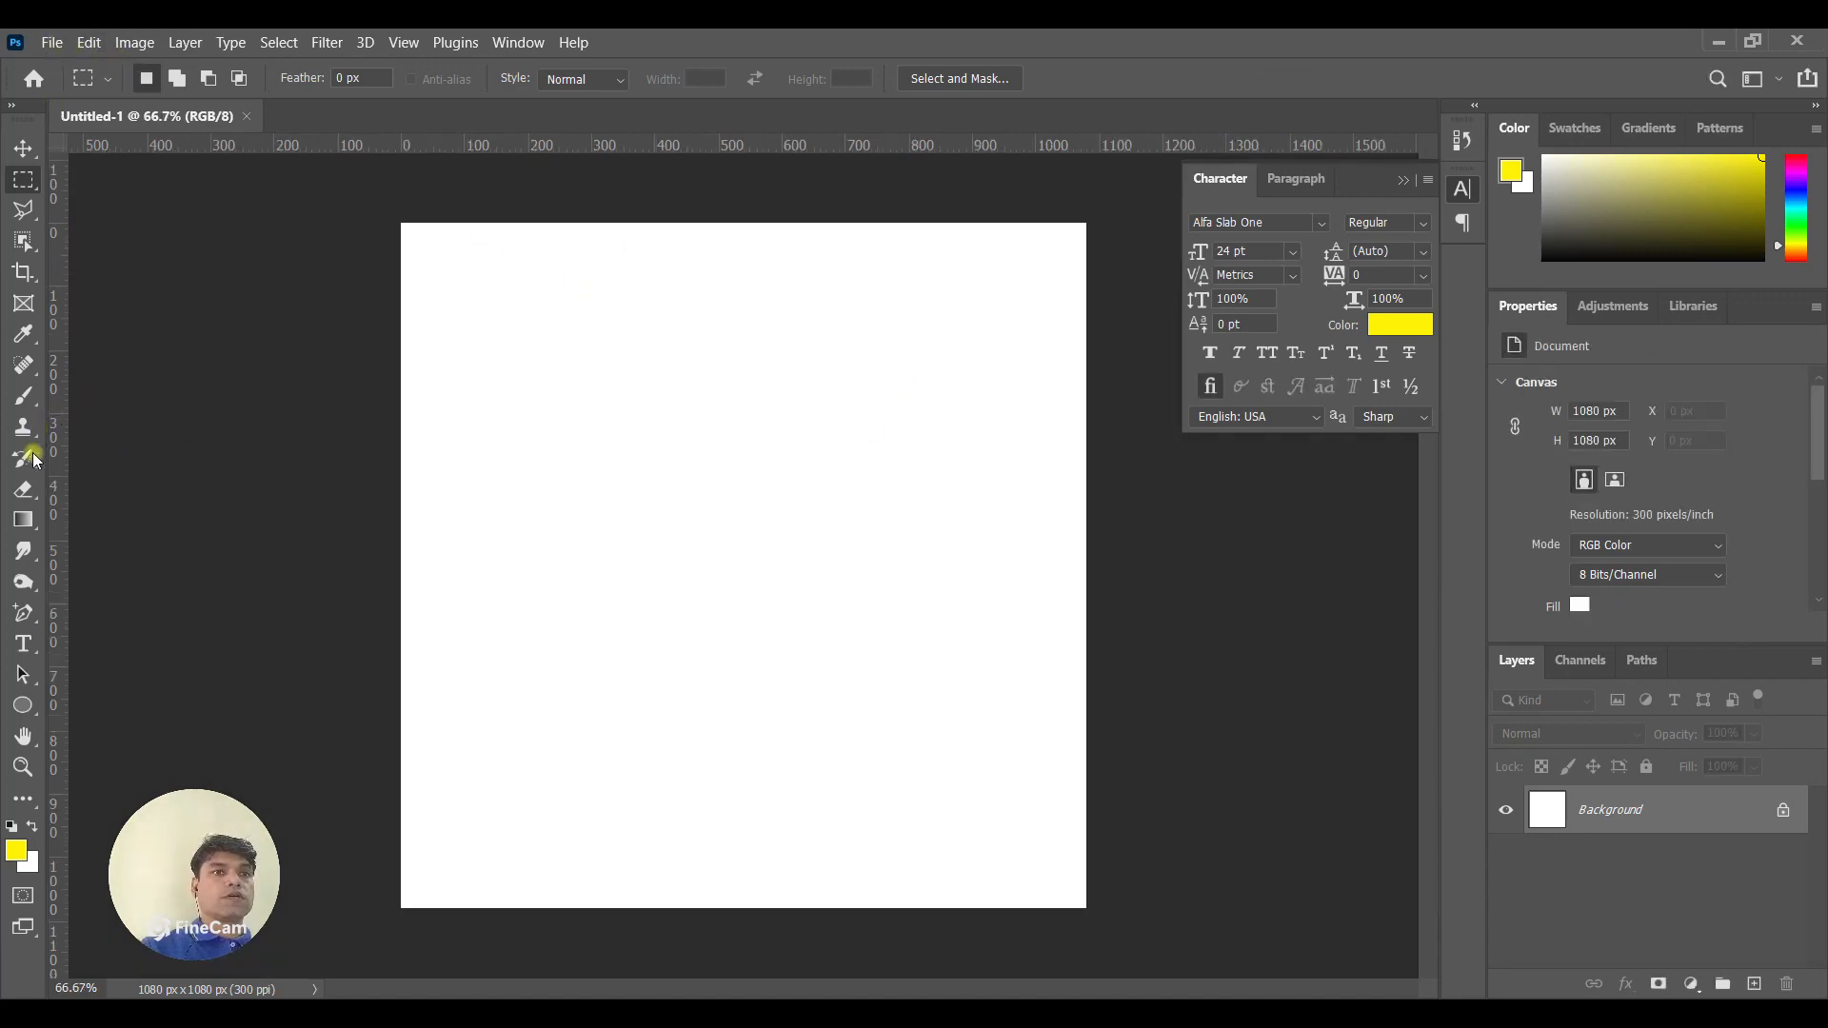
Add the text "BLACK" near the top of the canvas in Alfa Slab One Regular at 24 pt.
{"action": "left_click", "coordinate": [20, 649]}
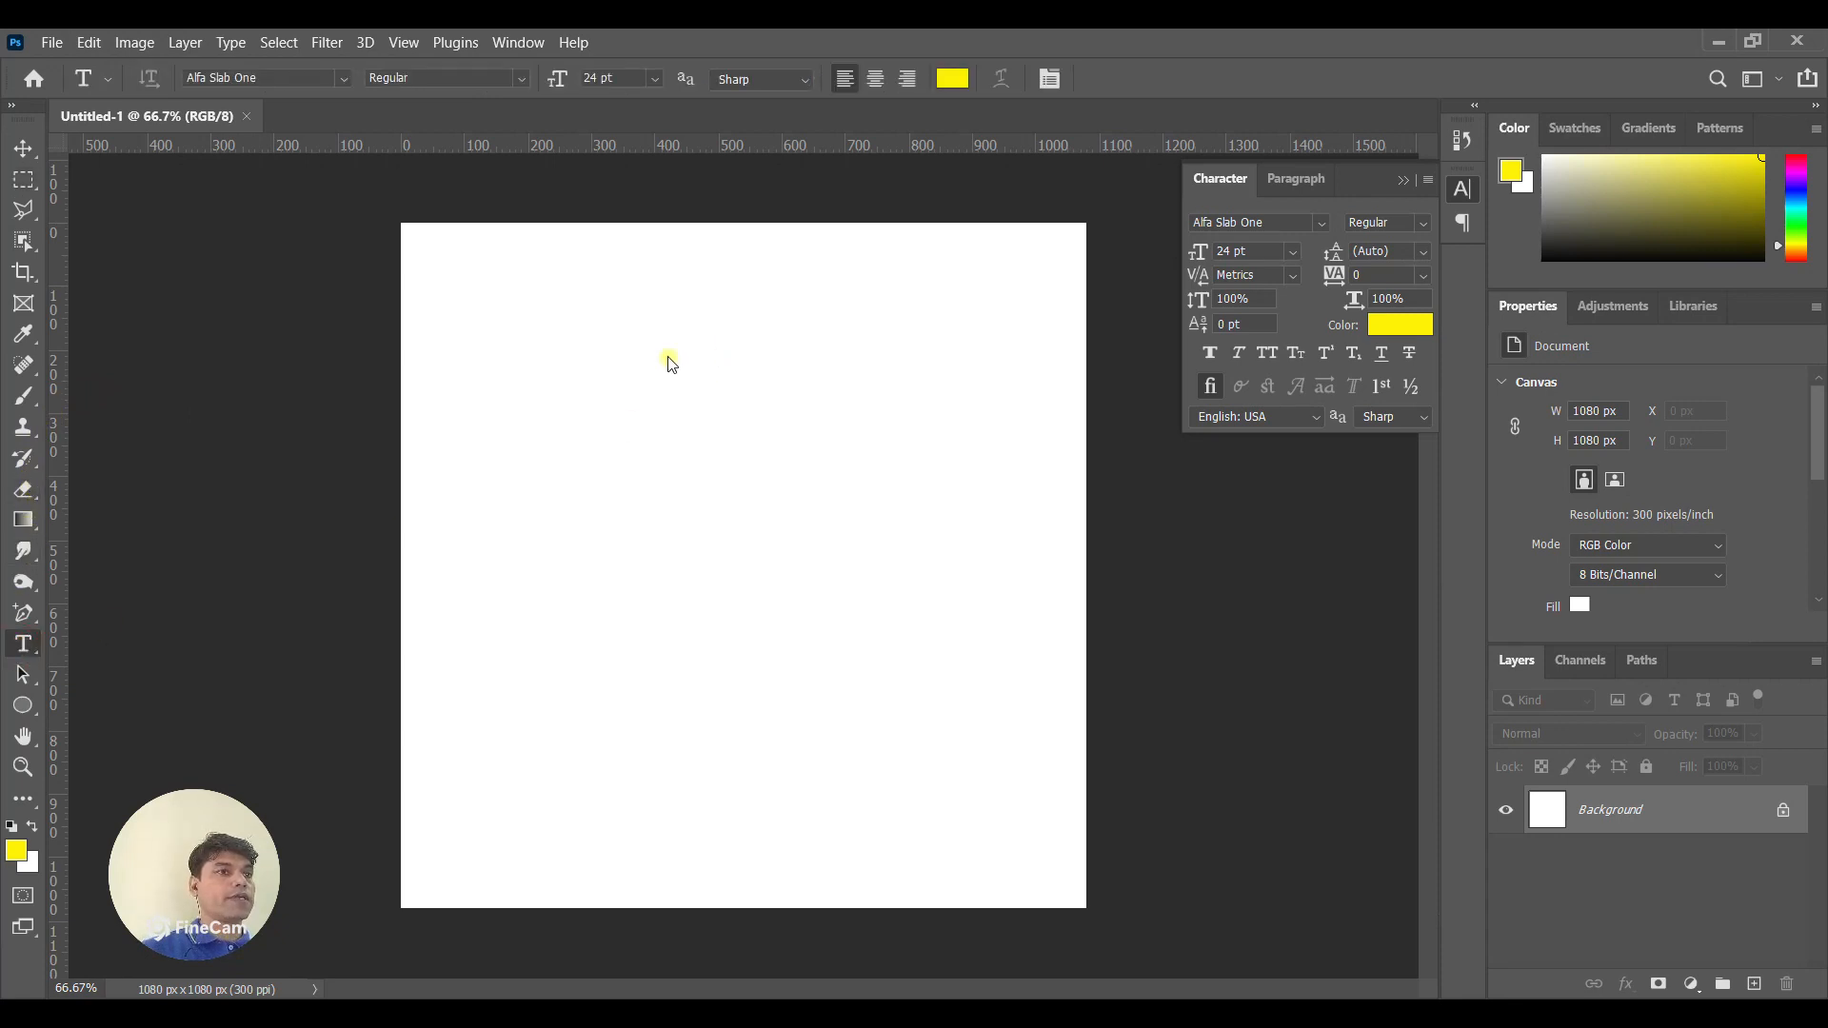
{"action": "left_click", "coordinate": [613, 353]}
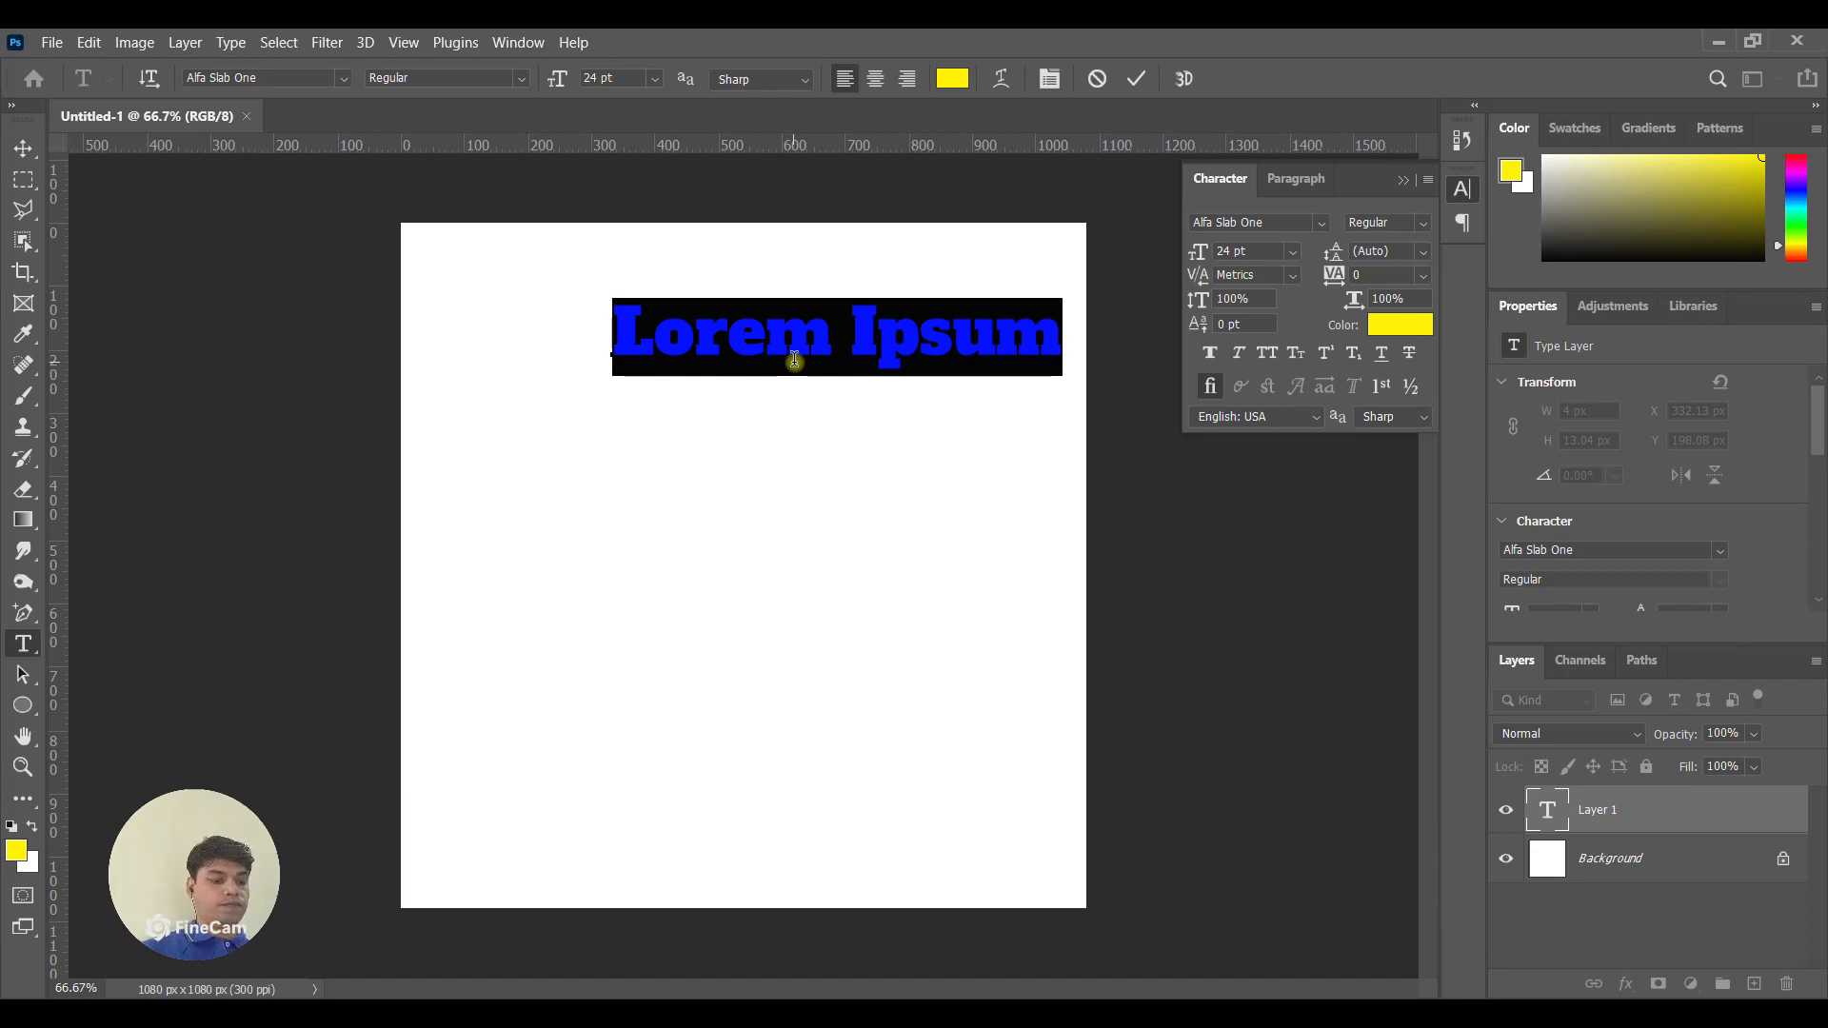
{"action": "left_click", "coordinate": [288, 75]}
{"action": "left_click", "coordinate": [288, 75]}
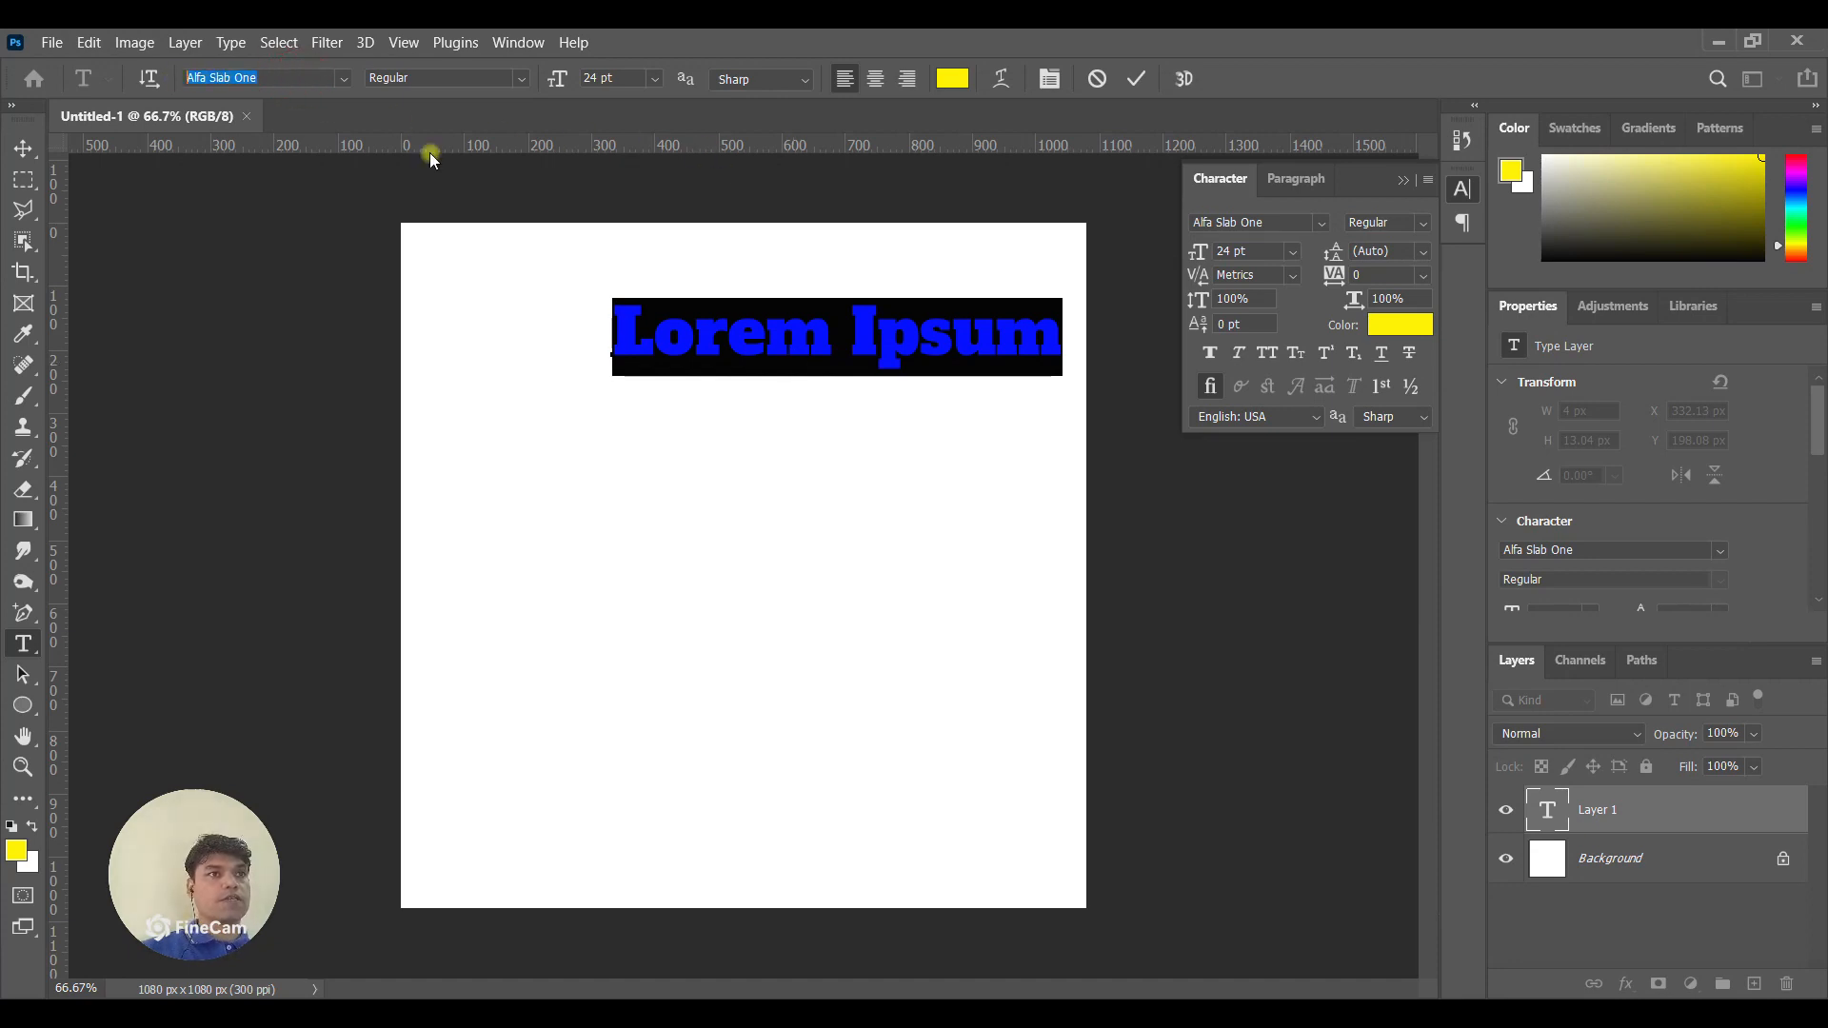
{"action": "left_click", "coordinate": [682, 343]}
{"action": "left_click_drag", "start_coordinate": [619, 328], "coordinate": [1076, 335]}
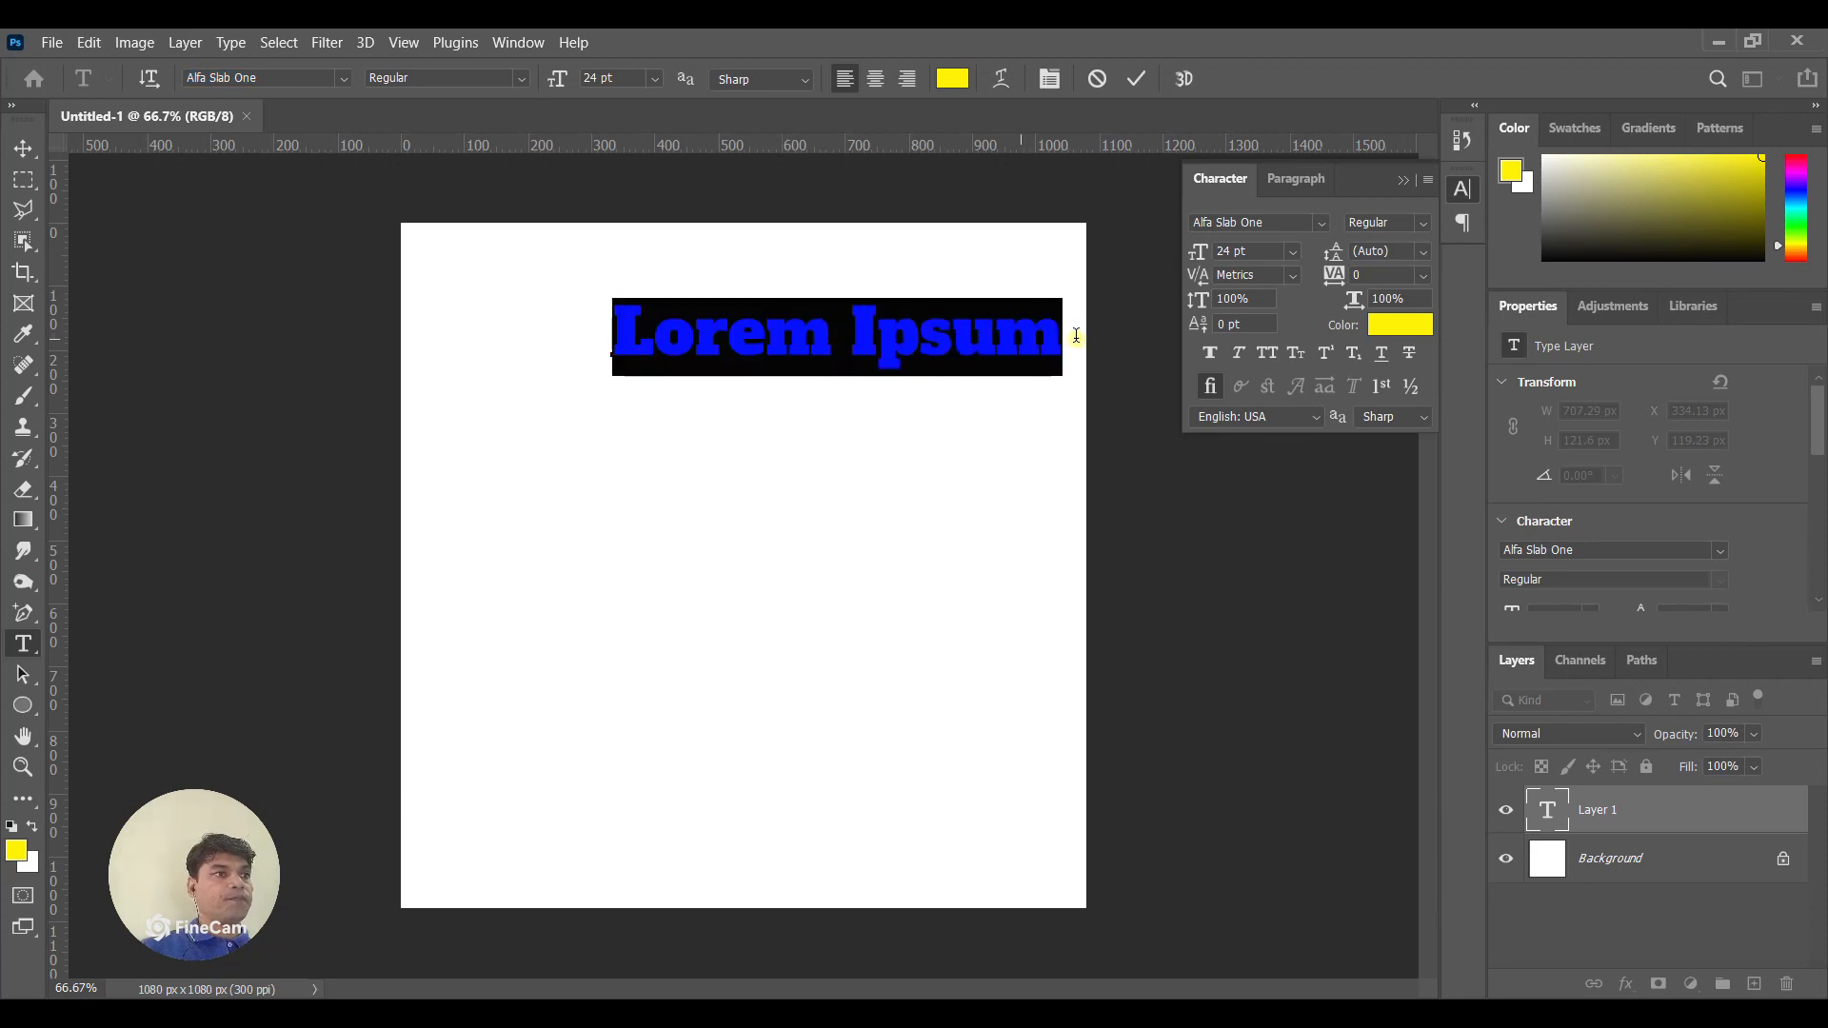
{"action": "type", "text": "Black"}
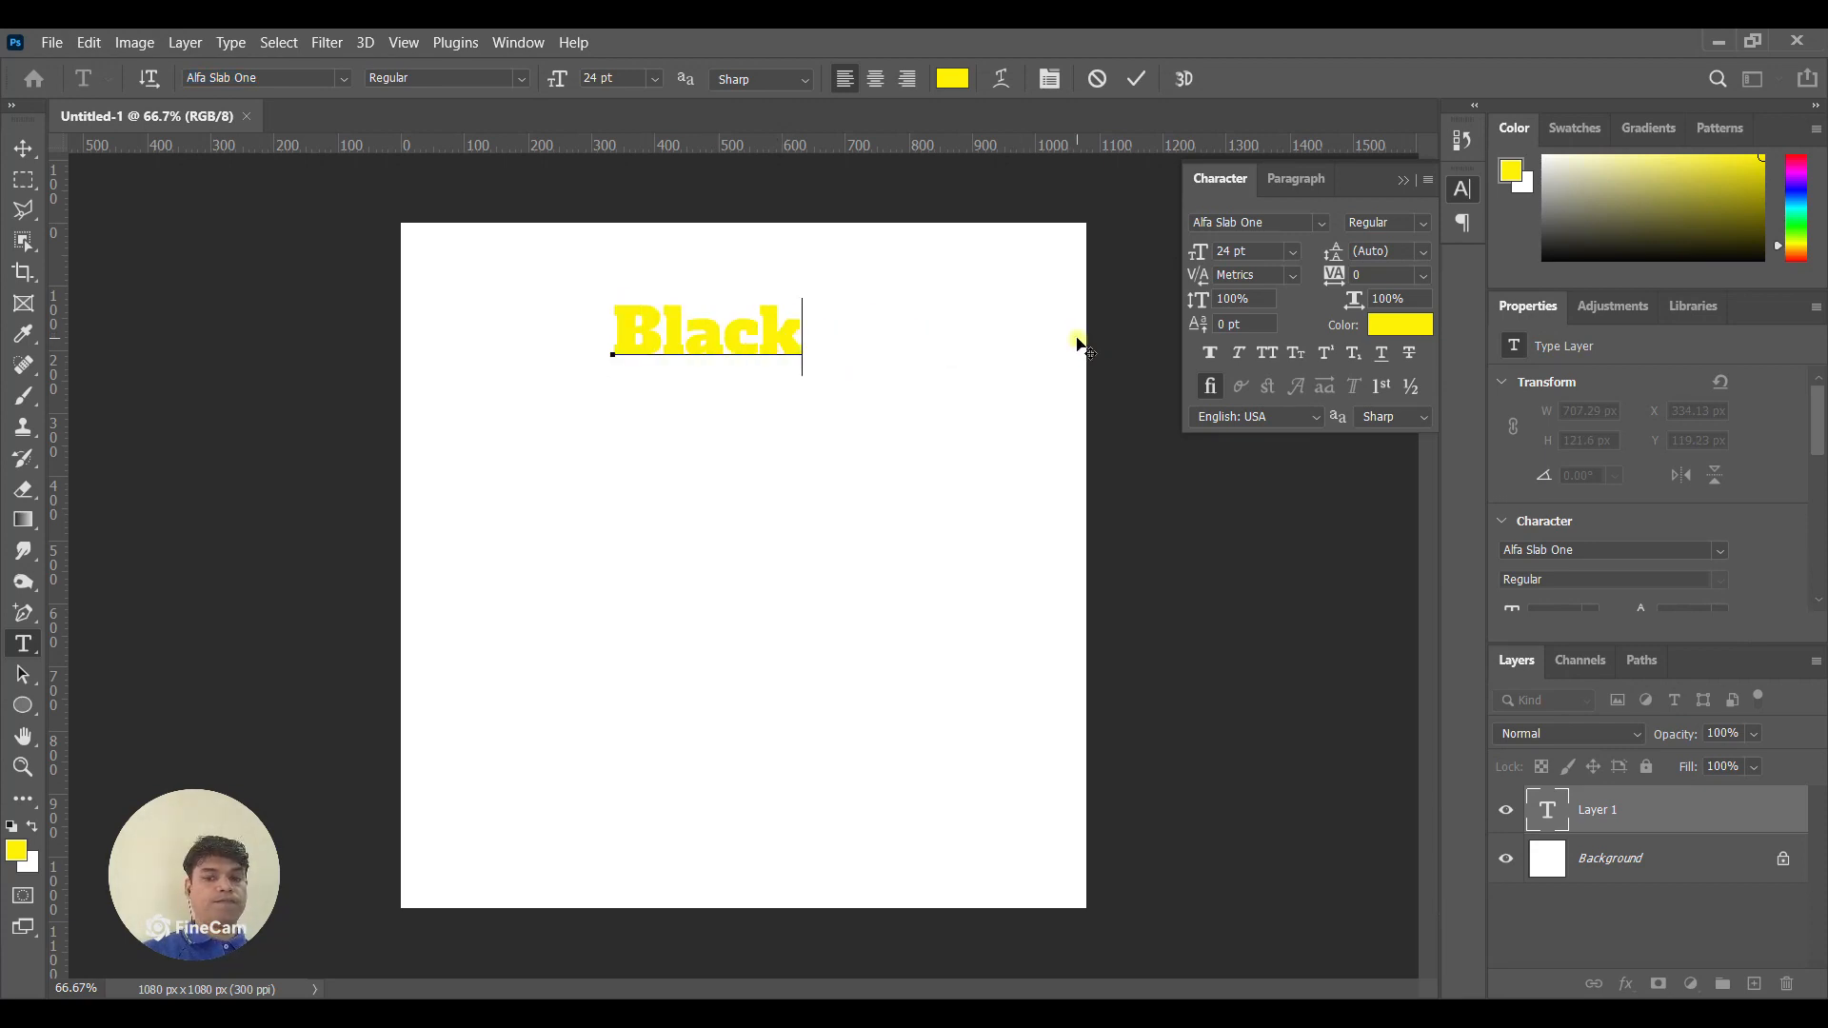
{"action": "key", "text": "BackSpace"}
{"action": "key", "text": "BackSpace"}
{"action": "key", "text": "BackSpace"}
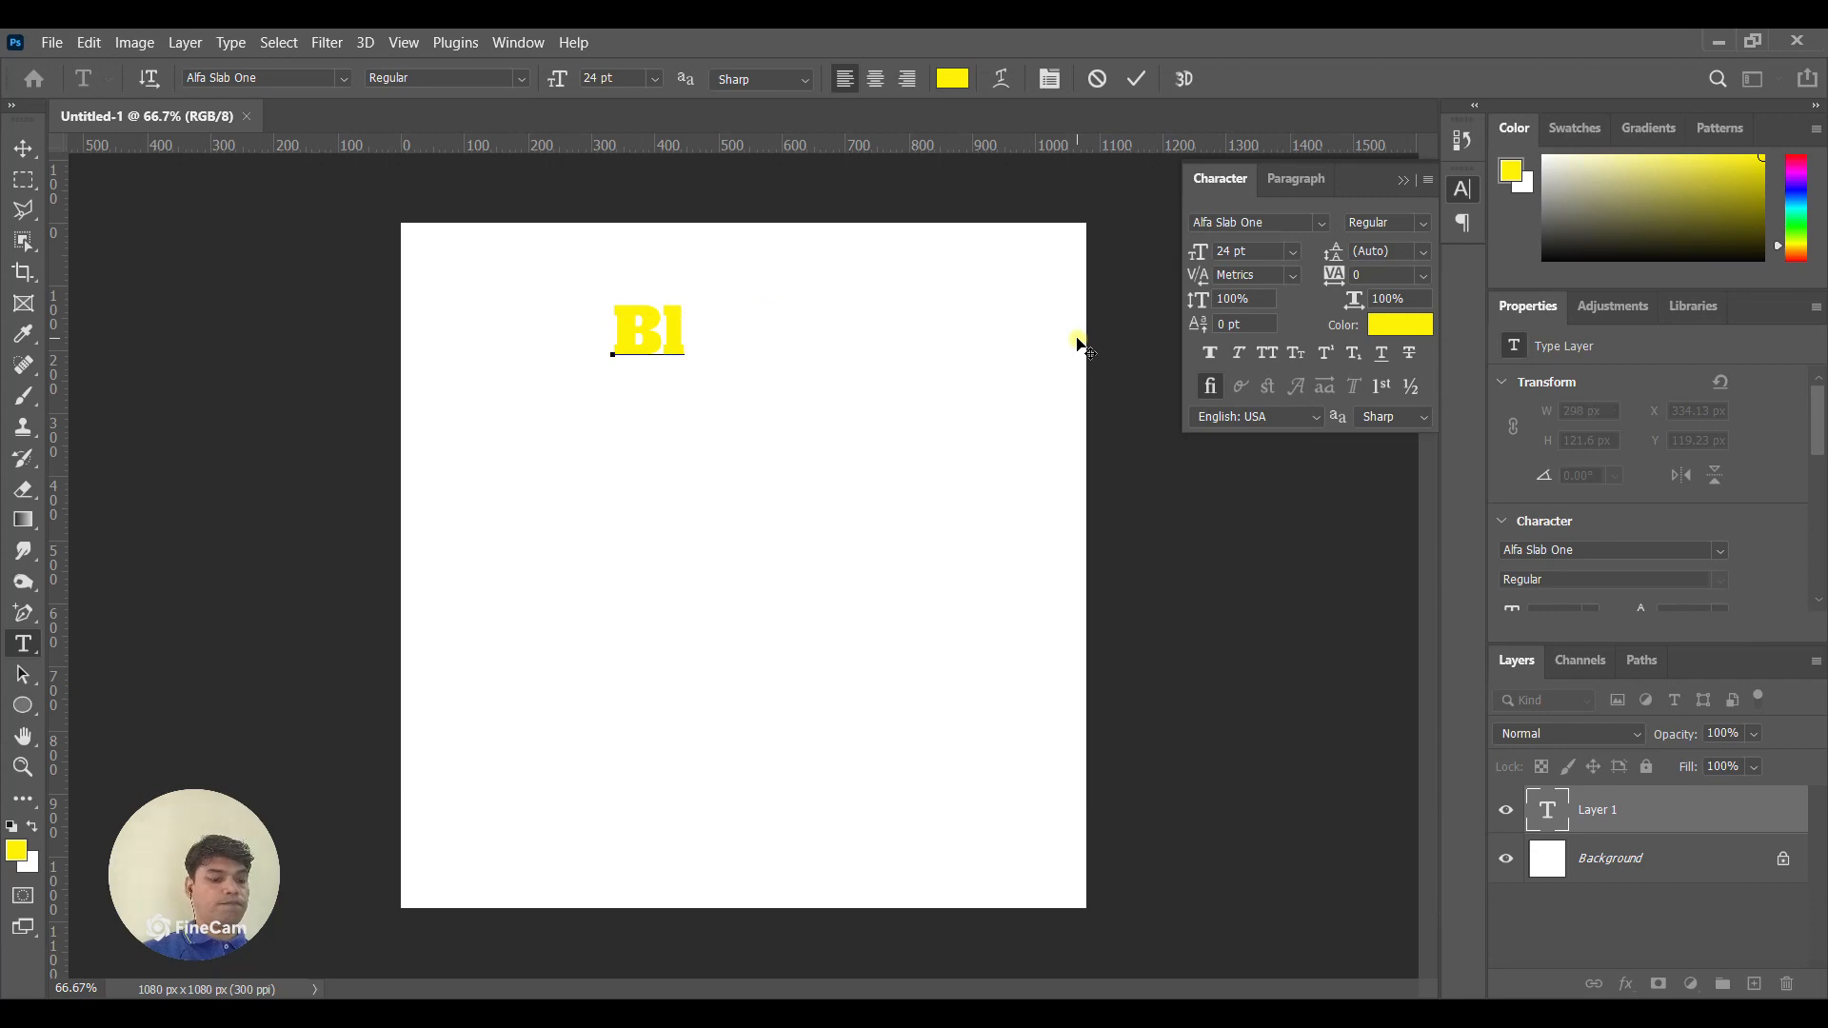
{"action": "key", "text": "BackSpace"}
{"action": "type", "text": "LACK"}
Set the whole BLACK text to the yellow colour fff300 and commit the text.
{"action": "key", "text": "ctrl+a"}
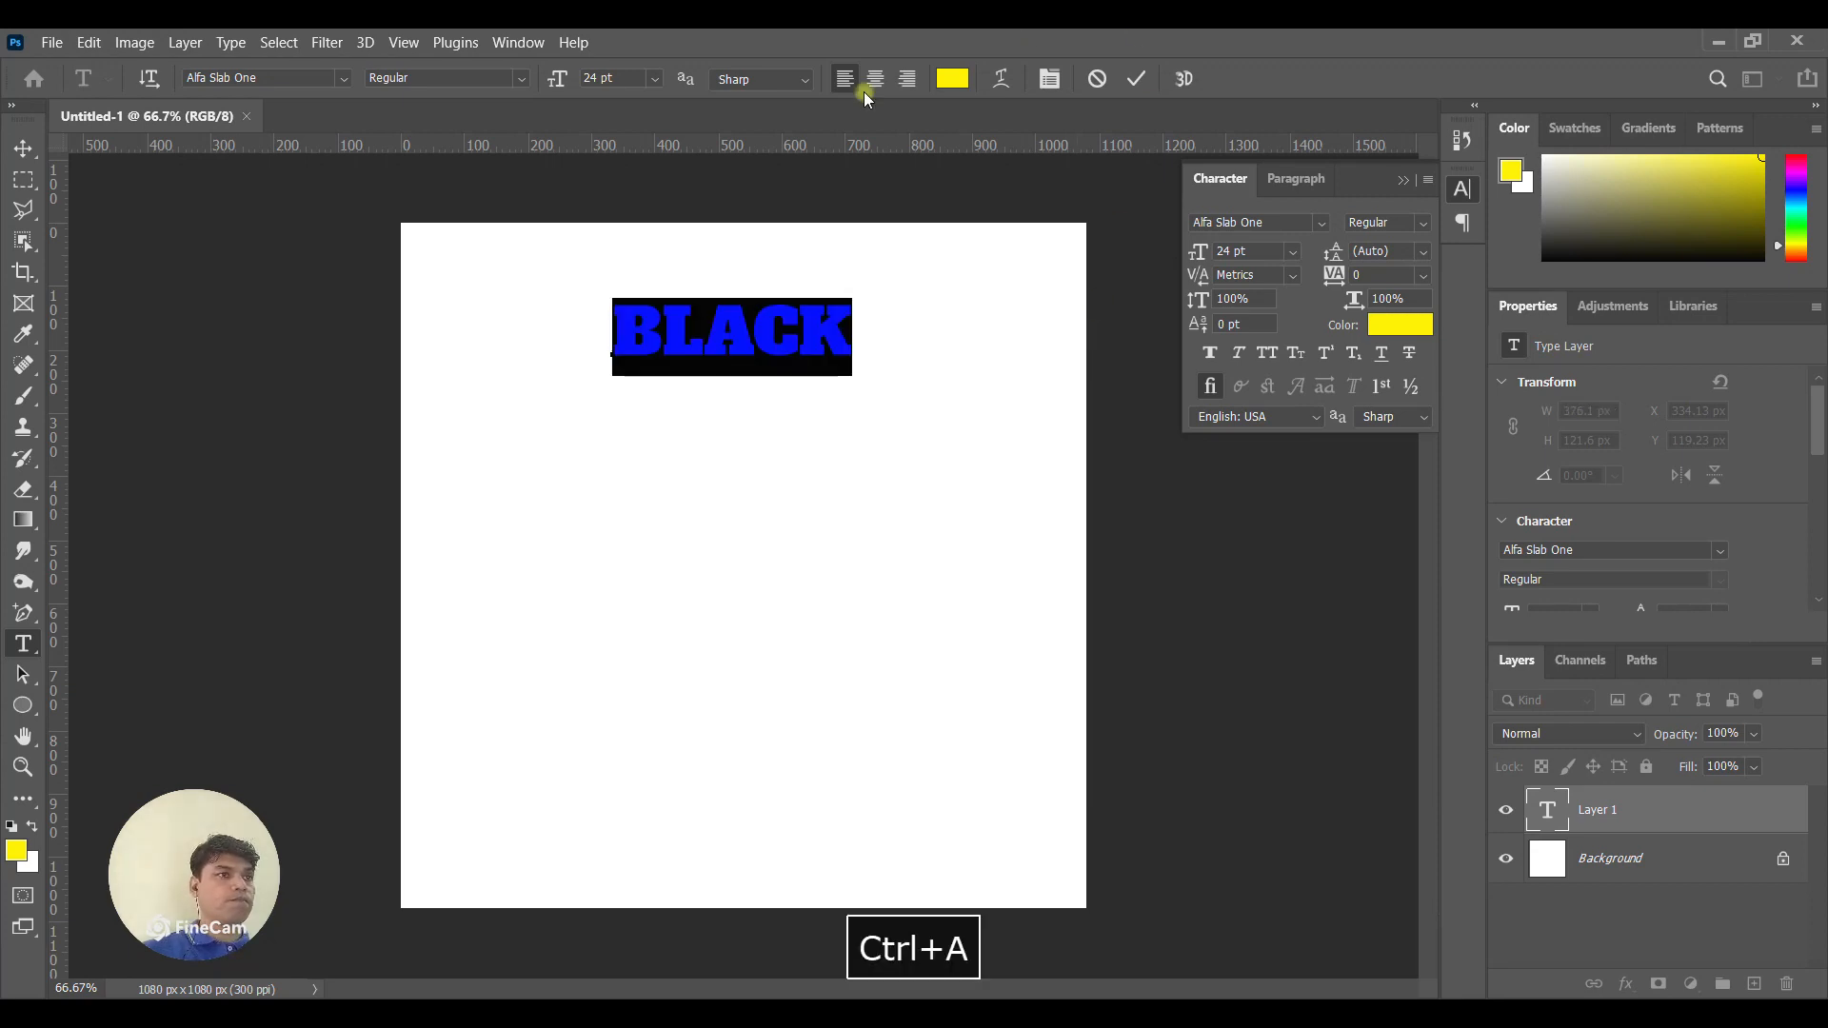
{"action": "left_click", "coordinate": [952, 79]}
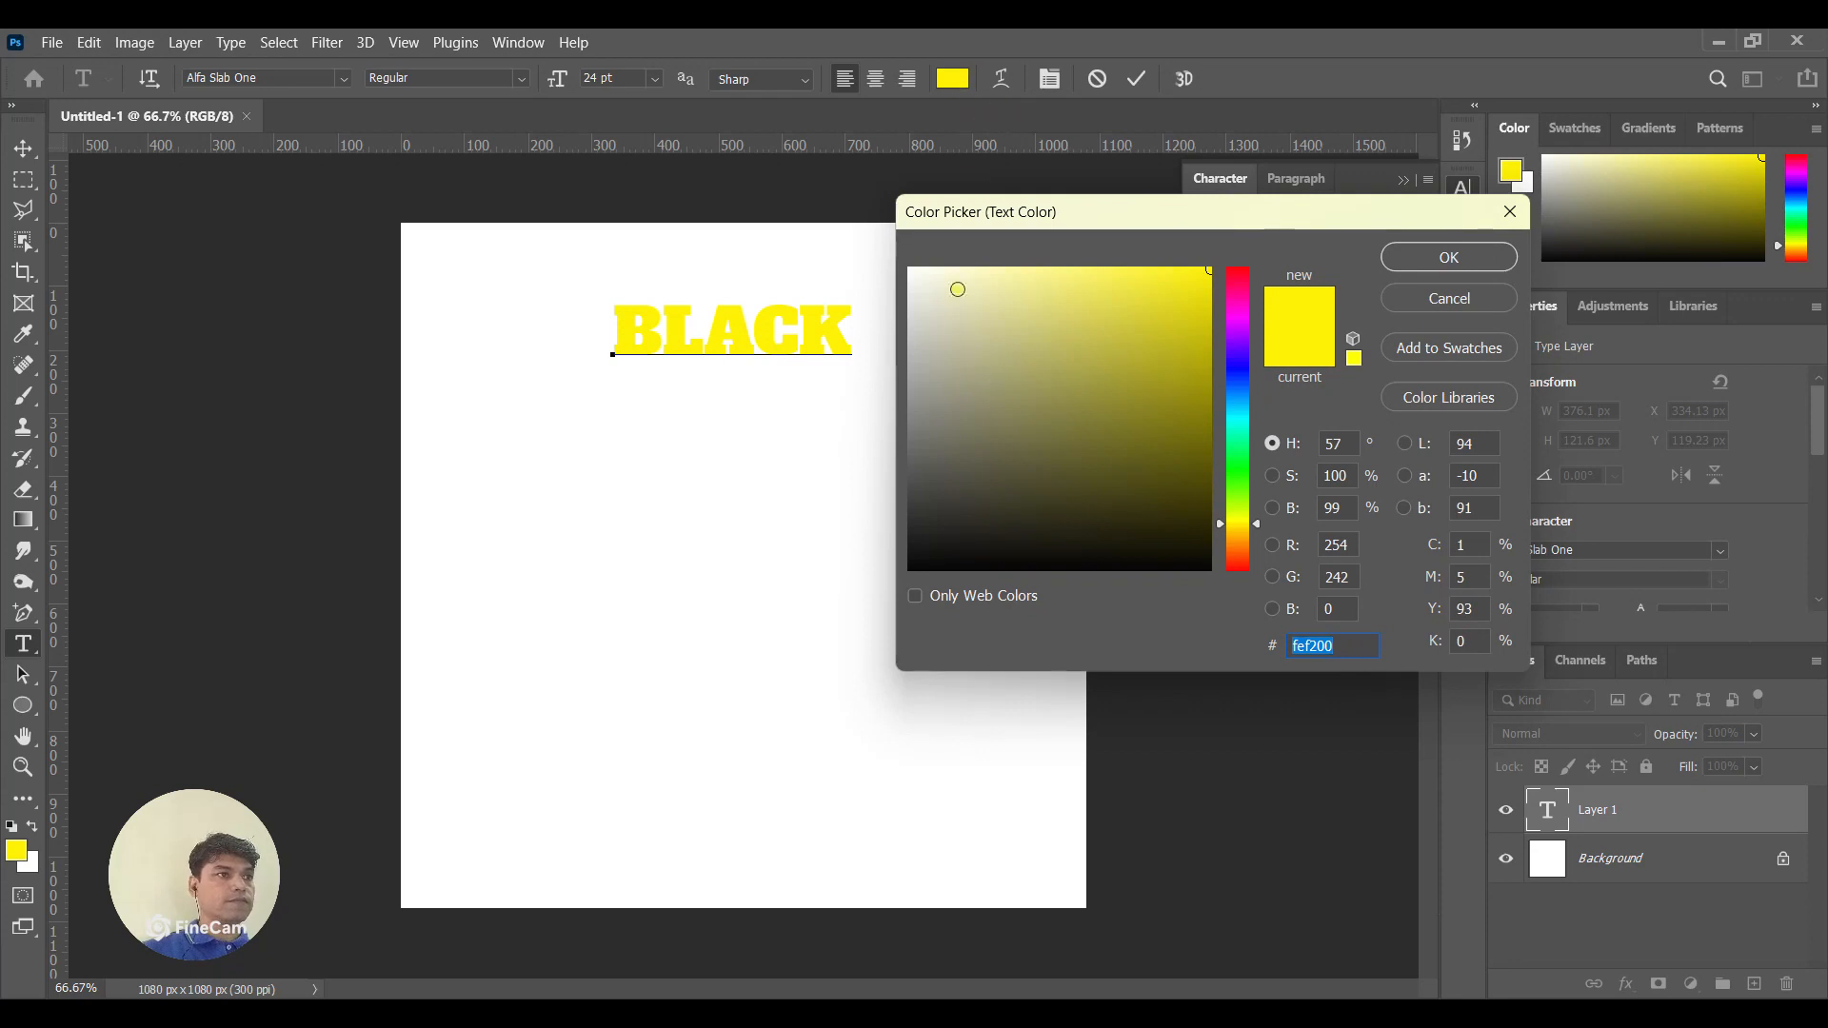
{"action": "mouse_move", "coordinate": [1009, 335]}
{"action": "left_mouse_down"}
{"action": "mouse_move", "coordinate": [902, 257]}
{"action": "mouse_move", "coordinate": [1013, 314]}
{"action": "mouse_move", "coordinate": [1211, 269]}
{"action": "left_mouse_up"}
{"action": "left_click", "coordinate": [1407, 253]}
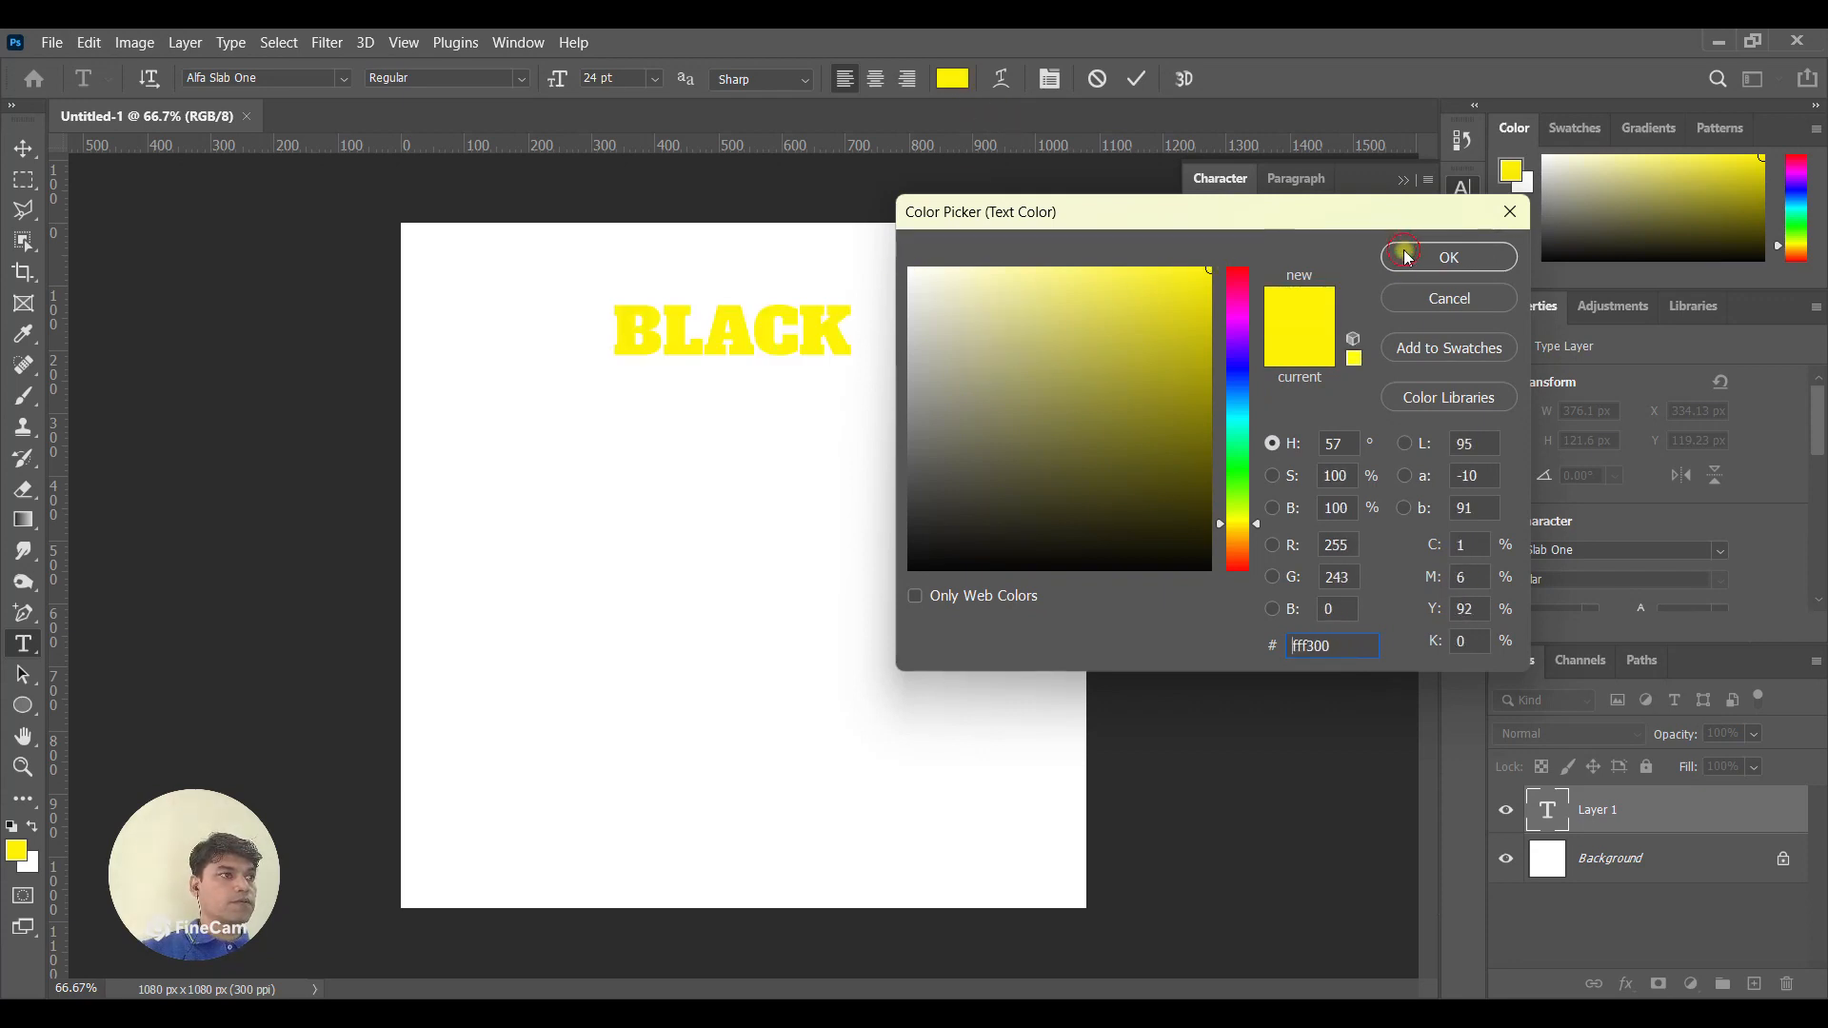
{"action": "left_click", "coordinate": [1476, 269]}
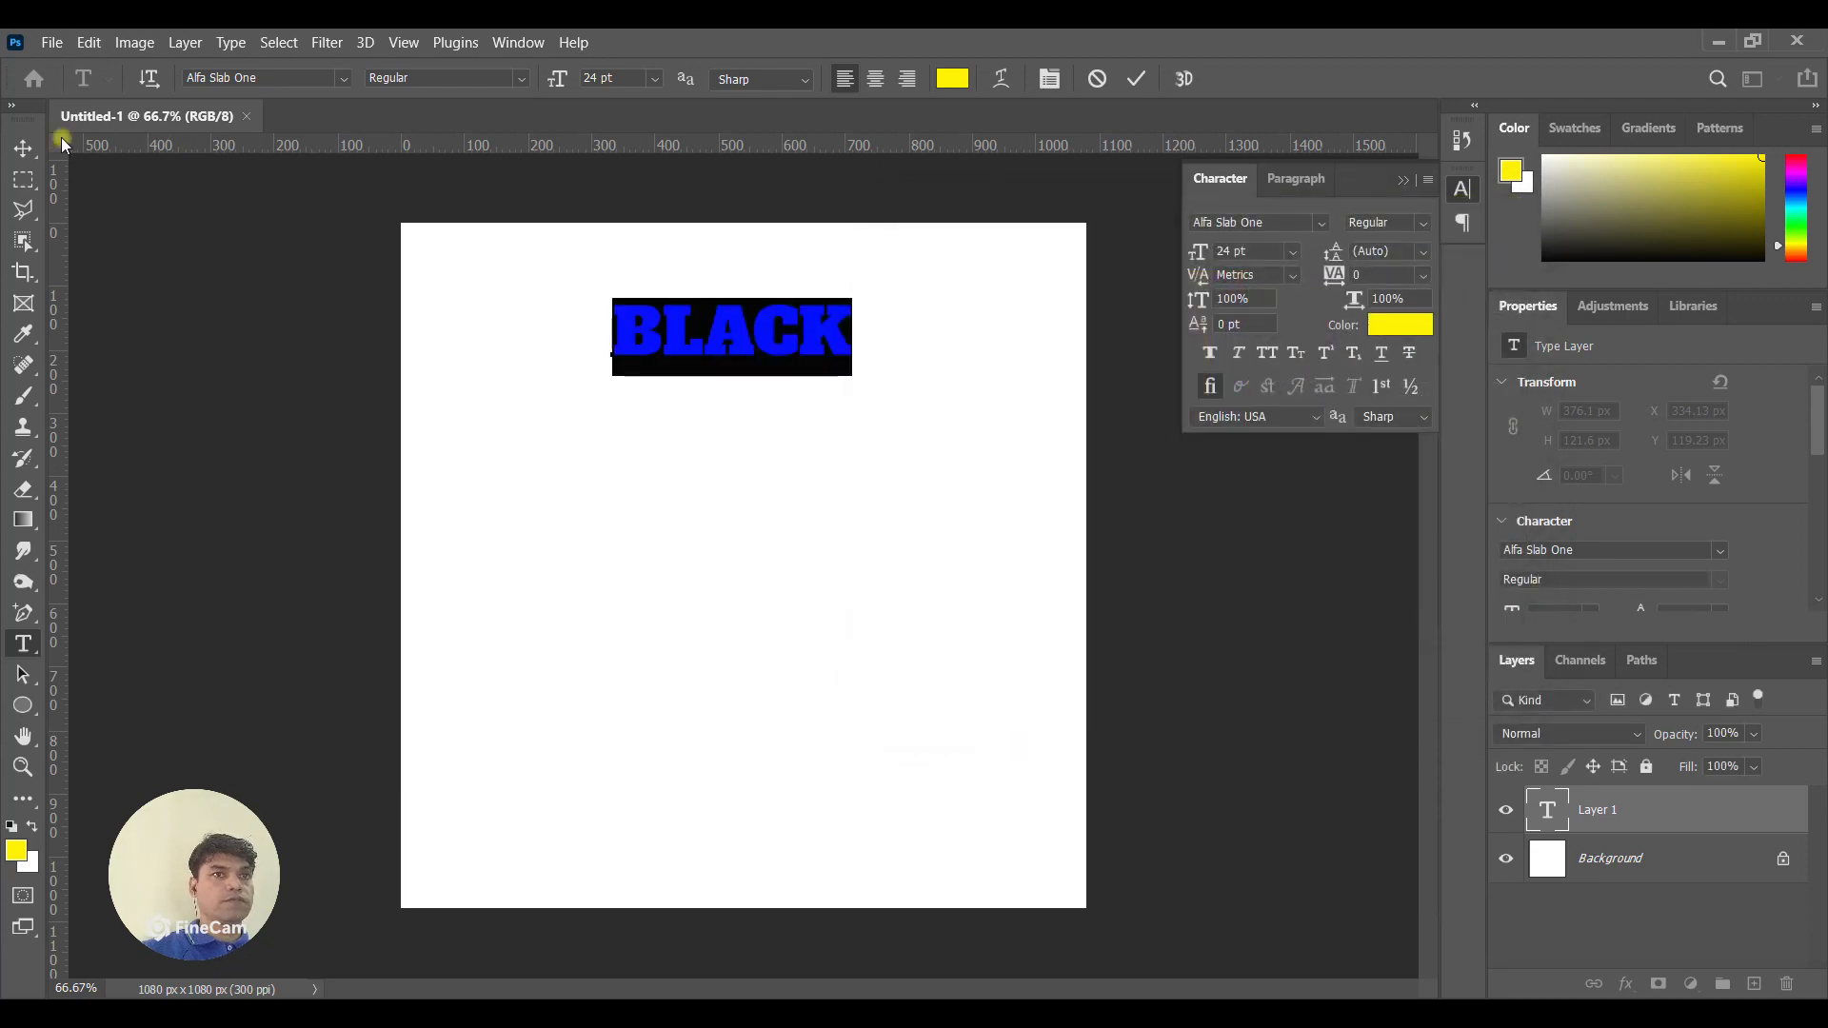
{"action": "left_click", "coordinate": [23, 149]}
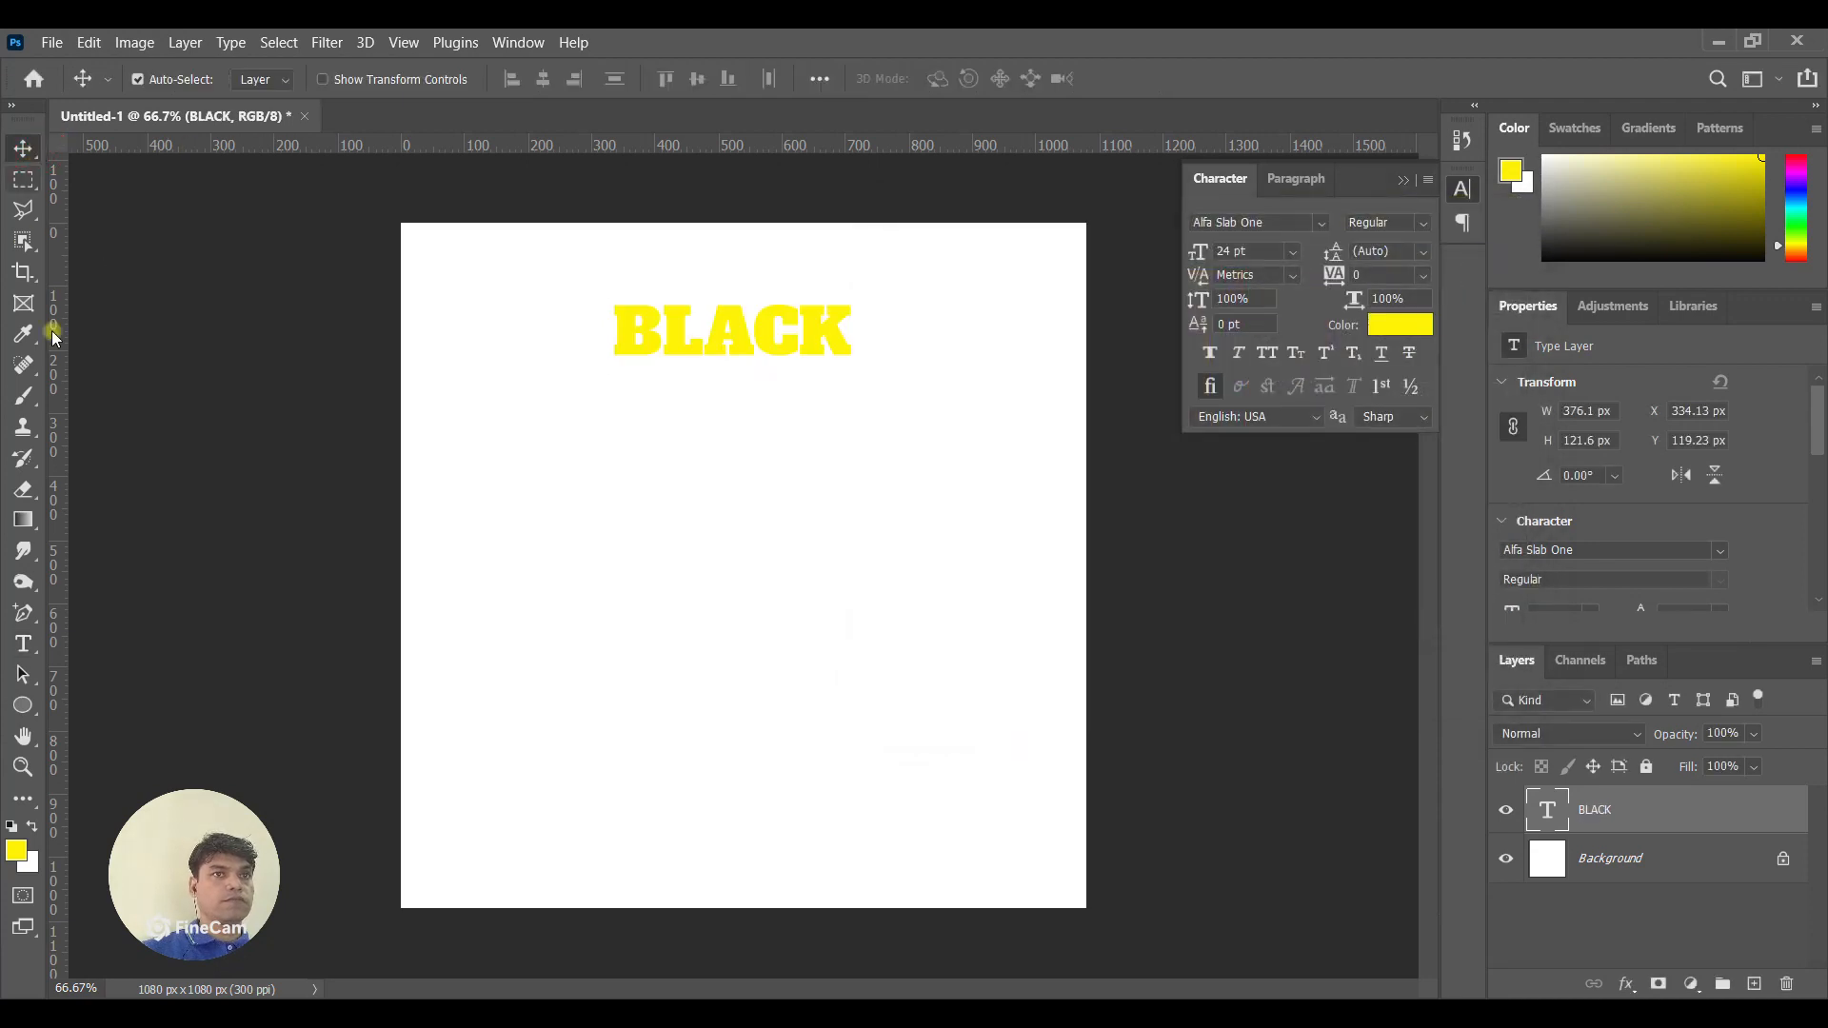
Add a separate text layer reading "FRIDAY" and place it directly beneath BLACK with their left edges aligned.
{"action": "left_click", "coordinate": [23, 644]}
{"action": "left_click", "coordinate": [704, 410]}
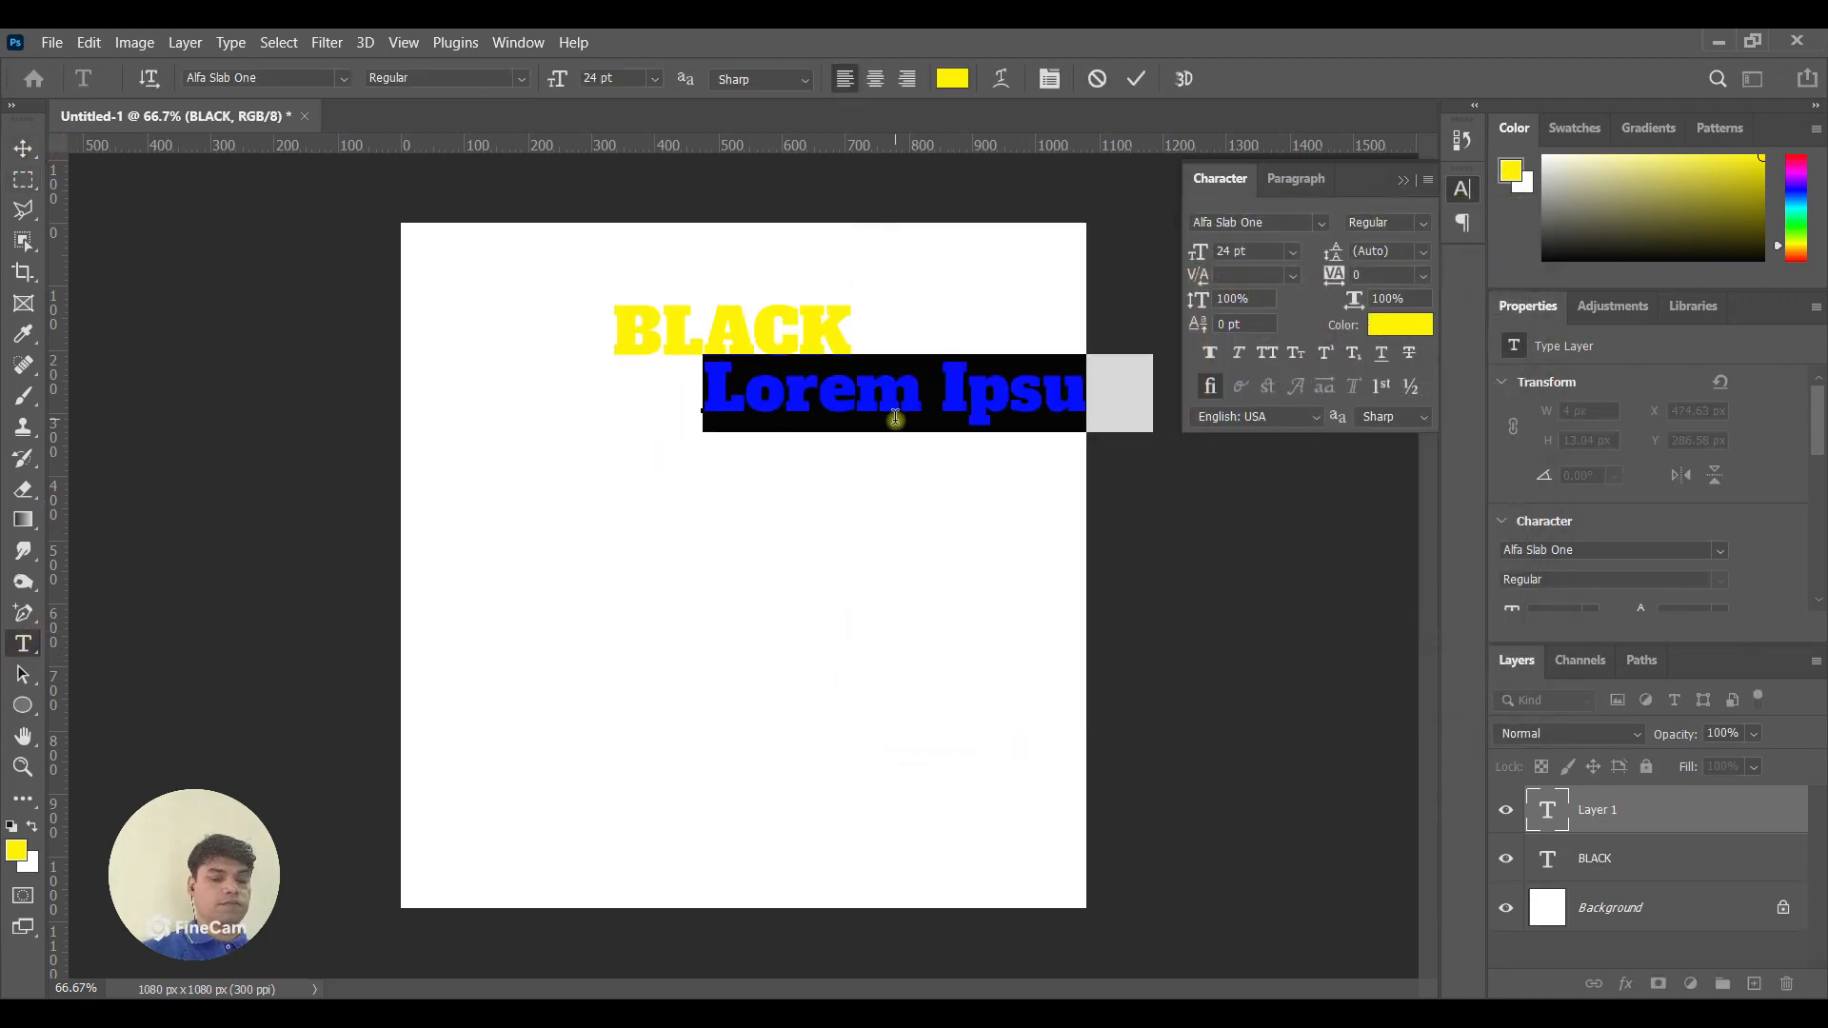
{"action": "type", "text": "FRIDAY"}
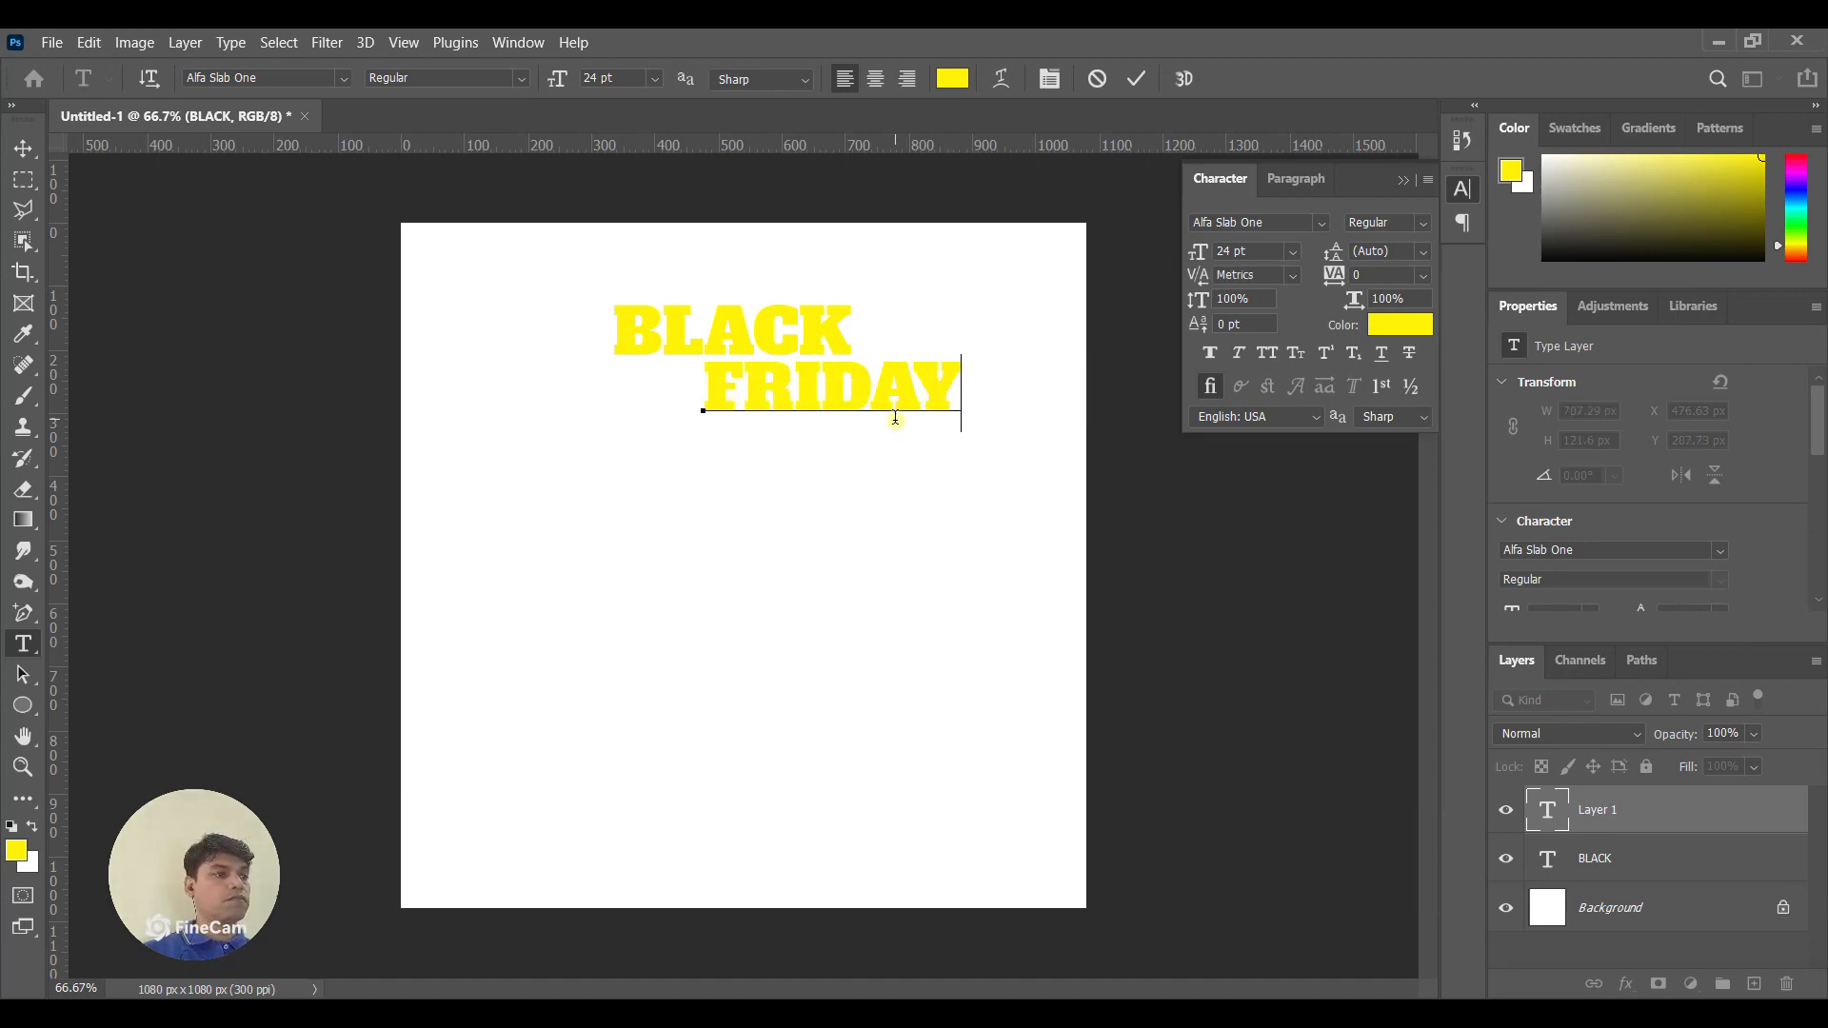
{"action": "left_click_drag", "start_coordinate": [707, 385], "coordinate": [957, 372]}
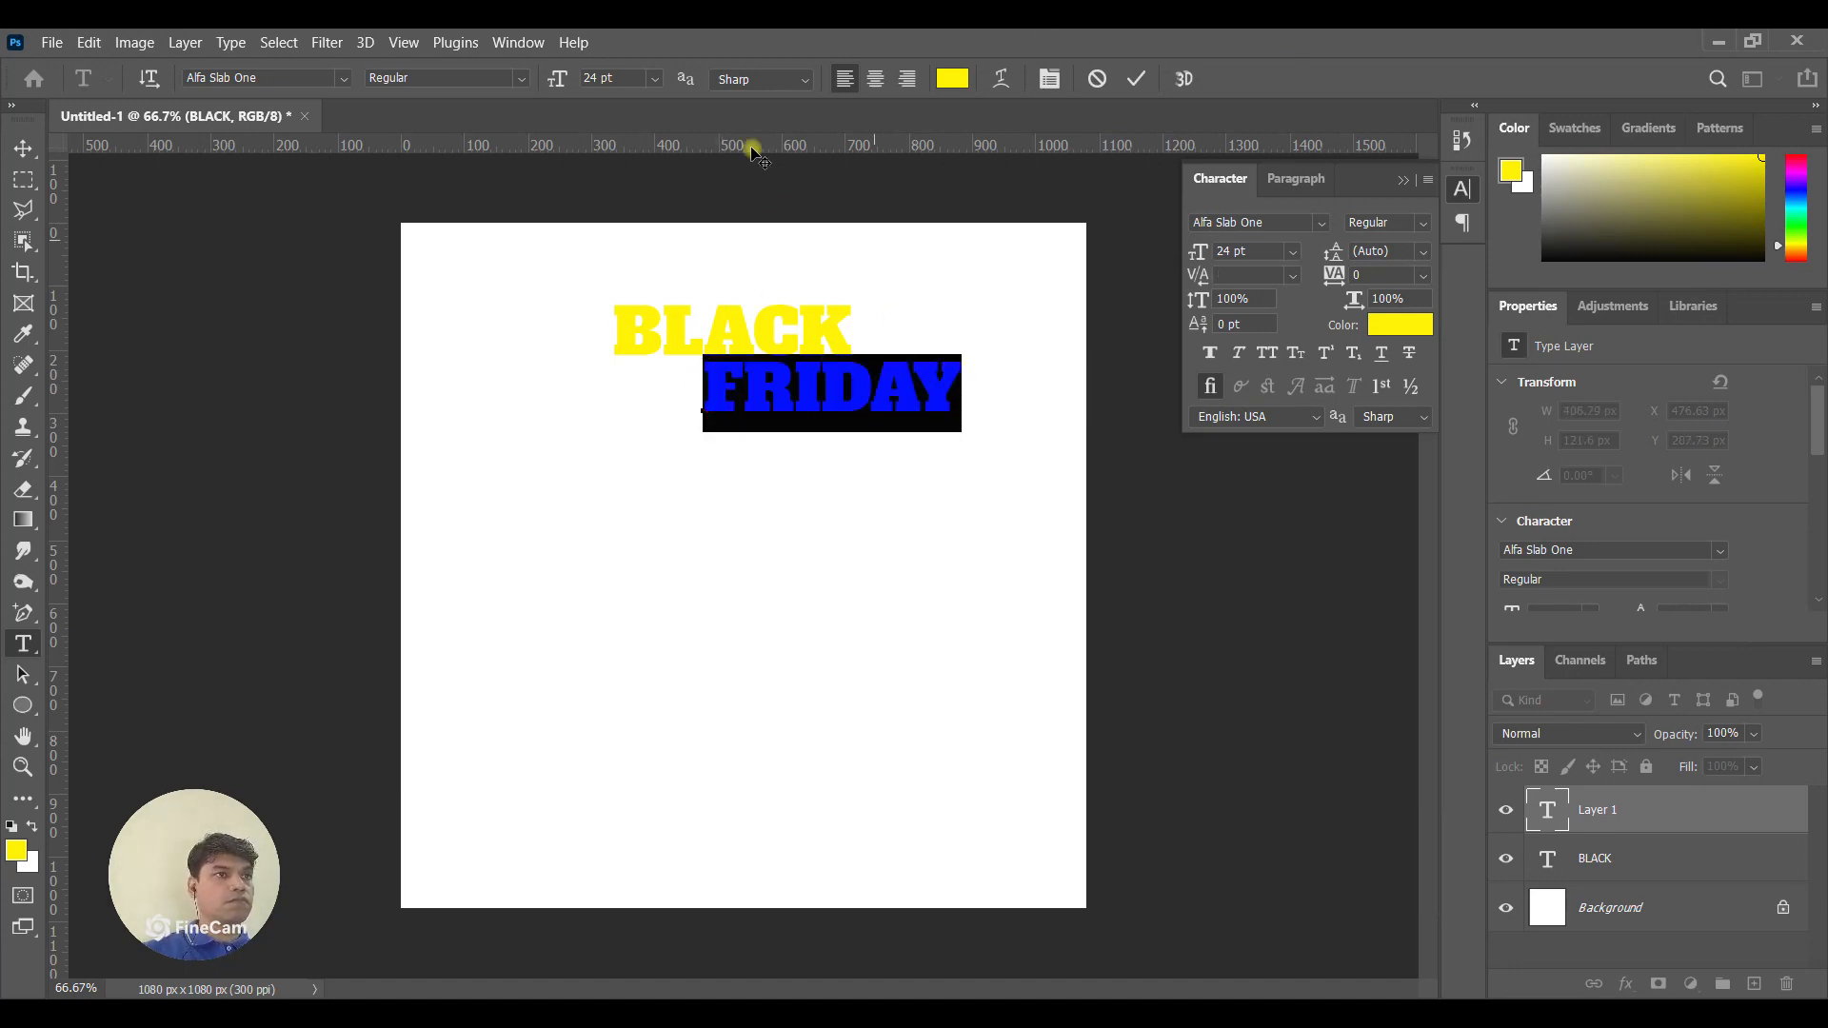
{"action": "left_click", "coordinate": [22, 148]}
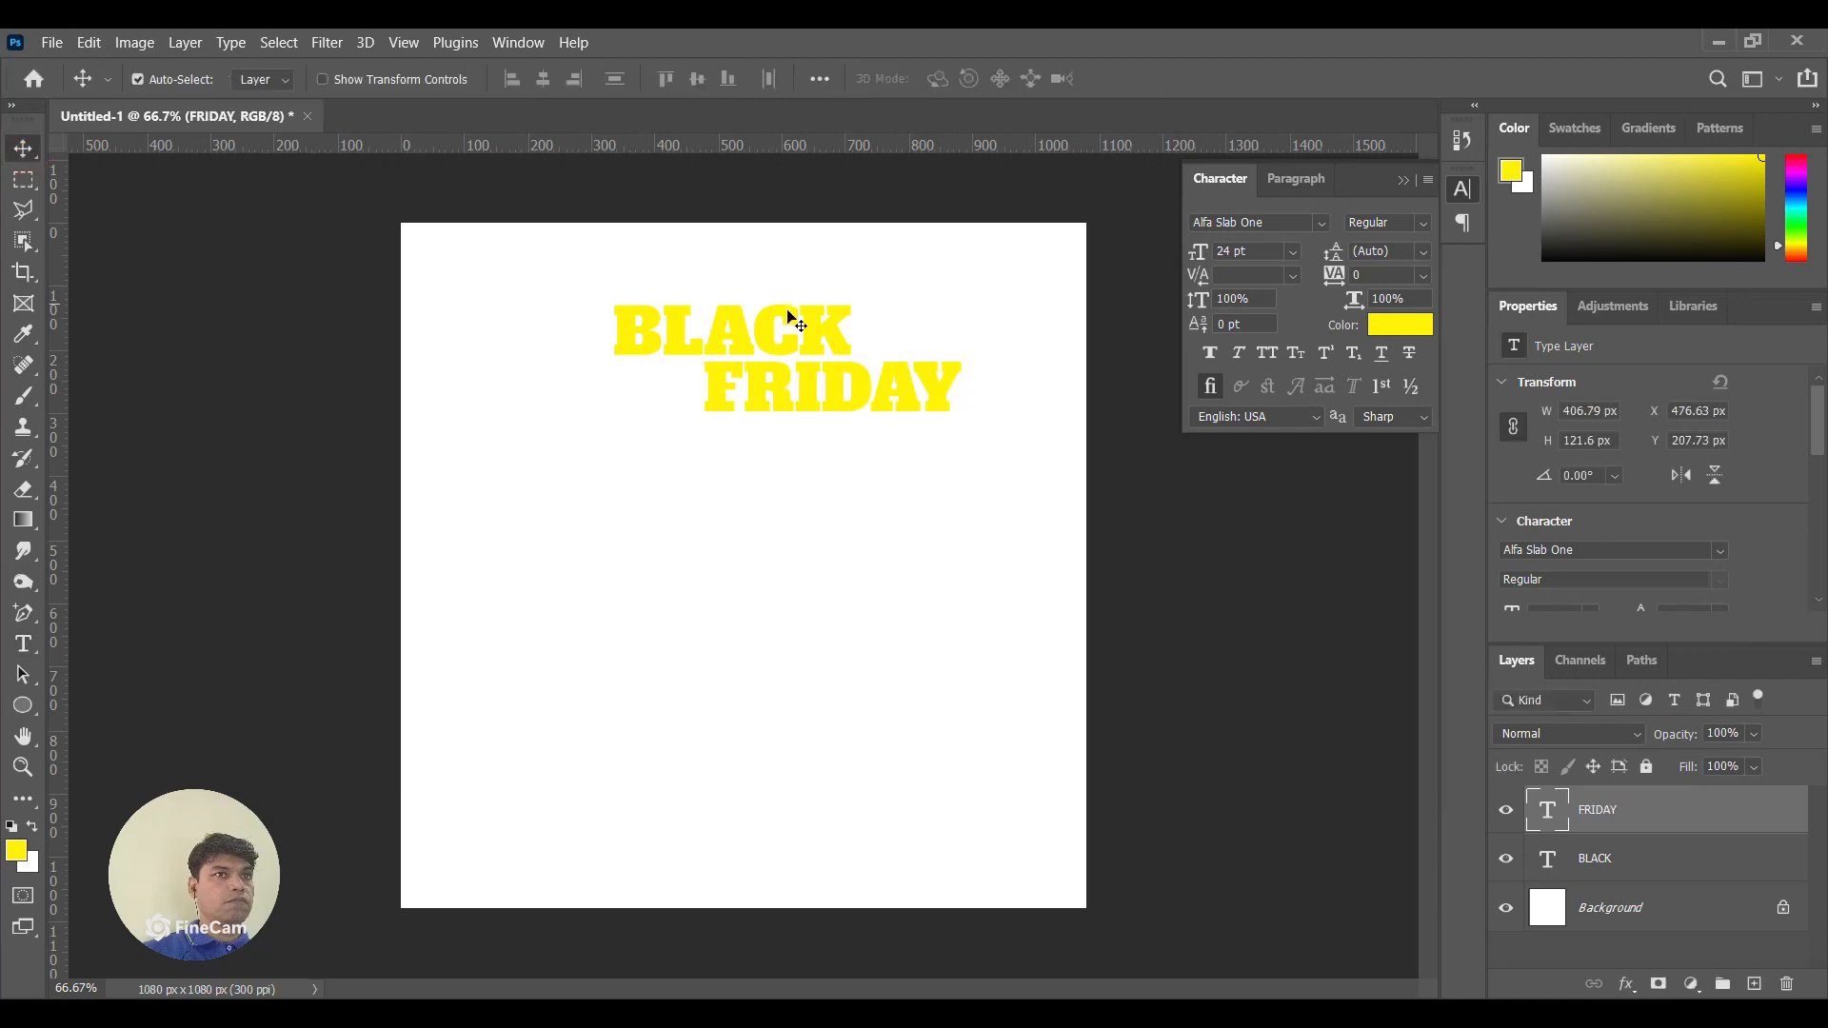
{"action": "left_click_drag", "start_coordinate": [783, 398], "coordinate": [685, 404]}
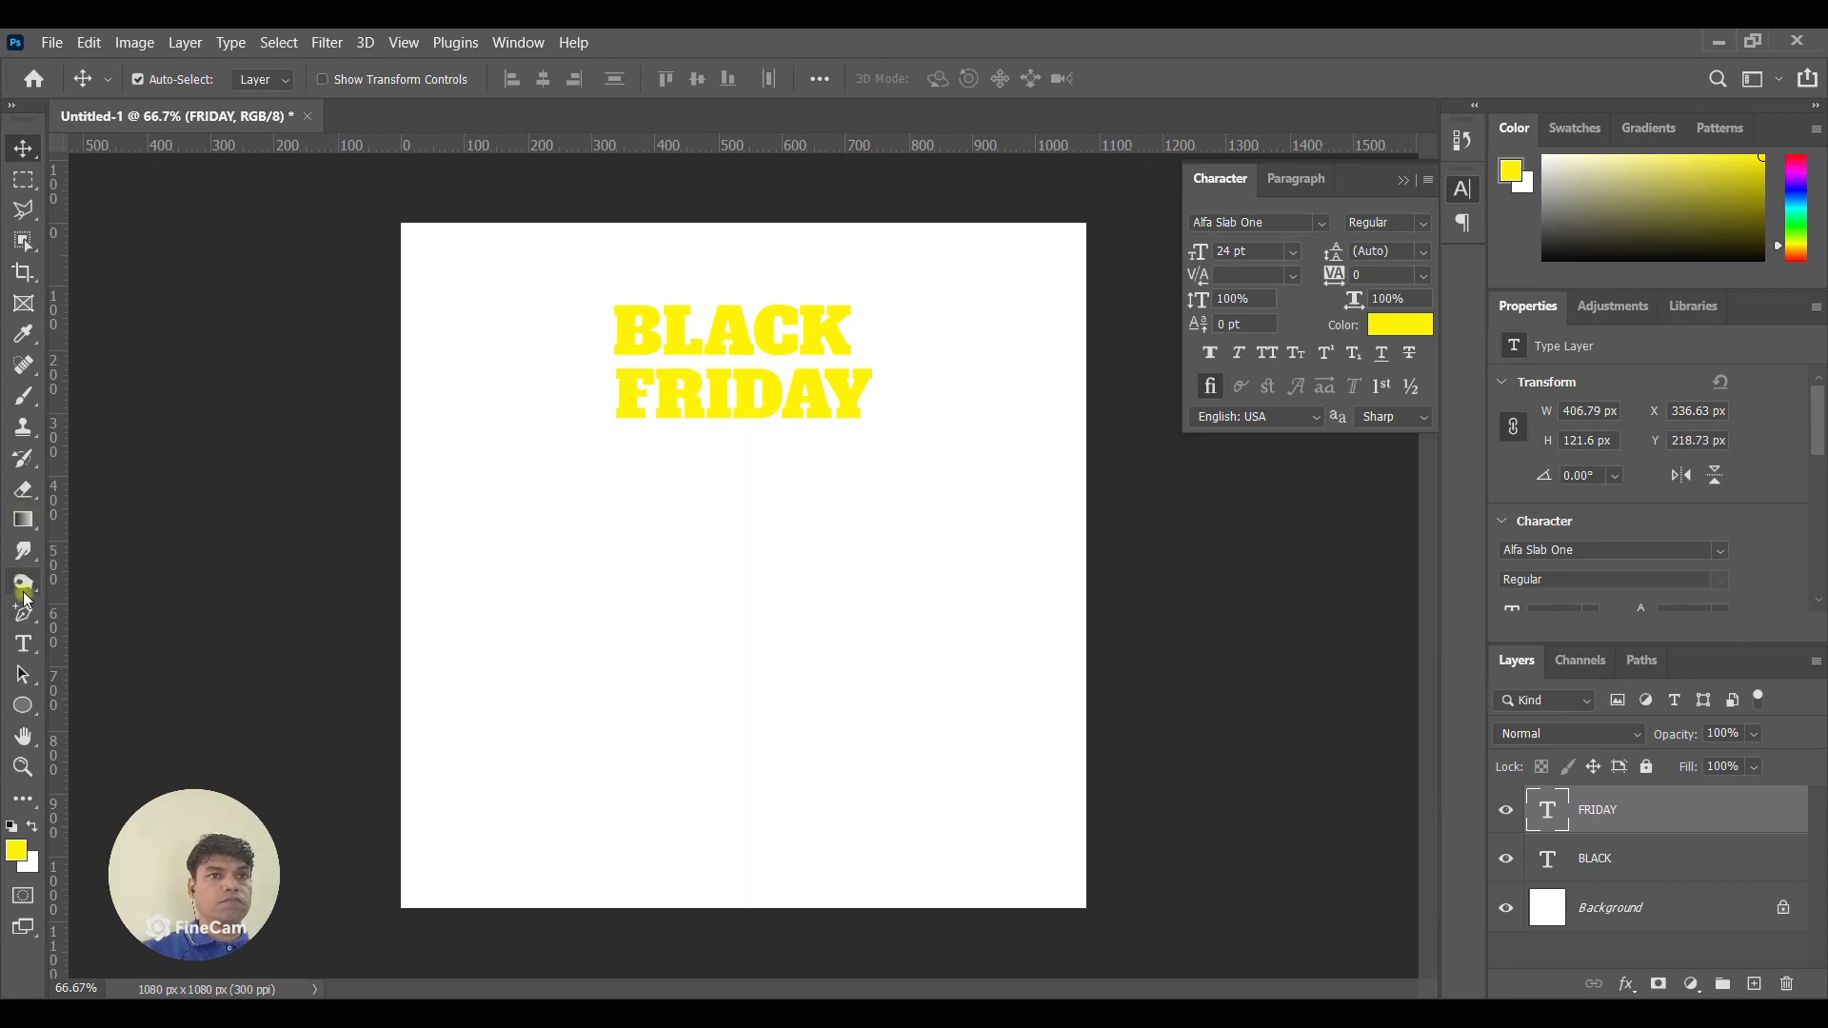
Add a new text layer reading "Special Offer" in the empty area below FRIDAY.
{"action": "left_click", "coordinate": [23, 644]}
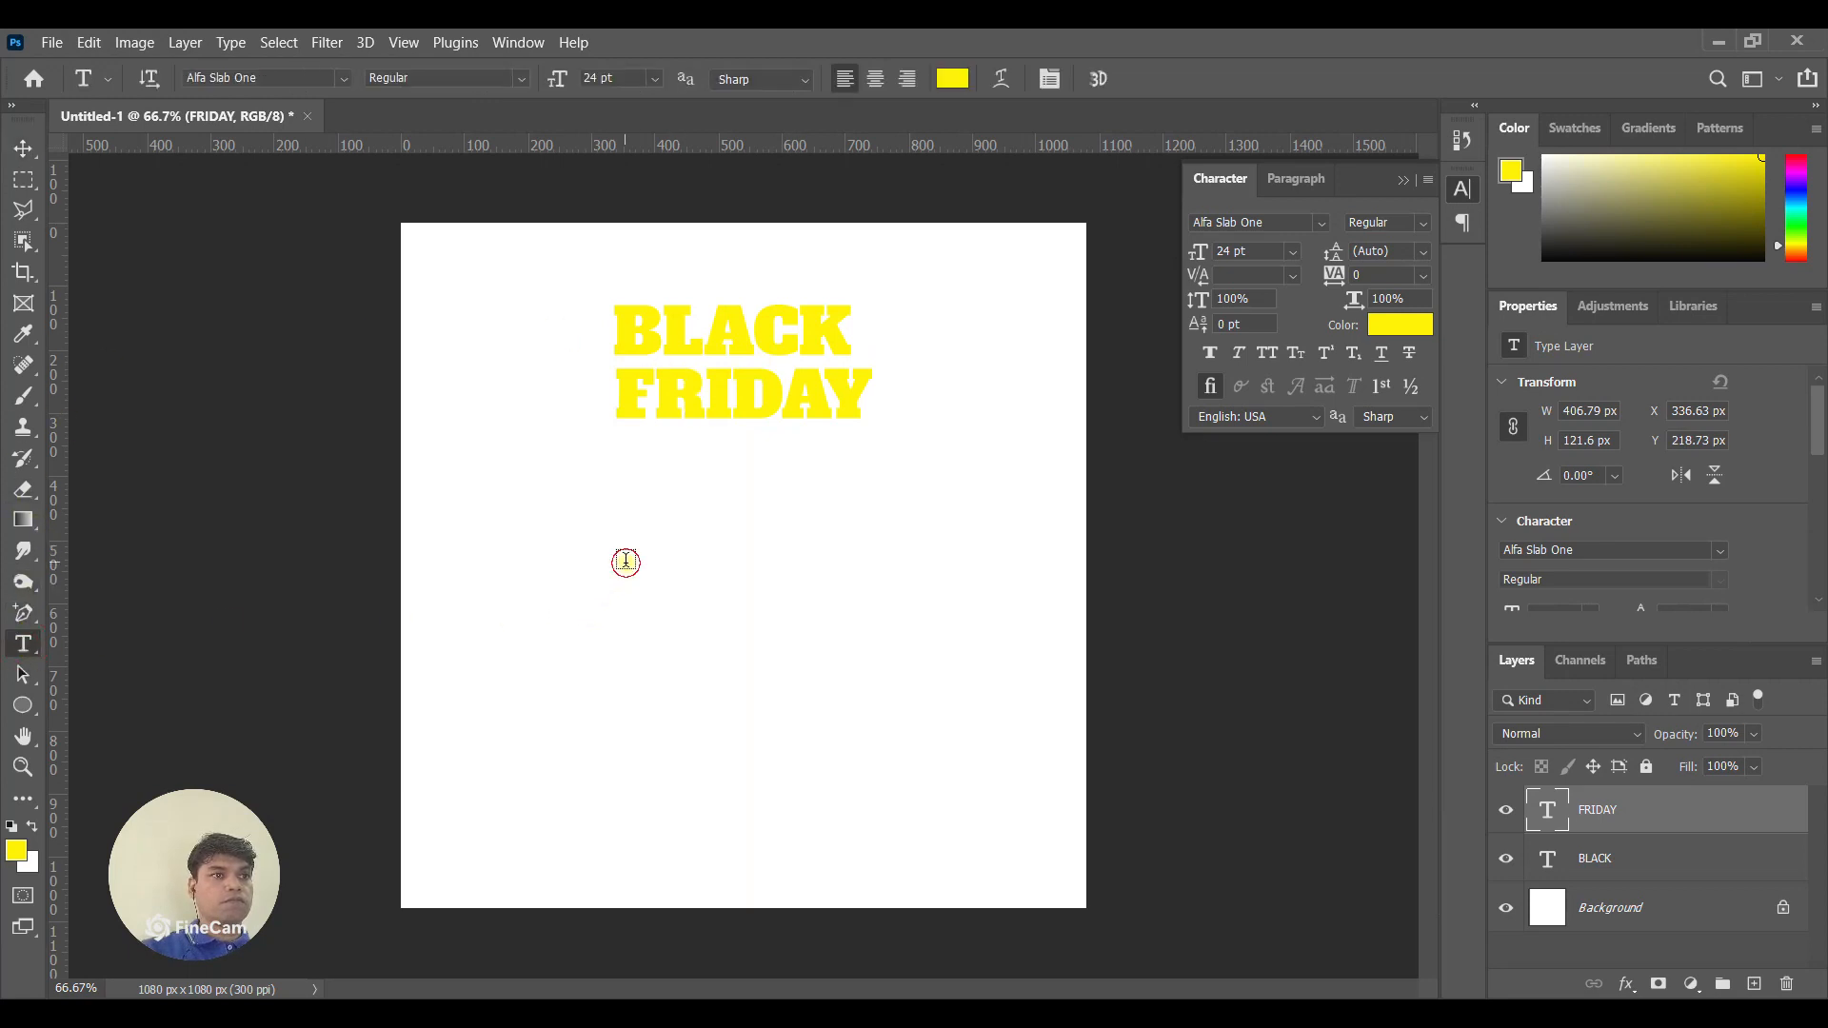
{"action": "left_click", "coordinate": [624, 563]}
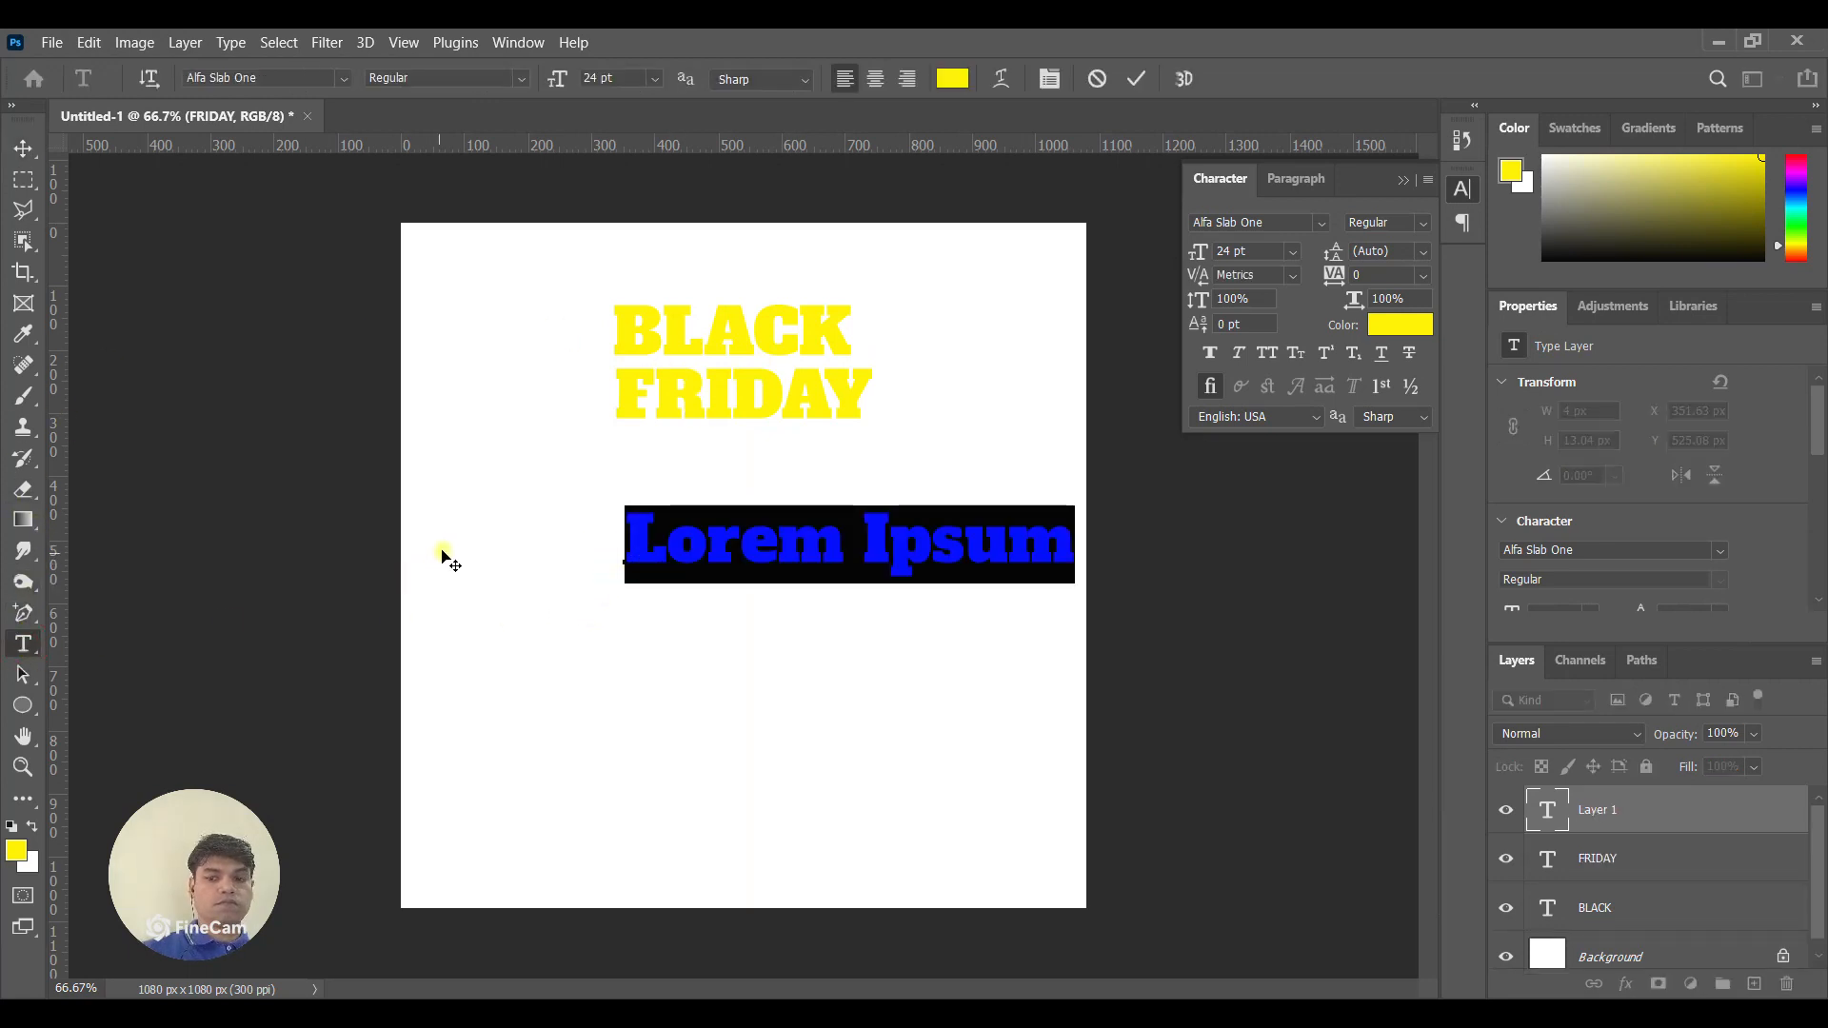
{"action": "left_click_drag", "start_coordinate": [626, 541], "coordinate": [1155, 535]}
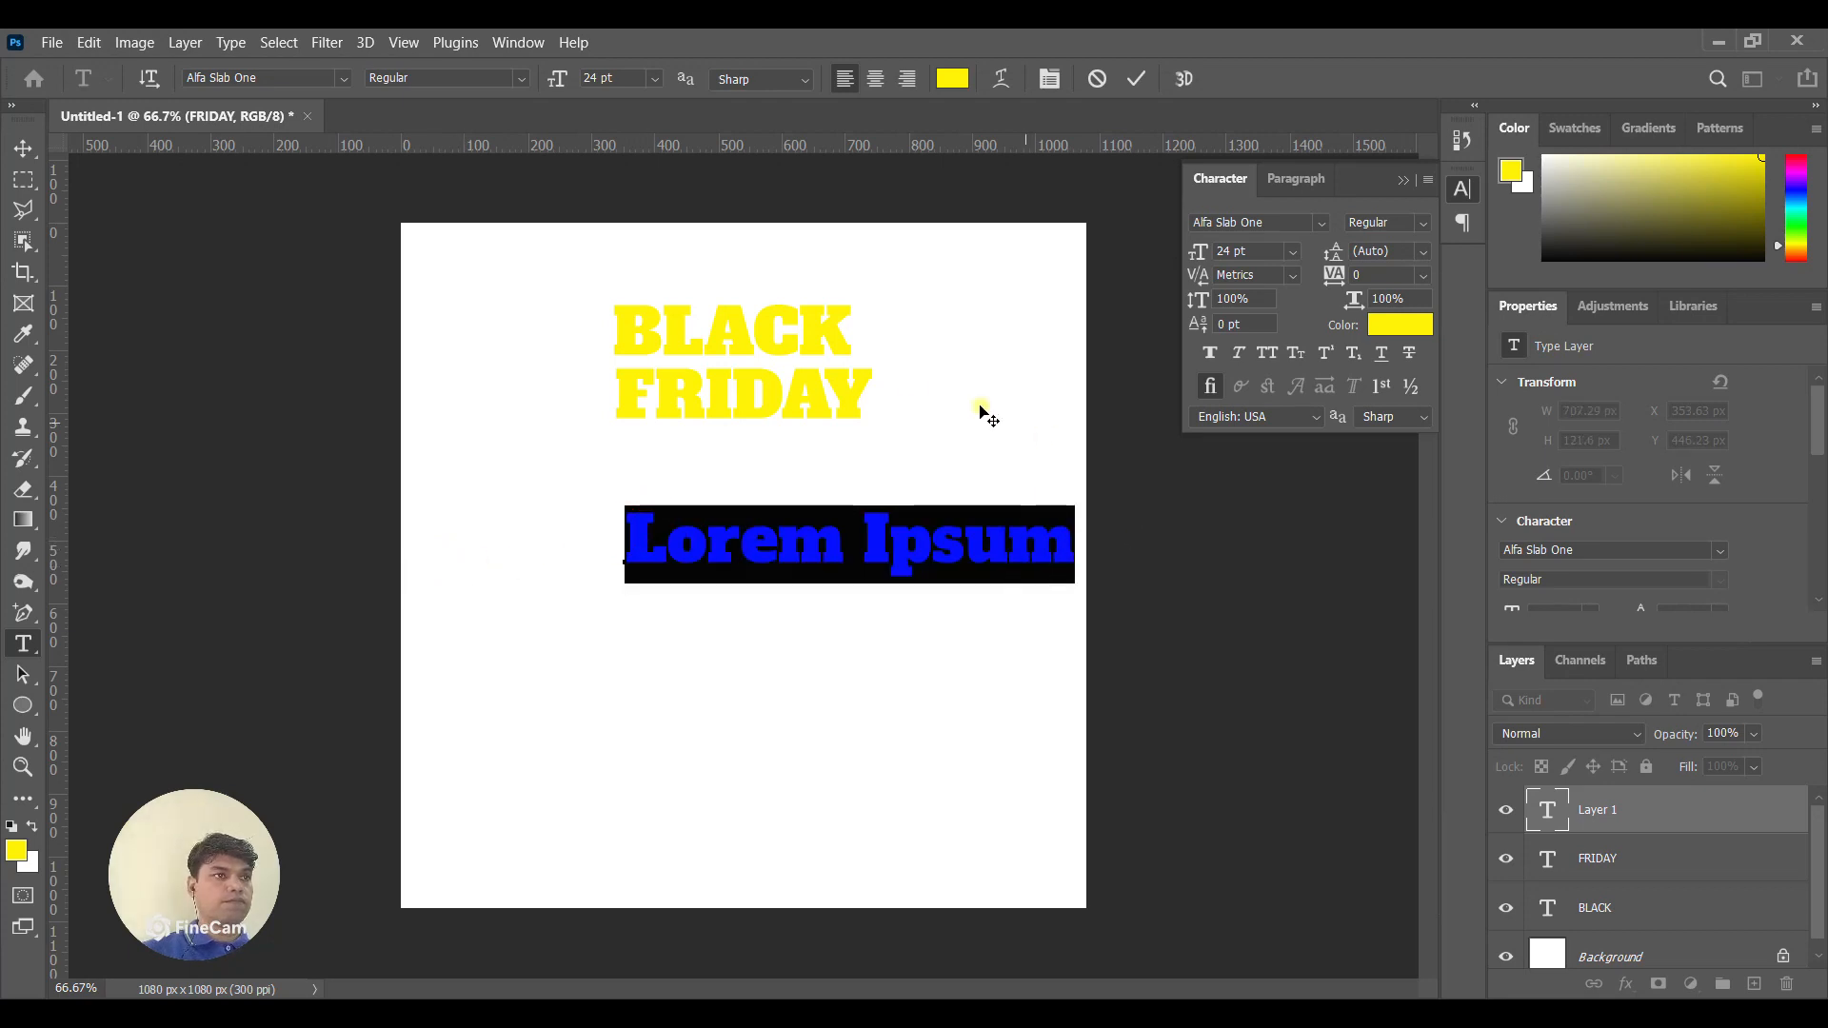
{"action": "type", "text": "Speci"}
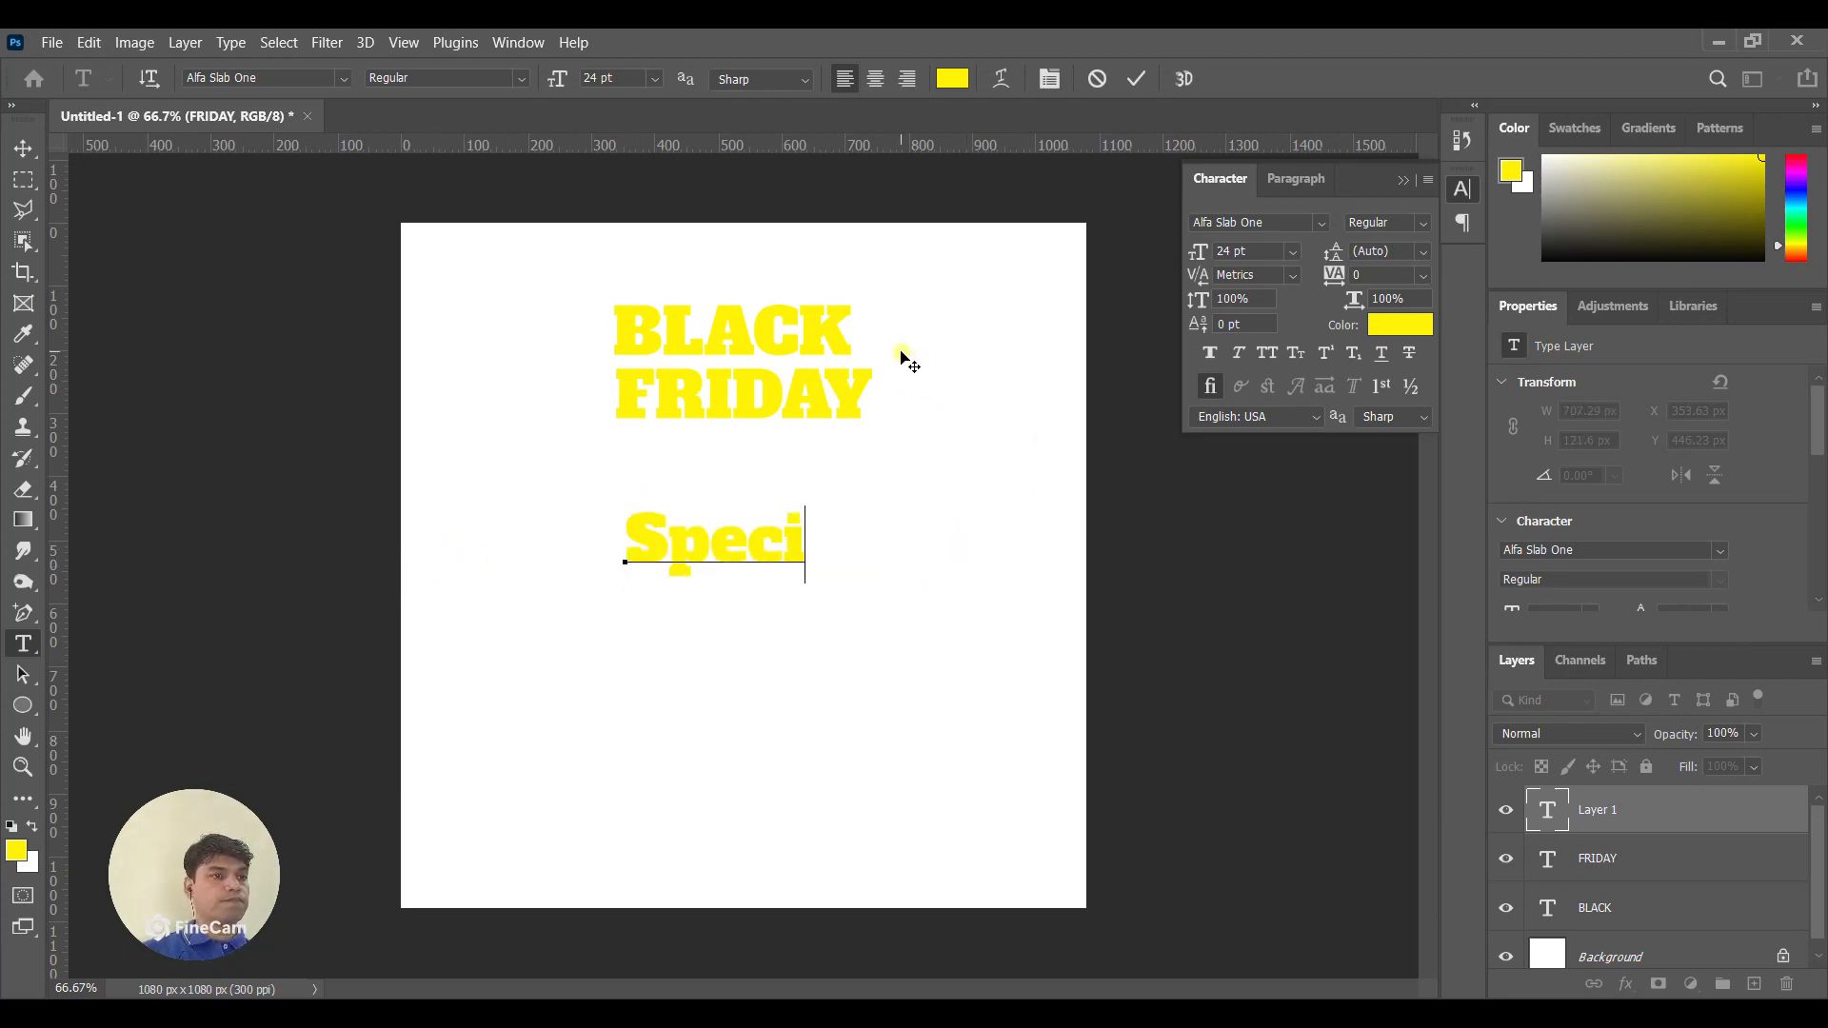
{"action": "type", "text": "al    Offer"}
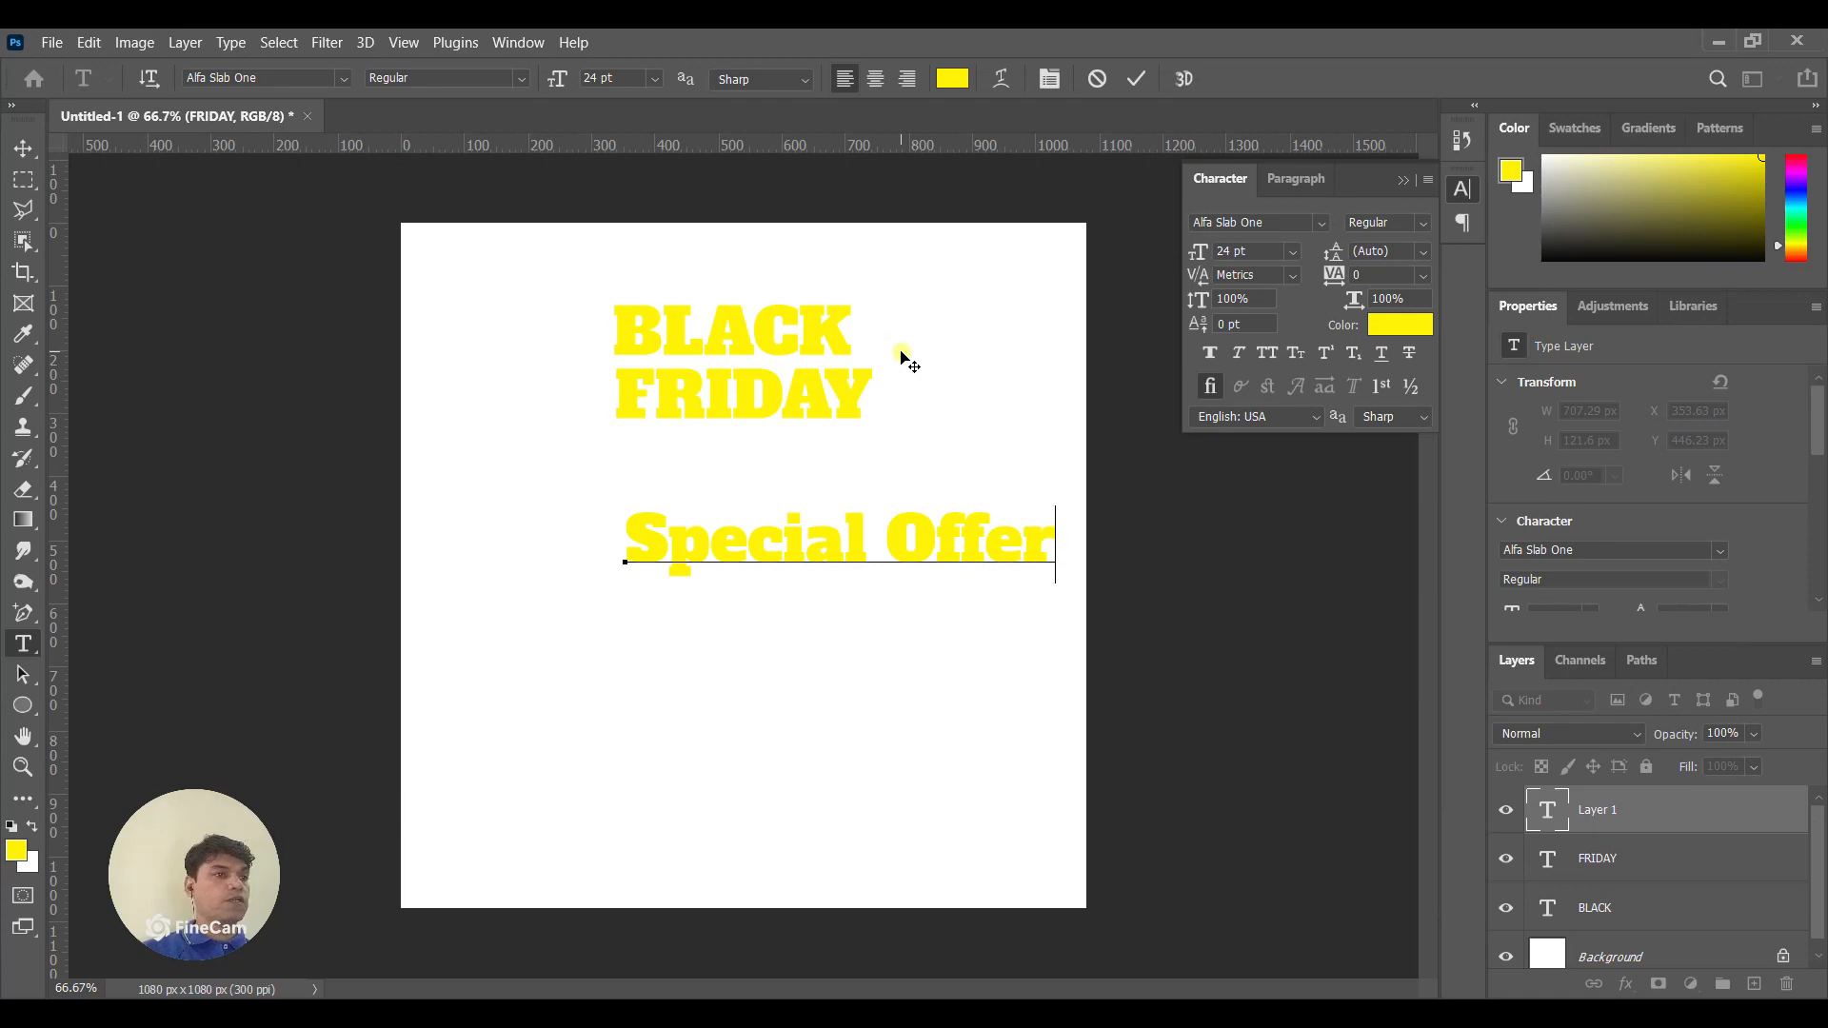
Change the font of the whole Special Offer text to Dancing Script Medium.
{"action": "key", "text": "ctrl+a"}
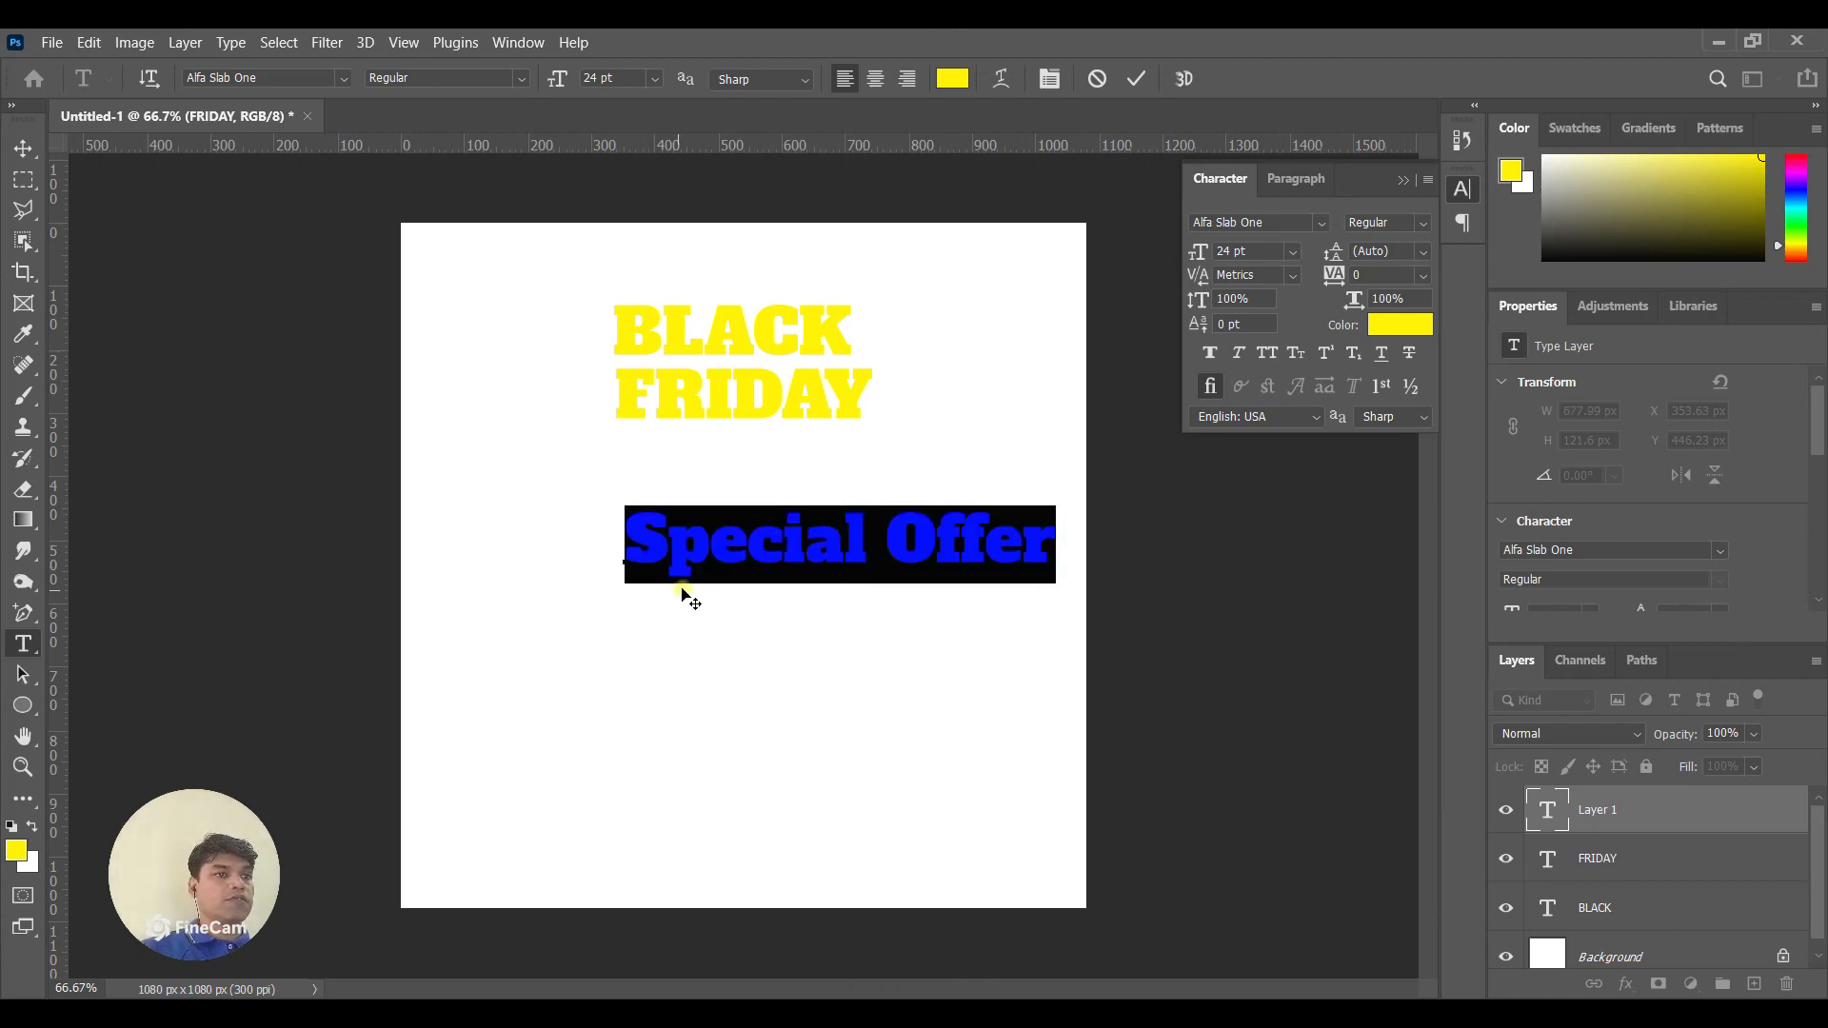
{"action": "left_click", "coordinate": [289, 77]}
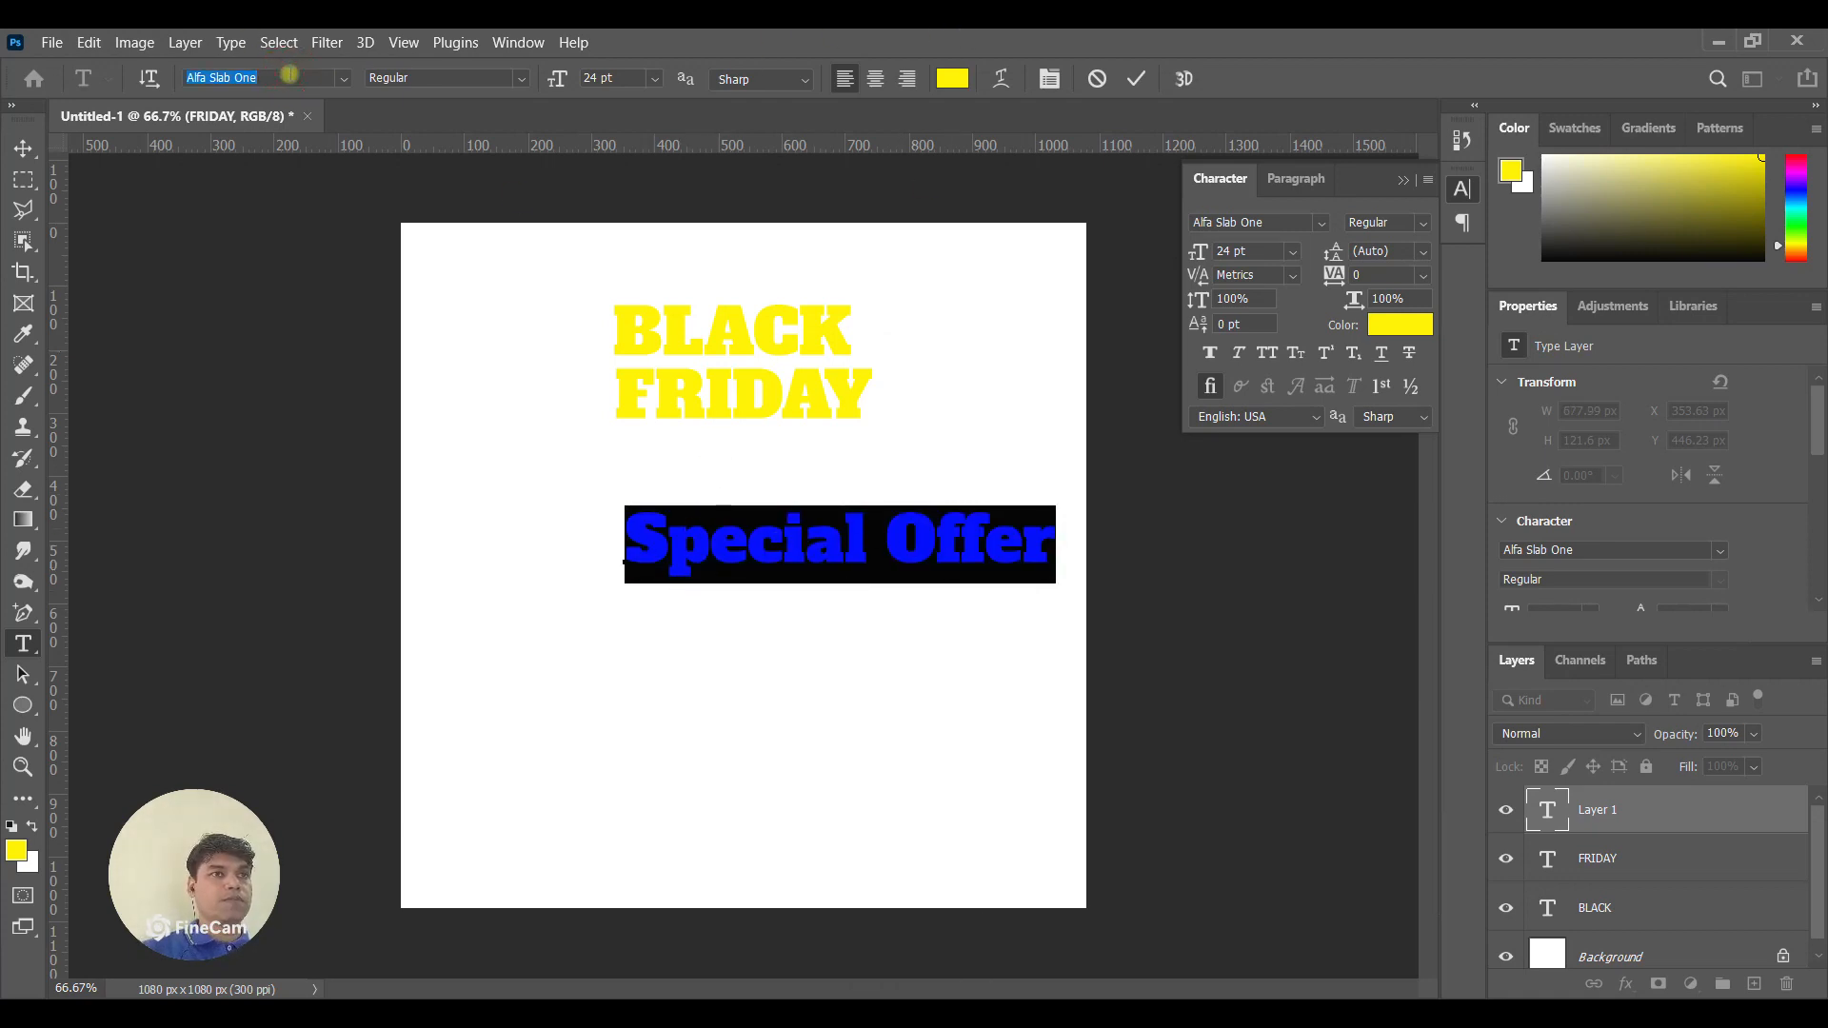
{"action": "left_click", "coordinate": [289, 77]}
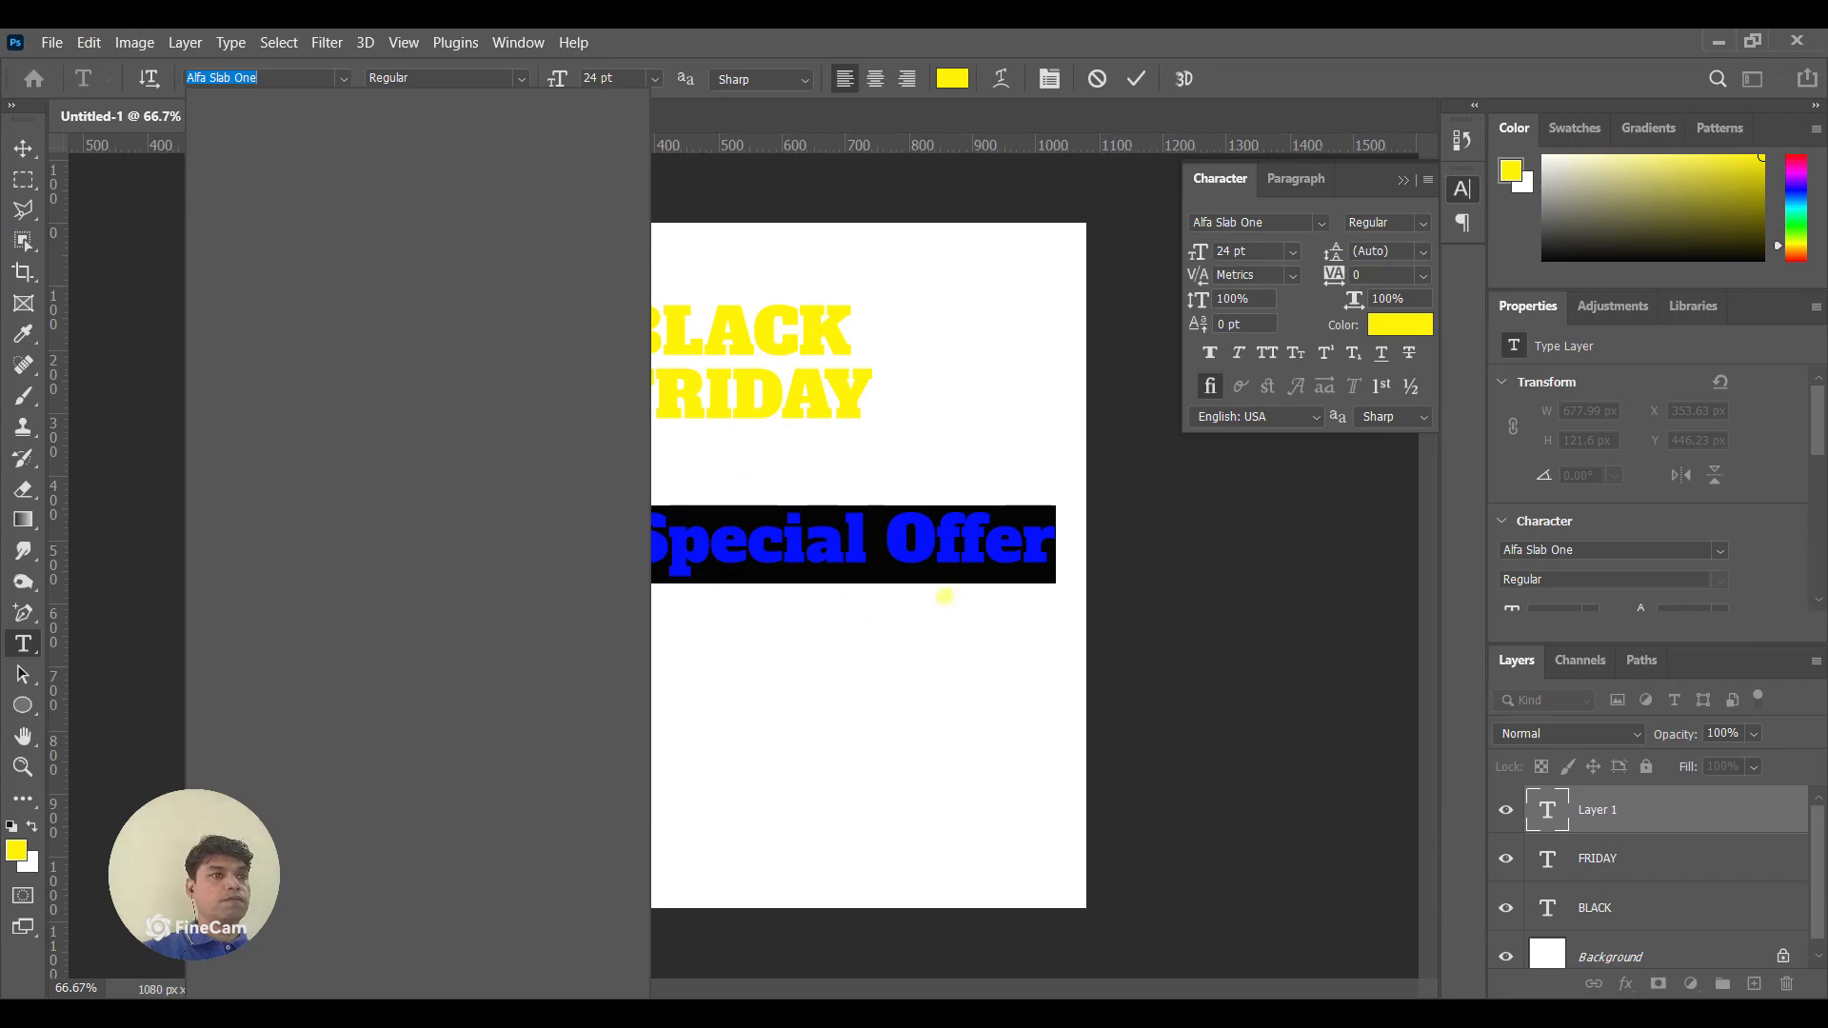
{"action": "type", "text": "D"}
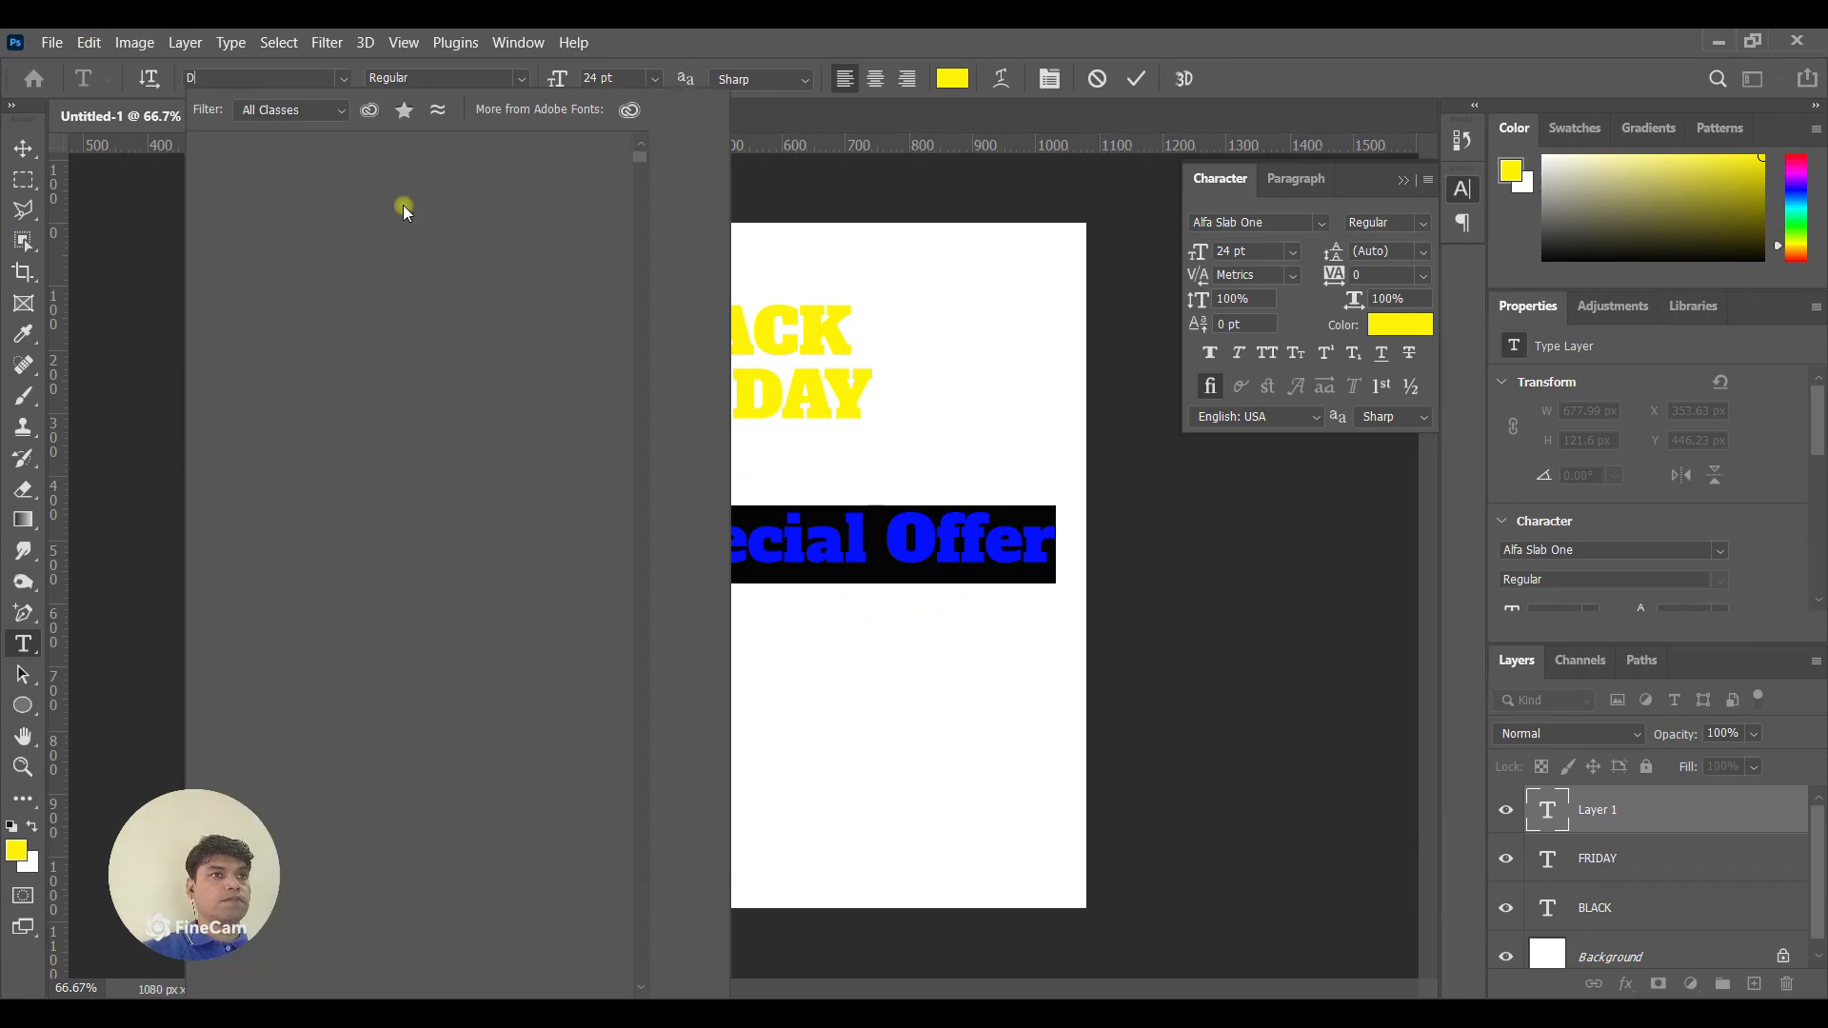
{"action": "left_click", "coordinate": [295, 151]}
{"action": "left_click", "coordinate": [297, 81]}
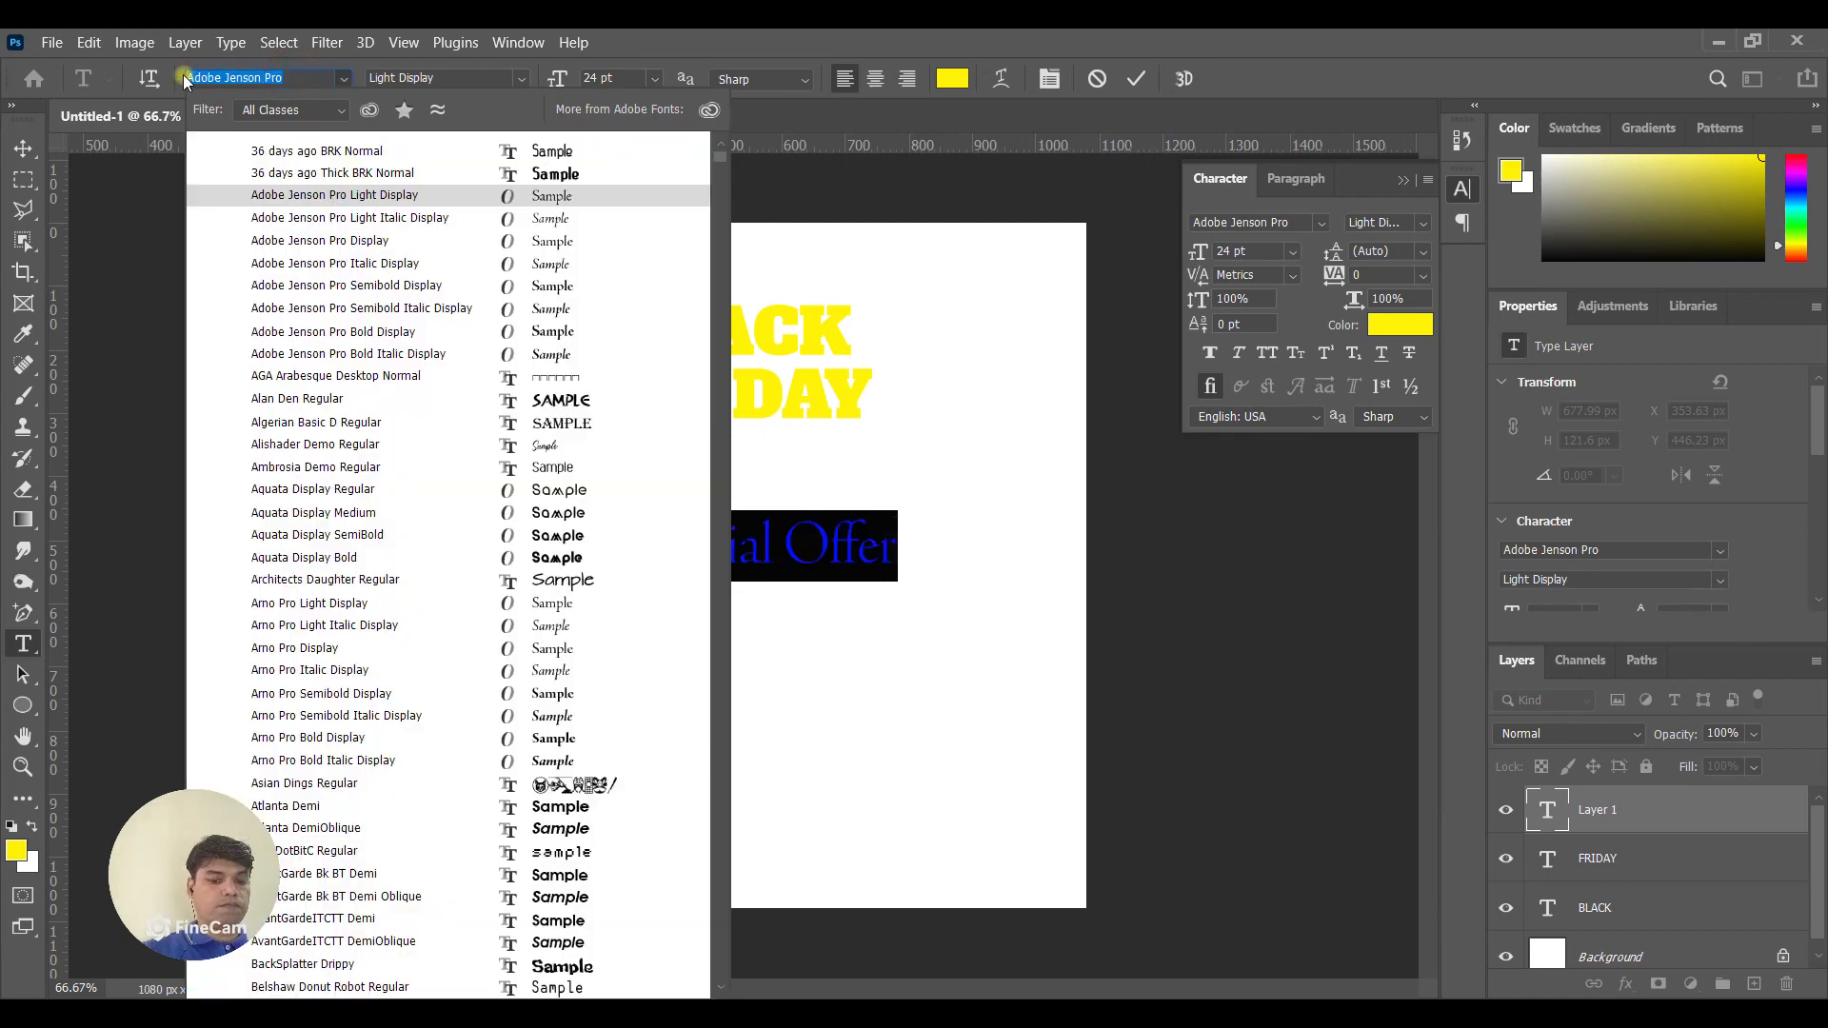
{"action": "type", "text": "dan"}
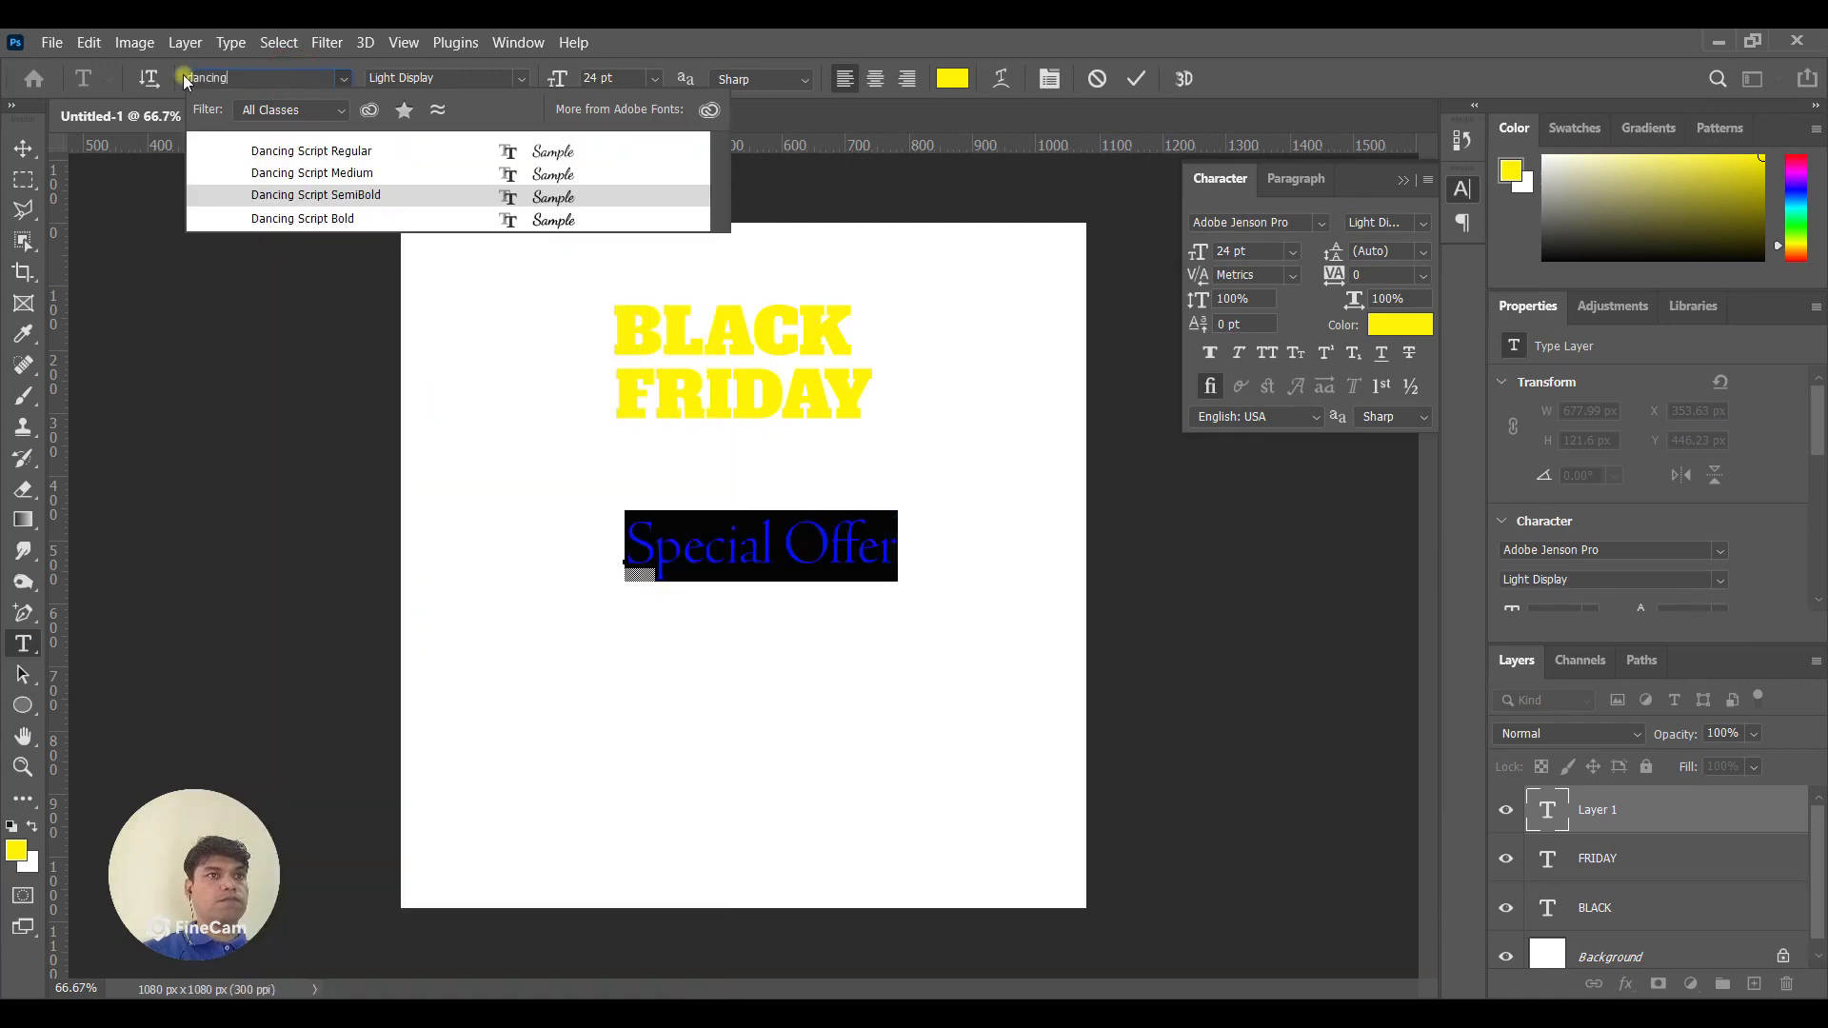
{"action": "left_click", "coordinate": [392, 175]}
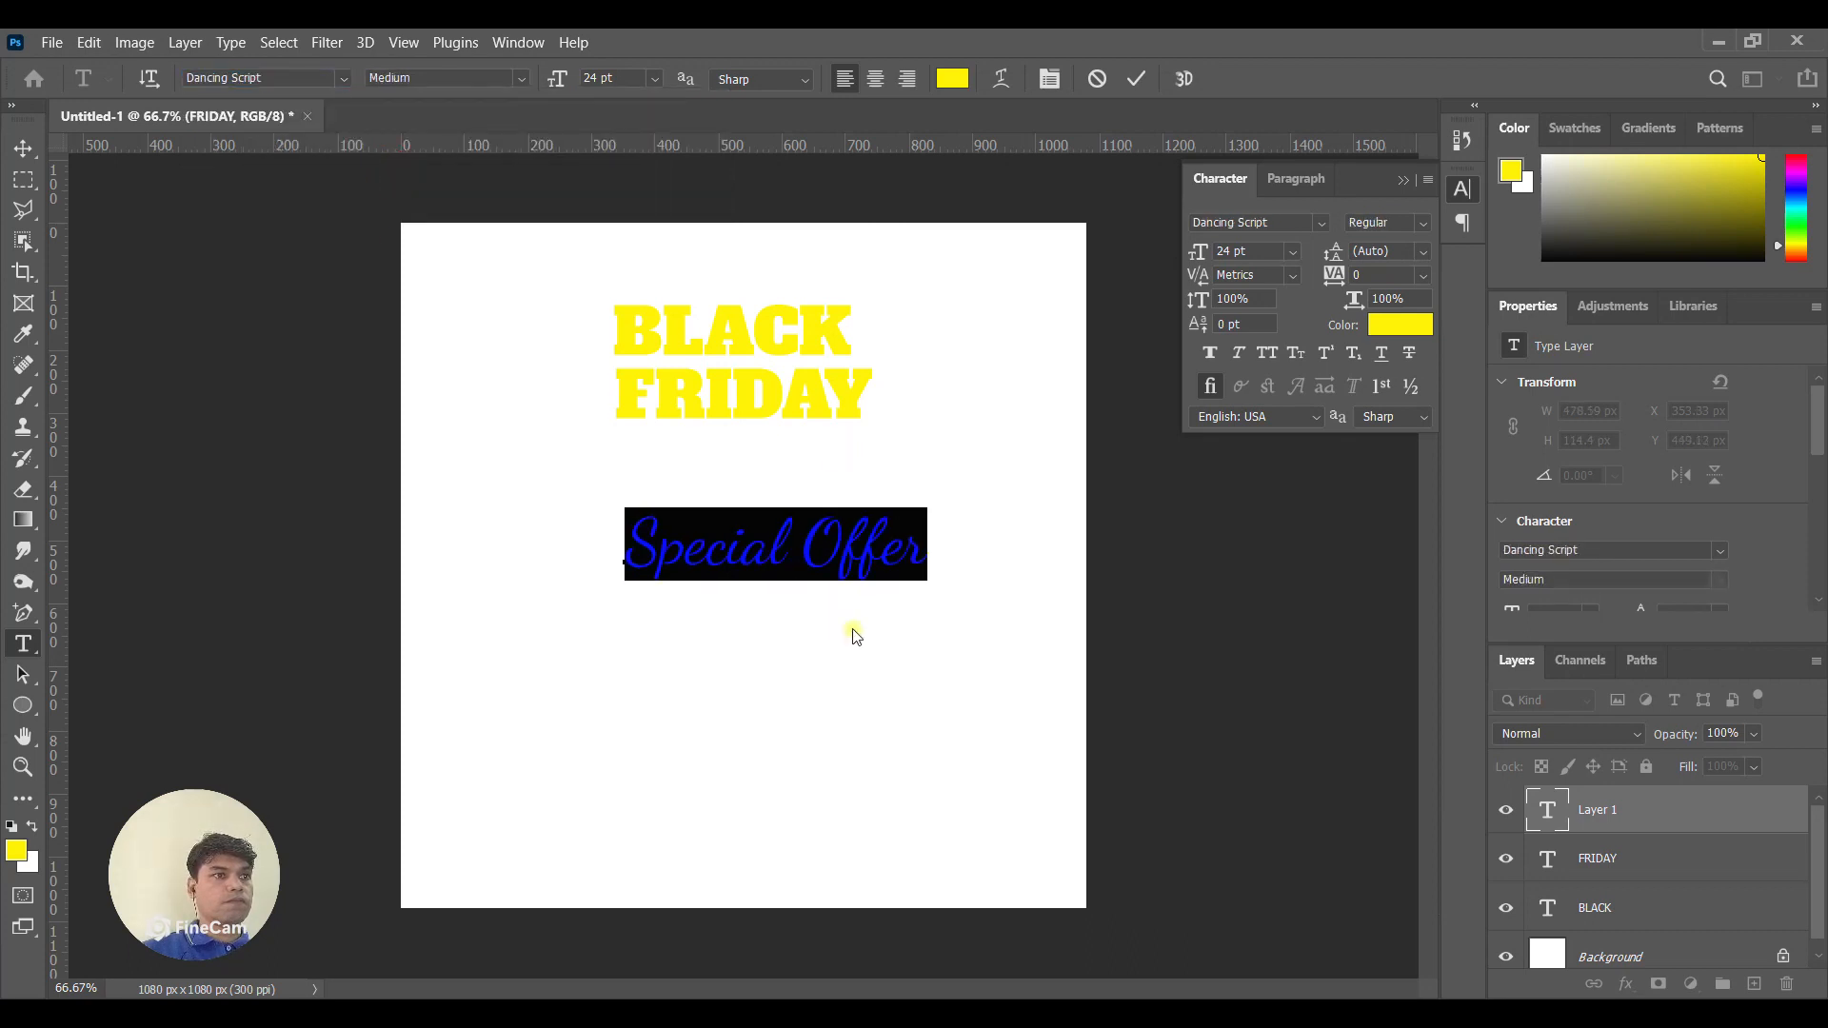
Set the Special Offer text to 14 pt and move it directly above BLACK, aligned with its left edge.
{"action": "left_click", "coordinate": [655, 80]}
{"action": "left_click", "coordinate": [636, 240]}
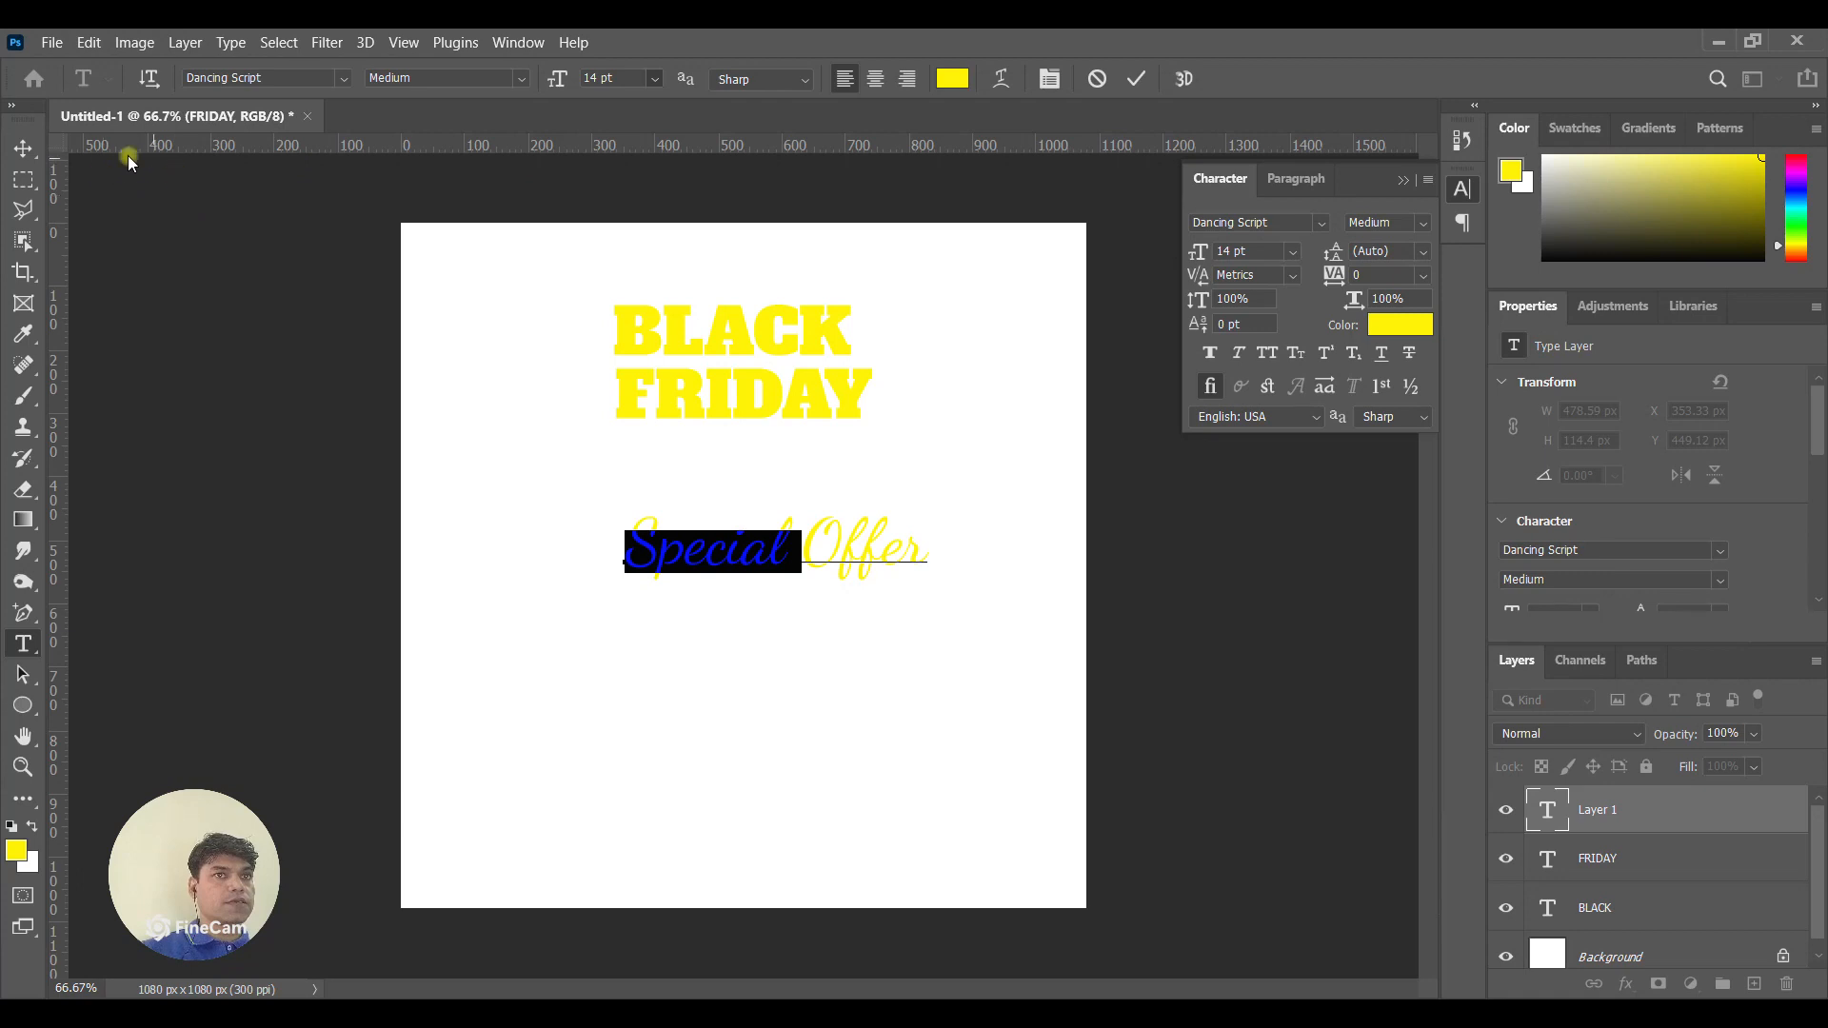
{"action": "left_click_drag", "start_coordinate": [22, 148], "coordinate": [103, 157]}
{"action": "left_click_drag", "start_coordinate": [710, 564], "coordinate": [706, 293]}
{"action": "left_click", "coordinate": [815, 402]}
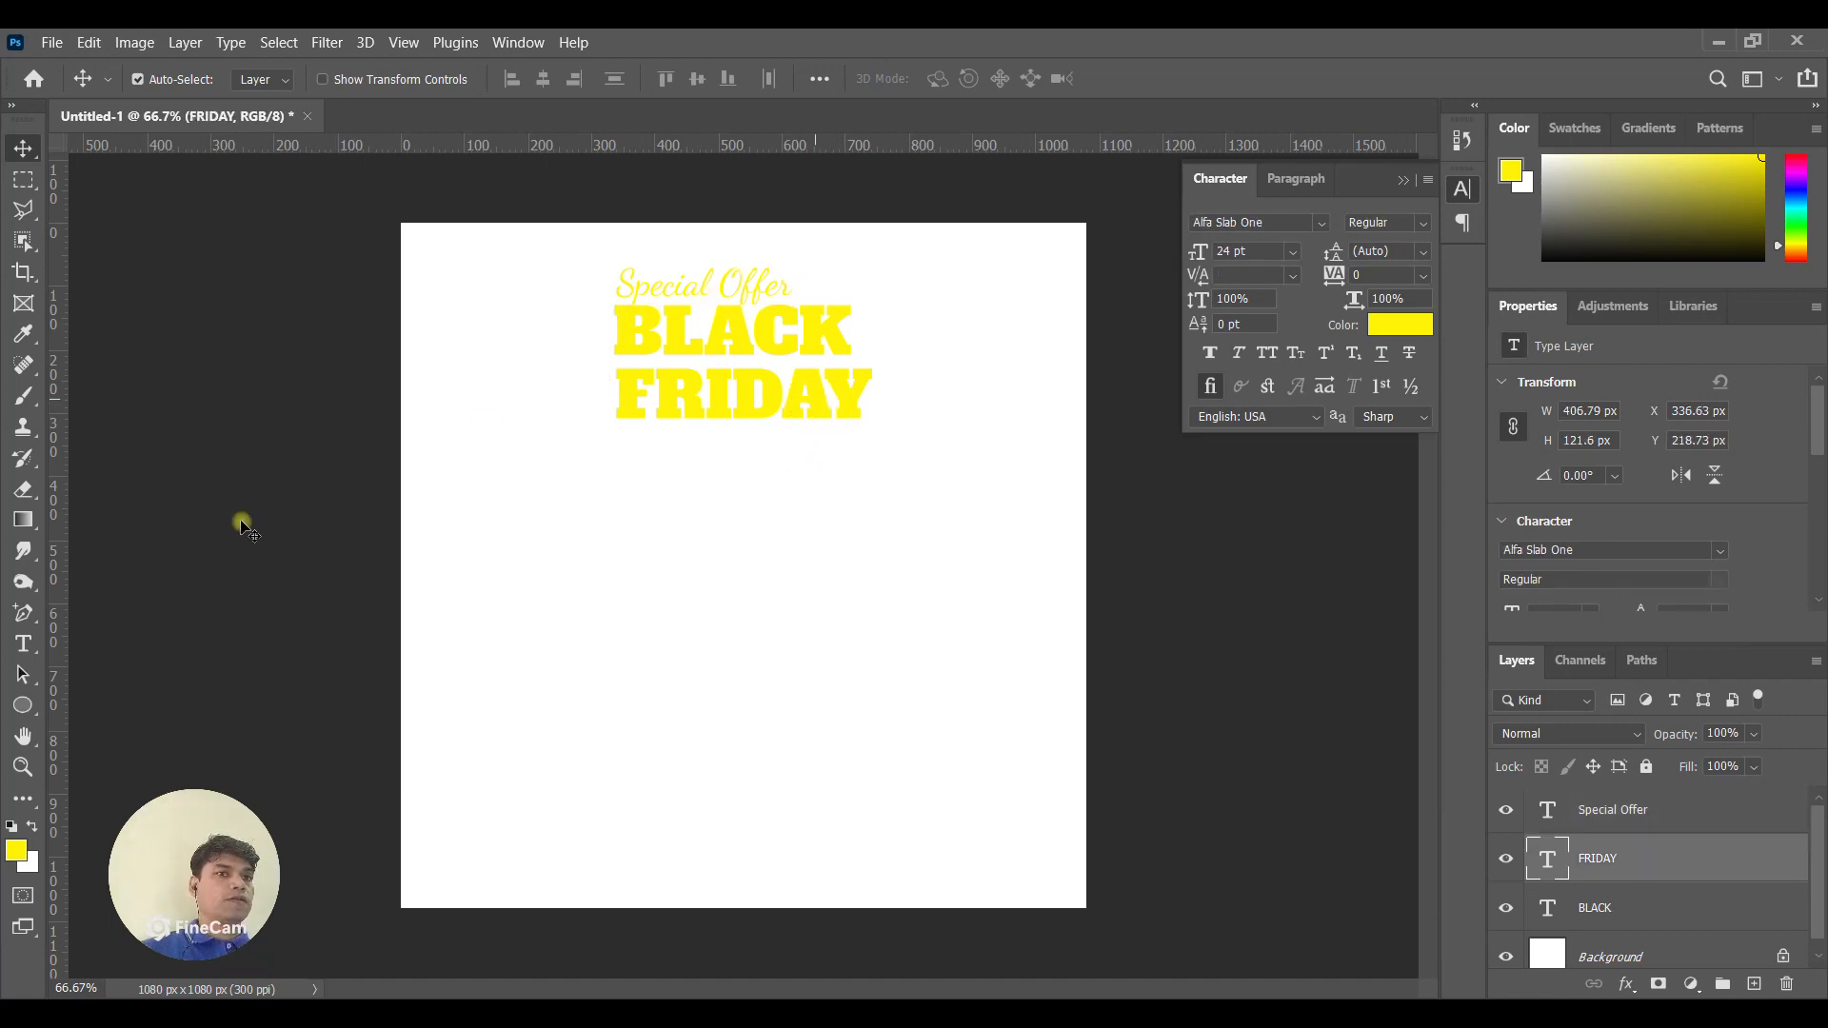
Set the whole BLACK text to 30 pt.
{"action": "left_click", "coordinate": [24, 645]}
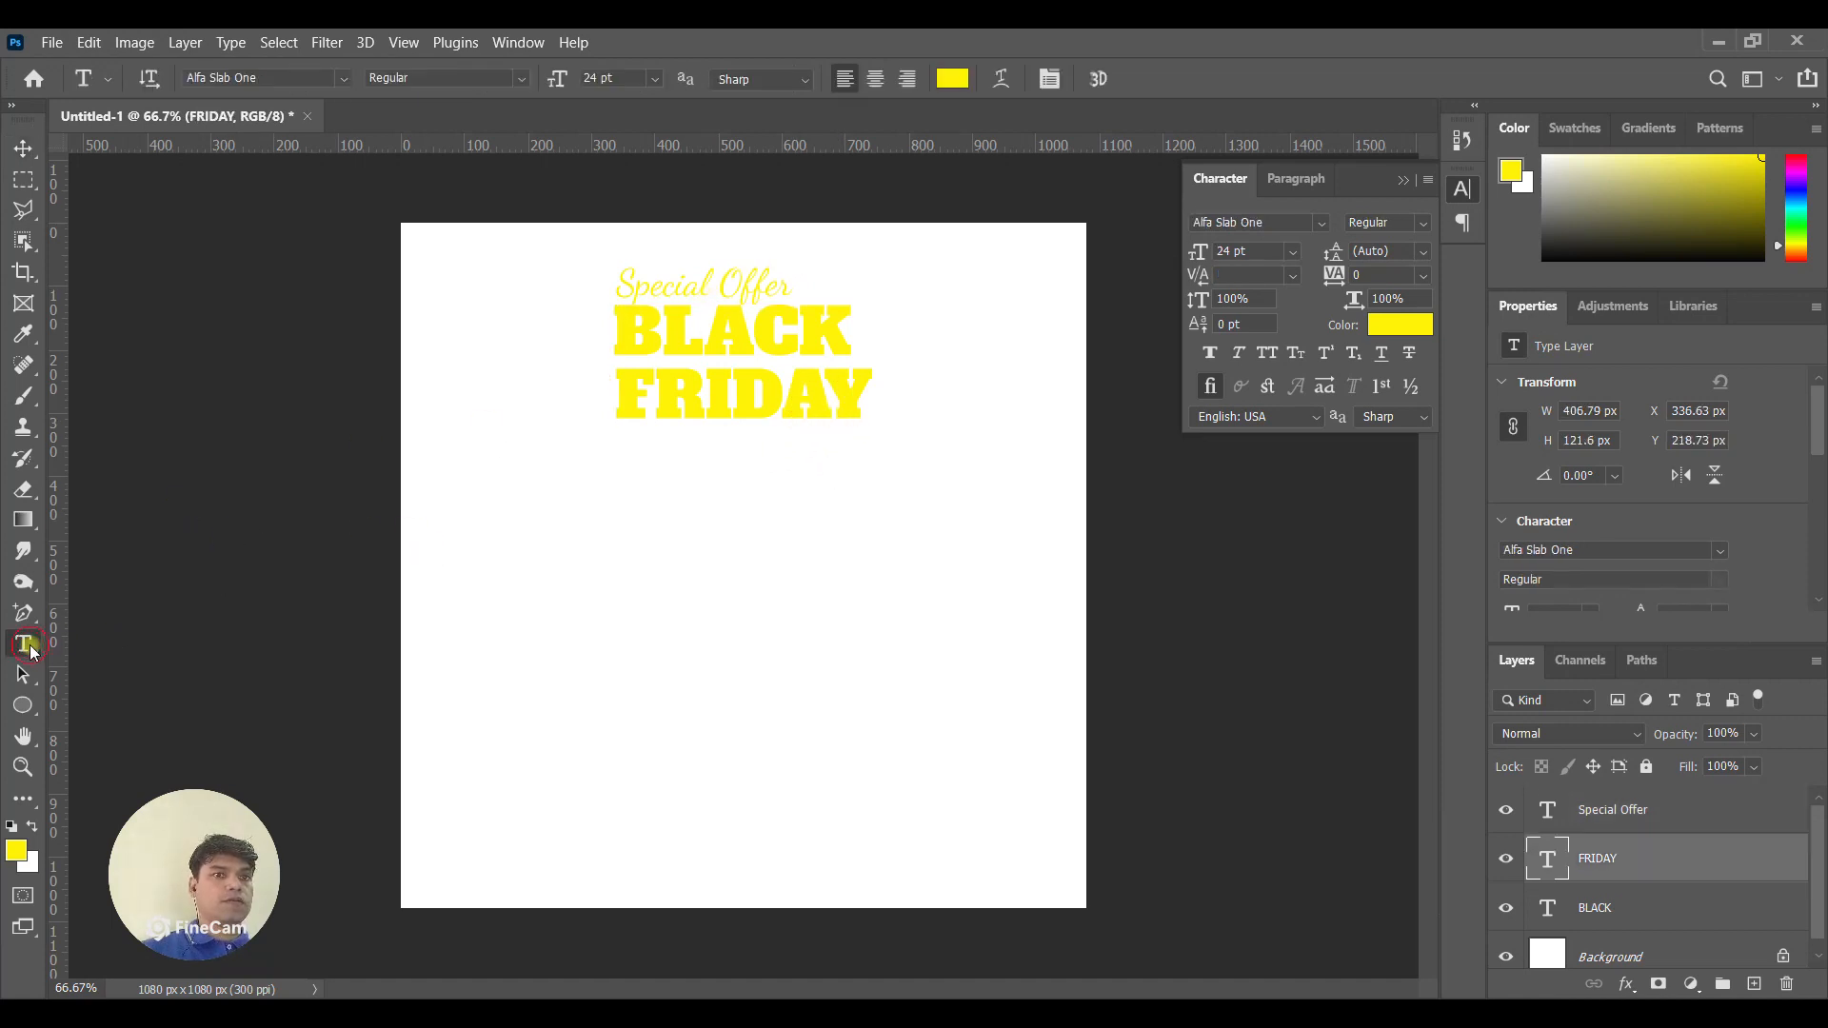
{"action": "left_click", "coordinate": [626, 328]}
{"action": "key", "text": "ctrl+a"}
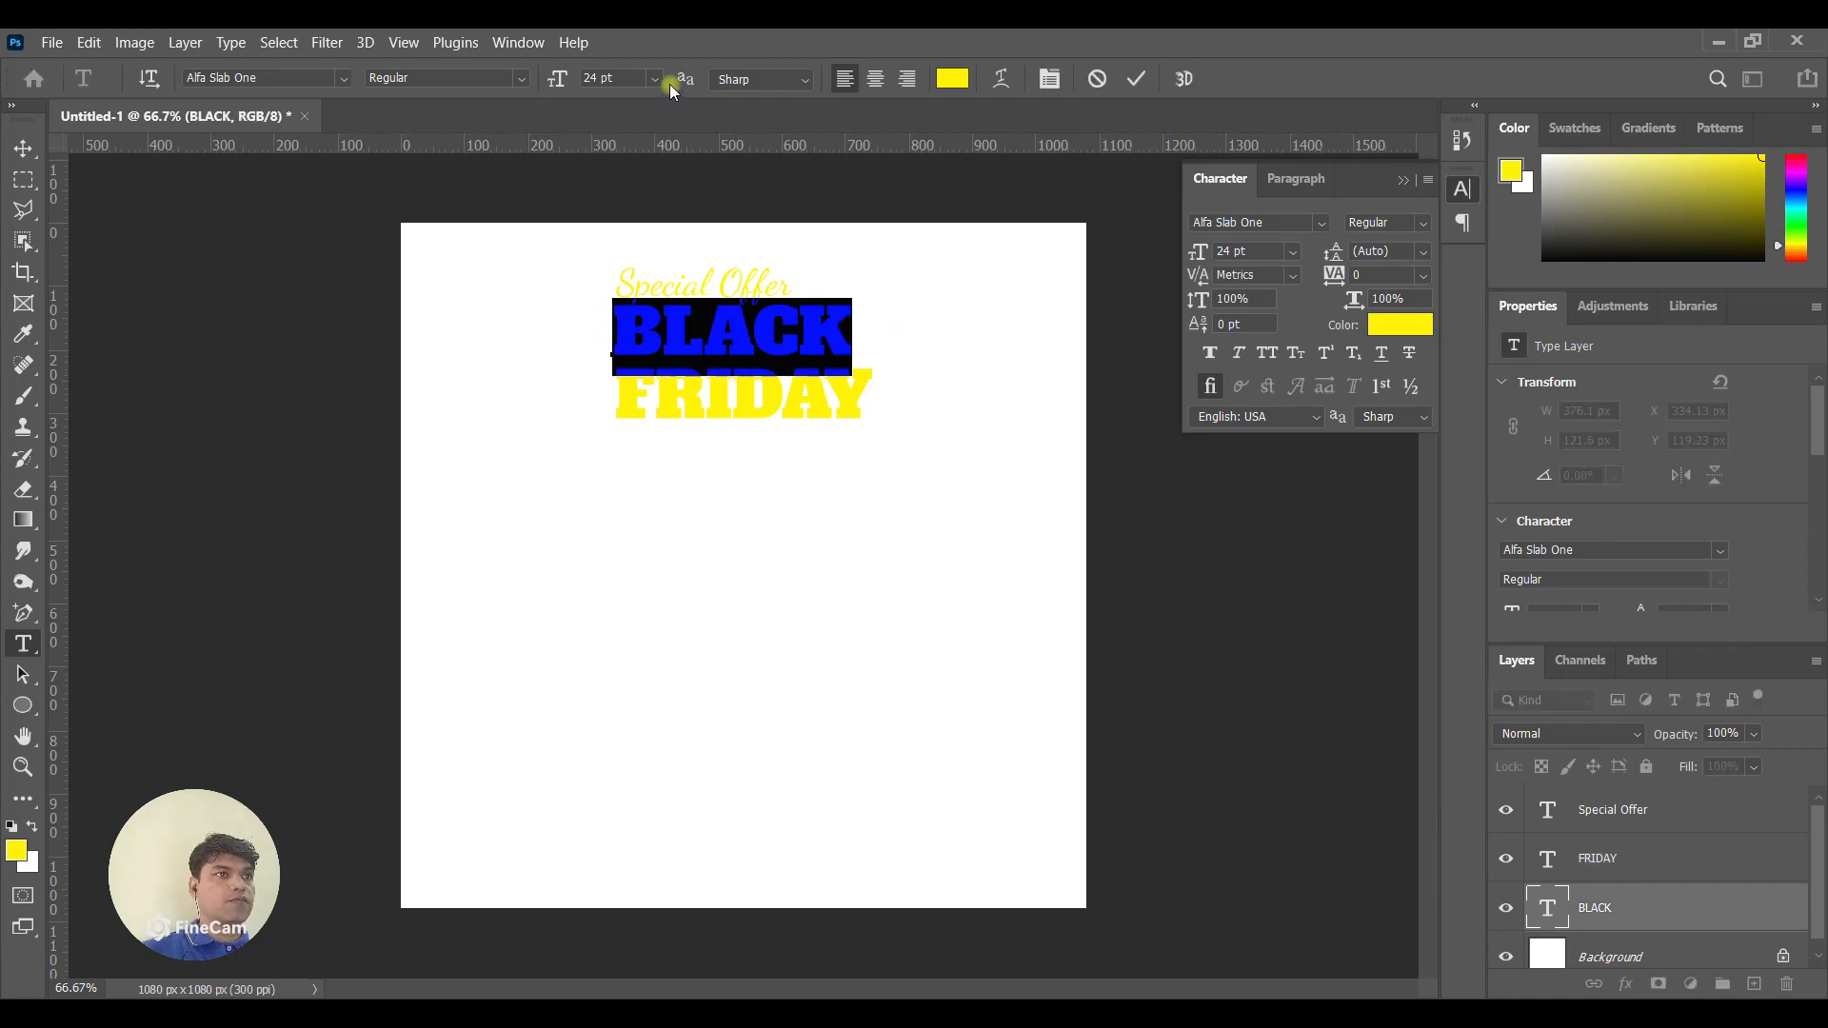
{"action": "left_click", "coordinate": [660, 78]}
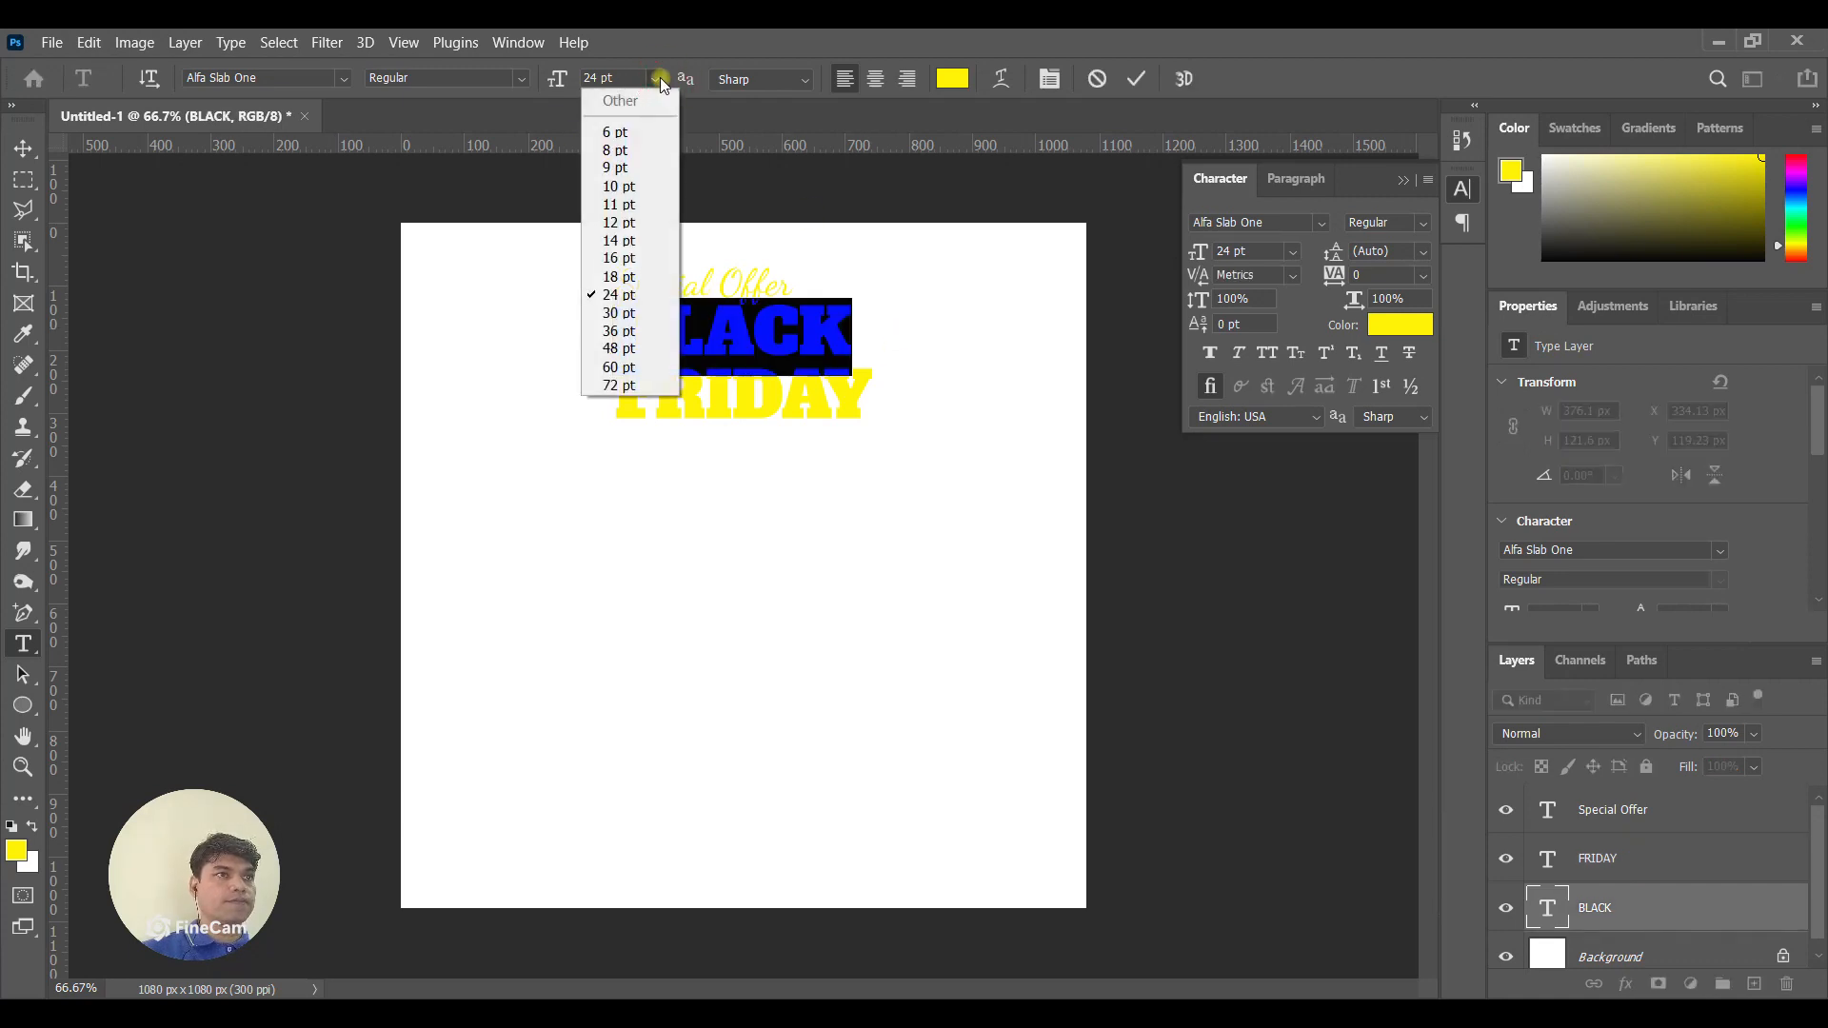
{"action": "left_click", "coordinate": [618, 330]}
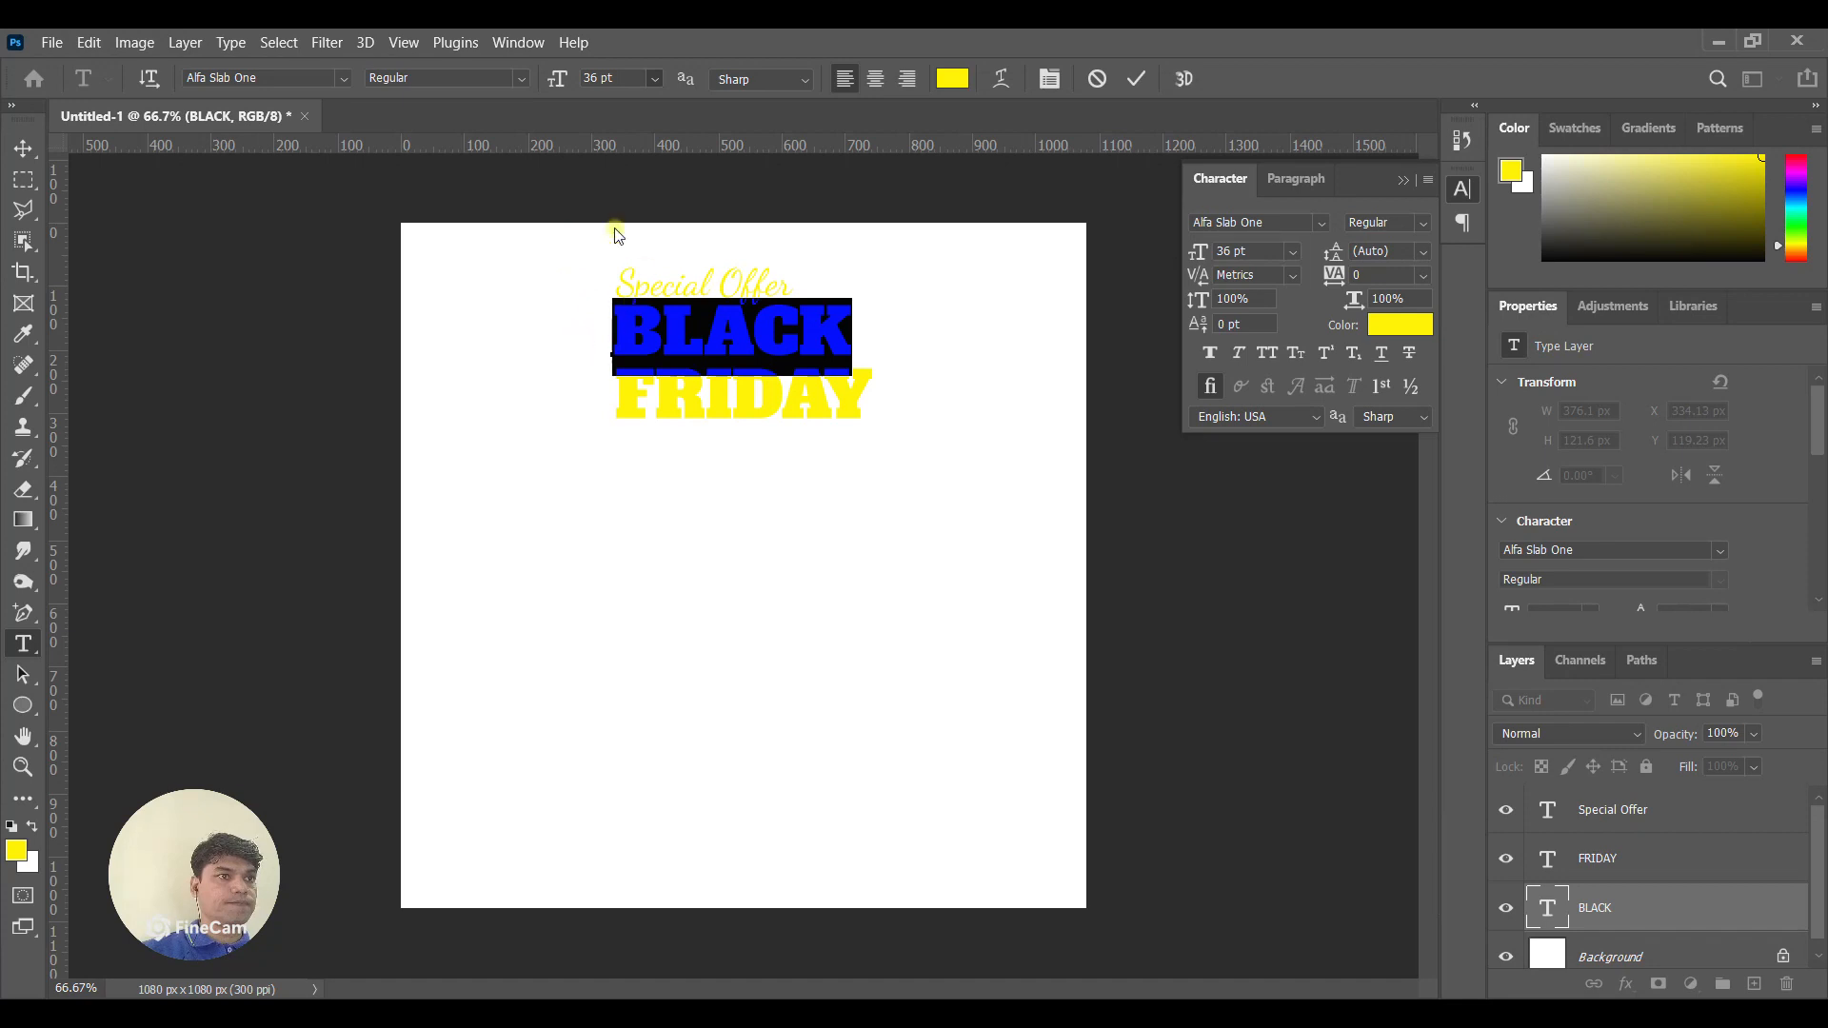
{"action": "left_click", "coordinate": [659, 78]}
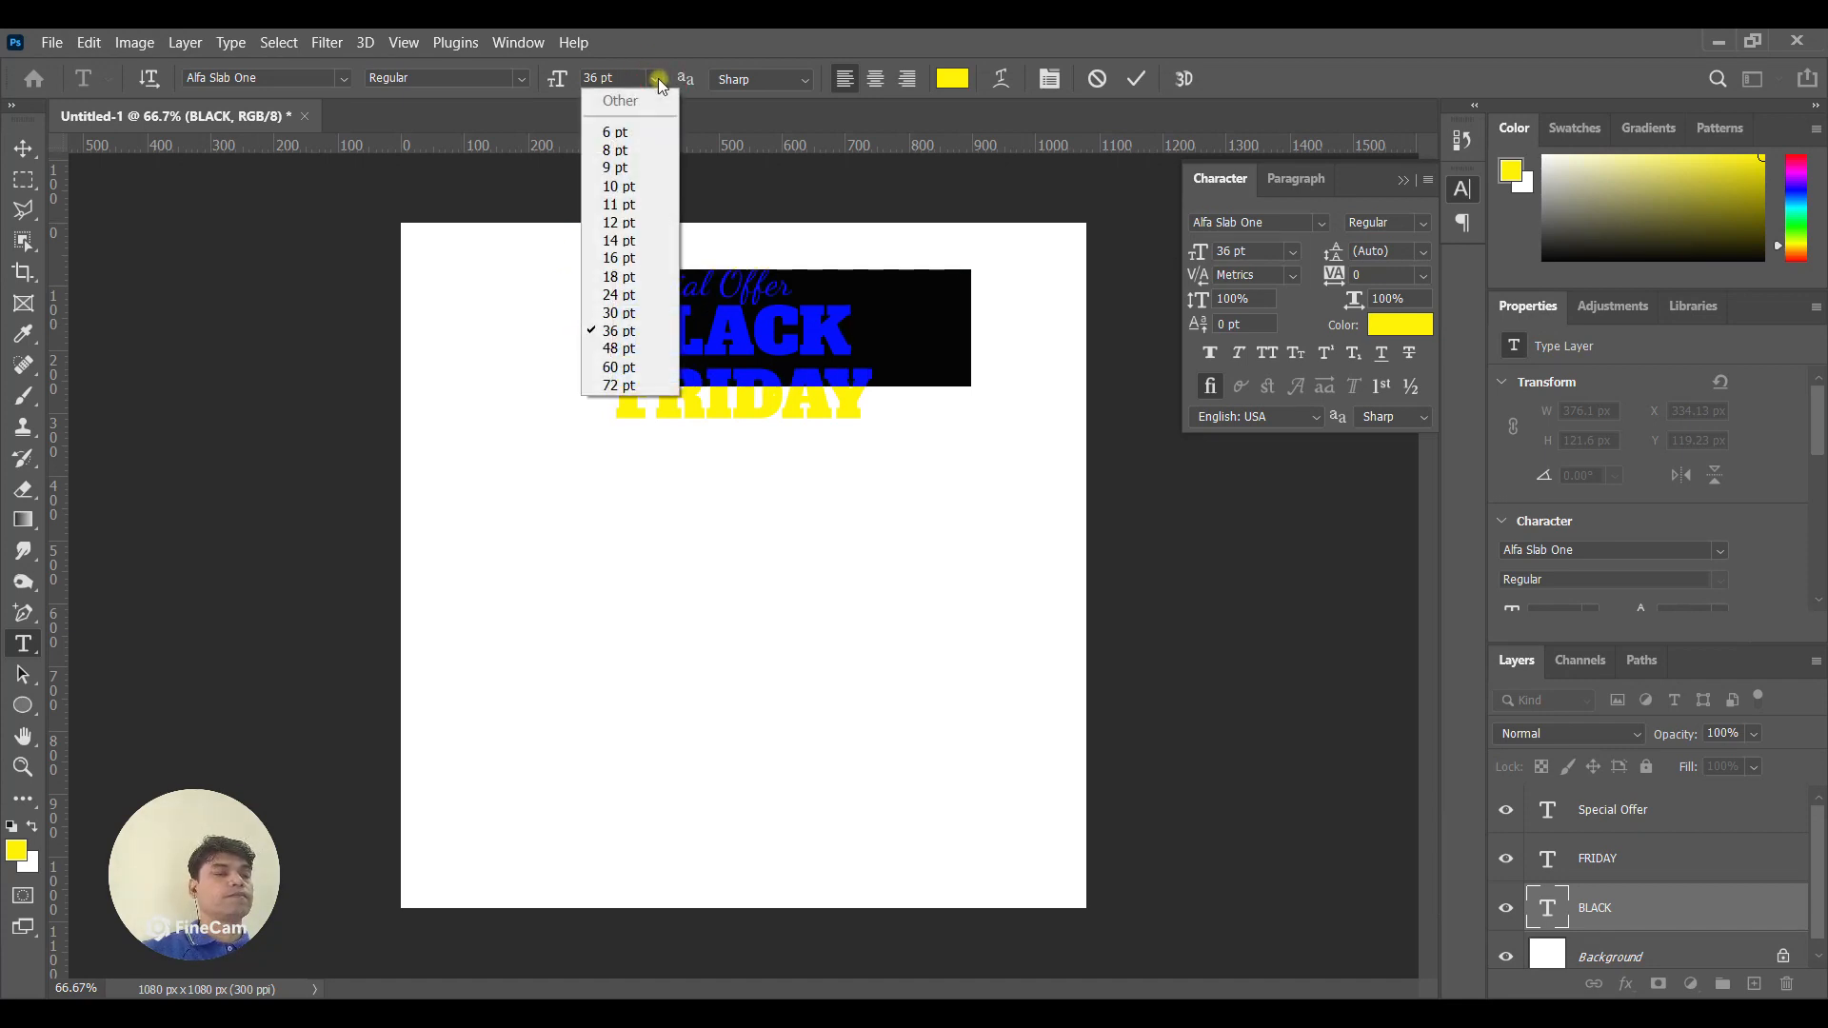
{"action": "left_click", "coordinate": [636, 303]}
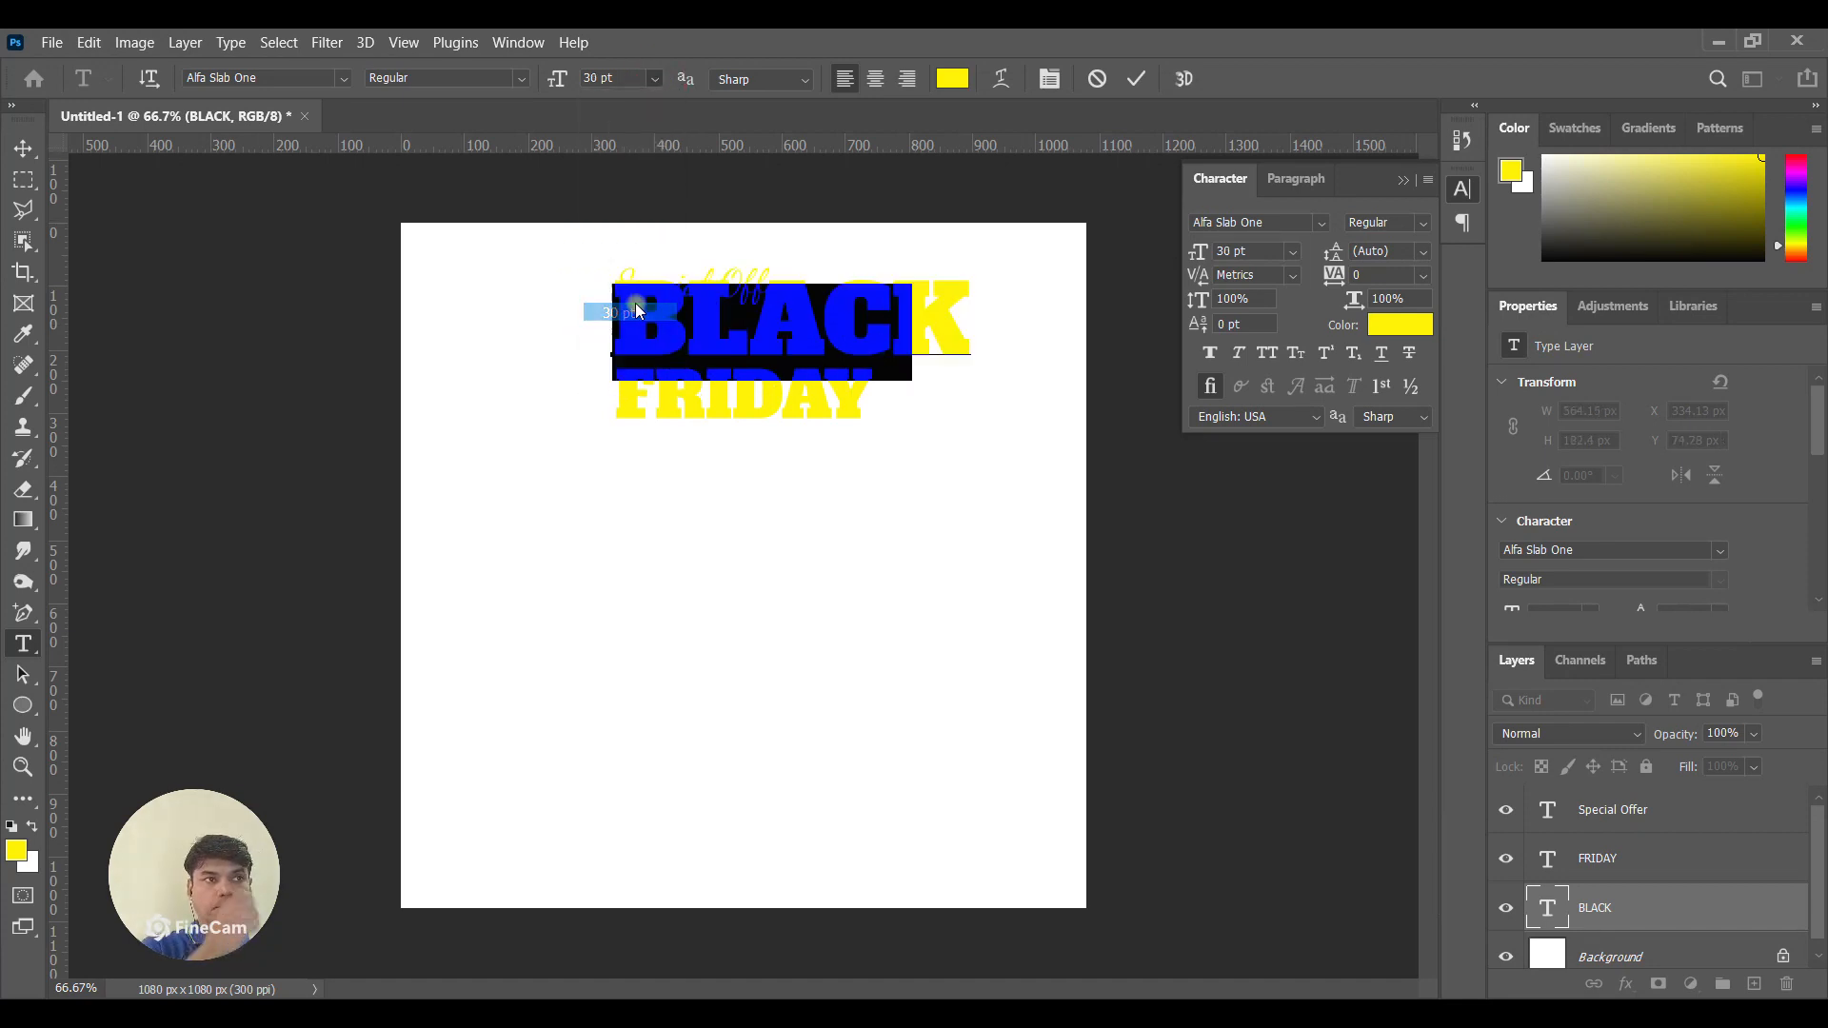
Respace the three text lines by moving FRIDAY and BLACK down and fine-positioning Special Offer above them, keeping their left edges aligned.
{"action": "left_click", "coordinate": [23, 147]}
{"action": "left_click_drag", "start_coordinate": [706, 404], "coordinate": [710, 438]}
{"action": "left_click", "coordinate": [706, 333]}
{"action": "mouse_move", "coordinate": [701, 328]}
{"action": "left_mouse_down"}
{"action": "mouse_move", "coordinate": [691, 359]}
{"action": "mouse_move", "coordinate": [706, 356]}
{"action": "left_mouse_up"}
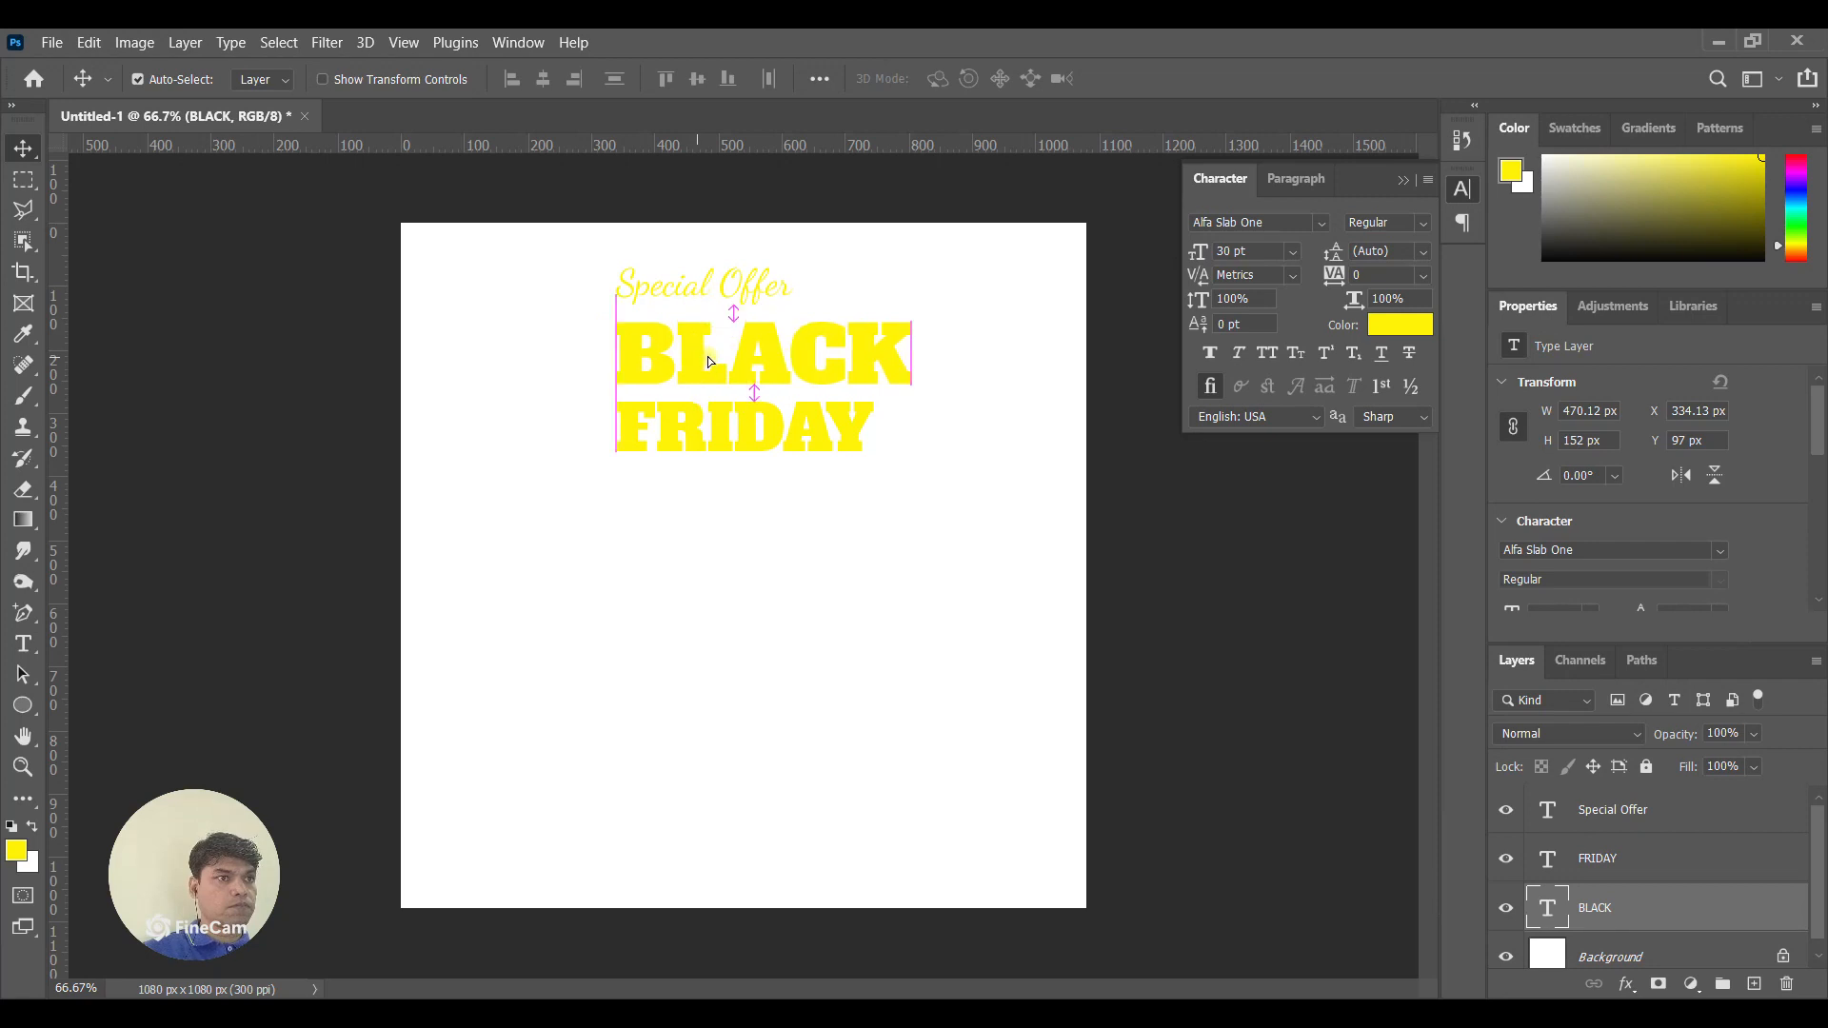
{"action": "left_click", "coordinate": [700, 294]}
{"action": "left_click_drag", "start_coordinate": [700, 293], "coordinate": [706, 288]}
{"action": "left_click", "coordinate": [22, 179]}
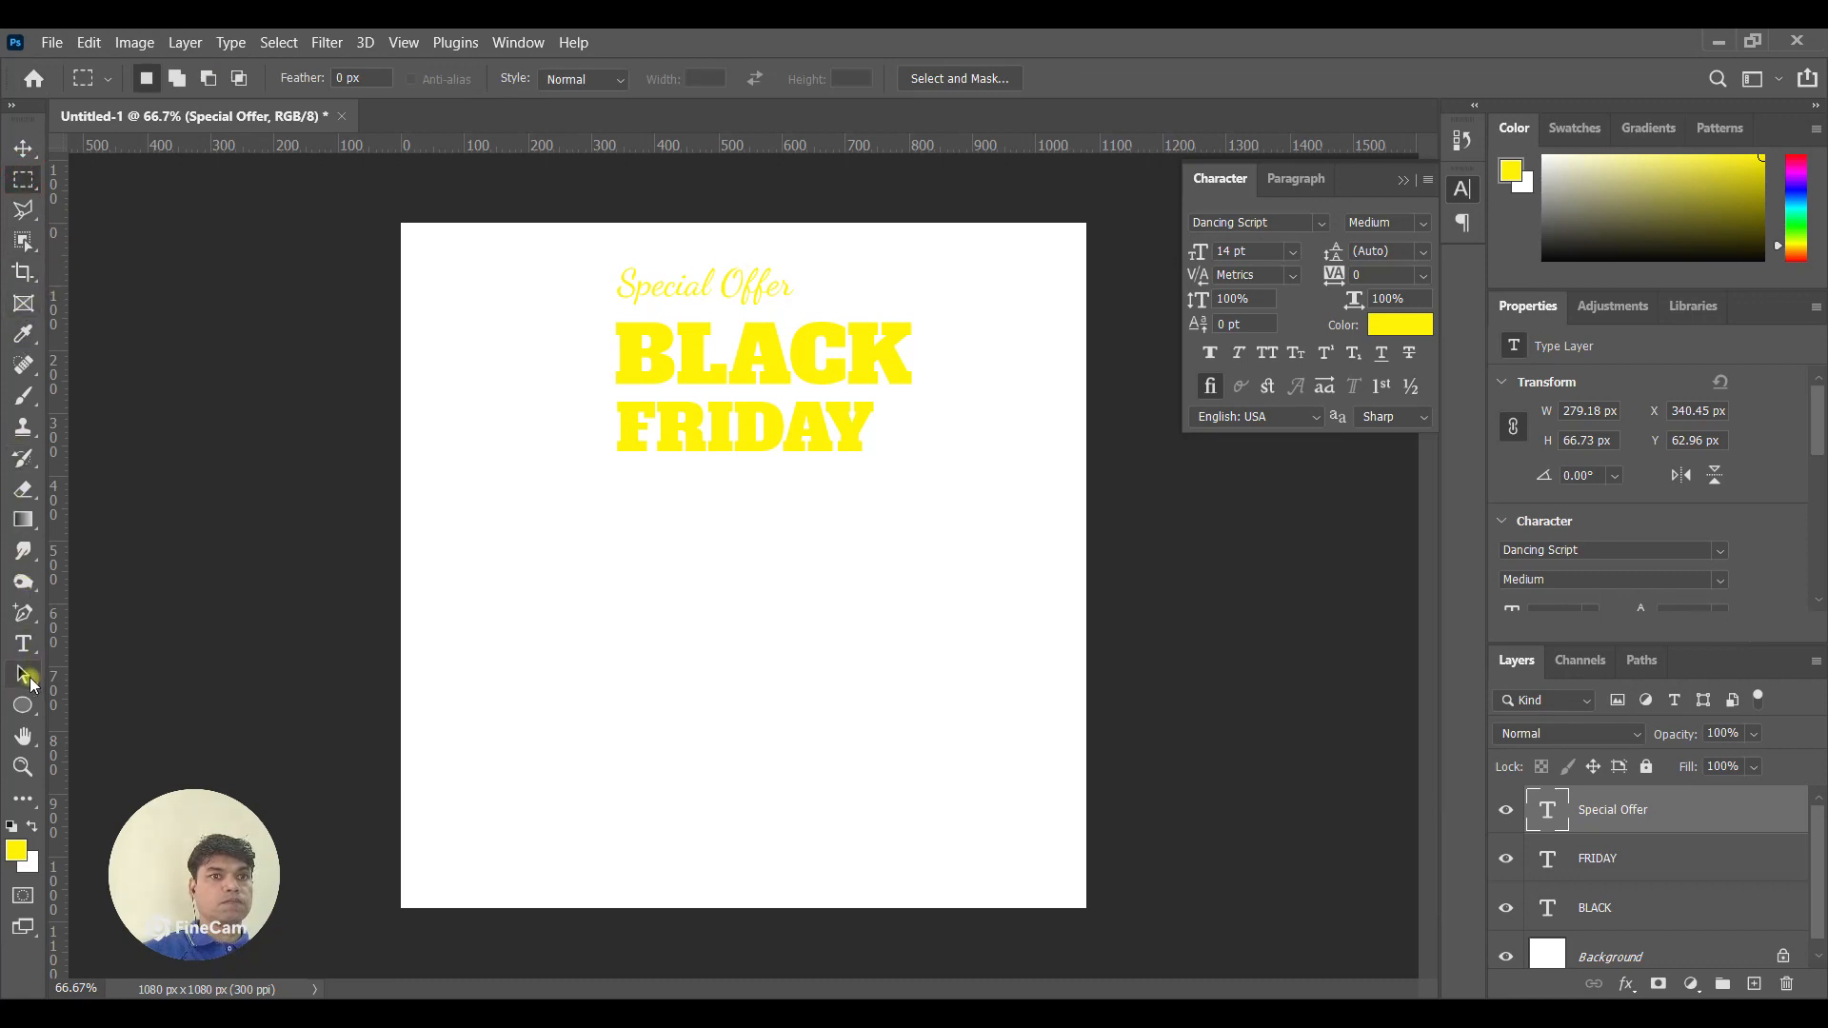
{"action": "left_click", "coordinate": [31, 708]}
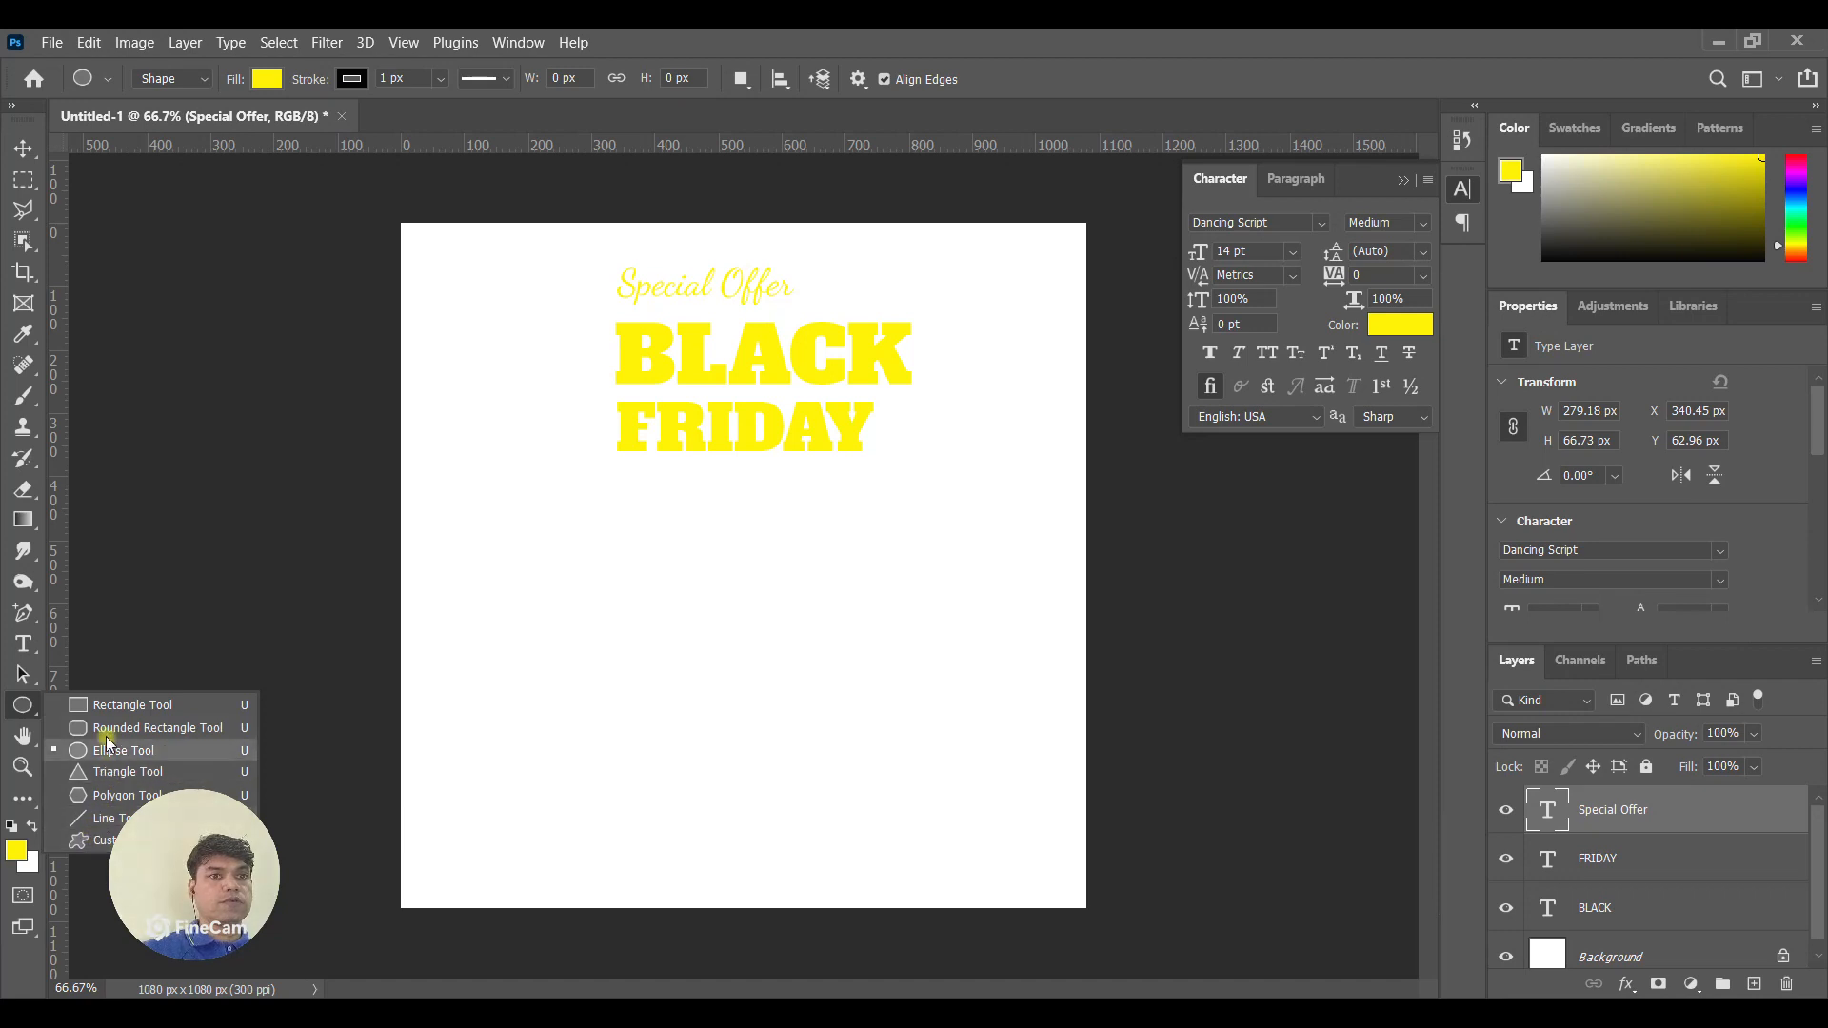
{"action": "left_click", "coordinate": [105, 842]}
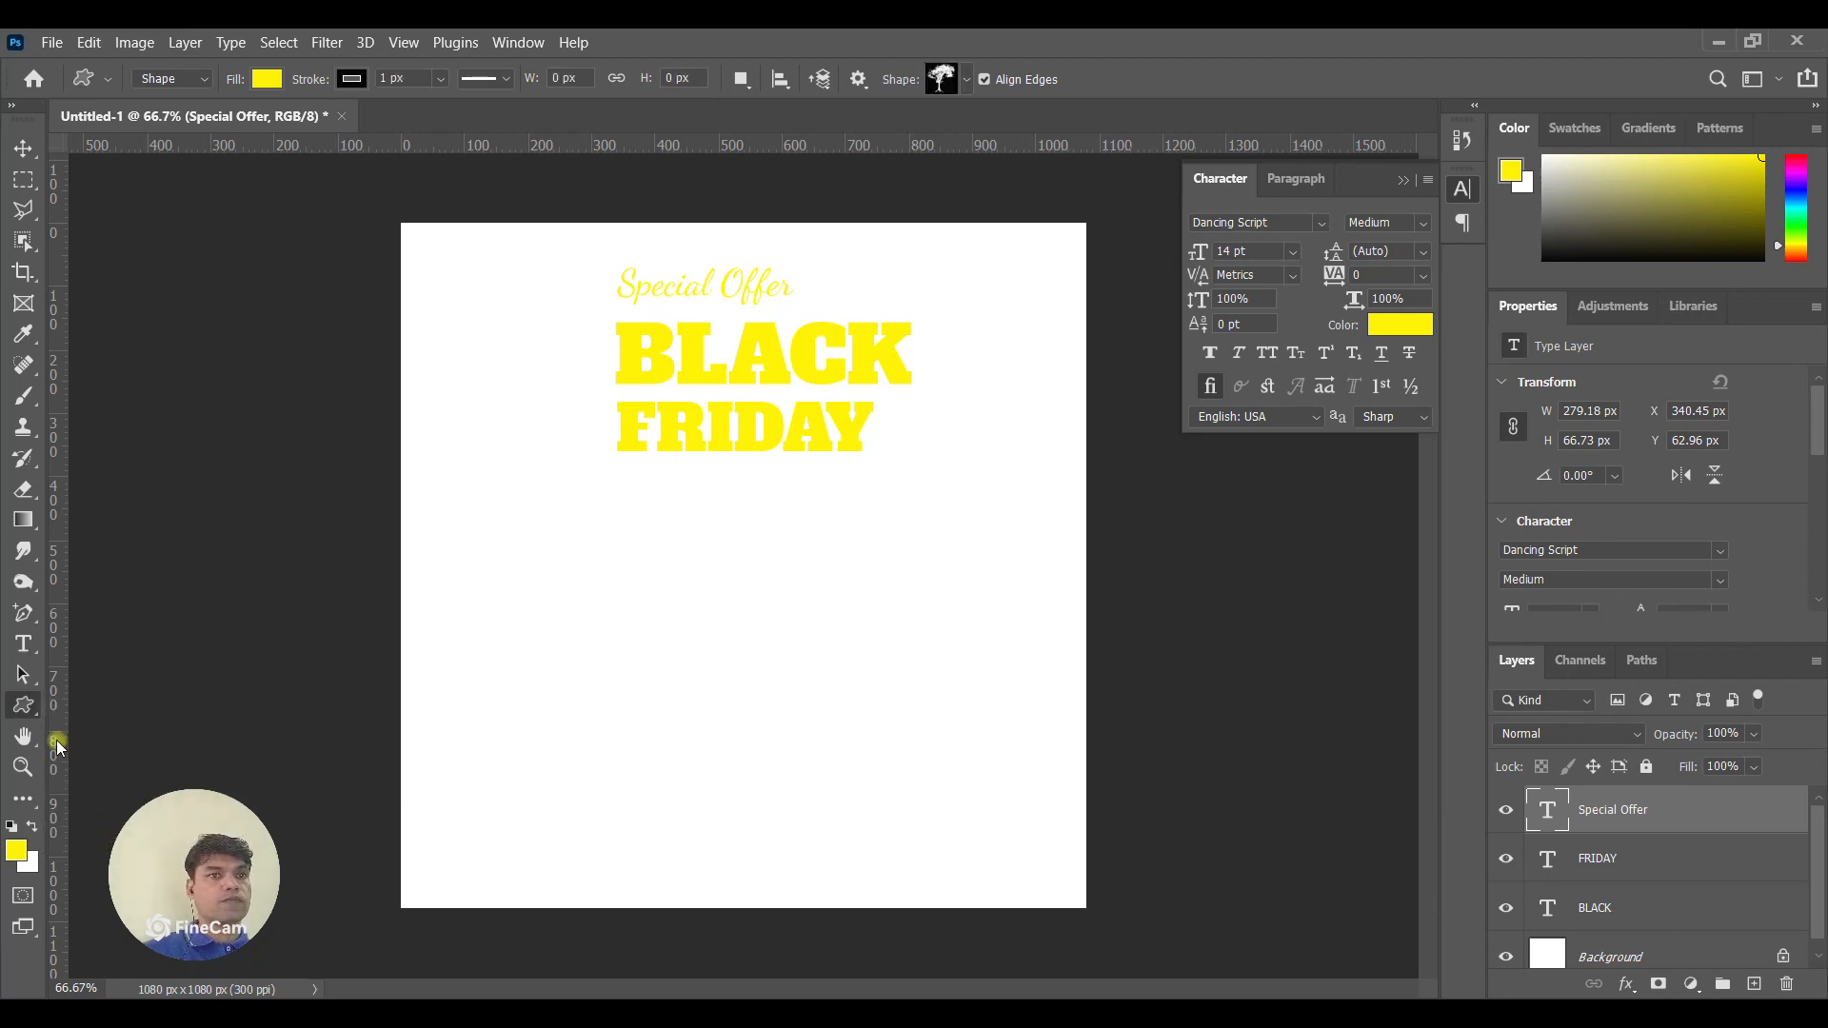
Draw a closed Pen tool path around BLACK as a ribbon about 534 x 124 px with a V-notch in its right end.
{"action": "left_click_drag", "start_coordinate": [23, 613], "coordinate": [134, 603]}
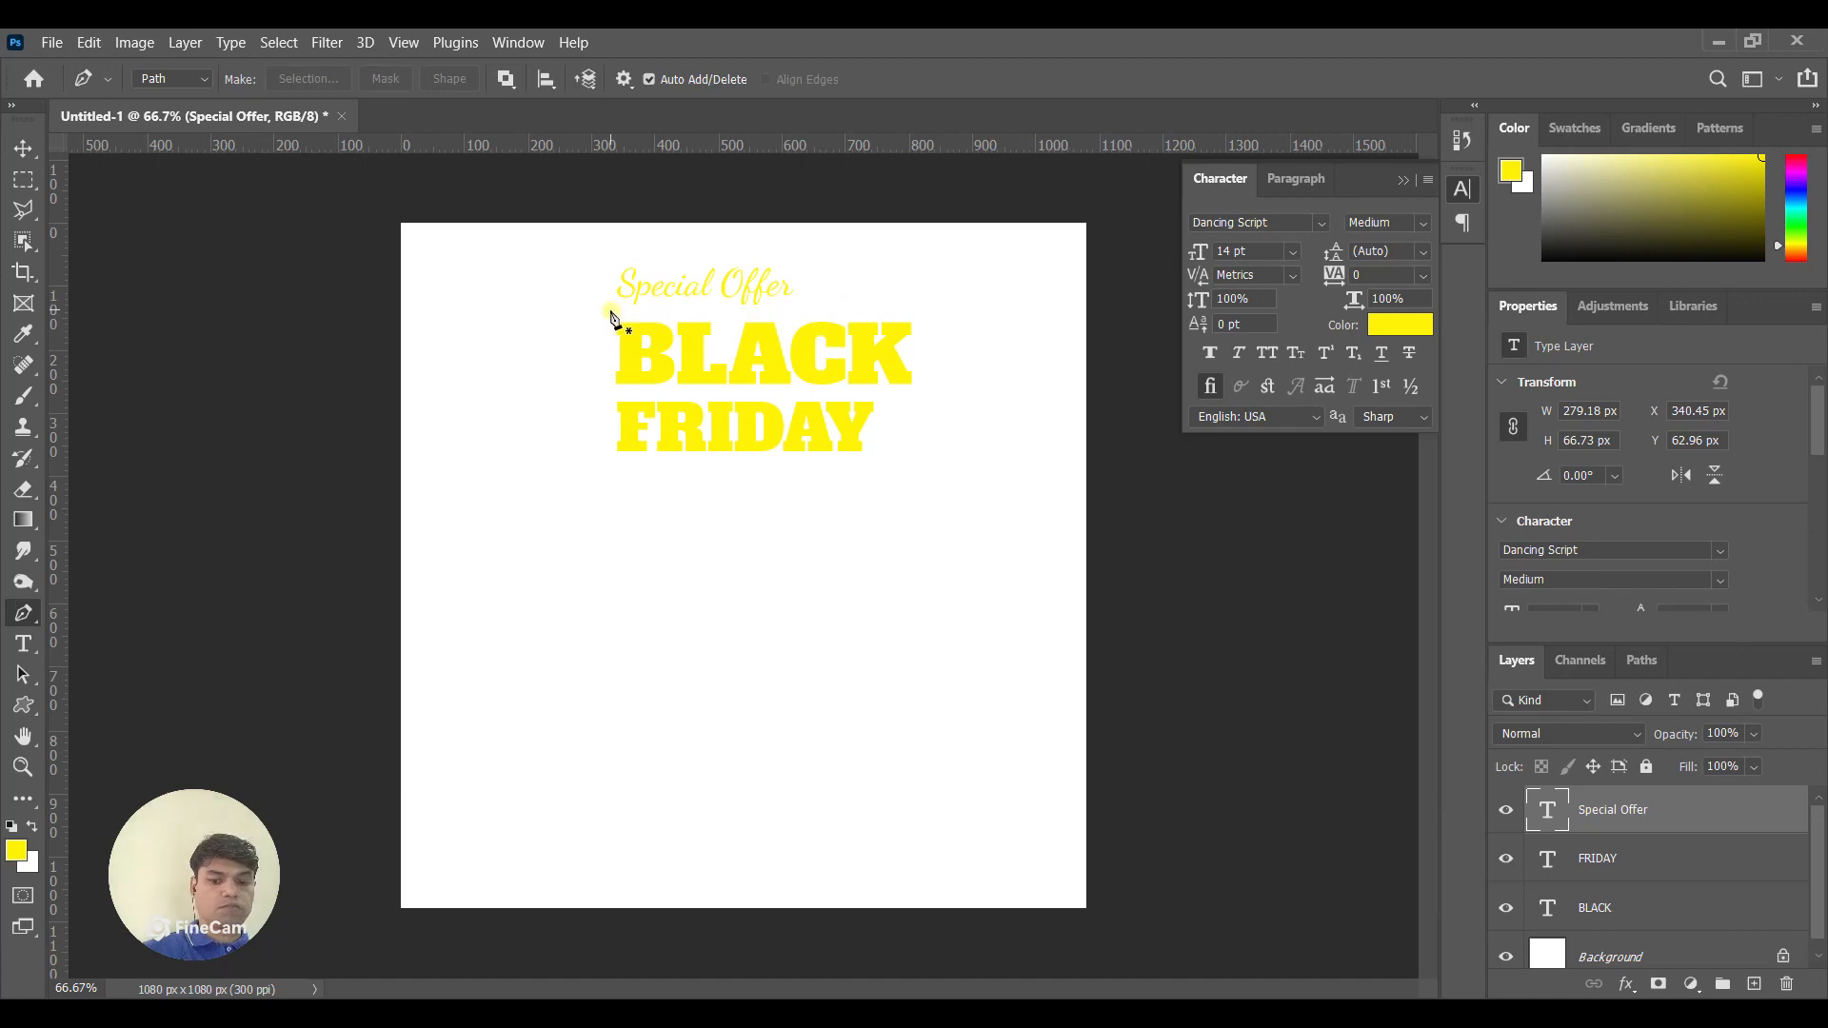
{"action": "left_click", "coordinate": [611, 312]}
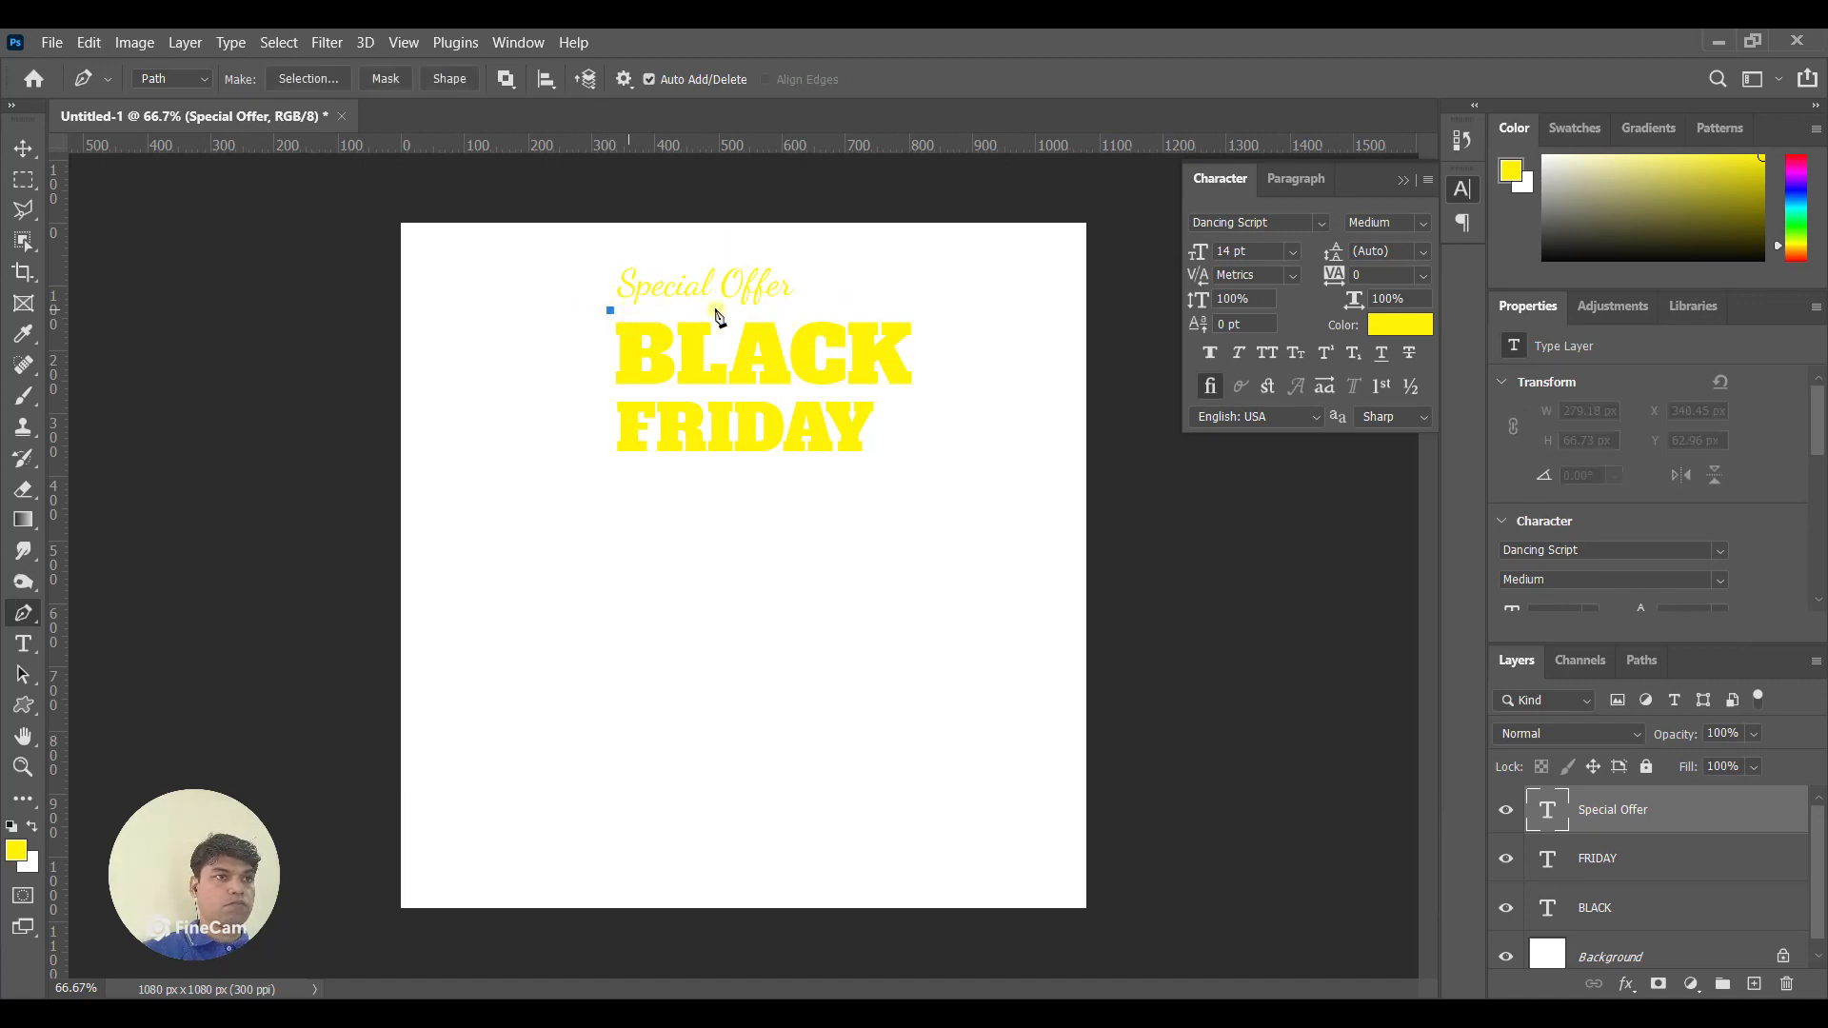
{"action": "left_click", "coordinate": [945, 310]}
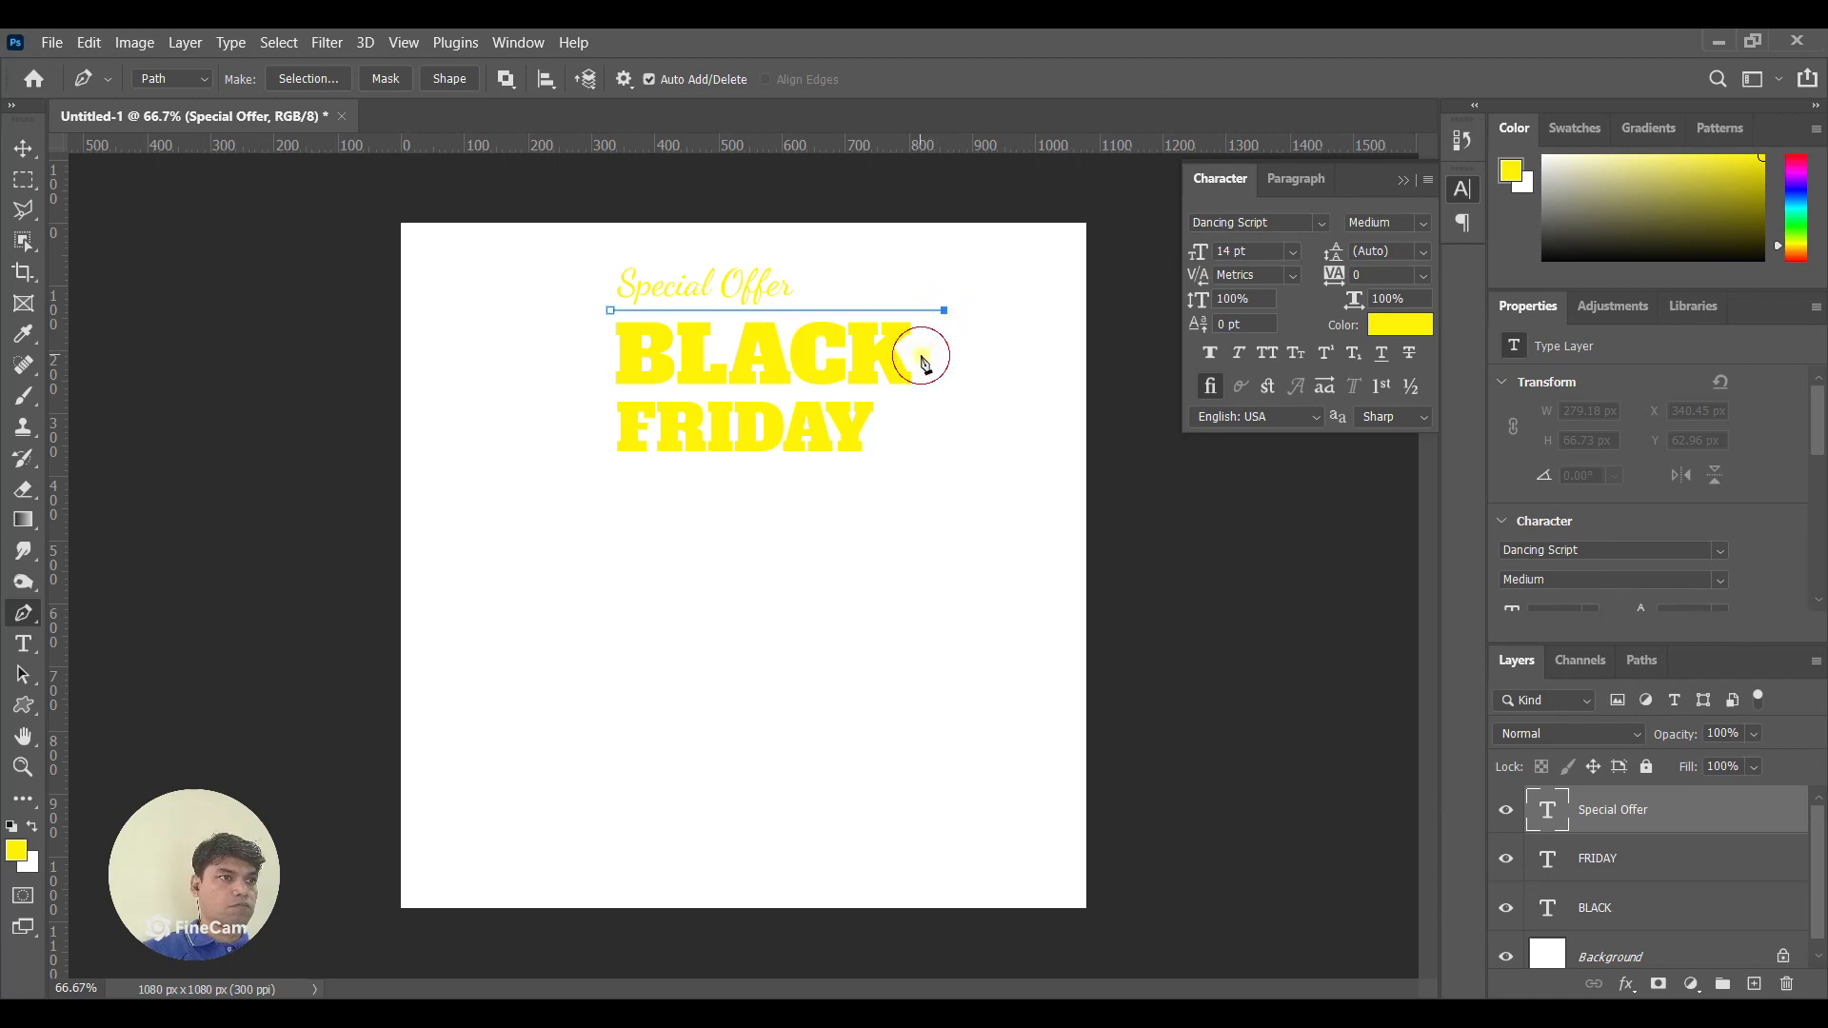
{"action": "left_click", "coordinate": [920, 336]}
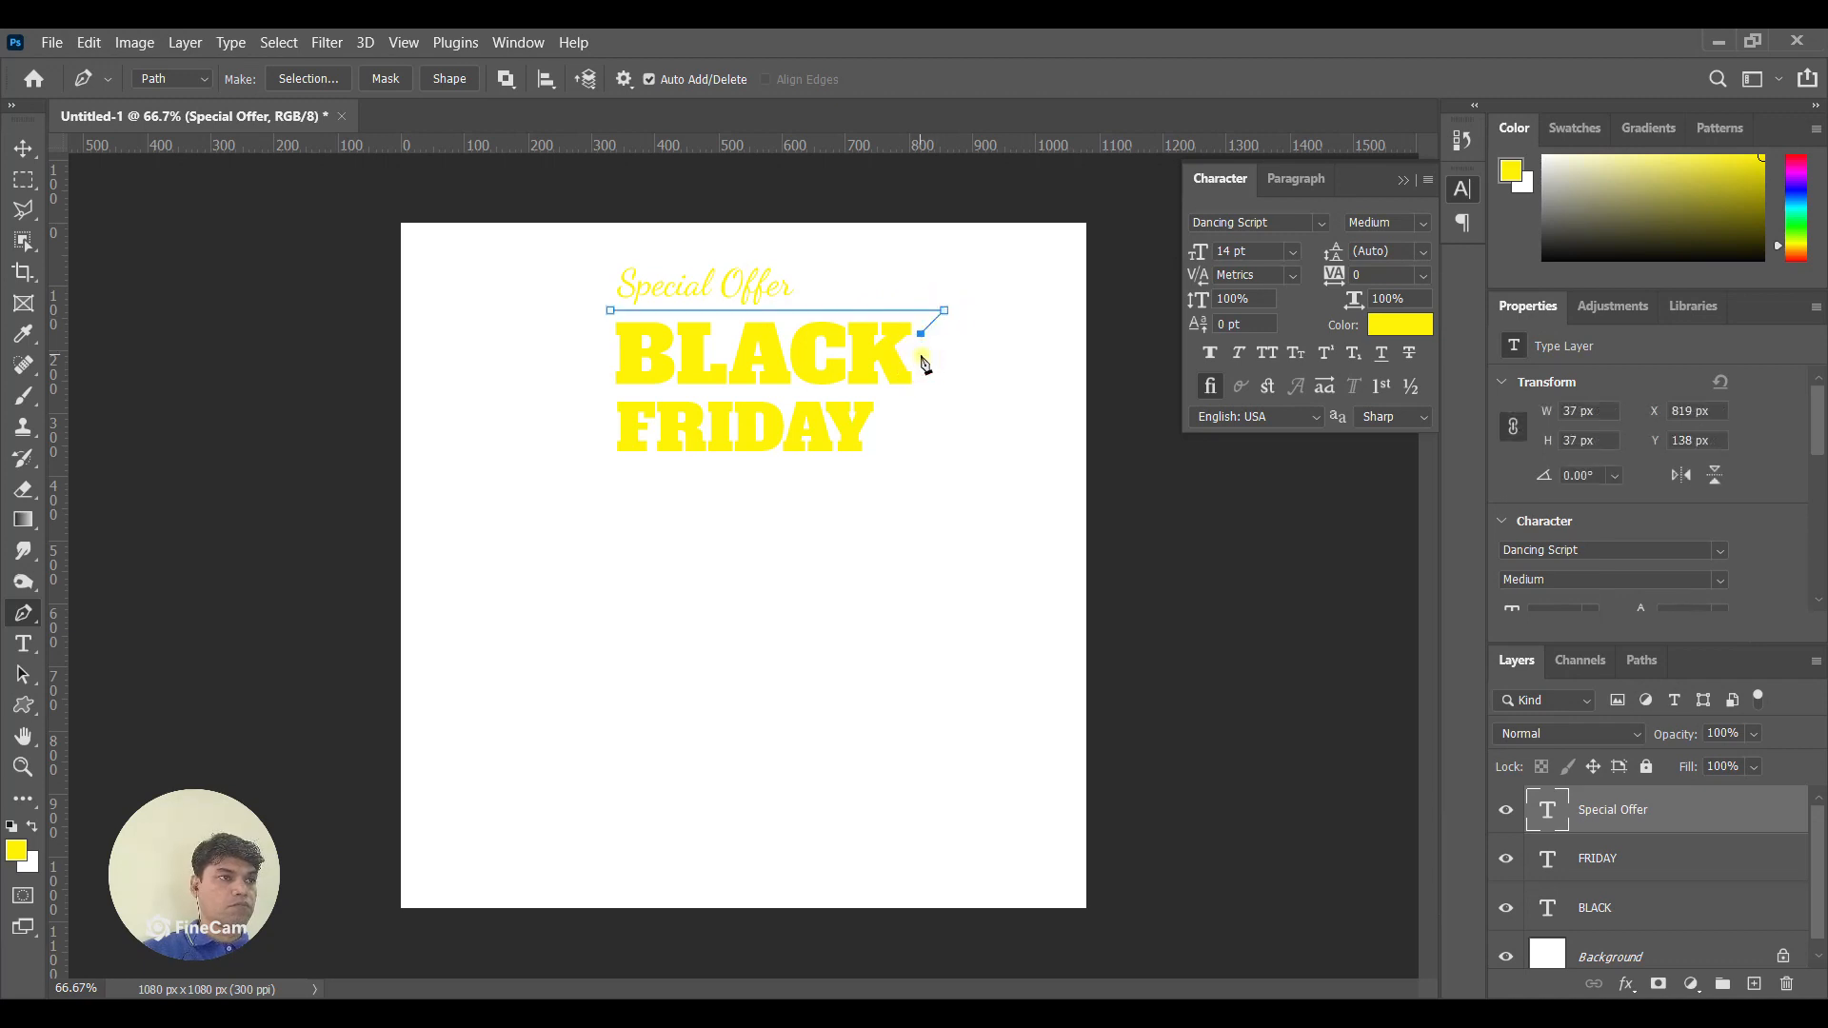
{"action": "key", "text": "ctrl+z"}
{"action": "left_click", "coordinate": [920, 354]}
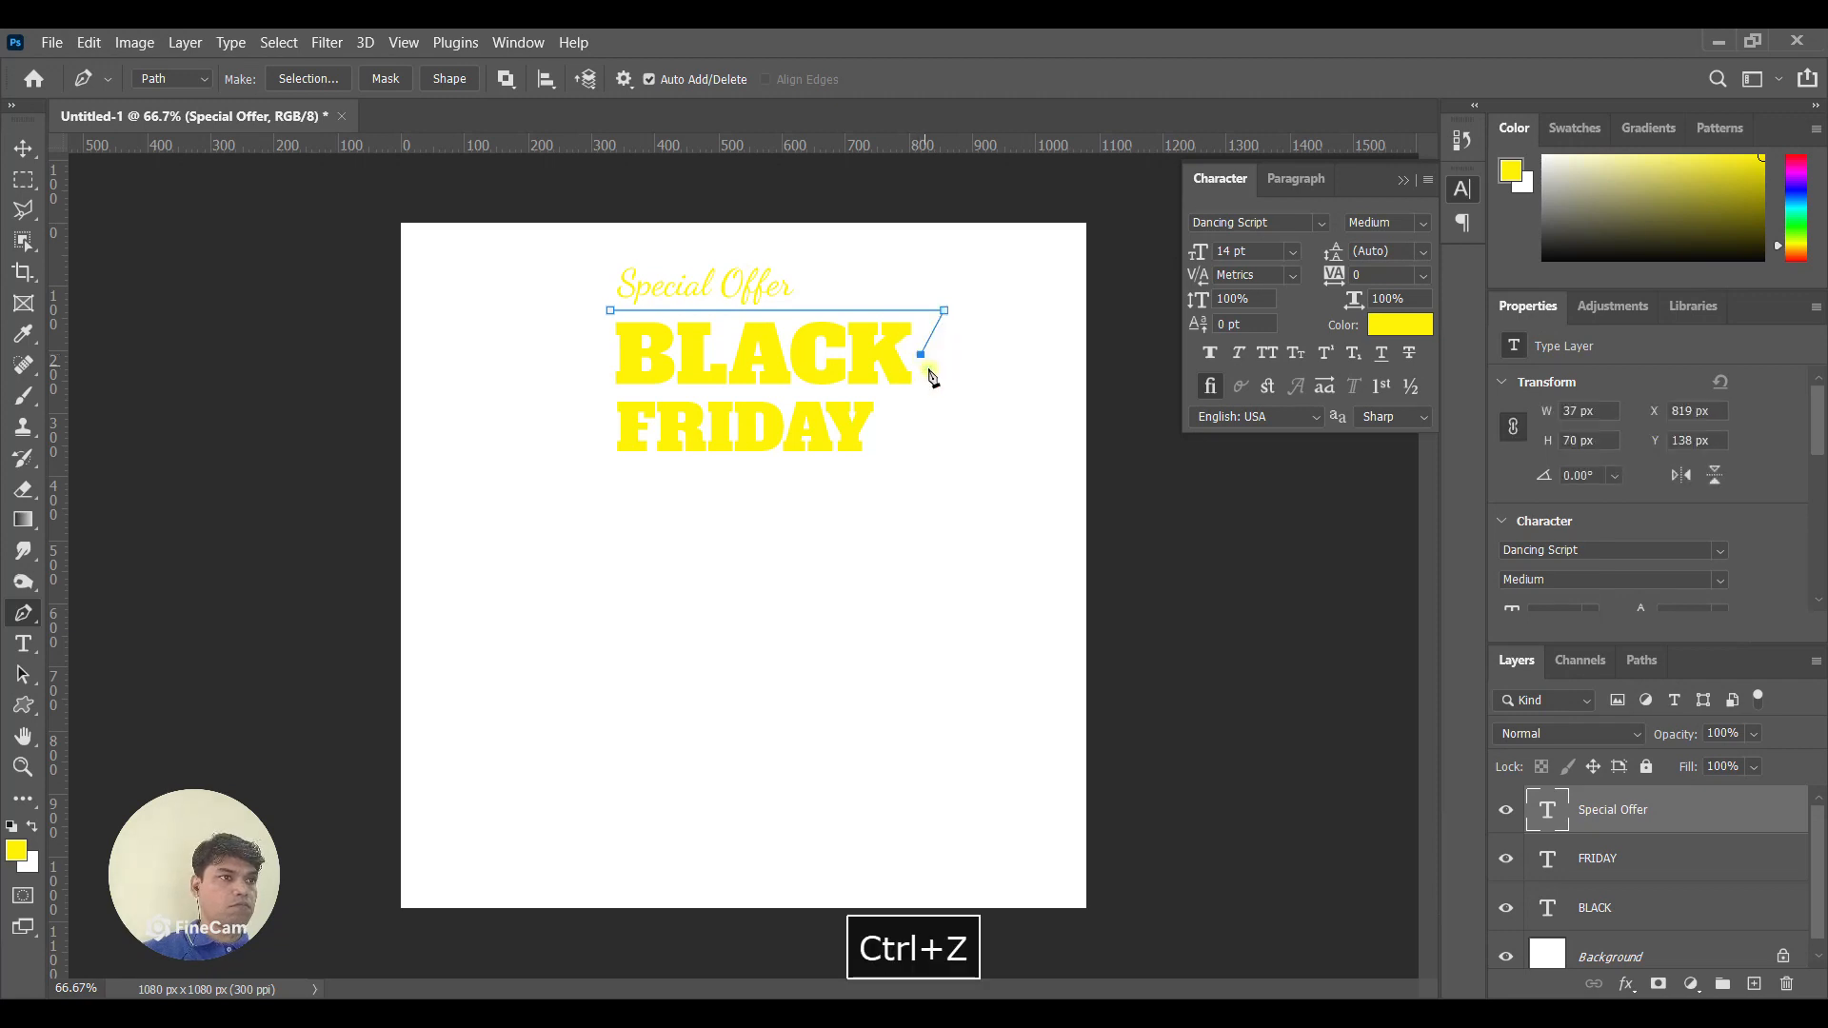
{"action": "left_click", "coordinate": [946, 391]}
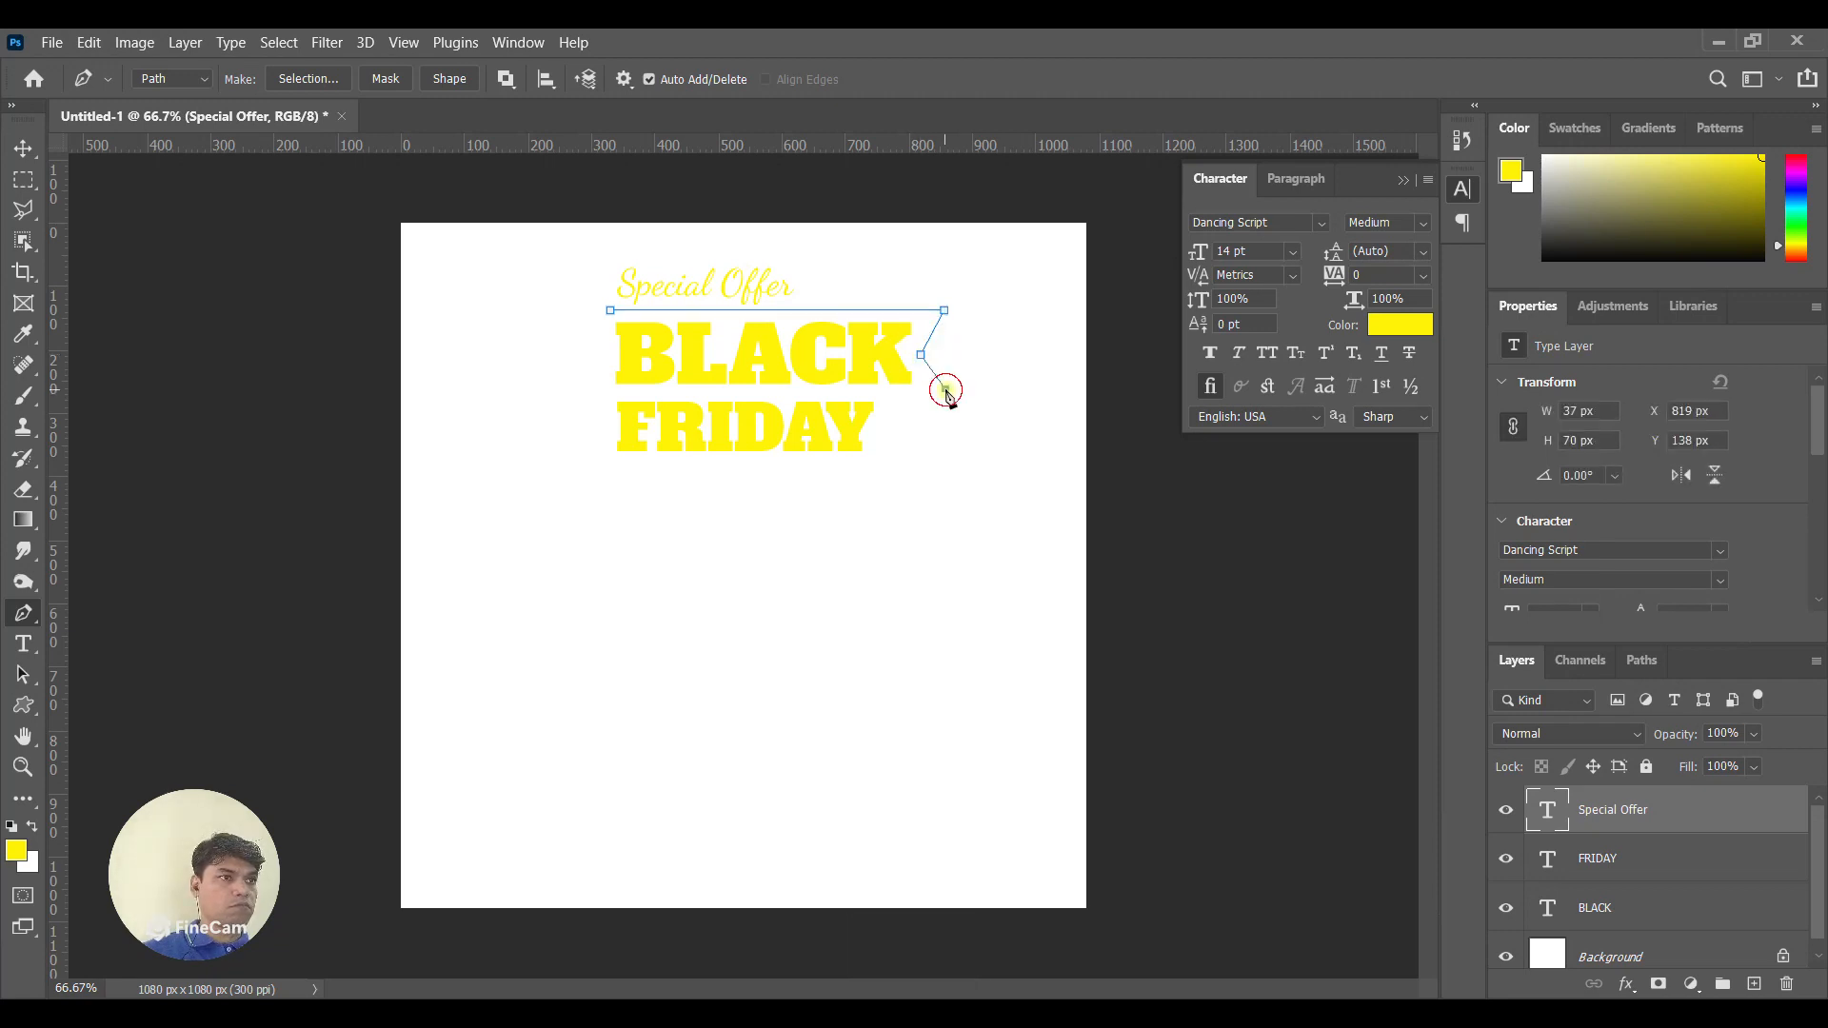
{"action": "left_click", "coordinate": [606, 390]}
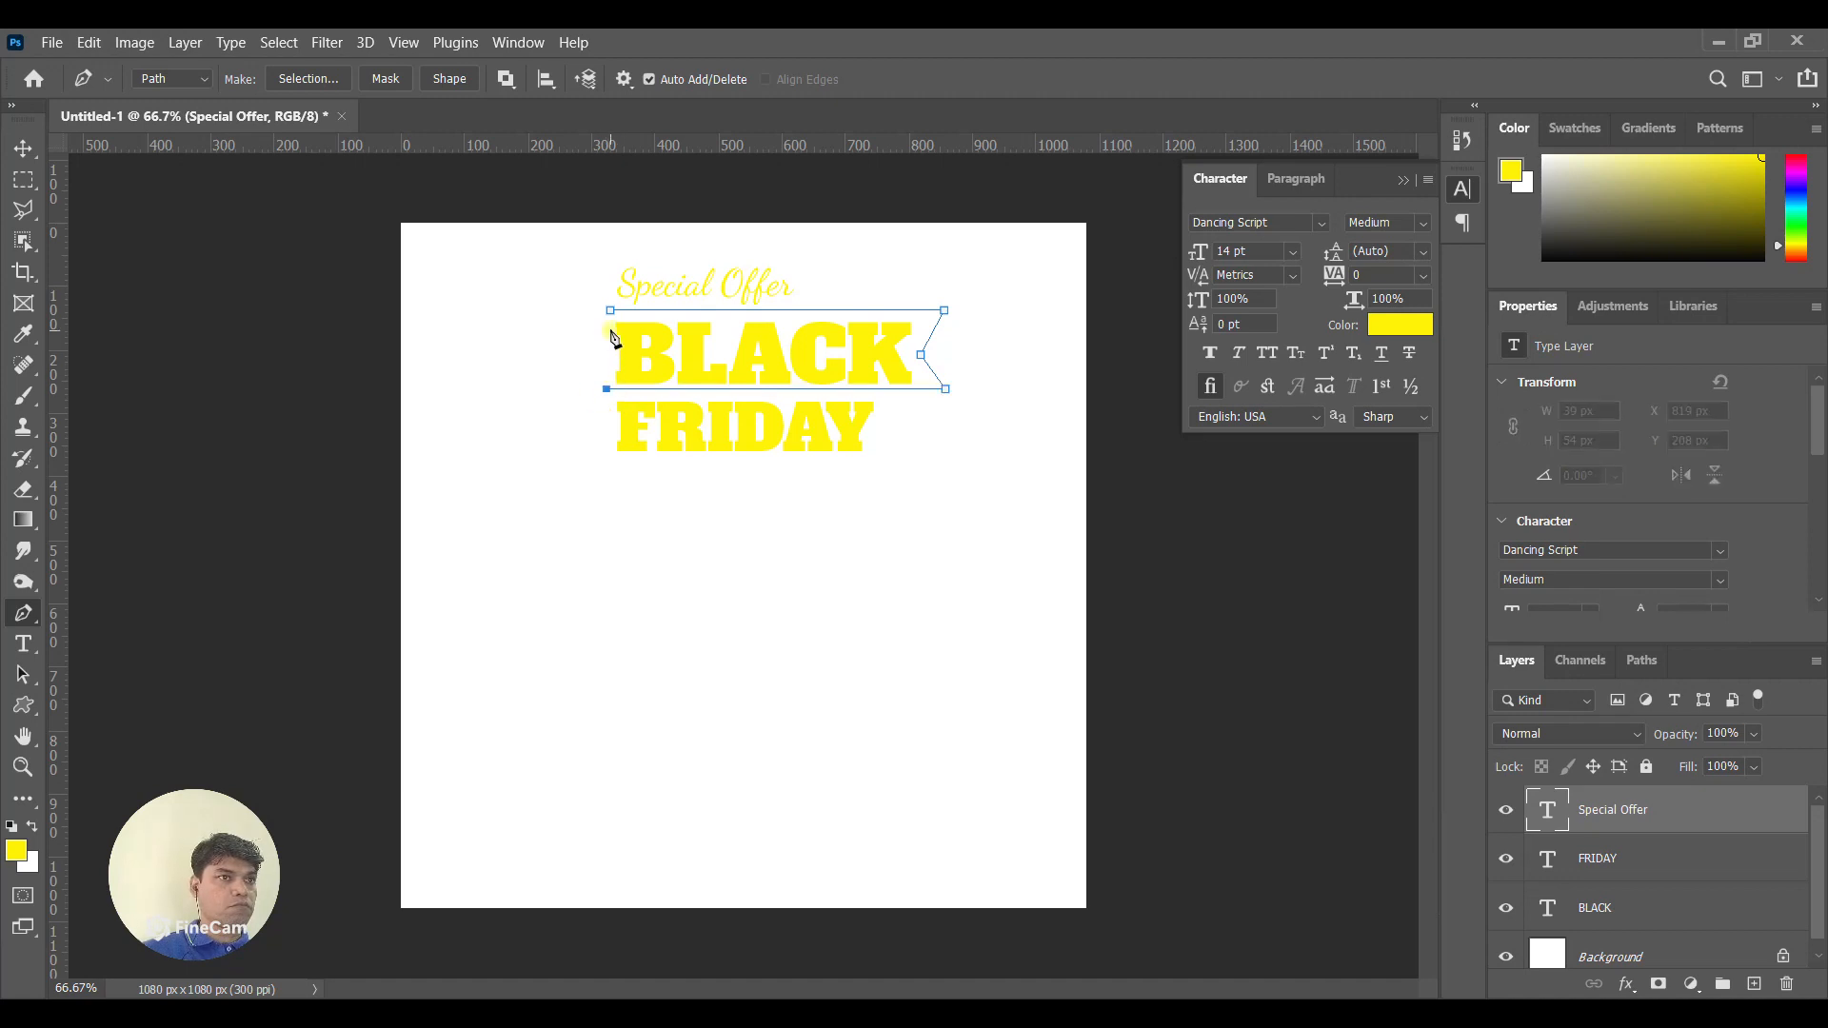
{"action": "left_click", "coordinate": [611, 313]}
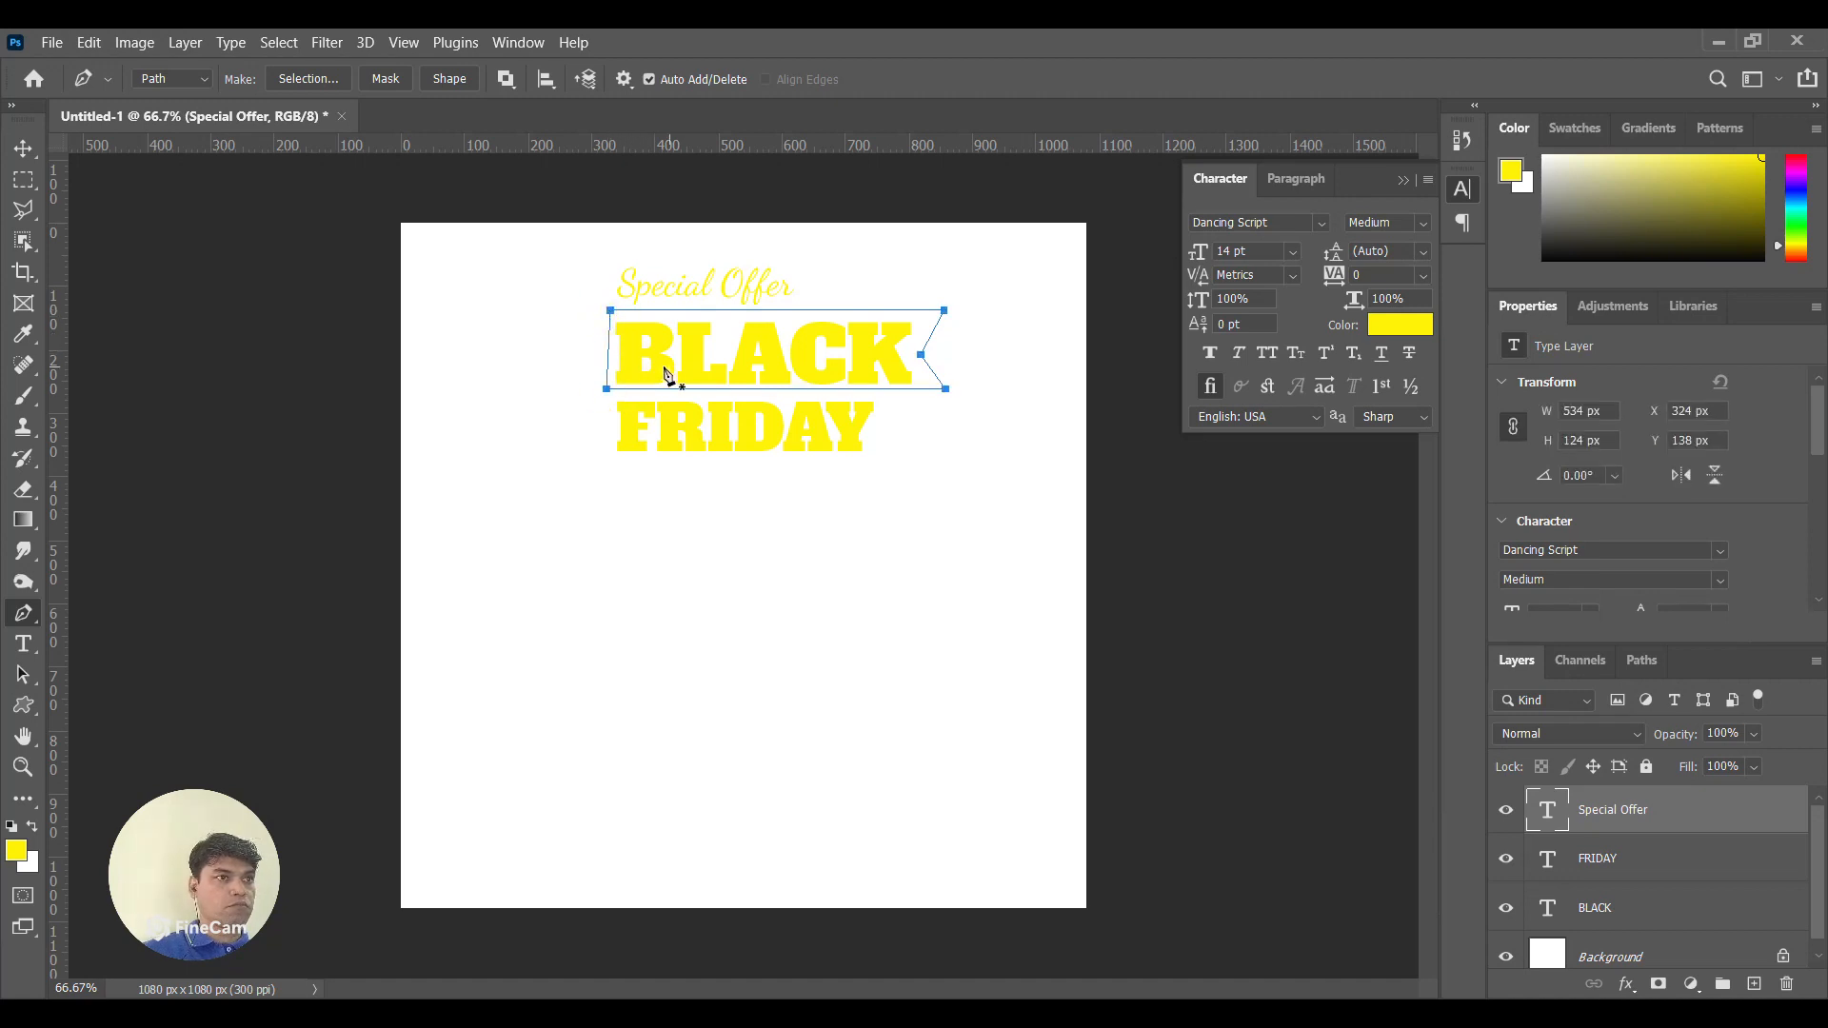
Convert the ribbon path around BLACK into a selection.
{"action": "right_click", "coordinate": [812, 330]}
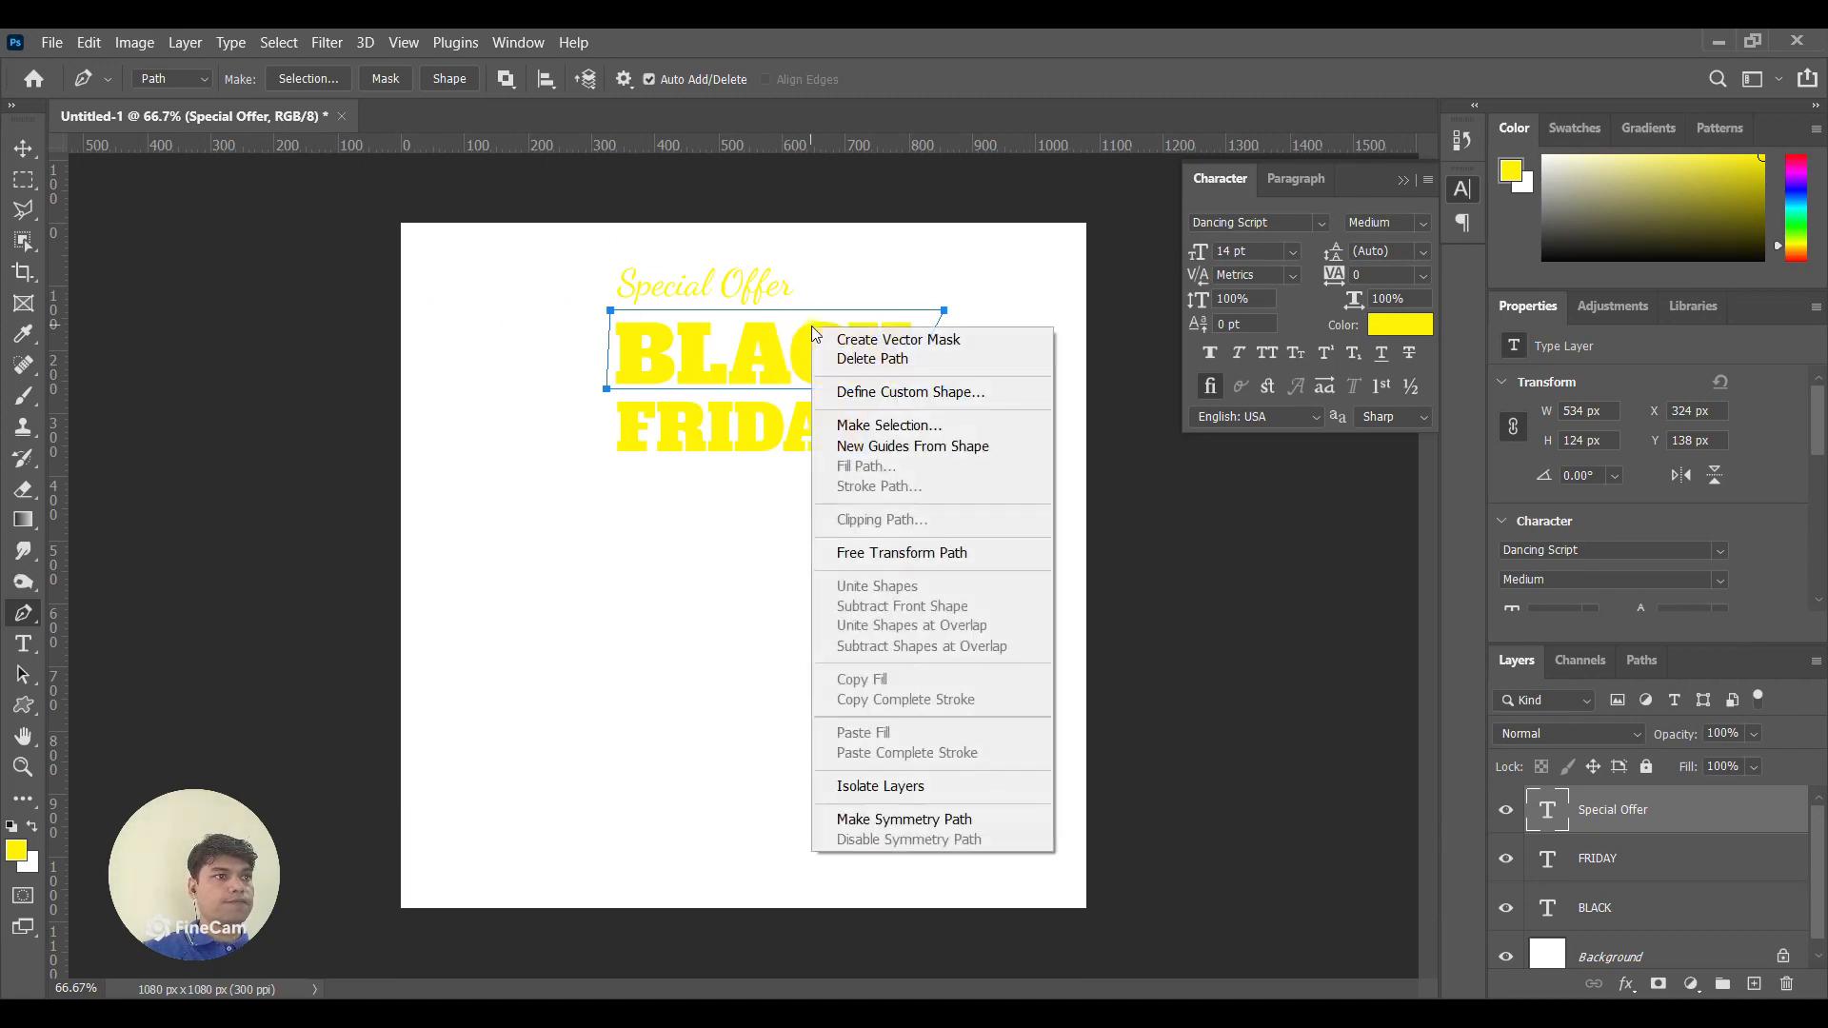
{"action": "left_click", "coordinate": [947, 430]}
{"action": "left_click", "coordinate": [1042, 280]}
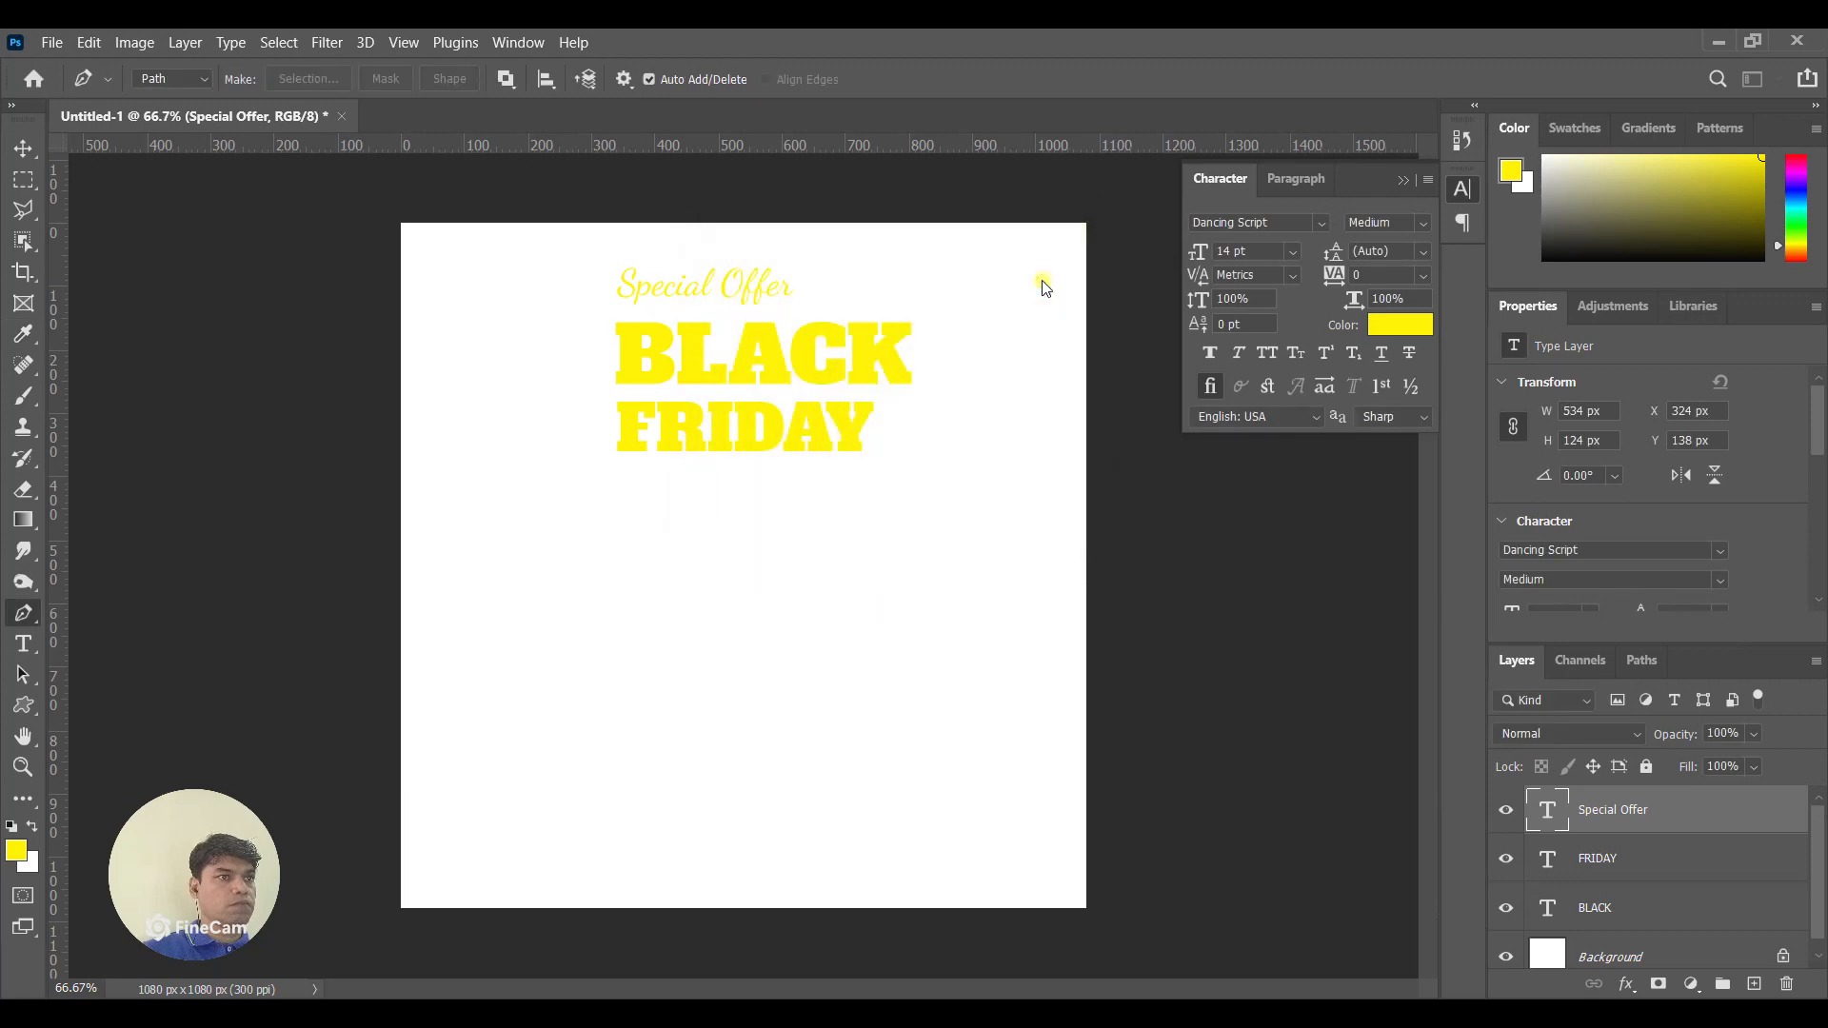
Set the foreground color to bright red (ff1105) and activate the Paint Bucket tool.
{"action": "left_click", "coordinate": [24, 860]}
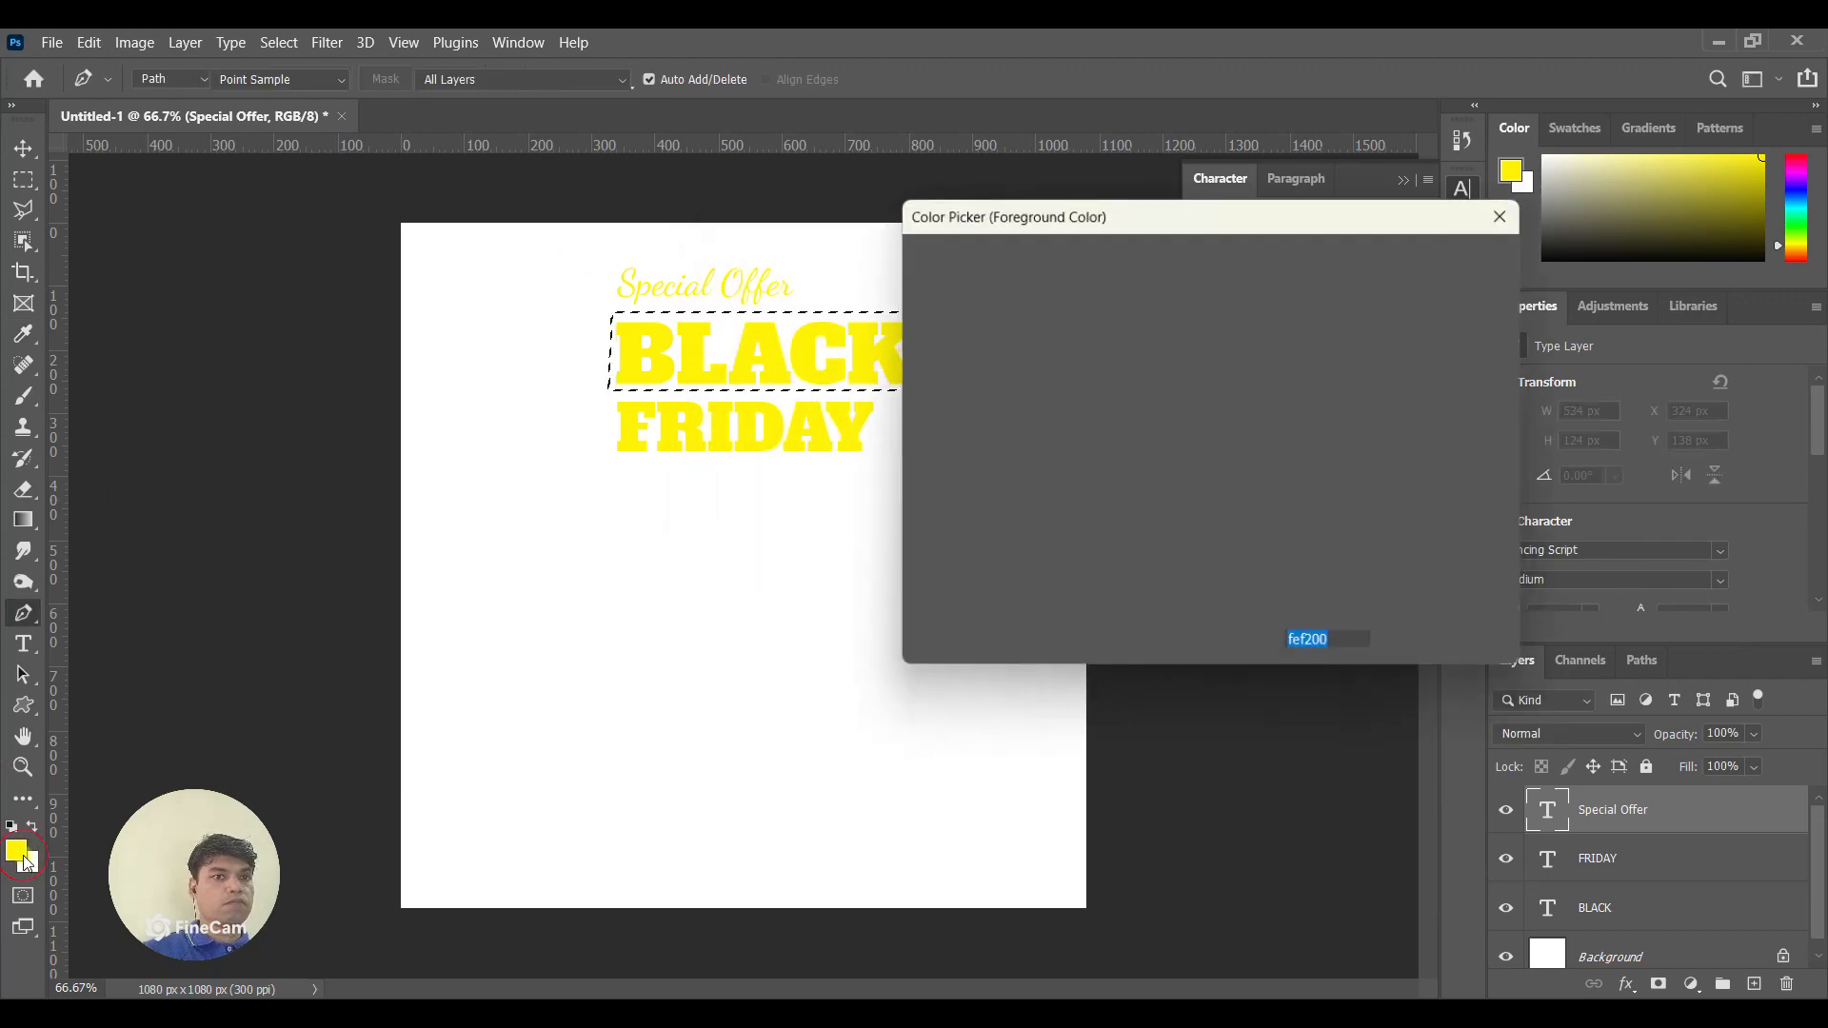
{"action": "left_click_drag", "start_coordinate": [1235, 524], "coordinate": [1235, 570]}
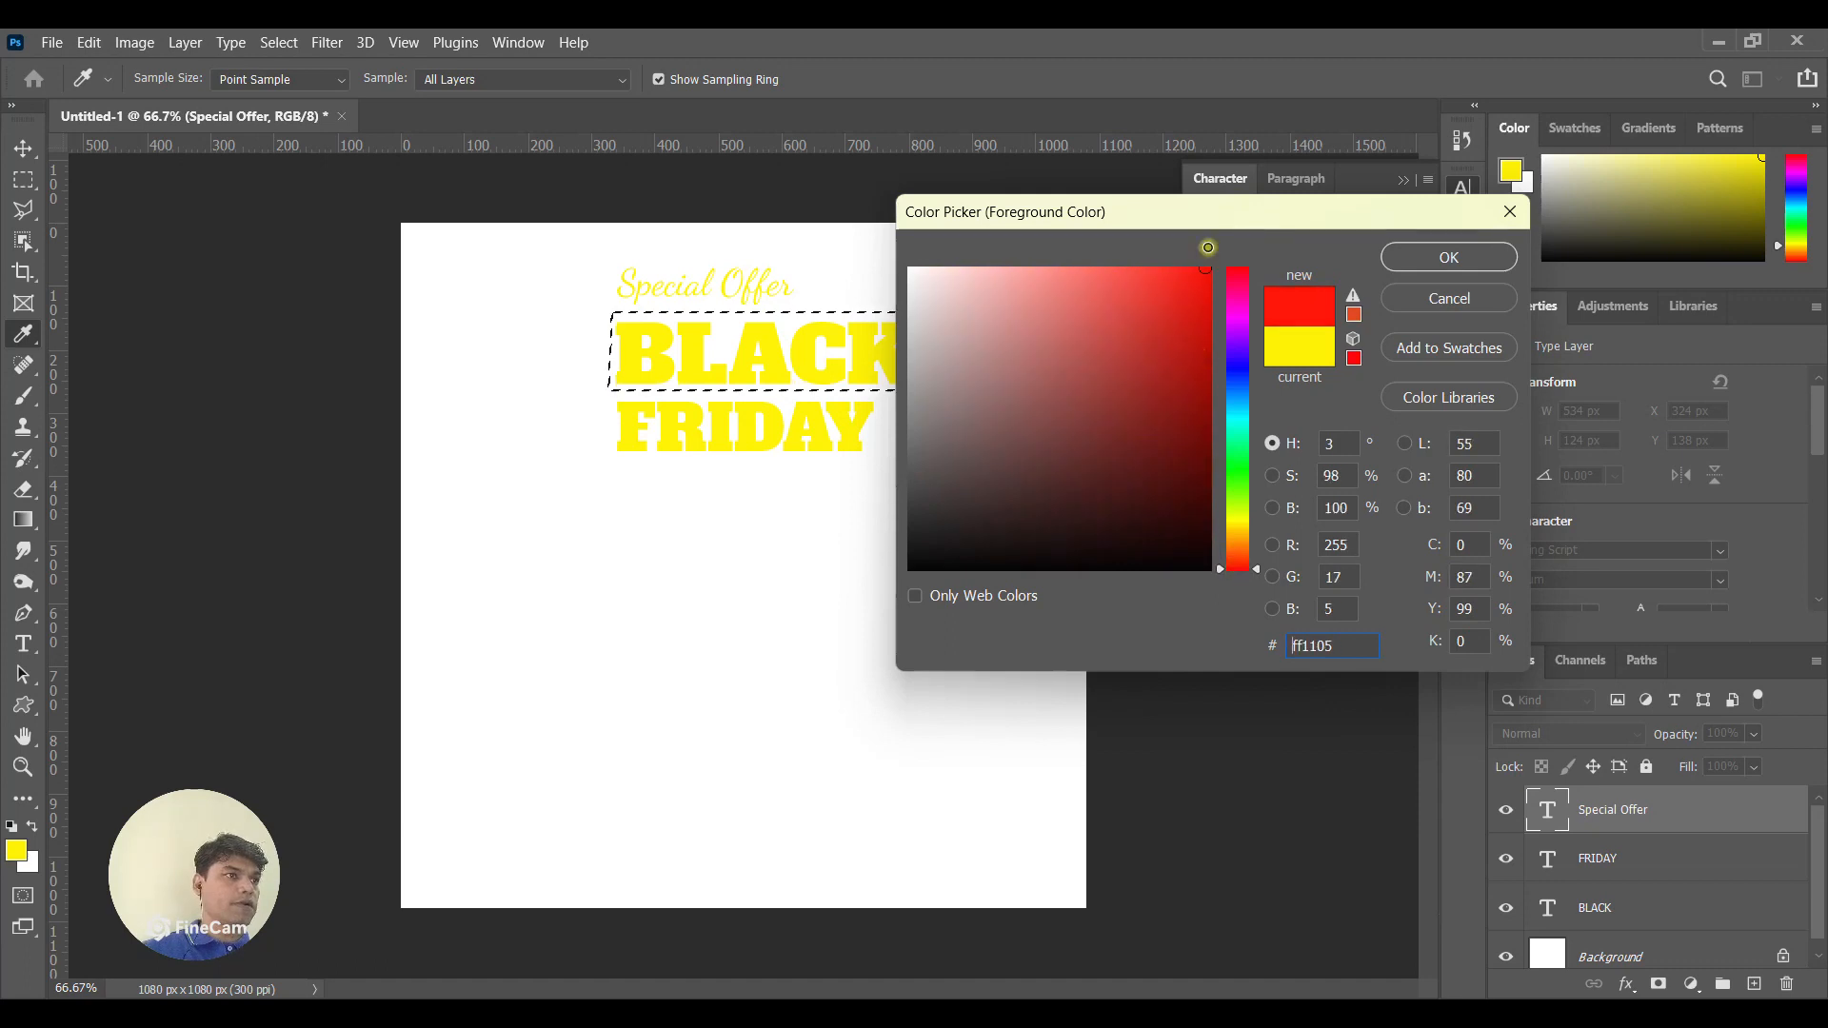
{"action": "left_click", "coordinate": [1452, 258]}
{"action": "right_click", "coordinate": [24, 521]}
{"action": "left_click", "coordinate": [114, 541]}
Fill the ribbon selection with red on a new layer directly above Background, without rasterizing any text, and deselect.
{"action": "left_click", "coordinate": [983, 360]}
{"action": "left_click", "coordinate": [1005, 438]}
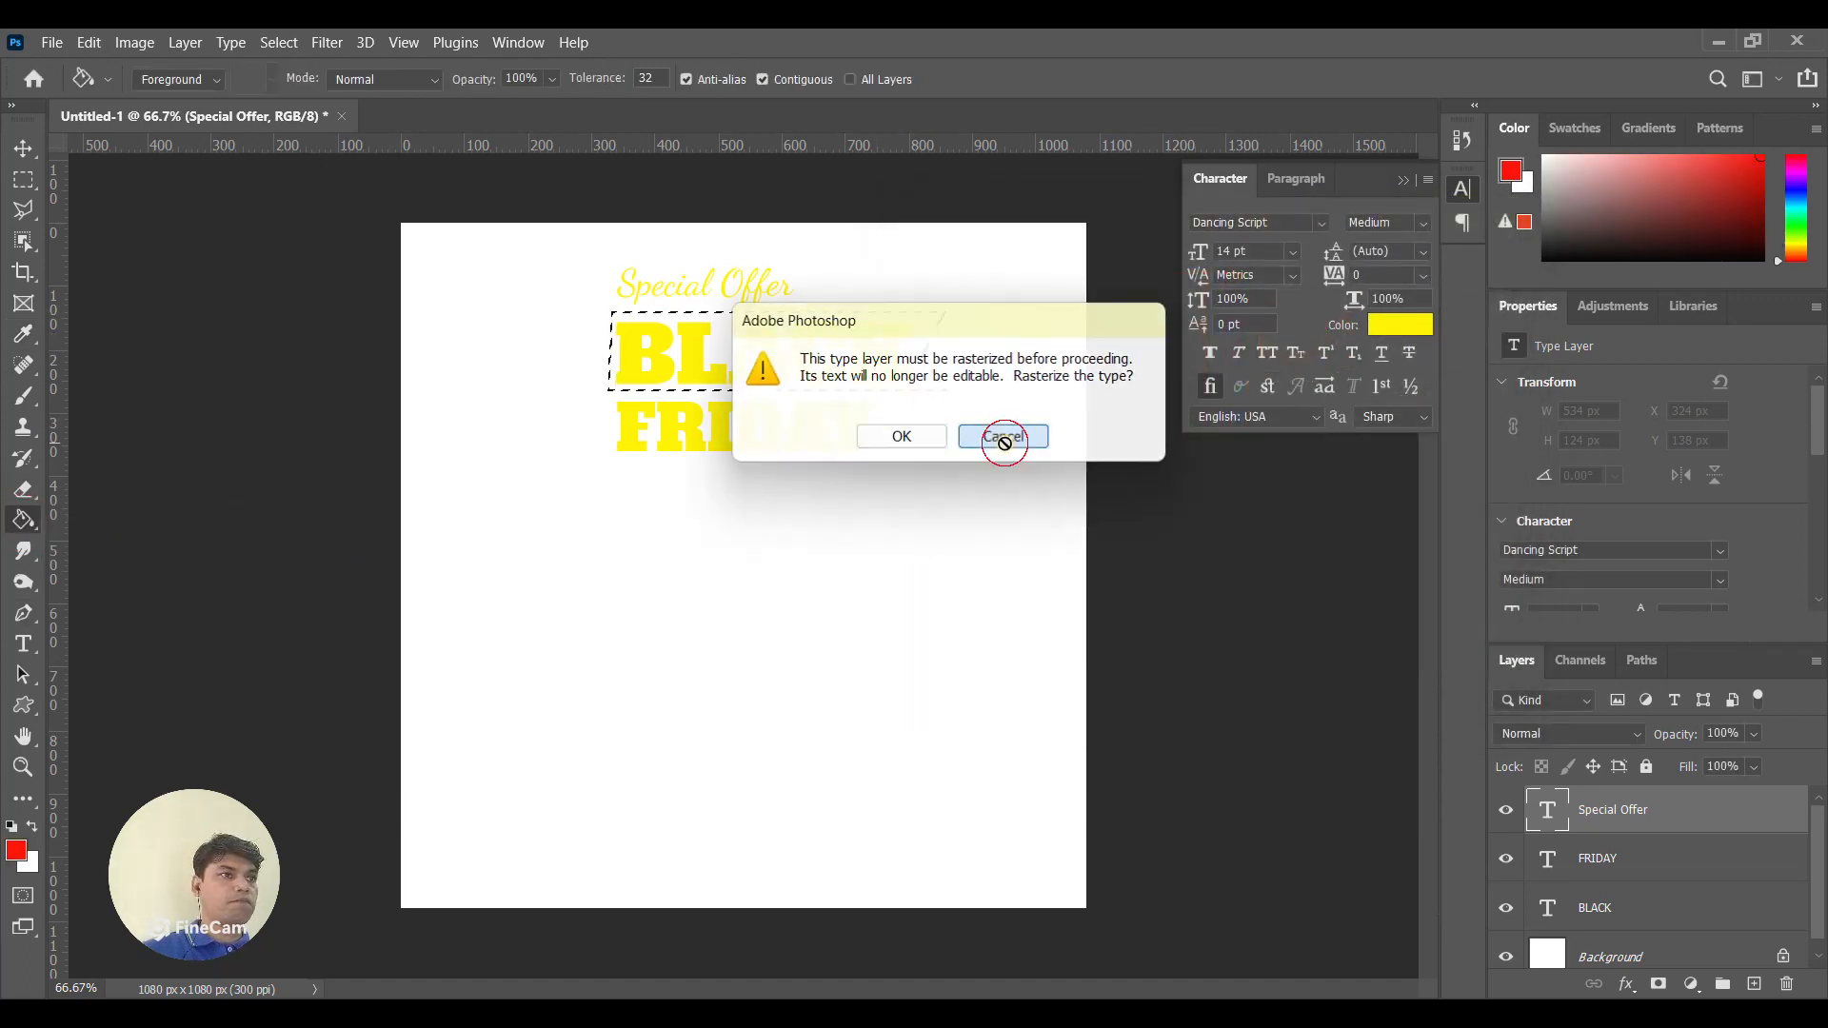
{"action": "scroll", "coordinate": [1662, 916], "scroll_direction": "down", "scroll_amount": 1}
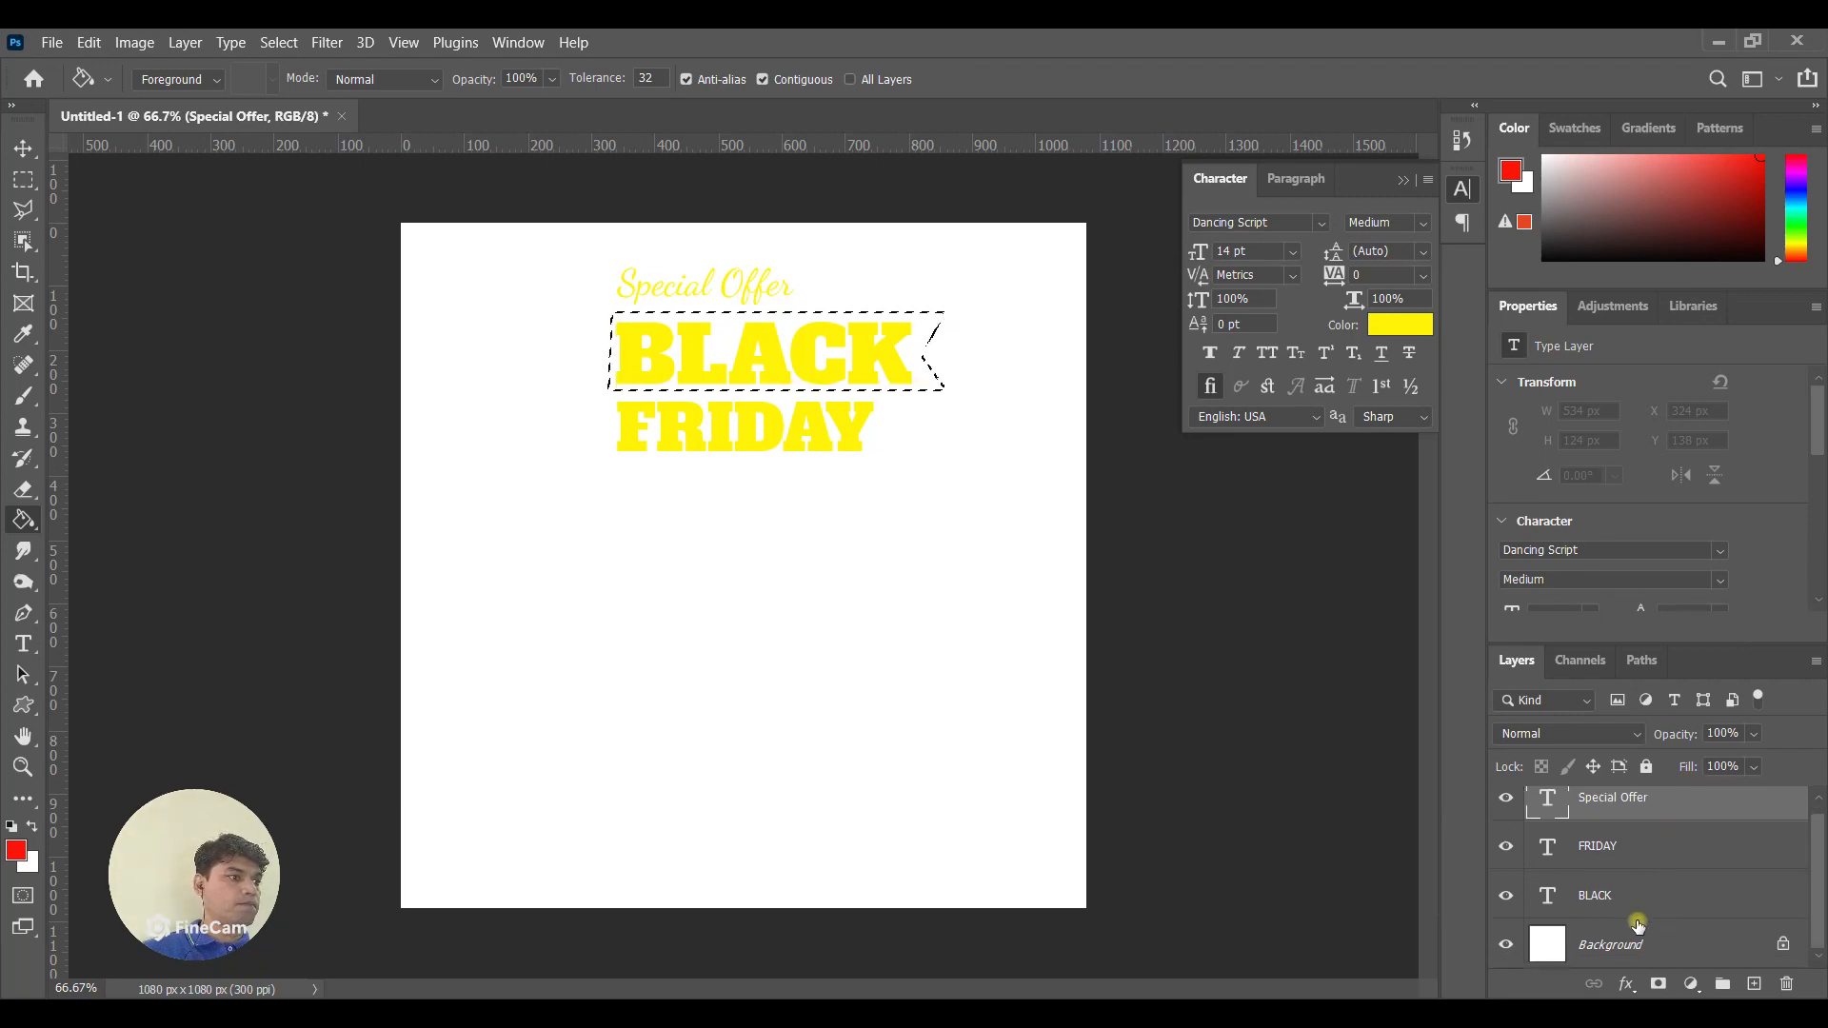
{"action": "left_click", "coordinate": [1636, 938]}
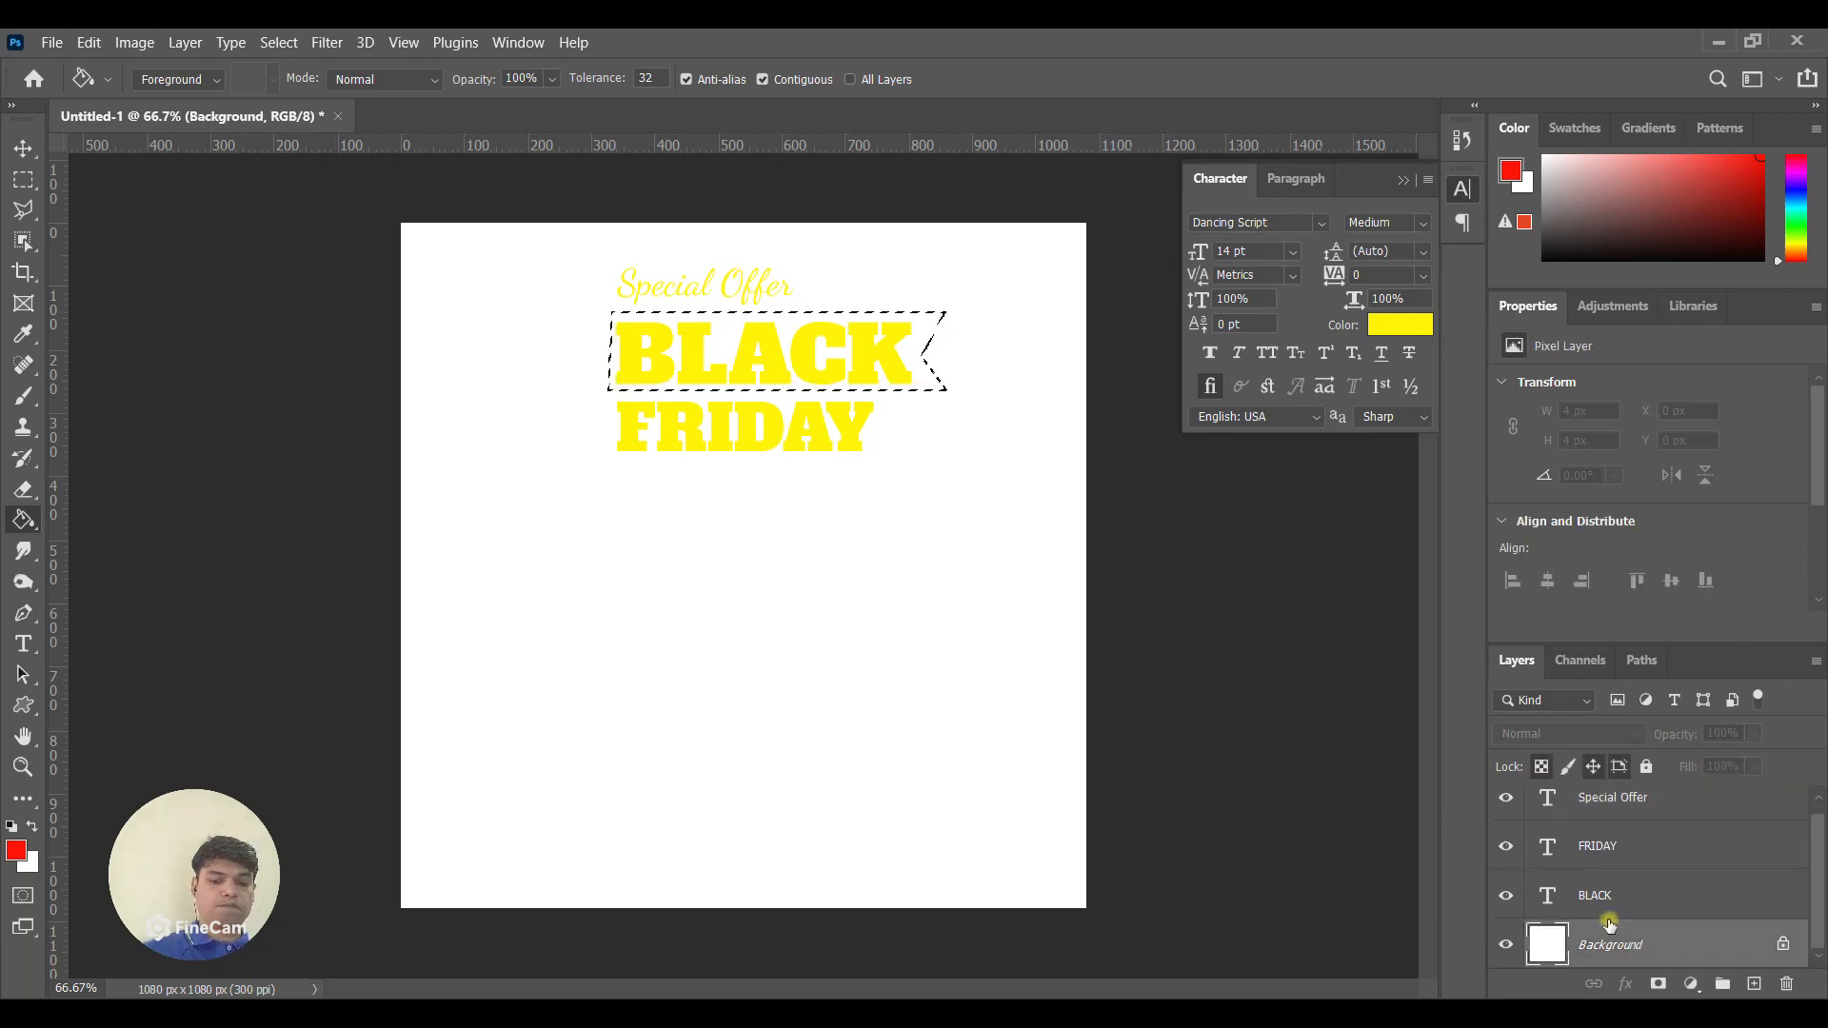
{"action": "key", "text": "ctrl+shift+n"}
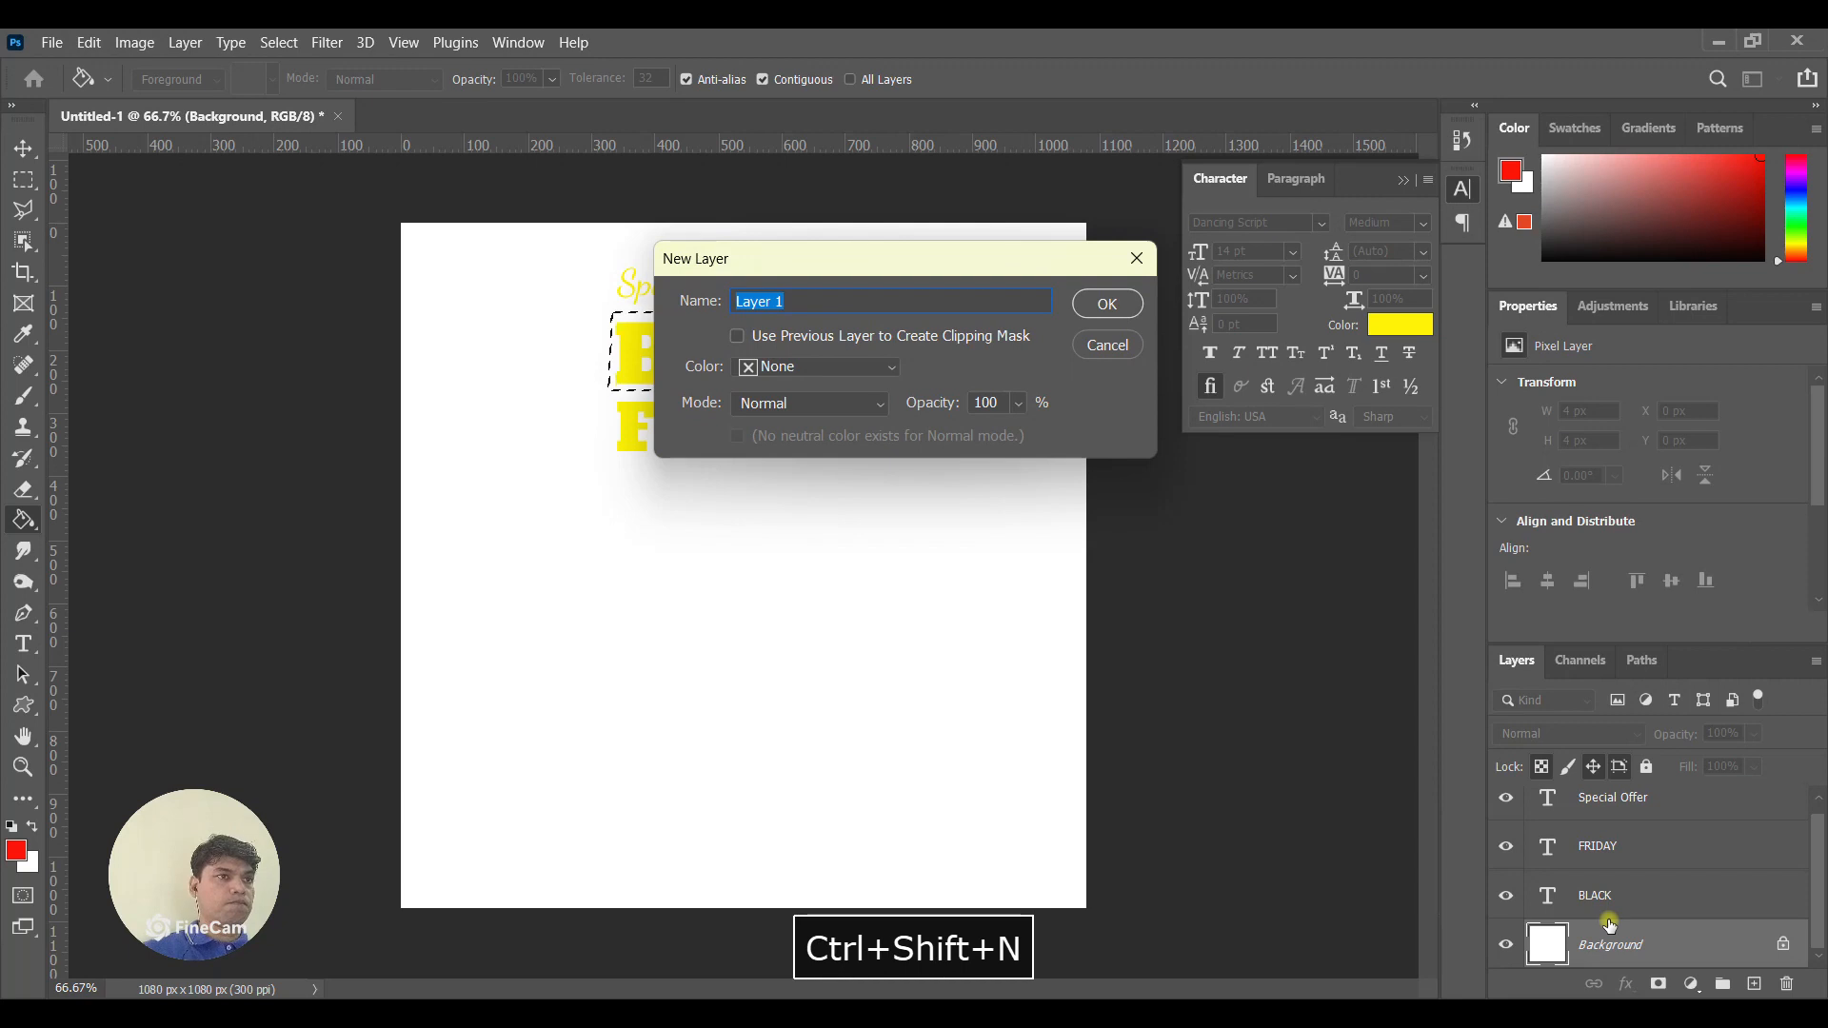
{"action": "key", "text": "Return"}
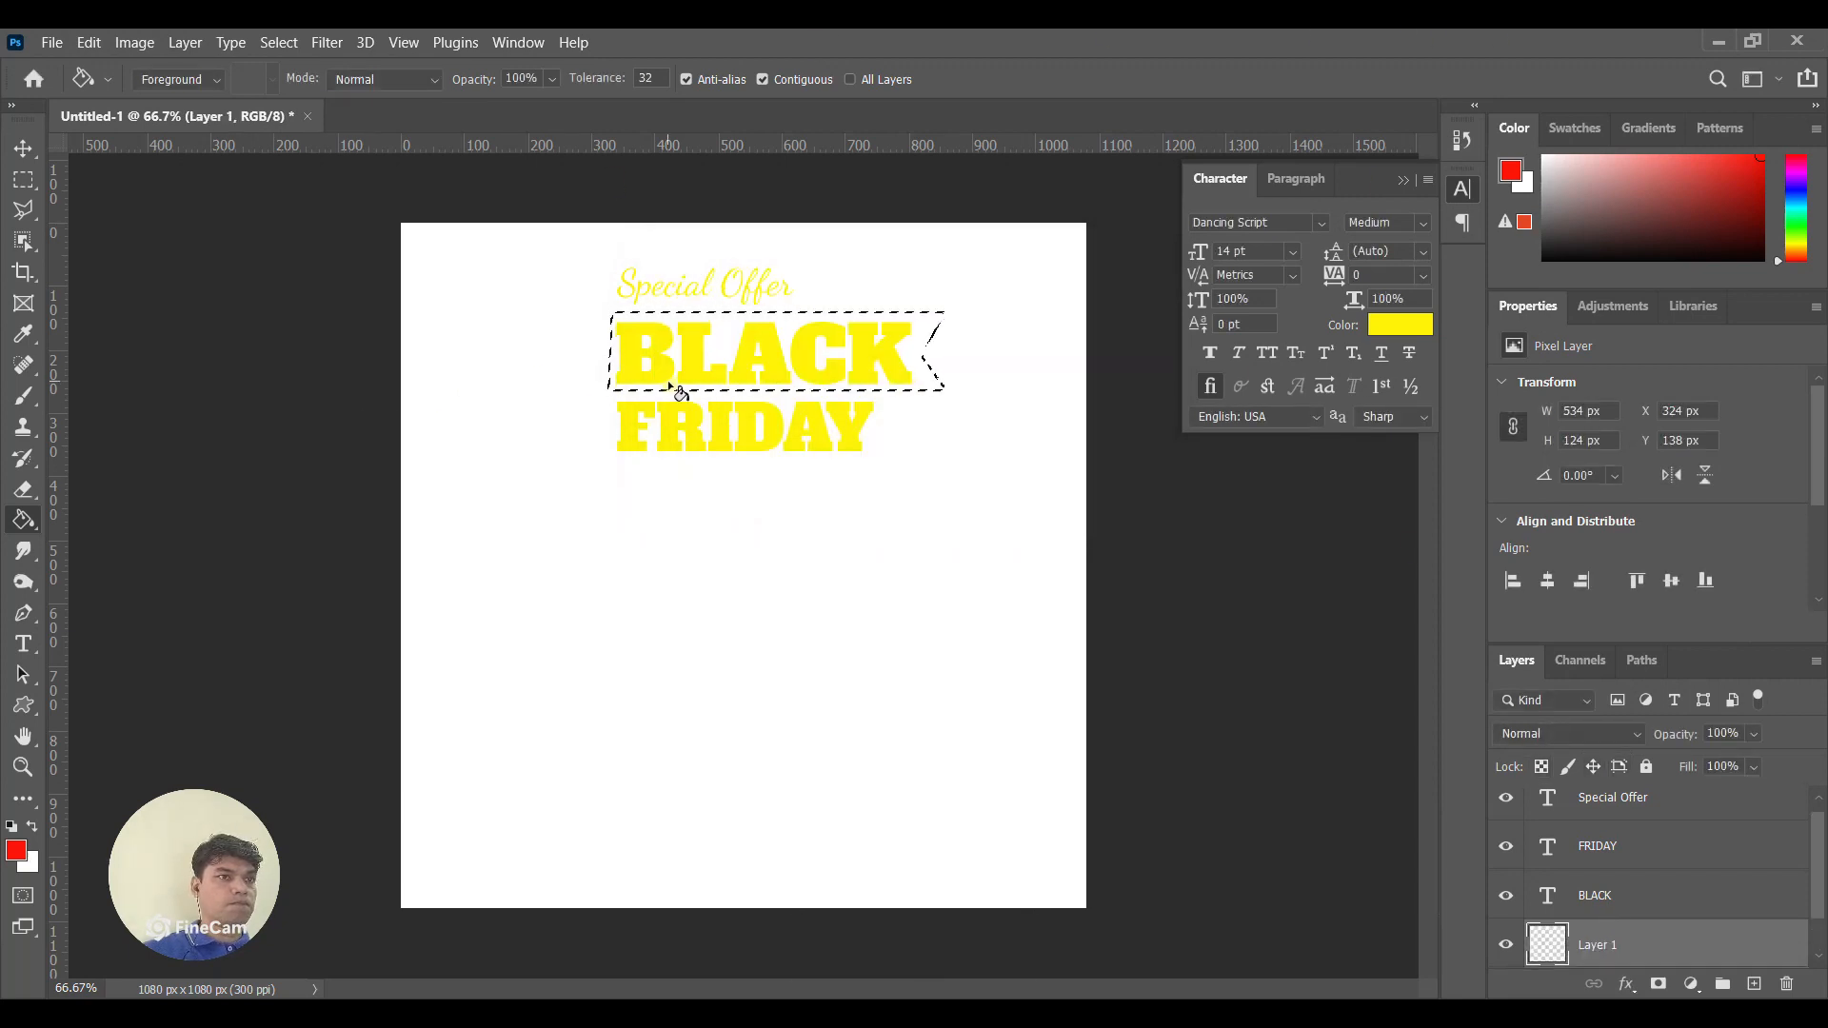
{"action": "left_click", "coordinate": [23, 149]}
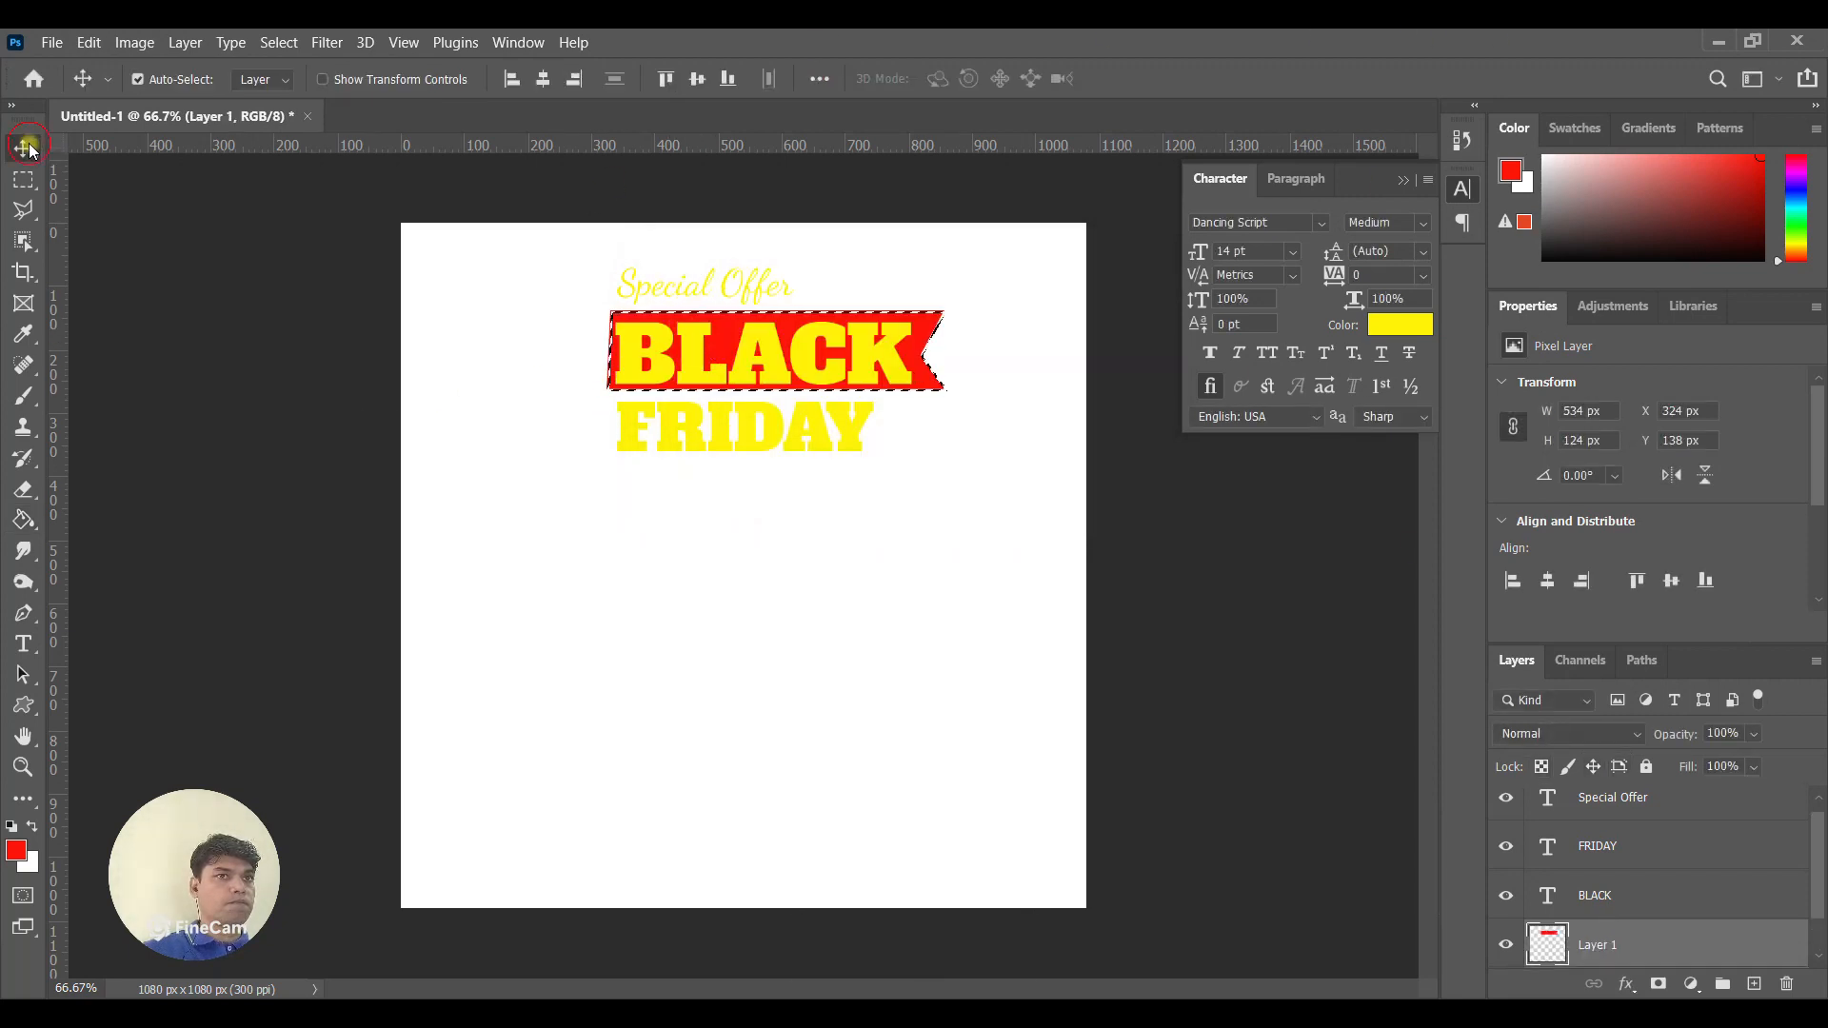
{"action": "key", "text": "ctrl+d"}
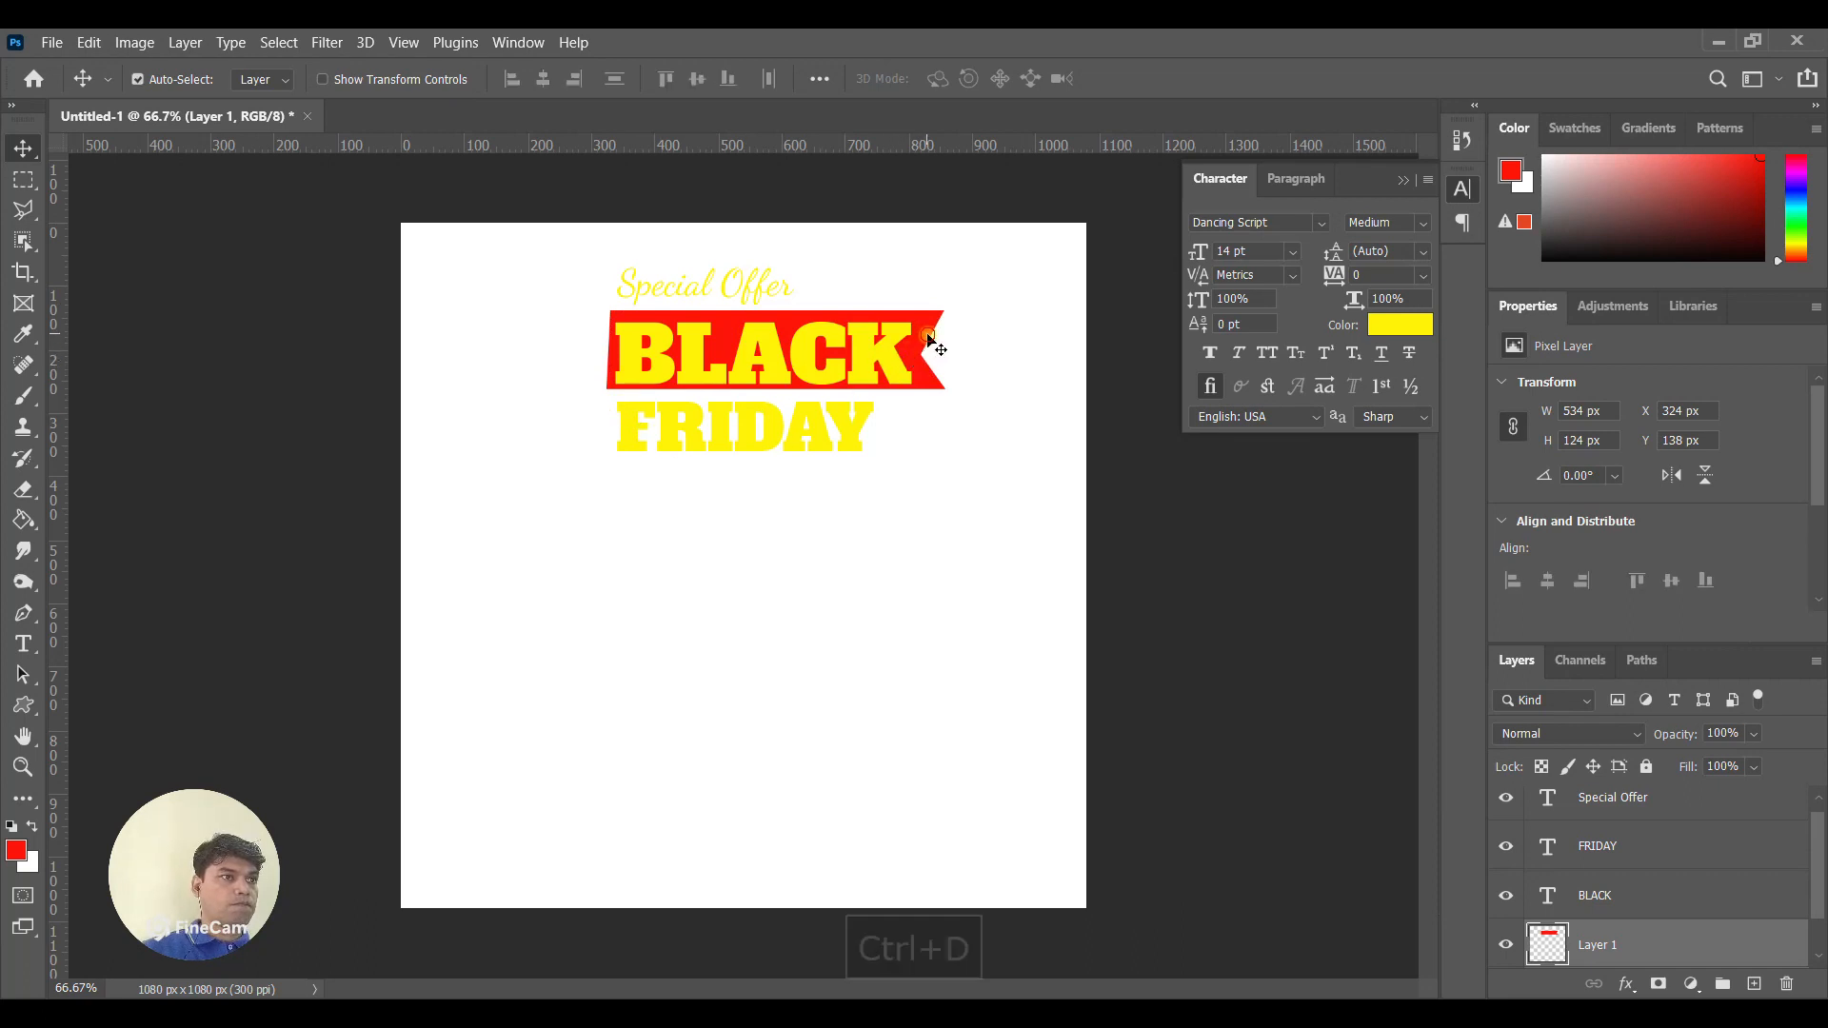
Nudge the red ribbon about 5 px left and 6 px down to center it behind BLACK.
{"action": "key", "text": "Down"}
{"action": "key", "text": "Down"}
{"action": "key", "text": "Left"}
{"action": "key", "text": "Left"}
{"action": "key", "text": "Left"}
{"action": "key", "text": "Left"}
{"action": "key", "text": "Left"}
{"action": "key", "text": "Left"}
{"action": "key", "text": "Down"}
{"action": "key", "text": "Down"}
{"action": "key", "text": "Down"}
{"action": "key", "text": "Right"}
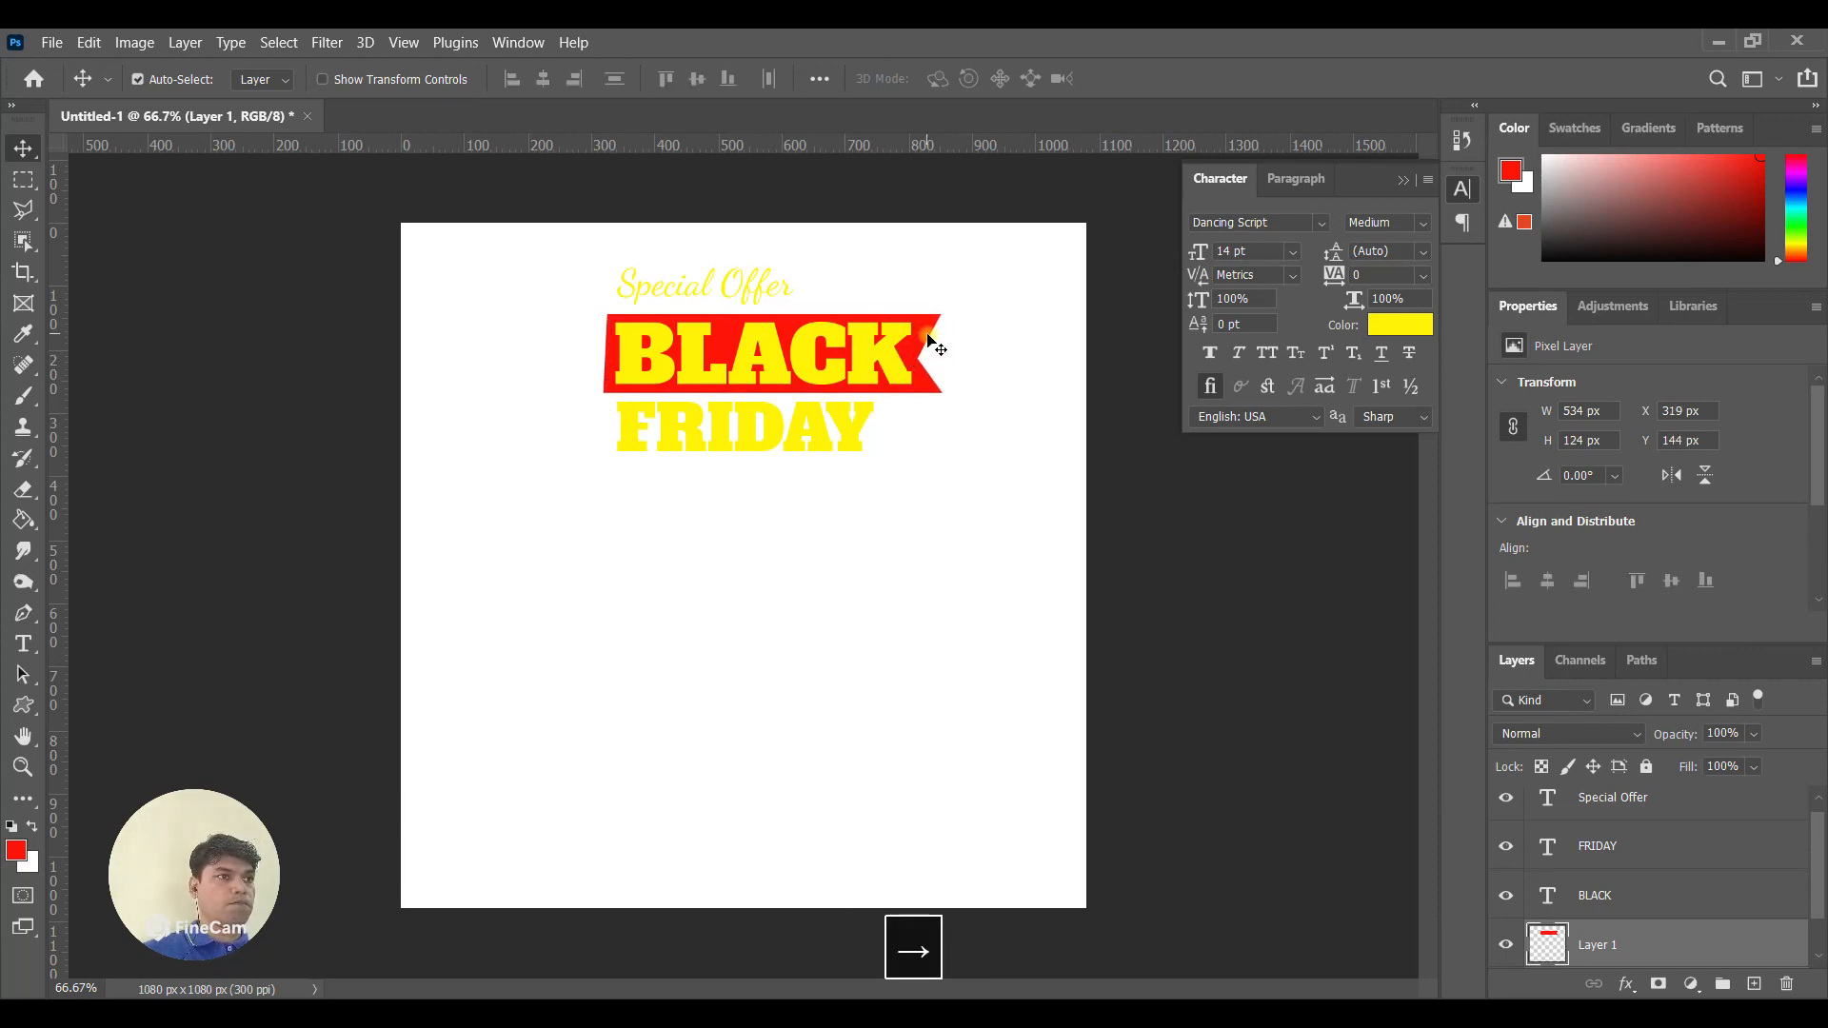
Duplicate the red ribbon layer, keeping the default copy name.
{"action": "right_click", "coordinate": [1707, 965]}
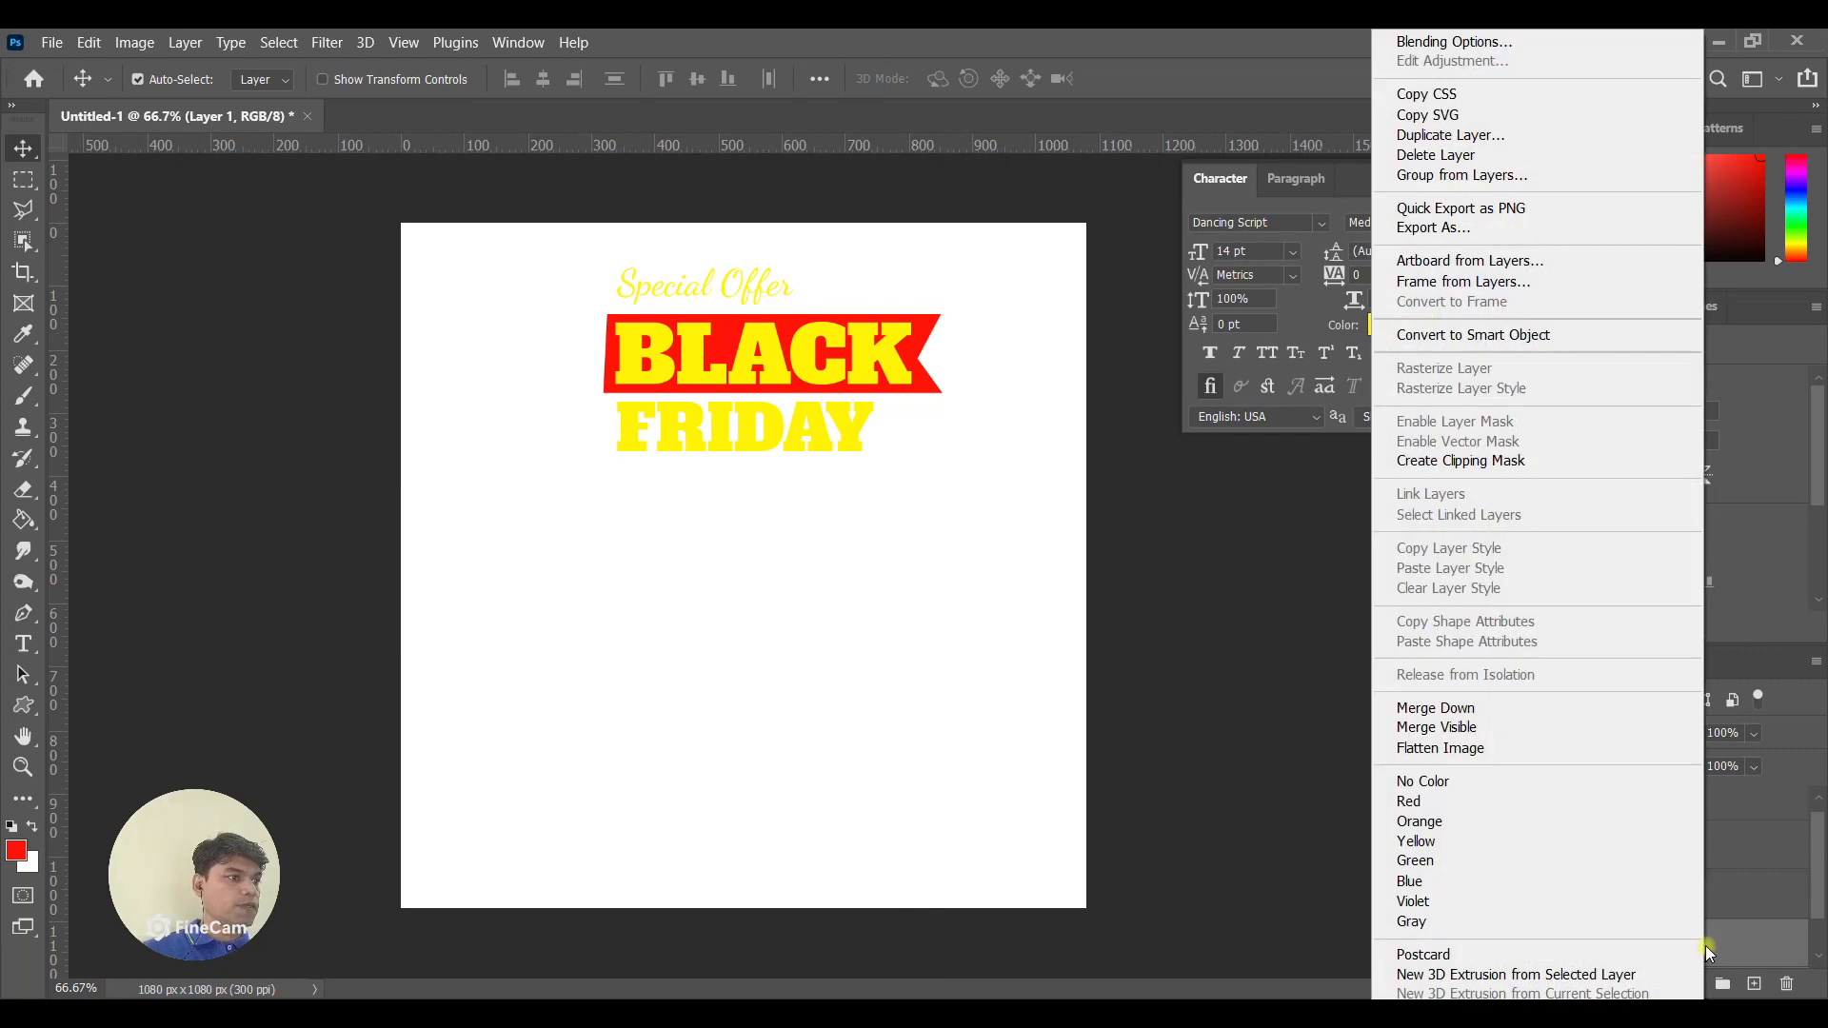
{"action": "left_click", "coordinate": [1474, 132]}
{"action": "left_click", "coordinate": [1110, 292]}
Flip the ribbon copy horizontally and move it behind FRIDAY, directly below the first ribbon.
{"action": "key", "text": "ctrl+t"}
{"action": "right_click", "coordinate": [923, 340]}
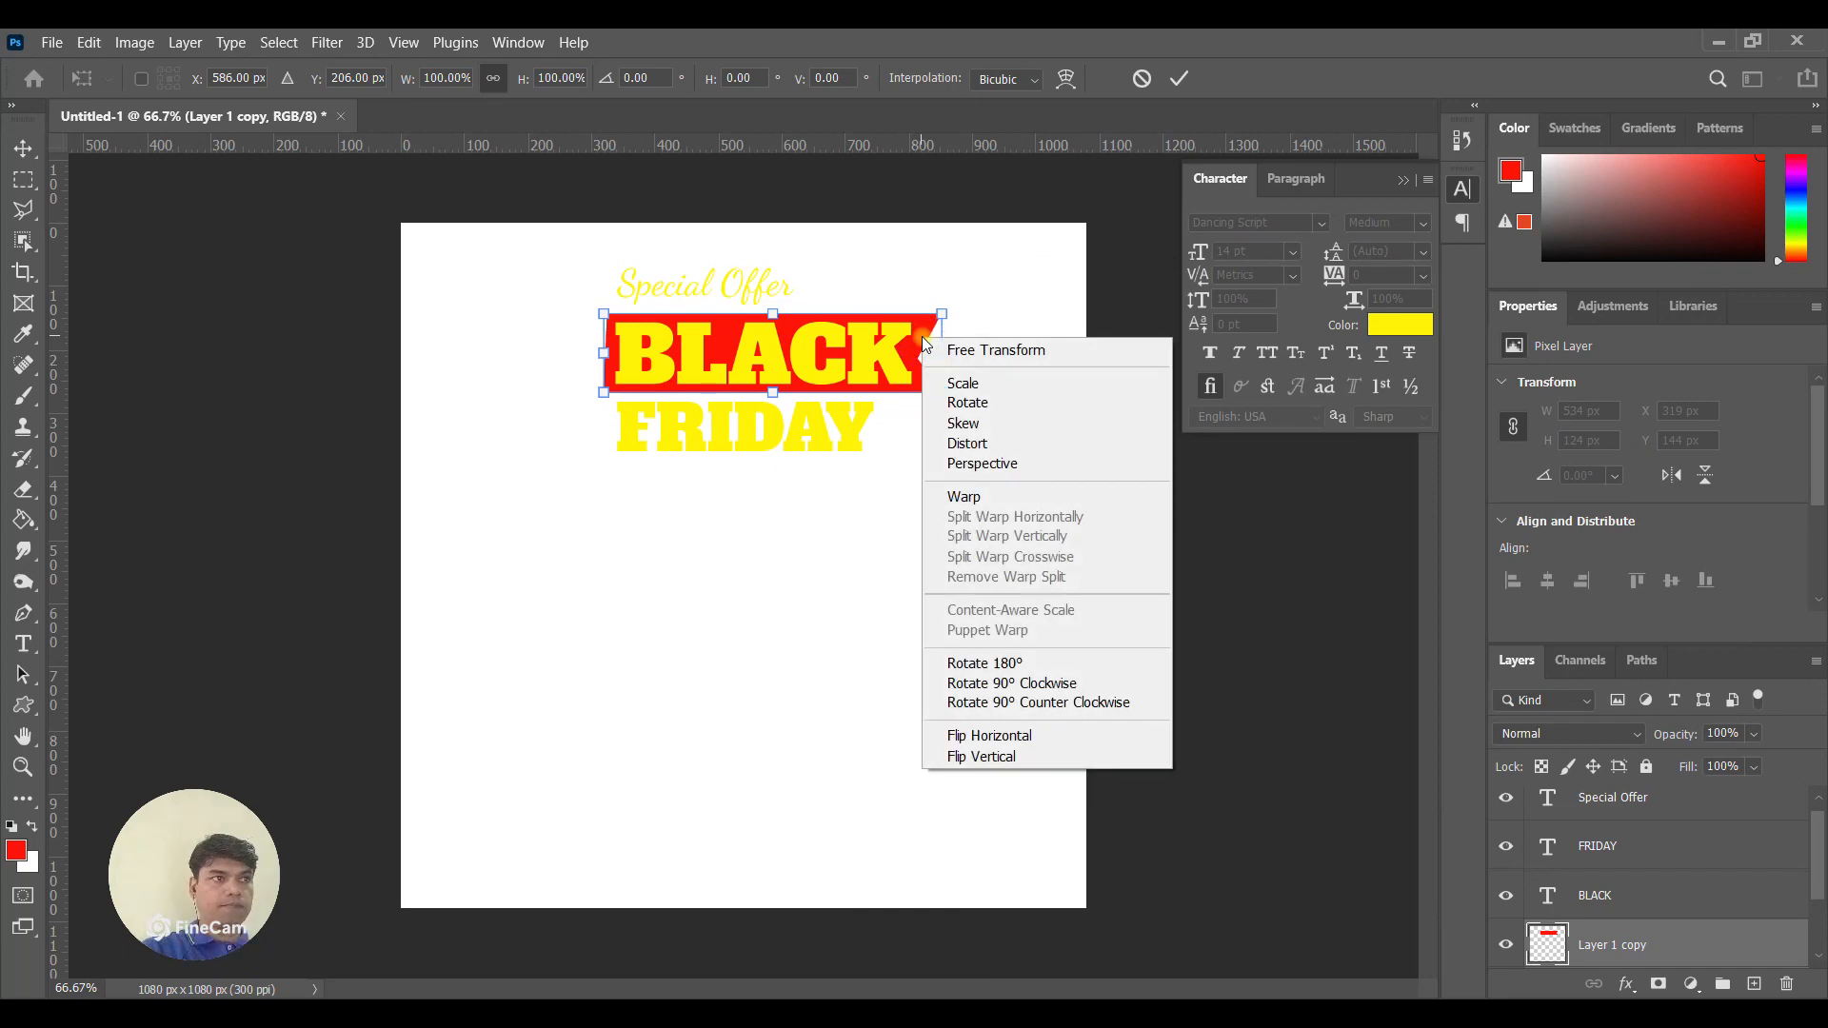
{"action": "left_click", "coordinate": [1065, 740]}
{"action": "left_click_drag", "start_coordinate": [876, 351], "coordinate": [845, 426]}
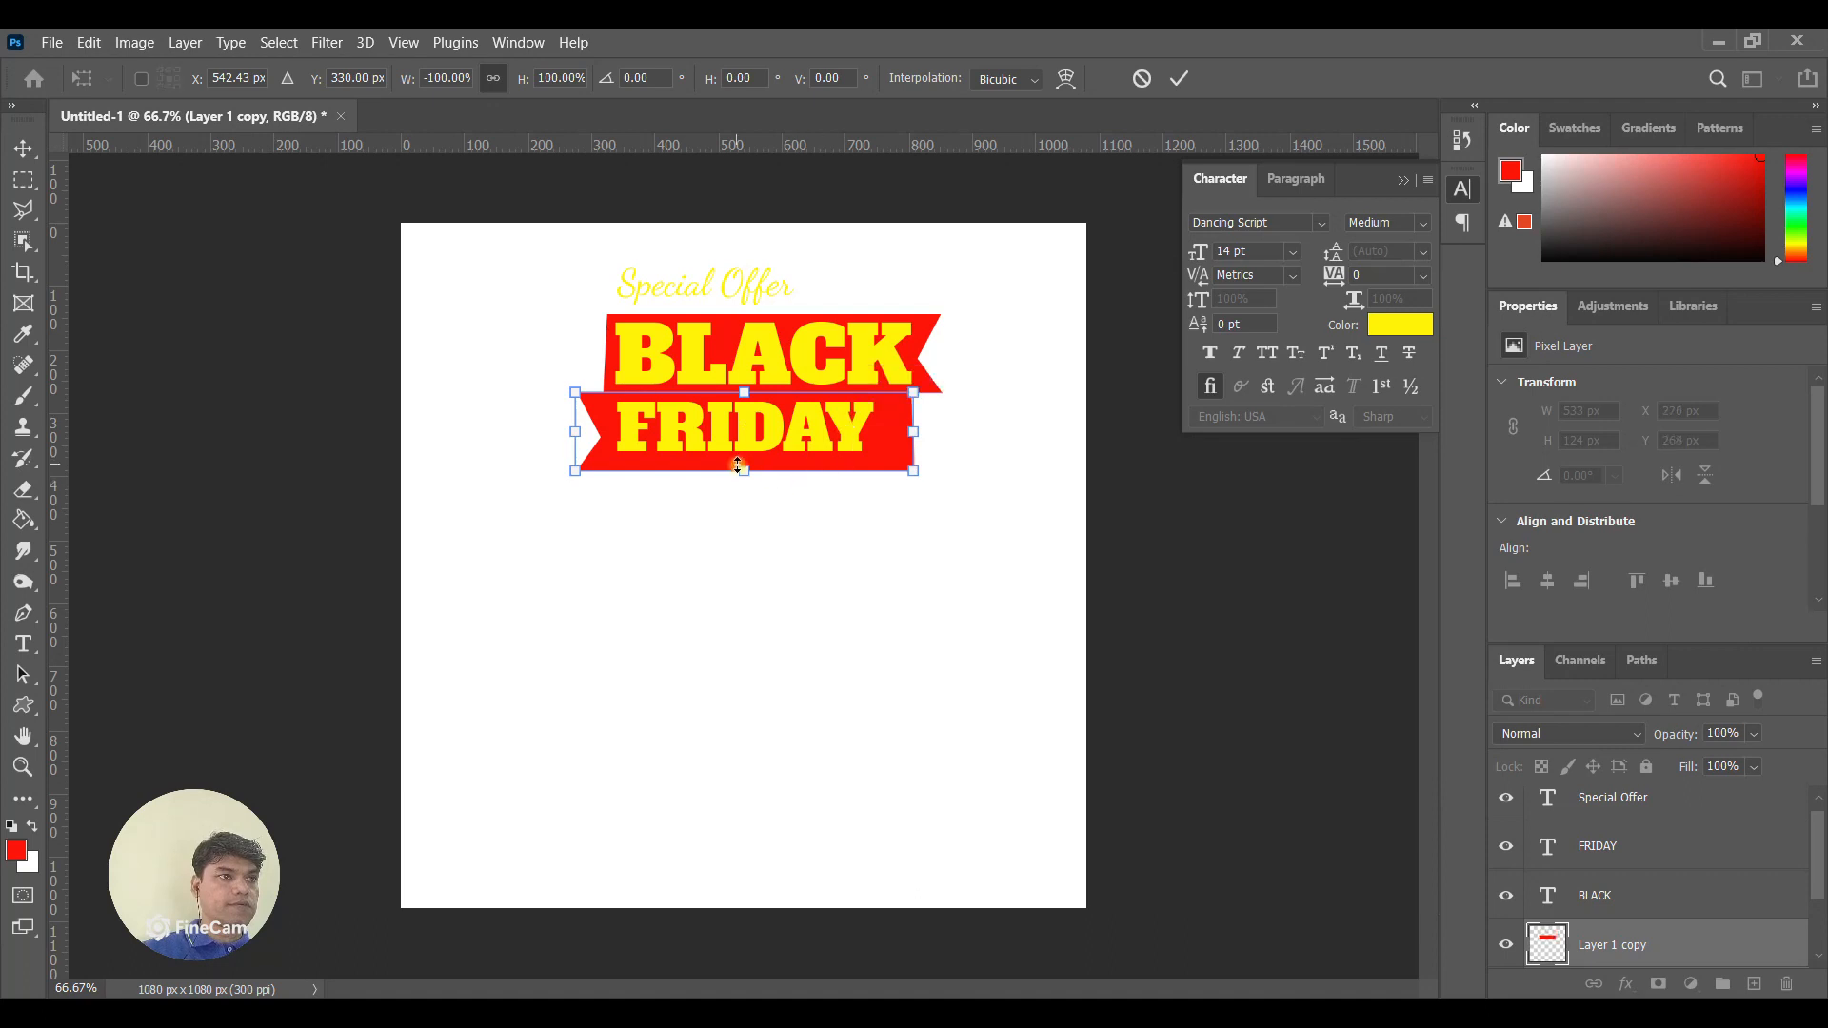
Shrink the ribbon behind FRIDAY to about 93% and group all the text and ribbon layers above Background.
{"action": "left_click_drag", "start_coordinate": [744, 471], "coordinate": [744, 465]}
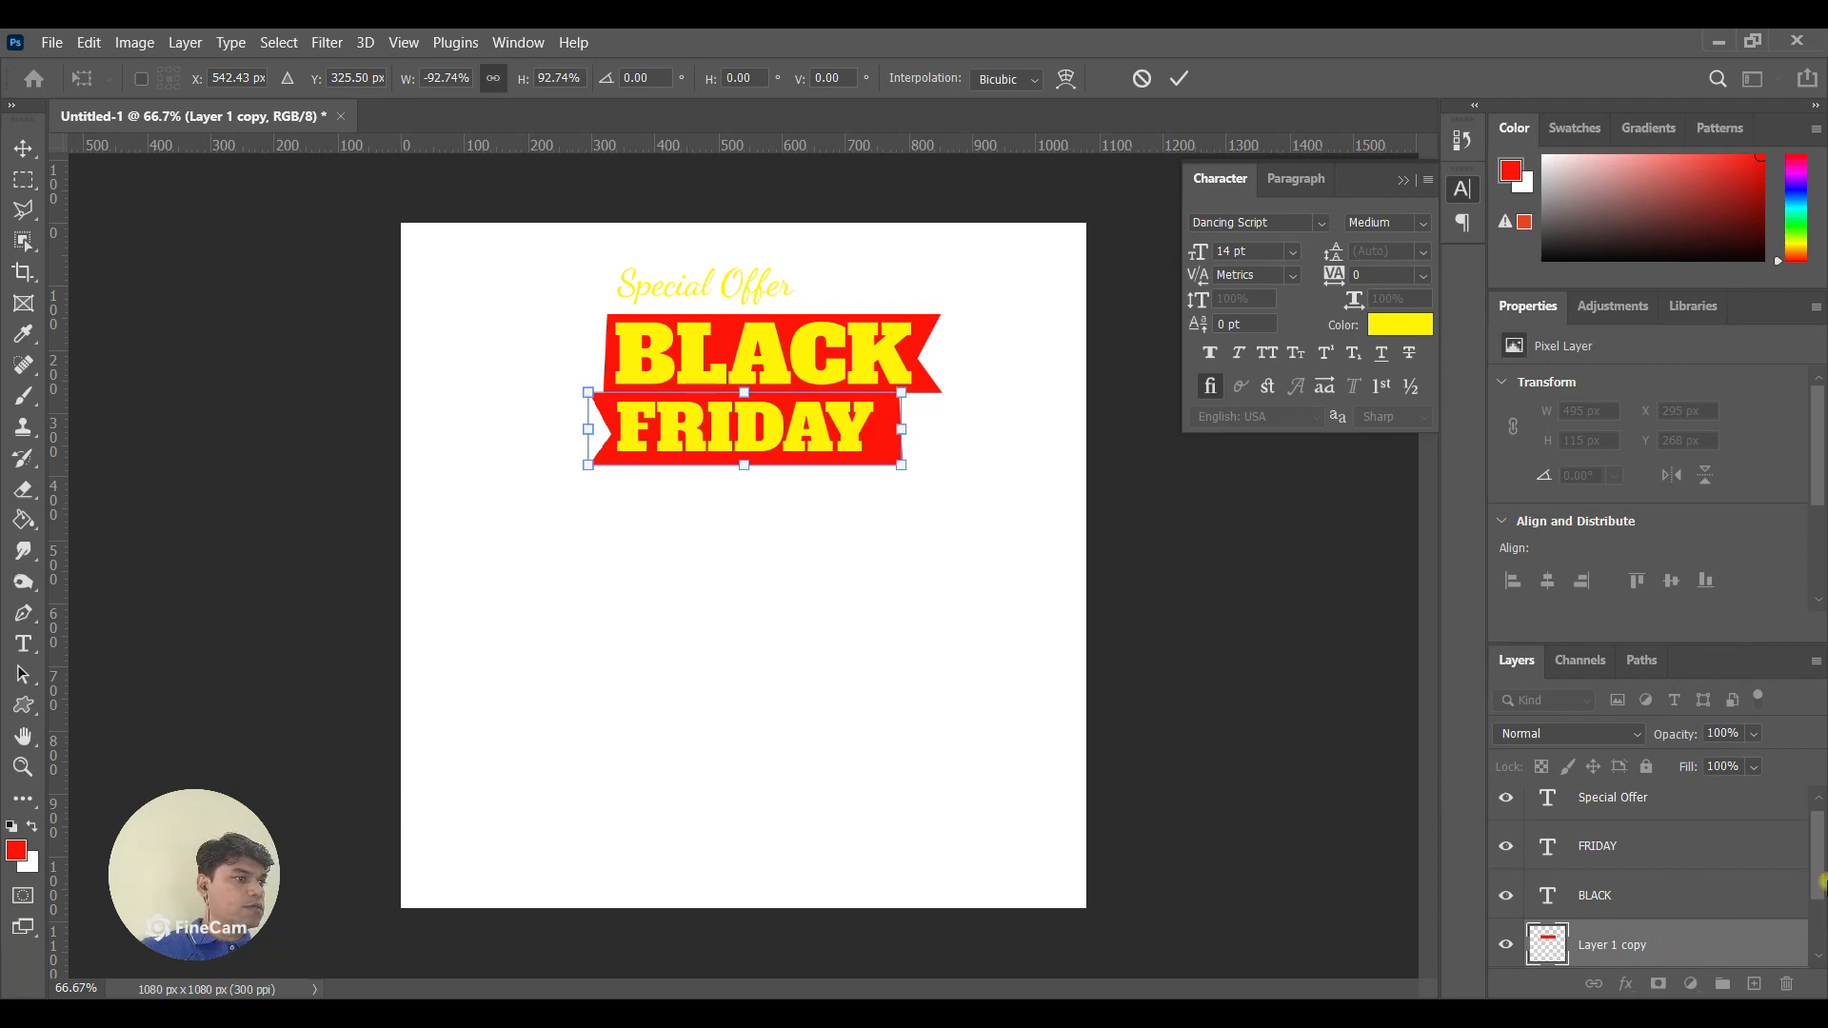
{"action": "scroll", "coordinate": [1820, 883], "scroll_direction": "down", "scroll_amount": 2}
{"action": "scroll", "coordinate": [1821, 886], "scroll_direction": "up", "scroll_amount": 1}
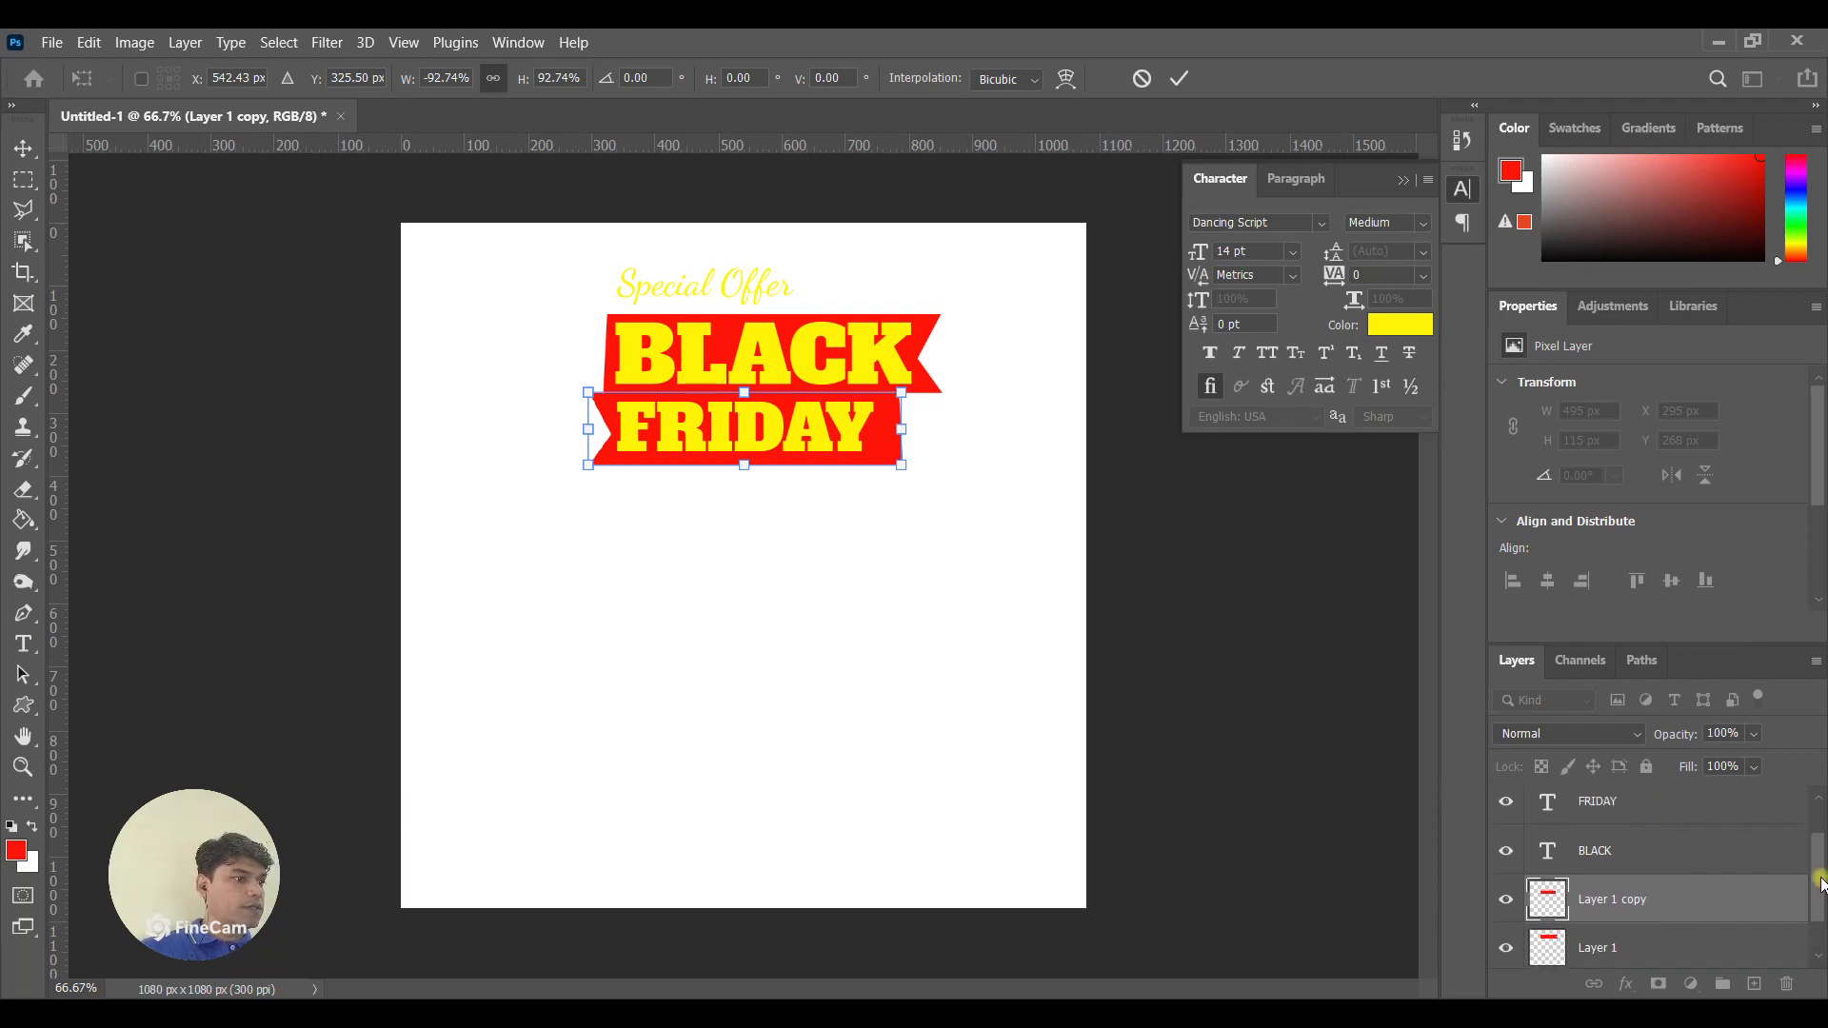
{"action": "left_click", "coordinate": [1660, 935]}
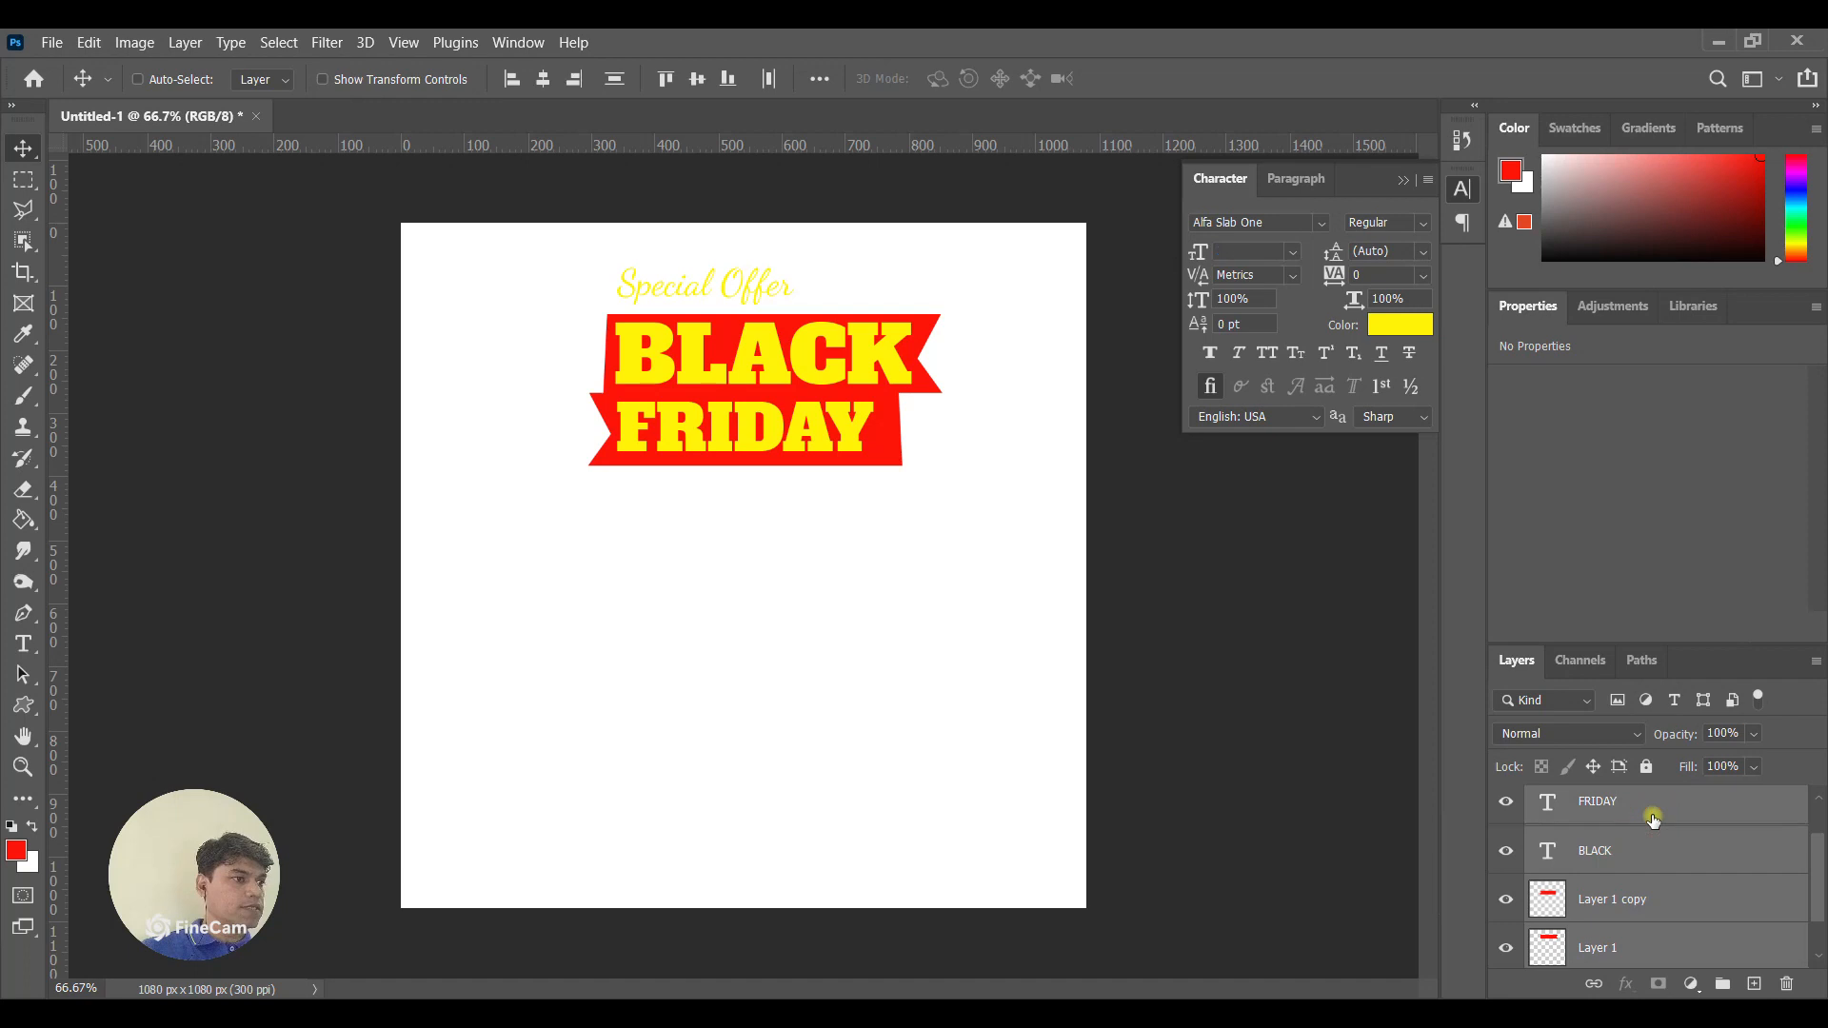
{"action": "scroll", "coordinate": [1820, 857], "scroll_direction": "up", "scroll_amount": 1}
{"action": "left_click", "coordinate": [1685, 811]}
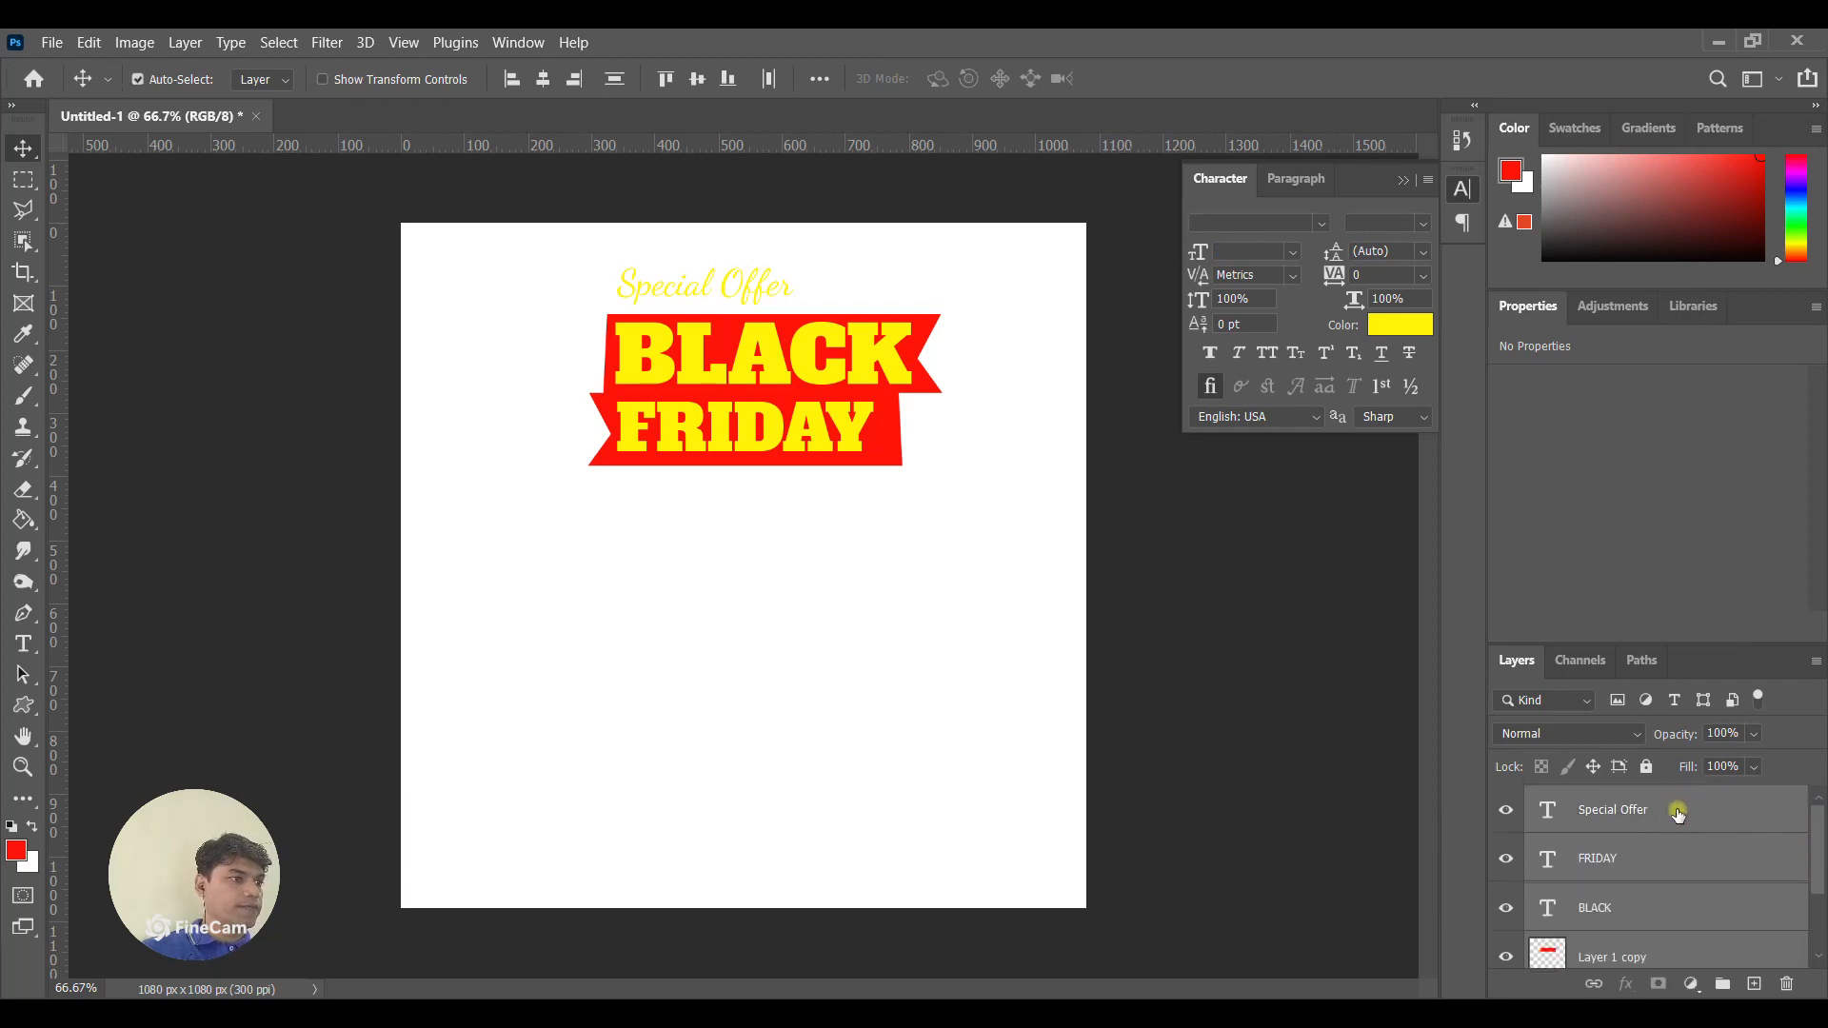
{"action": "key", "text": "ctrl+g"}
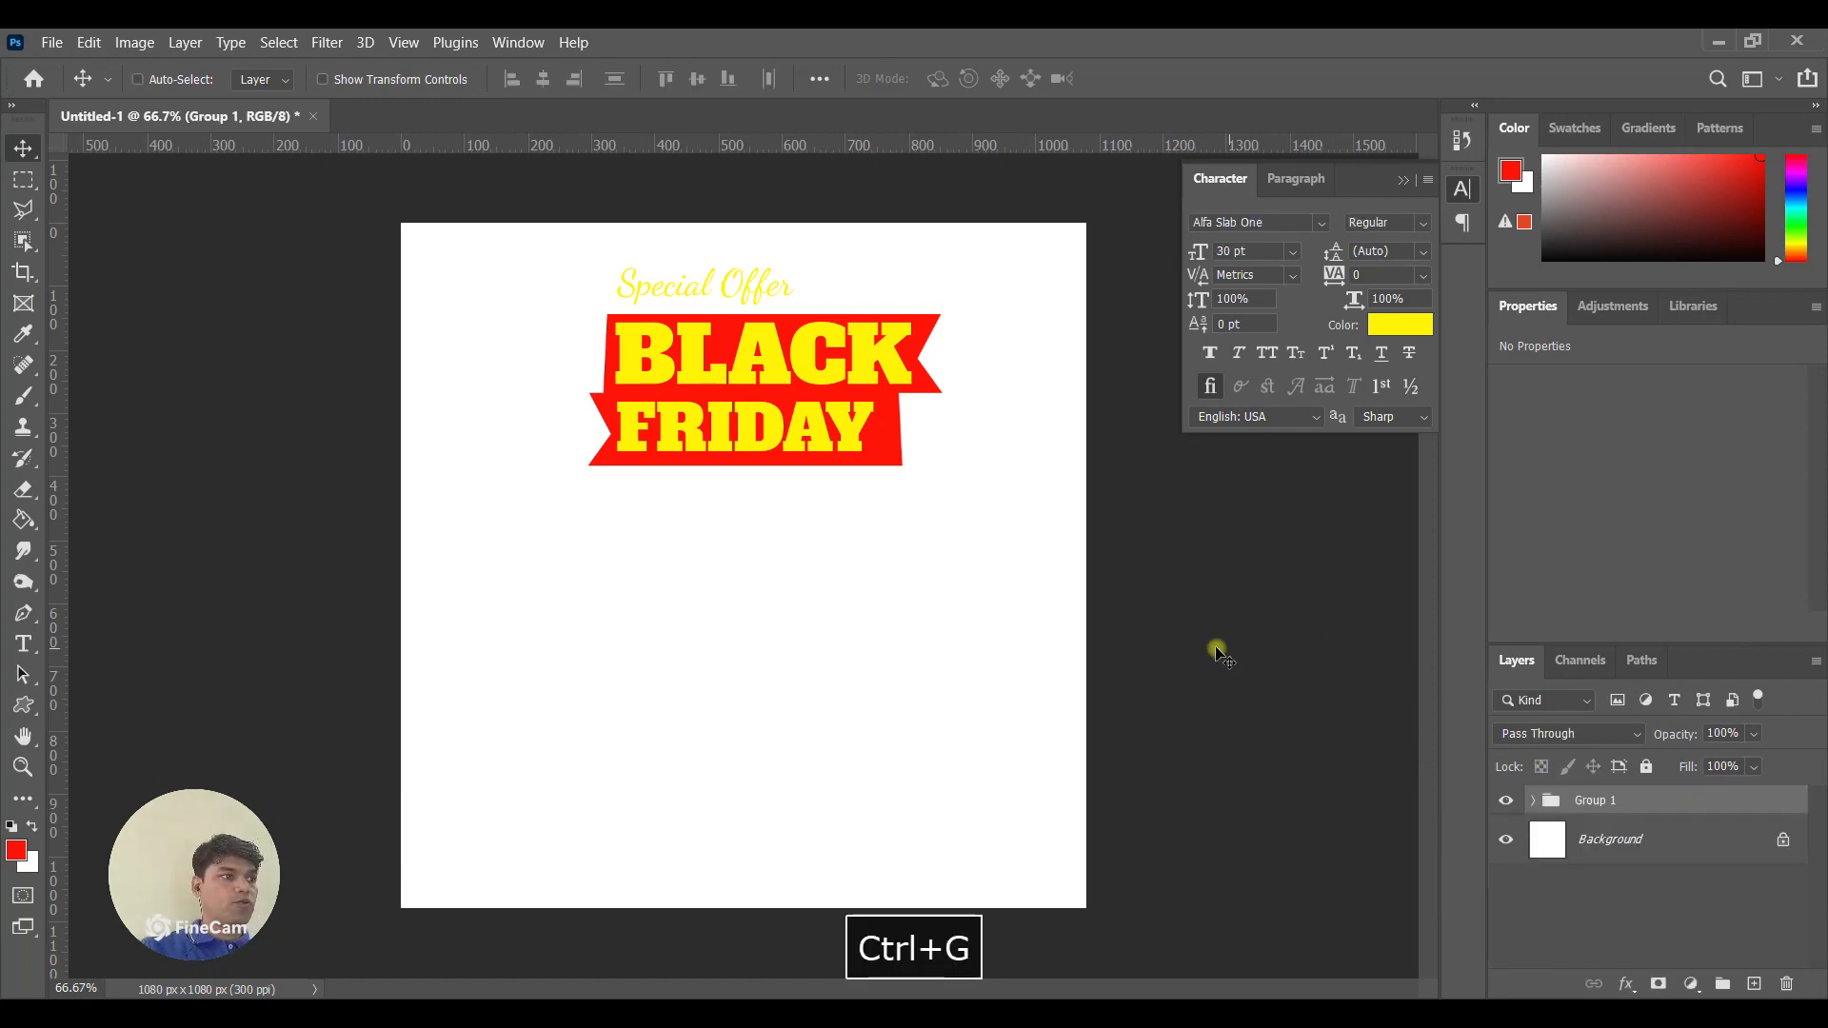
Move the whole Black Friday group about 9 px left and 23 px down.
{"action": "key", "text": "ctrl+t"}
{"action": "mouse_move", "coordinate": [850, 348]}
{"action": "left_mouse_down"}
{"action": "mouse_move", "coordinate": [797, 347]}
{"action": "mouse_move", "coordinate": [844, 360]}
{"action": "left_mouse_up"}
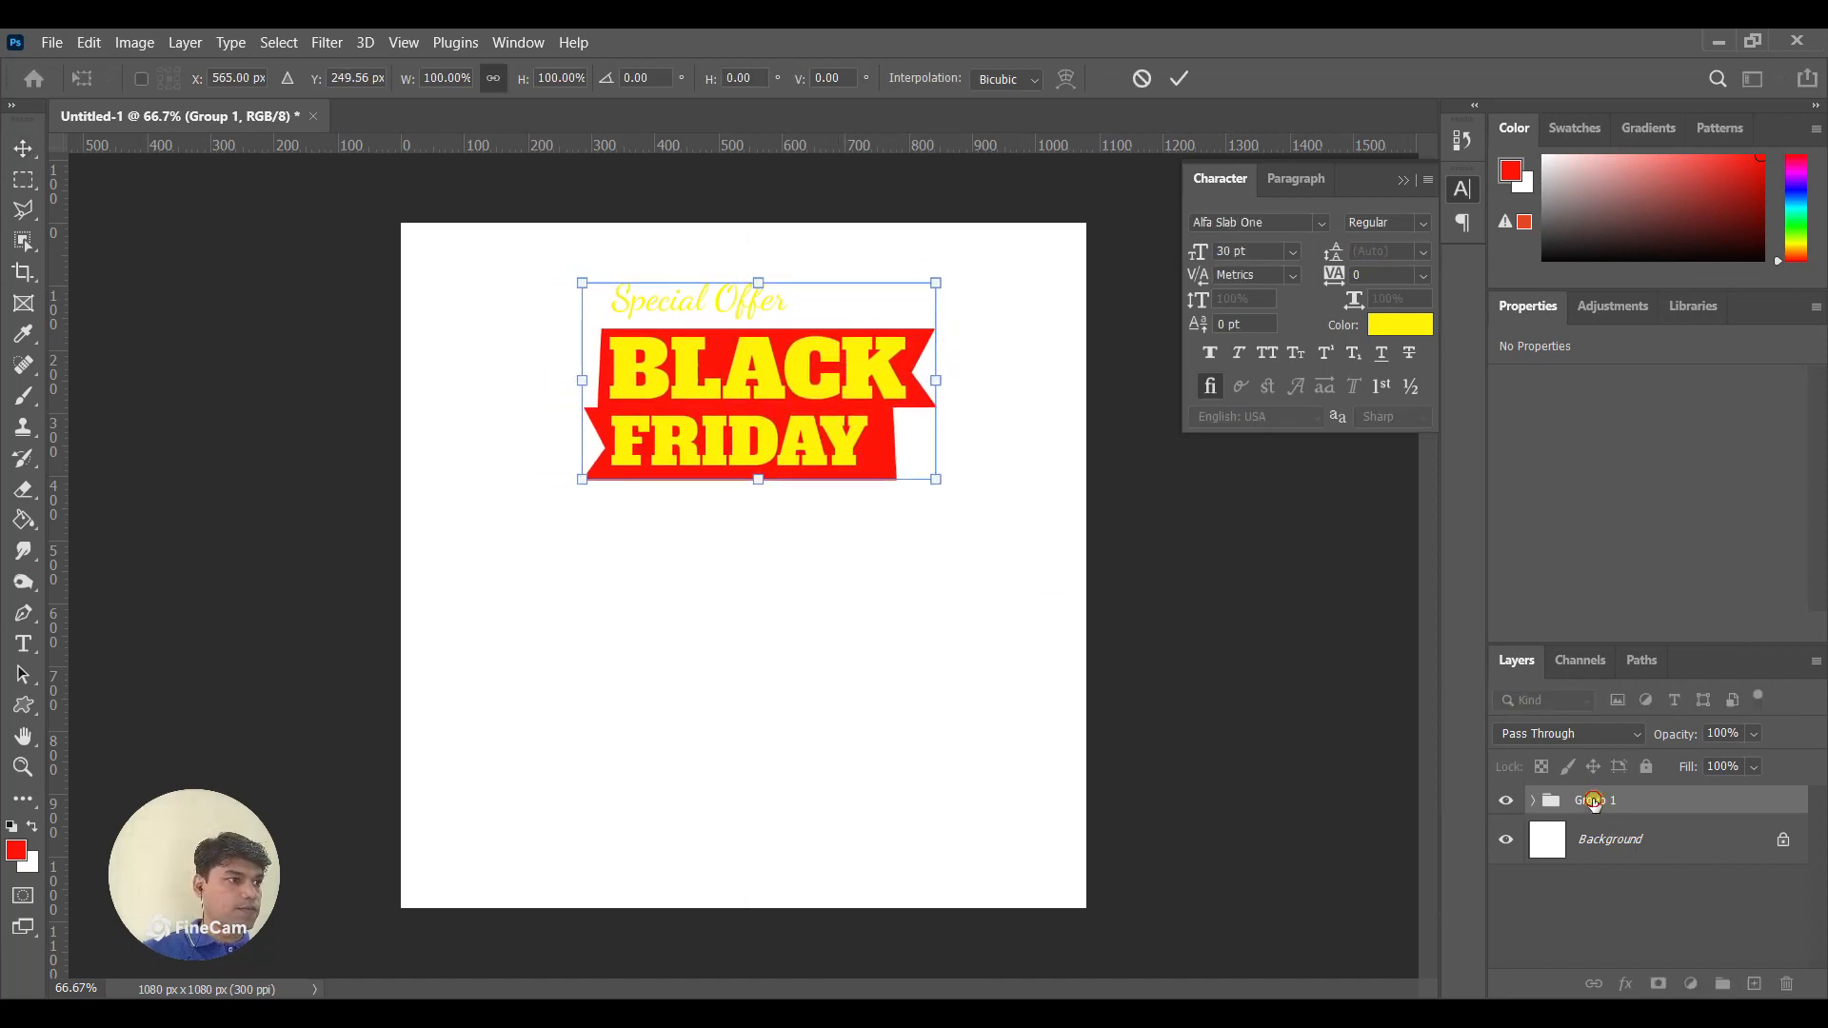
{"action": "key", "text": "Return"}
Nudge the FRIDAY text and its ribbon together about 5 px down inside the group, opening a thin gap below the BLACK ribbon.
{"action": "left_click", "coordinate": [1534, 801]}
{"action": "left_click", "coordinate": [1676, 844]}
{"action": "left_click_drag", "start_coordinate": [1807, 837], "coordinate": [1811, 912]}
{"action": "left_click", "coordinate": [1673, 854]}
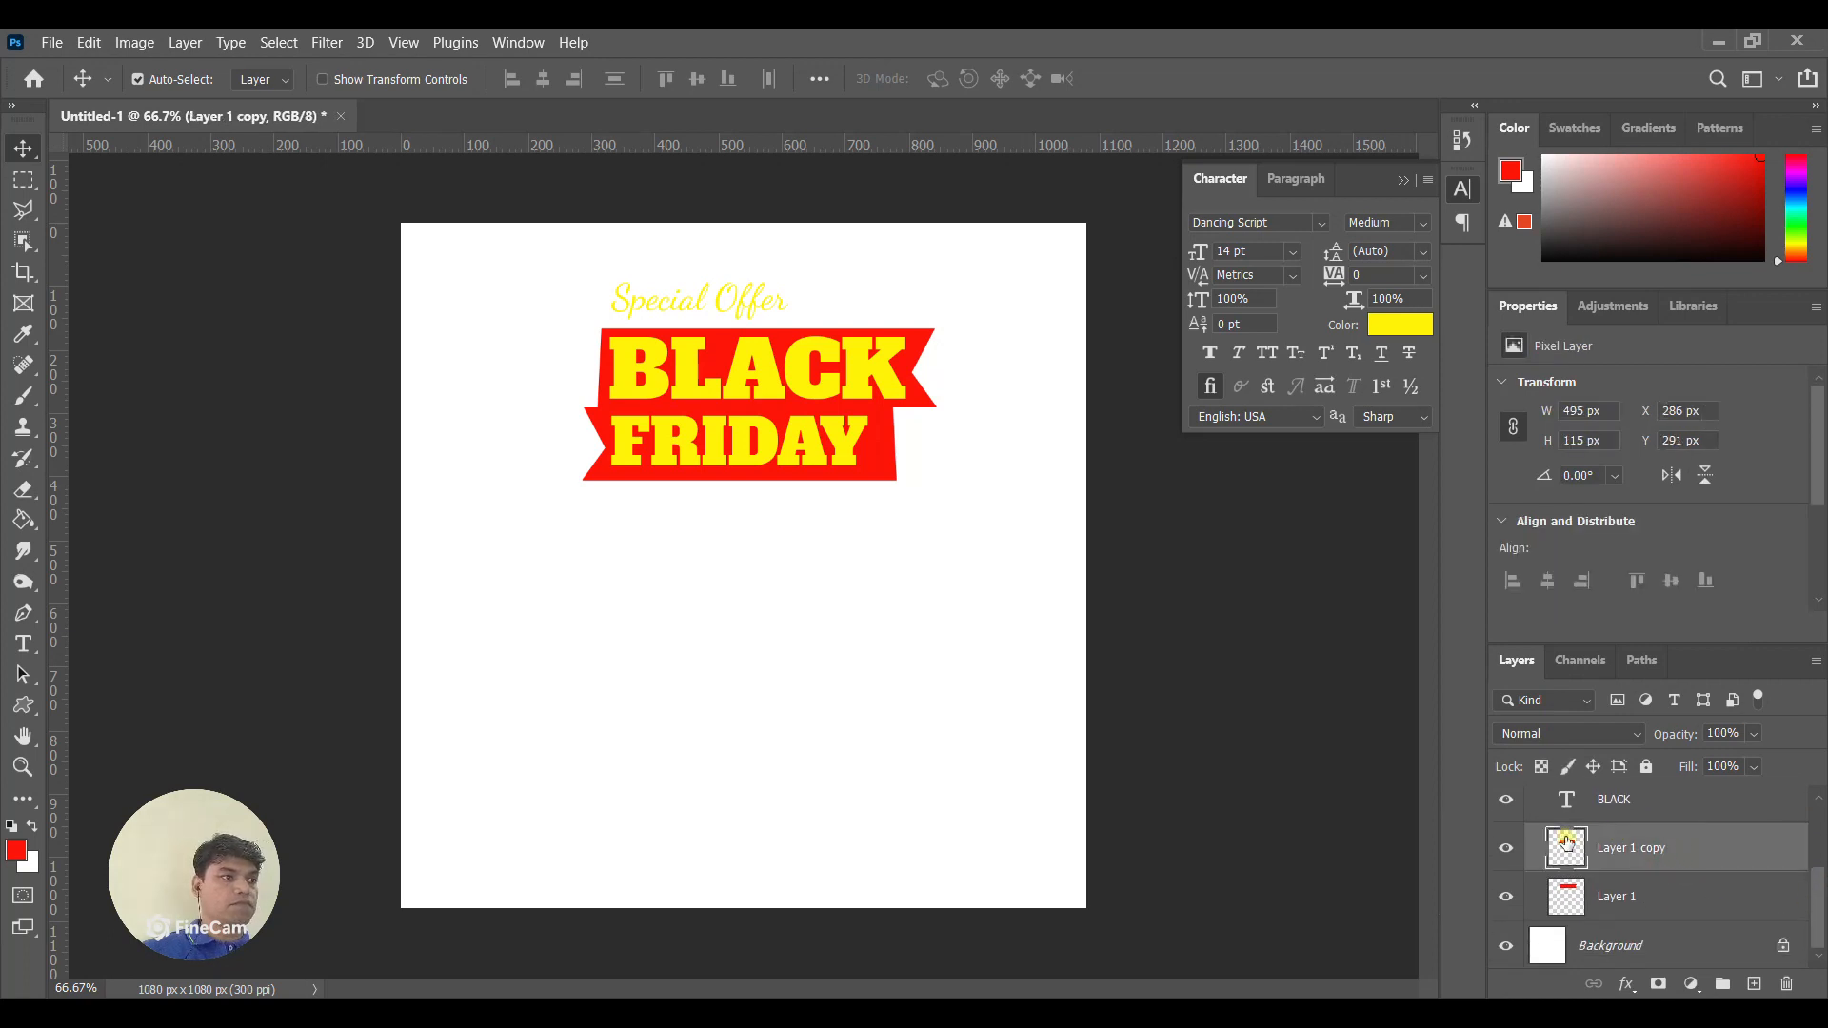
{"action": "scroll", "coordinate": [1658, 860], "scroll_direction": "up", "scroll_amount": 1}
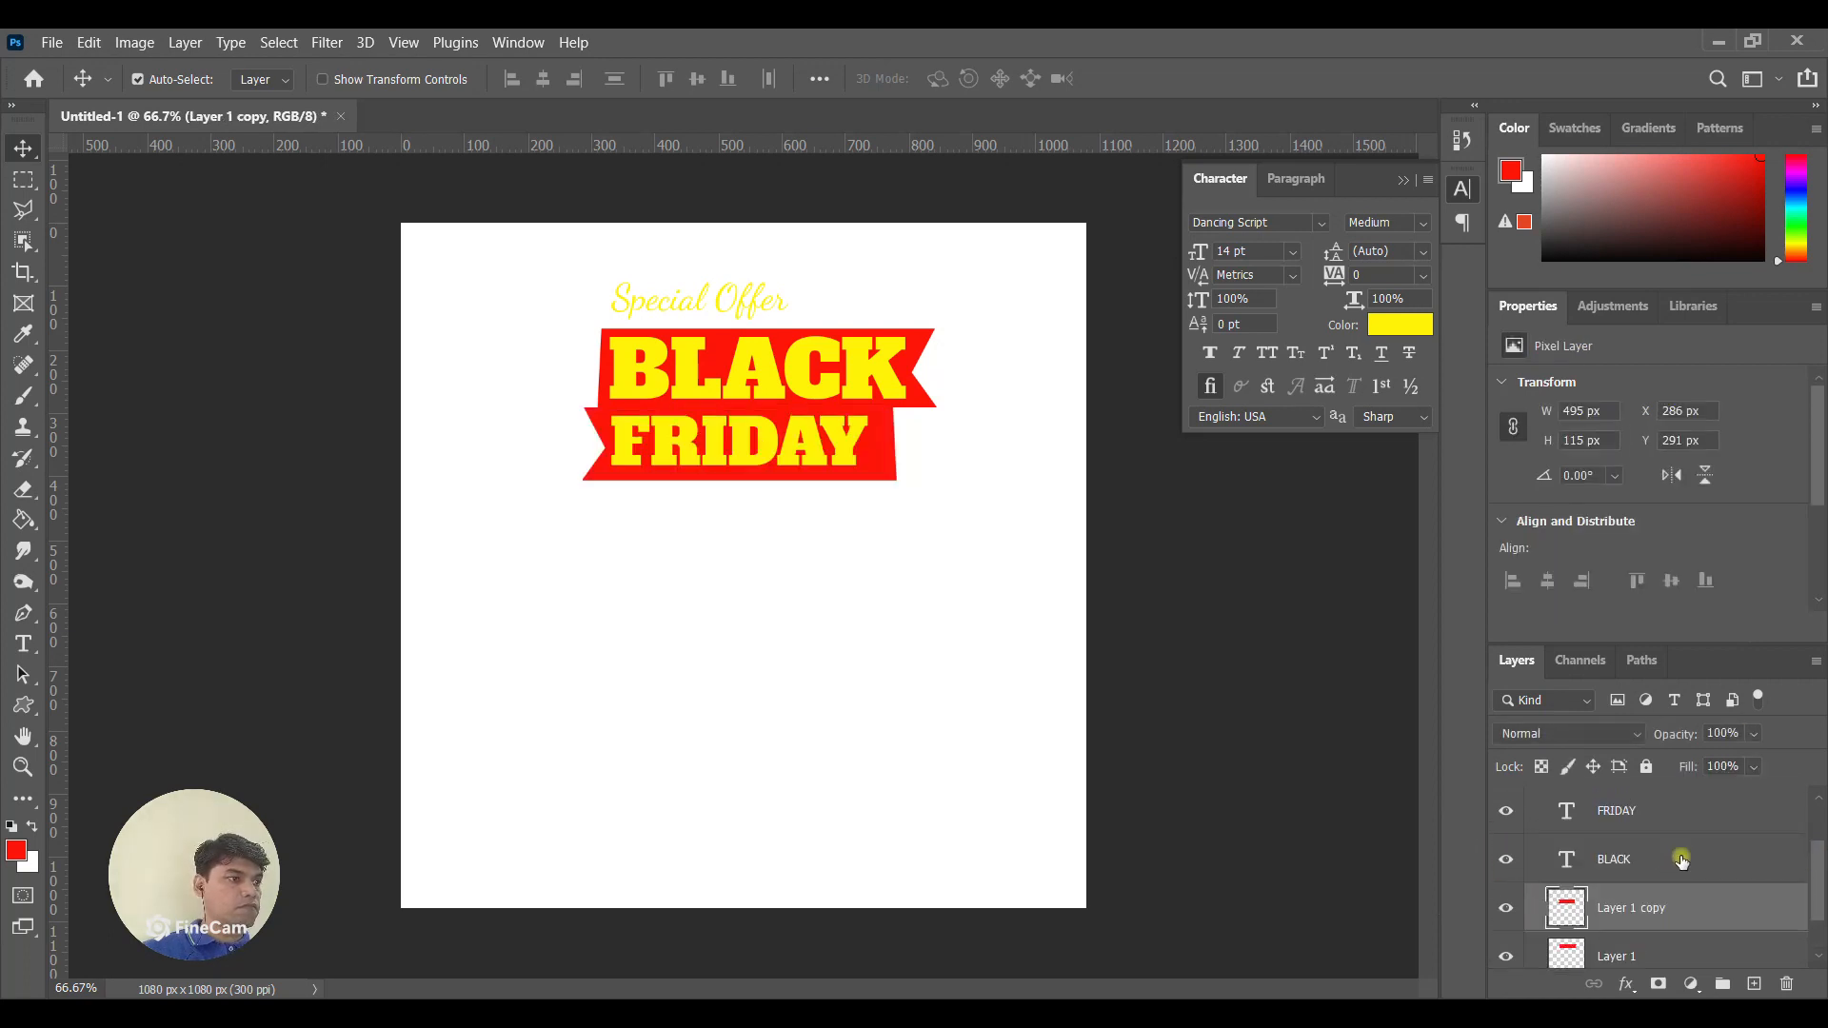
{"action": "left_click", "coordinate": [1659, 810], "text": "ctrl"}
{"action": "key", "text": "Down"}
{"action": "key", "text": "Down"}
{"action": "key", "text": "Down"}
{"action": "key", "text": "Down"}
{"action": "key", "text": "Down"}
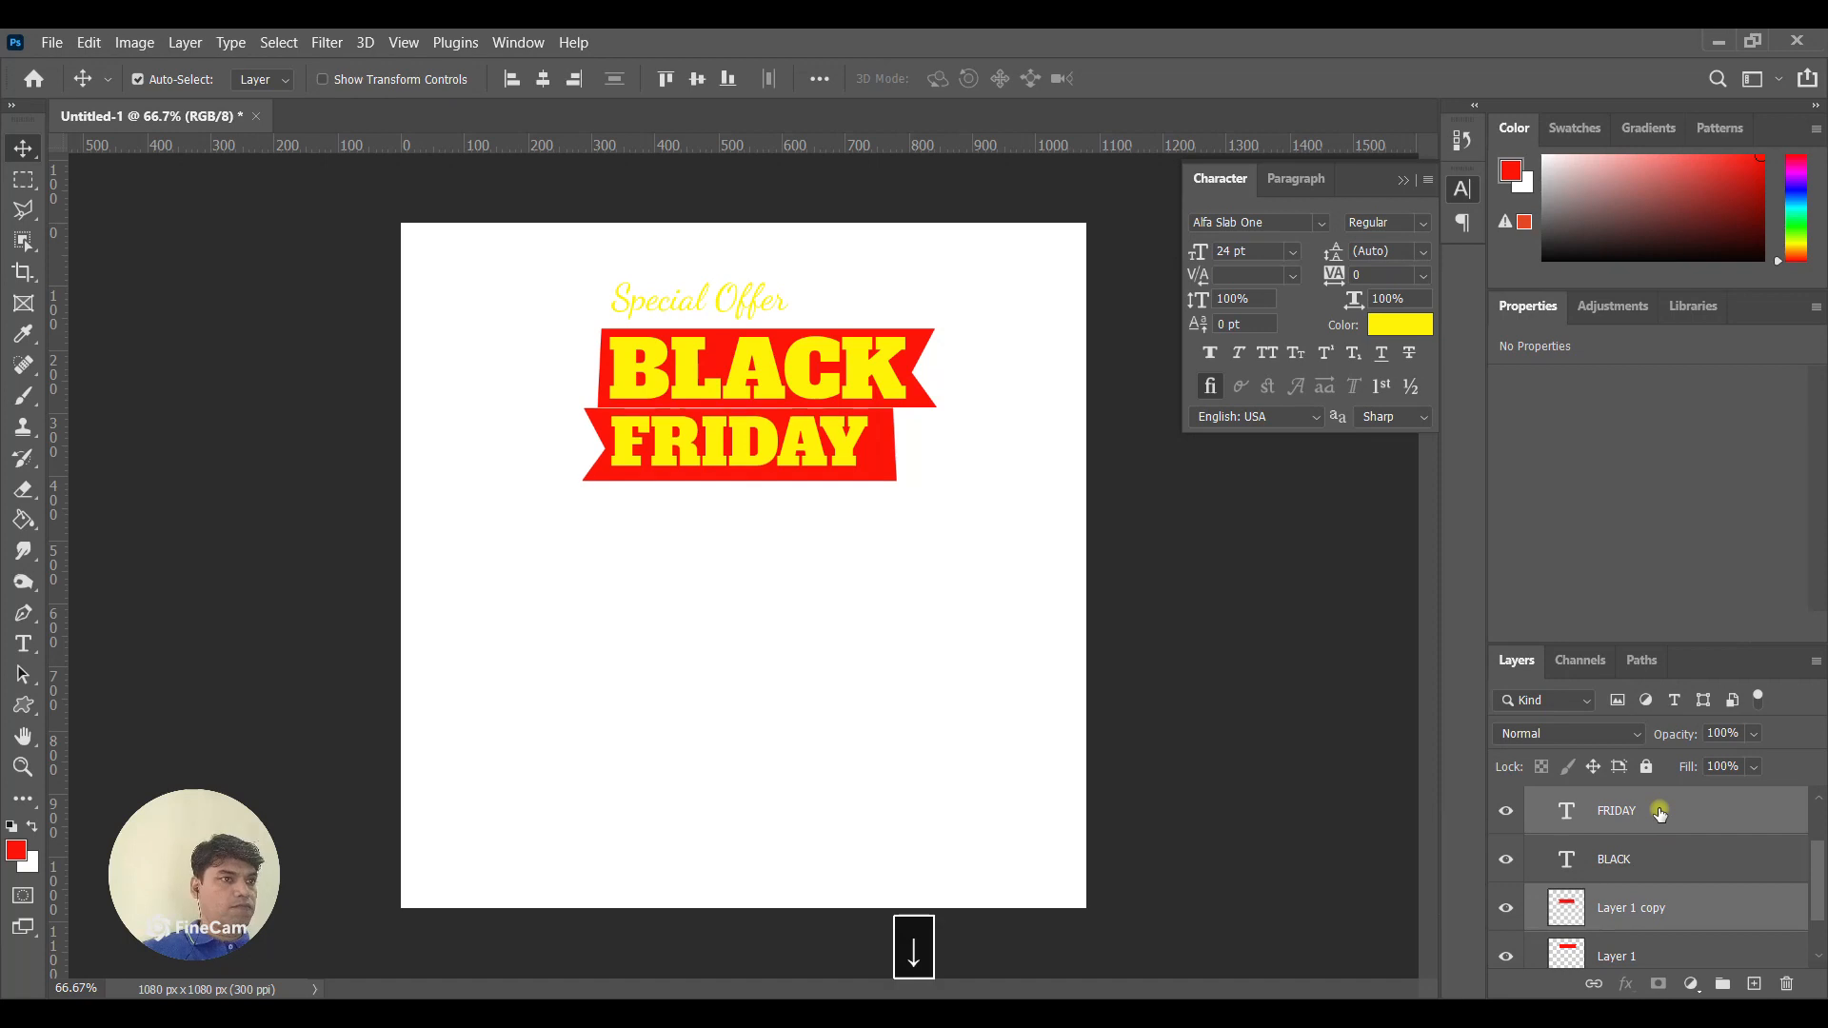
Shift FRIDAY and its ribbon about 80 px right and fine-tune the thin vertical gap below the BLACK ribbon.
{"action": "key", "text": "Right"}
{"action": "key", "text": "Right"}
{"action": "key", "text": "Right"}
{"action": "key", "text": "Right"}
{"action": "key", "text": "Right"}
{"action": "key", "text": "Right"}
{"action": "key", "text": "Right"}
{"action": "key", "text": "Right"}
{"action": "key", "text": "Right"}
{"action": "key", "text": "Right"}
{"action": "key", "text": "Right"}
{"action": "key", "text": "Right"}
{"action": "key", "text": "Right"}
{"action": "key", "text": "Right"}
{"action": "key", "text": "Right"}
{"action": "key", "text": "Right"}
{"action": "key", "text": "Right"}
{"action": "key", "text": "Right"}
{"action": "key", "text": "Right"}
{"action": "key", "text": "Right"}
{"action": "key", "text": "Right"}
{"action": "key", "text": "Right"}
{"action": "key", "text": "Right"}
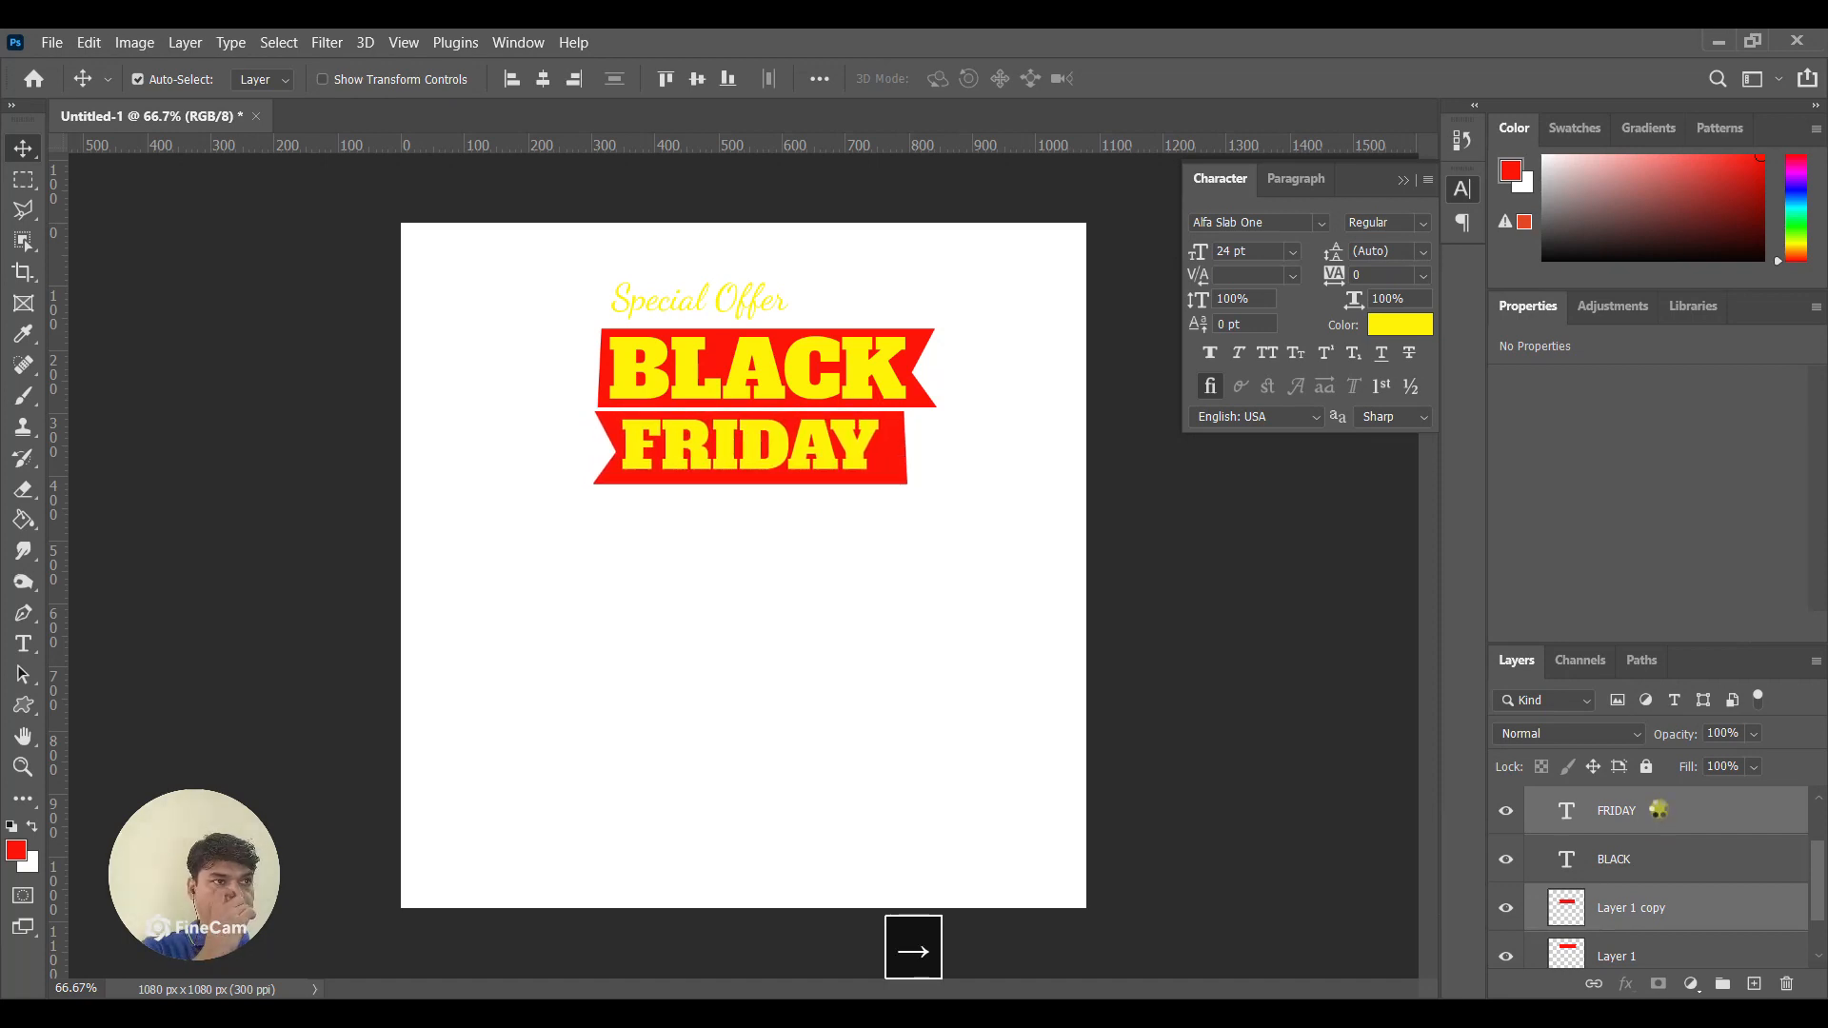
{"action": "key", "text": "Right"}
{"action": "key", "text": "Right"}
{"action": "key", "text": "Right"}
{"action": "key", "text": "Right"}
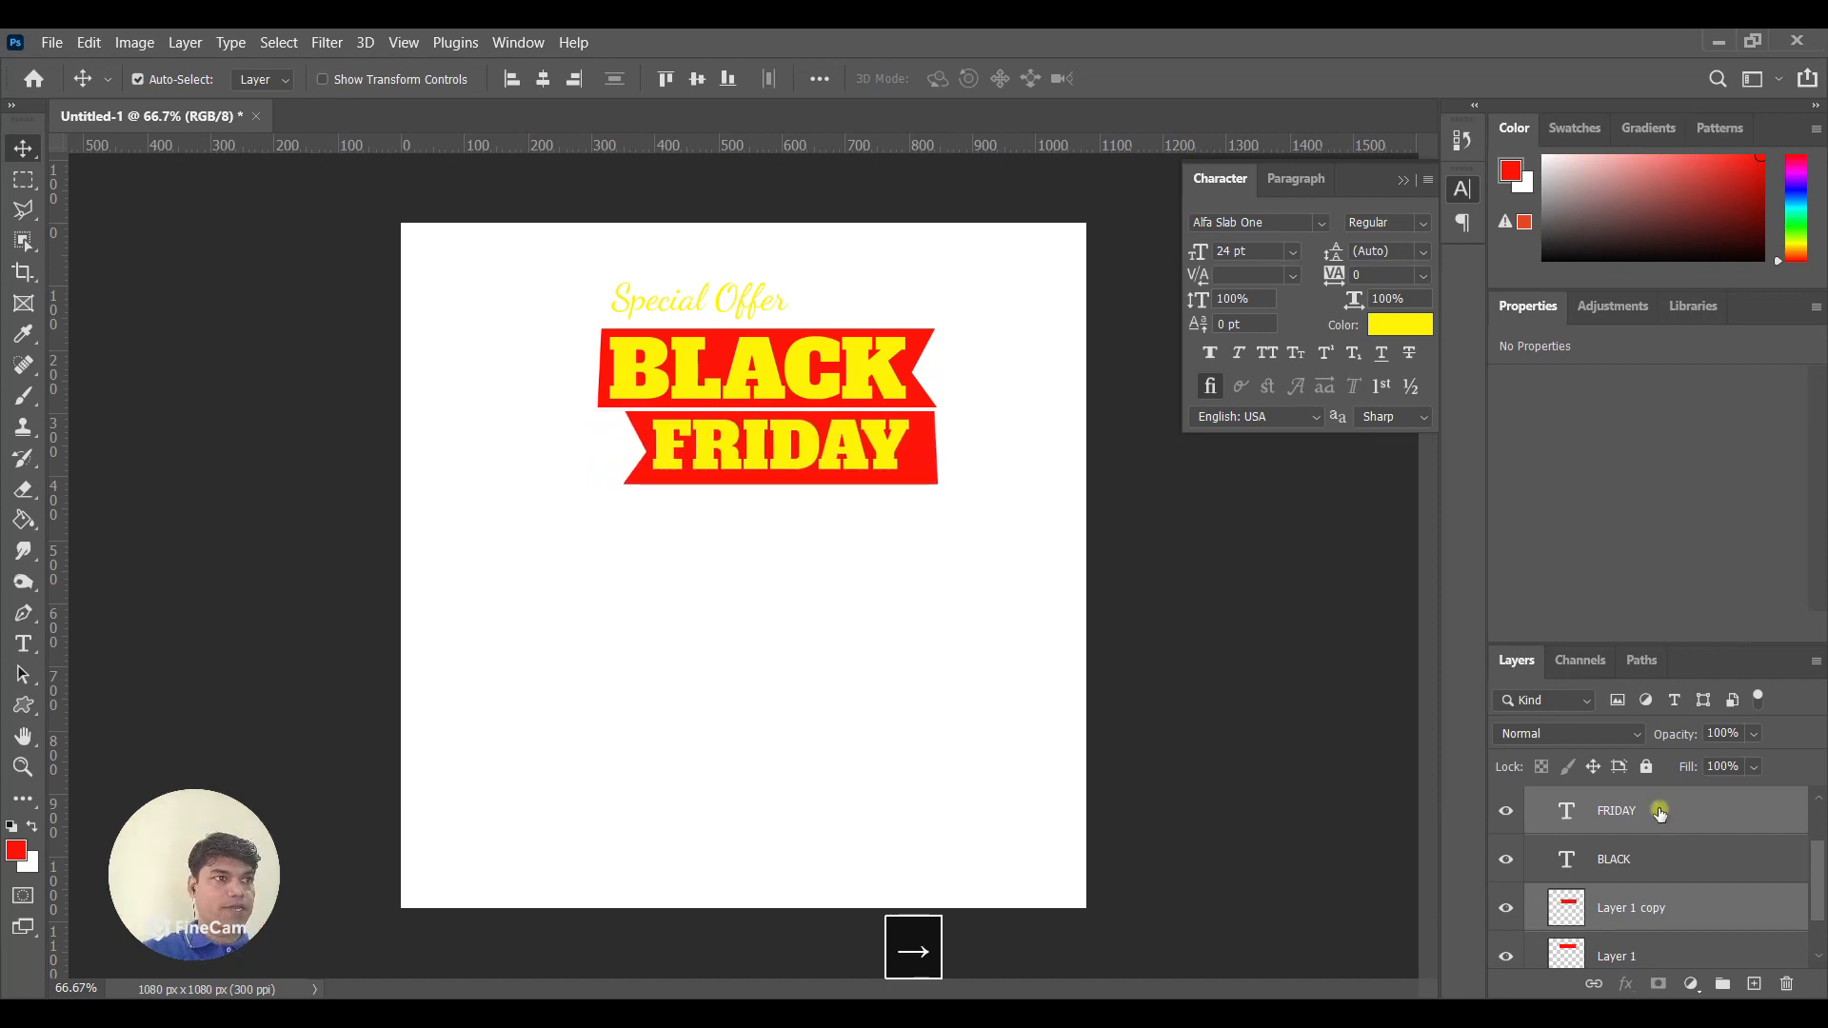
{"action": "key", "text": "Right"}
{"action": "key", "text": "Right"}
{"action": "key", "text": "Right"}
{"action": "key", "text": "Right"}
{"action": "key", "text": "Right"}
{"action": "key", "text": "Right"}
{"action": "key", "text": "Right"}
{"action": "key", "text": "Right"}
{"action": "key", "text": "Right"}
{"action": "key", "text": "Right"}
{"action": "key", "text": "Right"}
{"action": "key", "text": "Right"}
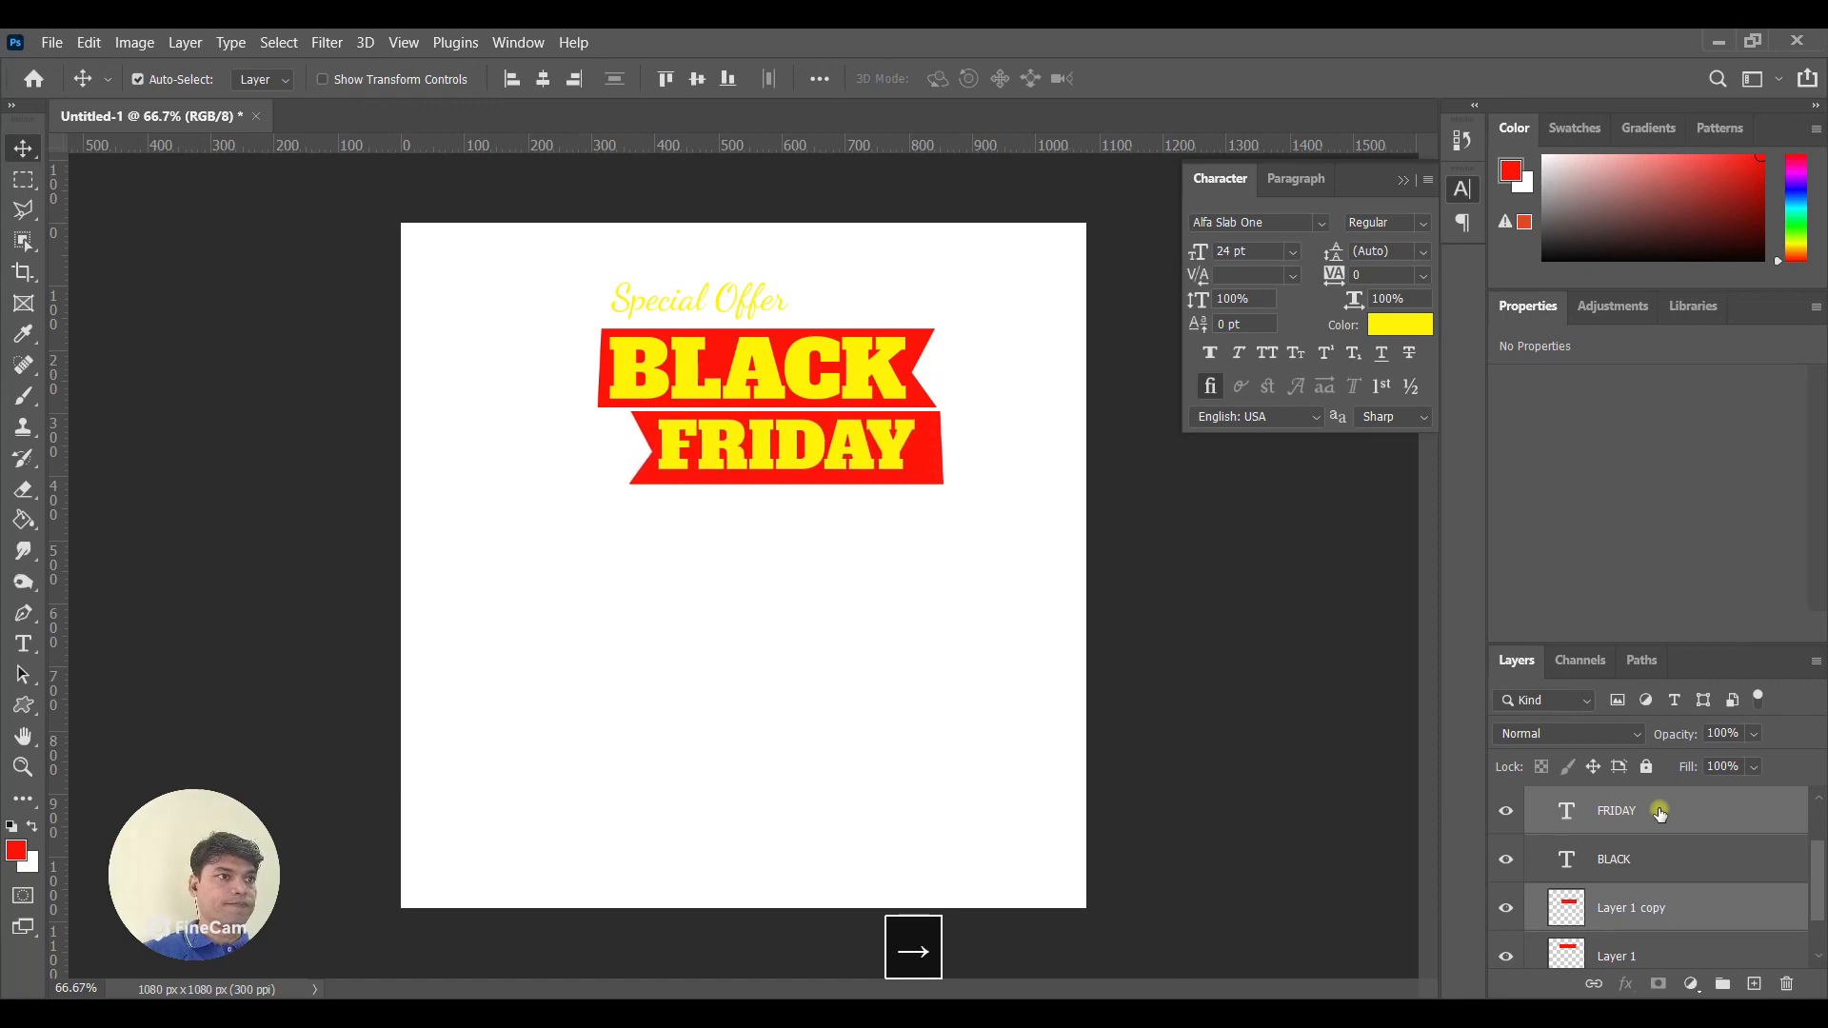
{"action": "key", "text": "Right"}
{"action": "key", "text": "Right"}
{"action": "key", "text": "Right"}
{"action": "key", "text": "Right"}
{"action": "key", "text": "Right"}
{"action": "key", "text": "Right"}
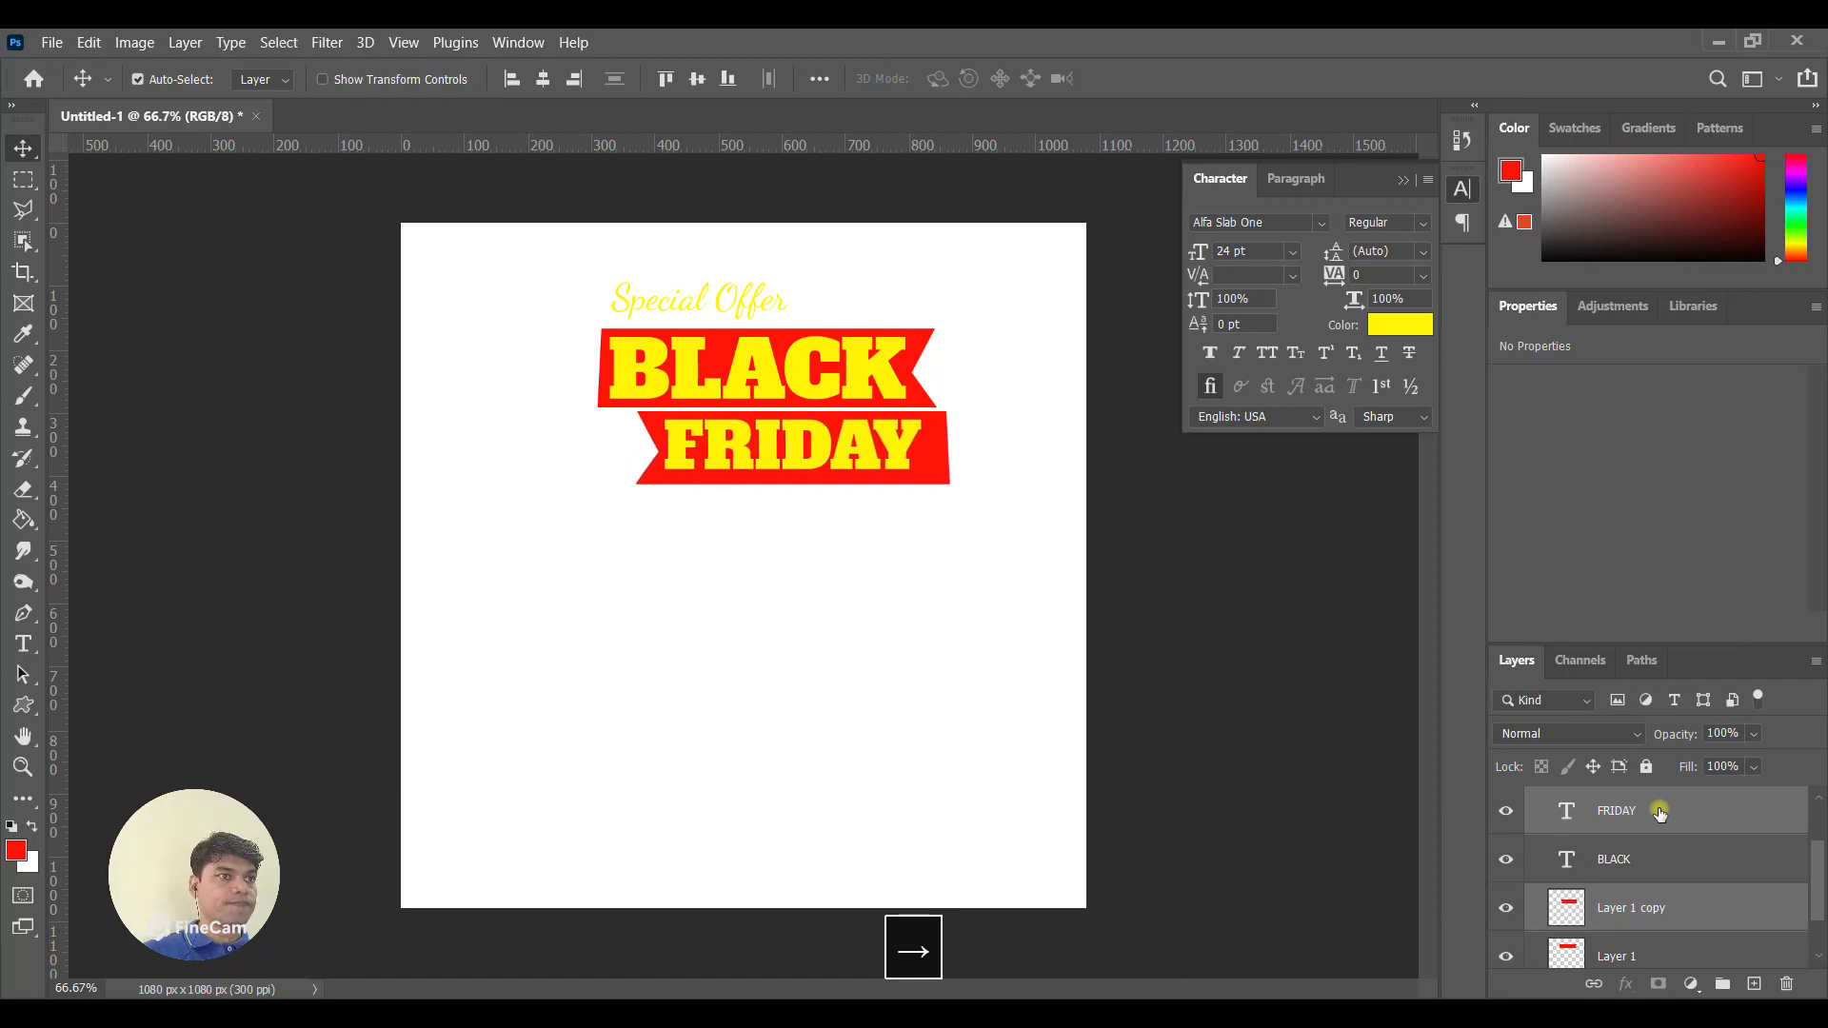
{"action": "key", "text": "Up"}
{"action": "key", "text": "Up"}
{"action": "key", "text": "Up"}
{"action": "key", "text": "Down"}
{"action": "key", "text": "Down"}
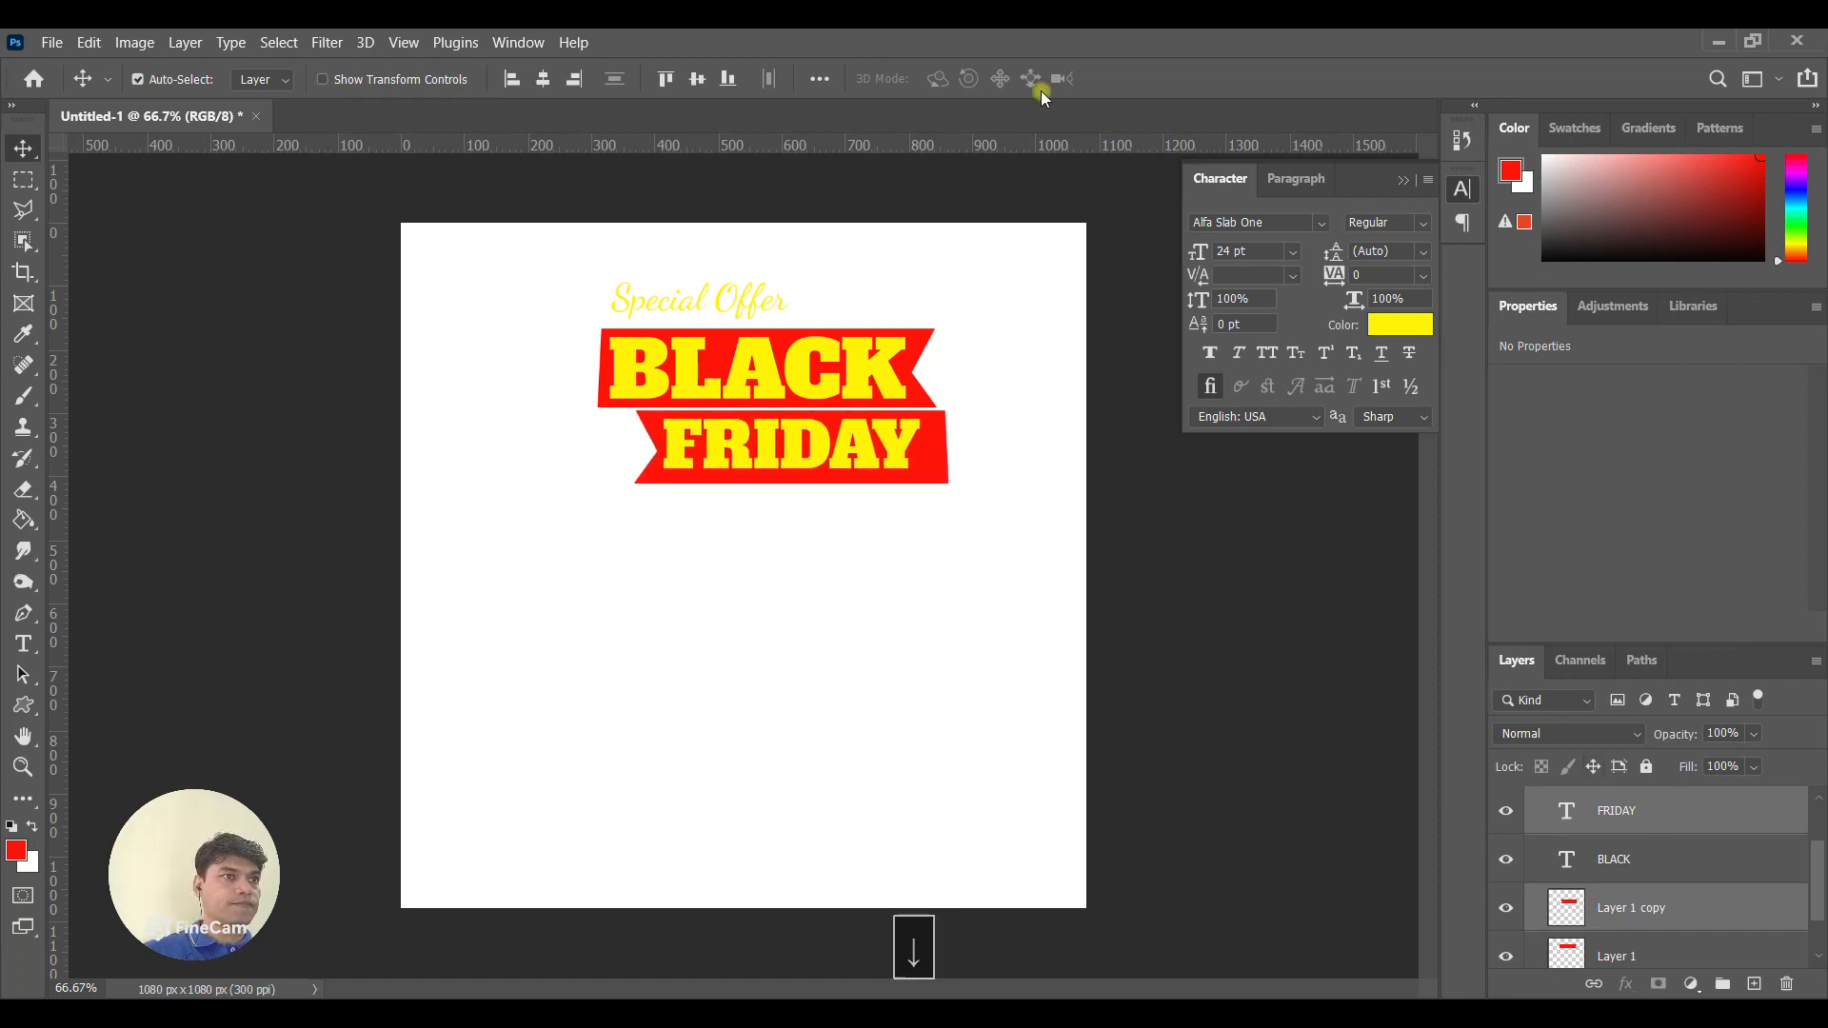
Select Group 1 and collapse it in the layer list.
{"action": "left_click", "coordinate": [1719, 864], "text": "shift"}
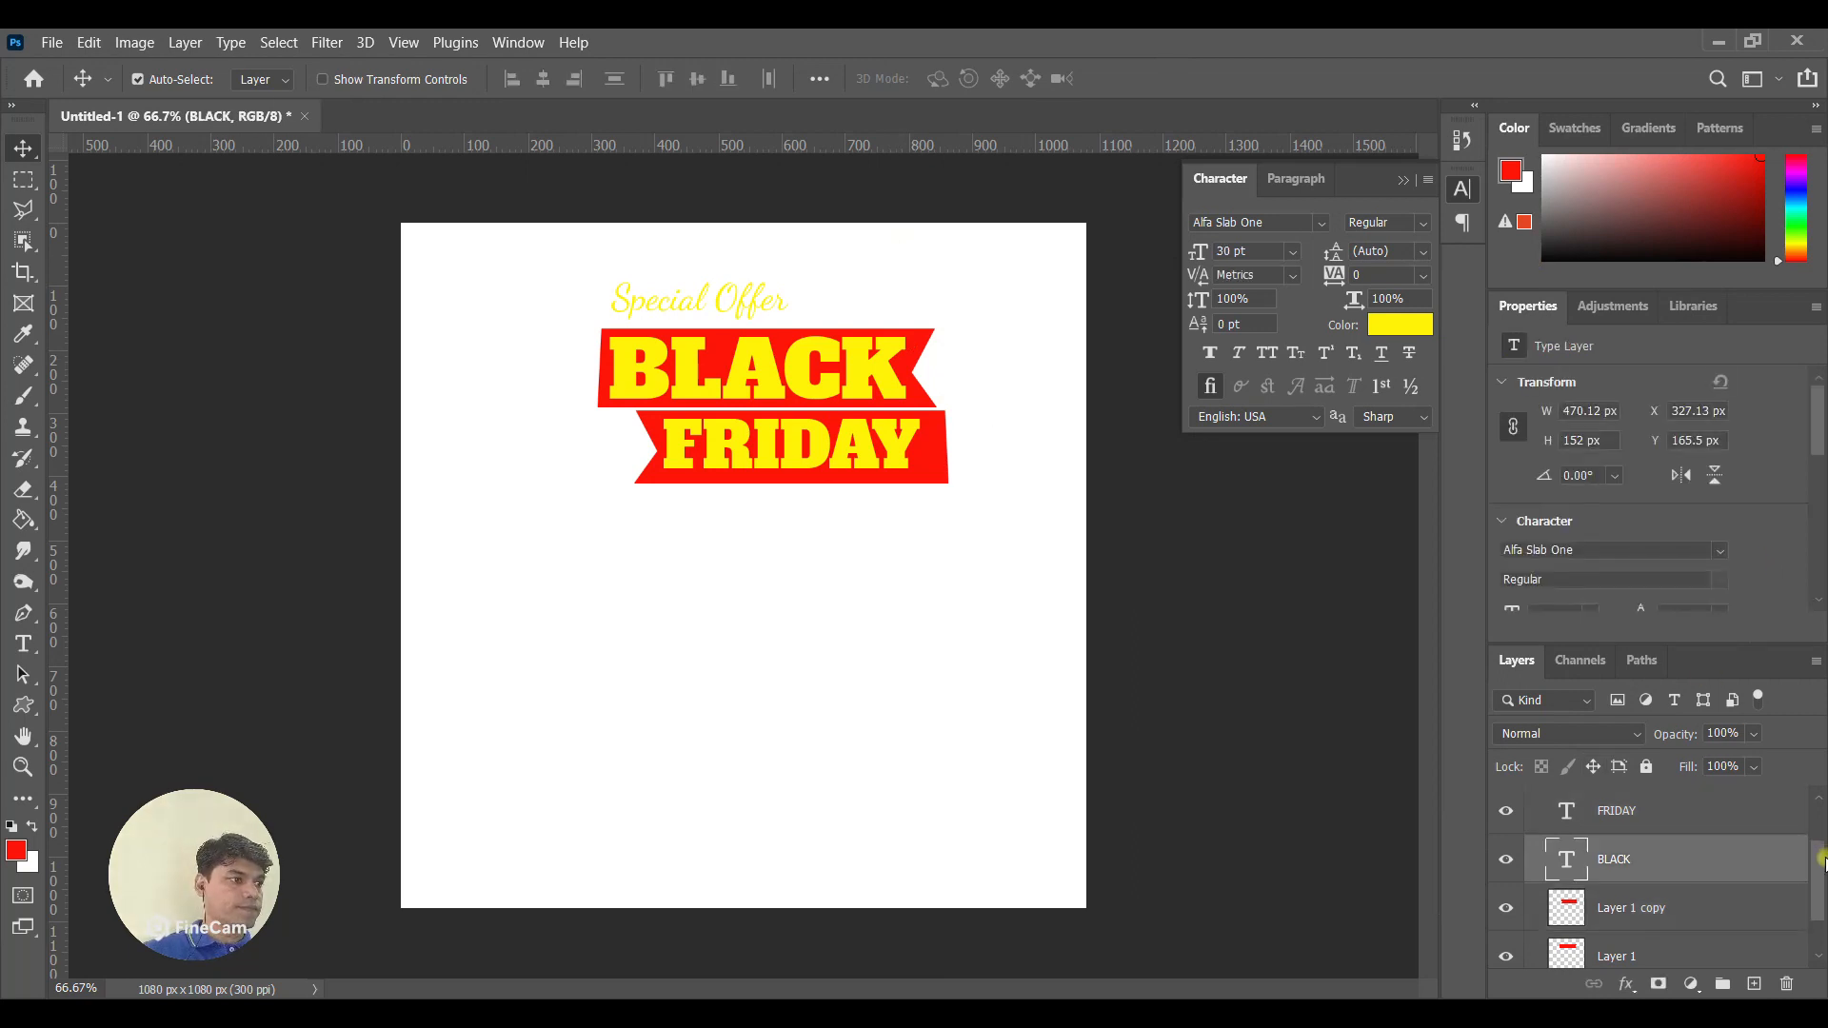
{"action": "key", "text": "ctrl+g"}
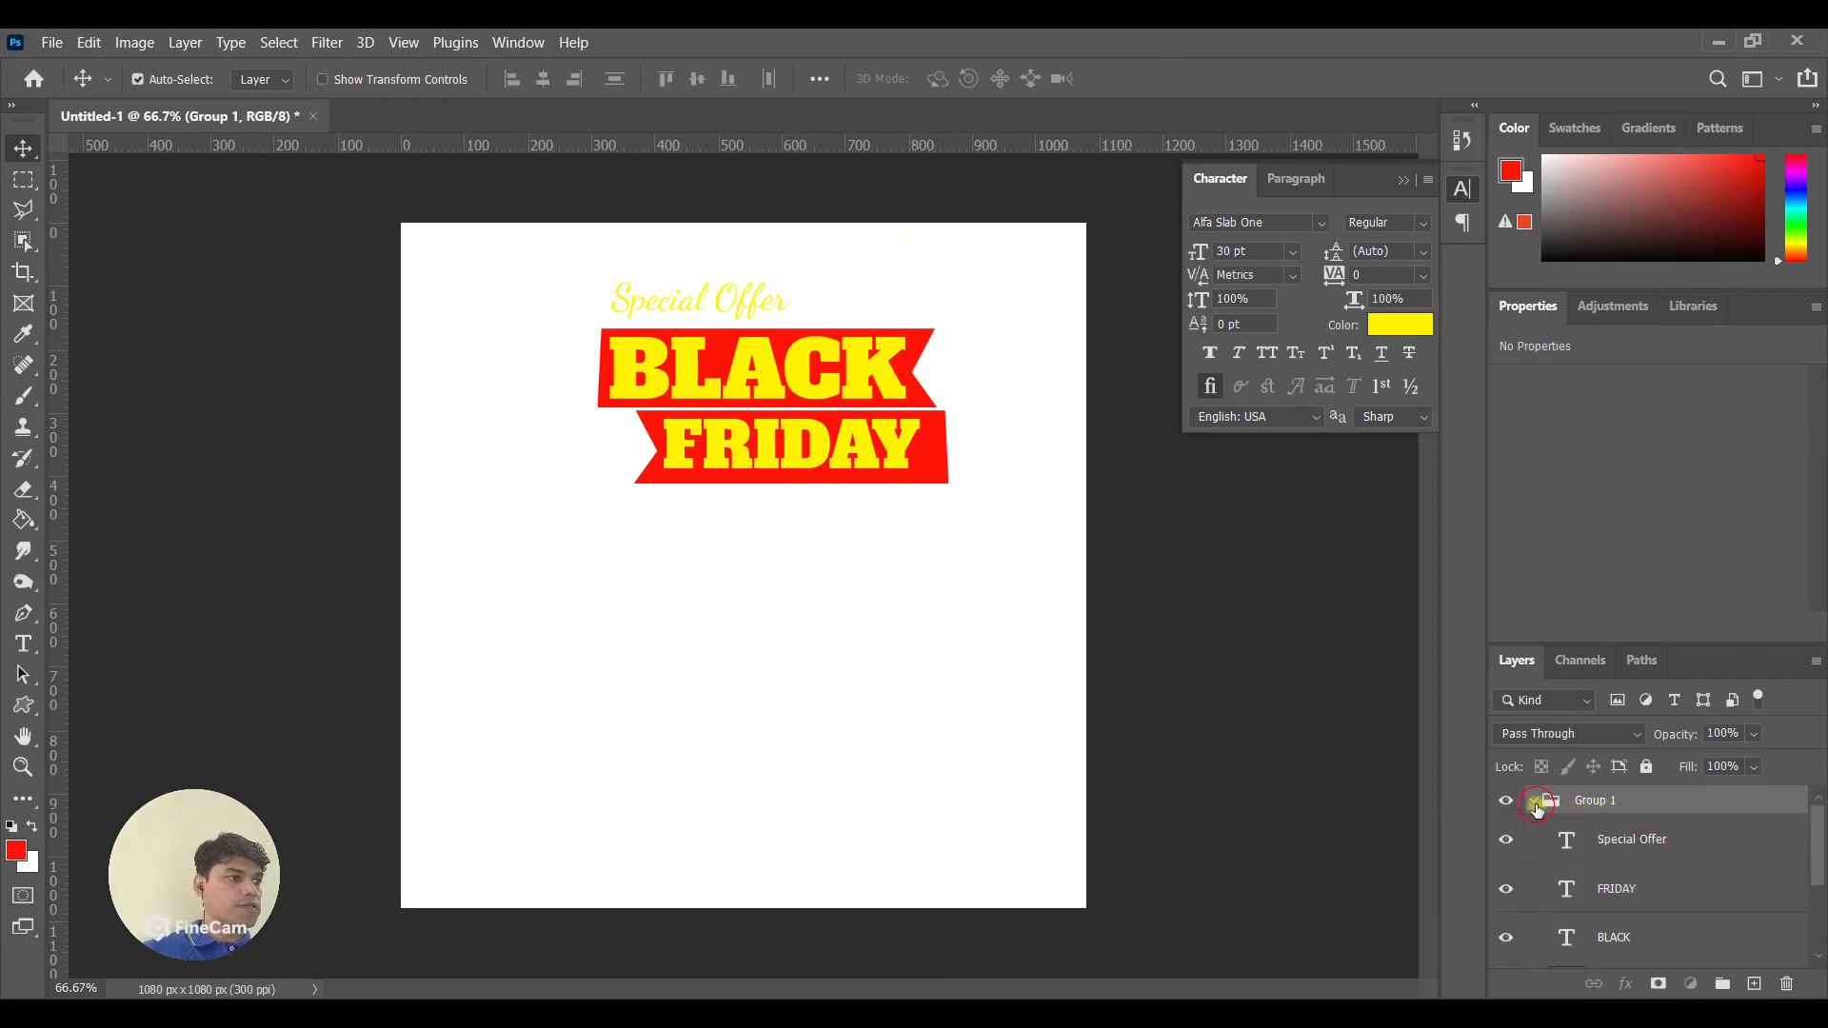
{"action": "left_click", "coordinate": [1533, 800]}
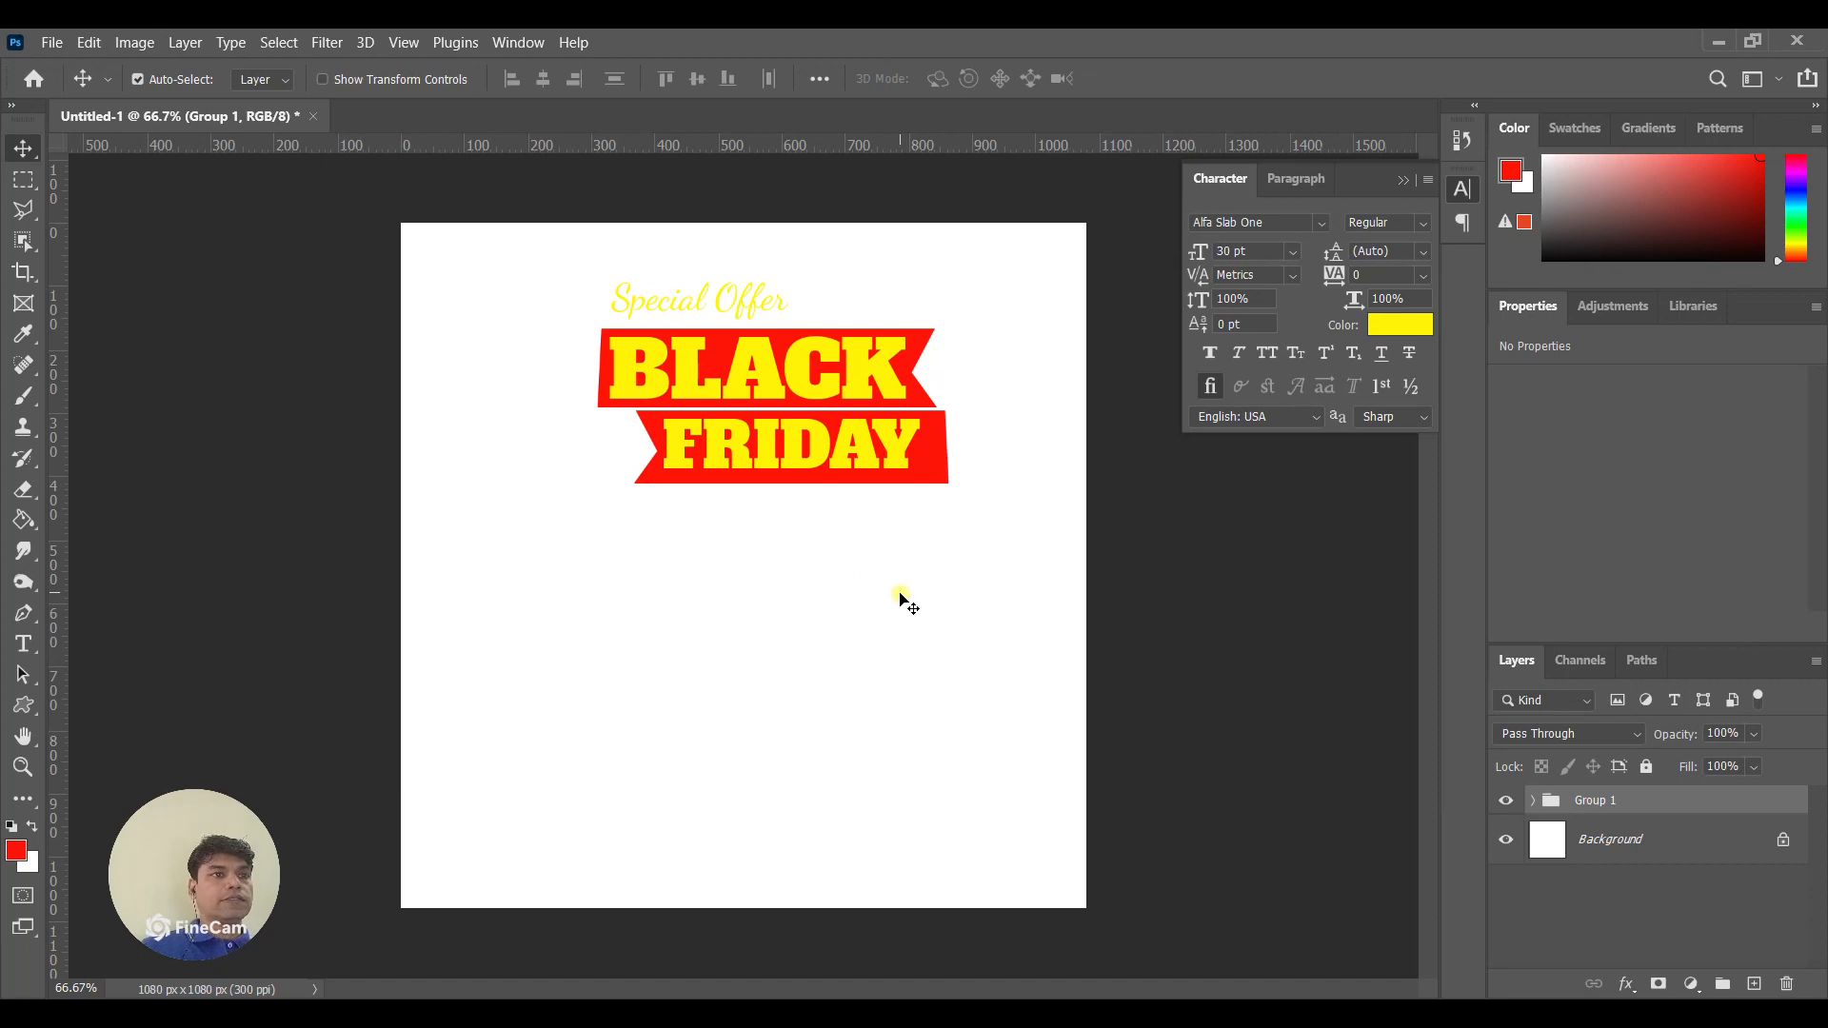
Add a yellow 30 pt Alfa Slab One text "50" and move it near the canvas's left edge, below the ribbons.
{"action": "left_click", "coordinate": [23, 643]}
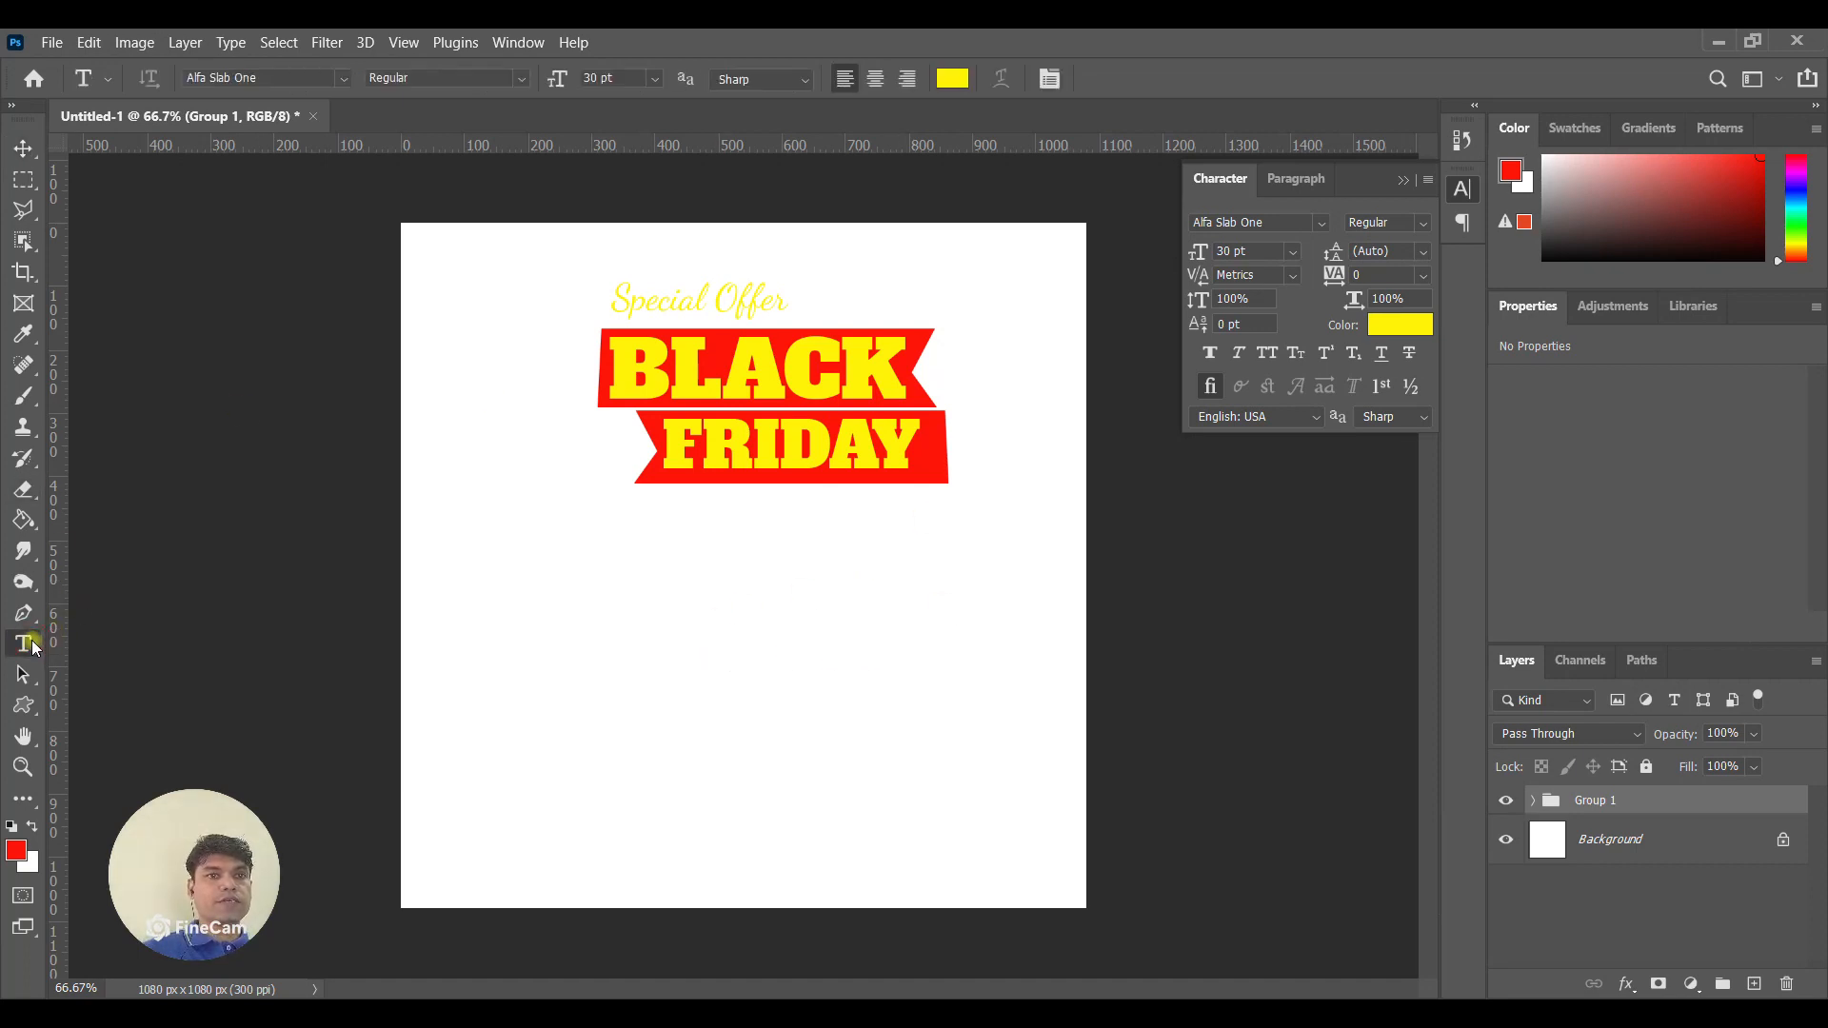
{"action": "left_click", "coordinate": [487, 626]}
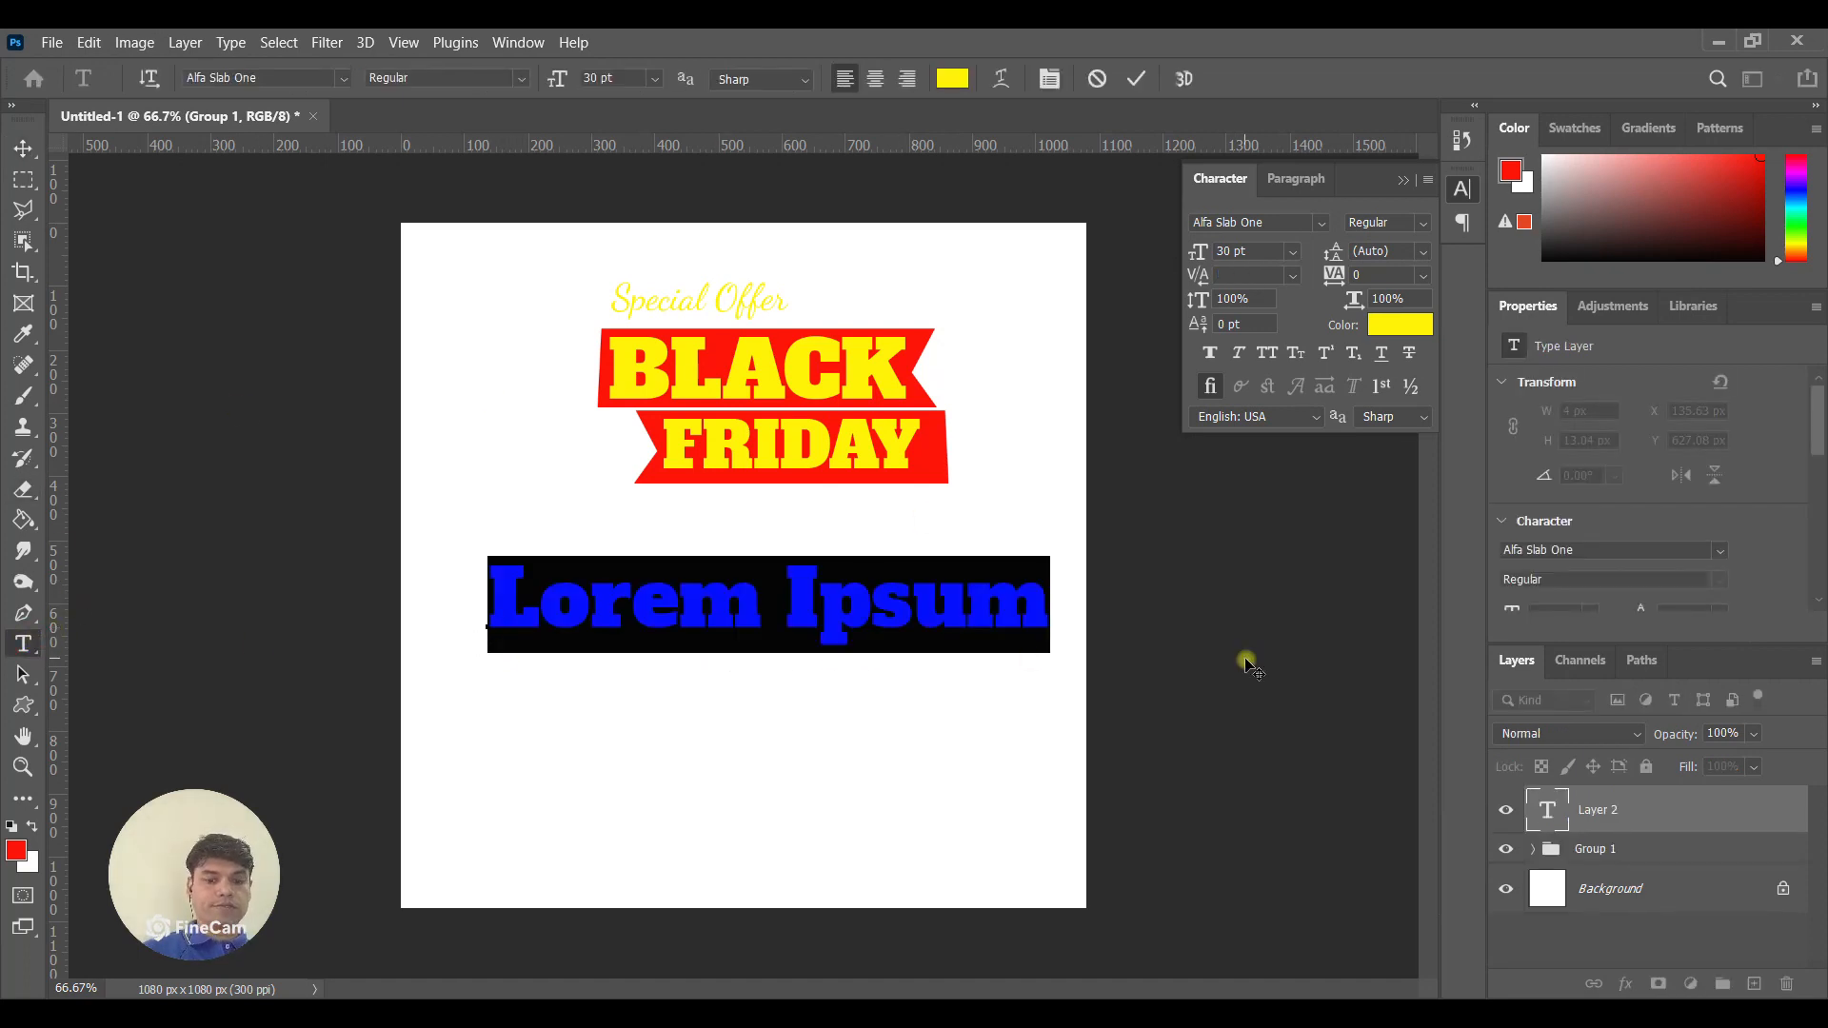
{"action": "type", "text": "50"}
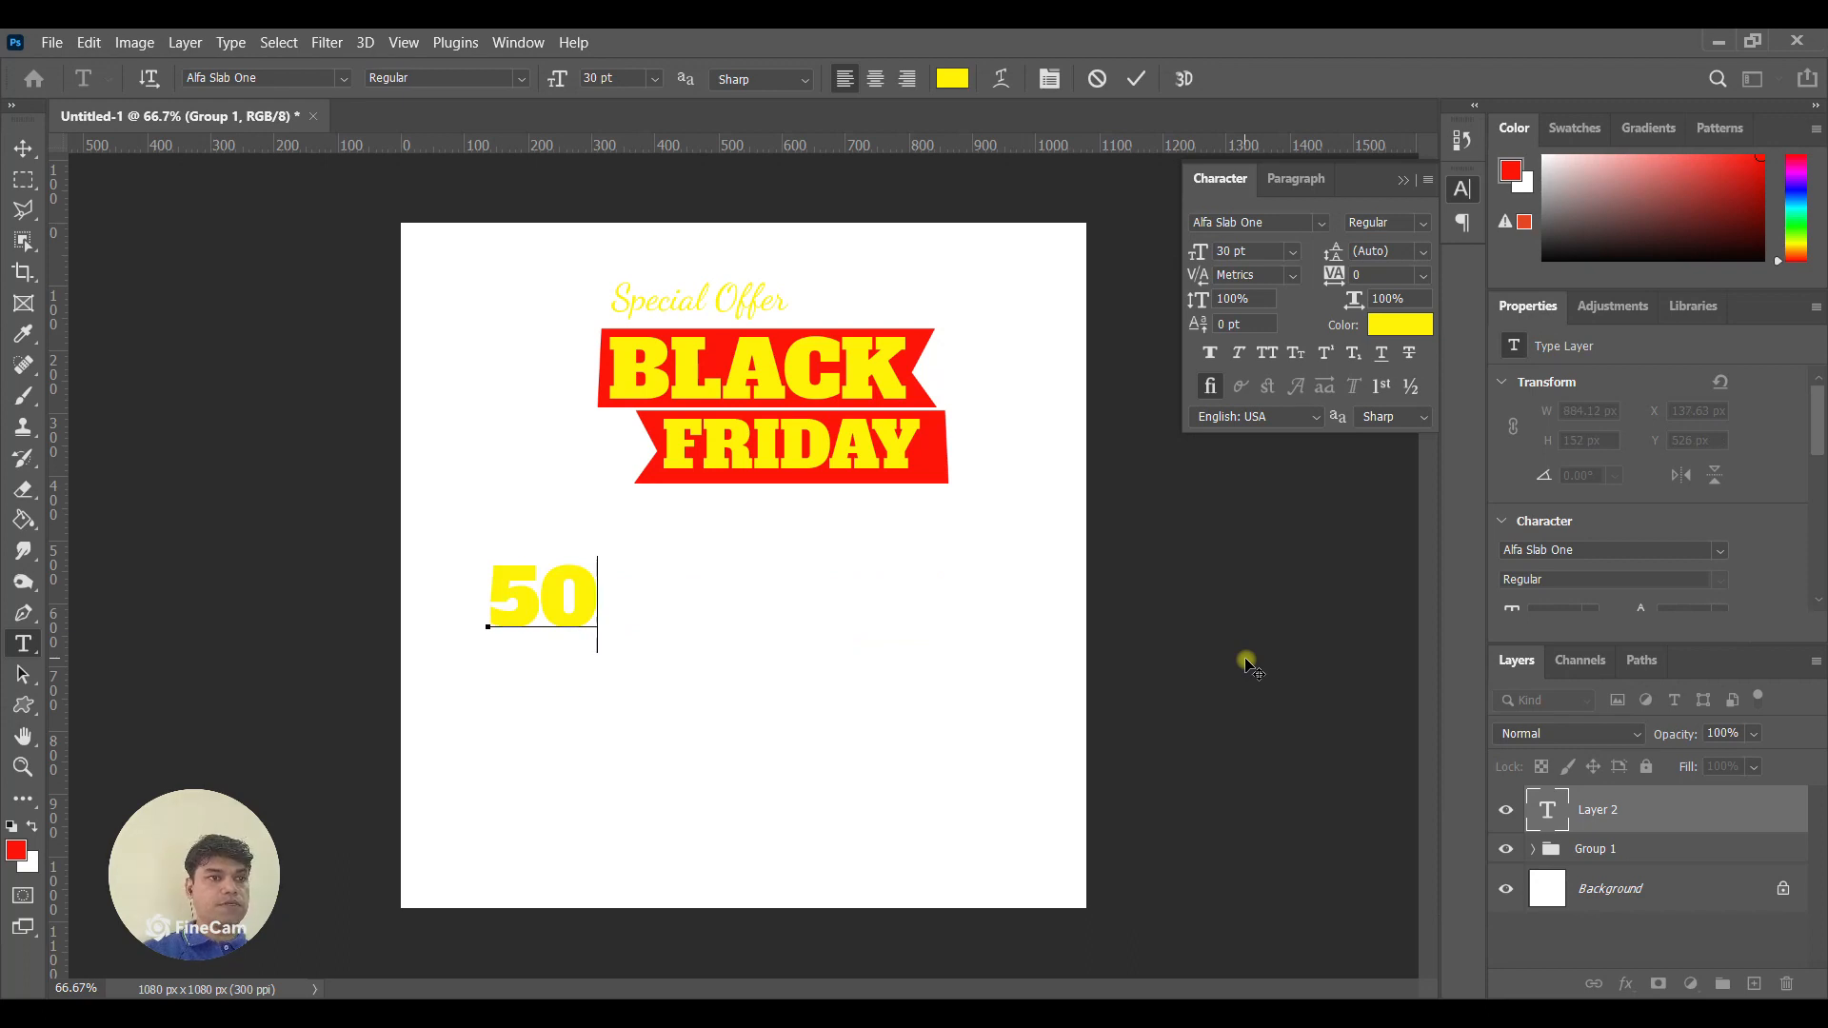
{"action": "left_click", "coordinate": [23, 147]}
{"action": "left_click_drag", "start_coordinate": [550, 590], "coordinate": [502, 654]}
Add a separate yellow 30 pt text layer "%" to the upper right of the 50.
{"action": "left_click", "coordinate": [23, 644]}
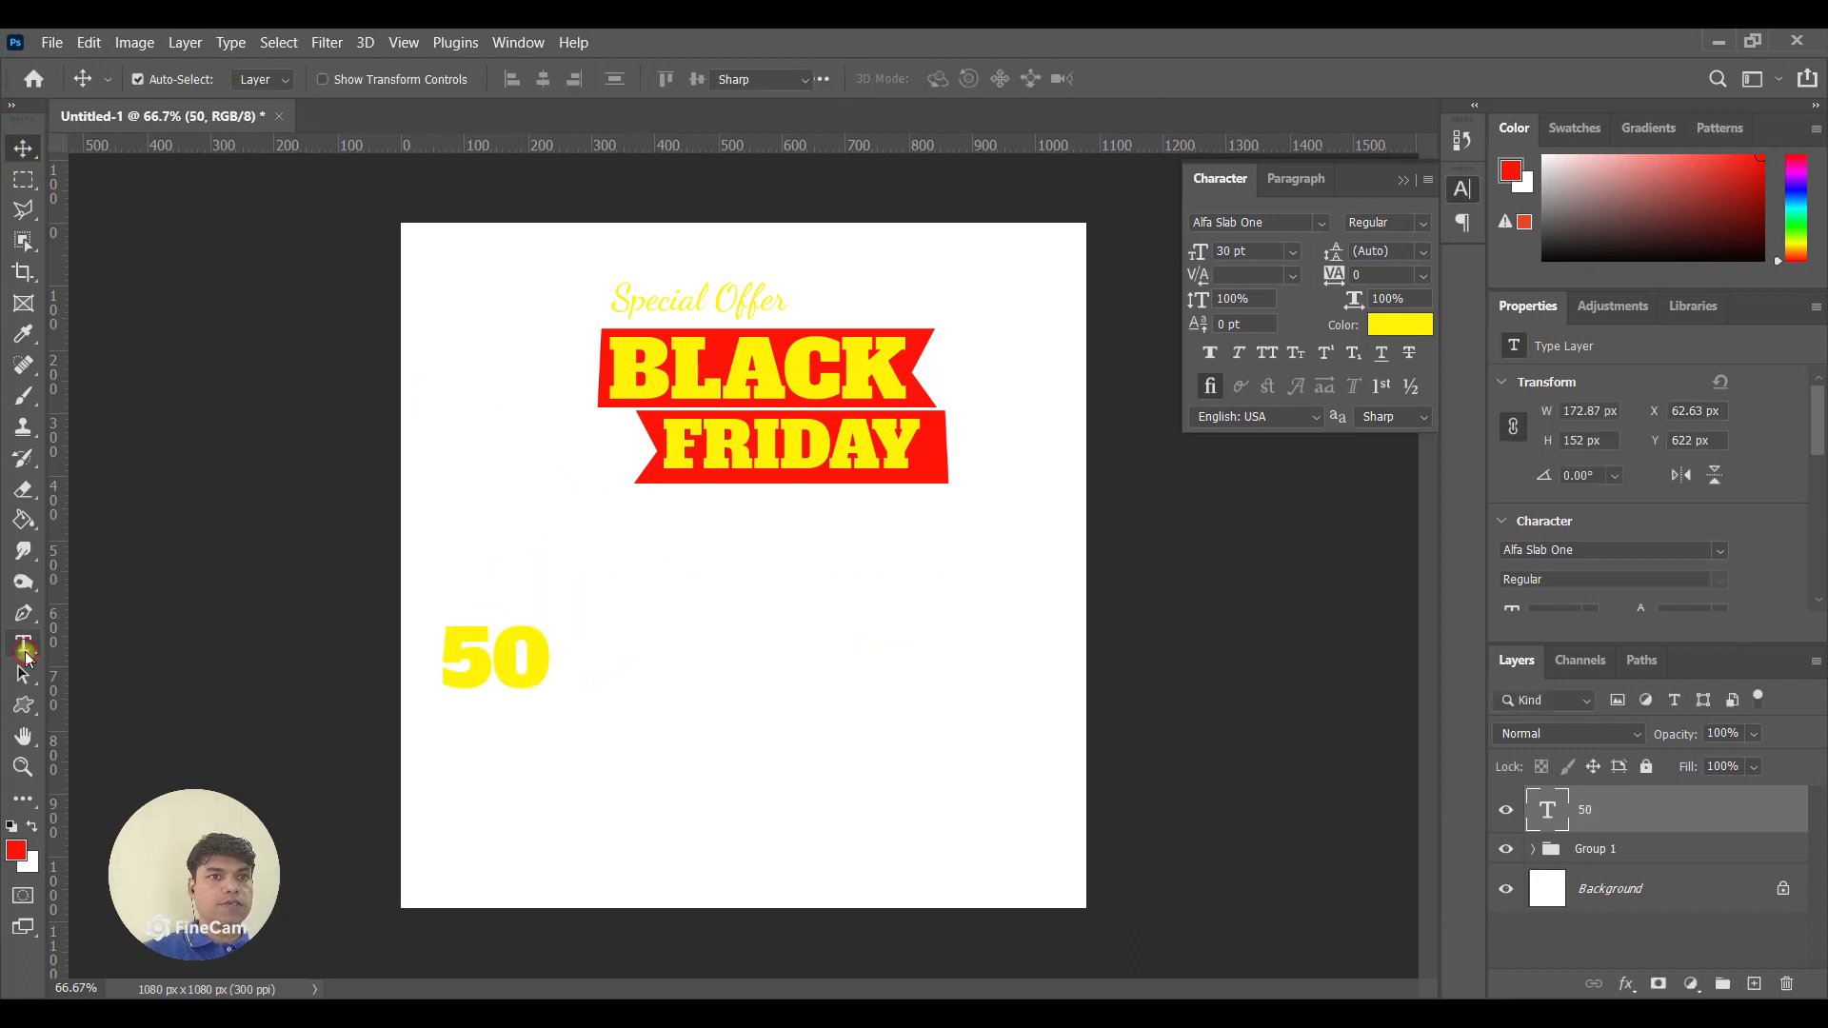
{"action": "left_click", "coordinate": [667, 631]}
{"action": "type", "text": "%"}
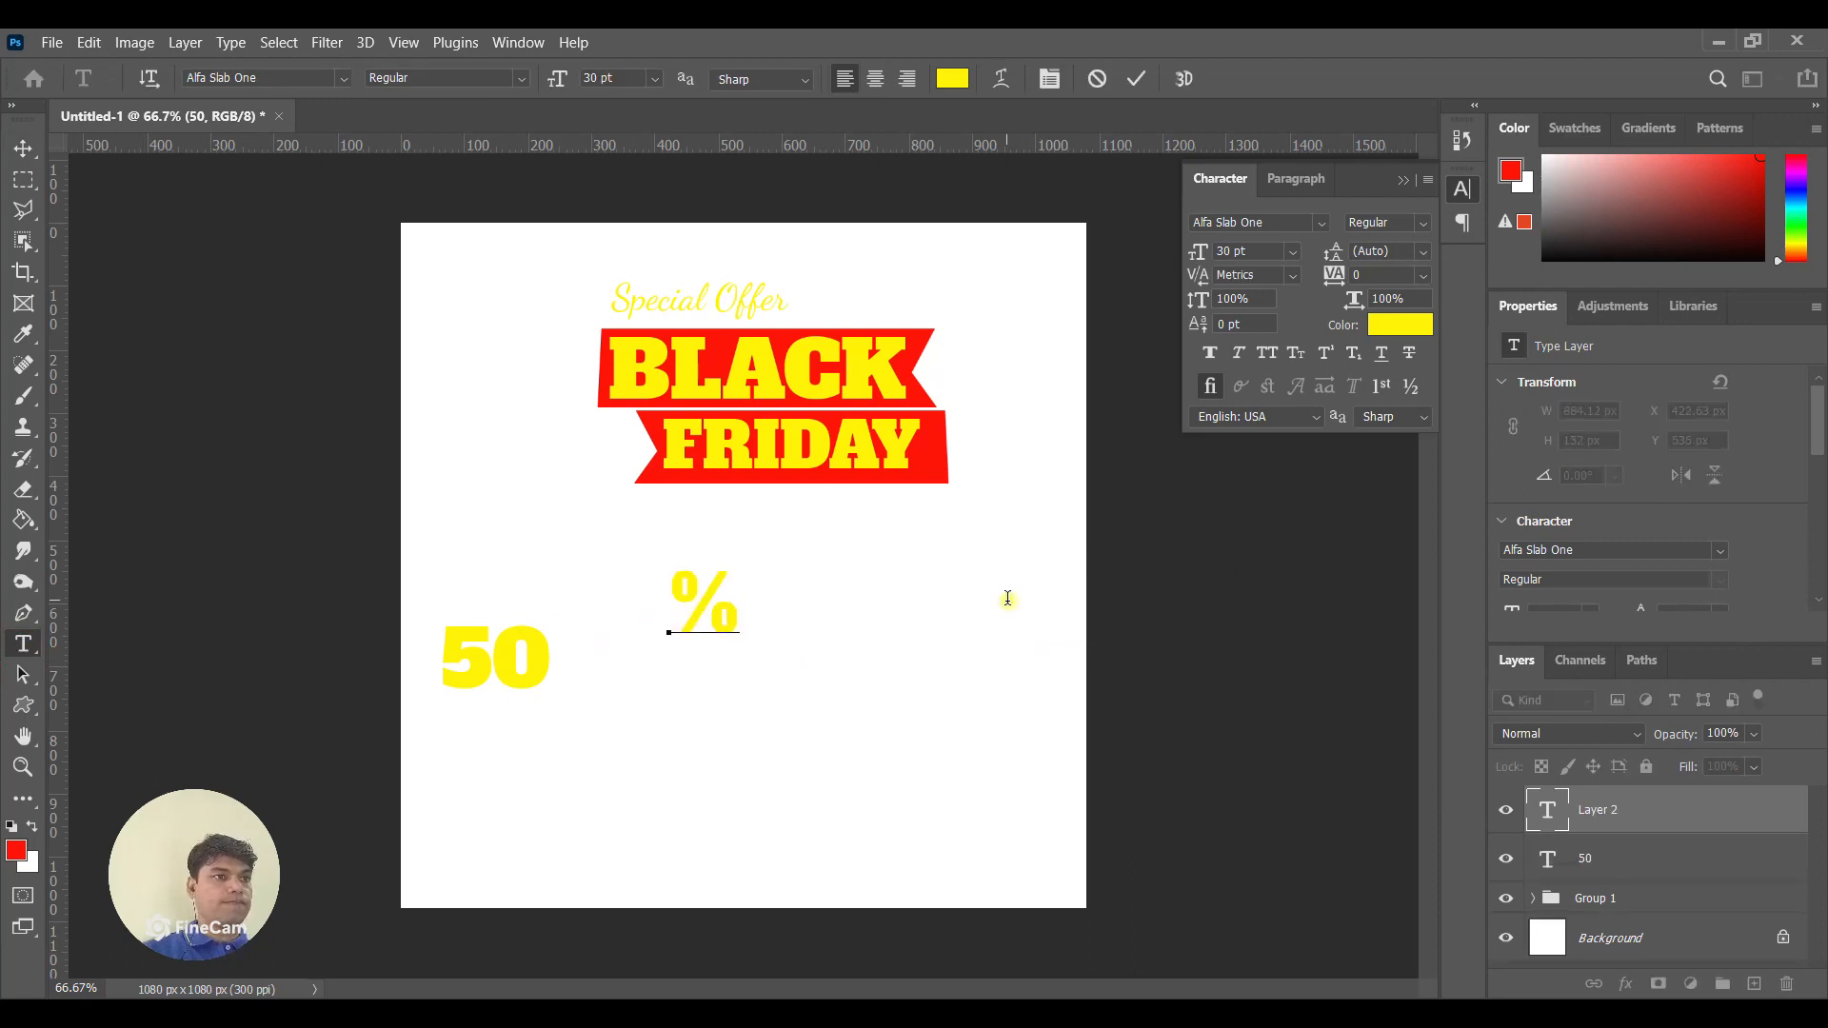
{"action": "left_click", "coordinate": [23, 150]}
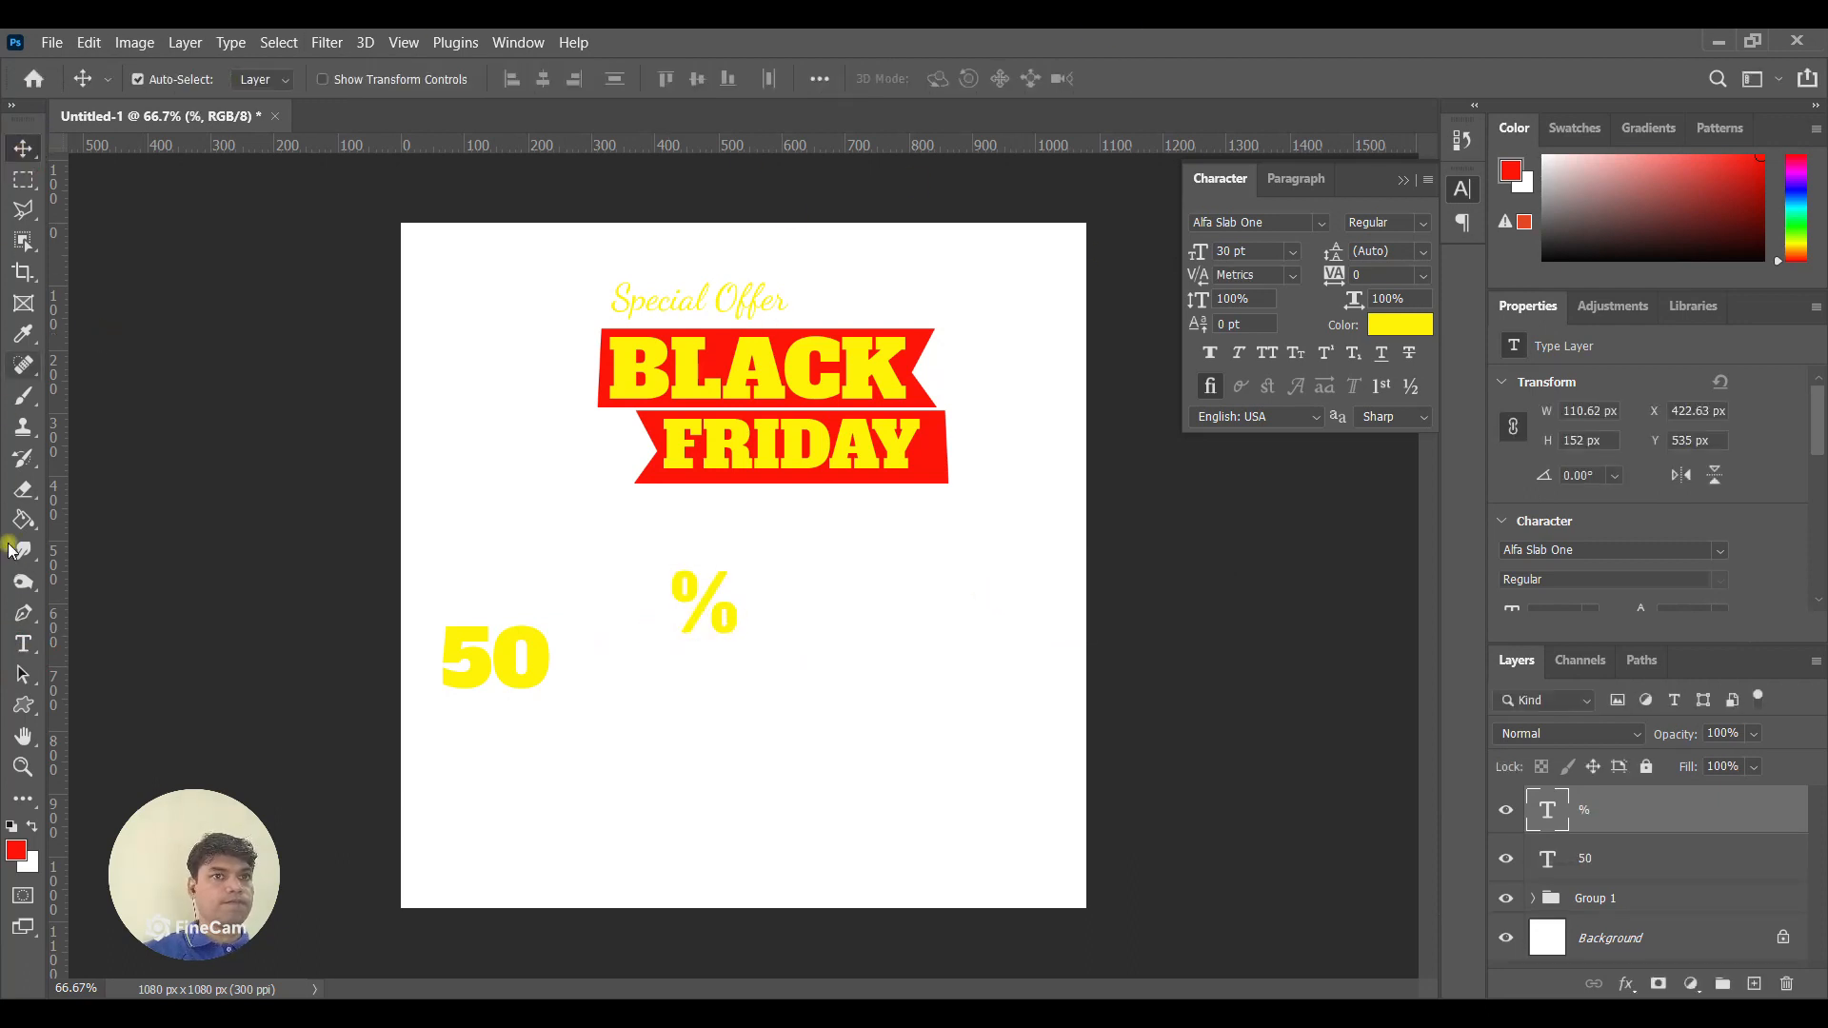
Add a separate yellow 30 pt text layer "OFF" and position it directly below the % sign.
{"action": "left_click", "coordinate": [23, 644]}
{"action": "left_click", "coordinate": [680, 667]}
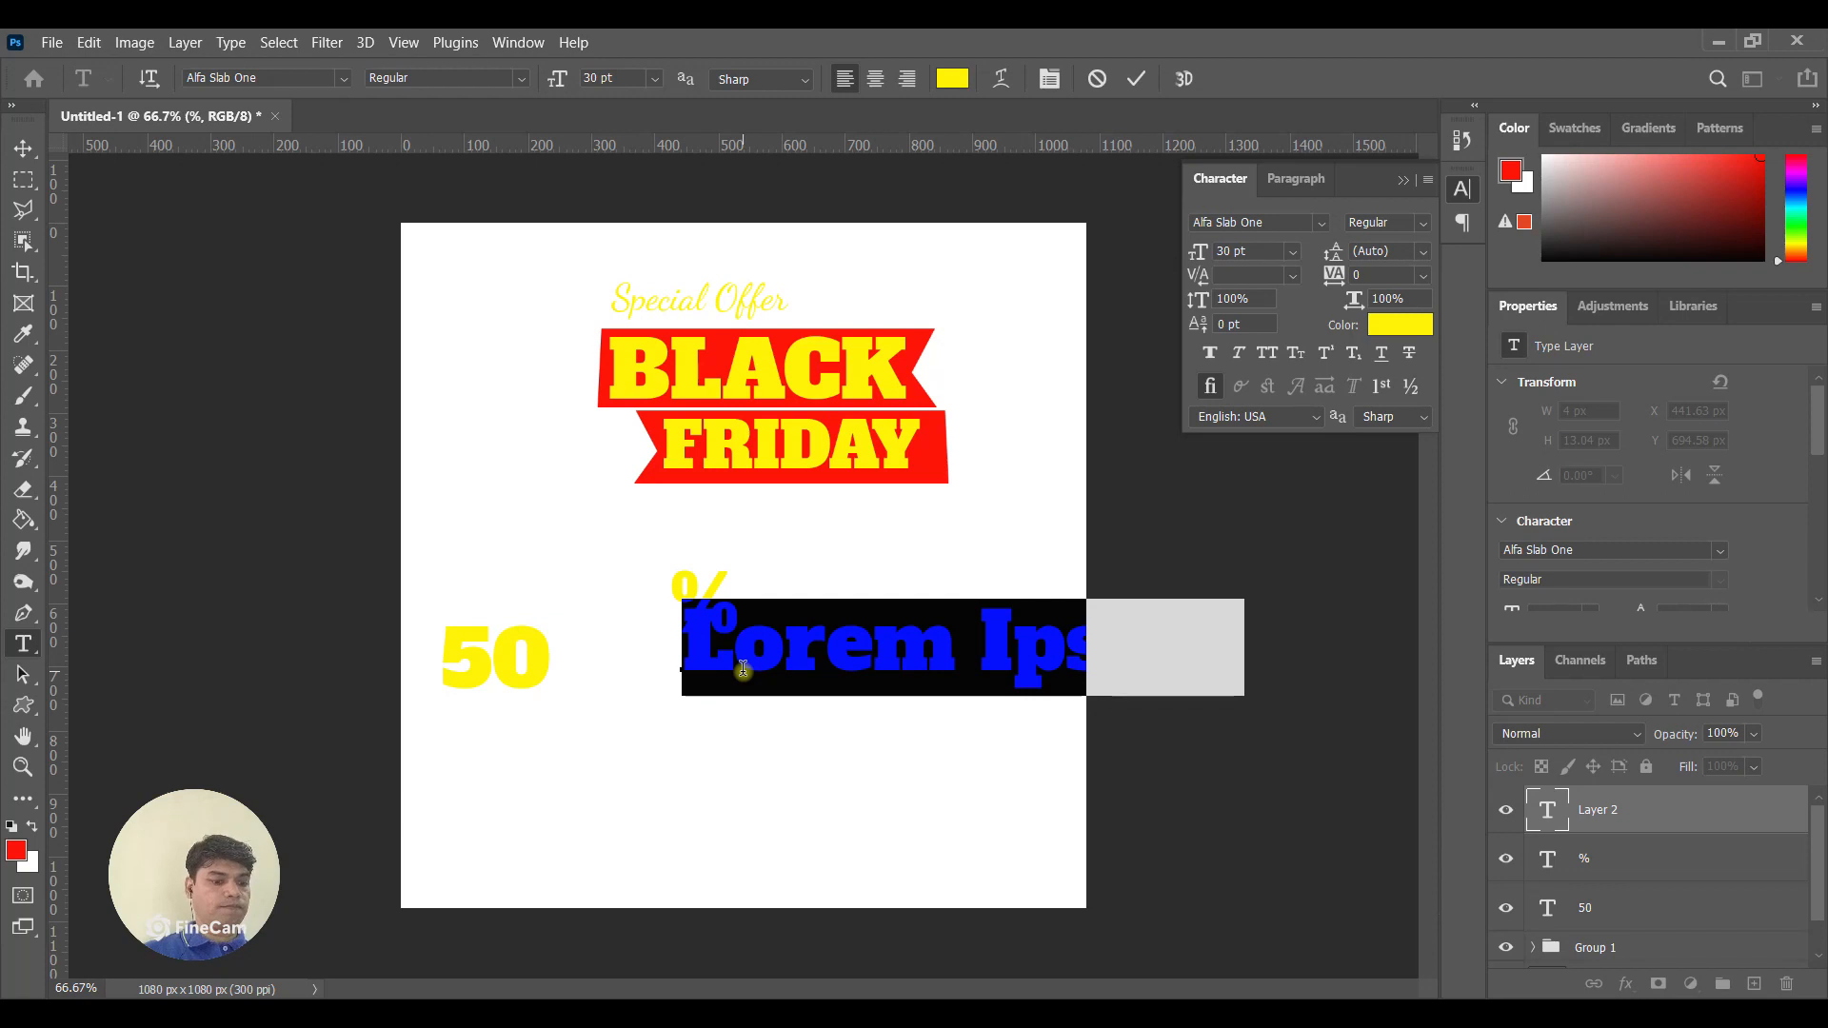
{"action": "type", "text": "OFF"}
{"action": "left_click", "coordinate": [22, 148]}
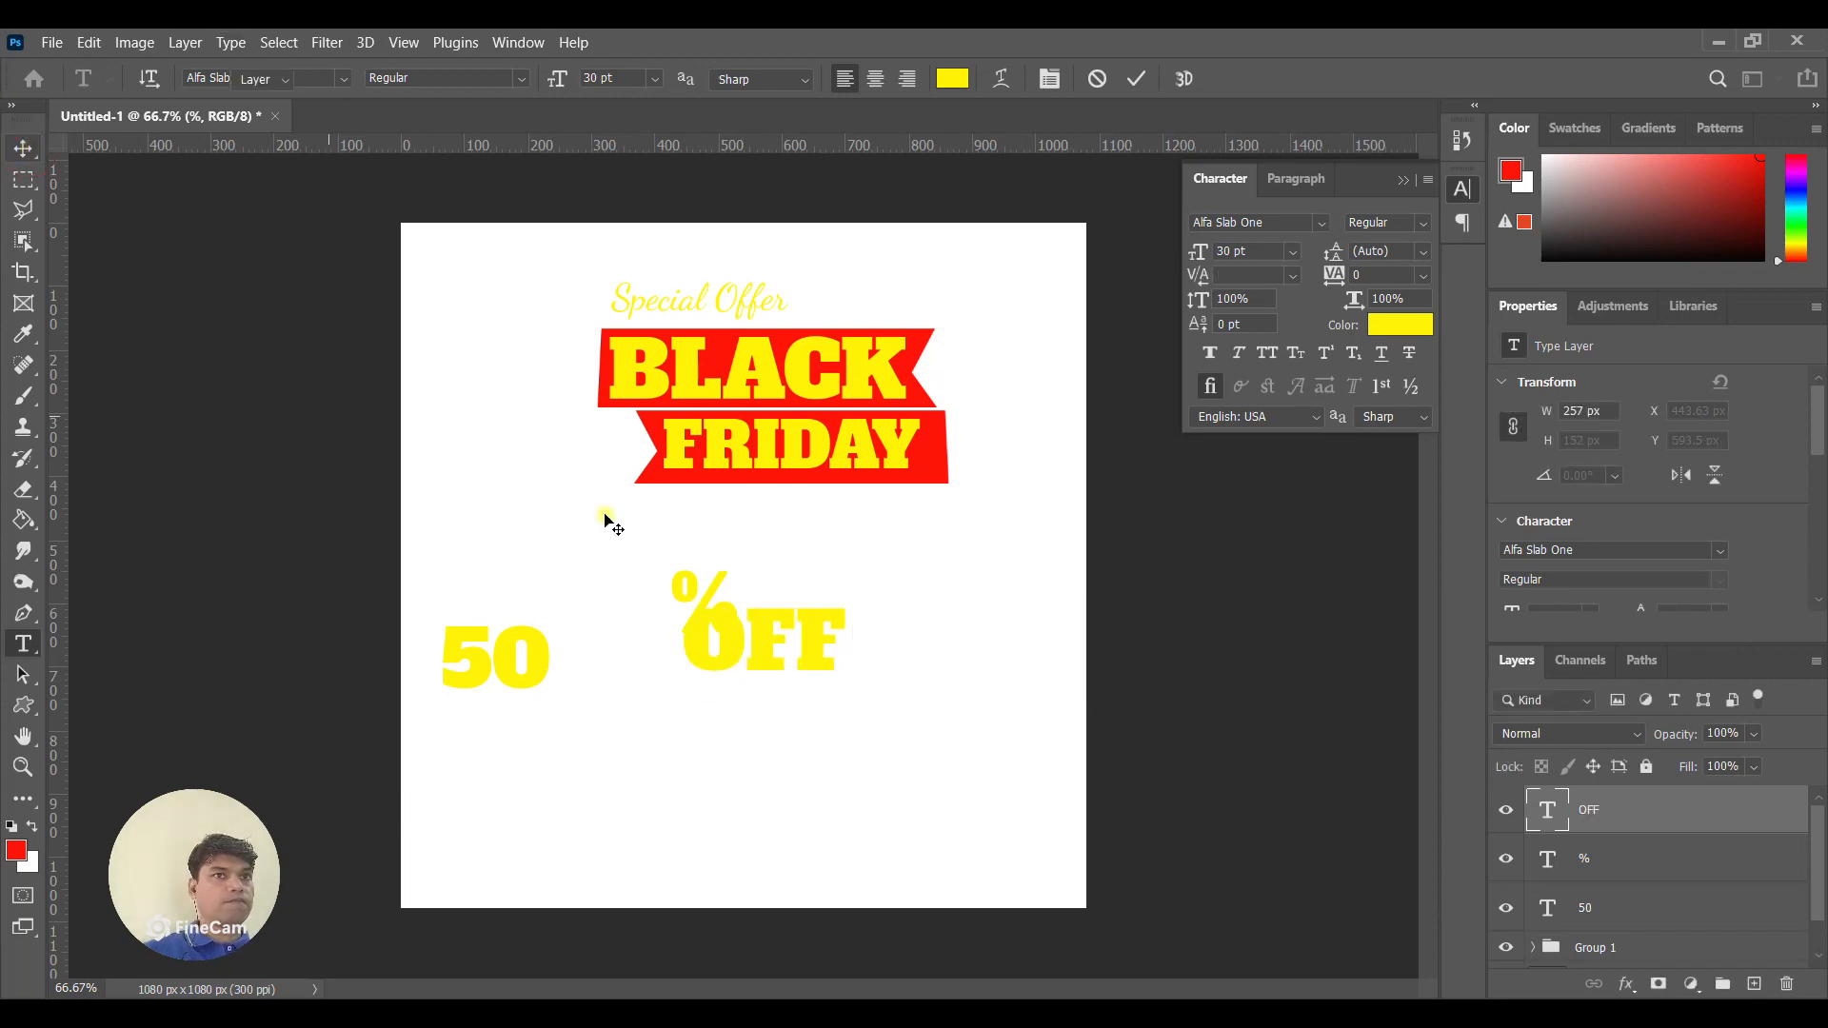
{"action": "left_click_drag", "start_coordinate": [742, 634], "coordinate": [721, 671]}
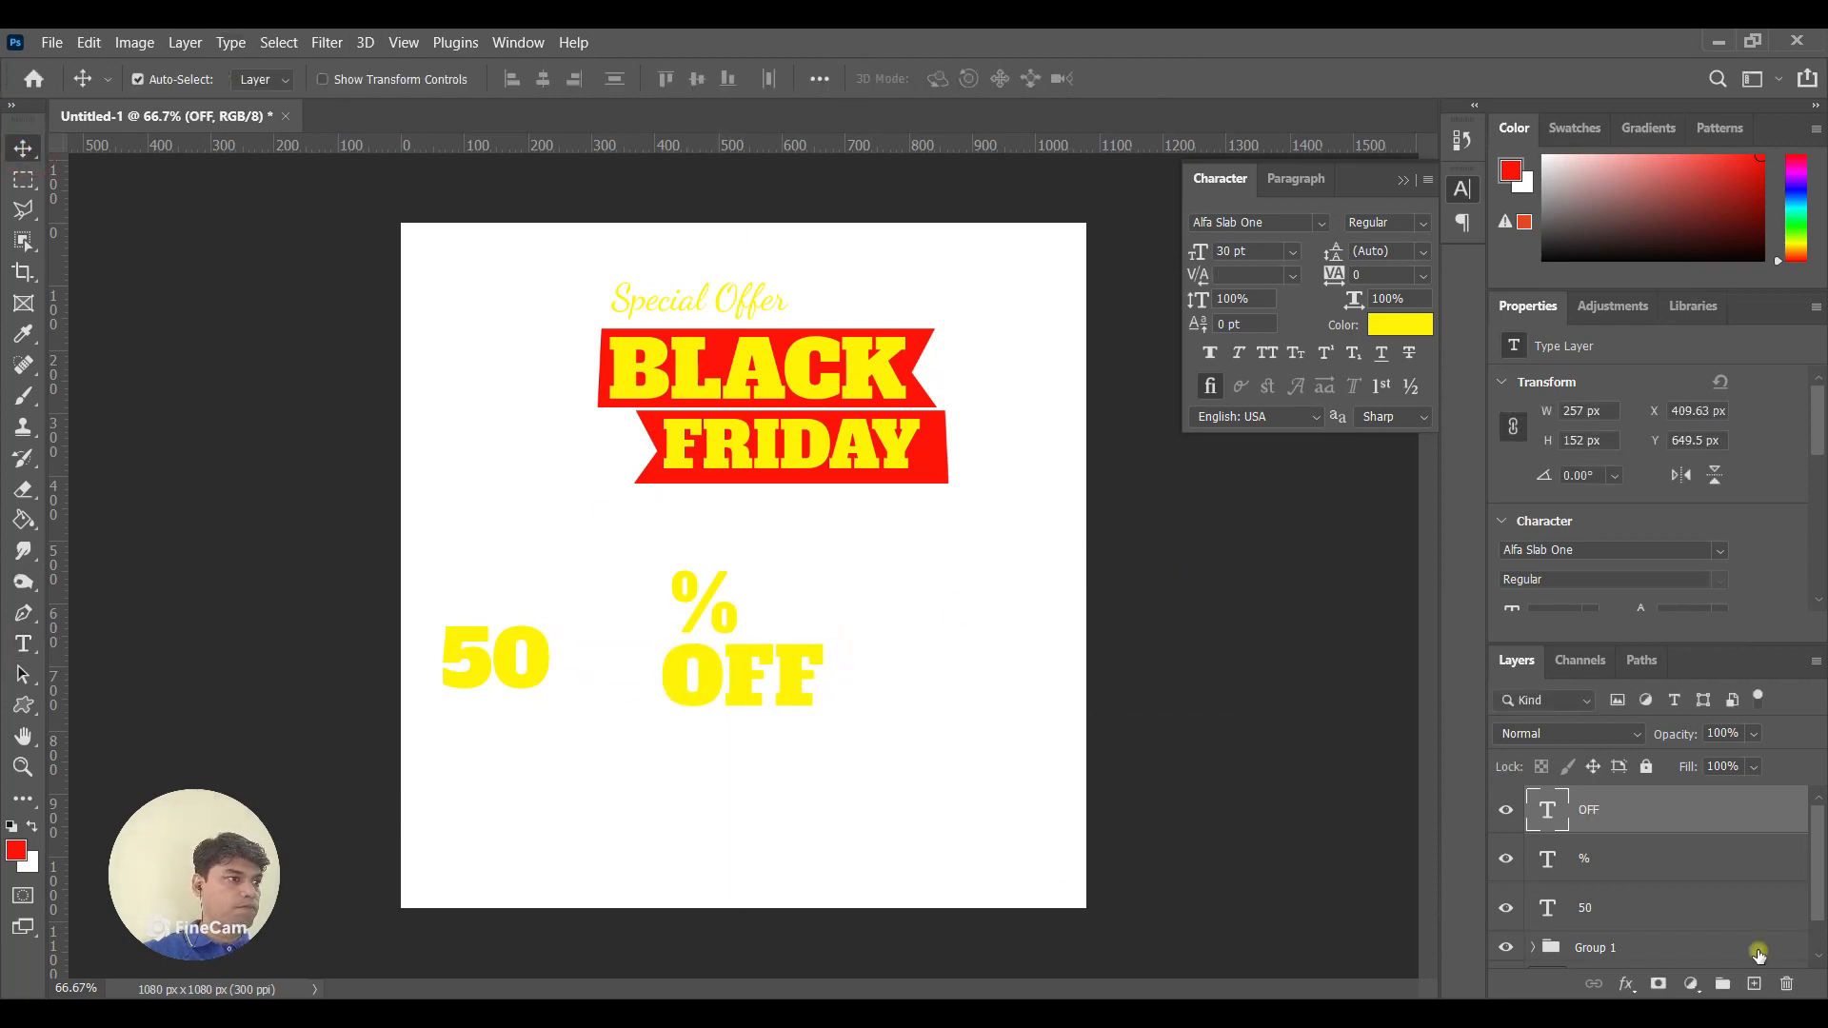
Scale the % and OFF layers together proportionally to about 41% and place them just right of the 50.
{"action": "left_click", "coordinate": [1666, 845], "text": "shift"}
{"action": "key", "text": "ctrl+t"}
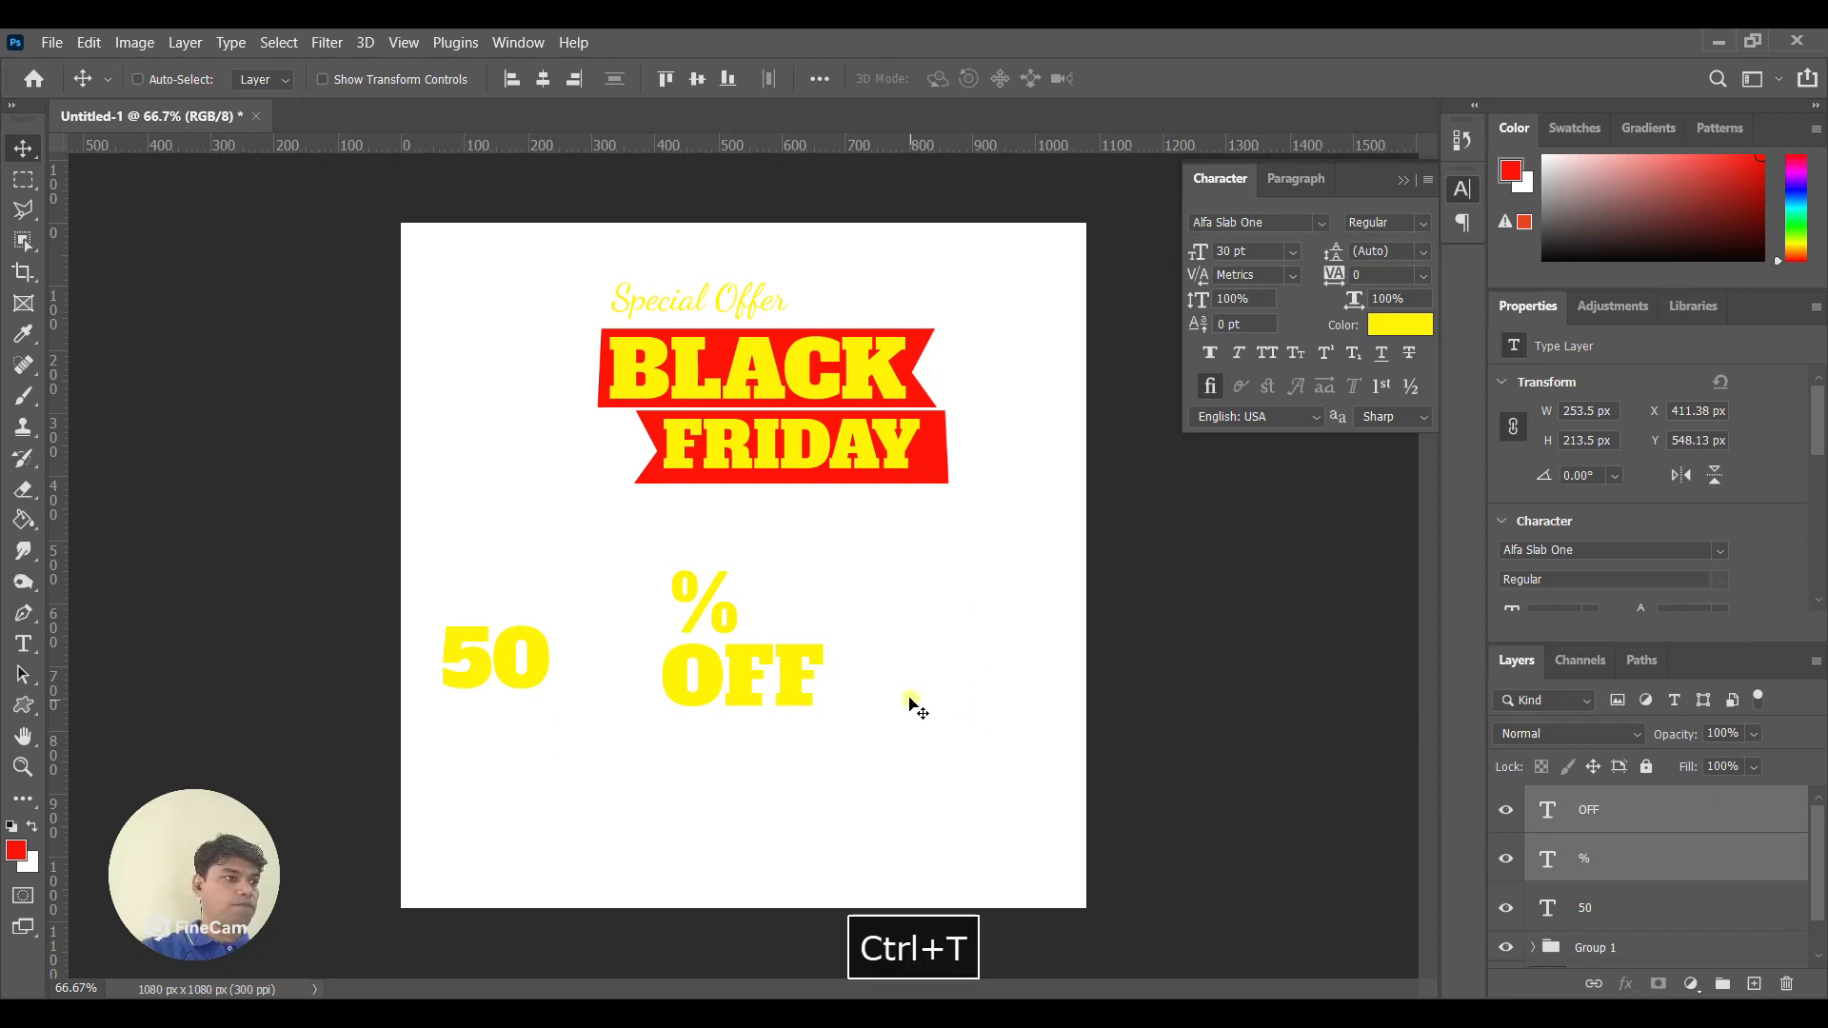
{"action": "left_click_drag", "start_coordinate": [822, 566], "coordinate": [786, 621]}
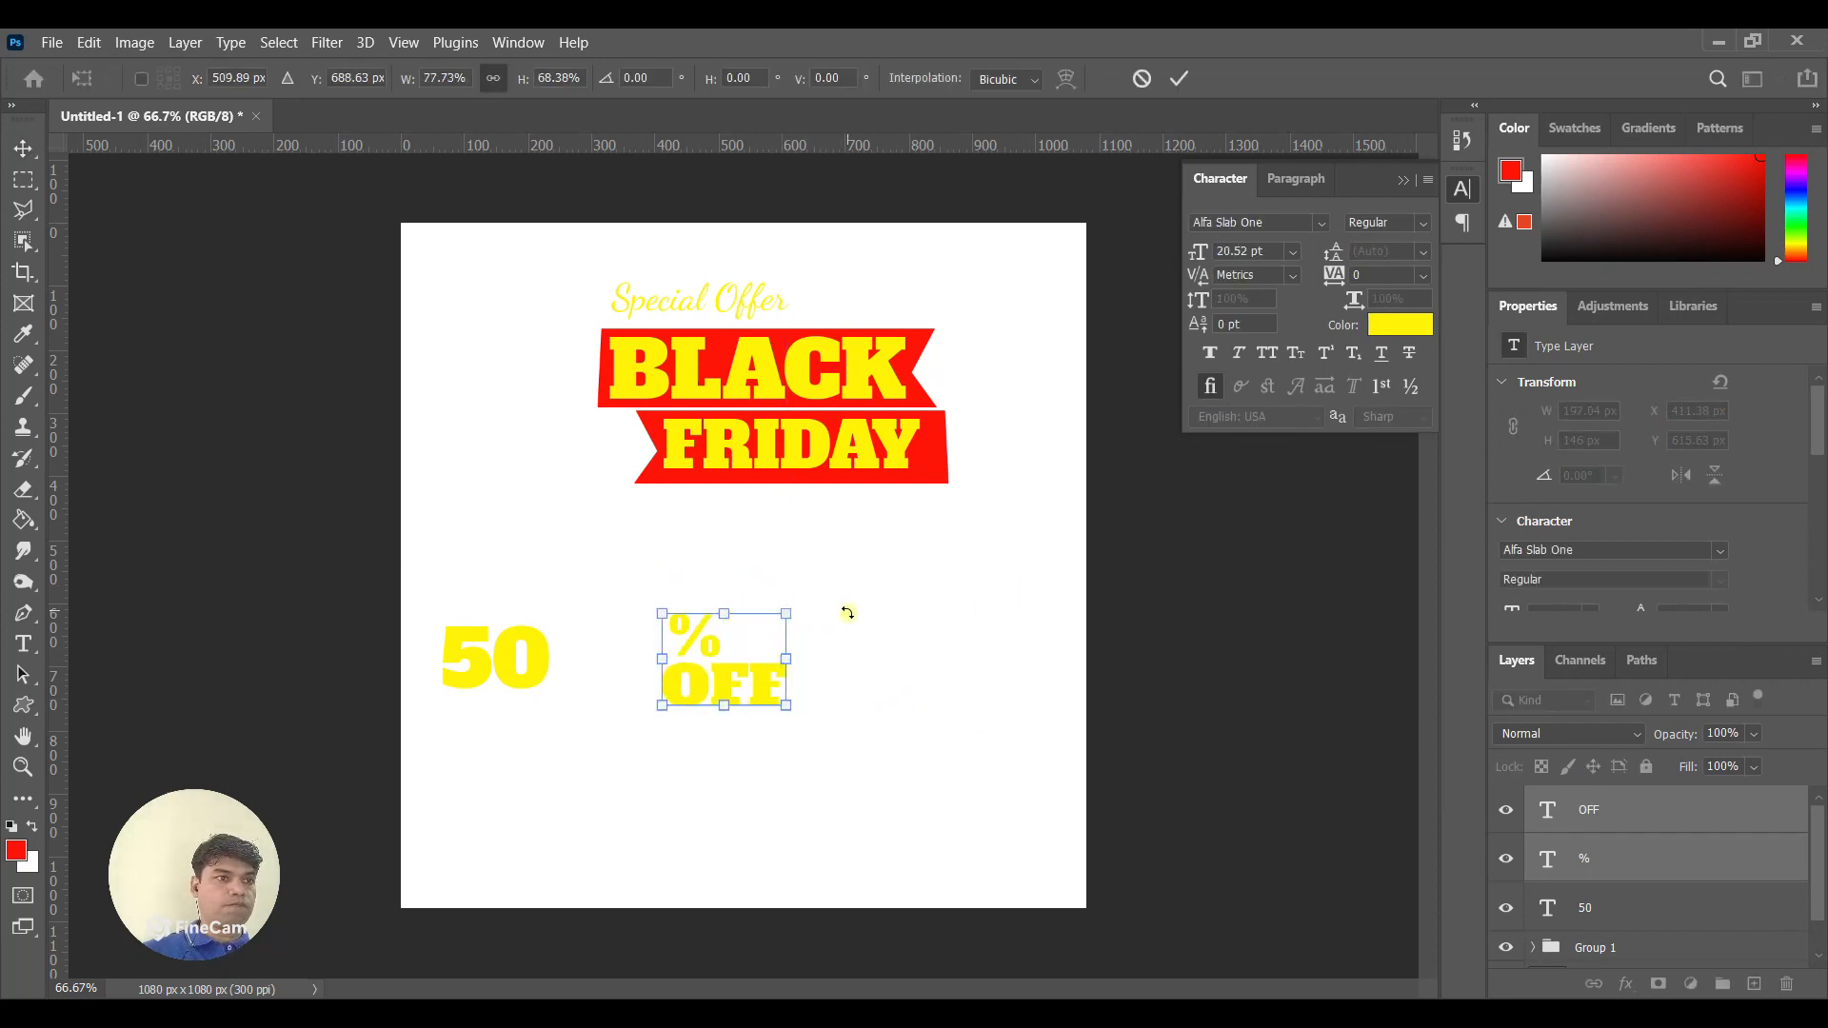
{"action": "key", "text": "ctrl+z"}
{"action": "left_click_drag", "start_coordinate": [819, 573], "coordinate": [606, 640]}
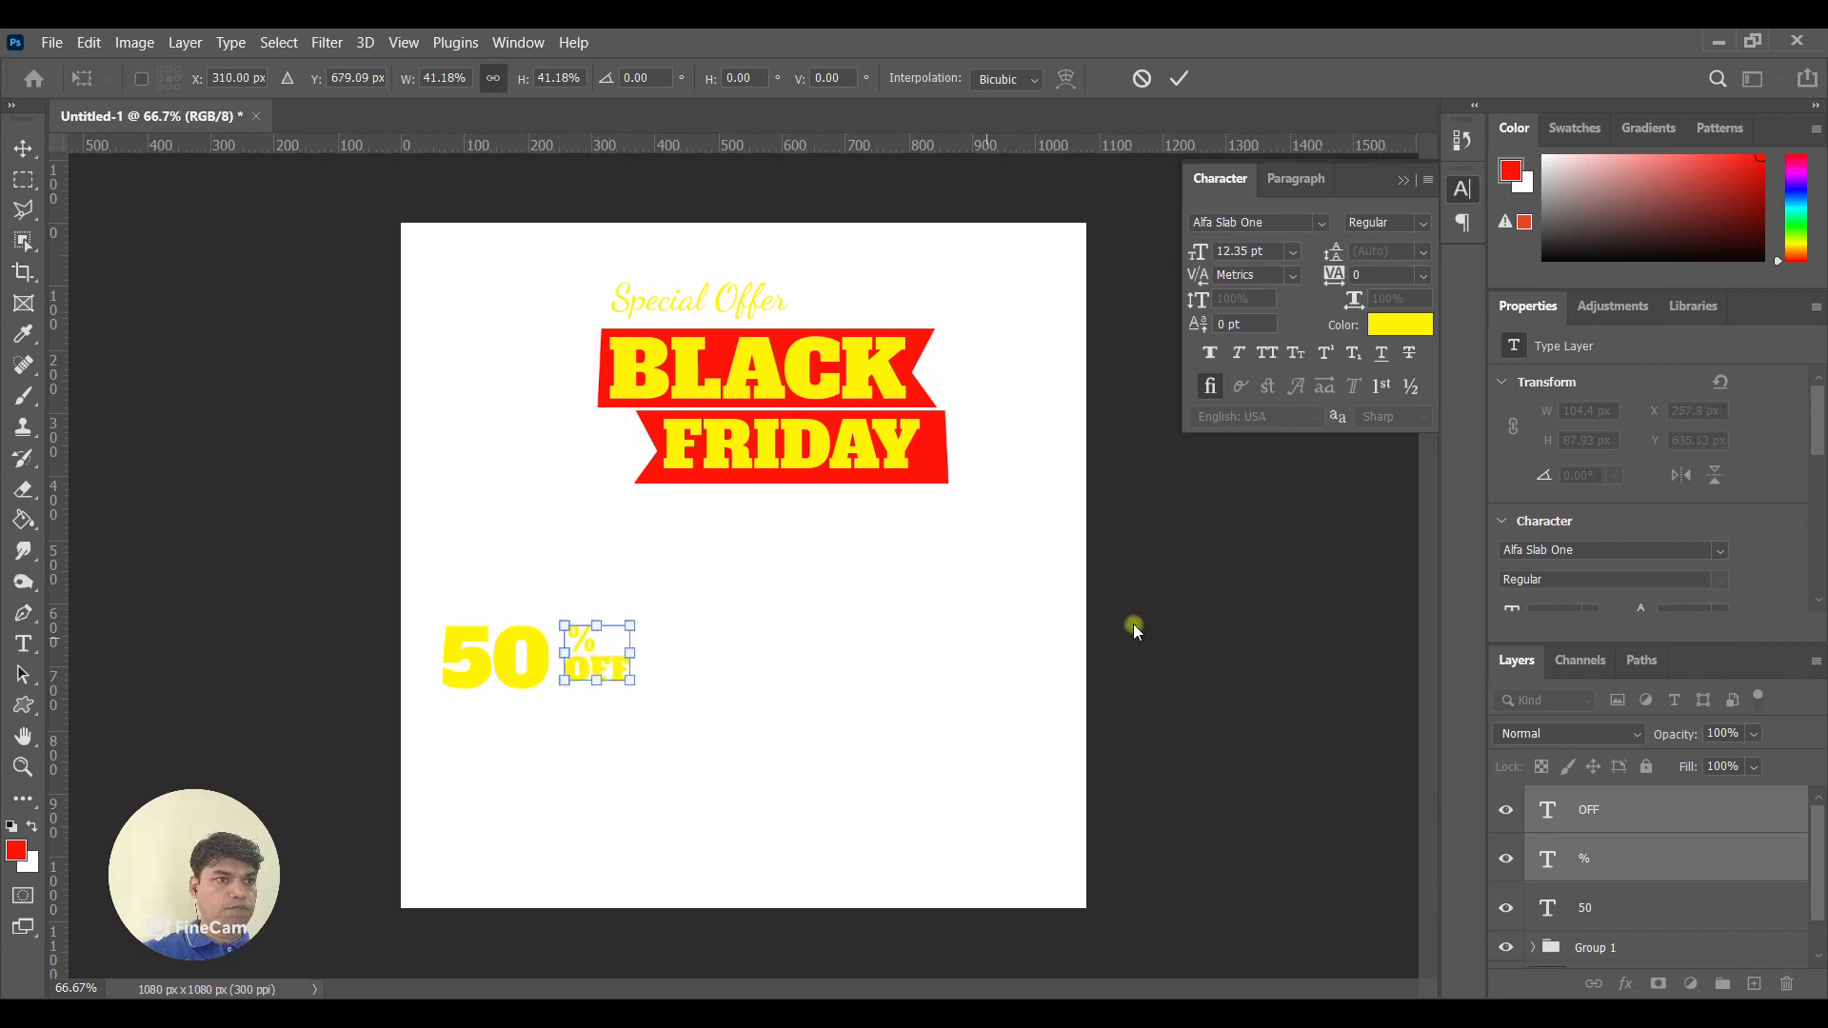
{"action": "left_click", "coordinate": [21, 150]}
Nudge % and OFF together about 14 px left and 4 px down so they sit tight against the 50.
{"action": "key", "text": "Left"}
{"action": "key", "text": "Left"}
{"action": "key", "text": "Left"}
{"action": "key", "text": "Left"}
{"action": "key", "text": "Left"}
{"action": "key", "text": "Left"}
{"action": "key", "text": "Left"}
{"action": "key", "text": "Left"}
{"action": "key", "text": "Left"}
{"action": "key", "text": "Left"}
{"action": "key", "text": "Left"}
{"action": "key", "text": "Left"}
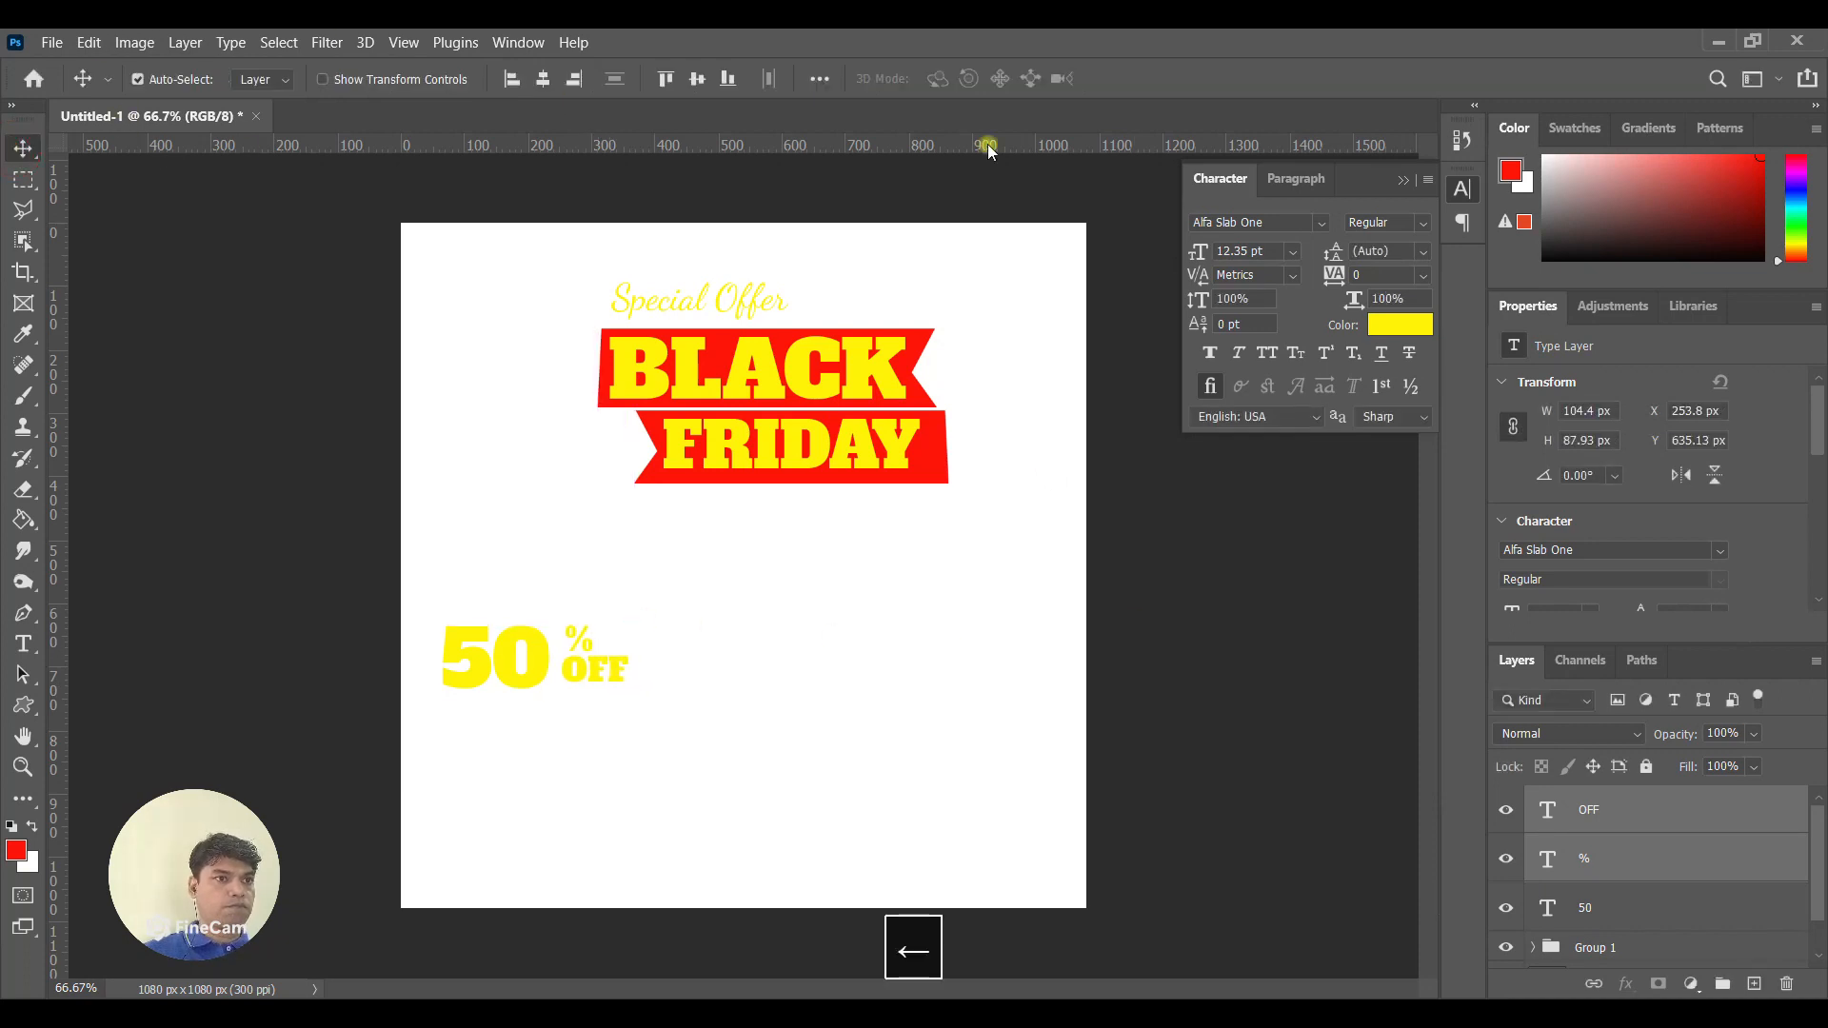
{"action": "key", "text": "Down"}
{"action": "key", "text": "Down"}
{"action": "key", "text": "Left"}
{"action": "key", "text": "Left"}
{"action": "key", "text": "Down"}
{"action": "key", "text": "Down"}
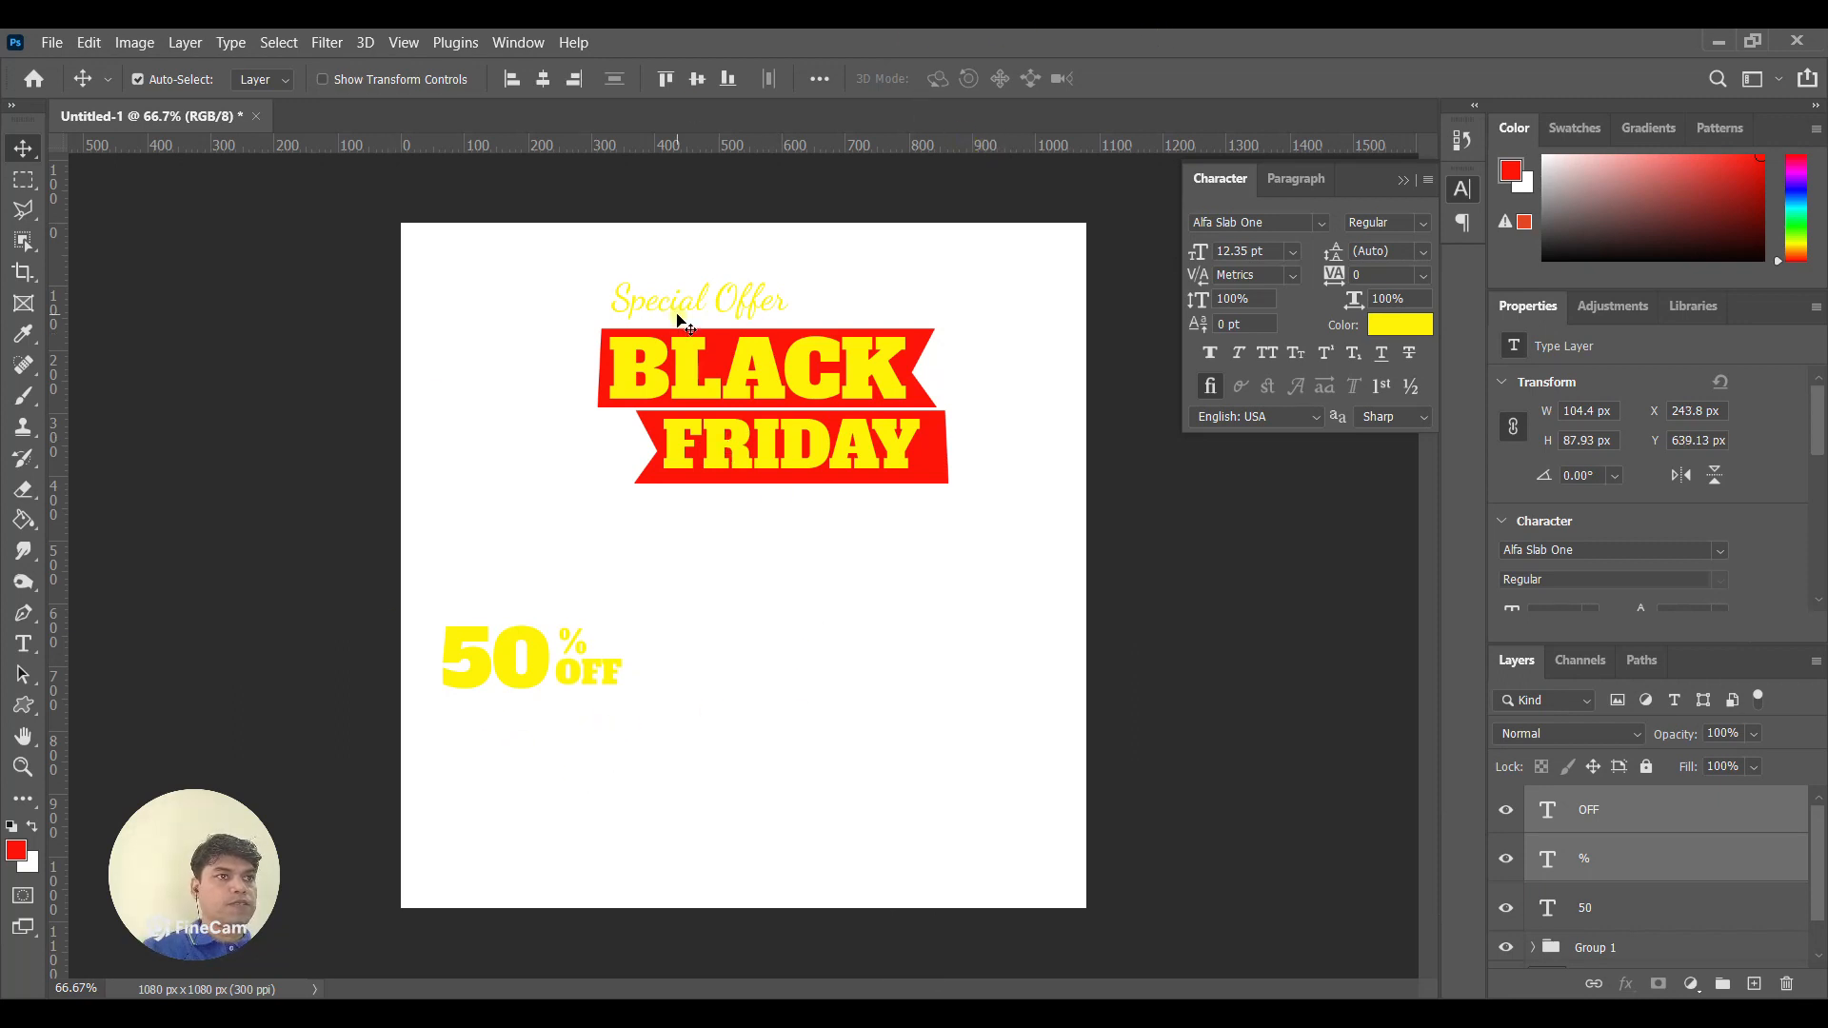
{"action": "left_click", "coordinate": [24, 645]}
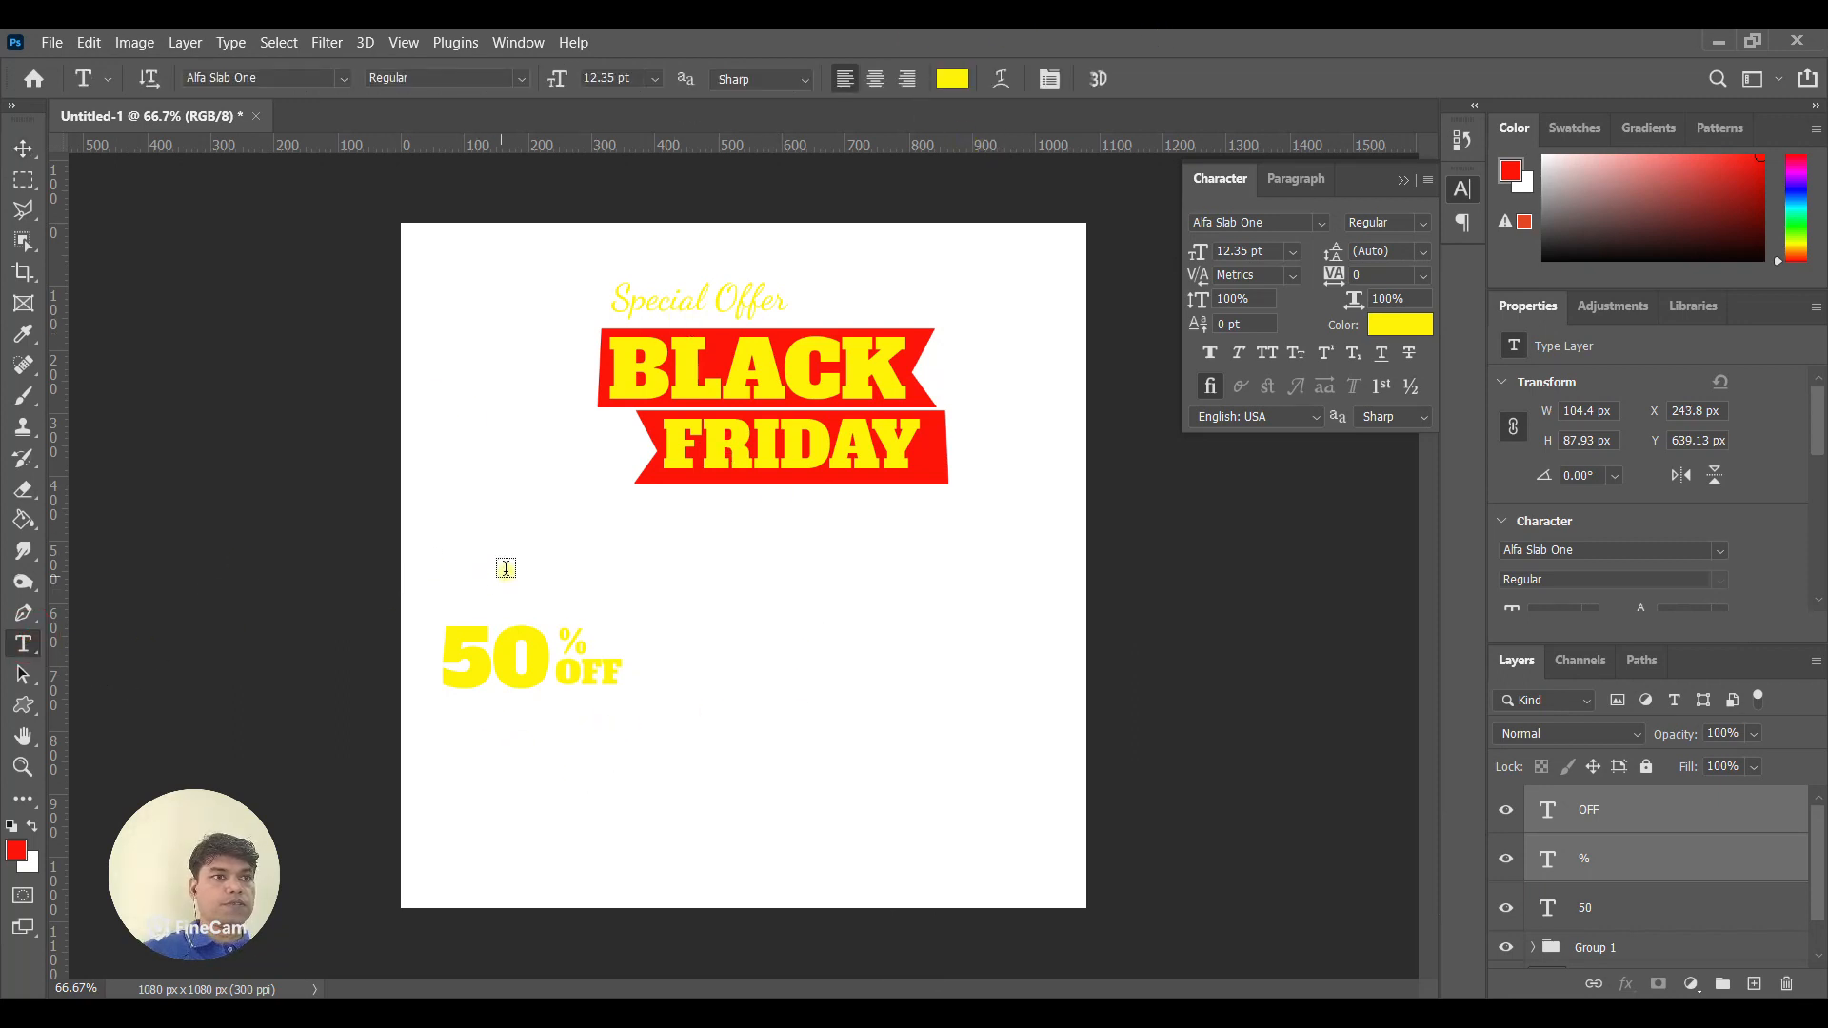
{"action": "left_click", "coordinate": [499, 539]}
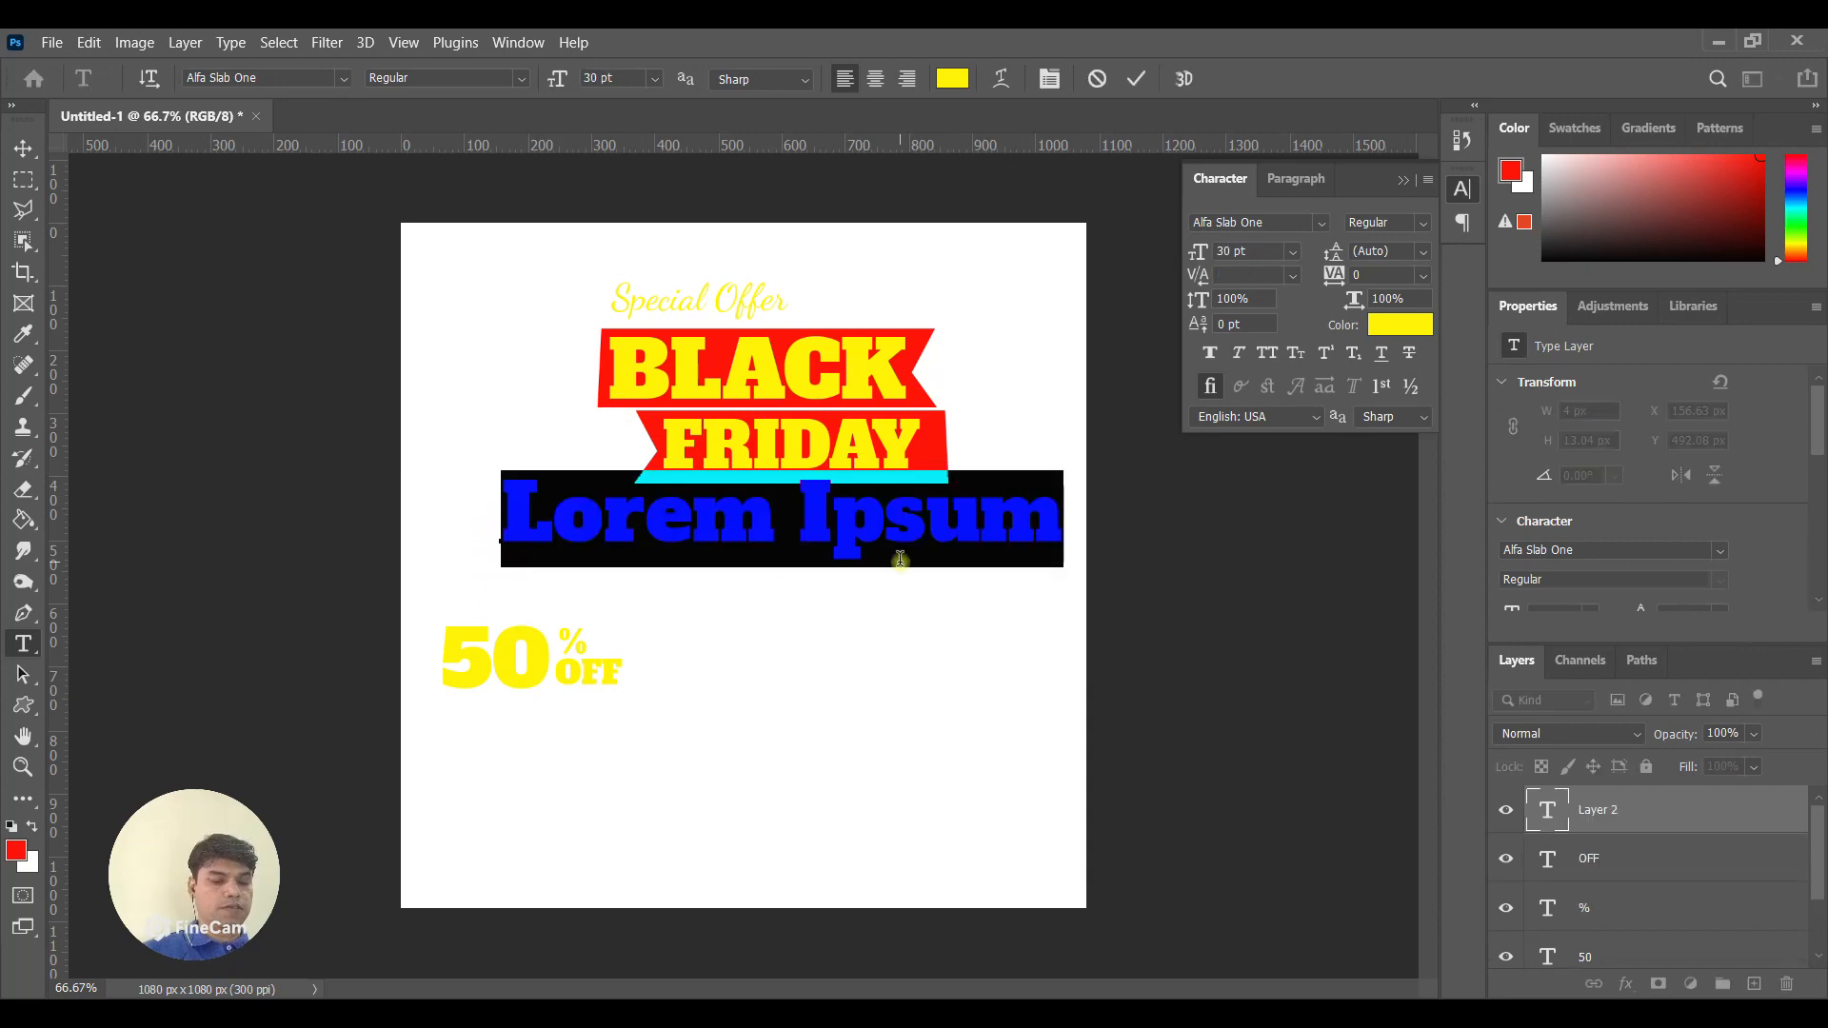
{"action": "left_click", "coordinate": [23, 149]}
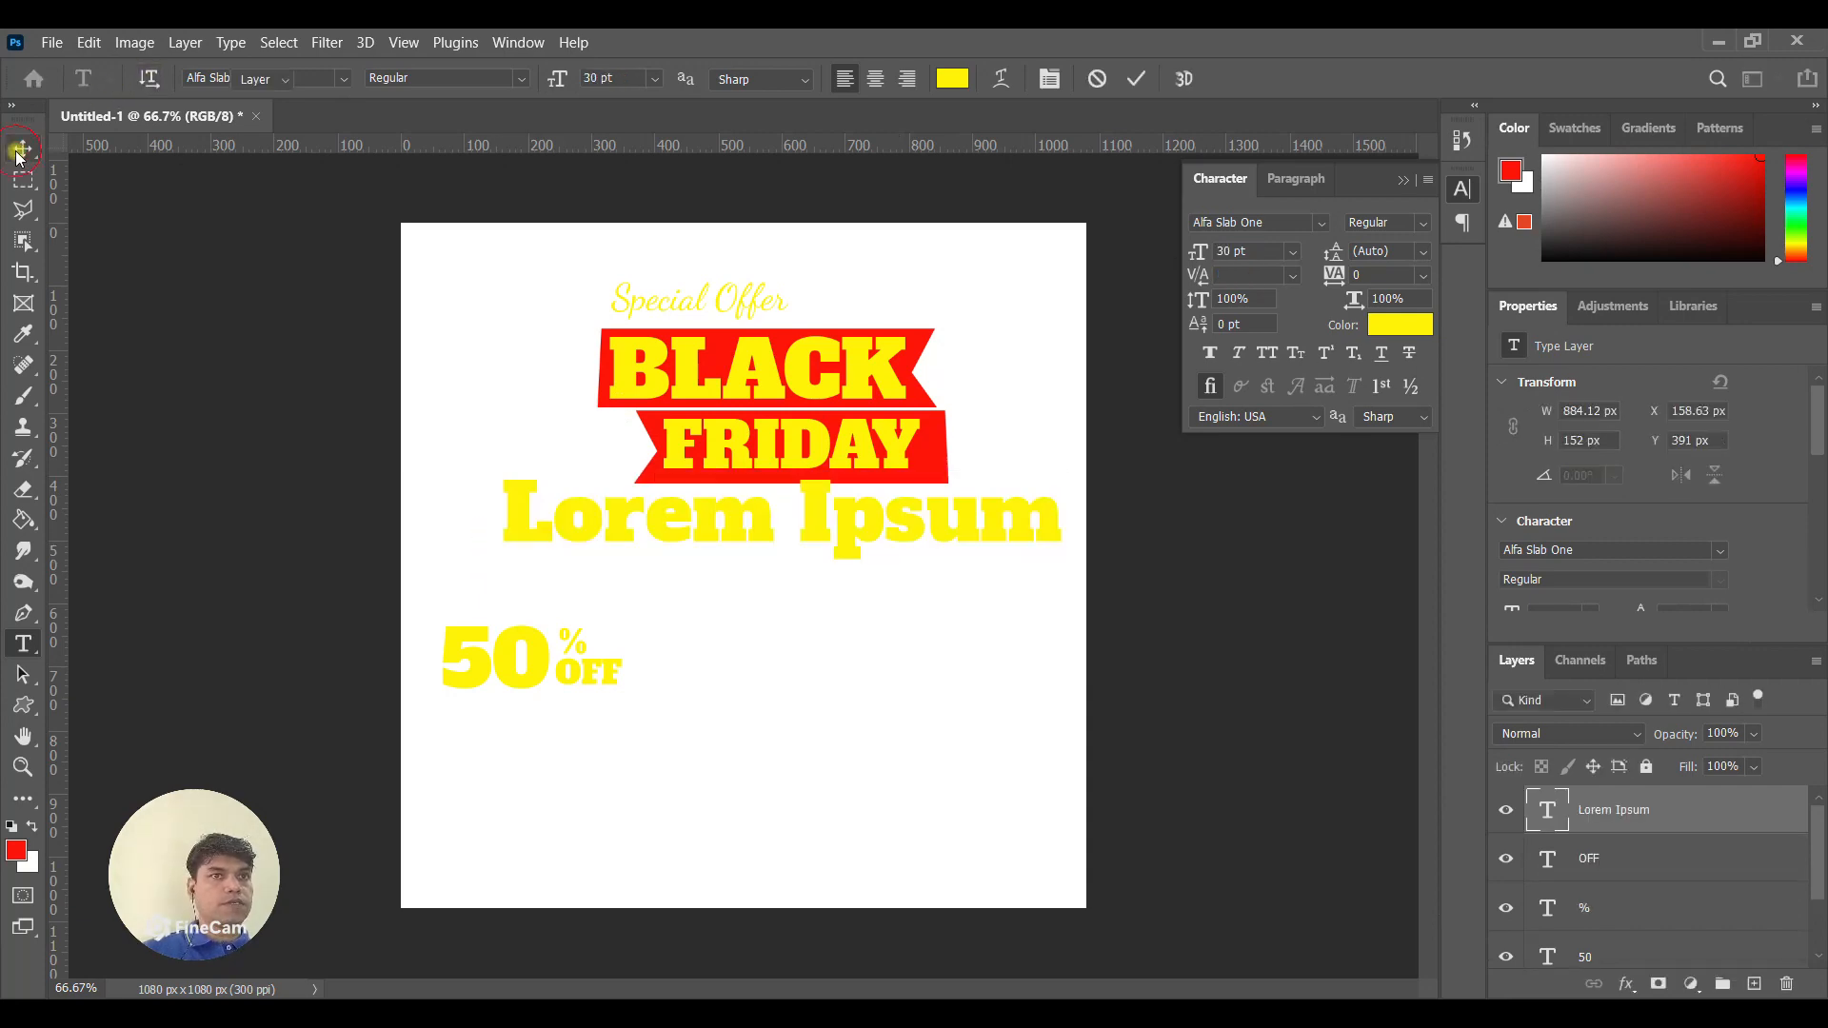
{"action": "right_click", "coordinate": [1703, 811]}
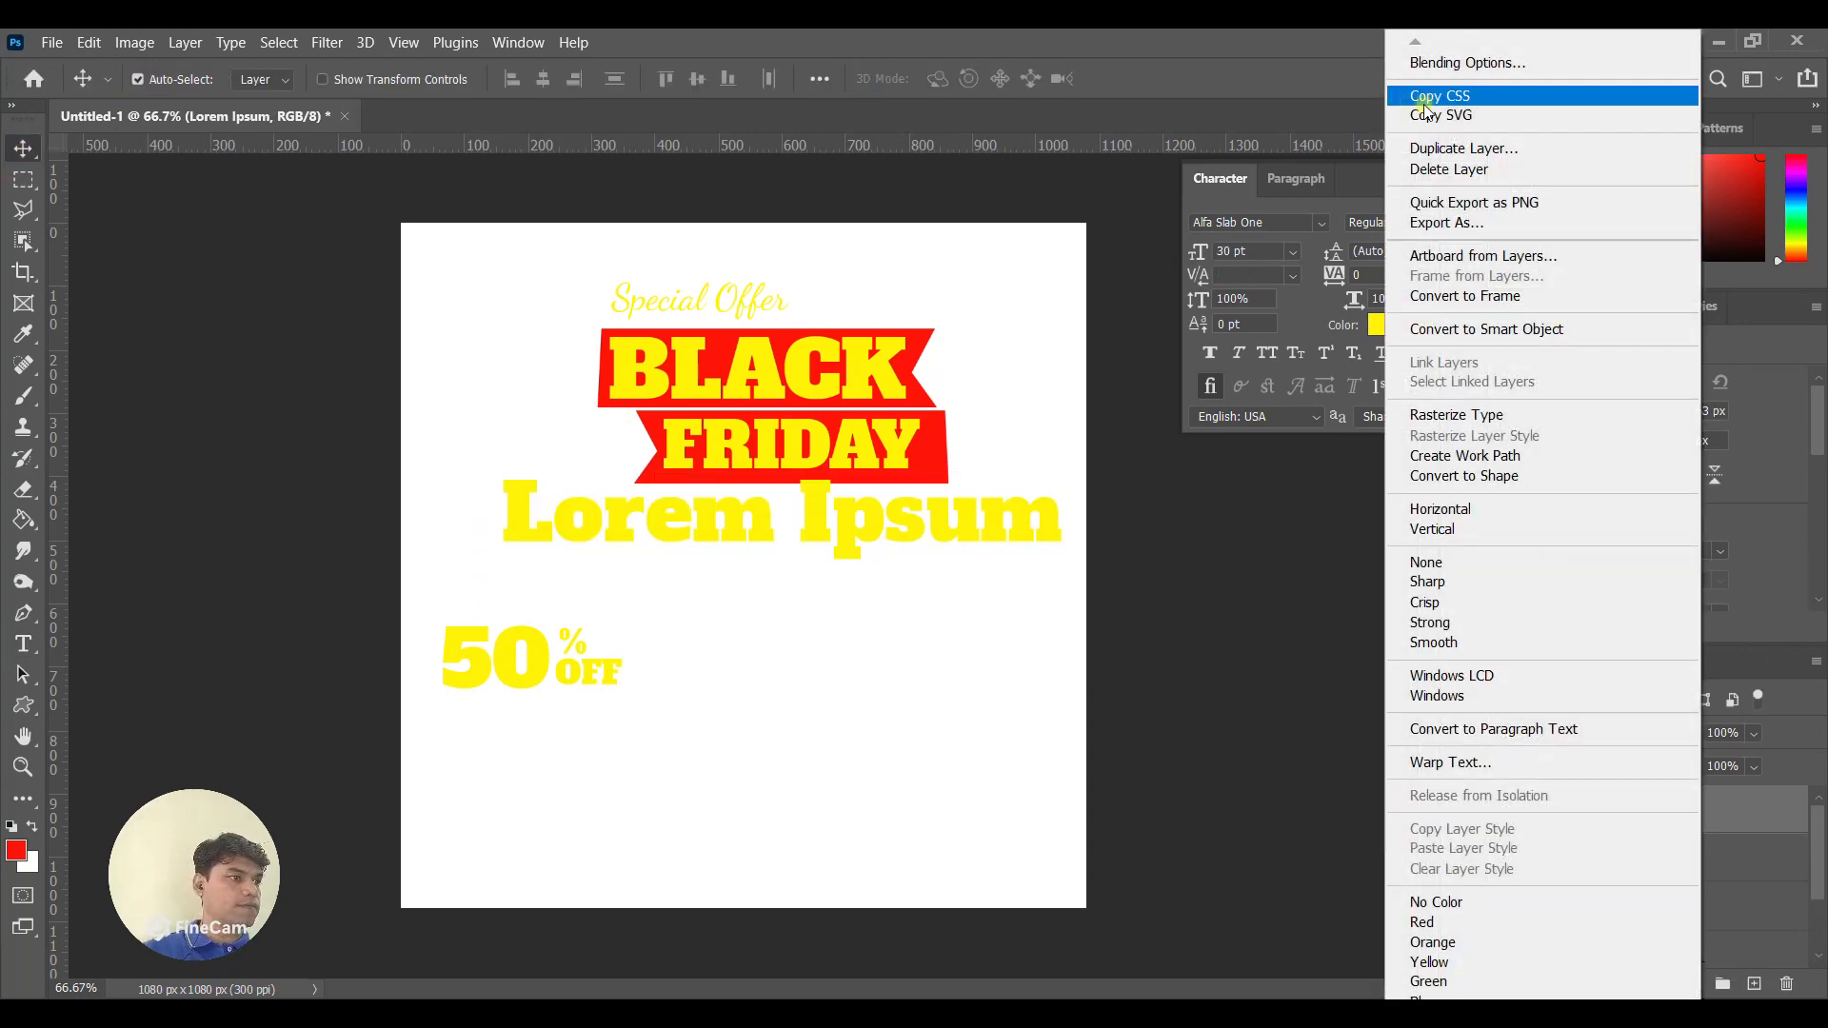
{"action": "left_click", "coordinate": [1455, 167]}
{"action": "left_click", "coordinate": [850, 419]}
Add a yellow 12 pt Dancing Script text layer "Hurry Up!" and place it just above the 50, aligned with its left edge.
{"action": "left_click", "coordinate": [754, 306]}
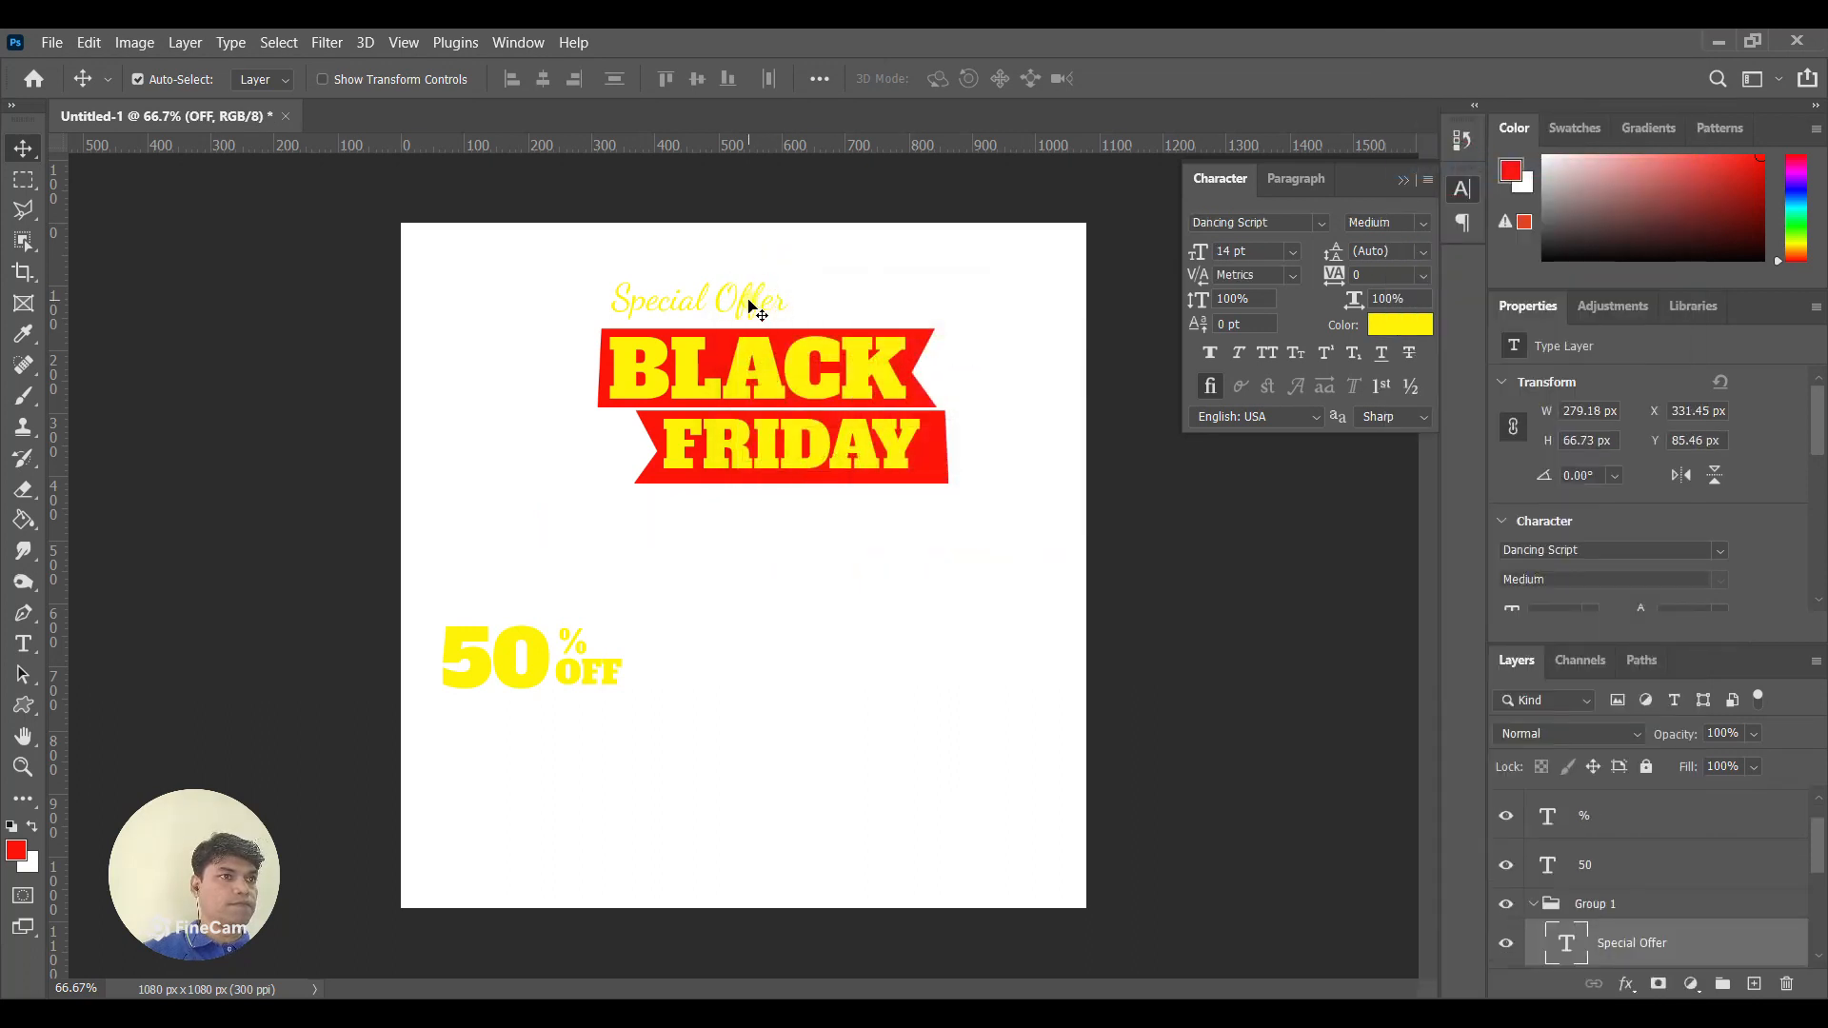
{"action": "left_click", "coordinate": [23, 644]}
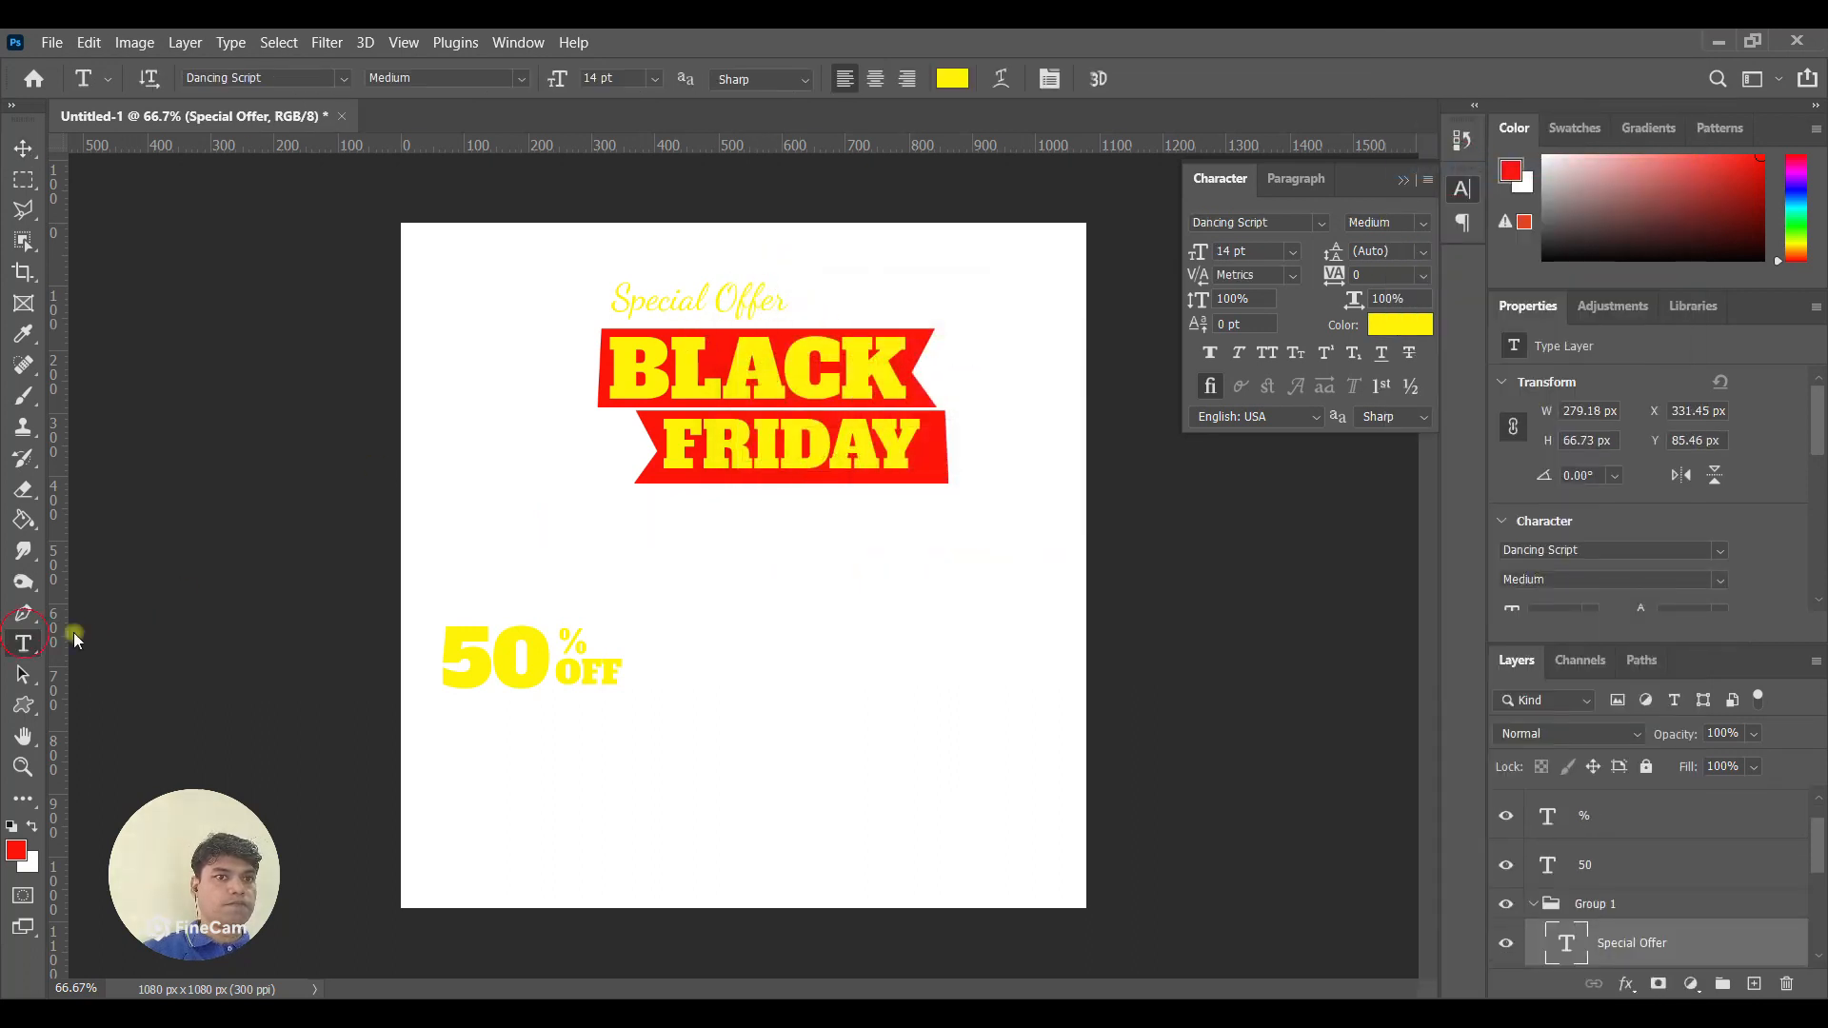
{"action": "left_click", "coordinate": [461, 583]}
{"action": "type", "text": "Hurry Up"}
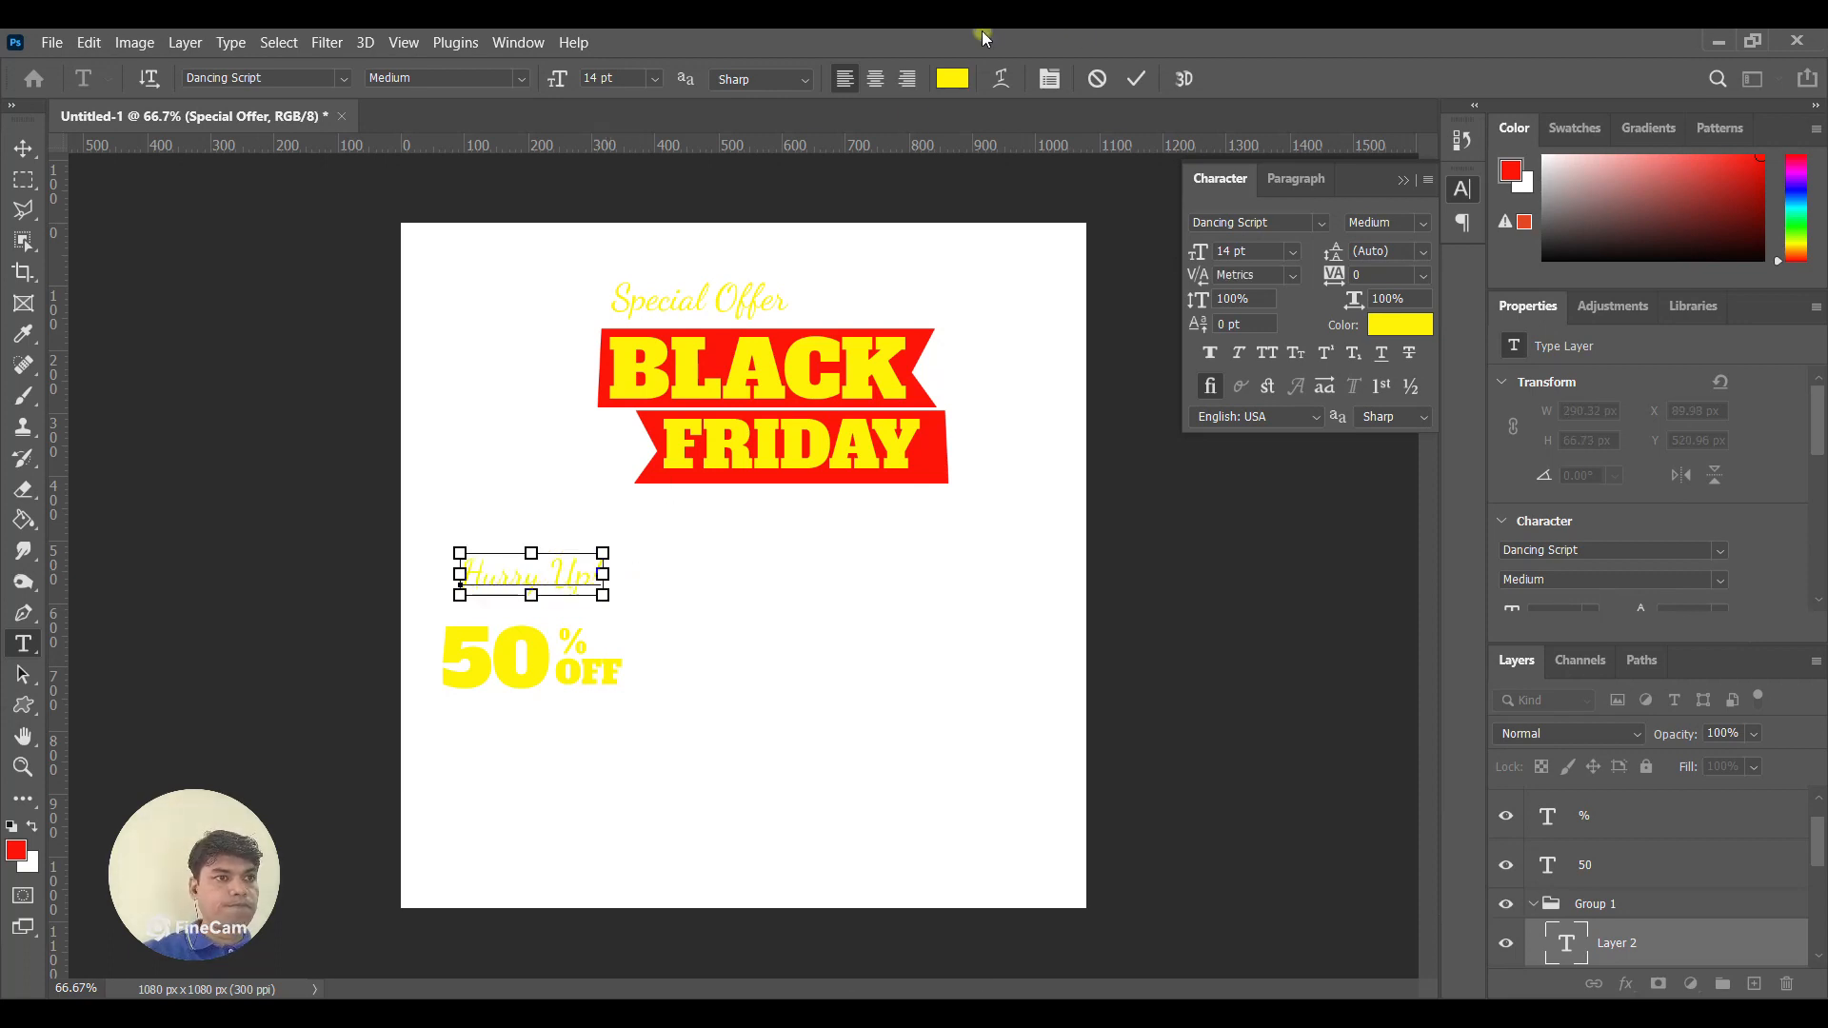
{"action": "key", "text": "ctrl+a"}
{"action": "left_click", "coordinate": [652, 79]}
{"action": "left_click", "coordinate": [645, 222]}
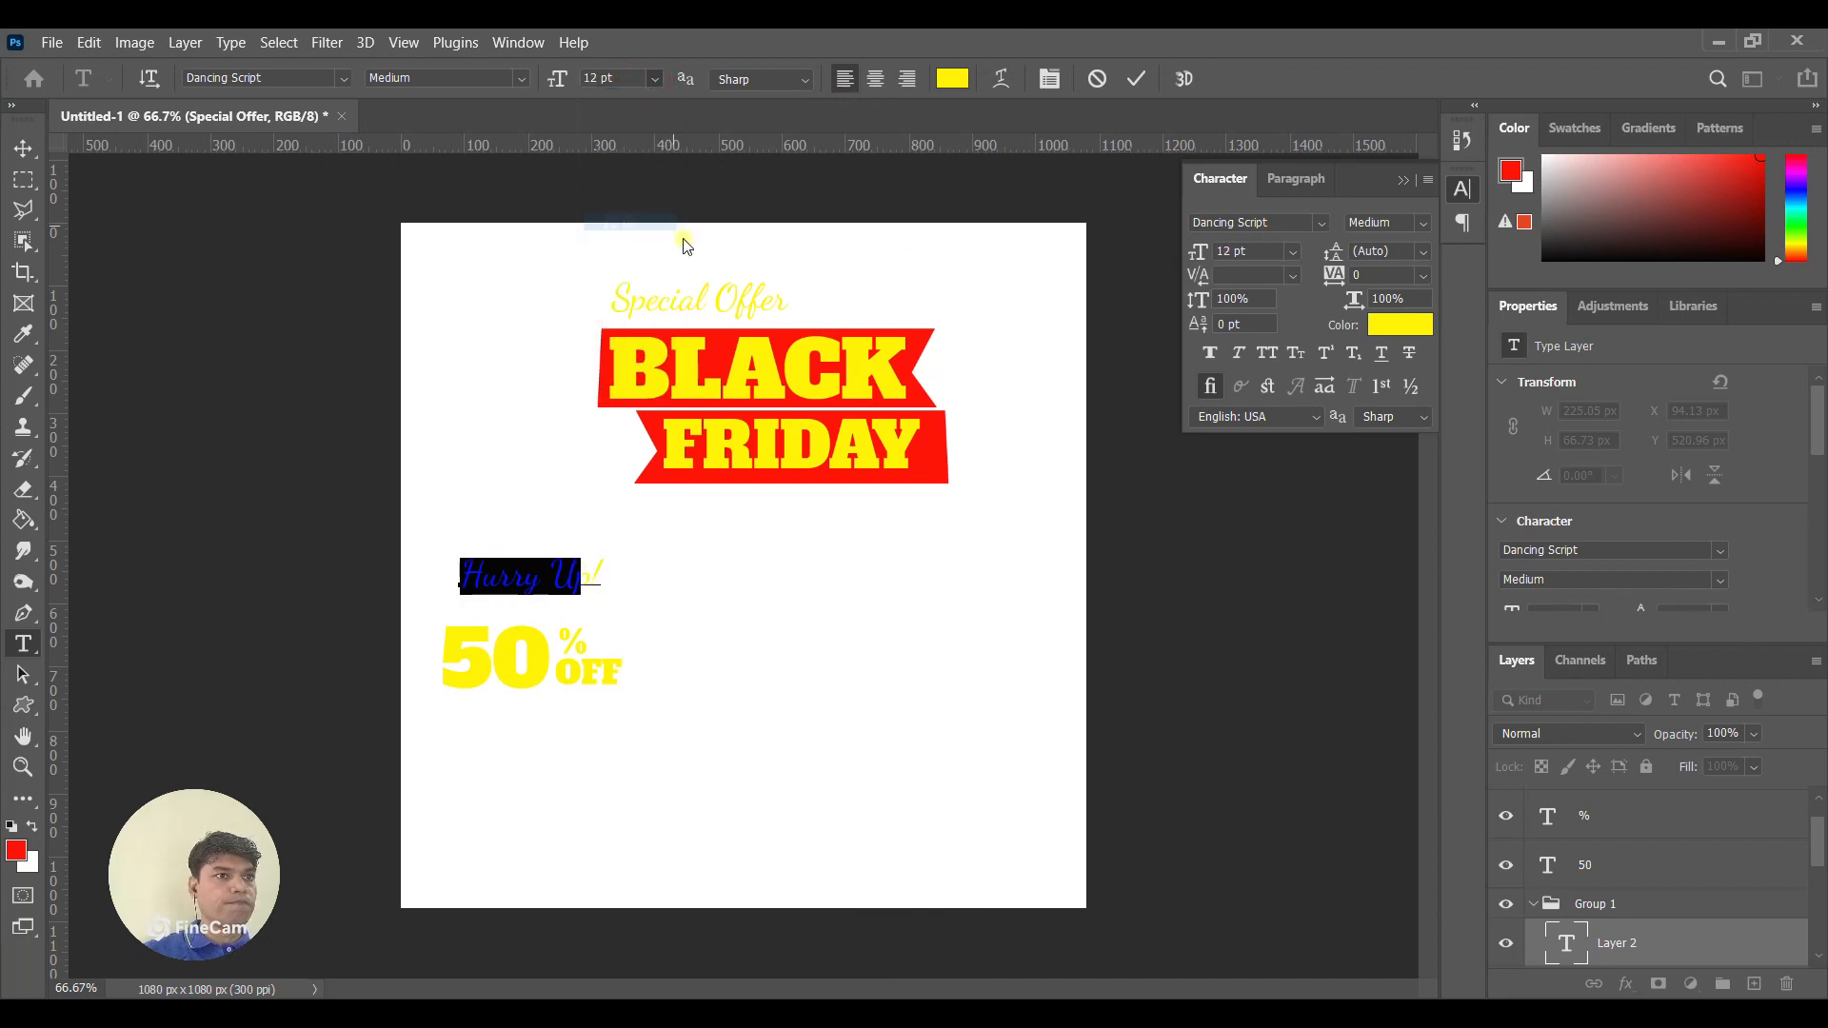
{"action": "key", "text": "ctrl+Return"}
{"action": "mouse_move", "coordinate": [519, 584]}
{"action": "left_mouse_down"}
{"action": "mouse_move", "coordinate": [505, 626]}
{"action": "mouse_move", "coordinate": [499, 611]}
{"action": "left_mouse_up"}
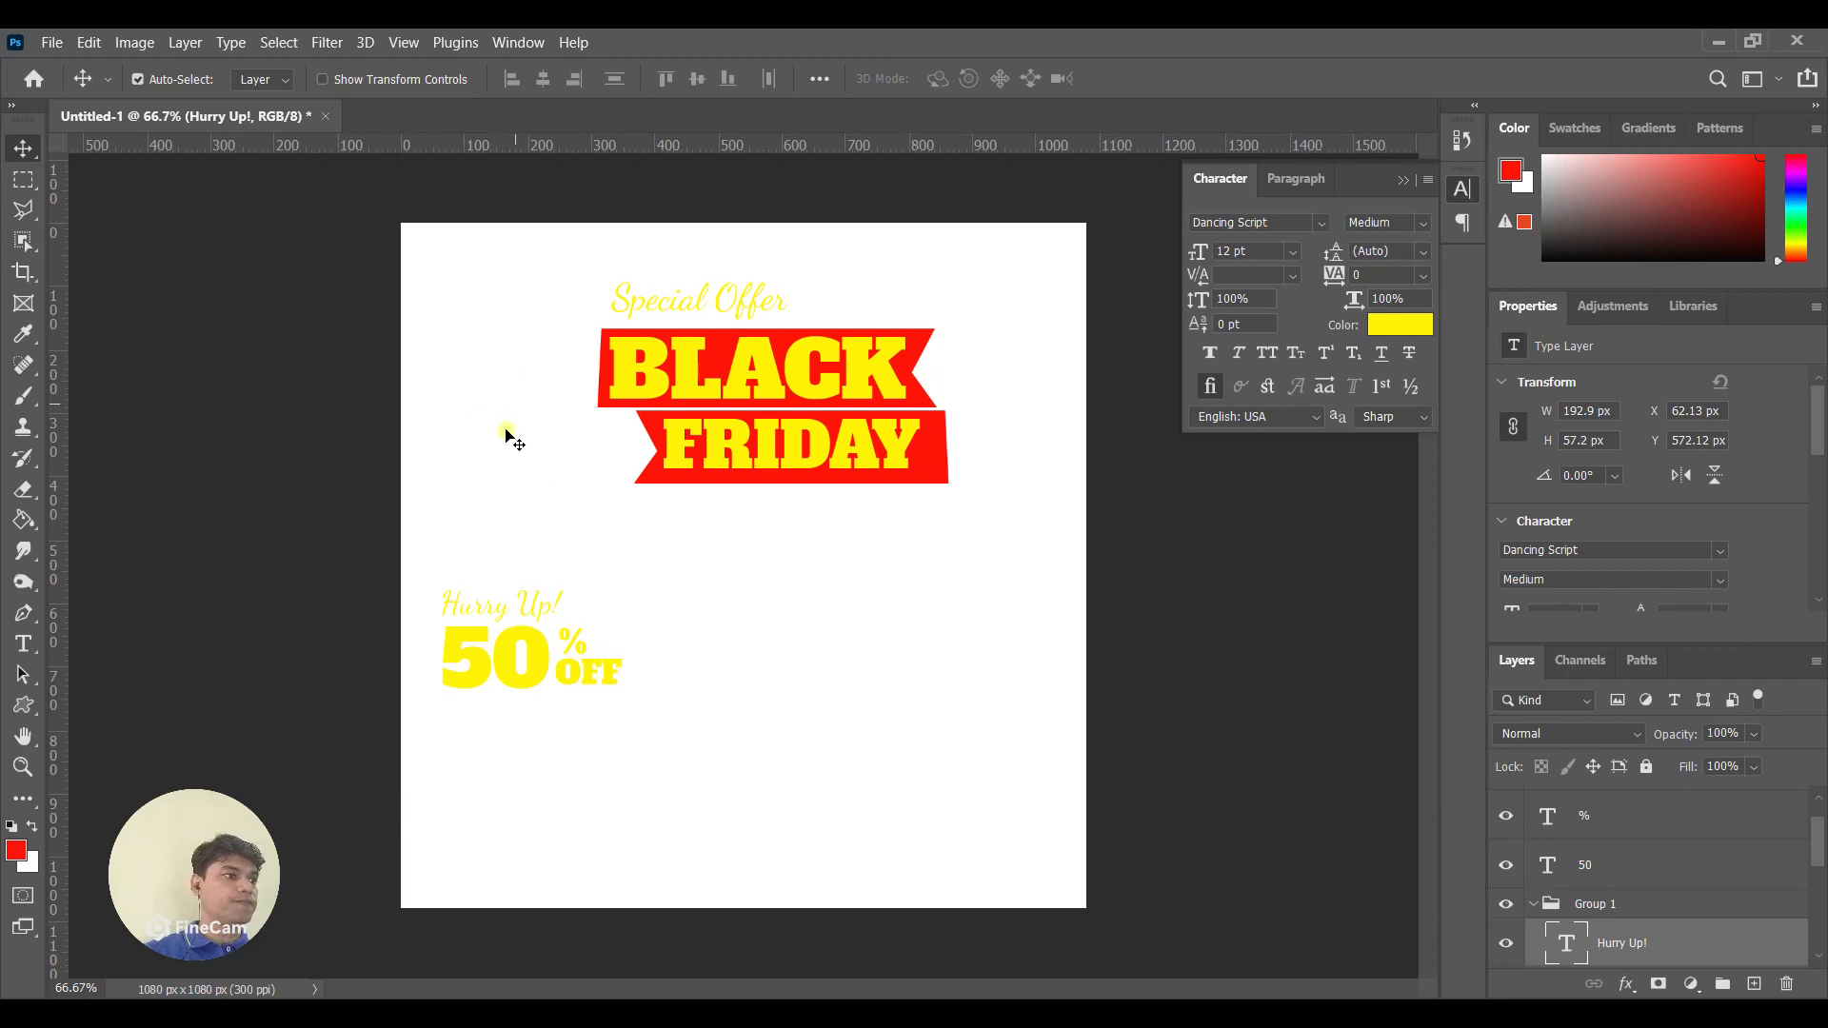
Move the Hurry Up! layer out of Group 1, duplicate it and place the copy directly below the 50% OFF text.
{"action": "left_click_drag", "start_coordinate": [1673, 941], "coordinate": [1660, 832]}
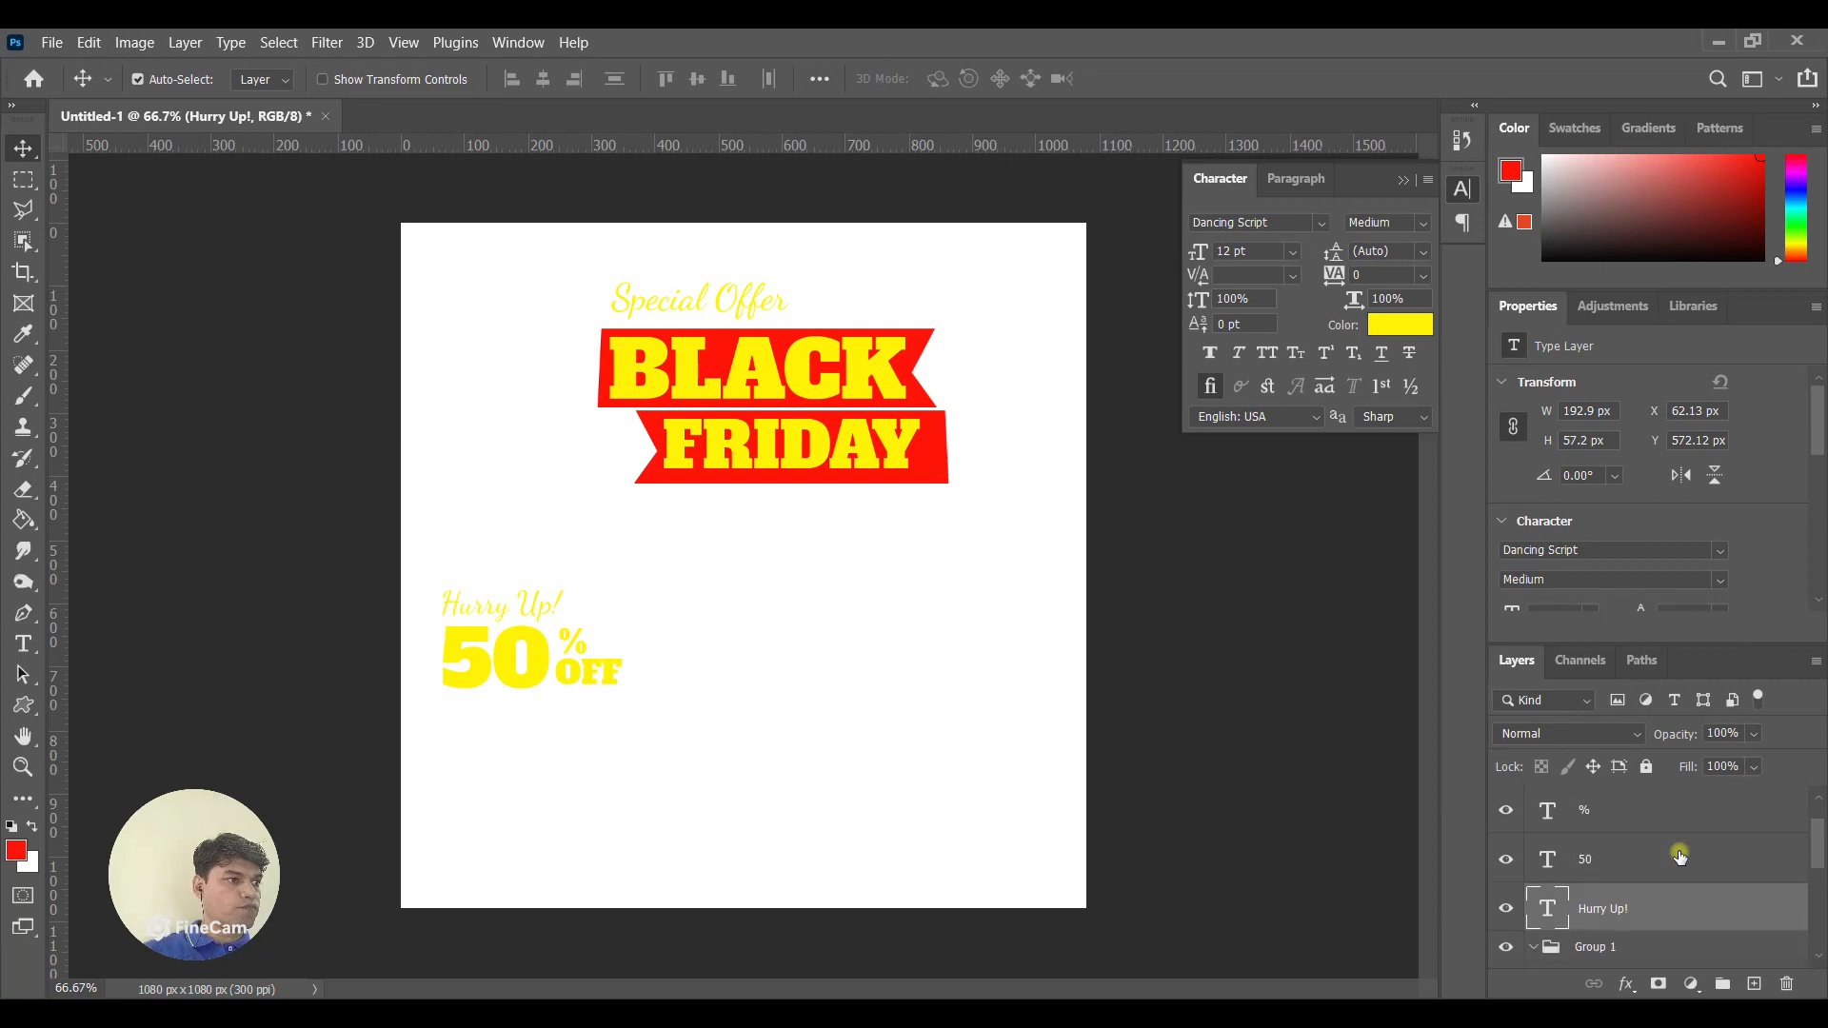
{"action": "right_click", "coordinate": [1665, 897]}
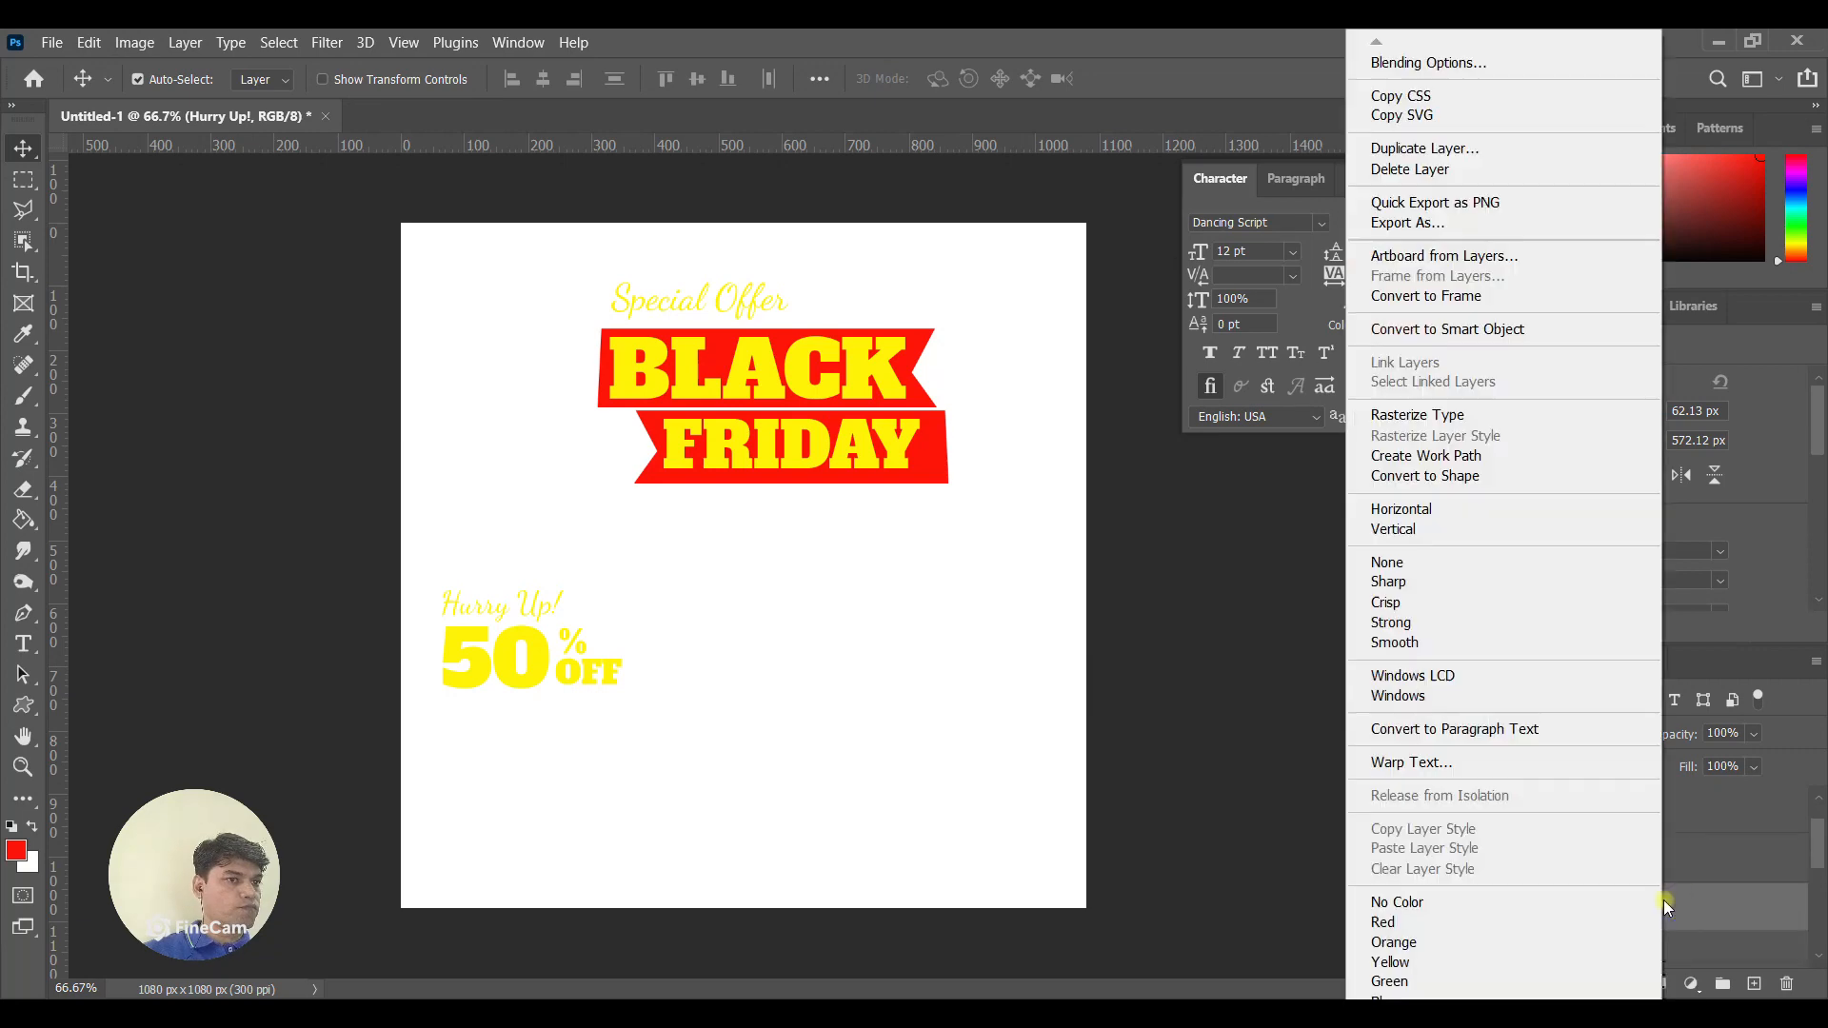
{"action": "left_click", "coordinate": [1456, 147]}
{"action": "left_click", "coordinate": [1097, 292]}
{"action": "left_click_drag", "start_coordinate": [482, 603], "coordinate": [483, 714]}
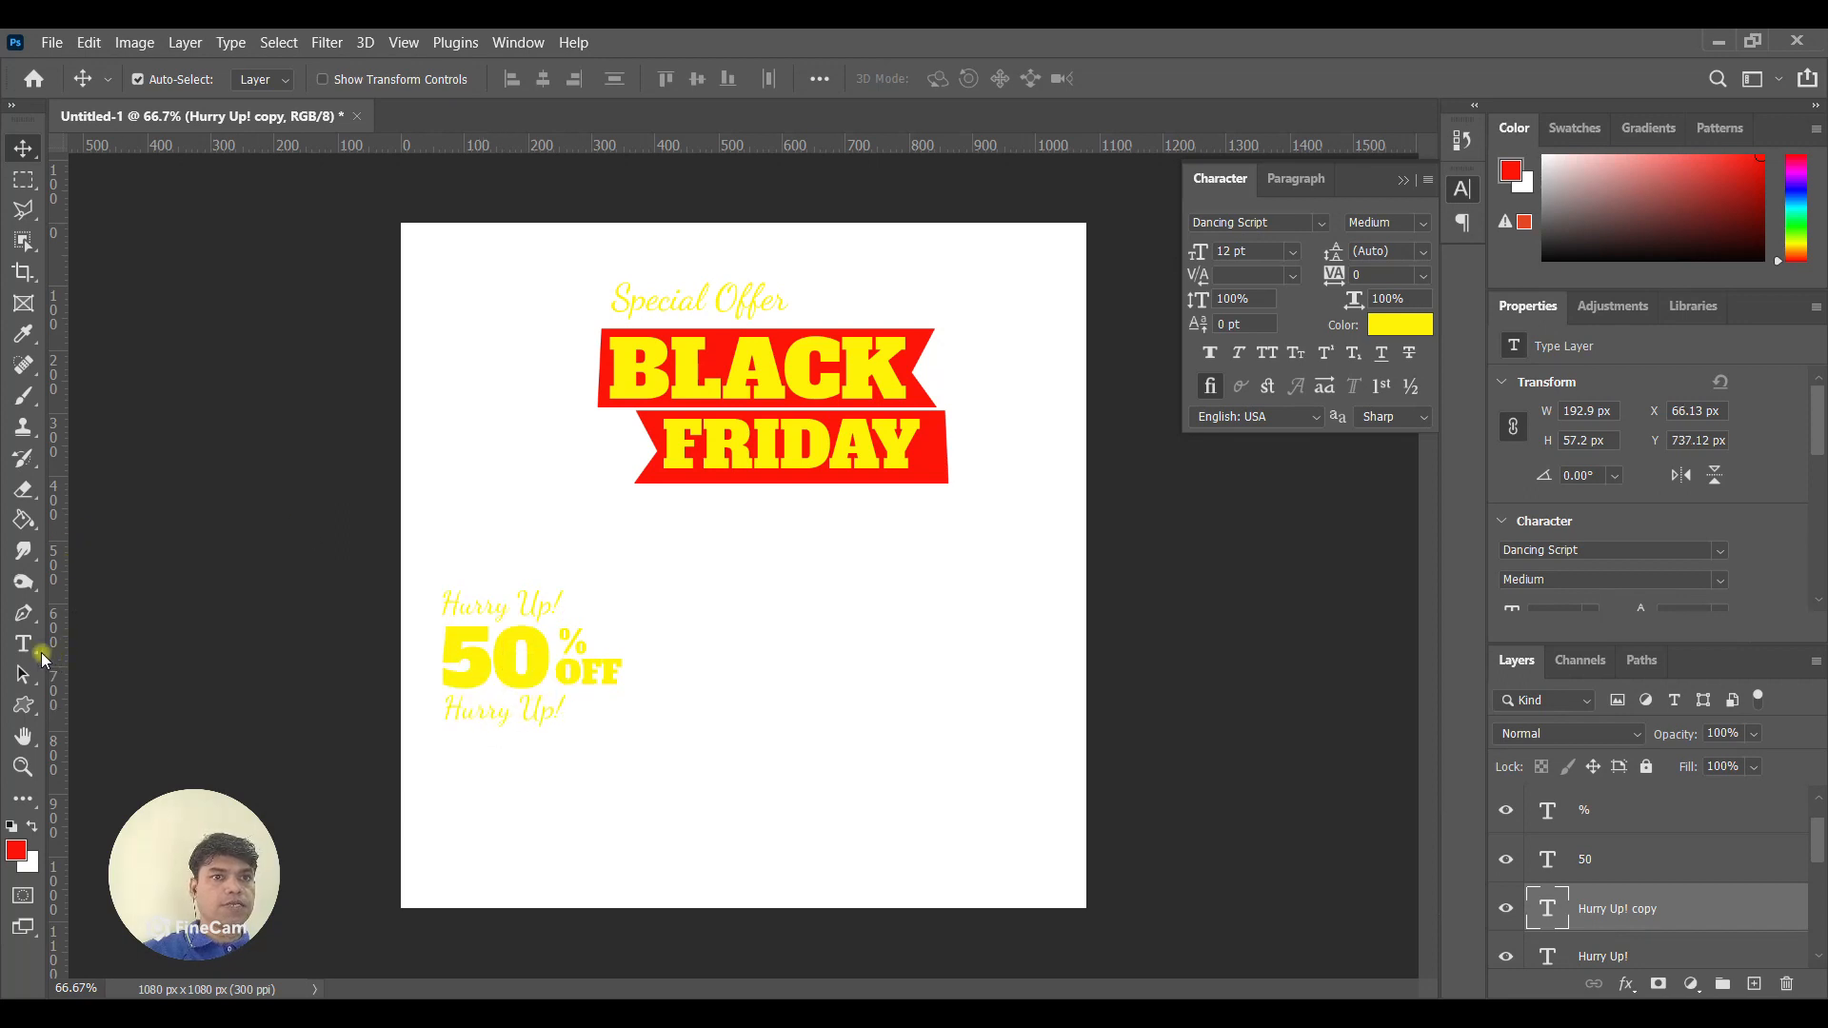
Replace the text of the lower Hurry Up! copy with "On All Products".
{"action": "left_click", "coordinate": [23, 644]}
{"action": "left_click", "coordinate": [520, 707]}
{"action": "key", "text": "ctrl+a"}
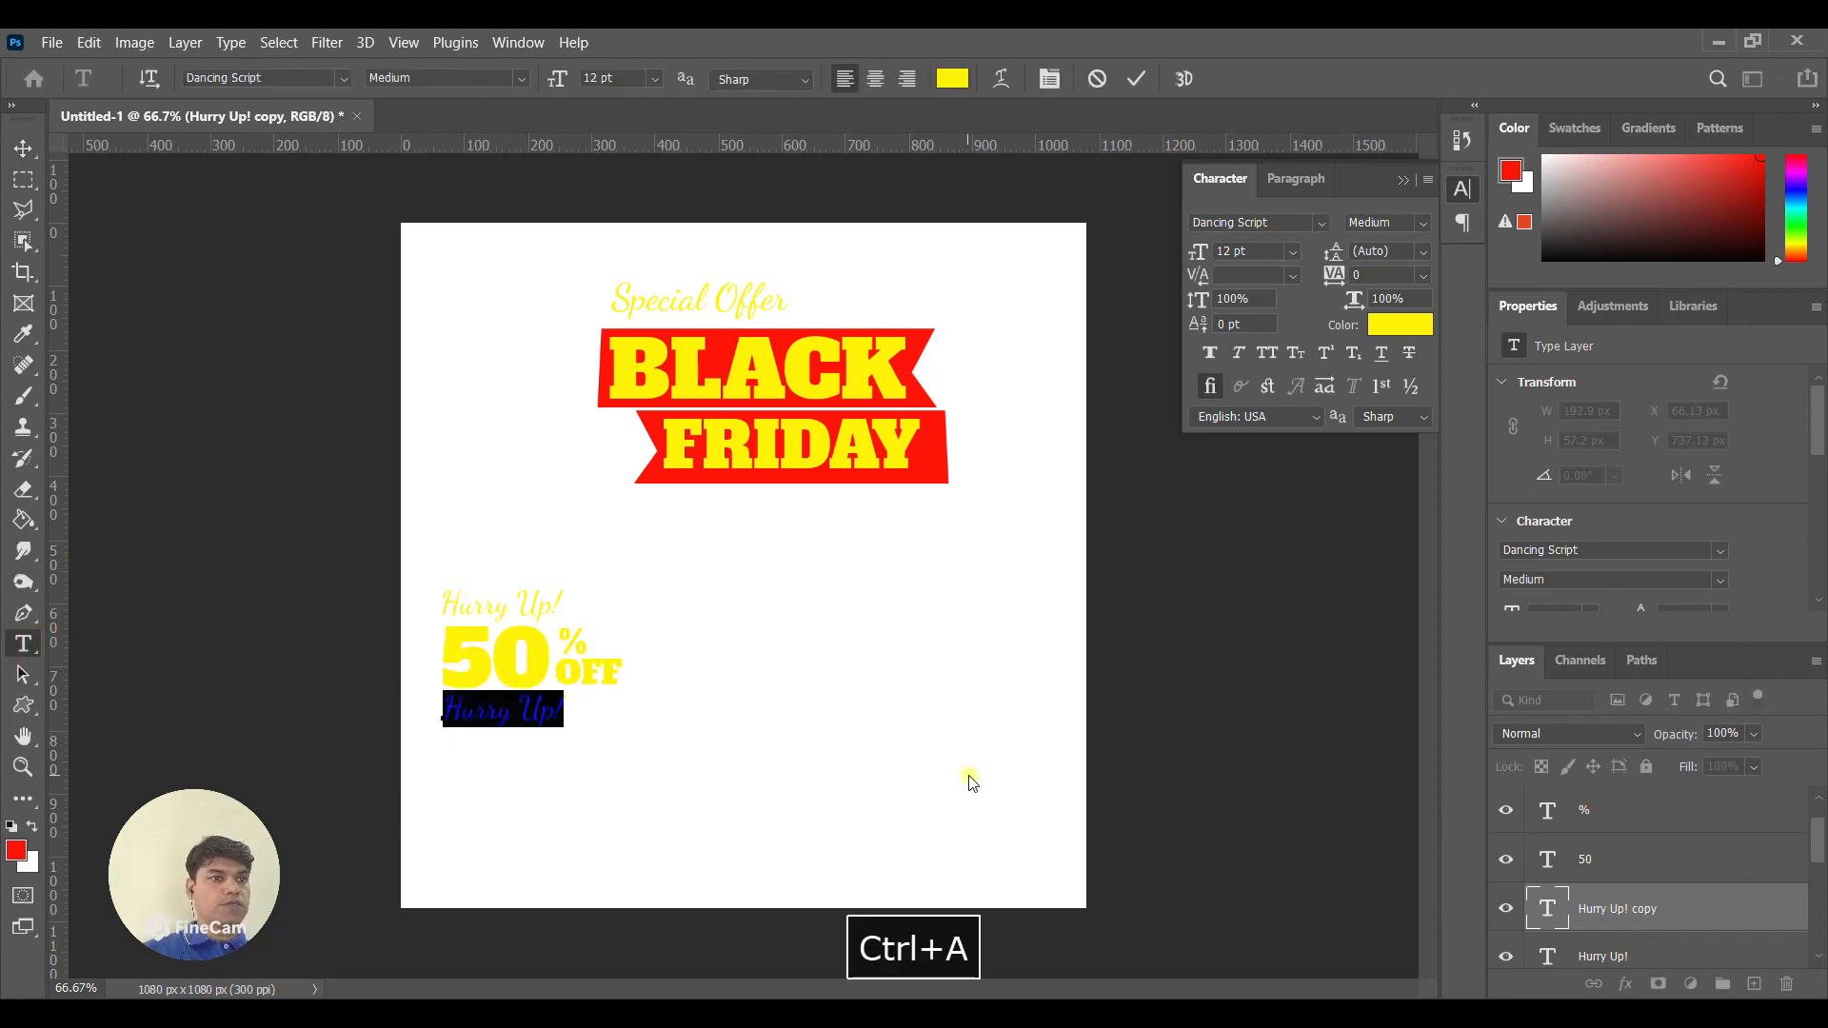
{"action": "type", "text": "On"}
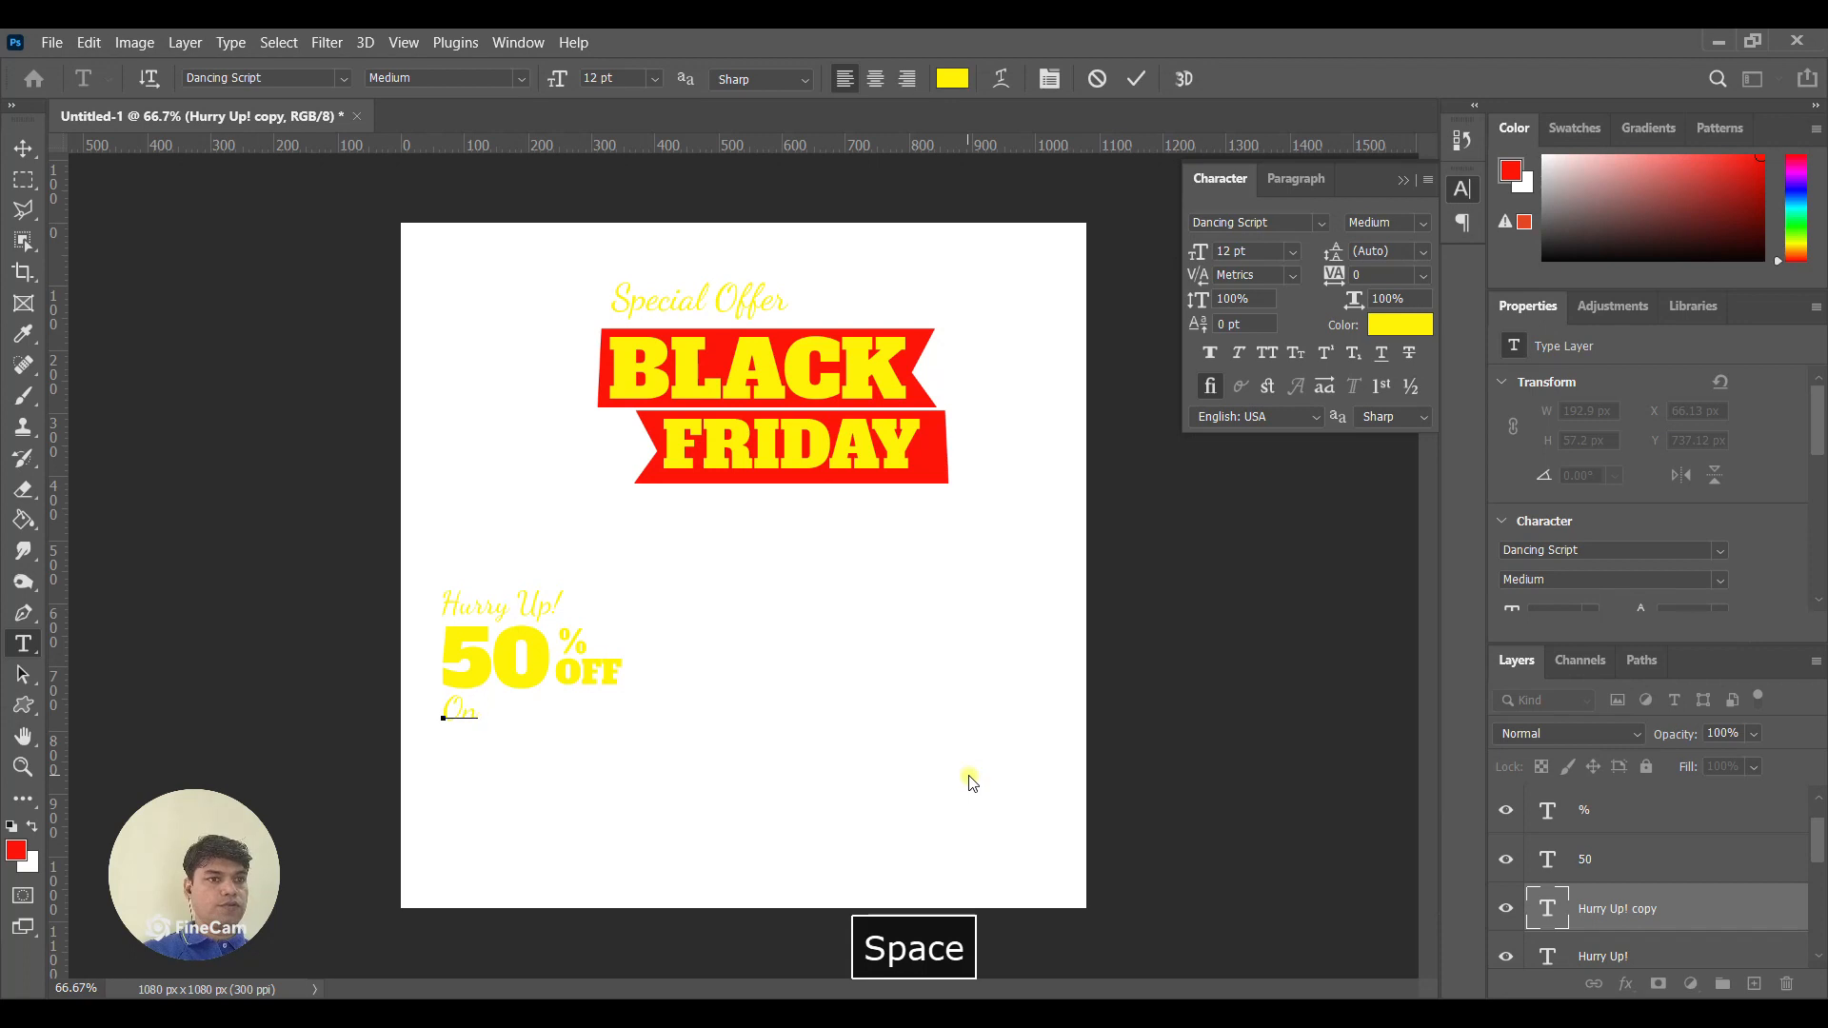
{"action": "type", "text": " All Produ"}
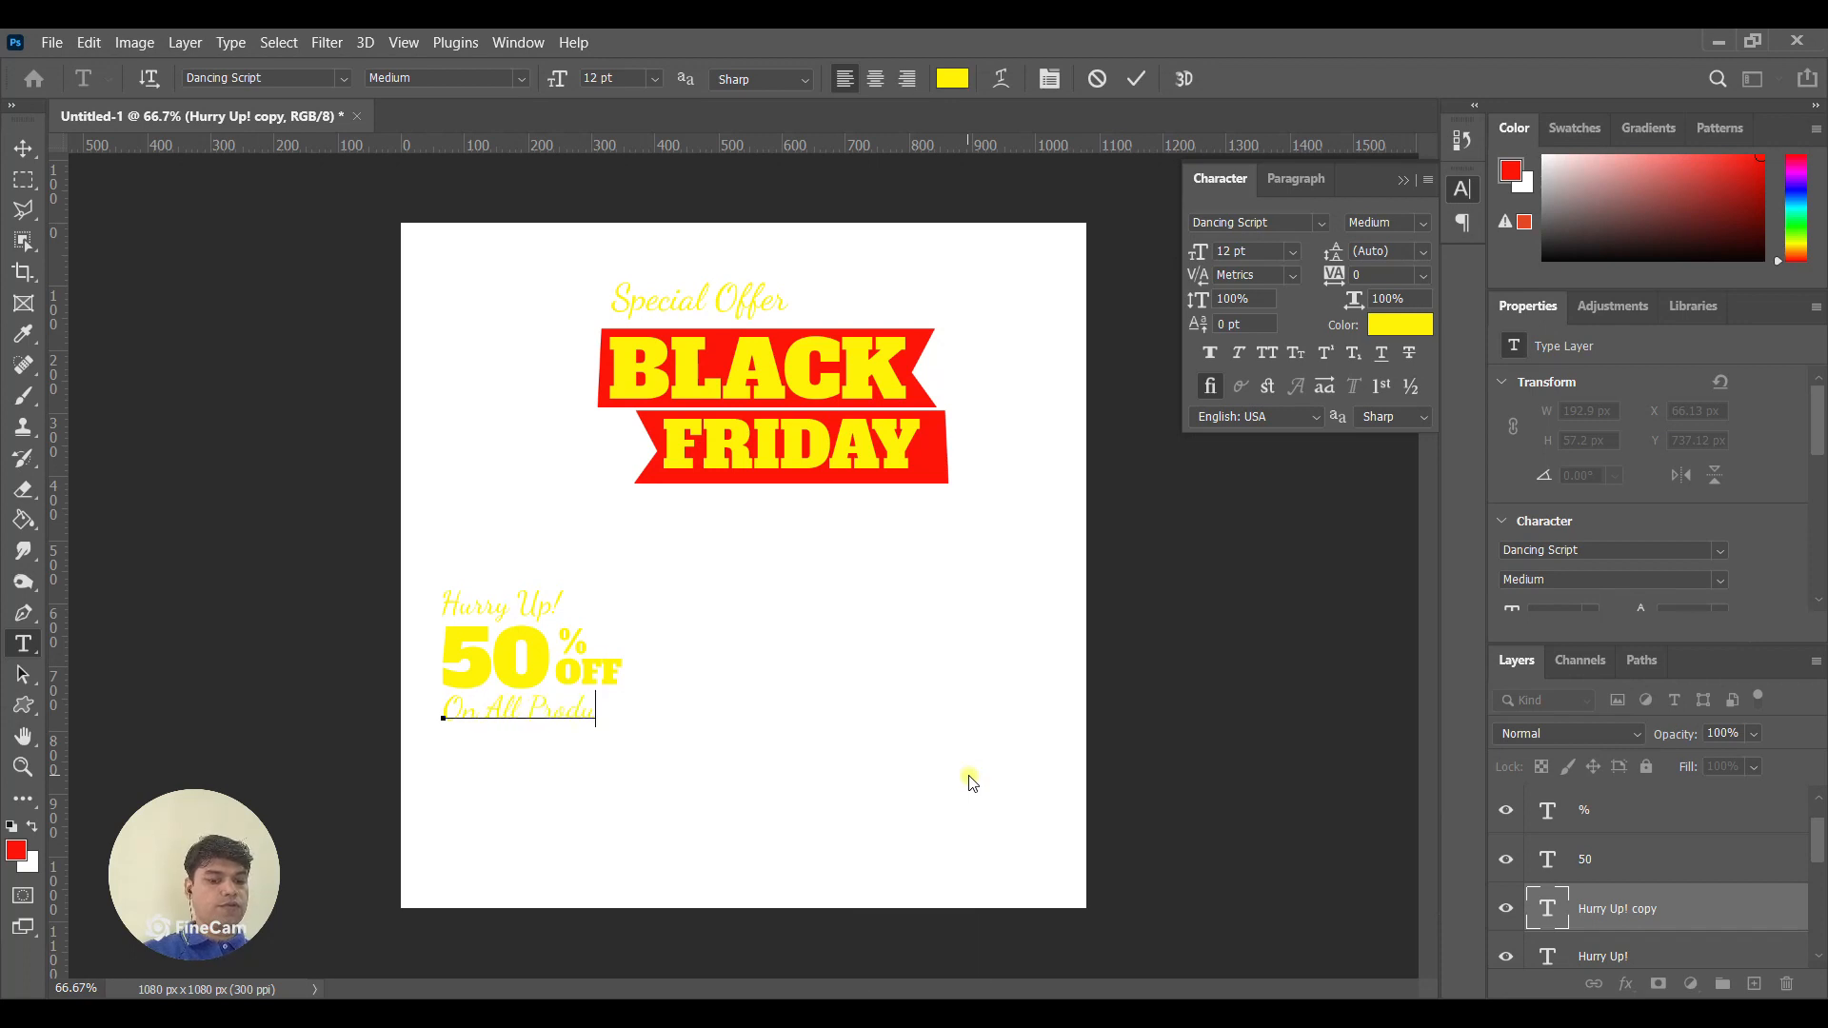
{"action": "type", "text": "cts"}
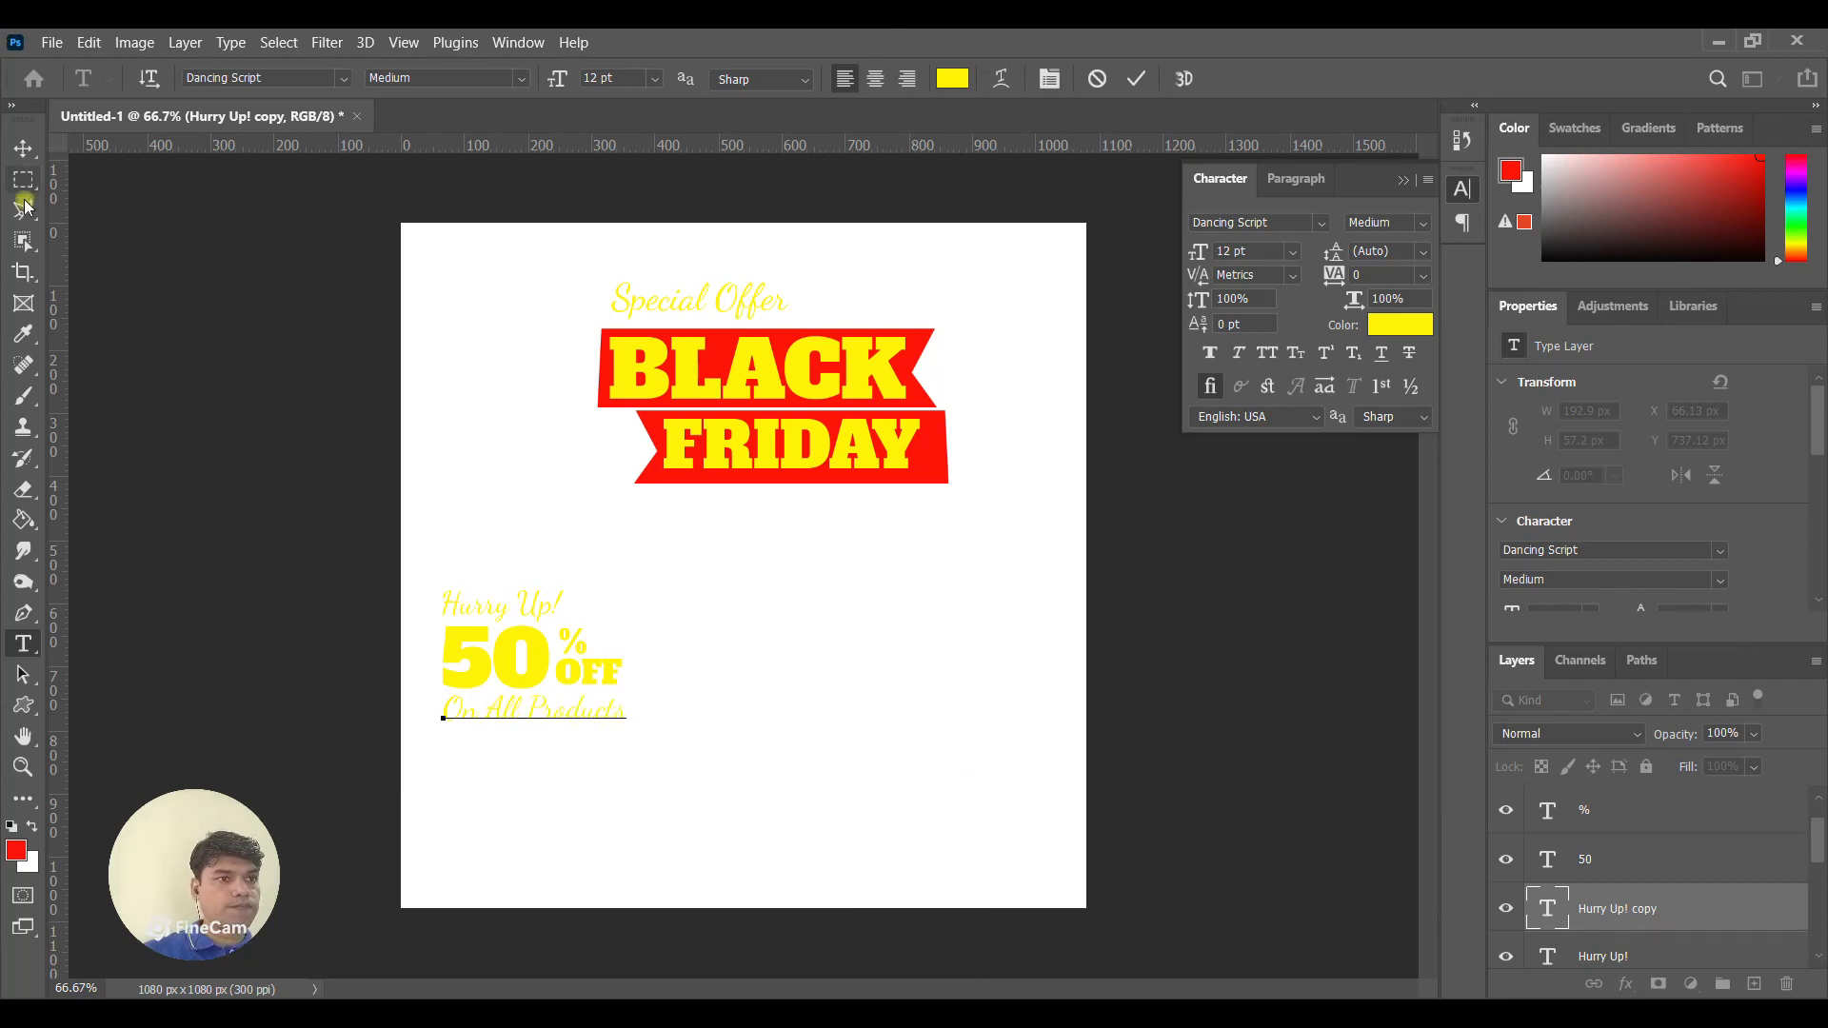
{"action": "left_click", "coordinate": [23, 147]}
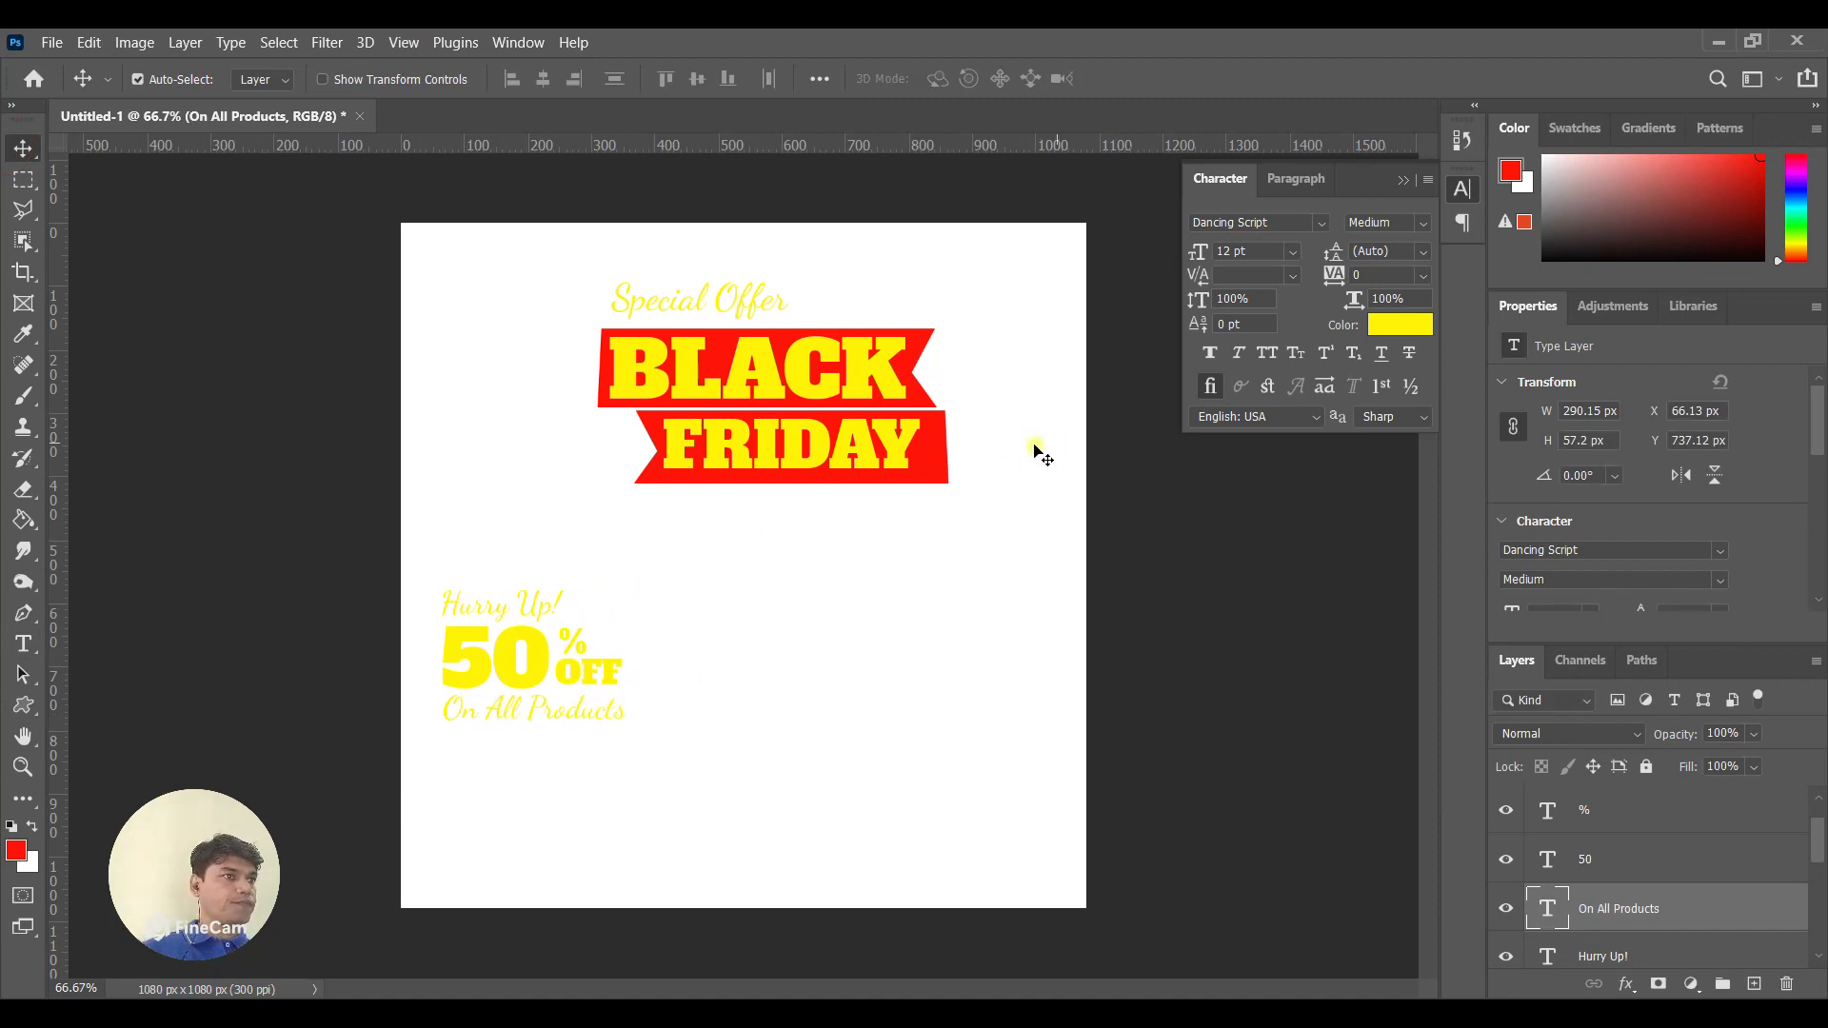
Collapse Group 1 and group the OFF, %, 50, On All Products and Hurry Up! layers together.
{"action": "left_click_drag", "start_coordinate": [1820, 842], "coordinate": [1819, 914]}
{"action": "left_click", "coordinate": [1734, 861]}
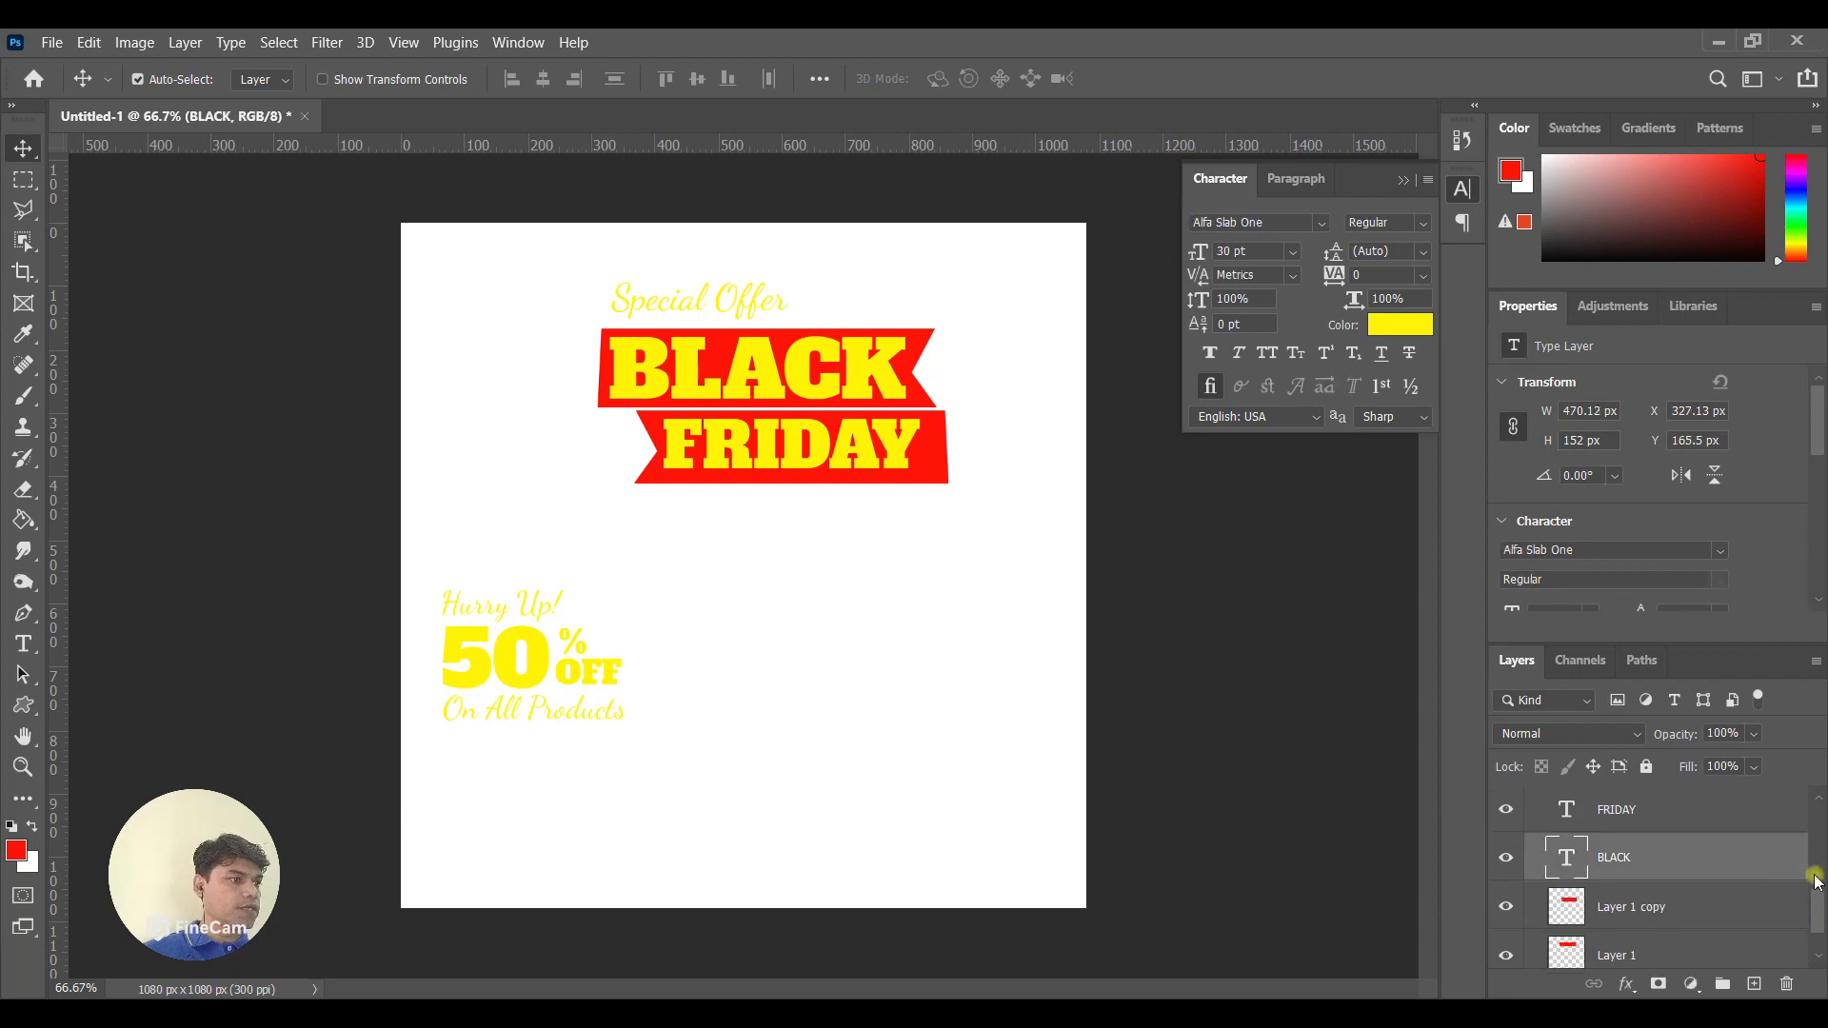
{"action": "scroll", "coordinate": [1562, 917], "scroll_direction": "up", "scroll_amount": 4}
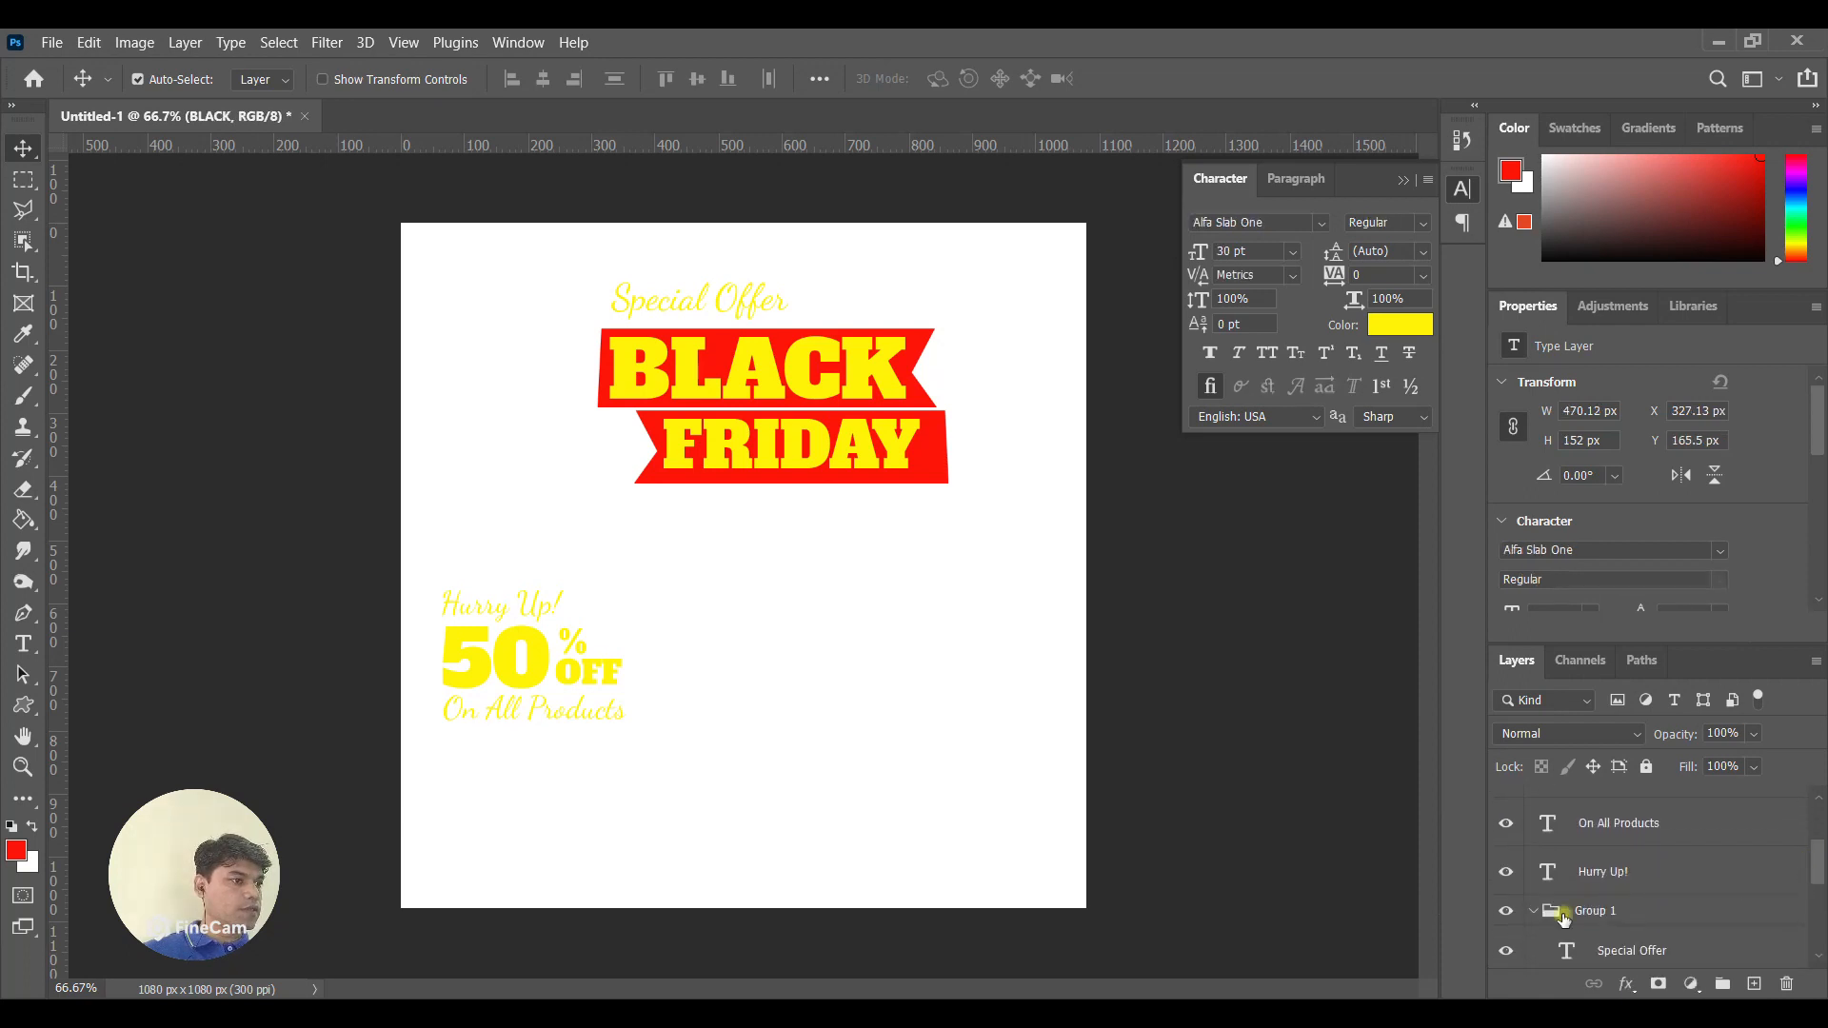
{"action": "left_click", "coordinate": [1537, 916]}
{"action": "left_click", "coordinate": [1619, 871]}
{"action": "scroll", "coordinate": [1666, 886], "scroll_direction": "up", "scroll_amount": 3}
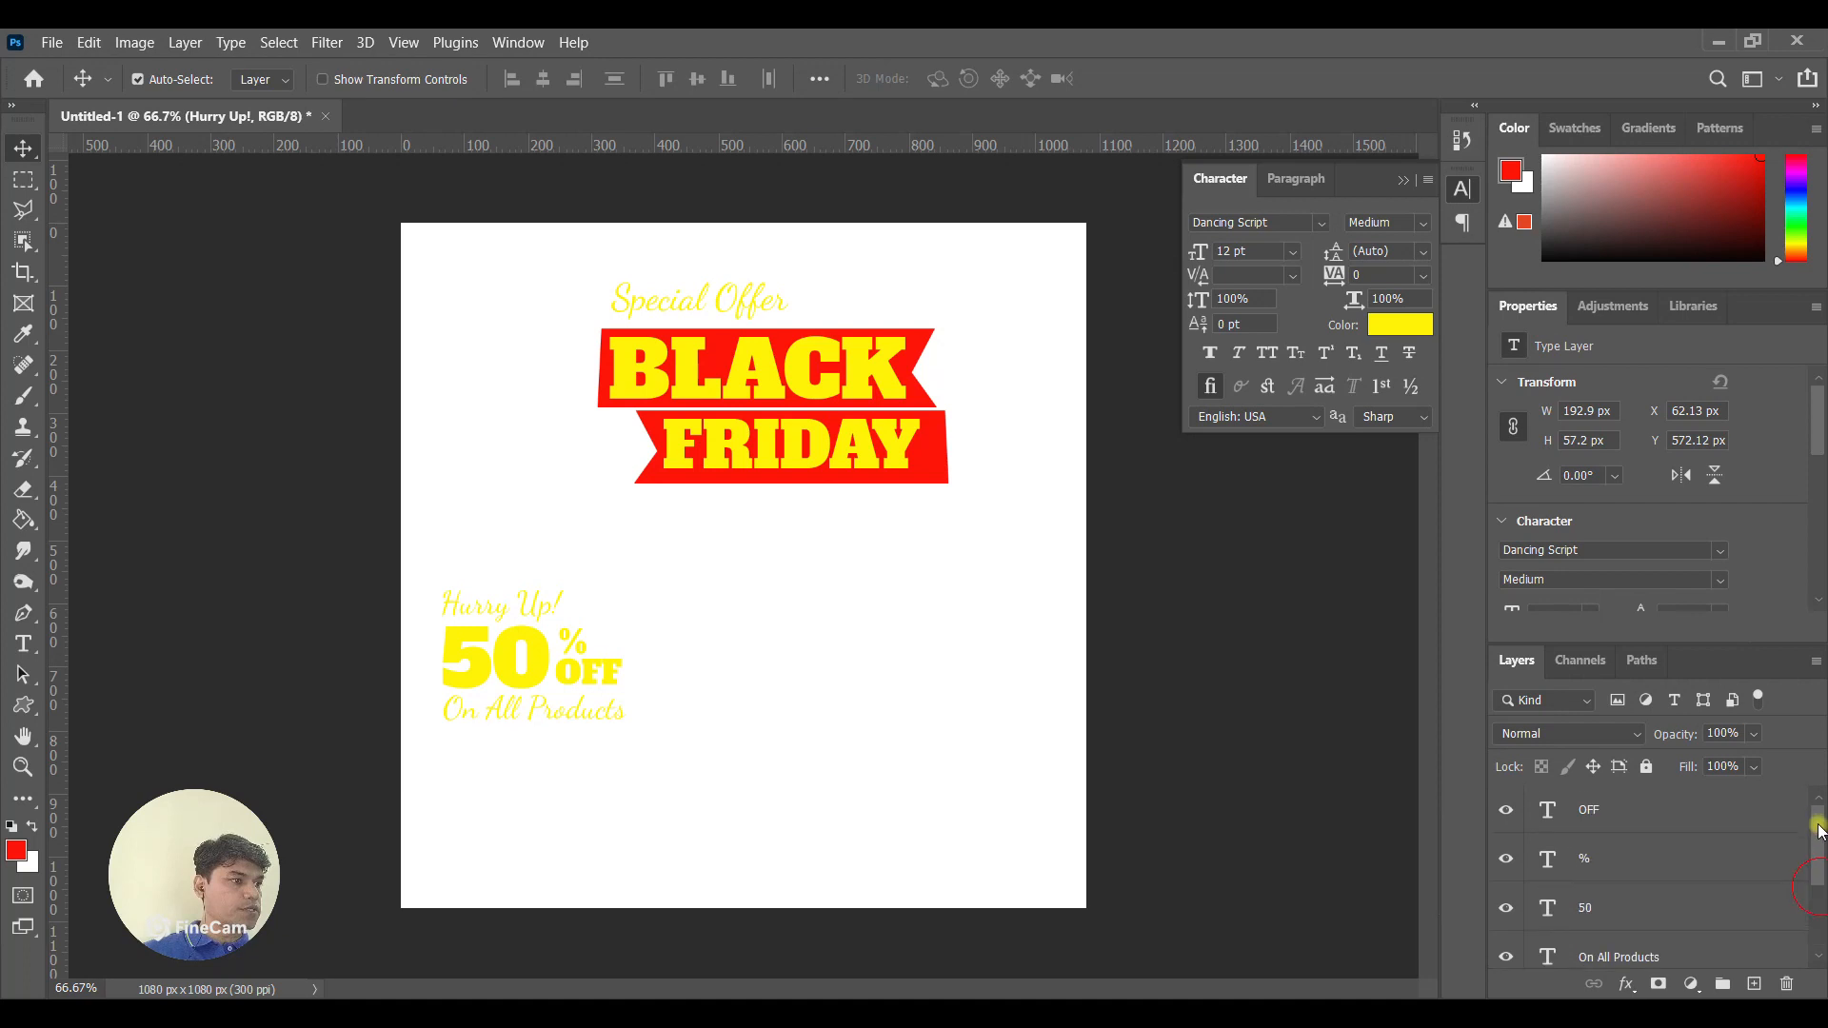
{"action": "left_click", "coordinate": [1707, 814], "text": "shift"}
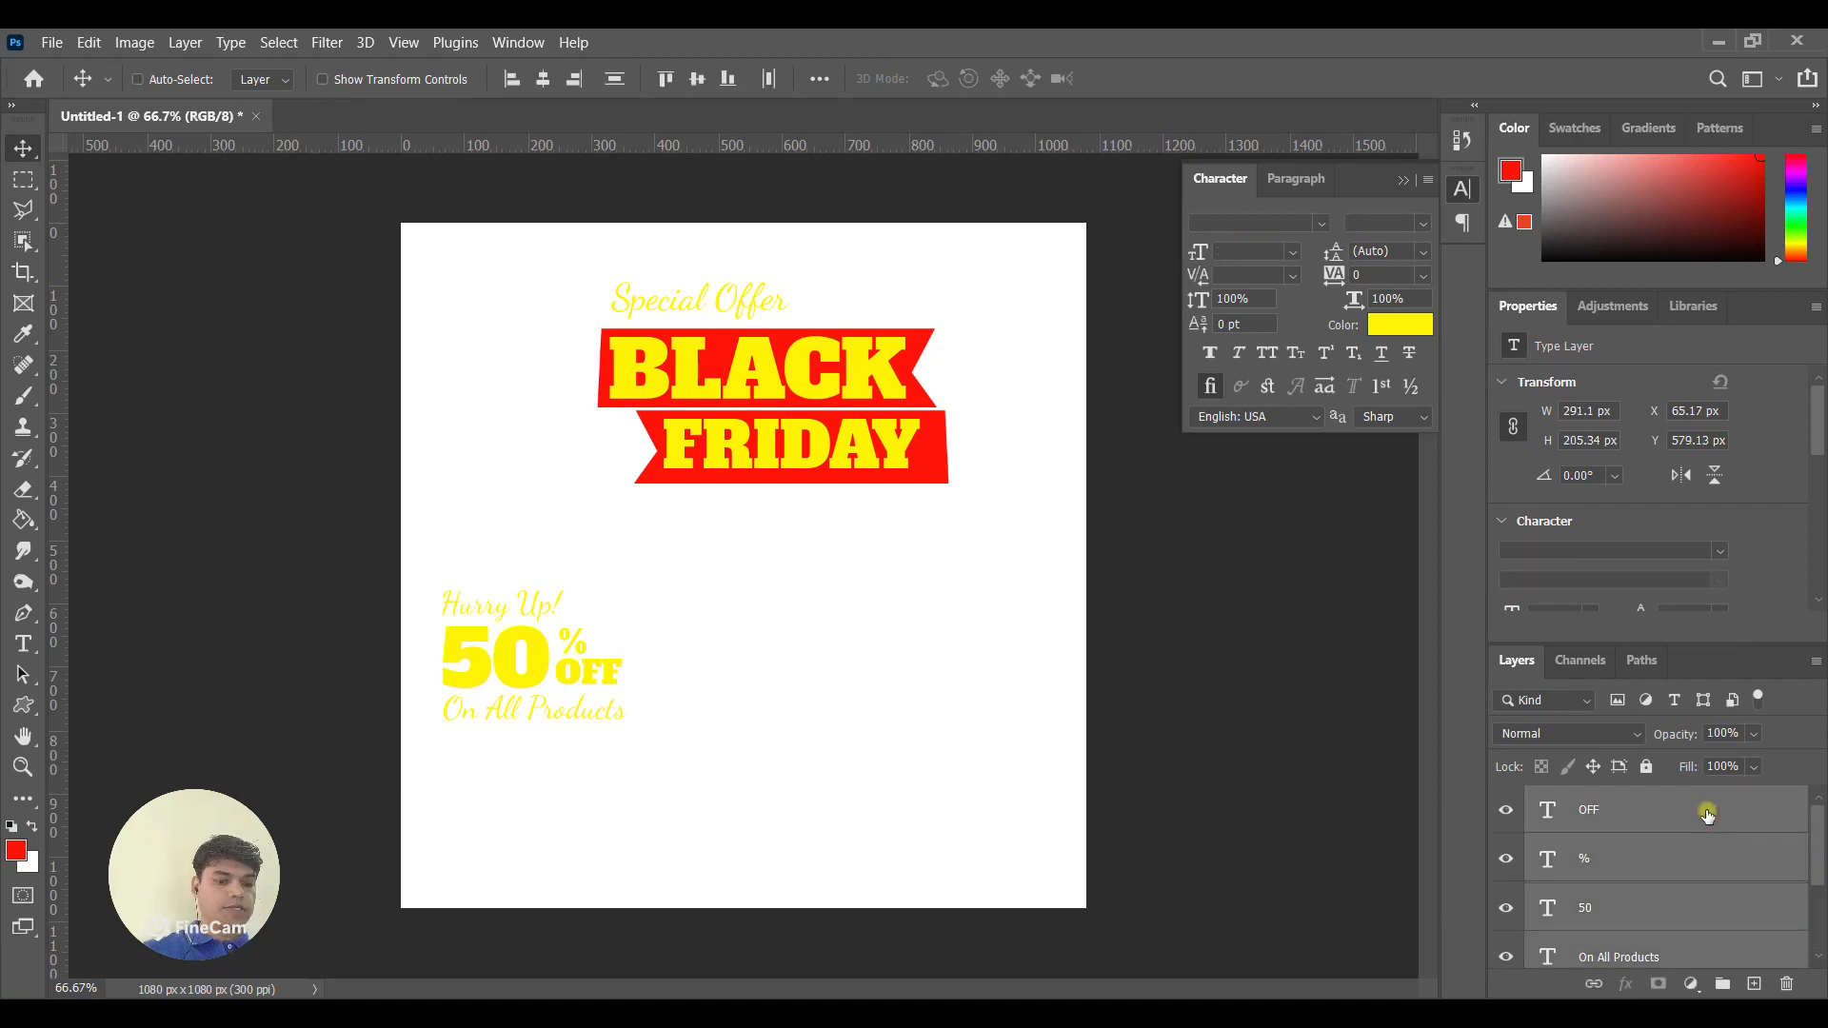
{"action": "key", "text": "ctrl+g"}
{"action": "left_click", "coordinate": [1505, 799]}
{"action": "left_click", "coordinate": [1505, 800]}
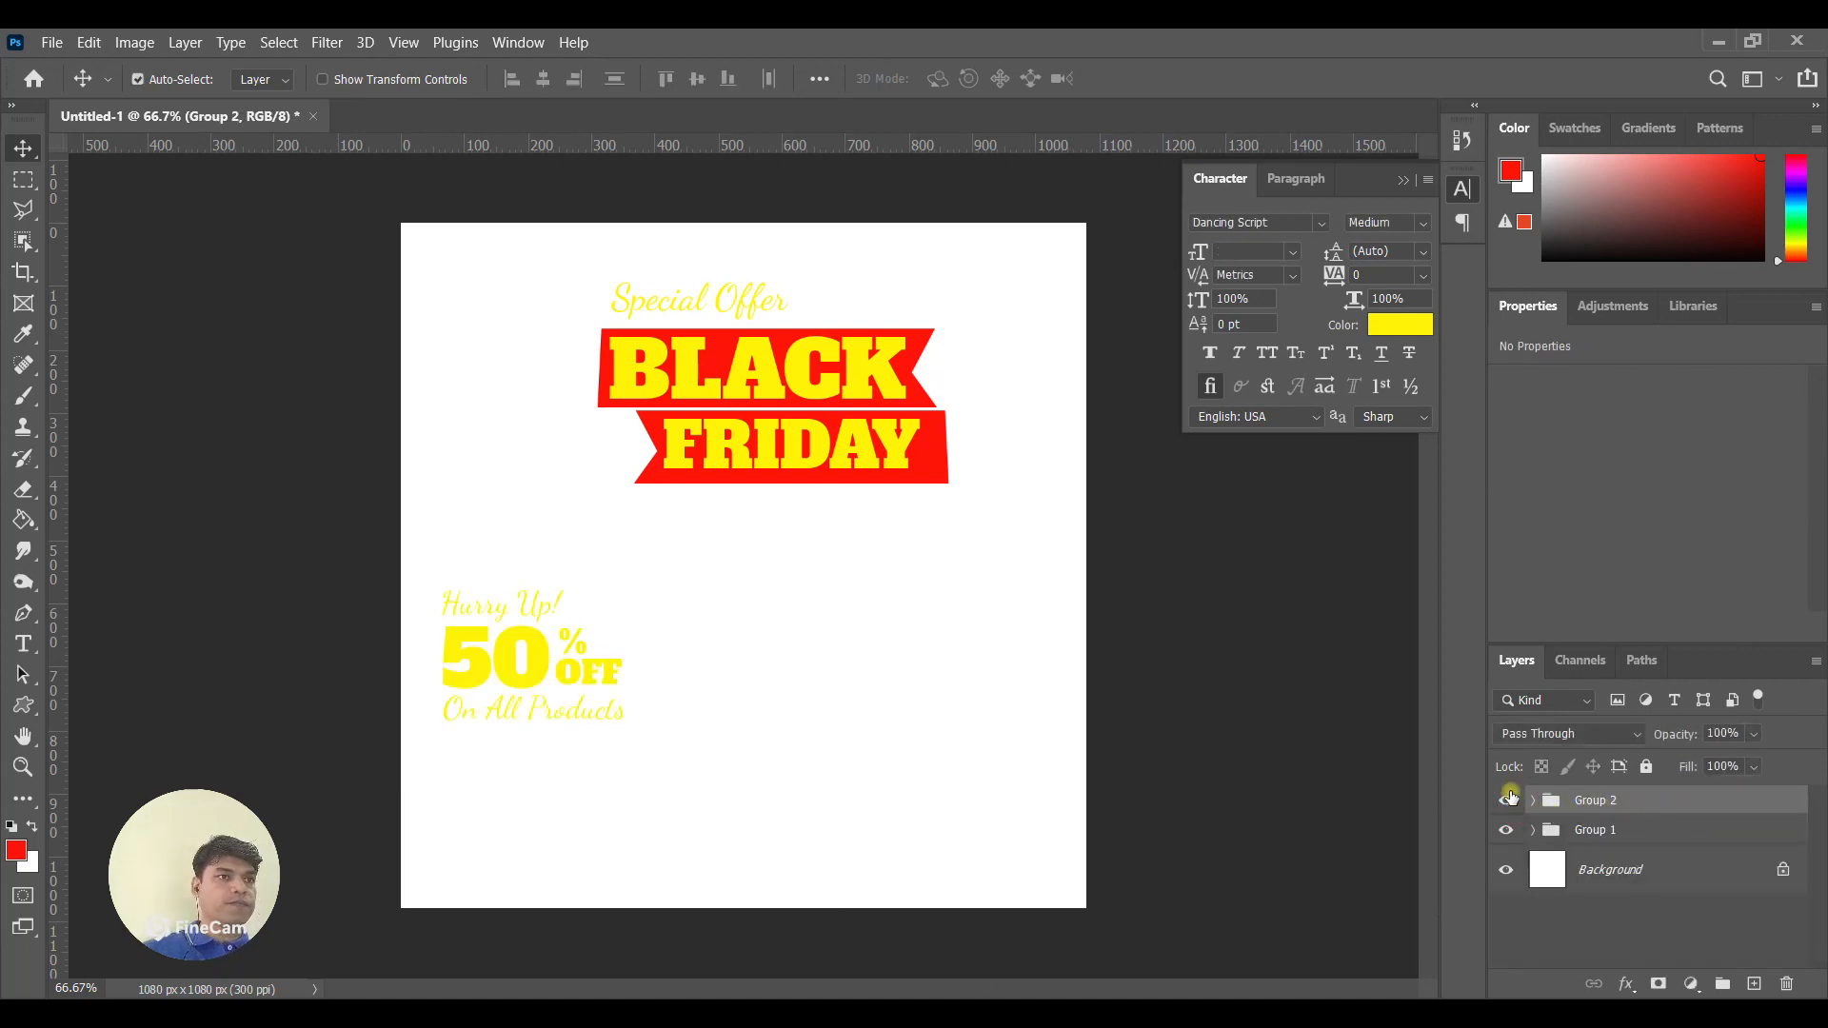
Add a new empty layer with the default settings directly above the Background layer.
{"action": "left_click", "coordinate": [1733, 866]}
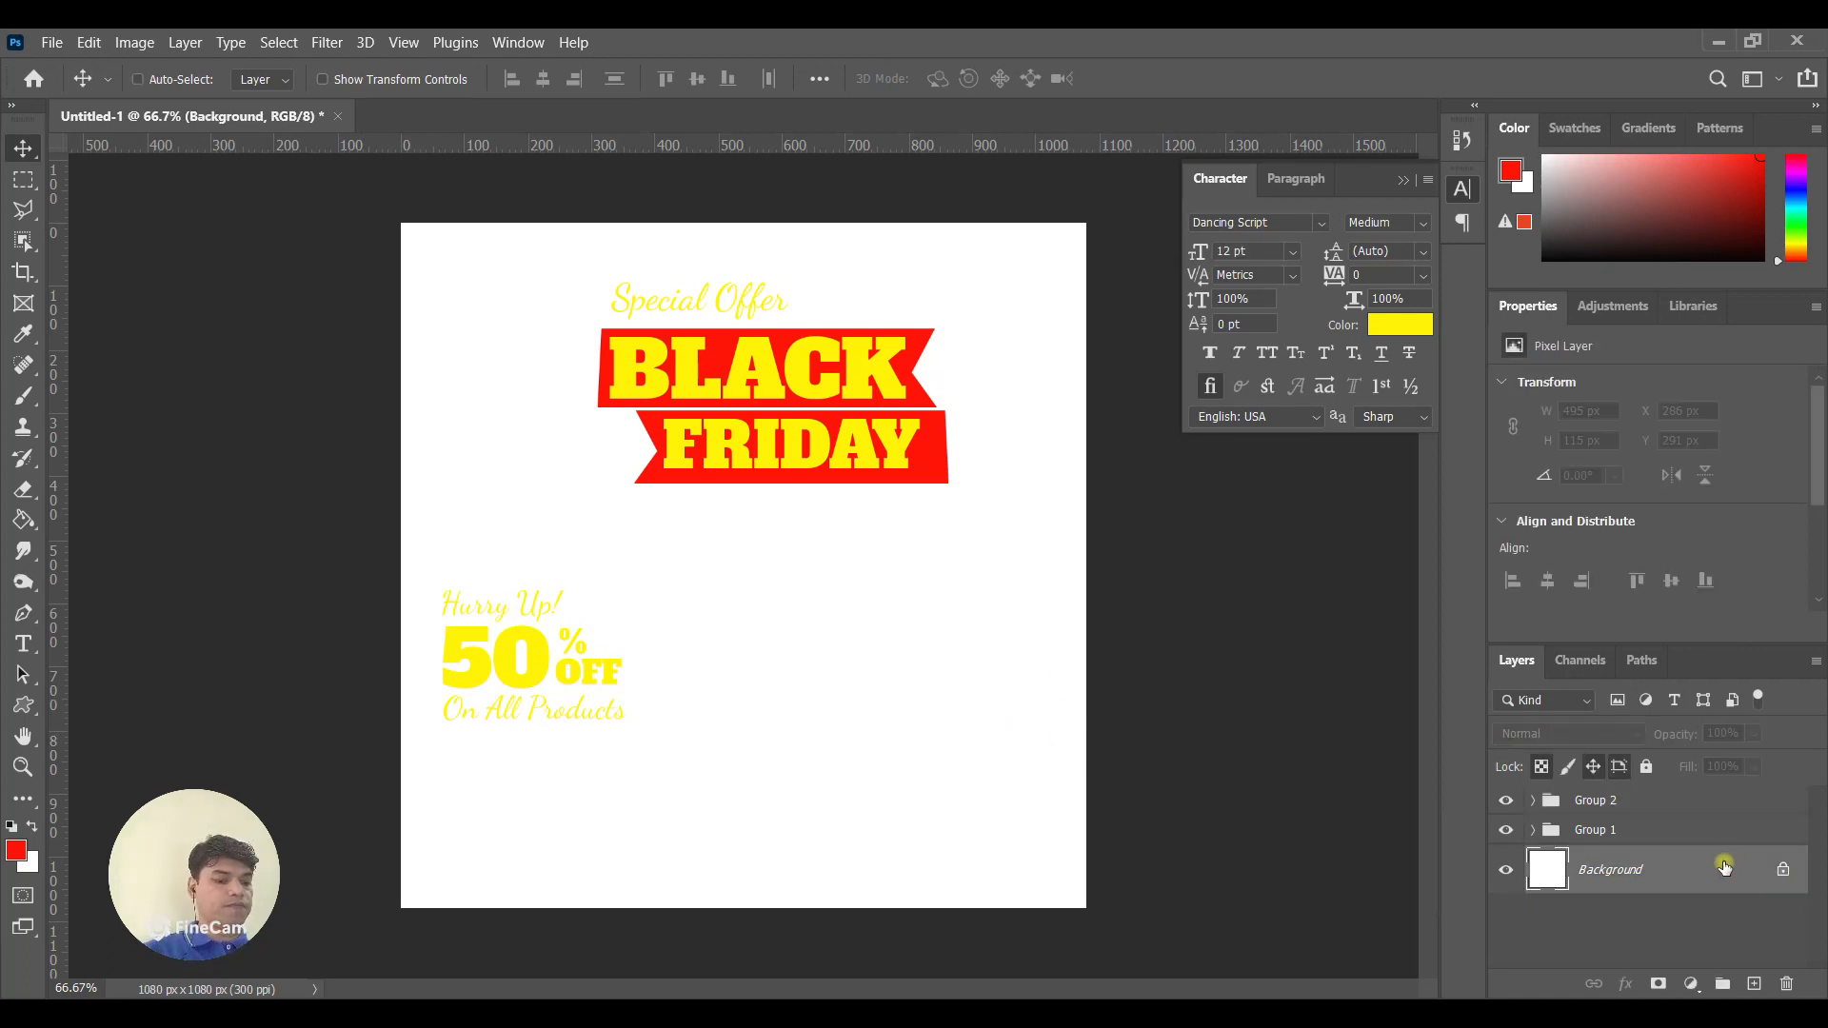
{"action": "key", "text": "ctrl+shift+l"}
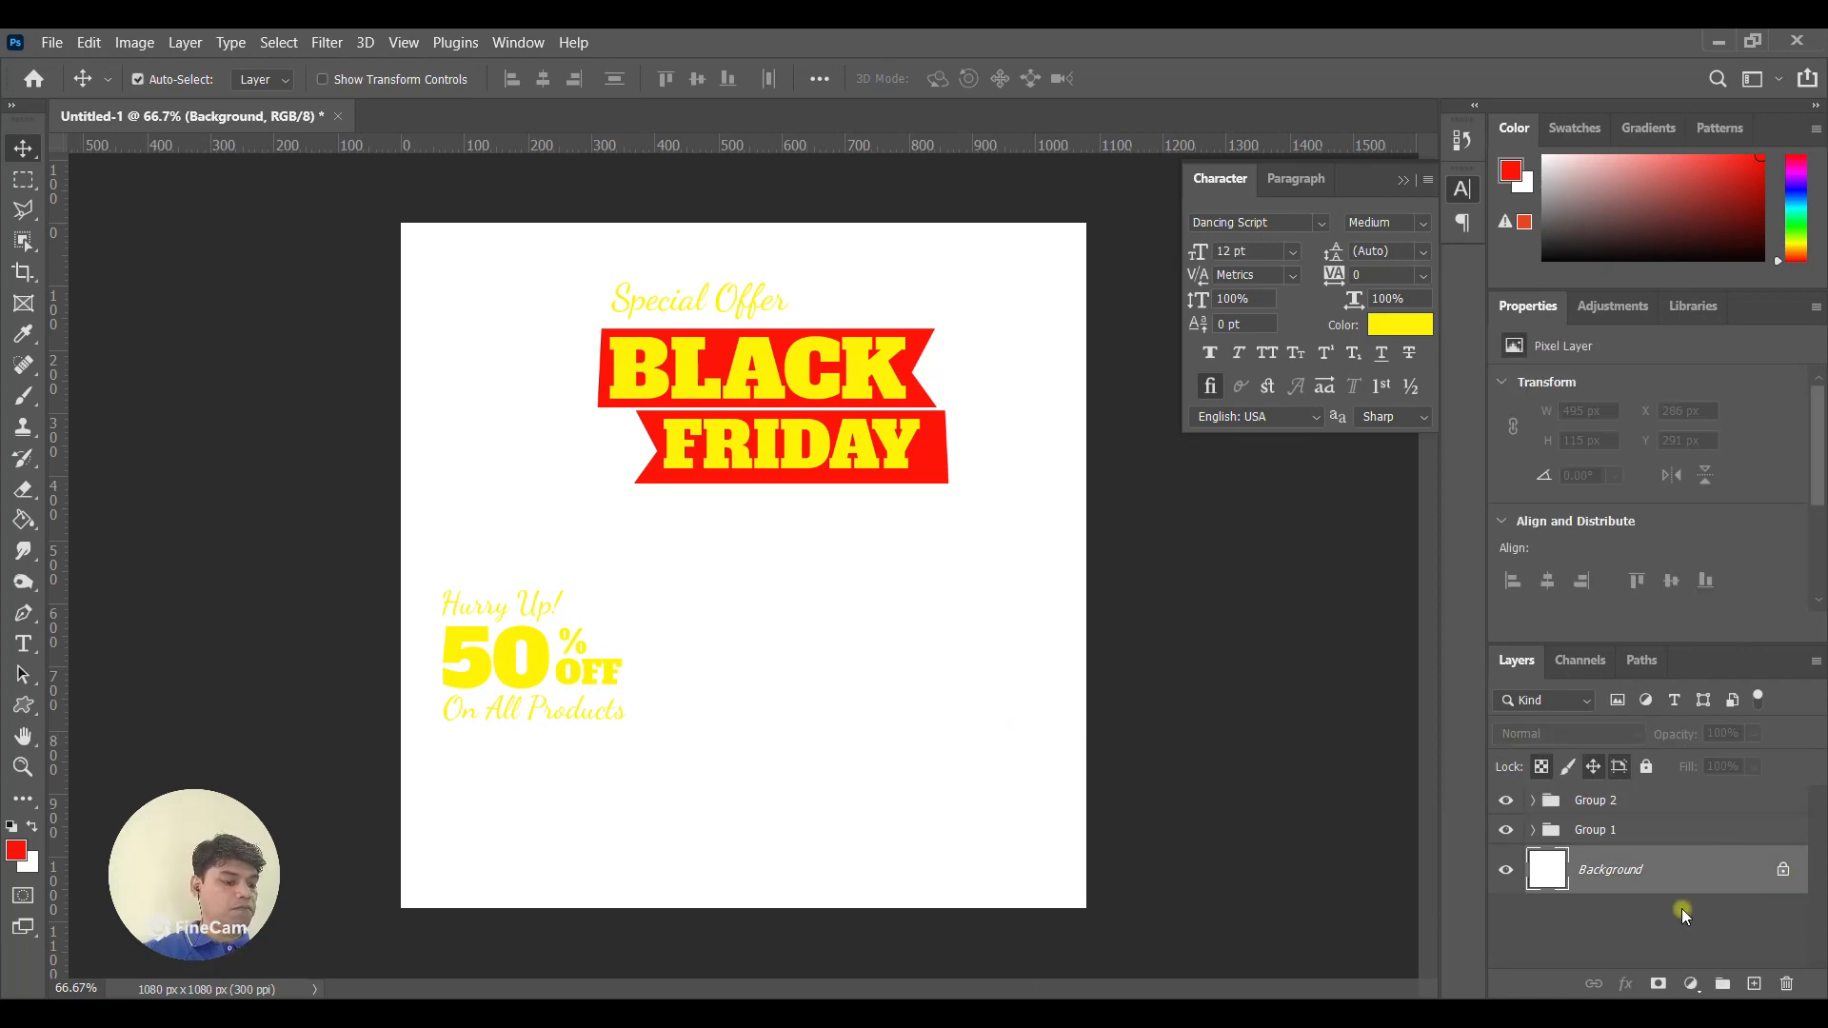
{"action": "key", "text": "ctrl+shift+n"}
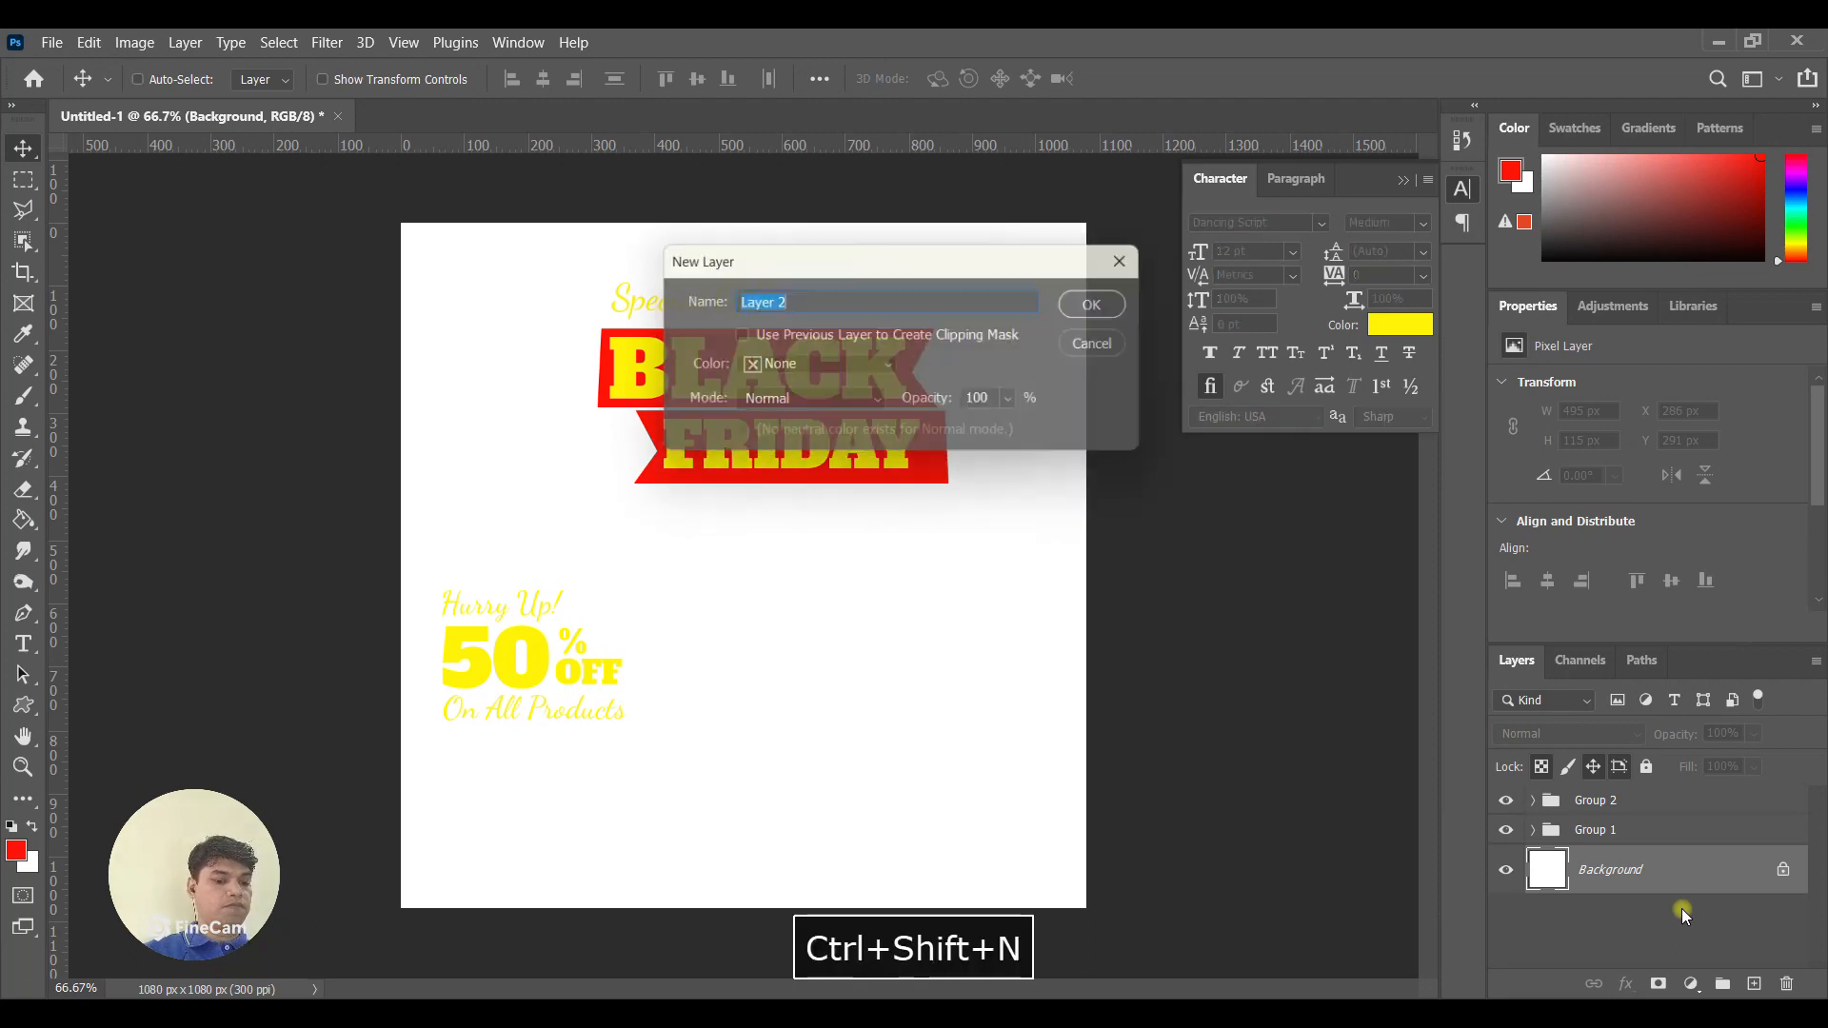
{"action": "left_click", "coordinate": [1107, 304]}
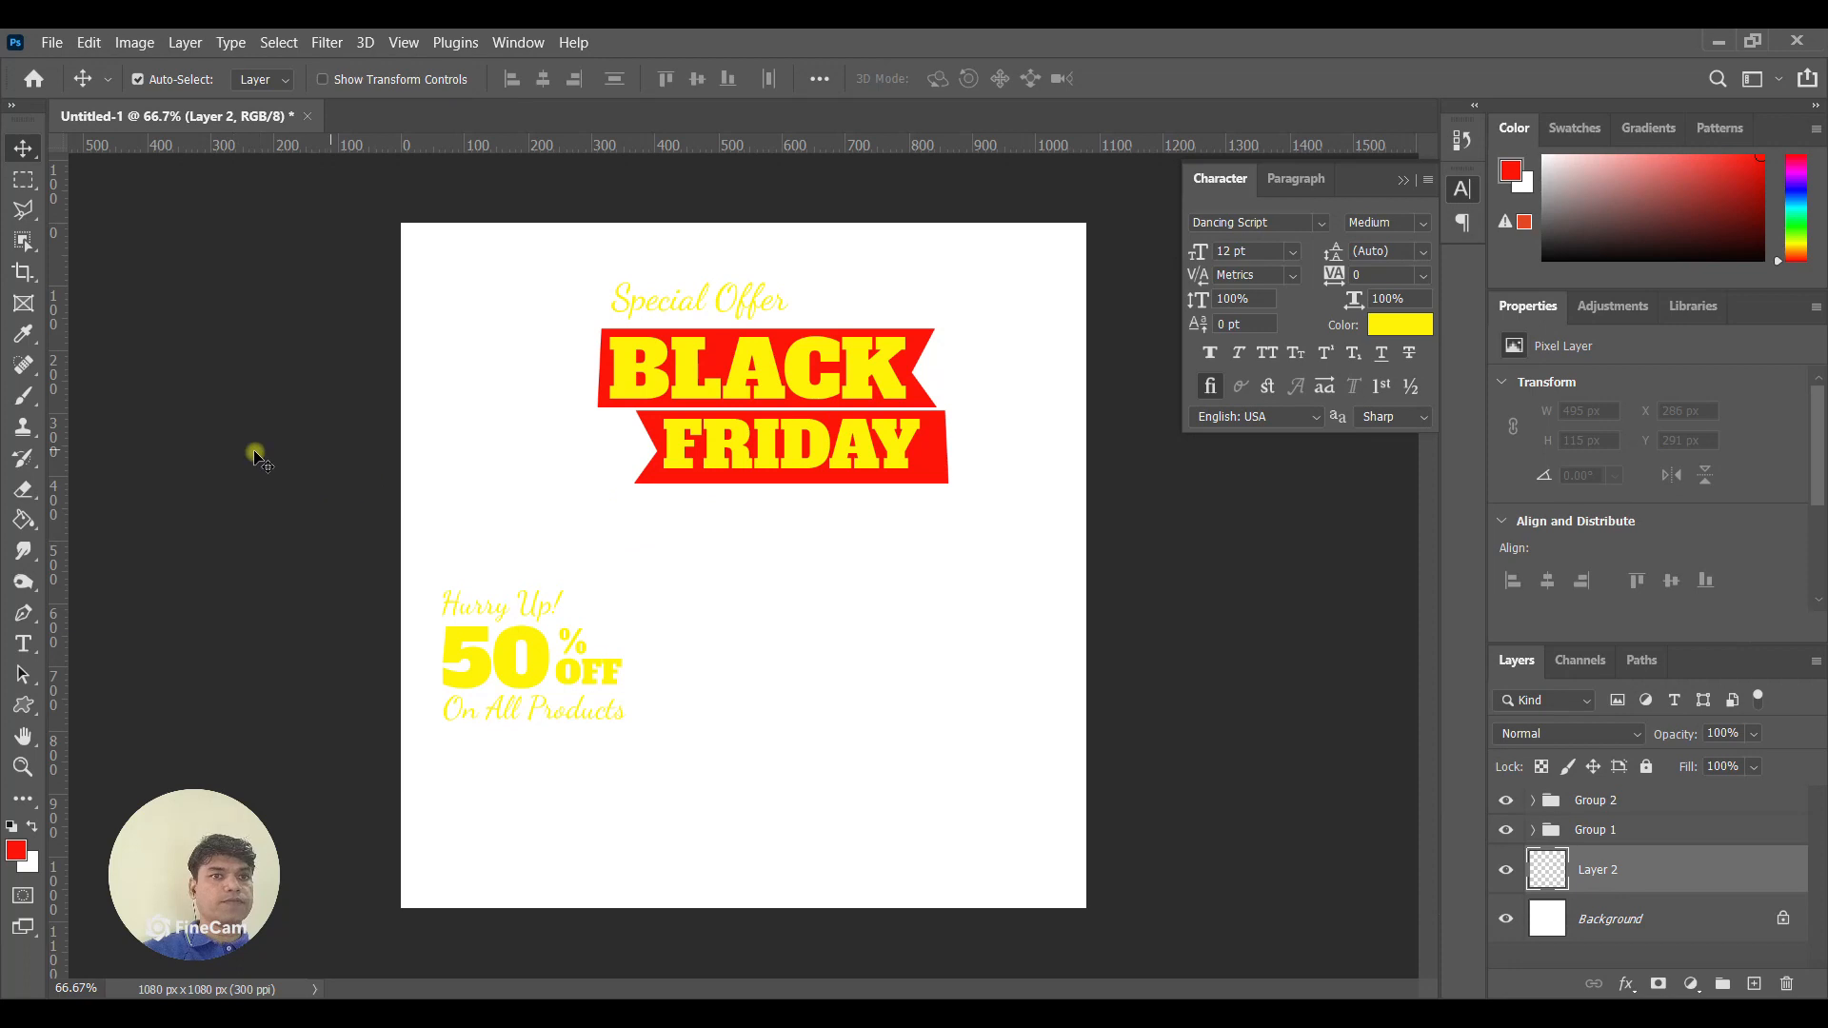
Fill the new layer with the dark gray-to-black radial gradient from the Grays presets, drawn from near the canvas centre to its lower right corner.
{"action": "left_click", "coordinate": [23, 520]}
{"action": "left_click", "coordinate": [118, 521]}
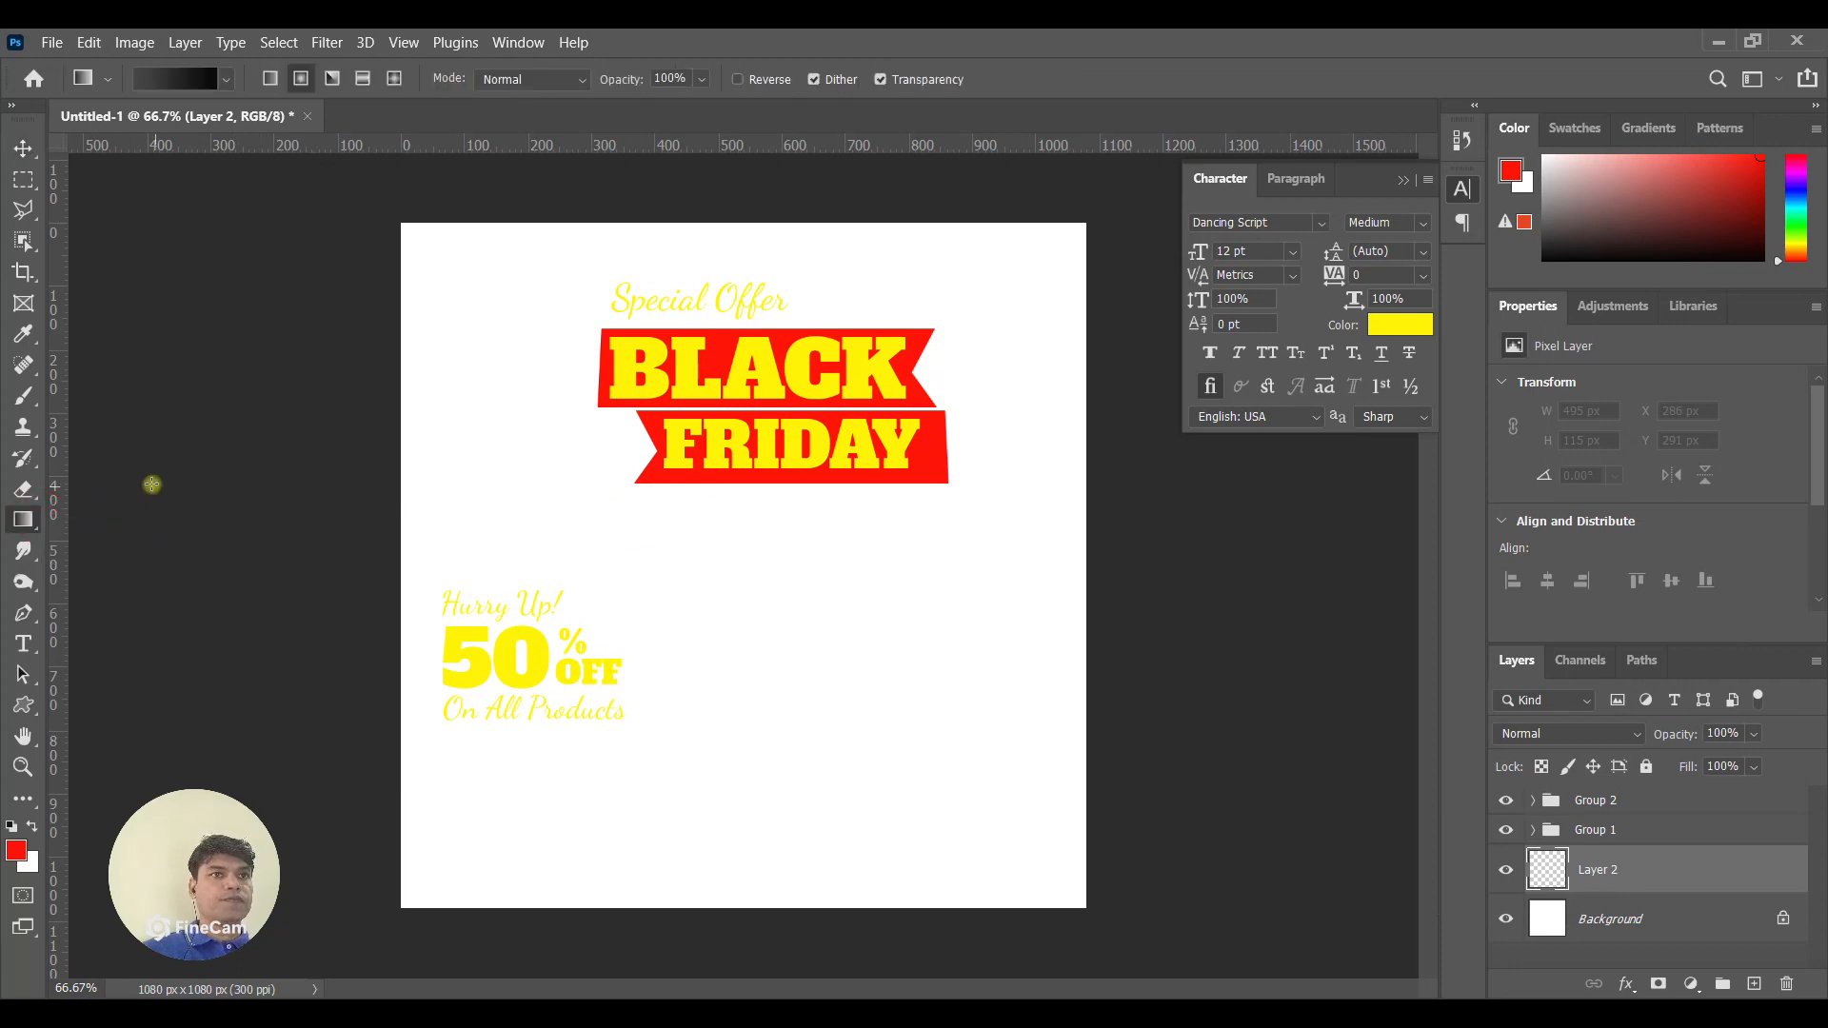
{"action": "left_click", "coordinate": [227, 79]}
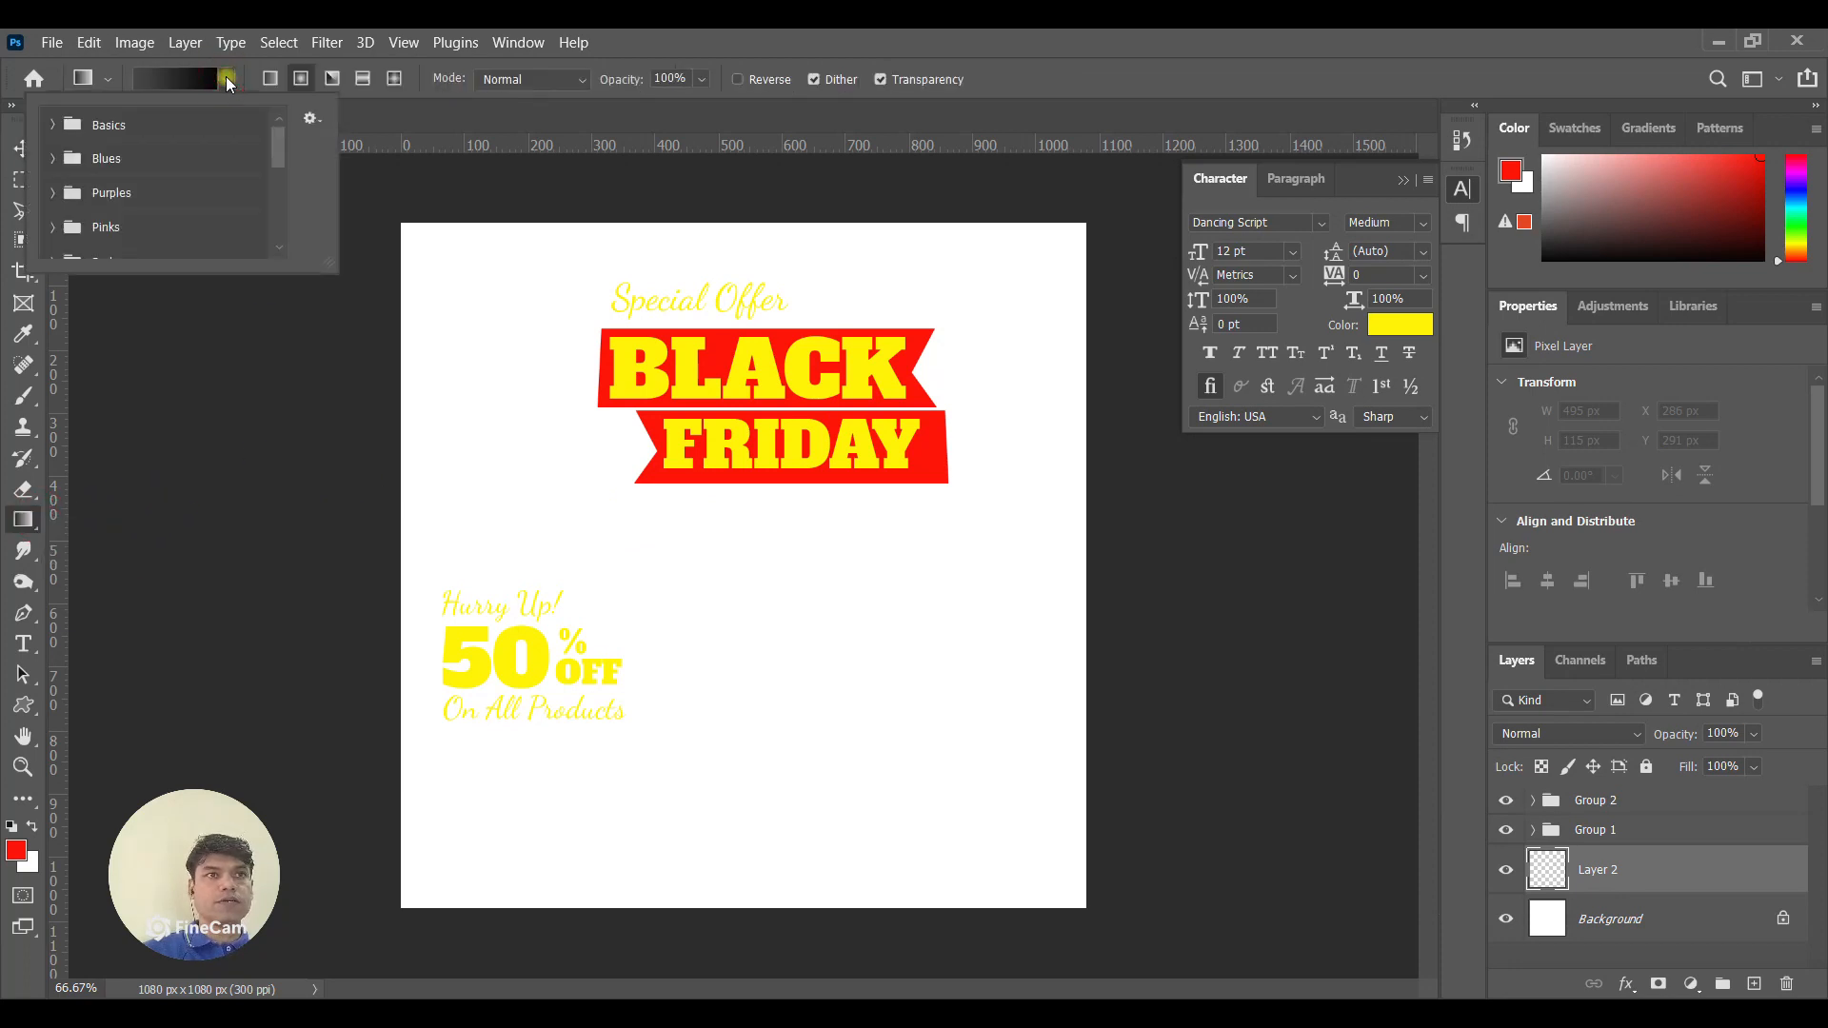
{"action": "scroll", "coordinate": [43, 226], "scroll_direction": "down", "scroll_amount": 3}
{"action": "scroll", "coordinate": [80, 221], "scroll_direction": "down", "scroll_amount": 2}
{"action": "left_click", "coordinate": [52, 194]}
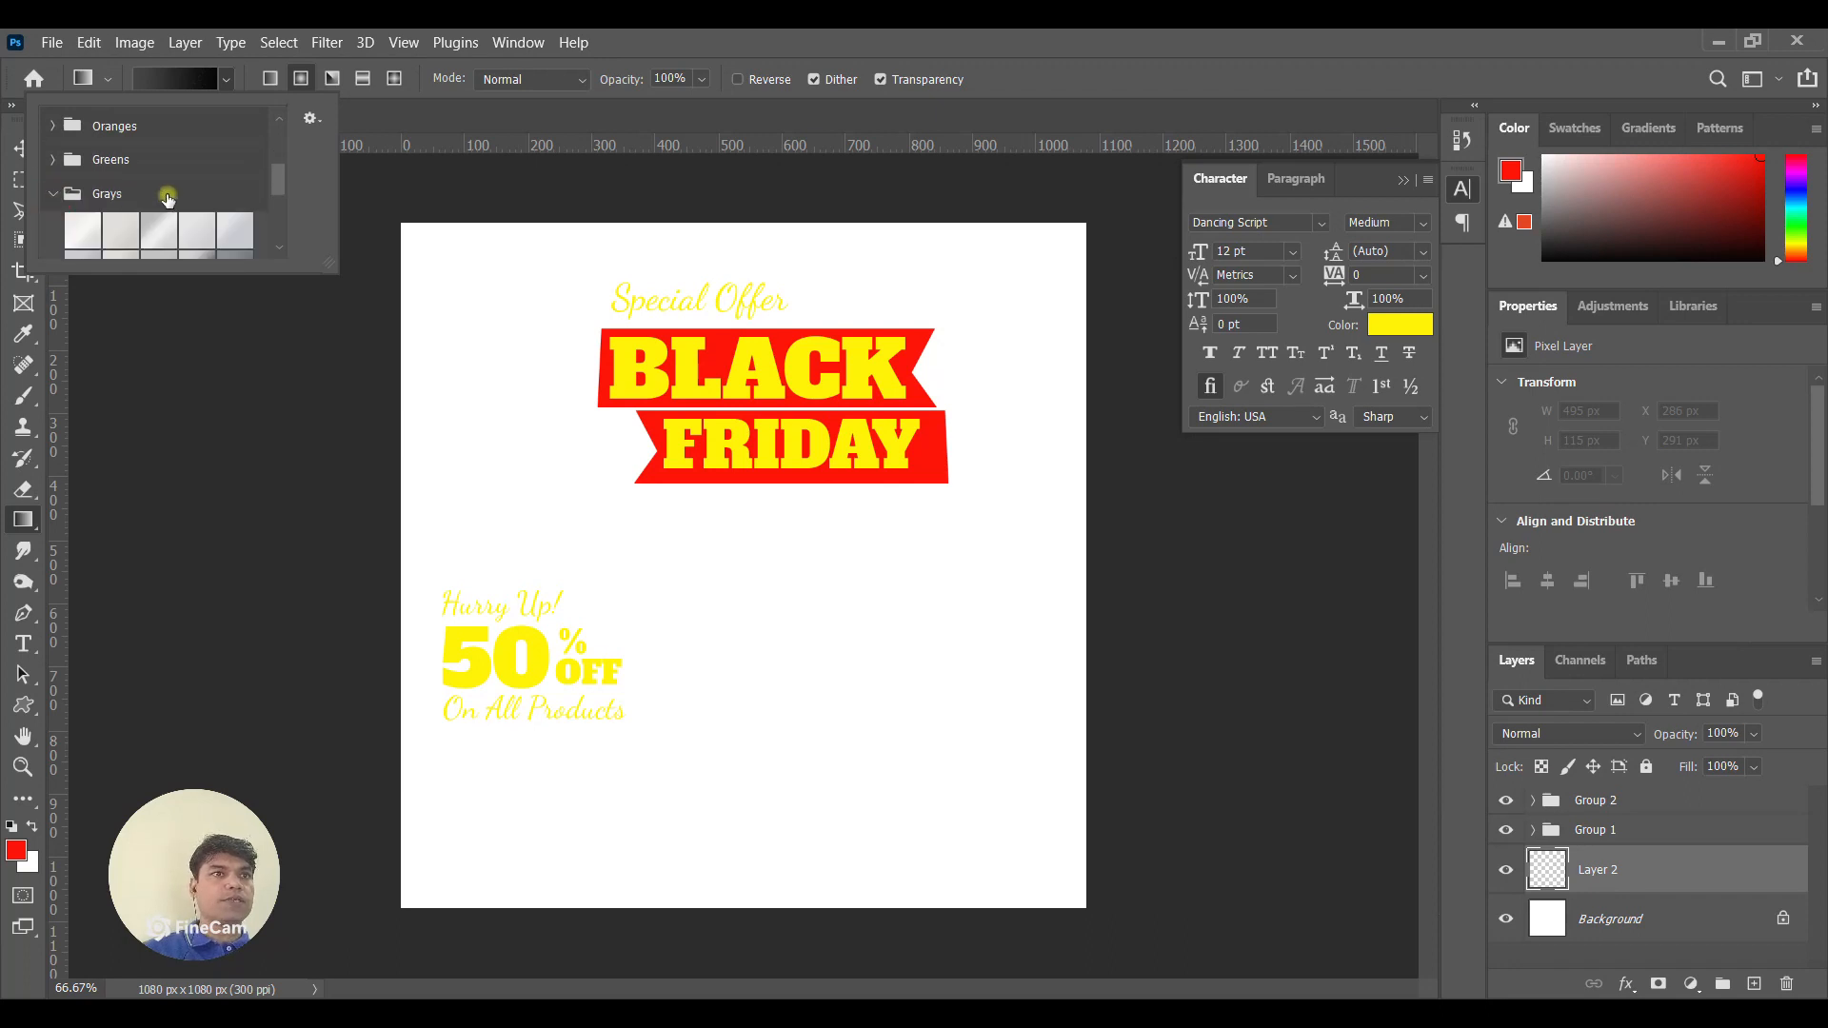
{"action": "mouse_move", "coordinate": [293, 191]}
{"action": "left_mouse_down"}
{"action": "mouse_move", "coordinate": [274, 214]}
{"action": "mouse_move", "coordinate": [274, 195]}
{"action": "left_mouse_up"}
{"action": "left_click", "coordinate": [191, 234]}
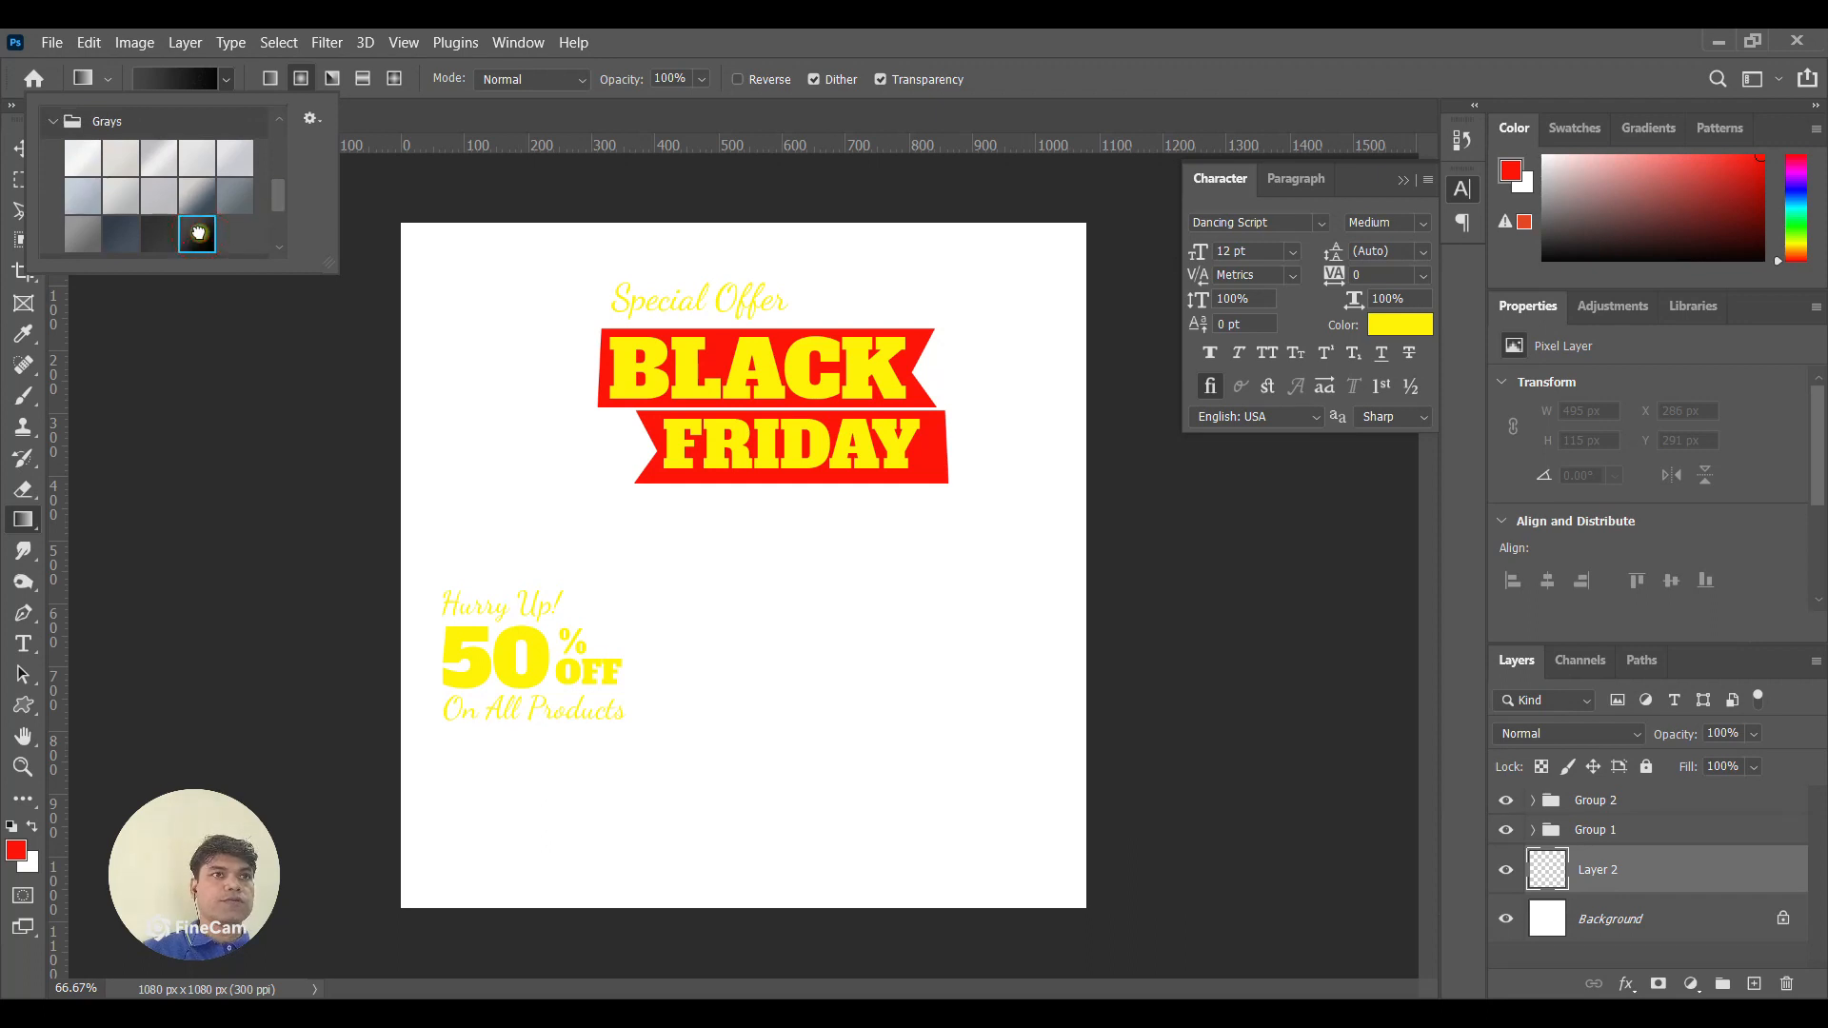
{"action": "left_click", "coordinate": [881, 42]}
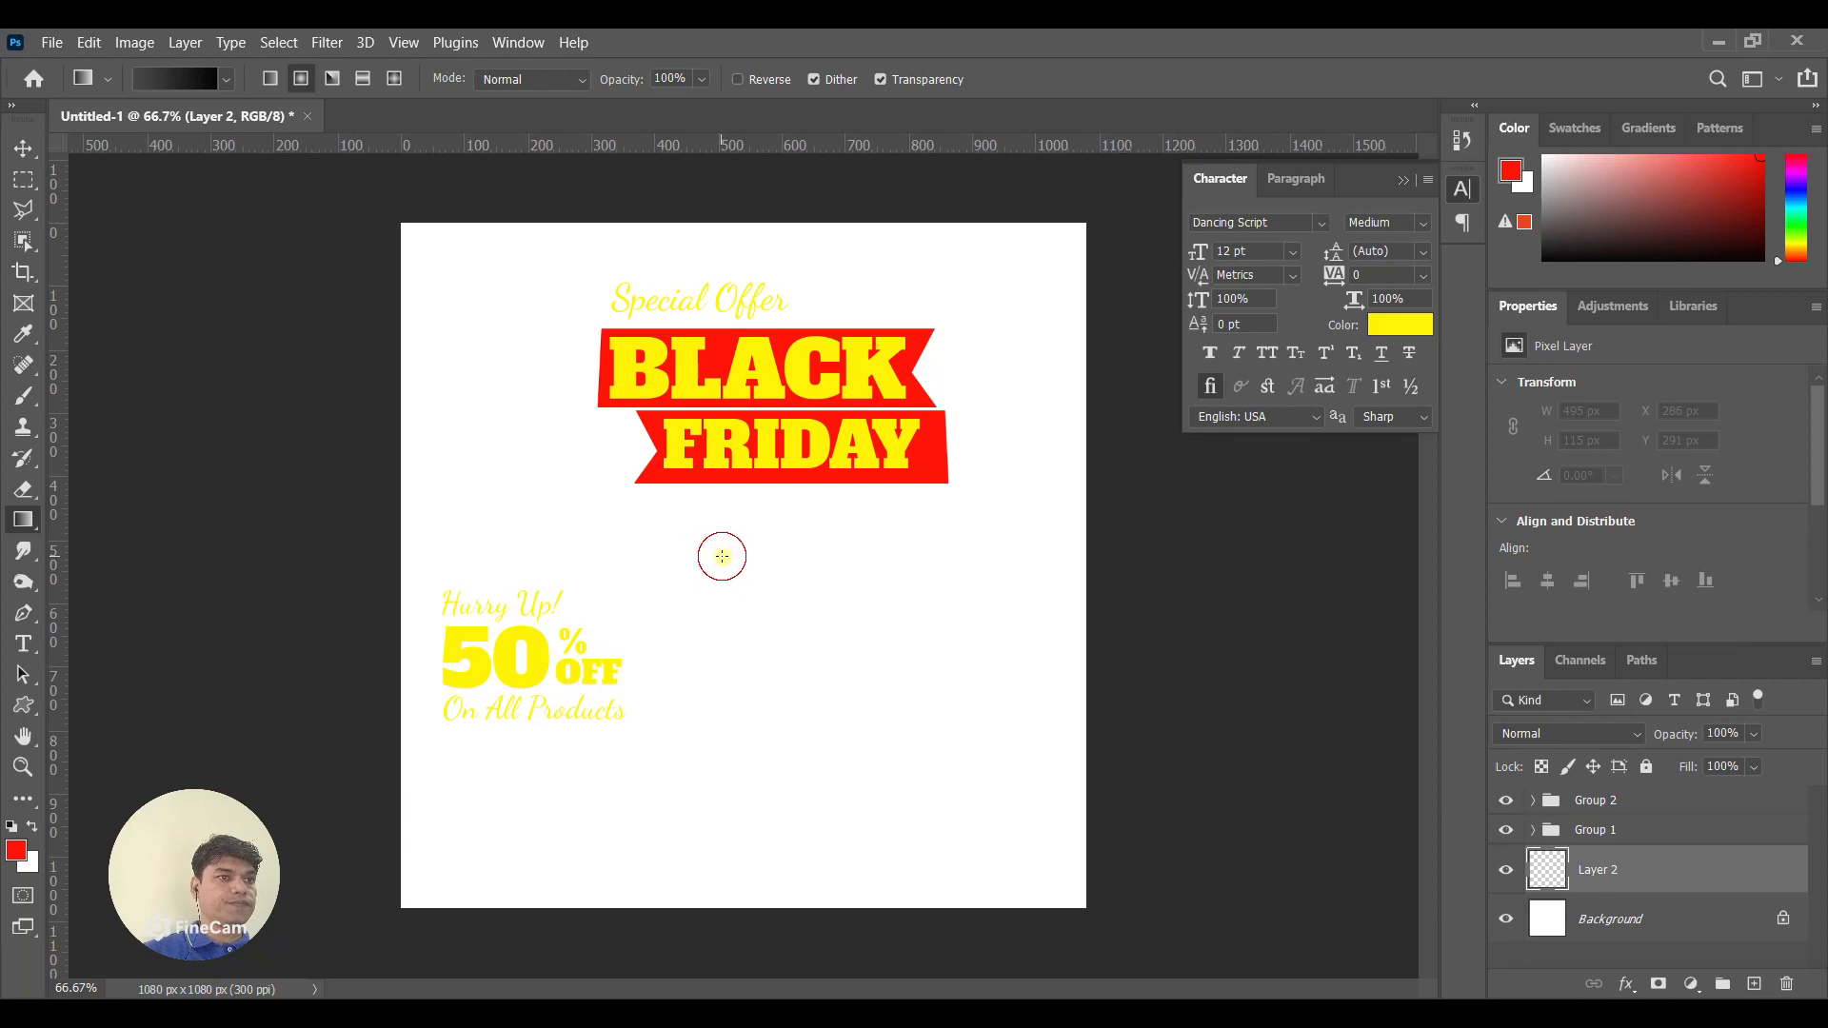
{"action": "left_click_drag", "start_coordinate": [731, 567], "coordinate": [971, 825]}
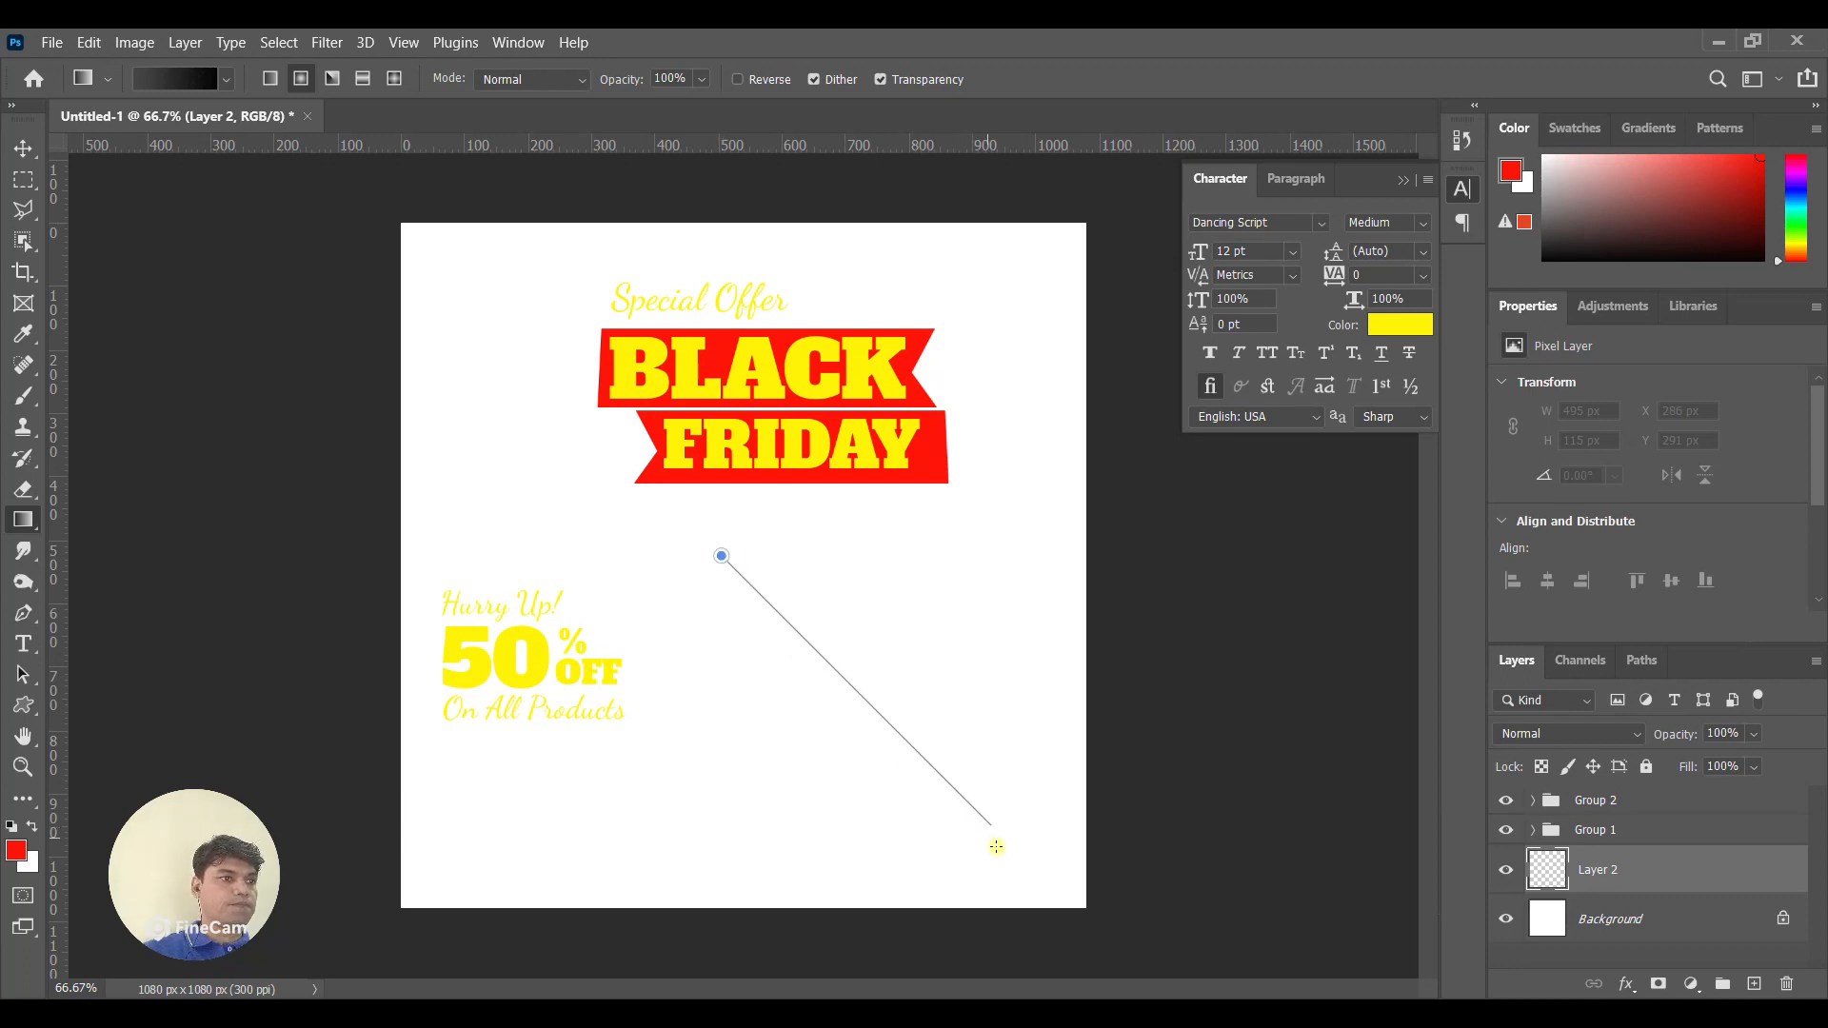
{"action": "left_click_drag", "start_coordinate": [1089, 918], "coordinate": [1087, 916]}
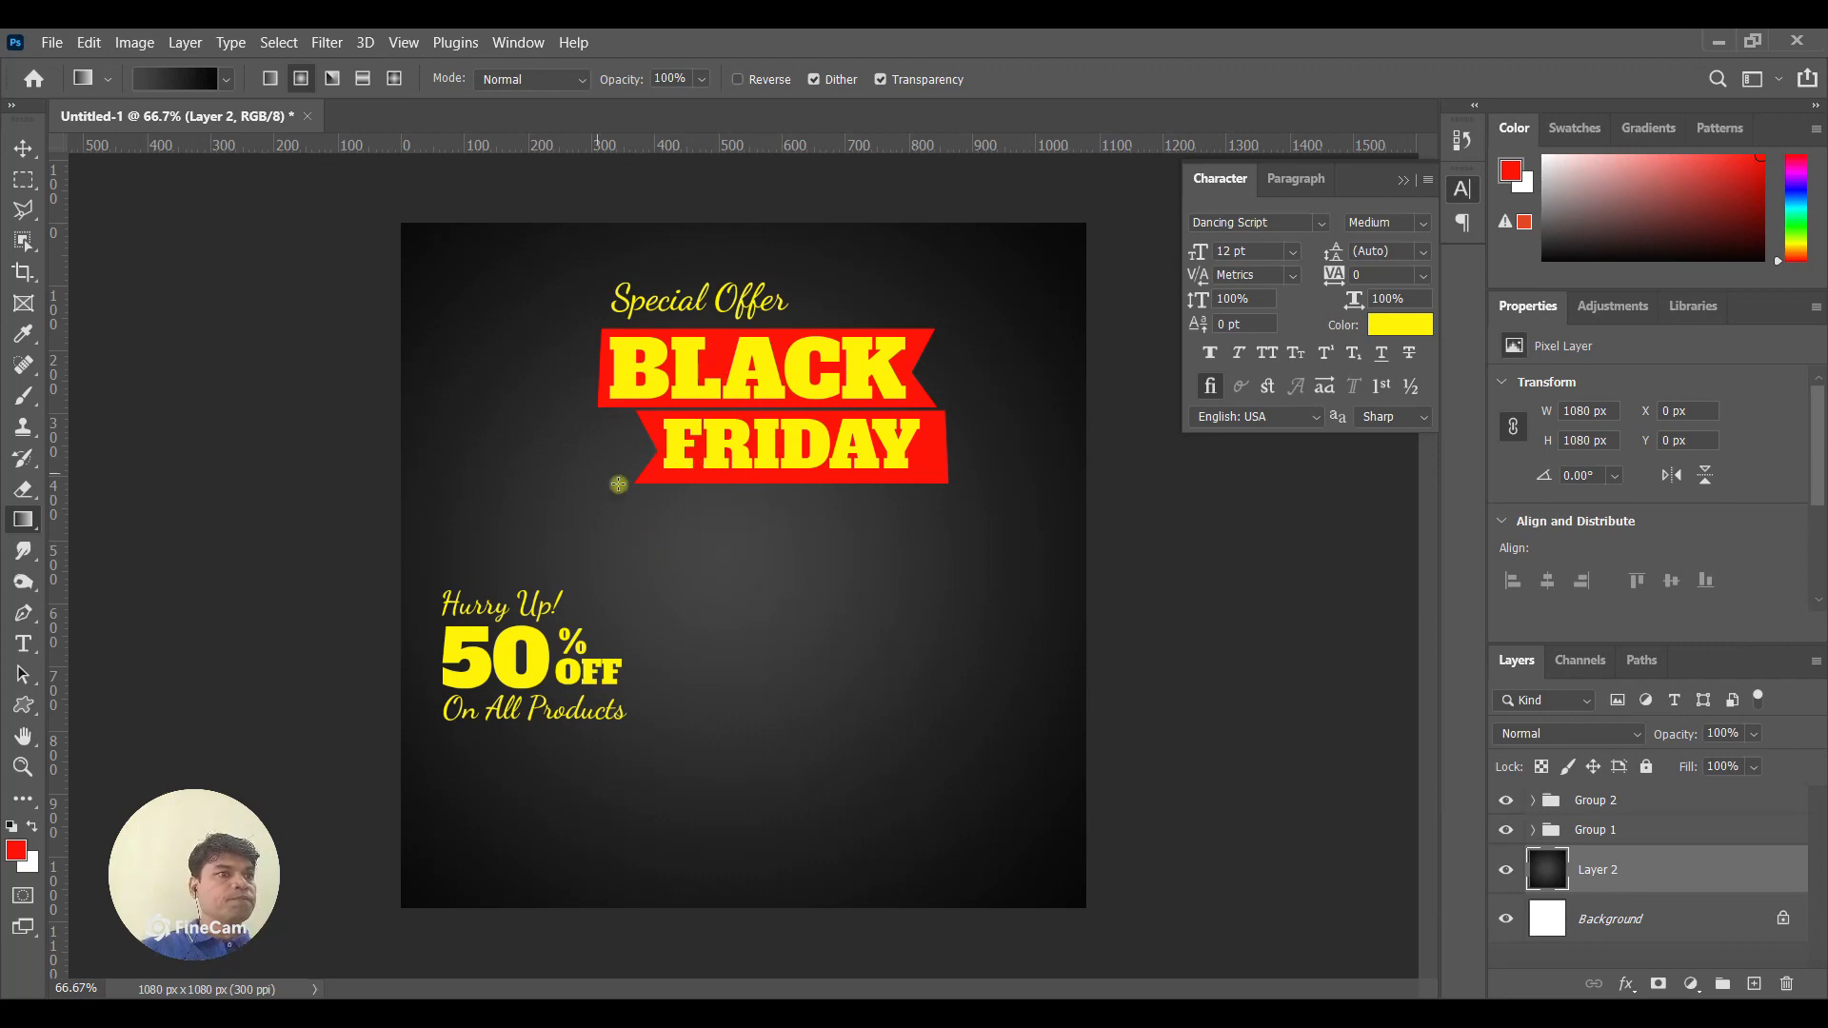
Nudge the FRIDAY text and its red ribbon together a few pixels down and to the left.
{"action": "left_click", "coordinate": [23, 148]}
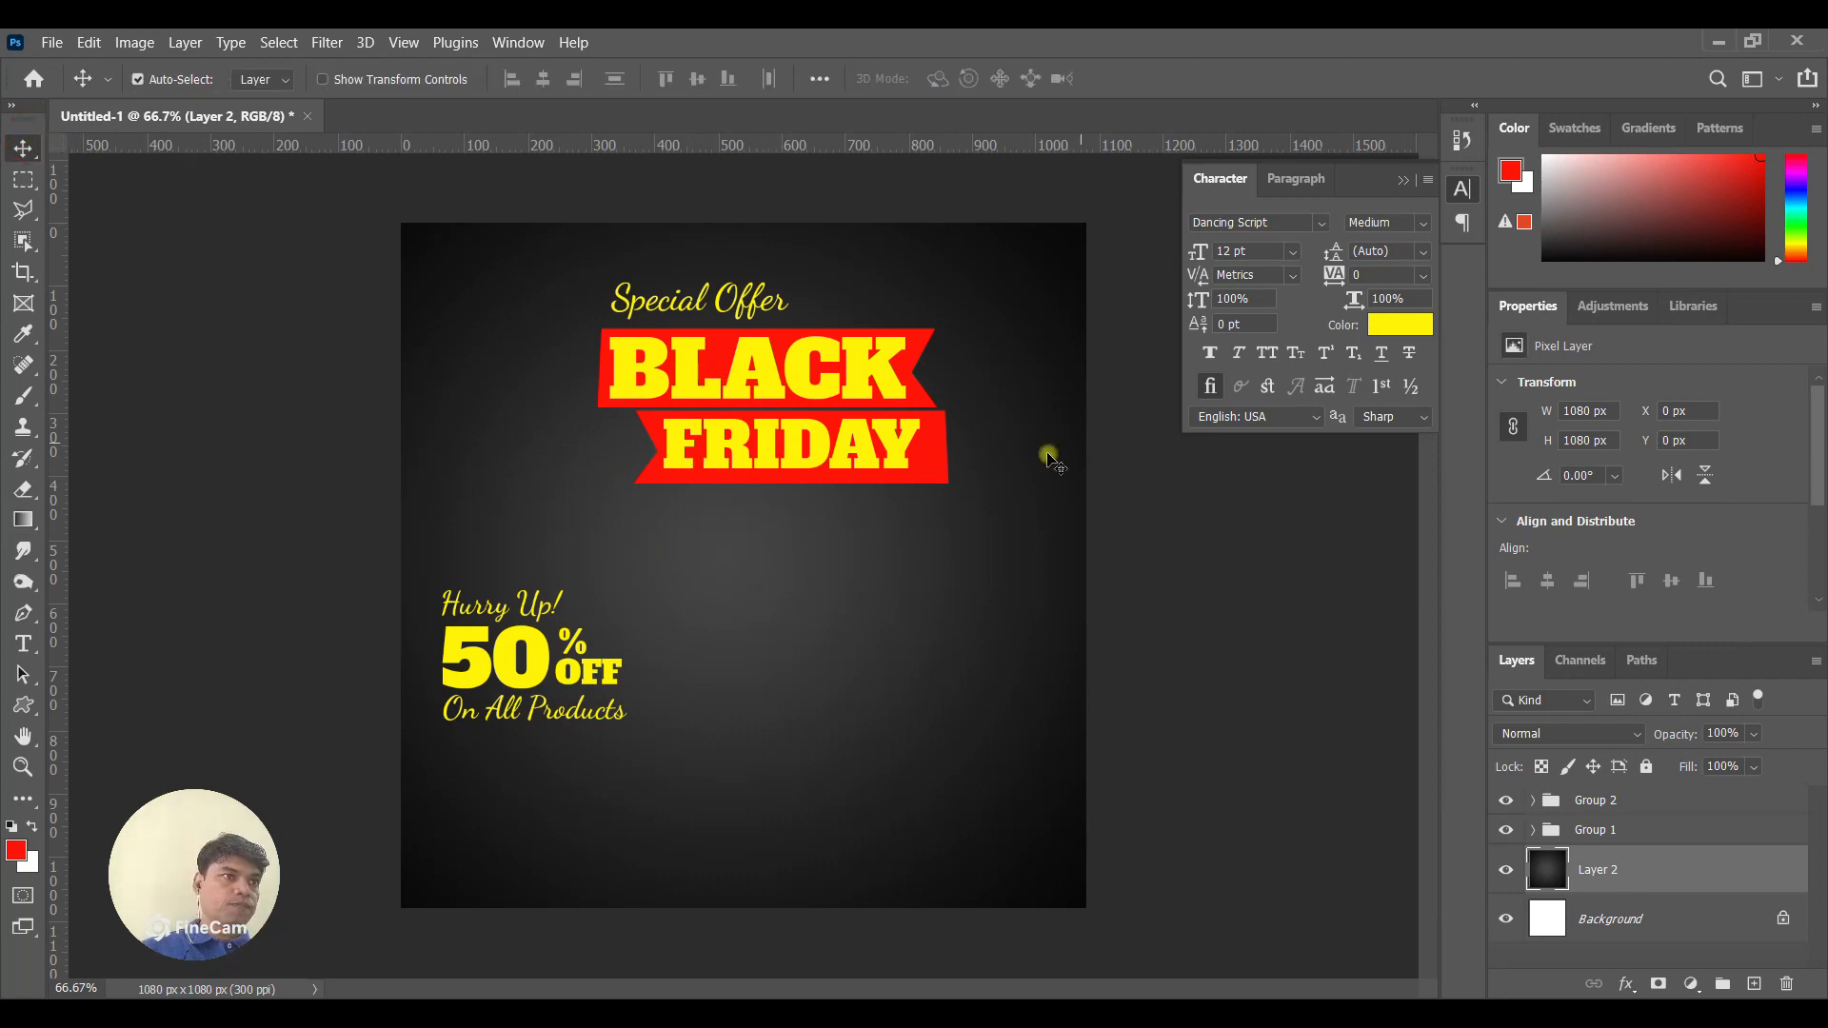
{"action": "left_click", "coordinate": [942, 462]}
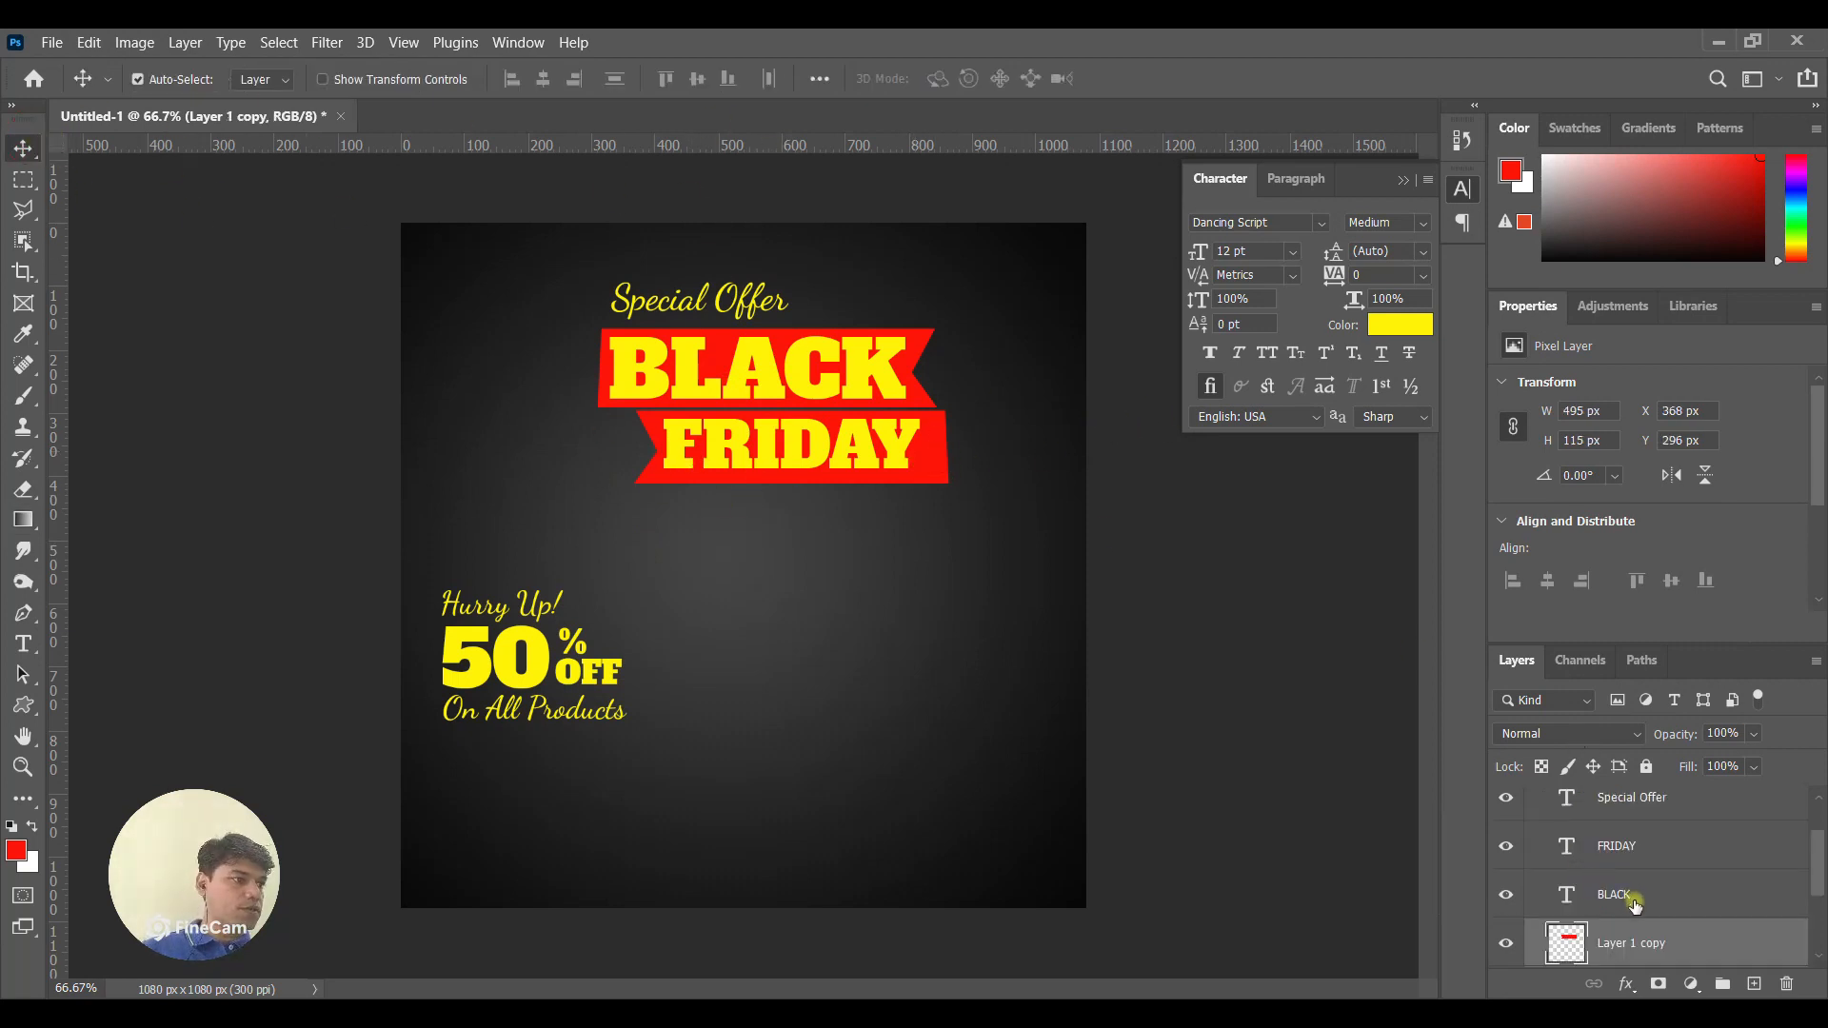
{"action": "left_click", "coordinate": [1671, 858], "text": "ctrl"}
{"action": "key", "text": "Down"}
{"action": "key", "text": "Down"}
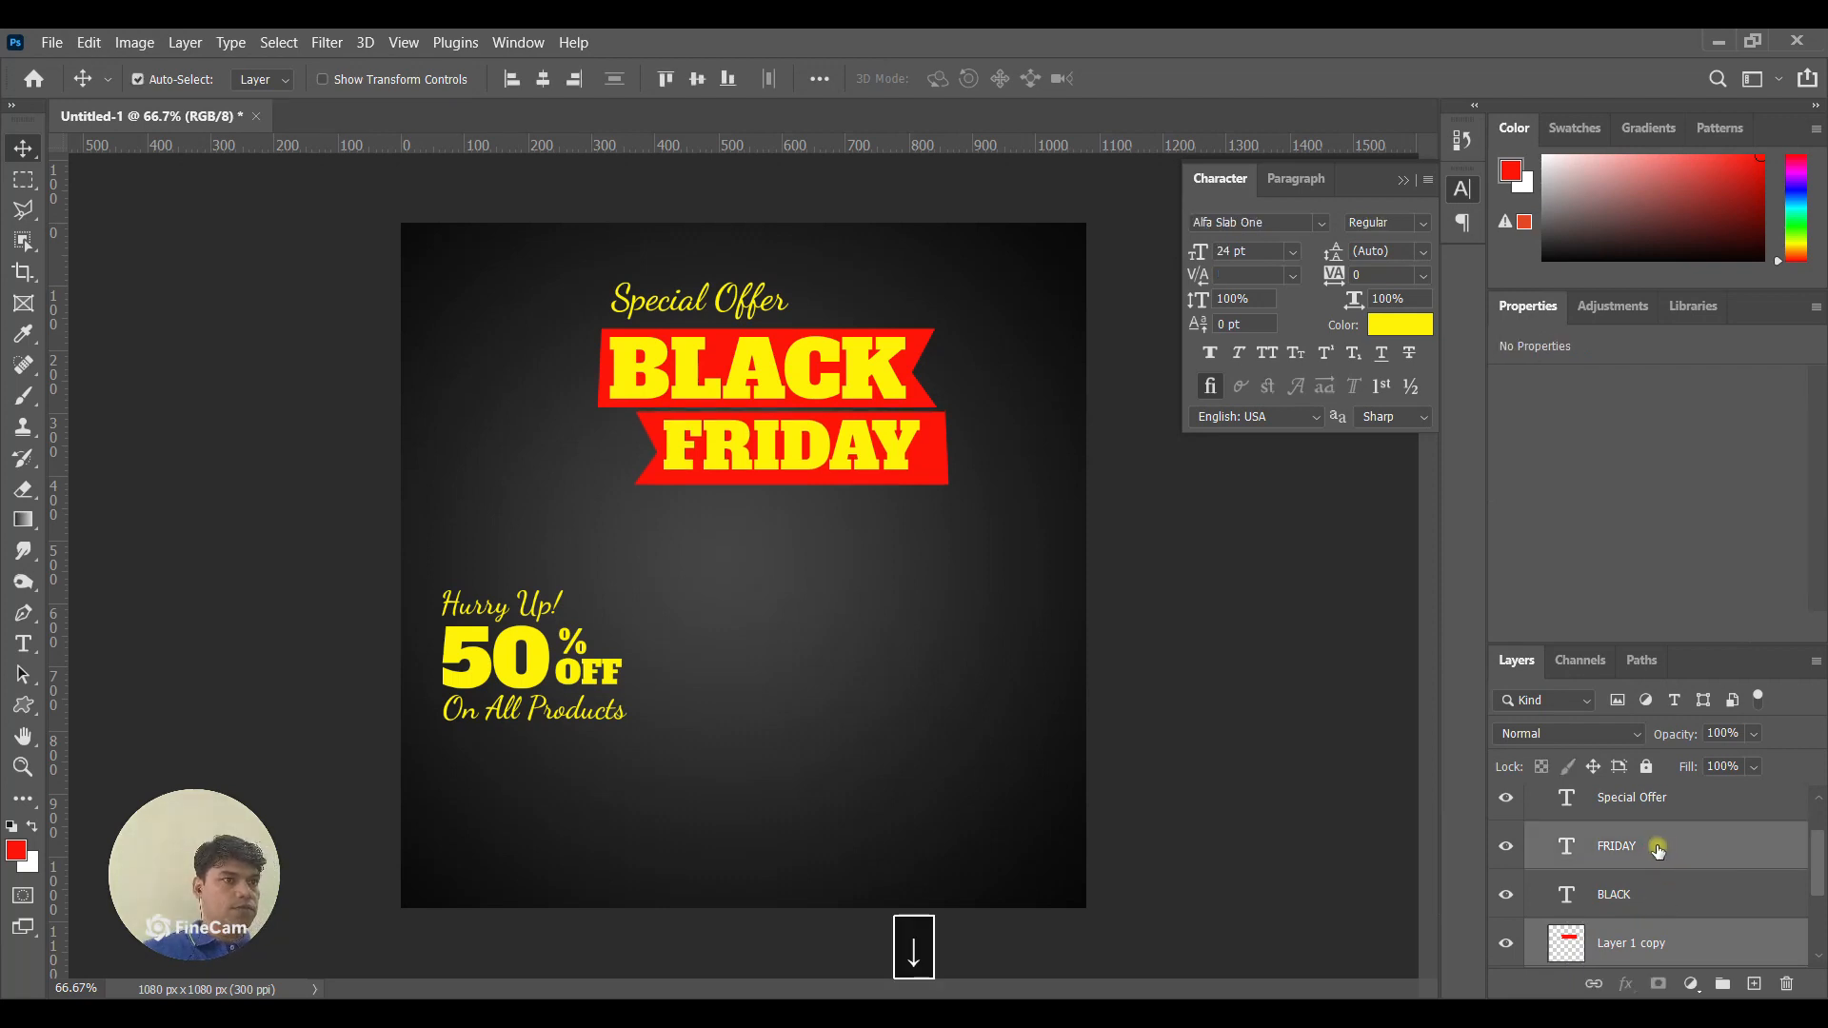
{"action": "key", "text": "Left"}
{"action": "key", "text": "Left"}
{"action": "key", "text": "Left"}
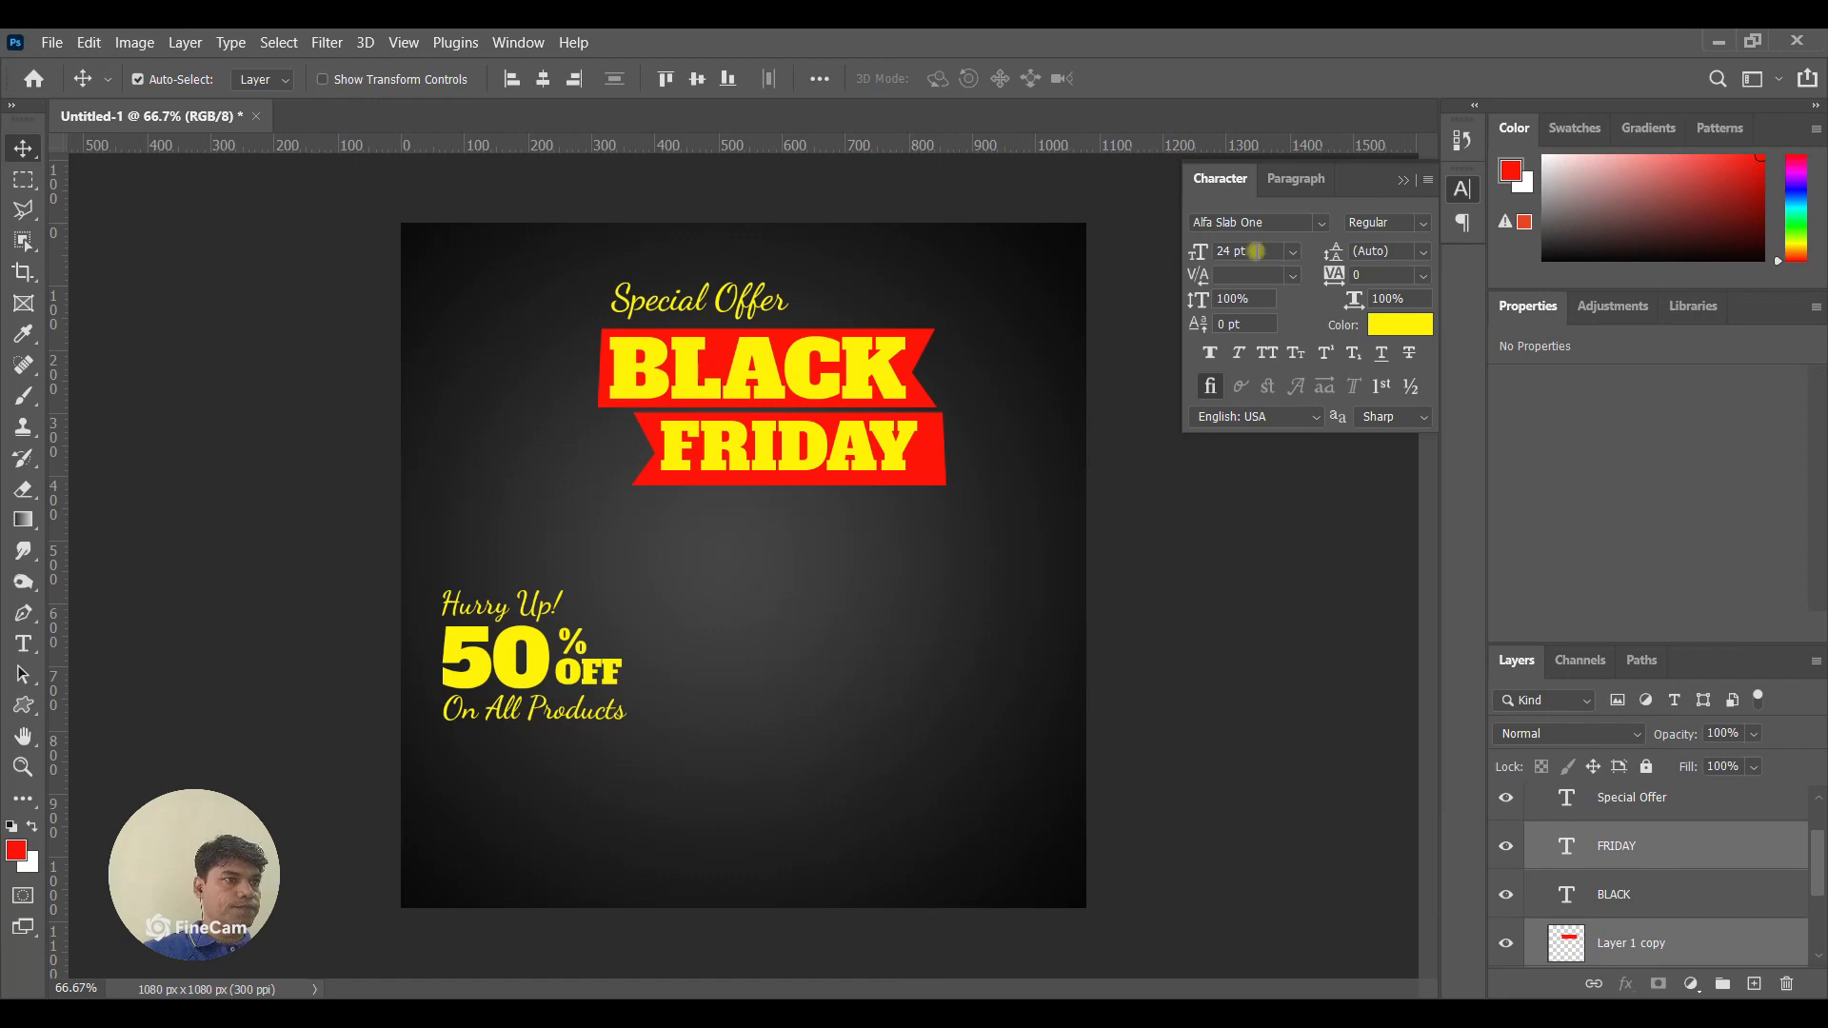
Collapse Group 1, rotate it about 9° counterclockwise and shift it about 40 px left and 6 px up.
{"action": "scroll", "coordinate": [1668, 828], "scroll_direction": "up", "scroll_amount": 2}
{"action": "left_click", "coordinate": [1558, 831]}
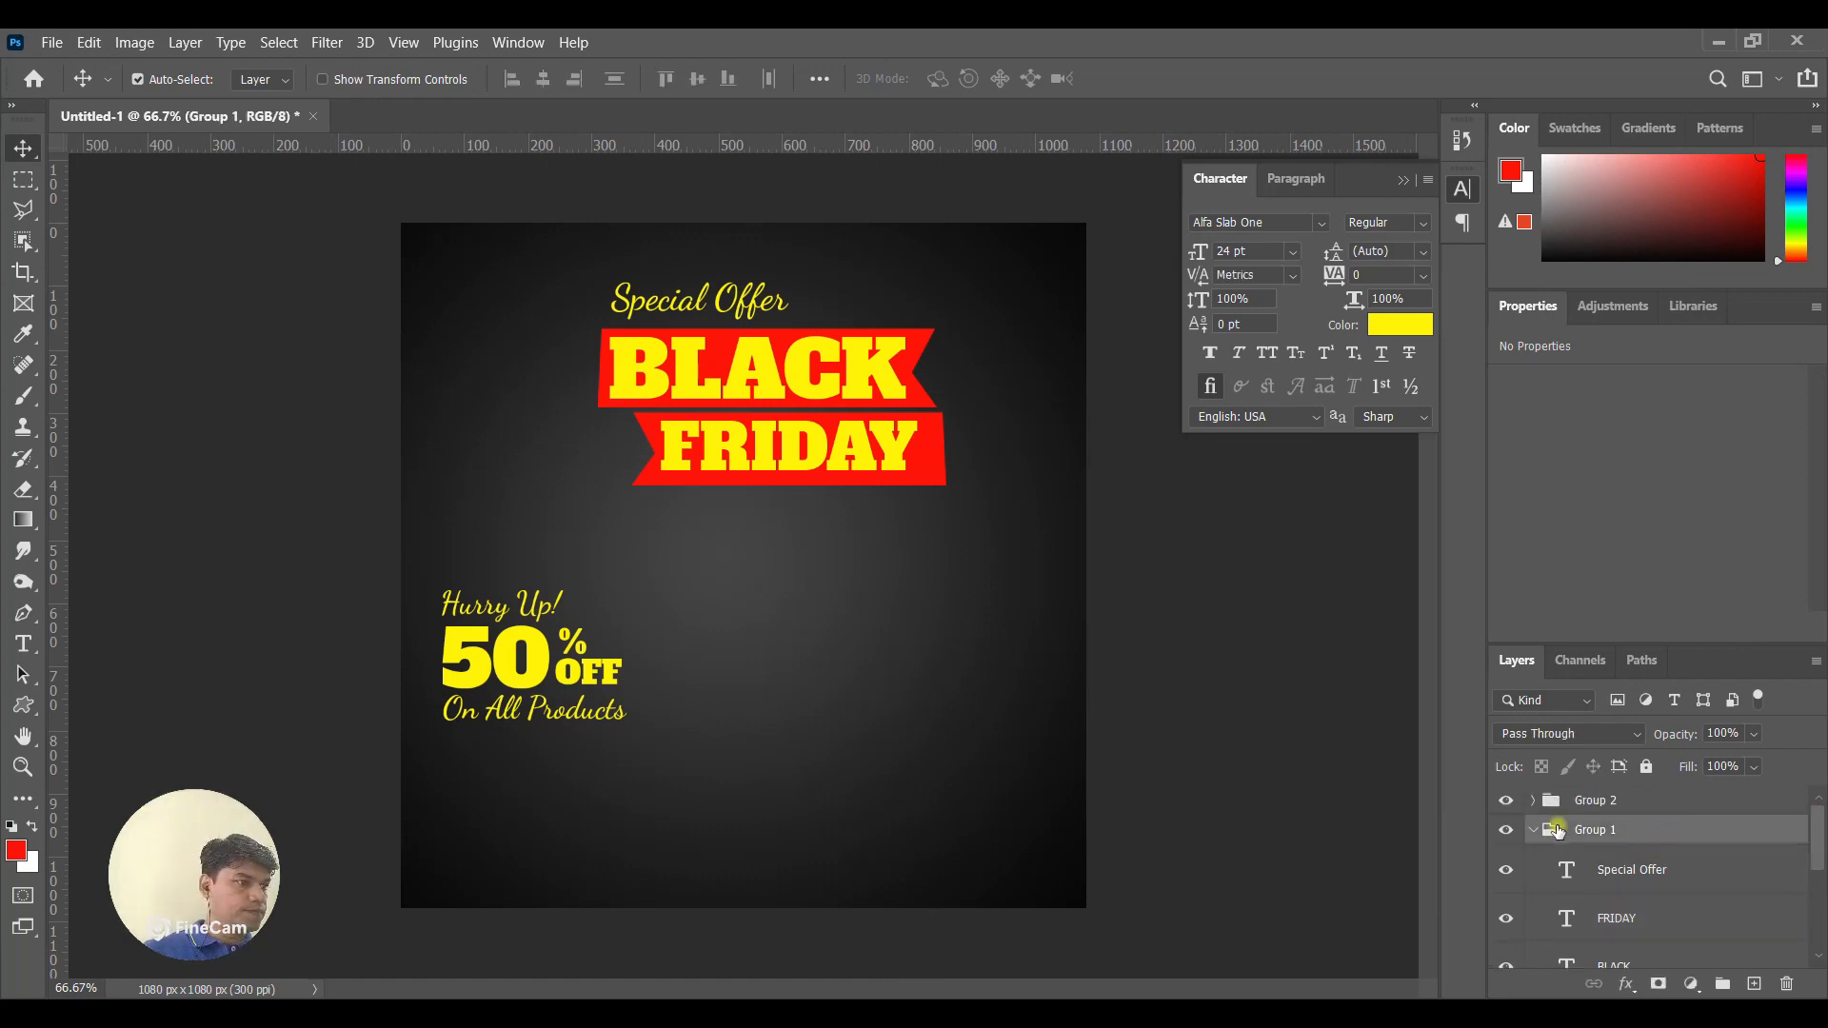
{"action": "left_click", "coordinate": [1534, 833]}
{"action": "key", "text": "ctrl+t"}
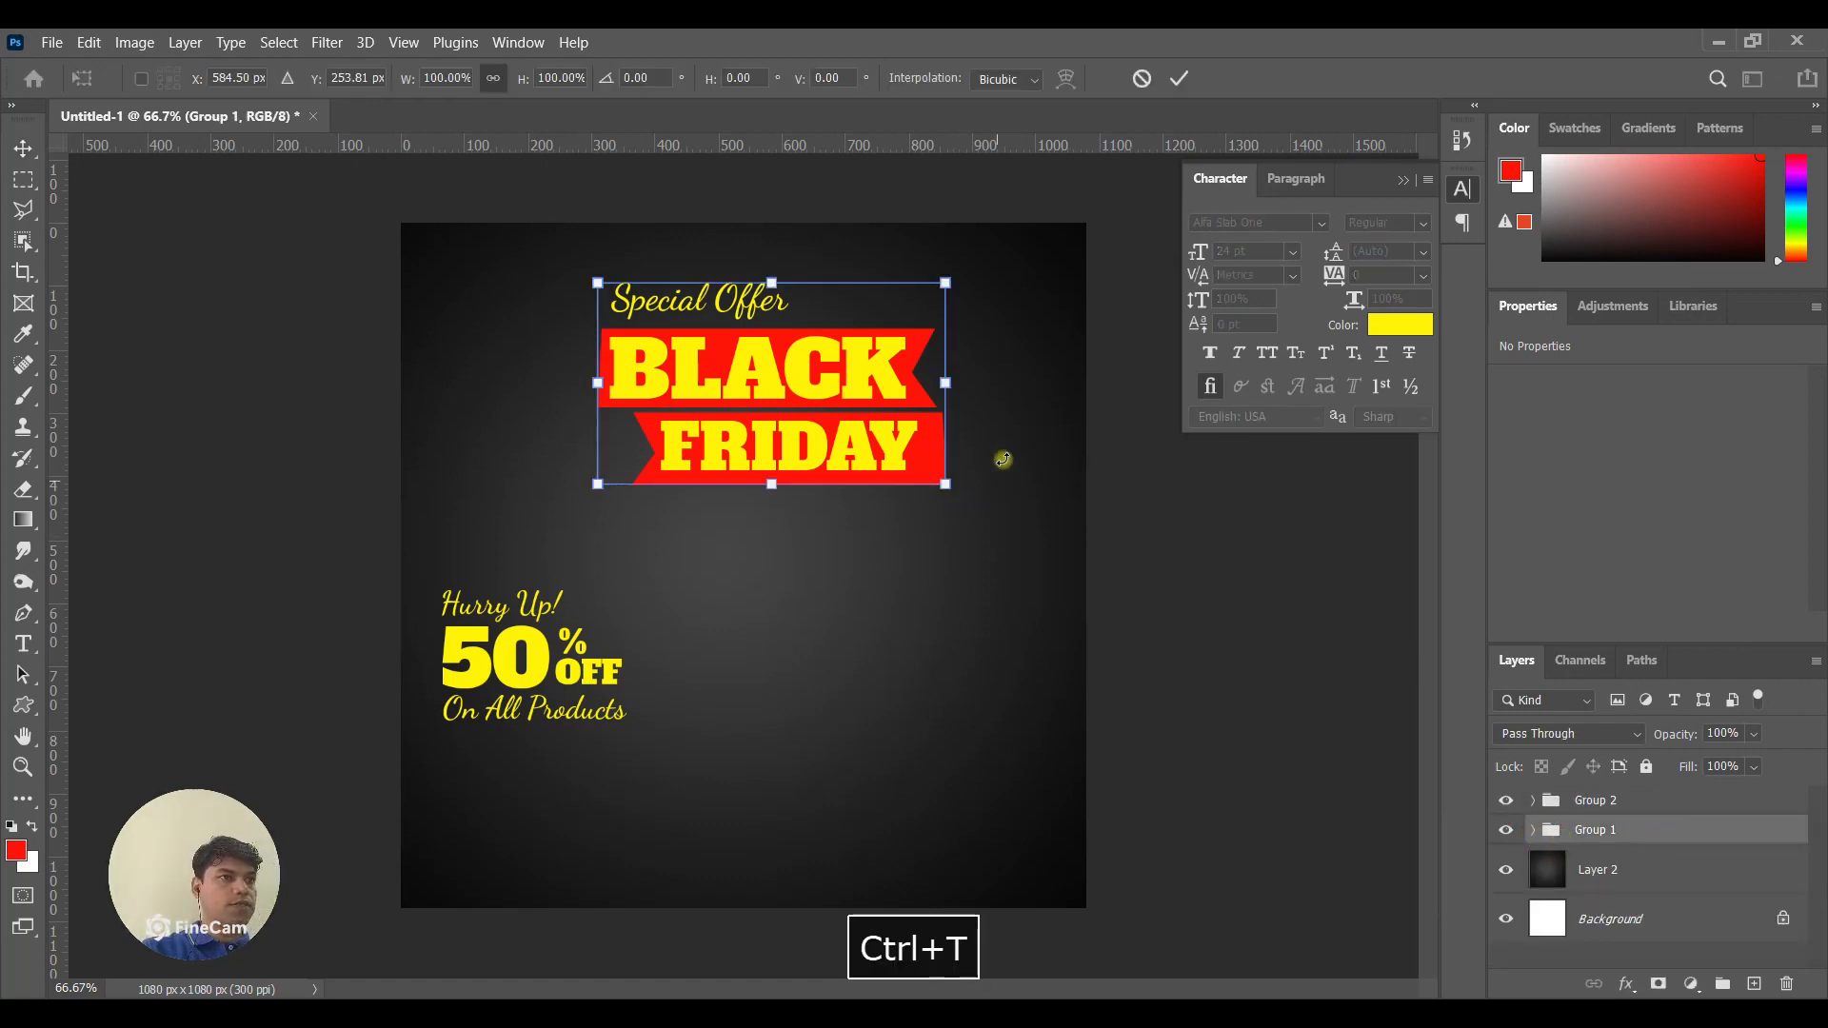
{"action": "left_click_drag", "start_coordinate": [980, 552], "coordinate": [991, 506]}
{"action": "left_click_drag", "start_coordinate": [860, 389], "coordinate": [834, 386]}
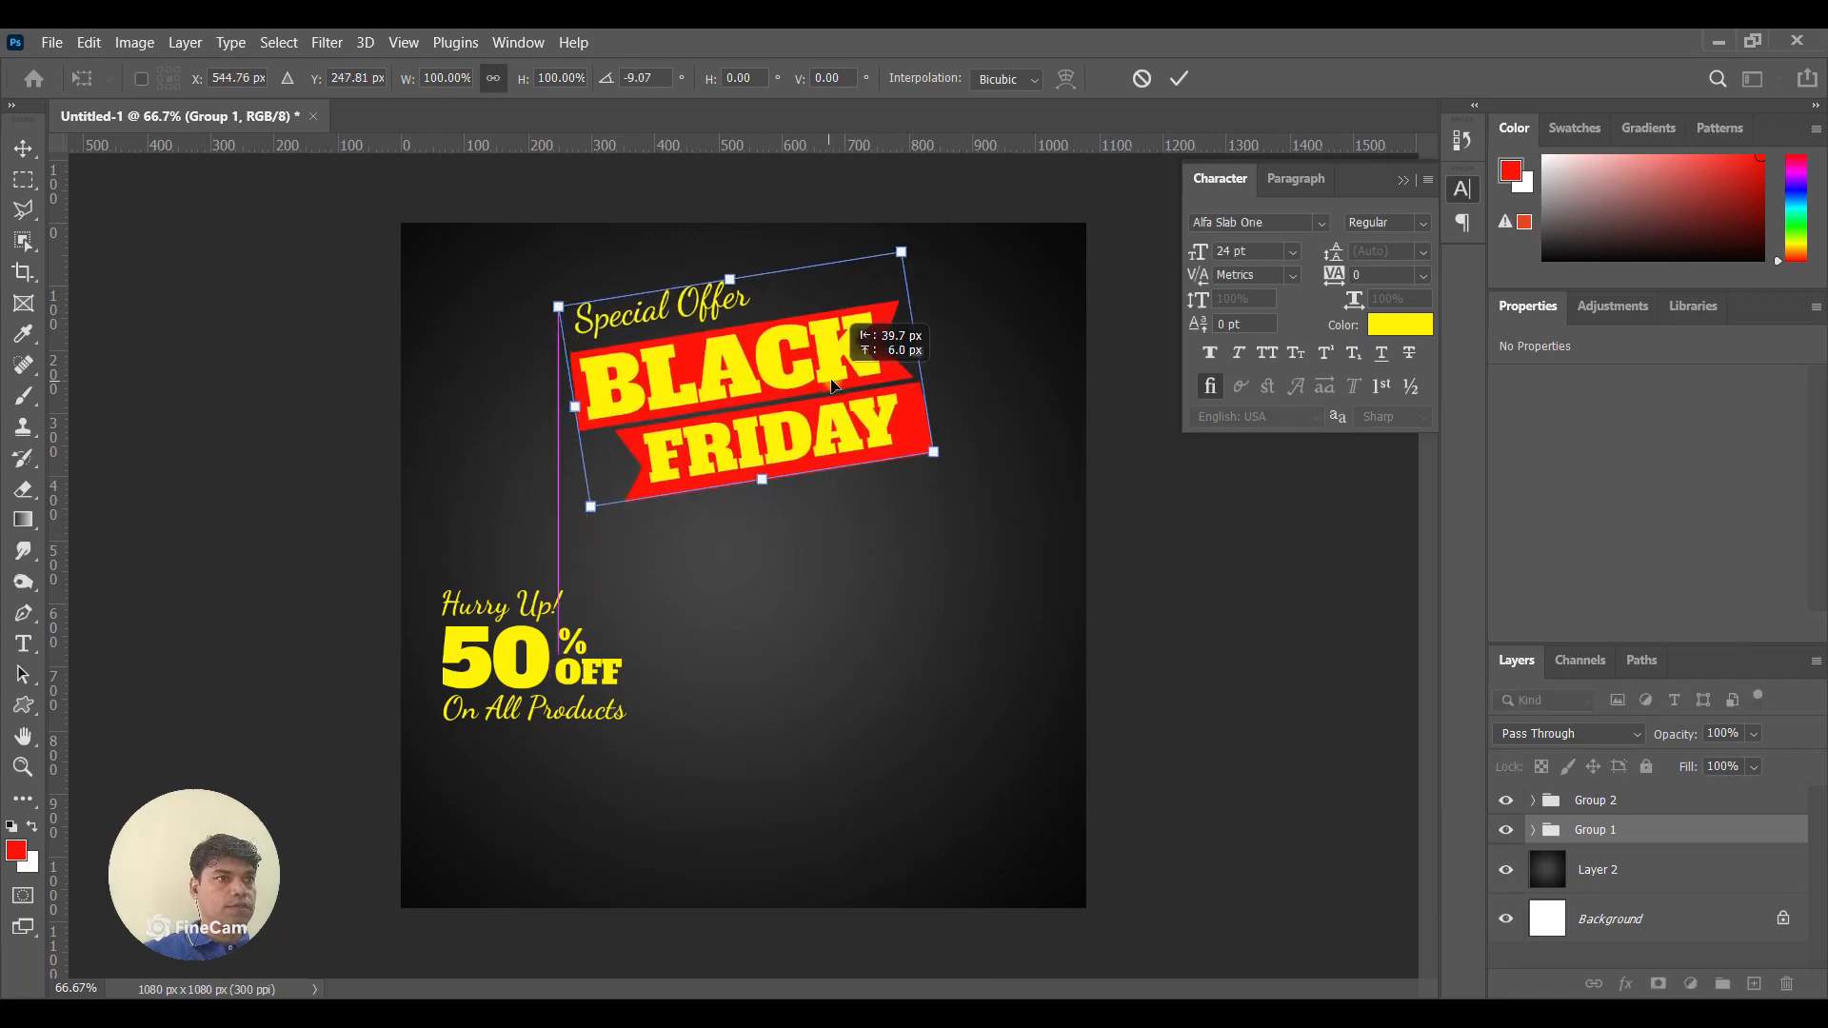
{"action": "left_click", "coordinate": [24, 148]}
Move Group 2 with the 50% OFF text down to about Y 740 px and scale it to about 89%.
{"action": "left_click", "coordinate": [1615, 808]}
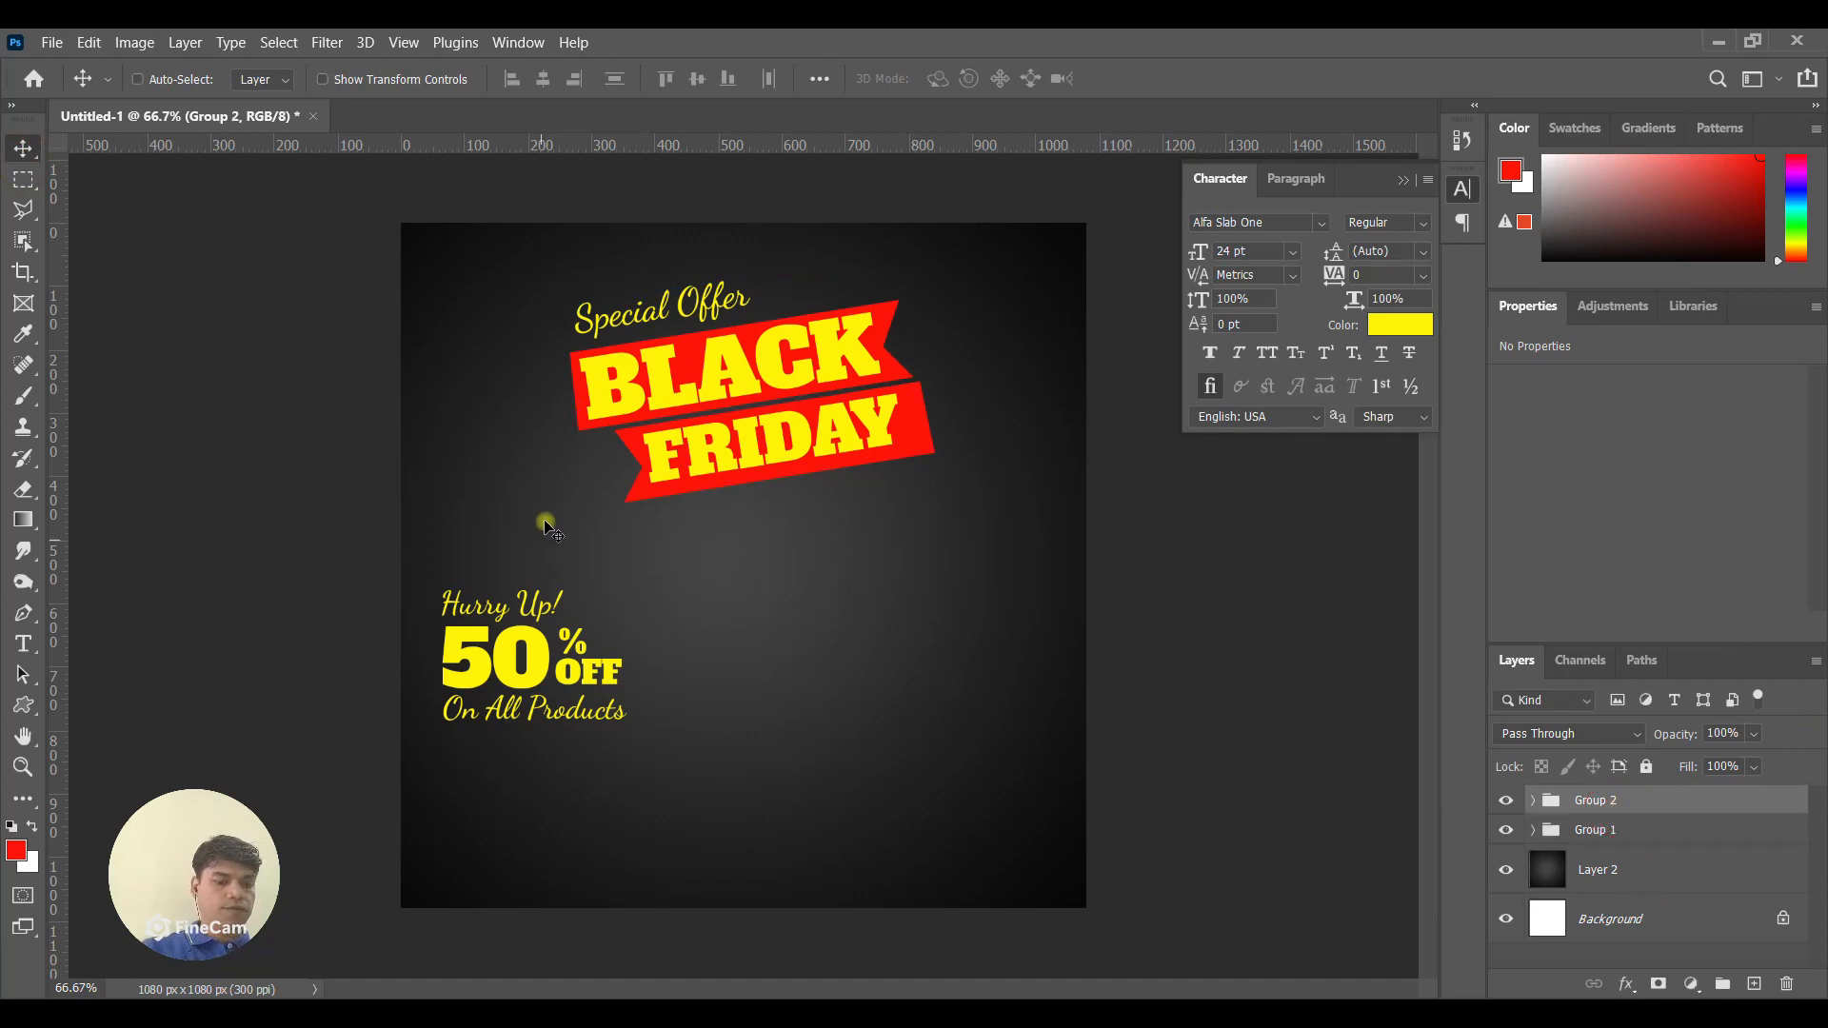
{"action": "key", "text": "ctrl+t"}
{"action": "left_click_drag", "start_coordinate": [556, 695], "coordinate": [555, 733]}
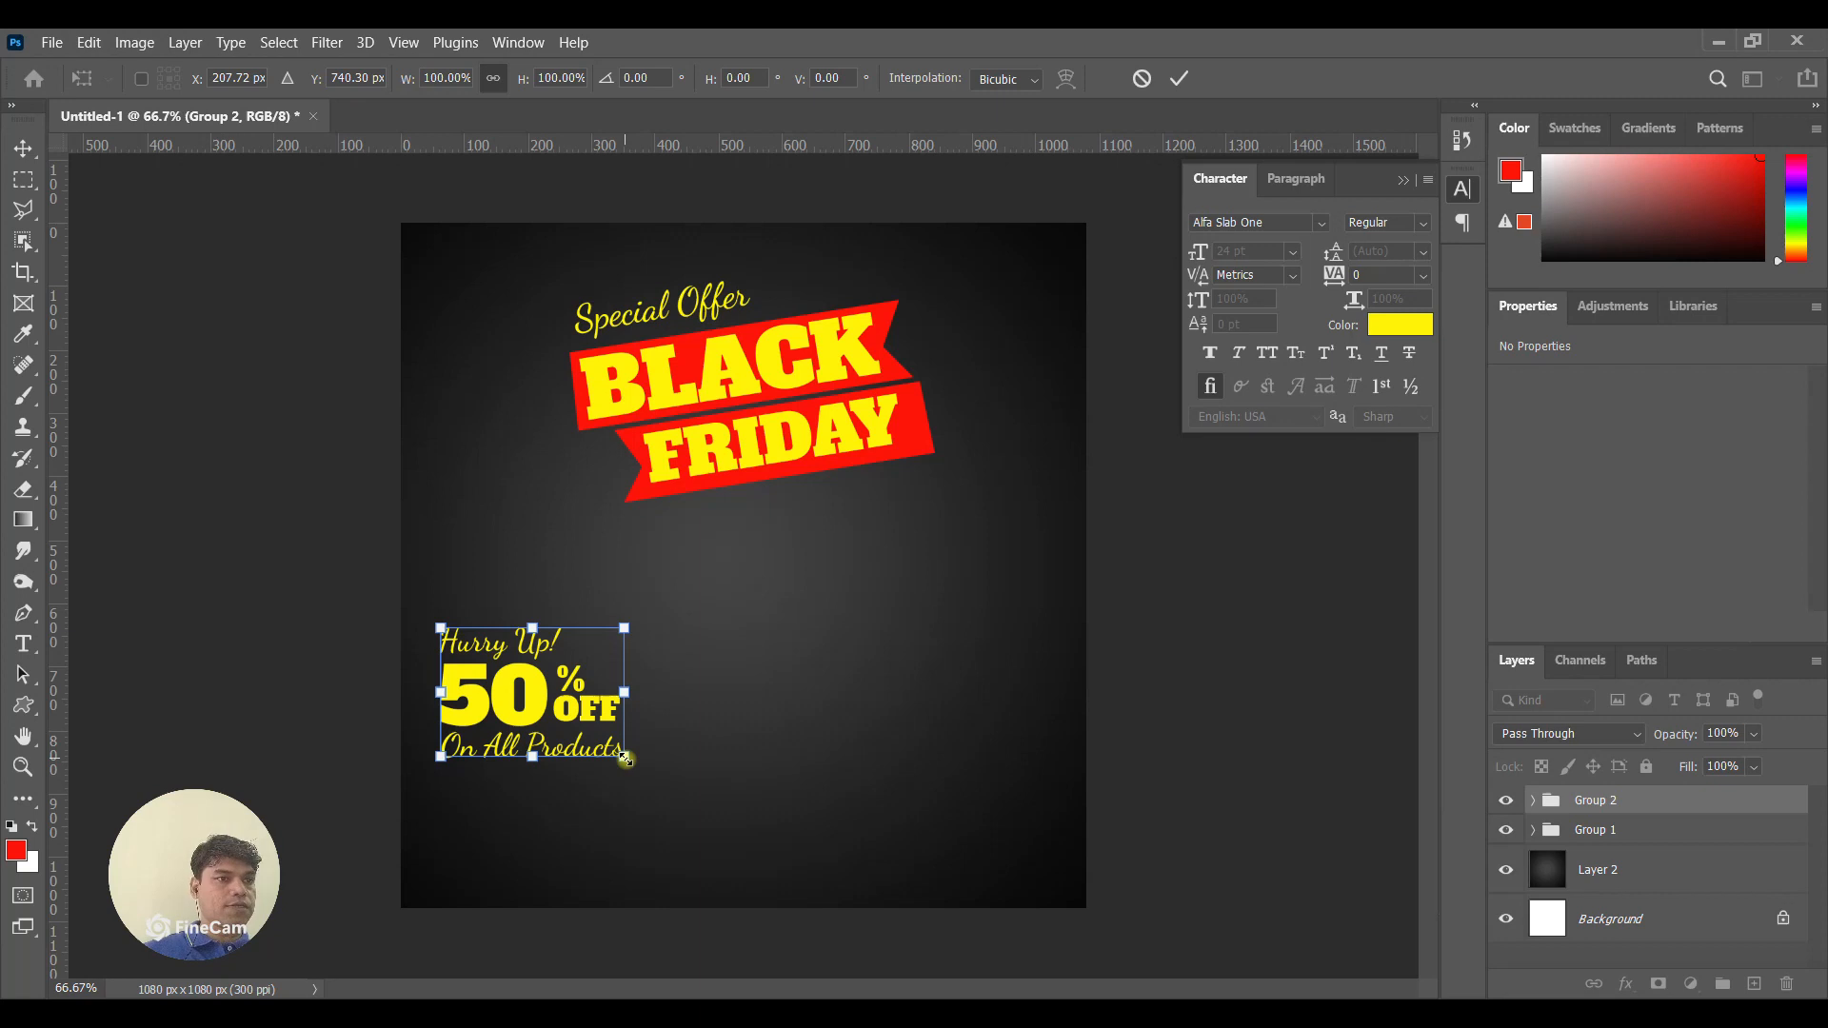
{"action": "left_click_drag", "start_coordinate": [623, 757], "coordinate": [619, 749]}
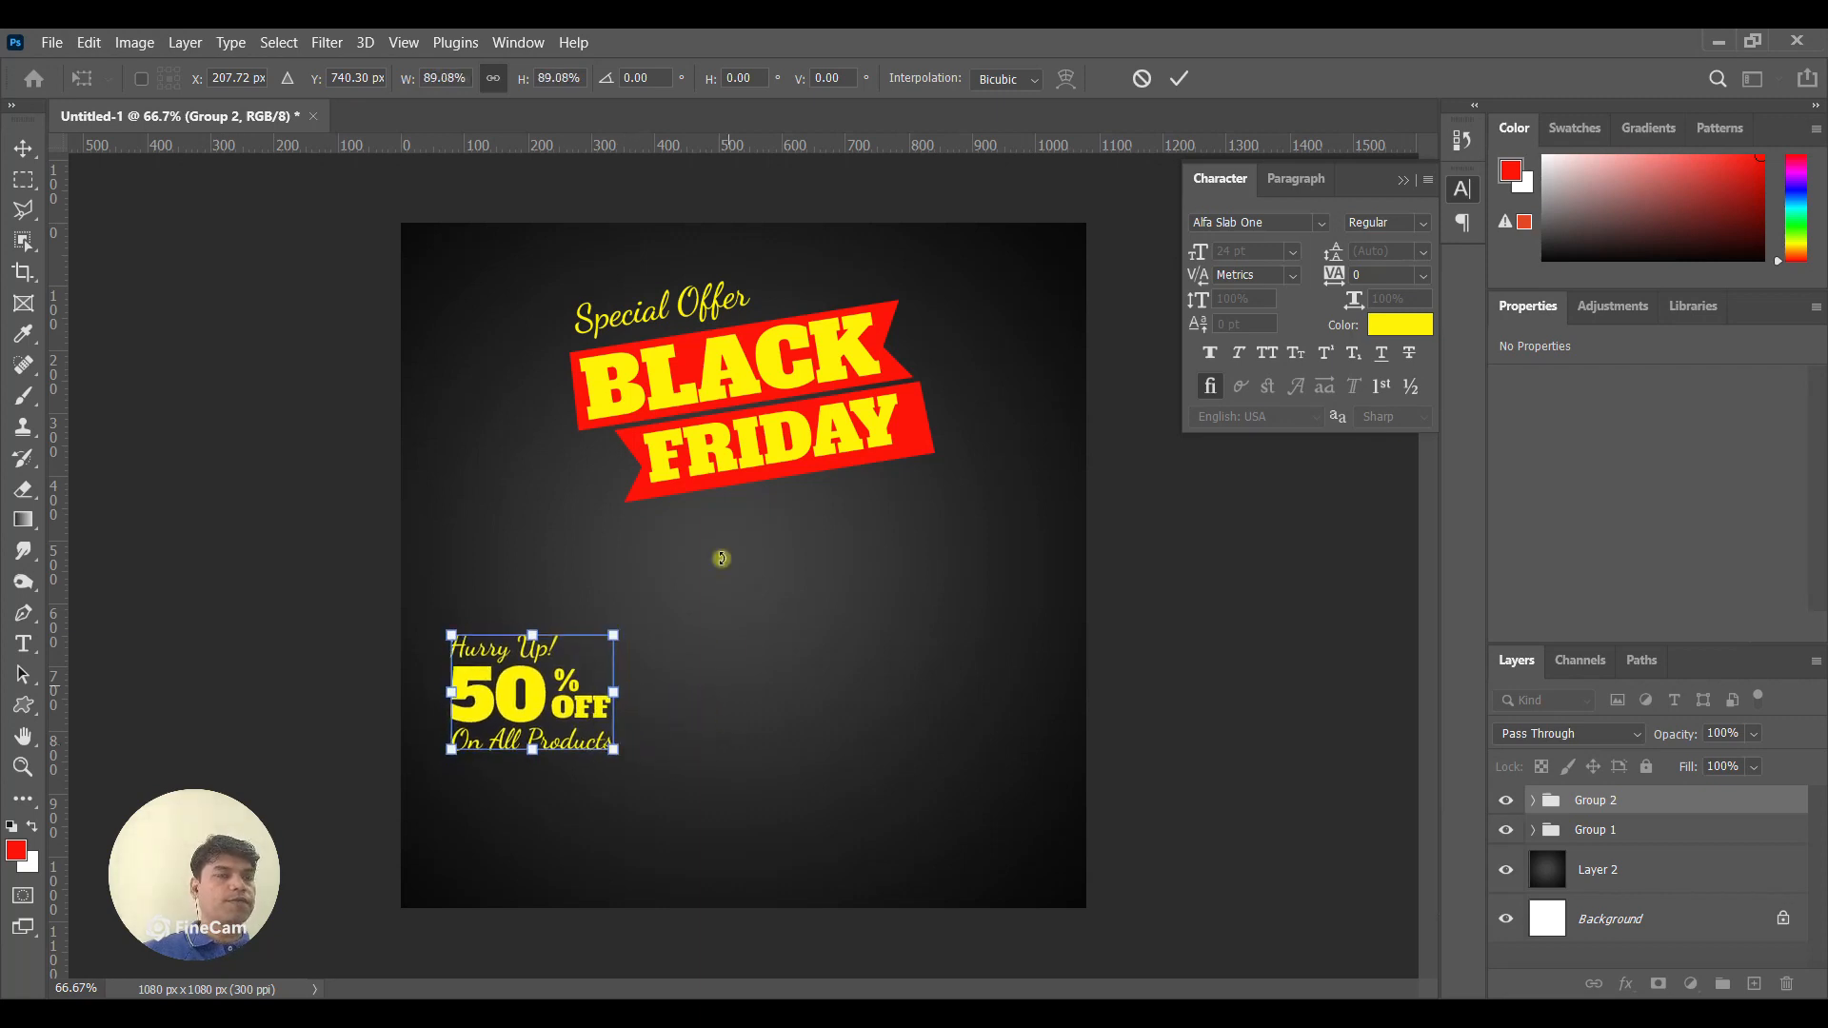
{"action": "left_click", "coordinate": [23, 151]}
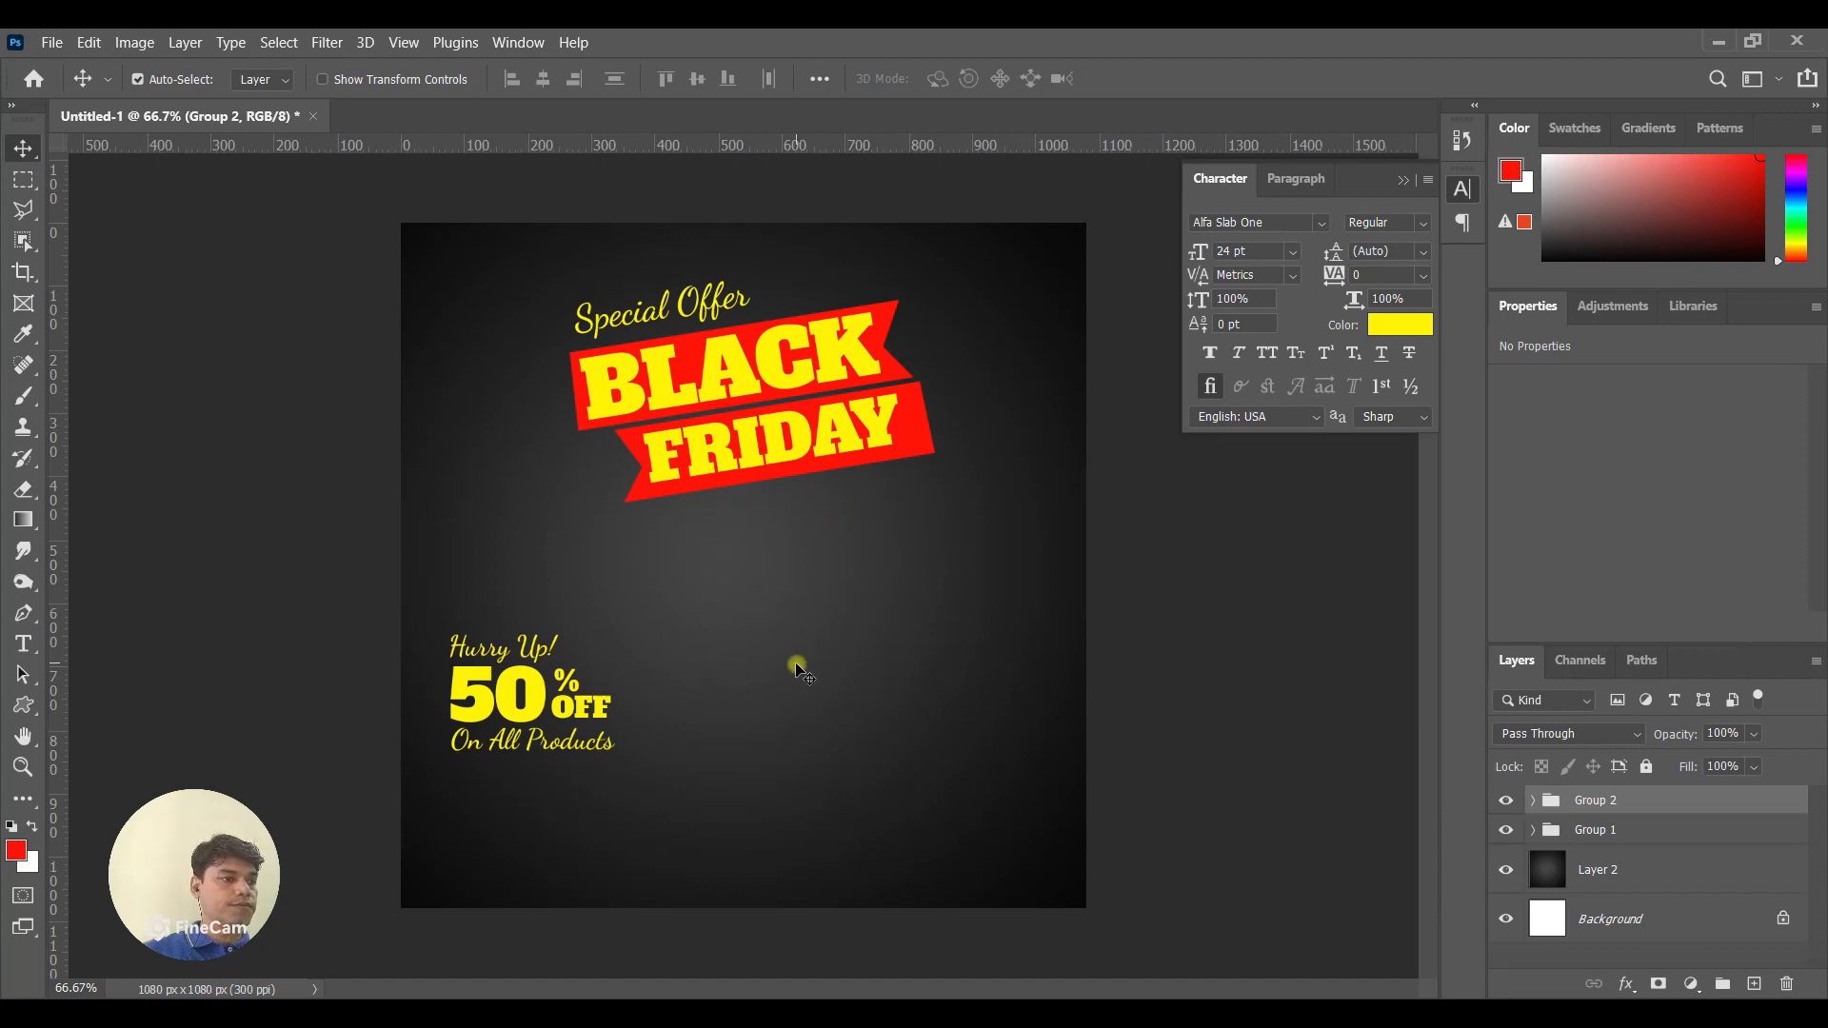
Nudge the 50% OFF group slightly left and up in small increments.
{"action": "key", "text": "Left"}
{"action": "key", "text": "Left"}
{"action": "key", "text": "Left"}
{"action": "key", "text": "Left"}
{"action": "key", "text": "Up"}
{"action": "key", "text": "Up"}
{"action": "key", "text": "Up"}
{"action": "key", "text": "Up"}
{"action": "key", "text": "Up"}
{"action": "key", "text": "Up"}
{"action": "key", "text": "Up"}
{"action": "key", "text": "Left"}
{"action": "key", "text": "Left"}
{"action": "key", "text": "Left"}
{"action": "key", "text": "Left"}
{"action": "key", "text": "Left"}
{"action": "key", "text": "Up"}
{"action": "key", "text": "Up"}
{"action": "key", "text": "Up"}
{"action": "key", "text": "Up"}
{"action": "key", "text": "Up"}
{"action": "key", "text": "Up"}
{"action": "key", "text": "Up"}
{"action": "key", "text": "Up"}
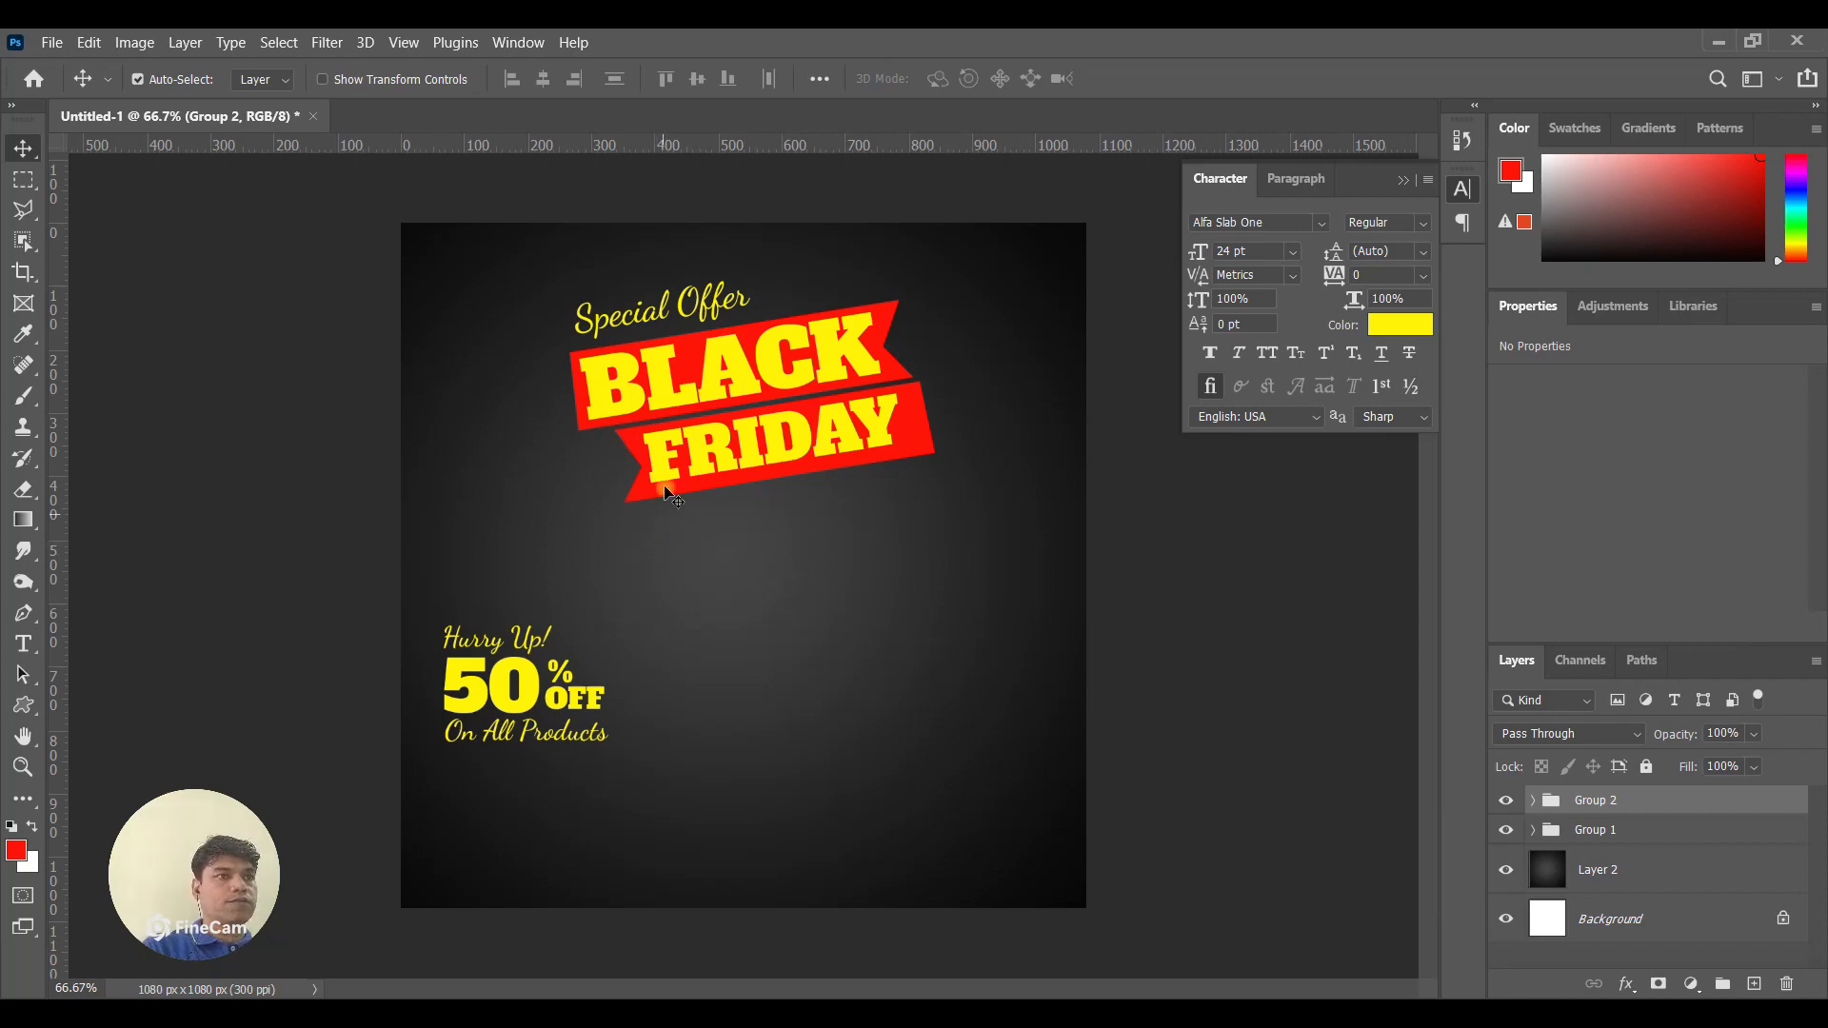
Open the watch image pngegg (3) from the downs folder on the Desktop.
{"action": "left_click", "coordinate": [48, 43]}
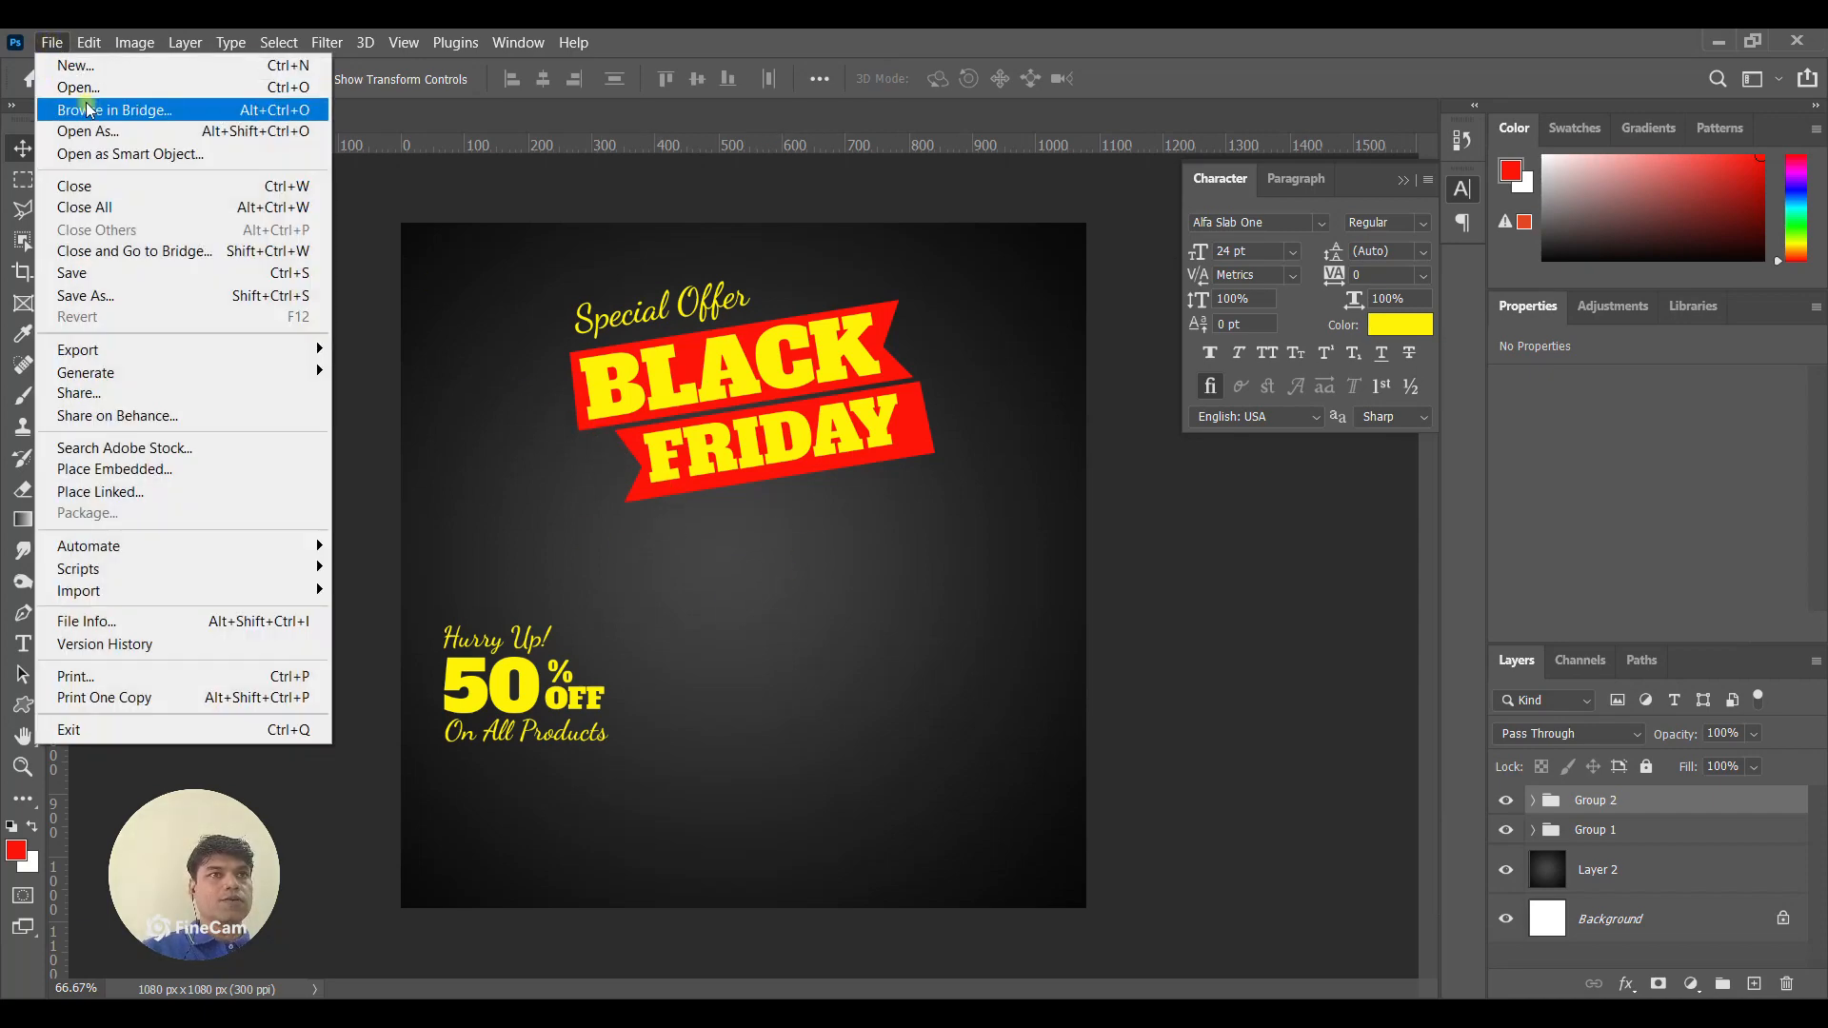
{"action": "left_click", "coordinate": [59, 86]}
{"action": "left_click", "coordinate": [180, 296]}
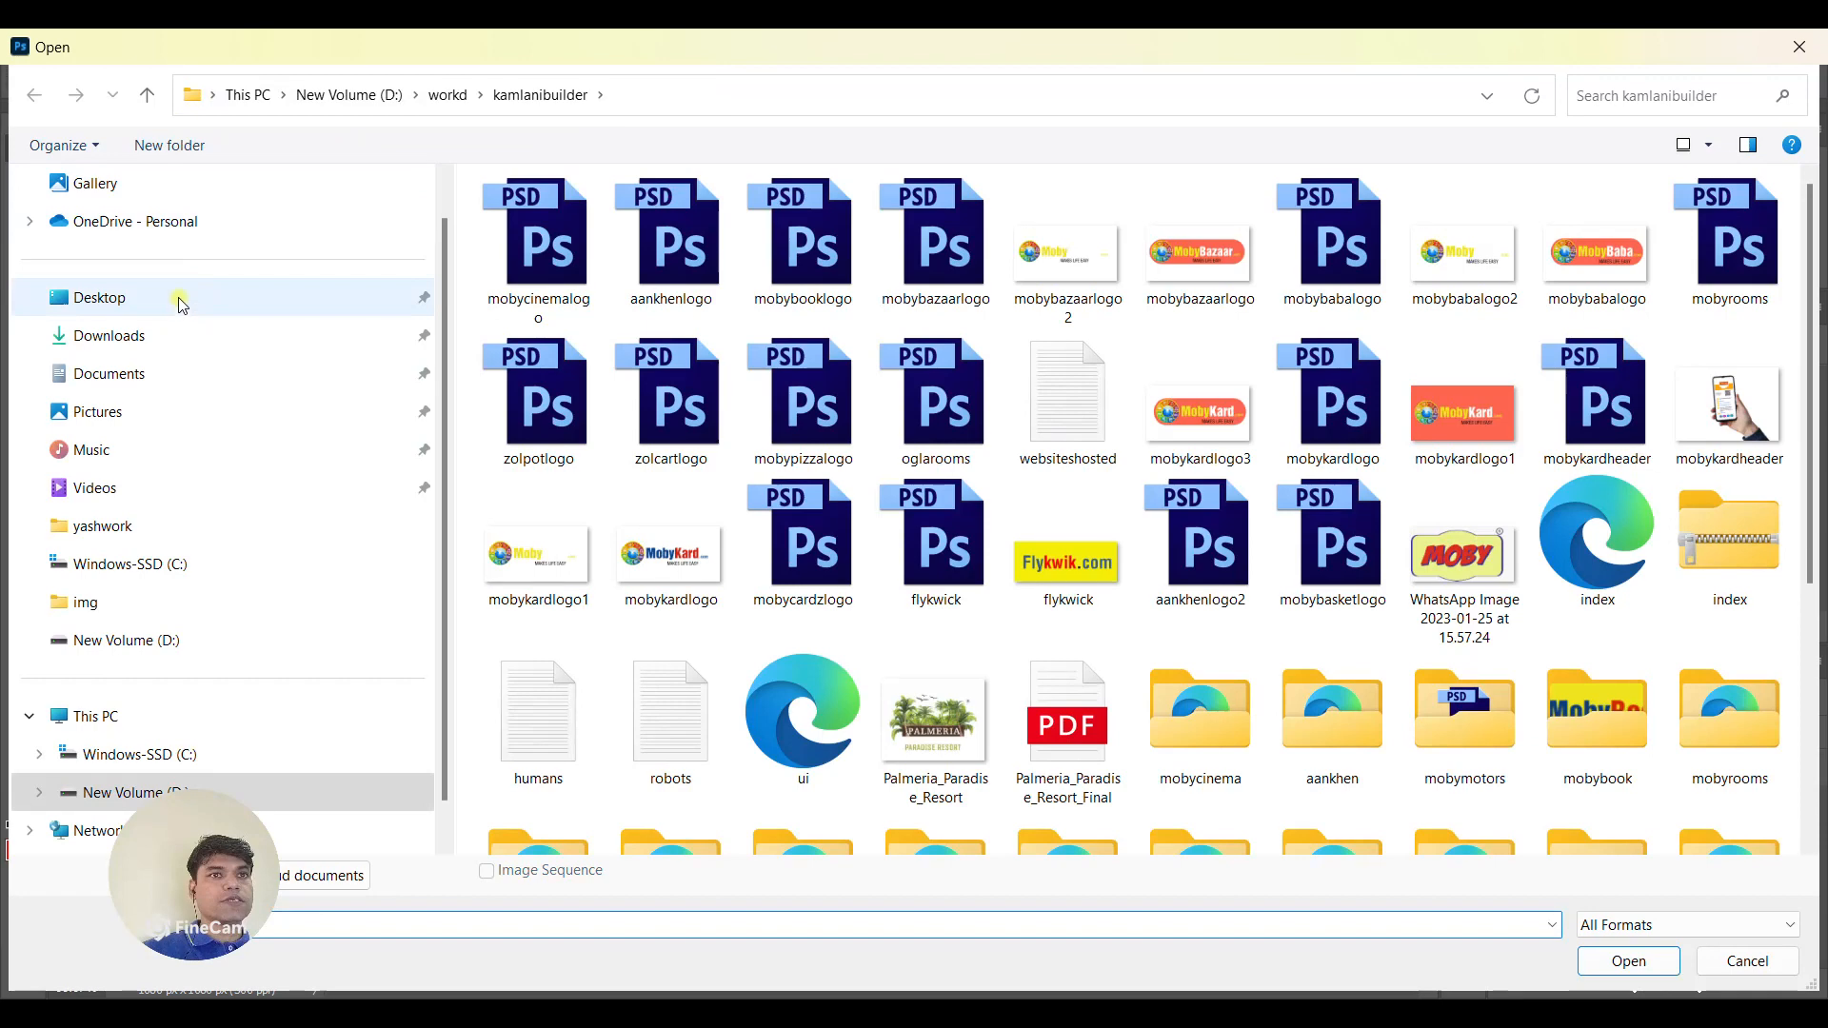
{"action": "left_click", "coordinate": [602, 373]}
{"action": "double_click", "coordinate": [592, 297]}
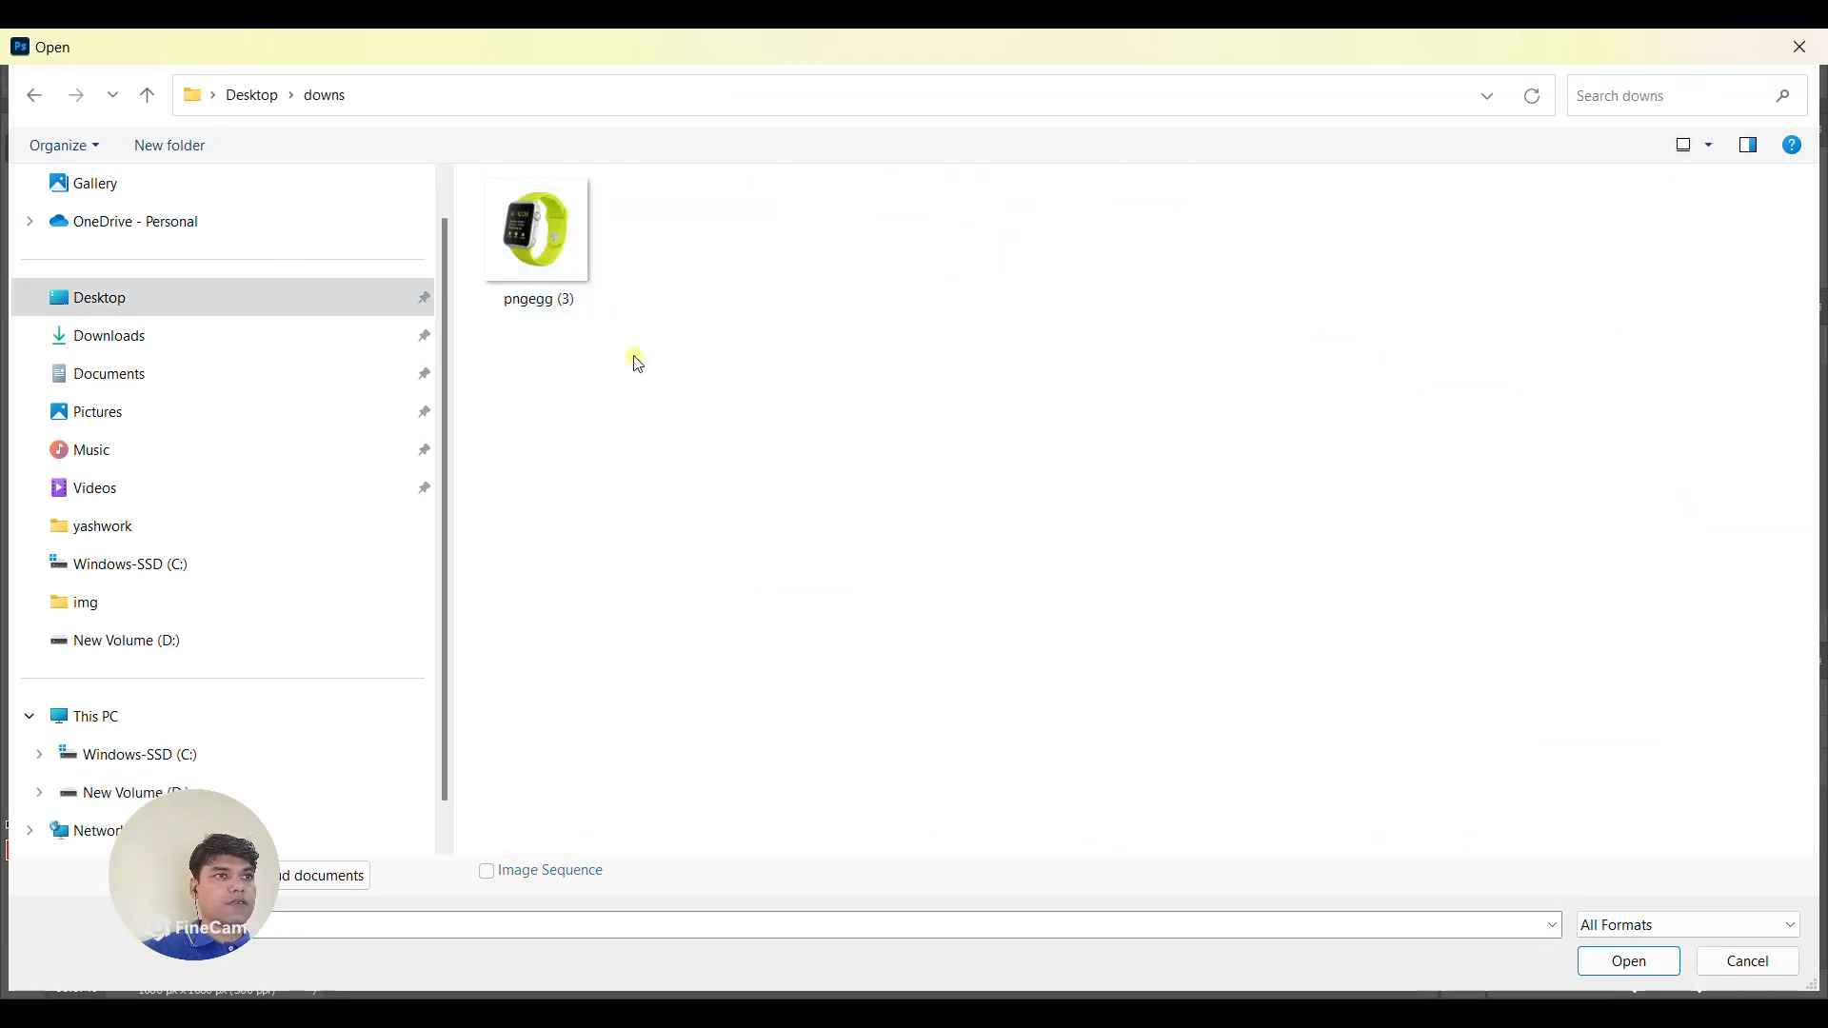
{"action": "double_click", "coordinate": [549, 244]}
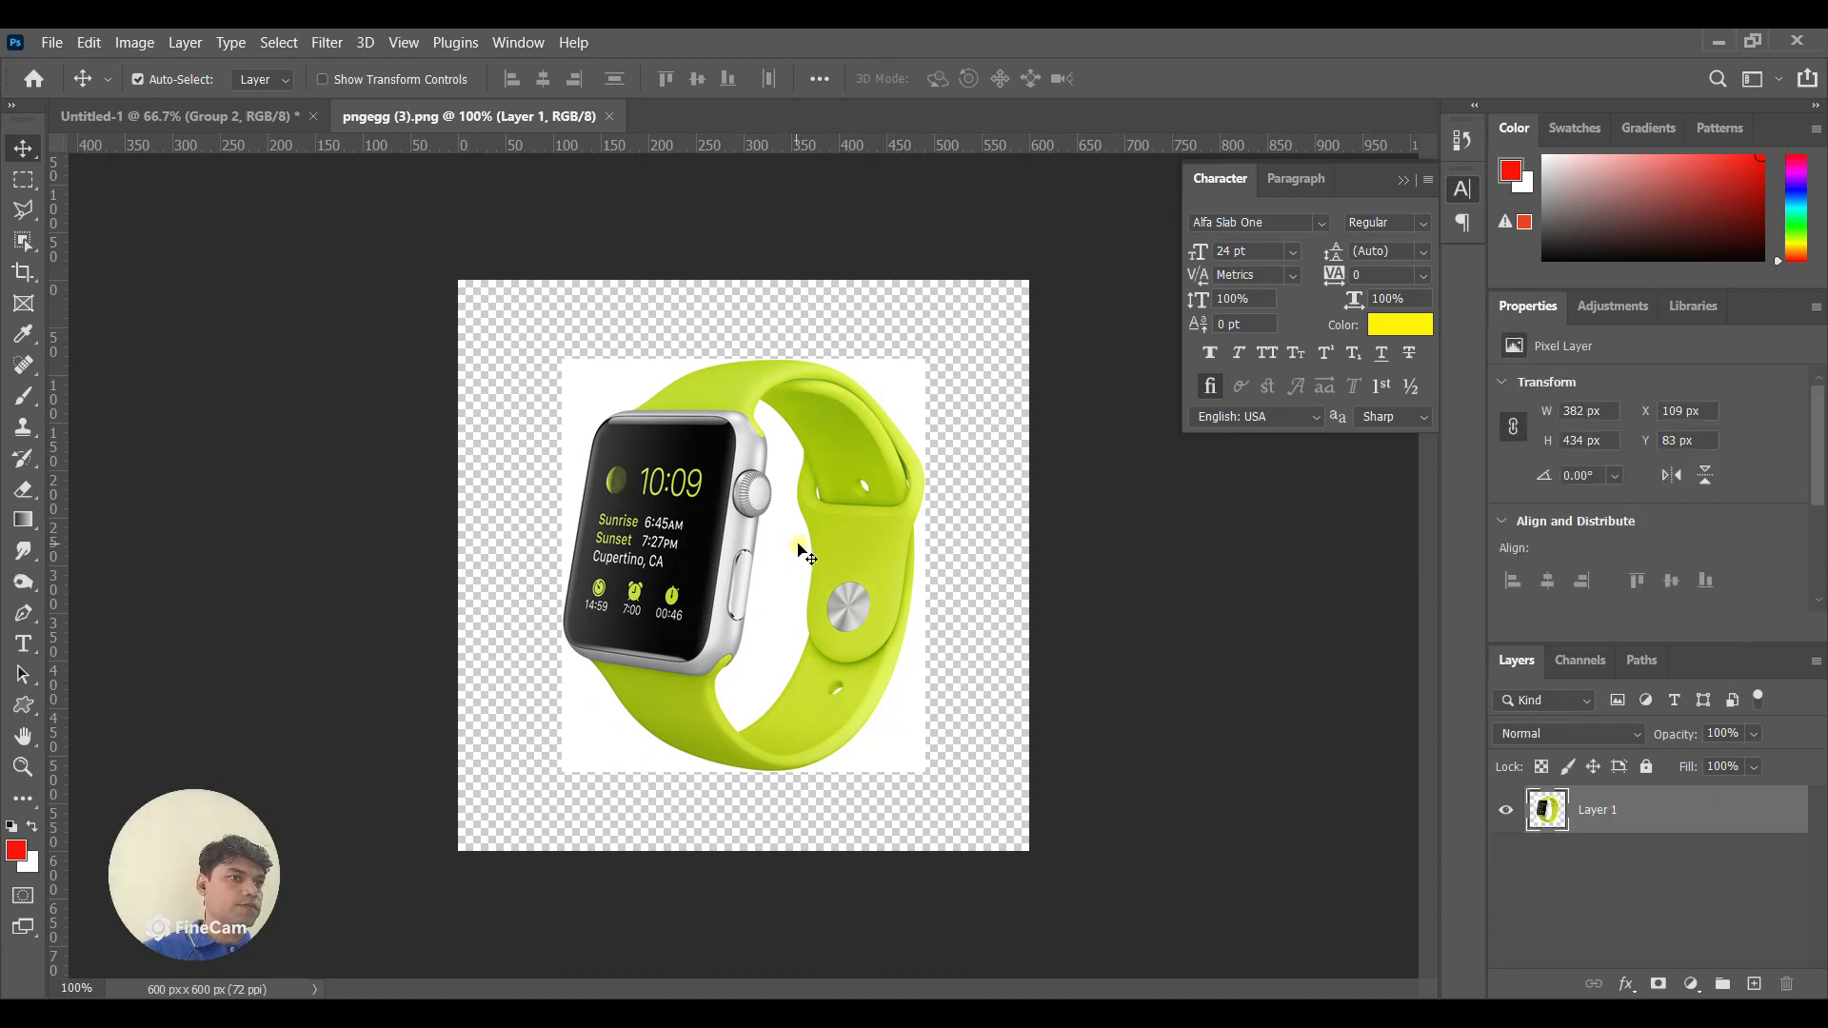
Copy the rectangular area around the watch, close its file and paste it into the Untitled-1 design.
{"action": "left_click", "coordinate": [23, 179]}
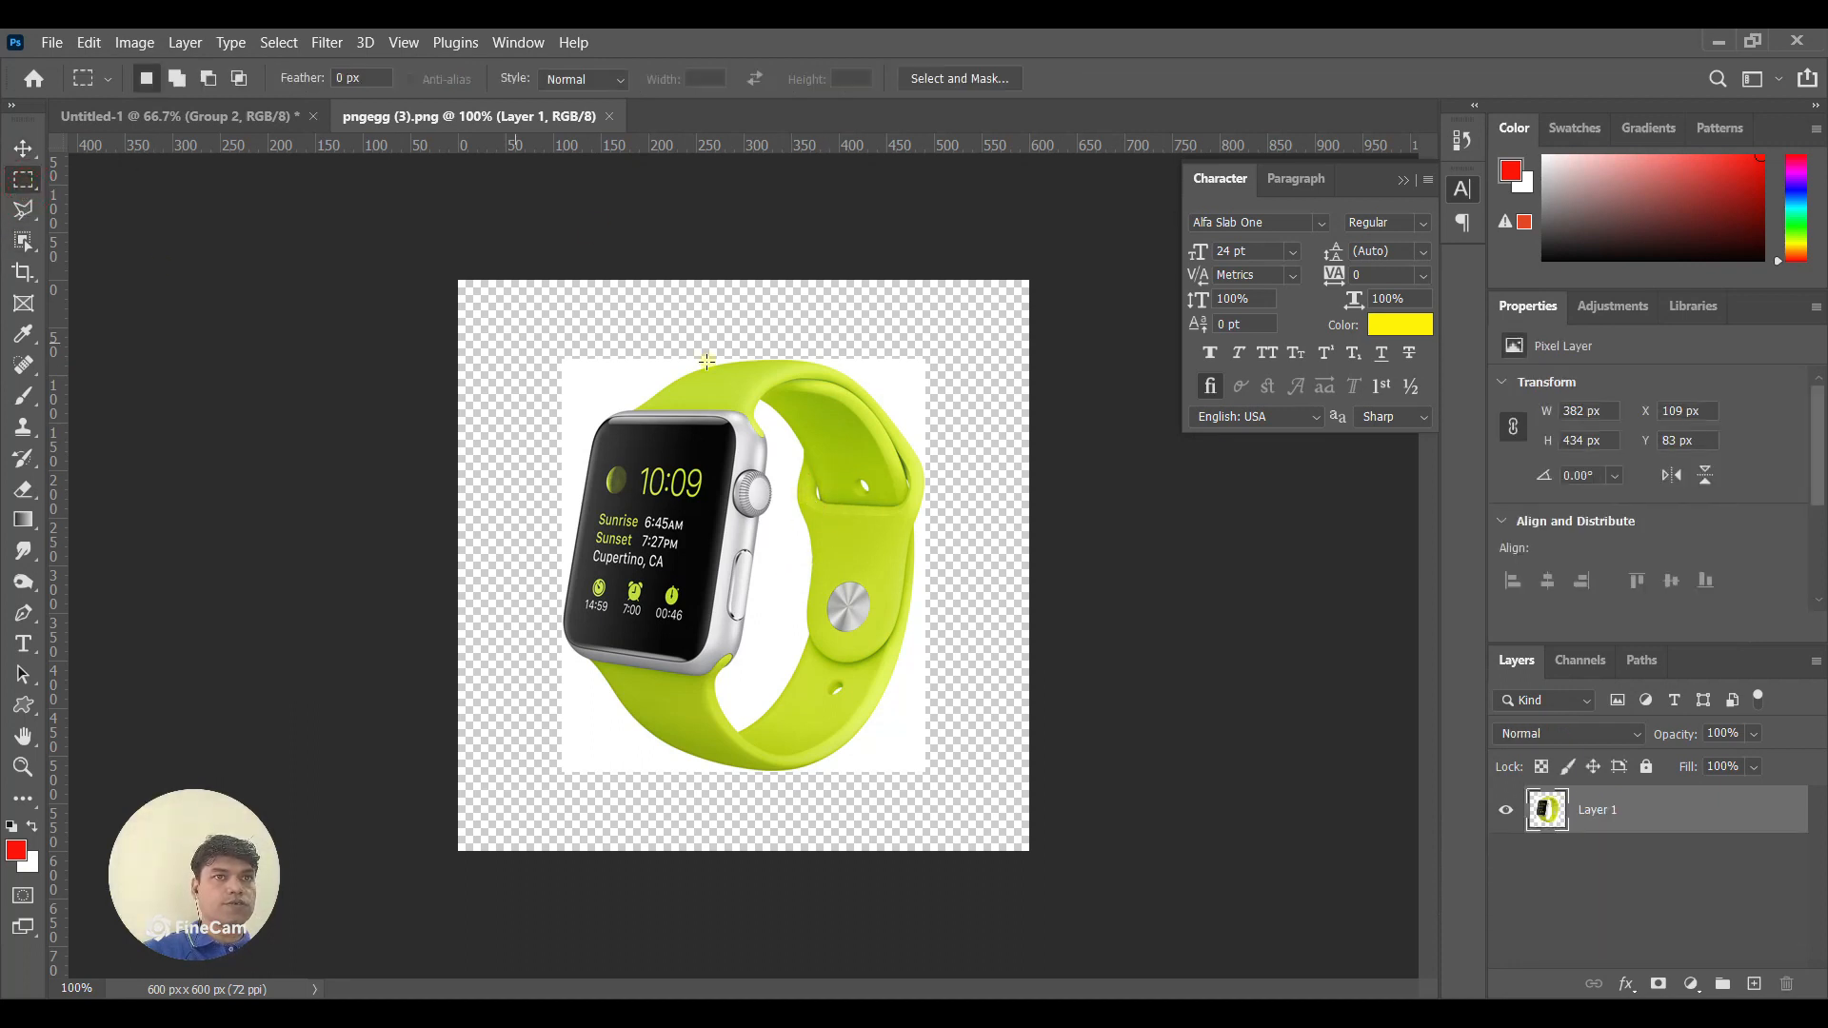
{"action": "left_click_drag", "start_coordinate": [564, 358], "coordinate": [927, 771]}
{"action": "key", "text": "ctrl+c"}
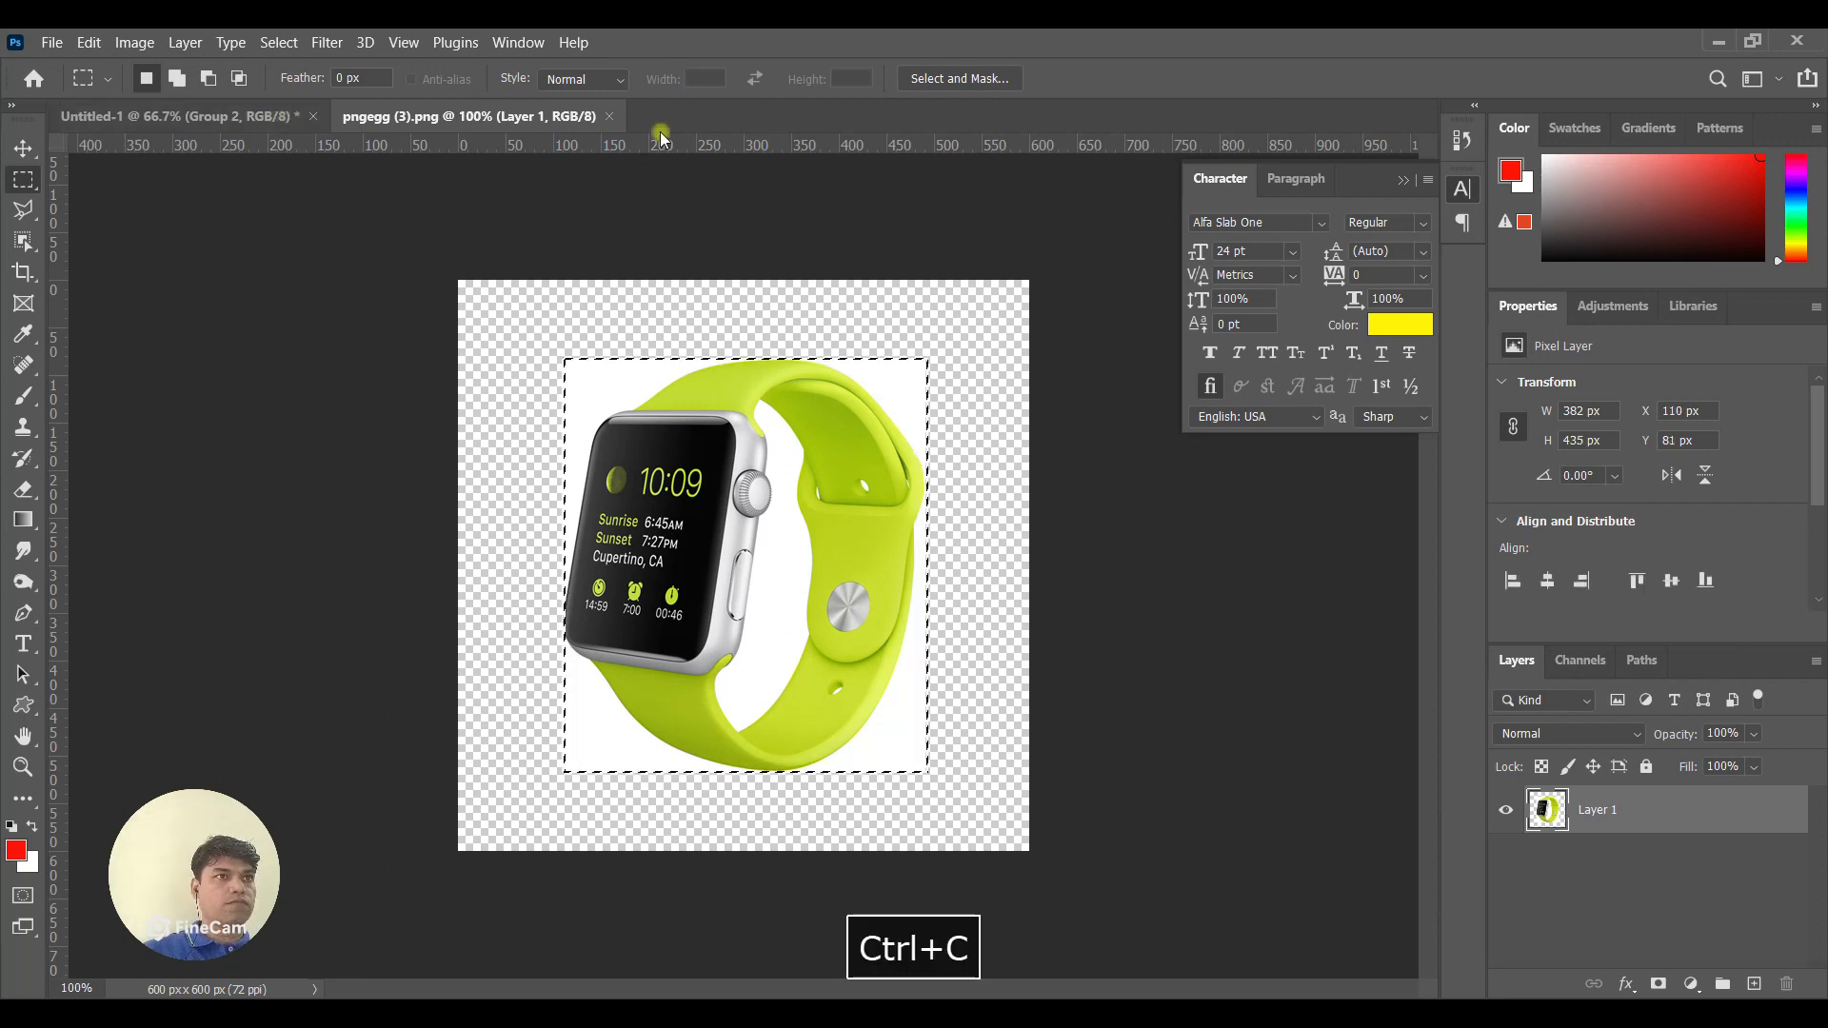
{"action": "left_click", "coordinate": [610, 115]}
{"action": "key", "text": "ctrl+v"}
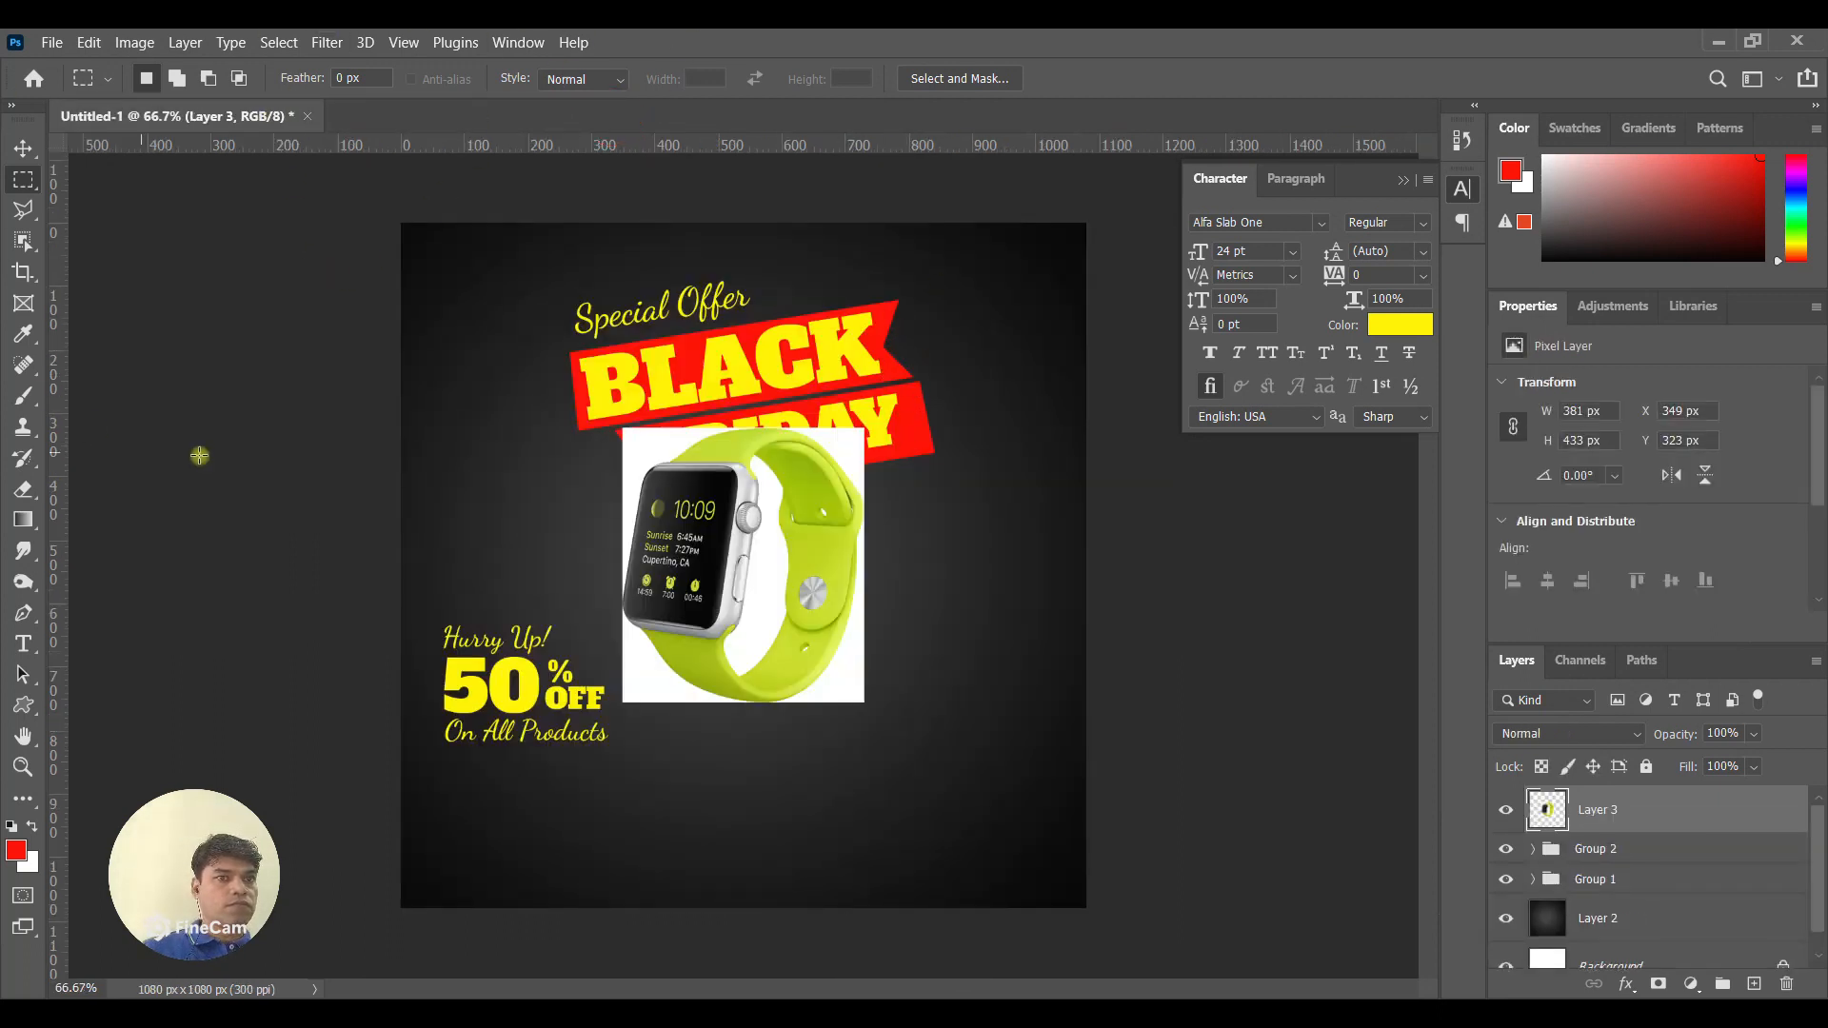
Remove the watch's white background with the Magic Eraser and move the watch below the FRIDAY ribbon, to X 356 px, Y 490 px.
{"action": "right_click", "coordinate": [33, 490]}
{"action": "left_click", "coordinate": [143, 533]}
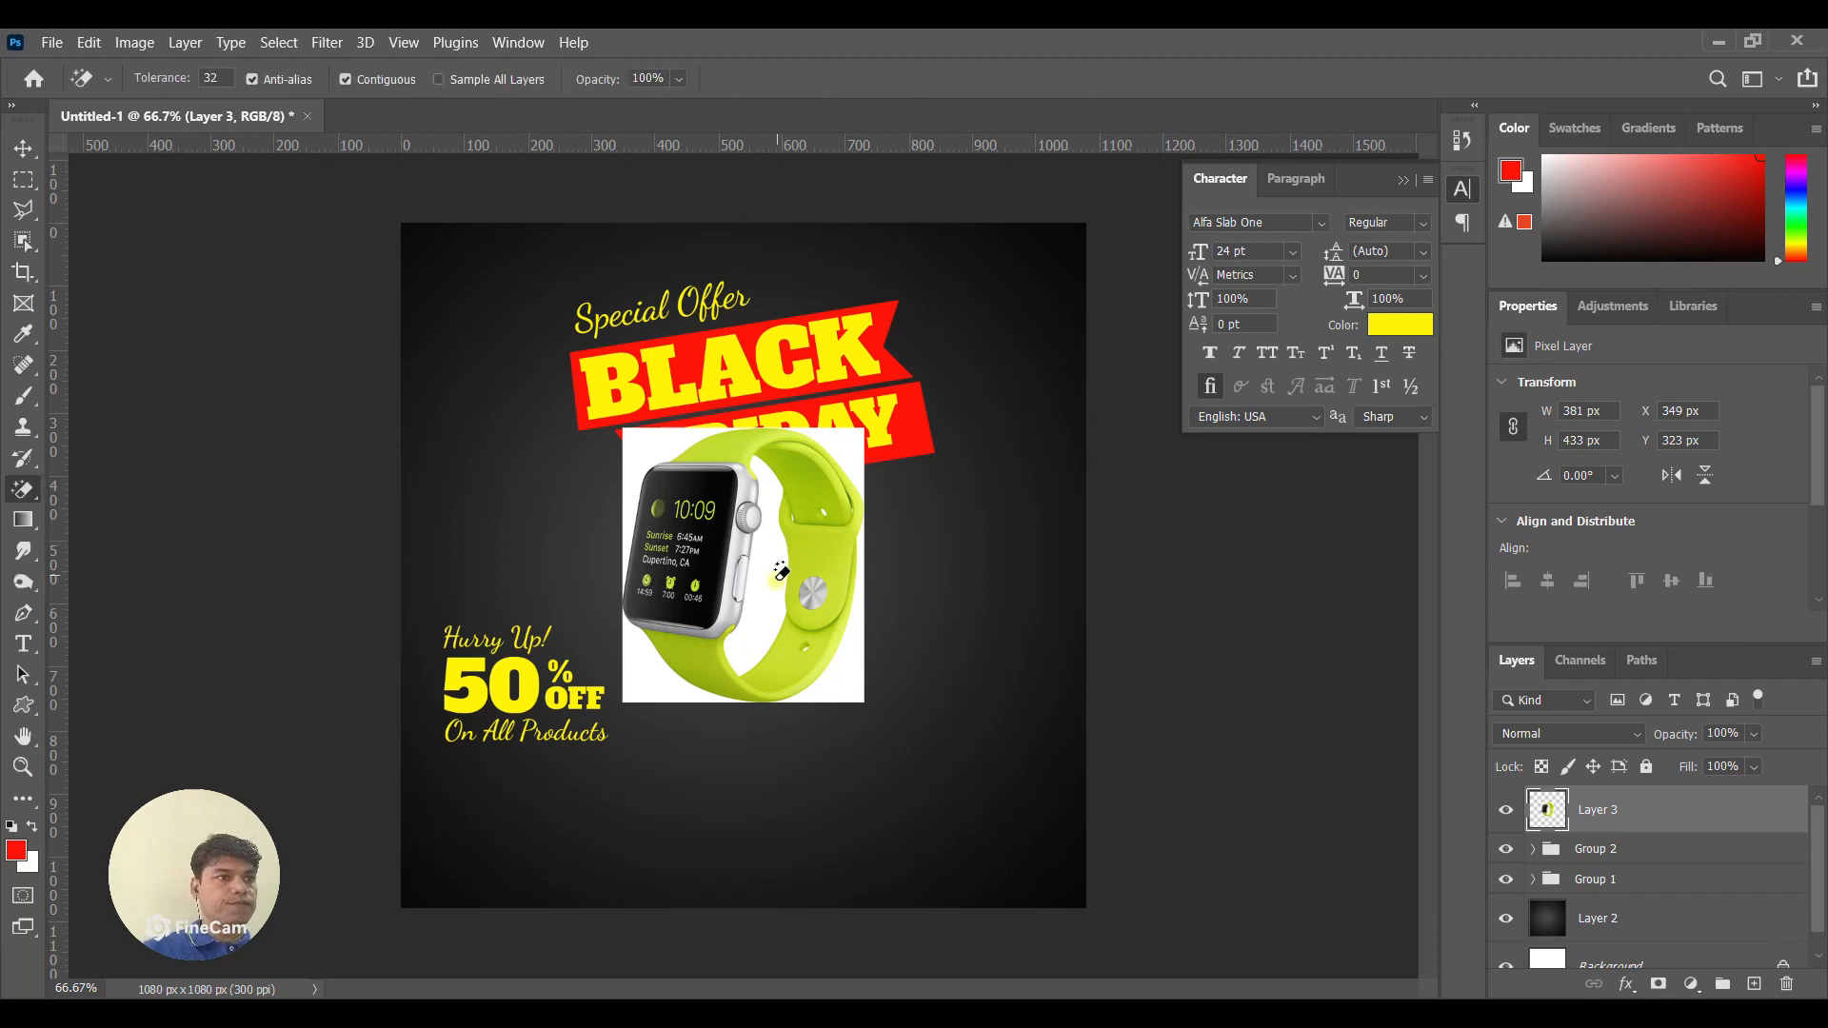
{"action": "left_click", "coordinate": [775, 576]}
{"action": "left_click", "coordinate": [869, 458]}
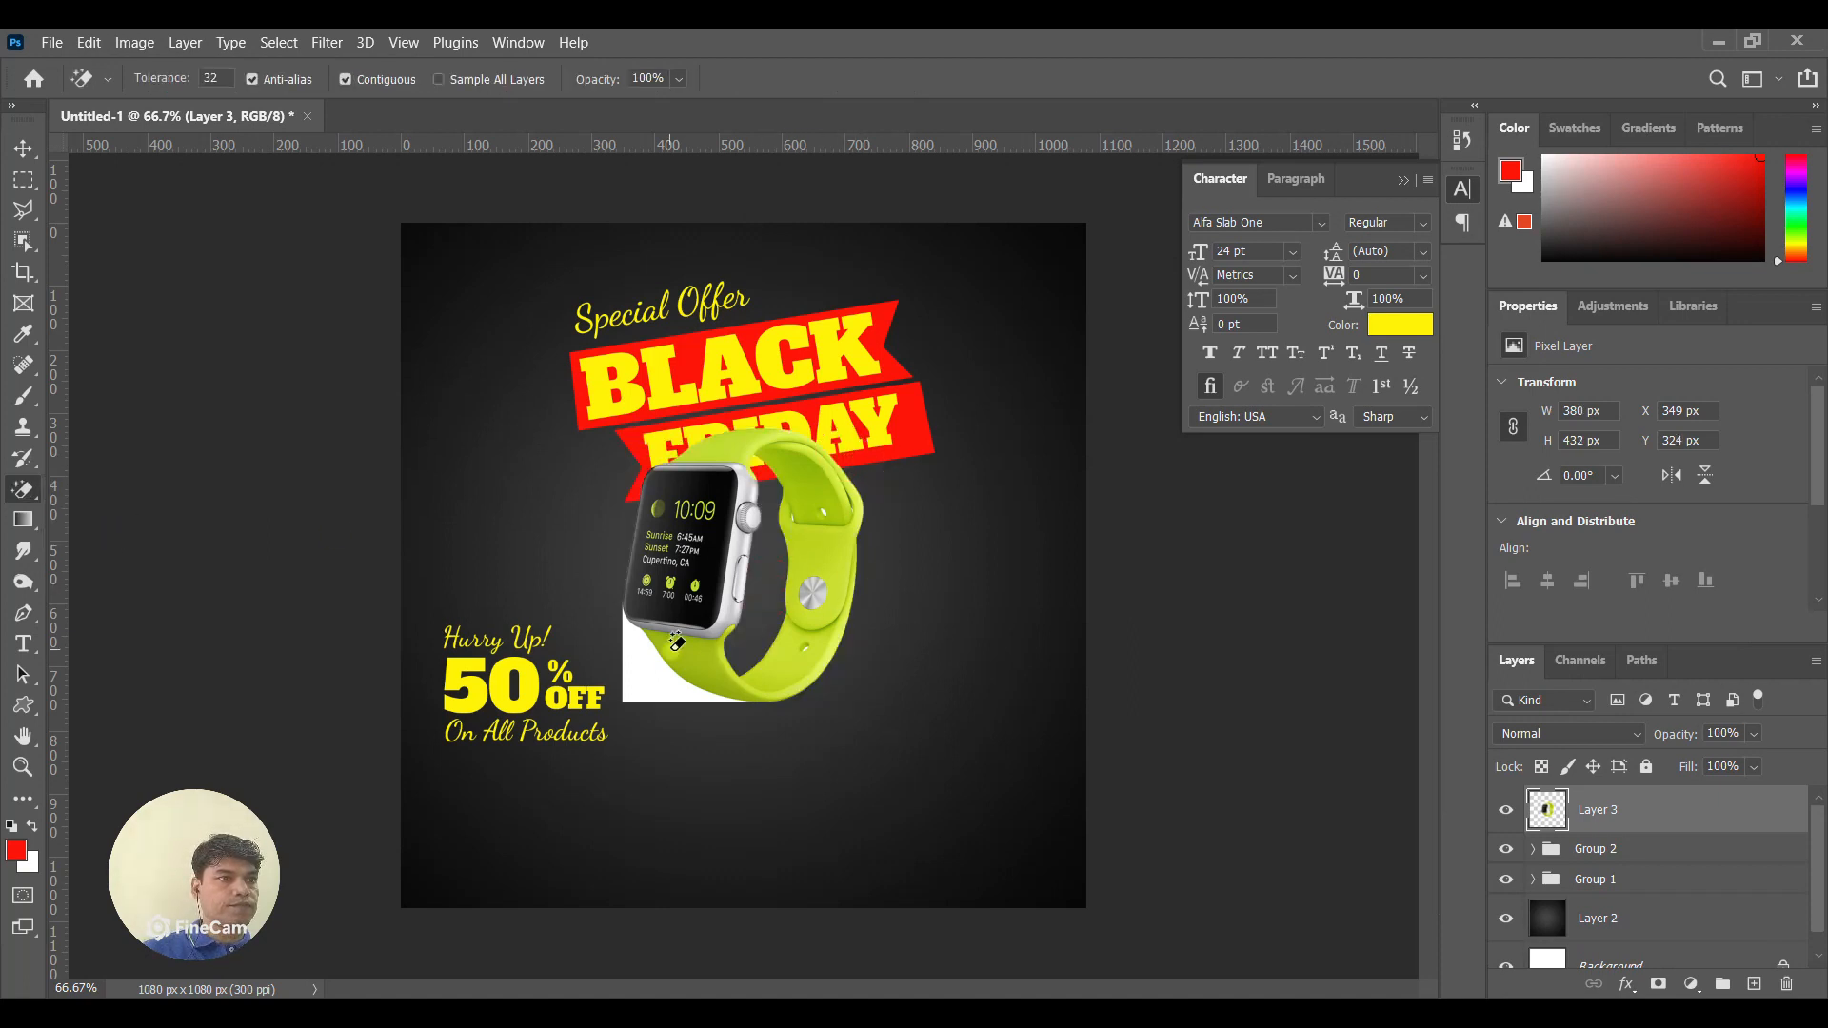
{"action": "left_click", "coordinate": [654, 705]}
{"action": "left_click", "coordinate": [23, 147]}
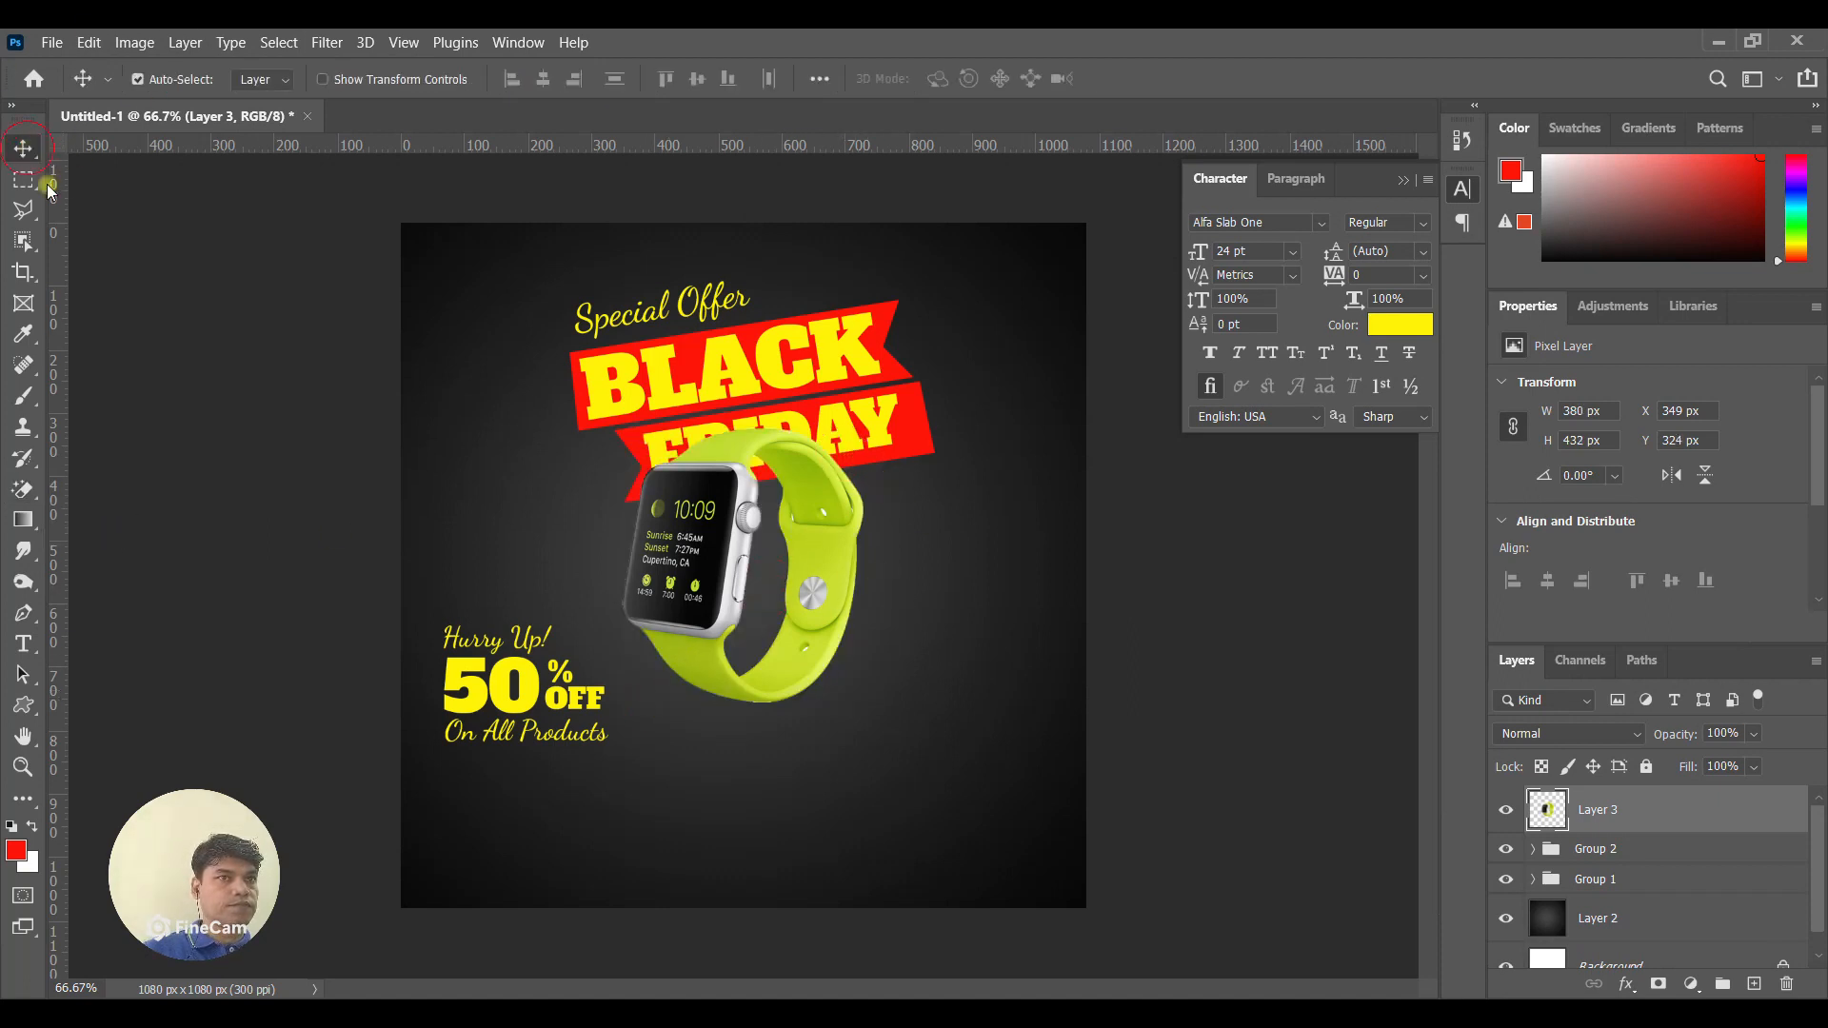
{"action": "left_click_drag", "start_coordinate": [816, 520], "coordinate": [862, 593]}
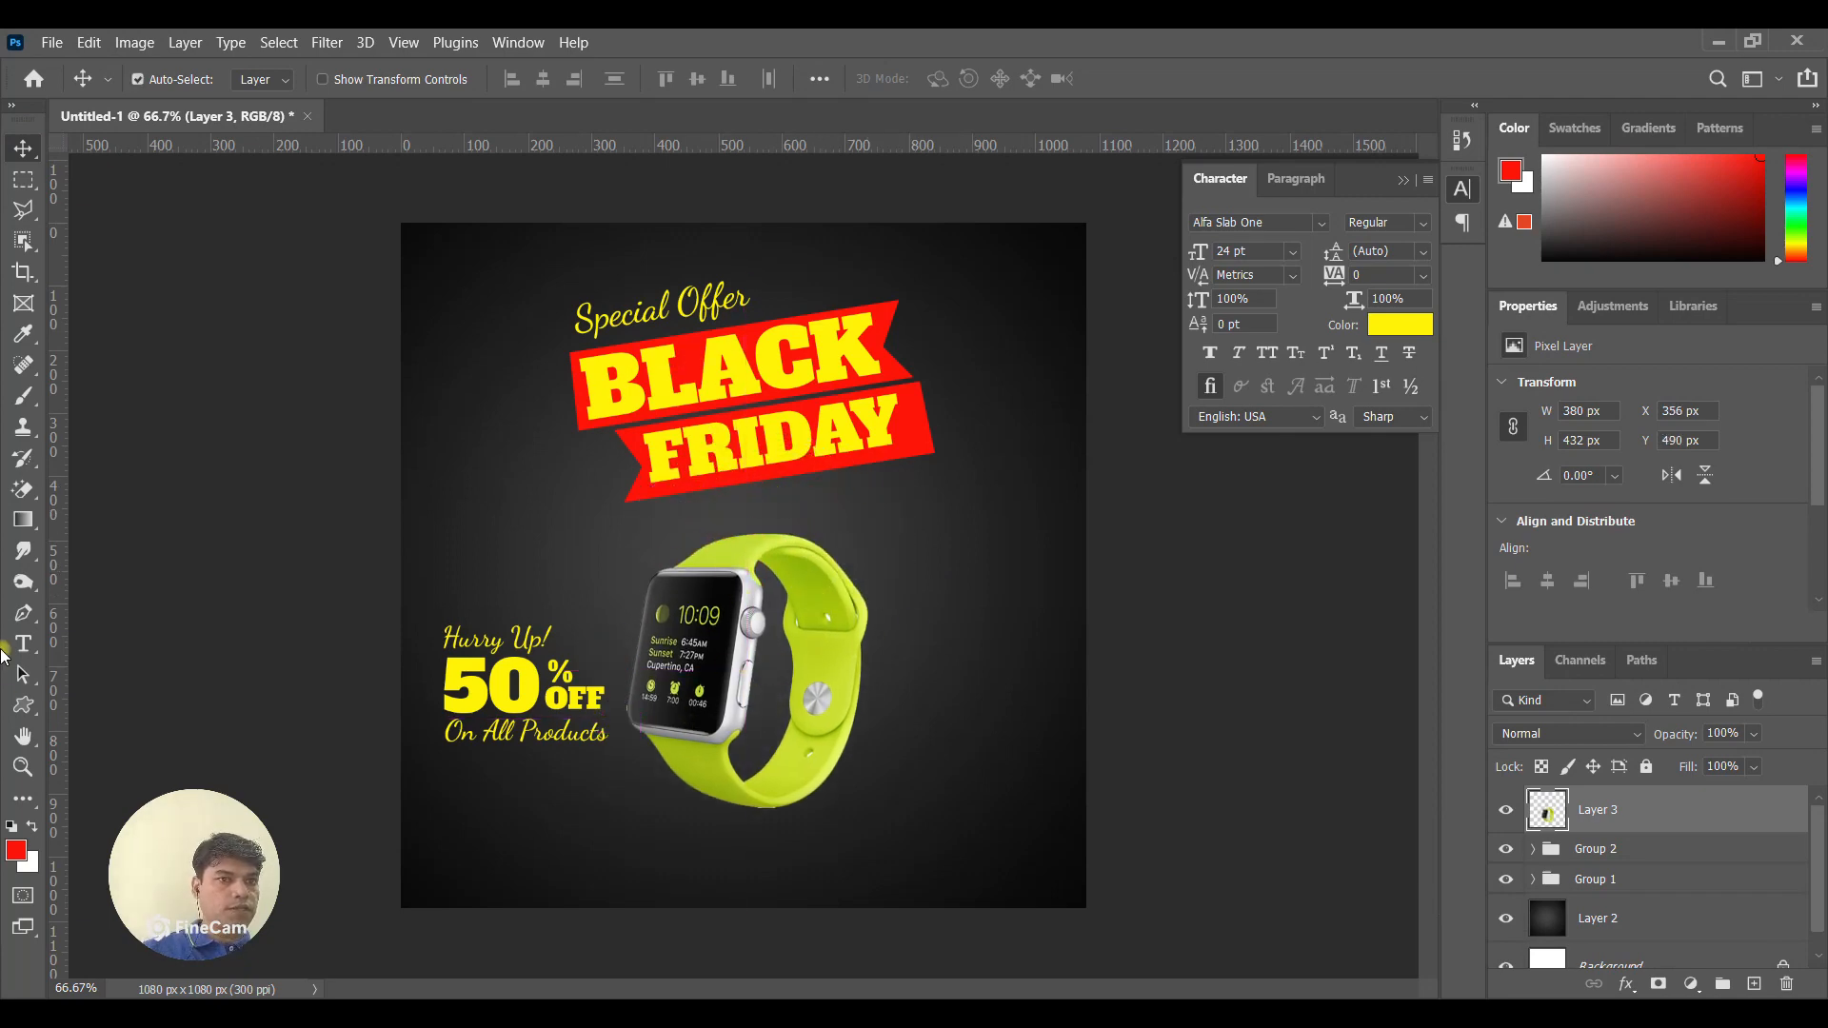
Erase the leftover white line beneath the watch strap with a Hard Round eraser reduced to 1 px.
{"action": "left_click", "coordinate": [23, 767]}
{"action": "left_click_drag", "start_coordinate": [695, 733], "coordinate": [390, 623]}
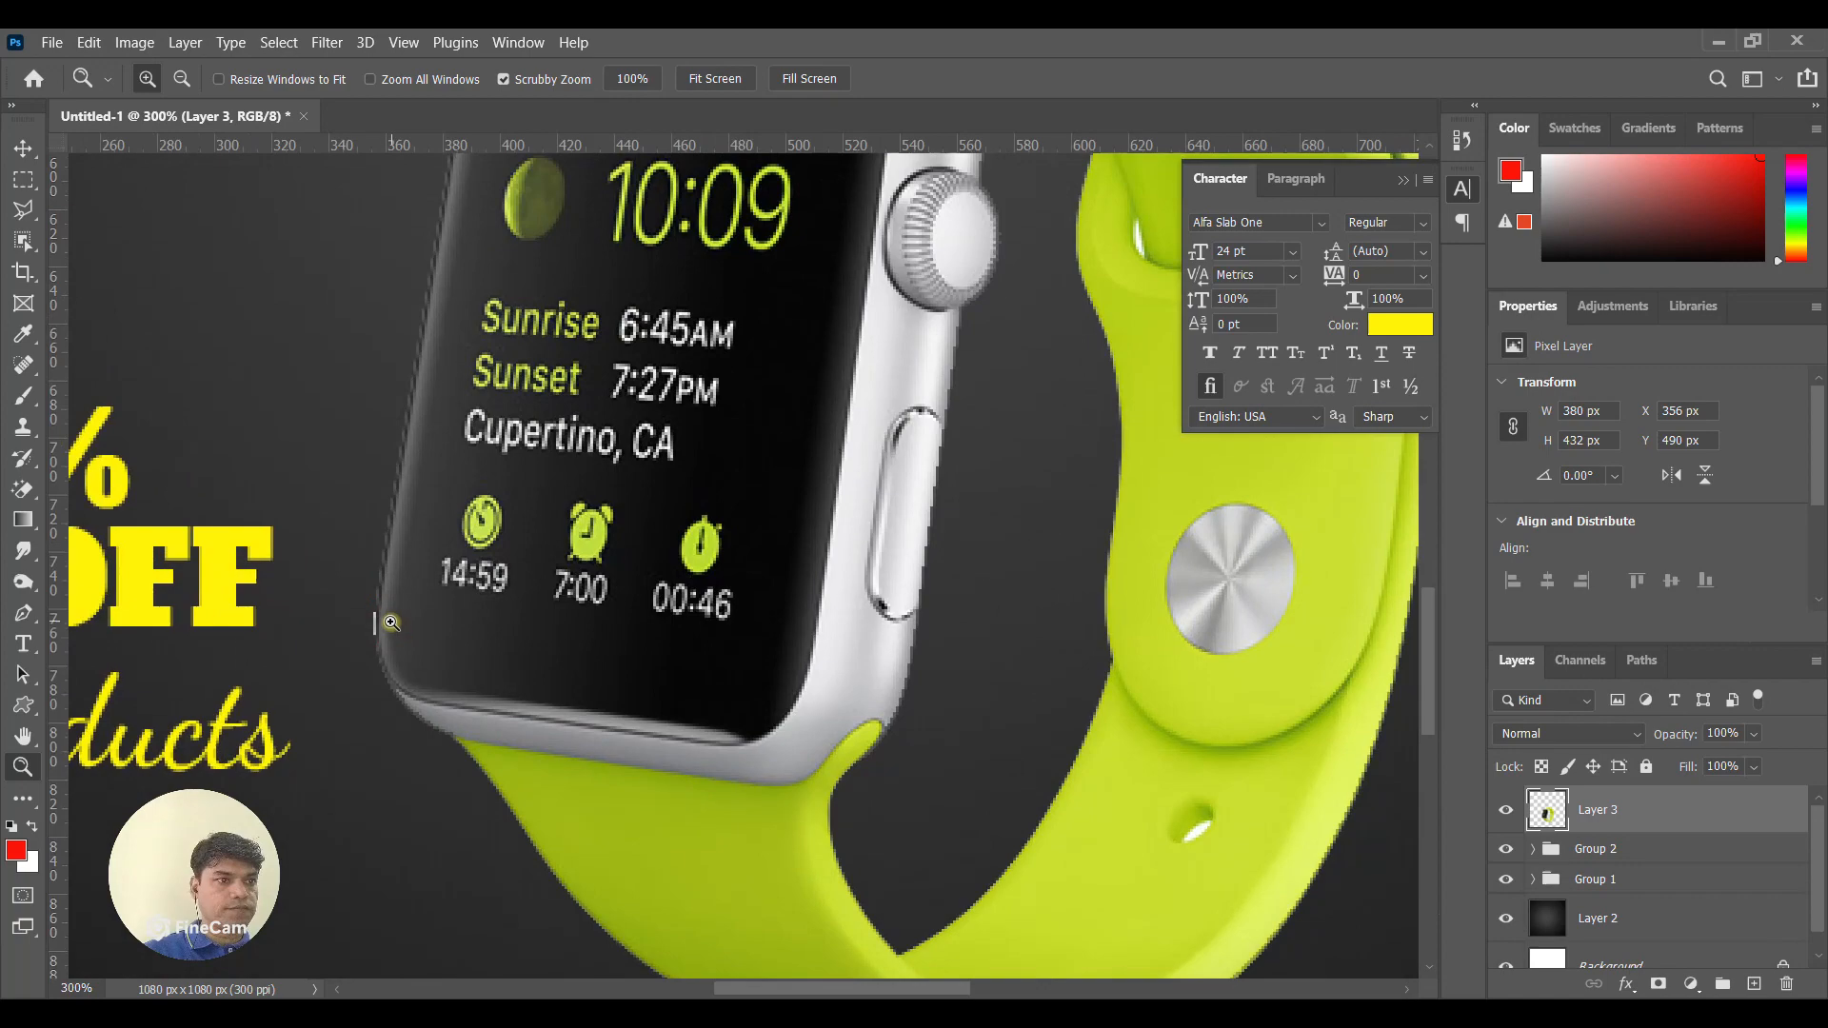
{"action": "left_click", "coordinate": [774, 580], "text": "alt"}
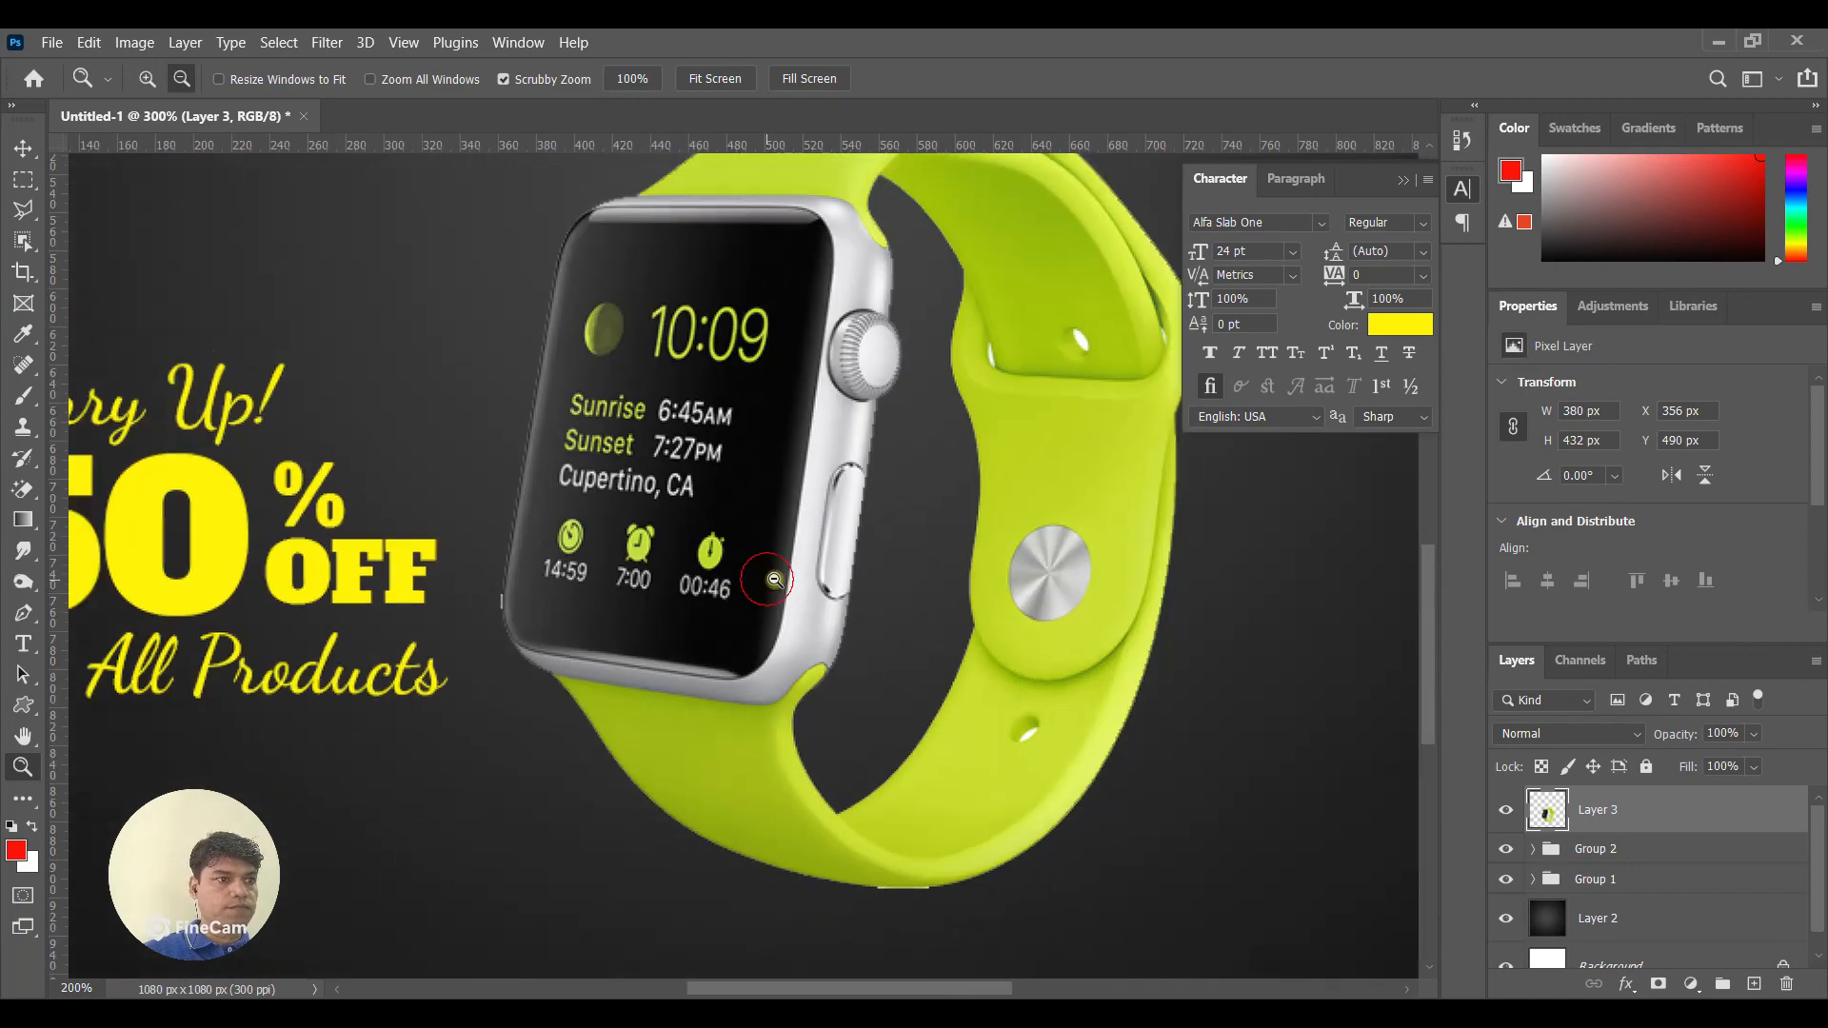
{"action": "left_click", "coordinate": [775, 579], "text": "alt"}
{"action": "left_click", "coordinate": [774, 580], "text": "alt"}
{"action": "left_click", "coordinate": [773, 853]}
{"action": "left_click", "coordinate": [773, 852]}
{"action": "left_click", "coordinate": [774, 852]}
{"action": "left_click", "coordinate": [836, 763]}
{"action": "left_click", "coordinate": [861, 710]}
{"action": "left_click", "coordinate": [869, 641]}
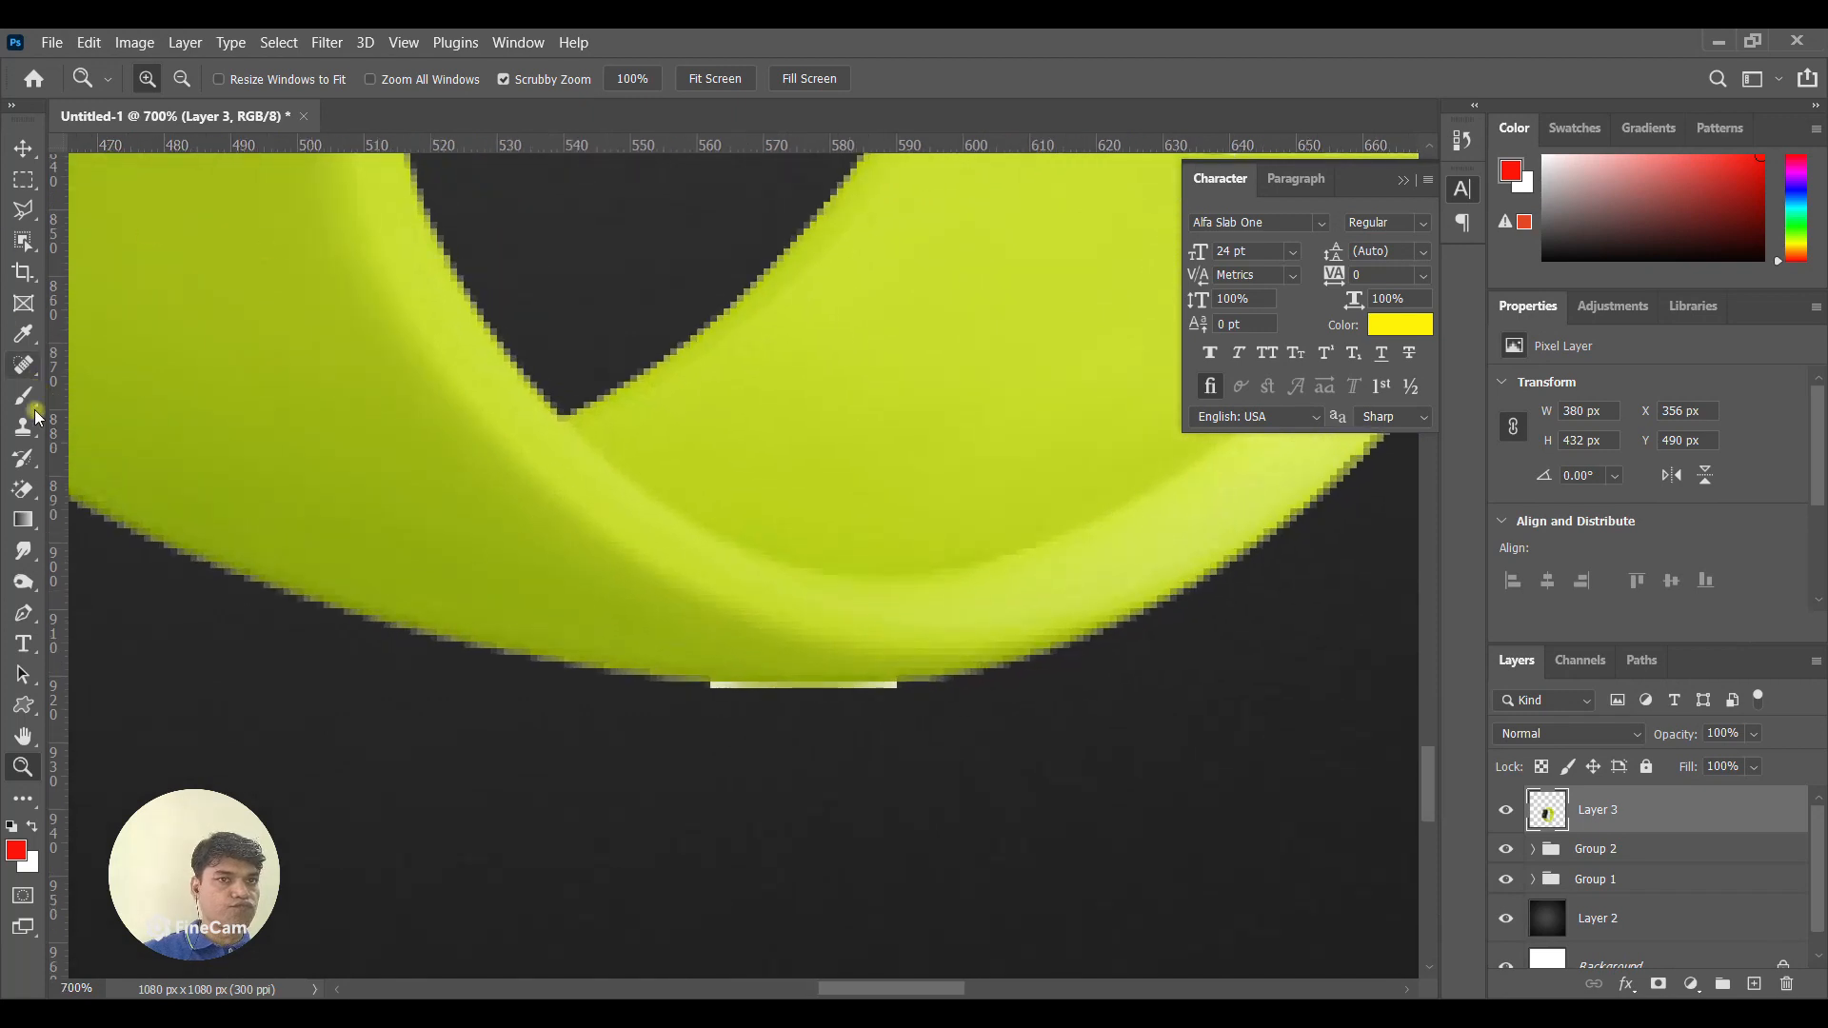
{"action": "left_click", "coordinate": [23, 490]}
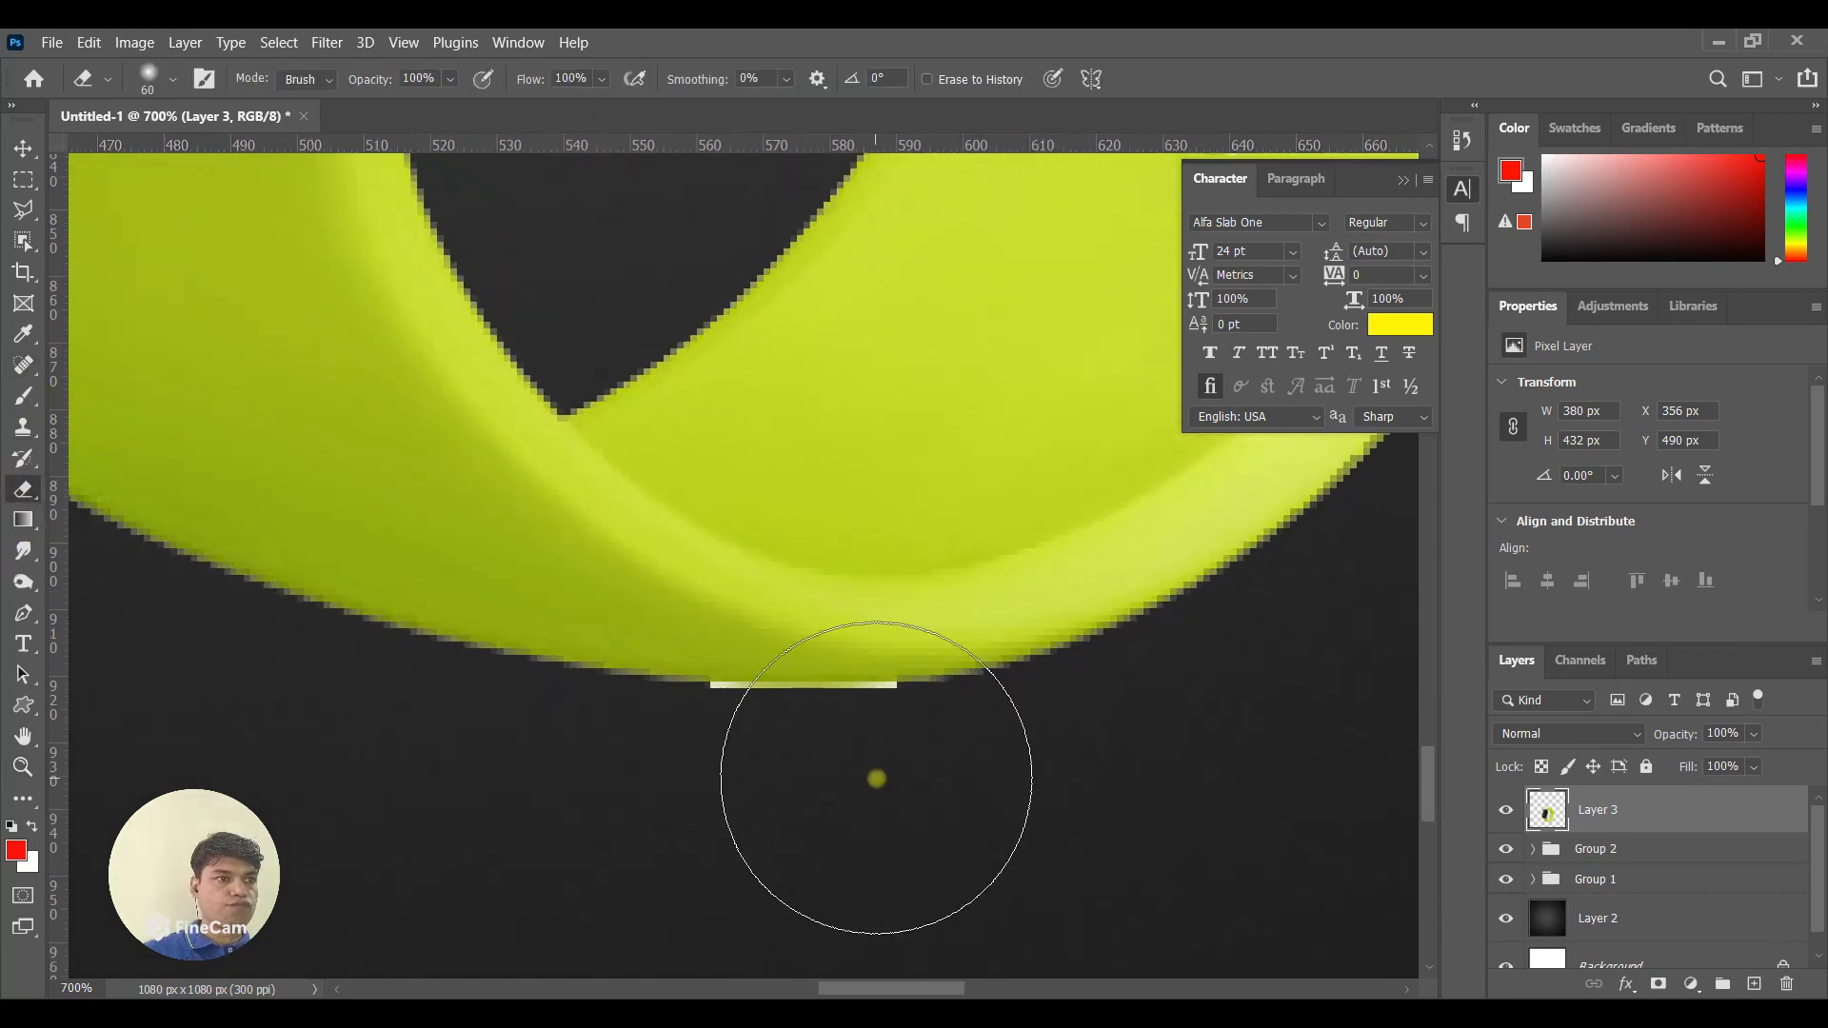
{"action": "left_click", "coordinate": [173, 80]}
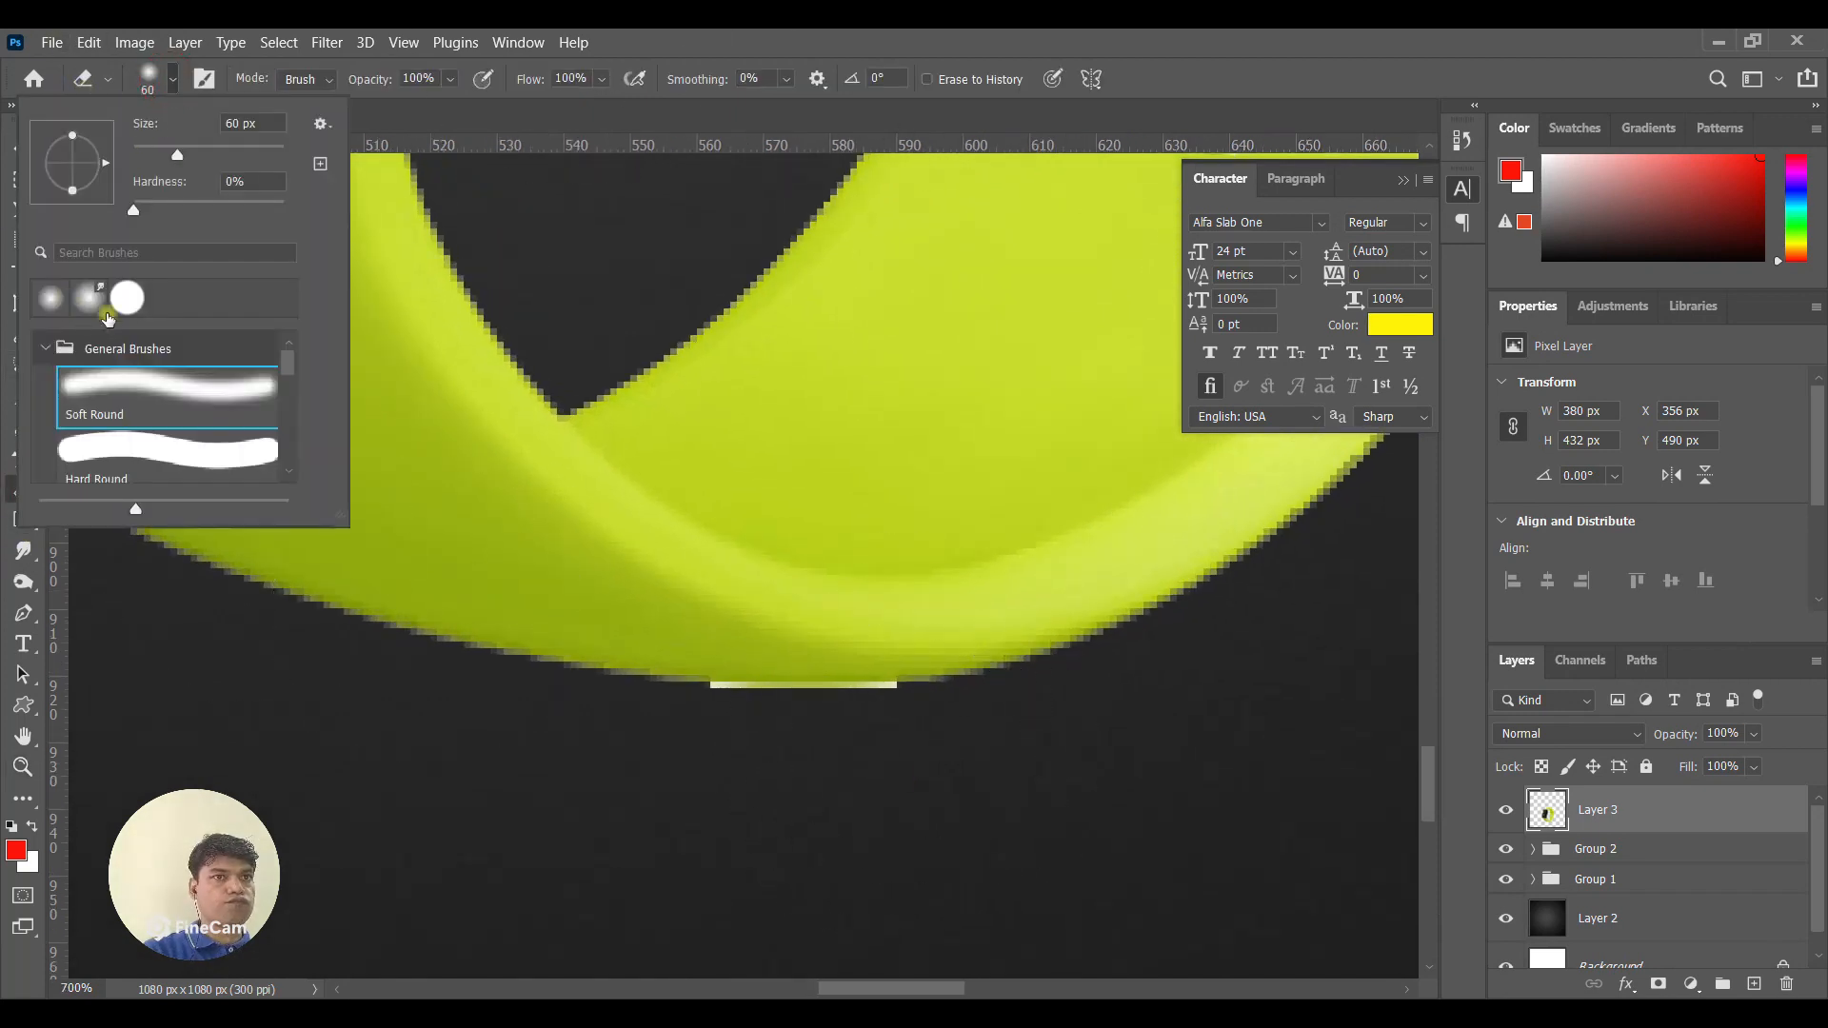
{"action": "left_click", "coordinate": [166, 452]}
{"action": "left_click", "coordinate": [1181, 45]}
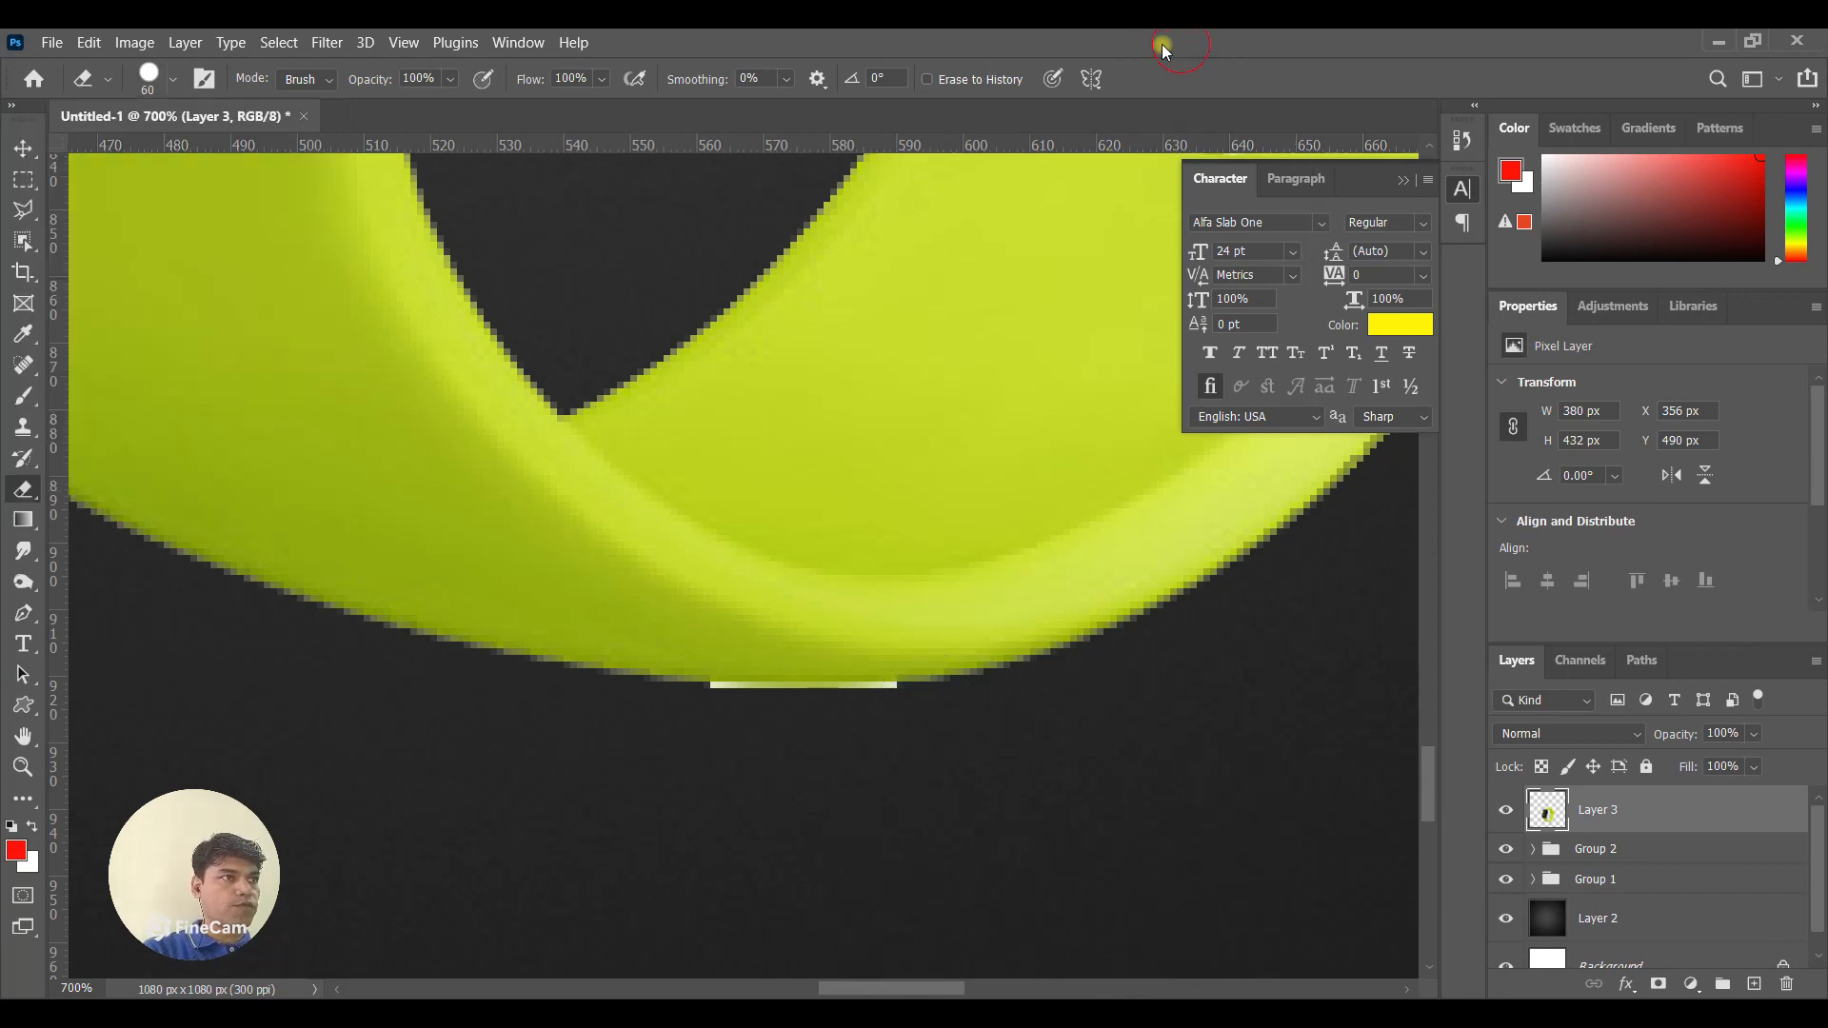
{"action": "key", "text": "bracketleft"}
{"action": "key", "text": "bracketleft"}
{"action": "key", "text": "bracketleft"}
{"action": "key", "text": "bracketleft"}
{"action": "key", "text": "bracketleft"}
{"action": "key", "text": "bracketleft"}
{"action": "key", "text": "bracketleft"}
{"action": "key", "text": "bracketleft"}
{"action": "key", "text": "bracketleft"}
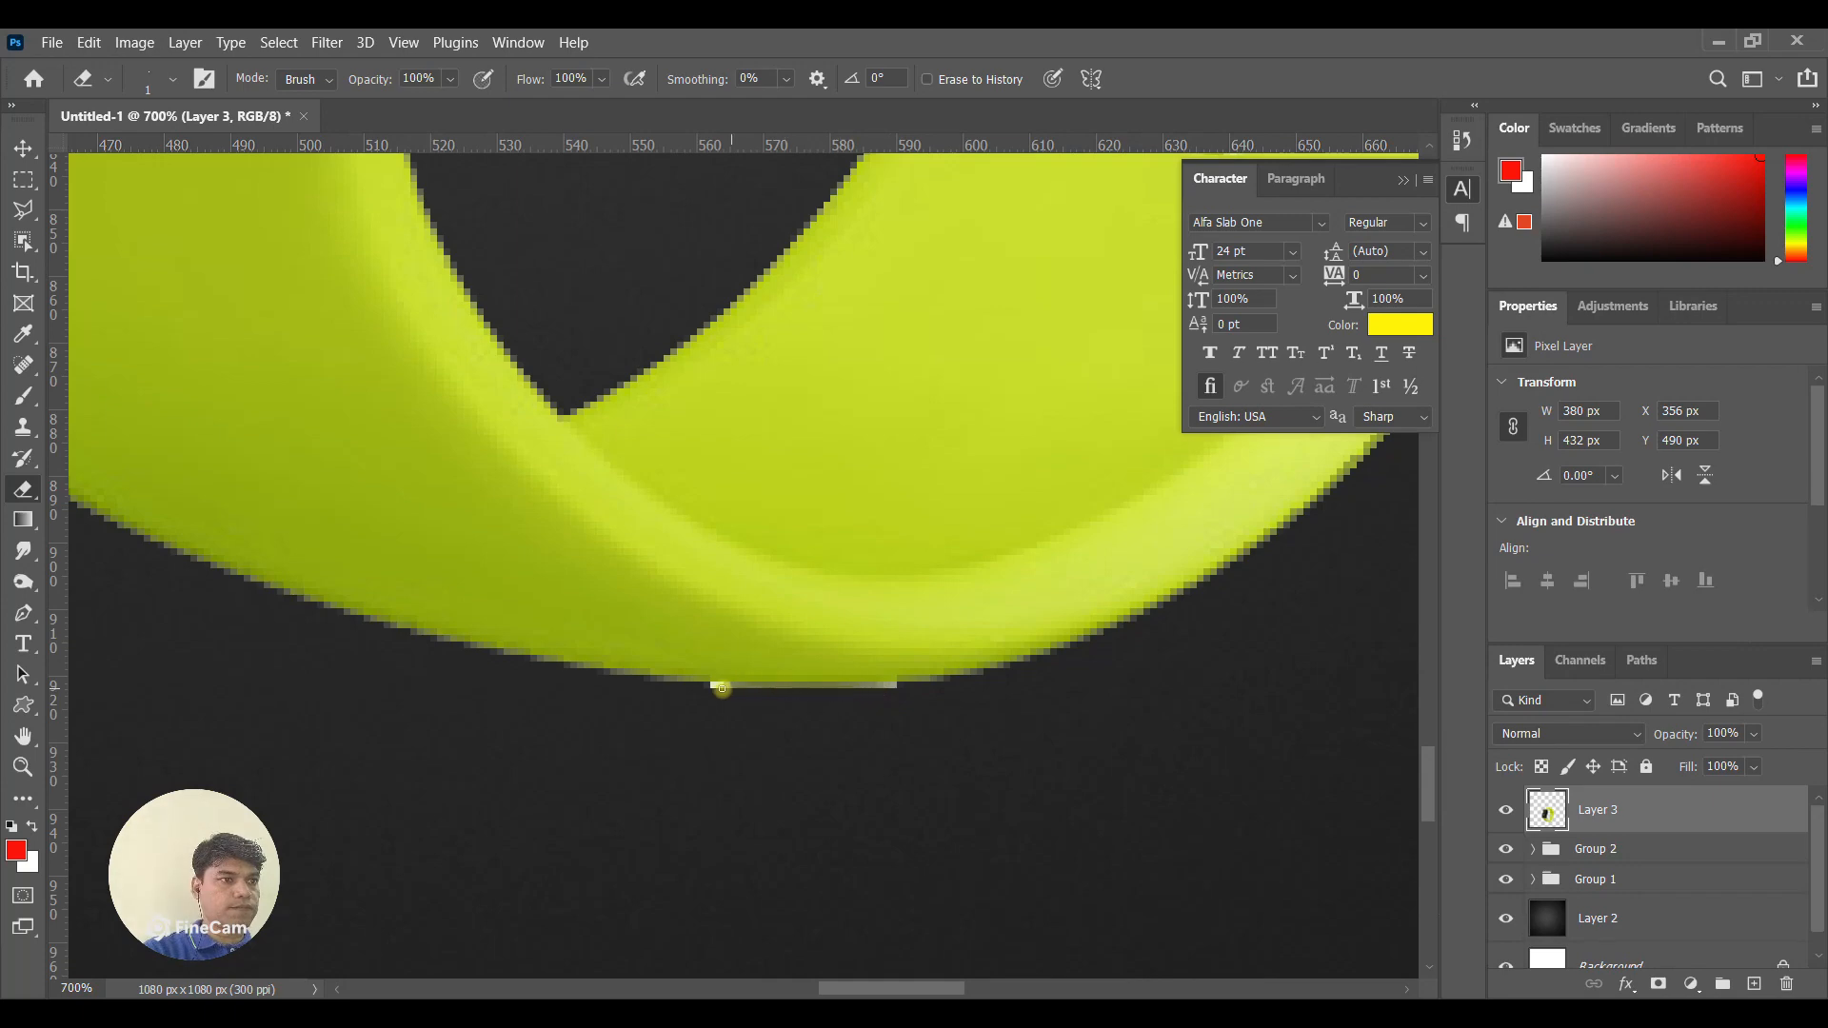
{"action": "left_click", "coordinate": [23, 767]}
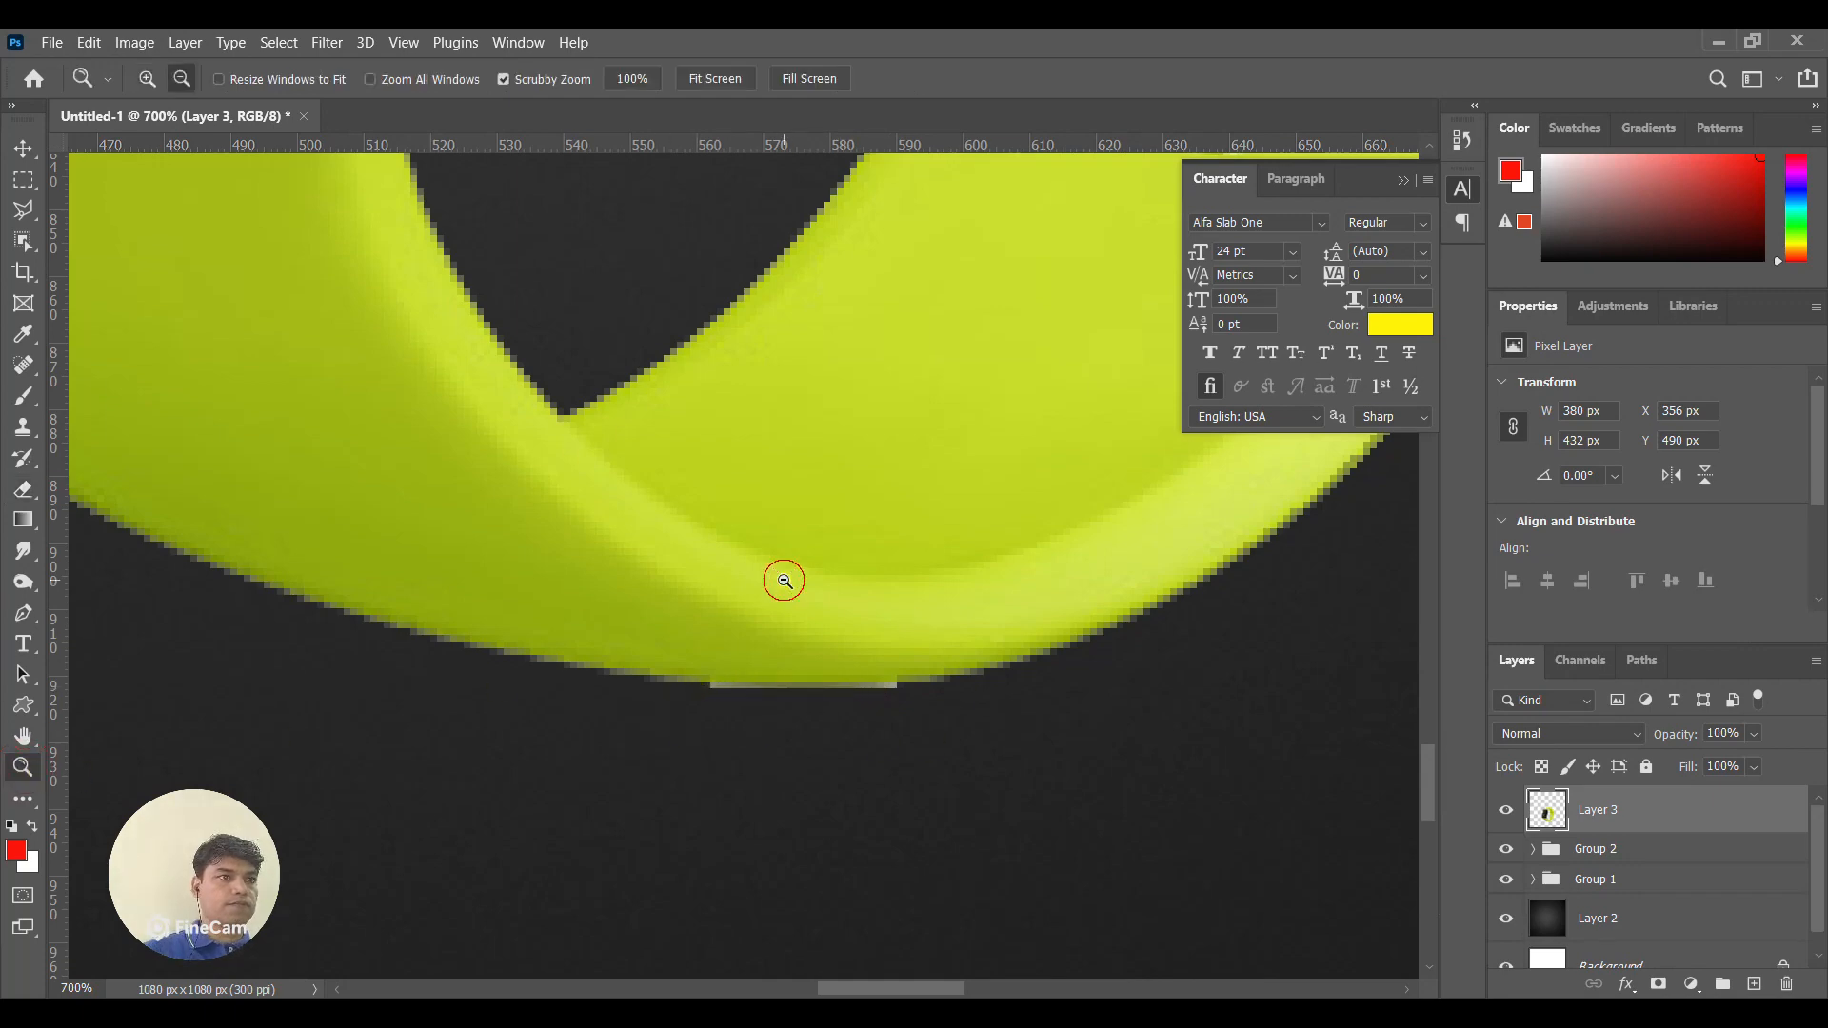
{"action": "scroll", "coordinate": [784, 580], "scroll_direction": "down", "scroll_amount": 10}
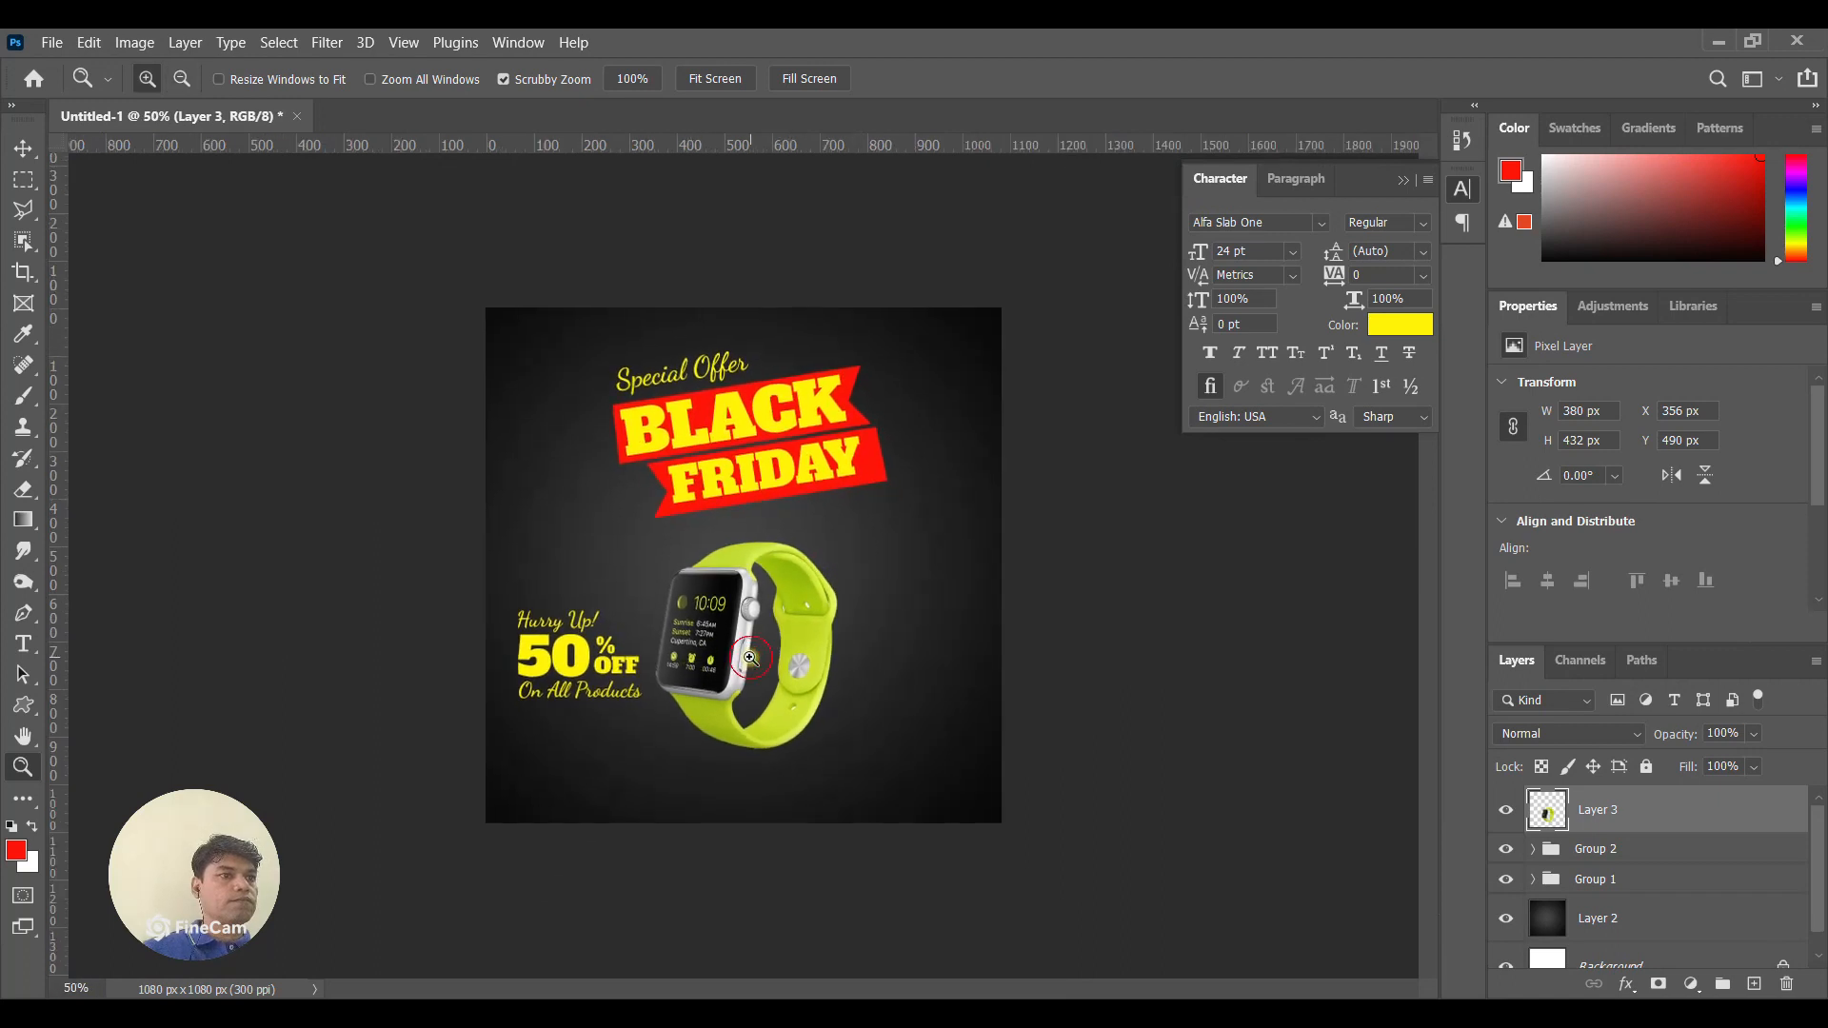
Shift the watch slightly left to X 350 px, keeping Y at 490 px.
{"action": "left_click", "coordinate": [710, 650]}
{"action": "left_click", "coordinate": [21, 145]}
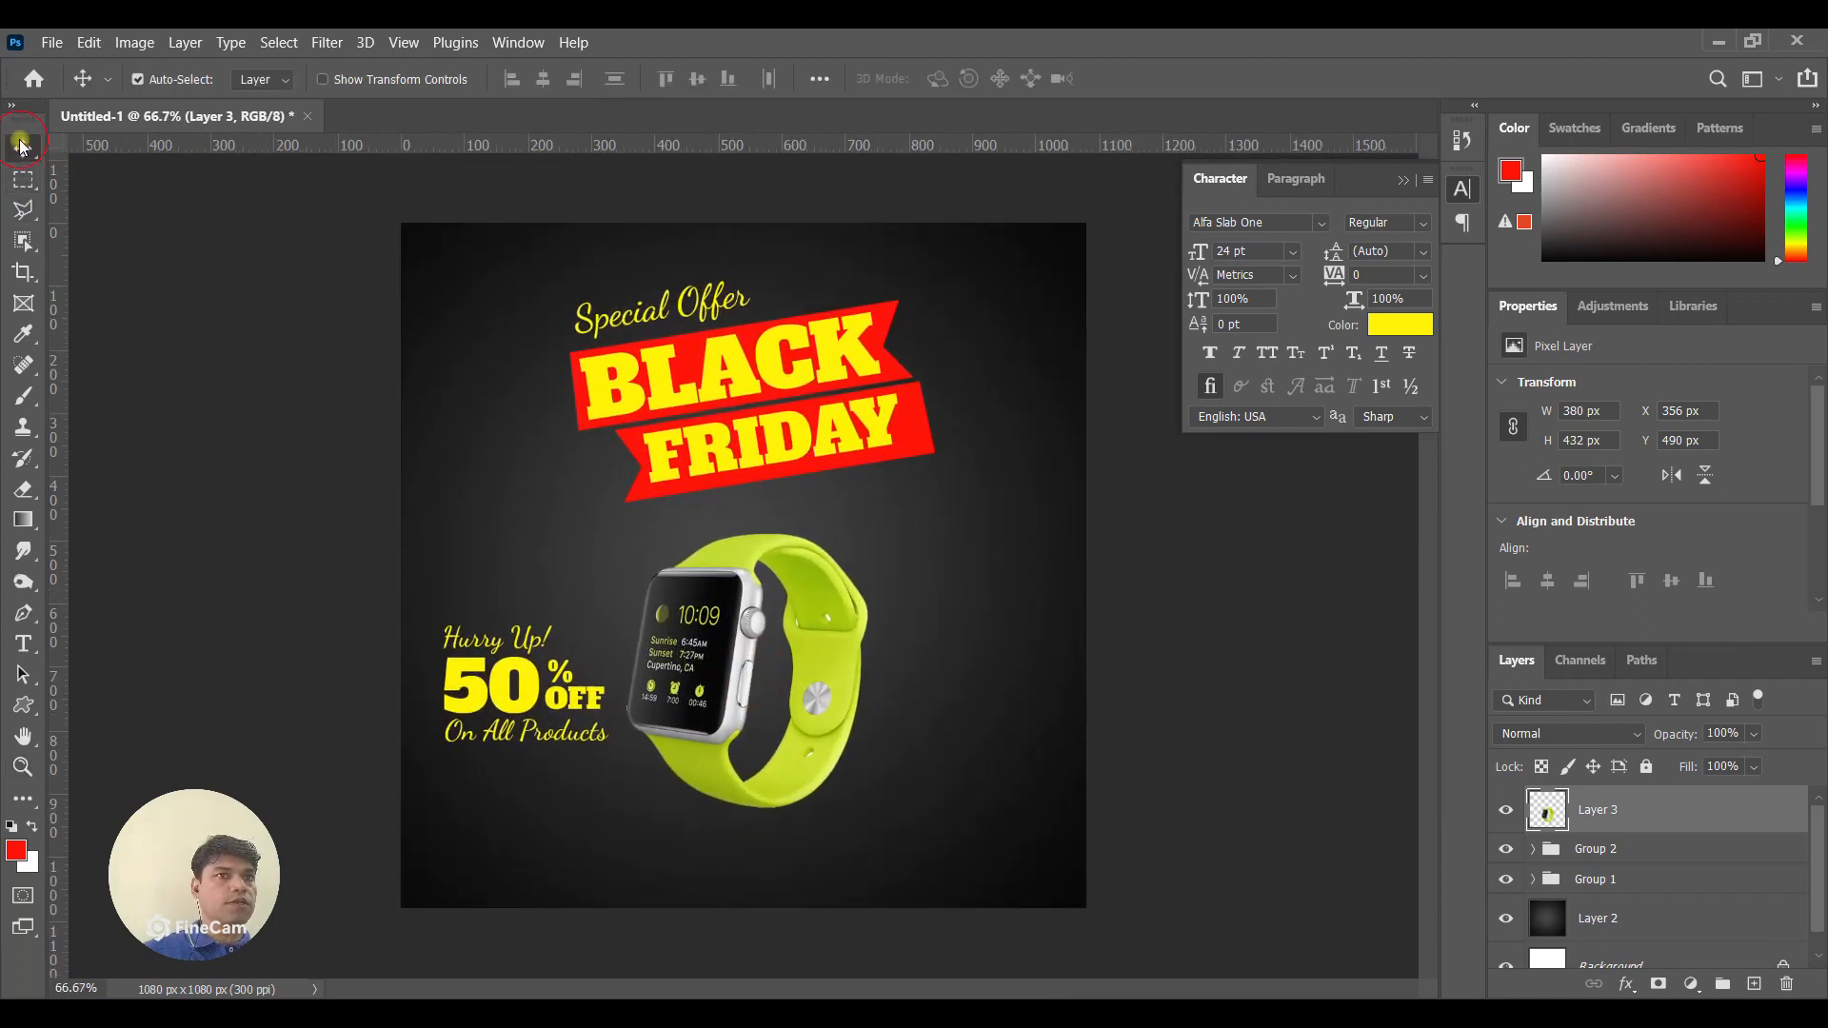
{"action": "mouse_move", "coordinate": [838, 604]}
{"action": "left_mouse_down"}
{"action": "mouse_move", "coordinate": [836, 588]}
{"action": "mouse_move", "coordinate": [834, 604]}
{"action": "left_mouse_up"}
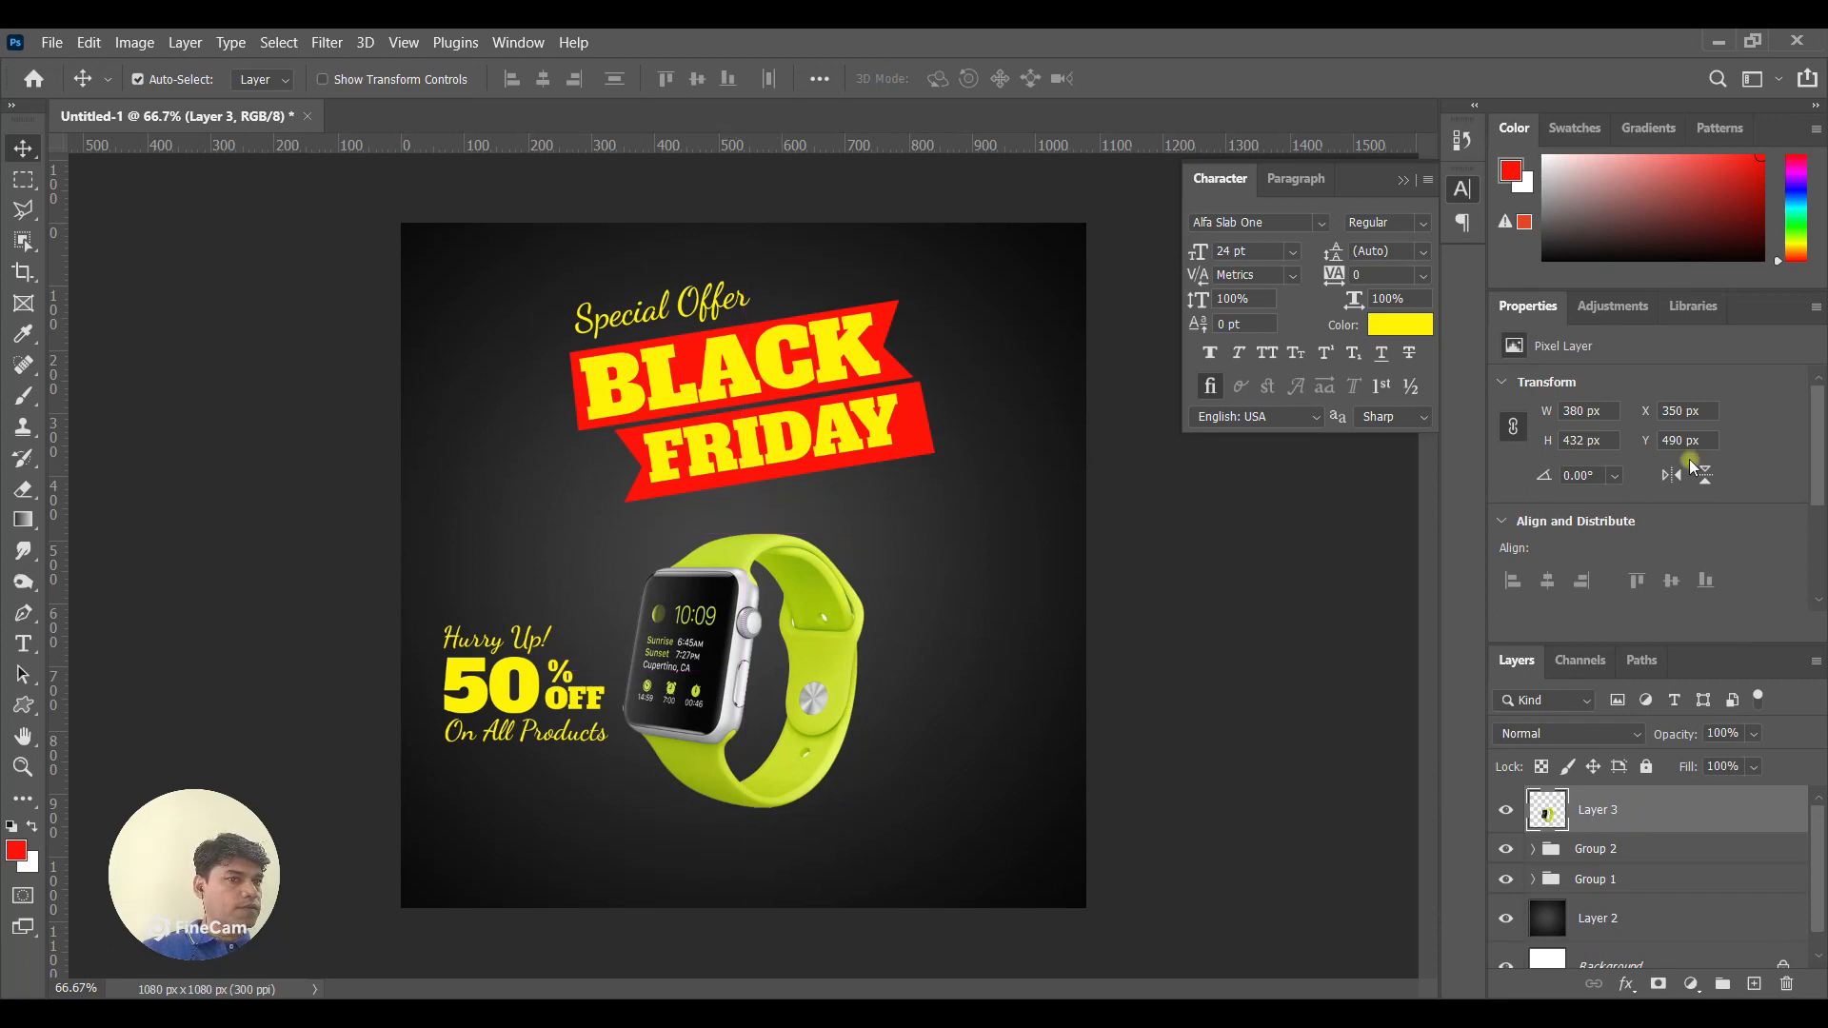
Draw a red ellipse about 508 x 108 px over the base of the watch.
{"action": "left_click", "coordinate": [24, 705]}
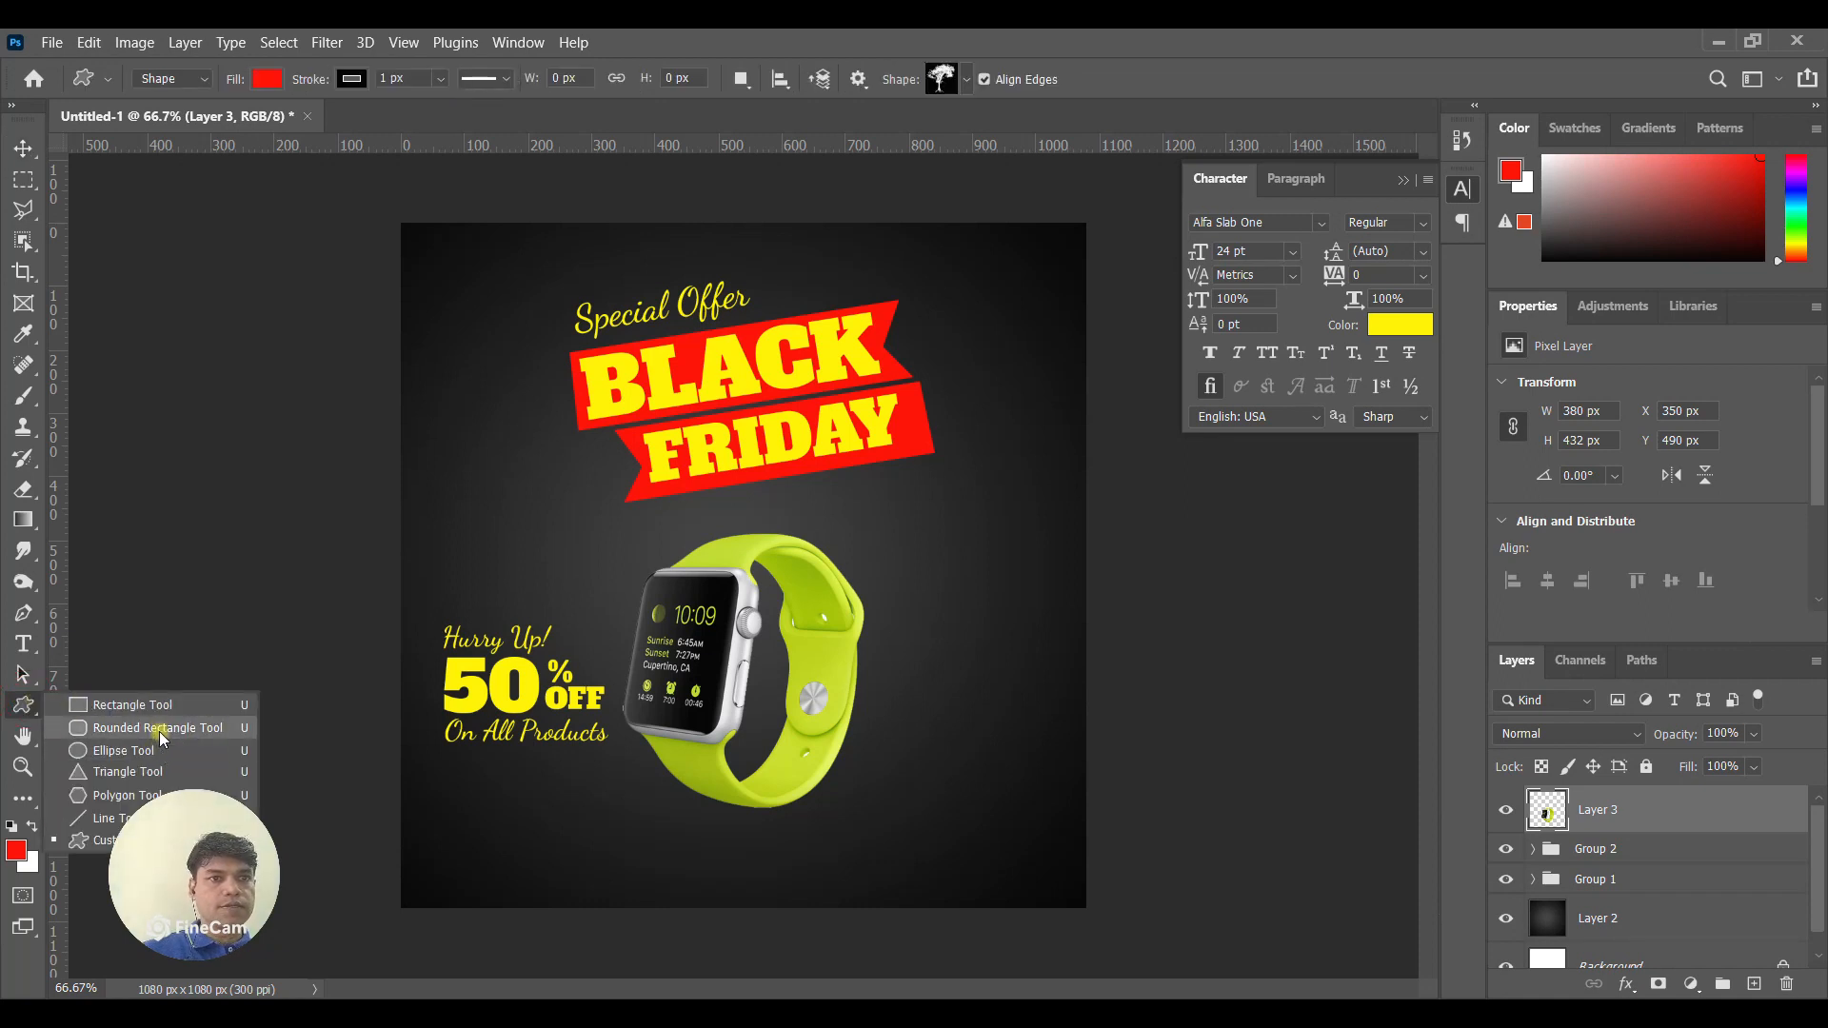
{"action": "left_click", "coordinate": [153, 751]}
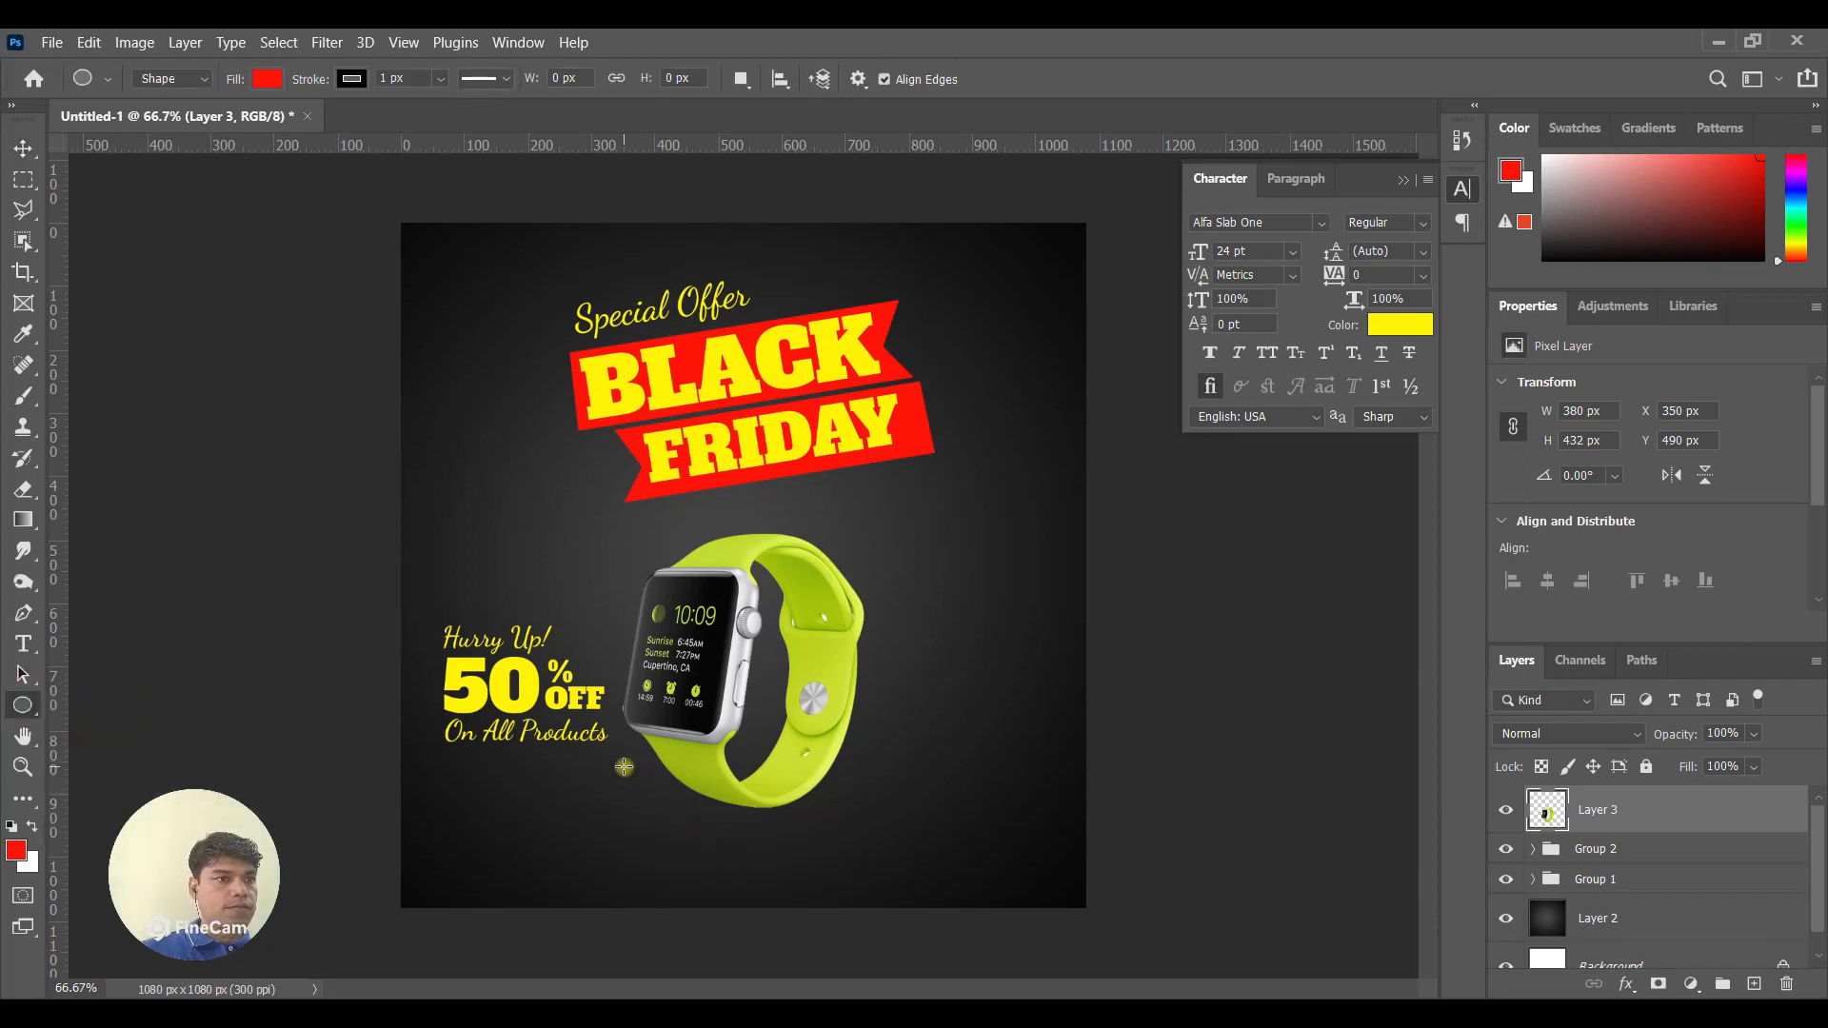
{"action": "left_click_drag", "start_coordinate": [604, 757], "coordinate": [924, 824]}
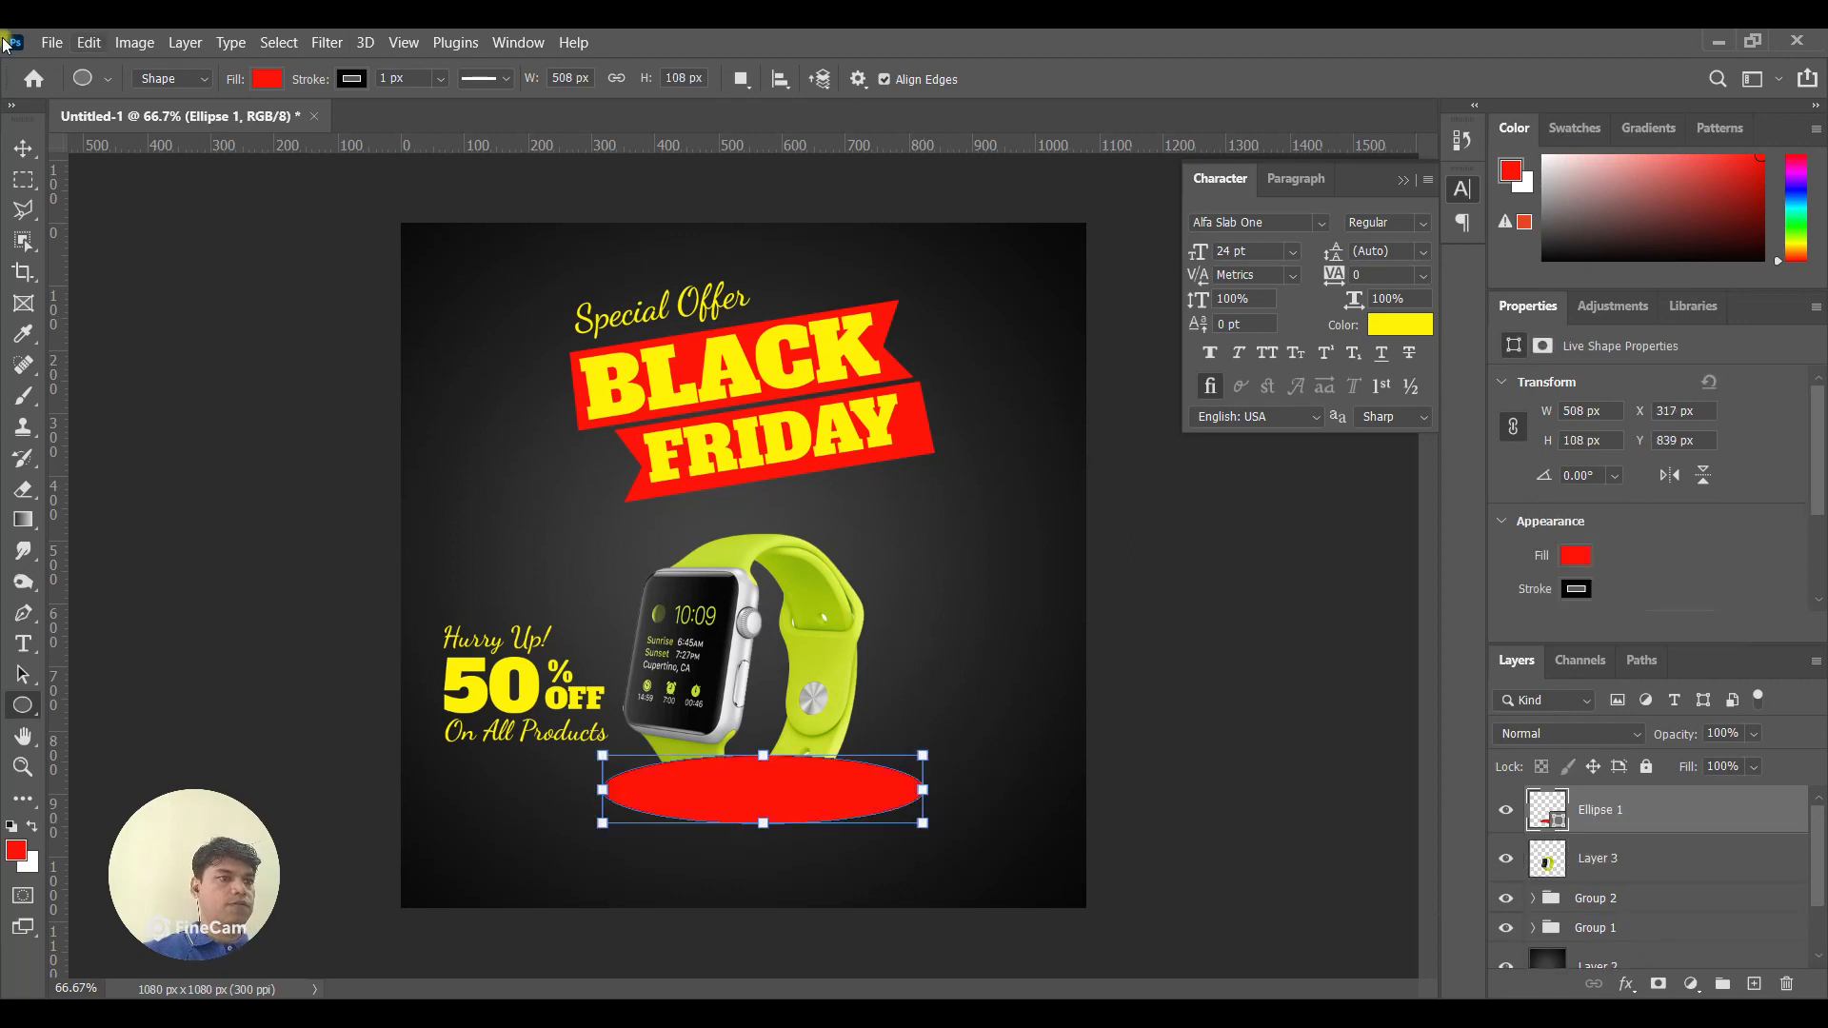
Reorder the layers so the watch on Layer 3 sits above Ellipse 1.
{"action": "left_click", "coordinate": [16, 150]}
{"action": "left_click", "coordinate": [1623, 863]}
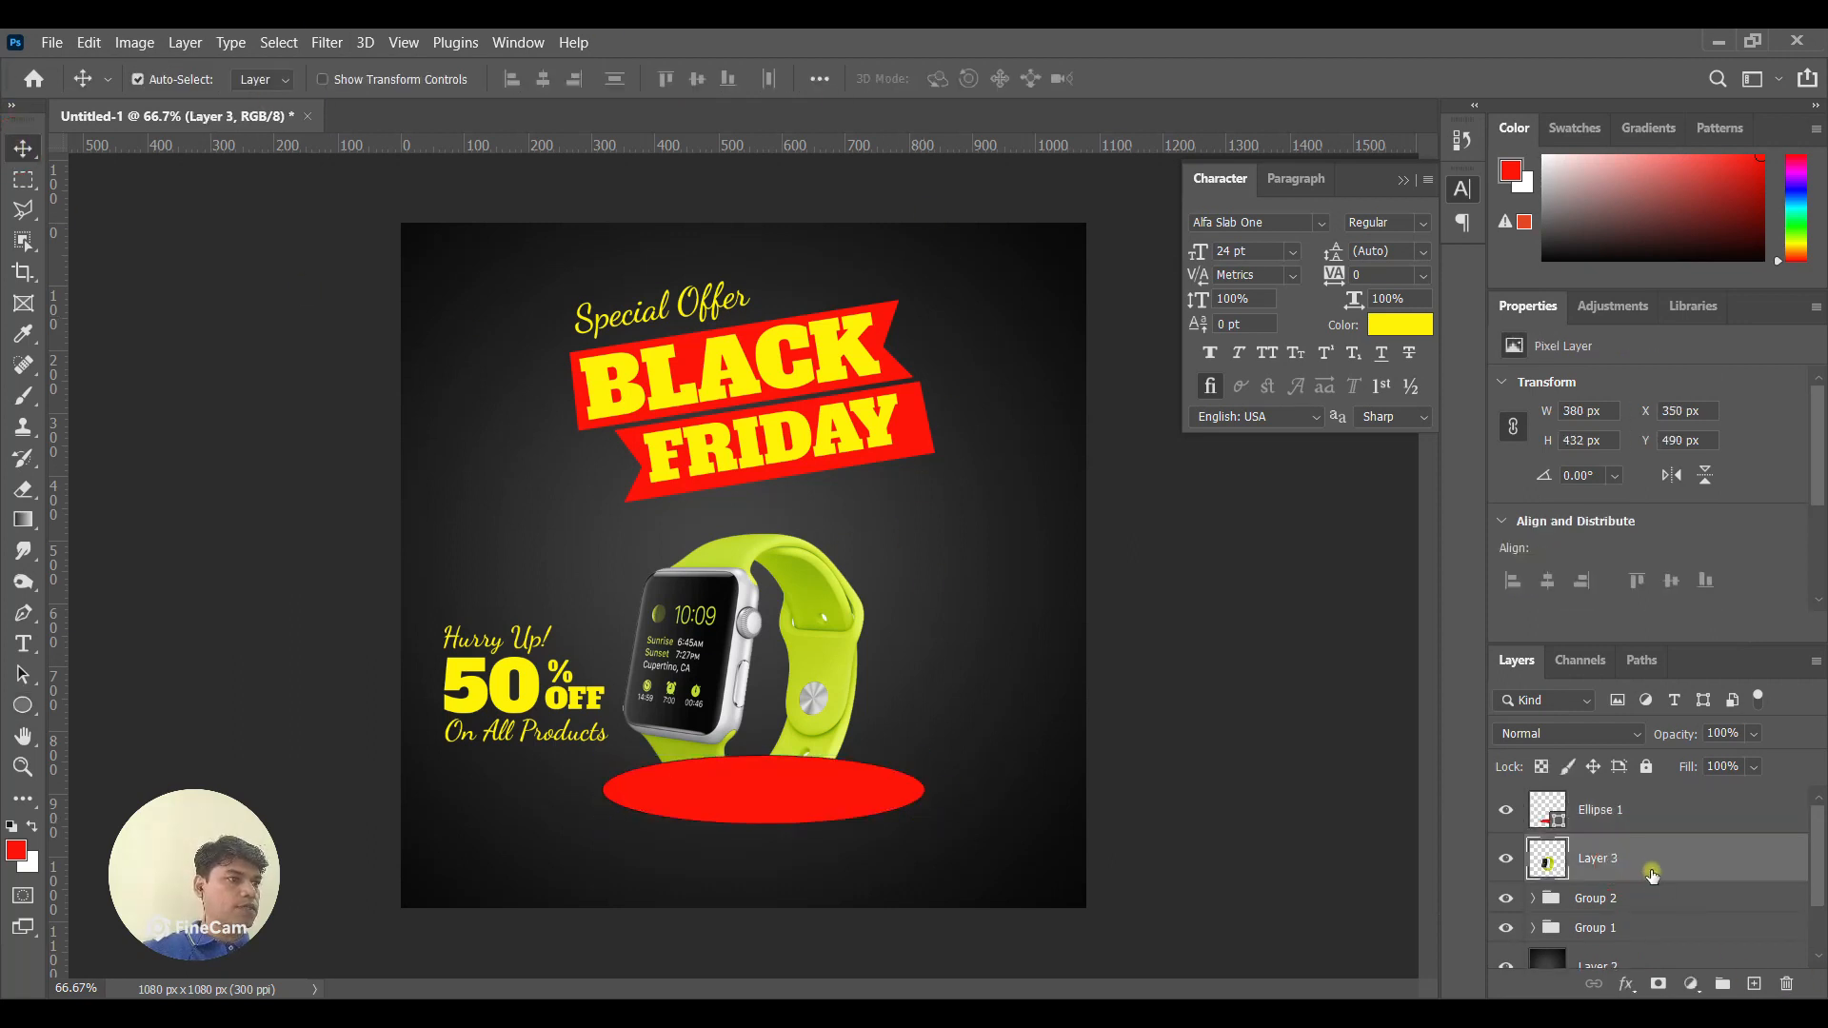
{"action": "left_click_drag", "start_coordinate": [1647, 862], "coordinate": [1642, 804]}
Nudge the red ellipse left beneath the watch to X 284.5 px, keeping Y at 838.5 px.
{"action": "left_click", "coordinate": [1654, 862]}
{"action": "right_click", "coordinate": [1655, 861]}
{"action": "left_click", "coordinate": [1654, 857]}
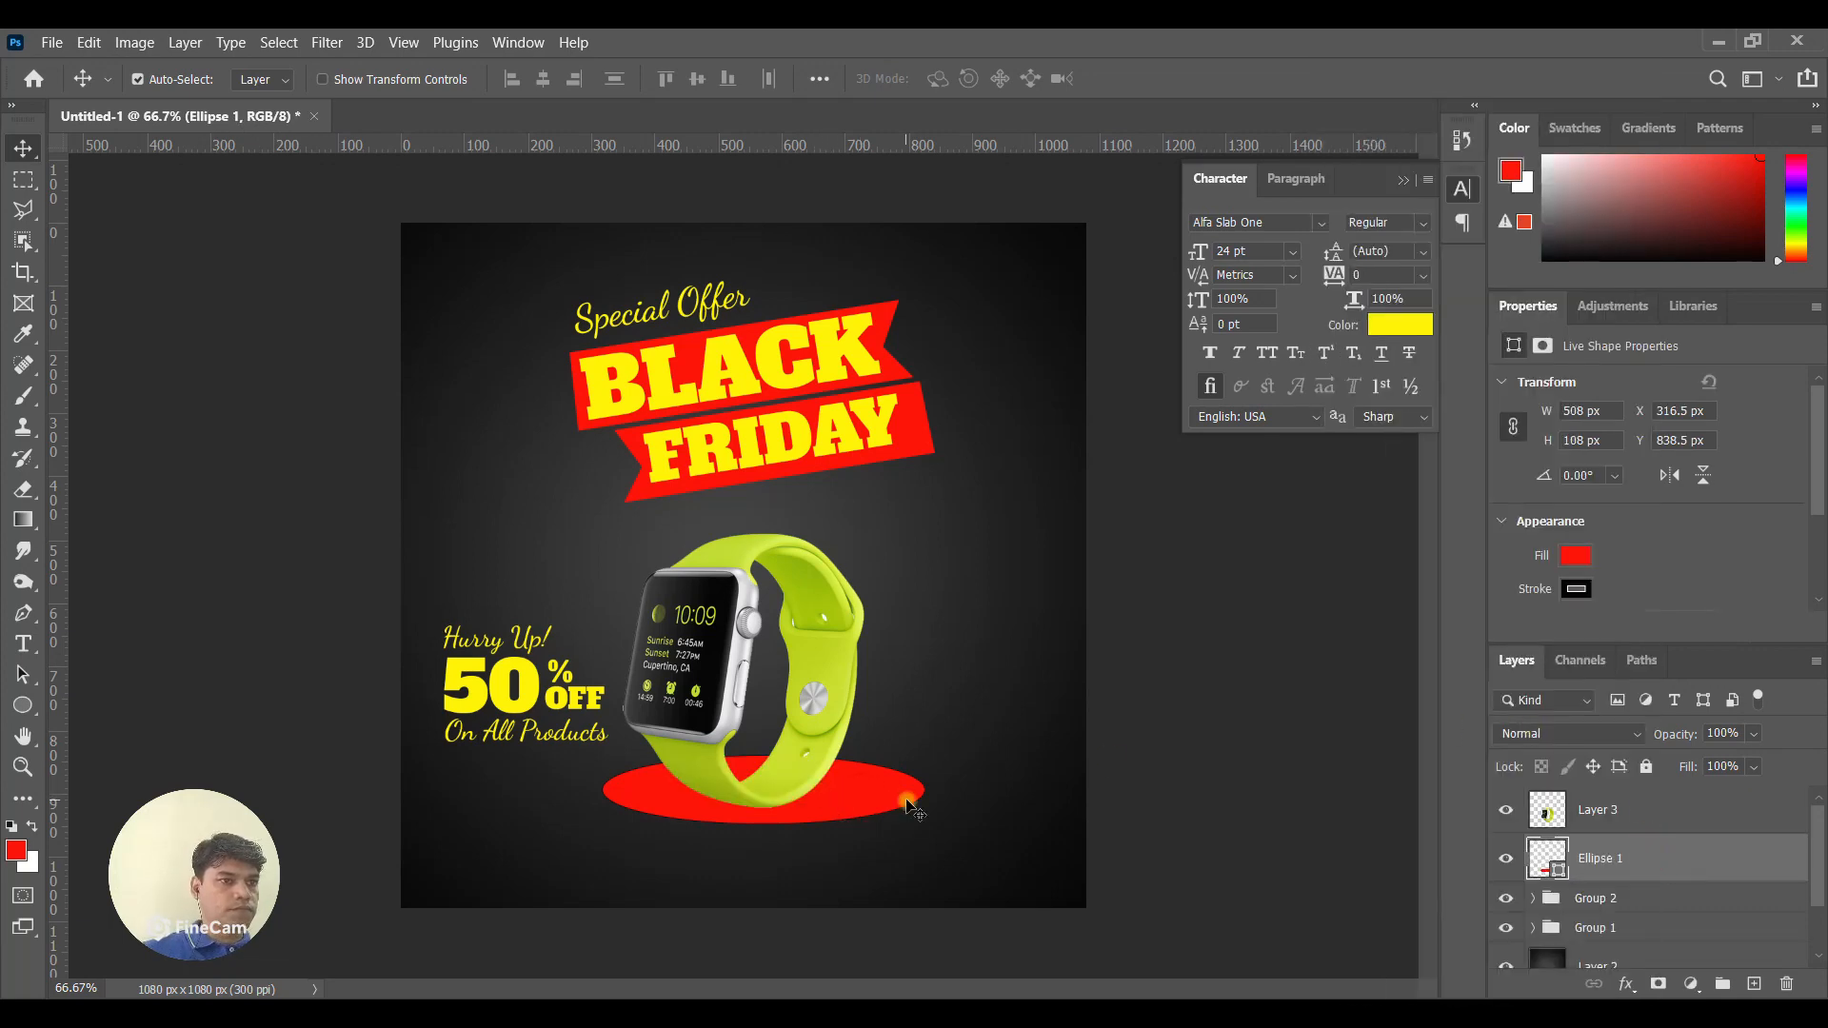
{"action": "key", "text": "Left"}
{"action": "key", "text": "Left"}
{"action": "key", "text": "Left"}
{"action": "key", "text": "Left"}
{"action": "key", "text": "Left"}
{"action": "key", "text": "Left"}
{"action": "key", "text": "Left"}
{"action": "key", "text": "Left"}
{"action": "key", "text": "Left"}
{"action": "key", "text": "Left"}
{"action": "key", "text": "Left"}
{"action": "key", "text": "Left"}
{"action": "key", "text": "Left"}
{"action": "key", "text": "Left"}
{"action": "key", "text": "Left"}
{"action": "key", "text": "Left"}
{"action": "key", "text": "Left"}
{"action": "key", "text": "Left"}
{"action": "key", "text": "Left"}
{"action": "key", "text": "Left"}
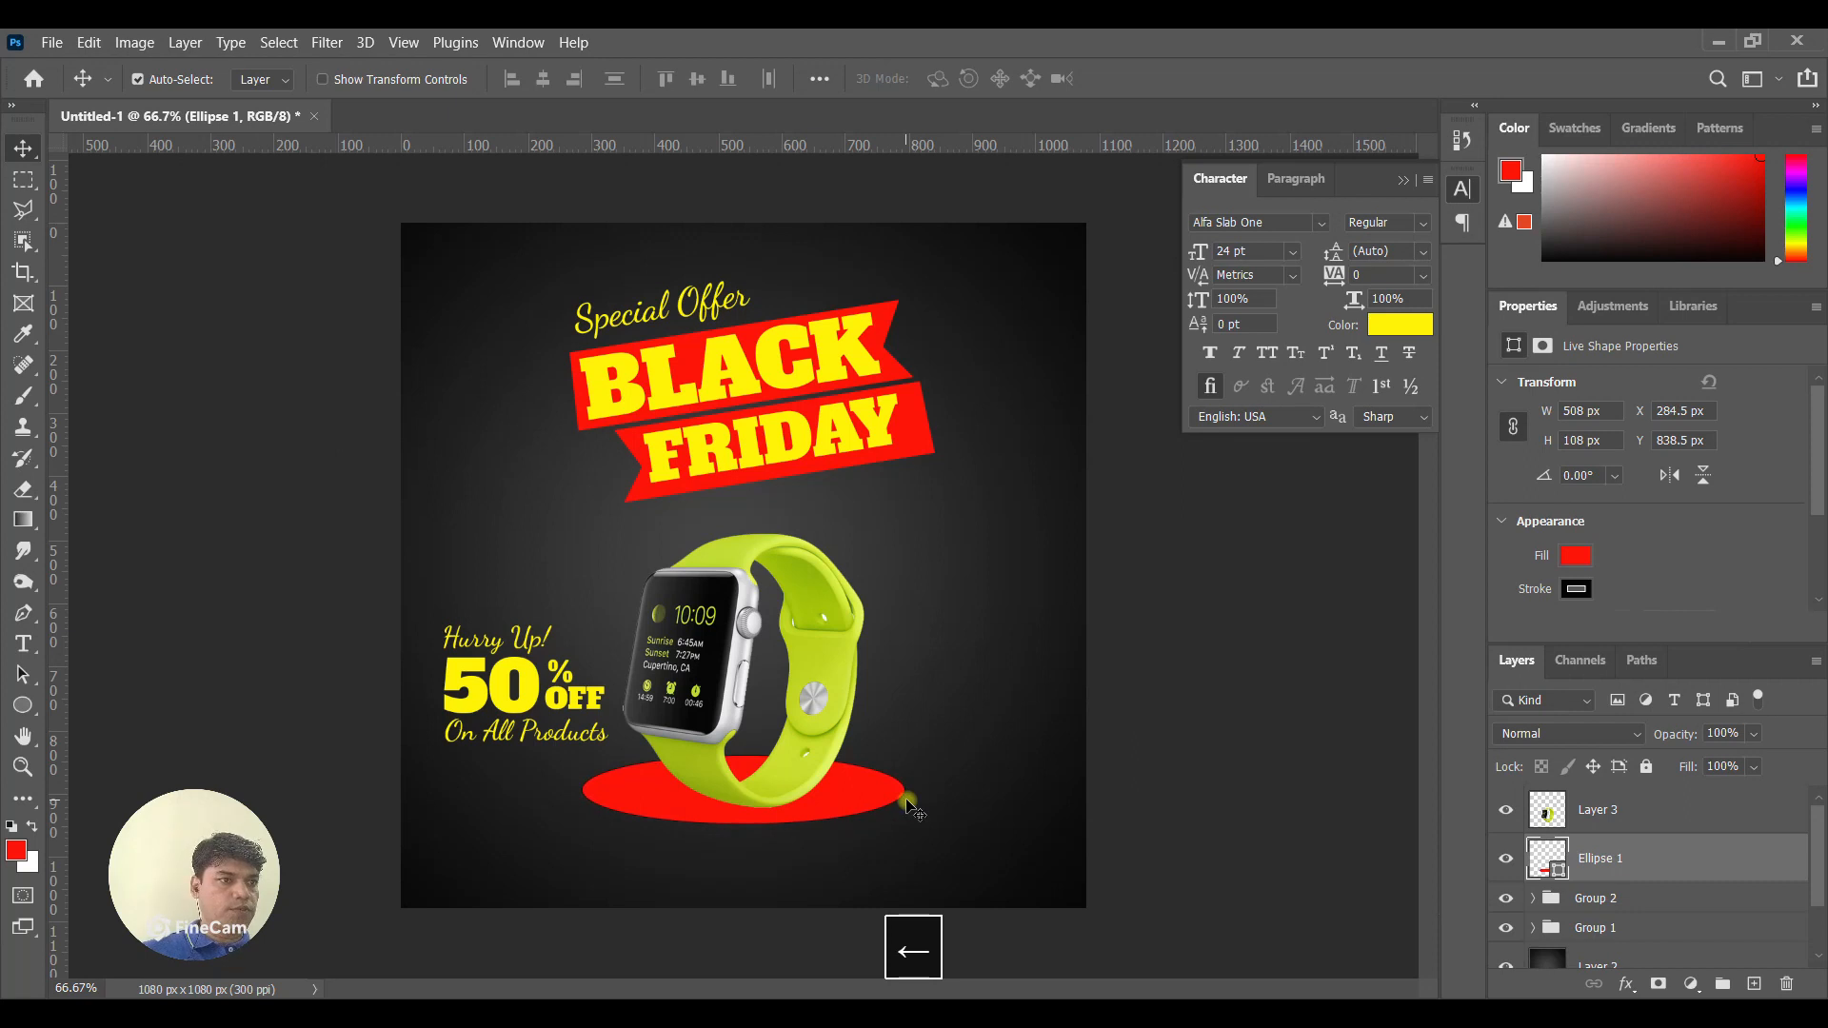
Move the whole "50% OFF On All Products" text group up beside the watch face and slightly left.
{"action": "left_click", "coordinate": [533, 690]}
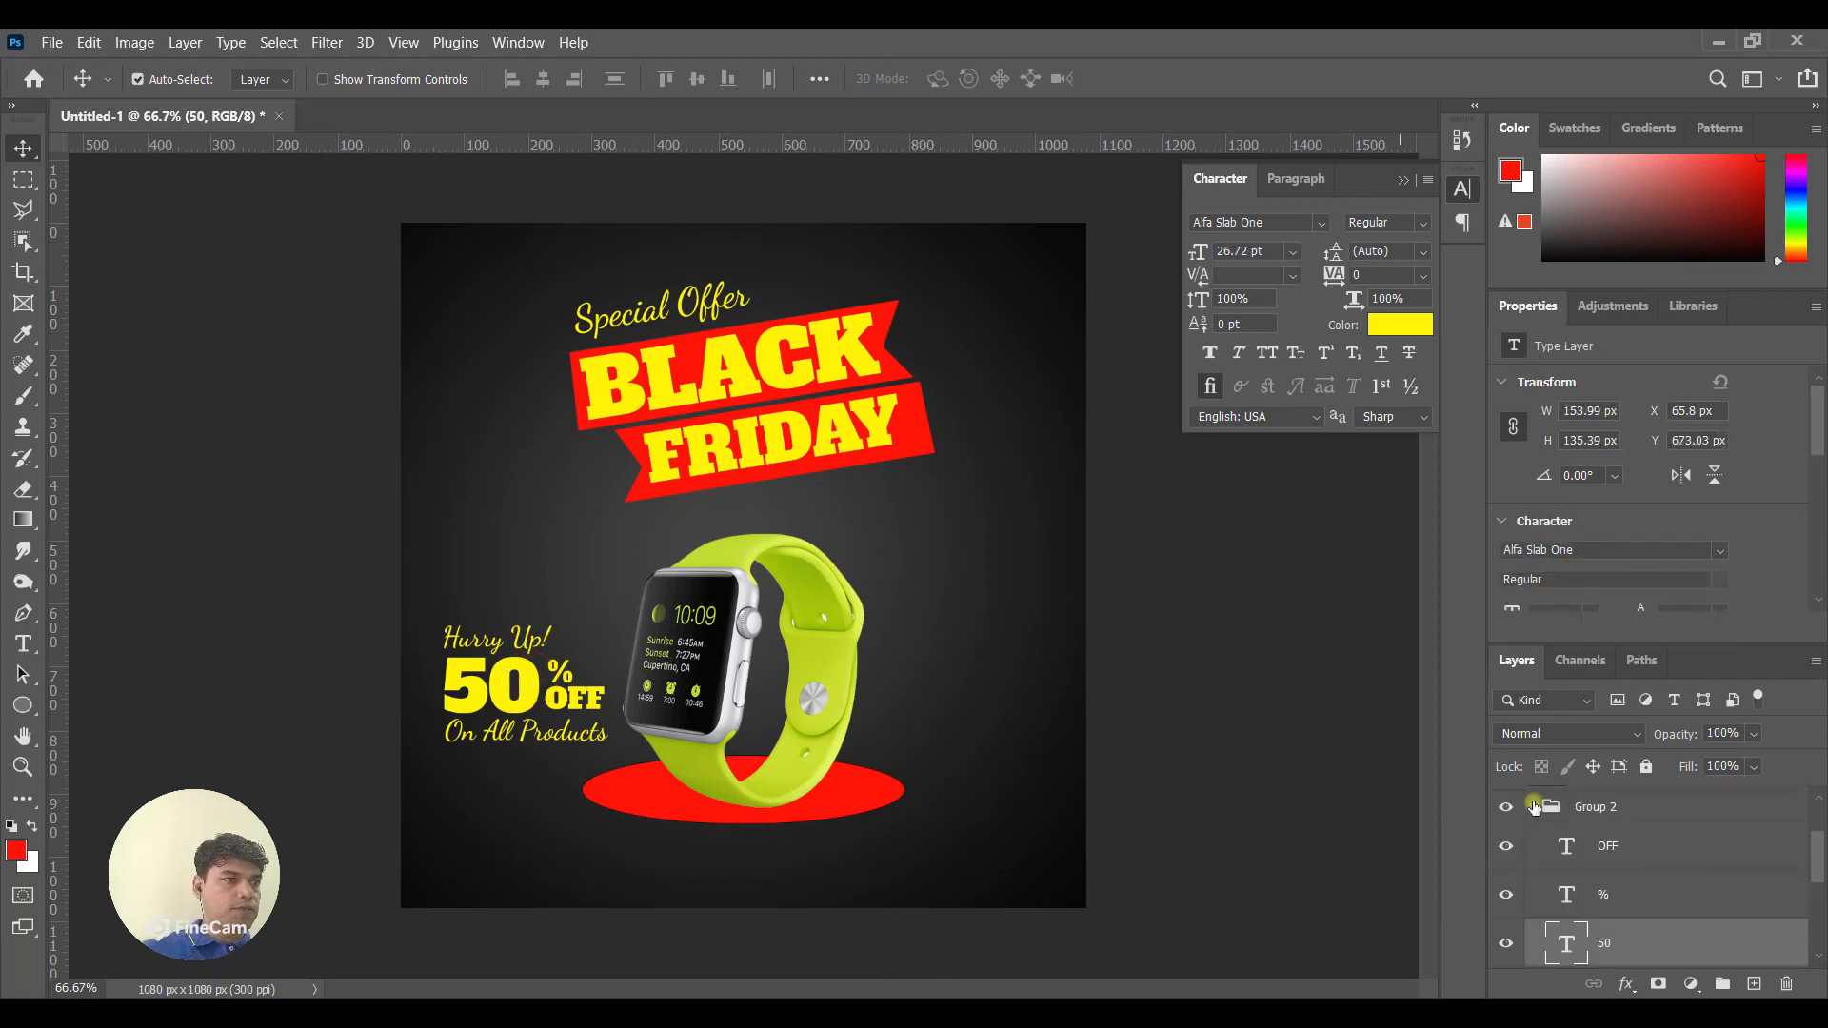
{"action": "left_click", "coordinate": [1626, 816]}
{"action": "key", "text": "Up"}
{"action": "key", "text": "Up"}
{"action": "key", "text": "Up"}
{"action": "key", "text": "Up"}
{"action": "key", "text": "Up"}
{"action": "key", "text": "Up"}
{"action": "key", "text": "Up"}
{"action": "key", "text": "Up"}
{"action": "key", "text": "Up"}
{"action": "key", "text": "Up"}
{"action": "key", "text": "Up"}
{"action": "key", "text": "Up"}
{"action": "key", "text": "Up"}
{"action": "key", "text": "Up"}
{"action": "key", "text": "Up"}
{"action": "key", "text": "Up"}
{"action": "key", "text": "Up"}
{"action": "key", "text": "Up"}
{"action": "key", "text": "Up"}
{"action": "key", "text": "Up"}
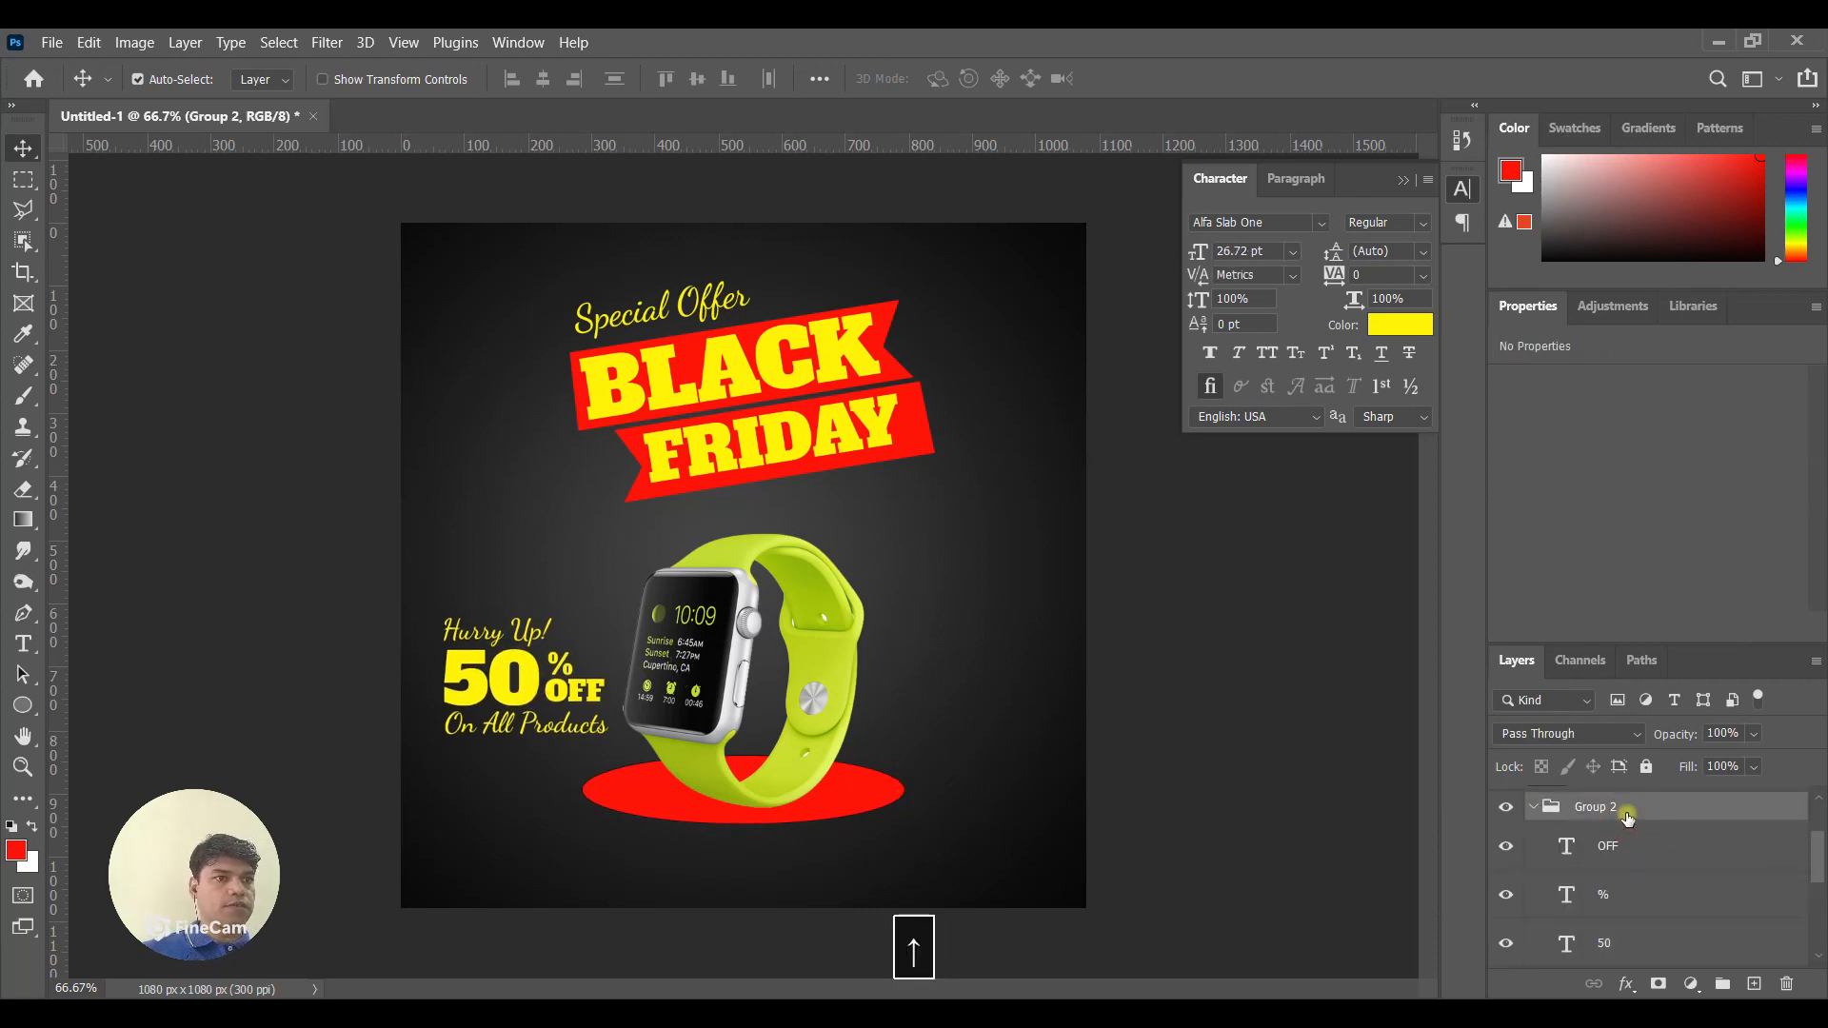
{"action": "key", "text": "Left"}
{"action": "key", "text": "Left"}
{"action": "key", "text": "Left"}
{"action": "key", "text": "Left"}
{"action": "key", "text": "Left"}
{"action": "key", "text": "Left"}
{"action": "key", "text": "Left"}
{"action": "key", "text": "Left"}
{"action": "key", "text": "Left"}
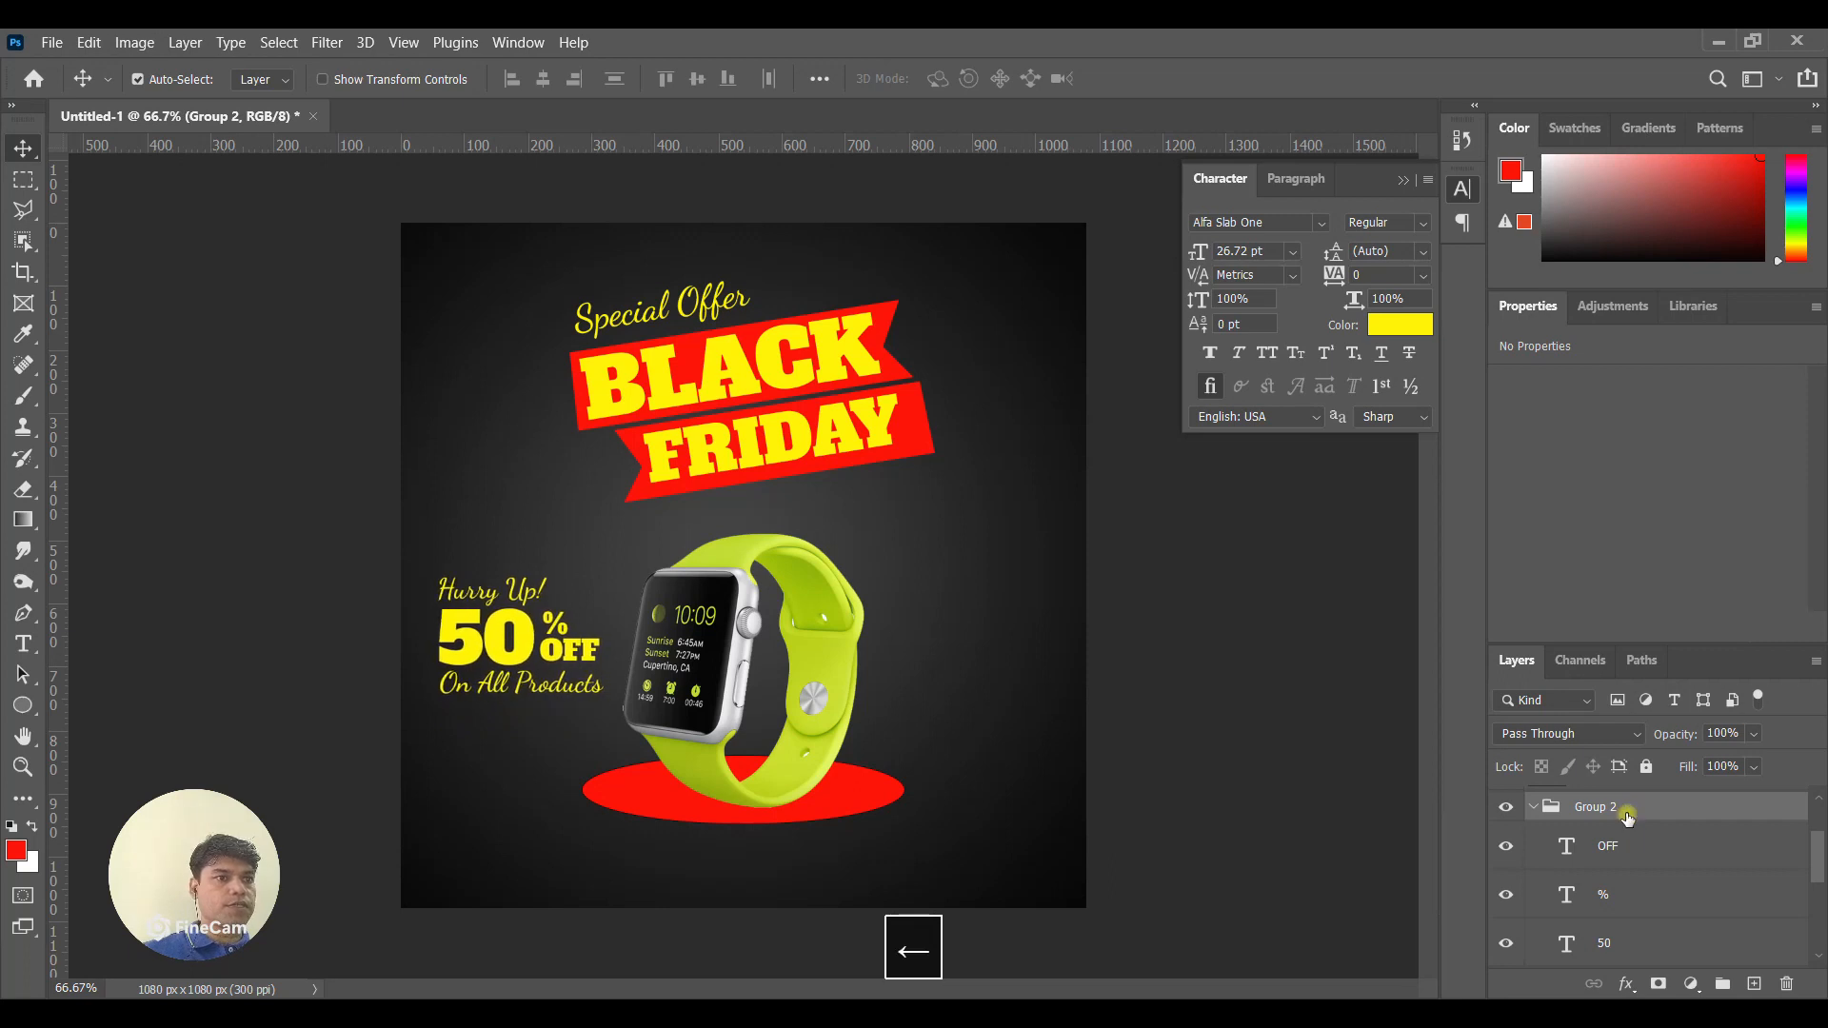
{"action": "key", "text": "Down"}
{"action": "key", "text": "Down"}
{"action": "key", "text": "Down"}
{"action": "key", "text": "Down"}
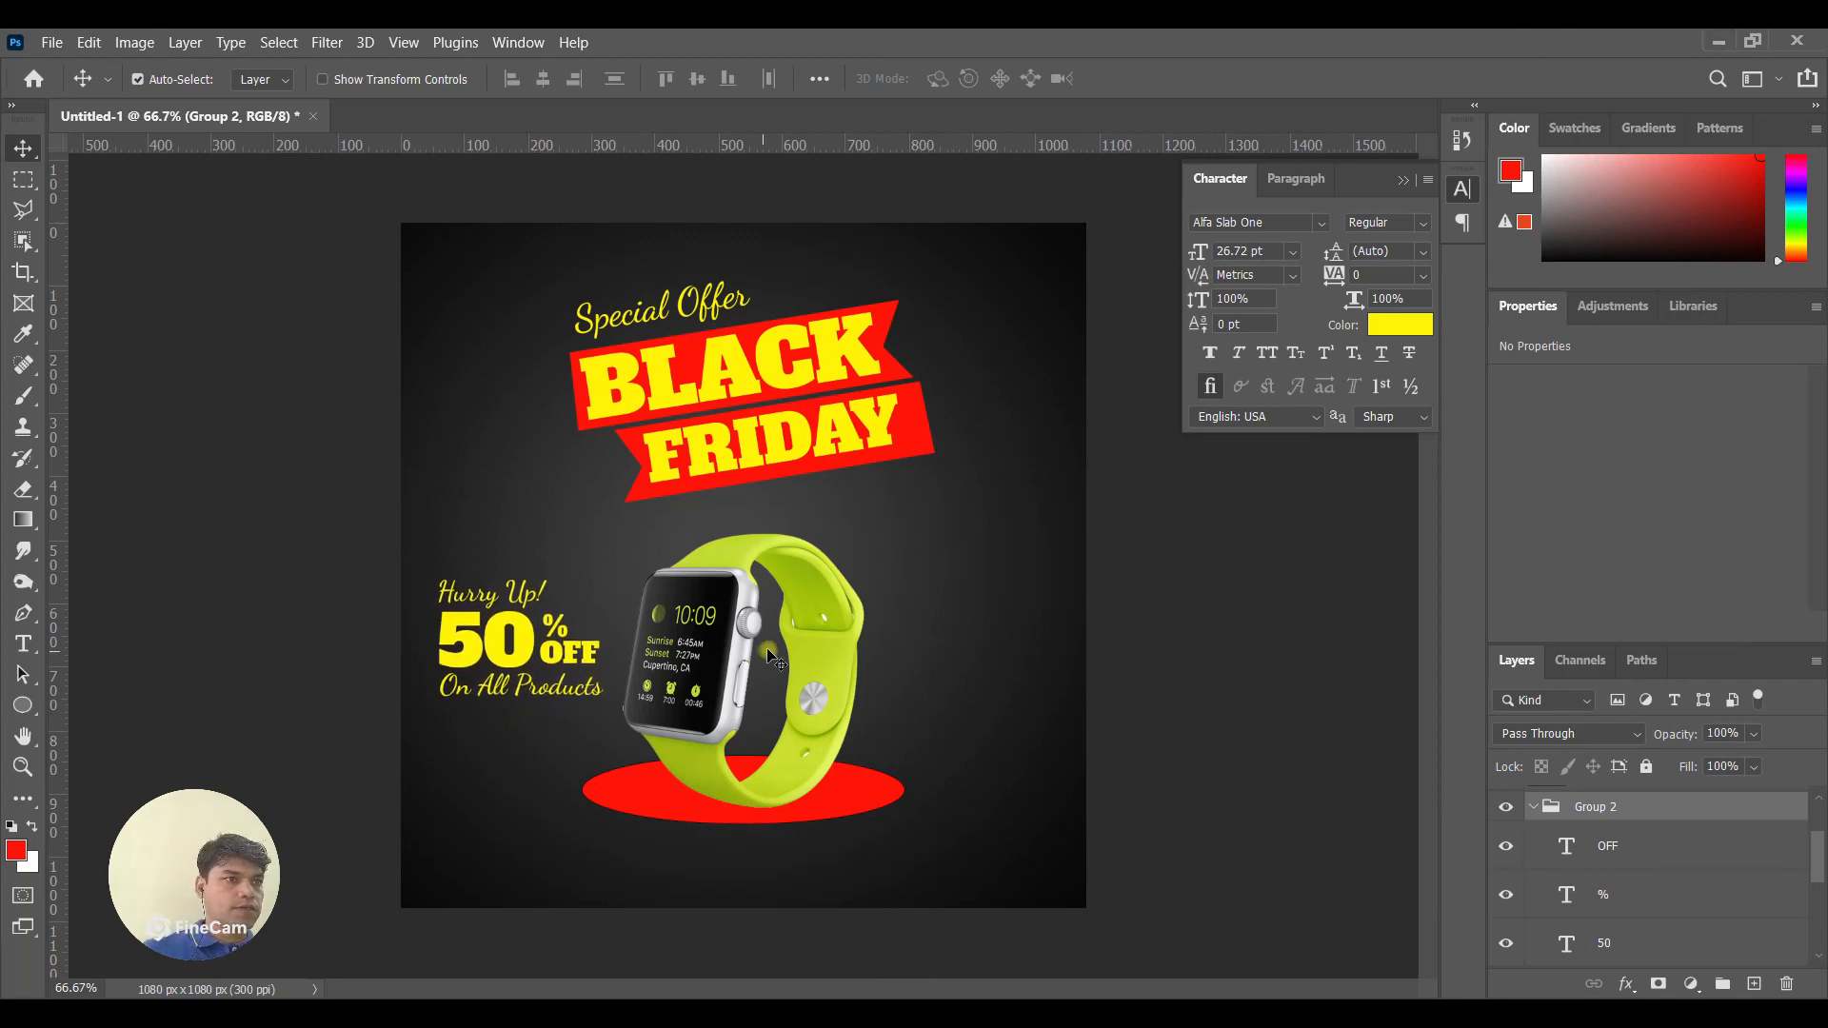
Move the watch and the red ellipse together slightly up and right, to a combined X 286.5 px, Y 476 px.
{"action": "left_click", "coordinate": [819, 615]}
{"action": "left_click", "coordinate": [1667, 863], "text": "ctrl"}
{"action": "key", "text": "Up"}
{"action": "key", "text": "Up"}
{"action": "key", "text": "Up"}
{"action": "key", "text": "Up"}
{"action": "key", "text": "Up"}
{"action": "key", "text": "Up"}
{"action": "key", "text": "Up"}
{"action": "key", "text": "Up"}
{"action": "key", "text": "Up"}
{"action": "key", "text": "Up"}
{"action": "key", "text": "Up"}
{"action": "key", "text": "Up"}
{"action": "key", "text": "Up"}
{"action": "key", "text": "Up"}
{"action": "key", "text": "Up"}
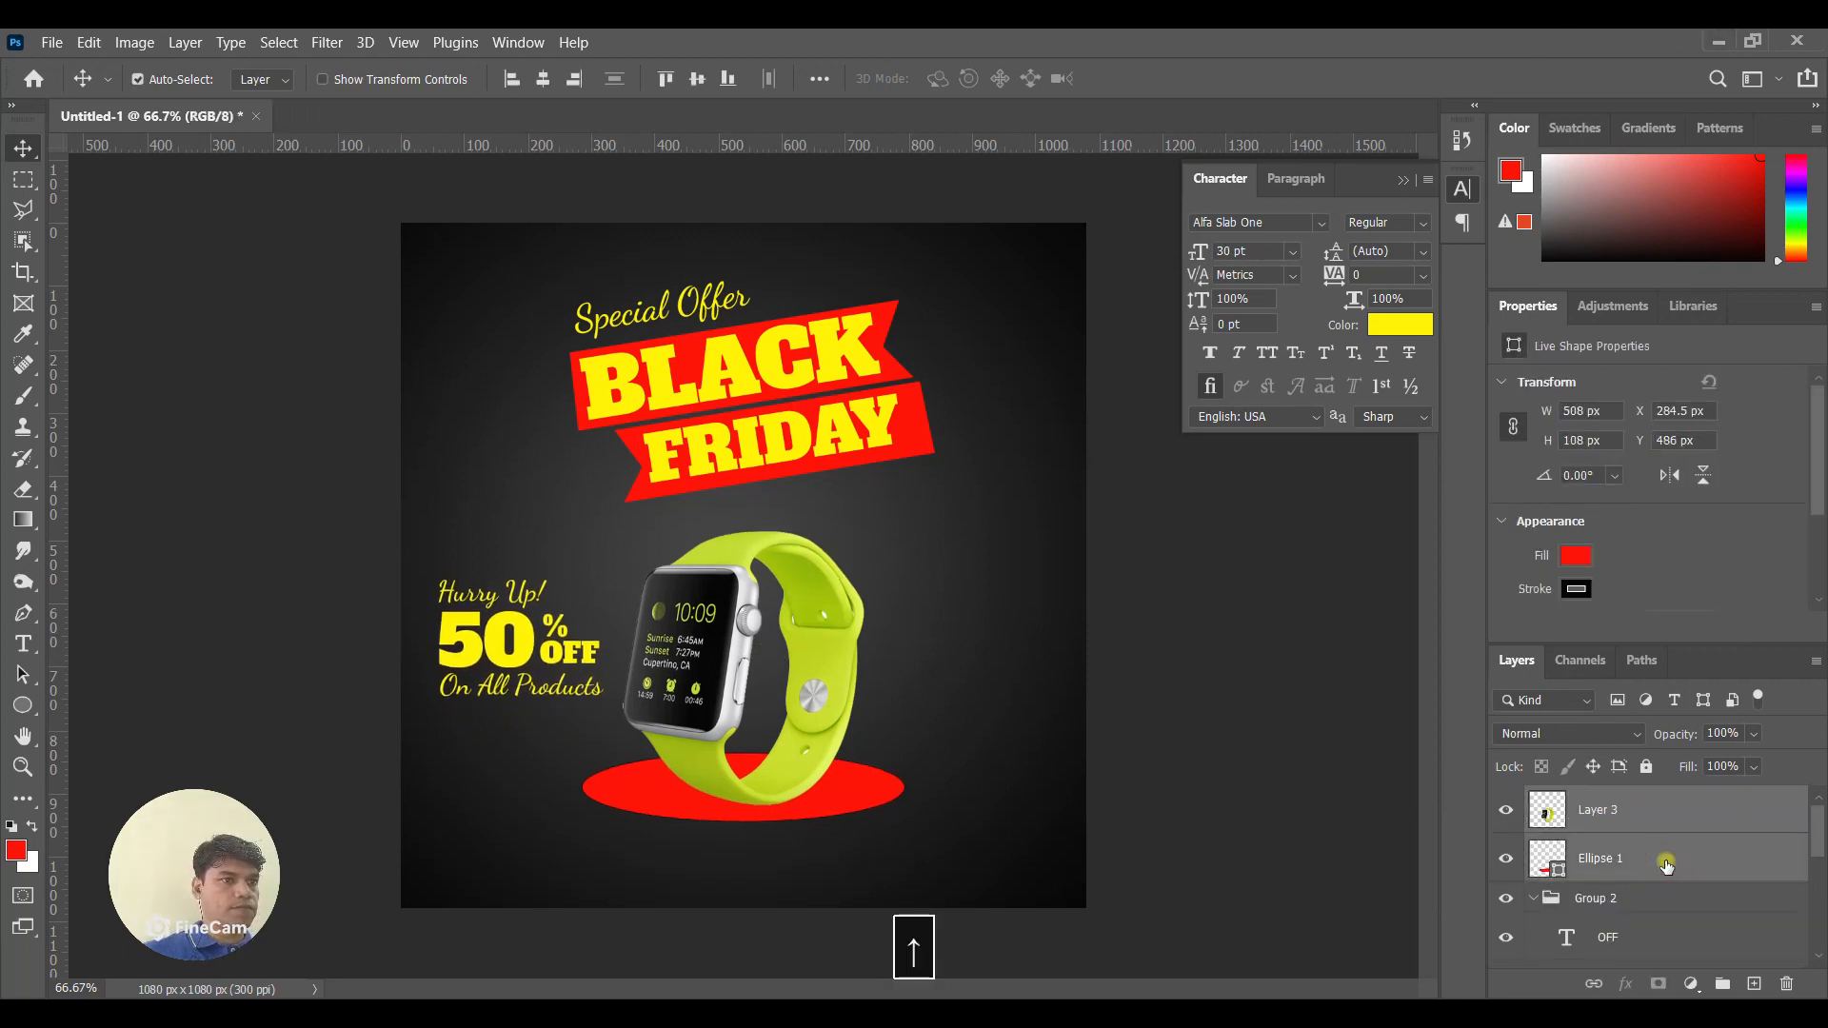
{"action": "key", "text": "Right"}
{"action": "key", "text": "Right"}
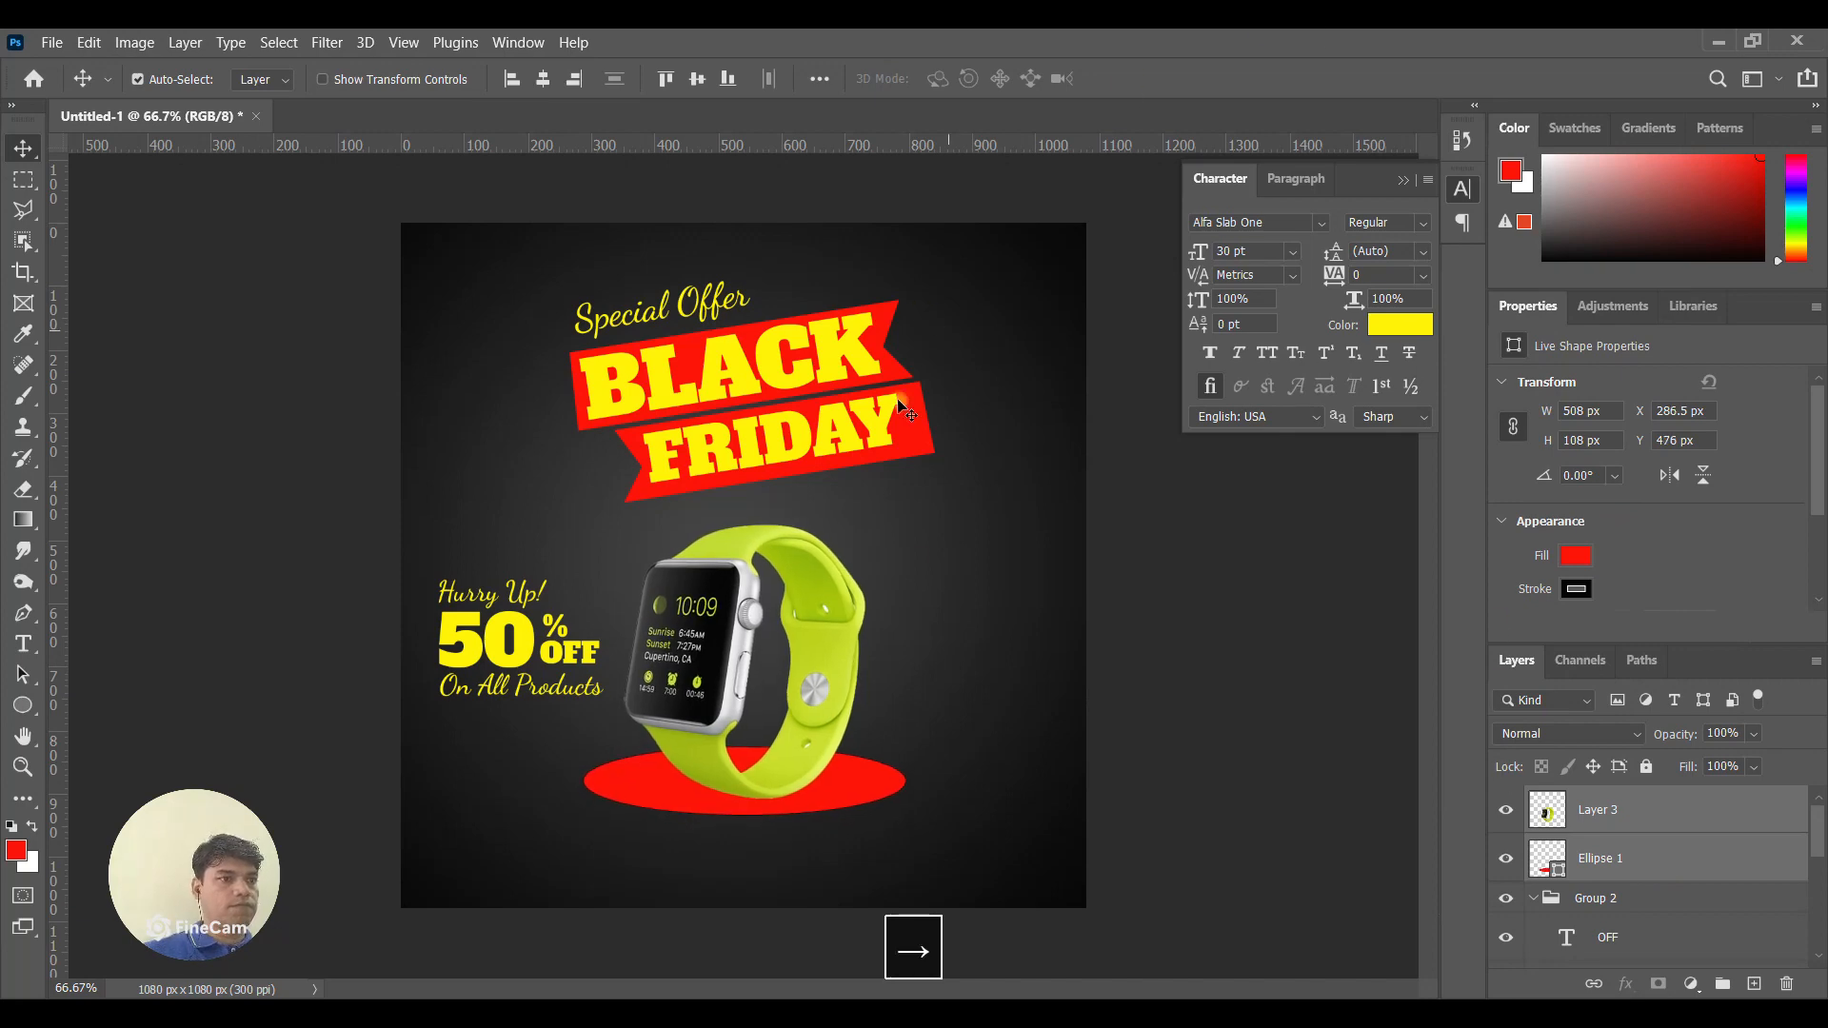
Apply a Color Overlay to the ellipse in a dark olive green, sampled from the watch strap and darkened.
{"action": "left_click", "coordinate": [1669, 863]}
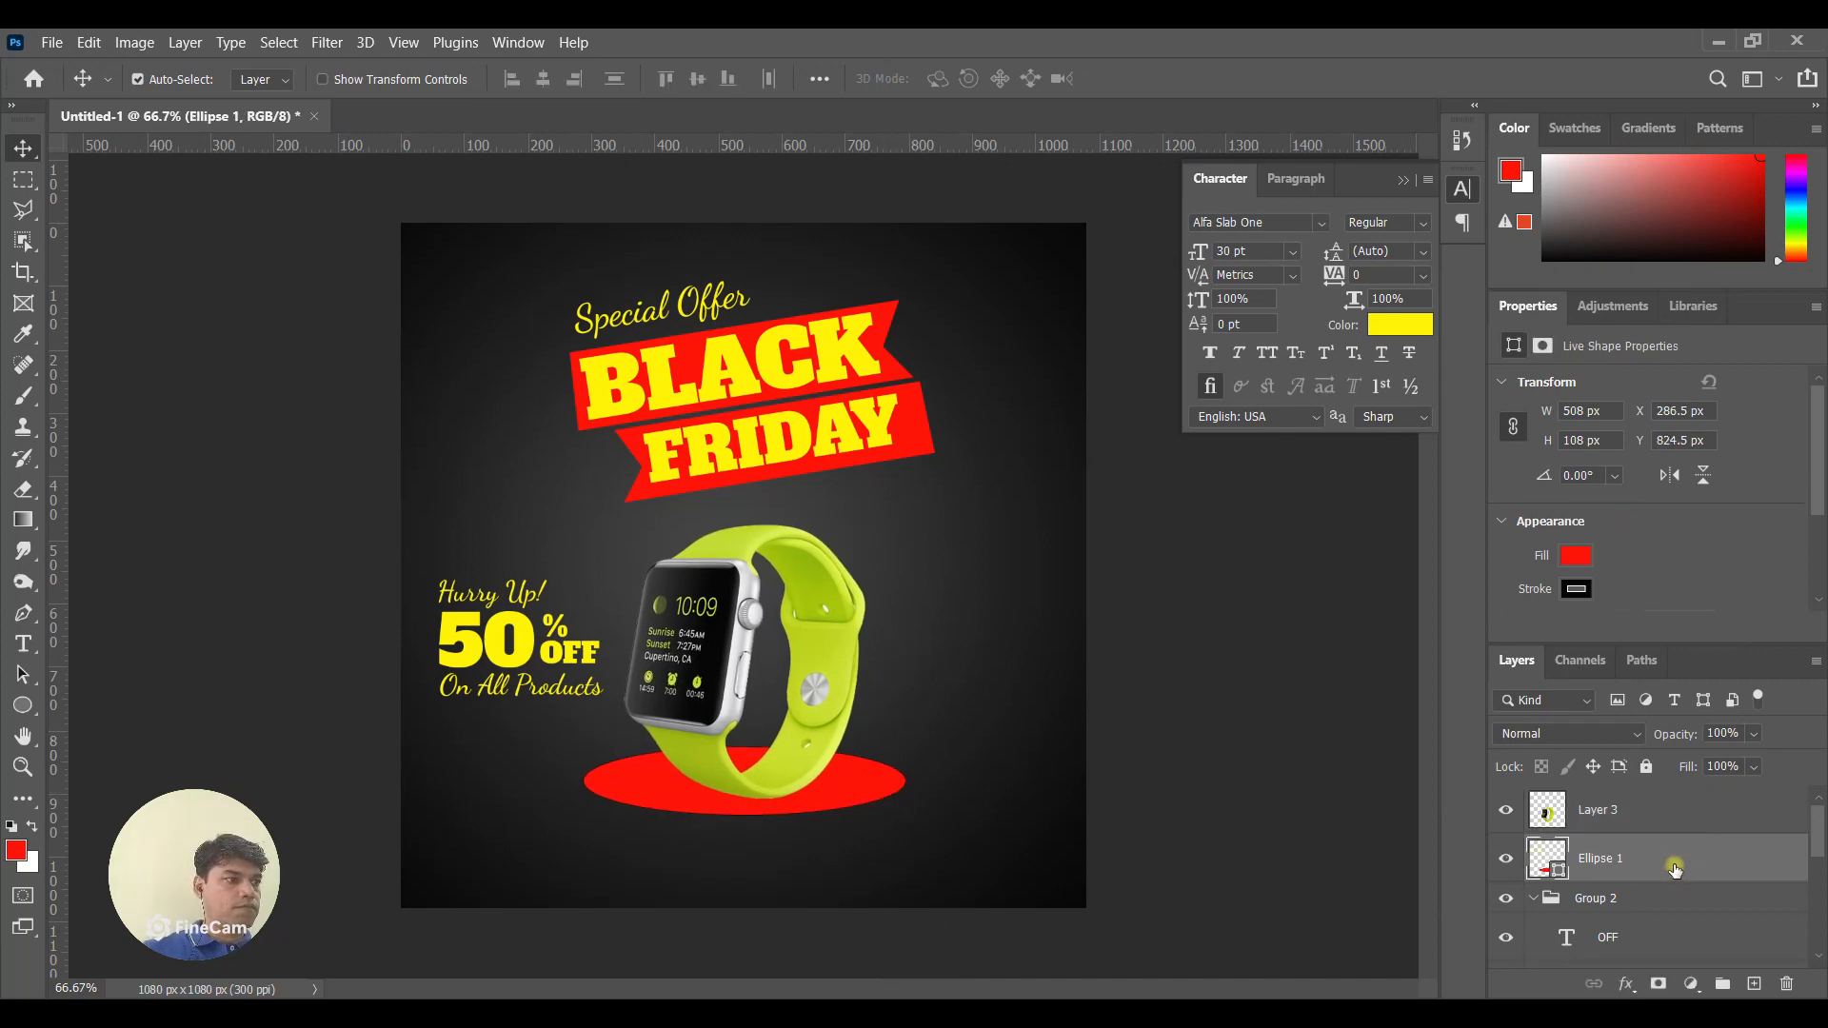
{"action": "right_click", "coordinate": [1676, 860]}
{"action": "left_click", "coordinate": [1488, 41]}
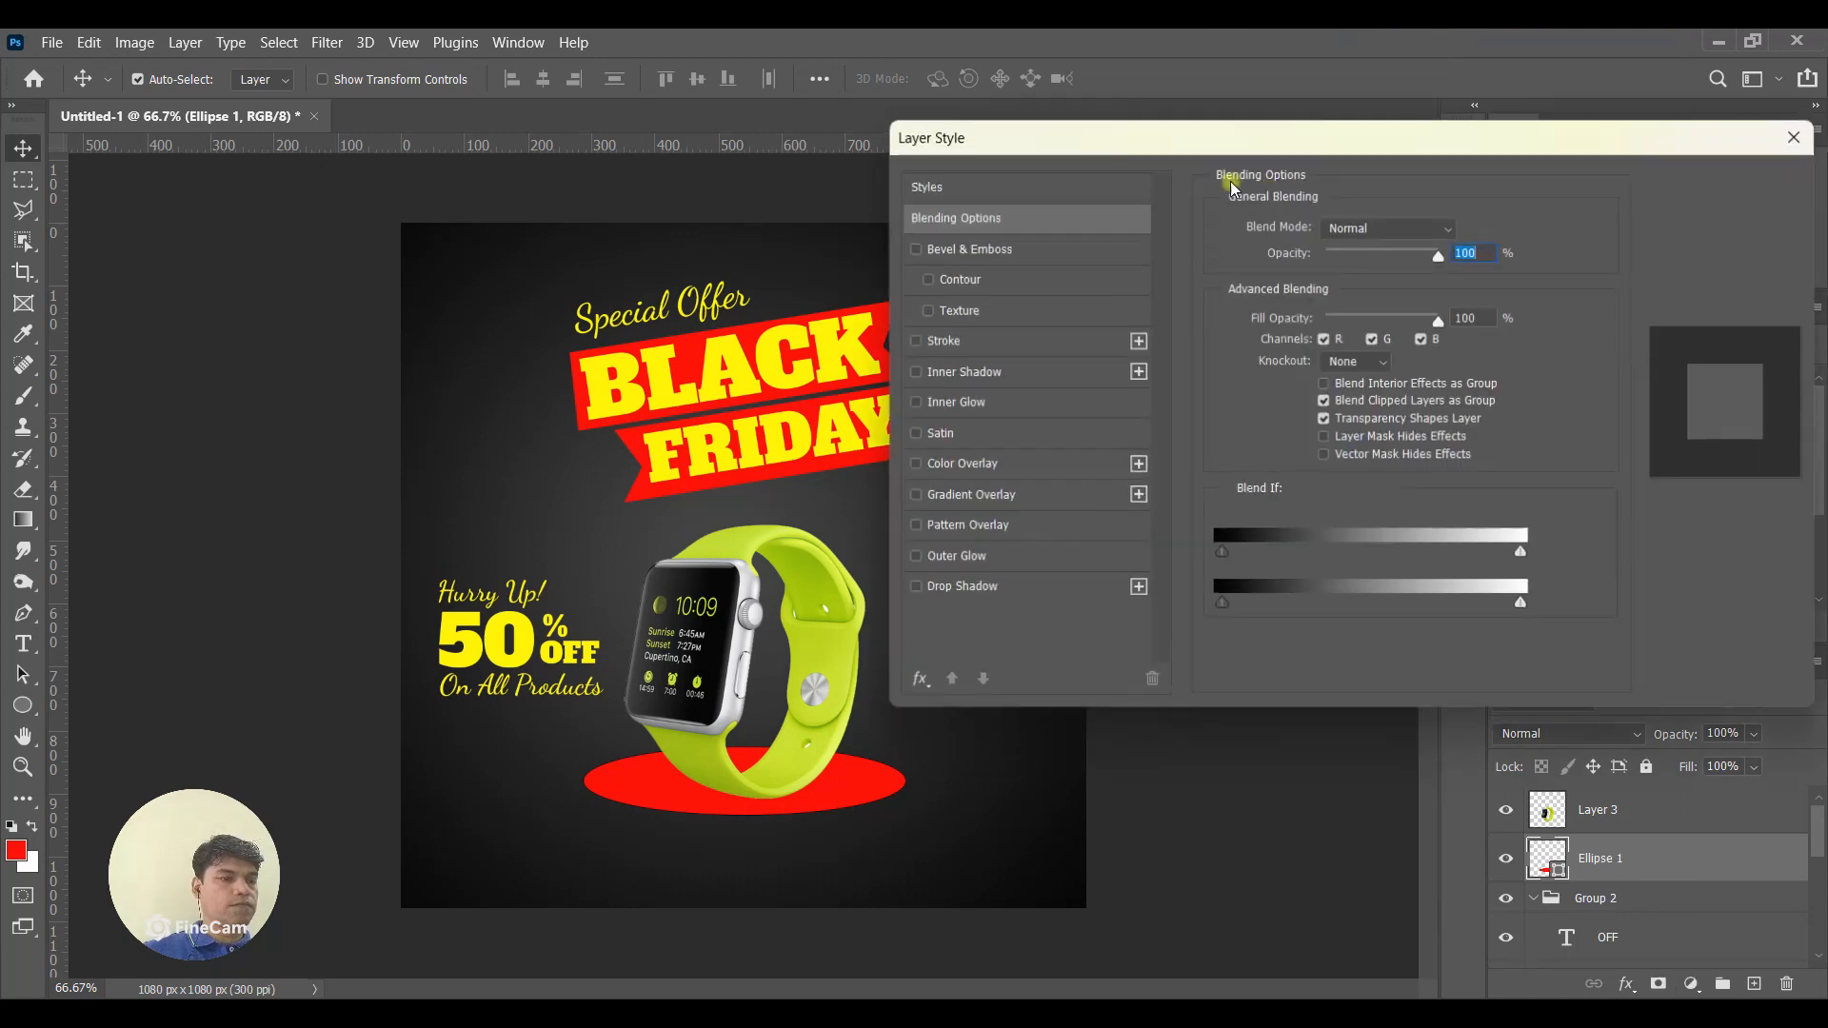
{"action": "left_click", "coordinate": [1017, 466]}
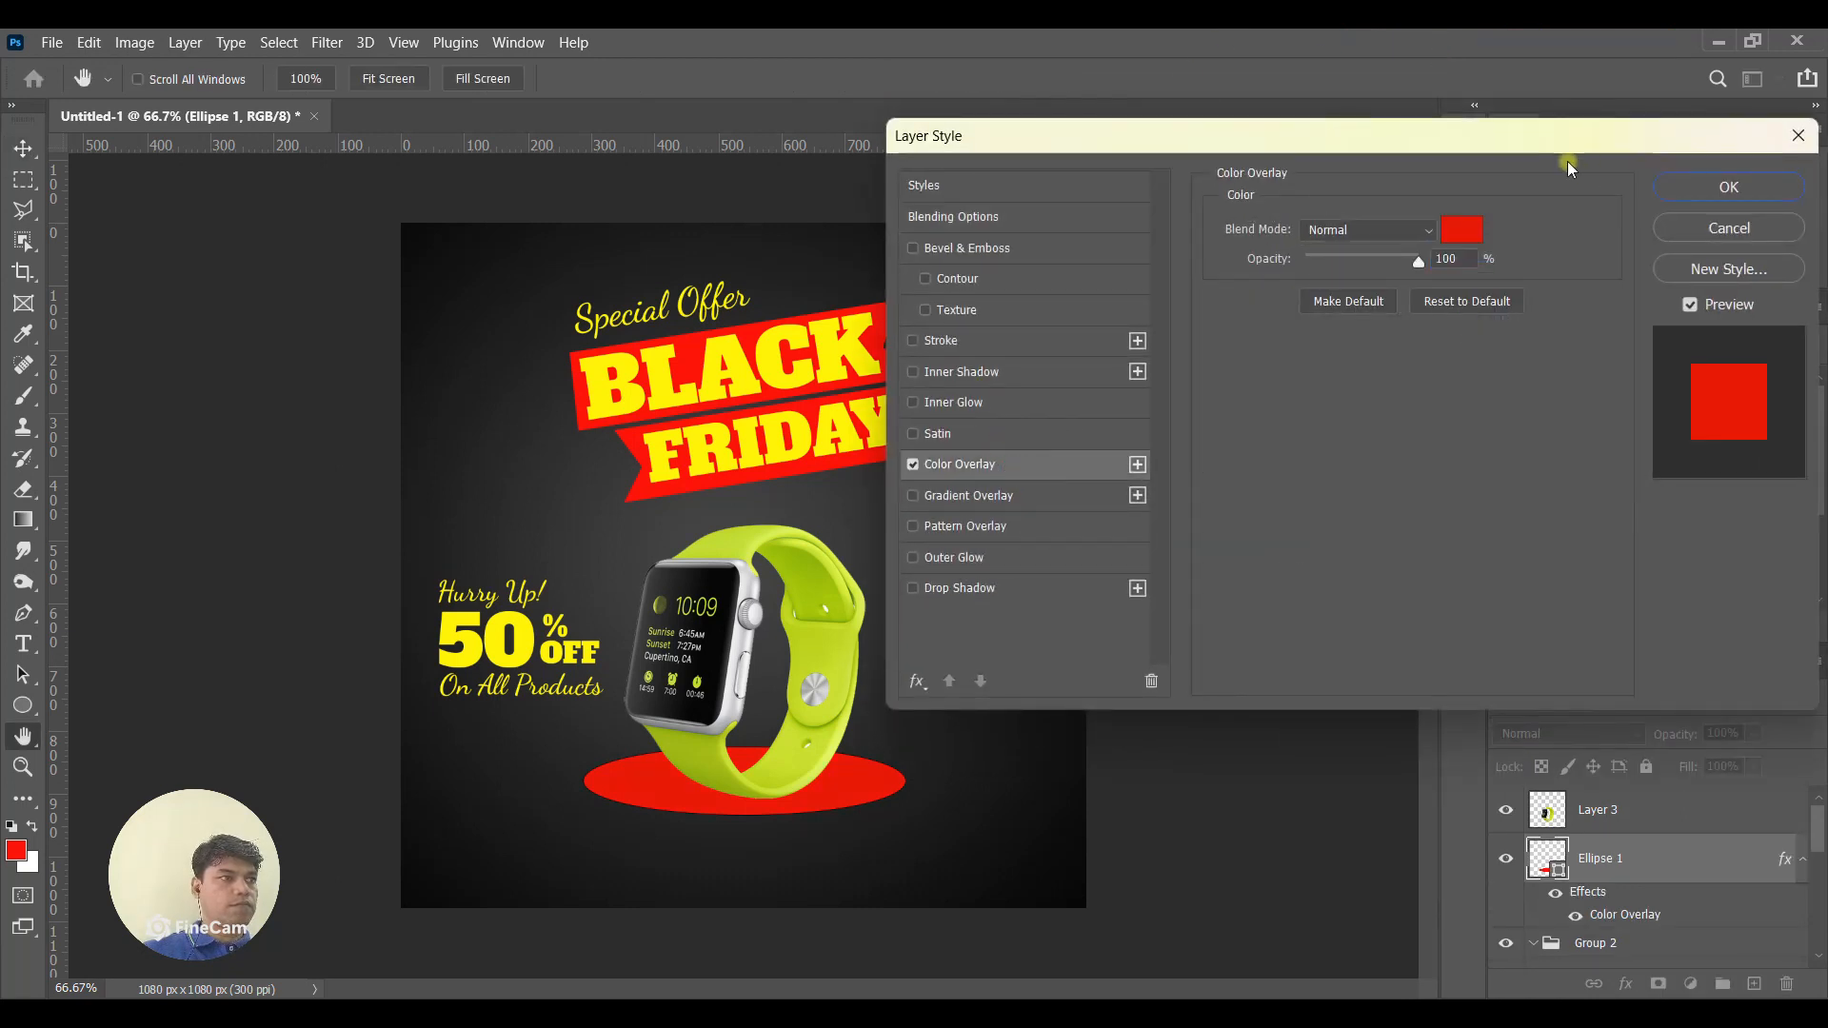
{"action": "left_click", "coordinate": [1463, 229]}
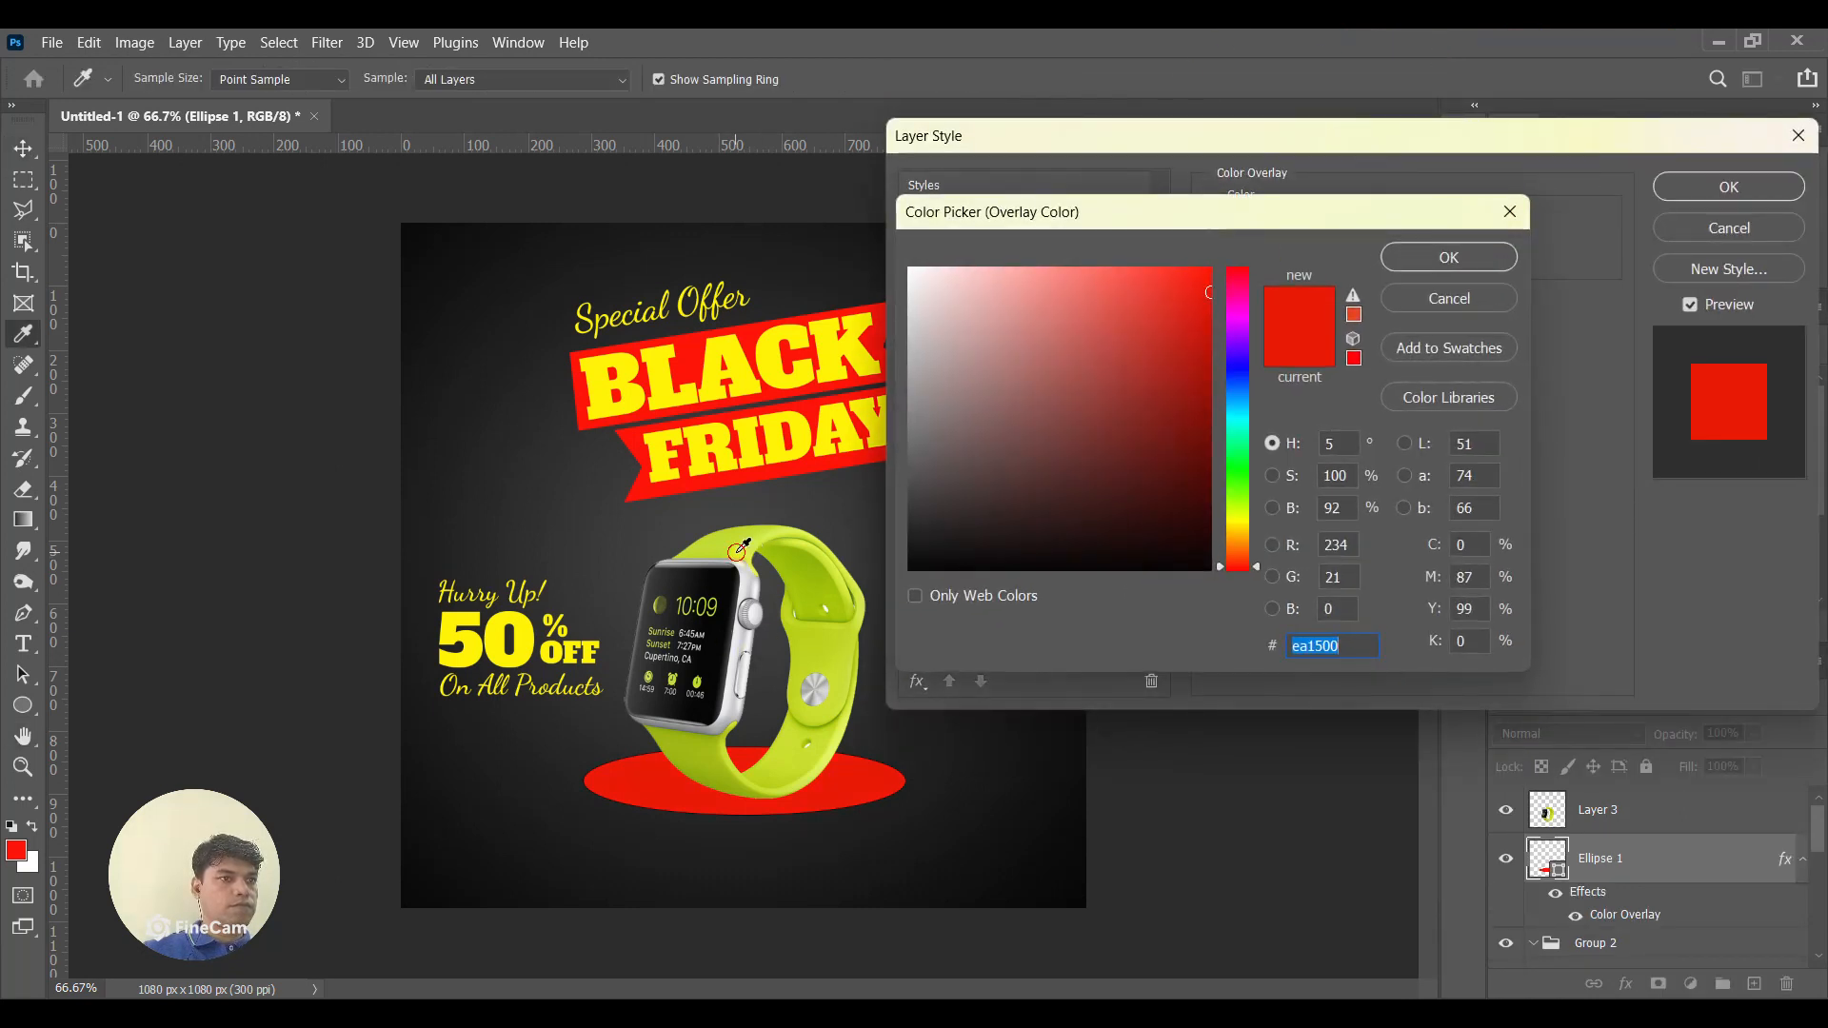
{"action": "left_click", "coordinate": [742, 545]}
{"action": "left_click", "coordinate": [1182, 447]}
{"action": "mouse_move", "coordinate": [1182, 447]}
{"action": "left_mouse_down"}
{"action": "mouse_move", "coordinate": [1188, 409]}
{"action": "mouse_move", "coordinate": [1200, 462]}
{"action": "left_mouse_up"}
{"action": "left_click", "coordinate": [1450, 257]}
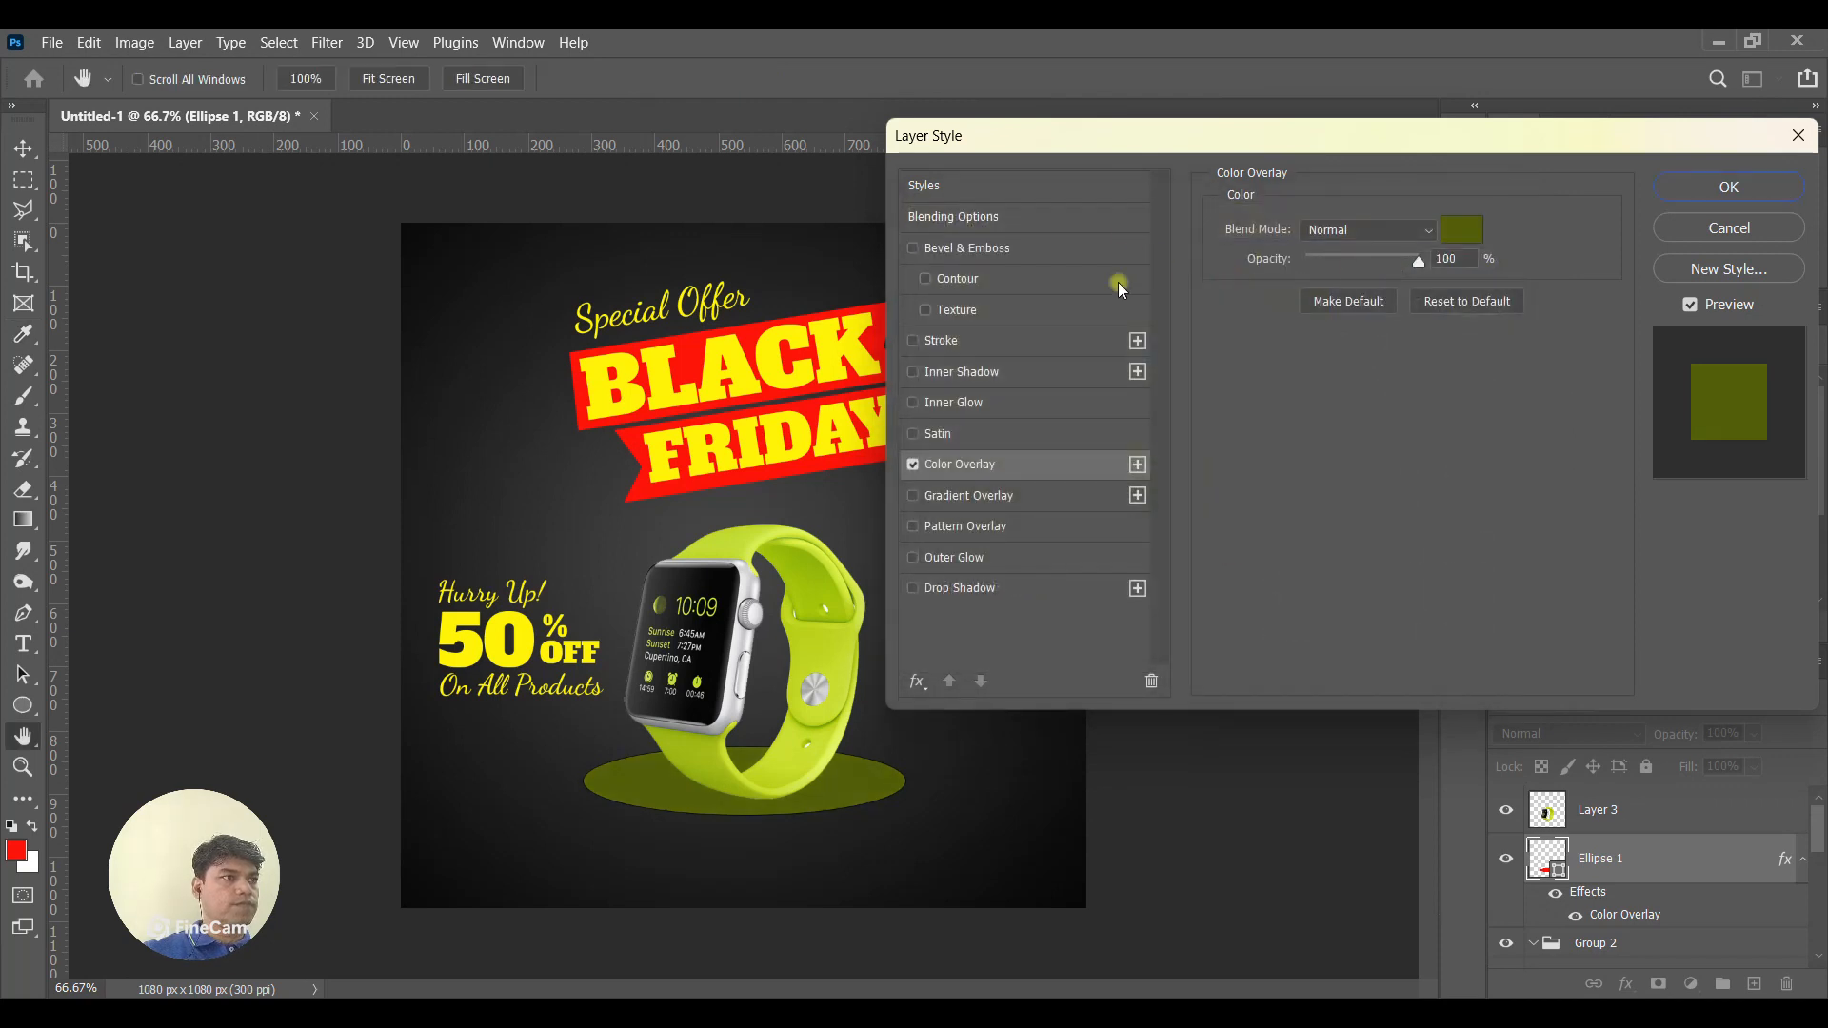
{"action": "left_click", "coordinate": [1726, 184]}
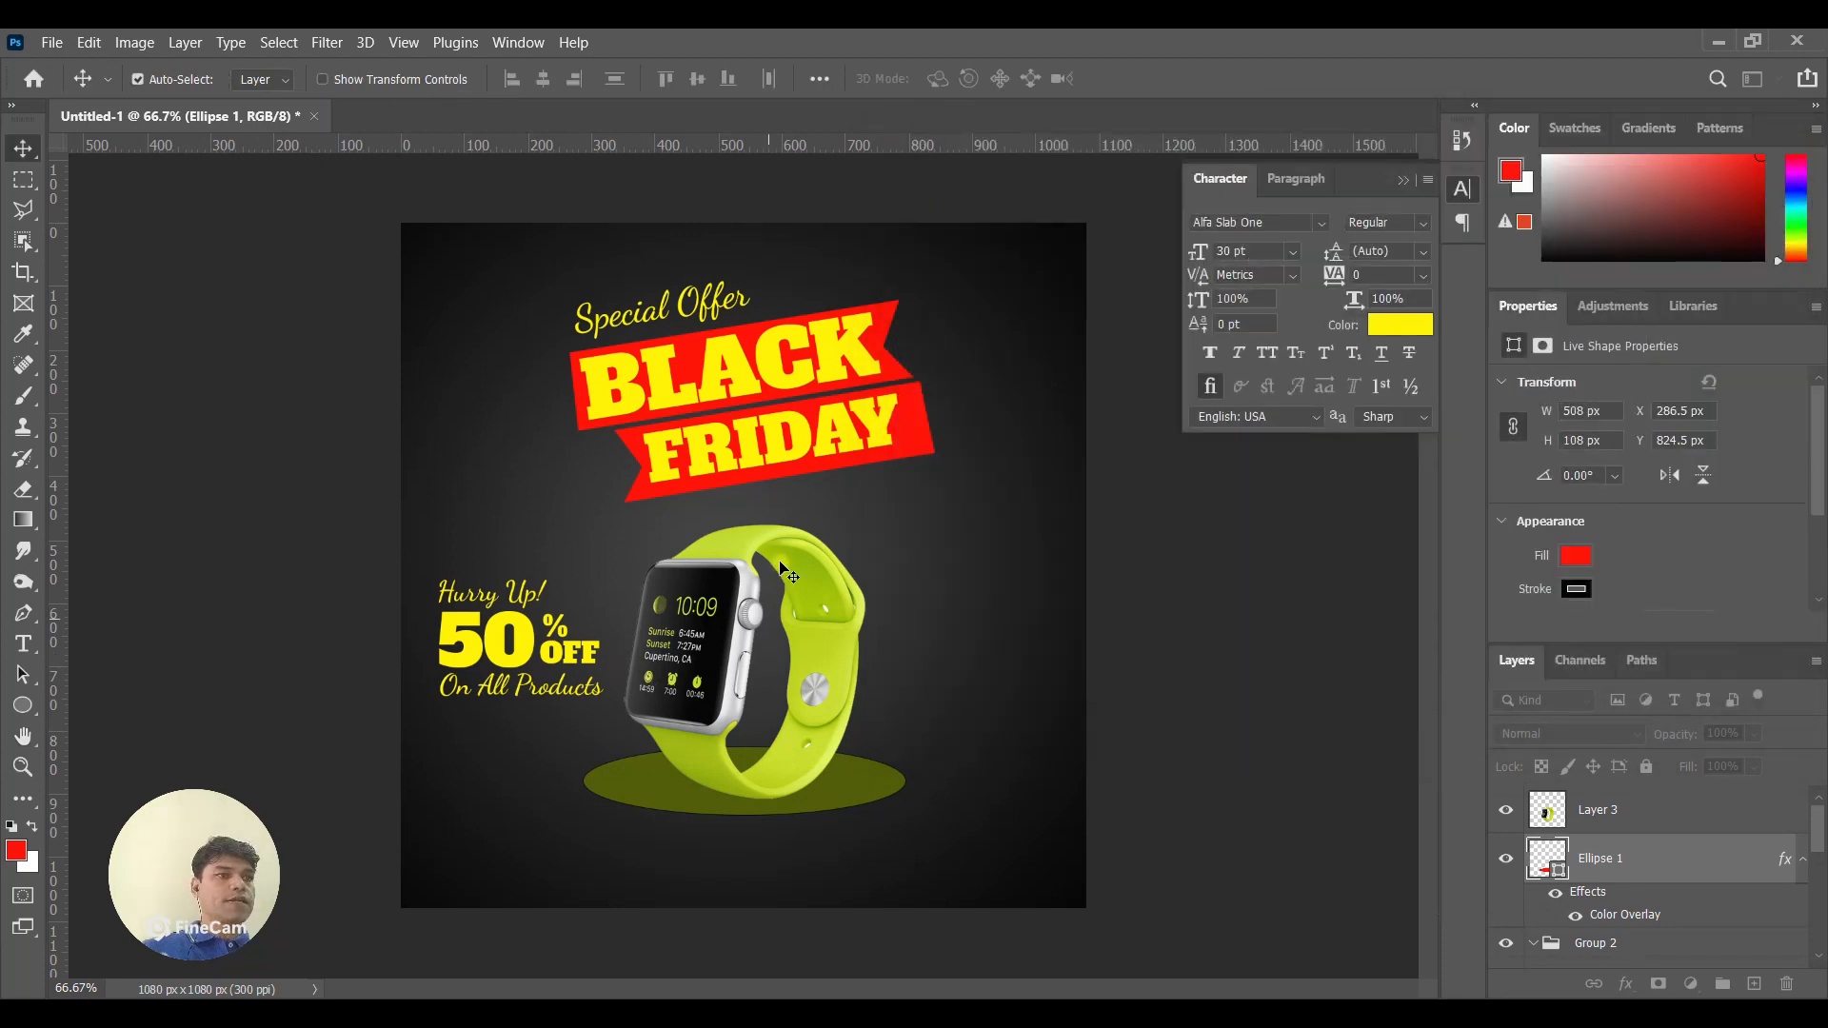
Scale the watch down to 93.58%, making it 356 x 404 px at X 364 px, Y 490 px.
{"action": "left_click", "coordinate": [695, 662]}
{"action": "key", "text": "ctrl+t"}
{"action": "left_click_drag", "start_coordinate": [865, 798], "coordinate": [857, 788]}
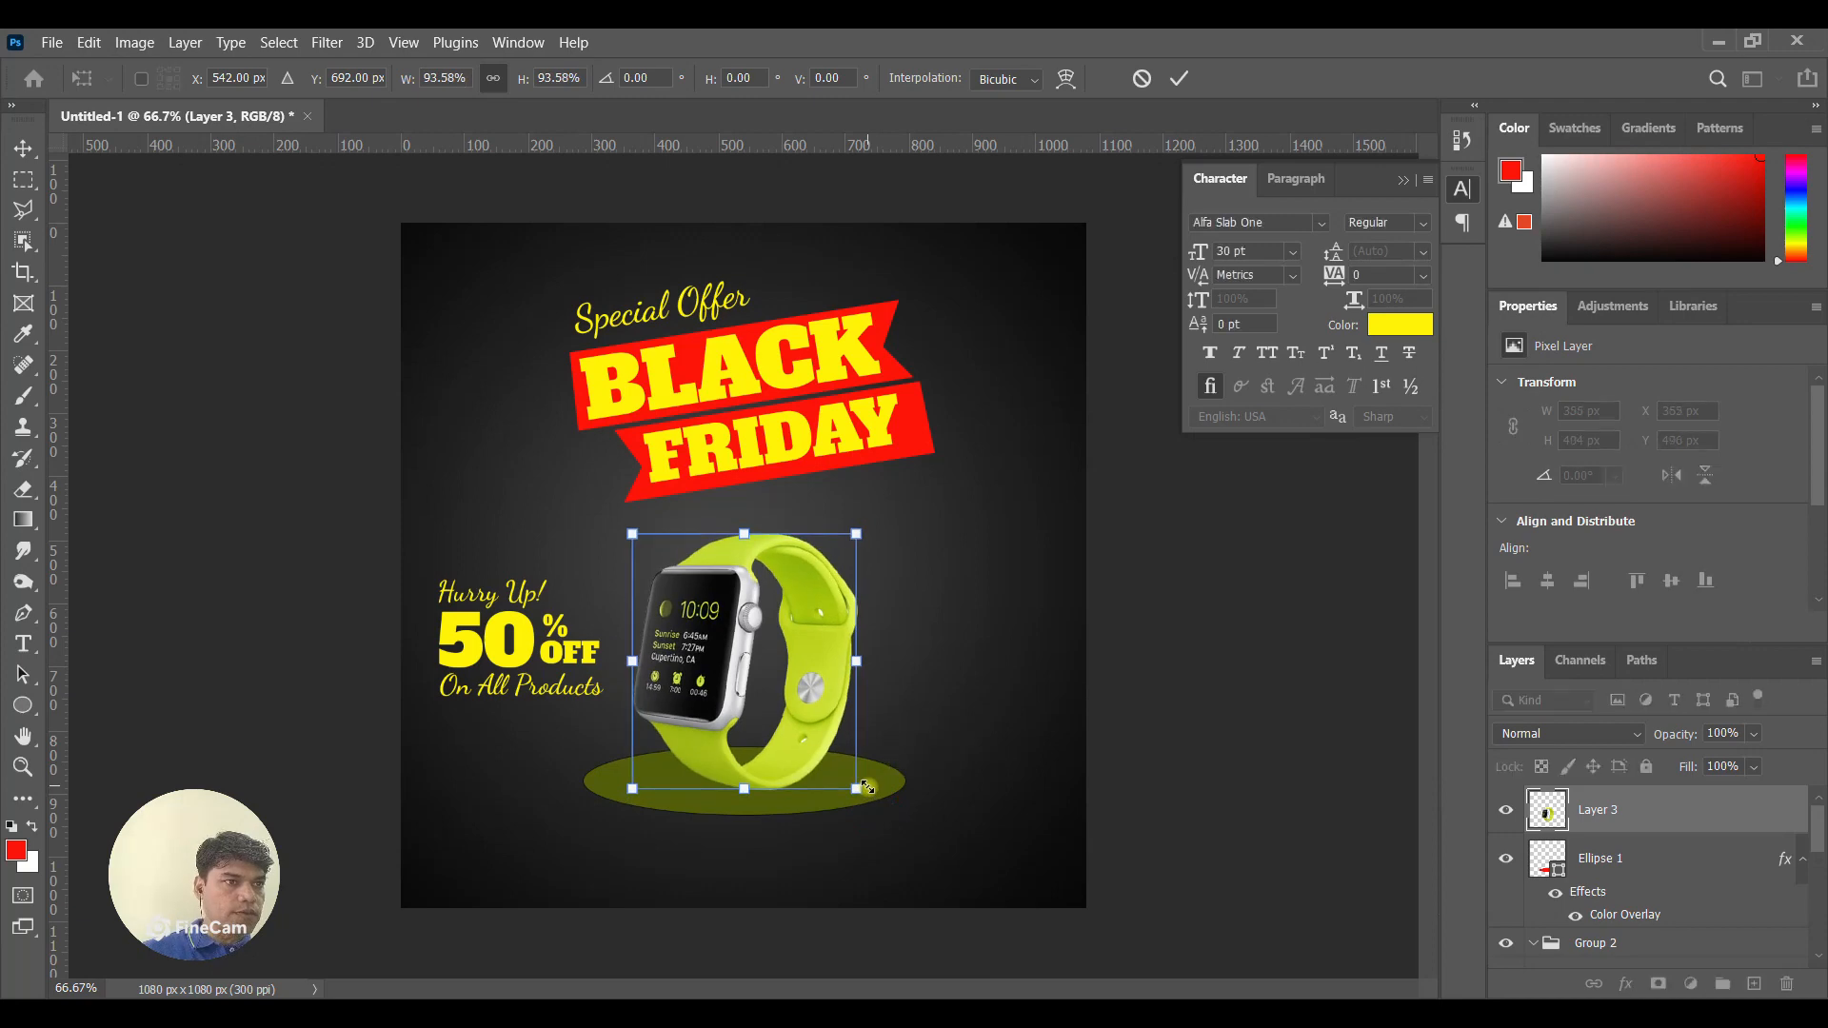
{"action": "left_click", "coordinate": [30, 161]}
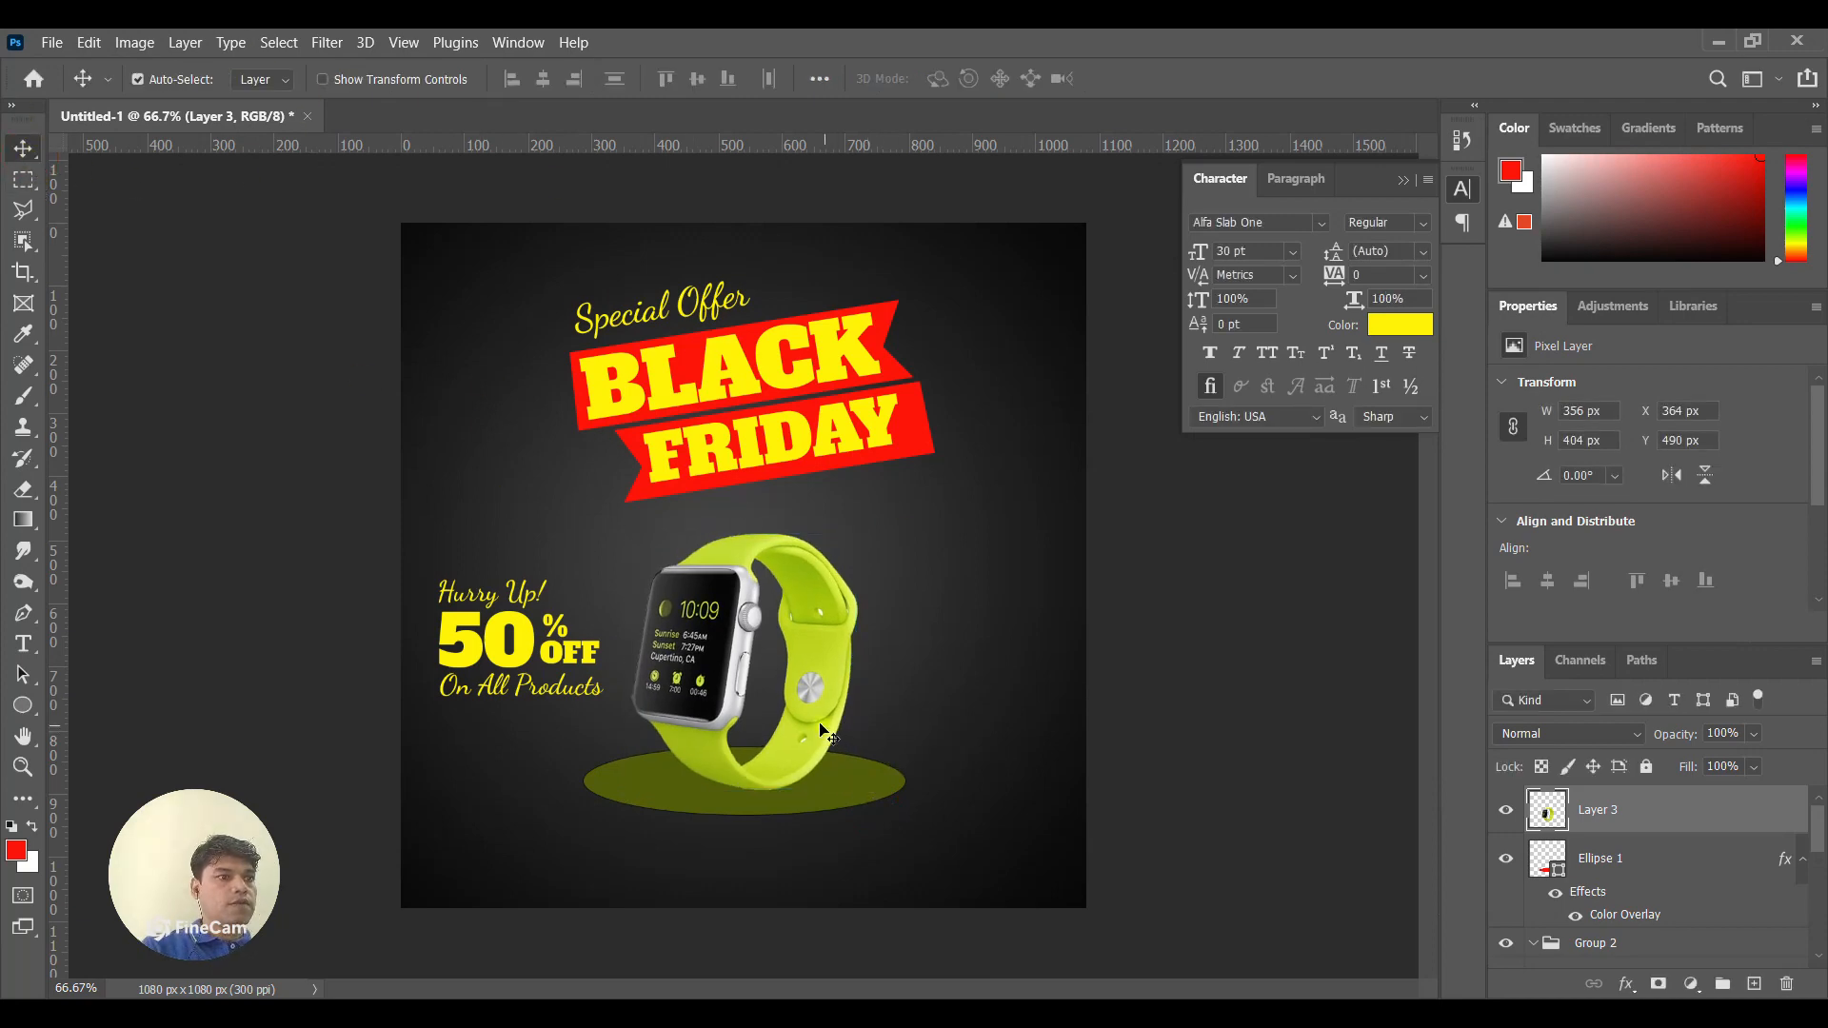
Make an elliptical marquee selection about 196 x 30 px on the green ellipse beneath the lower strap curve.
{"action": "left_click", "coordinate": [29, 769]}
{"action": "left_click", "coordinate": [831, 777]}
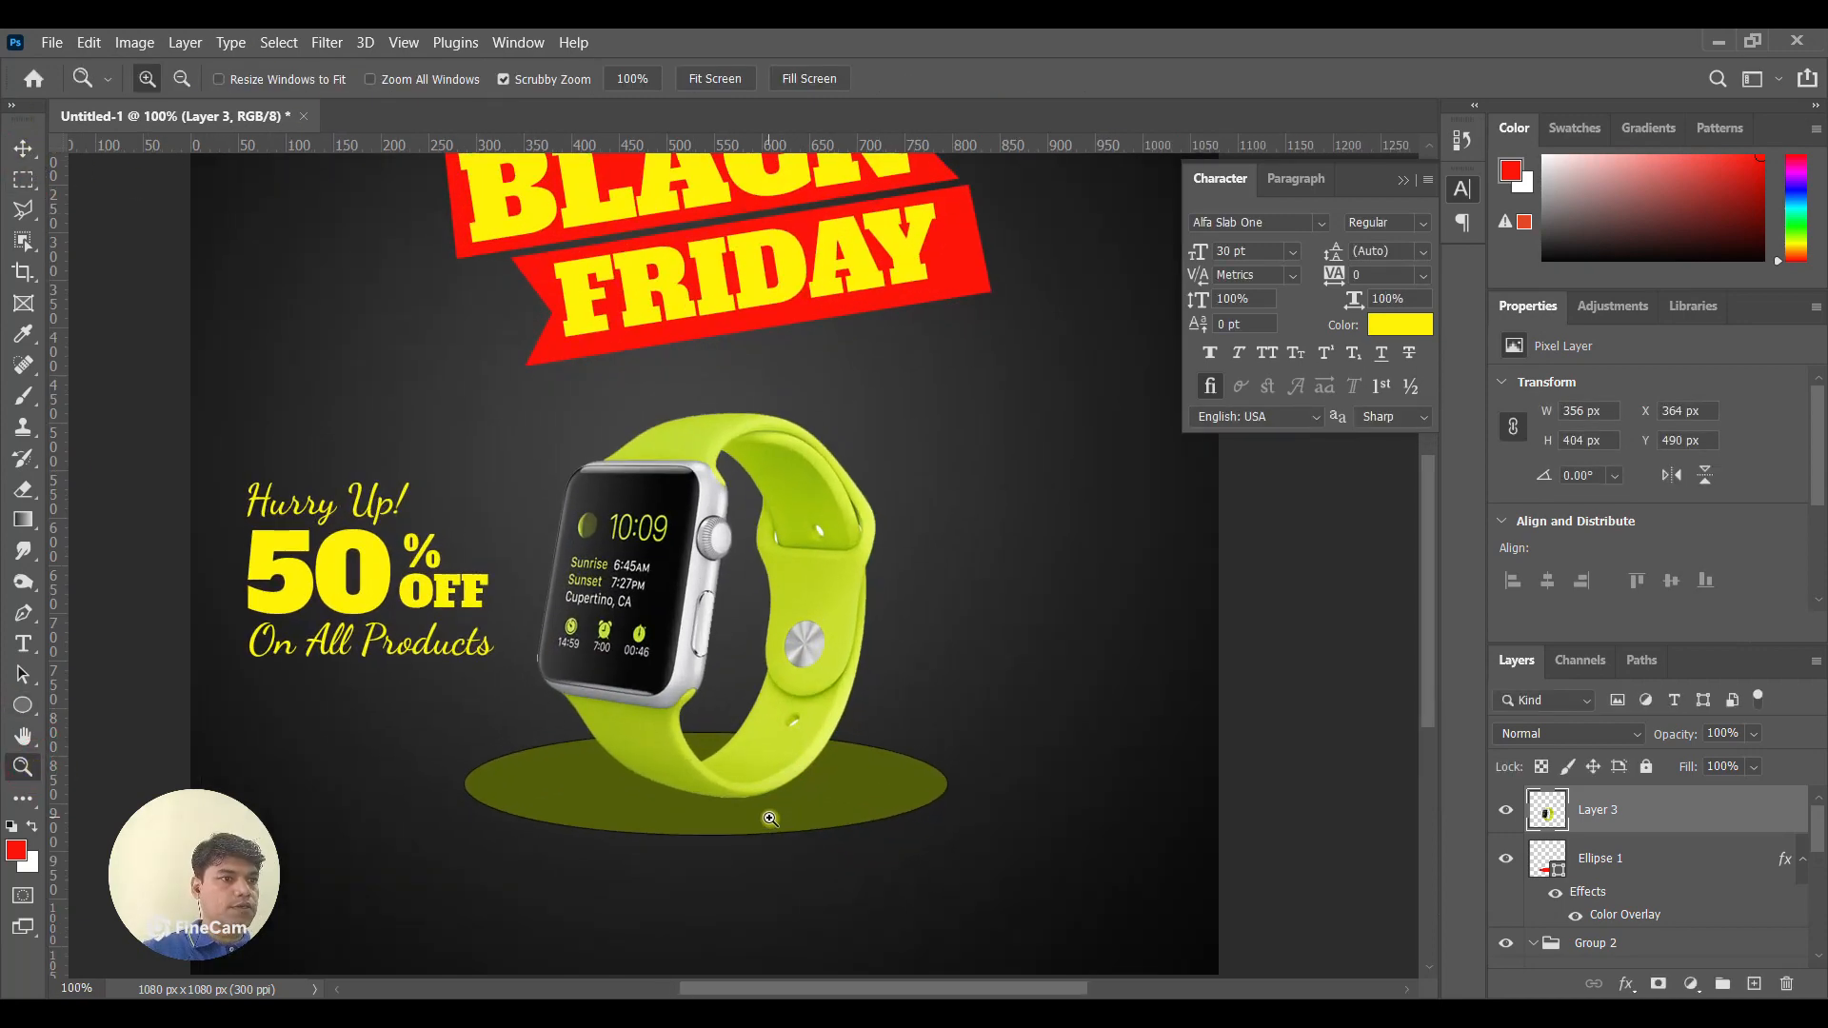
{"action": "left_click", "coordinate": [809, 704]}
{"action": "left_click", "coordinate": [1609, 863]}
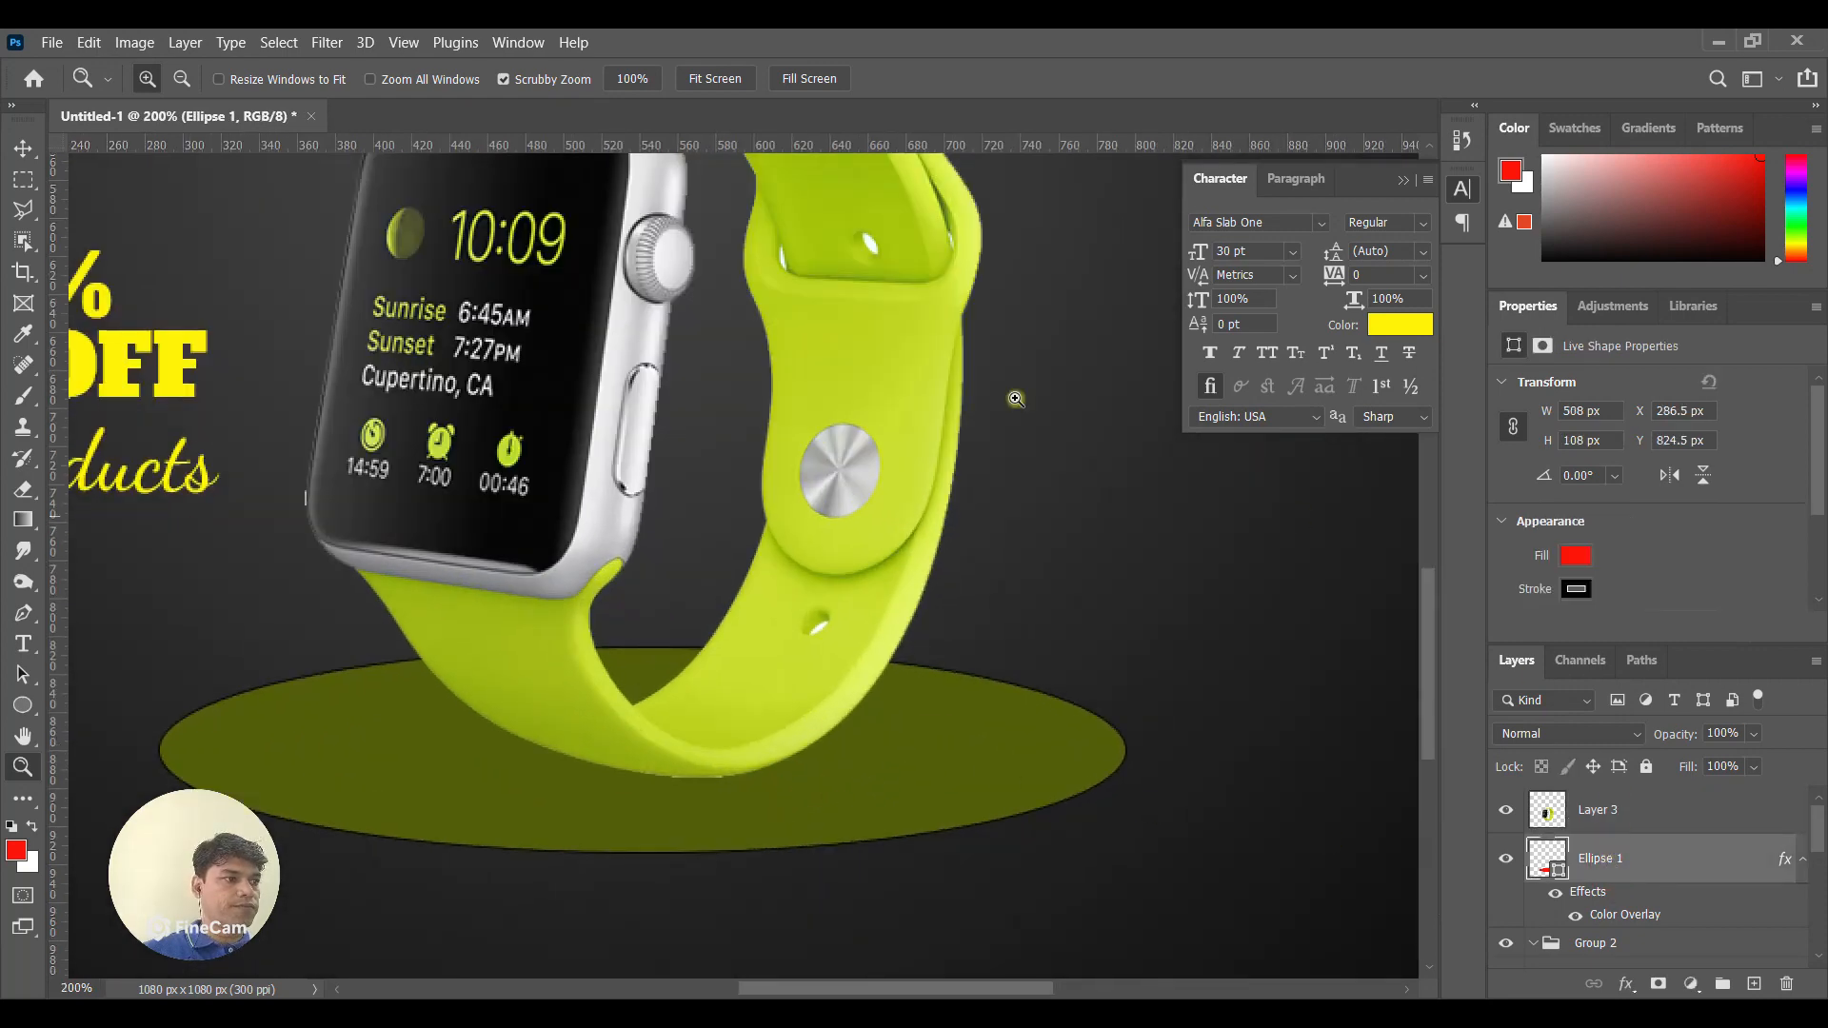
{"action": "left_click_drag", "start_coordinate": [23, 179], "coordinate": [101, 197]}
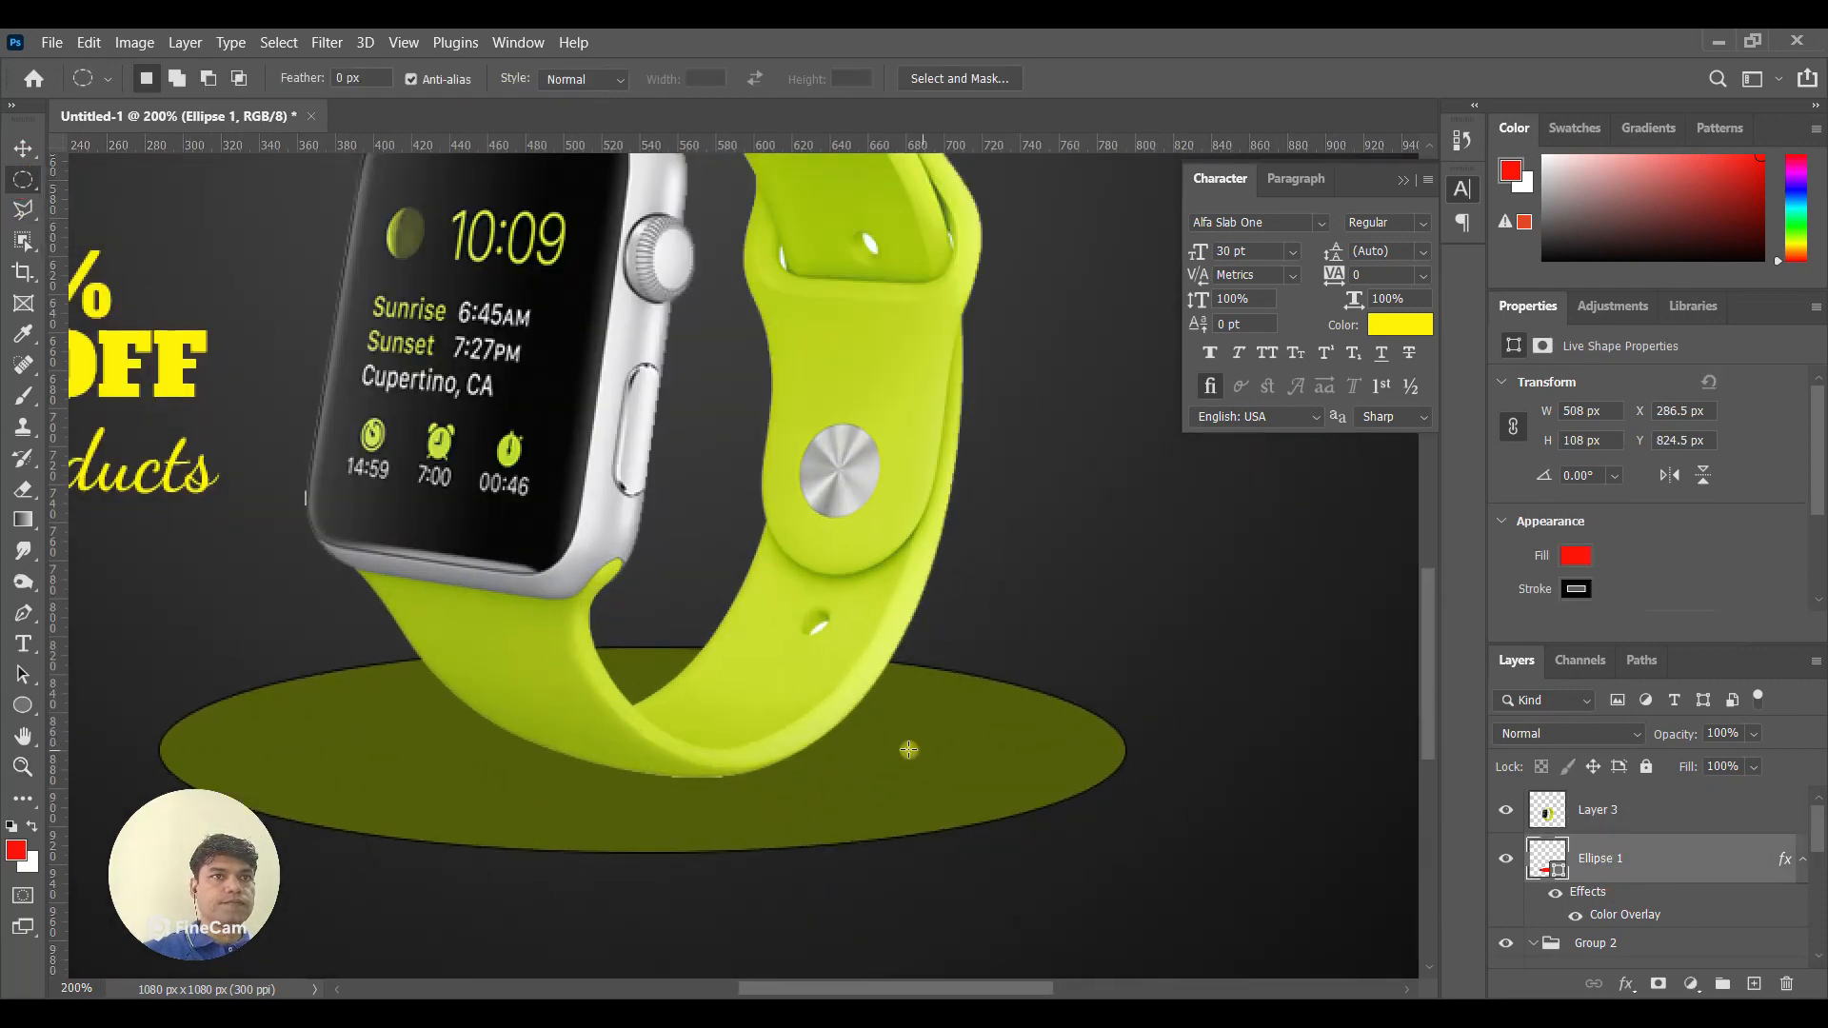
{"action": "left_click_drag", "start_coordinate": [621, 729], "coordinate": [986, 780]}
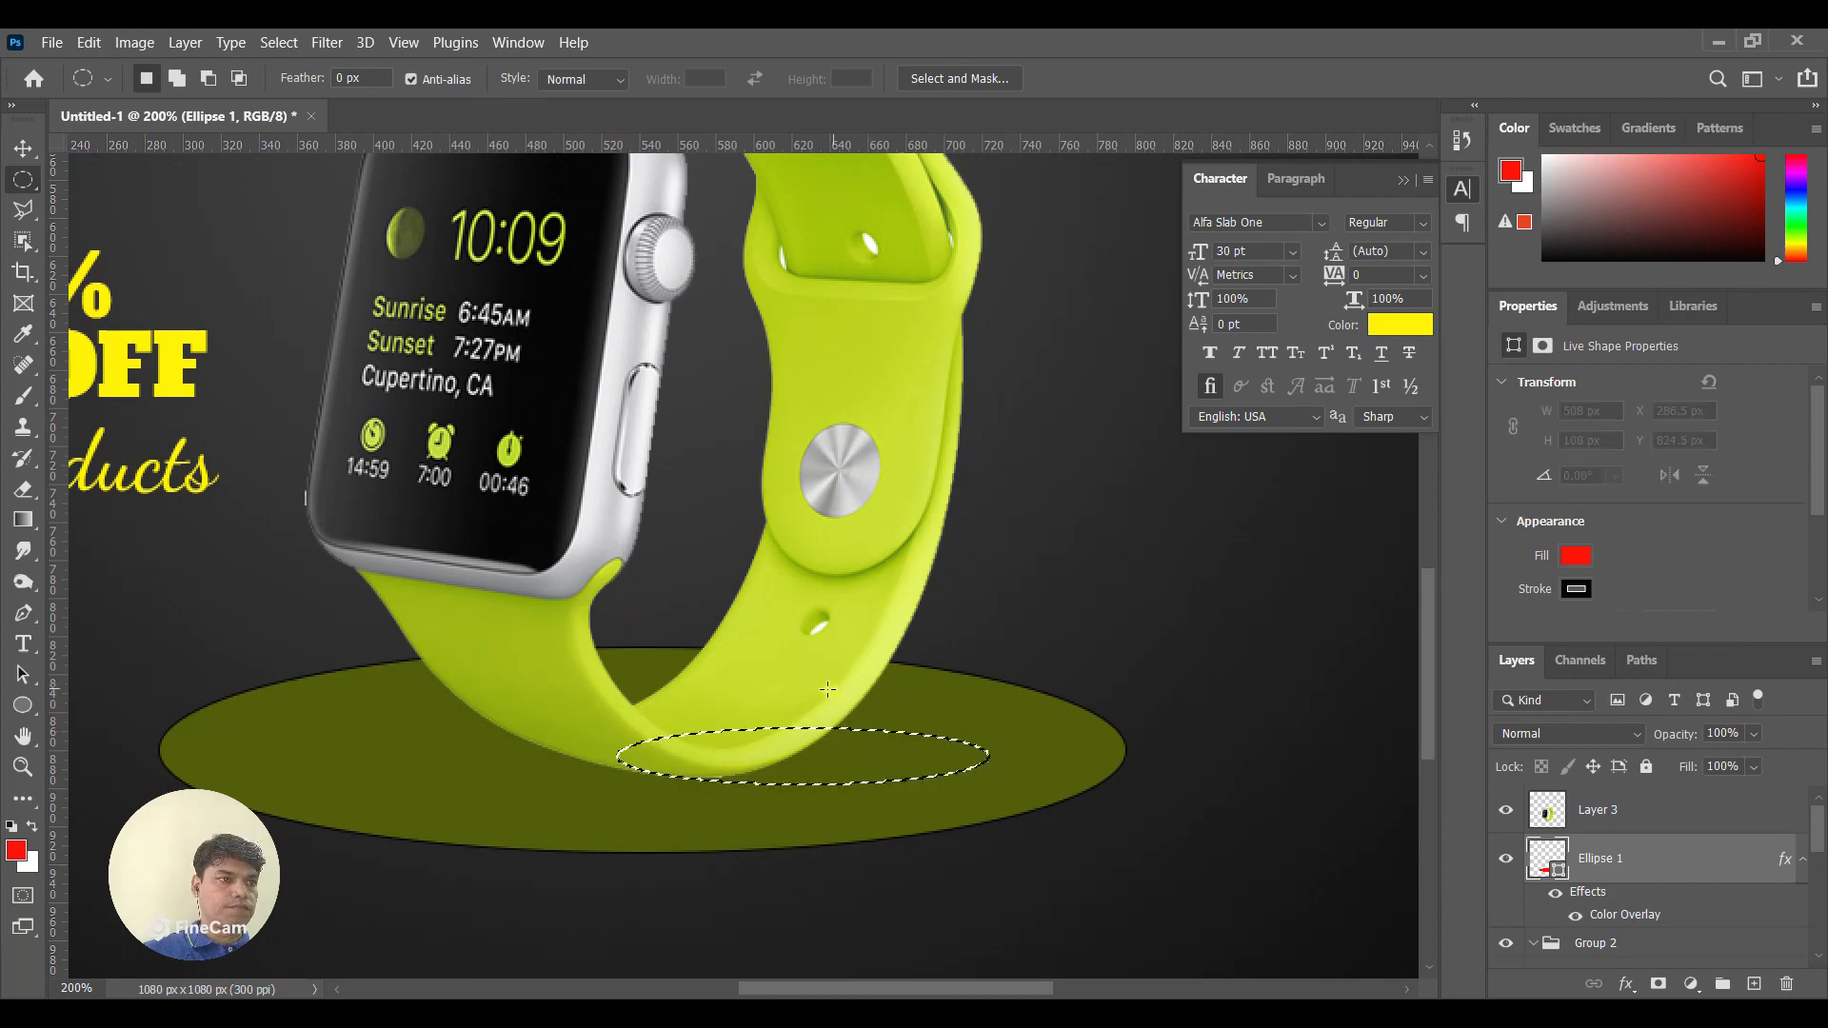
Set the foreground color to black (000000) and choose the Paint Bucket for filling.
{"action": "left_click", "coordinate": [16, 849]}
{"action": "type", "text": "000000"}
{"action": "left_click", "coordinate": [1443, 256]}
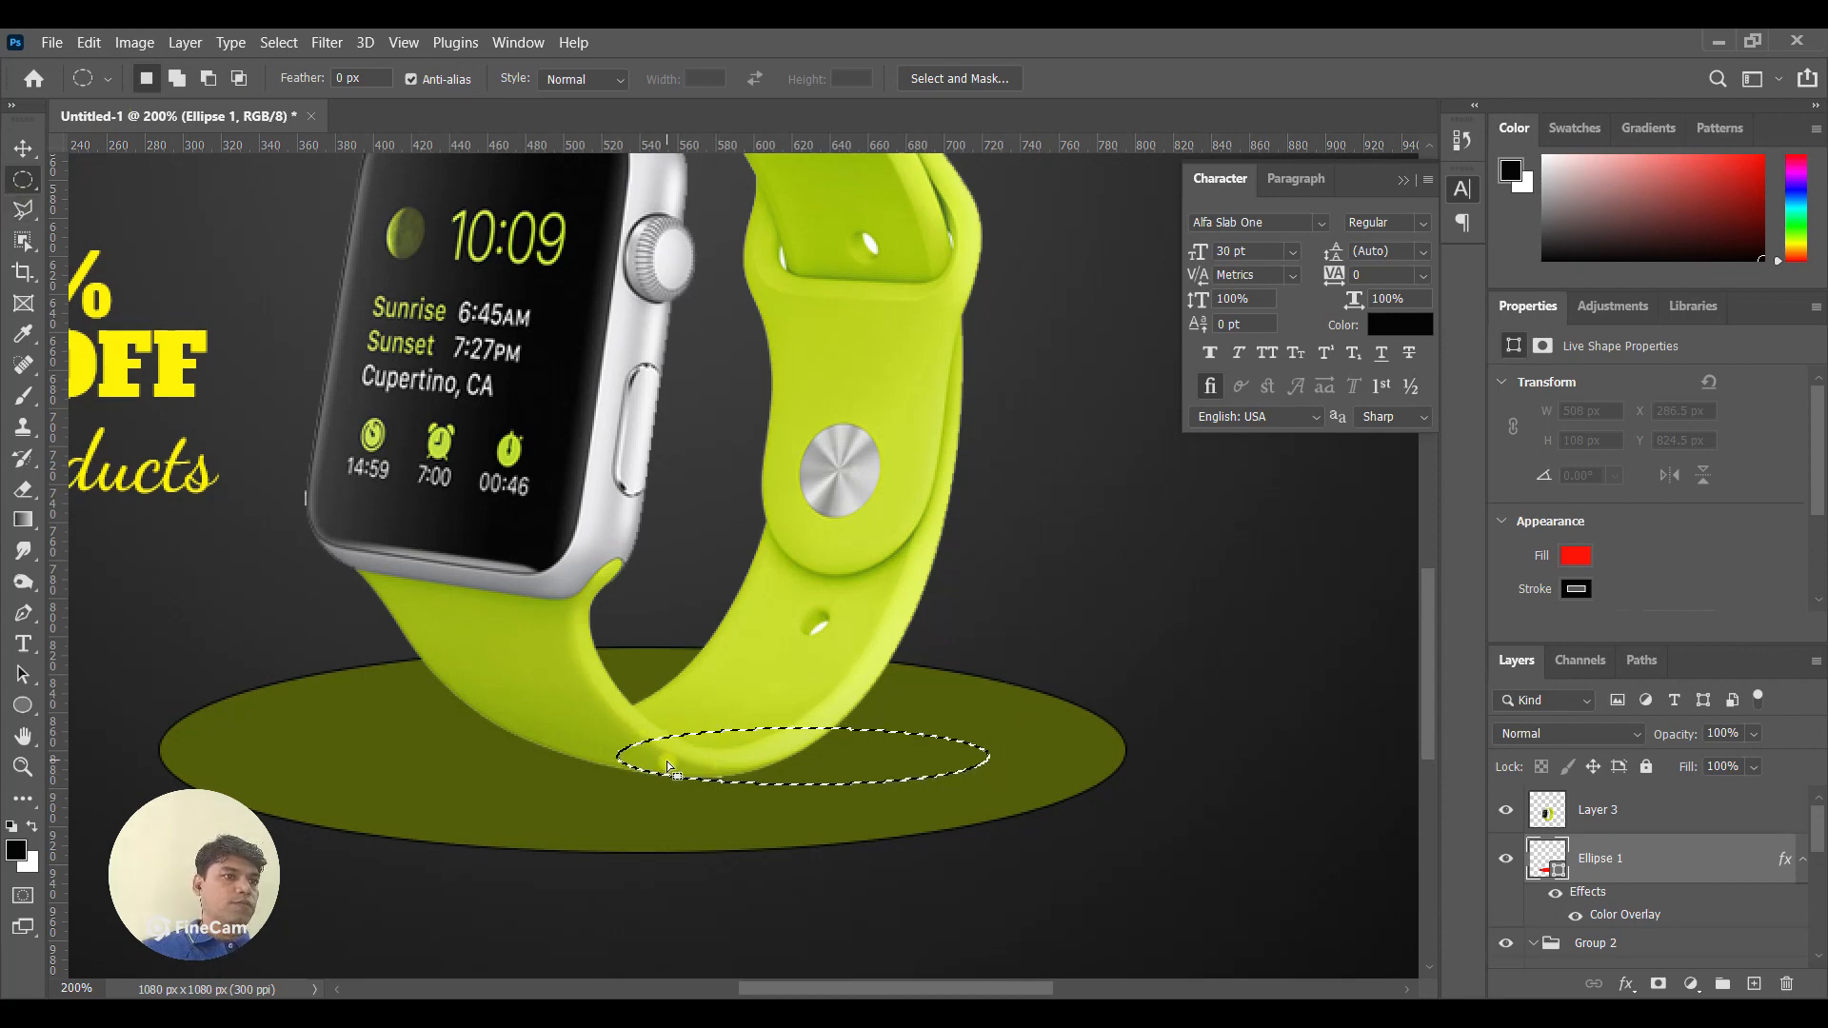
{"action": "left_click", "coordinate": [23, 519]}
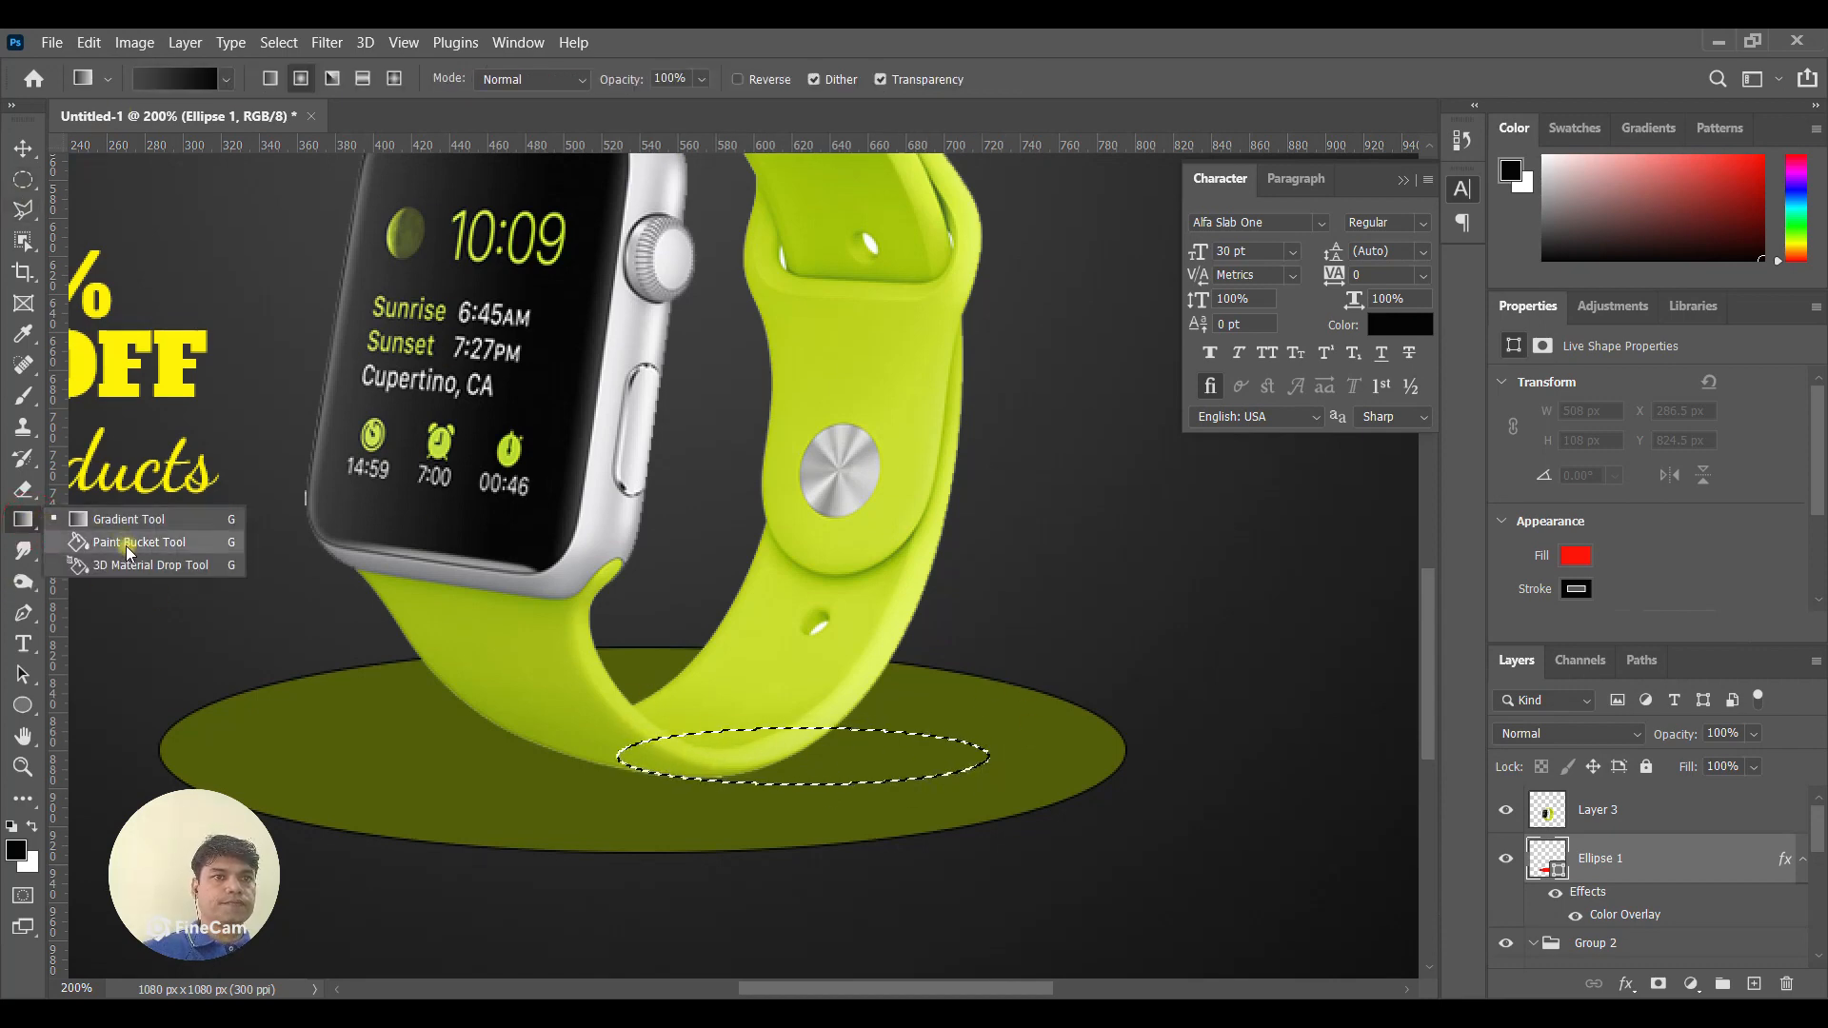
{"action": "left_click", "coordinate": [126, 553]}
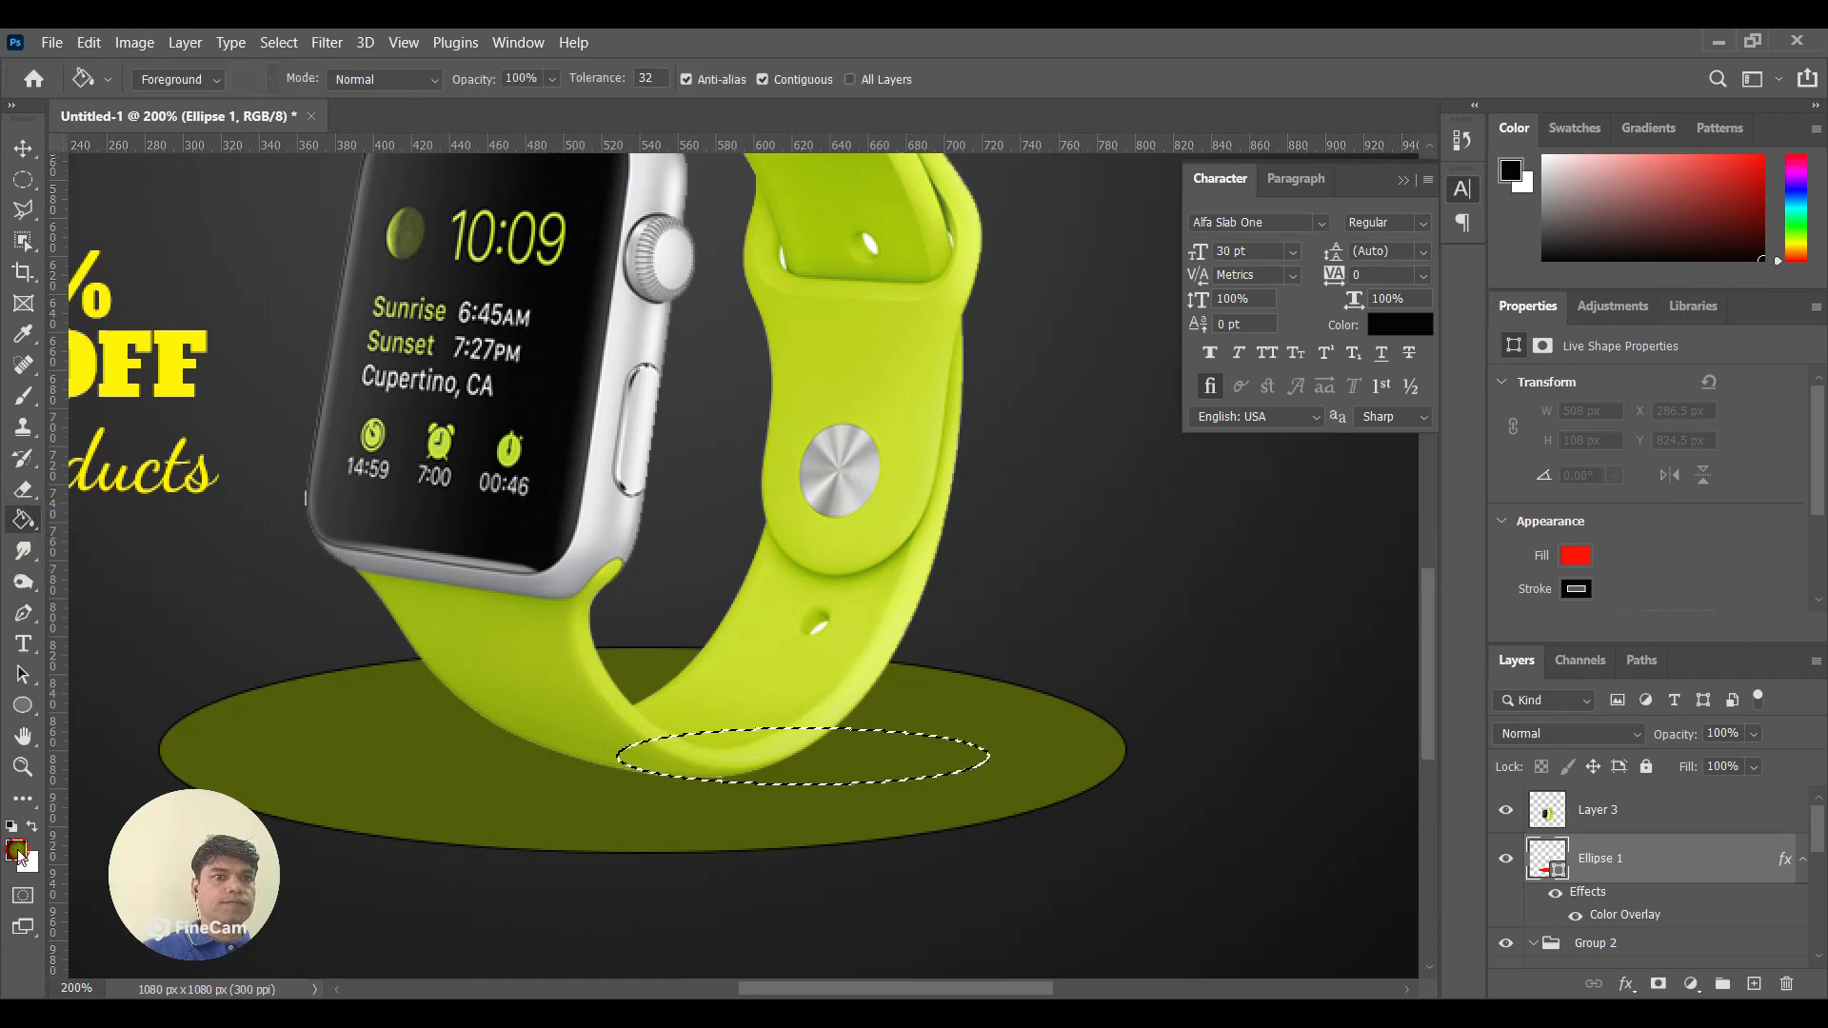
{"action": "left_click", "coordinate": [16, 849]}
{"action": "left_click", "coordinate": [1448, 258]}
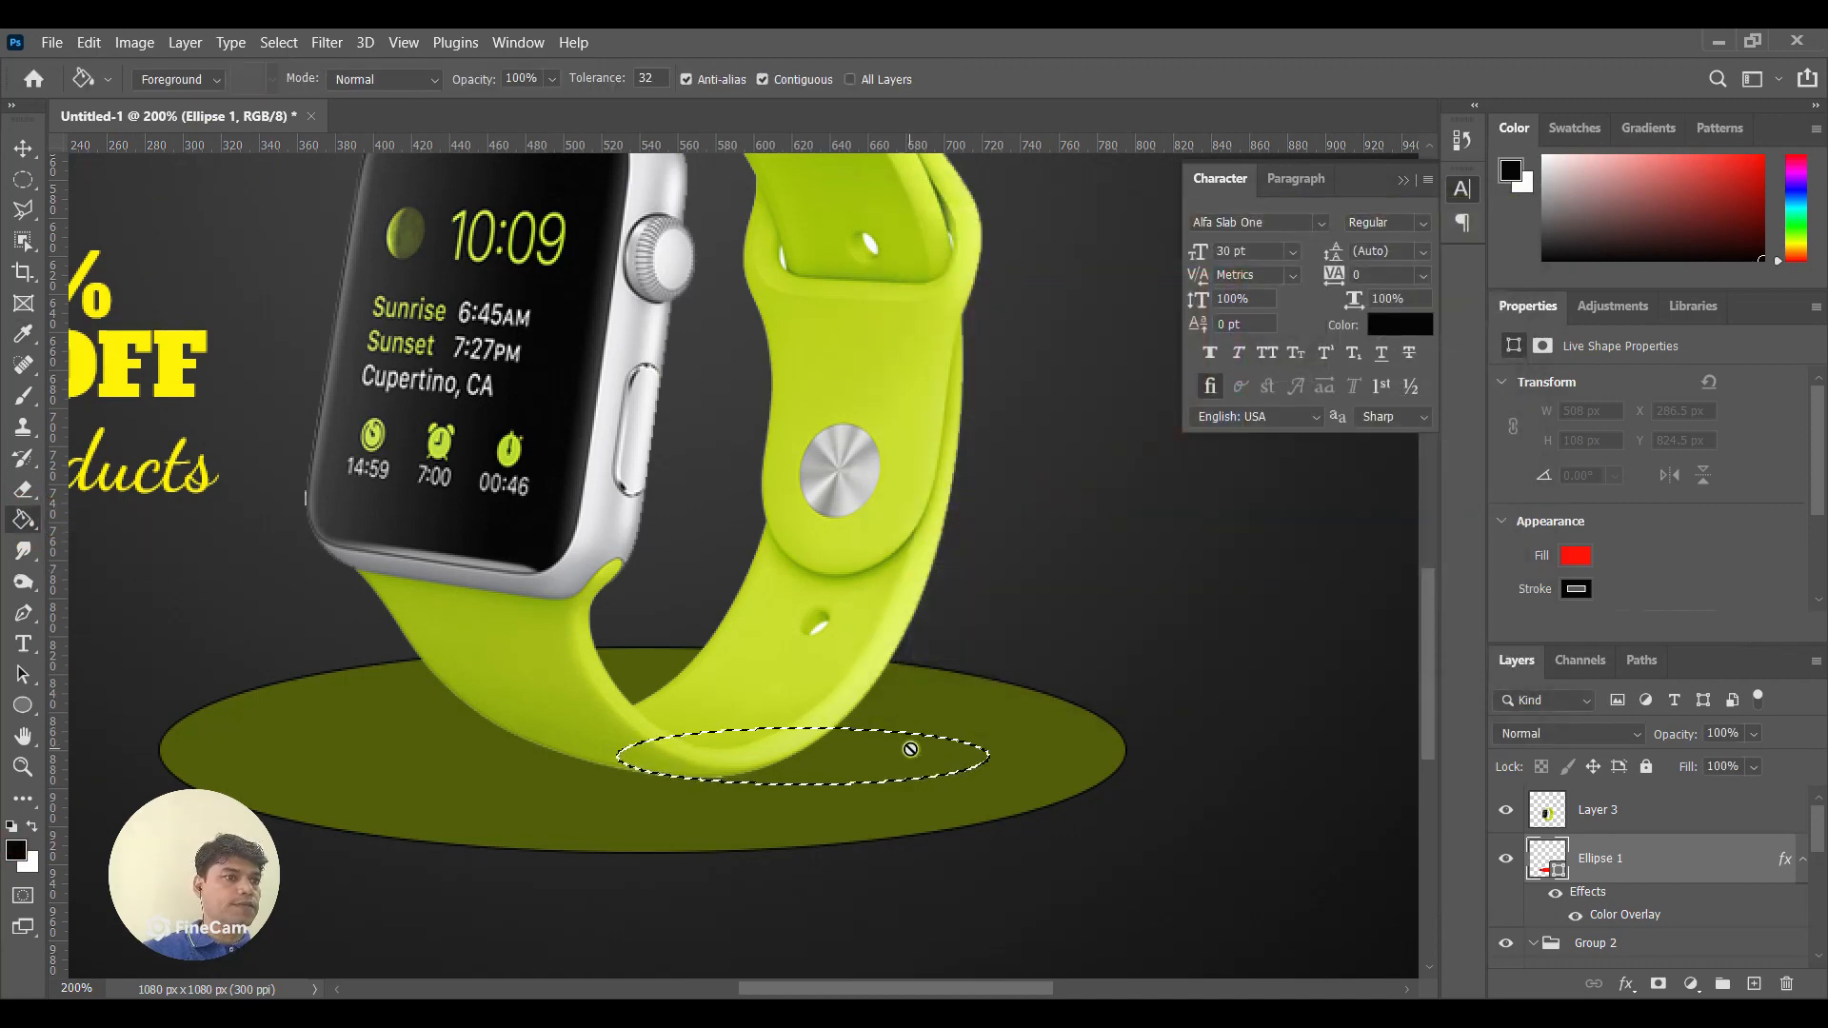
Add a new layer directly above Ellipse 1, fill the elliptical selection with black and deselect.
{"action": "left_click", "coordinate": [1600, 859]}
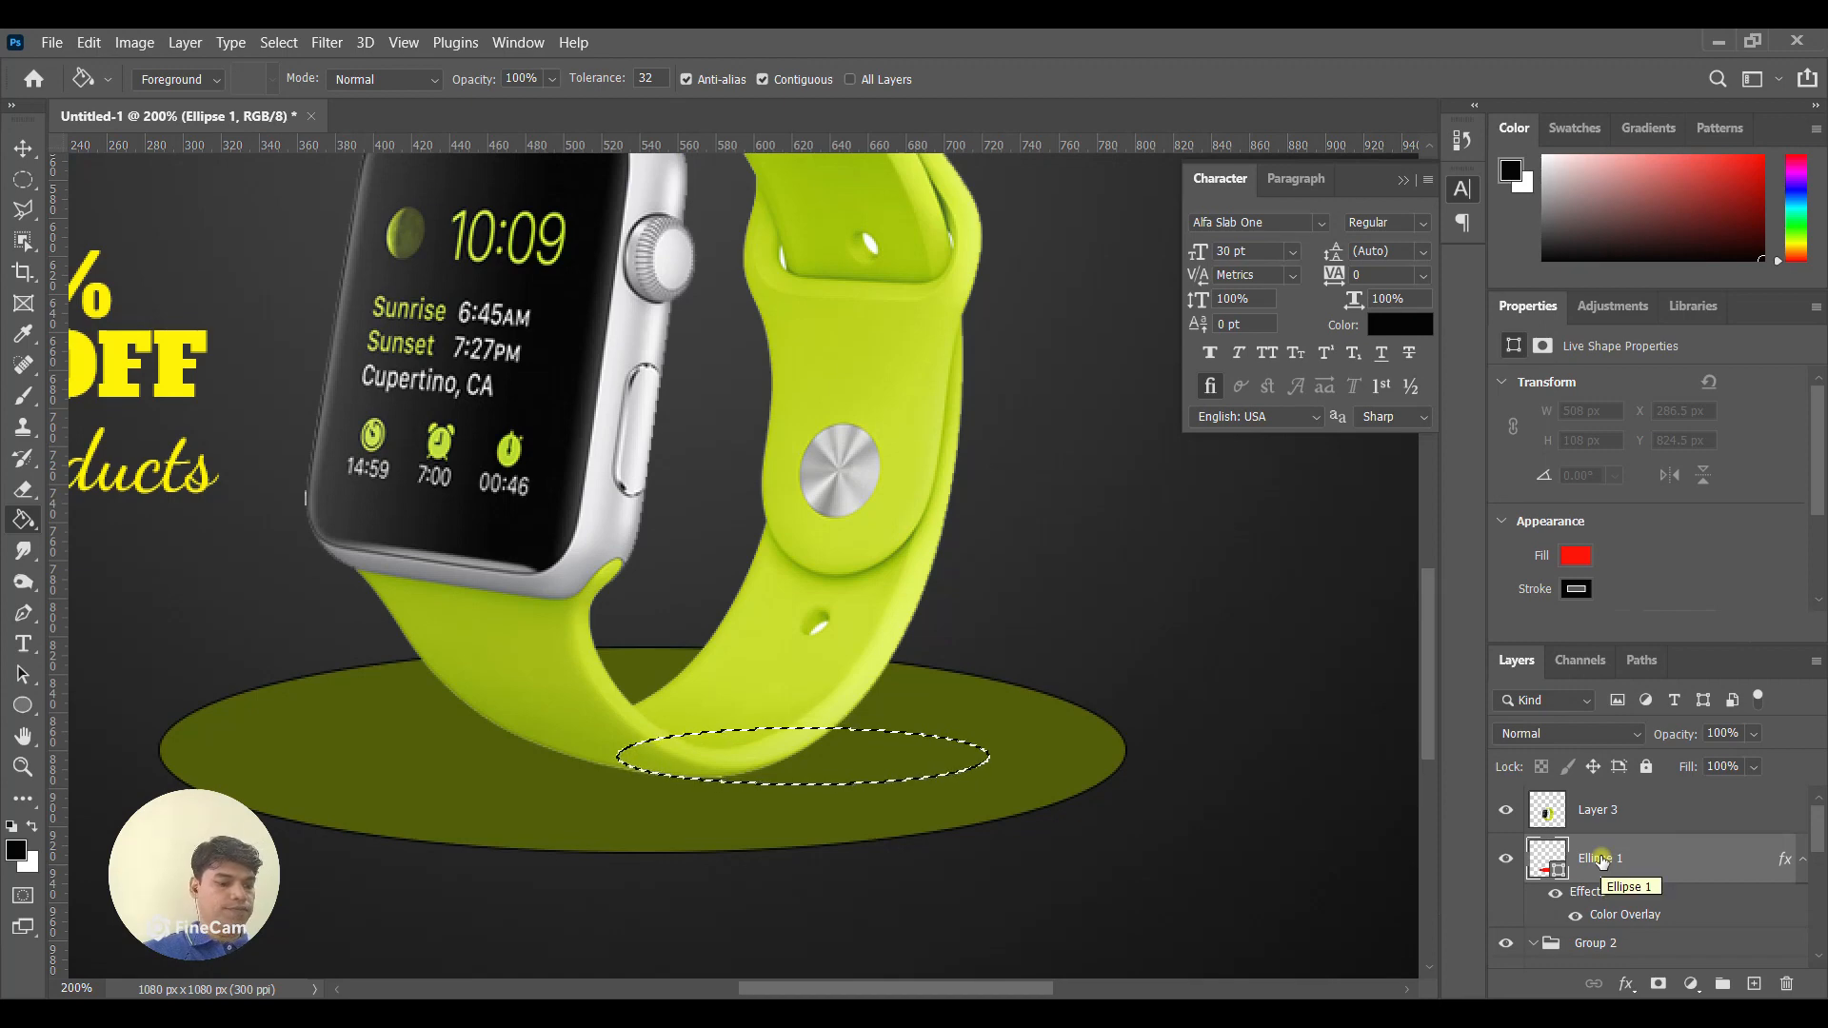
{"action": "key", "text": "ctrl+shift+n"}
{"action": "left_click", "coordinate": [1123, 314]}
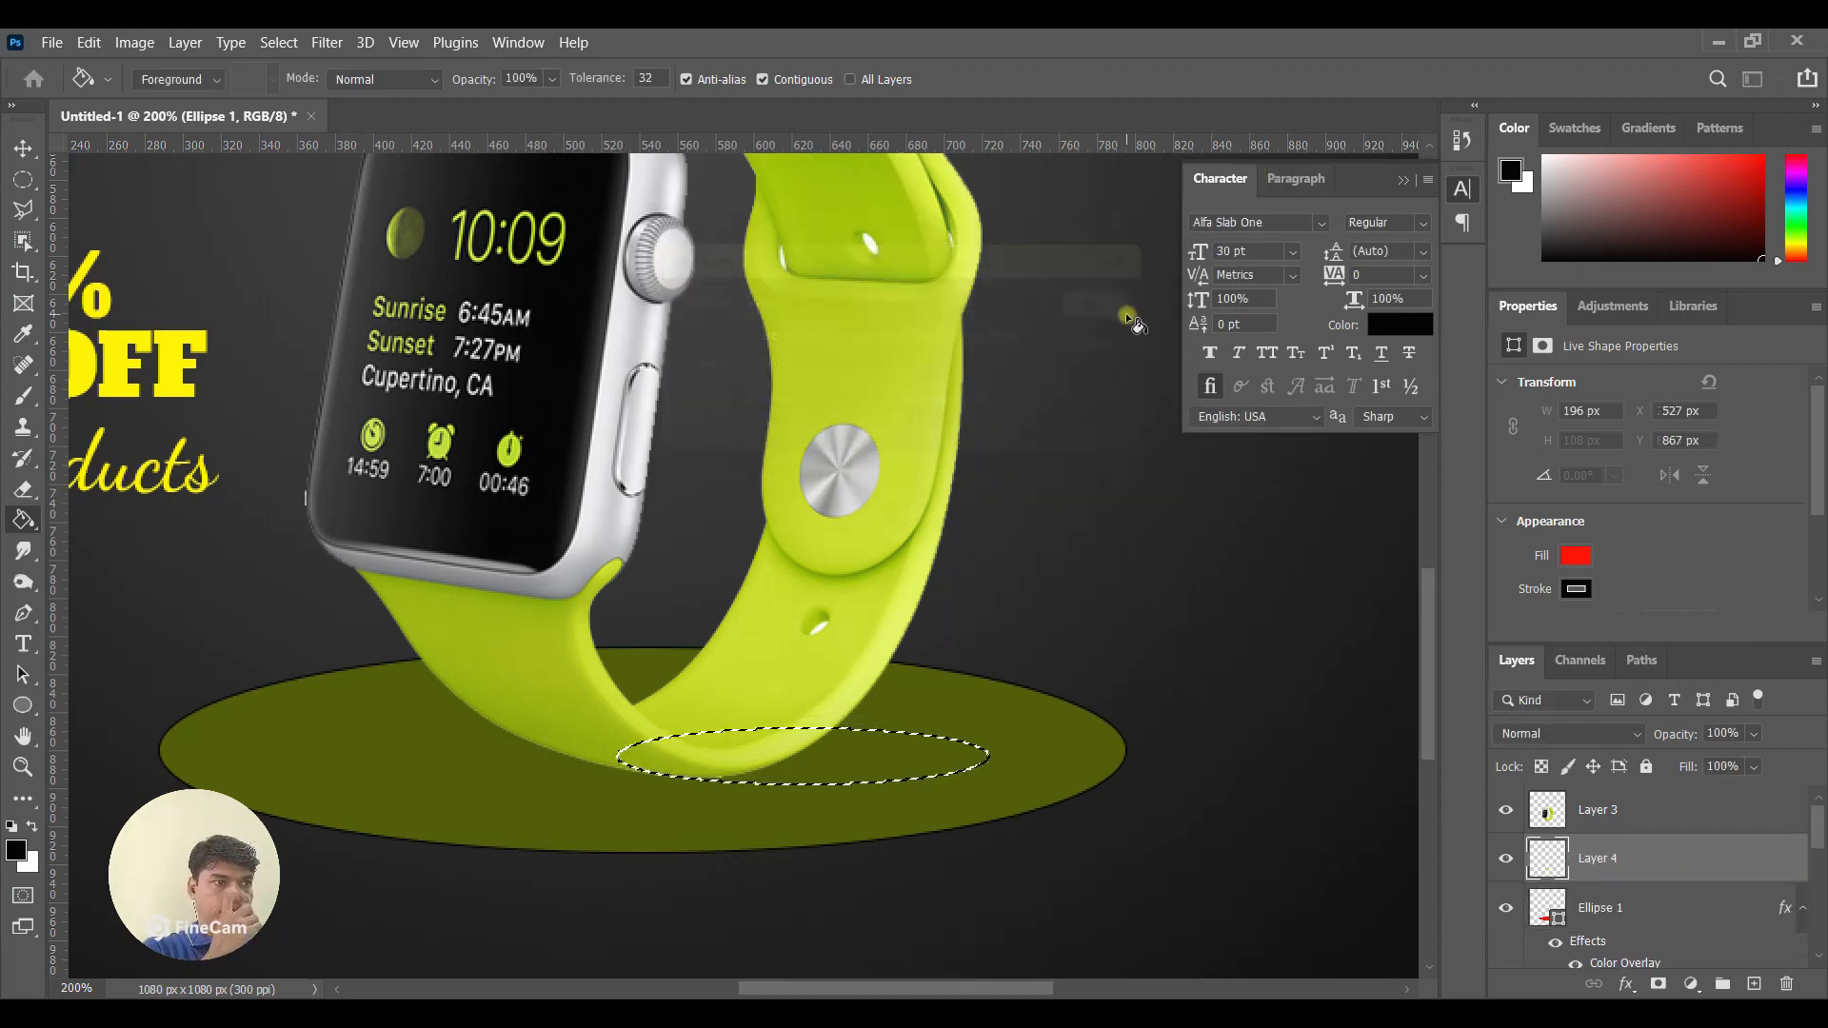
{"action": "left_click", "coordinate": [874, 752]}
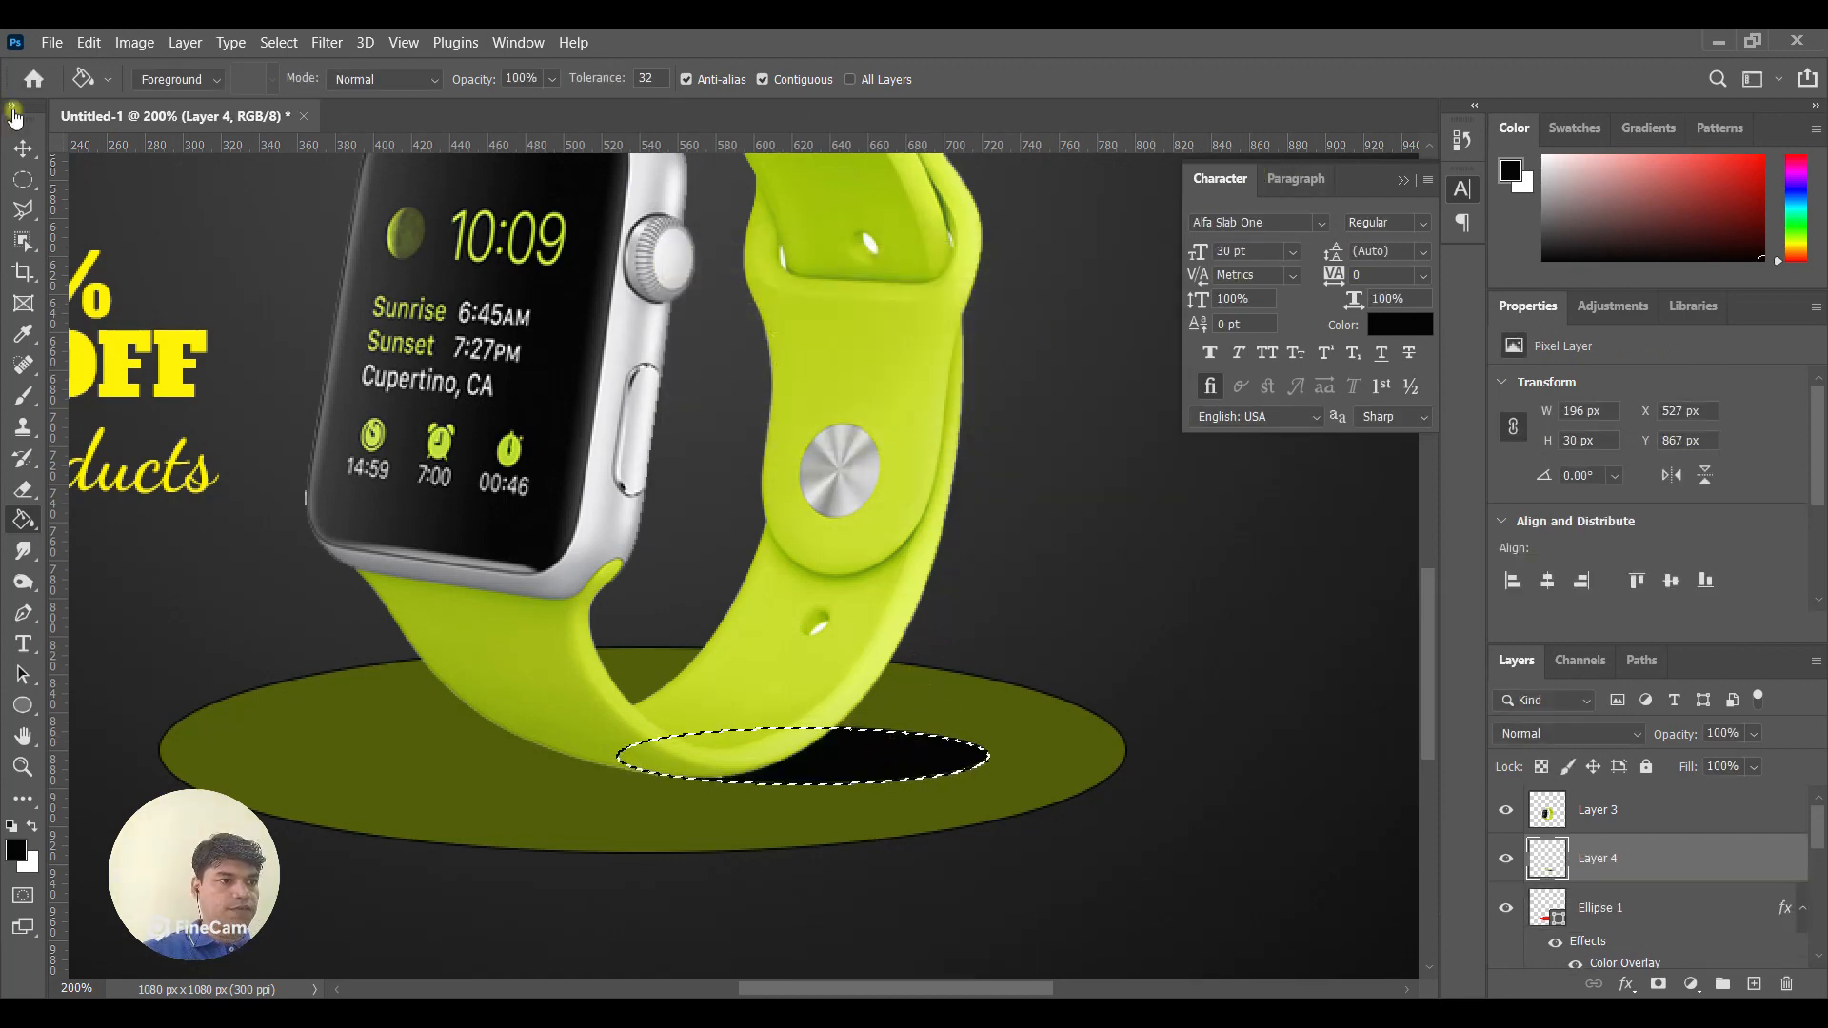
{"action": "left_click", "coordinate": [23, 147]}
{"action": "key", "text": "ctrl+d"}
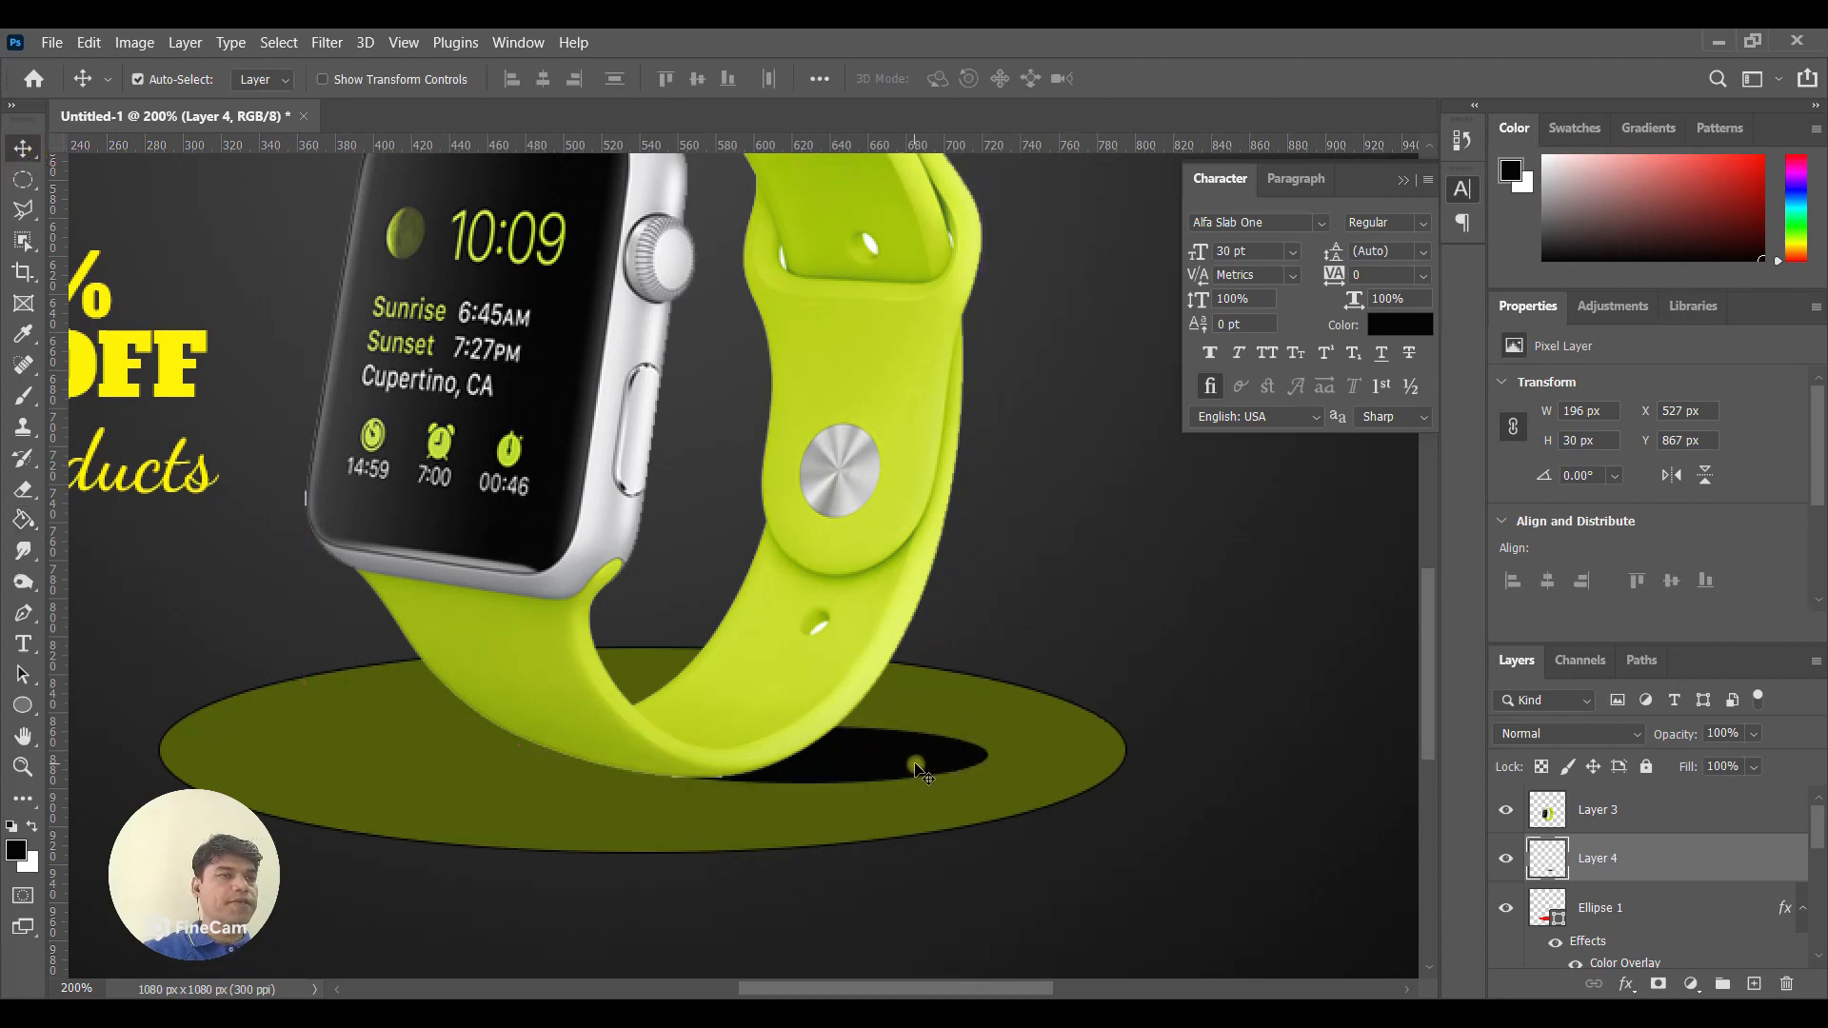
Apply a Gaussian Blur with a radius of about 8 px to the black elliptical shadow on Layer 4.
{"action": "left_click", "coordinate": [328, 43]}
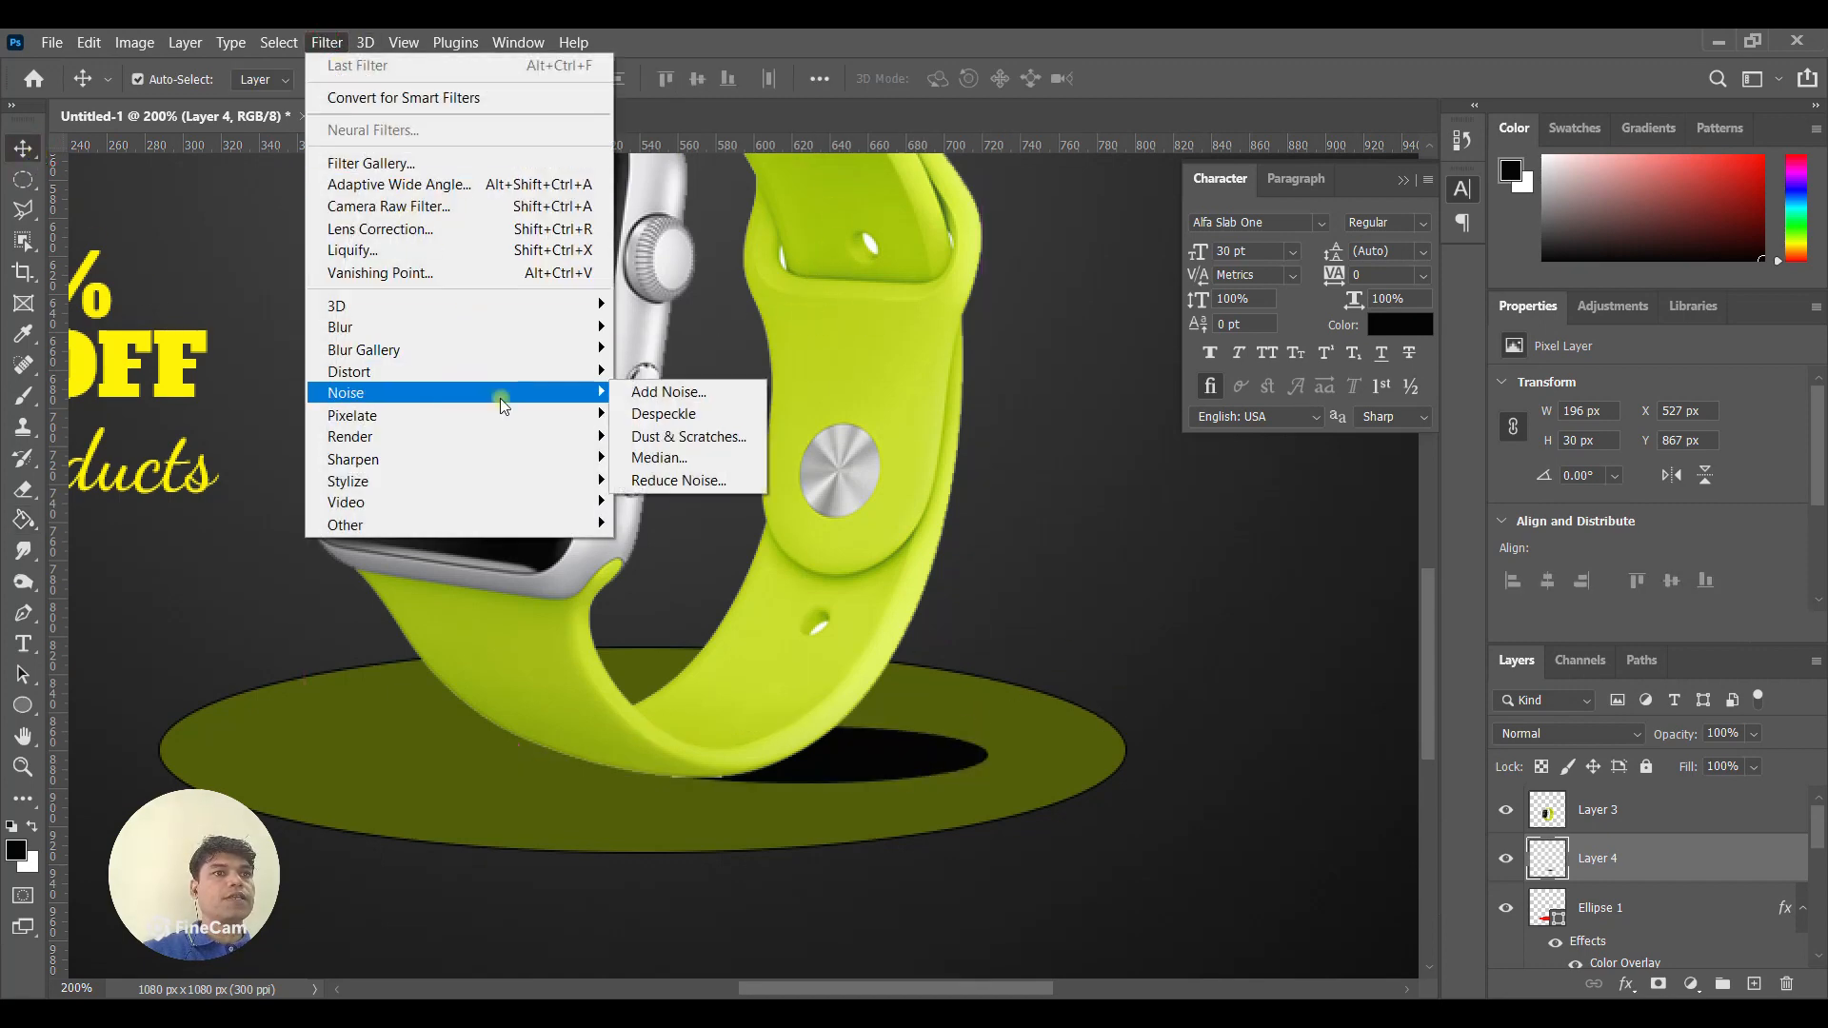
{"action": "mouse_move", "coordinate": [524, 379]}
{"action": "mouse_move", "coordinate": [523, 328]}
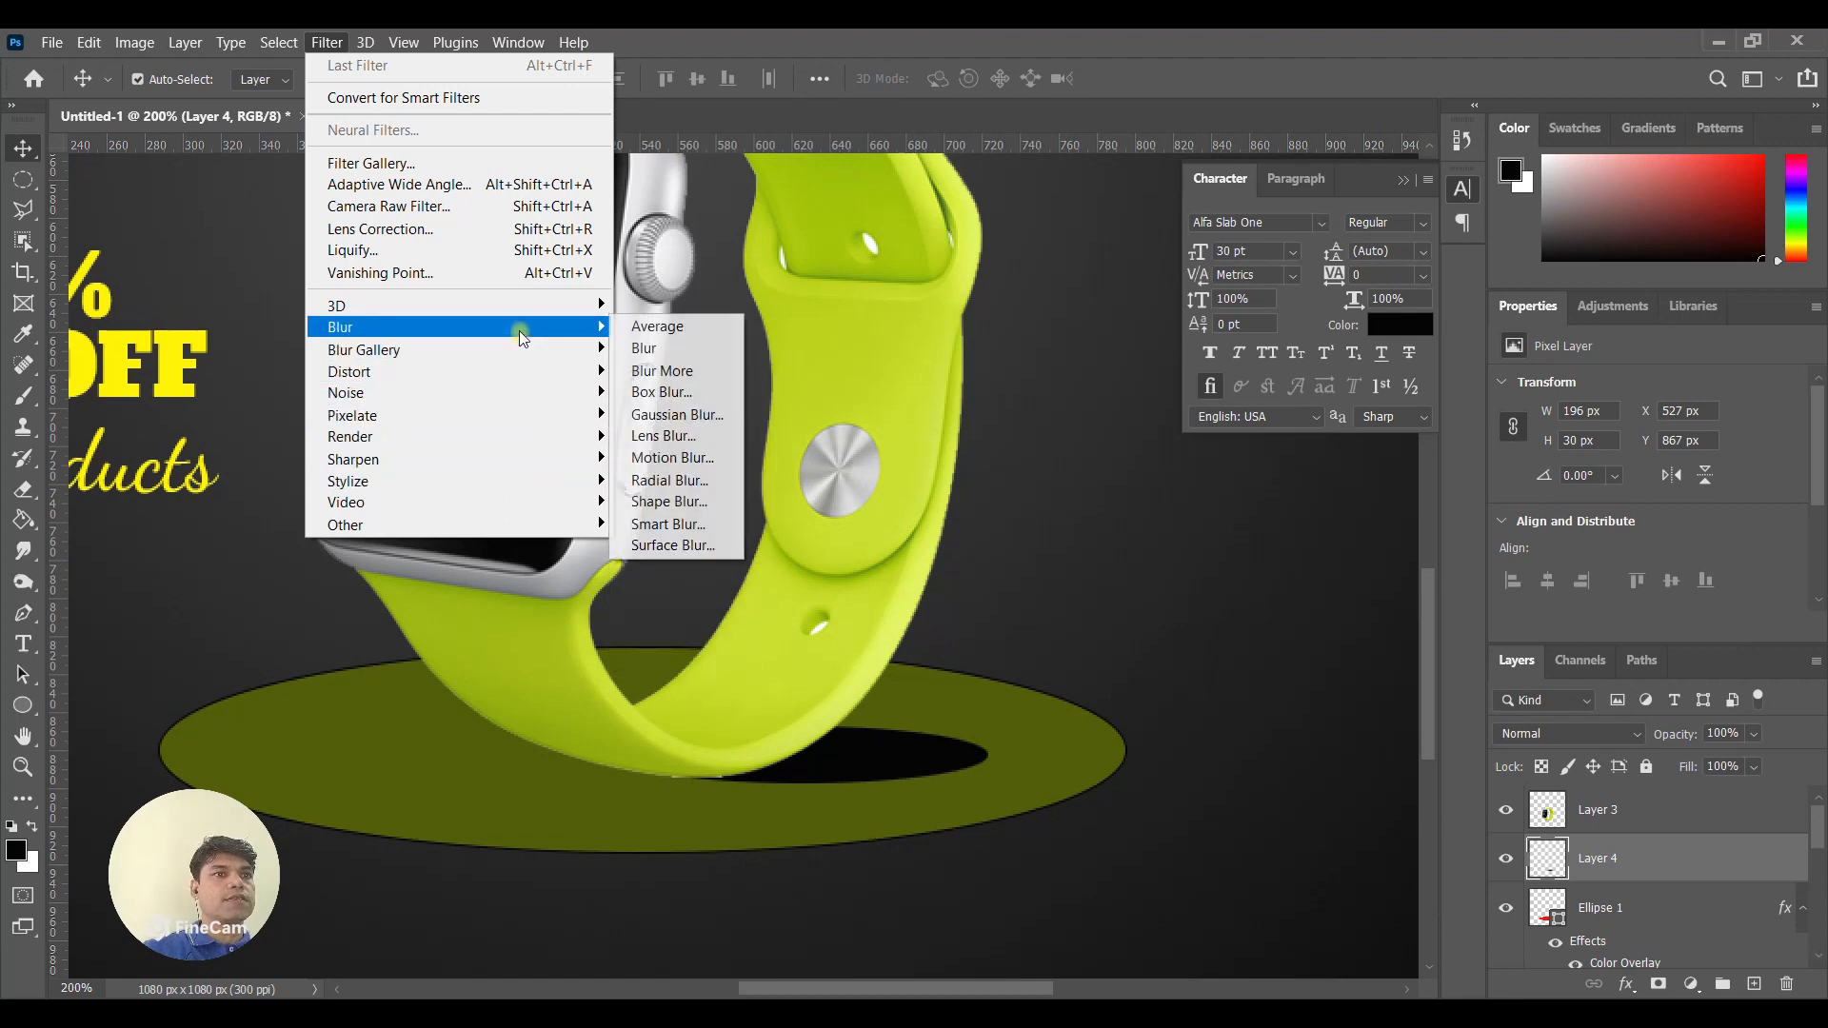
{"action": "left_click", "coordinate": [658, 416]}
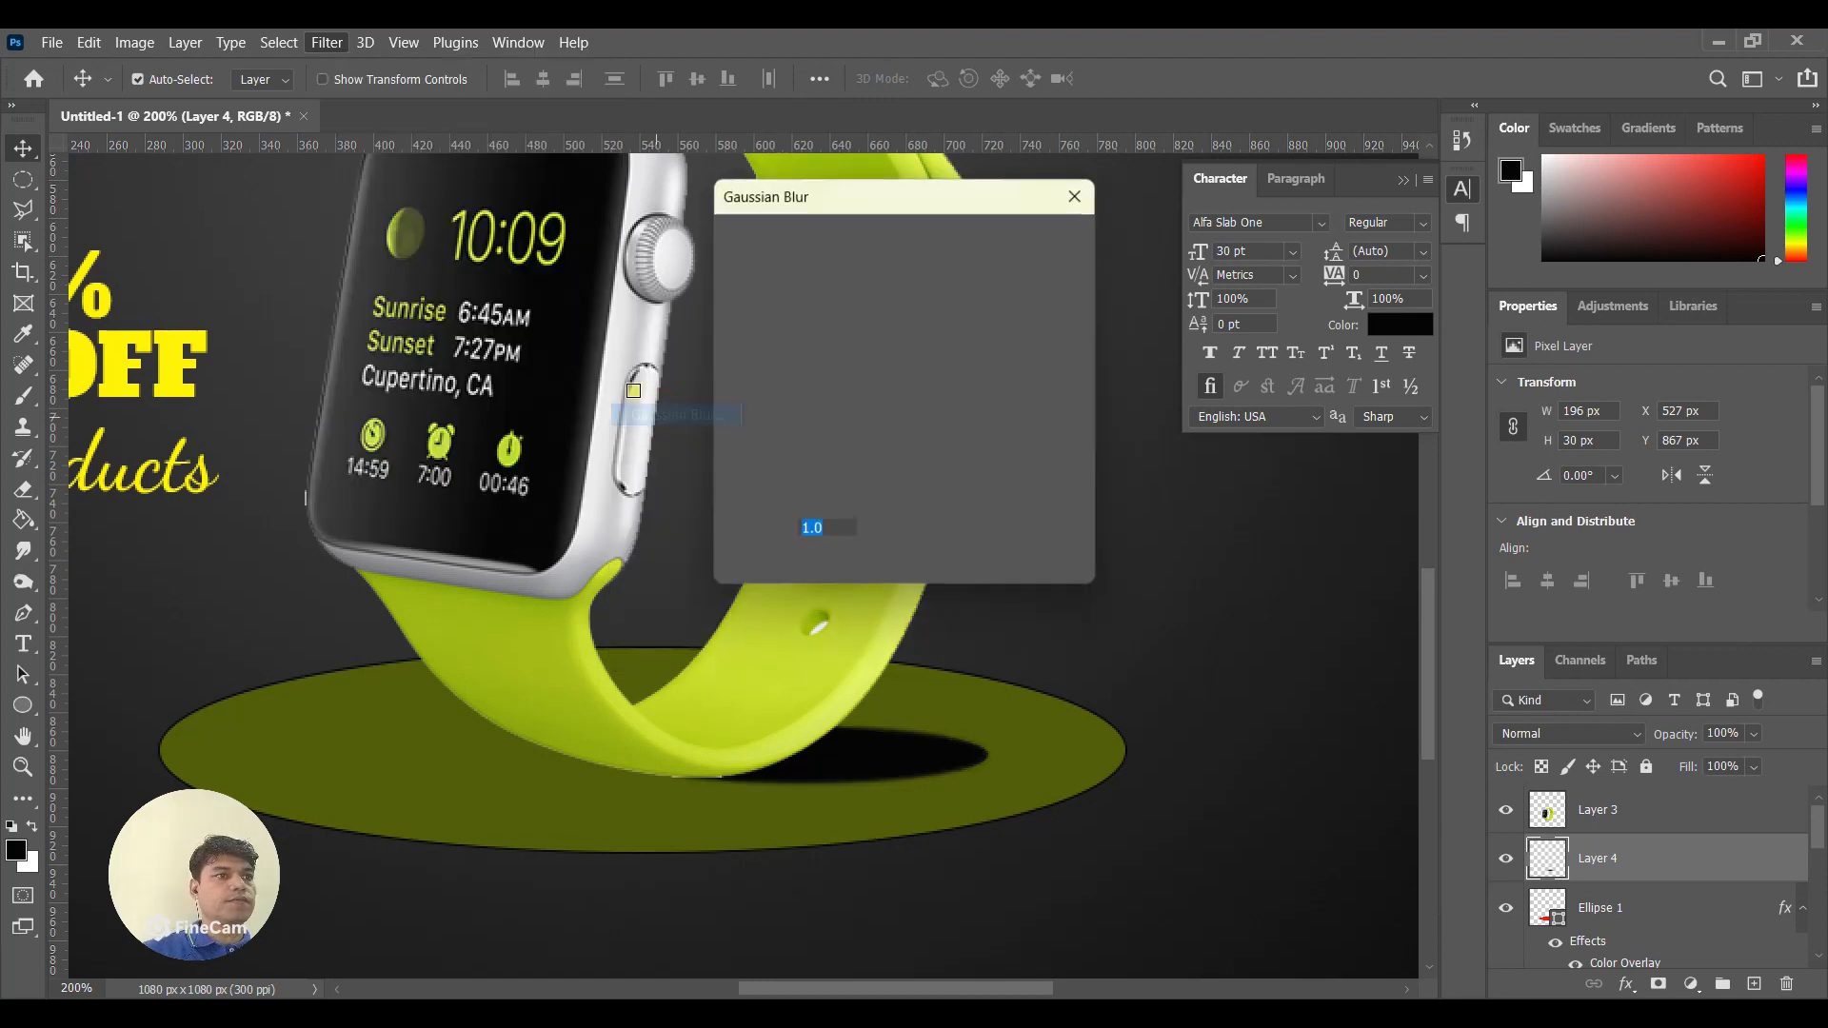
{"action": "left_click_drag", "start_coordinate": [782, 569], "coordinate": [806, 572]}
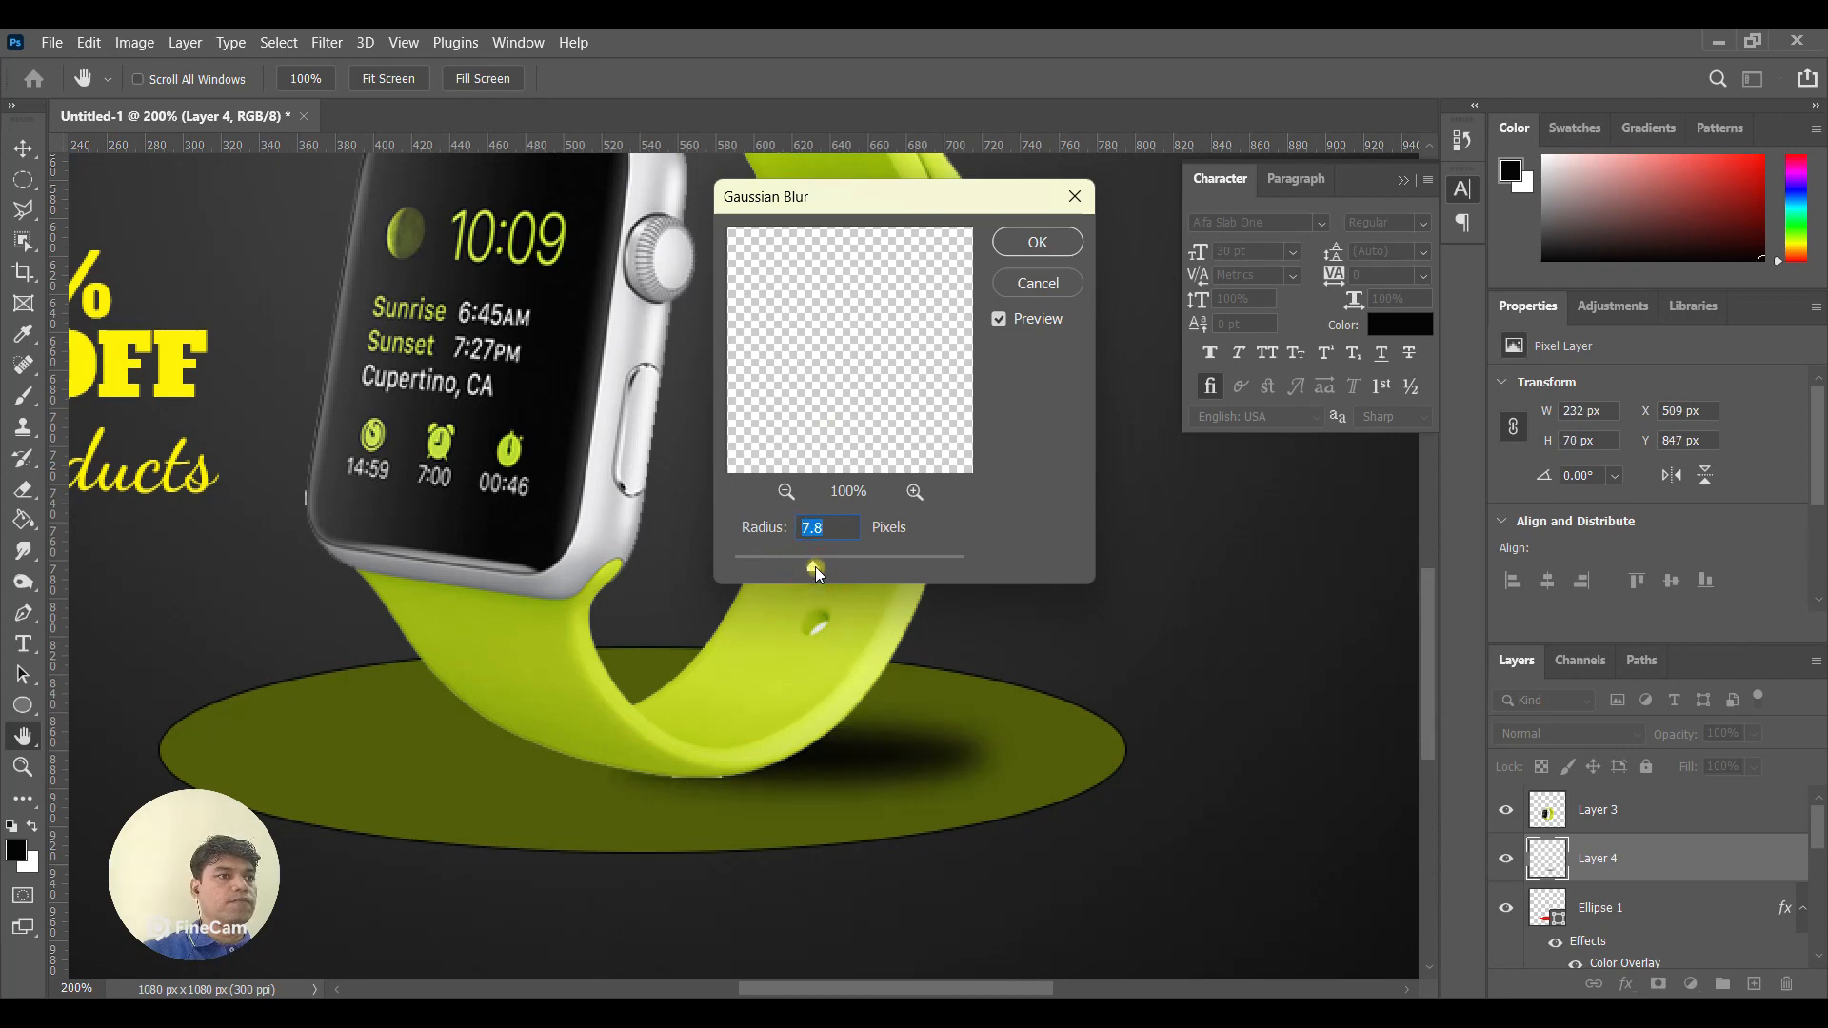
{"action": "left_click", "coordinate": [1048, 244]}
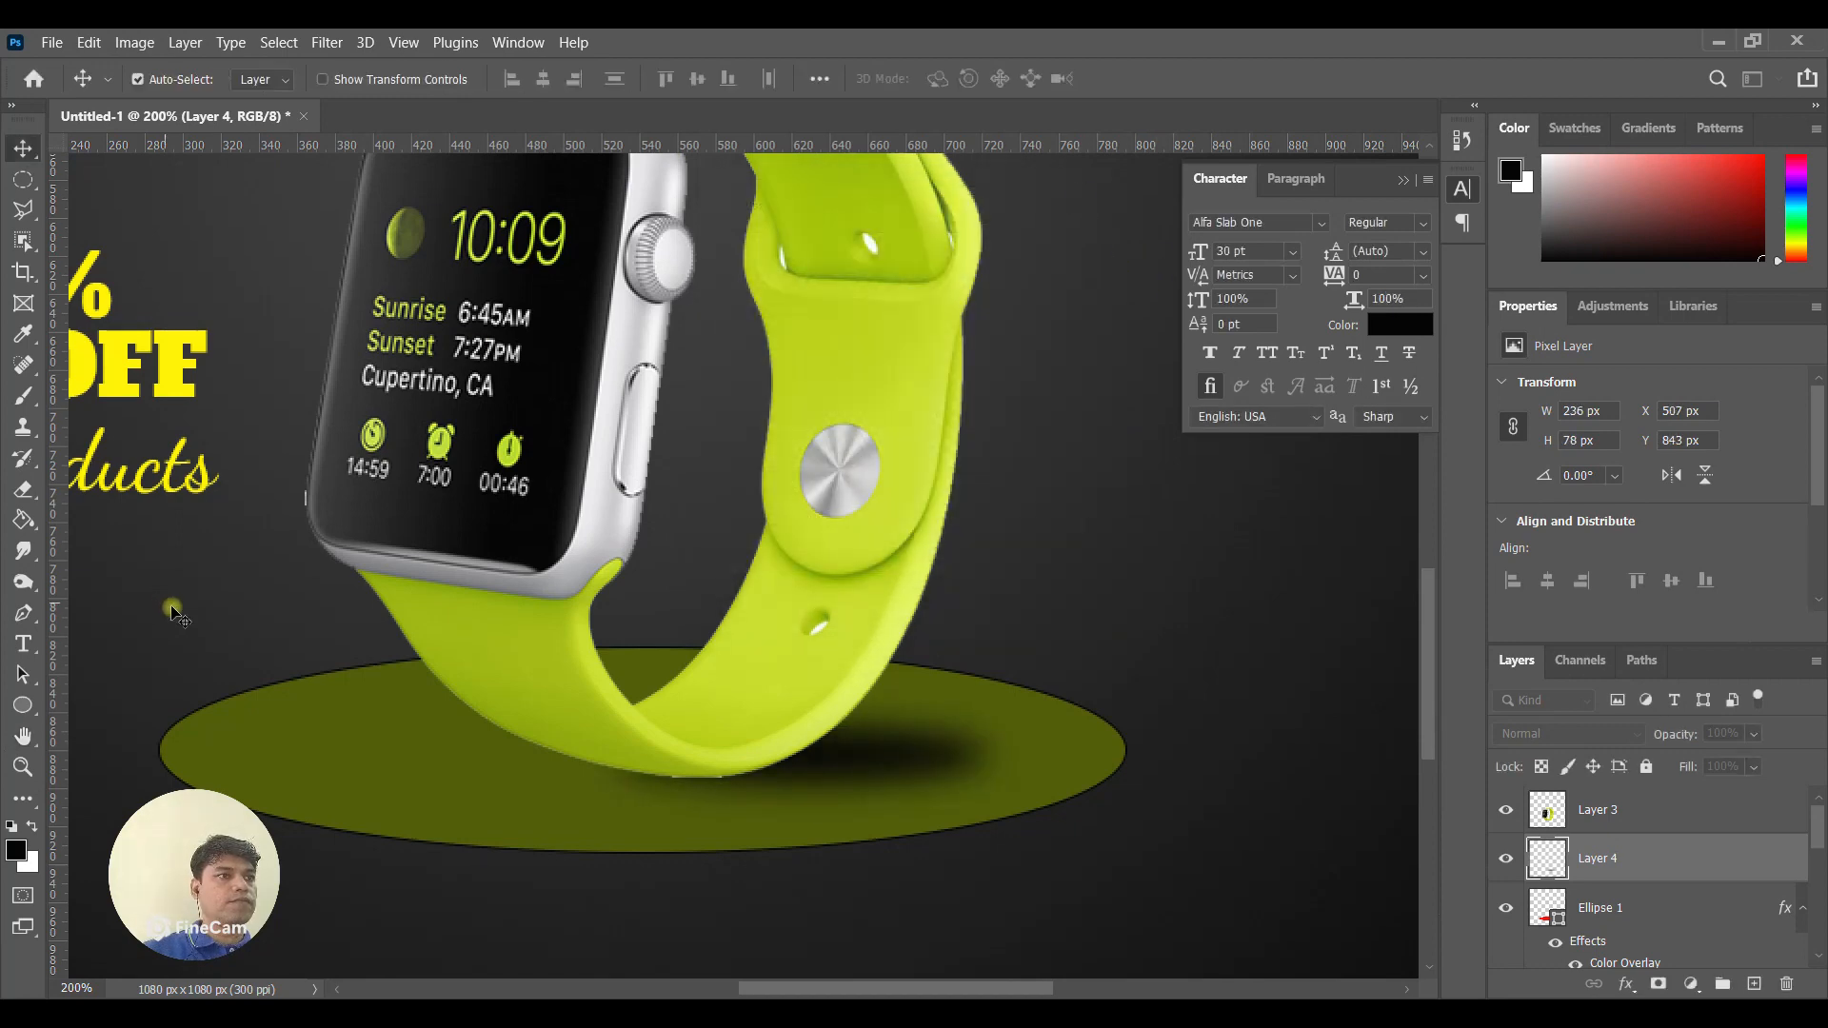
Lower the opacity of the blurred shadow on Layer 4 to 55%.
{"action": "left_click", "coordinate": [23, 766]}
{"action": "left_click", "coordinate": [743, 578], "text": "alt"}
{"action": "left_click", "coordinate": [743, 578], "text": "alt"}
{"action": "left_click", "coordinate": [666, 609], "text": "alt"}
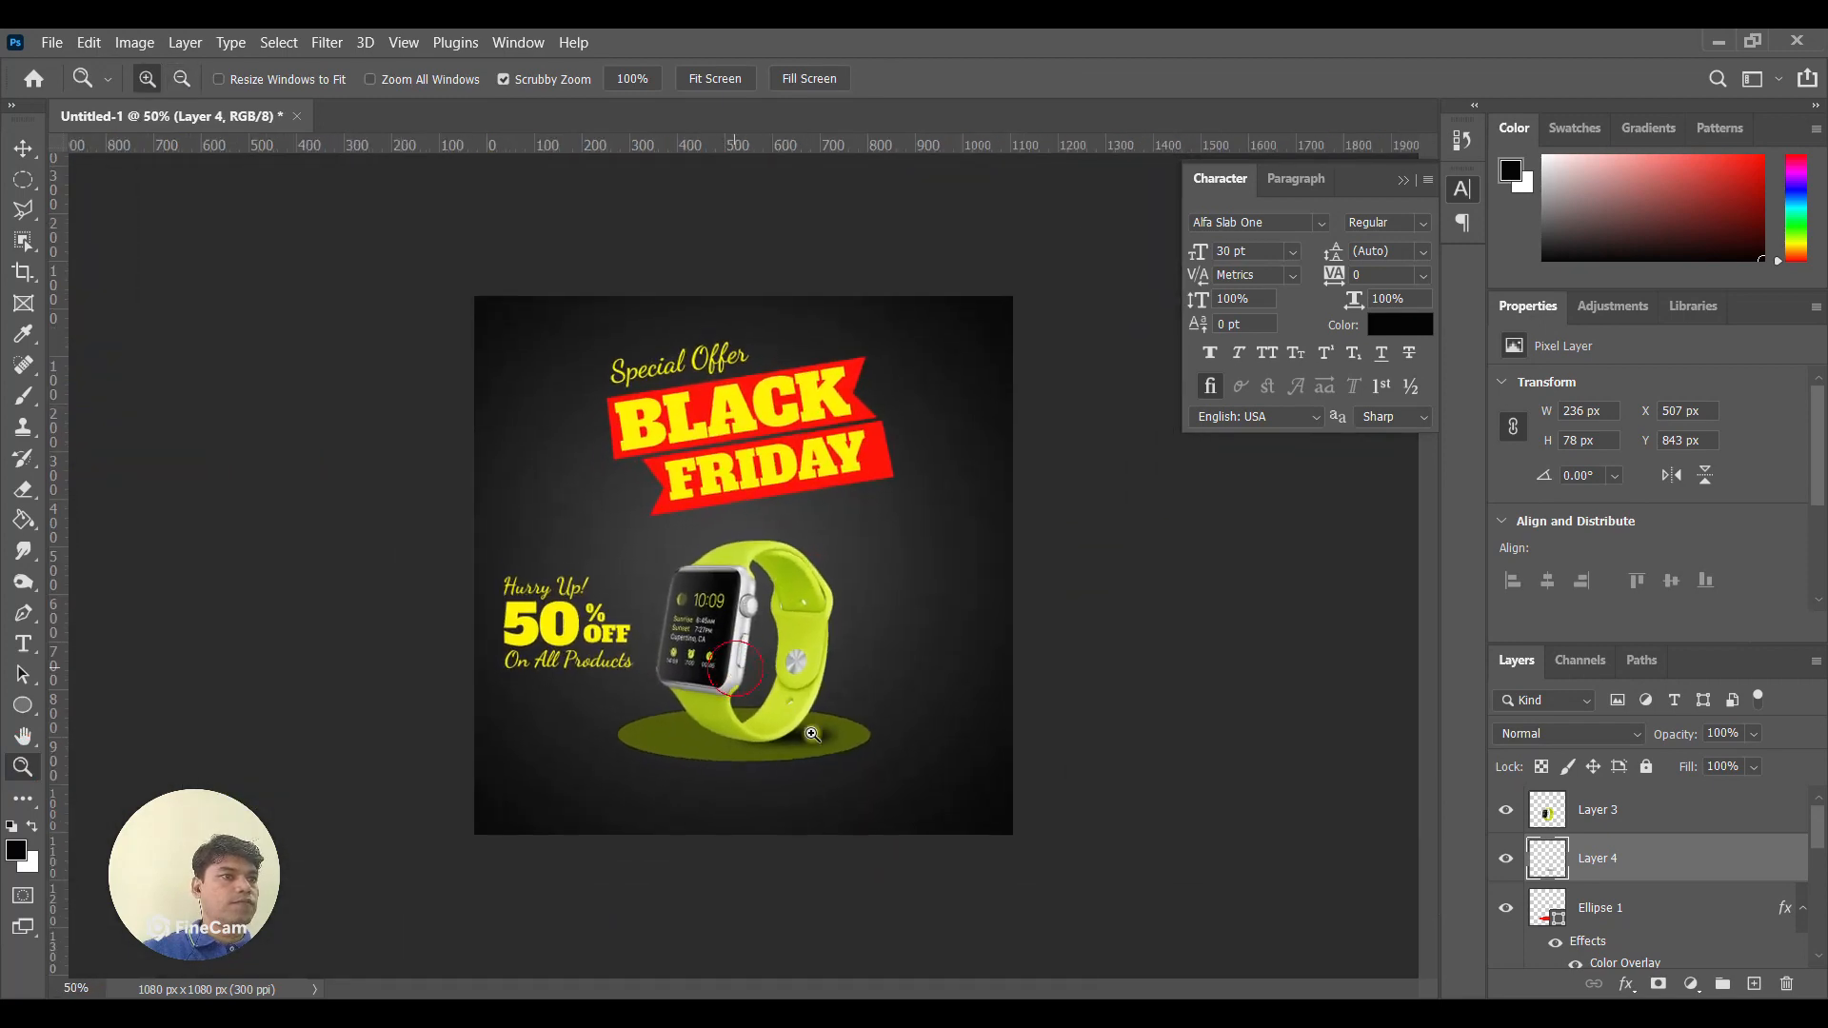
{"action": "left_click", "coordinate": [656, 626]}
{"action": "left_click", "coordinate": [656, 626]}
{"action": "left_click", "coordinate": [1753, 733]}
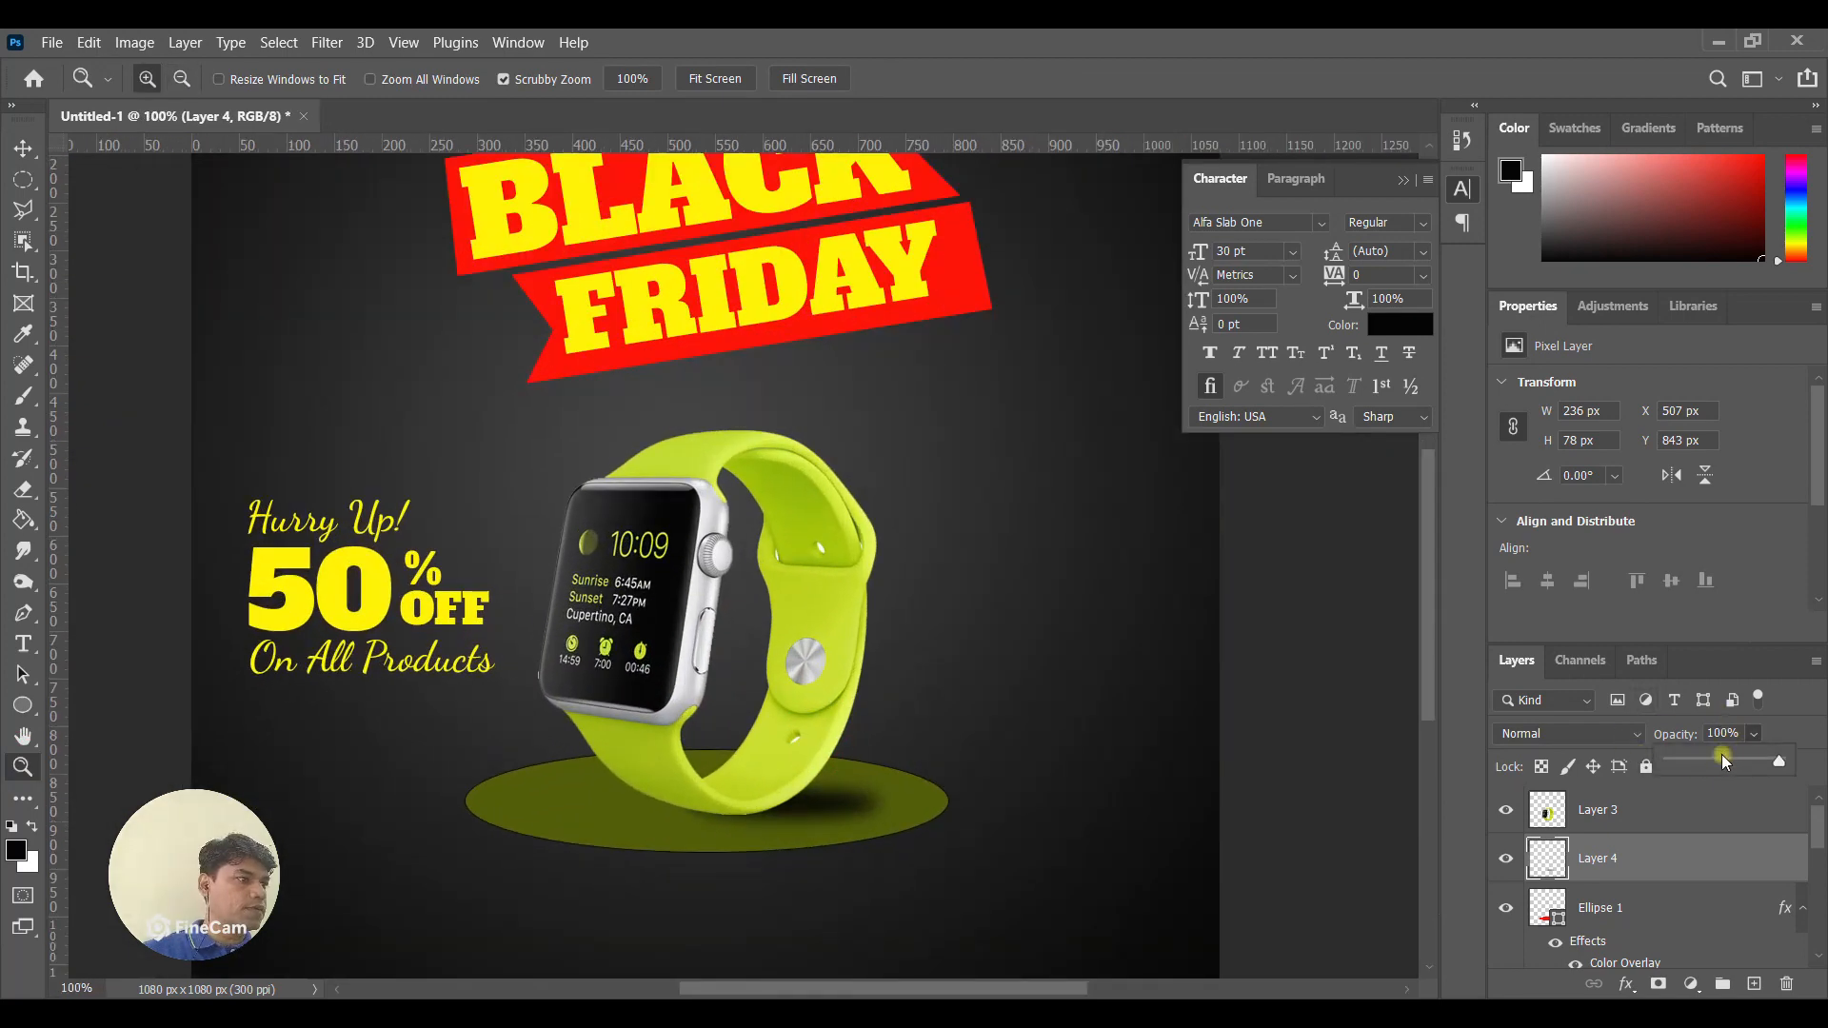
{"action": "left_click", "coordinate": [1719, 759]}
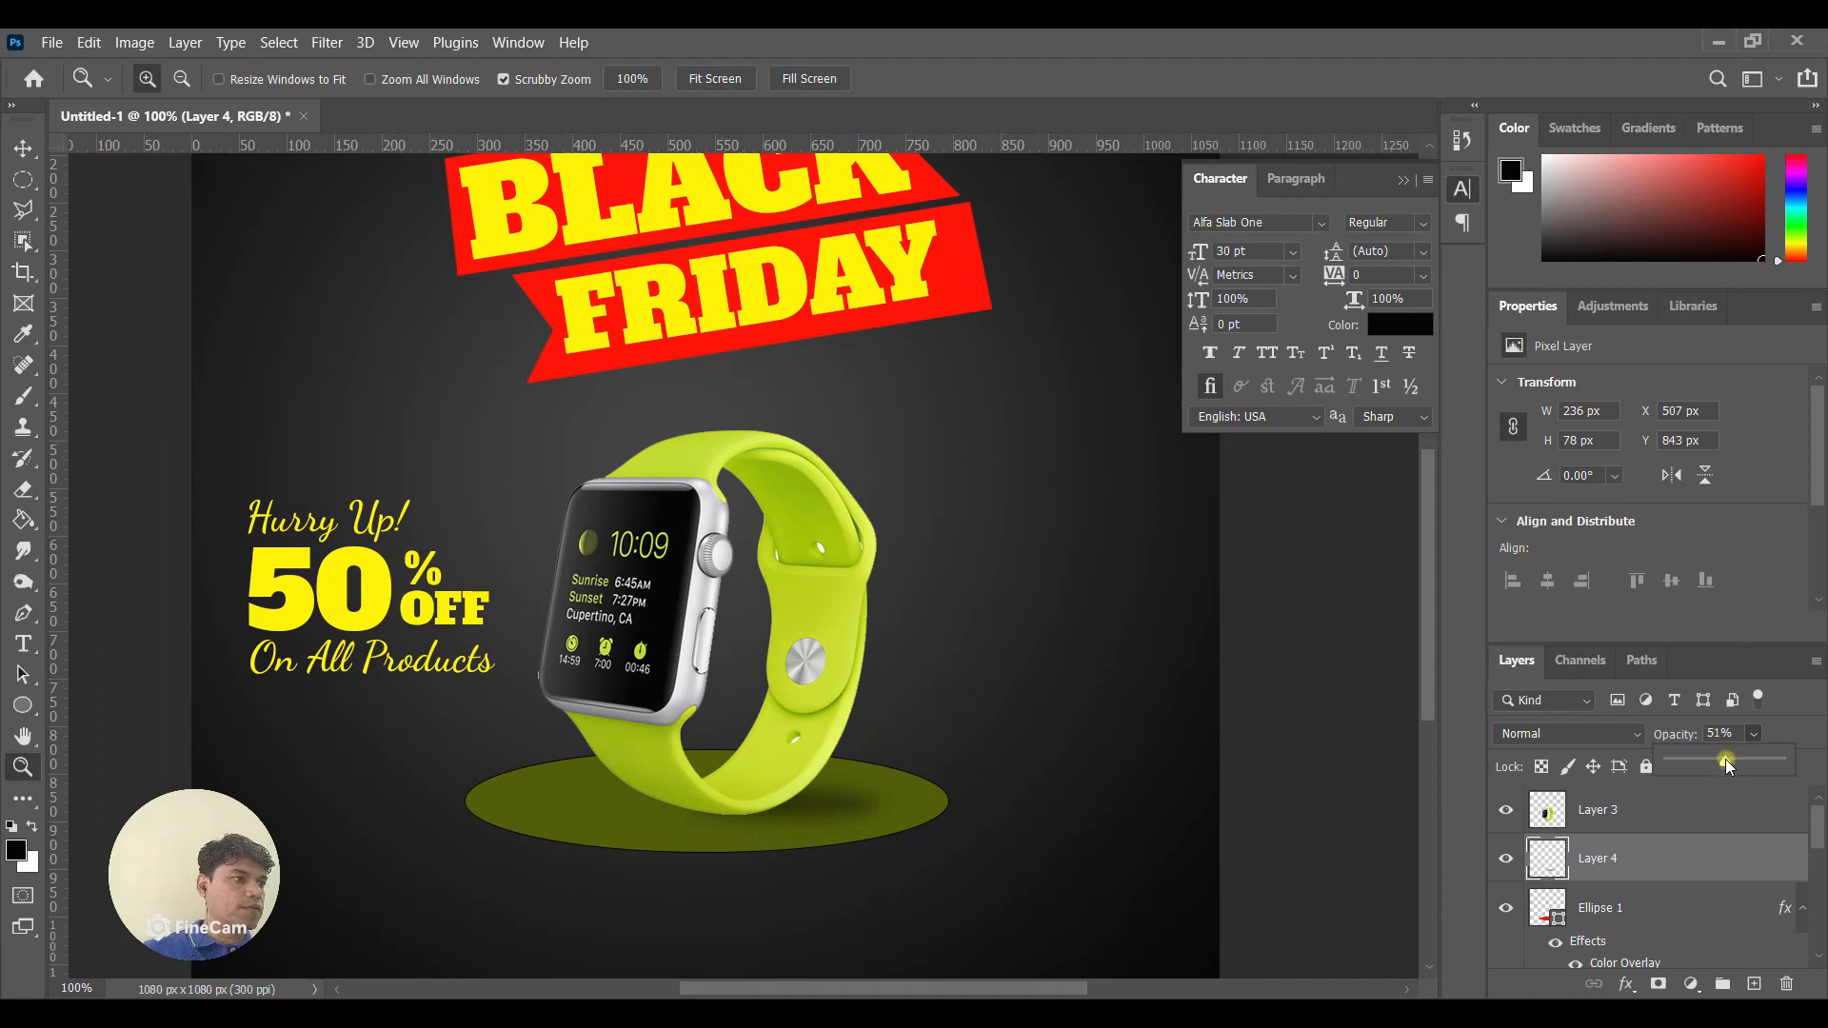
Stretch the shadow slightly to 236 x 82 px and nudge it to X 505 px, Y 844 px beneath the strap.
{"action": "key", "text": "ctrl+t"}
{"action": "left_click_drag", "start_coordinate": [1041, 845], "coordinate": [1043, 830]}
{"action": "key", "text": "Return"}
{"action": "key", "text": "Left"}
{"action": "key", "text": "Down"}
{"action": "key", "text": "Left"}
{"action": "key", "text": "Down"}
{"action": "key", "text": "Down"}
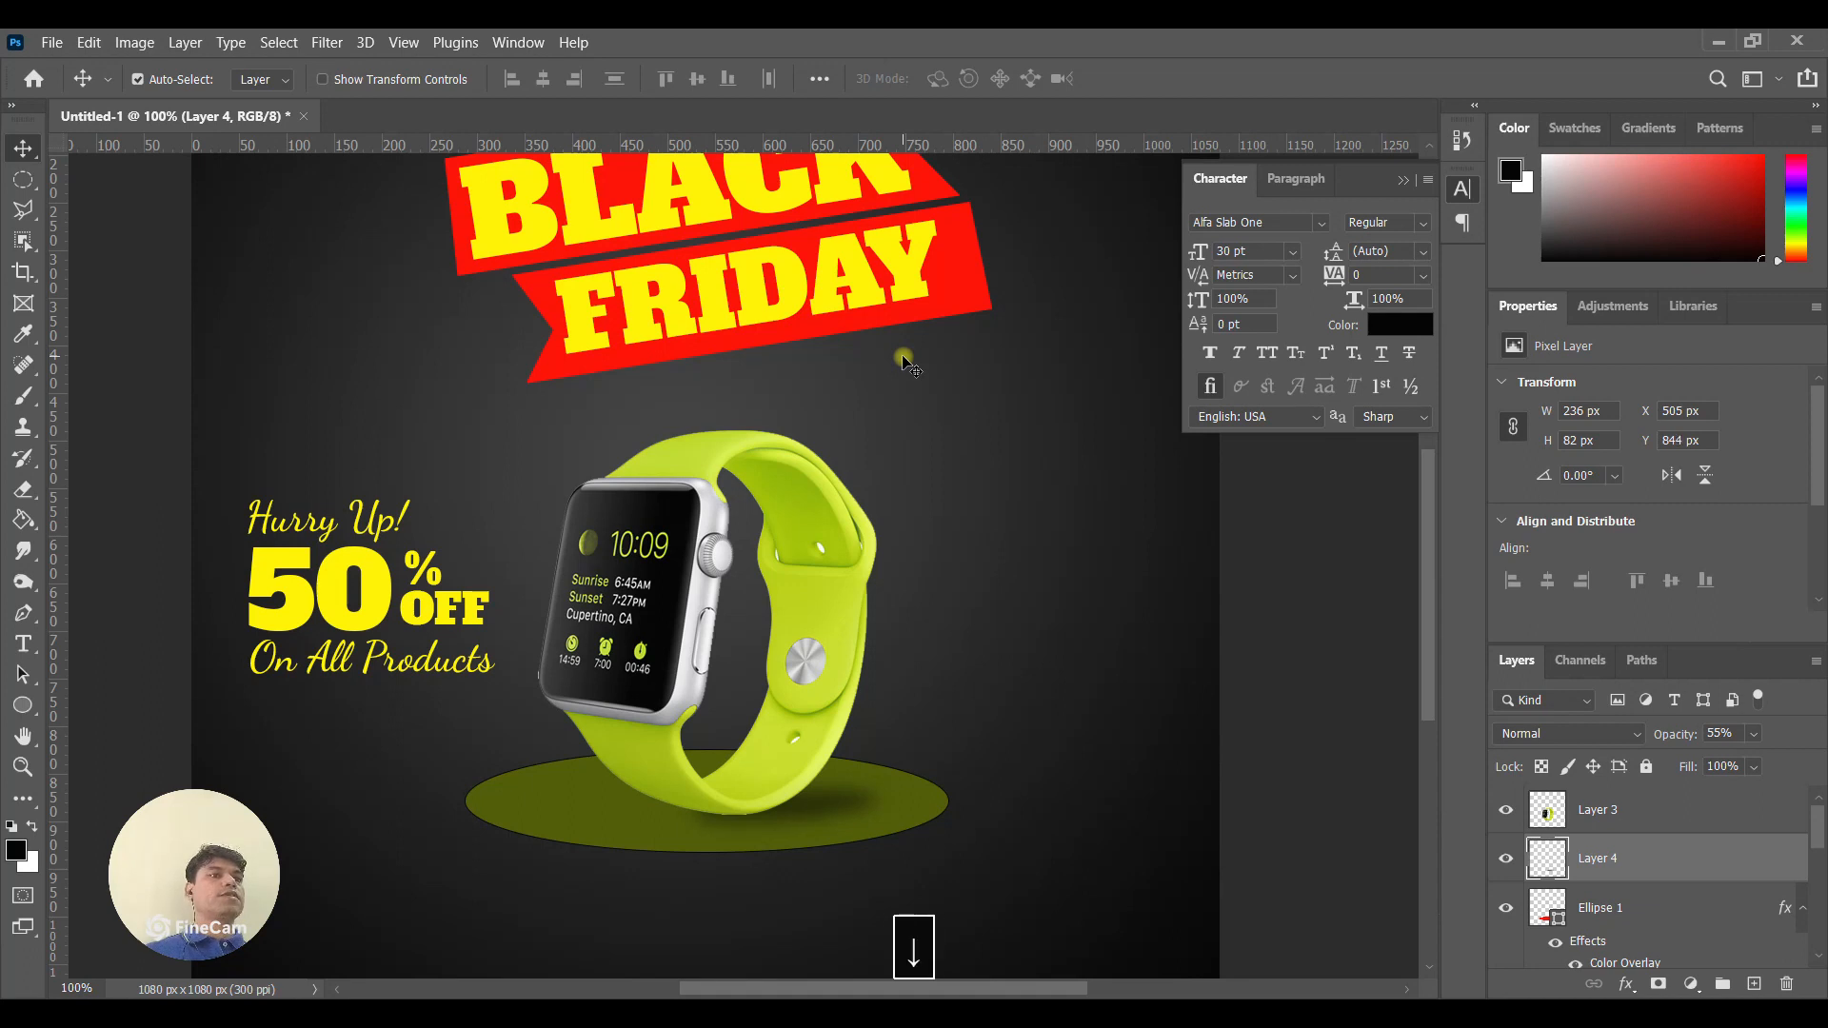
Enlarge the green ellipse under the watch proportionally to about 543 x 116 px and nudge it to about X 277 px.
{"action": "left_click", "coordinate": [943, 805]}
{"action": "key", "text": "ctrl+t"}
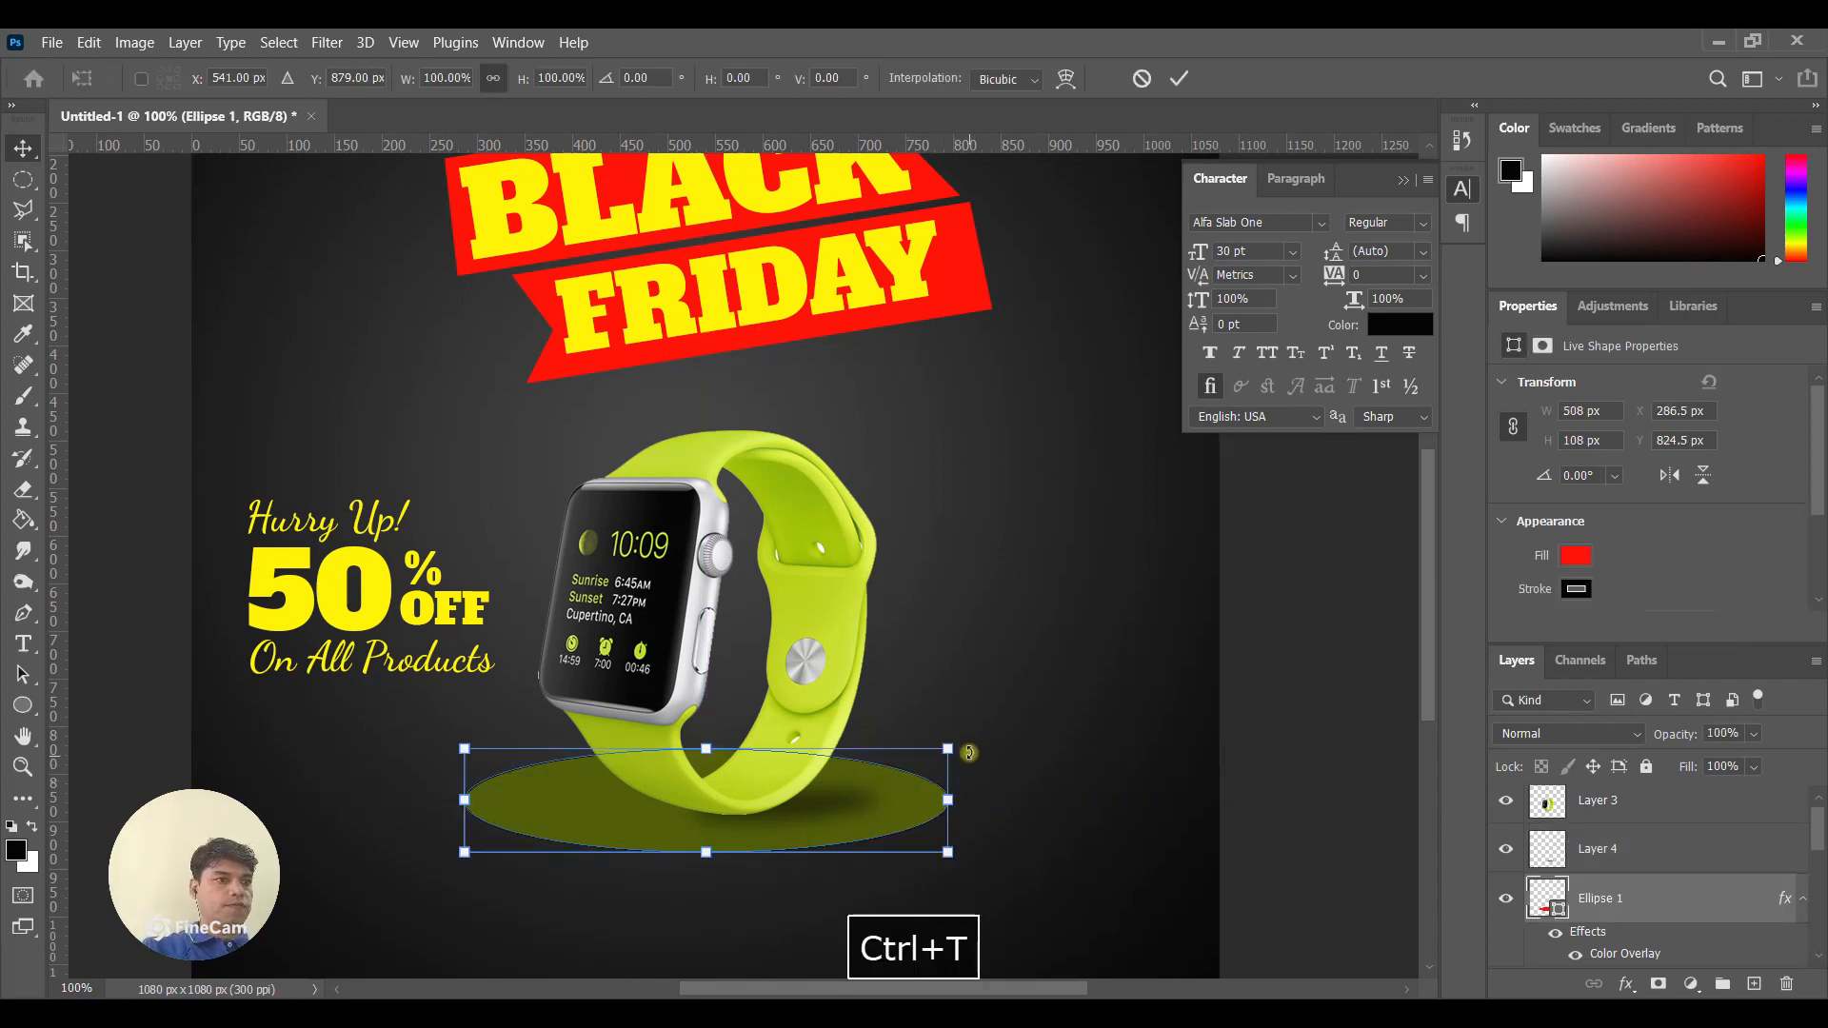
{"action": "left_click_drag", "start_coordinate": [948, 749], "coordinate": [965, 746]}
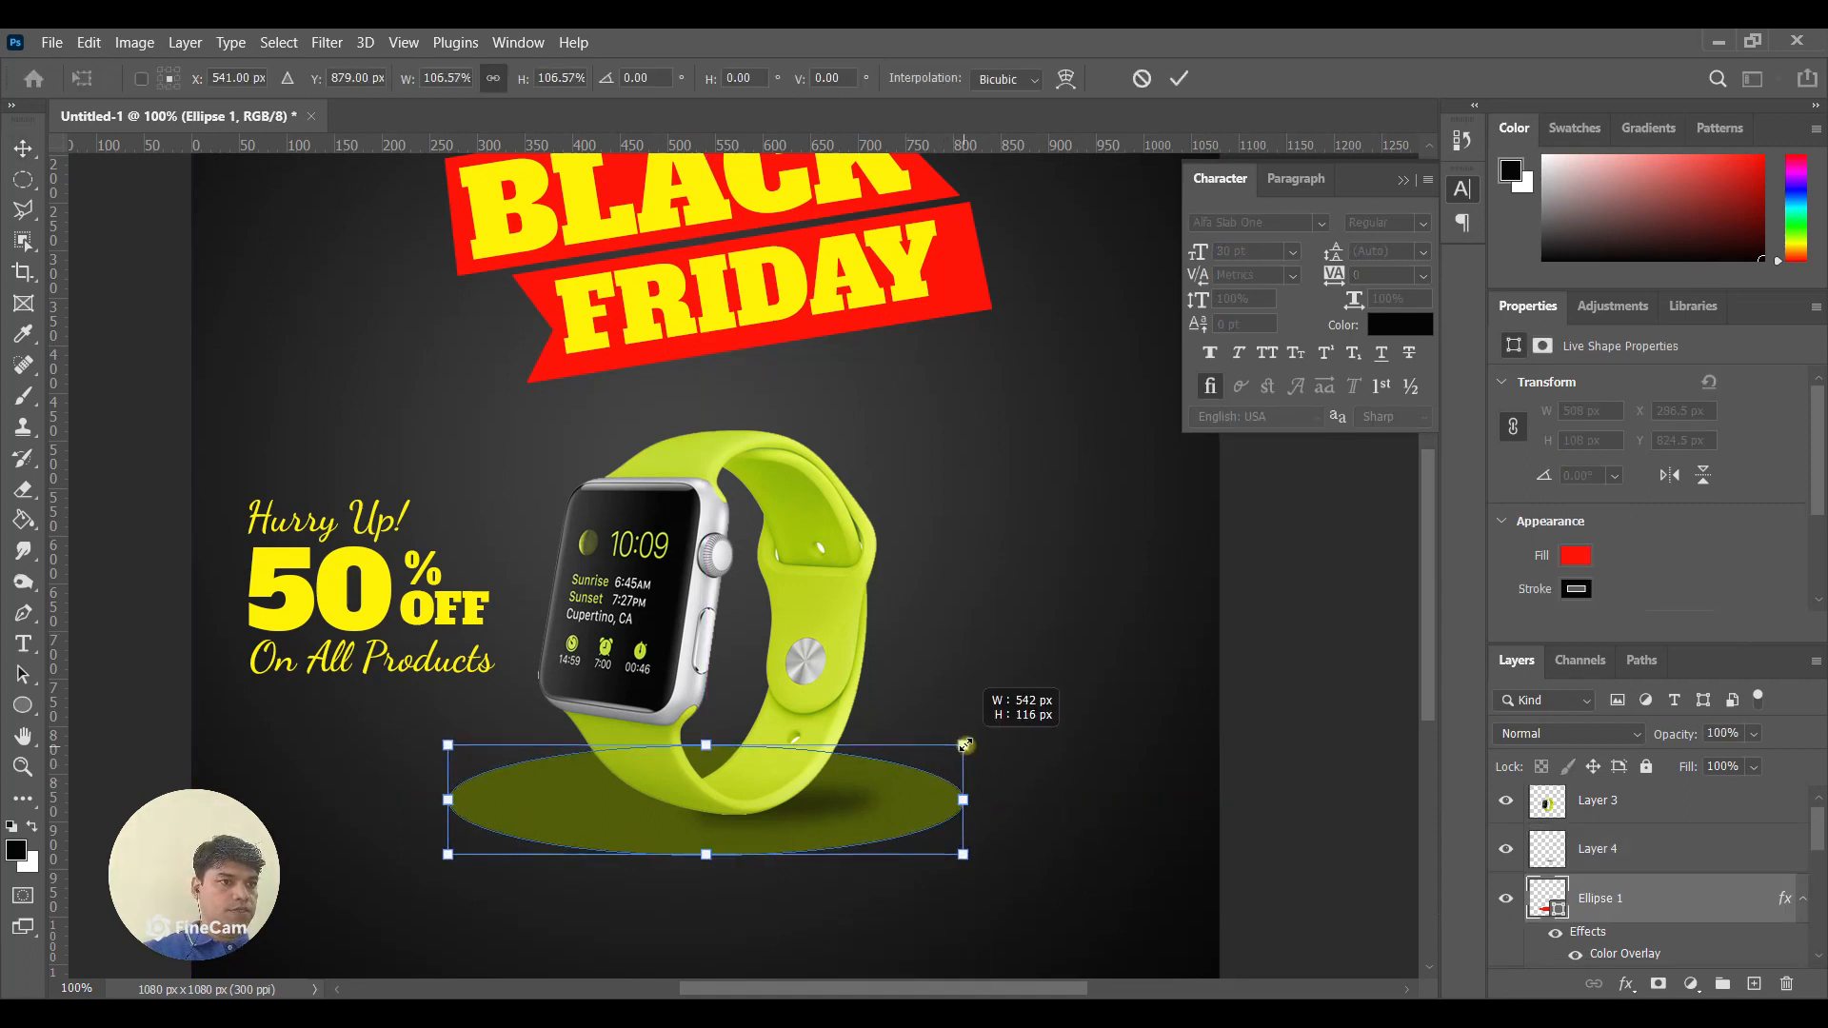
{"action": "key", "text": "Return"}
{"action": "key", "text": "Right"}
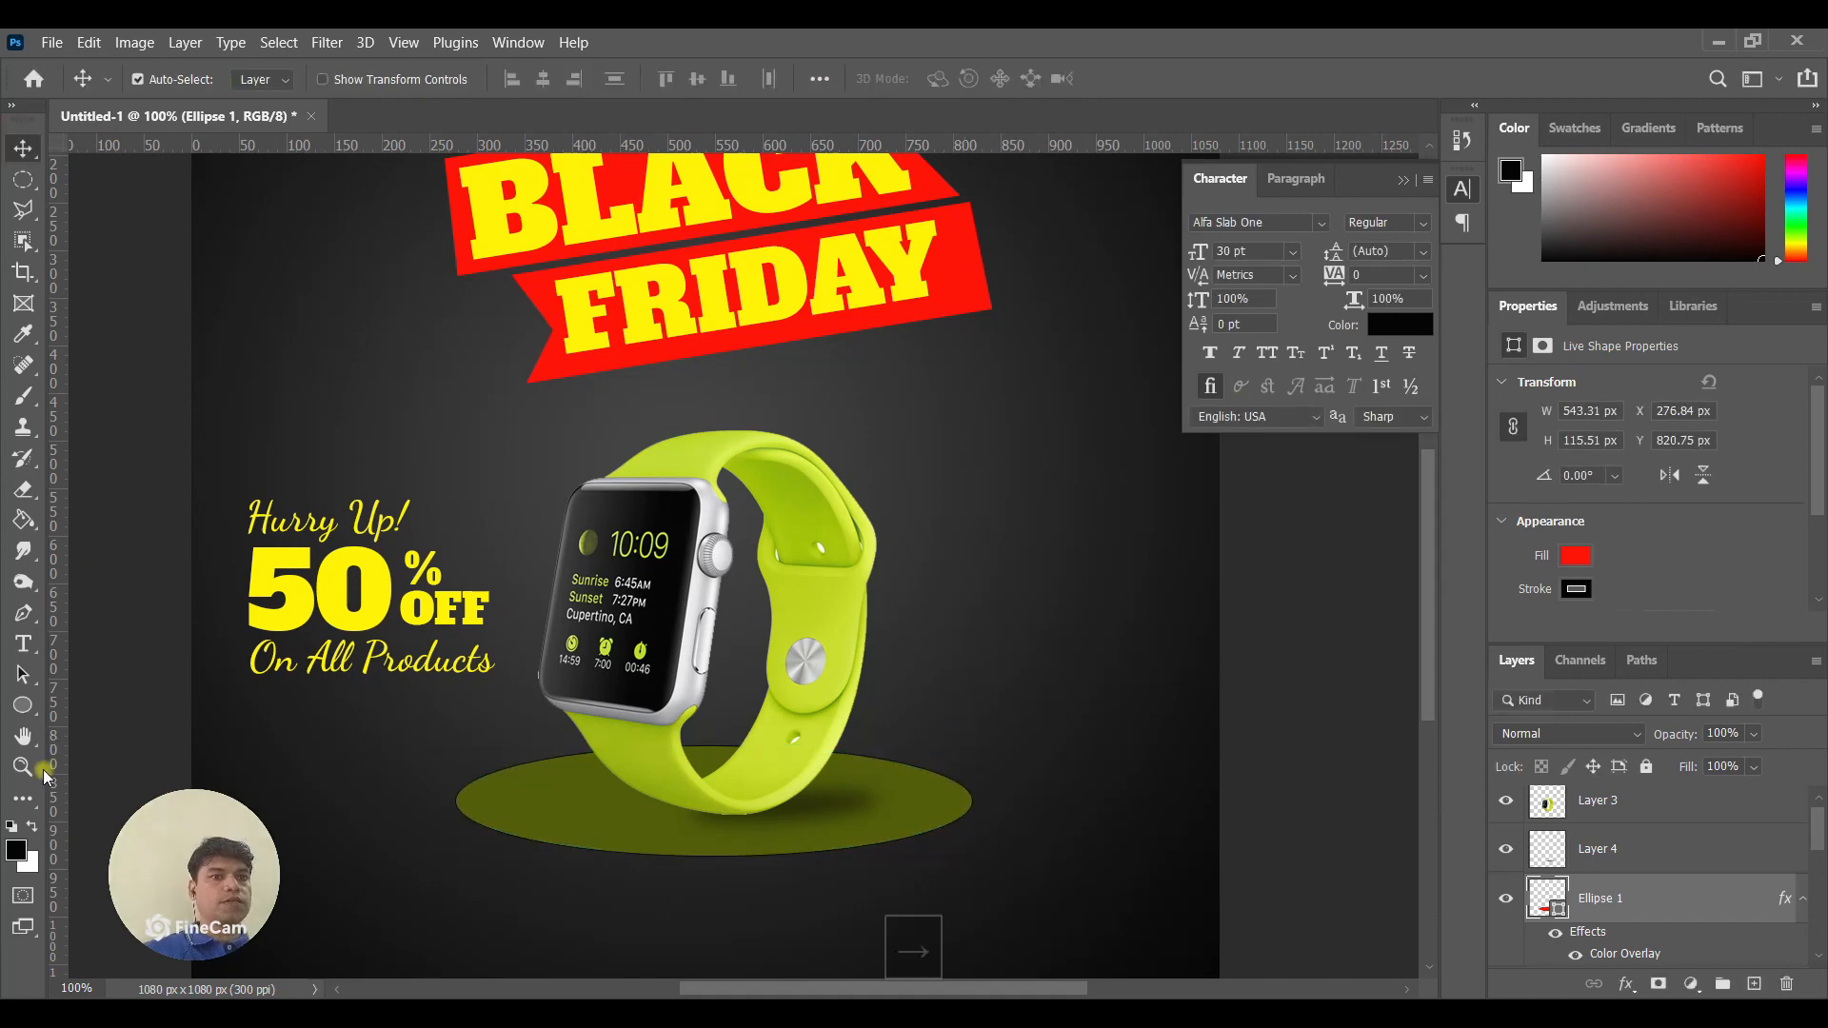
Choose the Rectangle tool in Shape mode for drawing on the poster.
{"action": "key", "text": "z"}
{"action": "left_click", "coordinate": [773, 531], "text": "alt"}
{"action": "left_click", "coordinate": [774, 532], "text": "alt"}
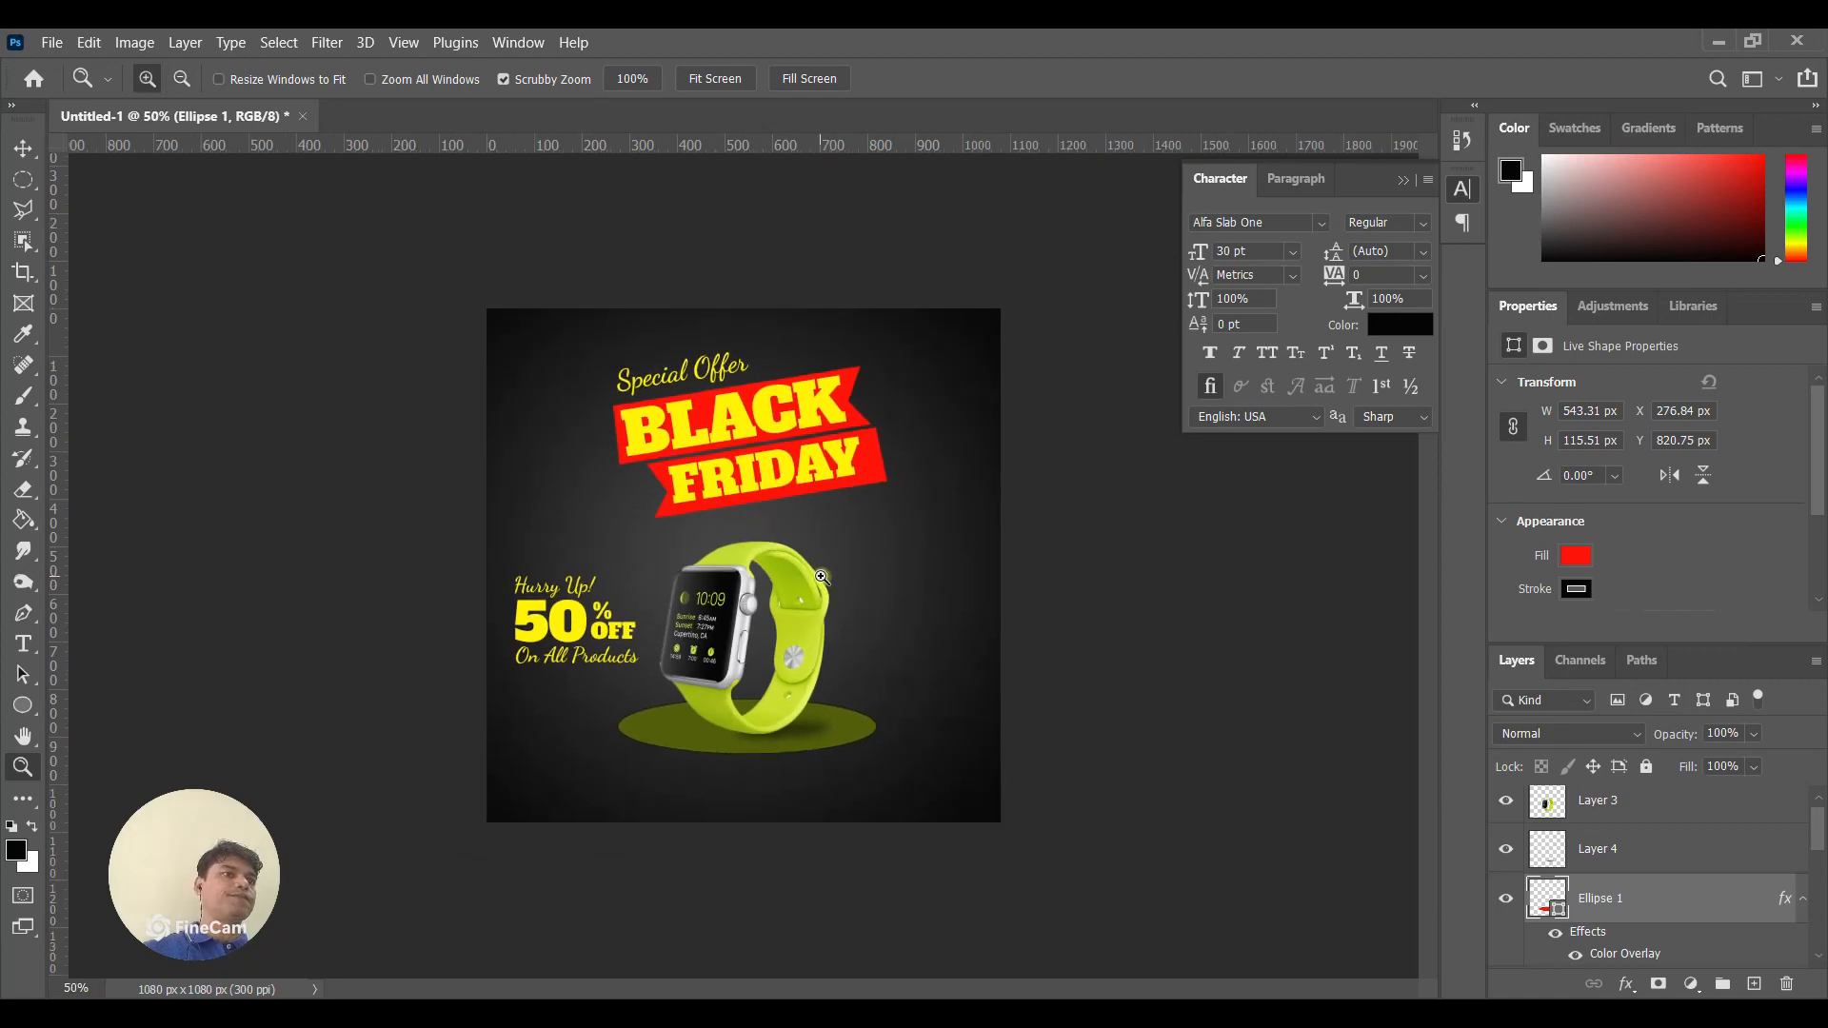
{"action": "left_click", "coordinate": [824, 550]}
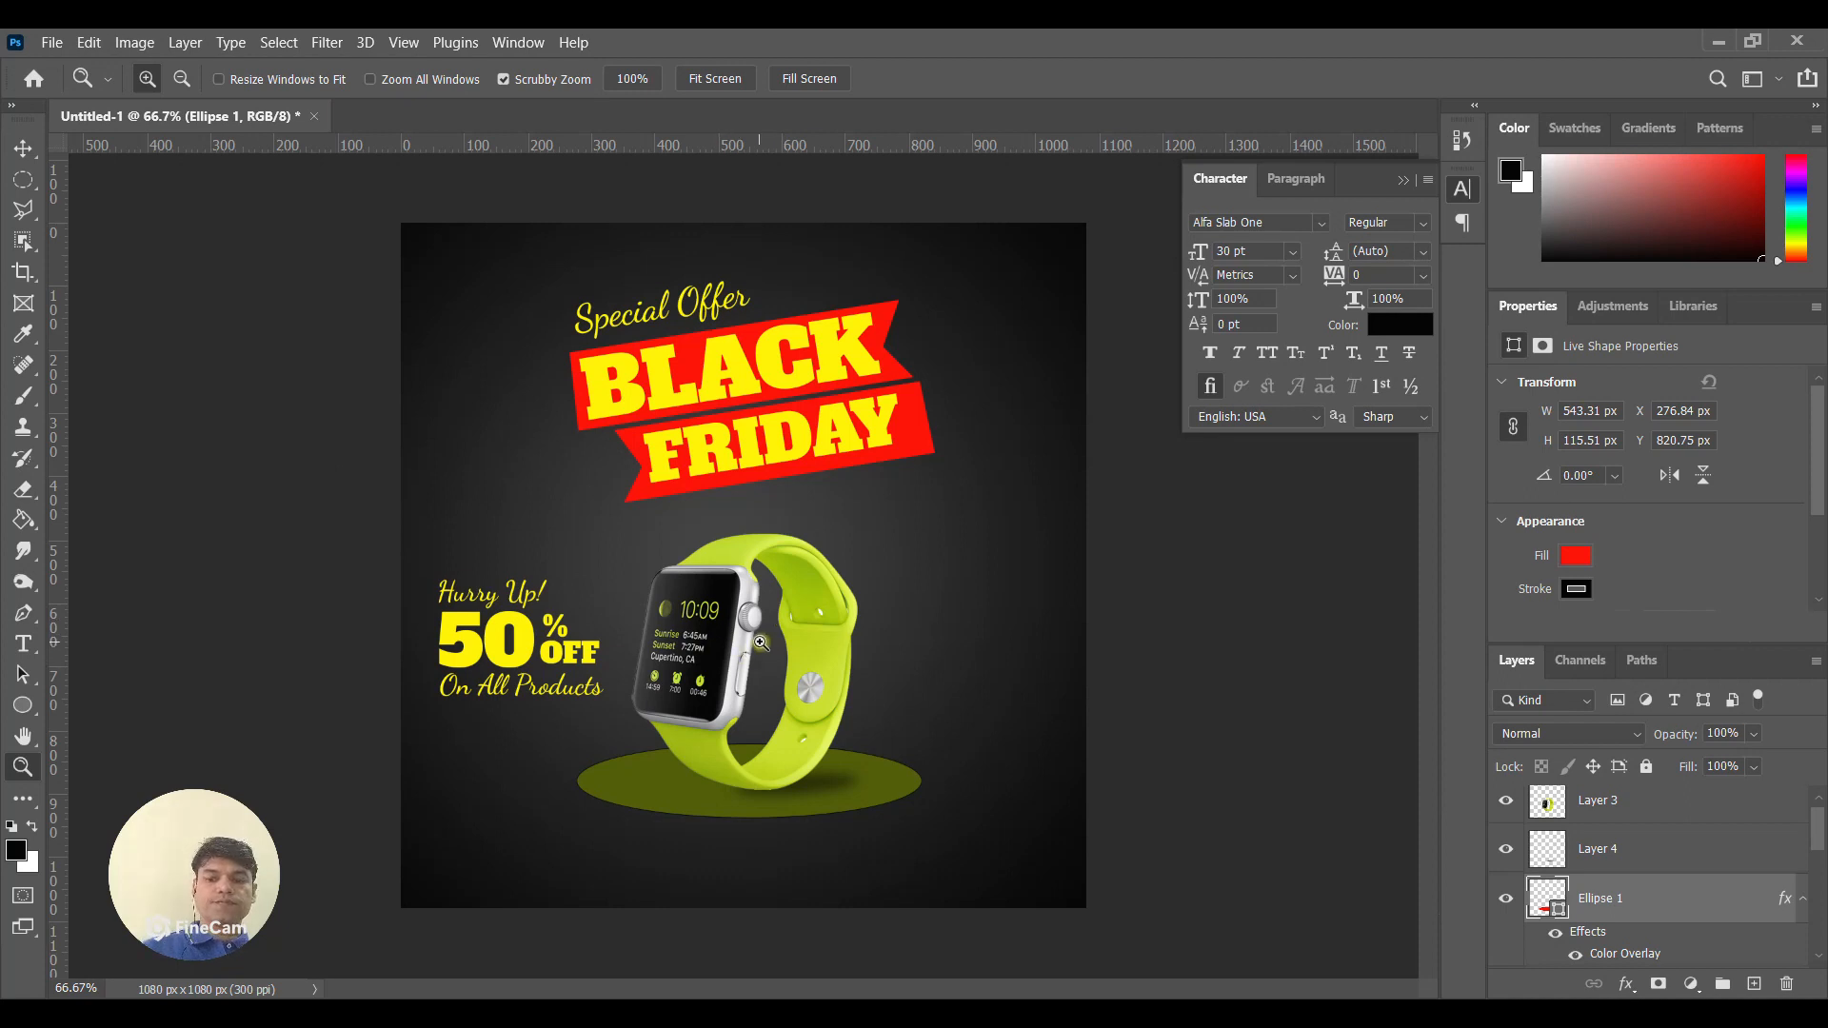
{"action": "left_click_drag", "start_coordinate": [23, 706], "coordinate": [134, 702]}
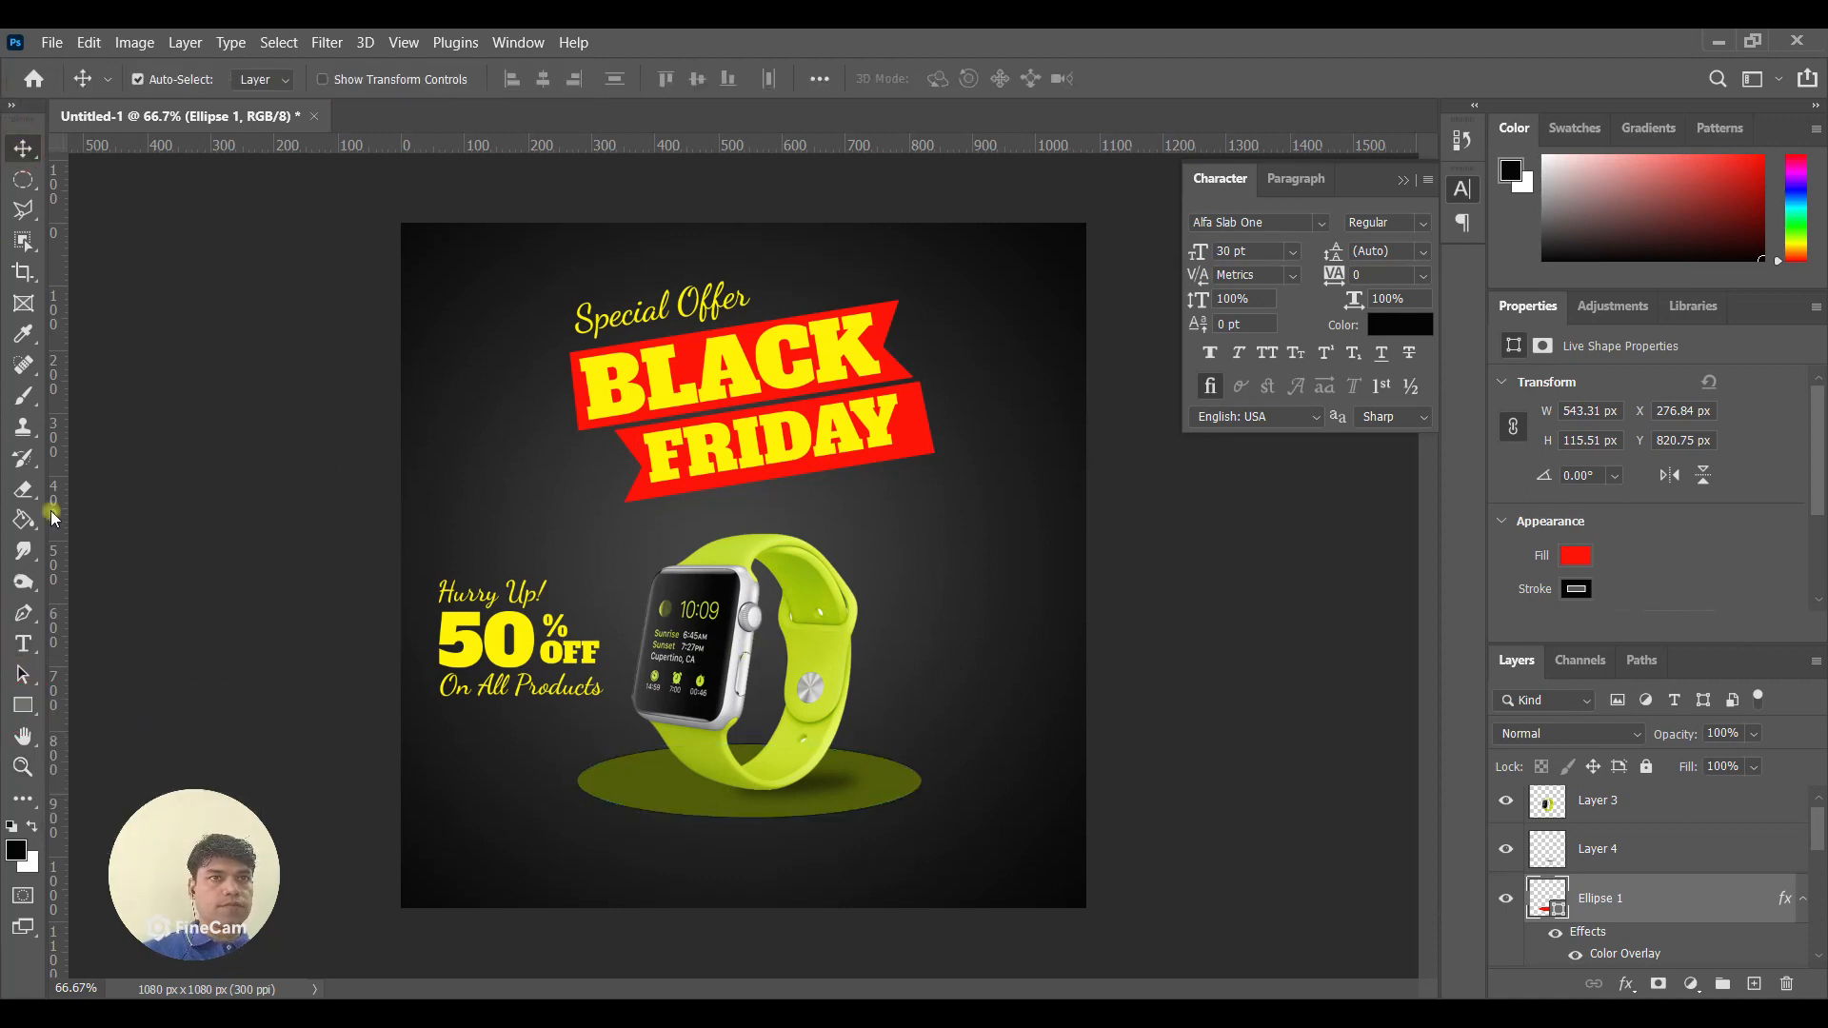
{"action": "left_click_drag", "start_coordinate": [22, 706], "coordinate": [81, 728]}
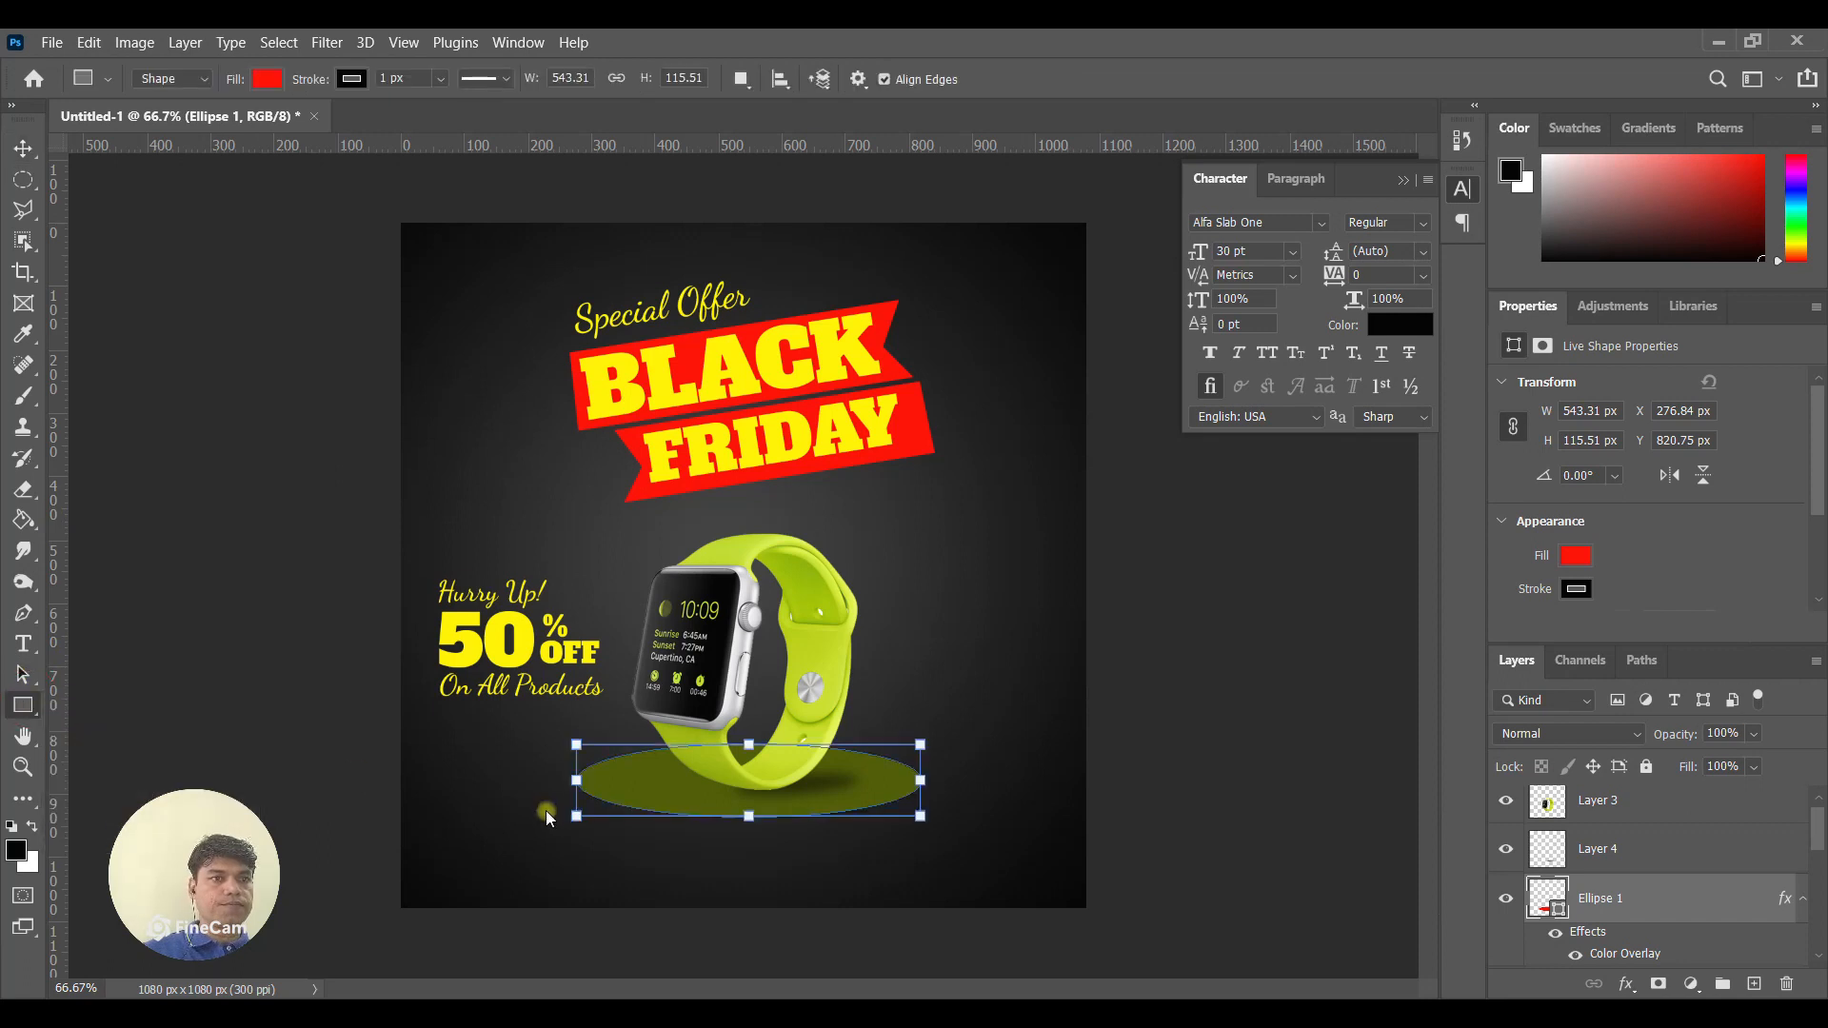
Draw a red rounded rectangle about 223 by 55 px near the poster's lower-left corner and move it up about 19 px.
{"action": "left_click_drag", "start_coordinate": [439, 840], "coordinate": [582, 873]}
{"action": "key", "text": "v"}
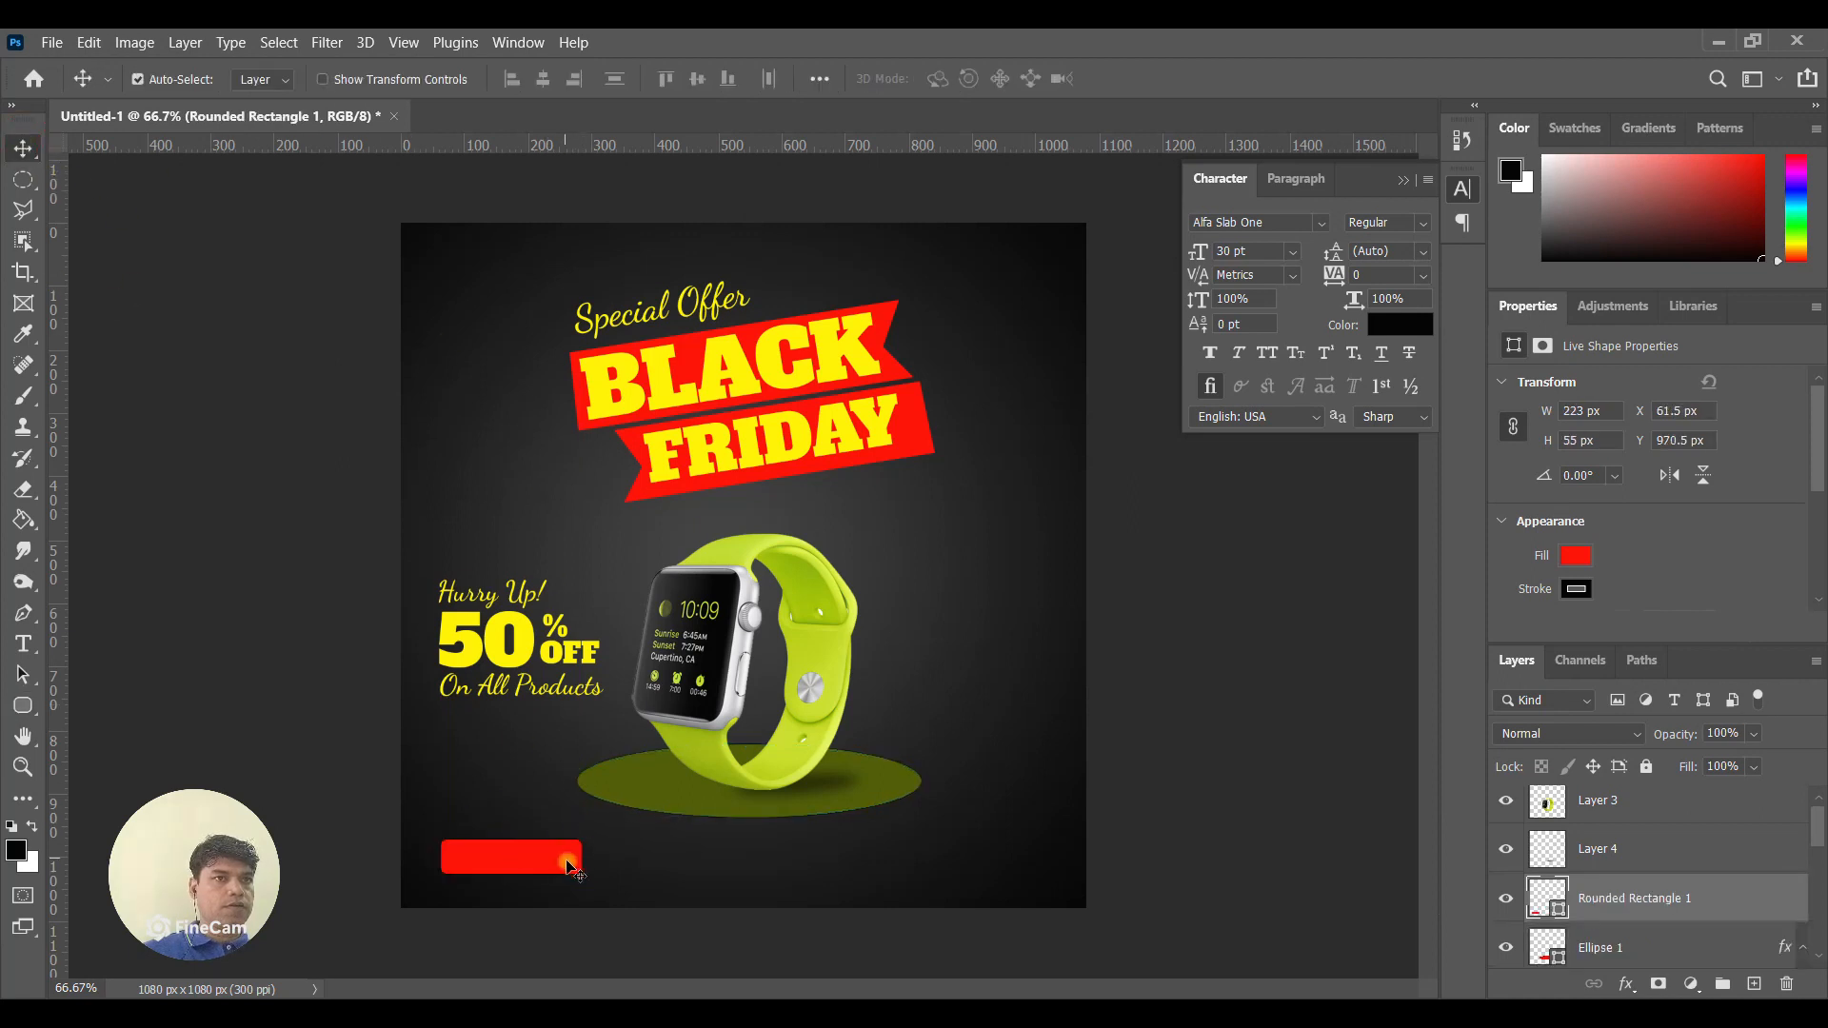
{"action": "left_click_drag", "start_coordinate": [529, 864], "coordinate": [529, 851]}
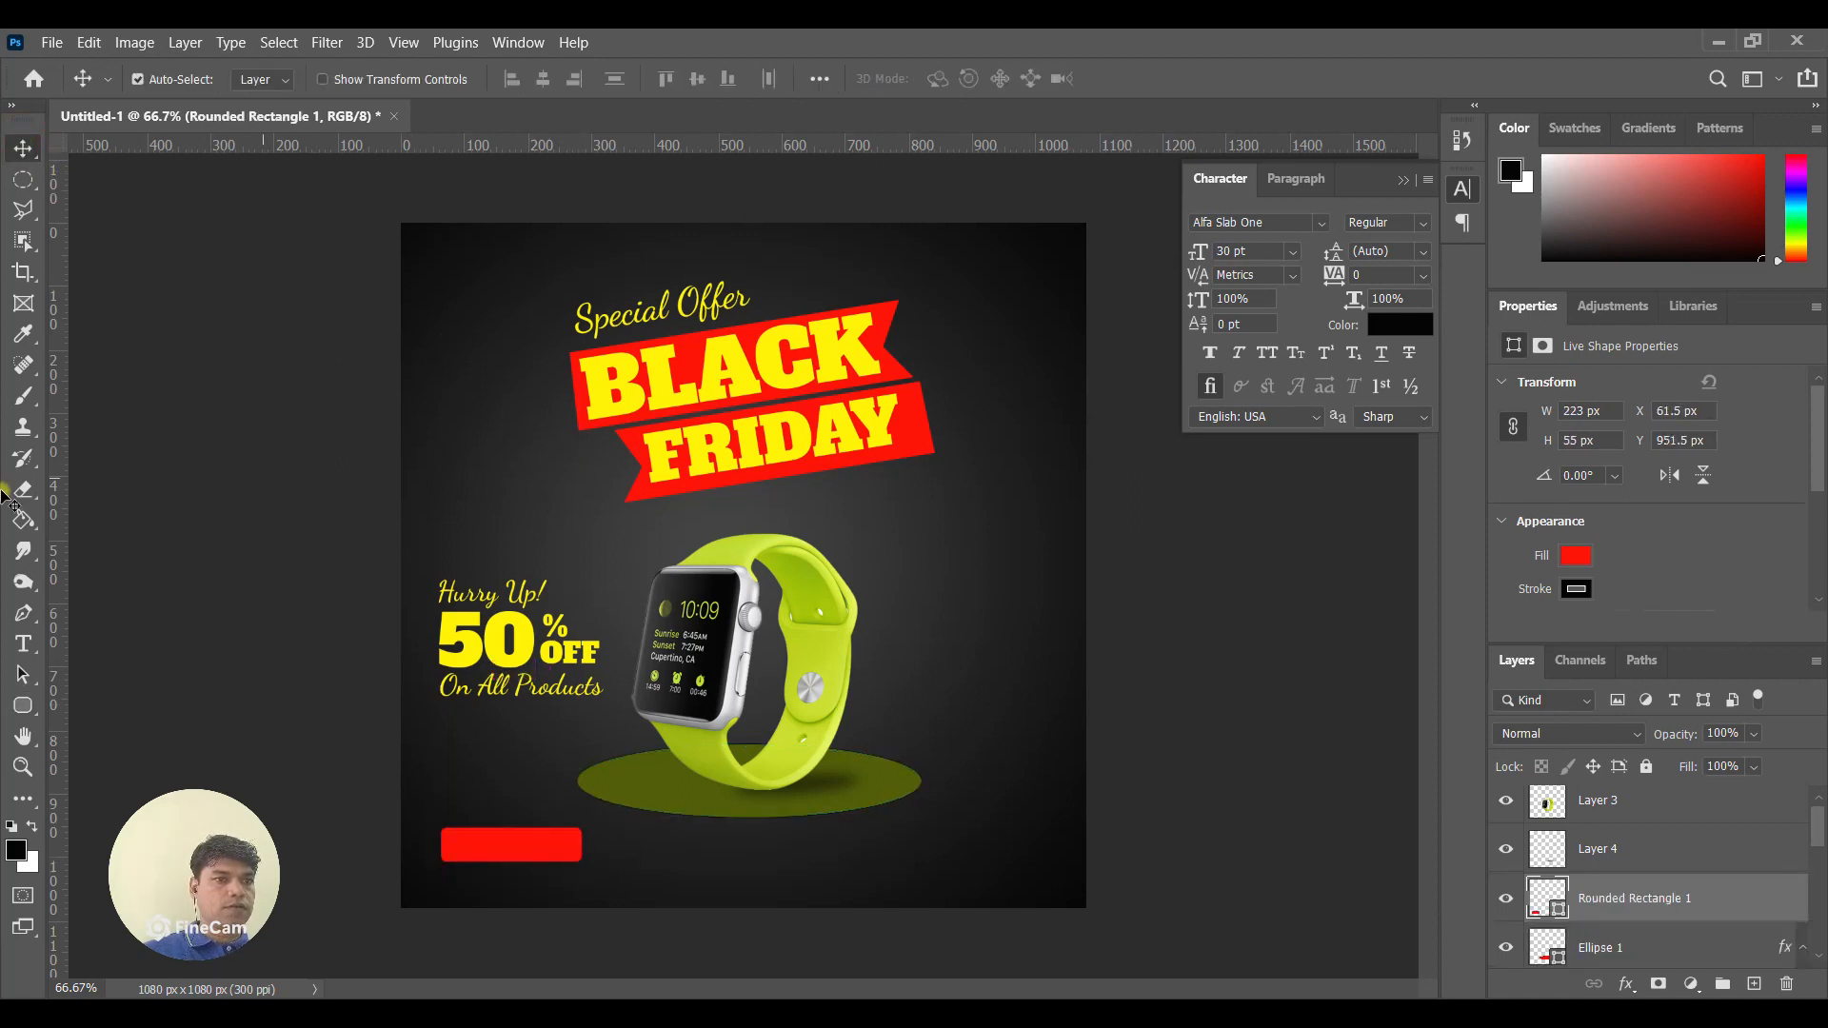
Add the text "ORDER NOW" as a new text layer beside the watch.
{"action": "left_click", "coordinate": [22, 644]}
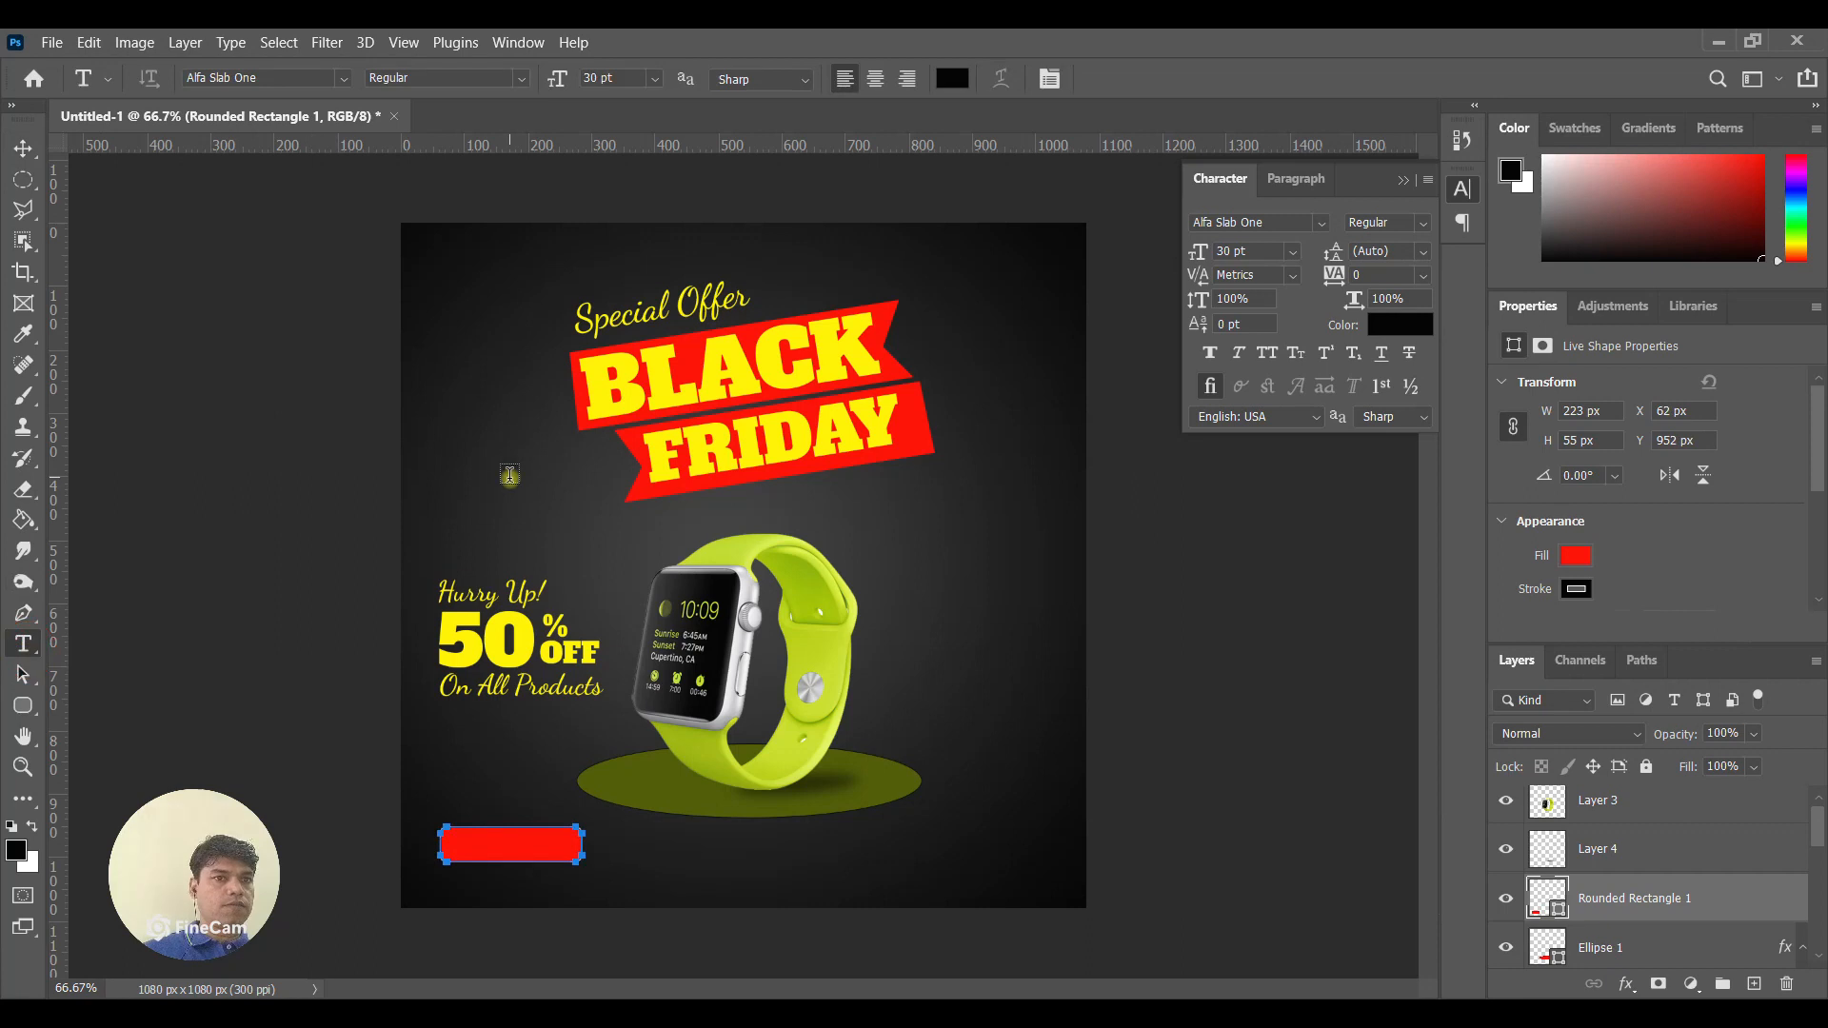
{"action": "left_click", "coordinate": [978, 539]}
{"action": "type", "text": "OR"}
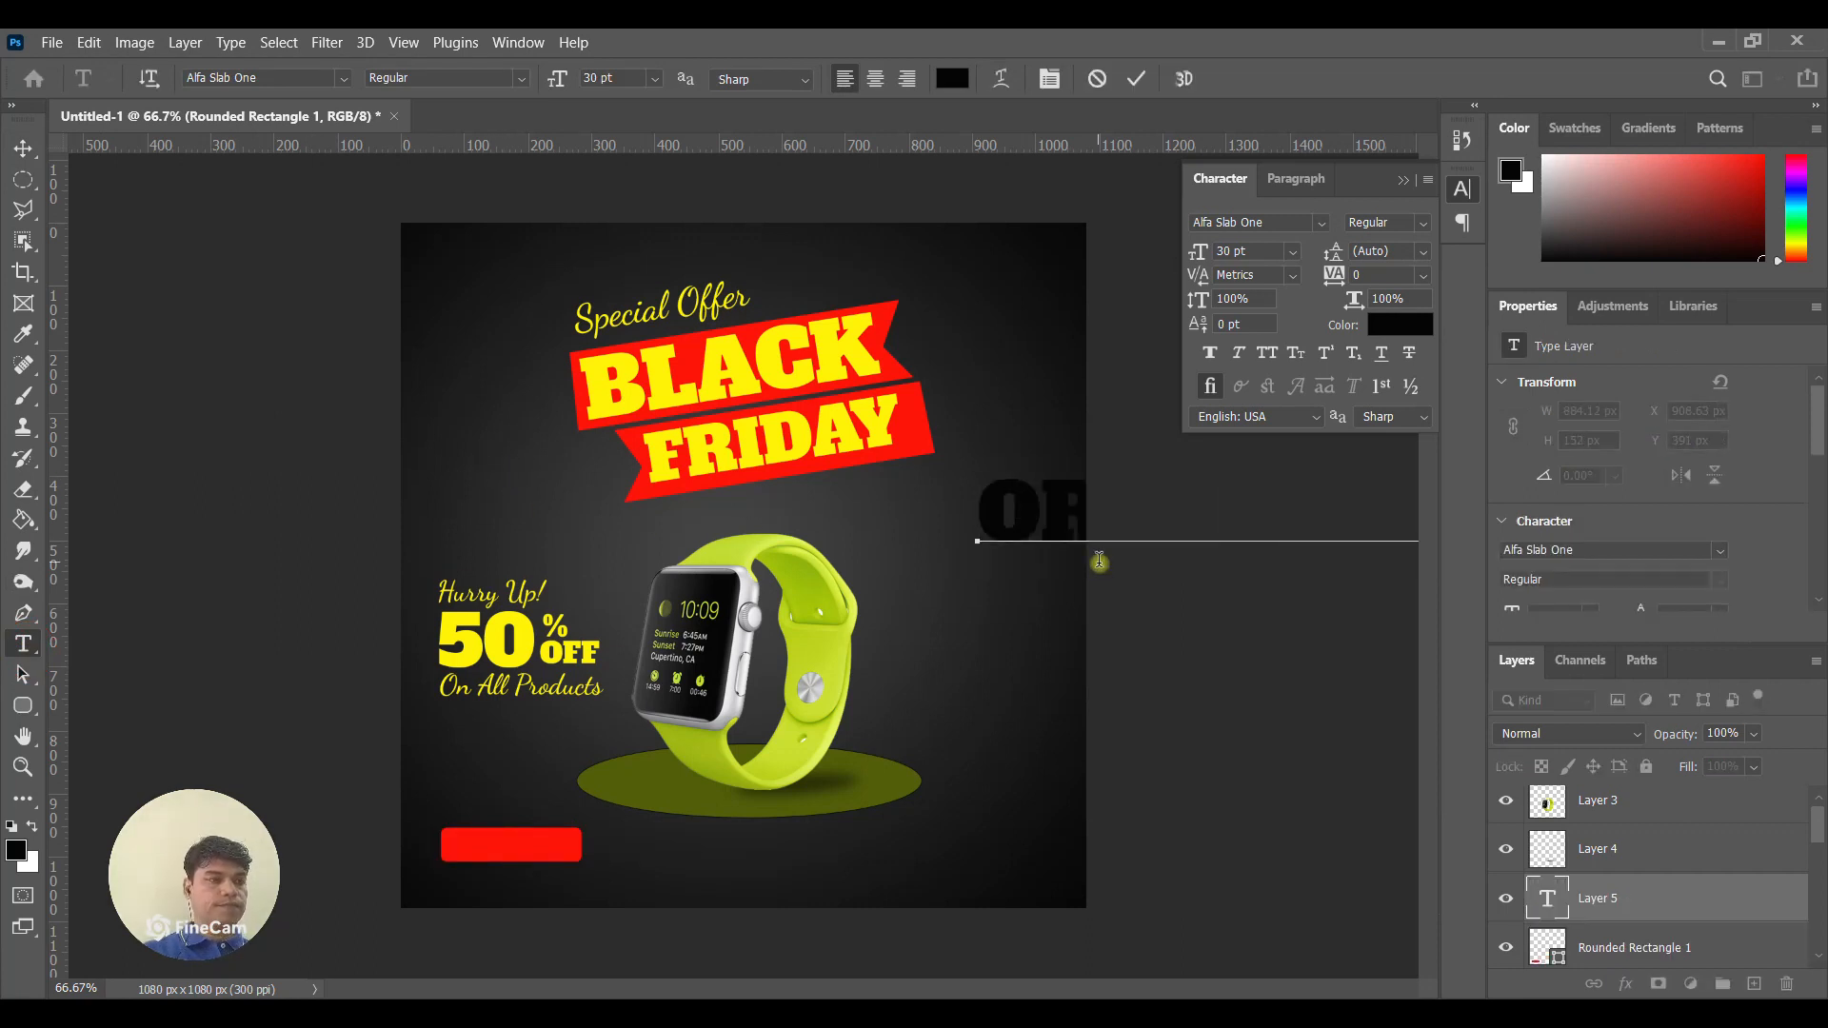
Set the font of the ORDER NOW text to Raleway Bold.
{"action": "key", "text": "ctrl+a"}
{"action": "left_click", "coordinate": [285, 78]}
{"action": "type", "text": "R"}
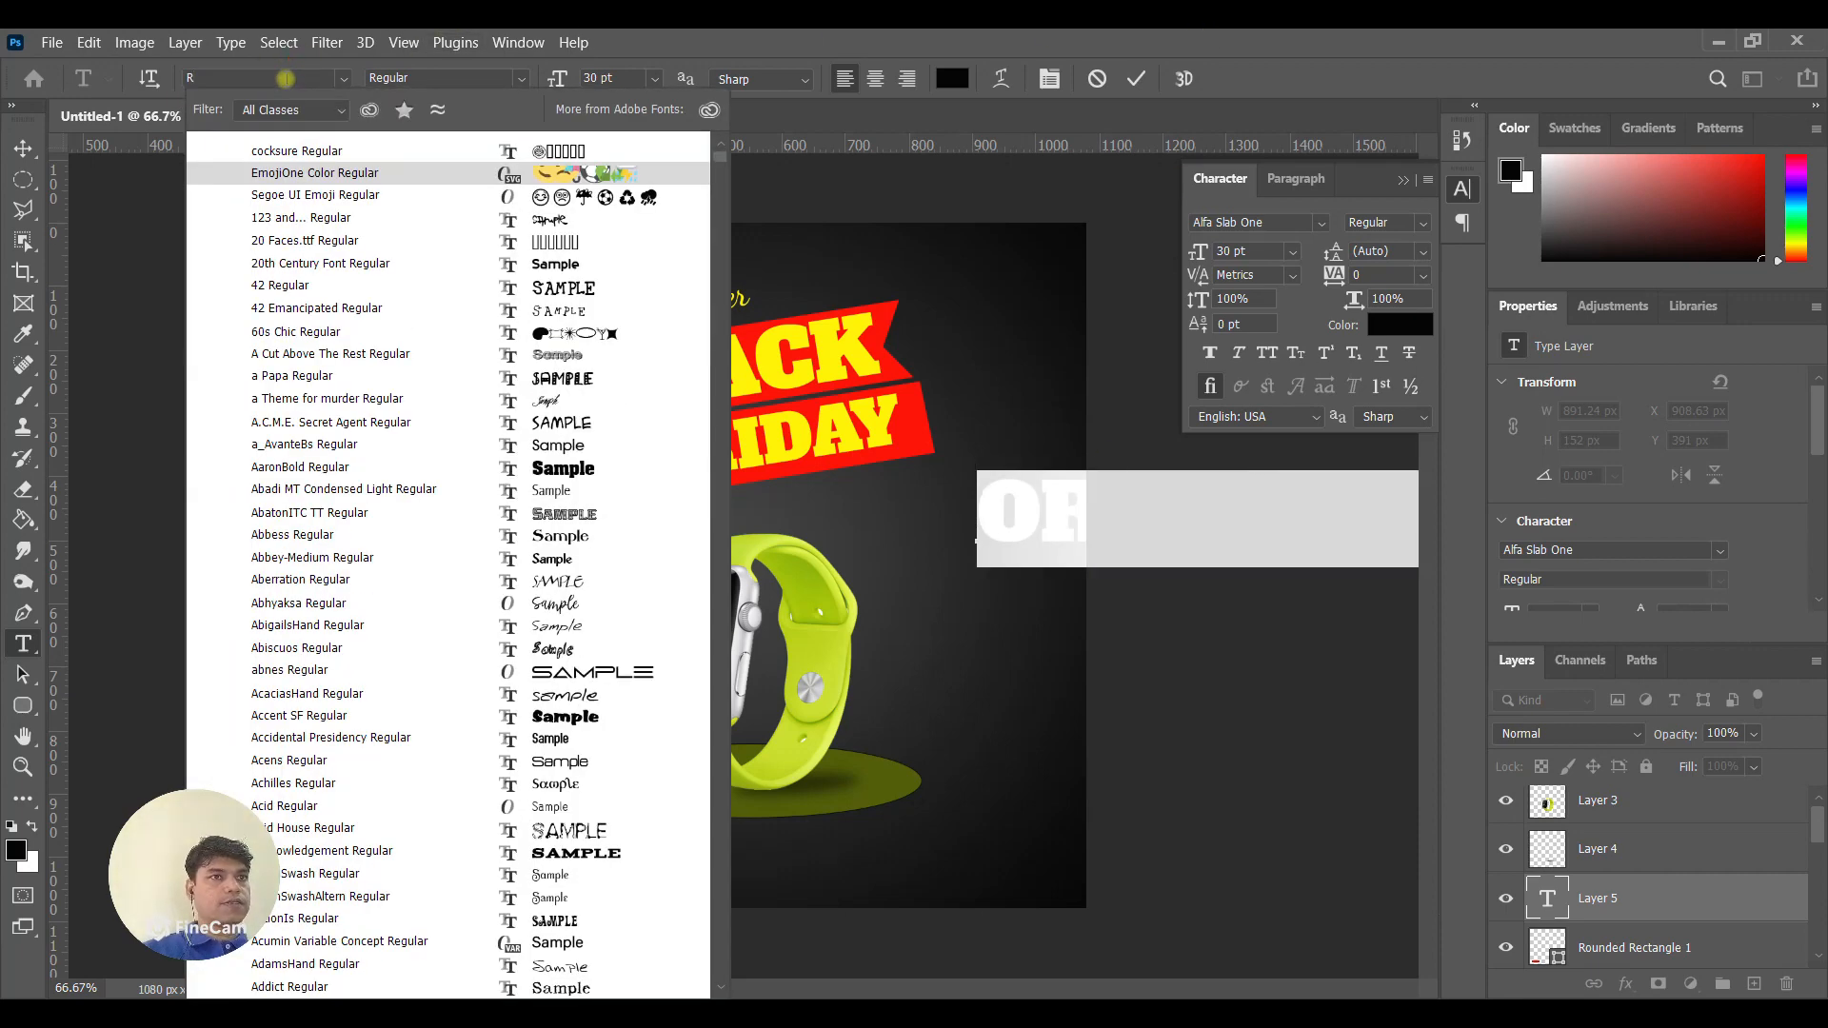
{"action": "type", "text": "al"}
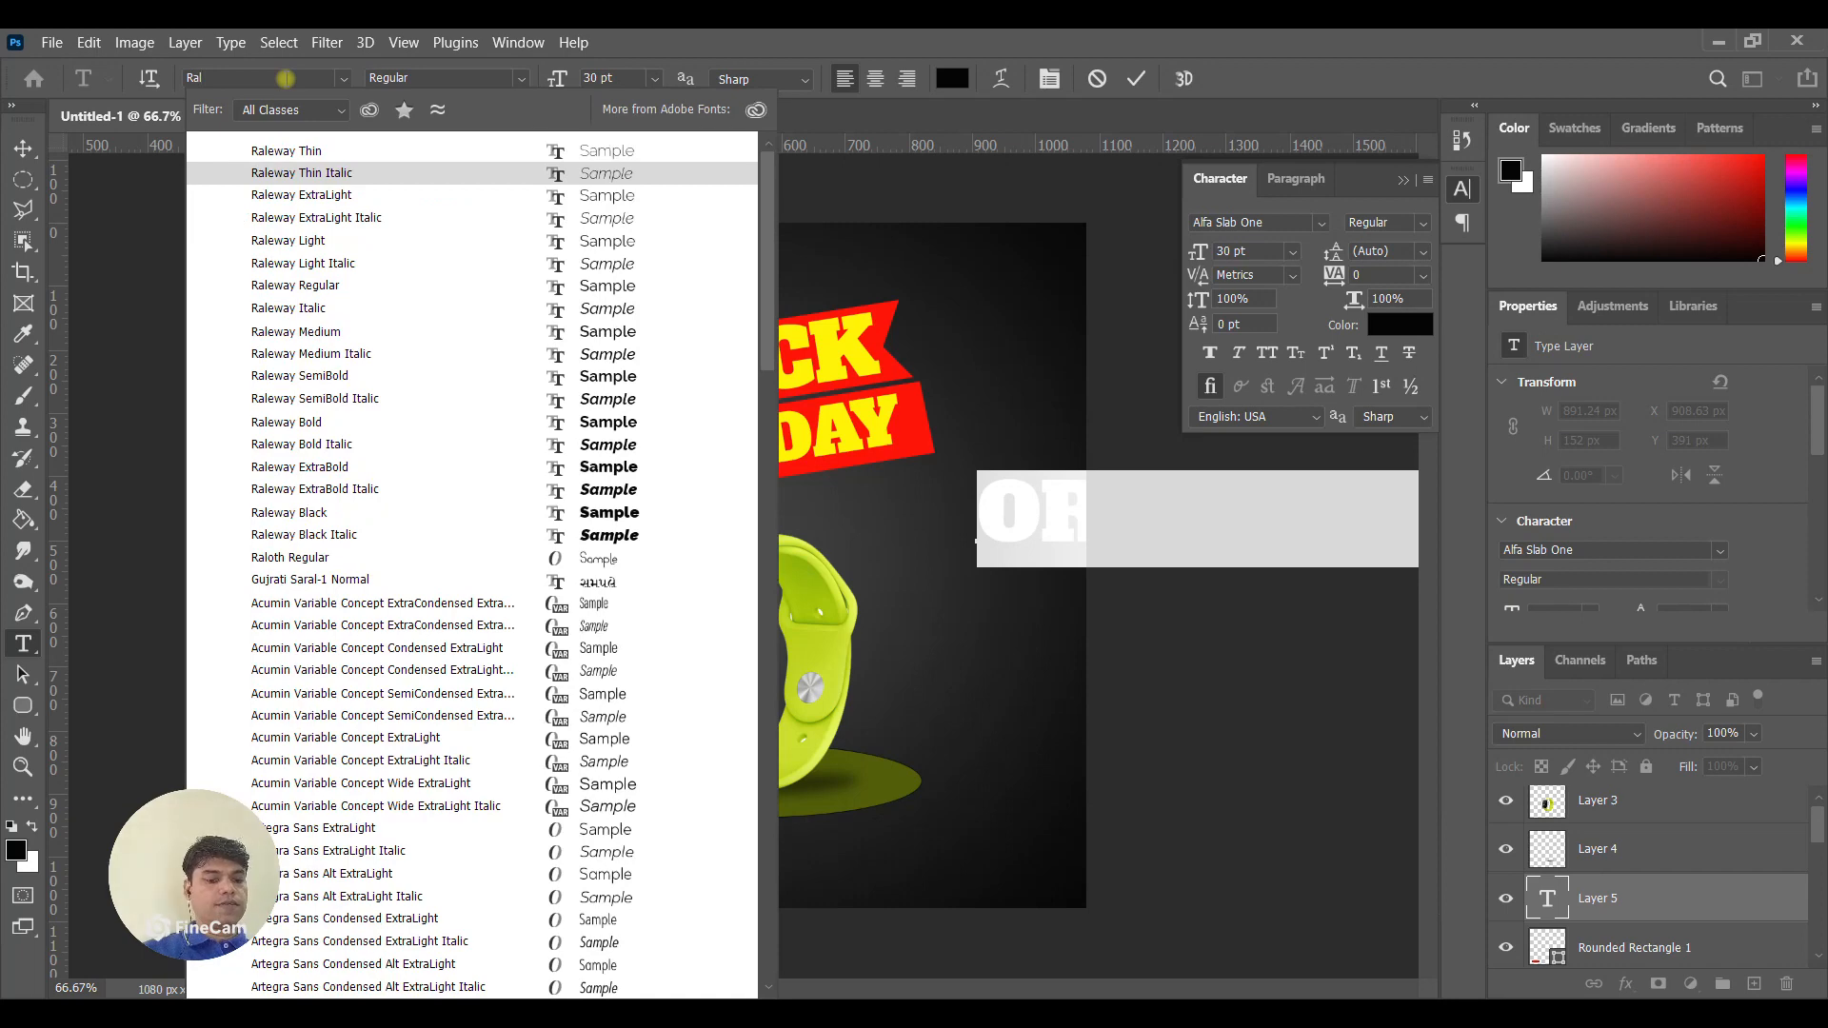
{"action": "type", "text": "wy"}
{"action": "key", "text": "BackSpace"}
{"action": "key", "text": "BackSpace"}
{"action": "key", "text": "BackSpace"}
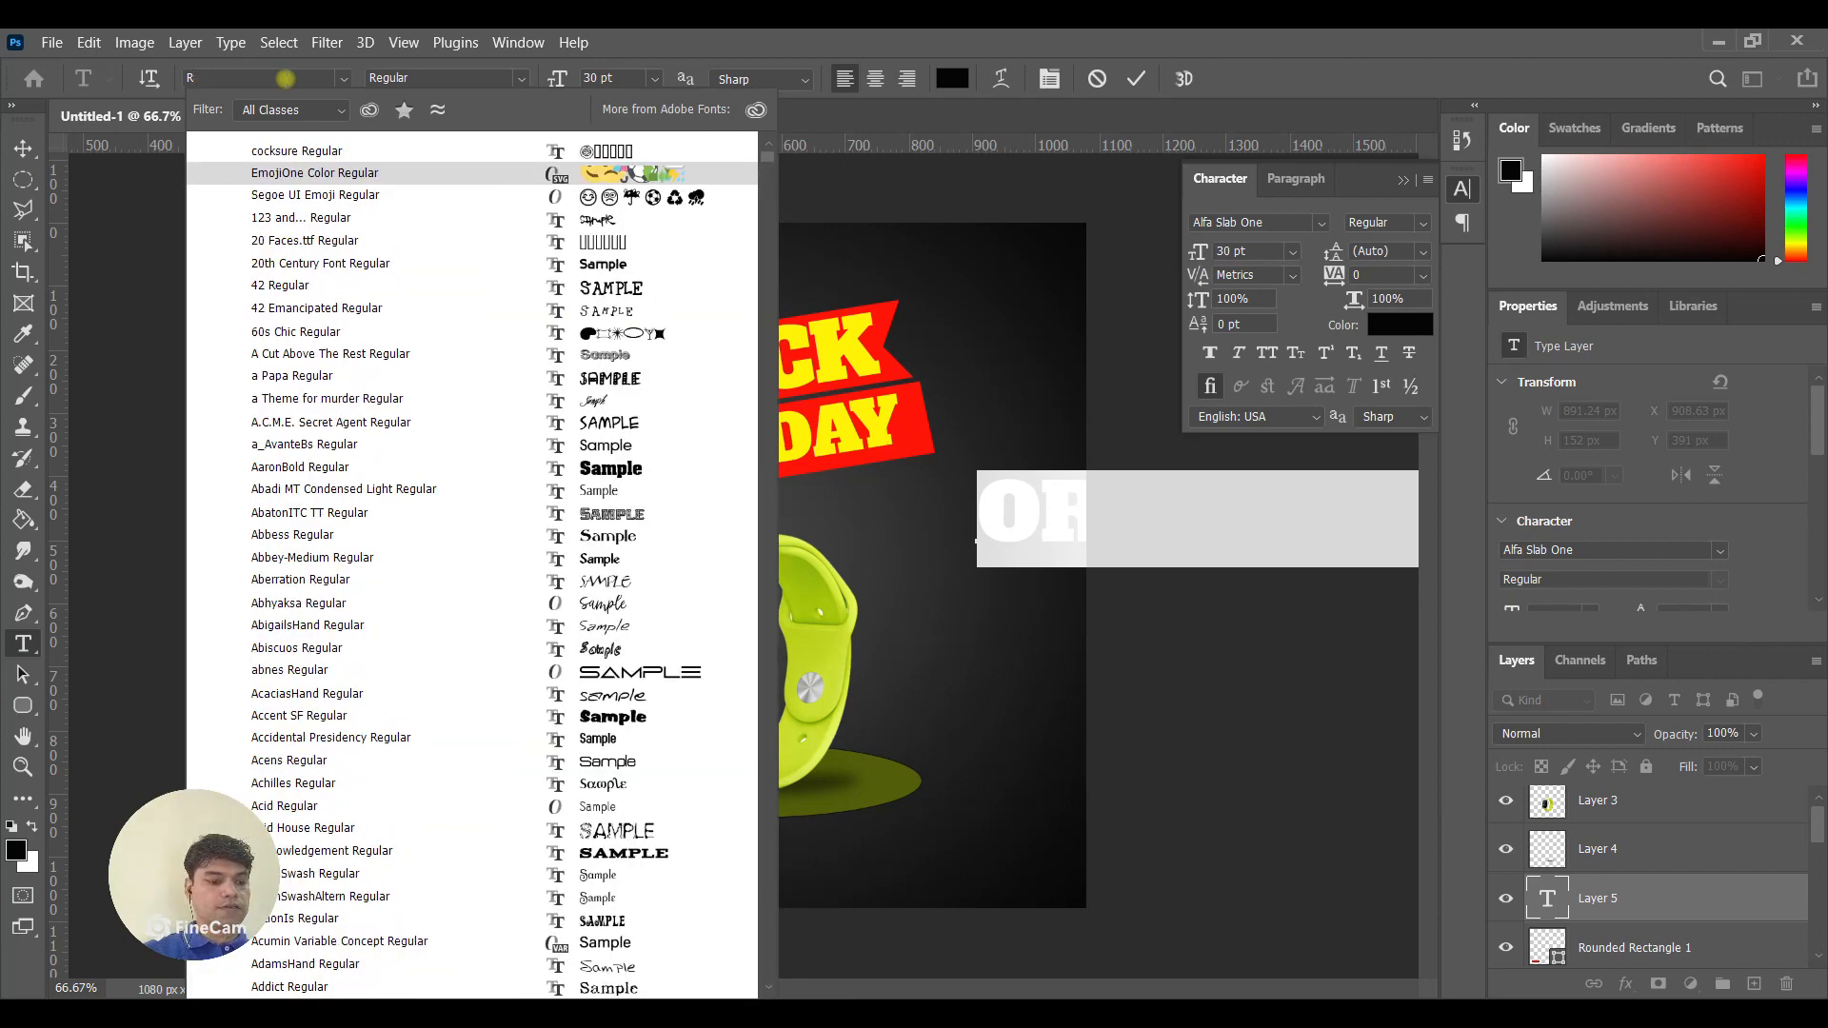
{"action": "type", "text": "aleway"}
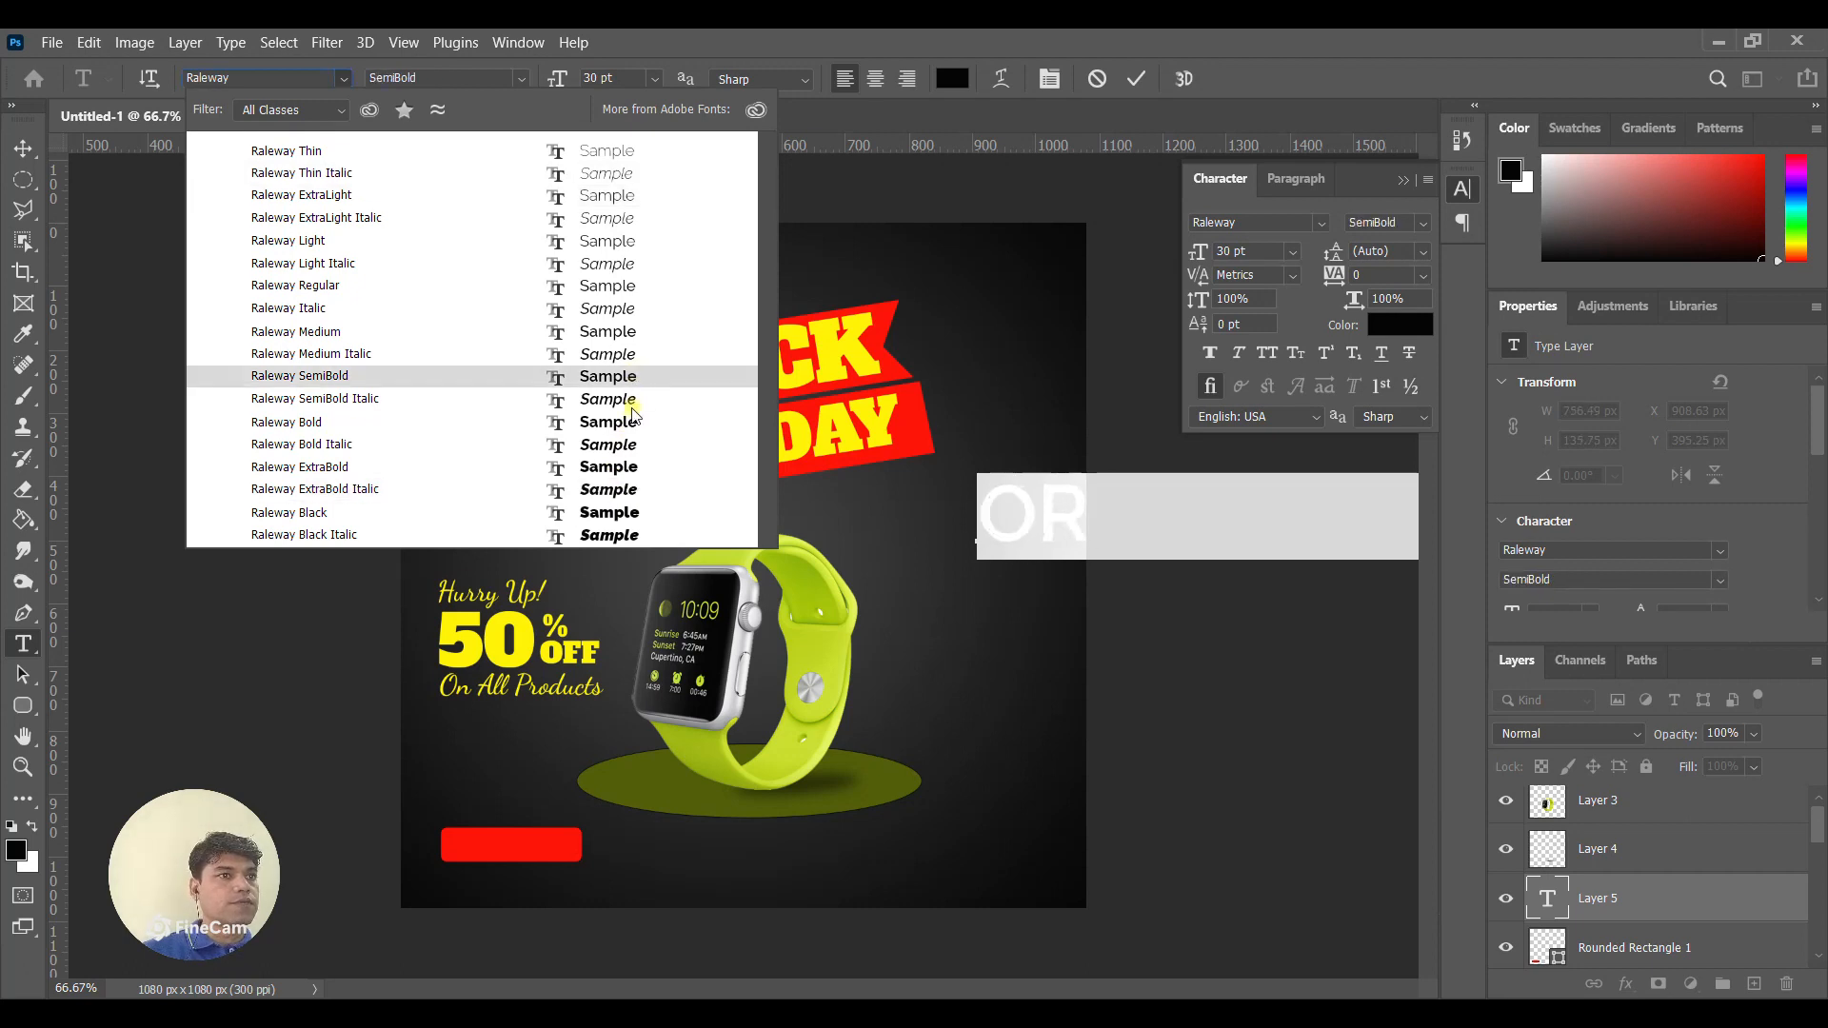
{"action": "left_click", "coordinate": [632, 423]}
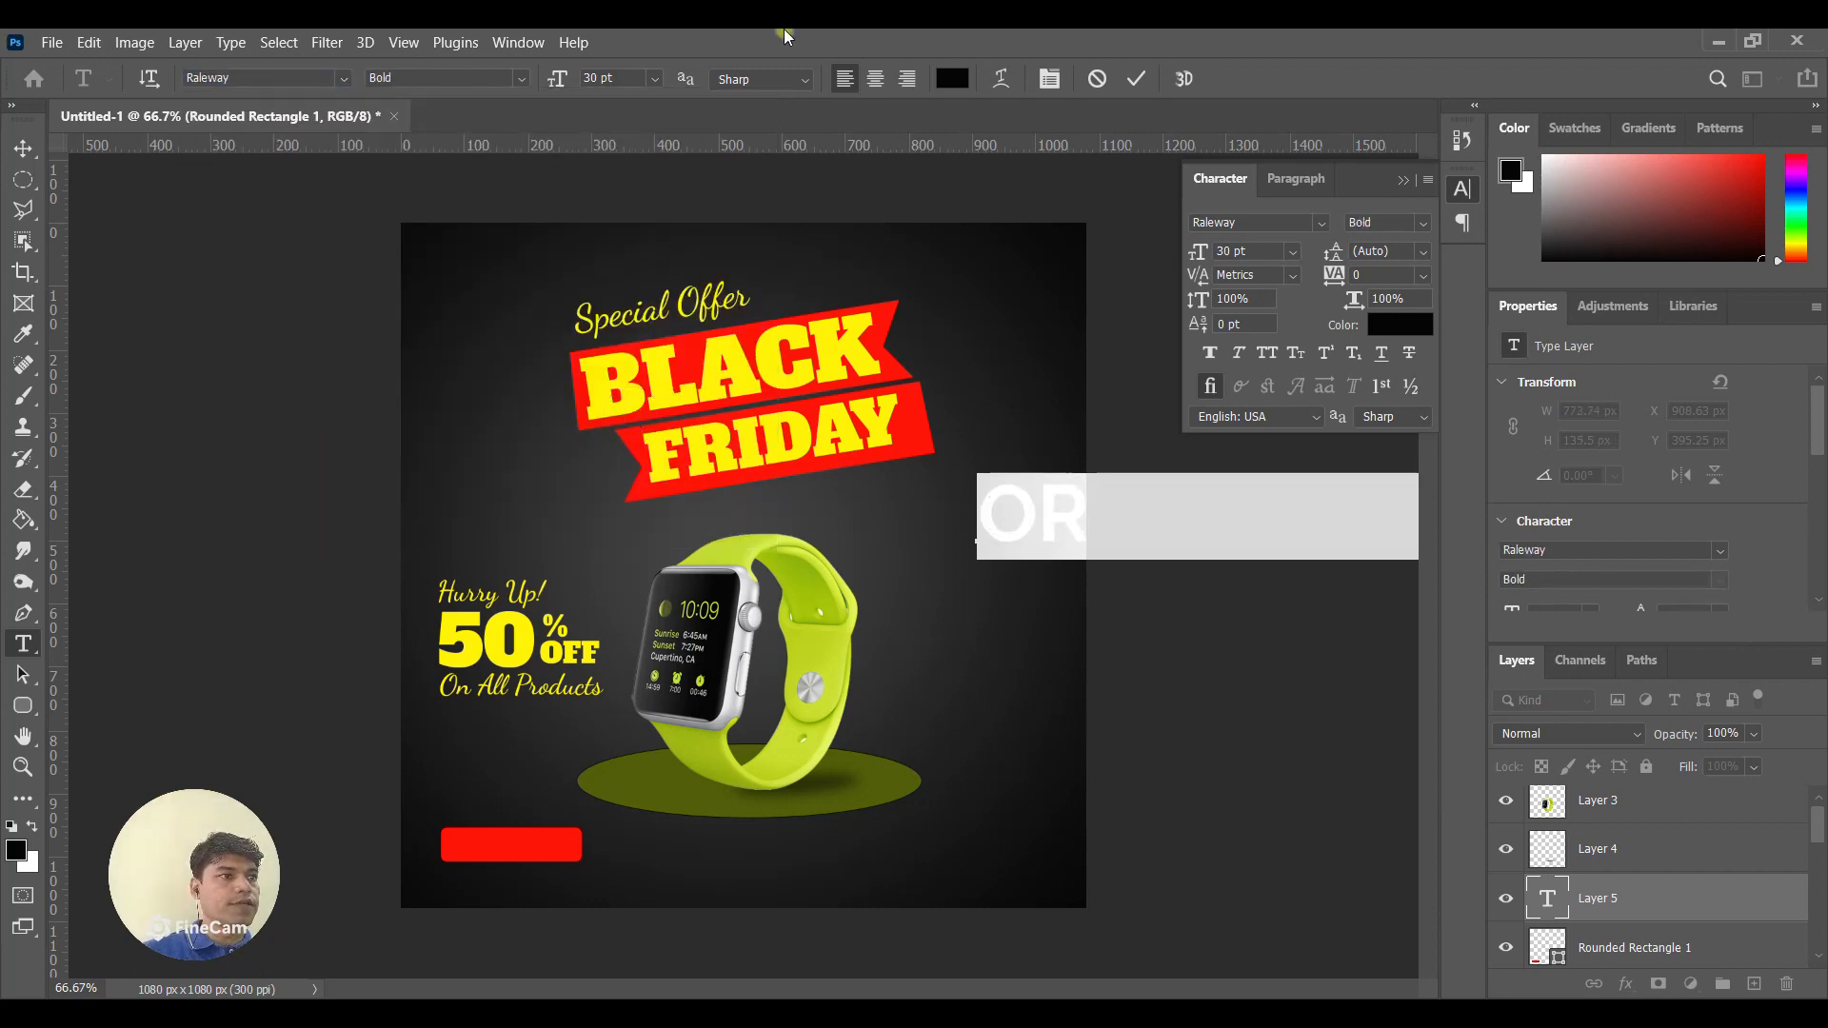
Set the ORDER NOW text size to 12 pt and move the text onto the red rounded rectangle.
{"action": "left_click", "coordinate": [653, 76]}
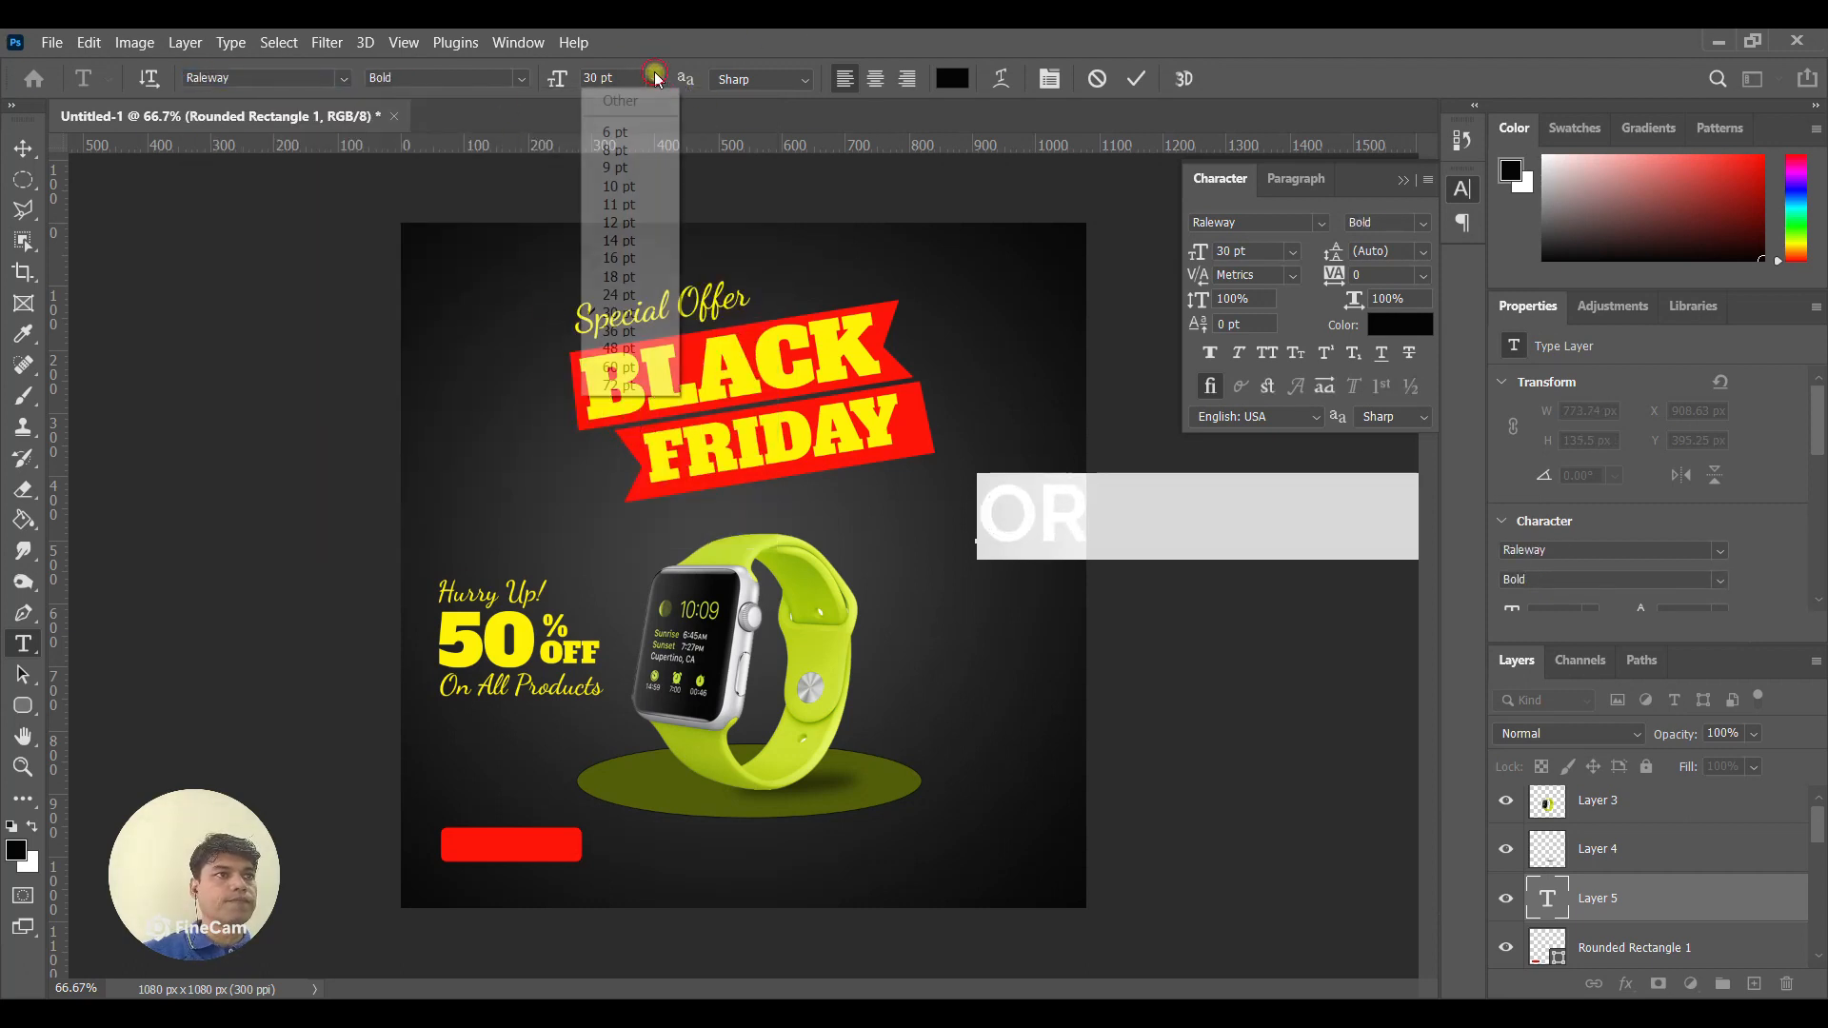
{"action": "left_click", "coordinate": [628, 211]}
{"action": "key", "text": "ctrl+Return"}
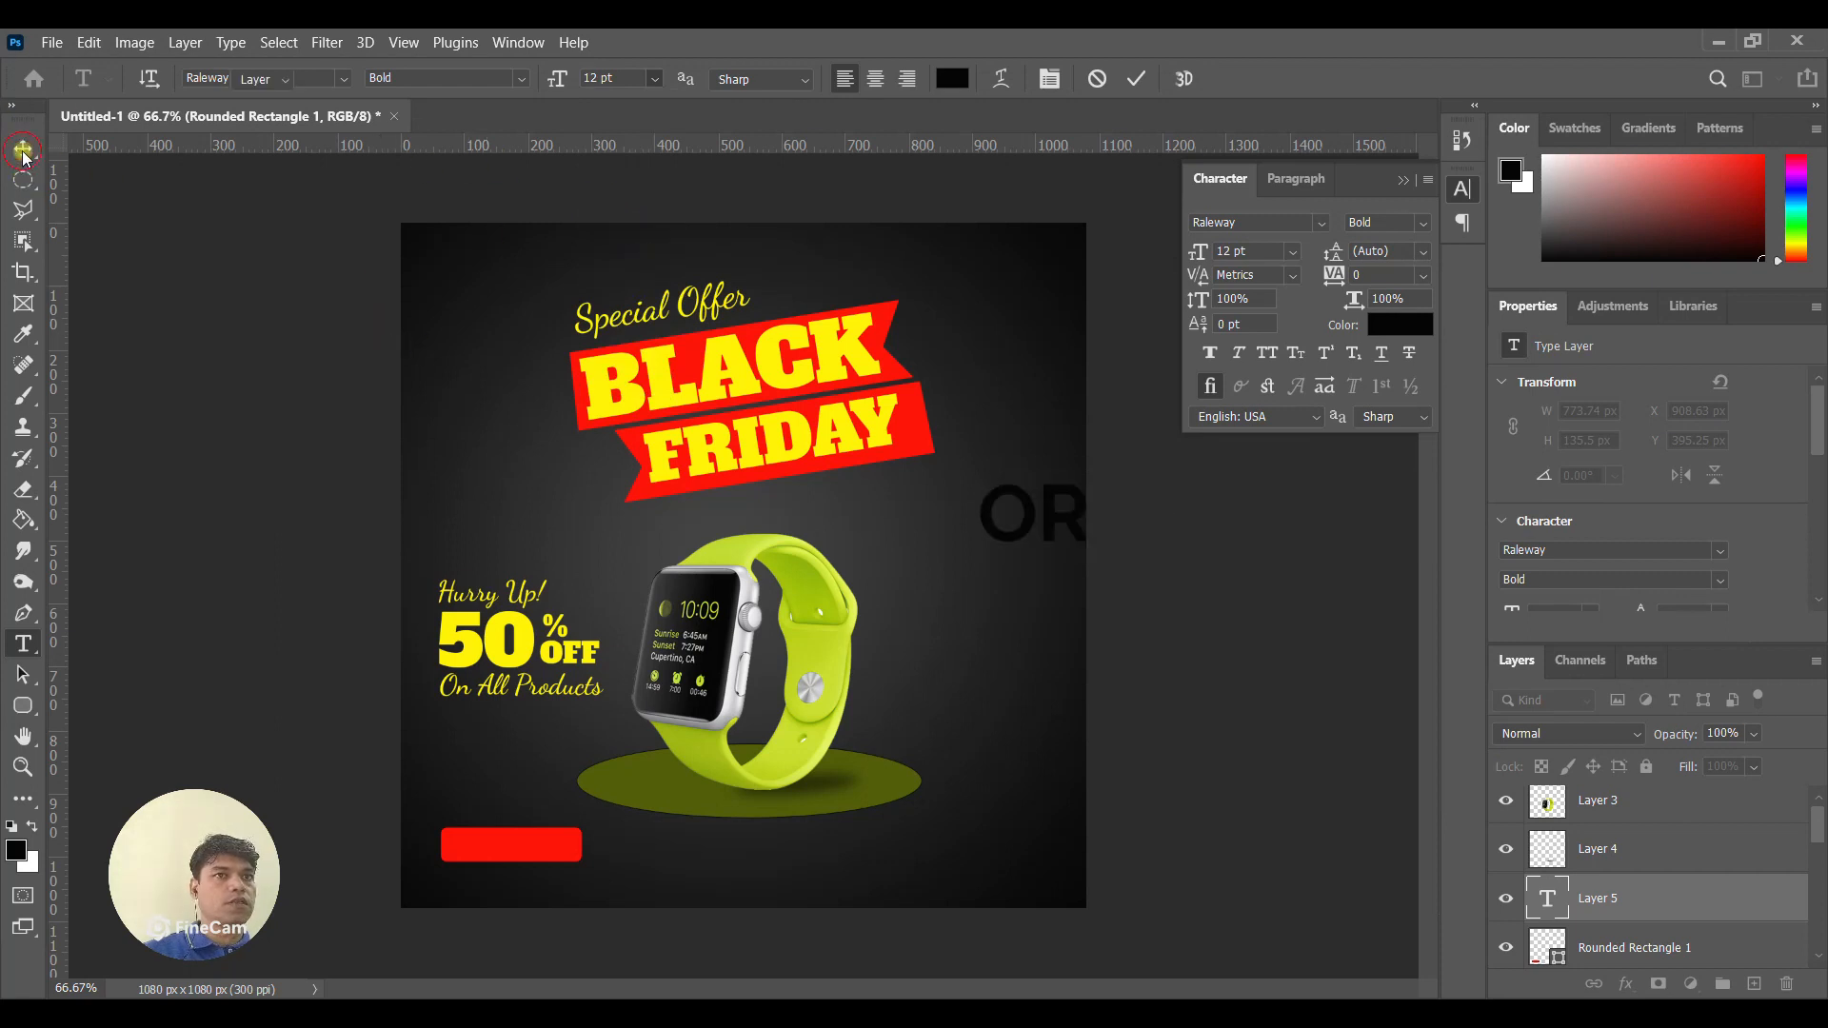
{"action": "key", "text": "v"}
{"action": "left_click_drag", "start_coordinate": [1029, 531], "coordinate": [495, 843]}
Reduce the ORDER NOW text size to 8 pt so it fits the red rectangle.
{"action": "key", "text": "t"}
{"action": "left_click", "coordinate": [551, 857]}
{"action": "key", "text": "ctrl+a"}
{"action": "left_click", "coordinate": [657, 78]}
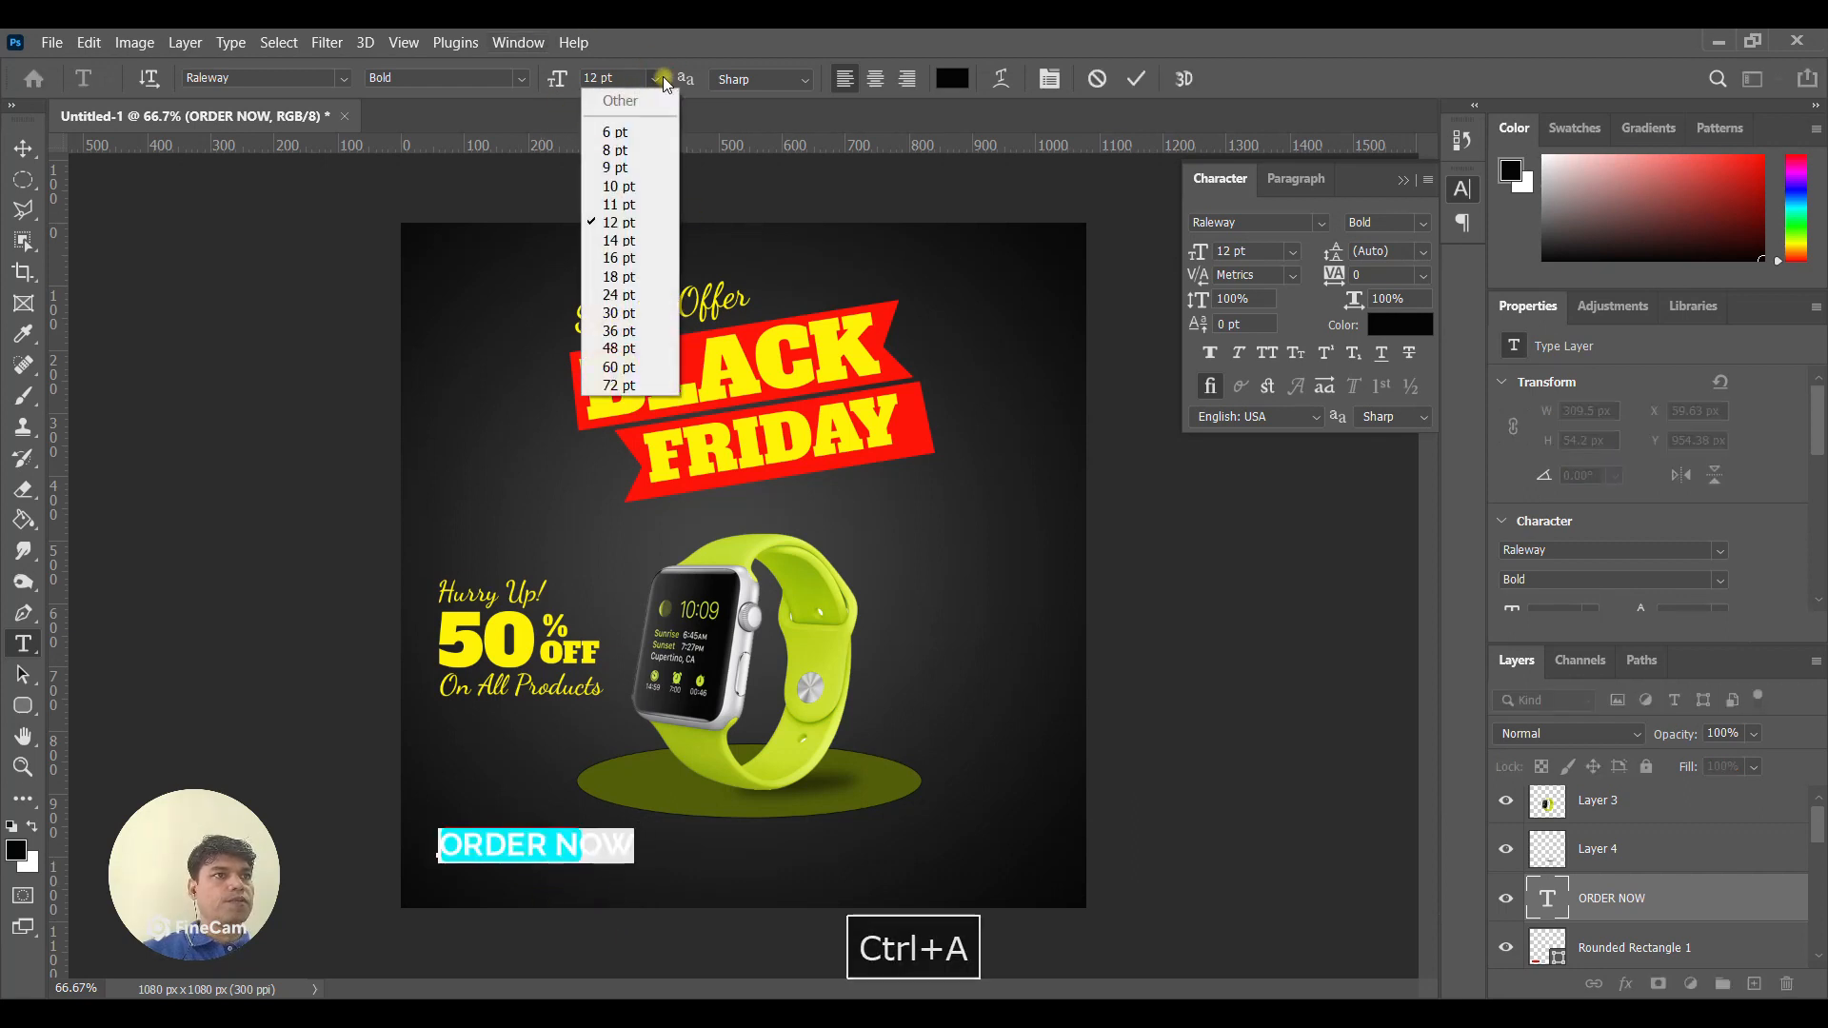
{"action": "left_click", "coordinate": [641, 151]}
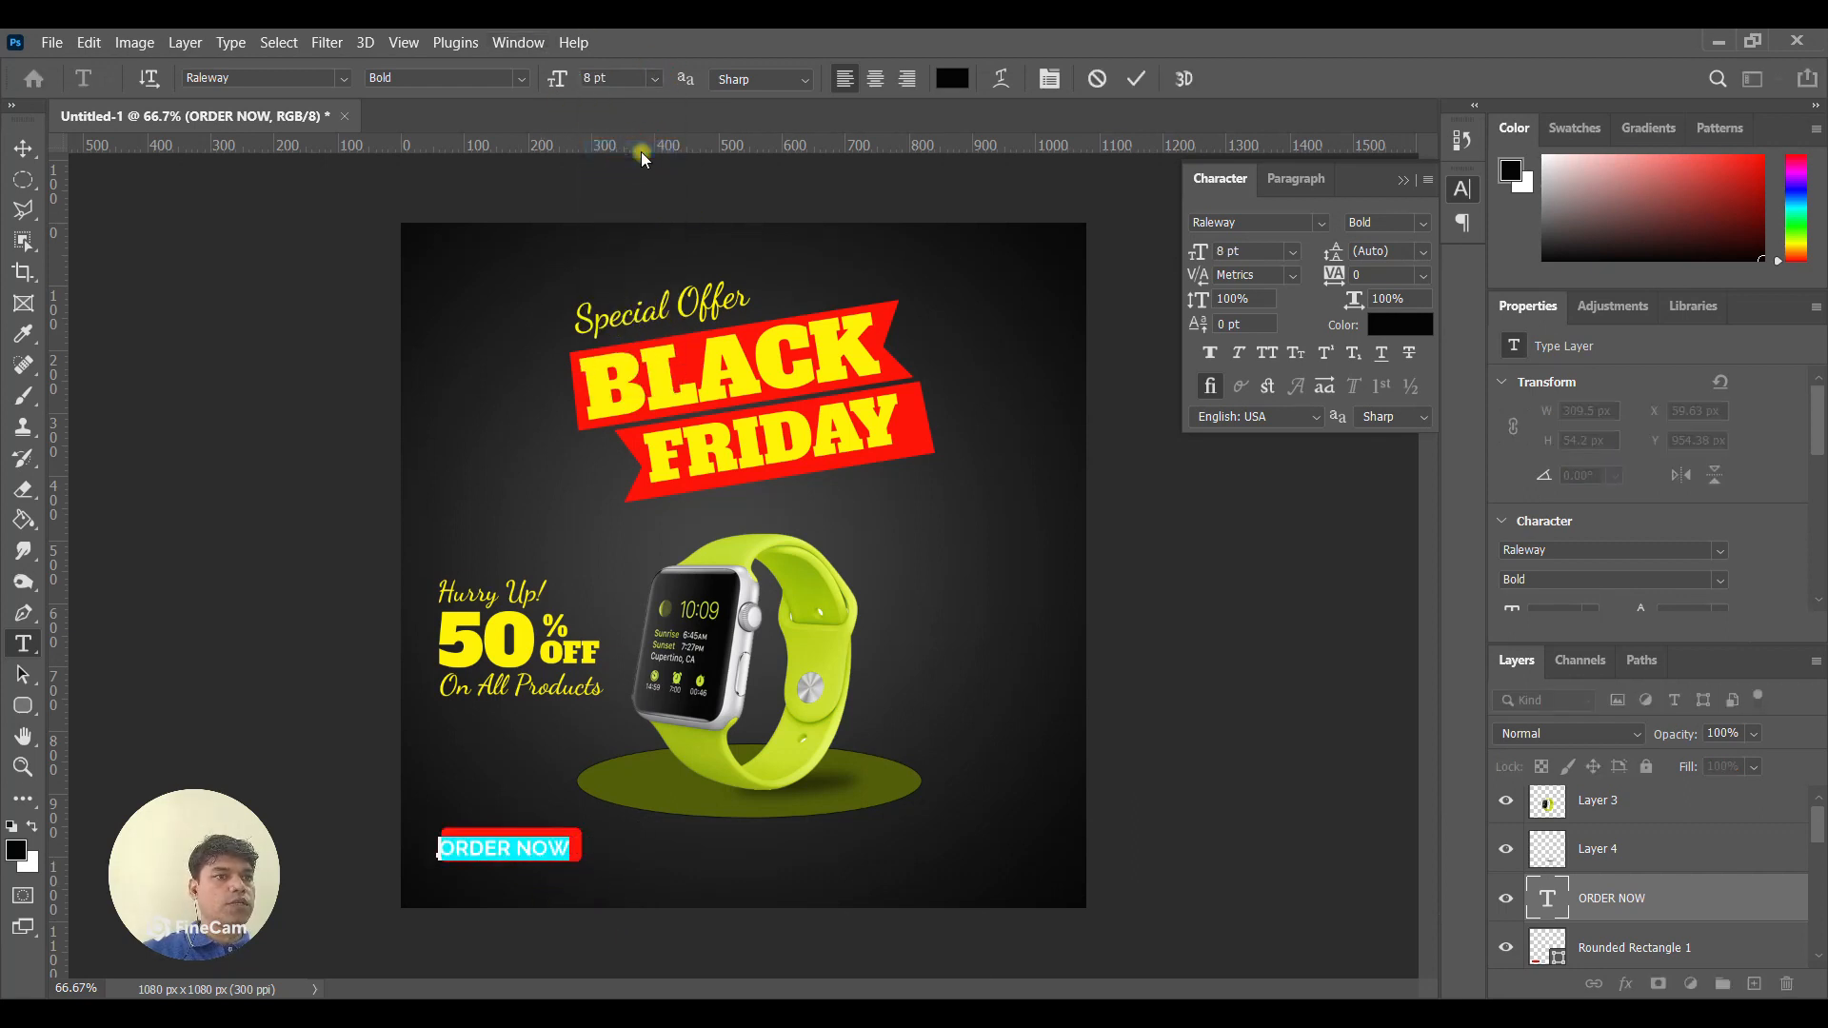
{"action": "left_click", "coordinate": [22, 147]}
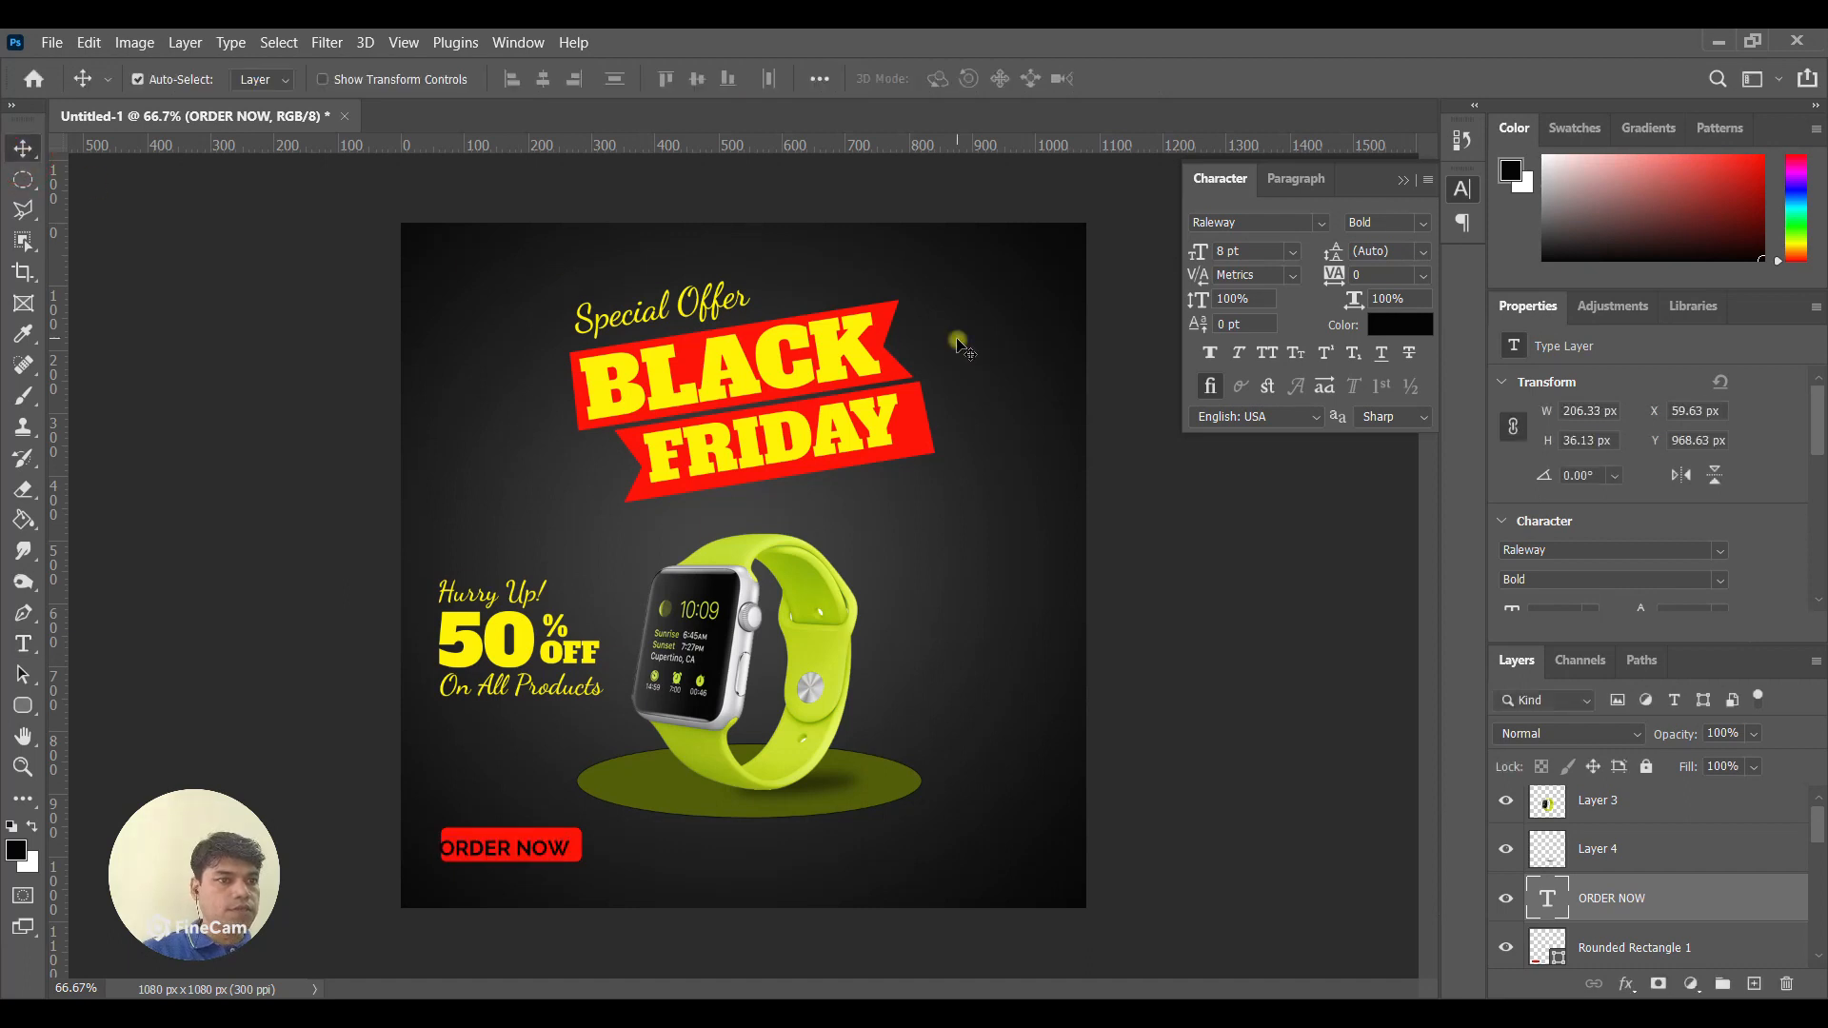
Nudge the ORDER NOW text about 7 px right and 7 px up within the red rectangle.
{"action": "key", "text": "Right"}
{"action": "key", "text": "Right"}
{"action": "key", "text": "Up"}
{"action": "key", "text": "Up"}
{"action": "key", "text": "Up"}
{"action": "key", "text": "Up"}
{"action": "key", "text": "Up"}
{"action": "key", "text": "Up"}
{"action": "key", "text": "Up"}
{"action": "key", "text": "Up"}
{"action": "key", "text": "Right"}
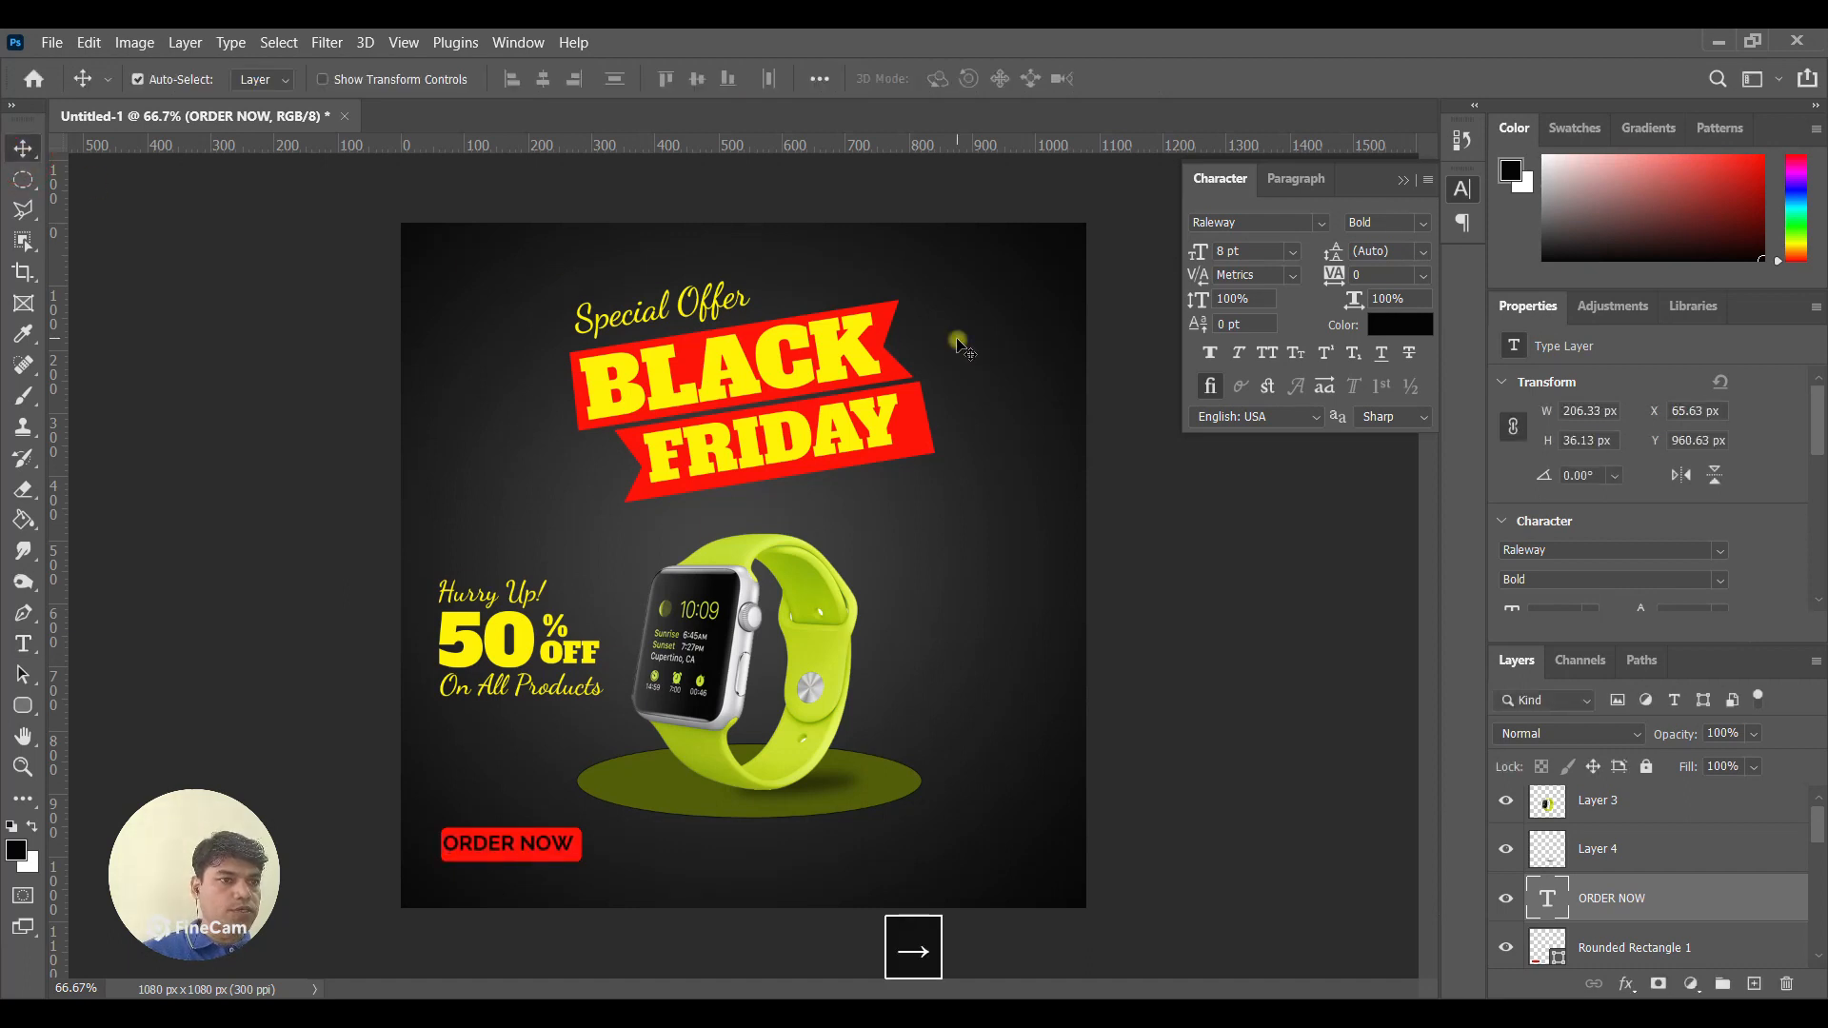
{"action": "key", "text": "Down"}
{"action": "key", "text": "Right"}
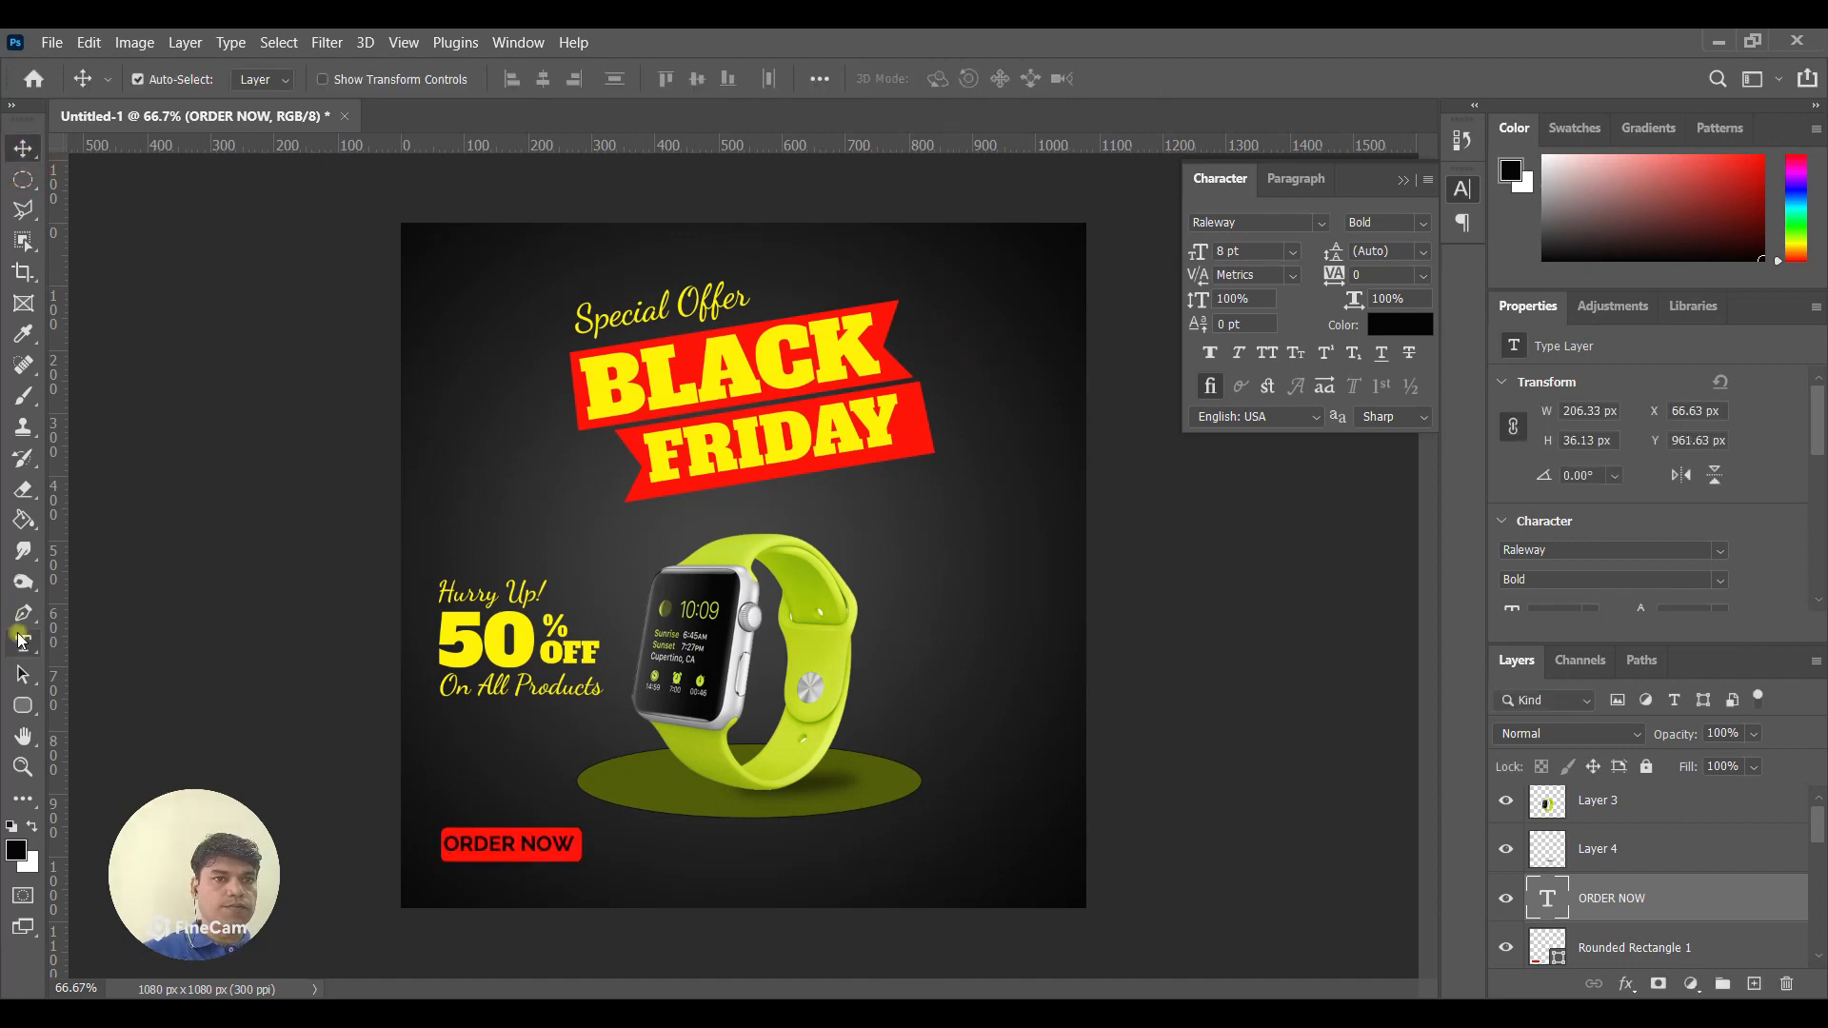
Set the tracking of the ORDER NOW text to -25.
{"action": "left_click", "coordinate": [23, 643]}
{"action": "left_click", "coordinate": [546, 838]}
{"action": "key", "text": "ctrl+a"}
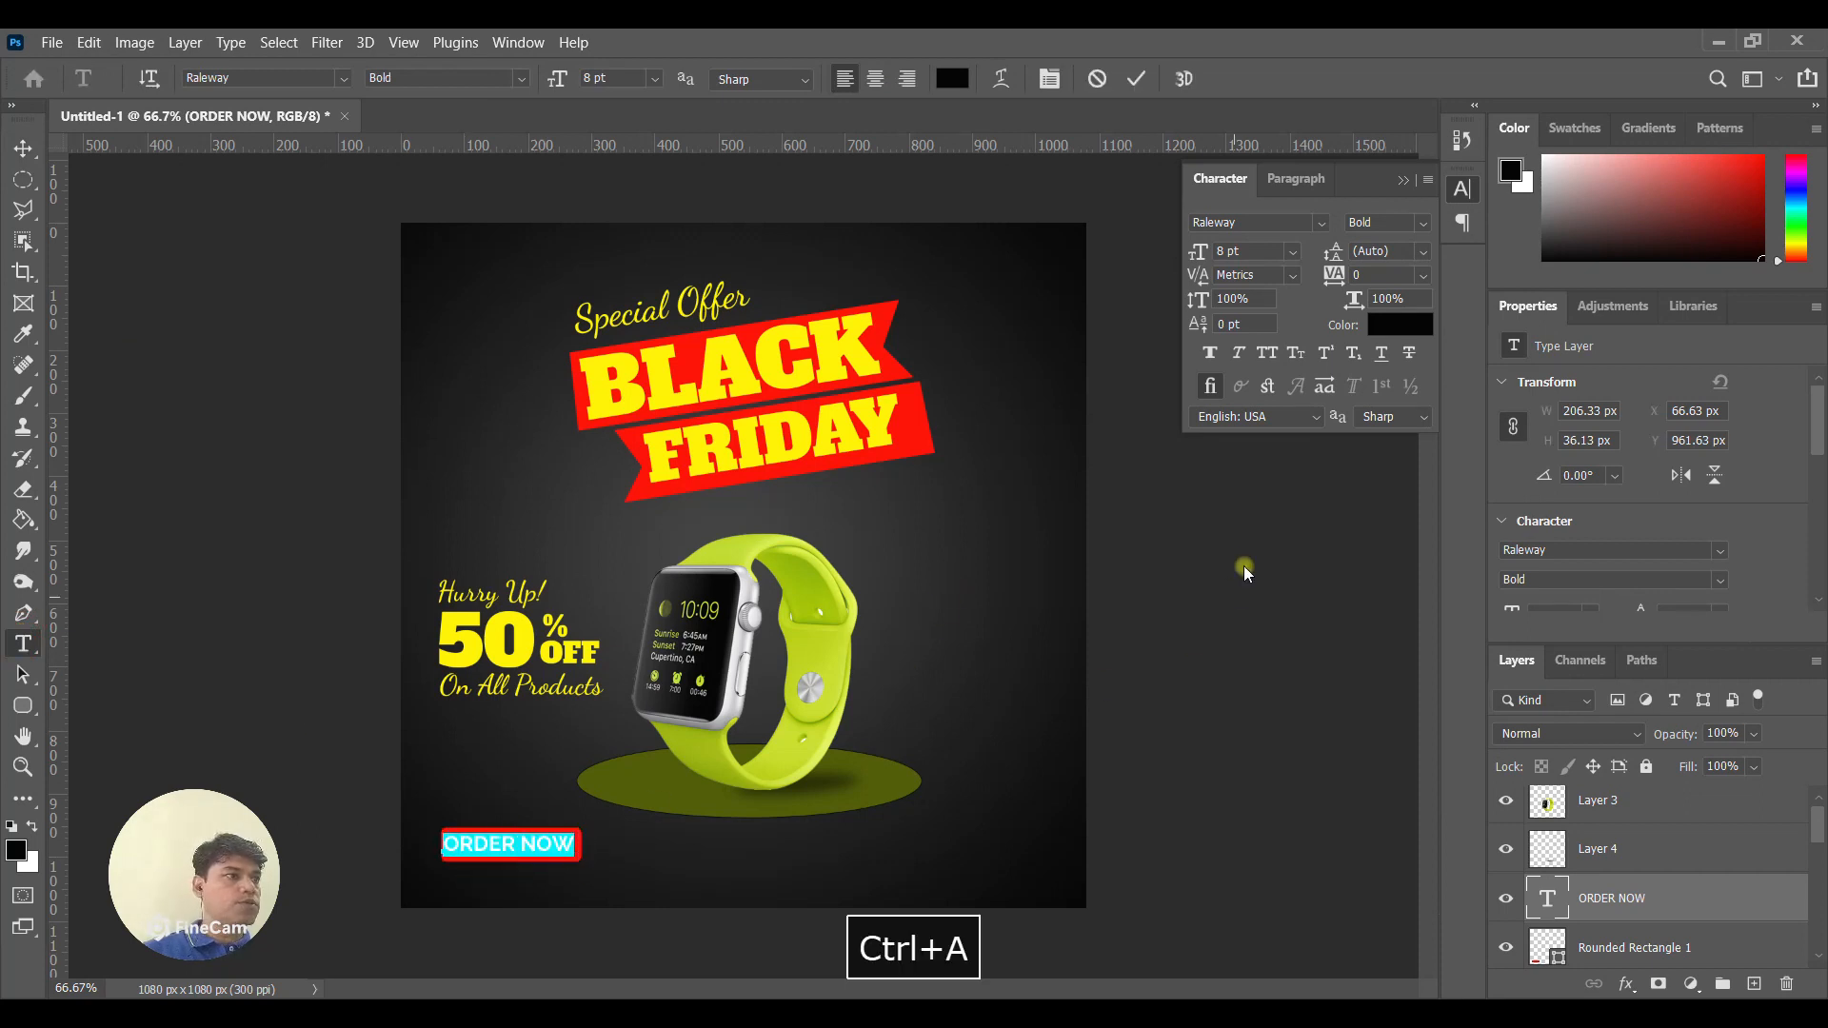
{"action": "left_click", "coordinate": [1423, 276]}
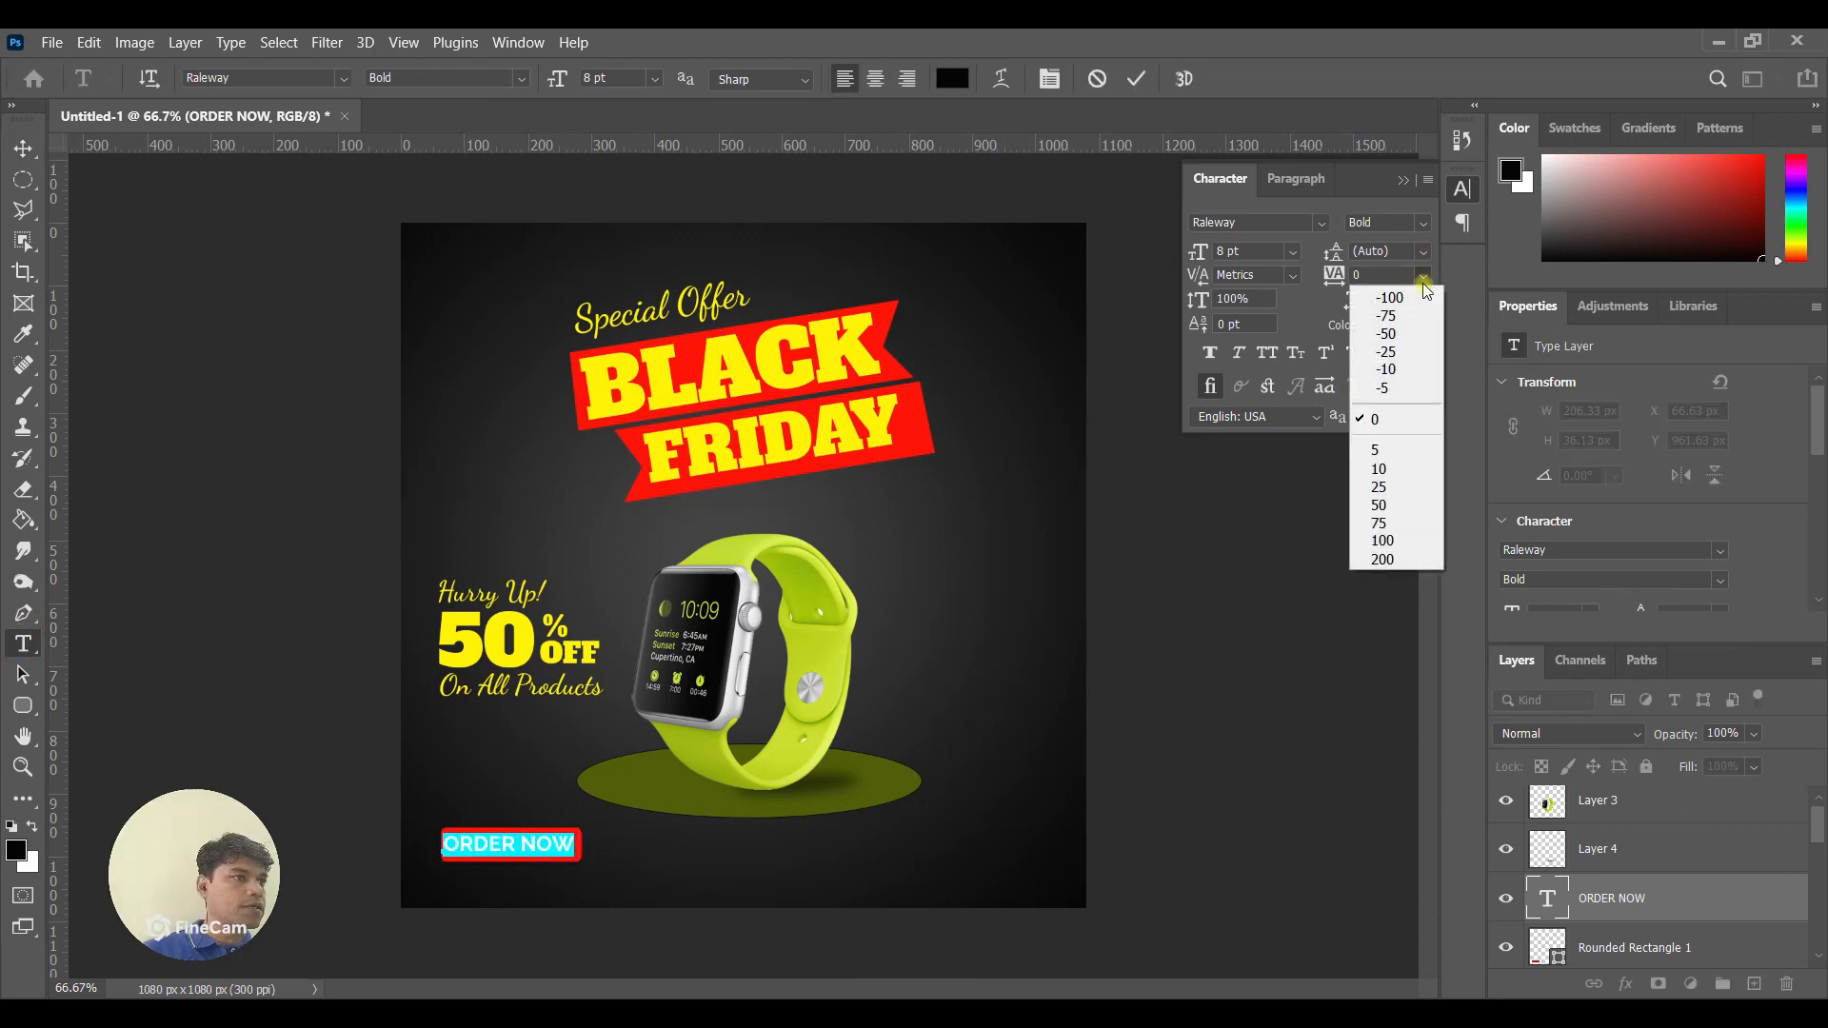
{"action": "left_click", "coordinate": [1410, 351]}
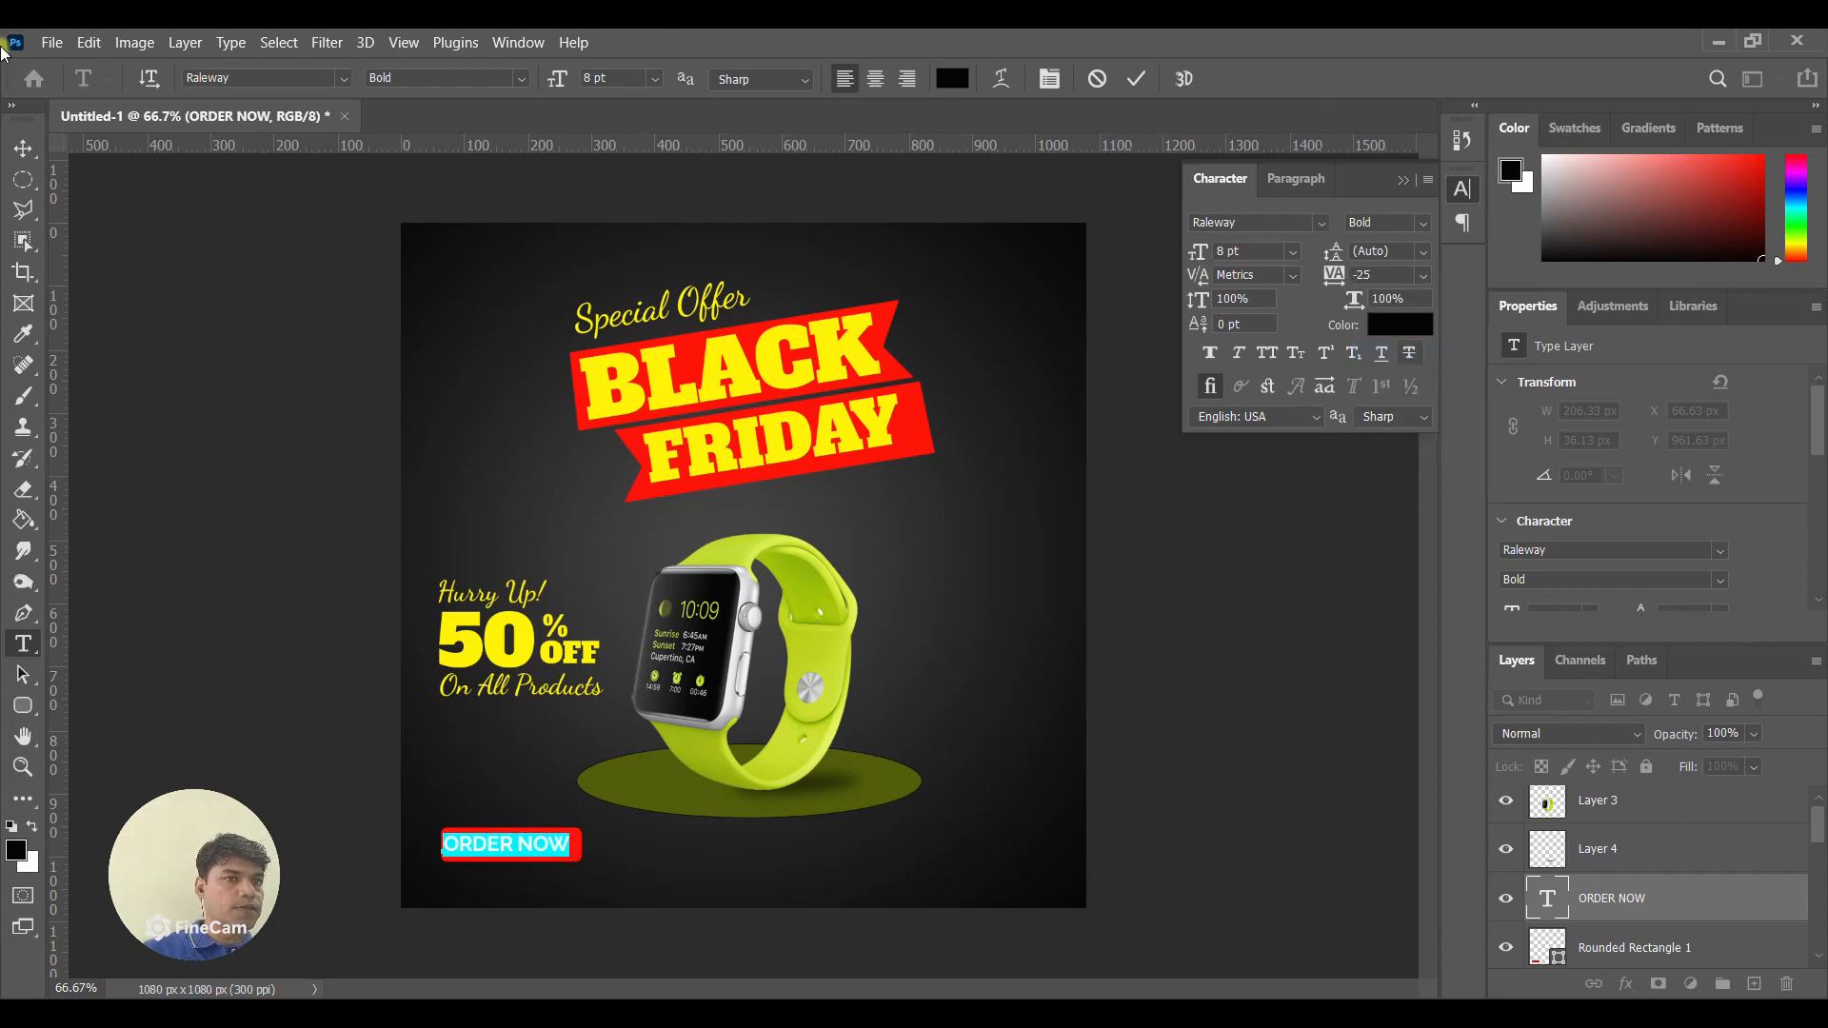
{"action": "left_click", "coordinate": [23, 147]}
Nudge the ORDER NOW text 5 px right to centre it in the red rectangle.
{"action": "key", "text": "Right"}
{"action": "key", "text": "Right"}
{"action": "key", "text": "Right"}
{"action": "key", "text": "Right"}
{"action": "key", "text": "Right"}
{"action": "key", "text": "Down"}
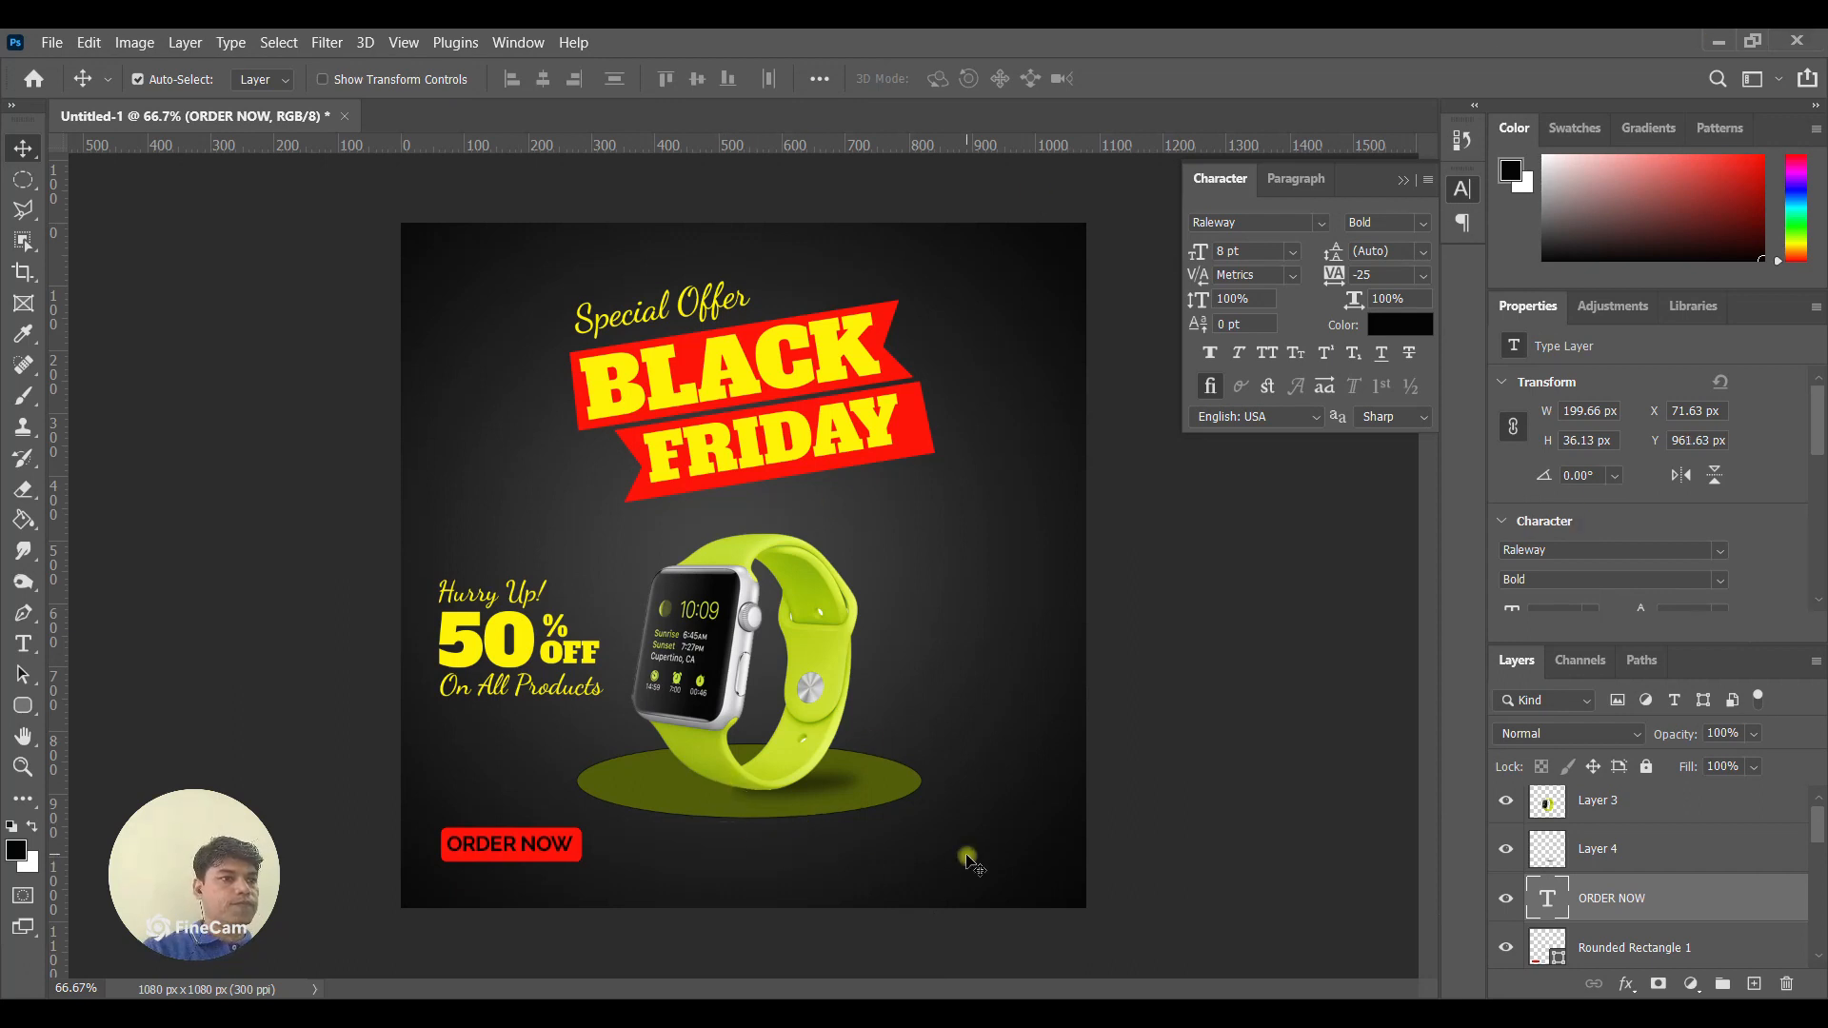
Add the website text "ww.itcode.com" as a new text layer near the poster's lower-right corner.
{"action": "left_click", "coordinate": [23, 644]}
{"action": "left_click", "coordinate": [912, 840]}
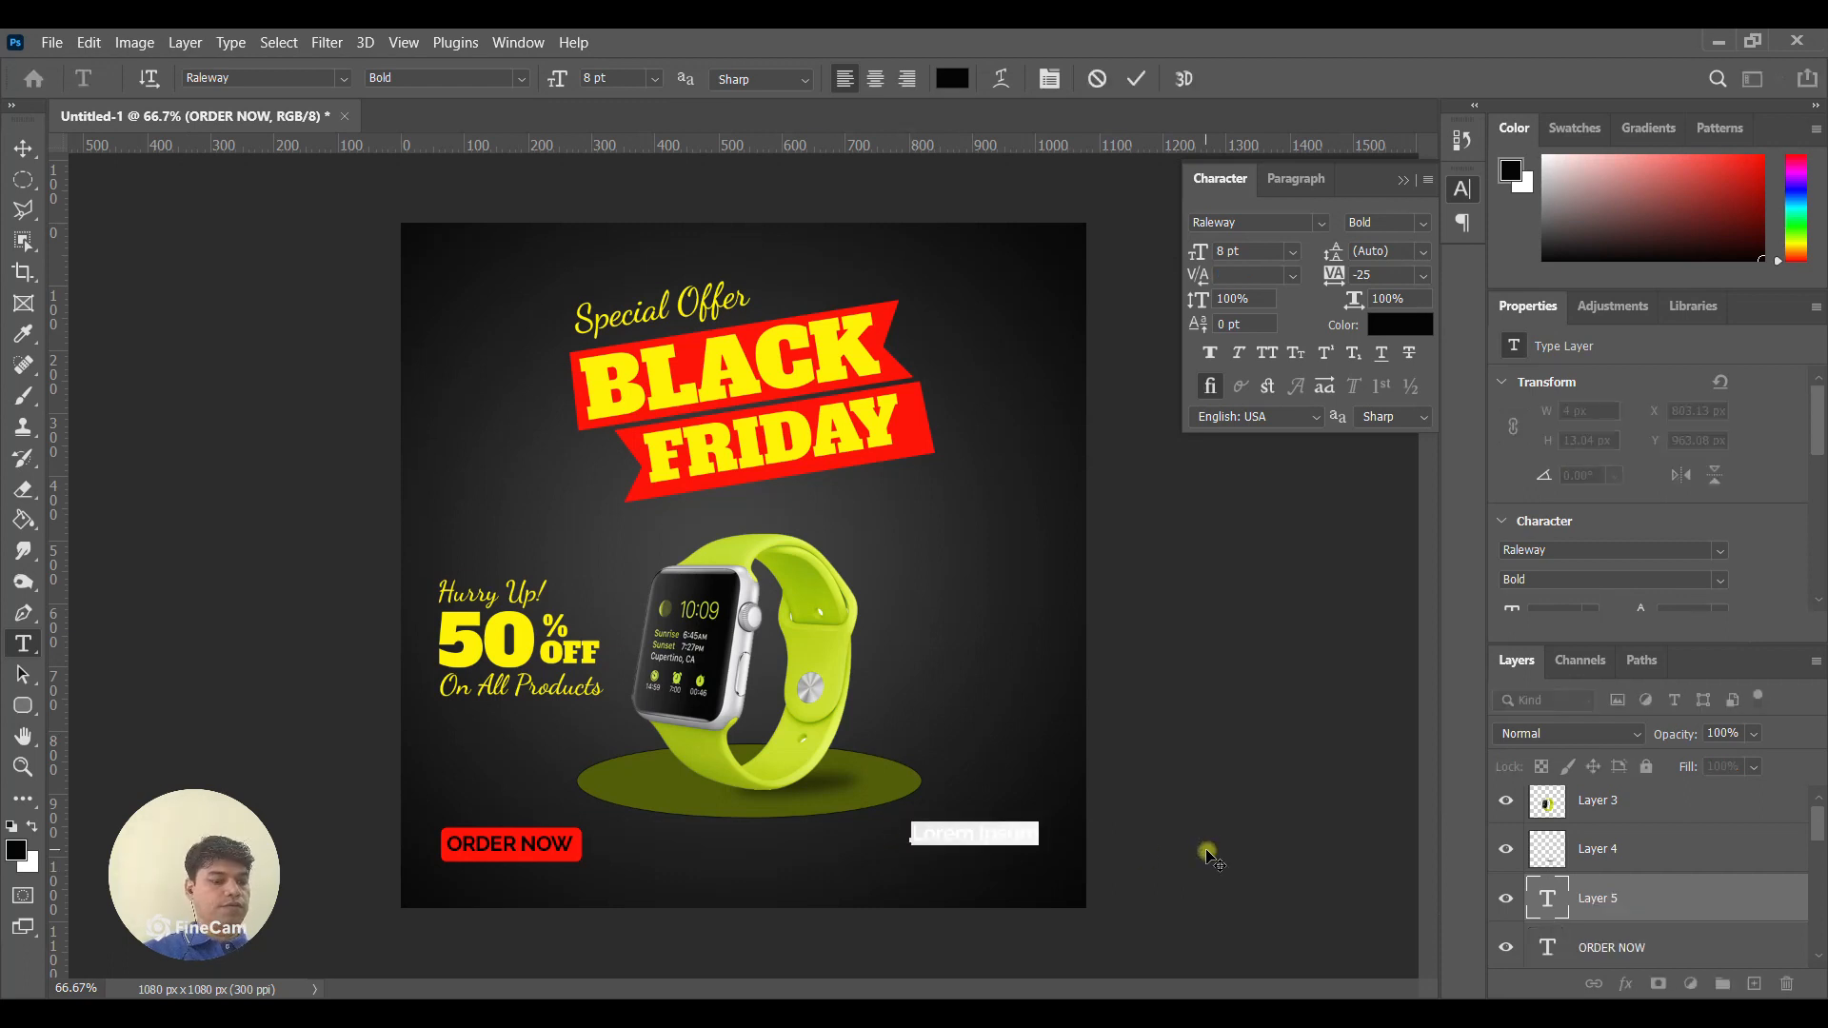
{"action": "type", "text": "www"}
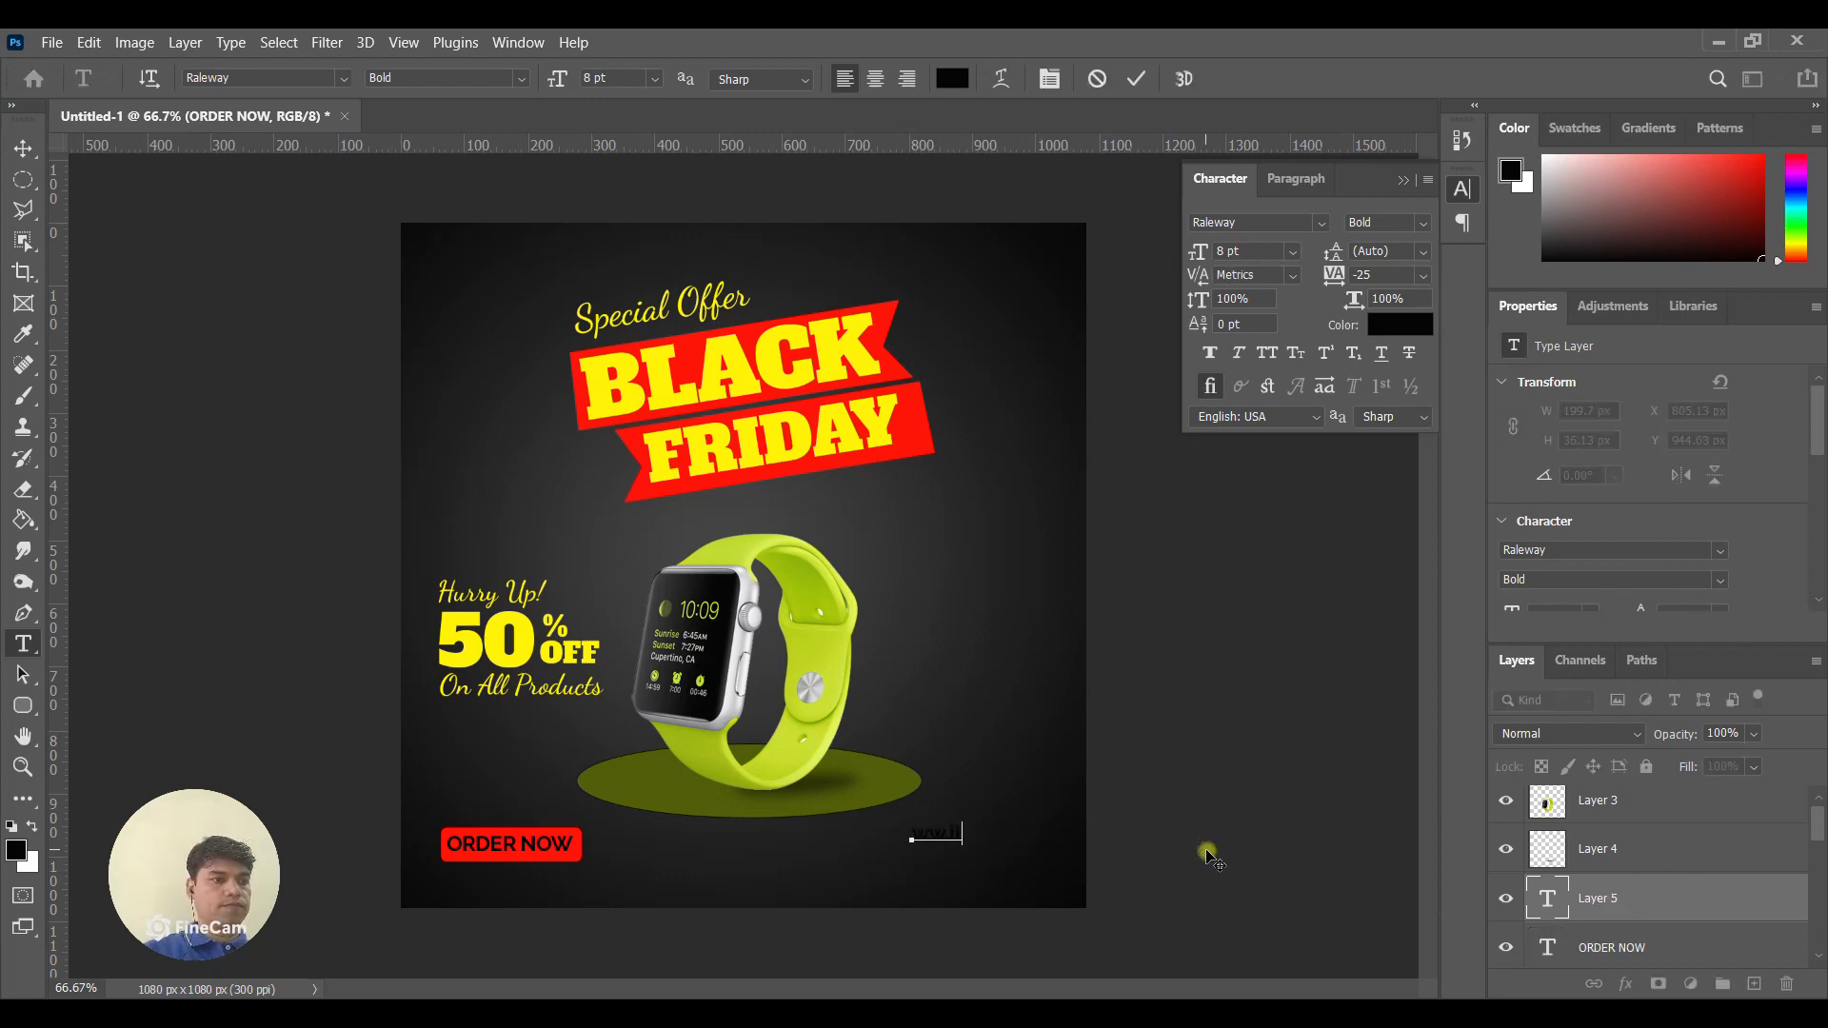
{"action": "type", "text": ".itcode.com"}
Recolour the website text to the green c1d621 sampled from the watch strap.
{"action": "key", "text": "ctrl+a"}
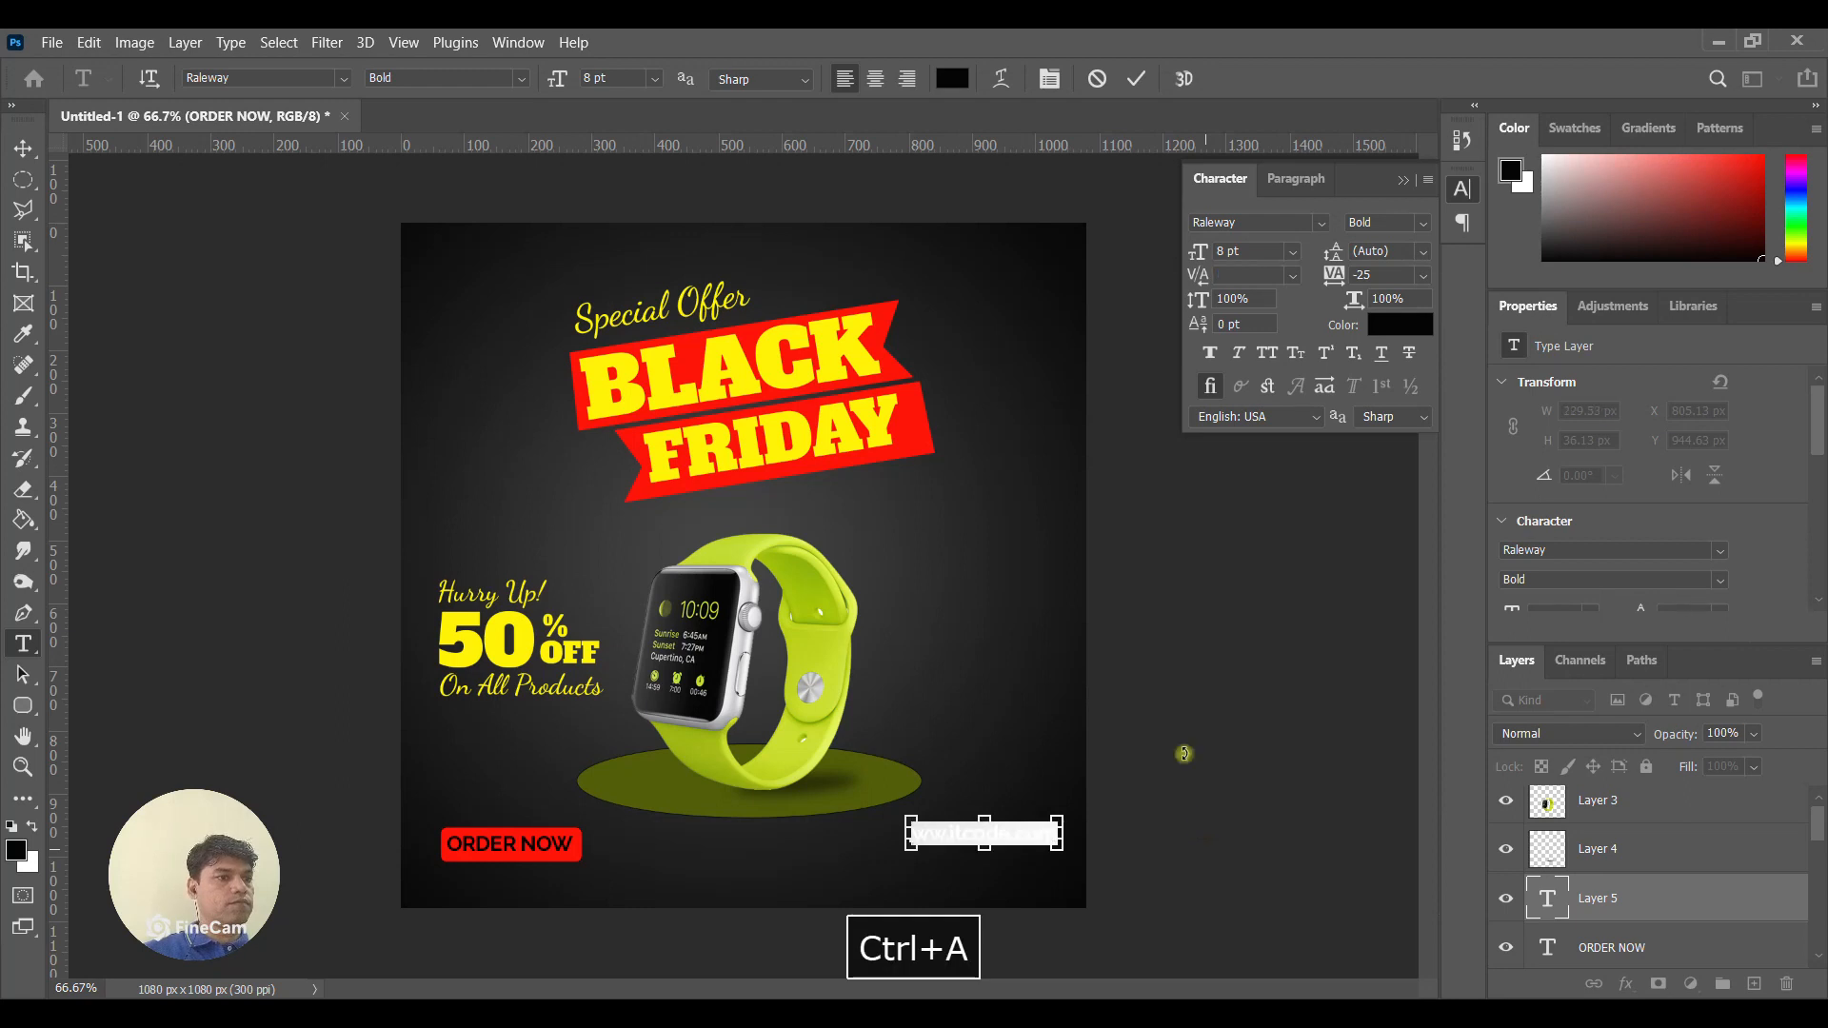
{"action": "left_click", "coordinate": [952, 77]}
{"action": "left_click", "coordinate": [816, 669]}
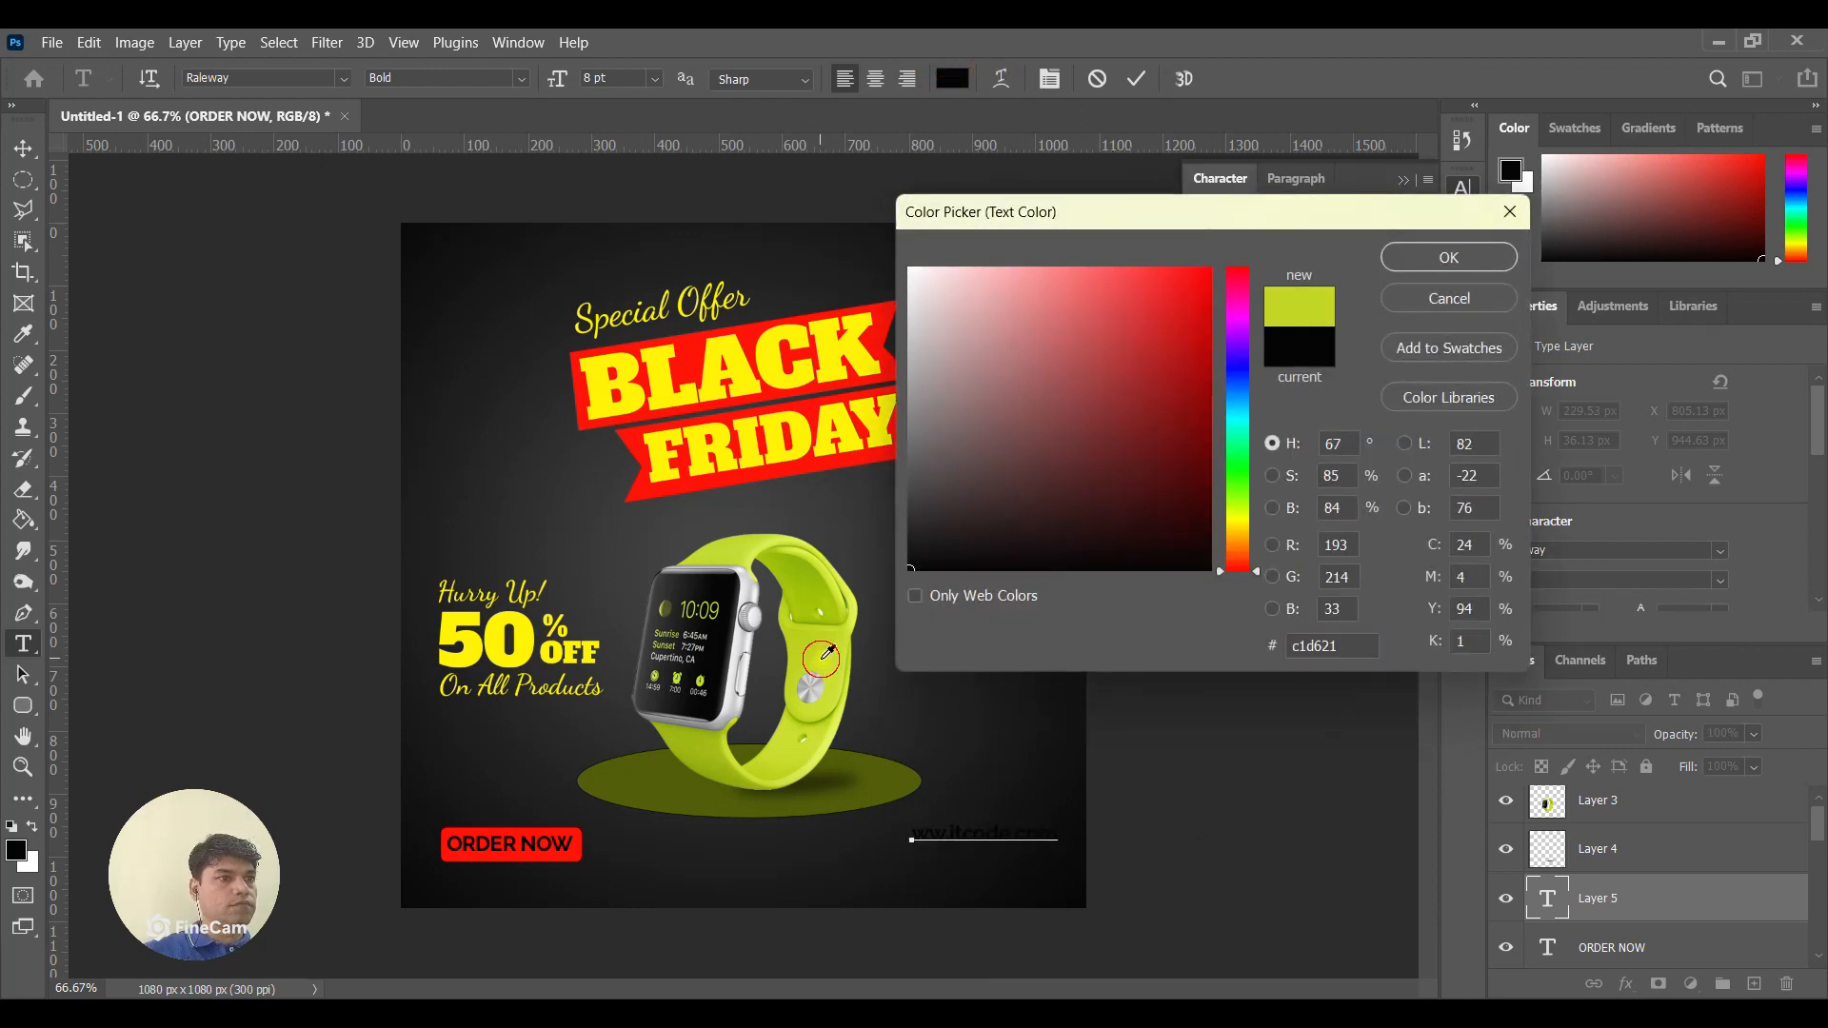
{"action": "left_click", "coordinate": [1473, 257]}
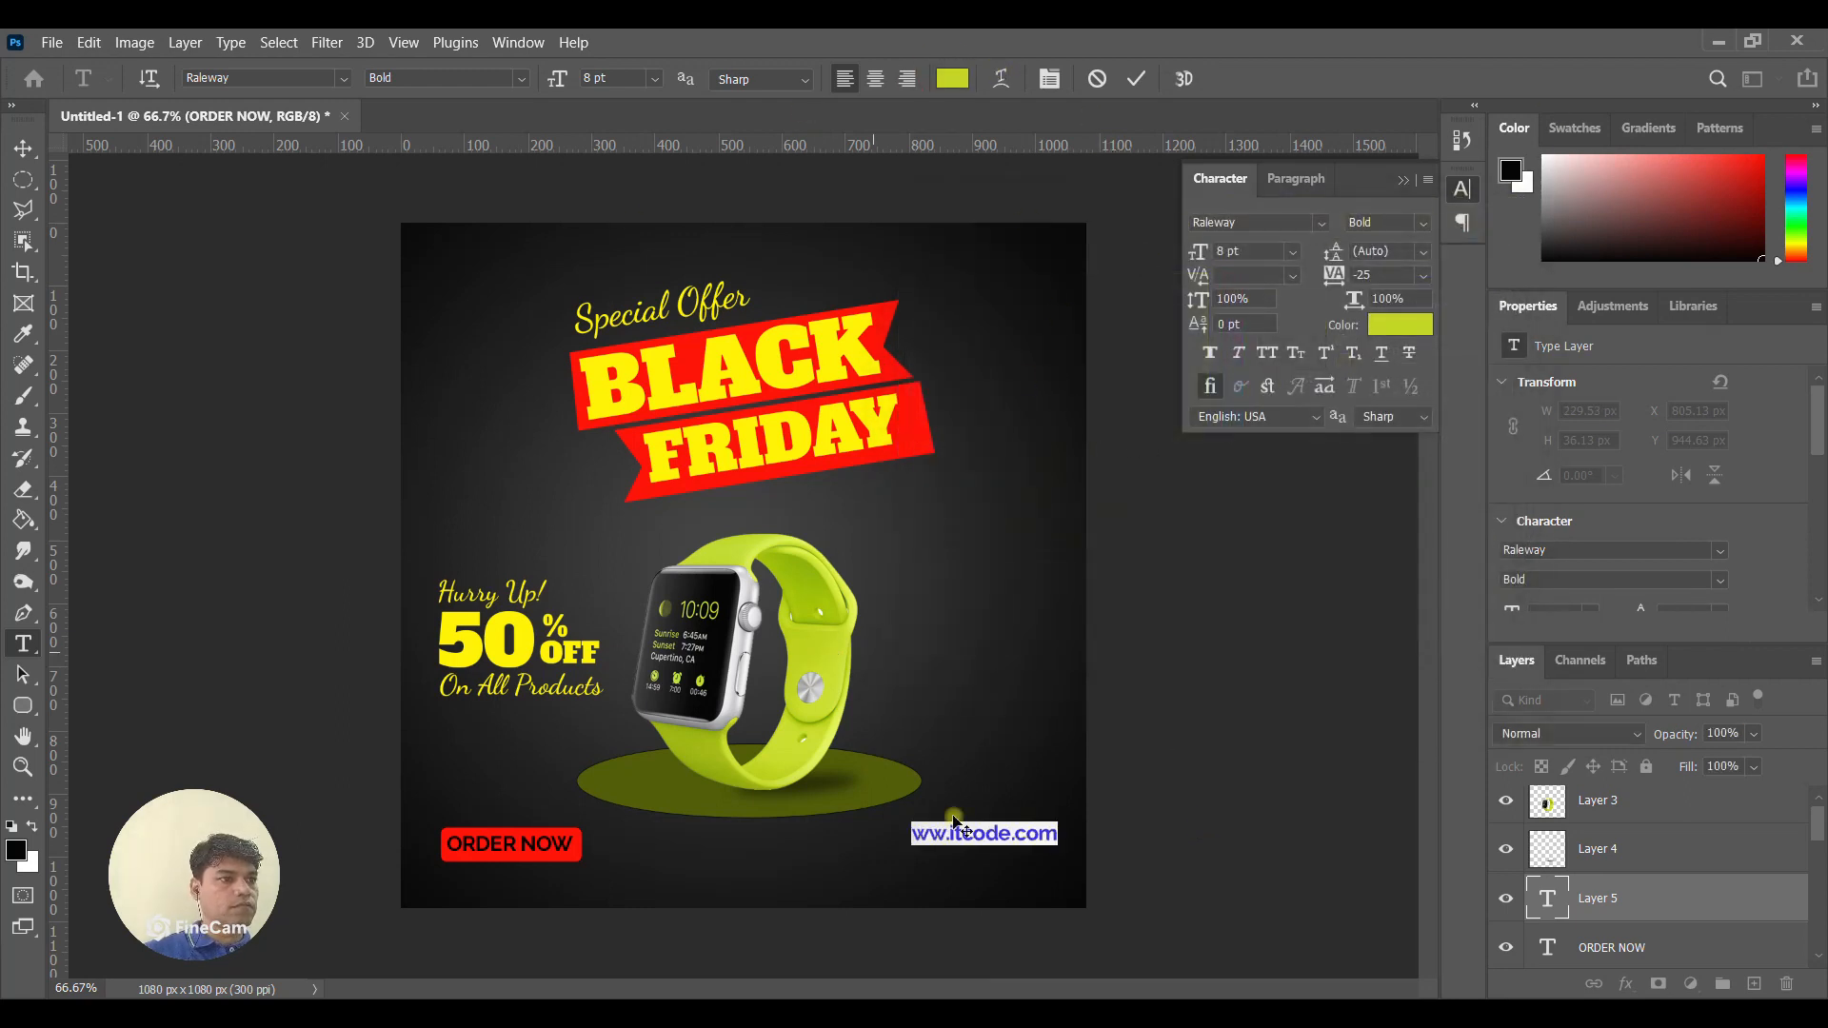
Correct the website text to "ww.itcodes.com" and set its Raleway font weight to Regular.
{"action": "left_click", "coordinate": [1004, 826]}
{"action": "type", "text": "s"}
{"action": "key", "text": "ctrl+a"}
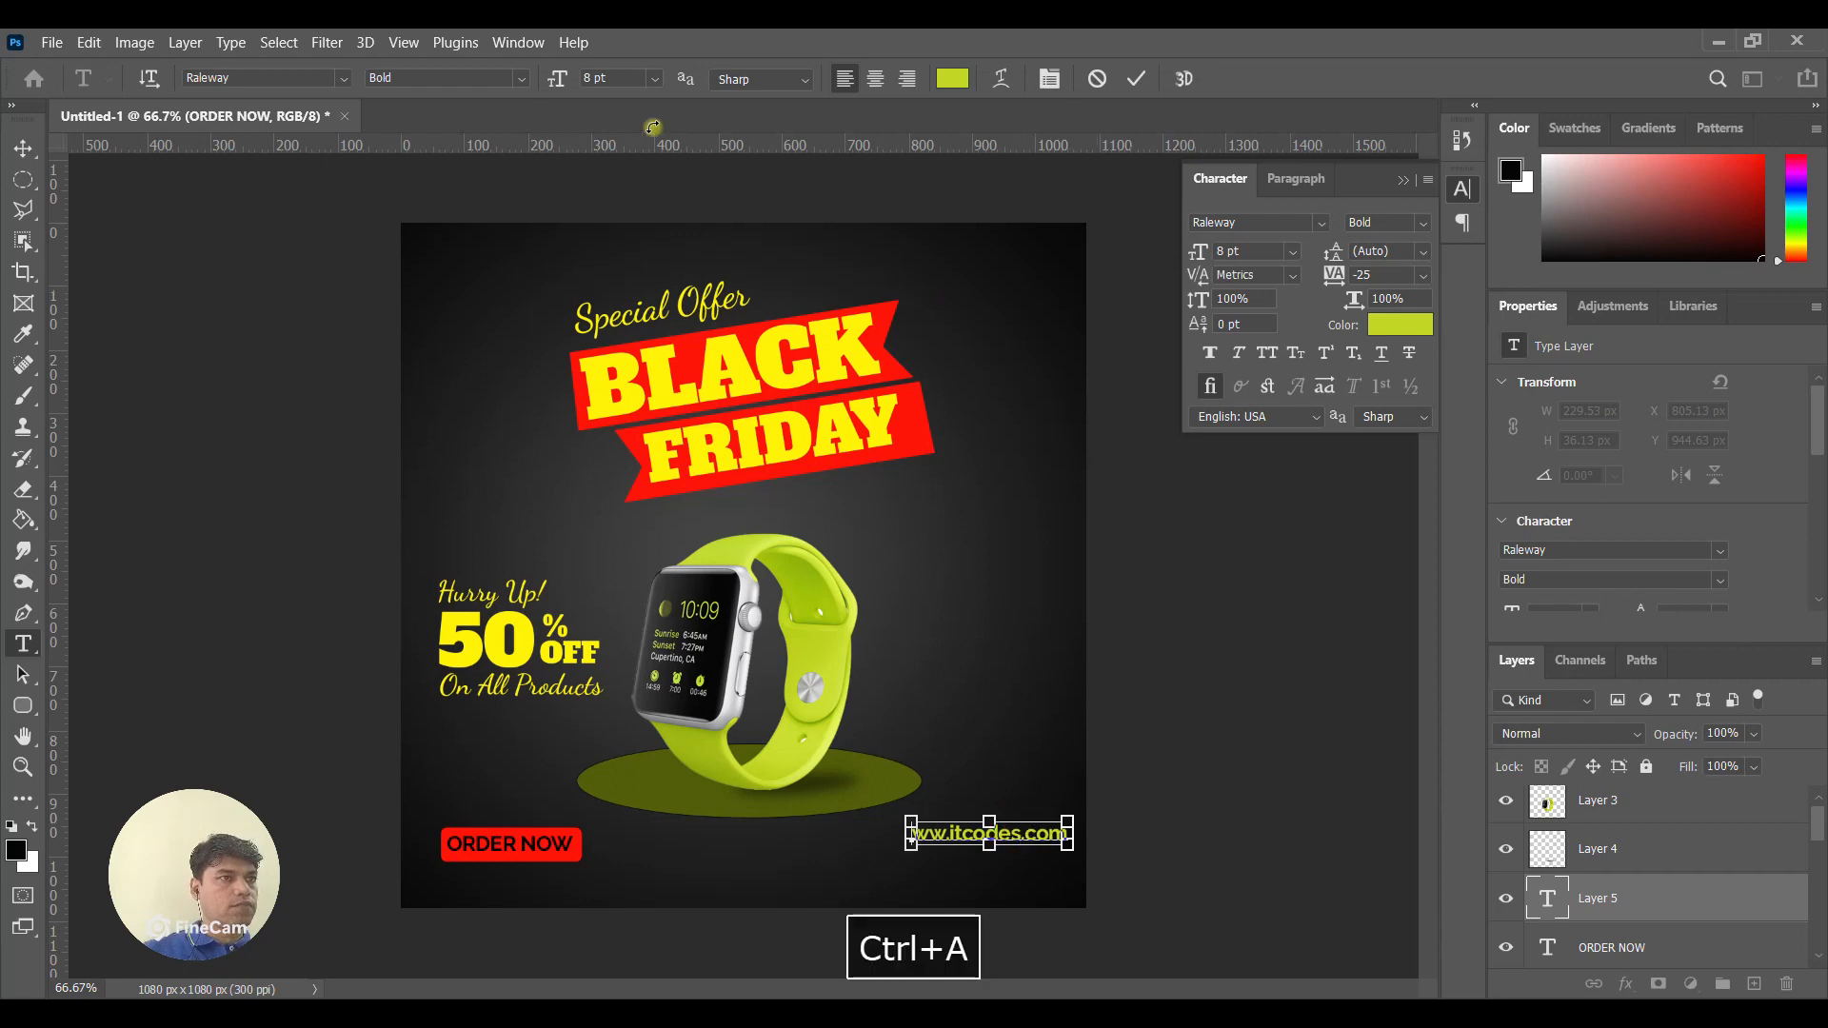
{"action": "left_click", "coordinate": [521, 78]}
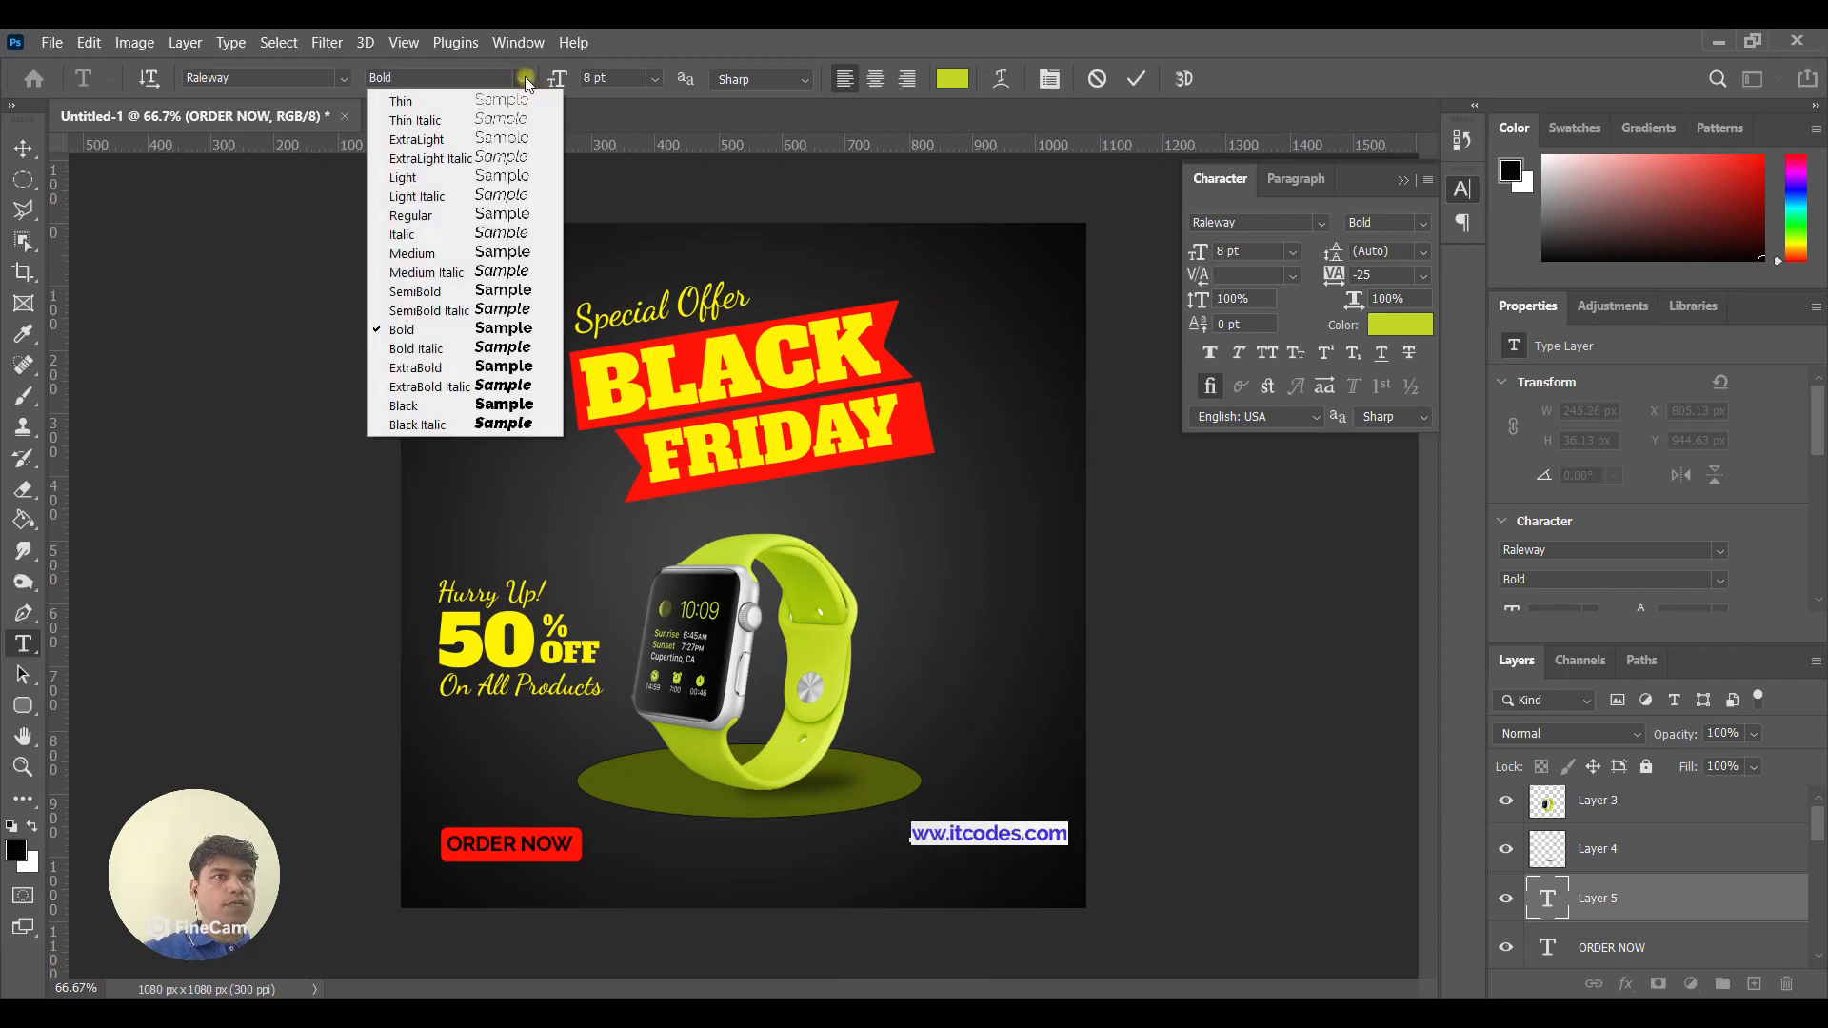
{"action": "left_click", "coordinate": [501, 255]}
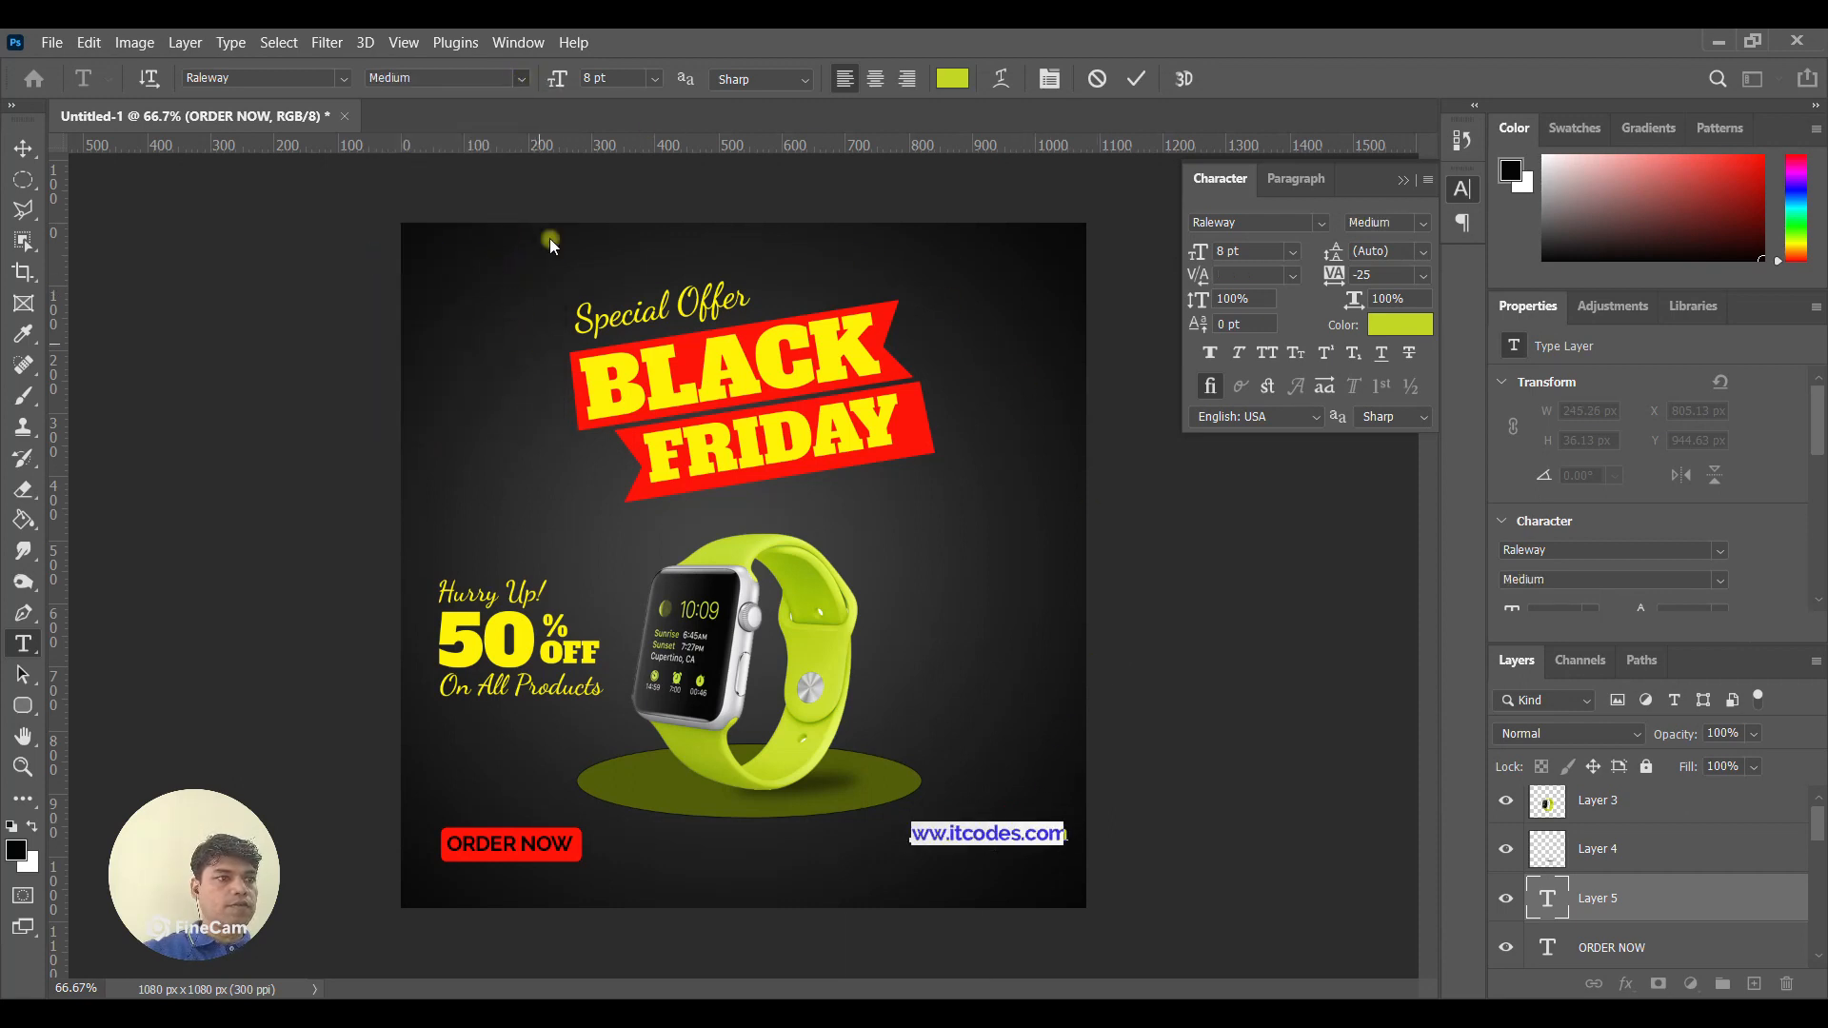
{"action": "left_click", "coordinate": [505, 78]}
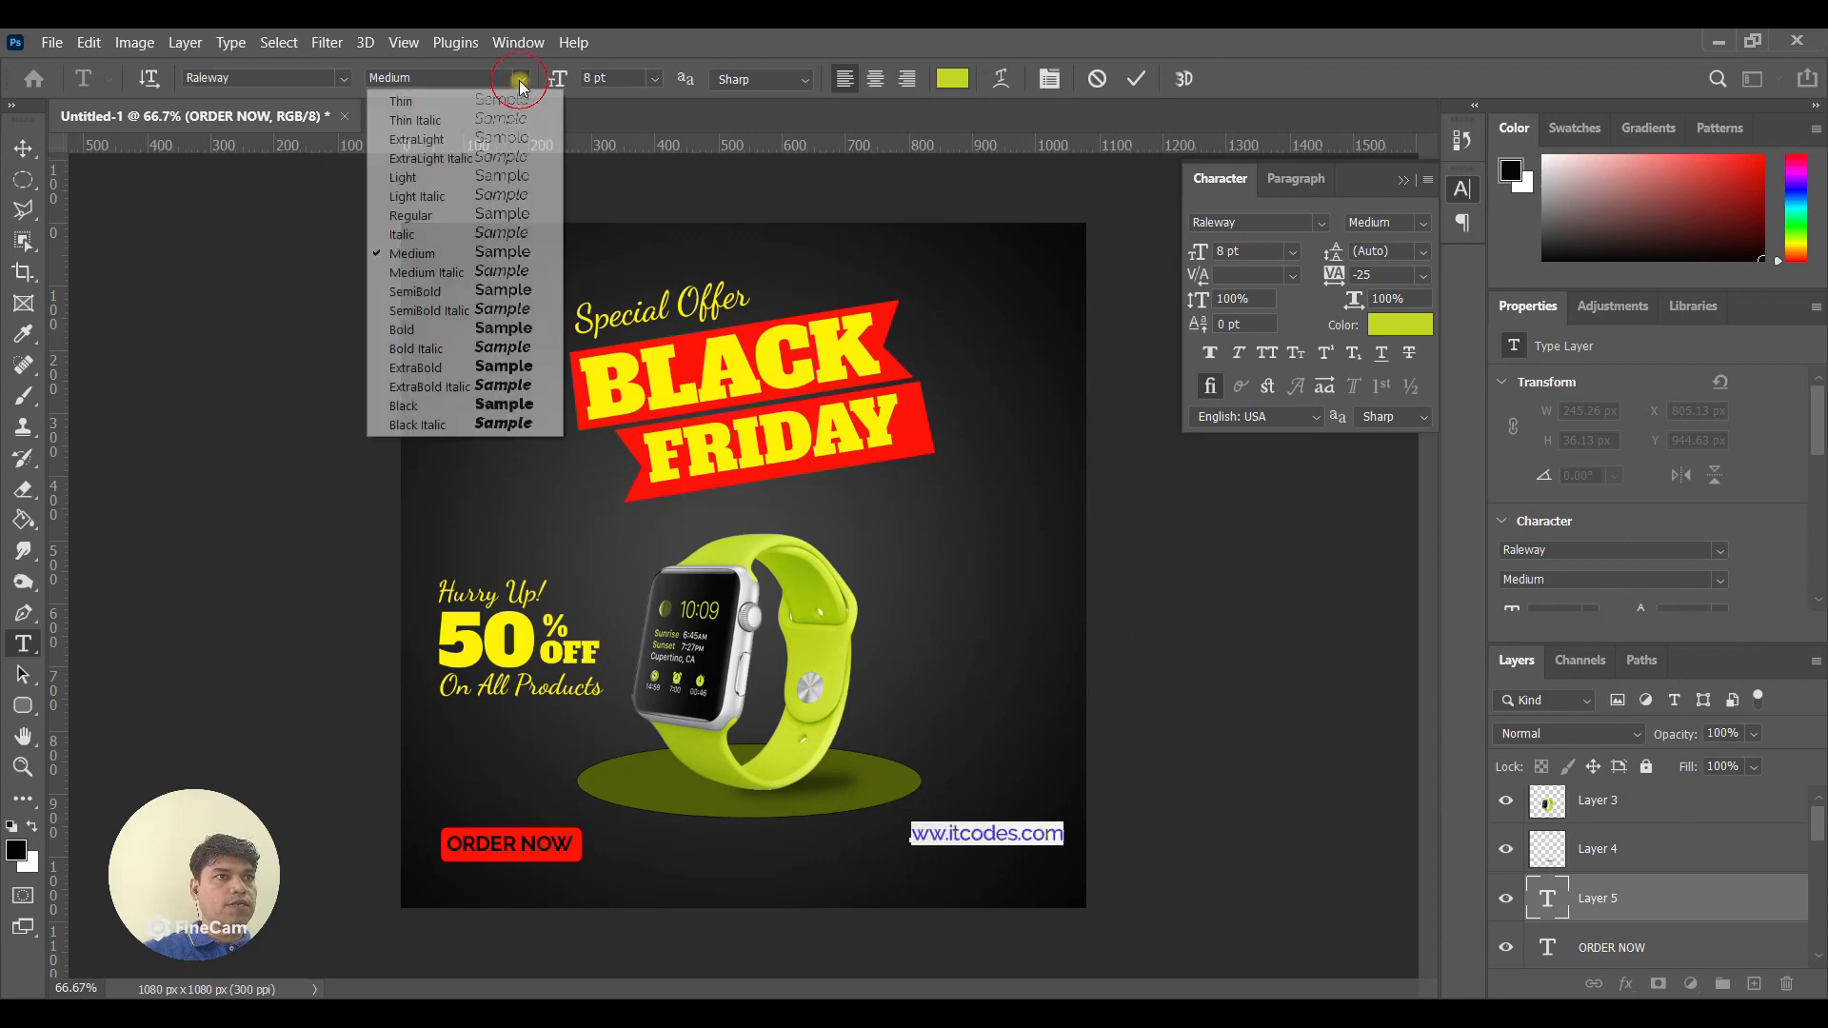
{"action": "left_click", "coordinate": [470, 213]}
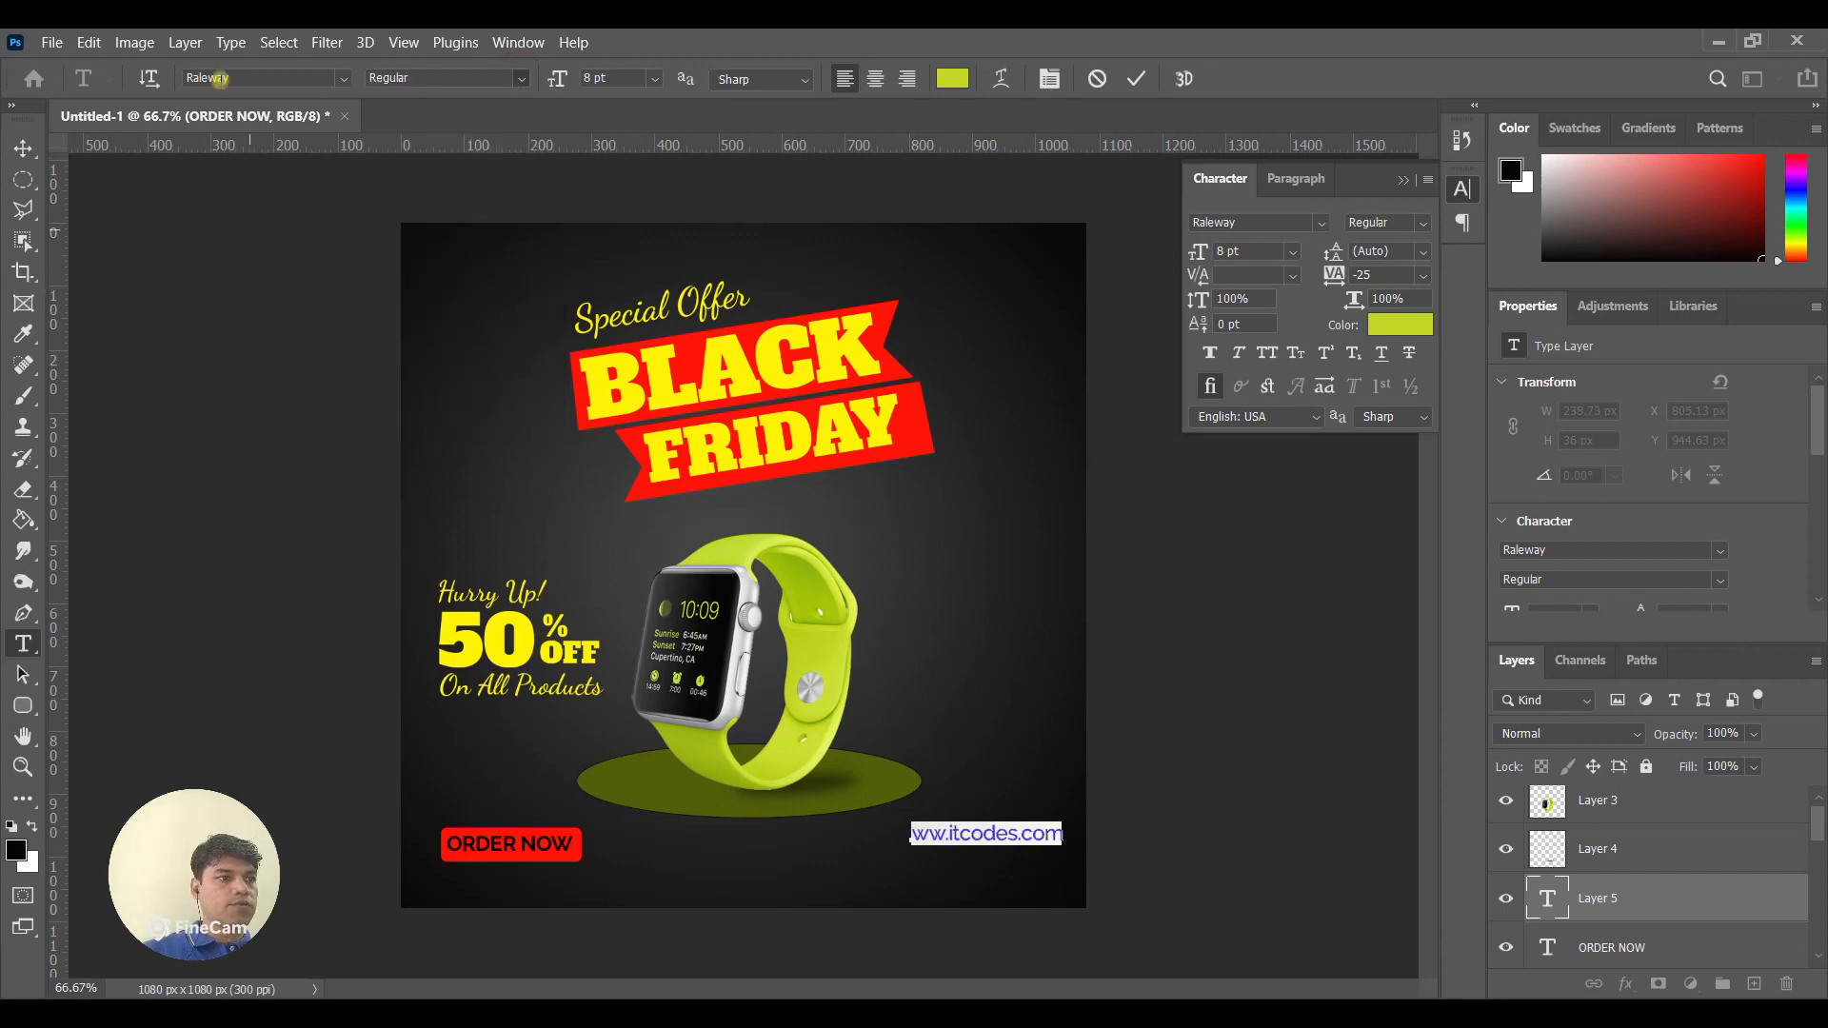
{"action": "left_click", "coordinate": [24, 148]}
Nudge the website text about 7 px down to line it up with the ORDER NOW button.
{"action": "key", "text": "Down"}
{"action": "key", "text": "Down"}
{"action": "key", "text": "Down"}
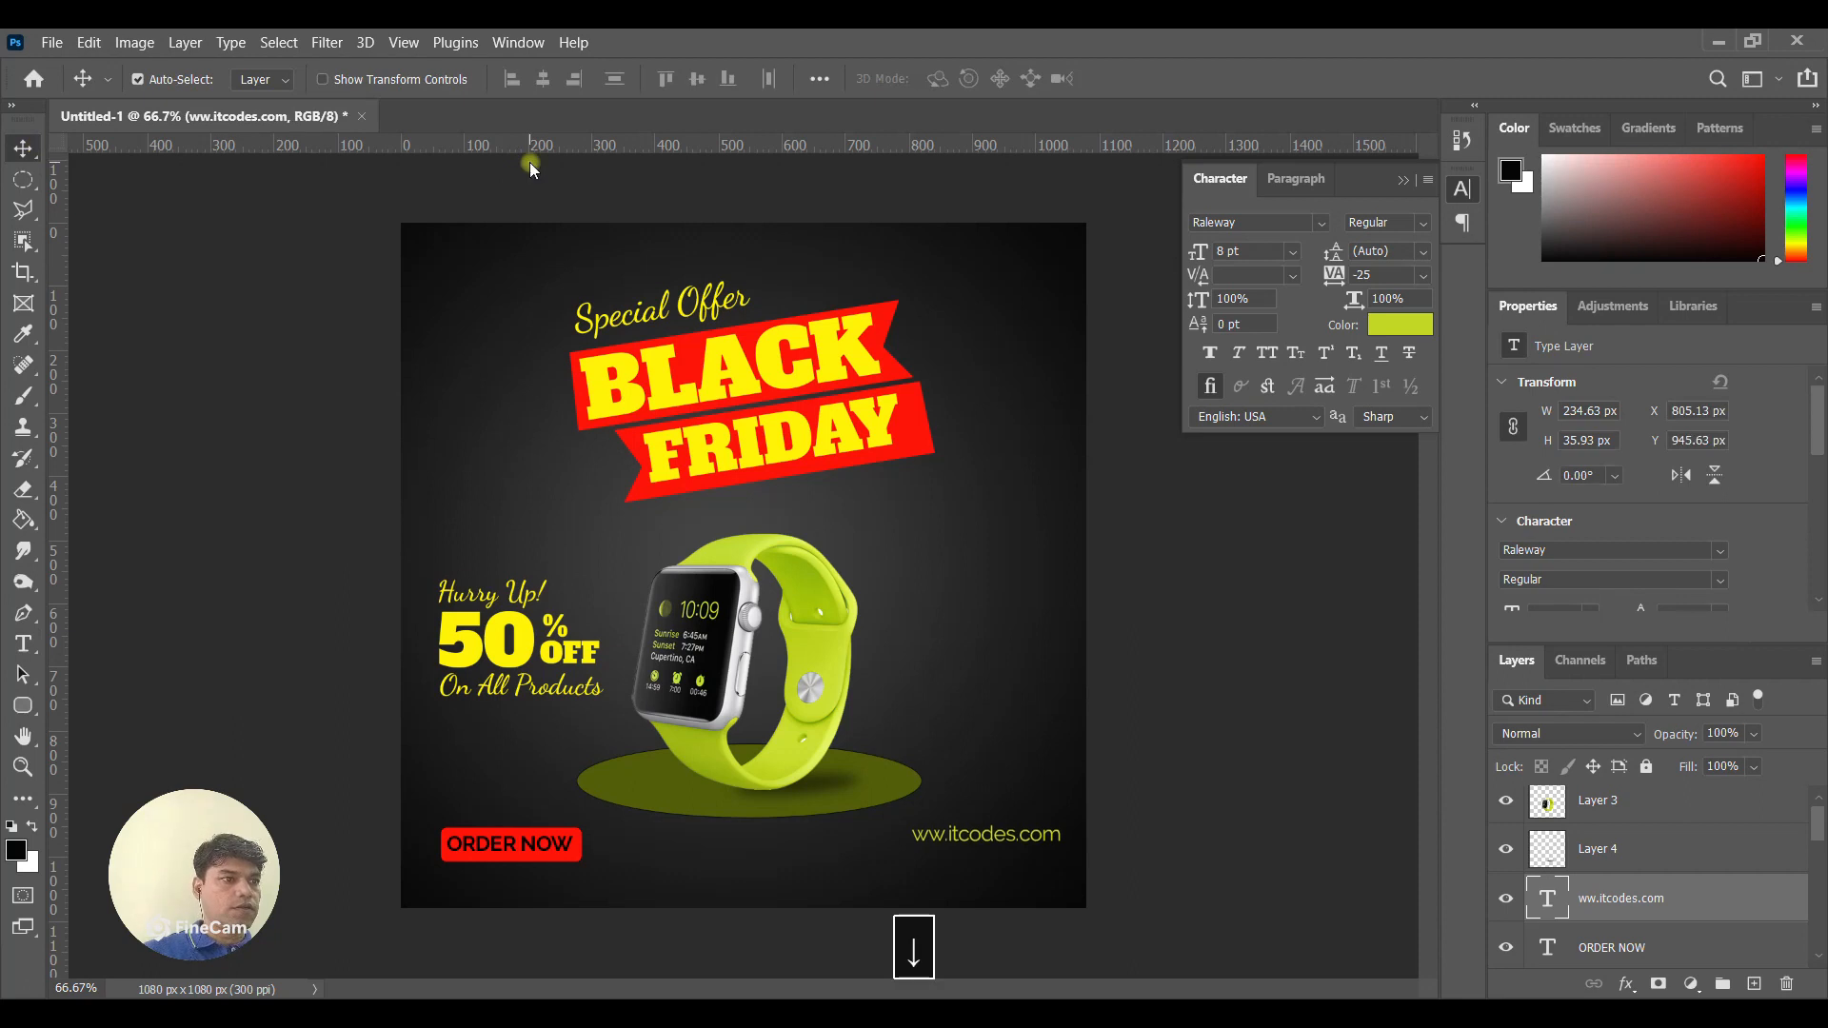
{"action": "key", "text": "Down"}
{"action": "key", "text": "Down"}
{"action": "key", "text": "Down"}
{"action": "key", "text": "Down"}
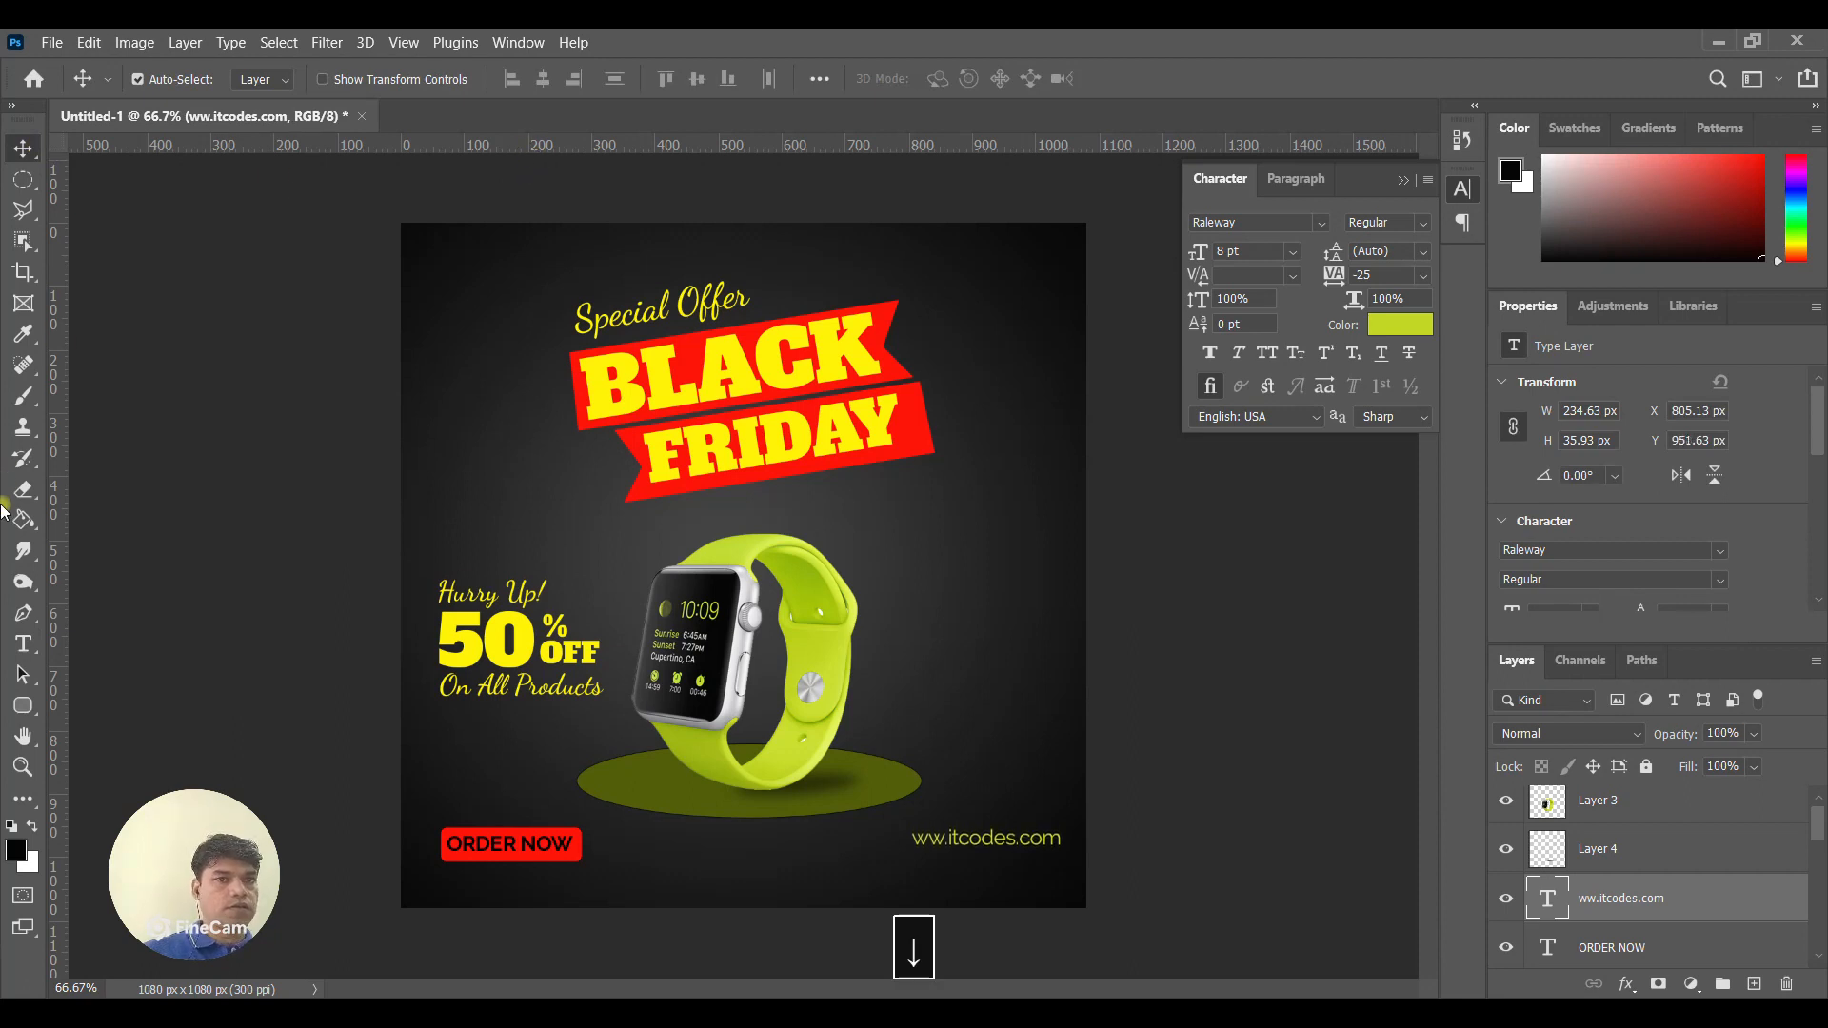
{"action": "left_click", "coordinate": [23, 647]}
{"action": "left_click", "coordinate": [948, 841]}
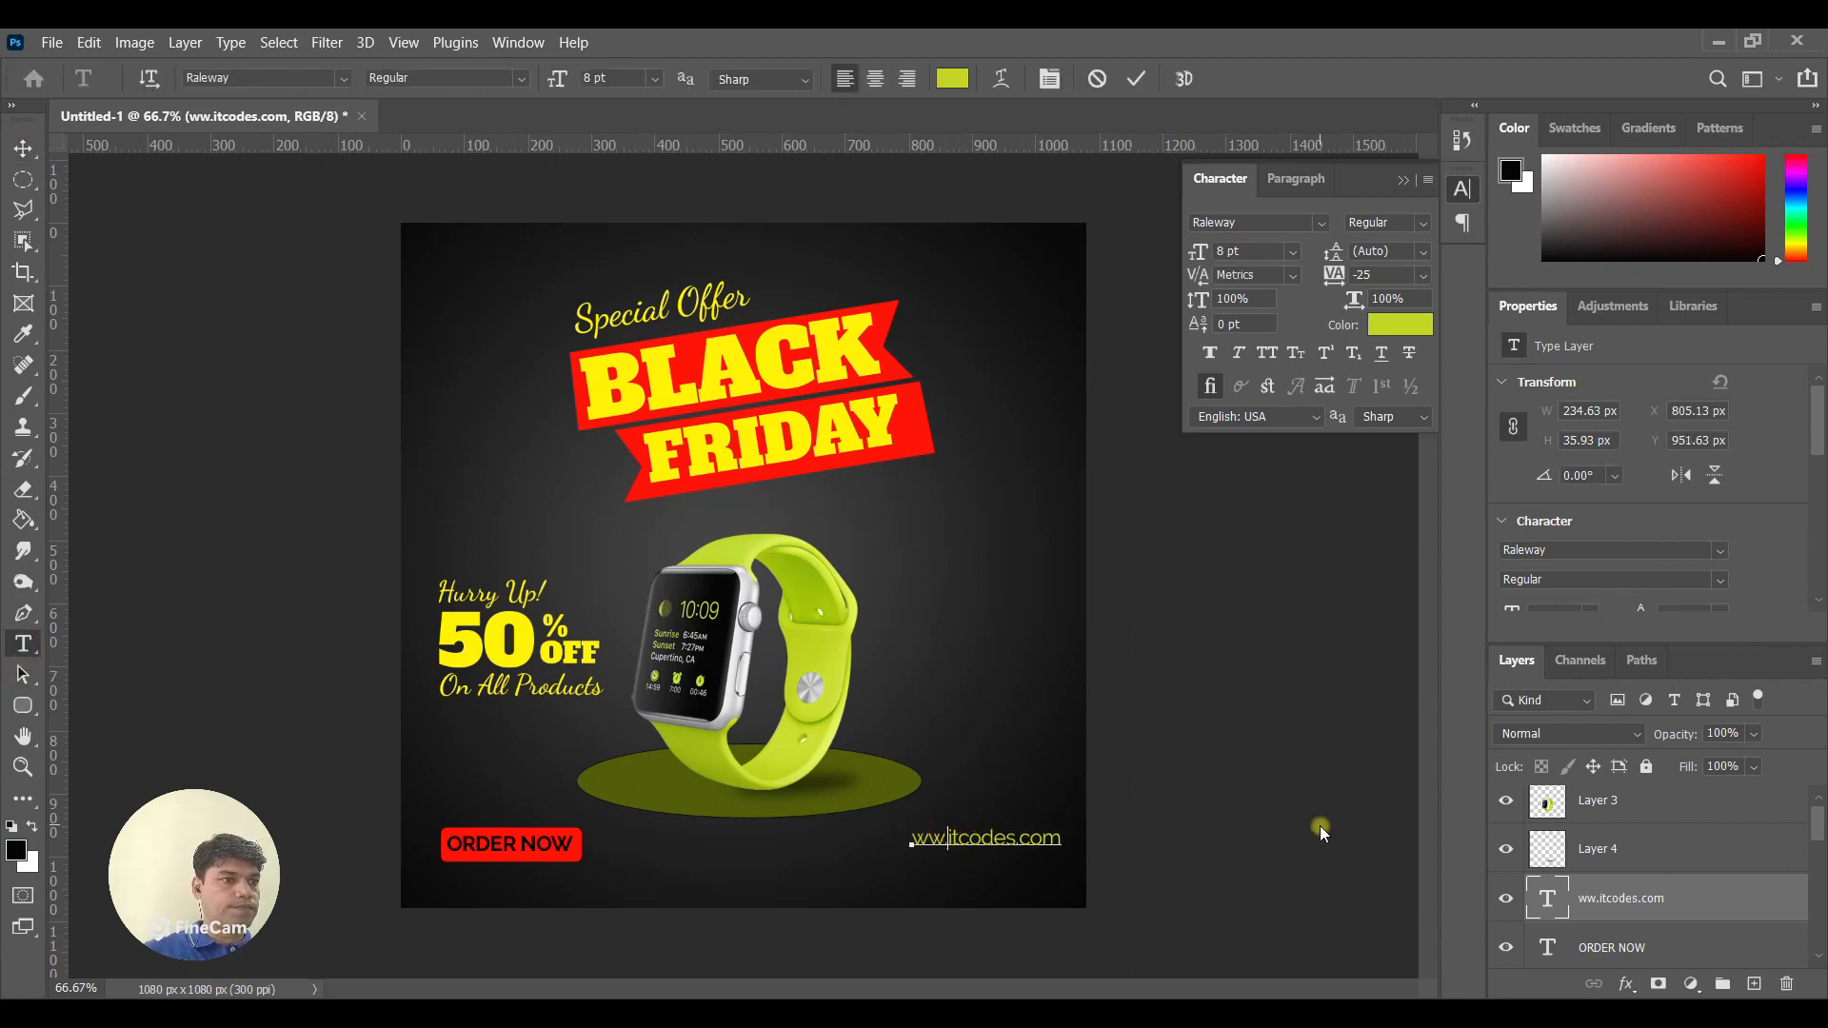
{"action": "key", "text": "Left"}
{"action": "key", "text": "Left"}
{"action": "key", "text": "Left"}
{"action": "type", "text": "w"}
{"action": "left_click", "coordinate": [23, 149]}
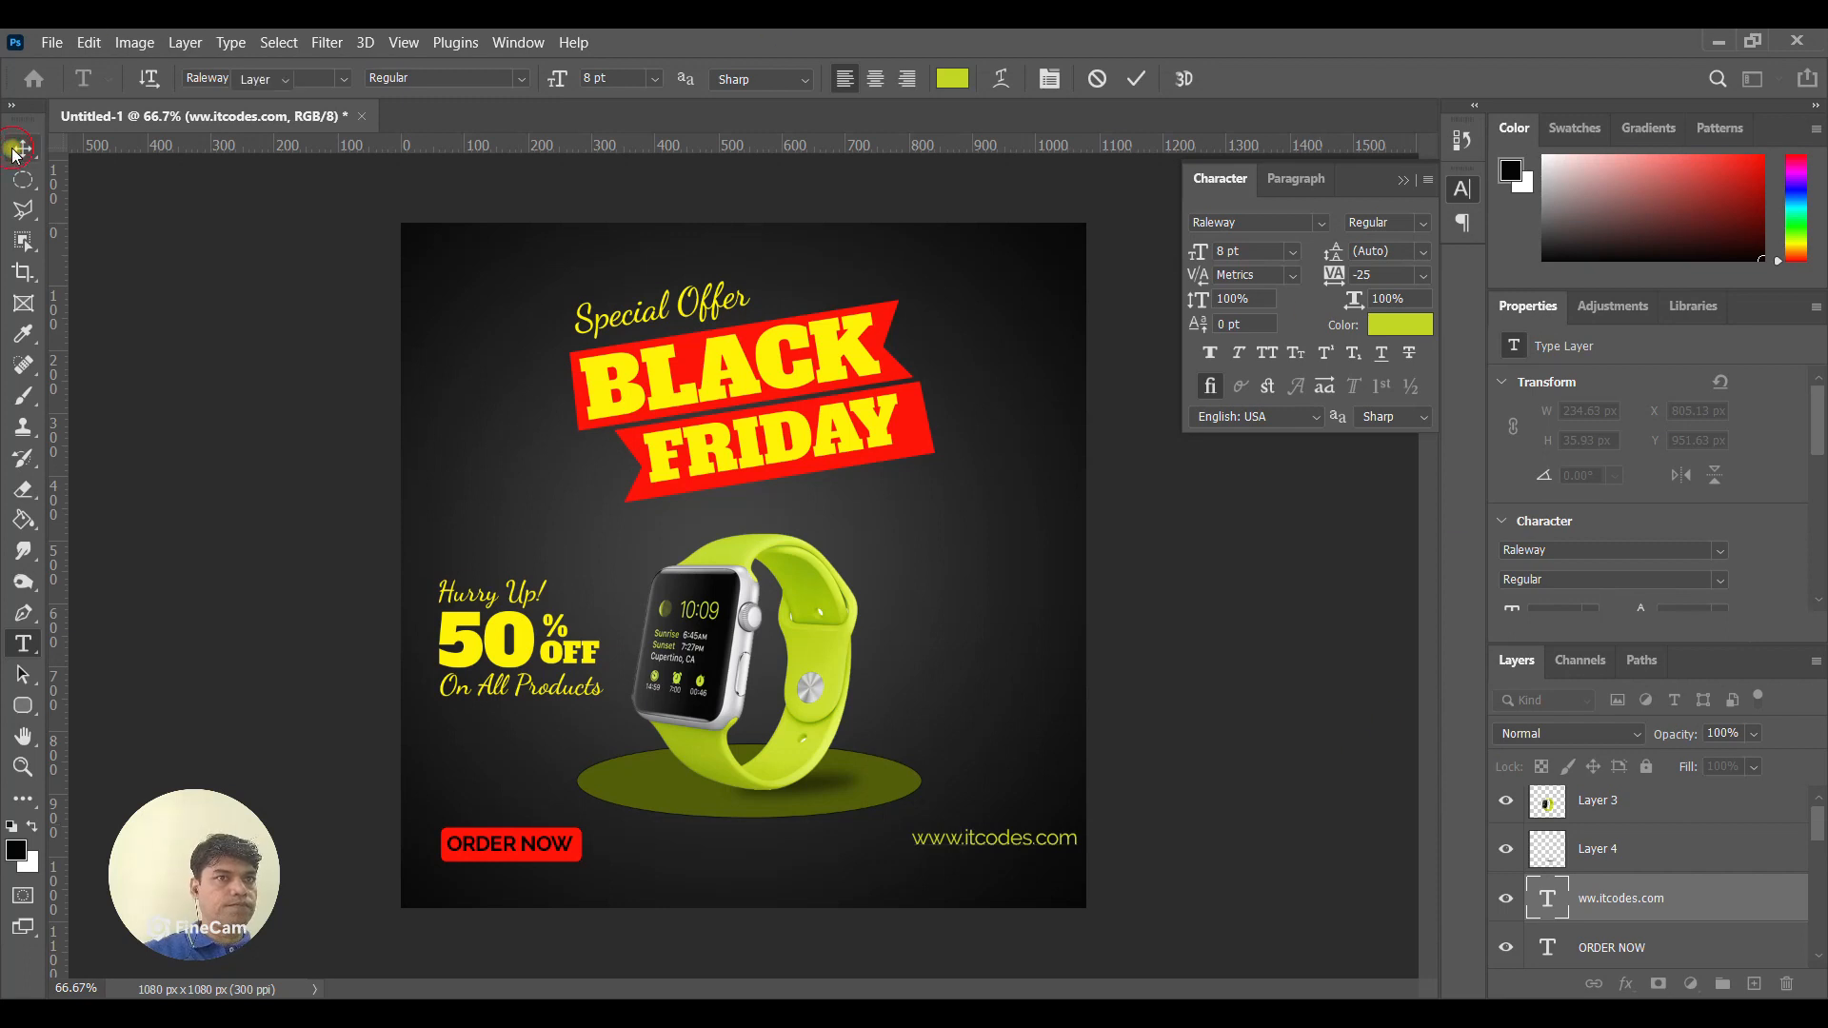
{"action": "key", "text": "Left"}
{"action": "key", "text": "Left"}
{"action": "key", "text": "Left"}
{"action": "key", "text": "Left"}
{"action": "key", "text": "Left"}
{"action": "key", "text": "Left"}
{"action": "key", "text": "Left"}
{"action": "key", "text": "Left"}
{"action": "key", "text": "Left"}
{"action": "key", "text": "Left"}
{"action": "key", "text": "Left"}
{"action": "key", "text": "Left"}
{"action": "key", "text": "Left"}
{"action": "key", "text": "Left"}
{"action": "key", "text": "Left"}
{"action": "key", "text": "Left"}
{"action": "key", "text": "Left"}
{"action": "key", "text": "Left"}
{"action": "key", "text": "Left"}
{"action": "key", "text": "Left"}
{"action": "key", "text": "Left"}
{"action": "key", "text": "Left"}
{"action": "key", "text": "Left"}
{"action": "key", "text": "Left"}
{"action": "key", "text": "Left"}
{"action": "key", "text": "Left"}
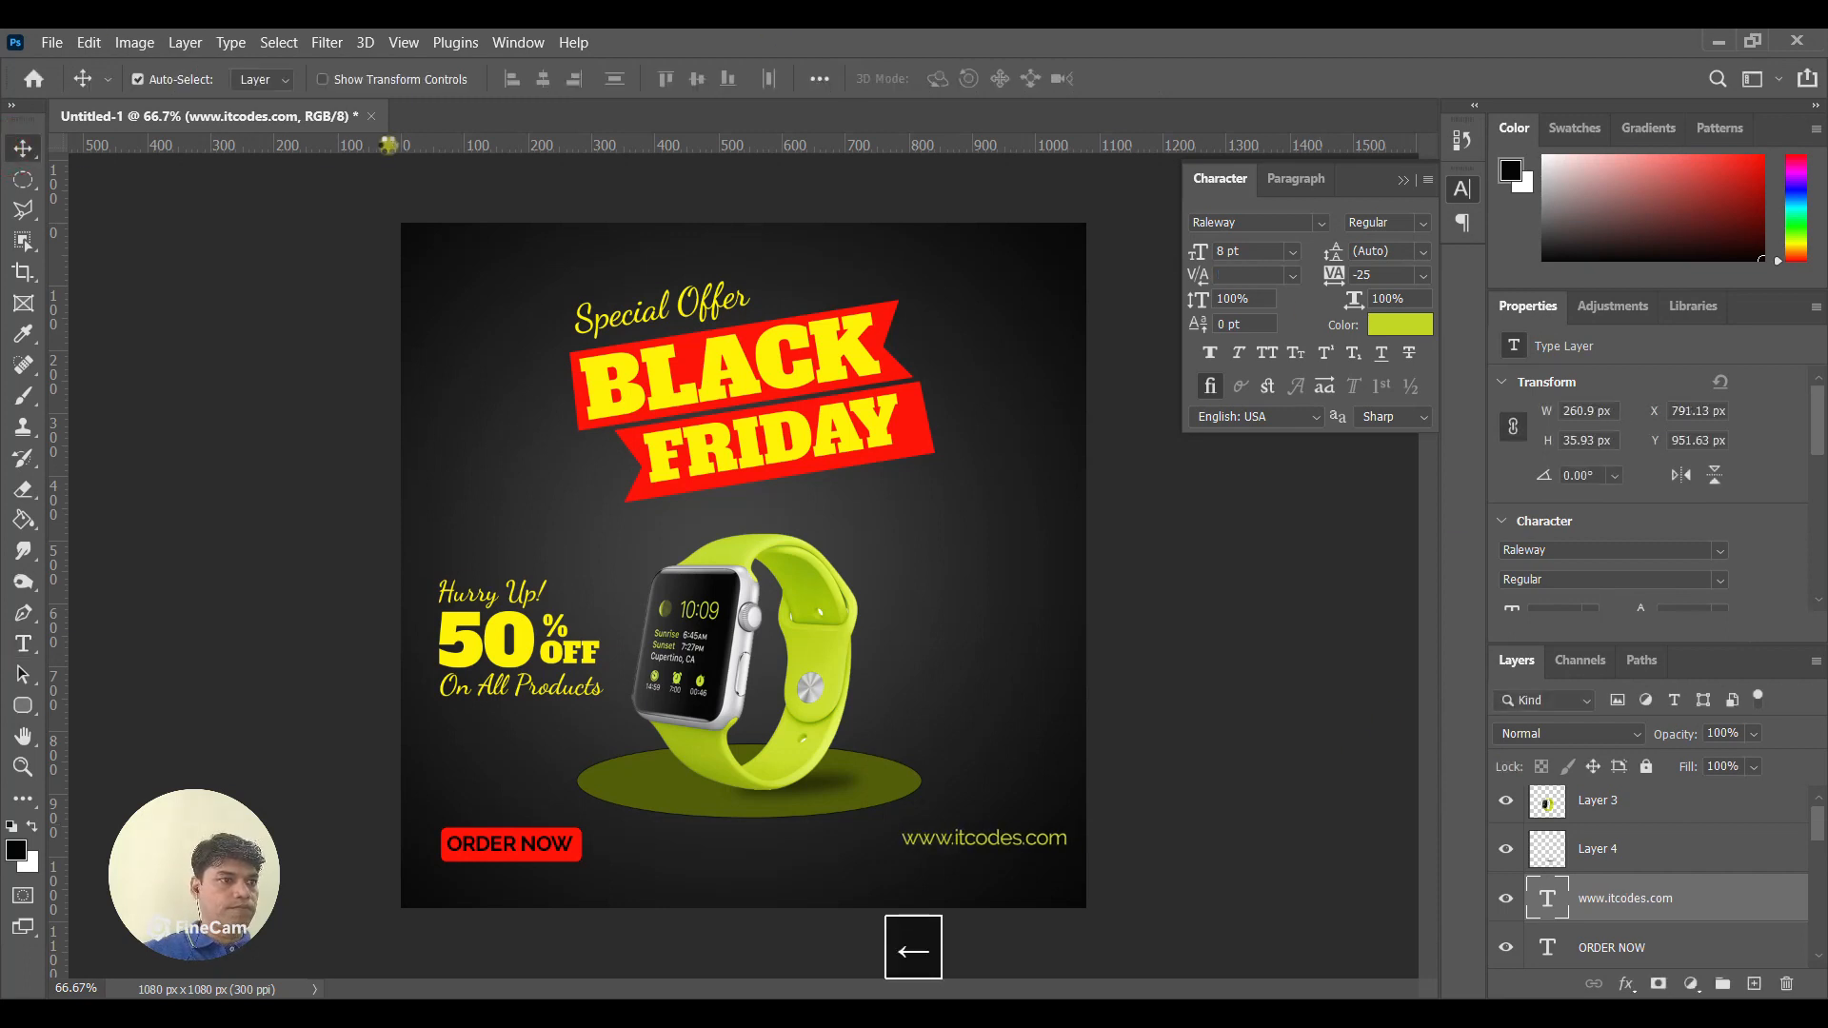
{"action": "key", "text": "Left"}
{"action": "key", "text": "Left"}
{"action": "key", "text": "Left"}
{"action": "key", "text": "Left"}
{"action": "key", "text": "Left"}
{"action": "key", "text": "Left"}
{"action": "key", "text": "Left"}
{"action": "key", "text": "Left"}
{"action": "key", "text": "Left"}
{"action": "key", "text": "Left"}
{"action": "key", "text": "Left"}
{"action": "key", "text": "Left"}
{"action": "key", "text": "Left"}
{"action": "key", "text": "Left"}
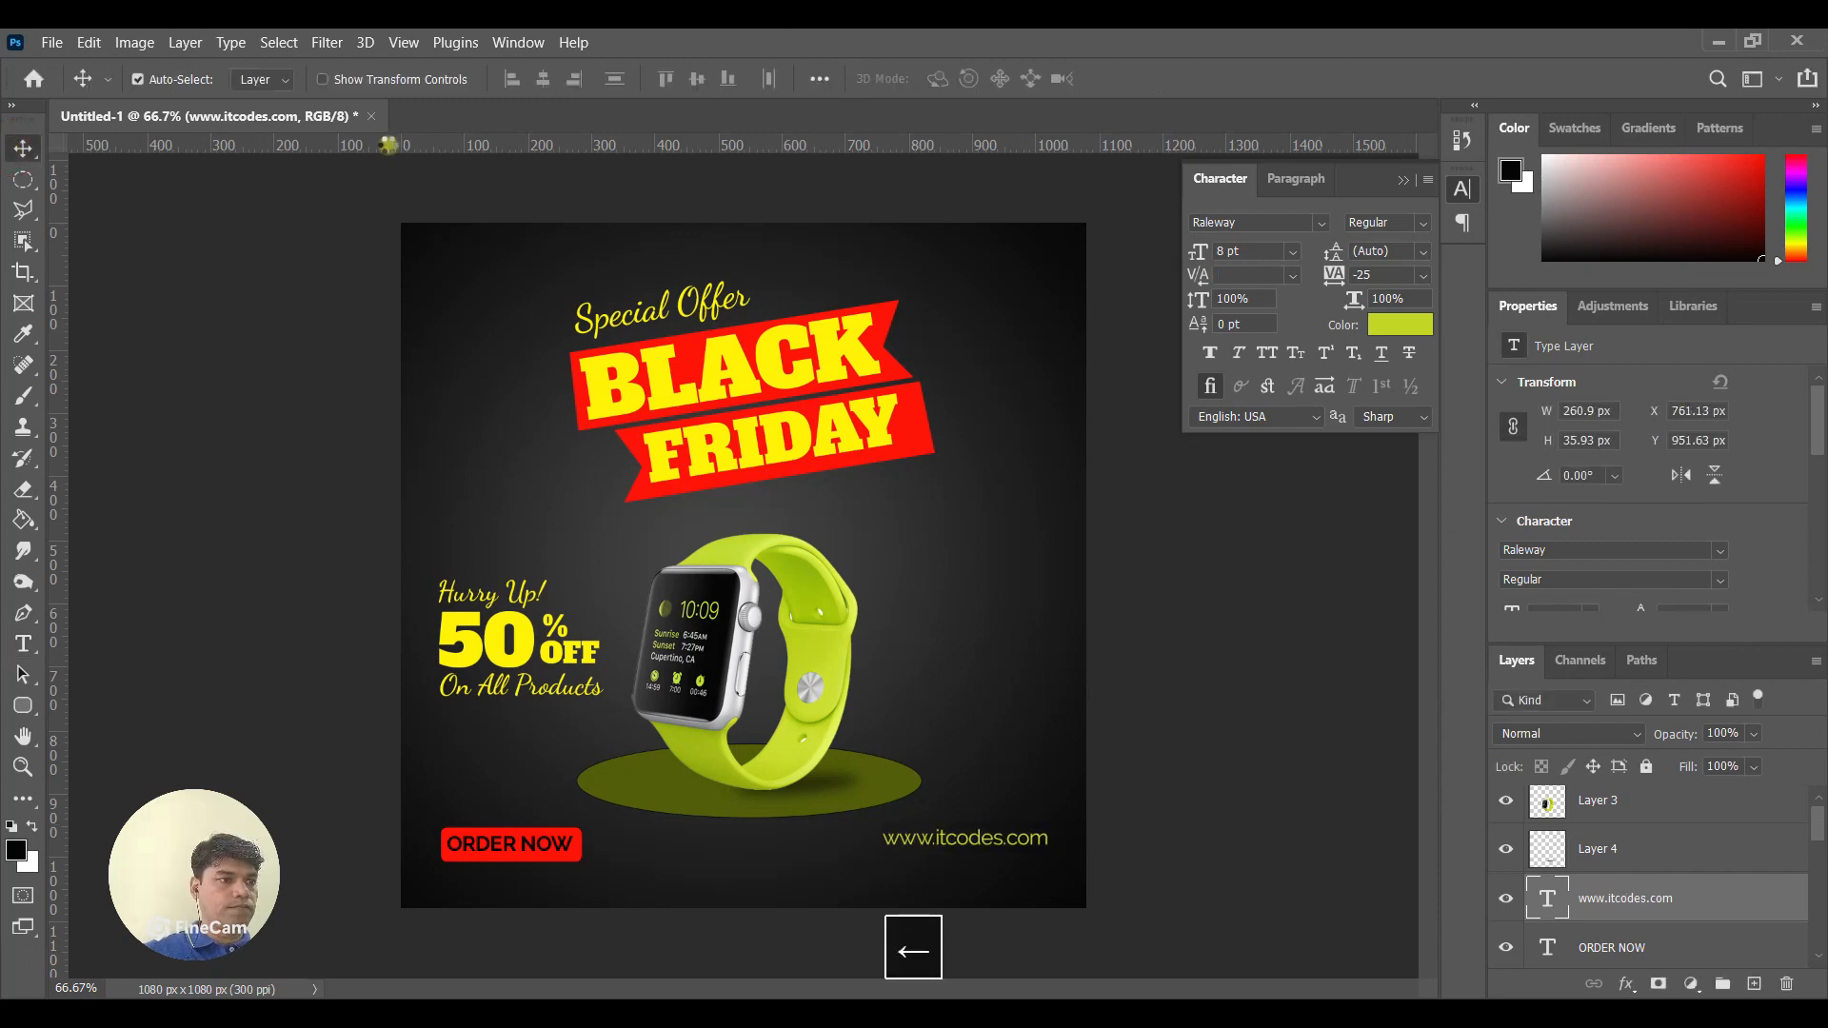
{"action": "key", "text": "Down"}
{"action": "key", "text": "Down"}
{"action": "key", "text": "Down"}
{"action": "key", "text": "Down"}
{"action": "key", "text": "Down"}
{"action": "key", "text": "Down"}
{"action": "key", "text": "Down"}
{"action": "key", "text": "Down"}
{"action": "key", "text": "Down"}
{"action": "key", "text": "Down"}
{"action": "key", "text": "Down"}
{"action": "key", "text": "Down"}
{"action": "key", "text": "Down"}
{"action": "key", "text": "Down"}
{"action": "key", "text": "Down"}
{"action": "key", "text": "Down"}
{"action": "key", "text": "Down"}
{"action": "key", "text": "Down"}
{"action": "key", "text": "Down"}
{"action": "key", "text": "Down"}
{"action": "key", "text": "Down"}
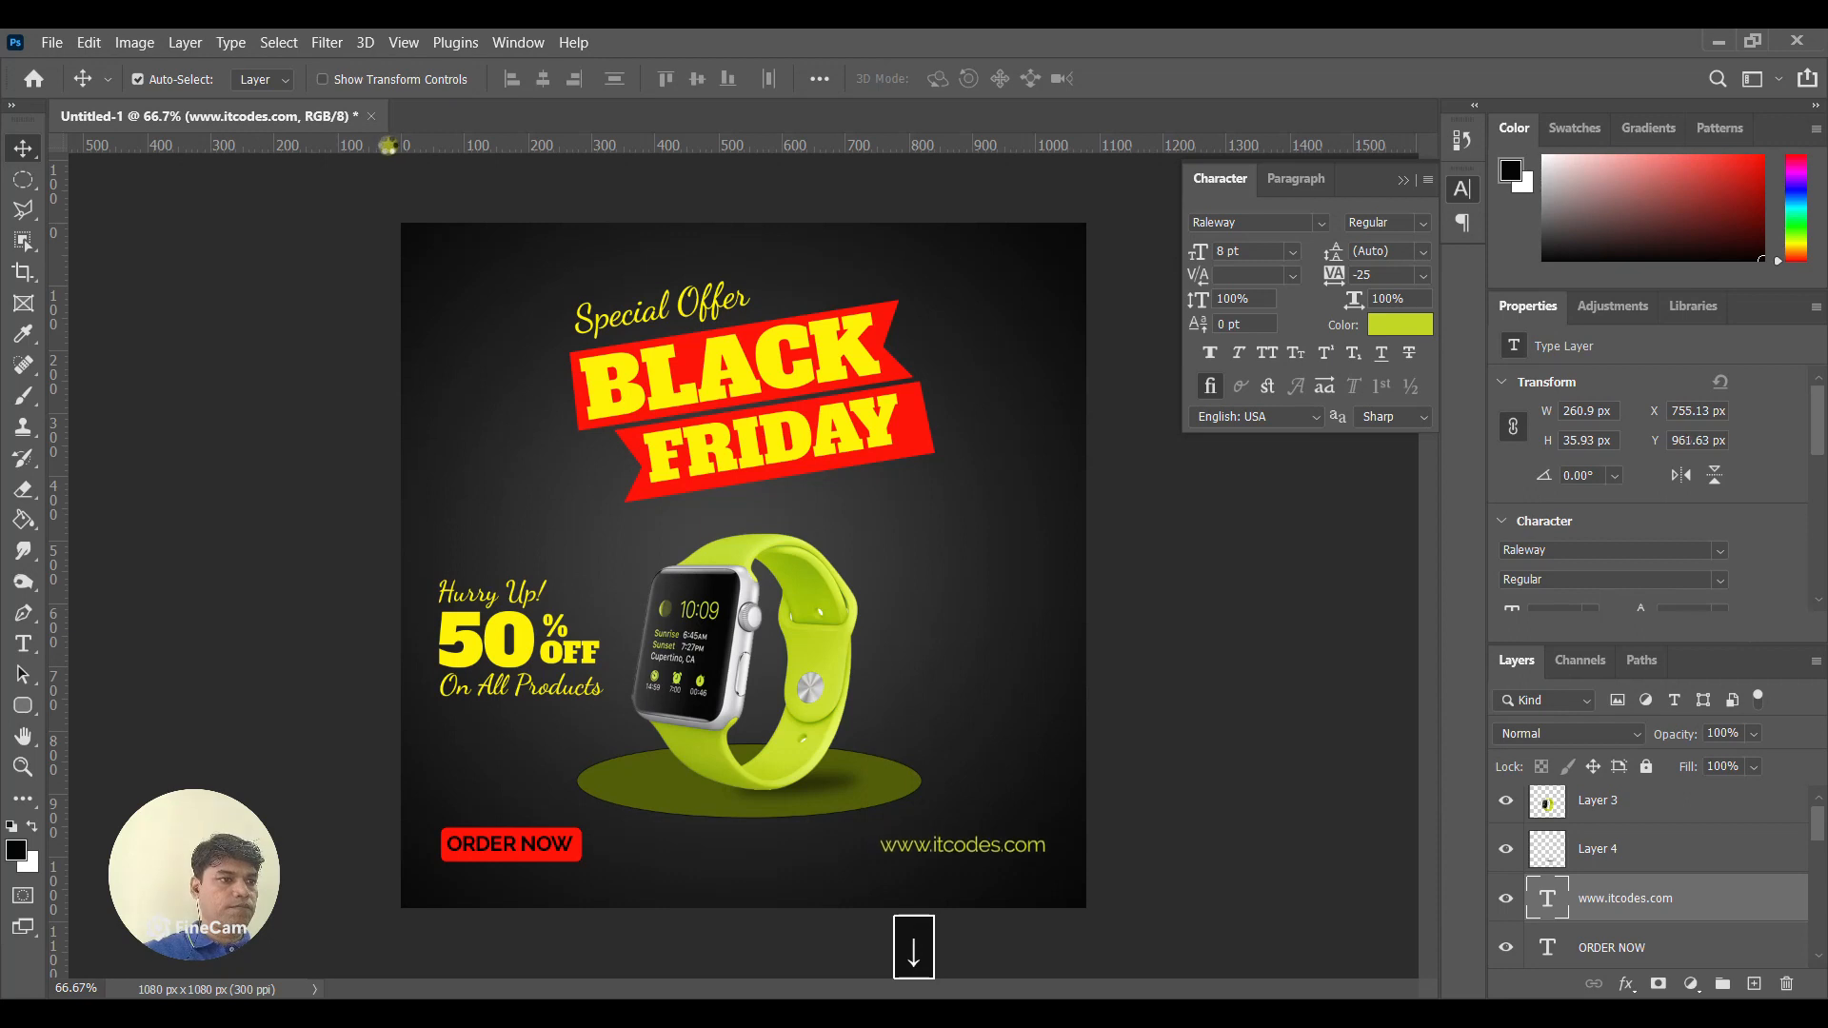
{"action": "key", "text": "Down"}
{"action": "key", "text": "Down"}
{"action": "key", "text": "Down"}
{"action": "key", "text": "Down"}
{"action": "key", "text": "Down"}
{"action": "key", "text": "Down"}
{"action": "key", "text": "Down"}
{"action": "key", "text": "Down"}
{"action": "key", "text": "Down"}
{"action": "key", "text": "Down"}
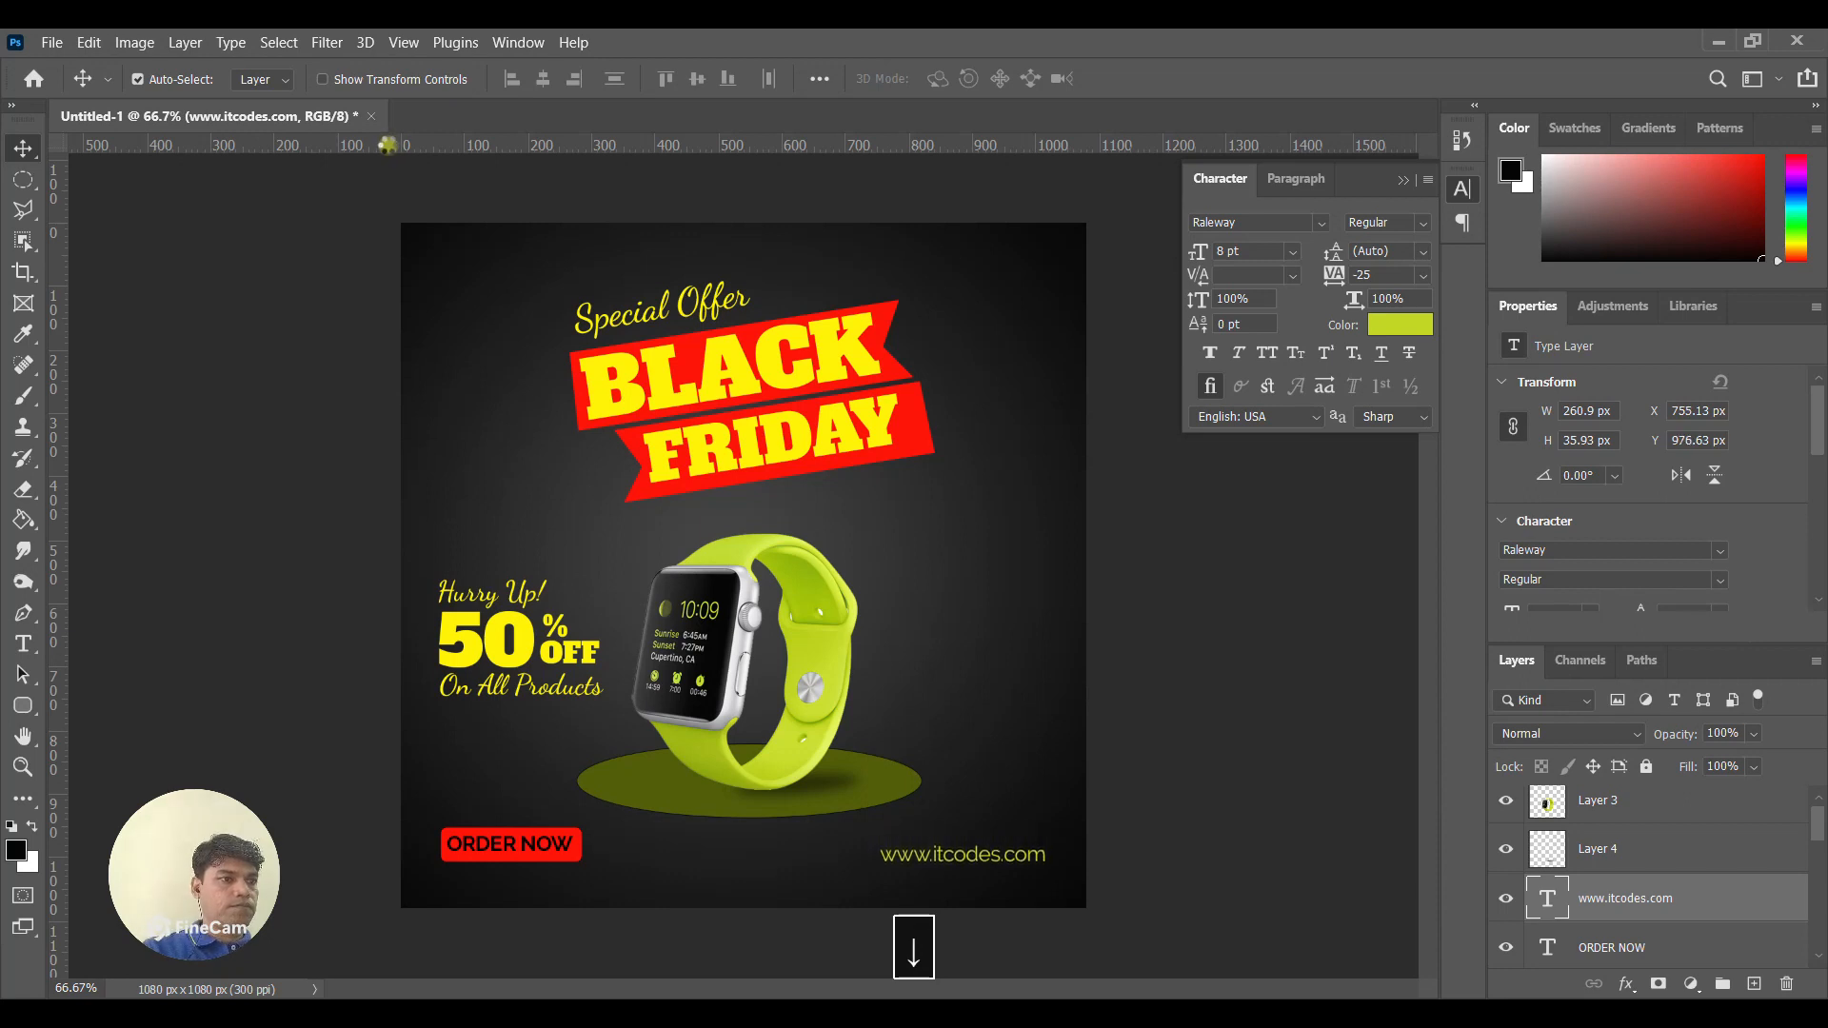
{"action": "key", "text": "Right"}
{"action": "key", "text": "Right"}
{"action": "key", "text": "Right"}
{"action": "key", "text": "Right"}
{"action": "key", "text": "Right"}
{"action": "key", "text": "Down"}
{"action": "key", "text": "Down"}
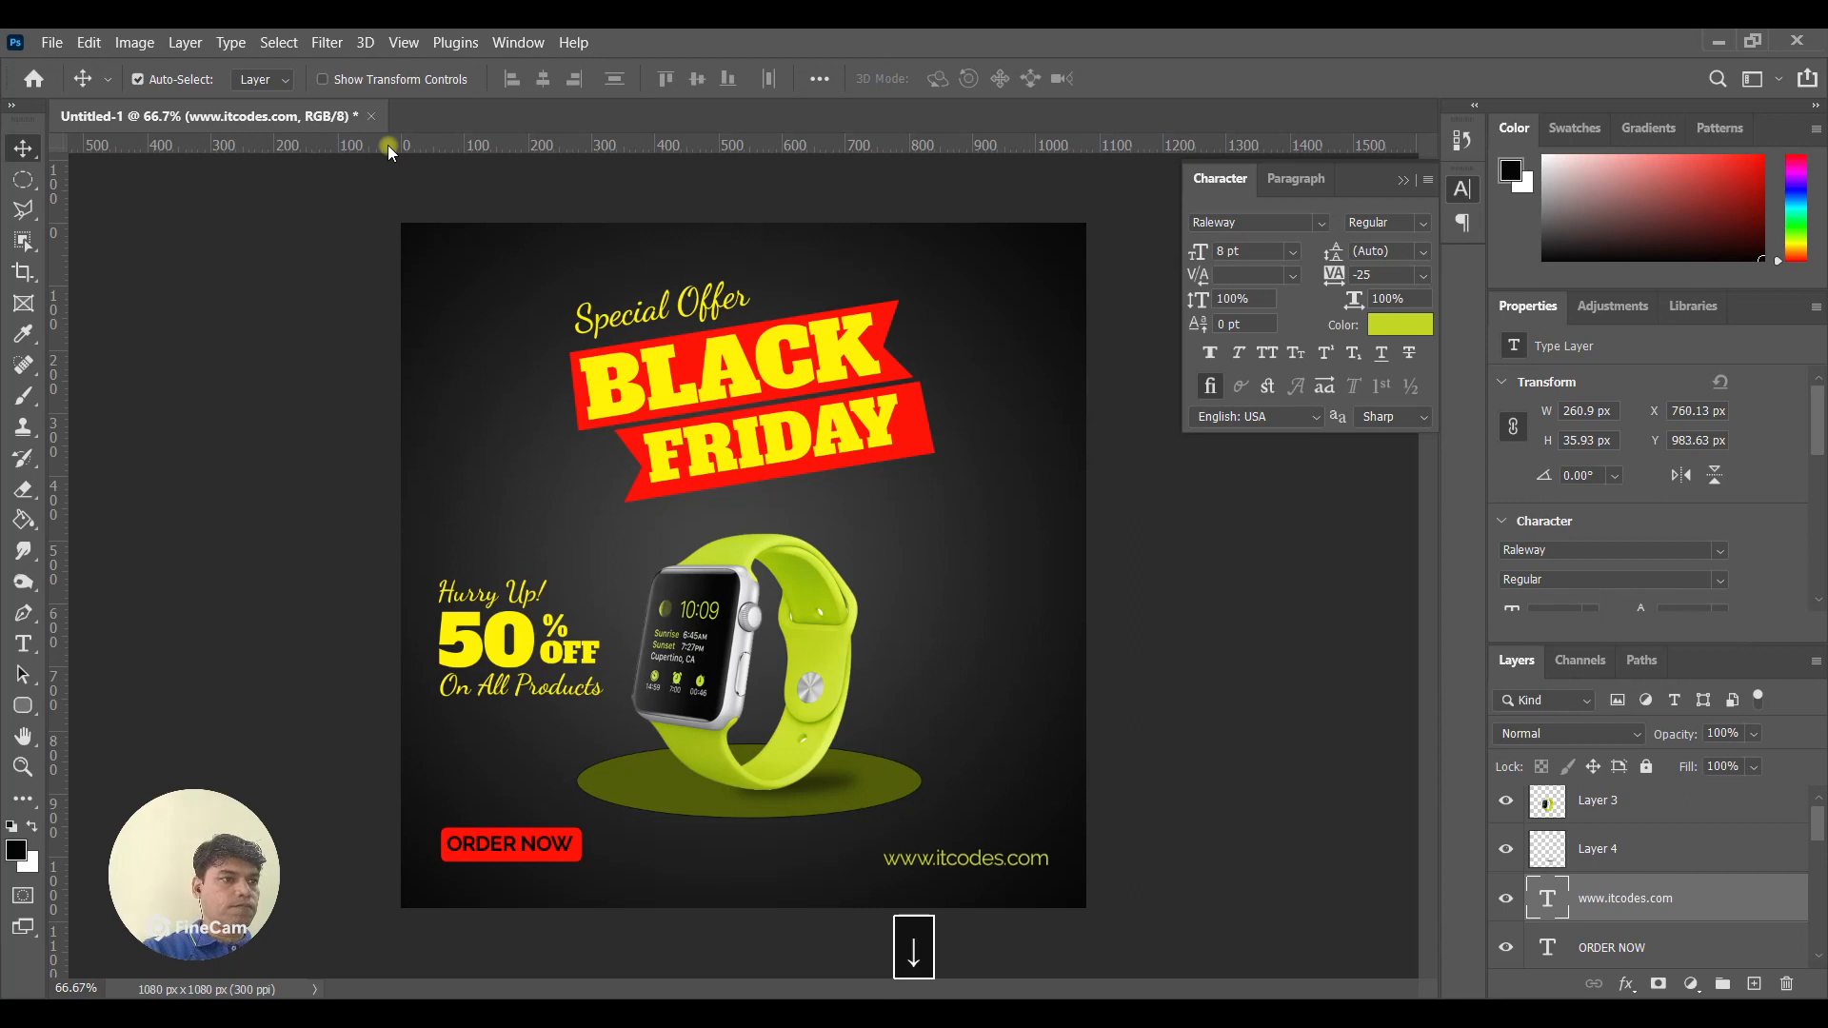
Add the contact phone number as a new text line beside the watch, with its digit groups separated by dots.
{"action": "left_click", "coordinate": [23, 643]}
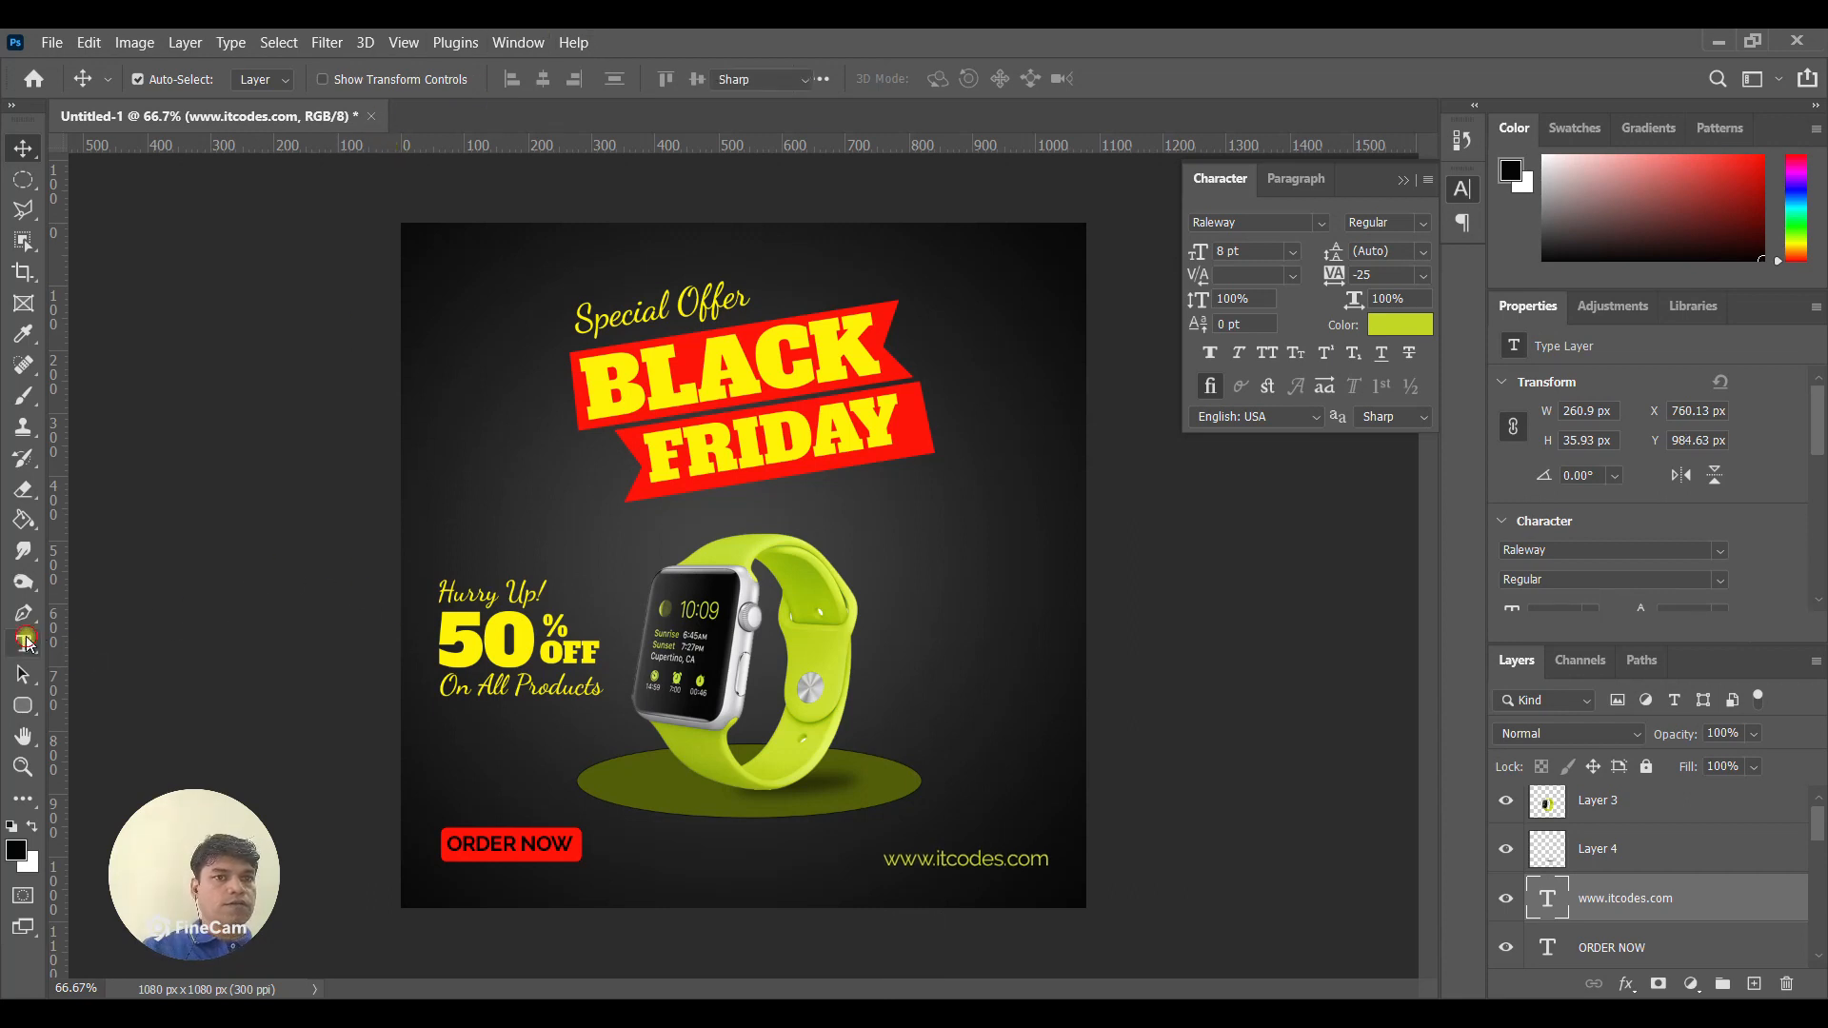
{"action": "left_click", "coordinate": [942, 624]}
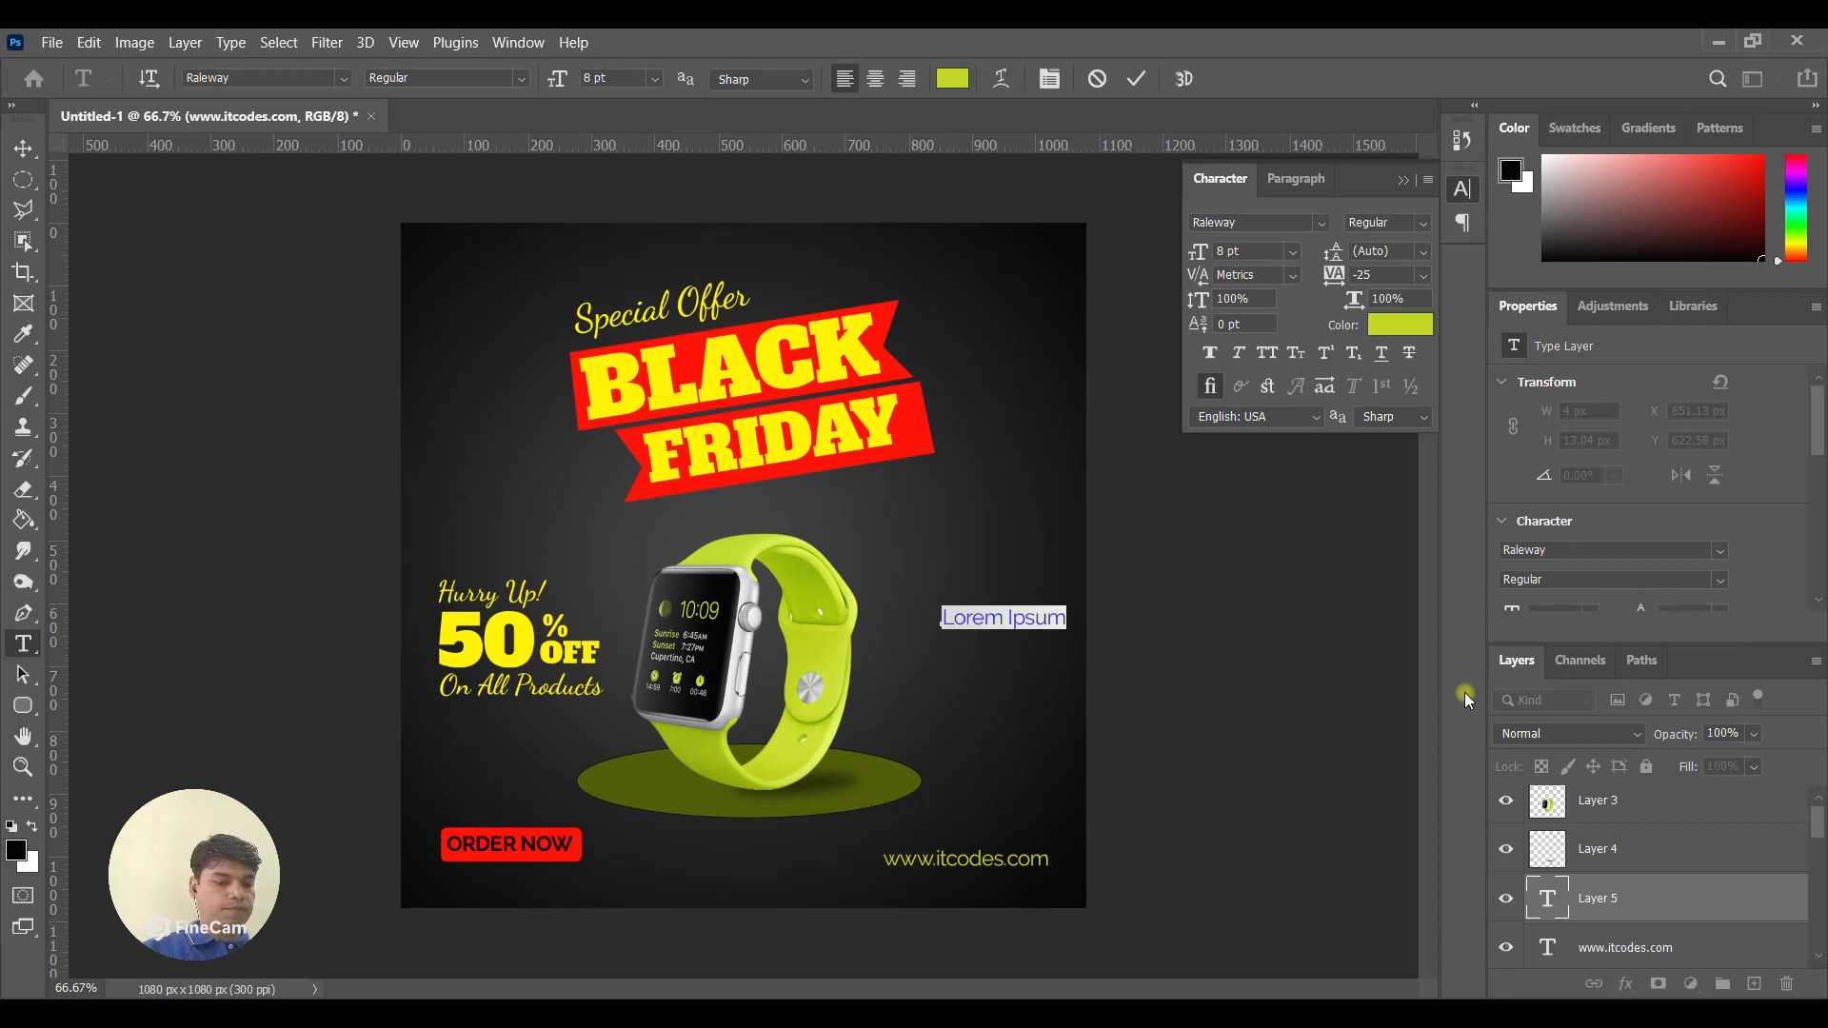
{"action": "type", "text": "344 356 789"}
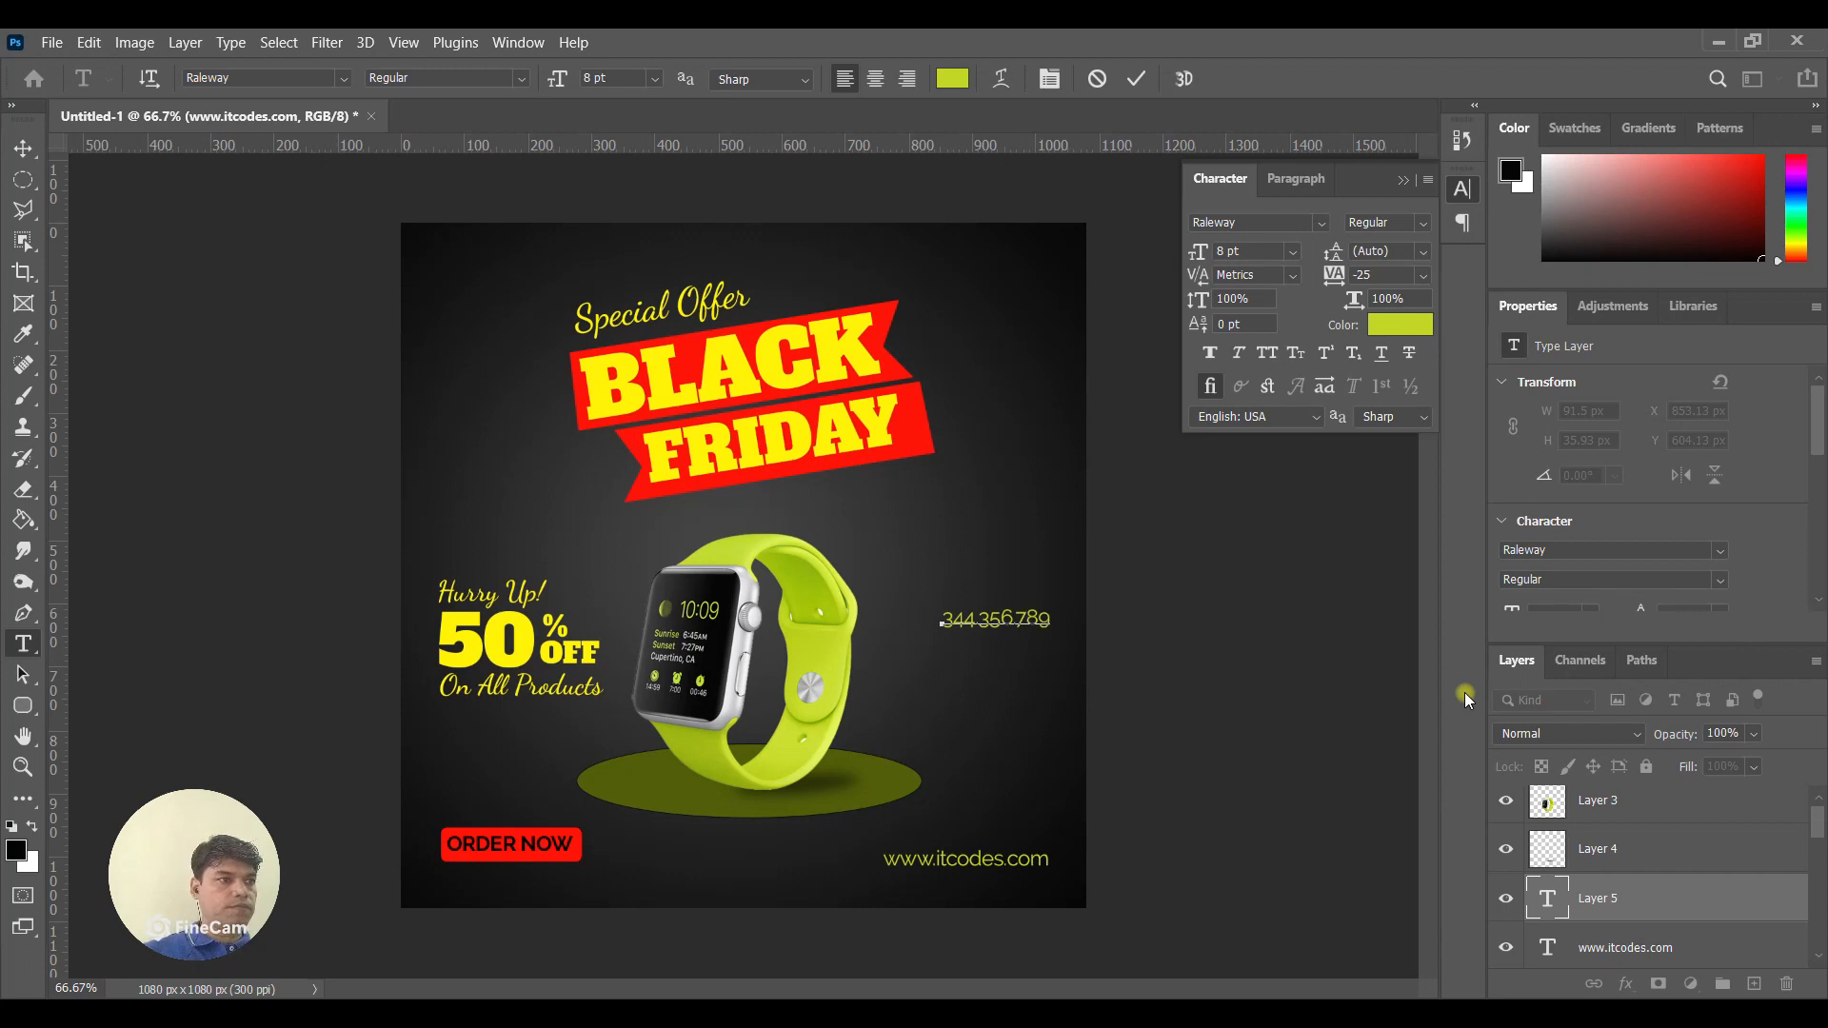
{"action": "key", "text": "Left"}
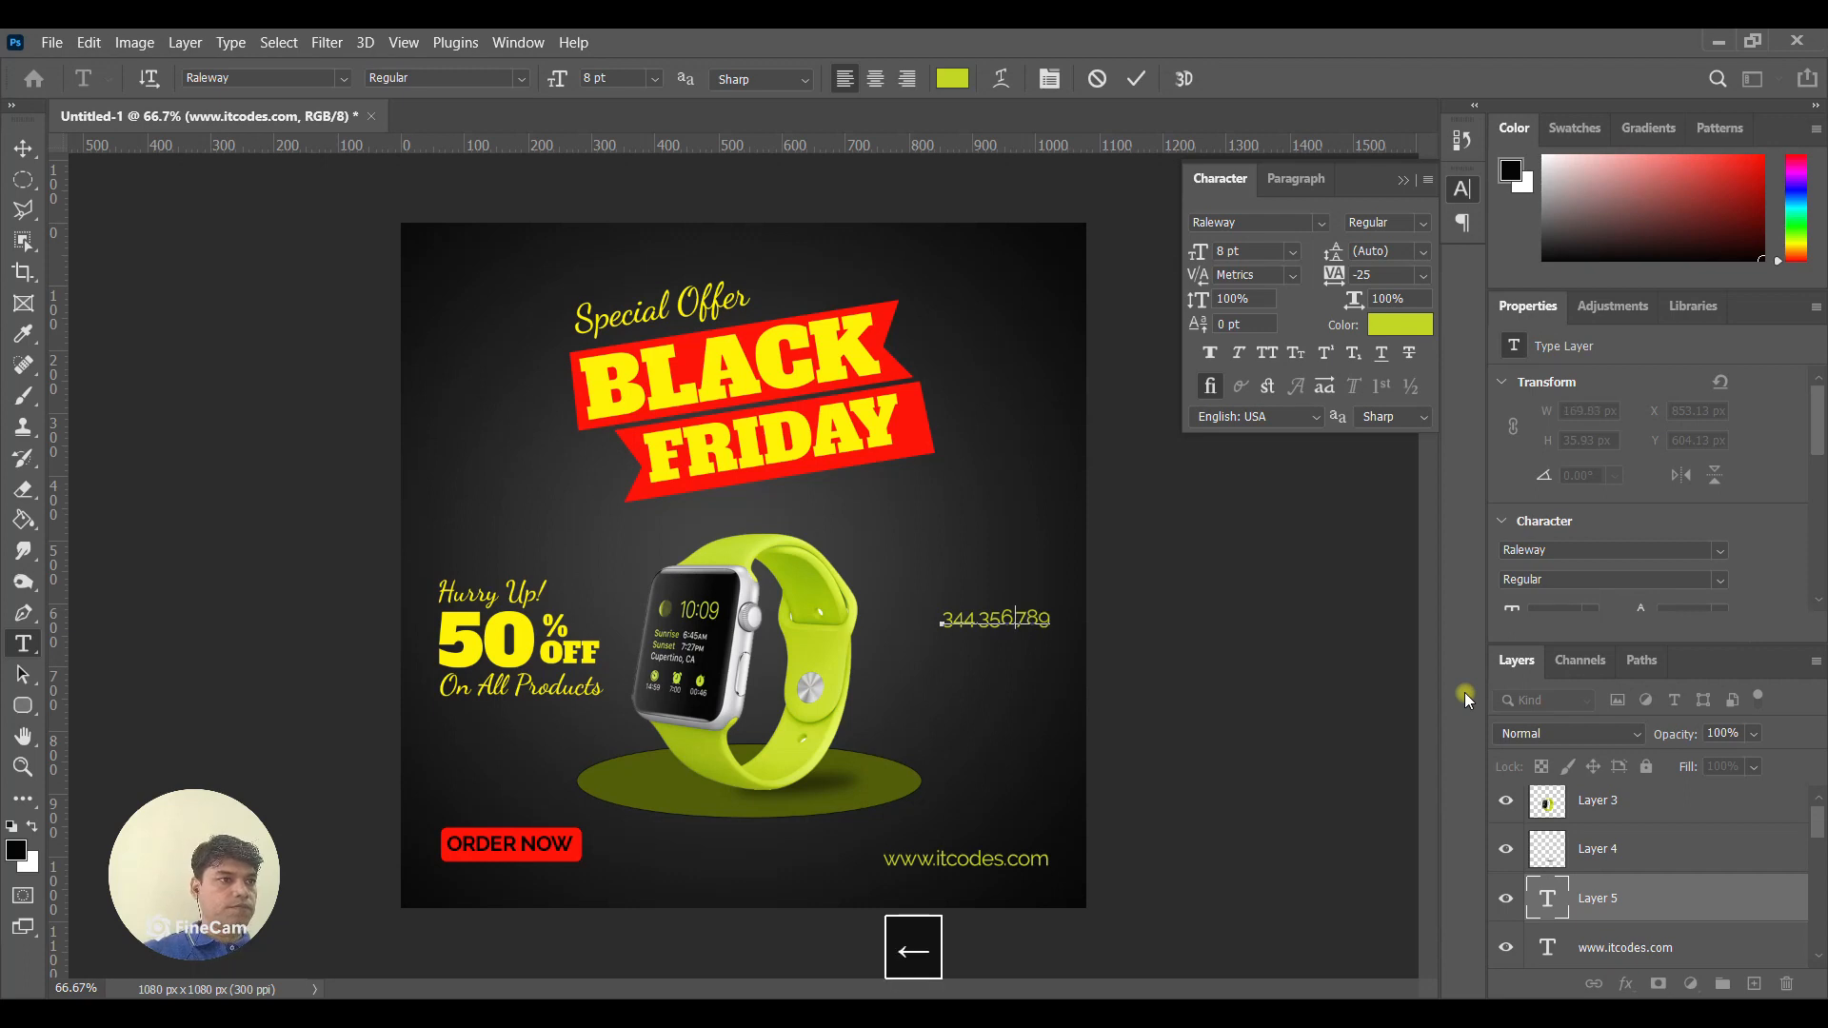
{"action": "type", "text": "."}
Change the phone number text's font to Helvetica Bold.
{"action": "key", "text": "ctrl+a"}
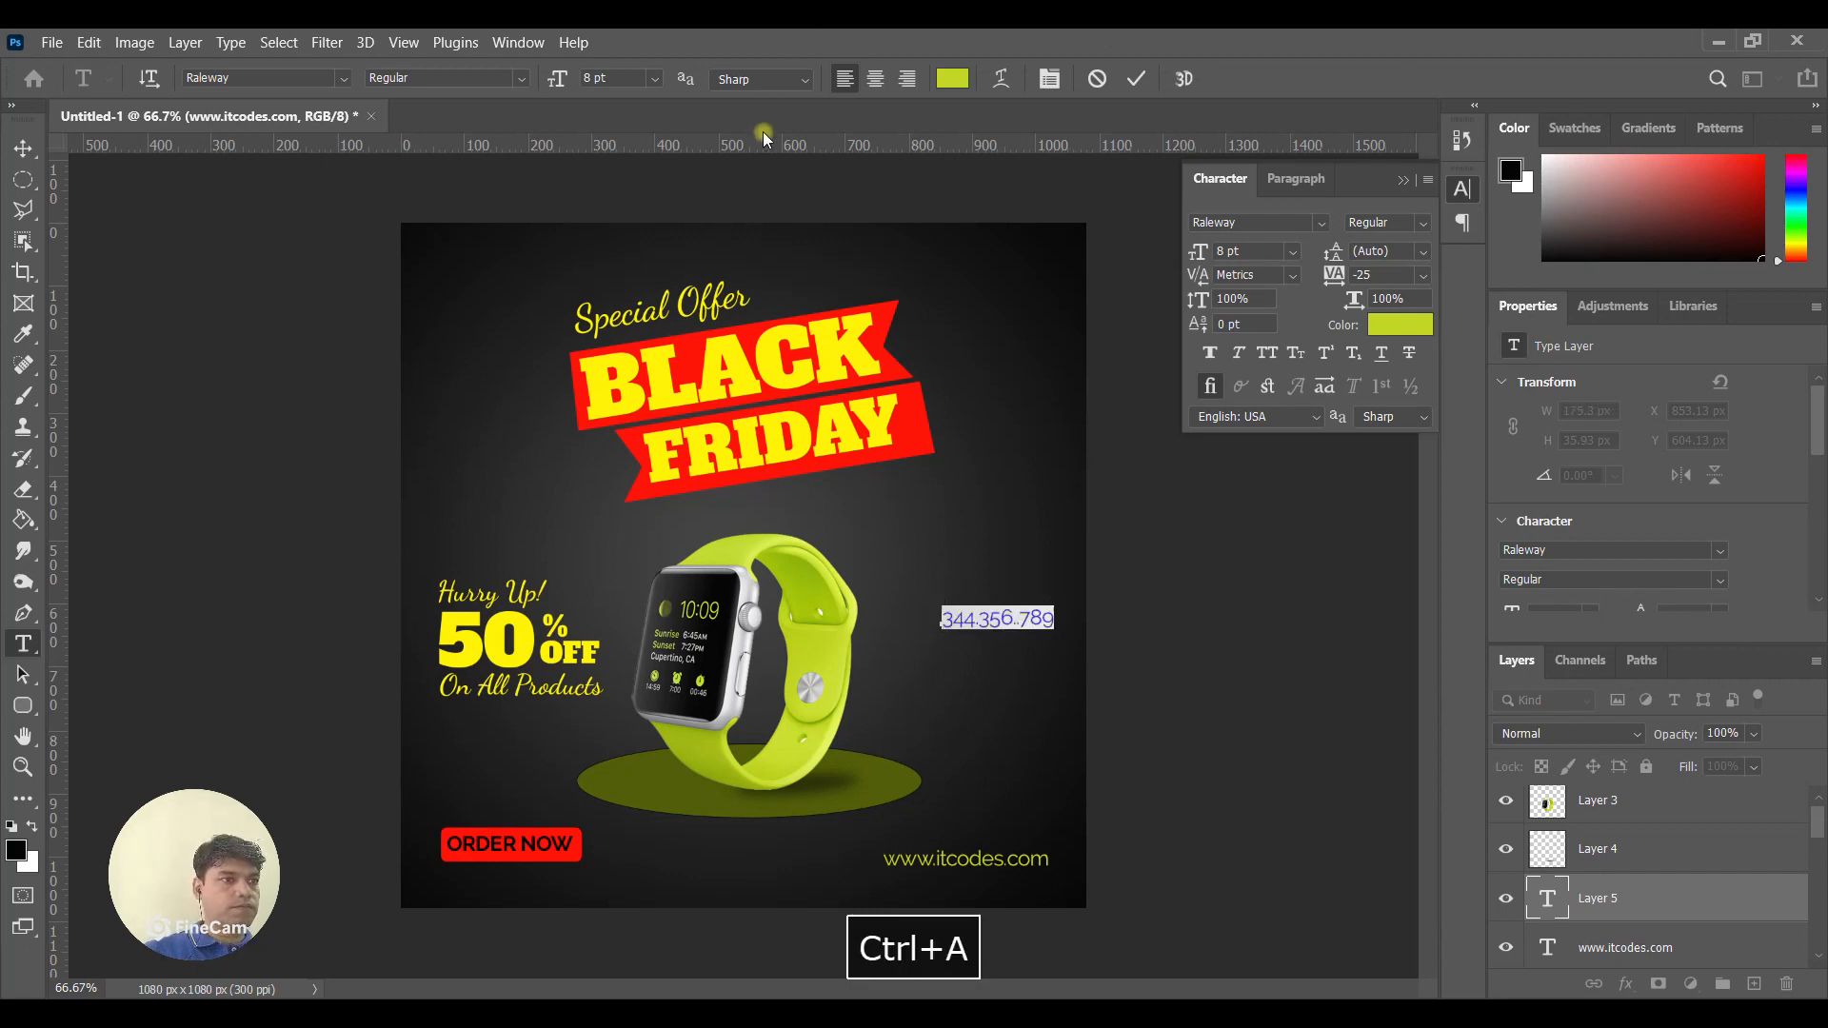
{"action": "left_click", "coordinate": [522, 77]}
{"action": "left_click", "coordinate": [522, 77]}
{"action": "left_click", "coordinate": [297, 79]}
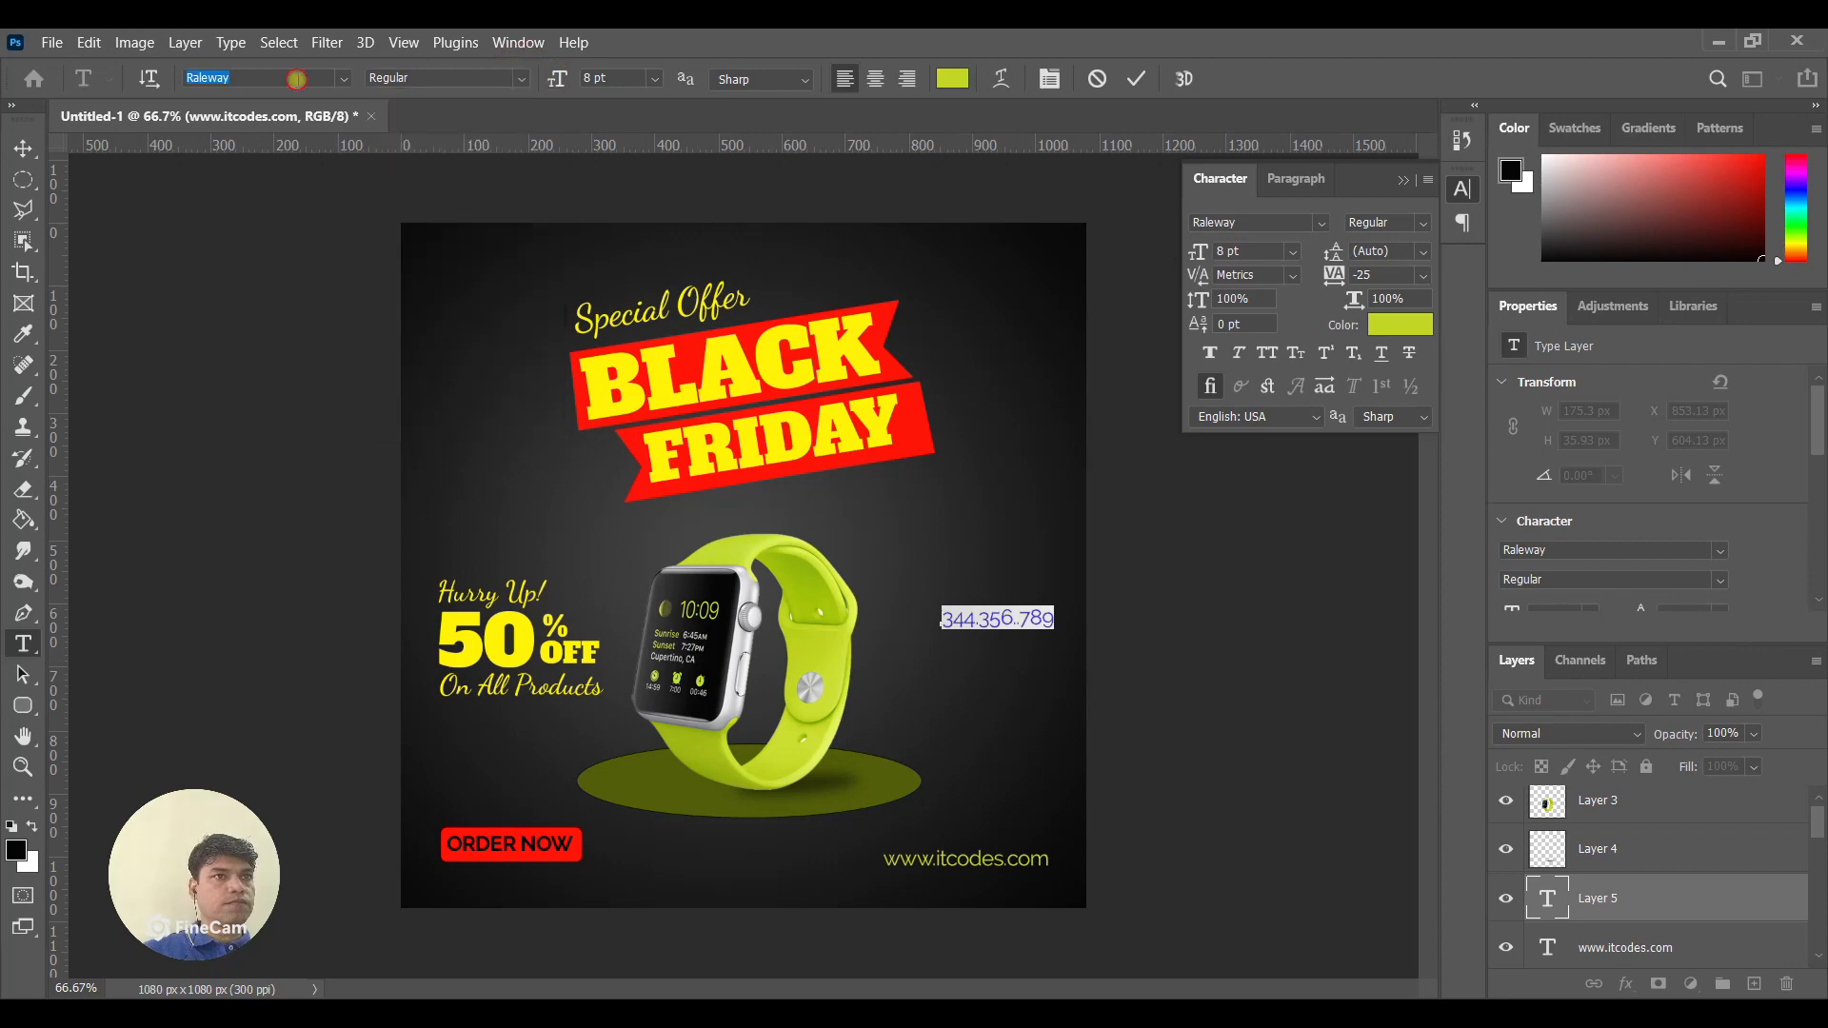
{"action": "type", "text": "Helvetica"}
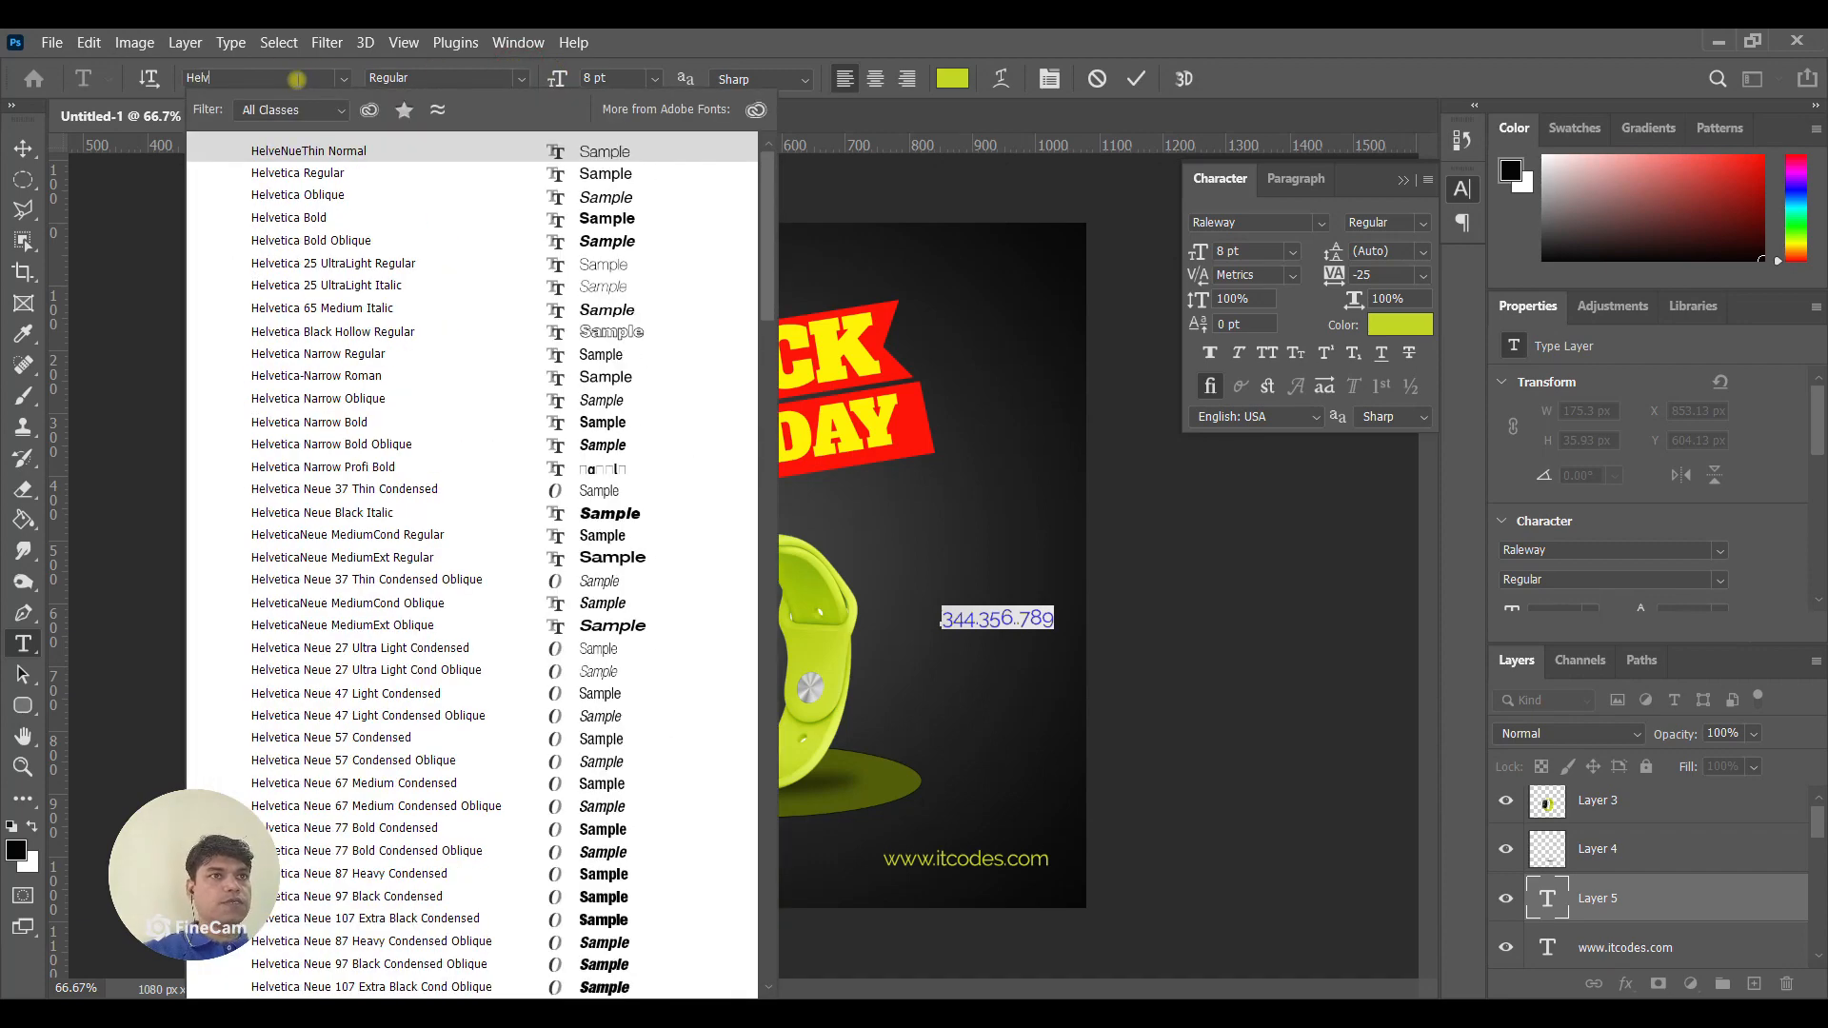
{"action": "left_click", "coordinate": [628, 222]}
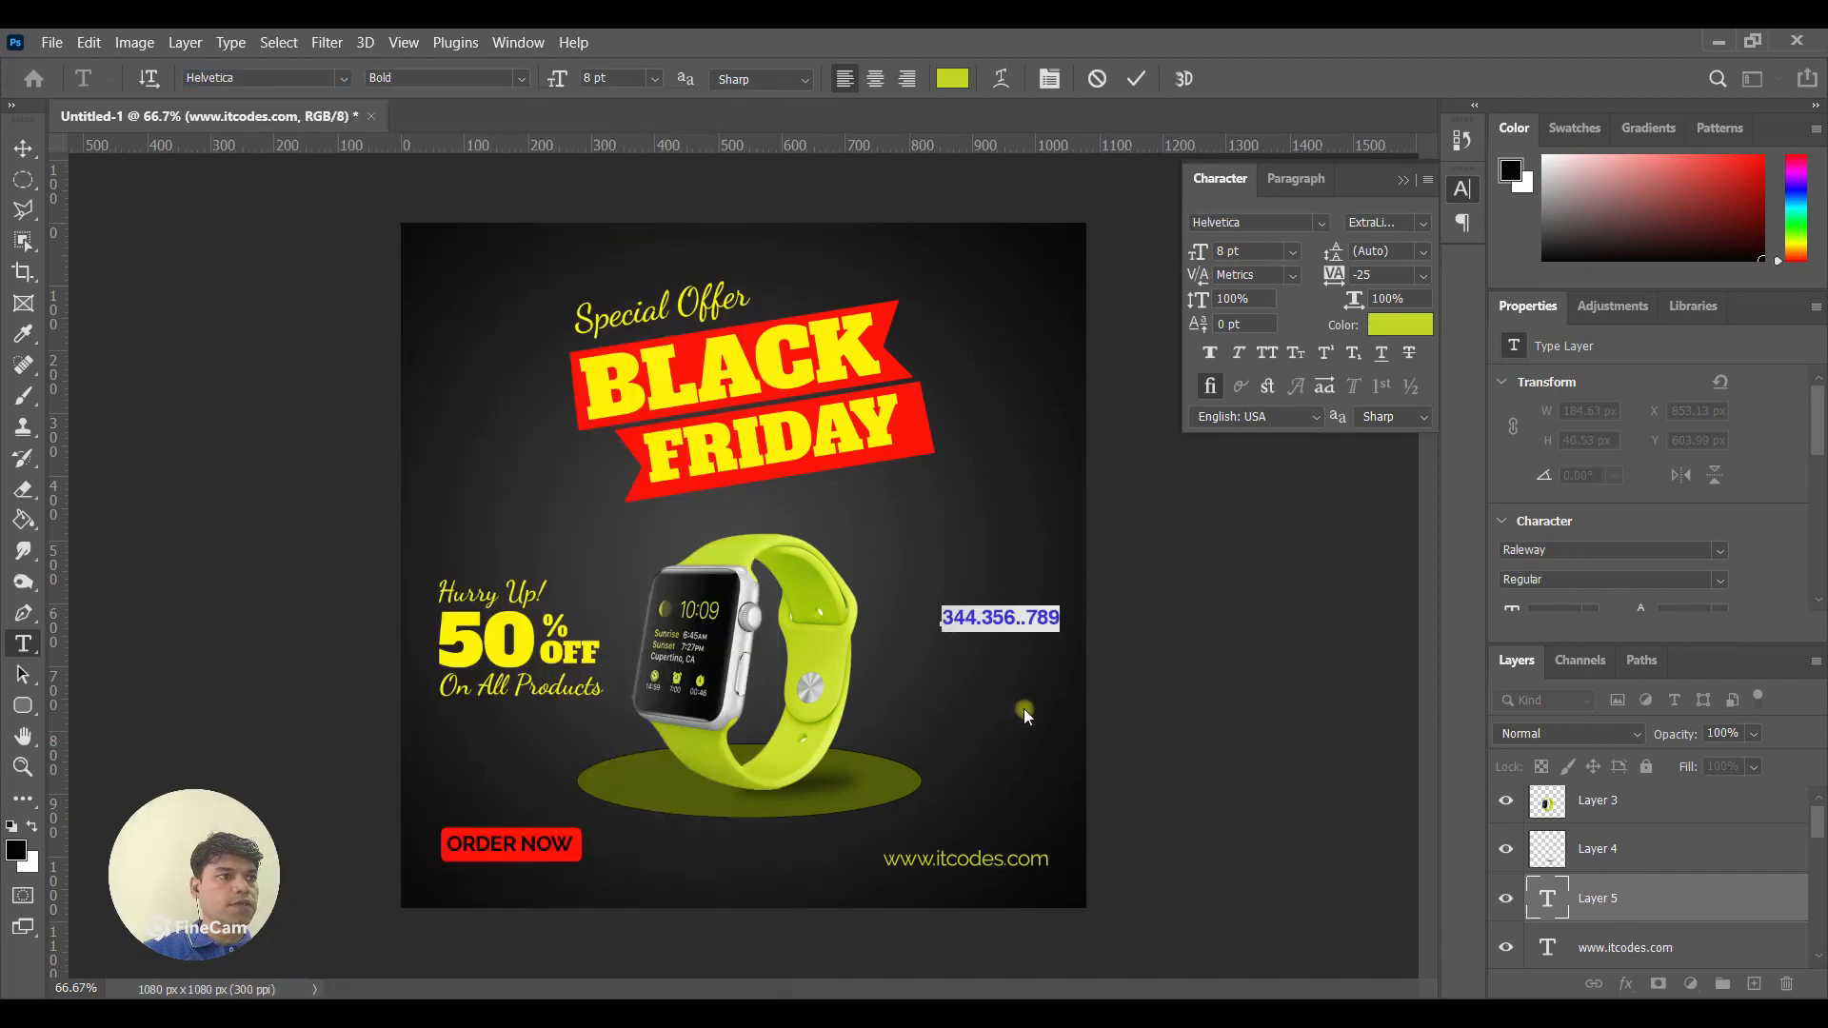
Remove the duplicate dot from the phone number and set its font size to 12 pt.
{"action": "left_click", "coordinate": [1029, 617]}
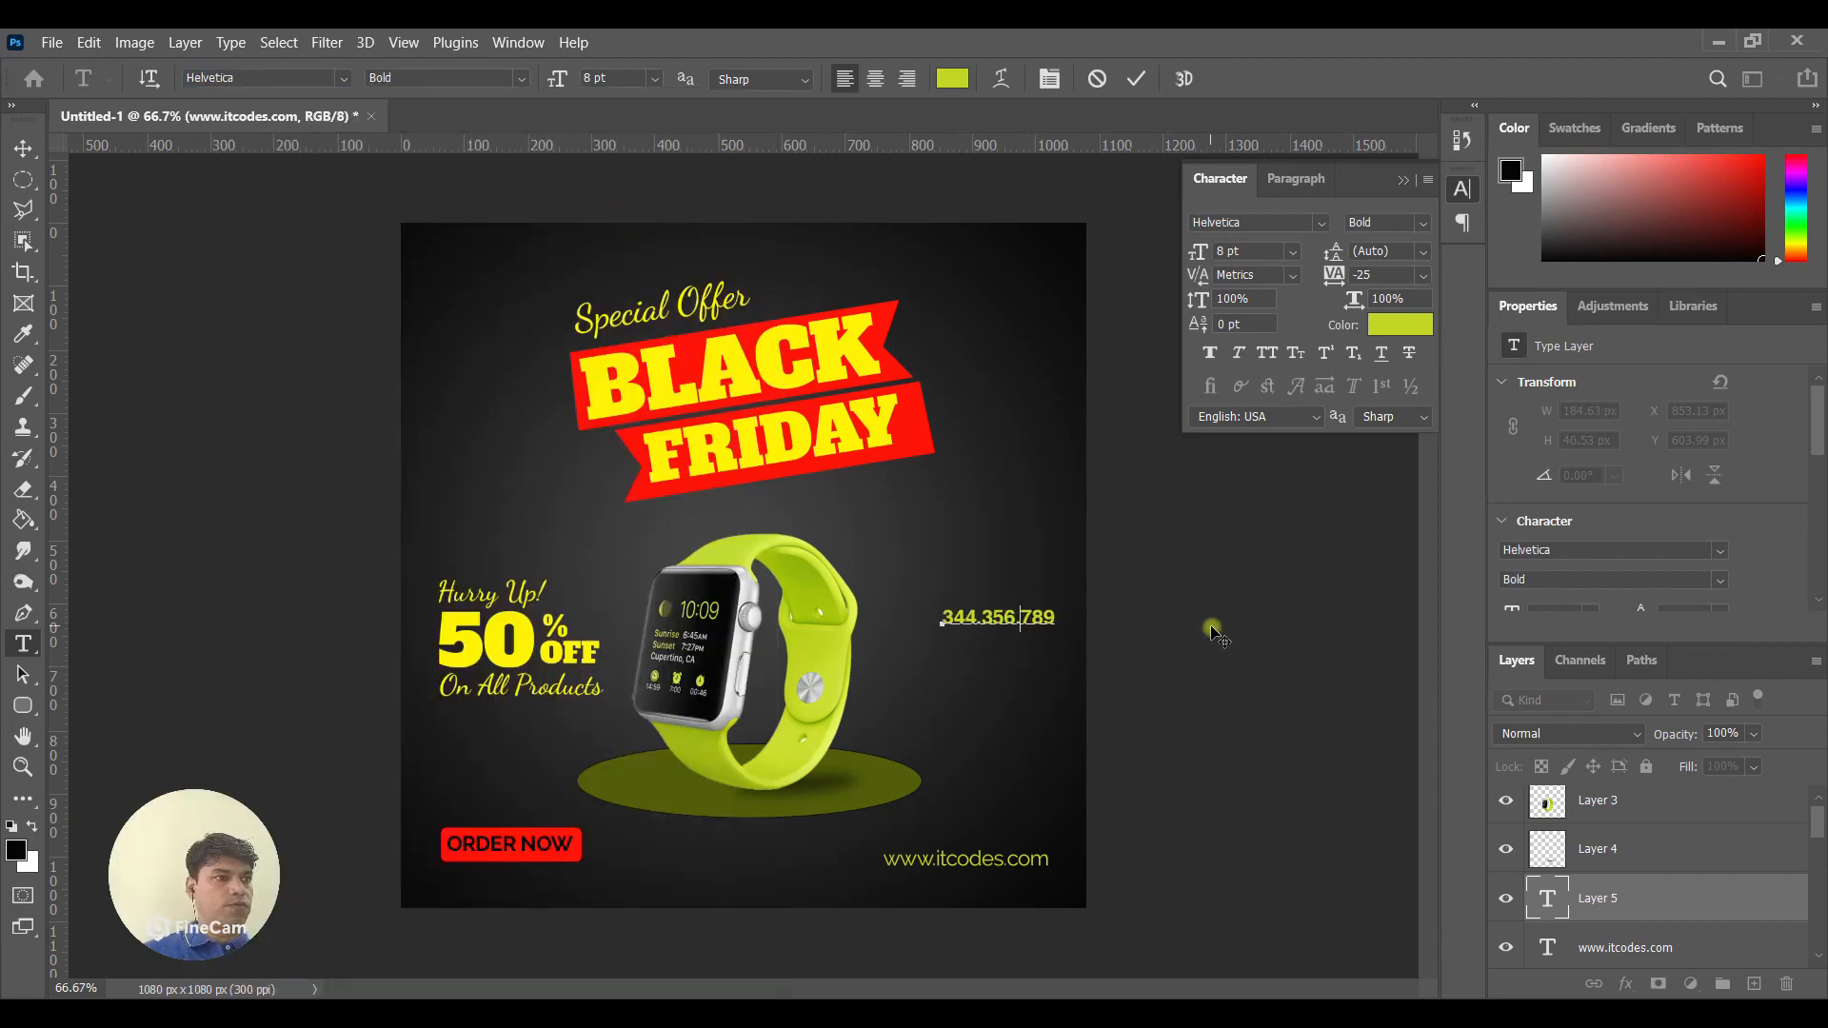
{"action": "key", "text": "ctrl+a"}
{"action": "left_click", "coordinate": [653, 78]}
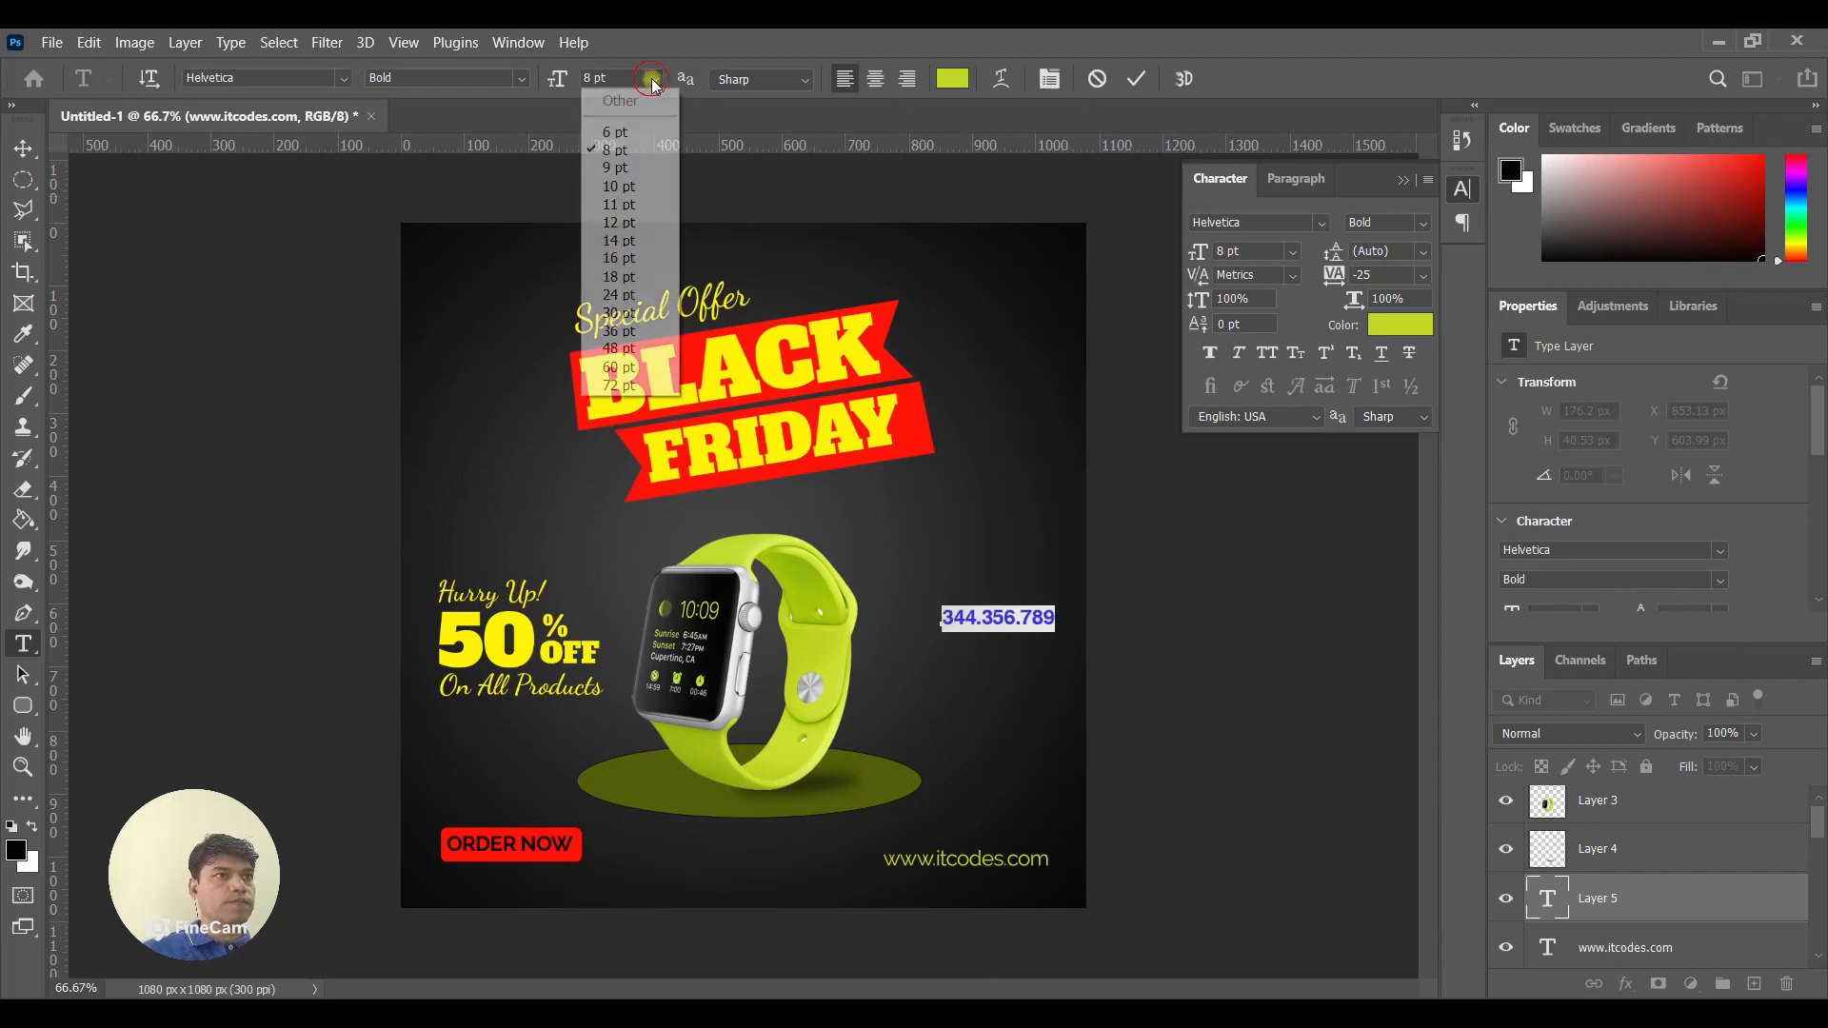
{"action": "left_click", "coordinate": [638, 222]}
{"action": "left_click", "coordinate": [22, 147]}
{"action": "left_click_drag", "start_coordinate": [1031, 636], "coordinate": [973, 842]}
{"action": "key", "text": "Up"}
{"action": "key", "text": "Down"}
{"action": "key", "text": "Up"}
{"action": "key", "text": "Up"}
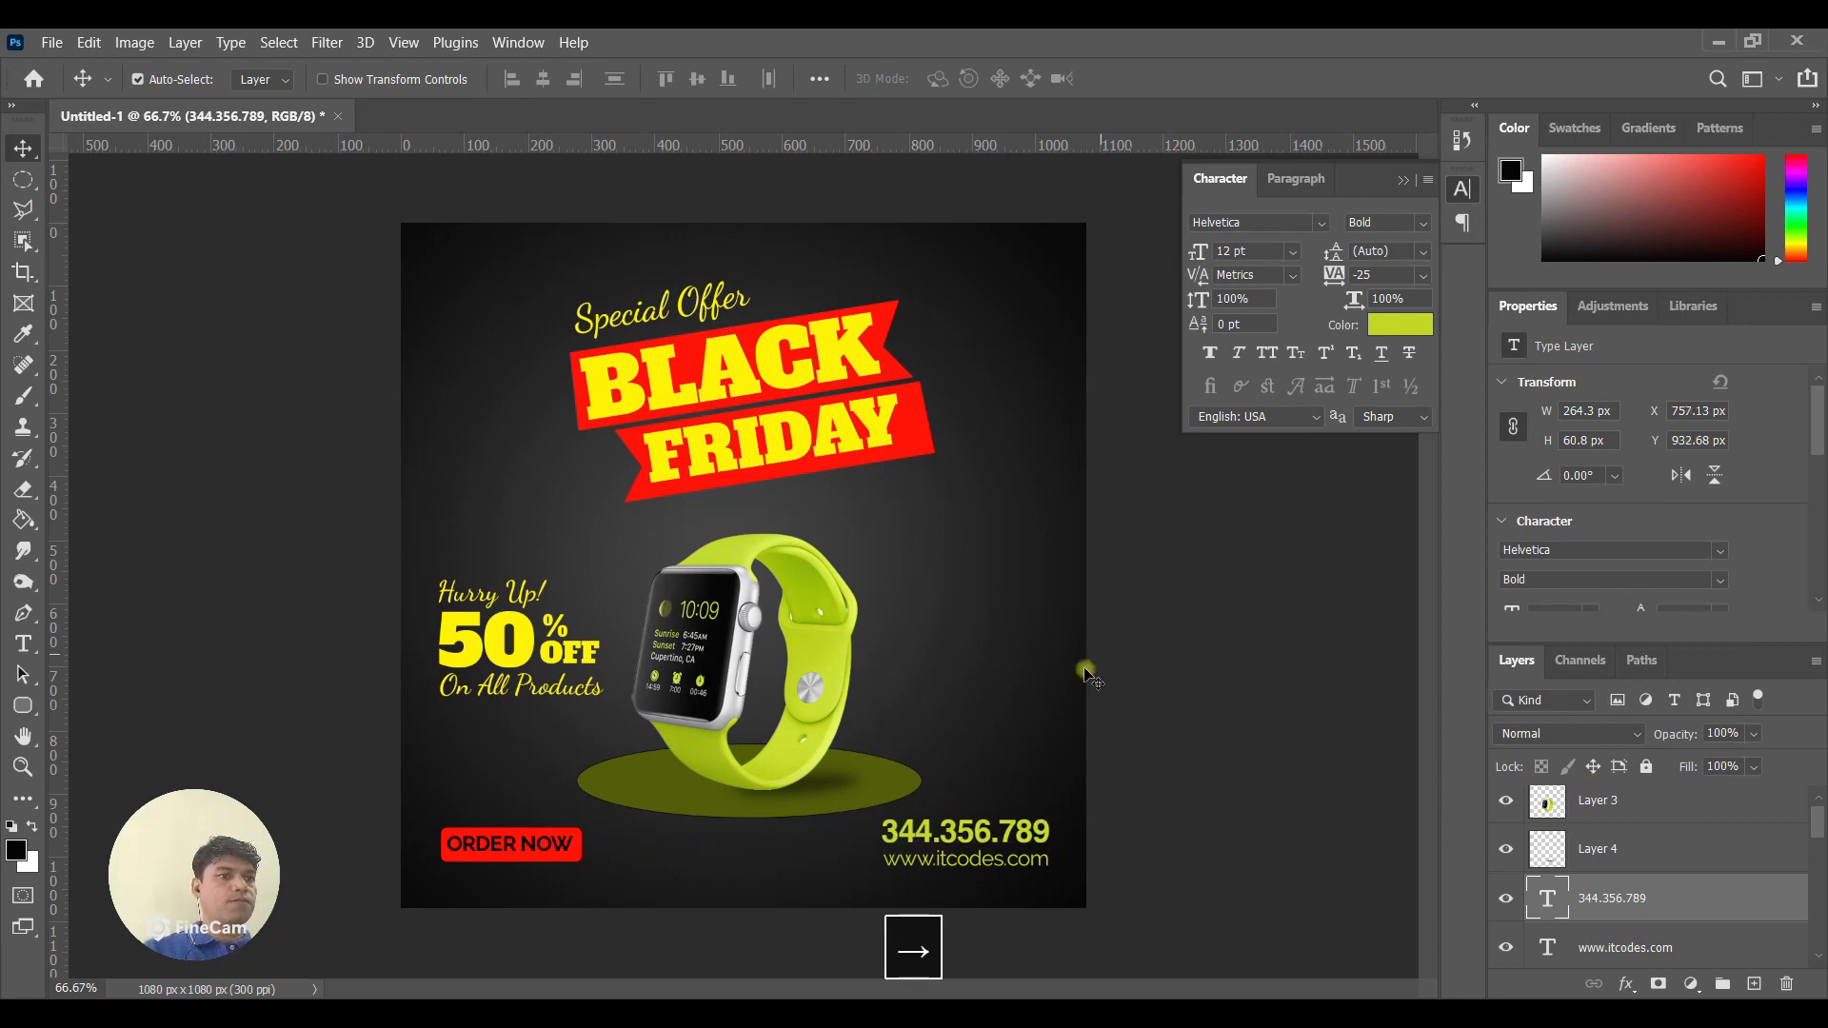
Nudge the ORDER NOW text slightly right and down to center it in its red button.
{"action": "left_click", "coordinate": [511, 852]}
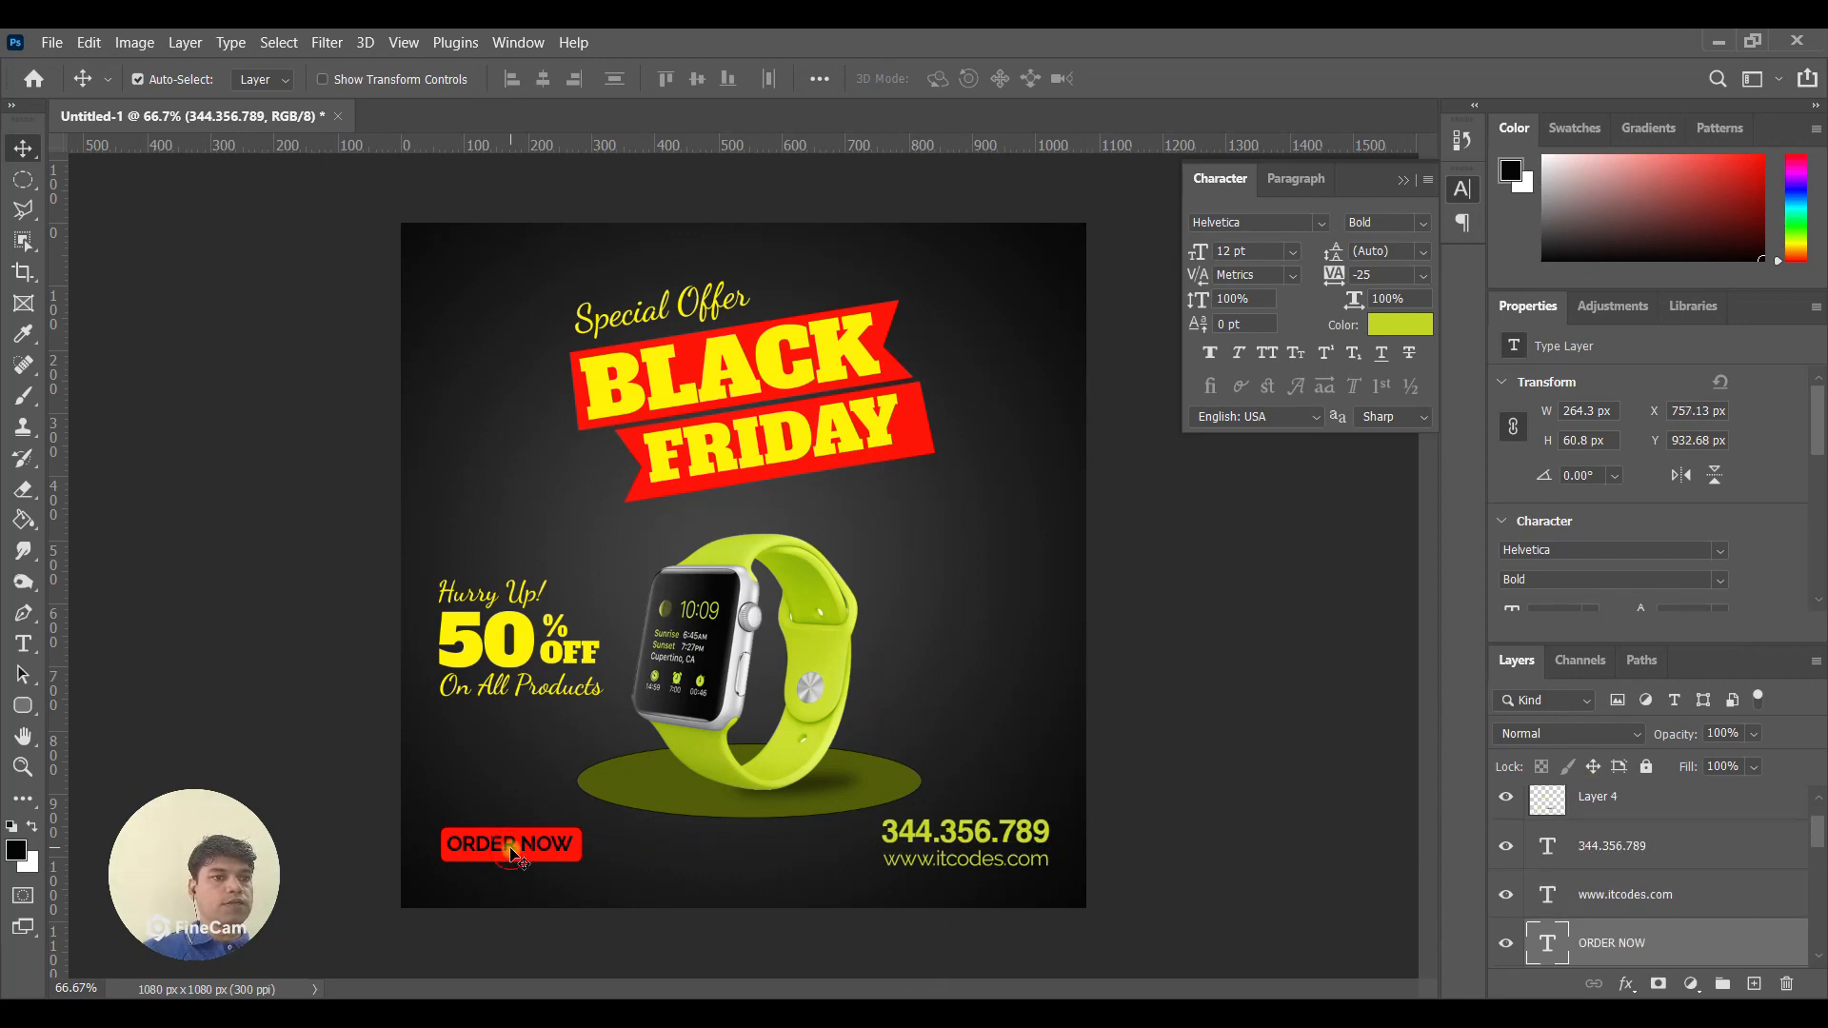
{"action": "key", "text": "Right"}
{"action": "key", "text": "Right"}
{"action": "key", "text": "Down"}
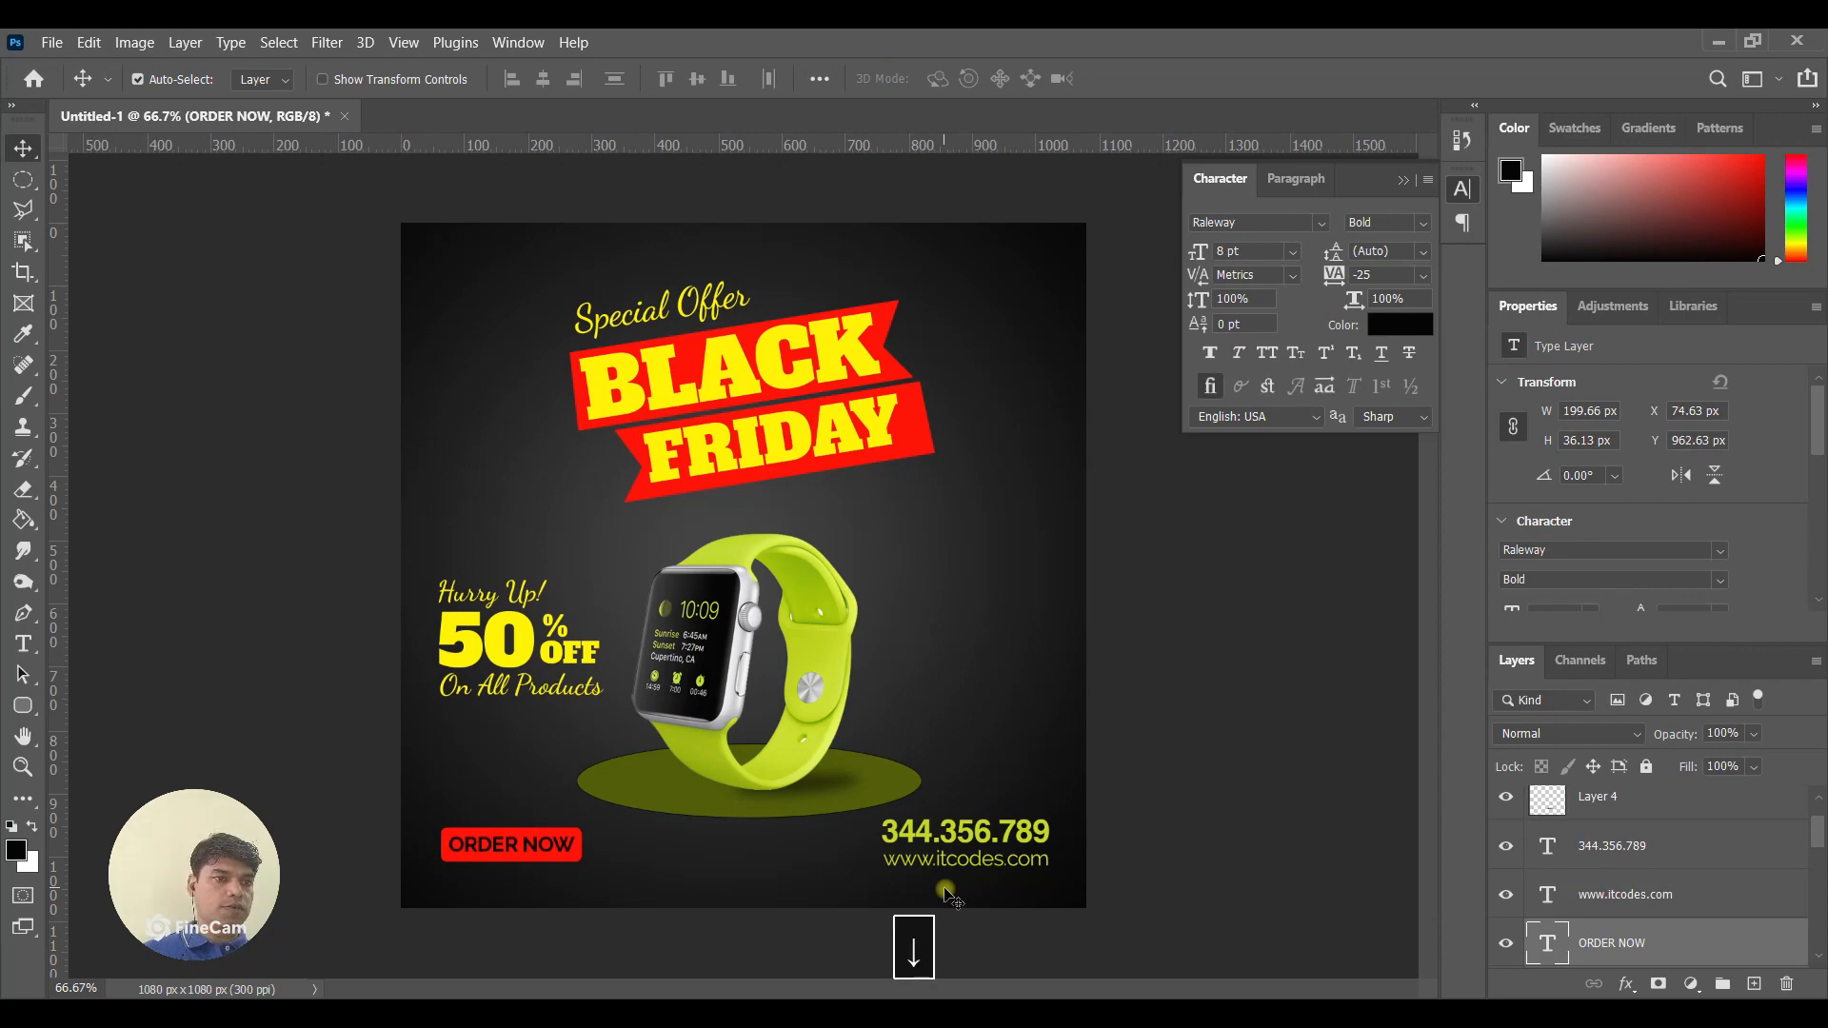
Apply a white (ffffff) Color Overlay to the ORDER NOW text layer.
{"action": "right_click", "coordinate": [1670, 943]}
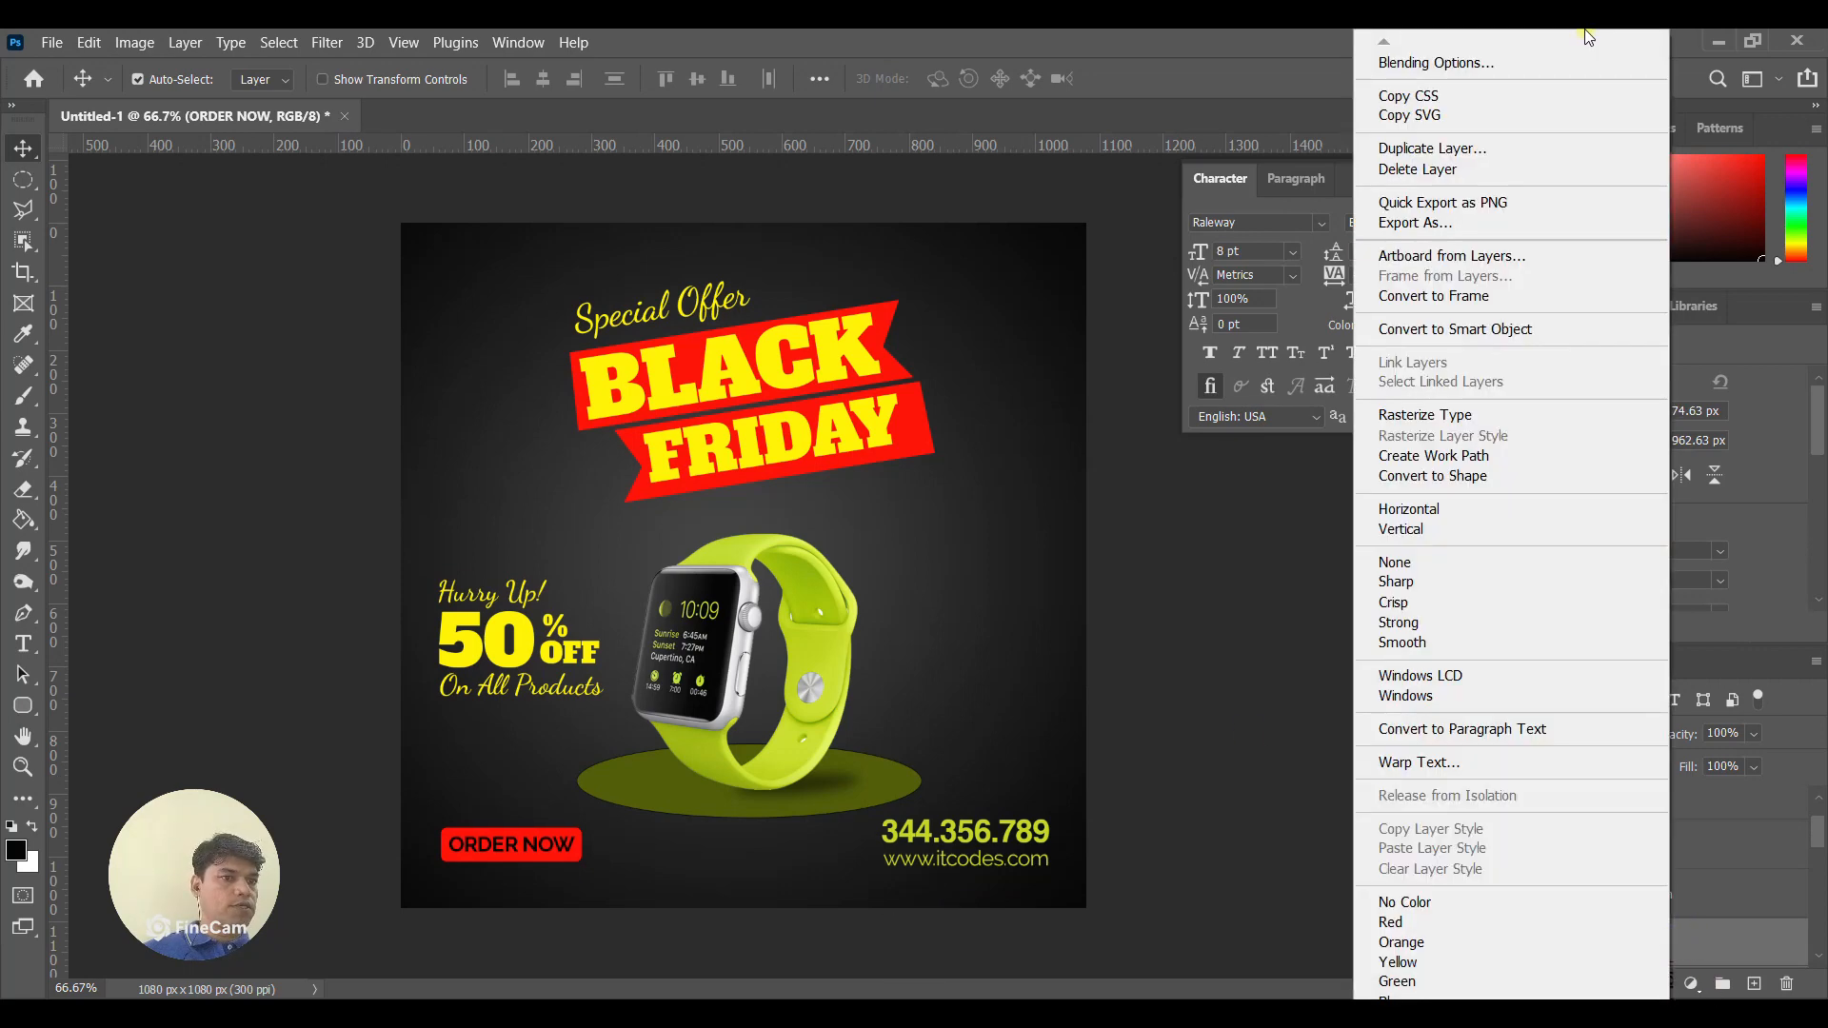
{"action": "left_click", "coordinate": [1486, 63]}
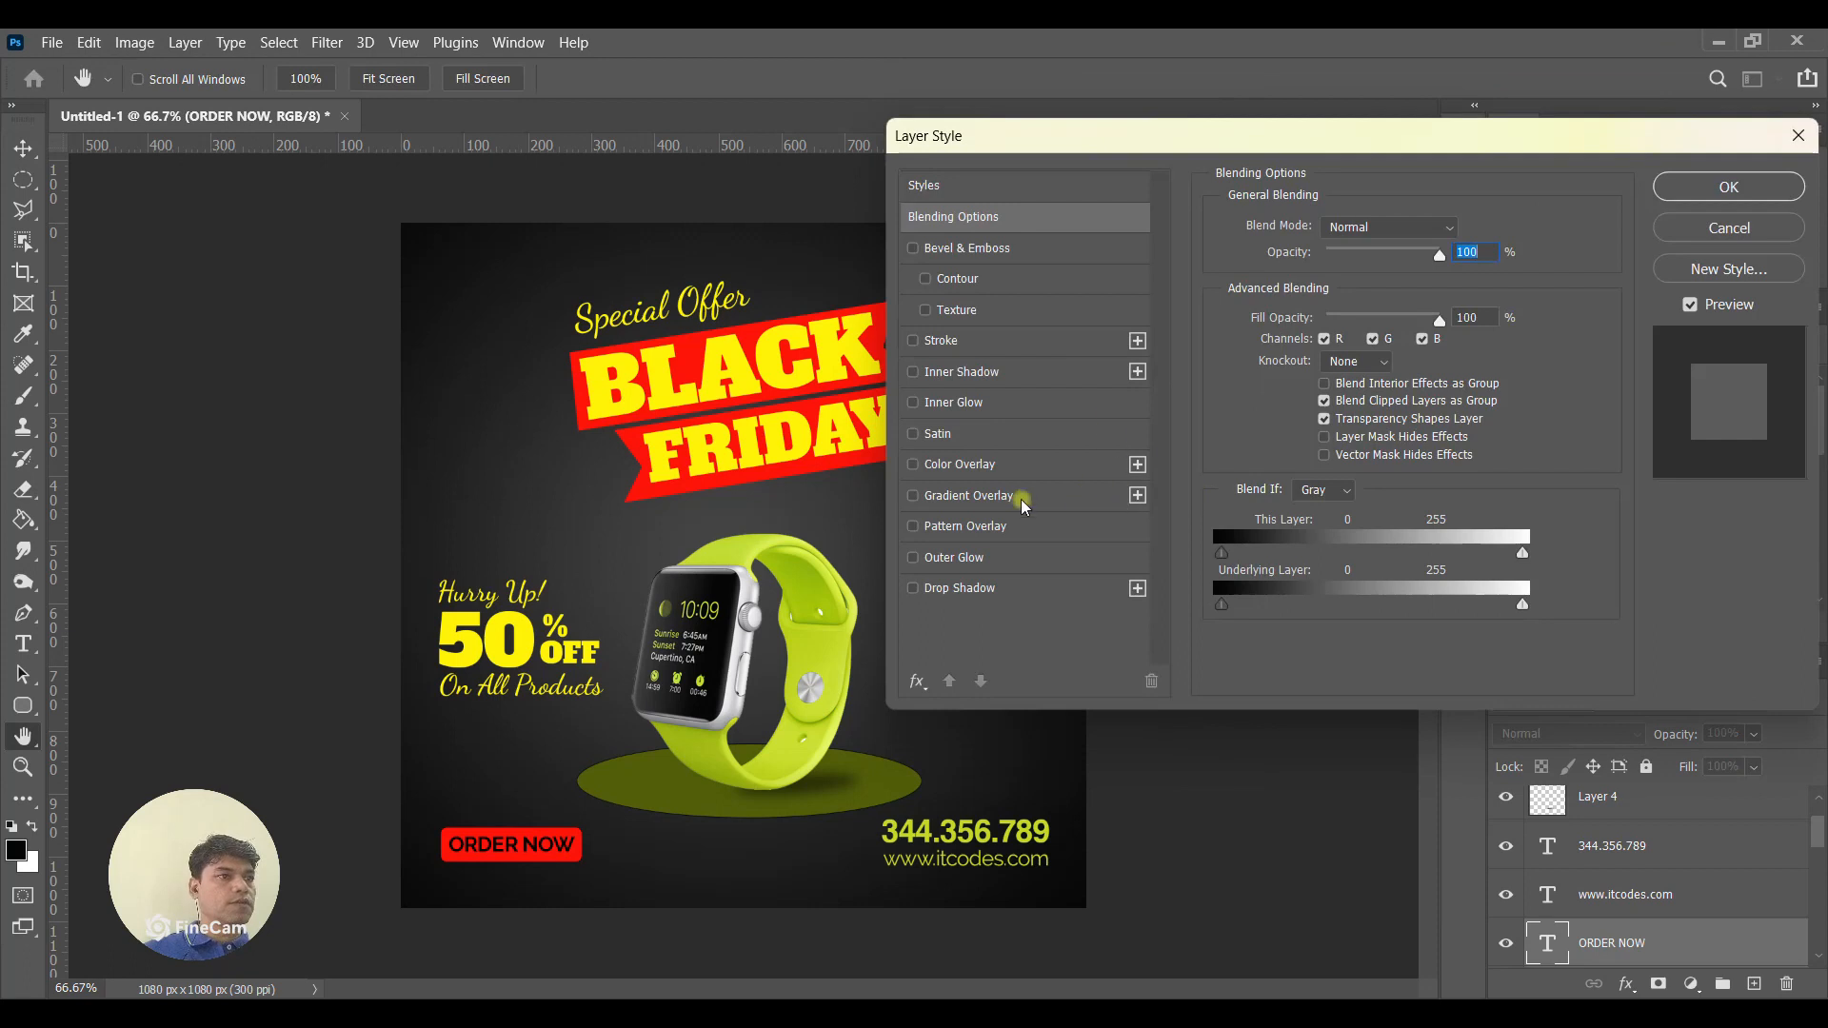
{"action": "left_click", "coordinate": [990, 466]}
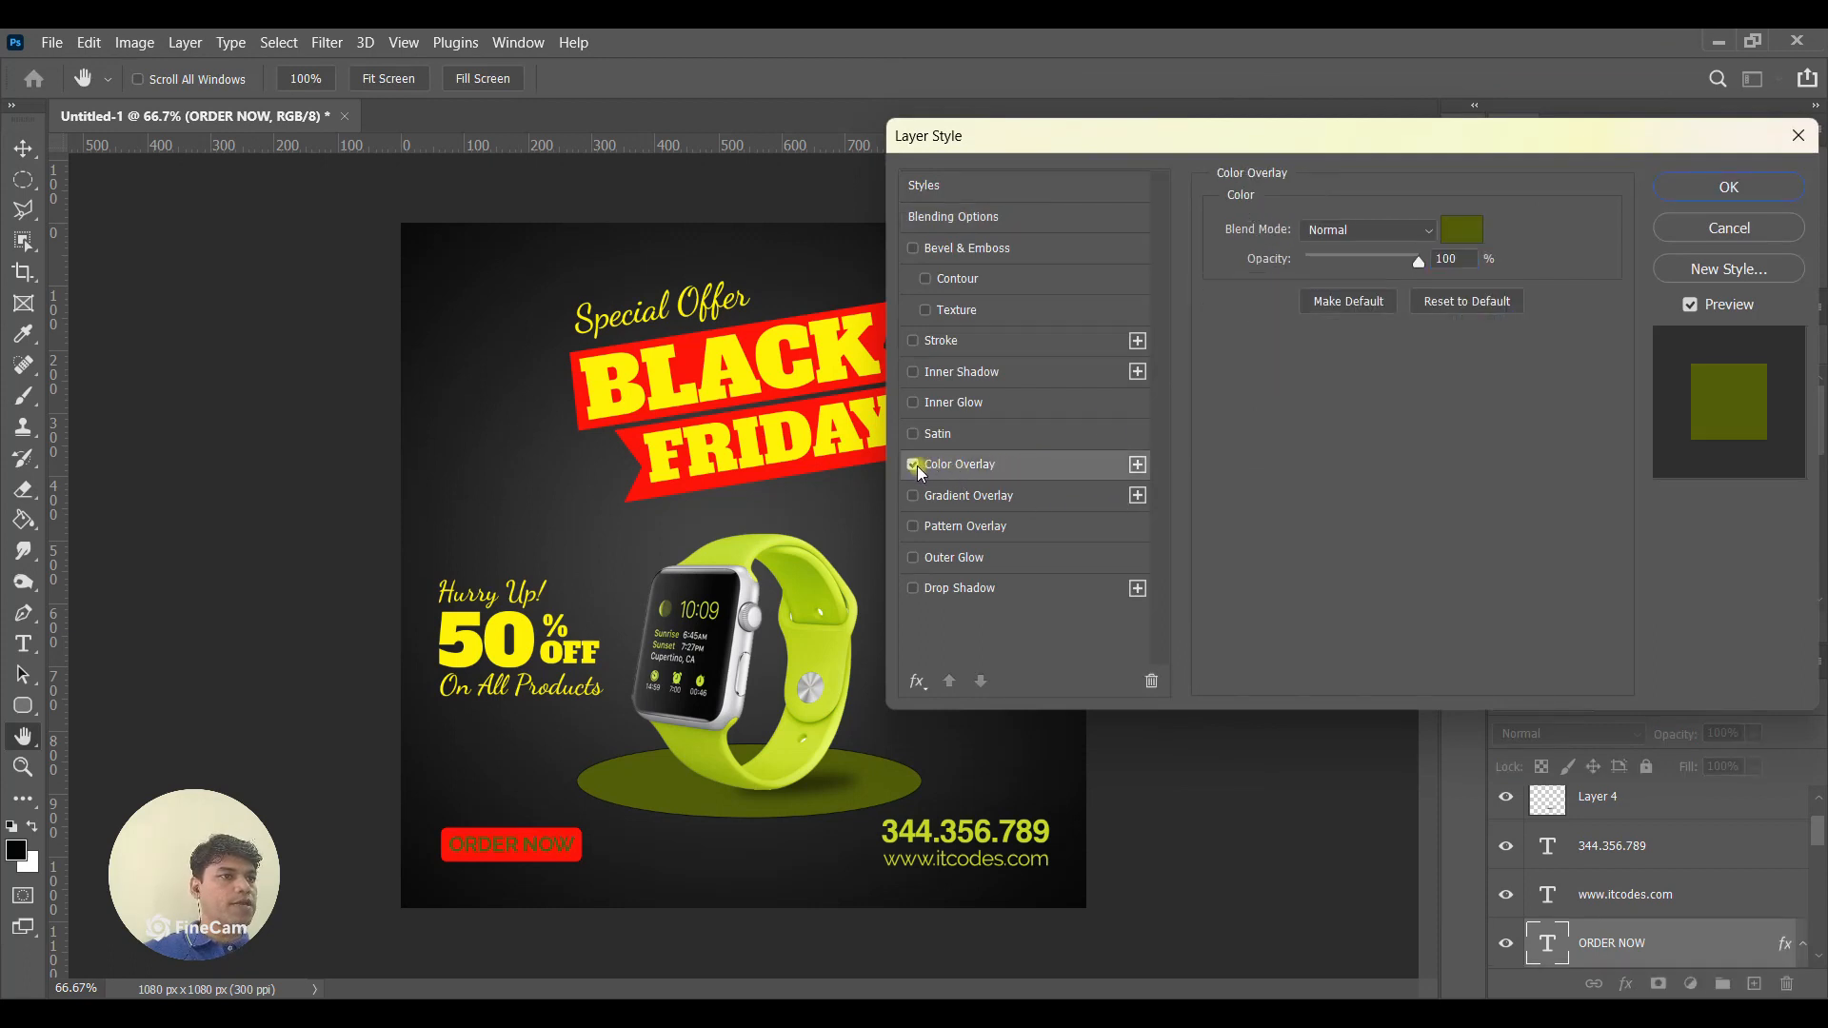
{"action": "left_click", "coordinate": [1473, 236]}
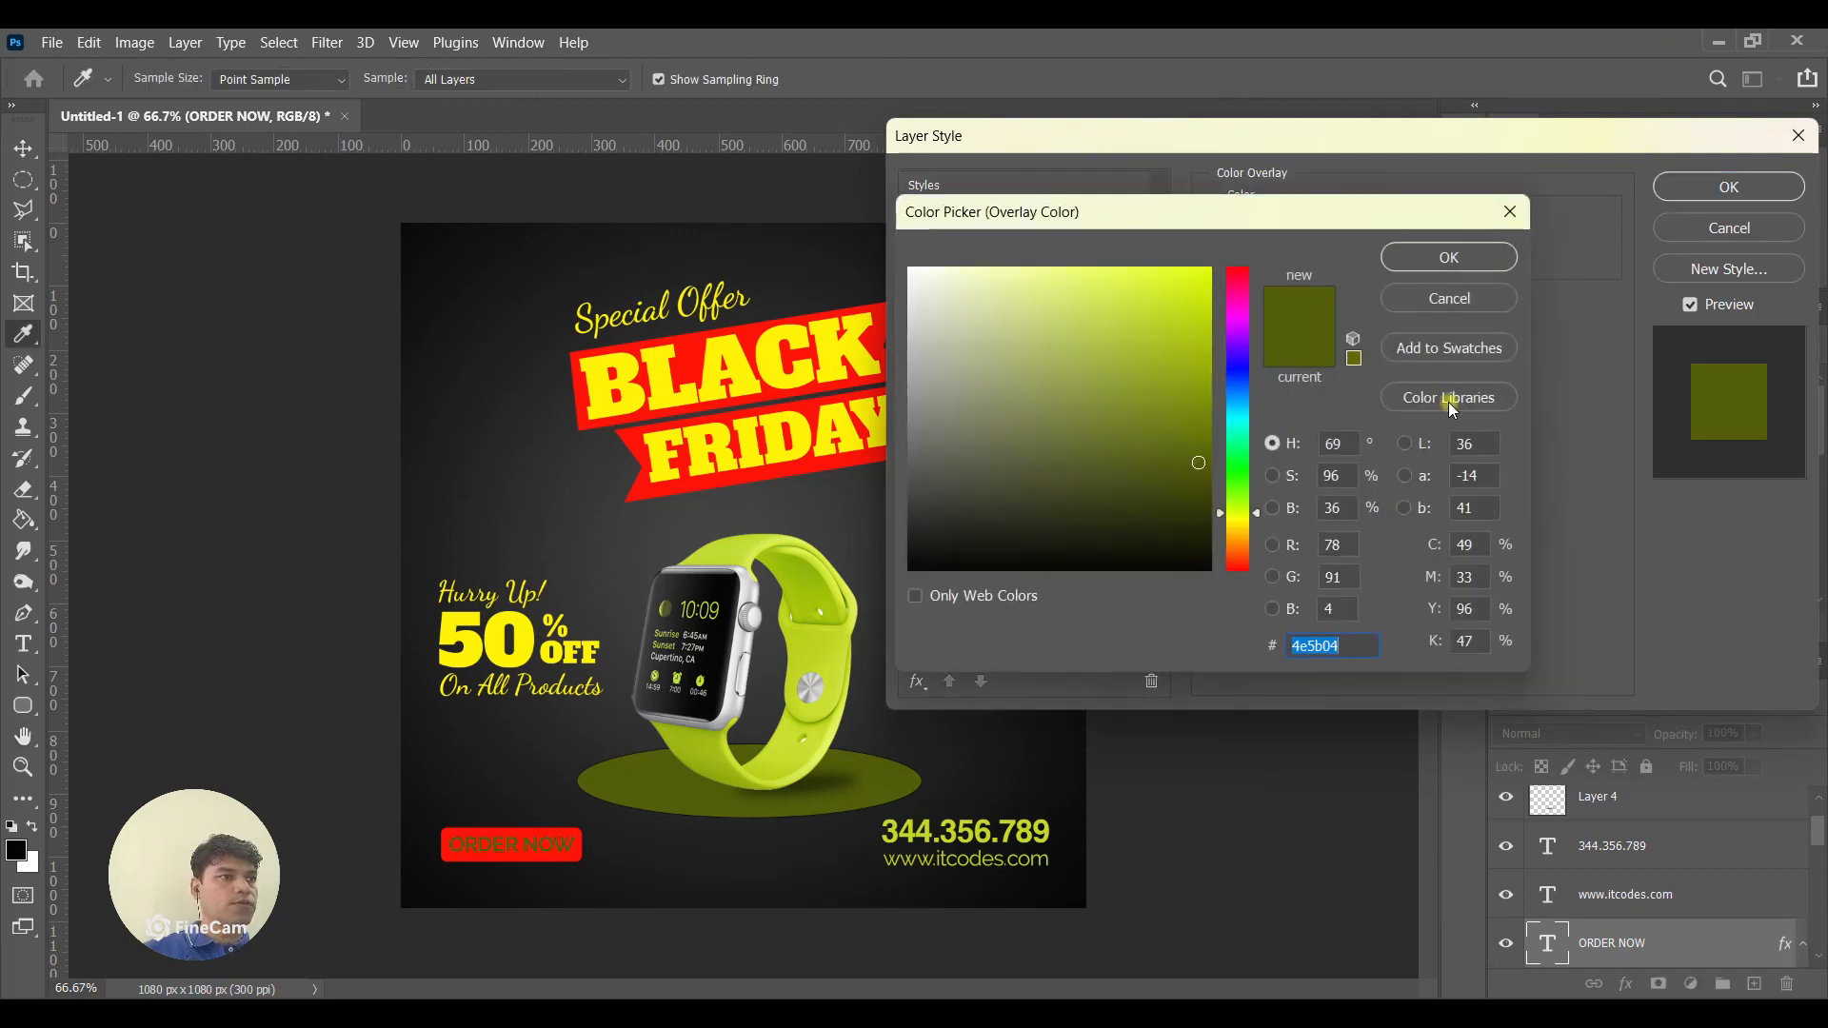
{"action": "type", "text": "ffffff"}
{"action": "left_click", "coordinate": [1449, 258]}
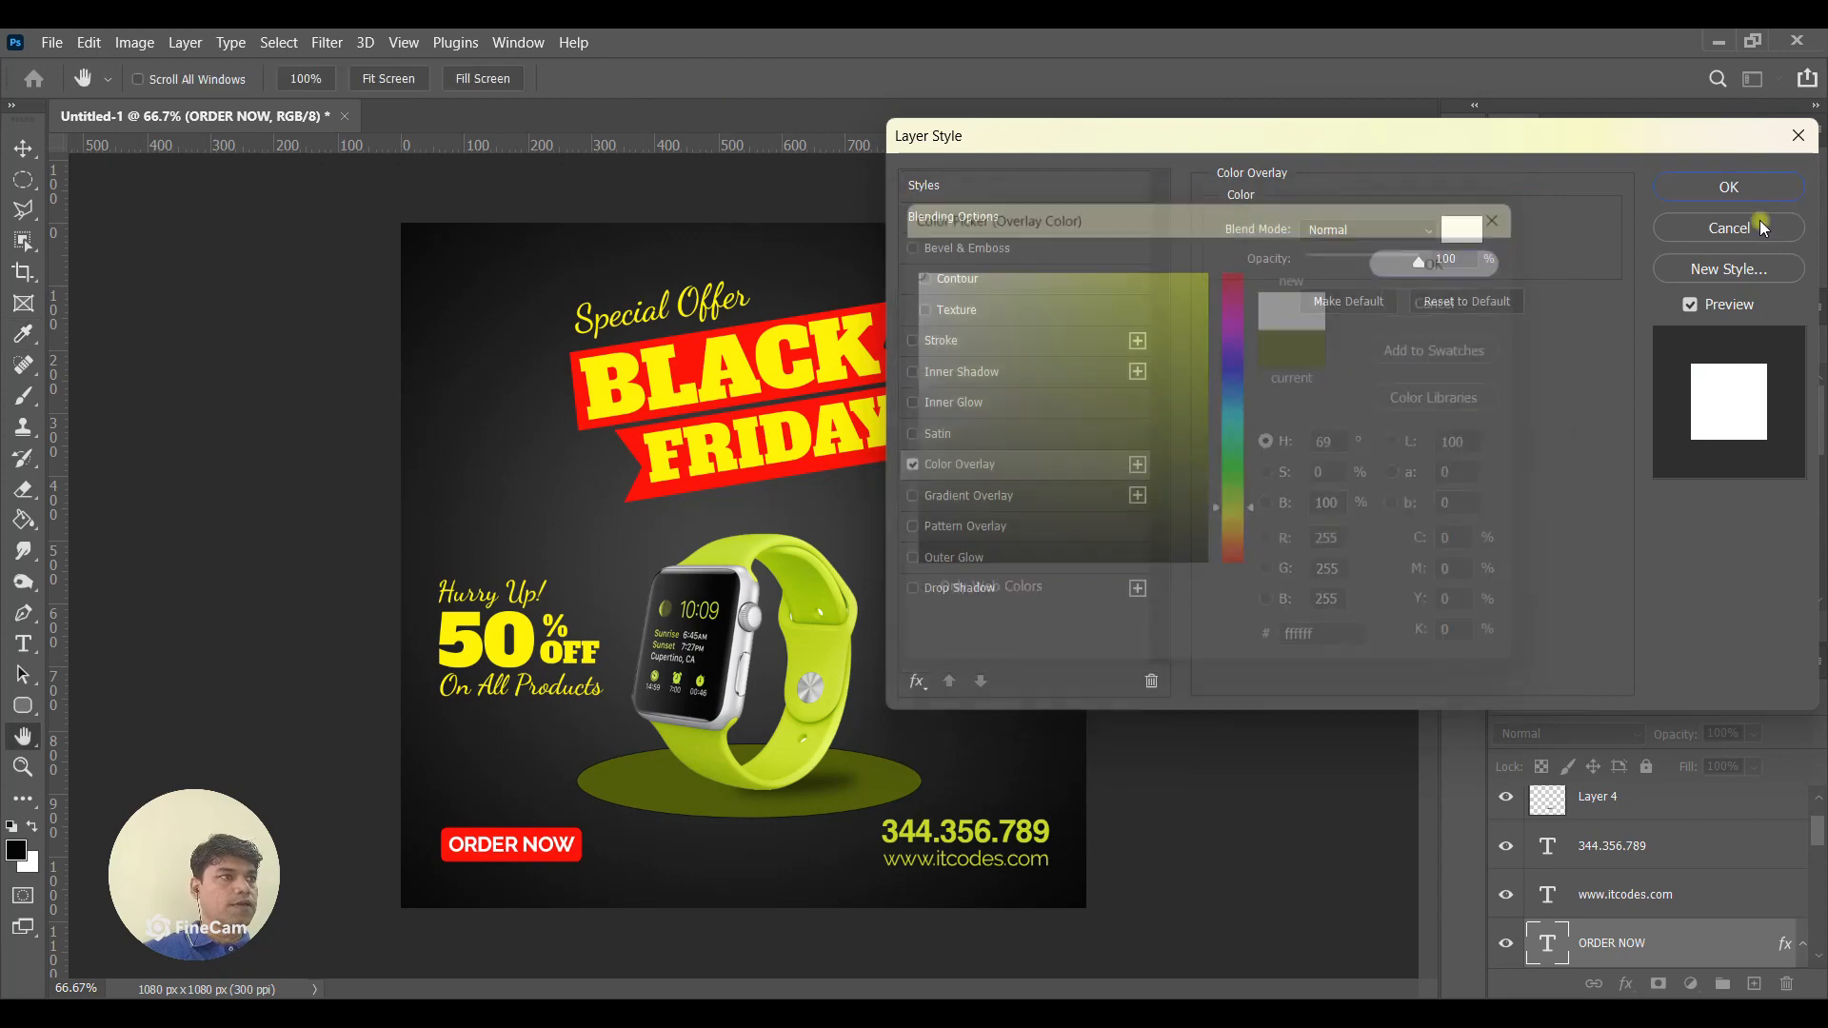
{"action": "left_click", "coordinate": [1730, 186]}
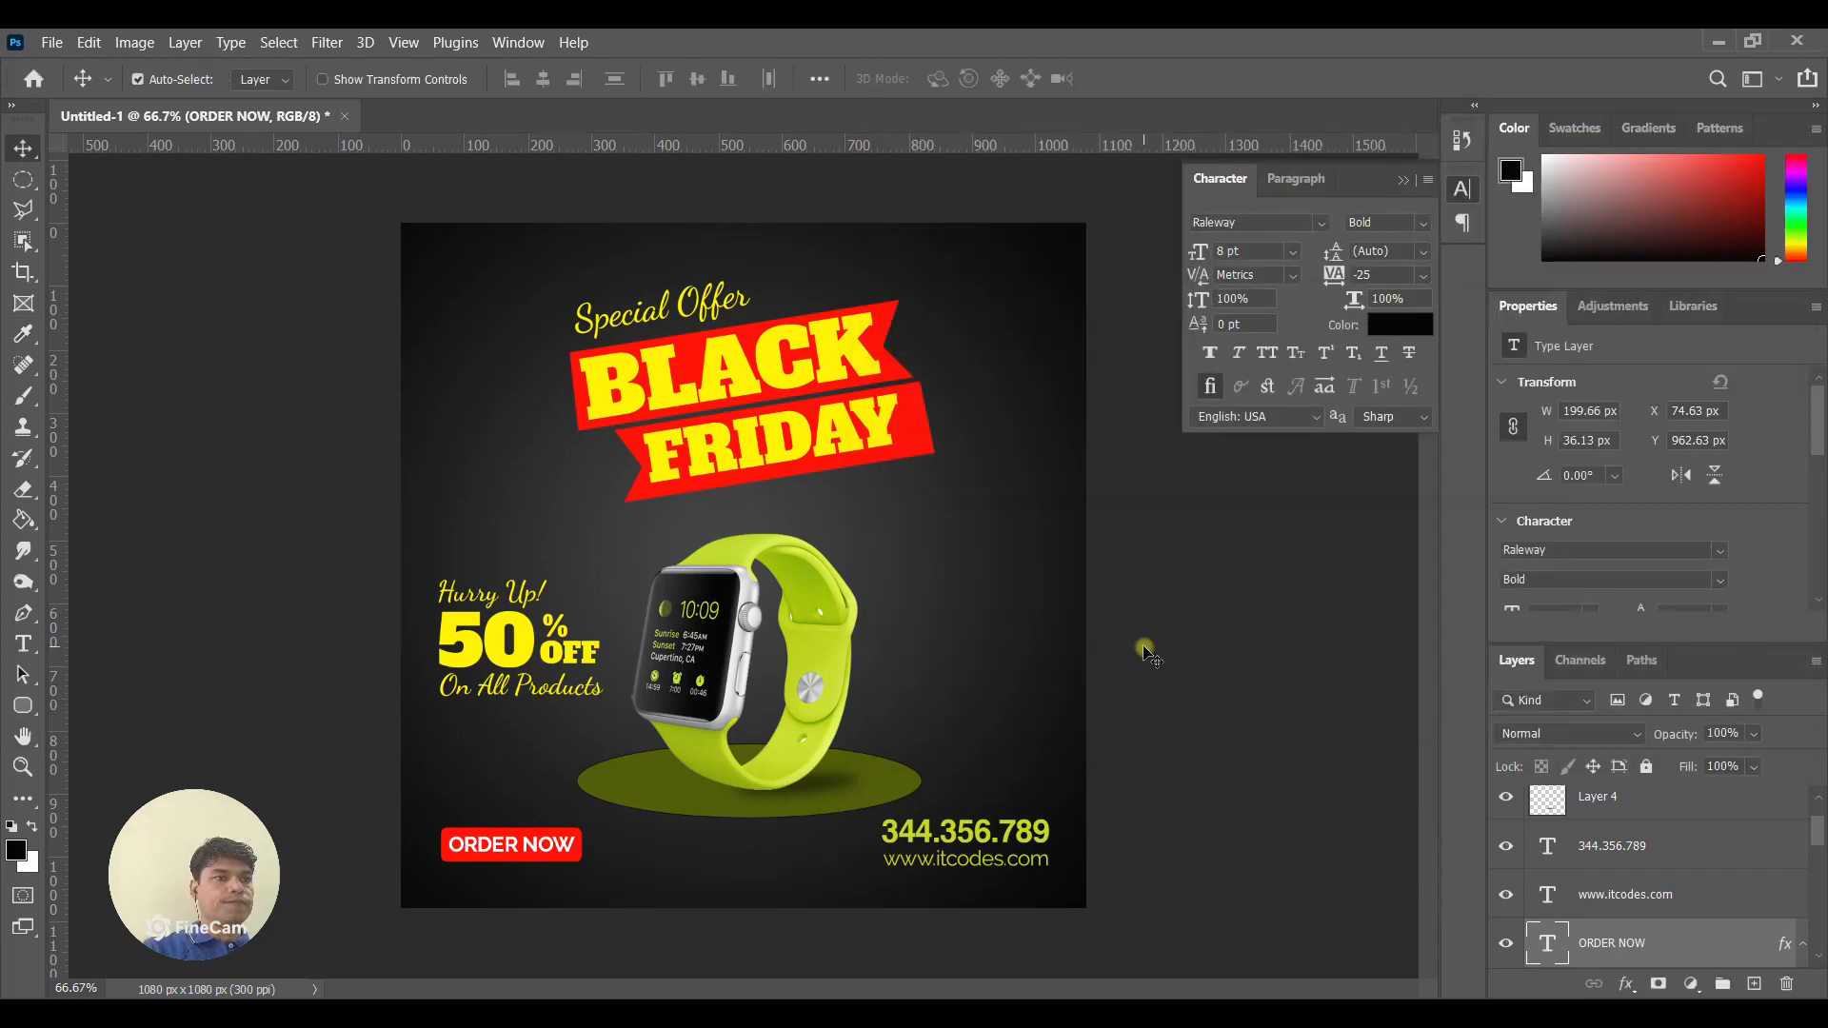
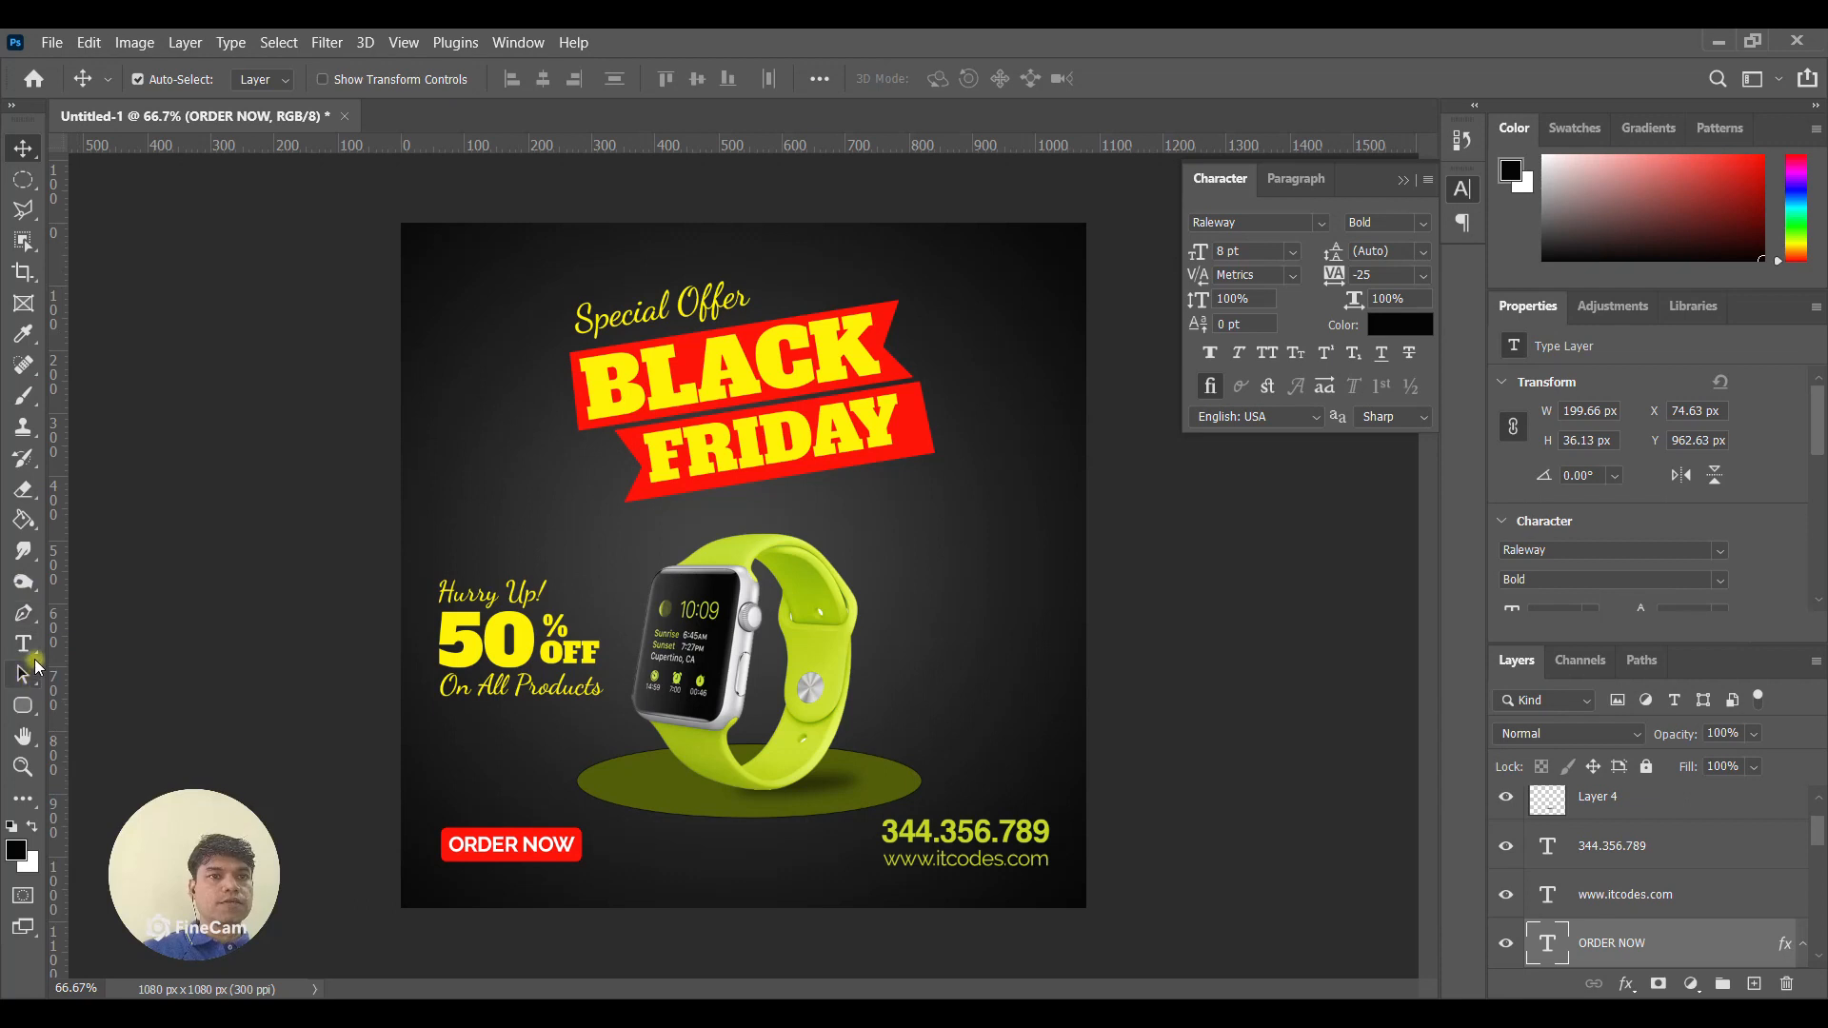
Start a new text line of dots beside the top of the watch and set its font size to 18 pt.
{"action": "left_click", "coordinate": [27, 646]}
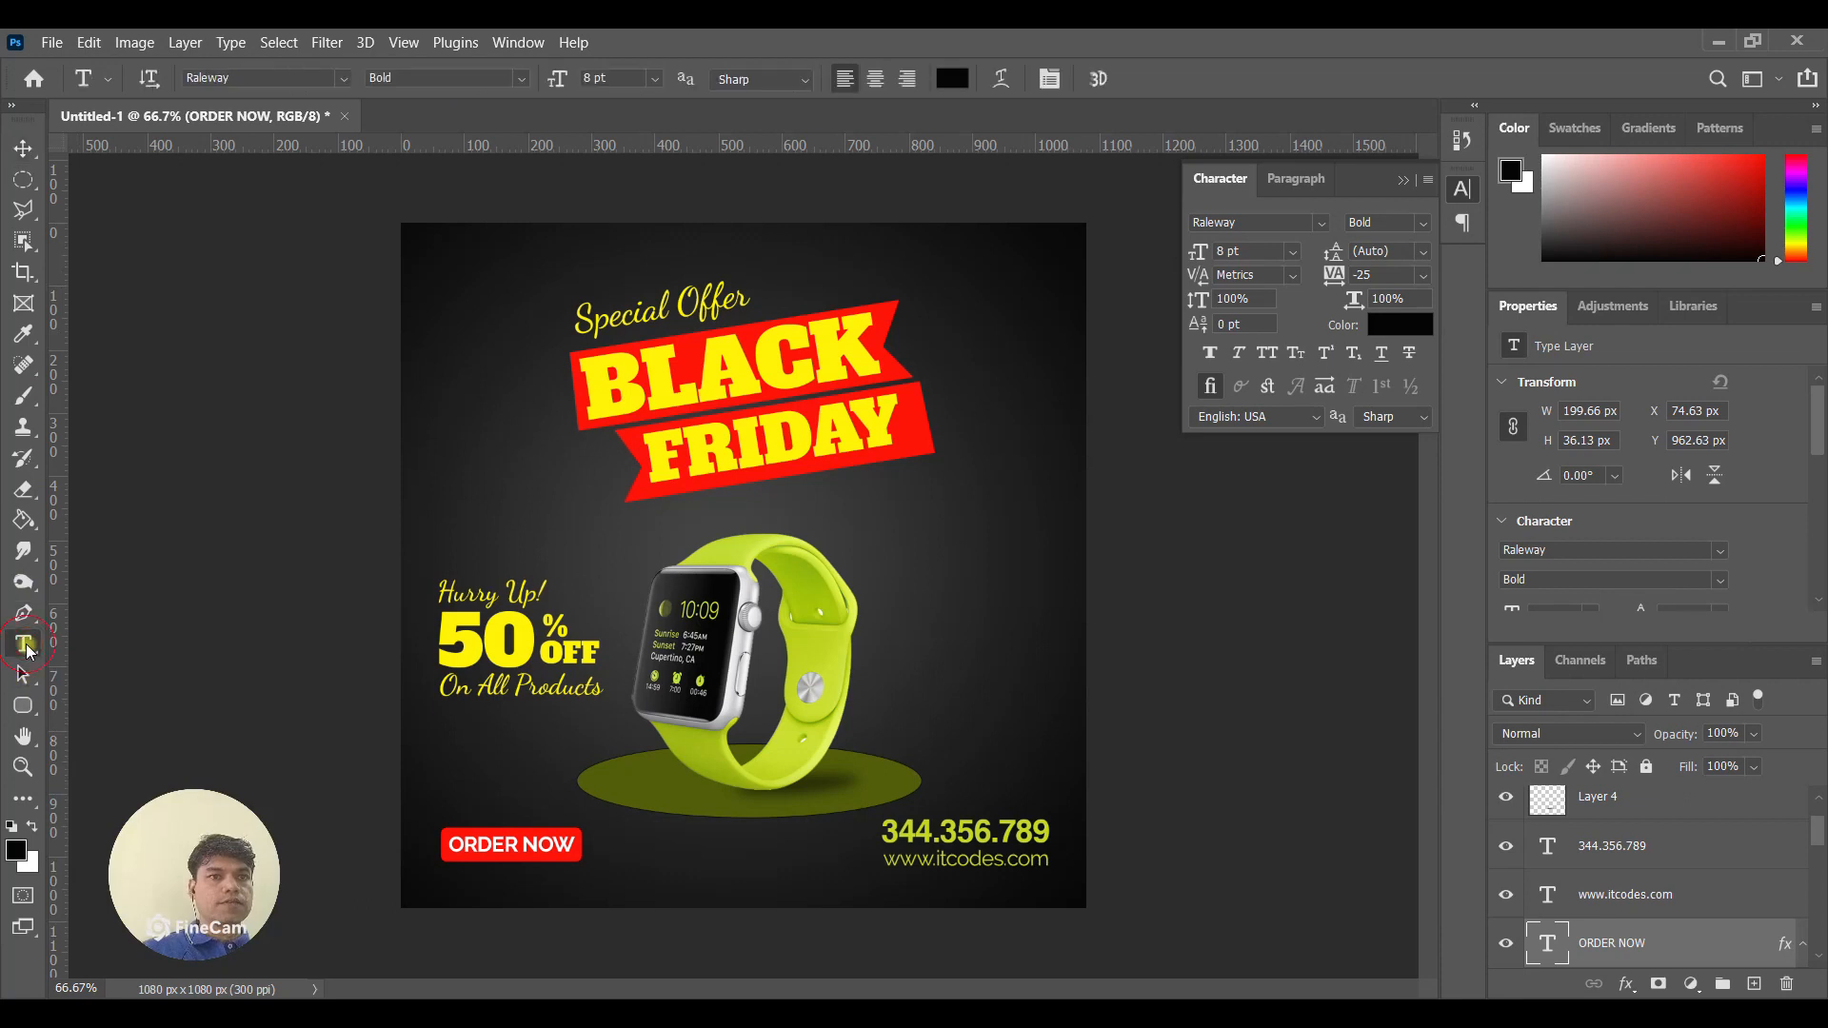
{"action": "left_click", "coordinate": [922, 543]}
{"action": "key", "text": "BackSpace"}
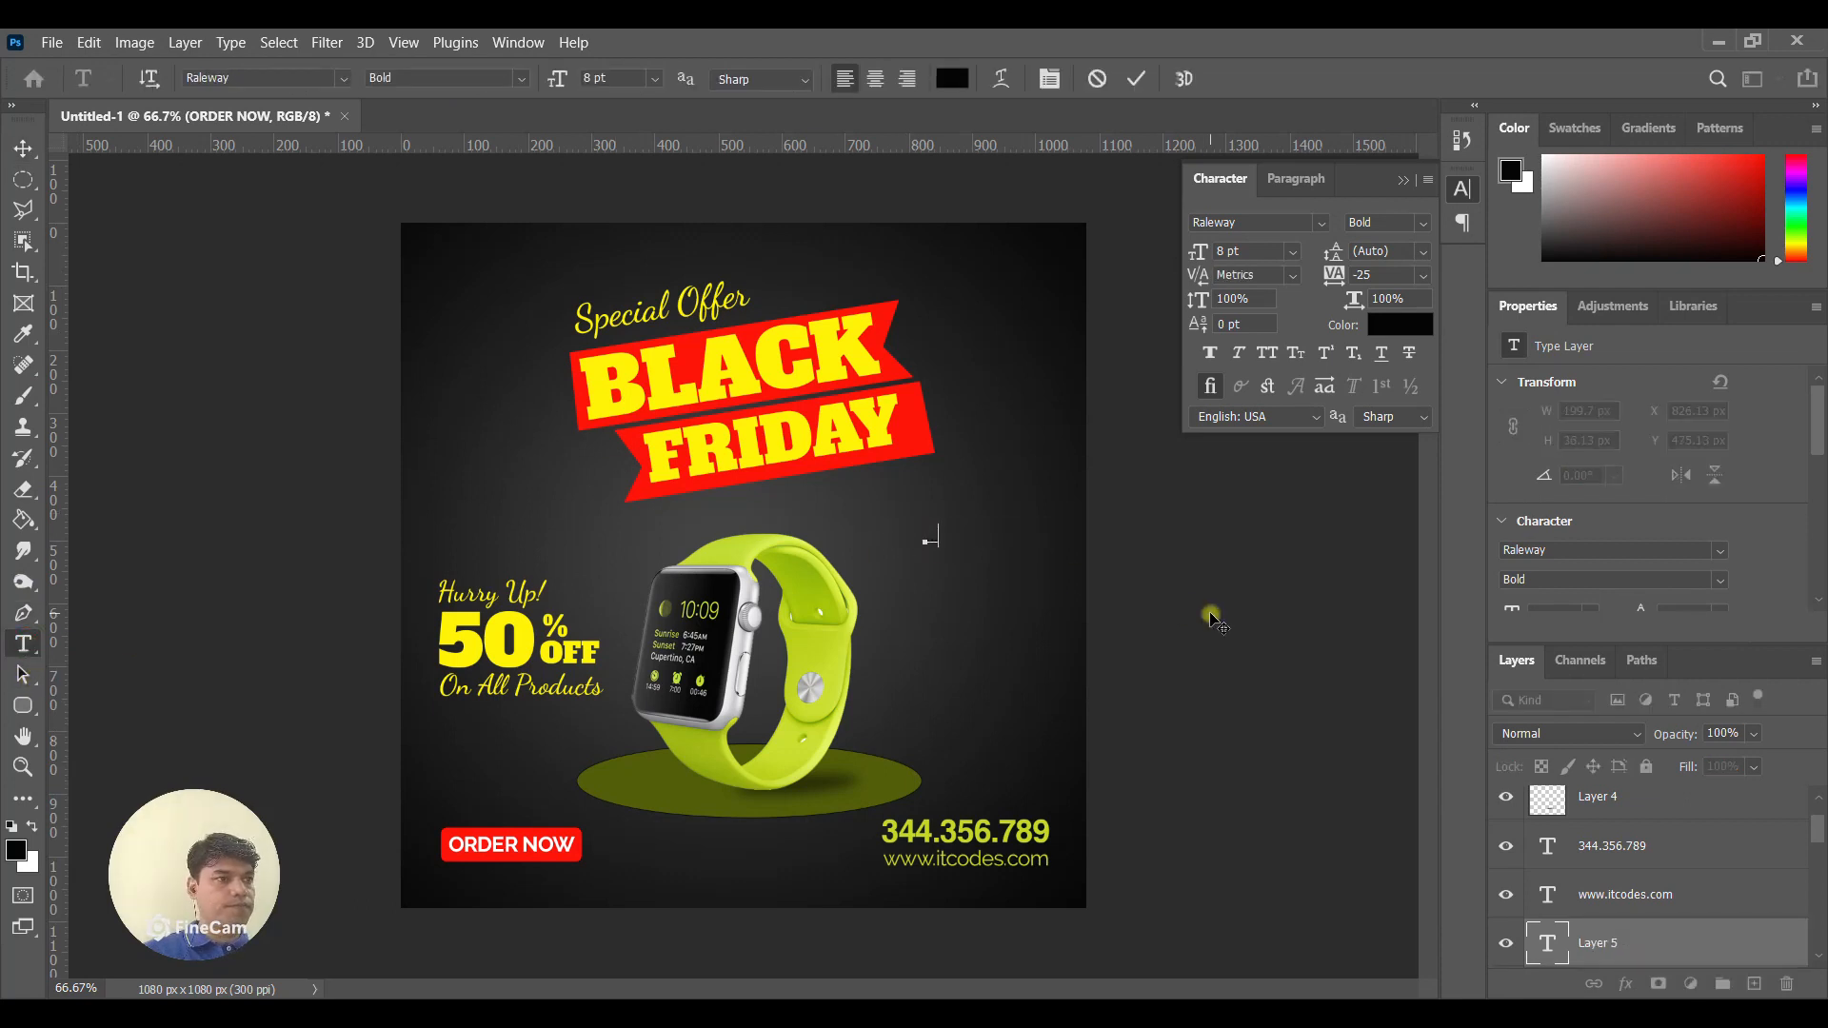
{"action": "key", "text": "ctrl+a"}
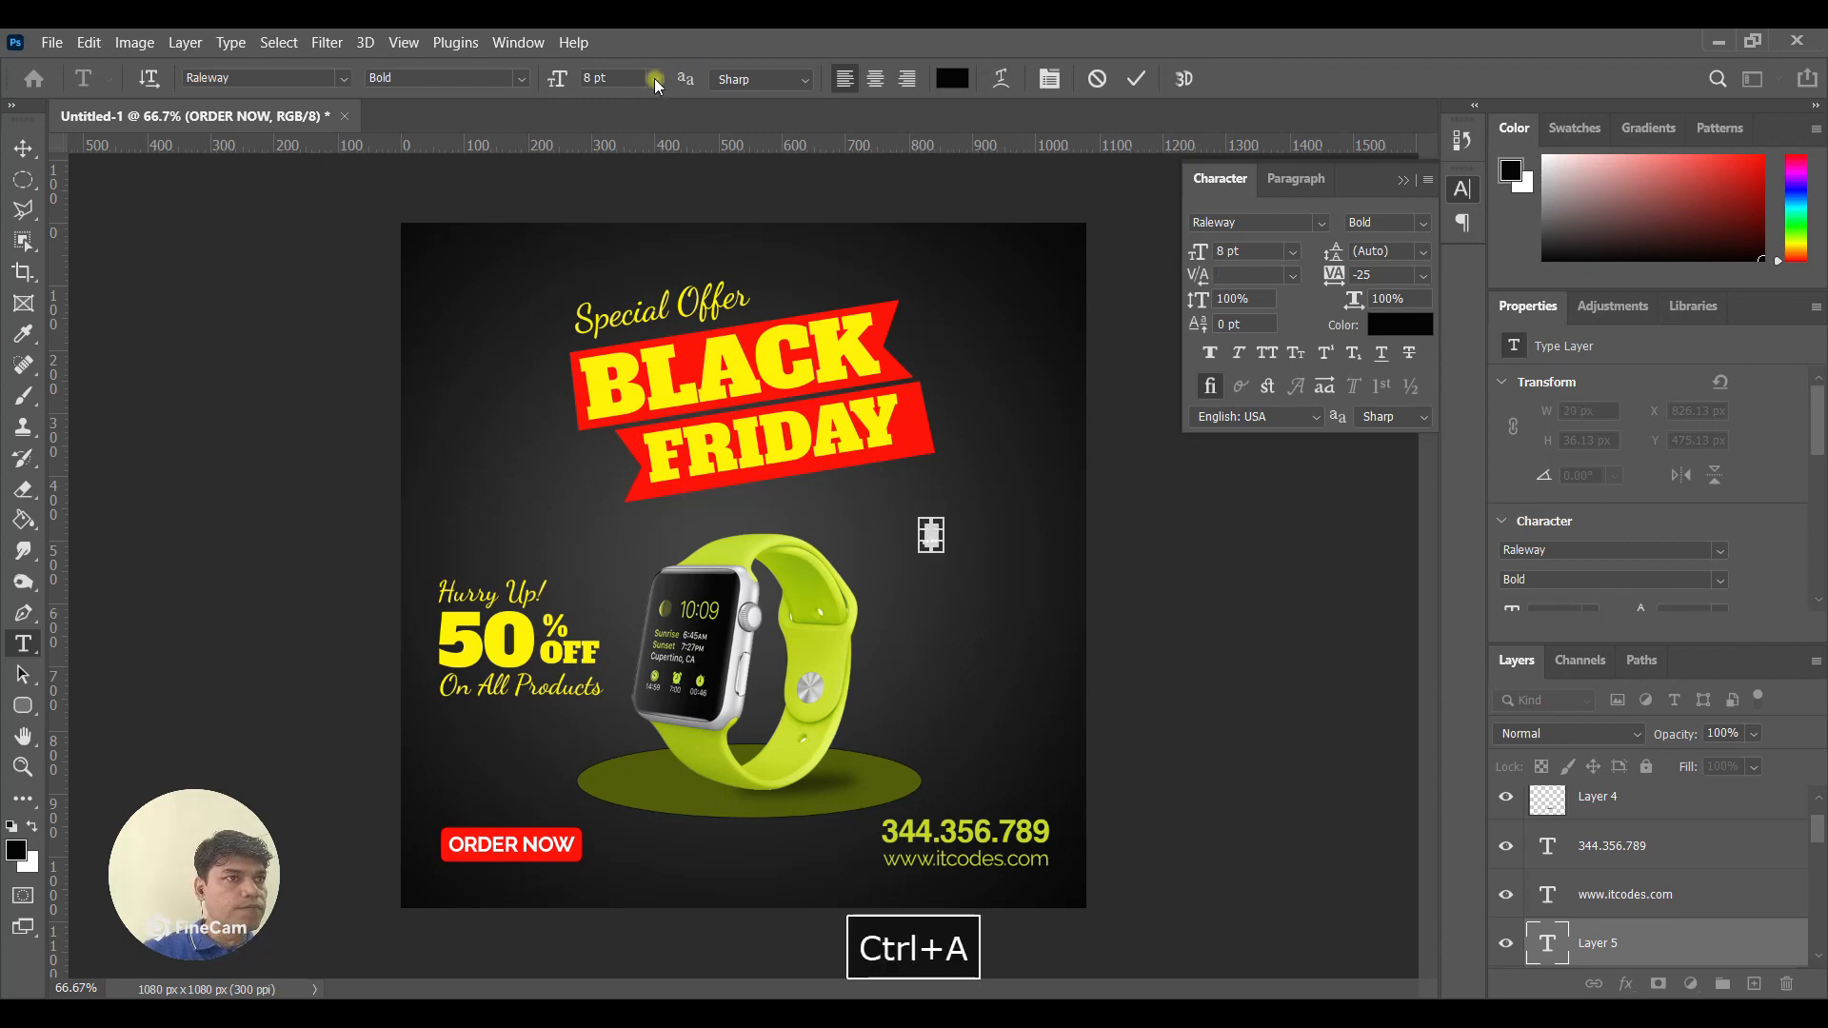
{"action": "left_click", "coordinate": [654, 78]}
{"action": "left_click", "coordinate": [624, 276]}
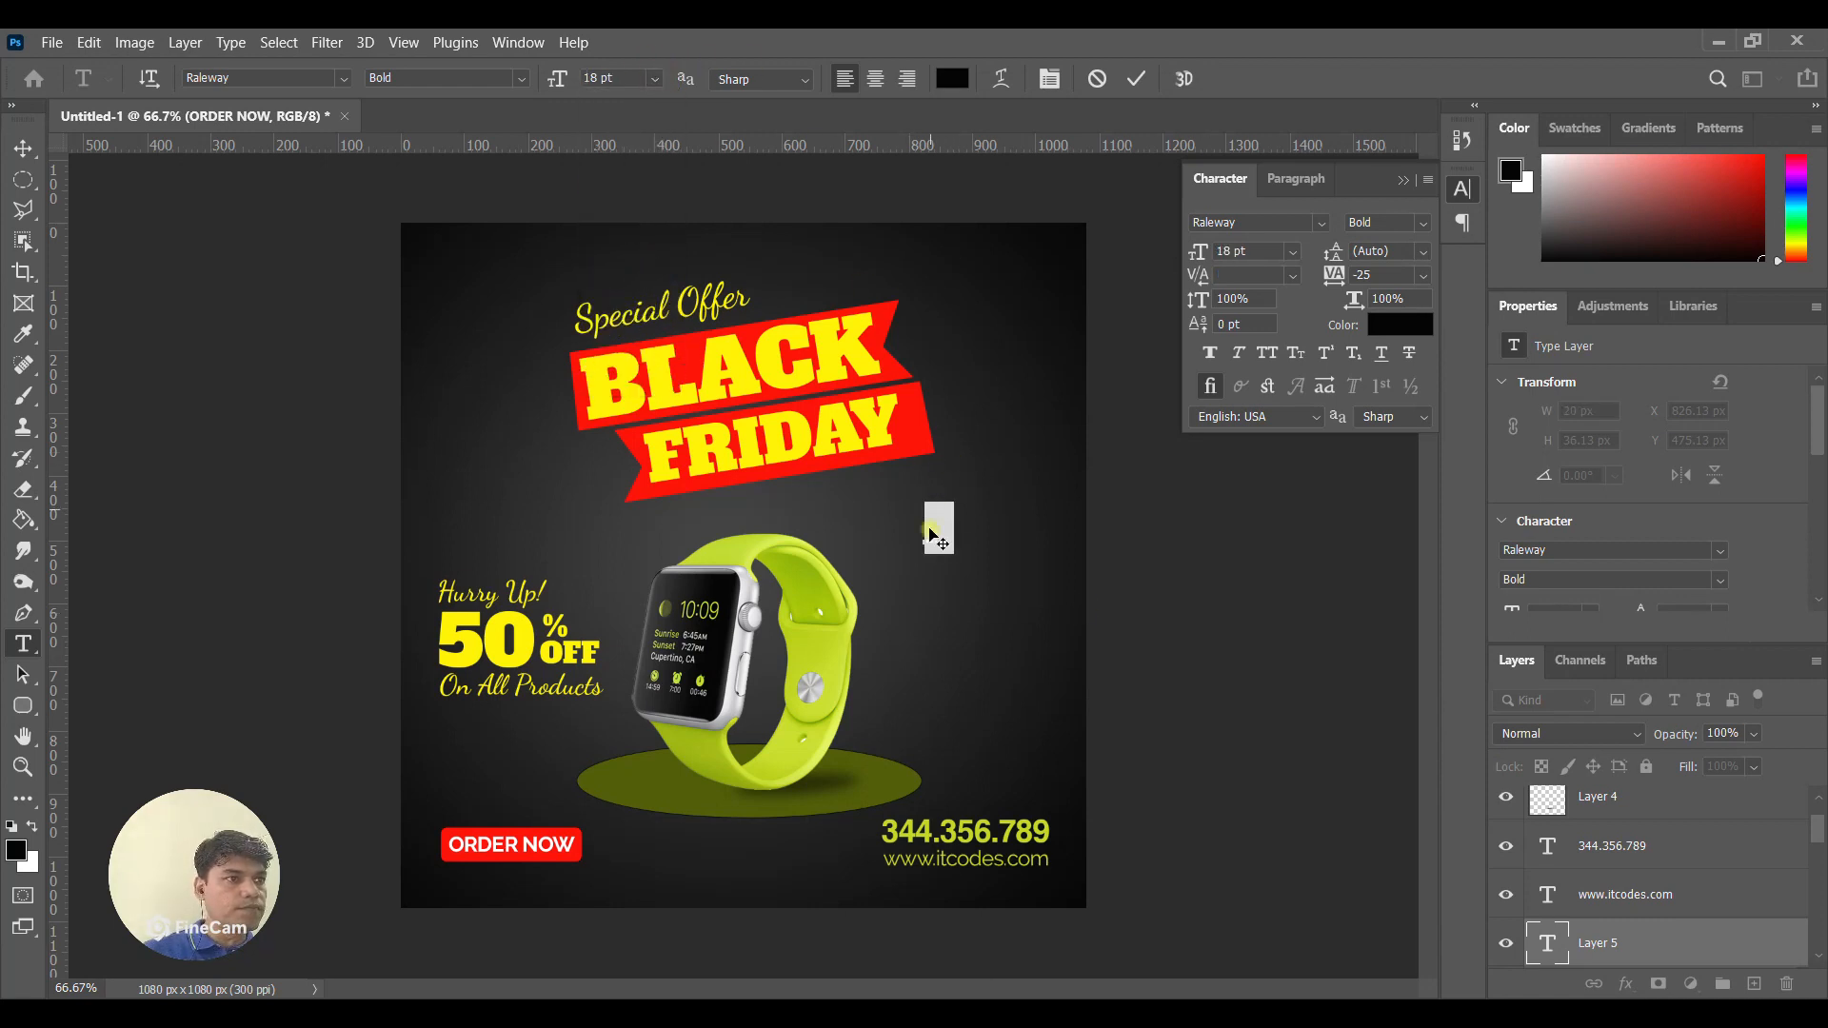
Set the dot text's font to Copper Penny DTP and extend the row to six dots.
{"action": "left_click", "coordinate": [340, 82]}
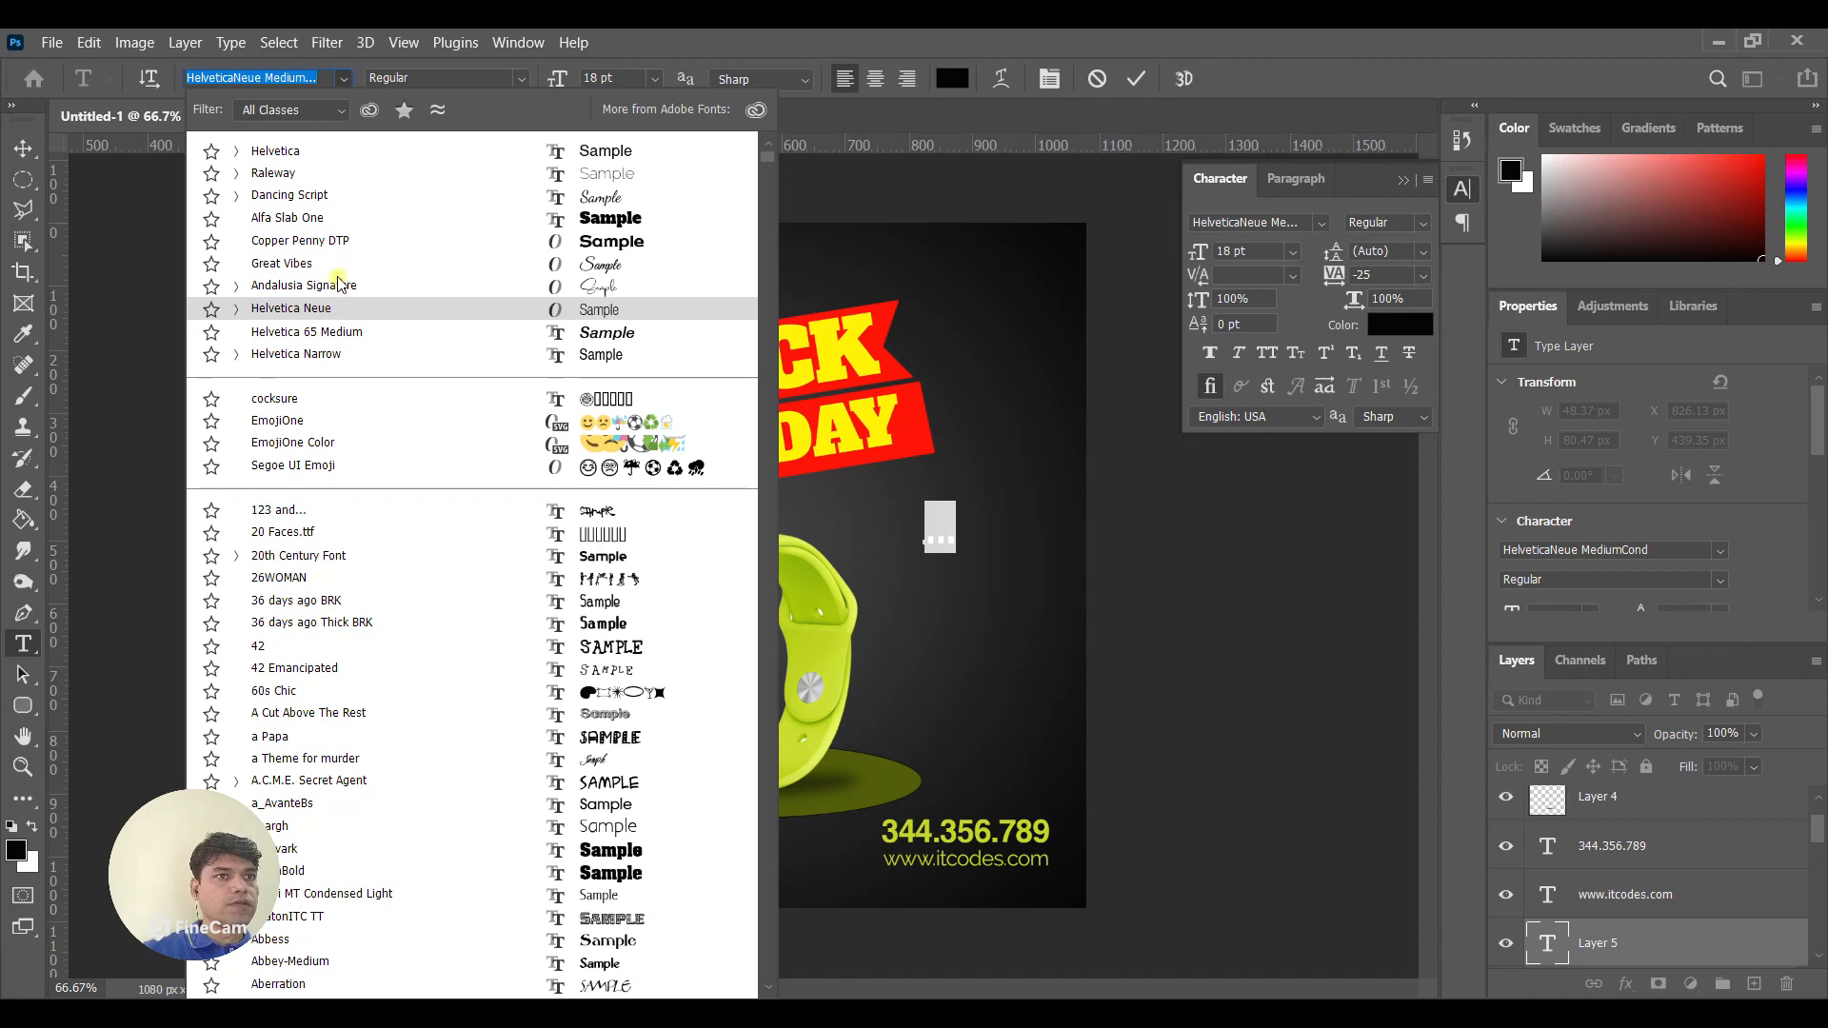
{"action": "left_click", "coordinate": [1167, 544]}
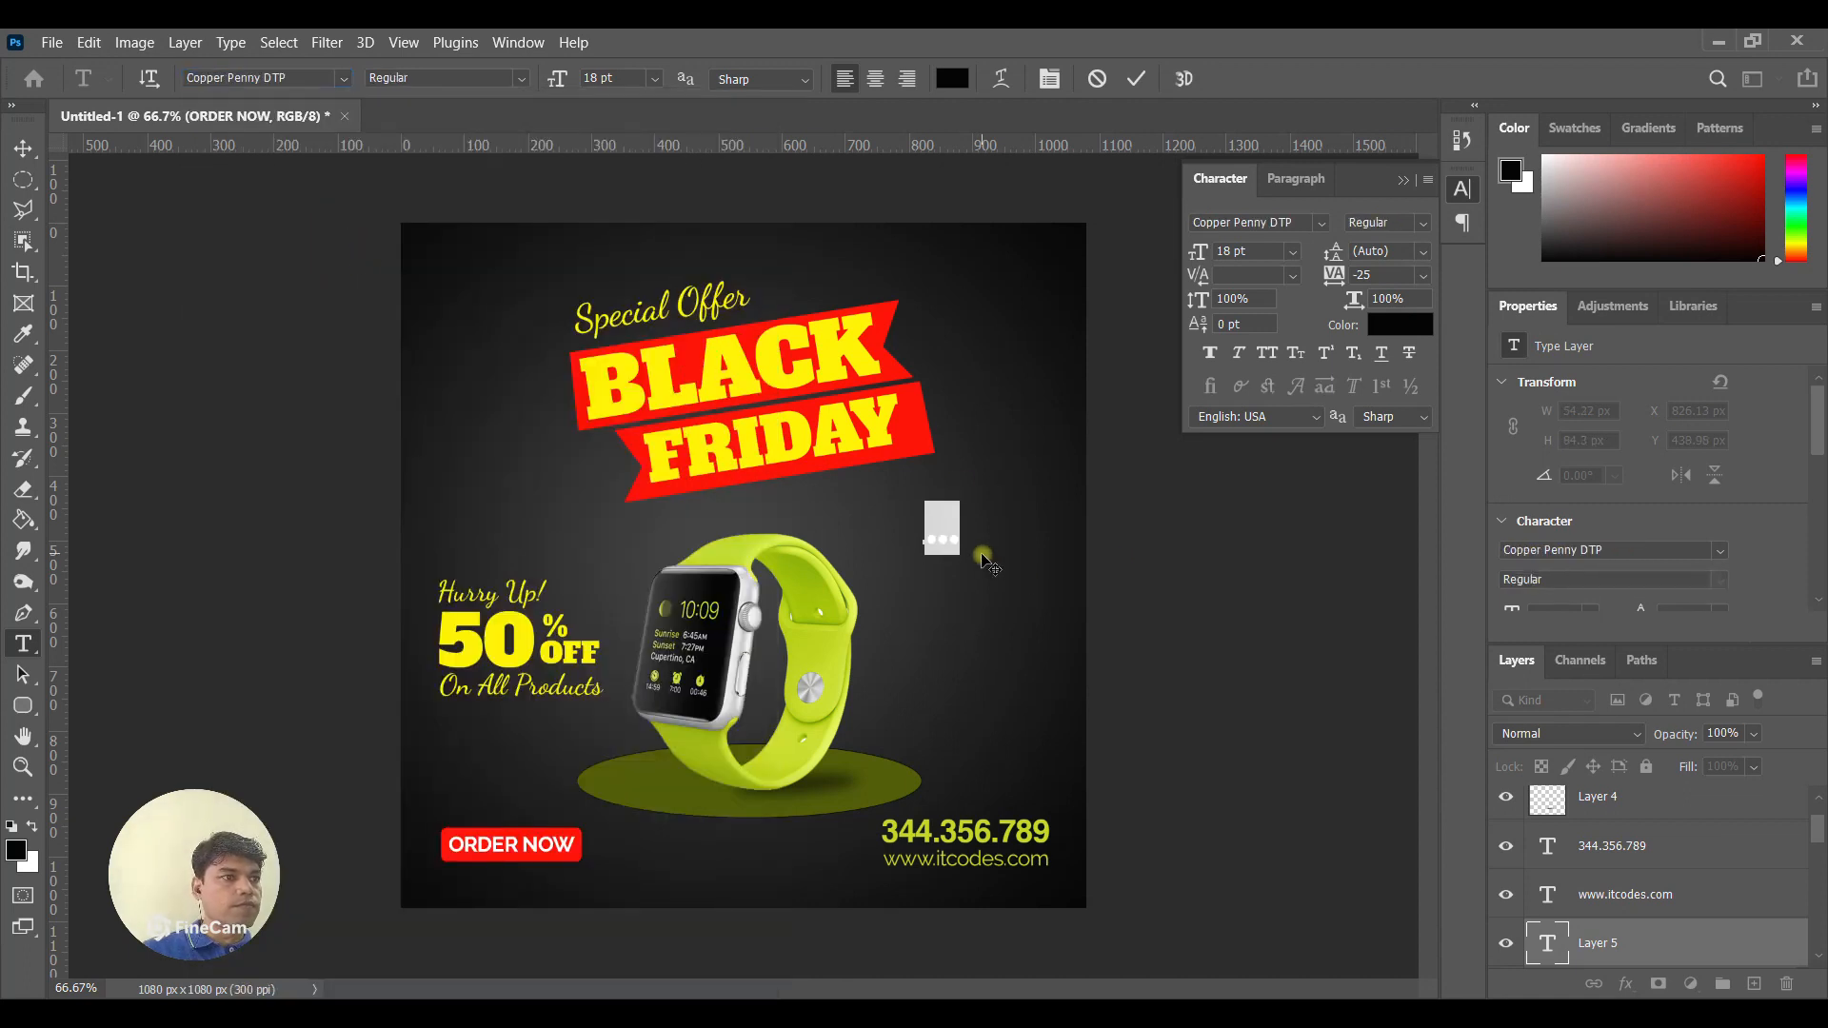
{"action": "left_click", "coordinate": [959, 533]}
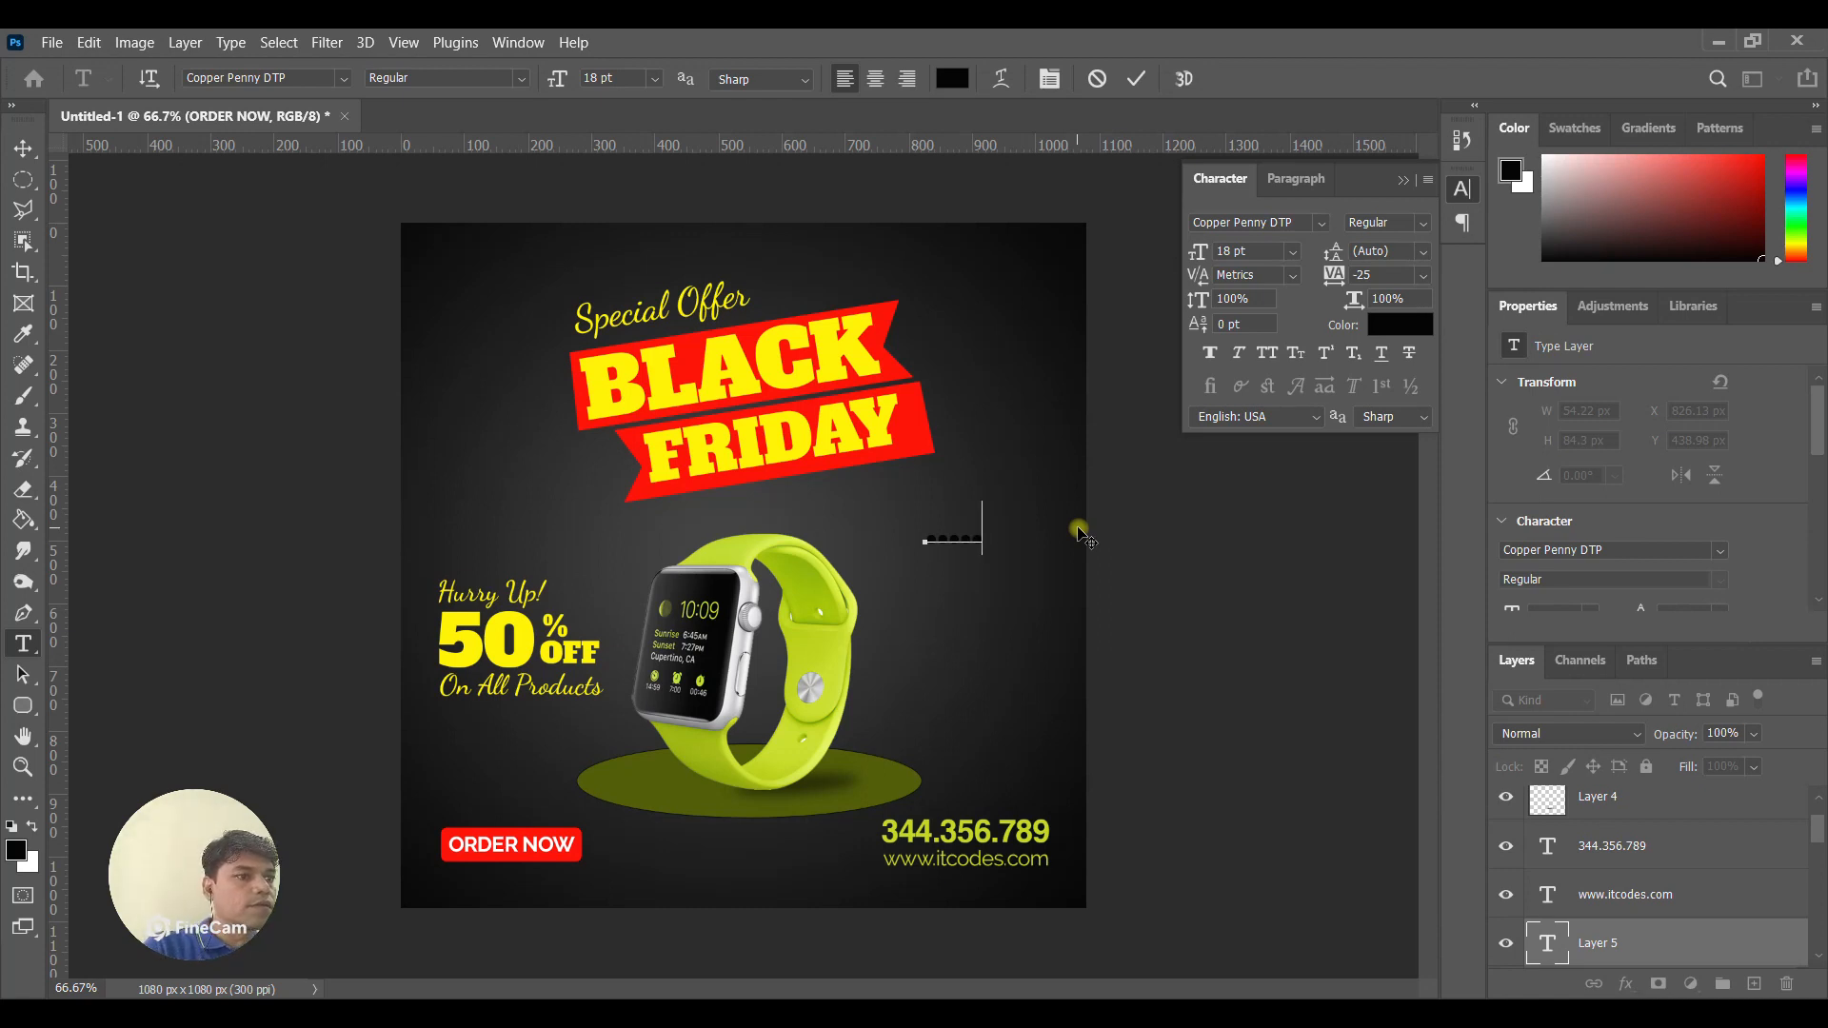
Set the tracking of the six-dot row to 50 and its text color to white.
{"action": "key", "text": "ctrl+a"}
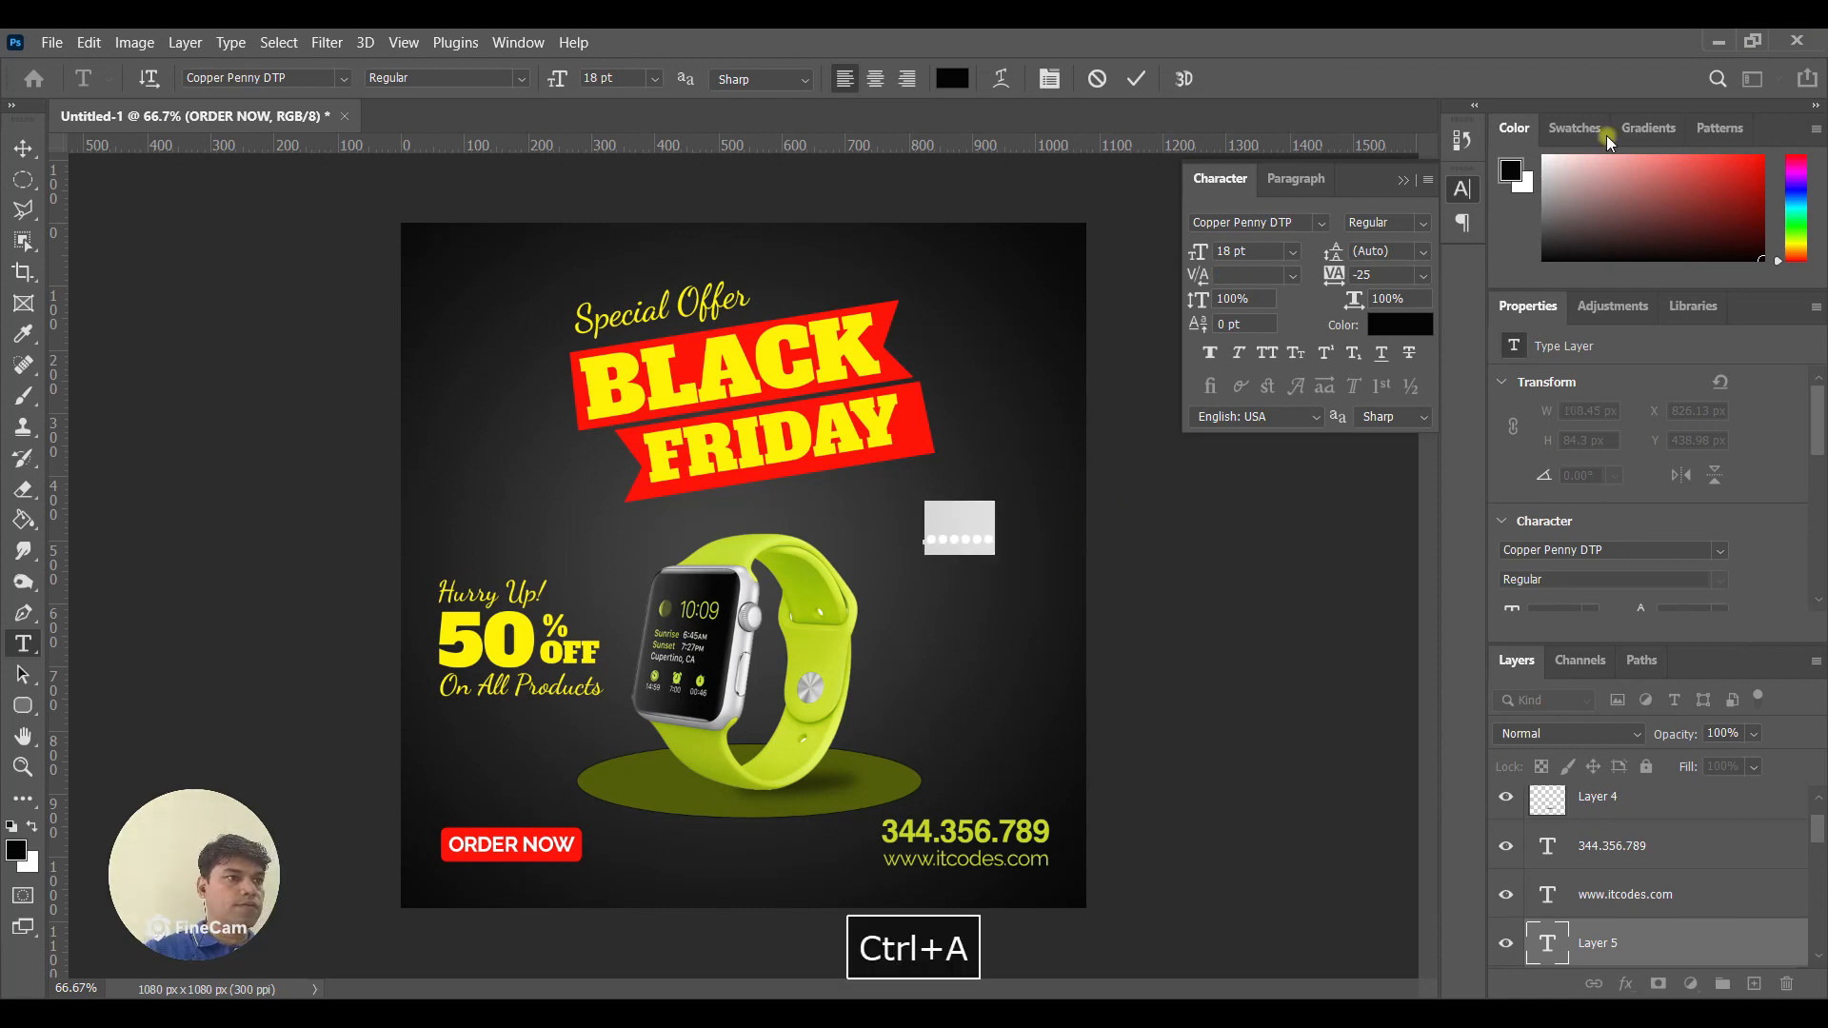
{"action": "left_click", "coordinate": [1424, 275]}
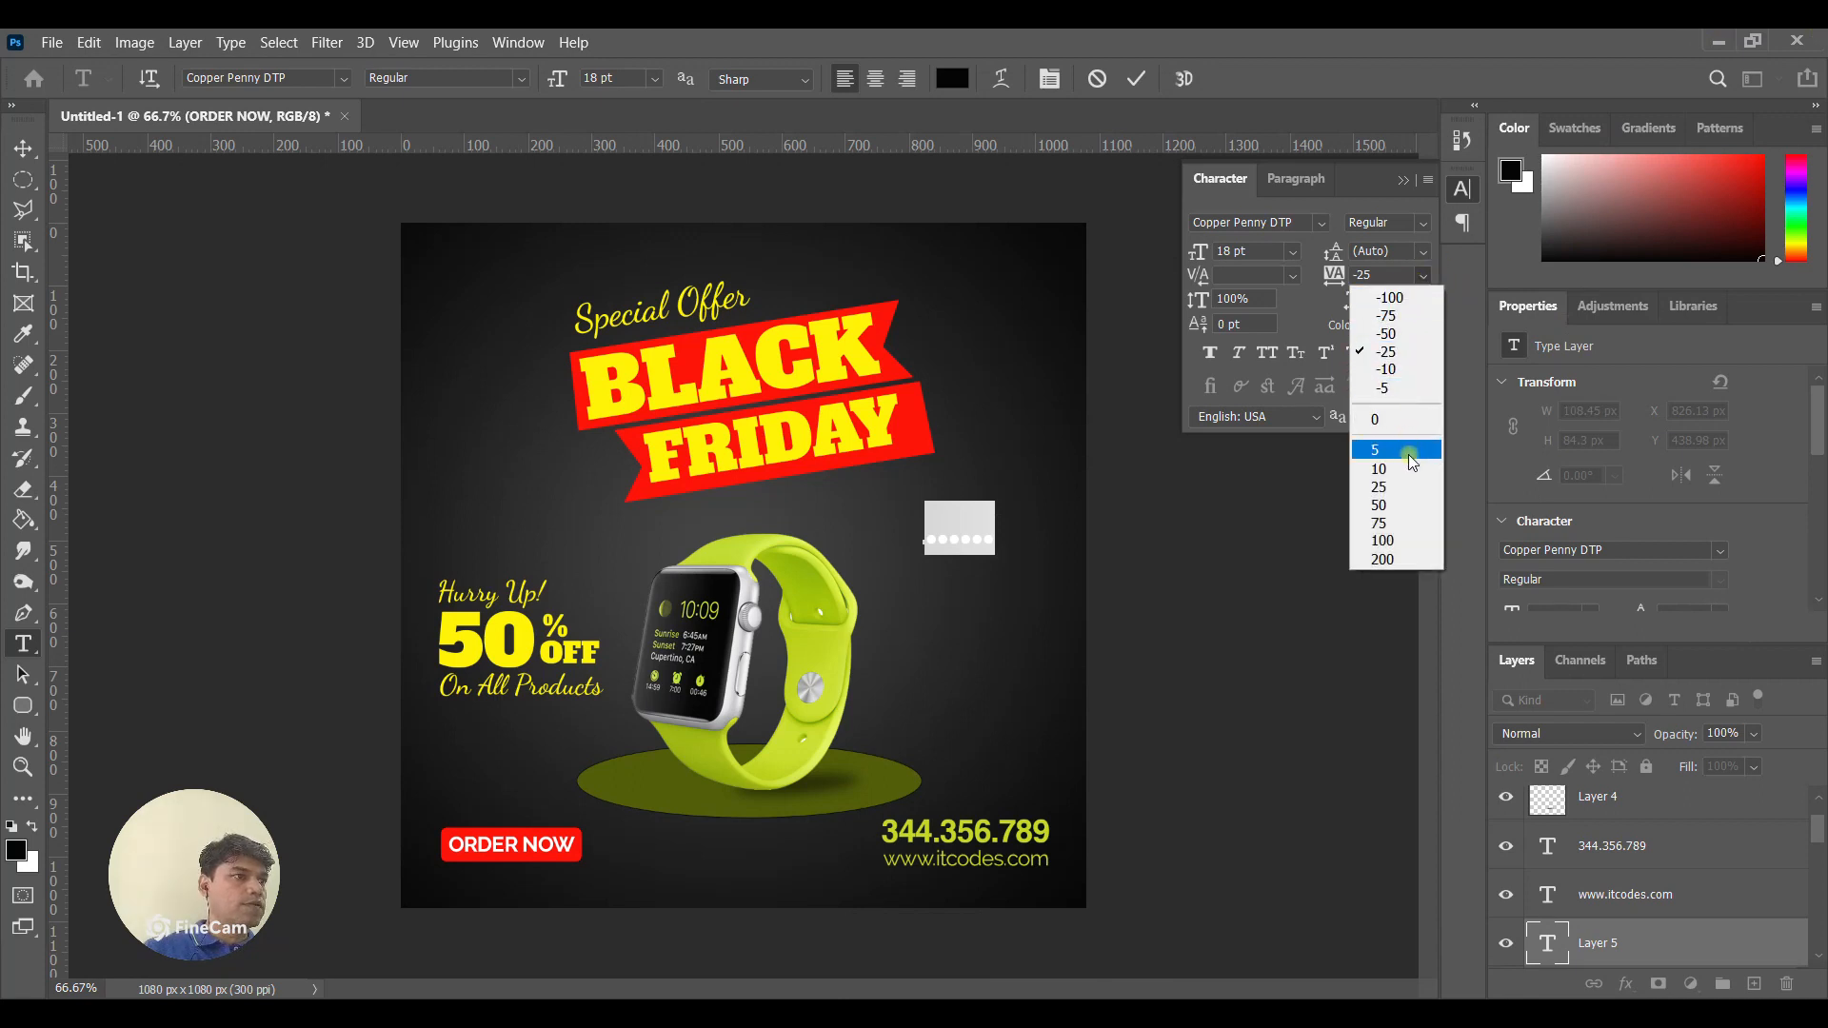
{"action": "left_click", "coordinate": [1411, 505]}
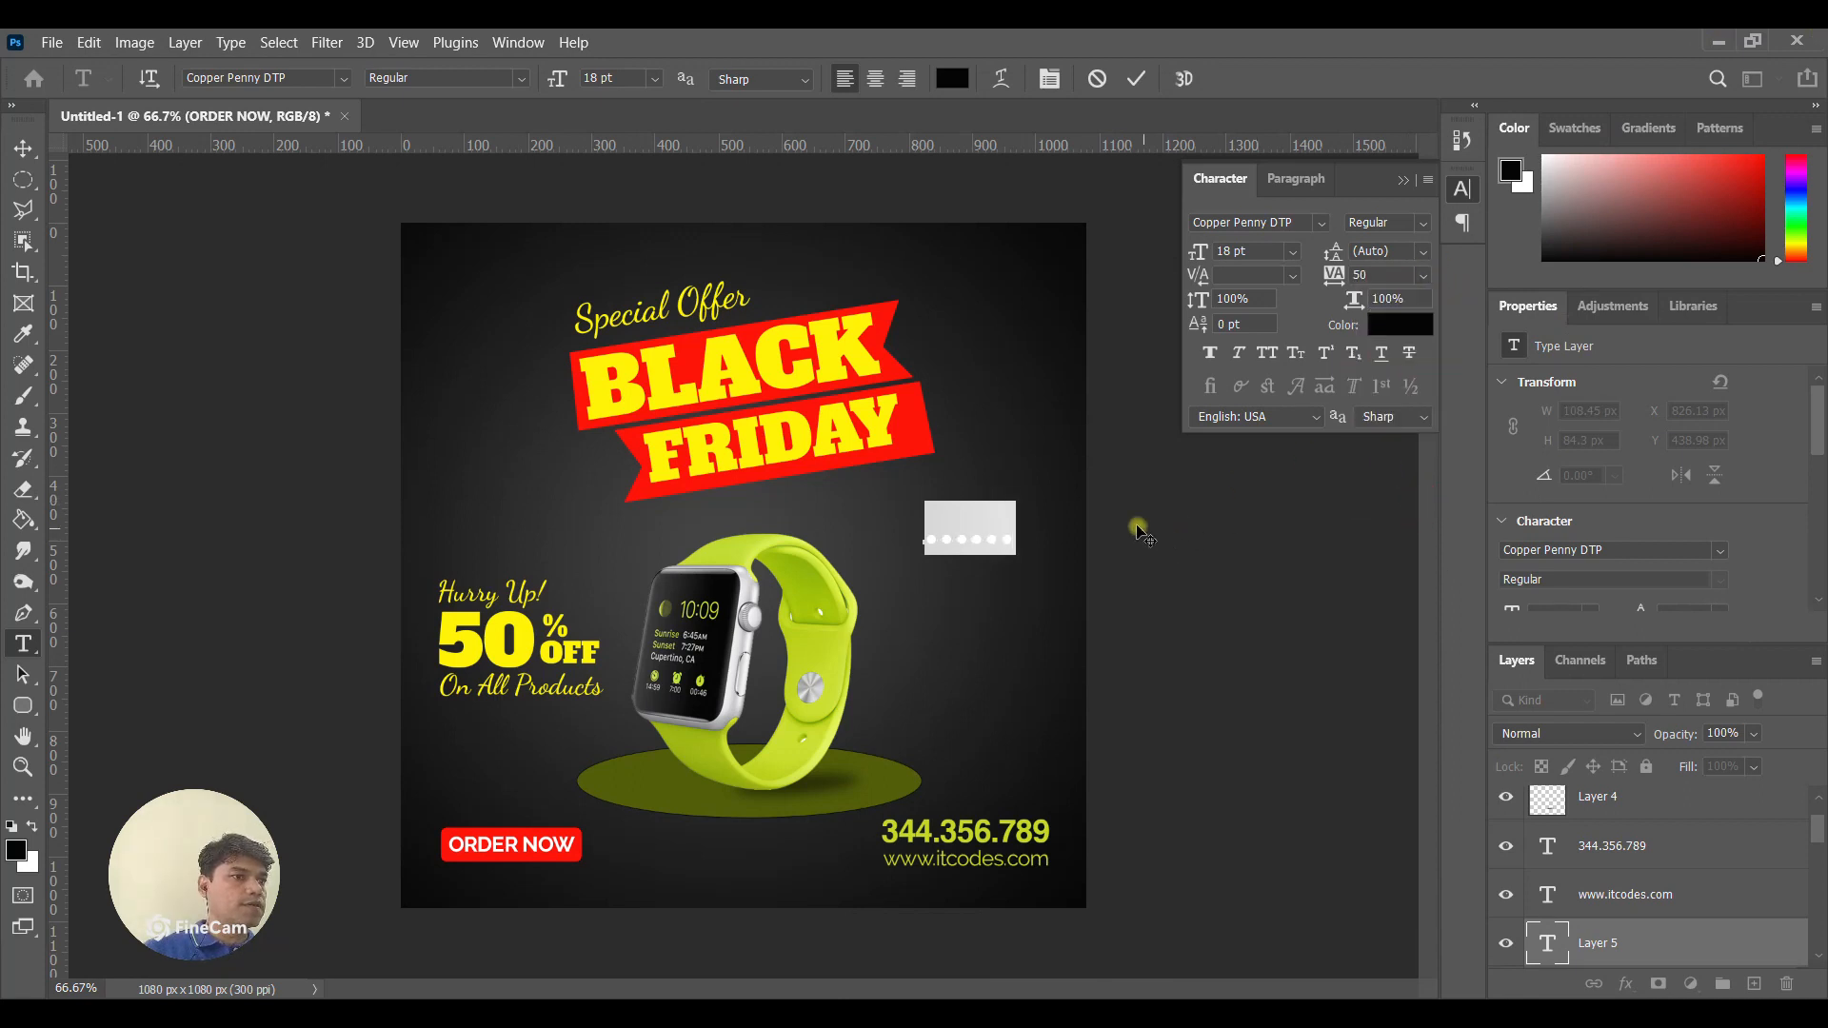
{"action": "left_click", "coordinate": [957, 79]}
{"action": "left_click_drag", "start_coordinate": [1032, 380], "coordinate": [857, 229]}
{"action": "left_click", "coordinate": [1396, 259]}
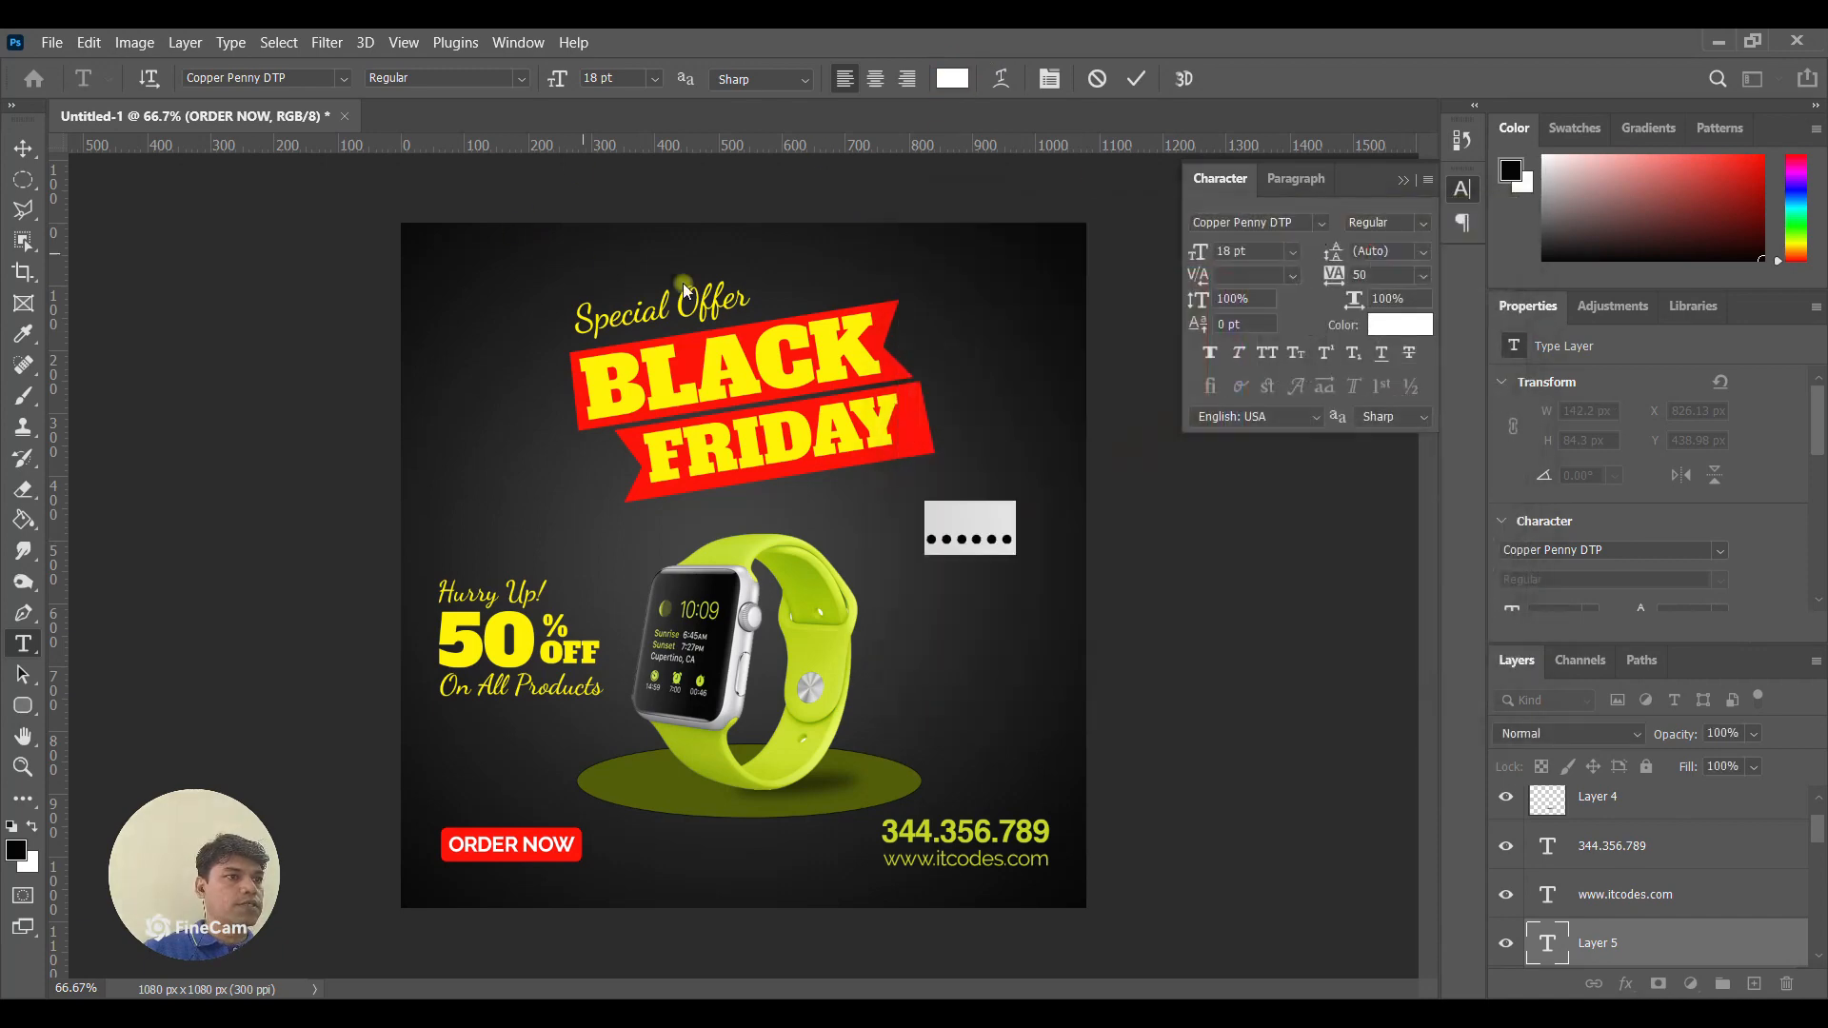
Duplicate the white six-dot row layer and place the copy just below and slightly right of the original.
{"action": "left_click", "coordinate": [95, 180]}
{"action": "left_click", "coordinate": [23, 147]}
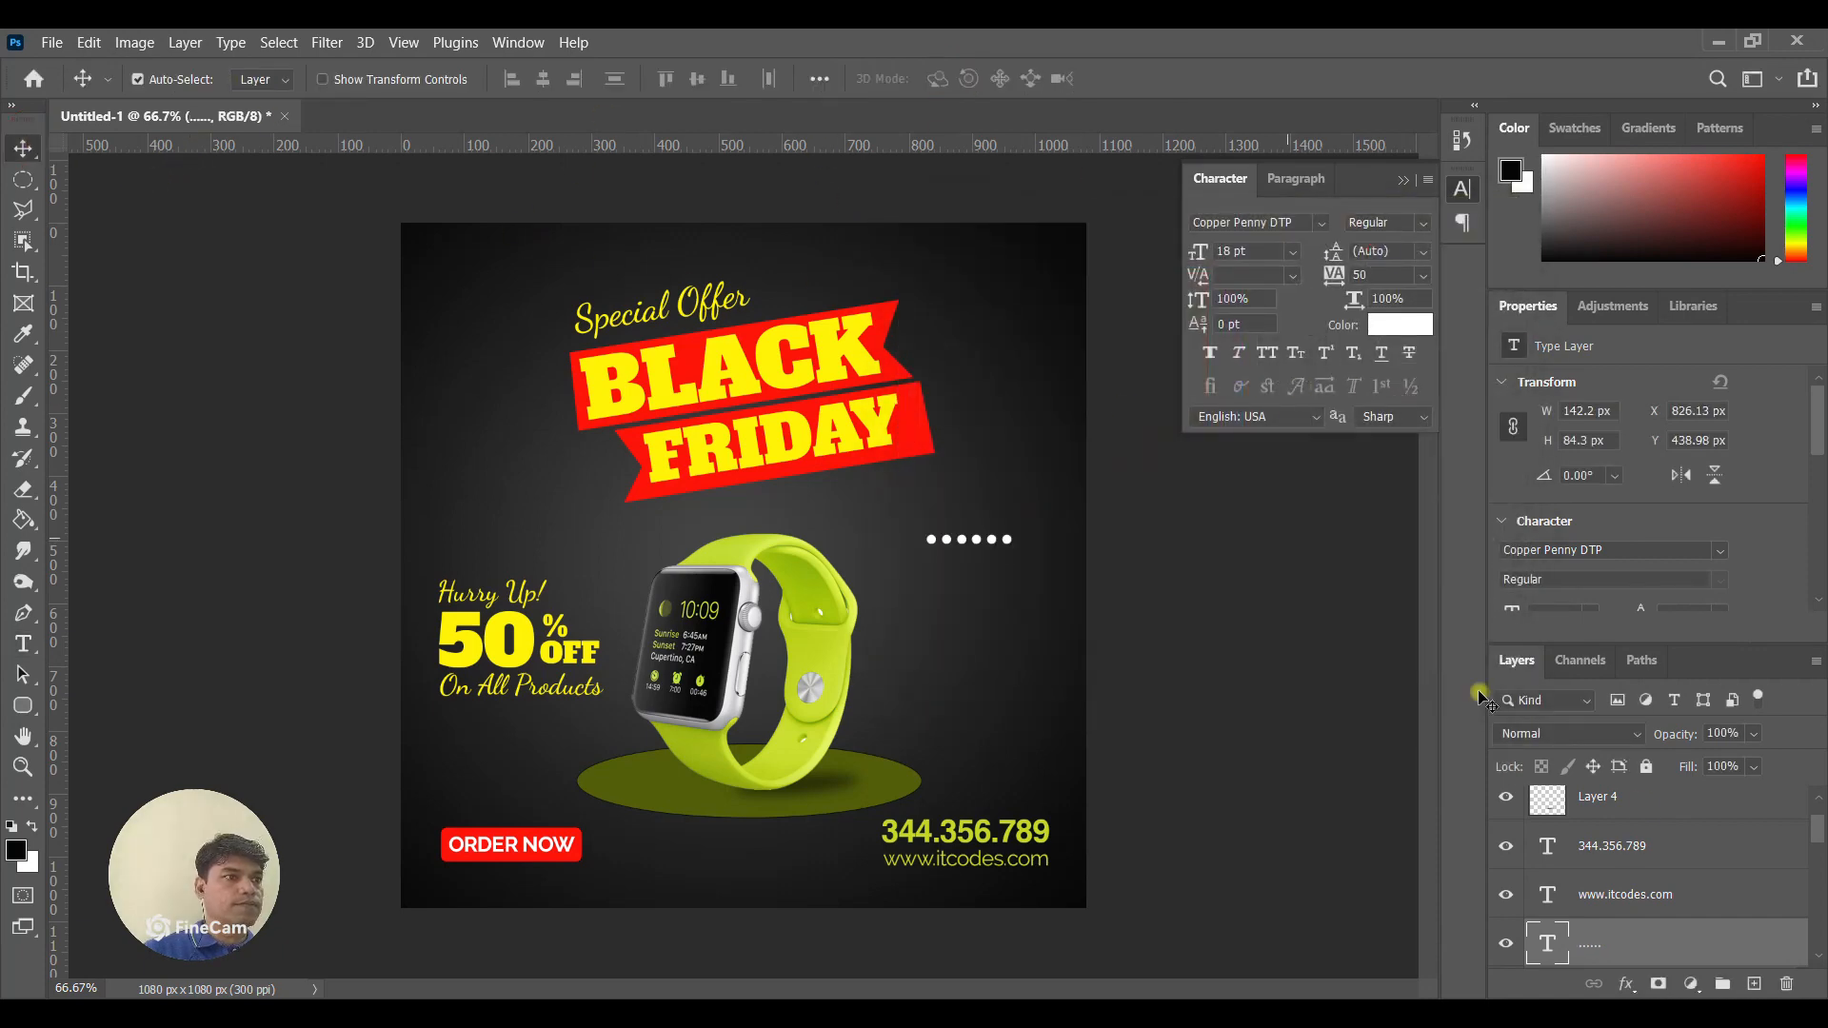
{"action": "right_click", "coordinate": [1680, 948]}
{"action": "left_click", "coordinate": [1495, 148]}
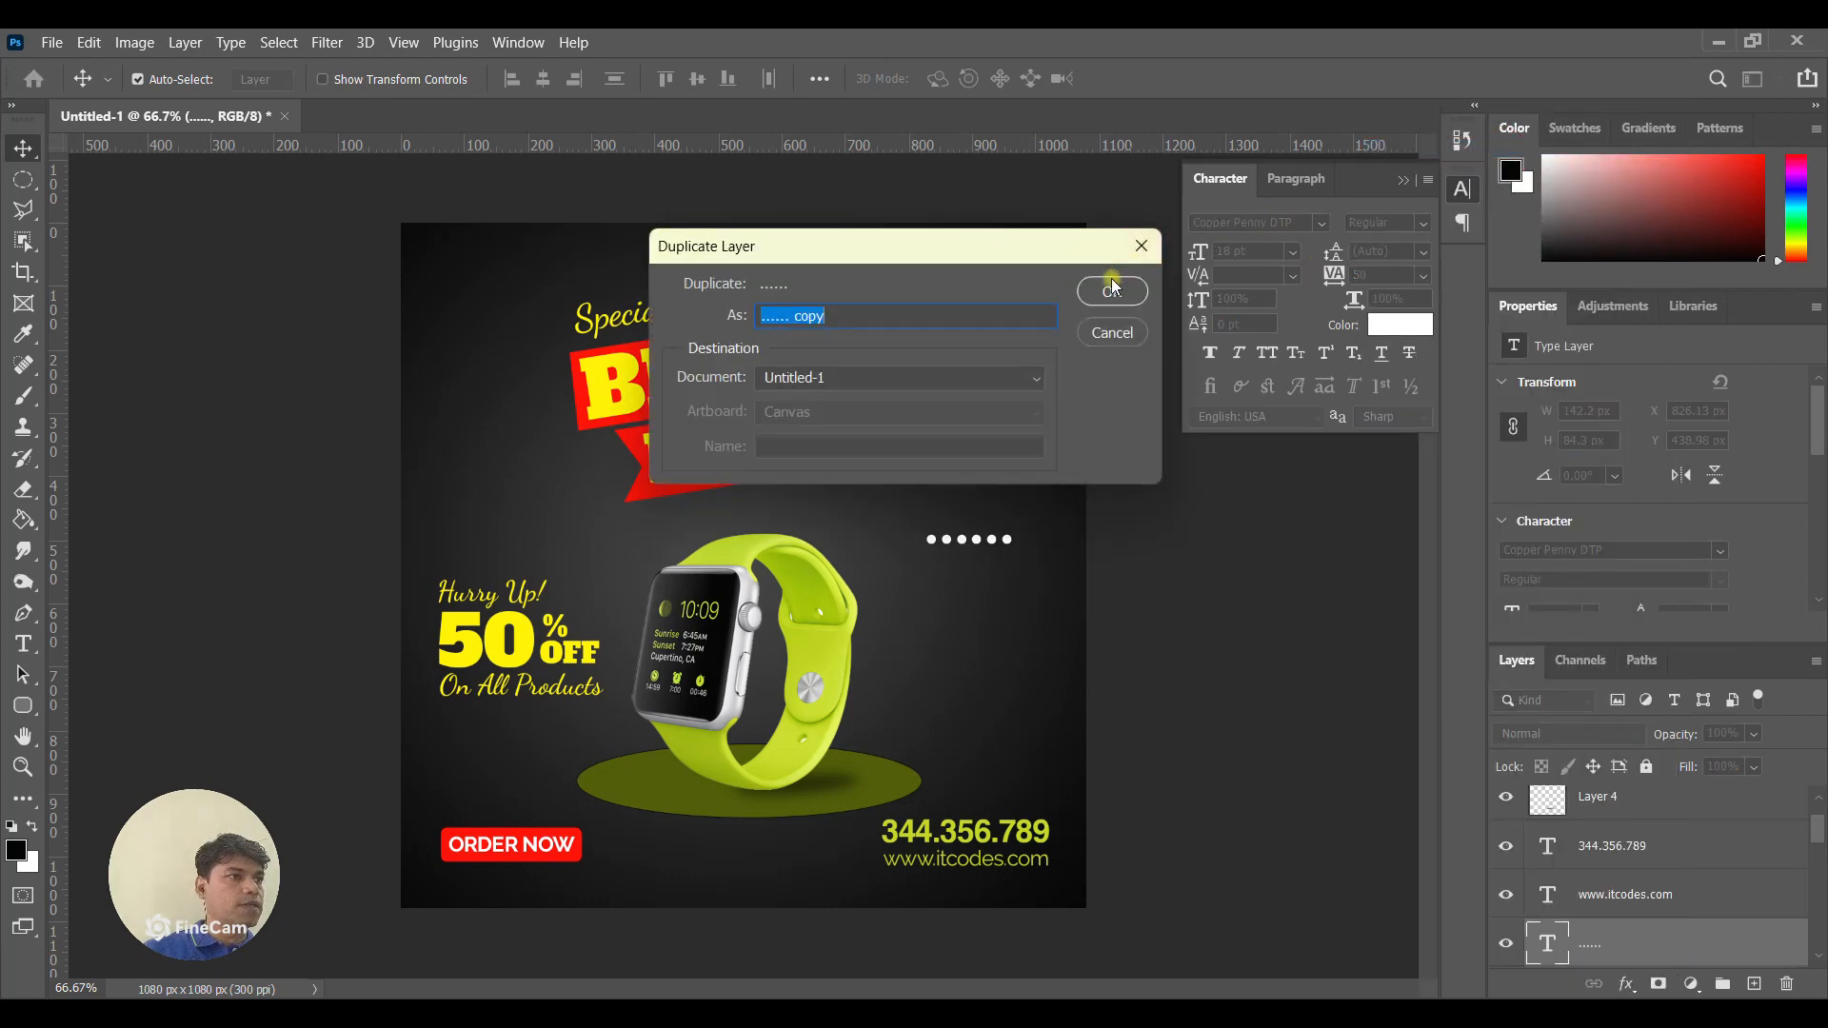
{"action": "left_click", "coordinate": [1104, 276]}
{"action": "left_click_drag", "start_coordinate": [973, 539], "coordinate": [991, 556]}
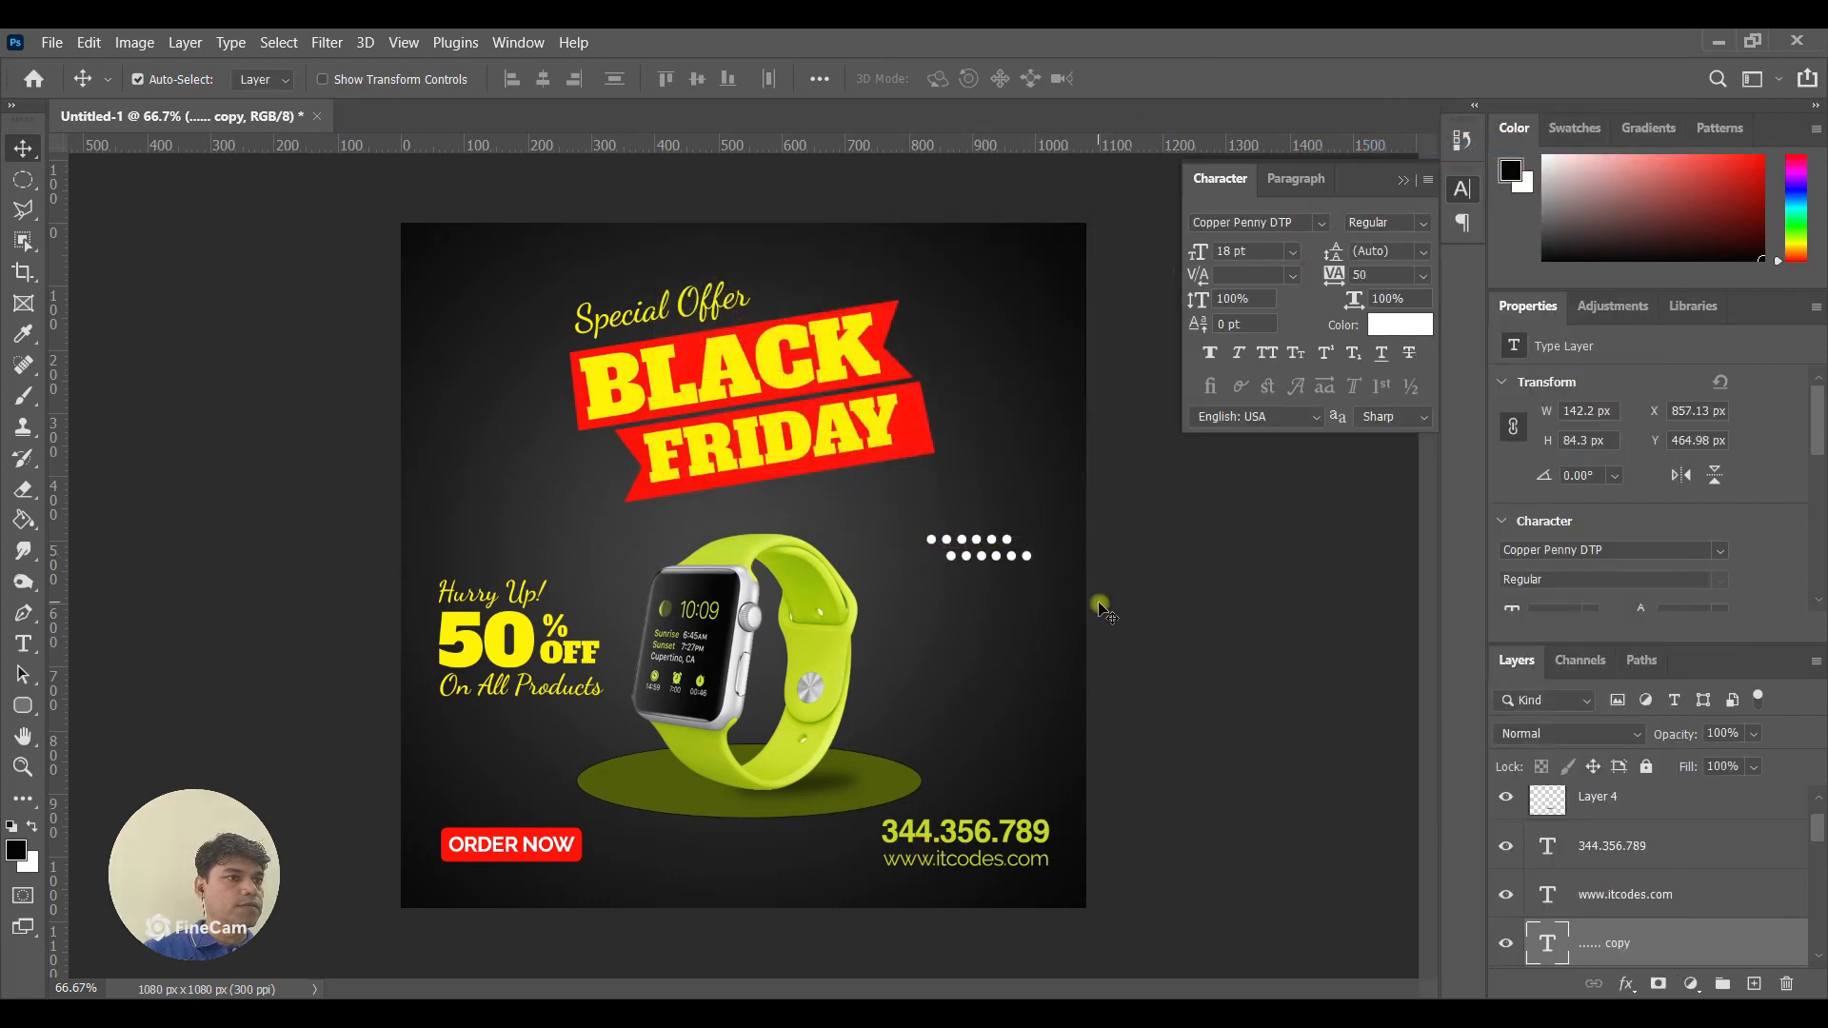
Move both dot rows together to the poster's lower edge, between the ORDER NOW button and the phone number.
{"action": "scroll", "coordinate": [1752, 915], "scroll_direction": "down", "scroll_amount": 1}
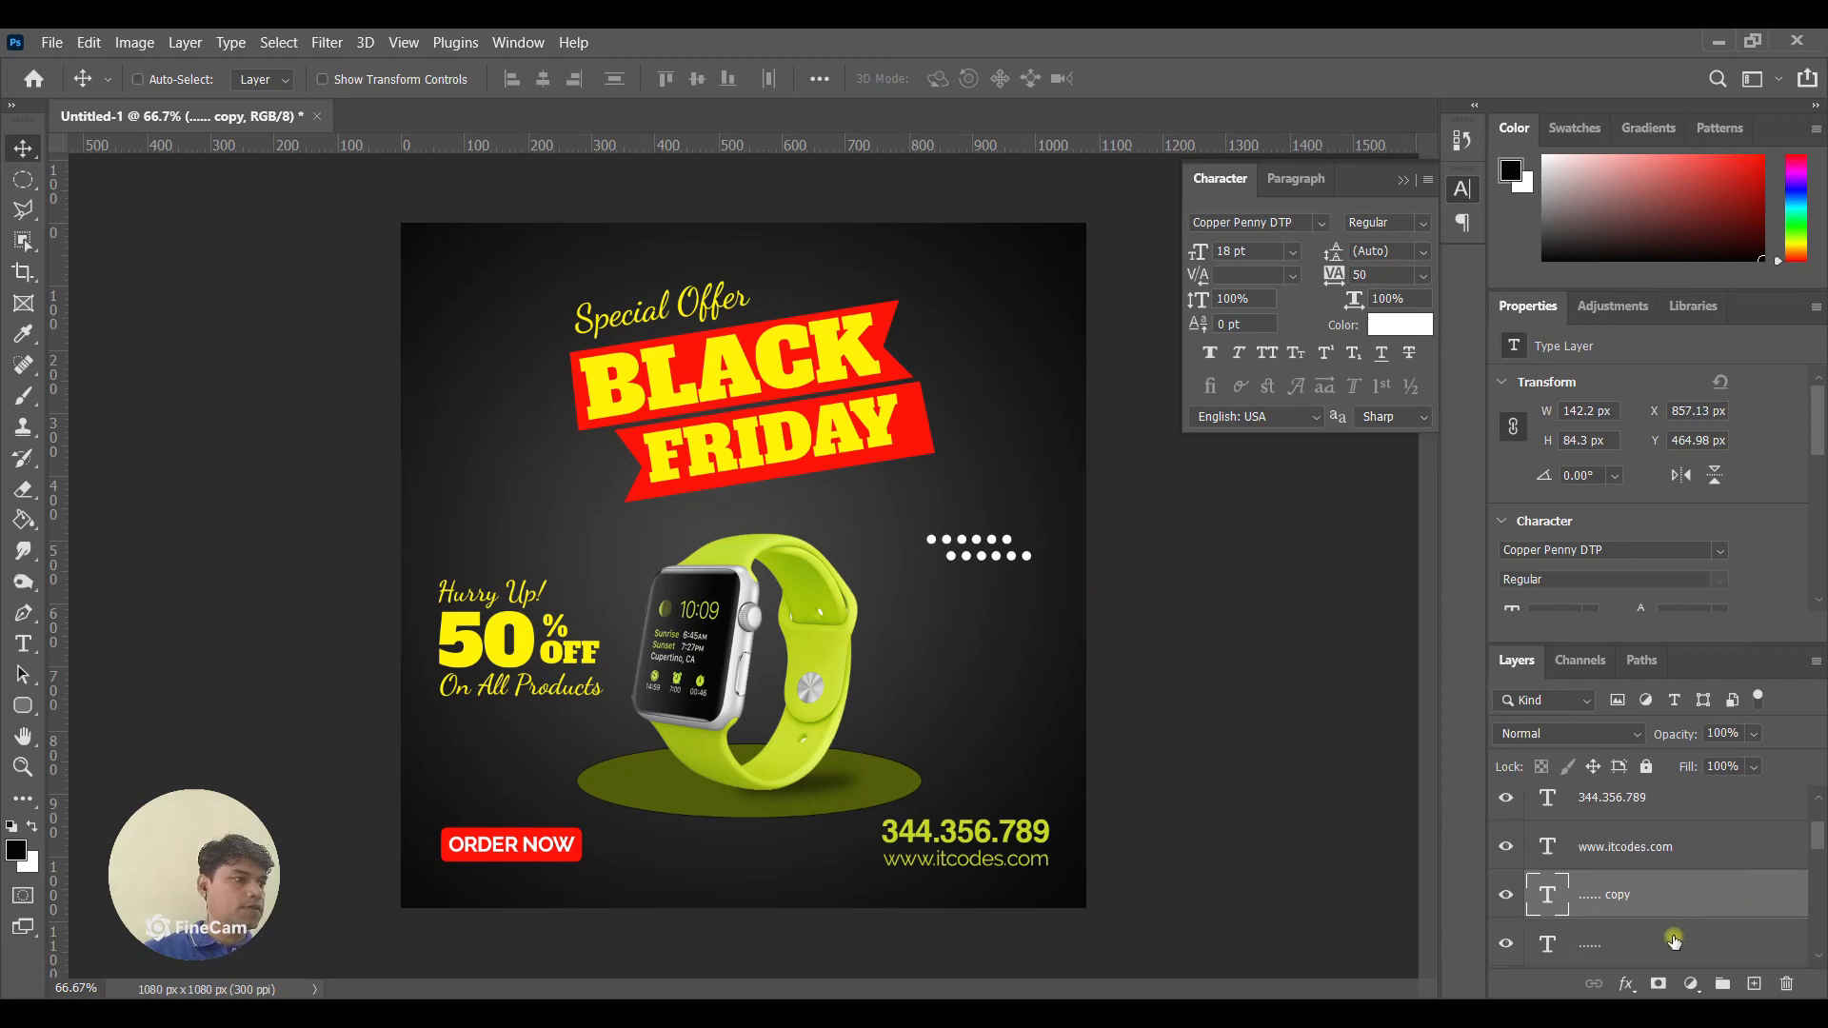
{"action": "left_click", "coordinate": [1674, 941], "text": "ctrl"}
{"action": "key", "text": "ctrl+t"}
{"action": "left_click_drag", "start_coordinate": [979, 534], "coordinate": [743, 807]}
{"action": "key", "text": "ctrl+z"}
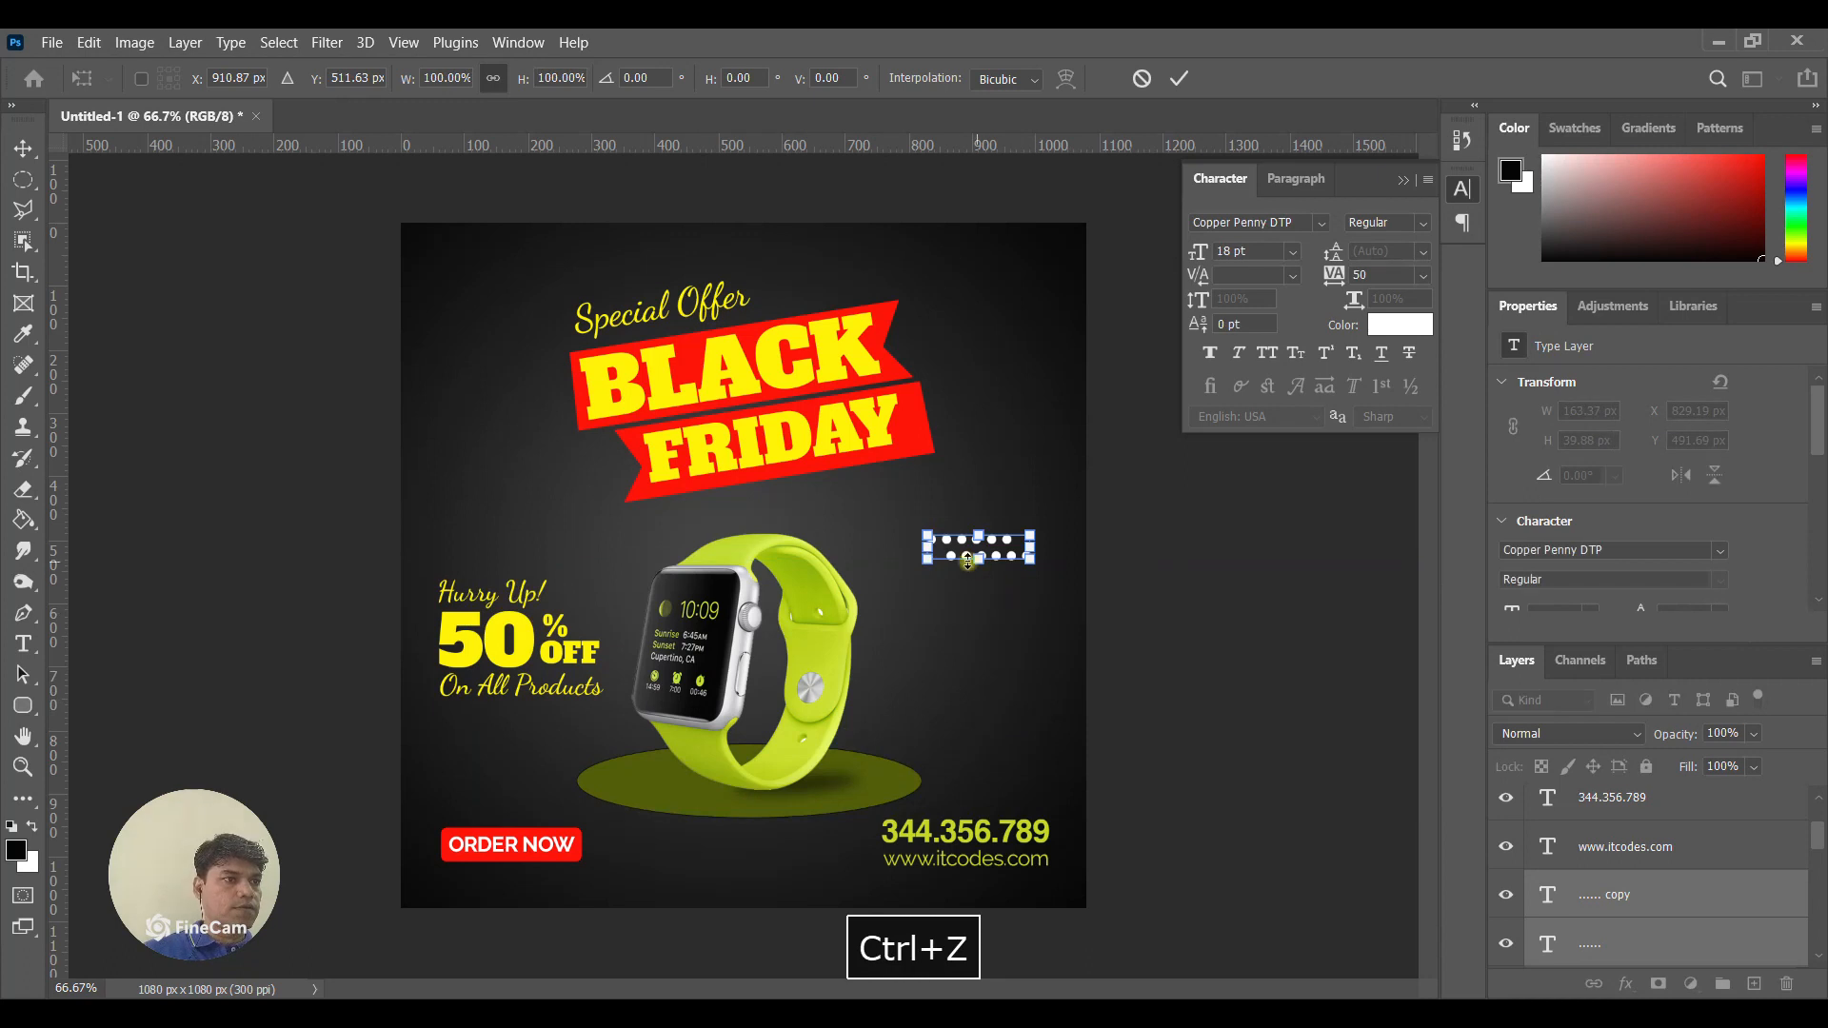
{"action": "left_click_drag", "start_coordinate": [980, 552], "coordinate": [670, 893]}
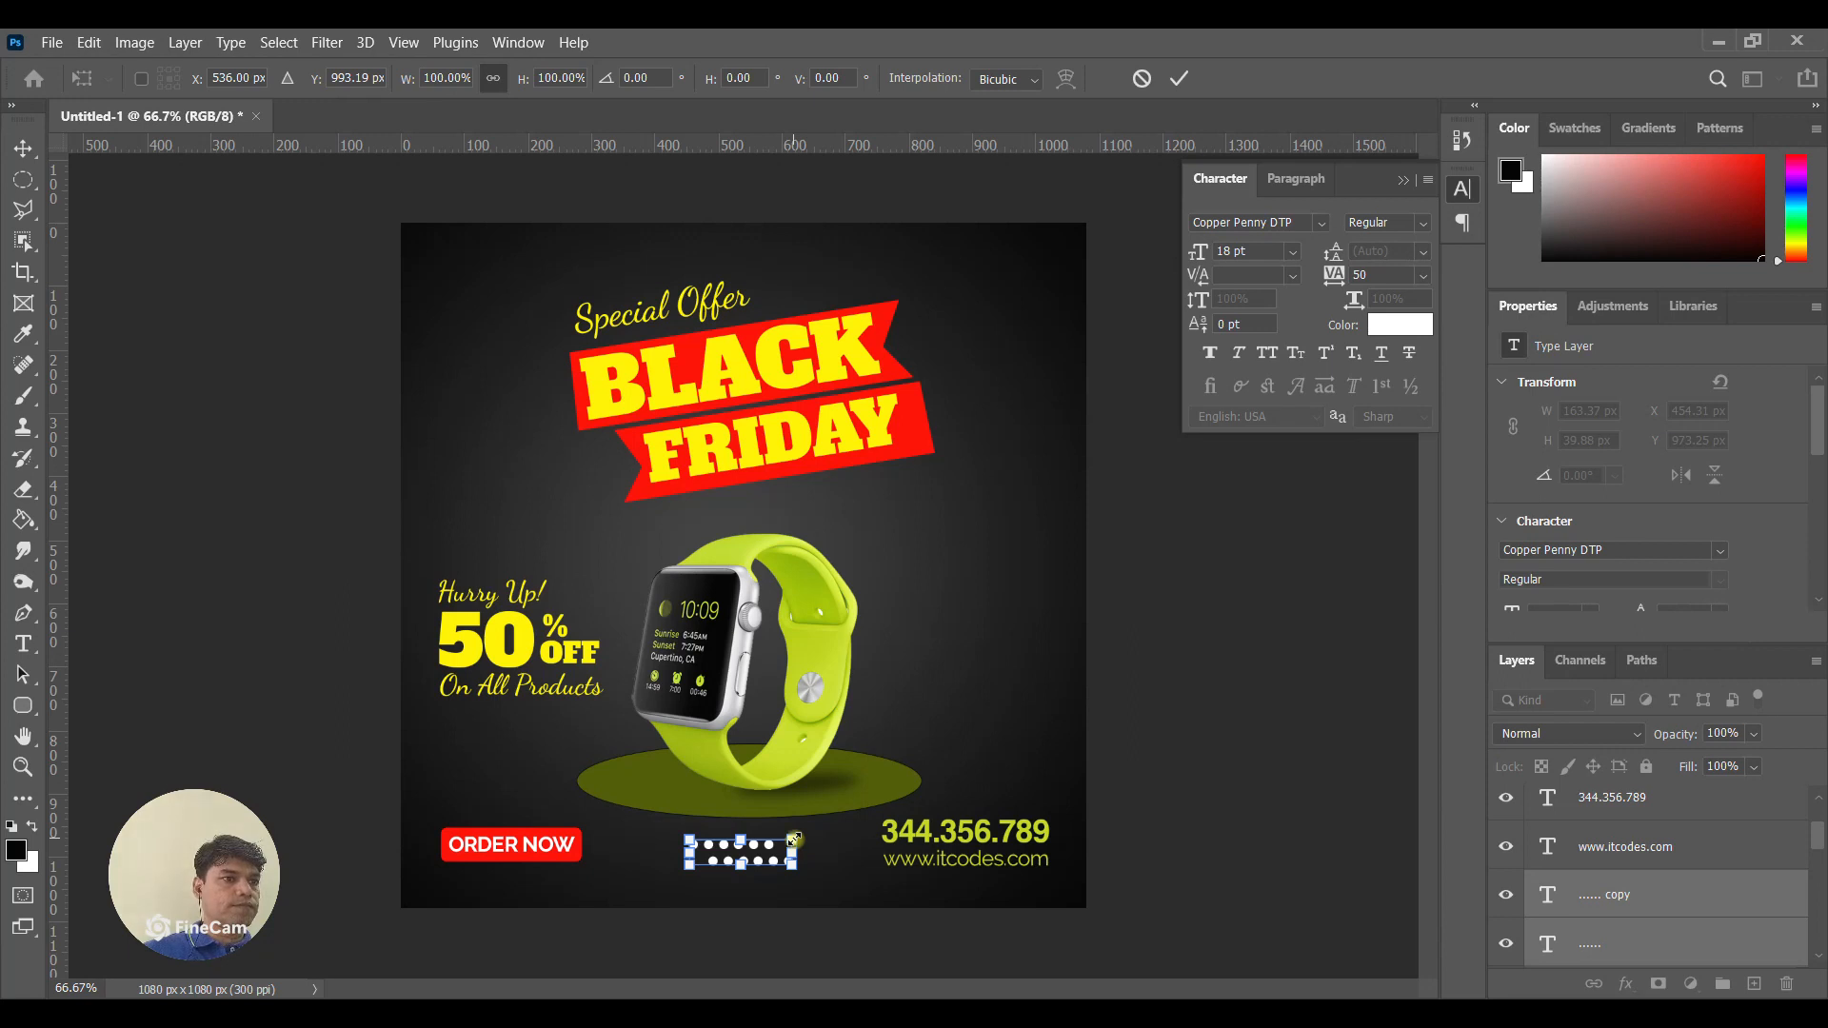
{"action": "left_click", "coordinate": [23, 148]}
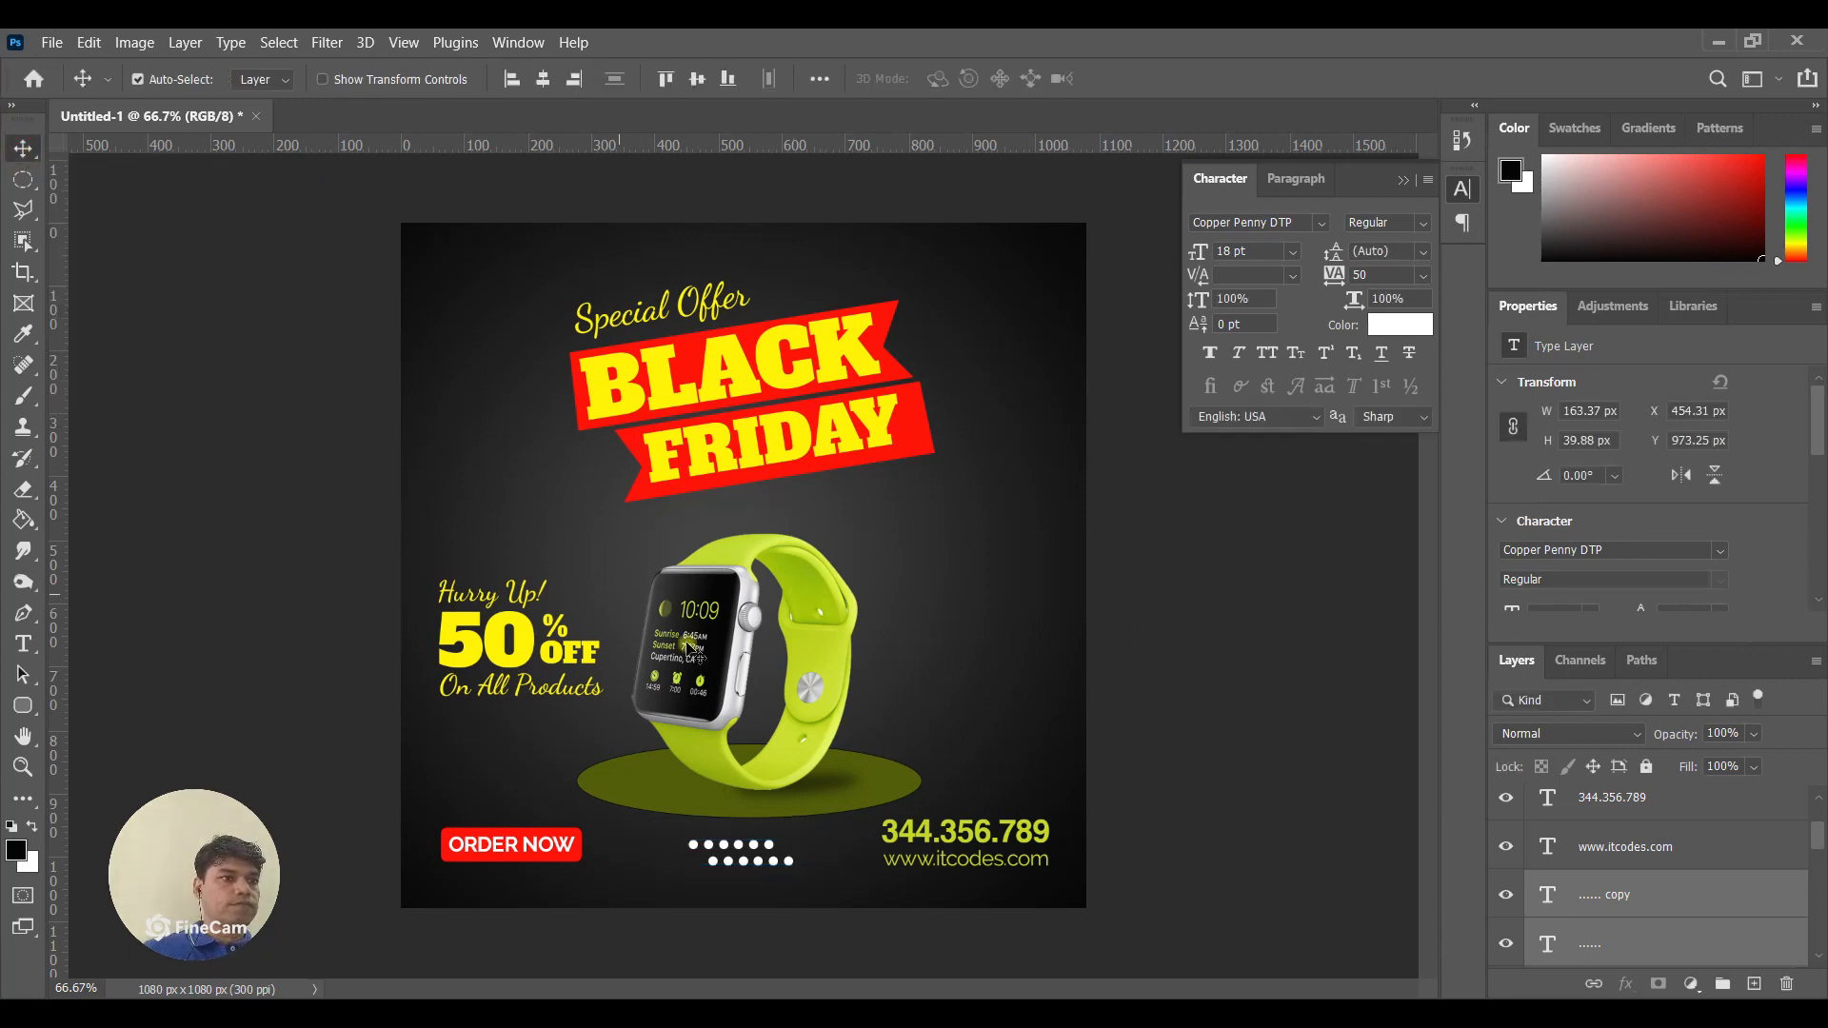
Set the lower dot row's font size to 14 pt.
{"action": "left_click", "coordinate": [505, 840]}
{"action": "left_click", "coordinate": [23, 644]}
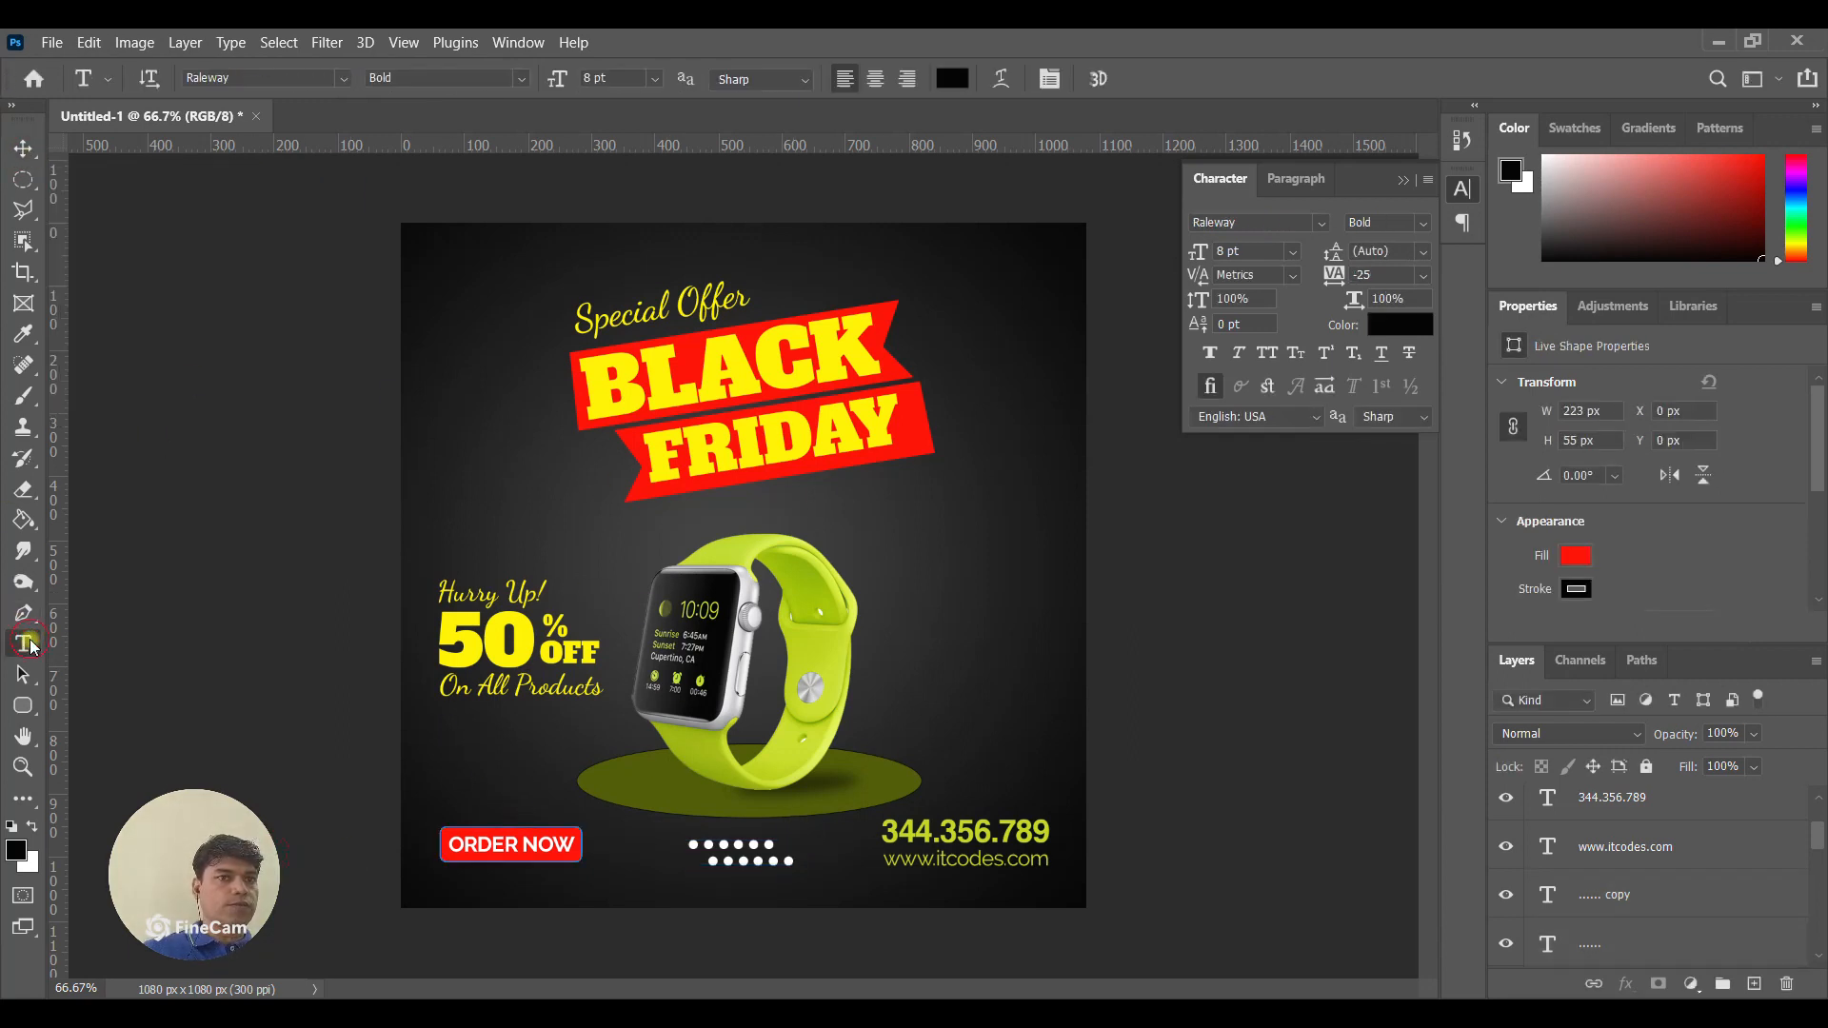
{"action": "left_click", "coordinate": [698, 851]}
{"action": "key", "text": "ctrl+a"}
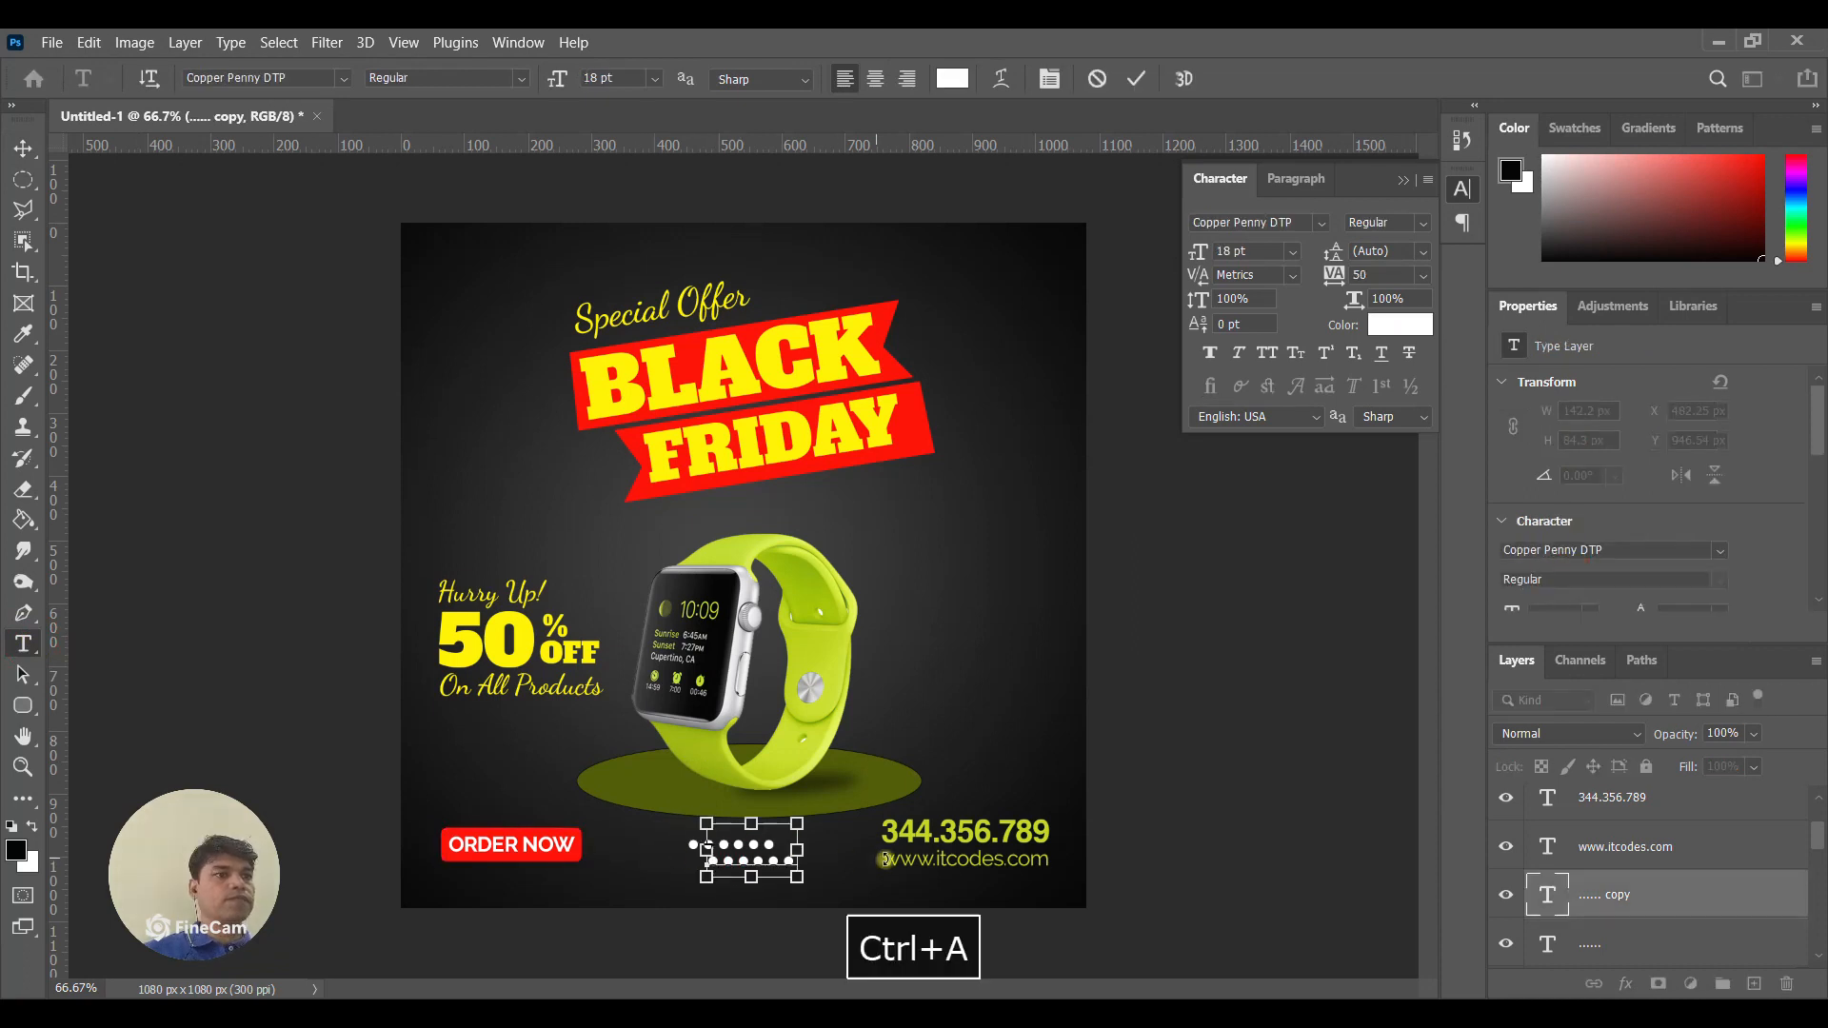
{"action": "left_click", "coordinate": [656, 80]}
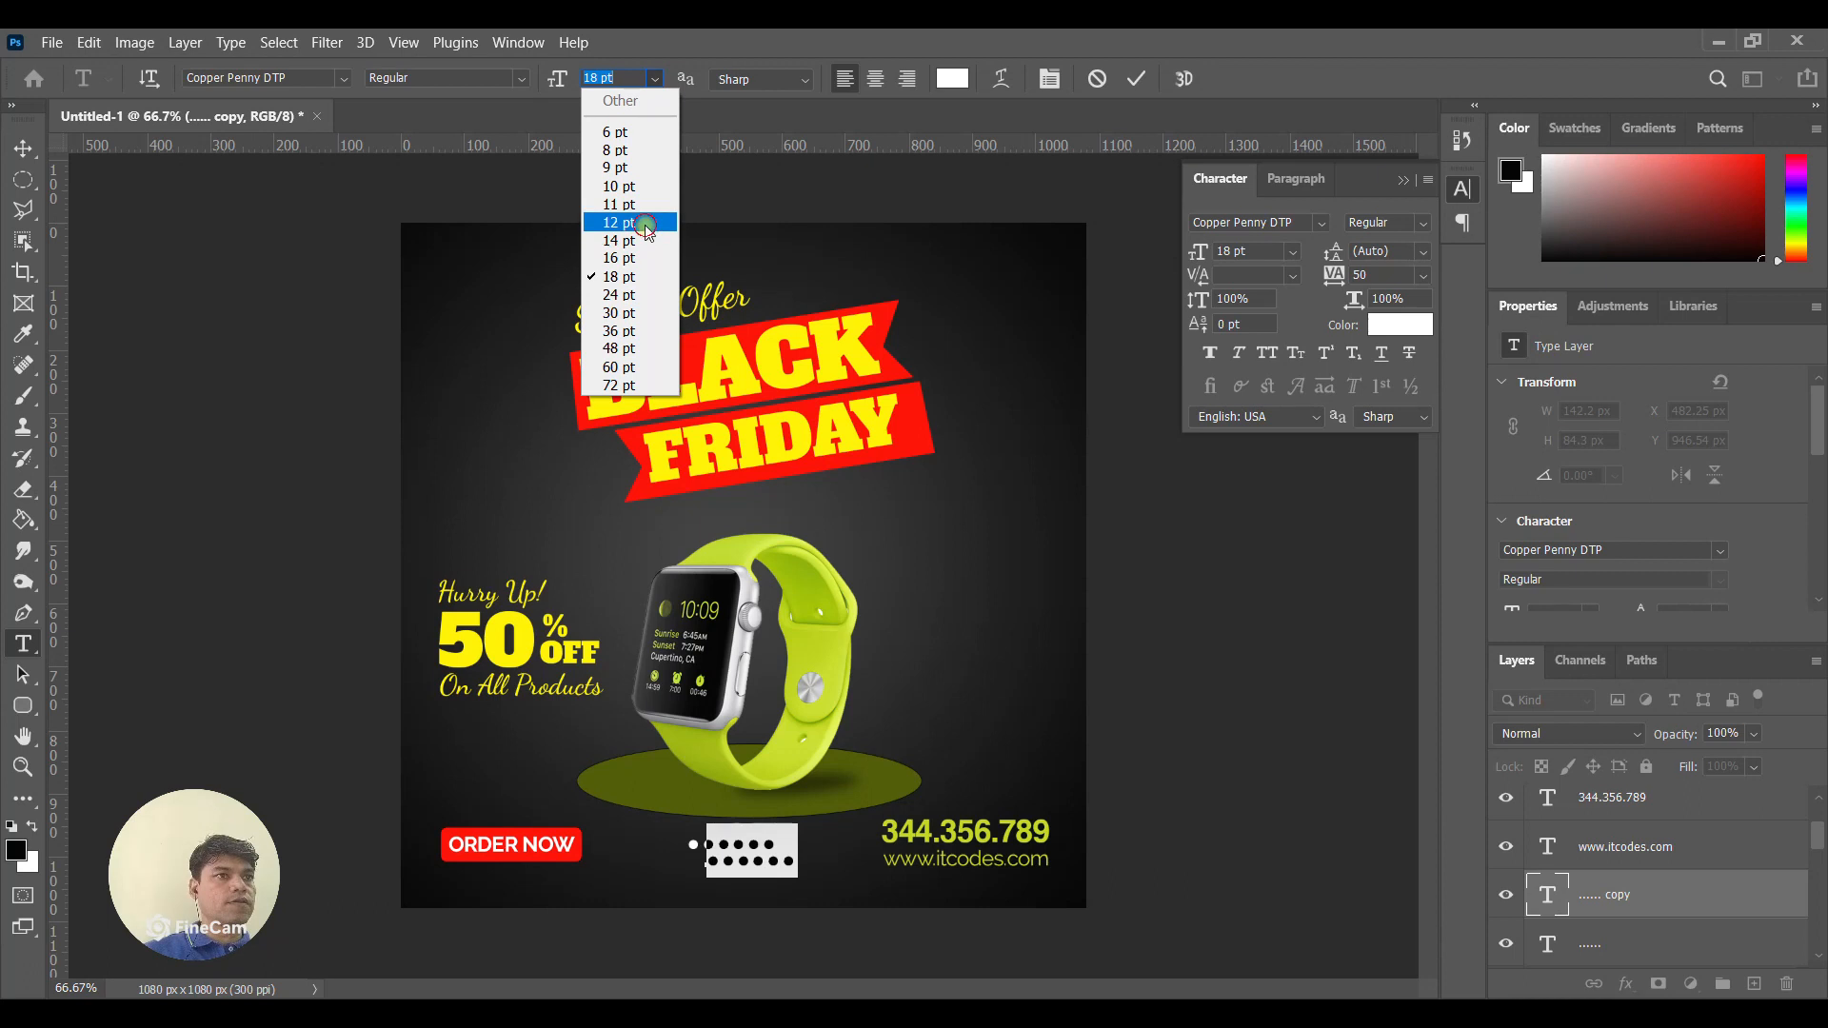
{"action": "left_click", "coordinate": [646, 225]}
{"action": "left_click", "coordinate": [644, 80]}
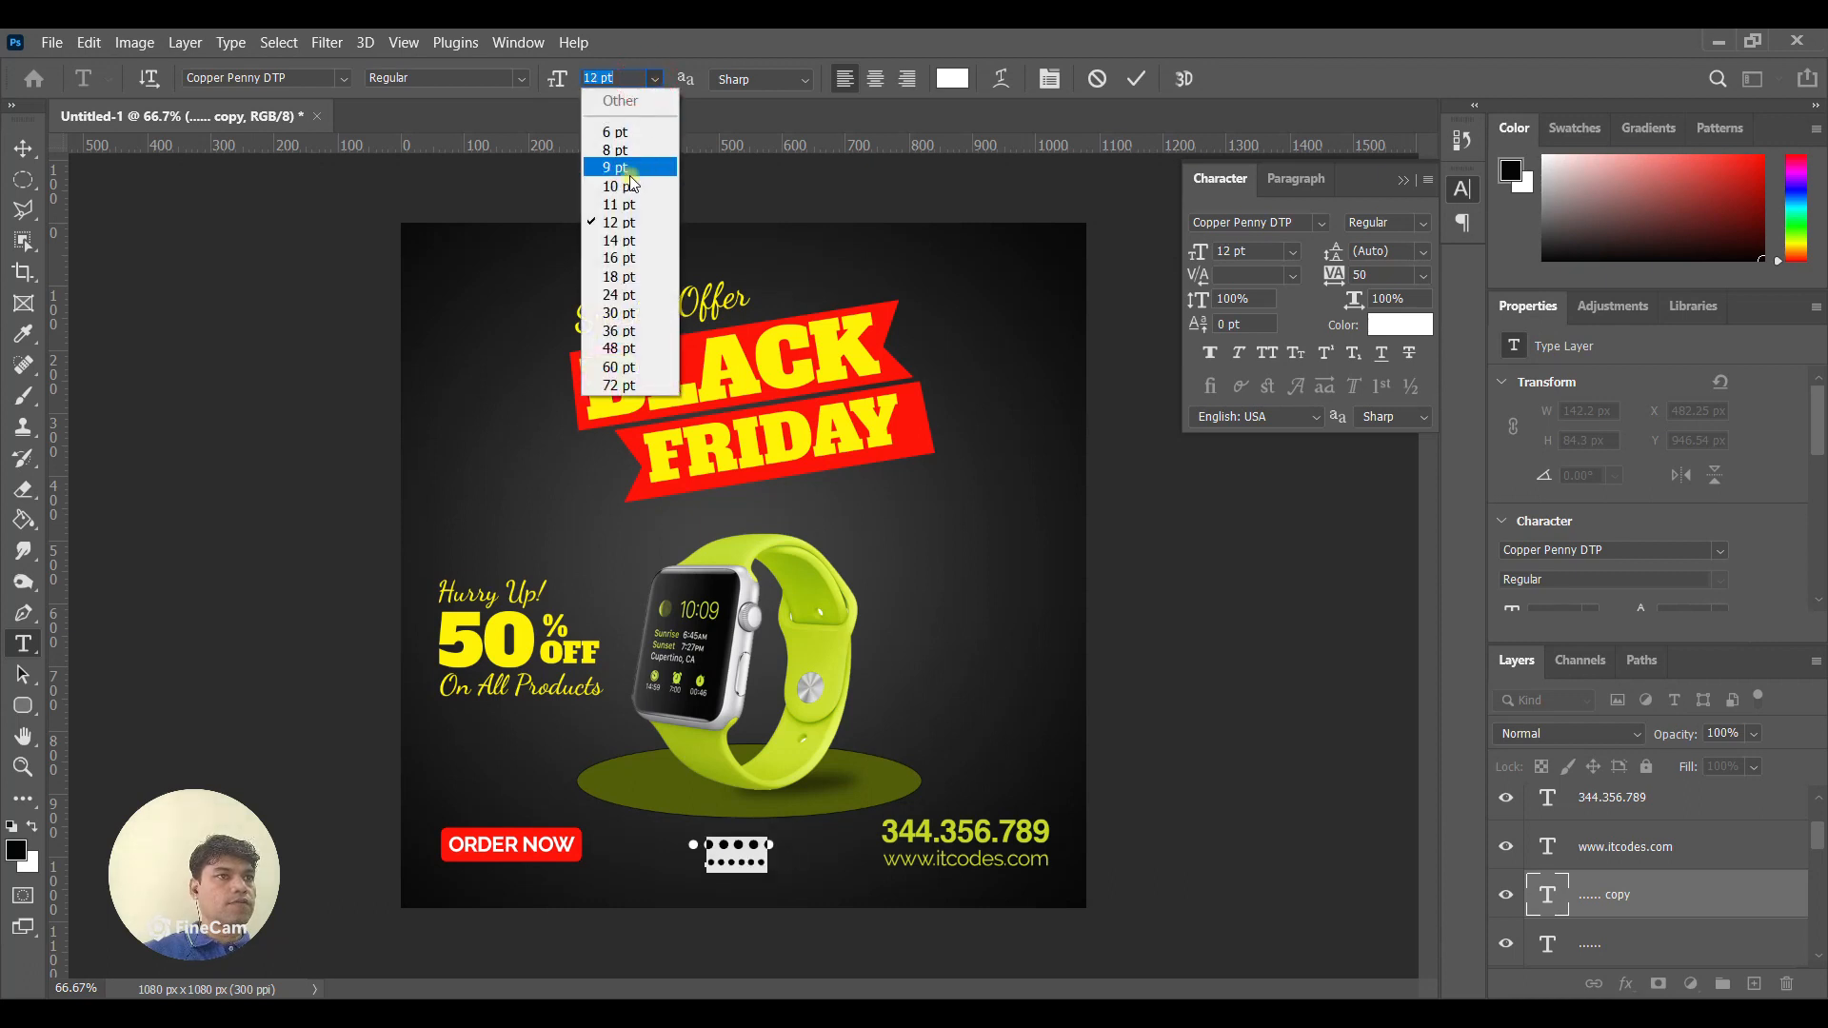
{"action": "left_click", "coordinate": [629, 239]}
{"action": "left_click", "coordinate": [21, 145]}
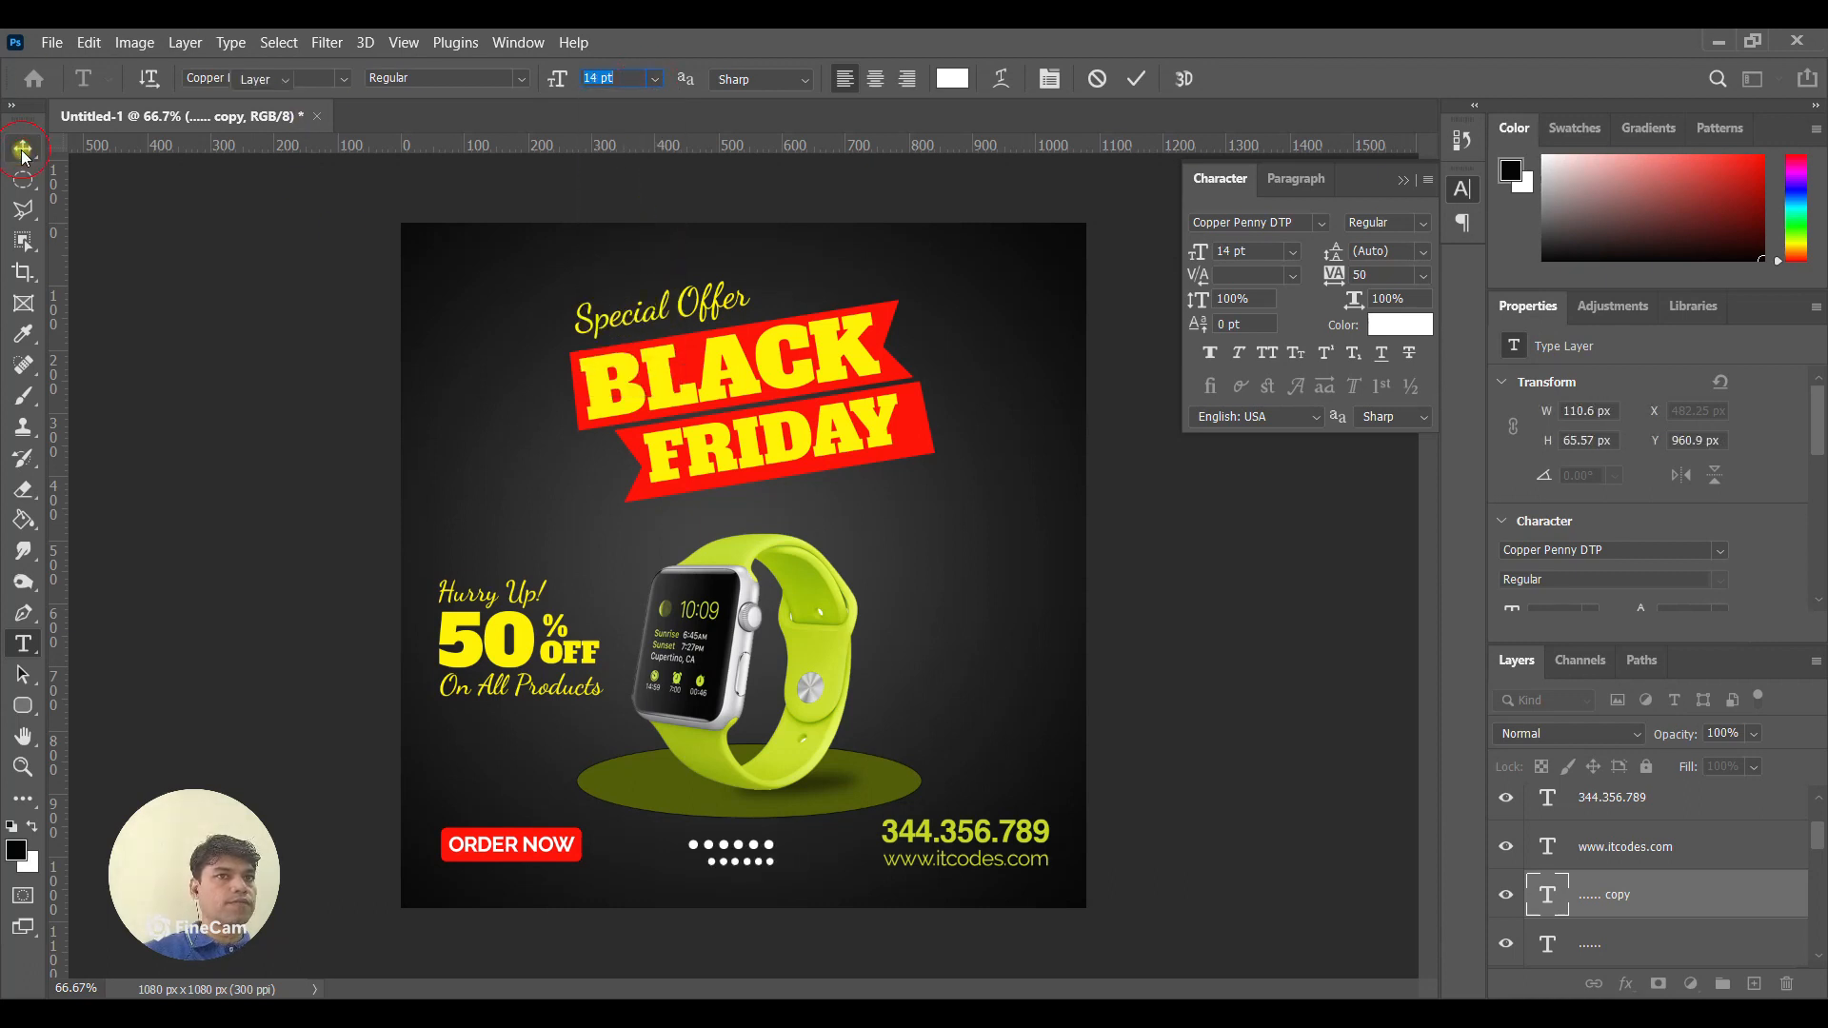
Set the upper dot row's font size to 14 pt.
{"action": "left_click", "coordinate": [23, 643]}
{"action": "left_click", "coordinate": [698, 850]}
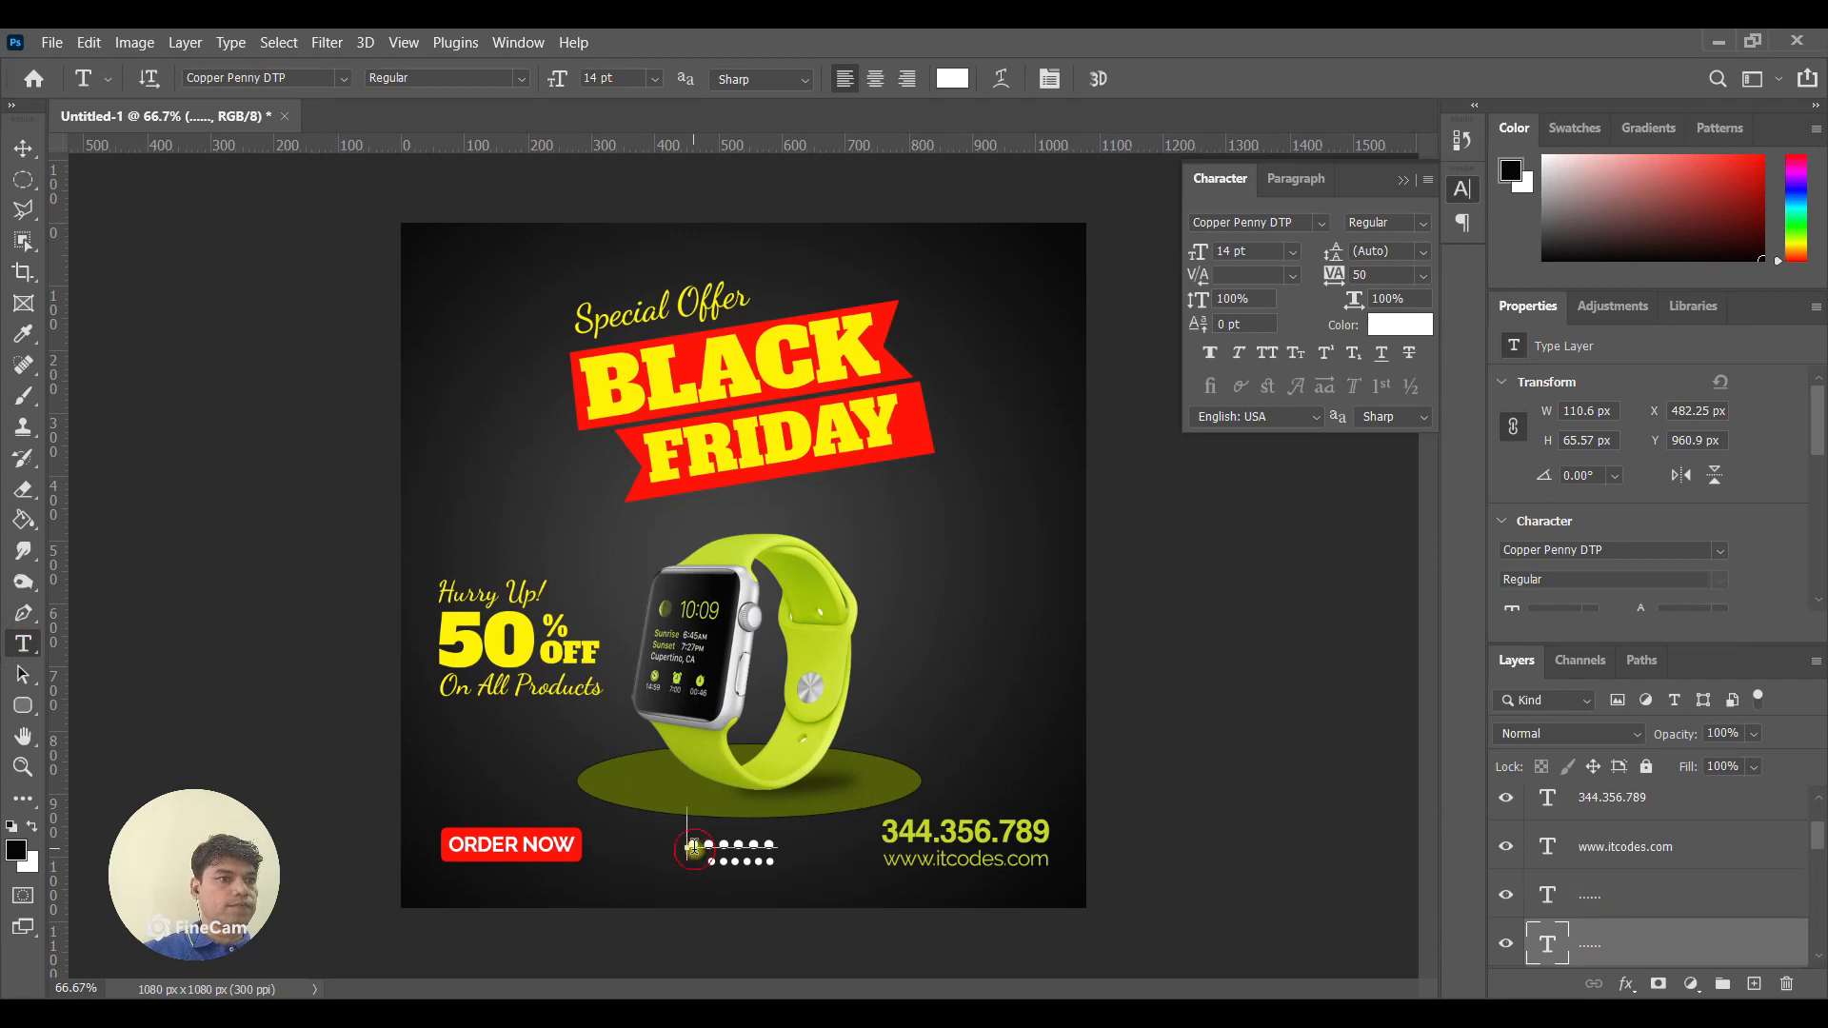
{"action": "key", "text": "ctrl+a"}
{"action": "left_click", "coordinate": [624, 83]}
{"action": "left_click_drag", "start_coordinate": [624, 80], "coordinate": [588, 77]}
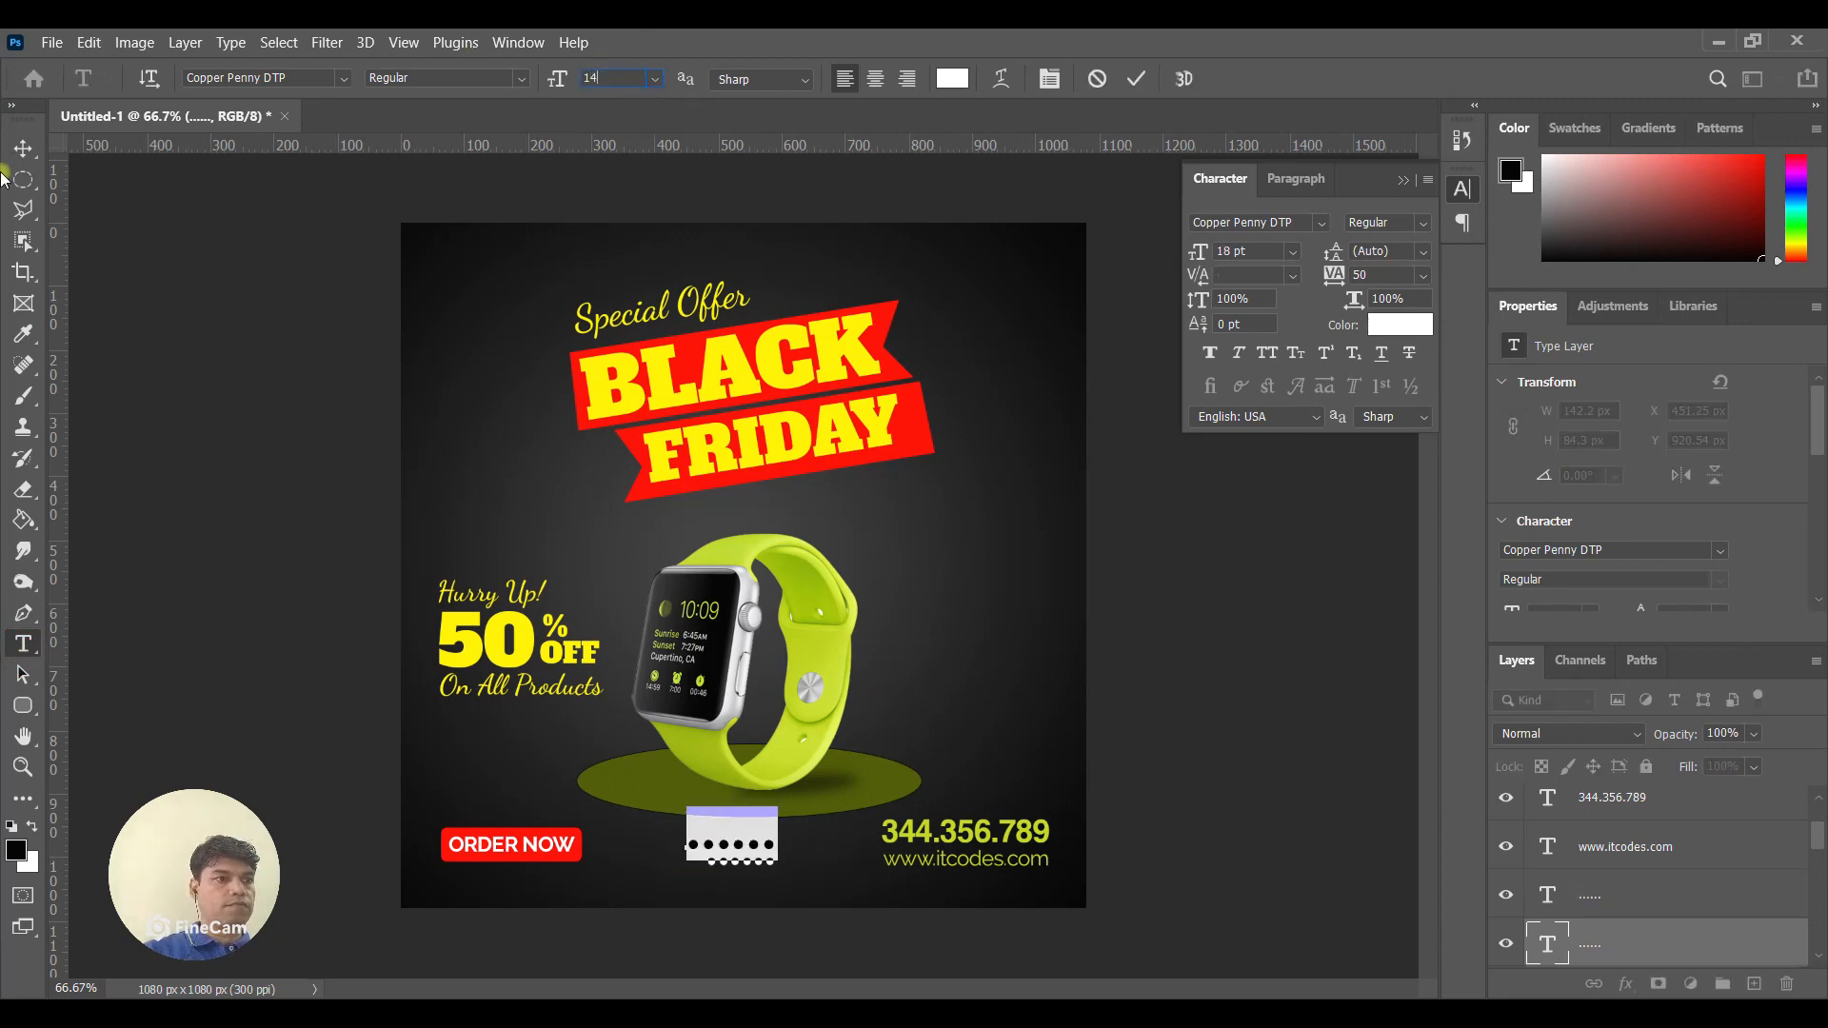
{"action": "left_click", "coordinate": [21, 148]}
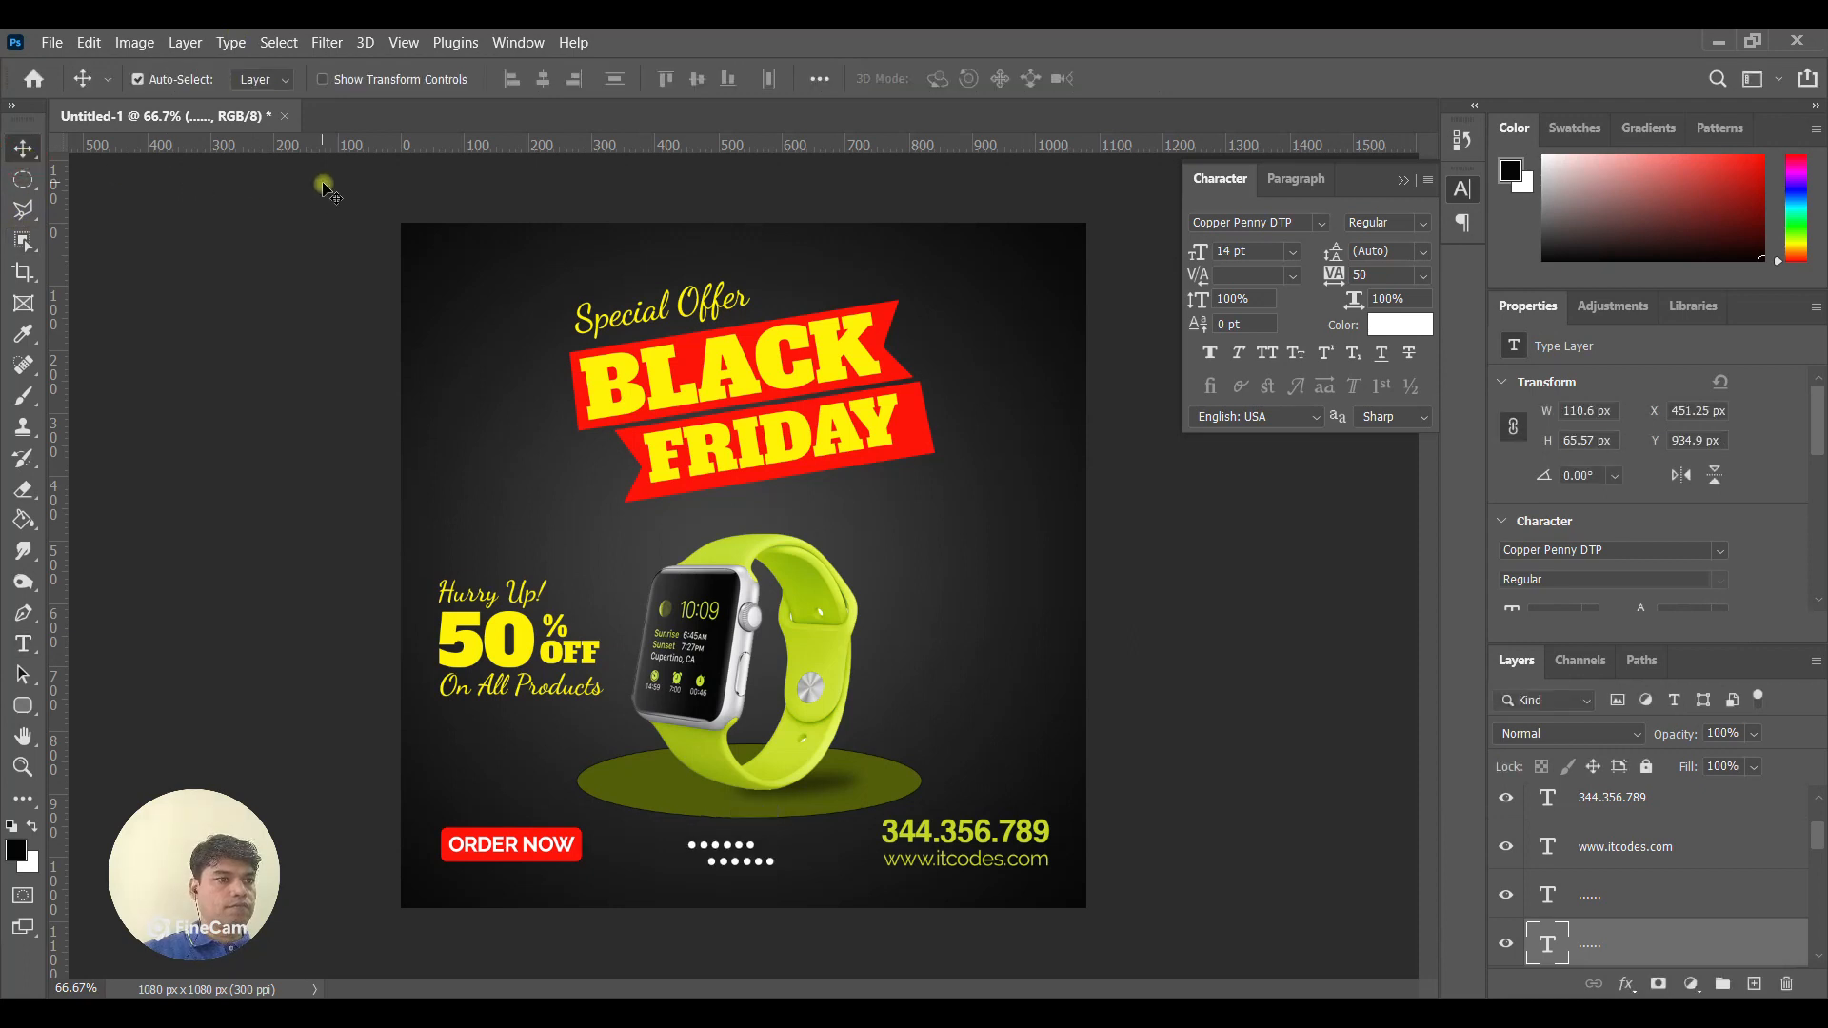
Nudge the upper dot row right and slightly down so it sits closer above the lower row.
{"action": "key", "text": "Right"}
{"action": "key", "text": "Down"}
{"action": "key", "text": "Right"}
{"action": "key", "text": "Right"}
{"action": "key", "text": "Right"}
{"action": "key", "text": "Down"}
{"action": "key", "text": "Down"}
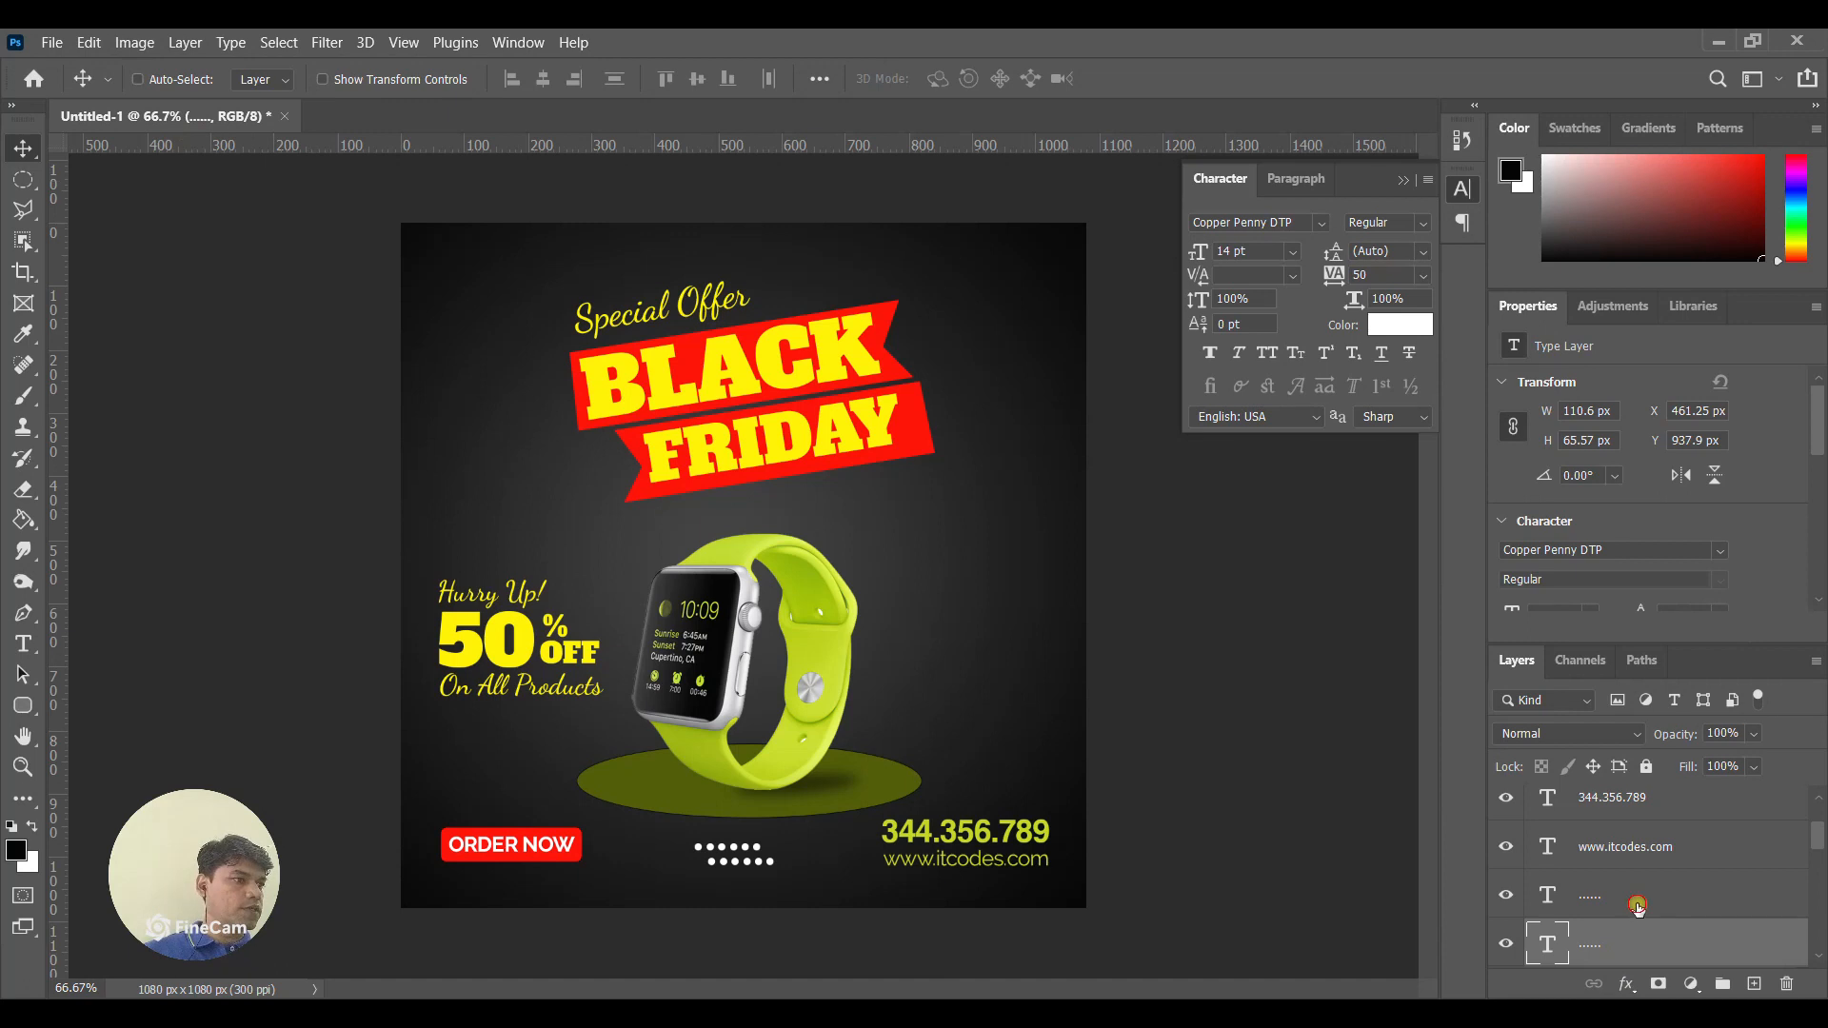
Group the two dot row layers and name the group "symbo group".
{"action": "left_click", "coordinate": [1638, 906], "text": "ctrl"}
{"action": "key", "text": "ctrl+g"}
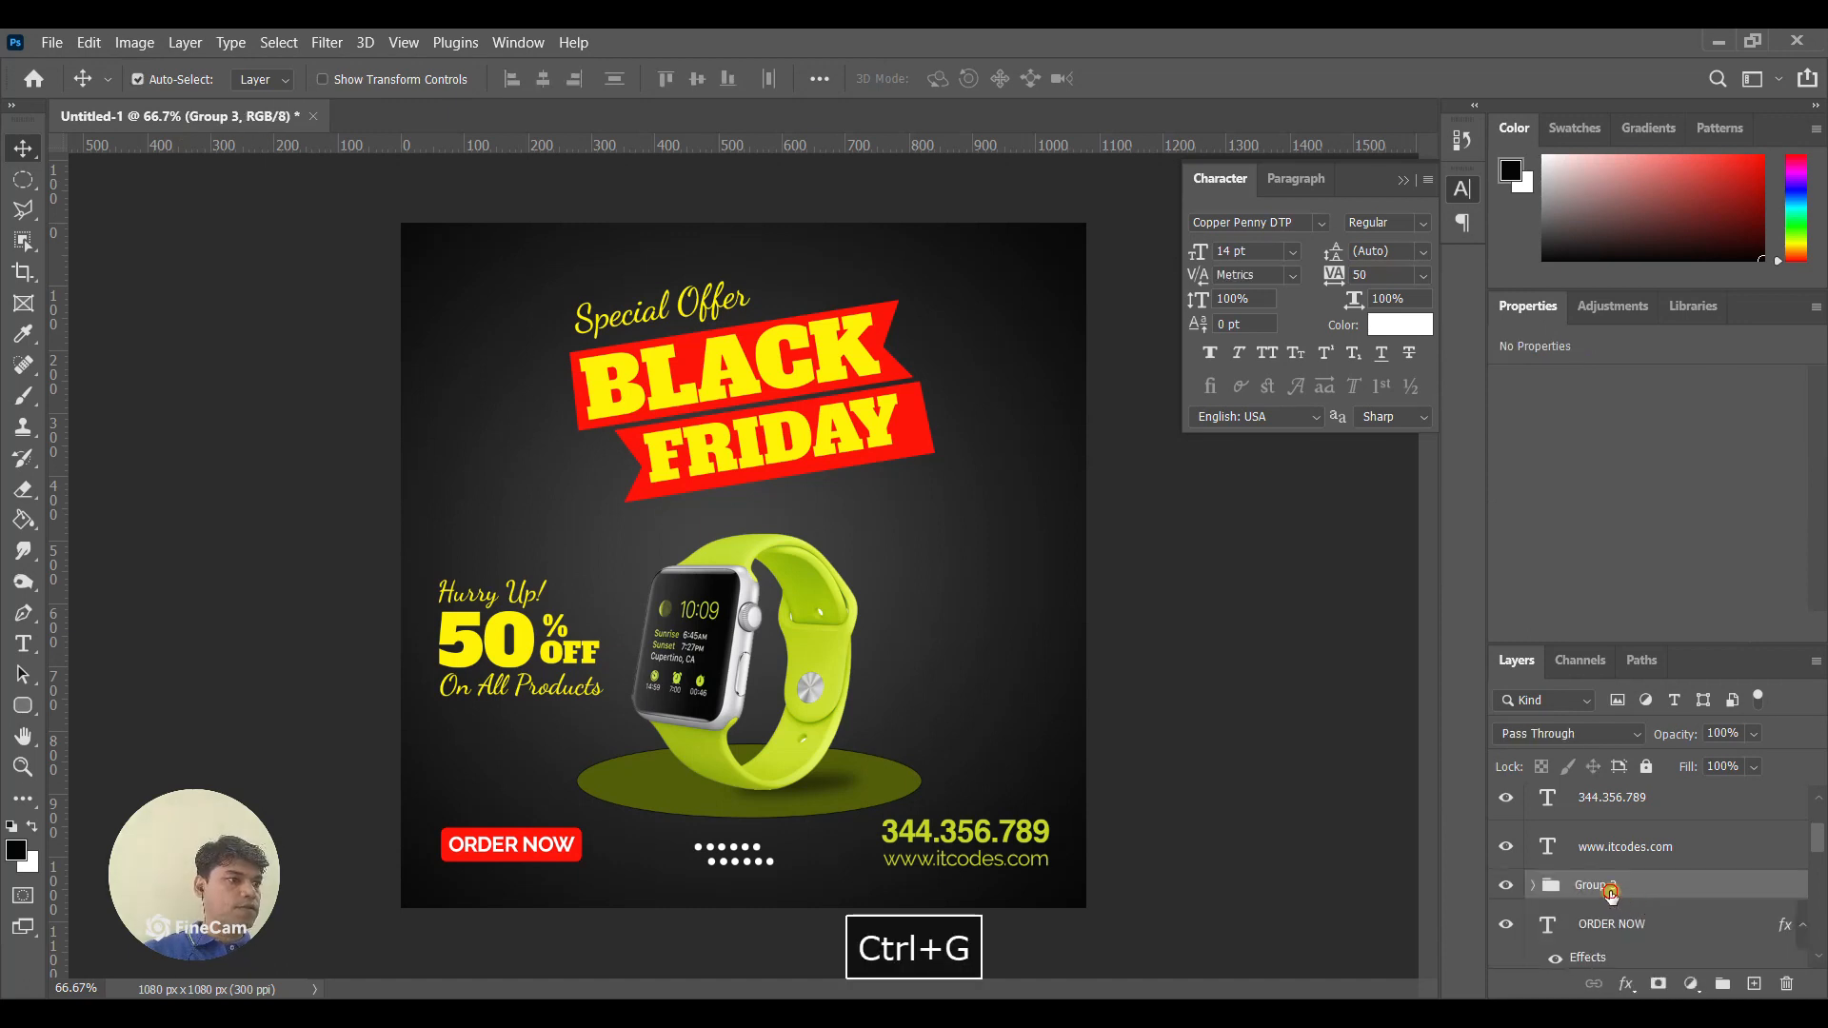
{"action": "double_click", "coordinate": [1610, 887]}
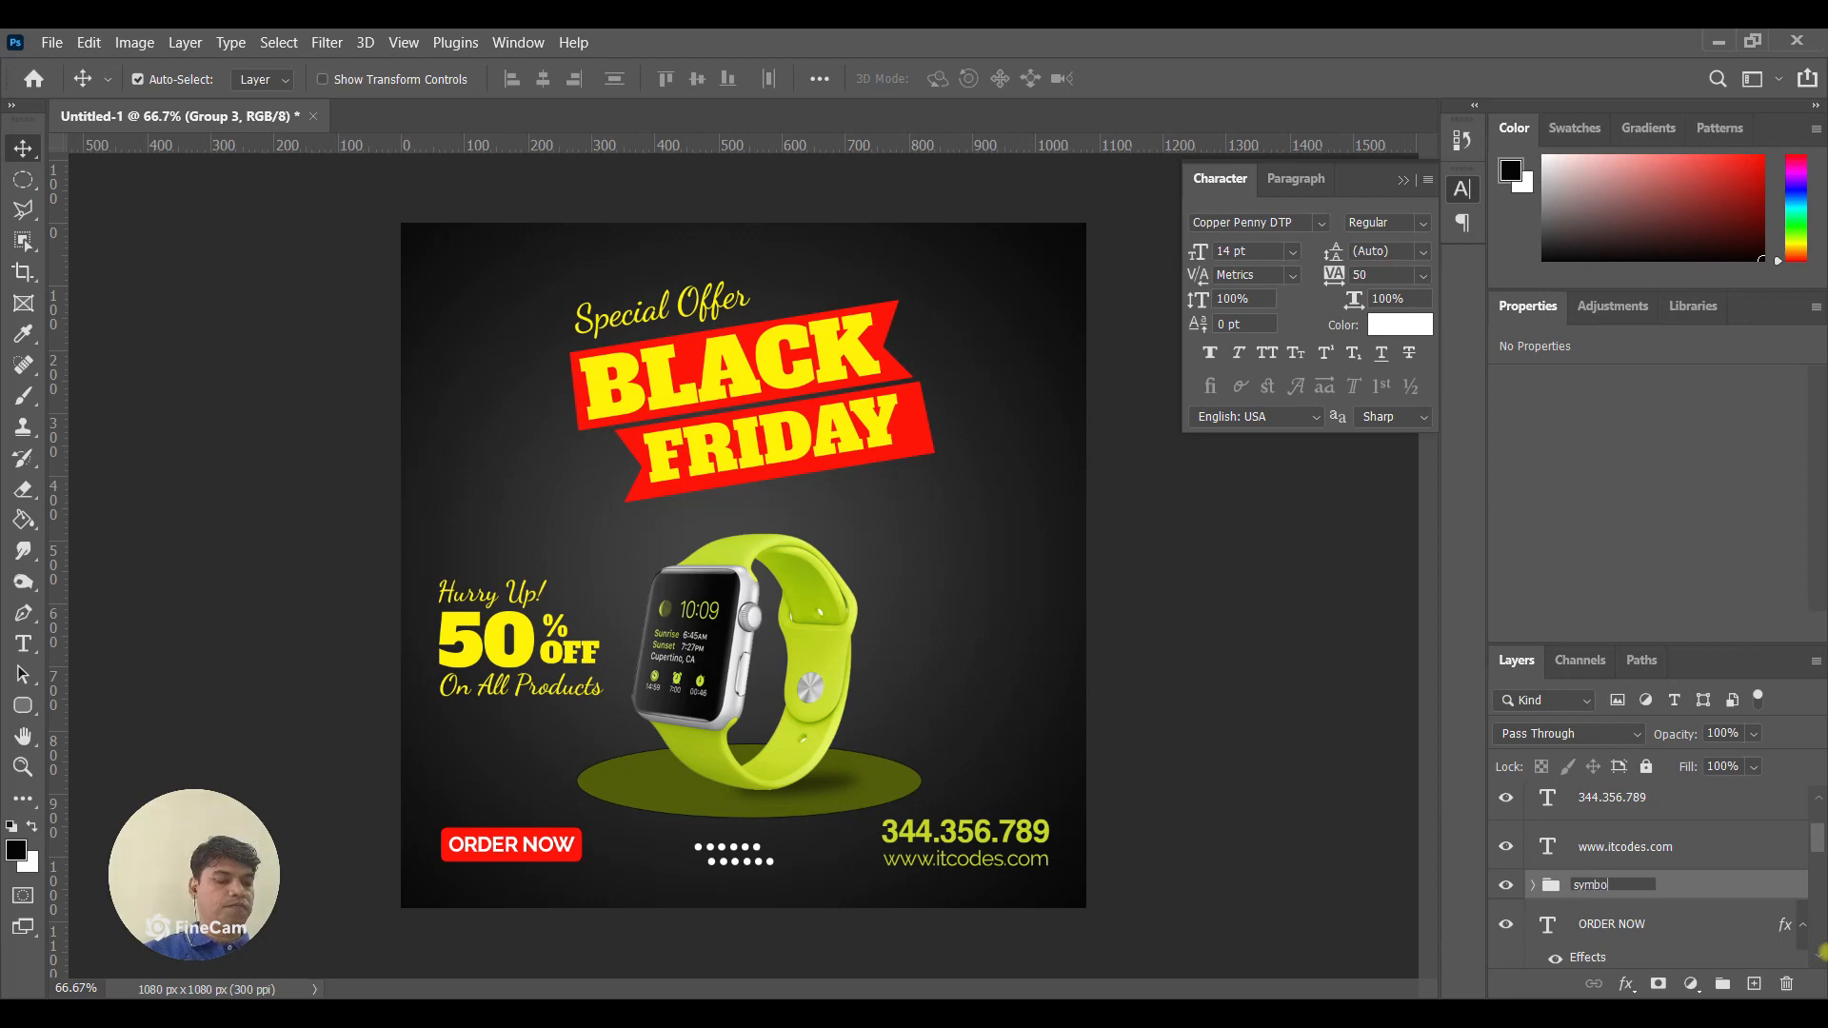
{"action": "type", "text": "symbo group"}
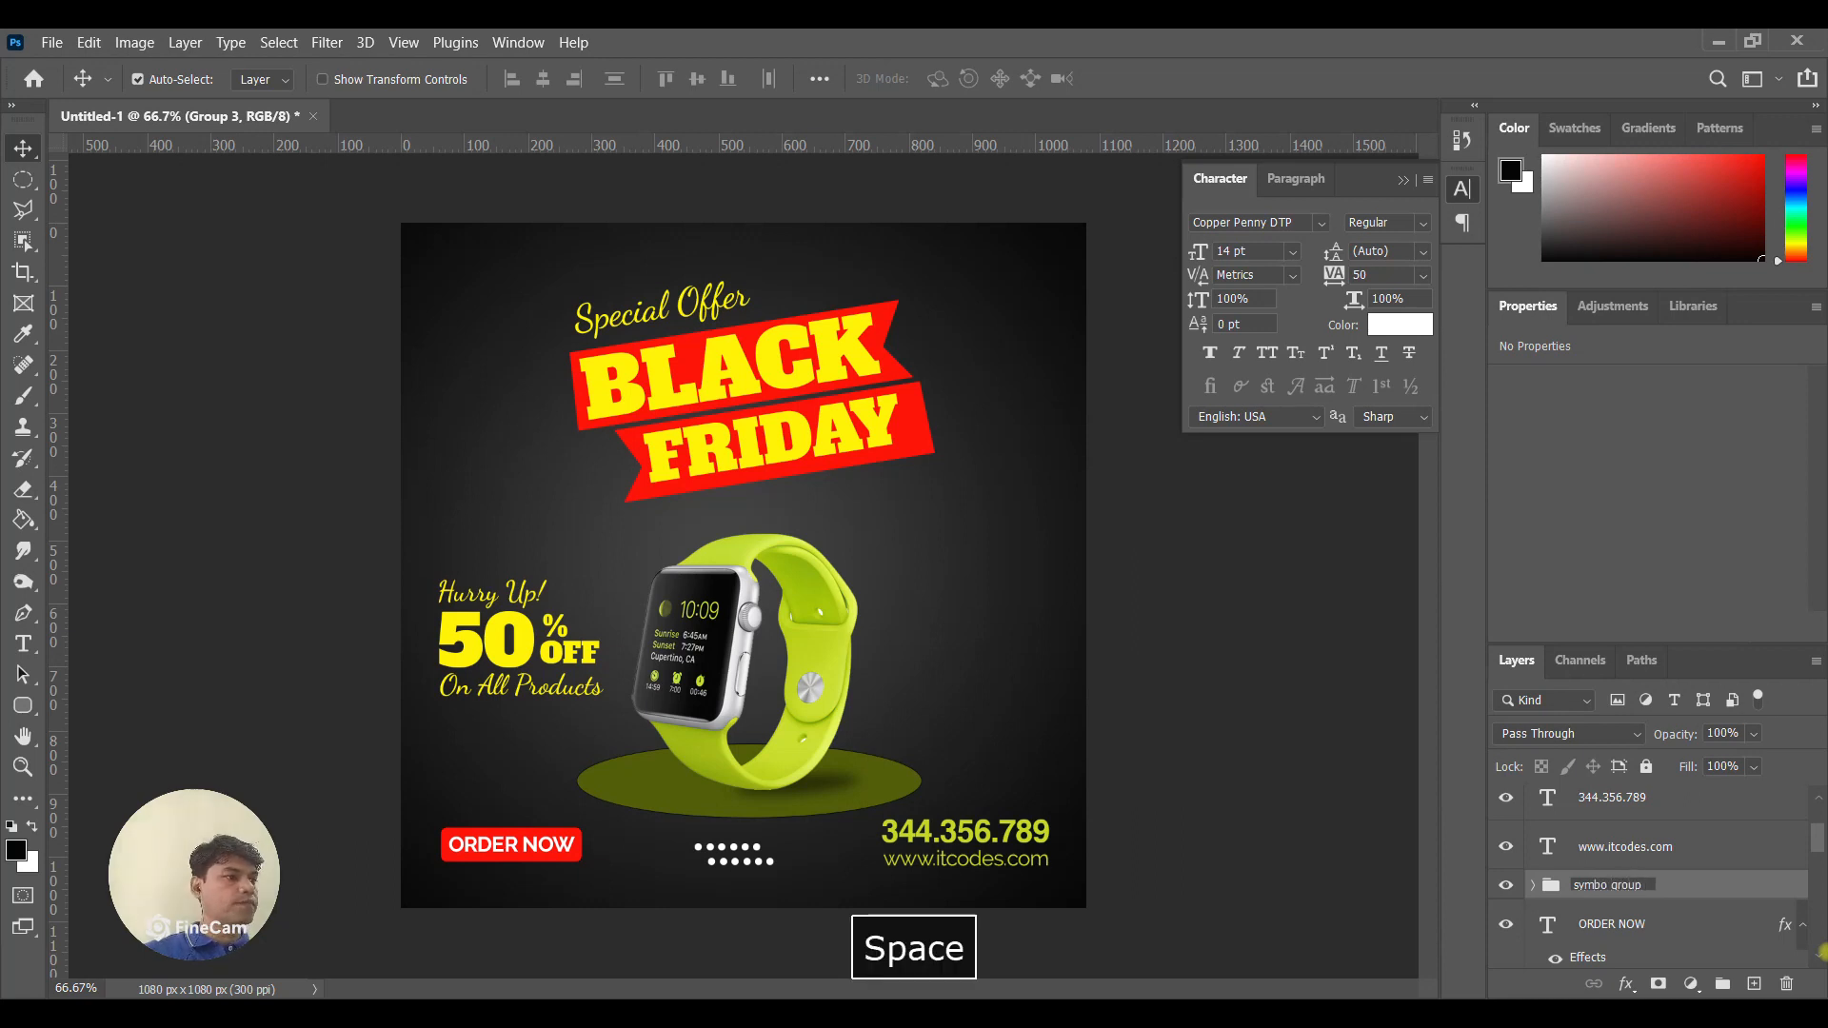
{"action": "left_click", "coordinate": [1712, 881]}
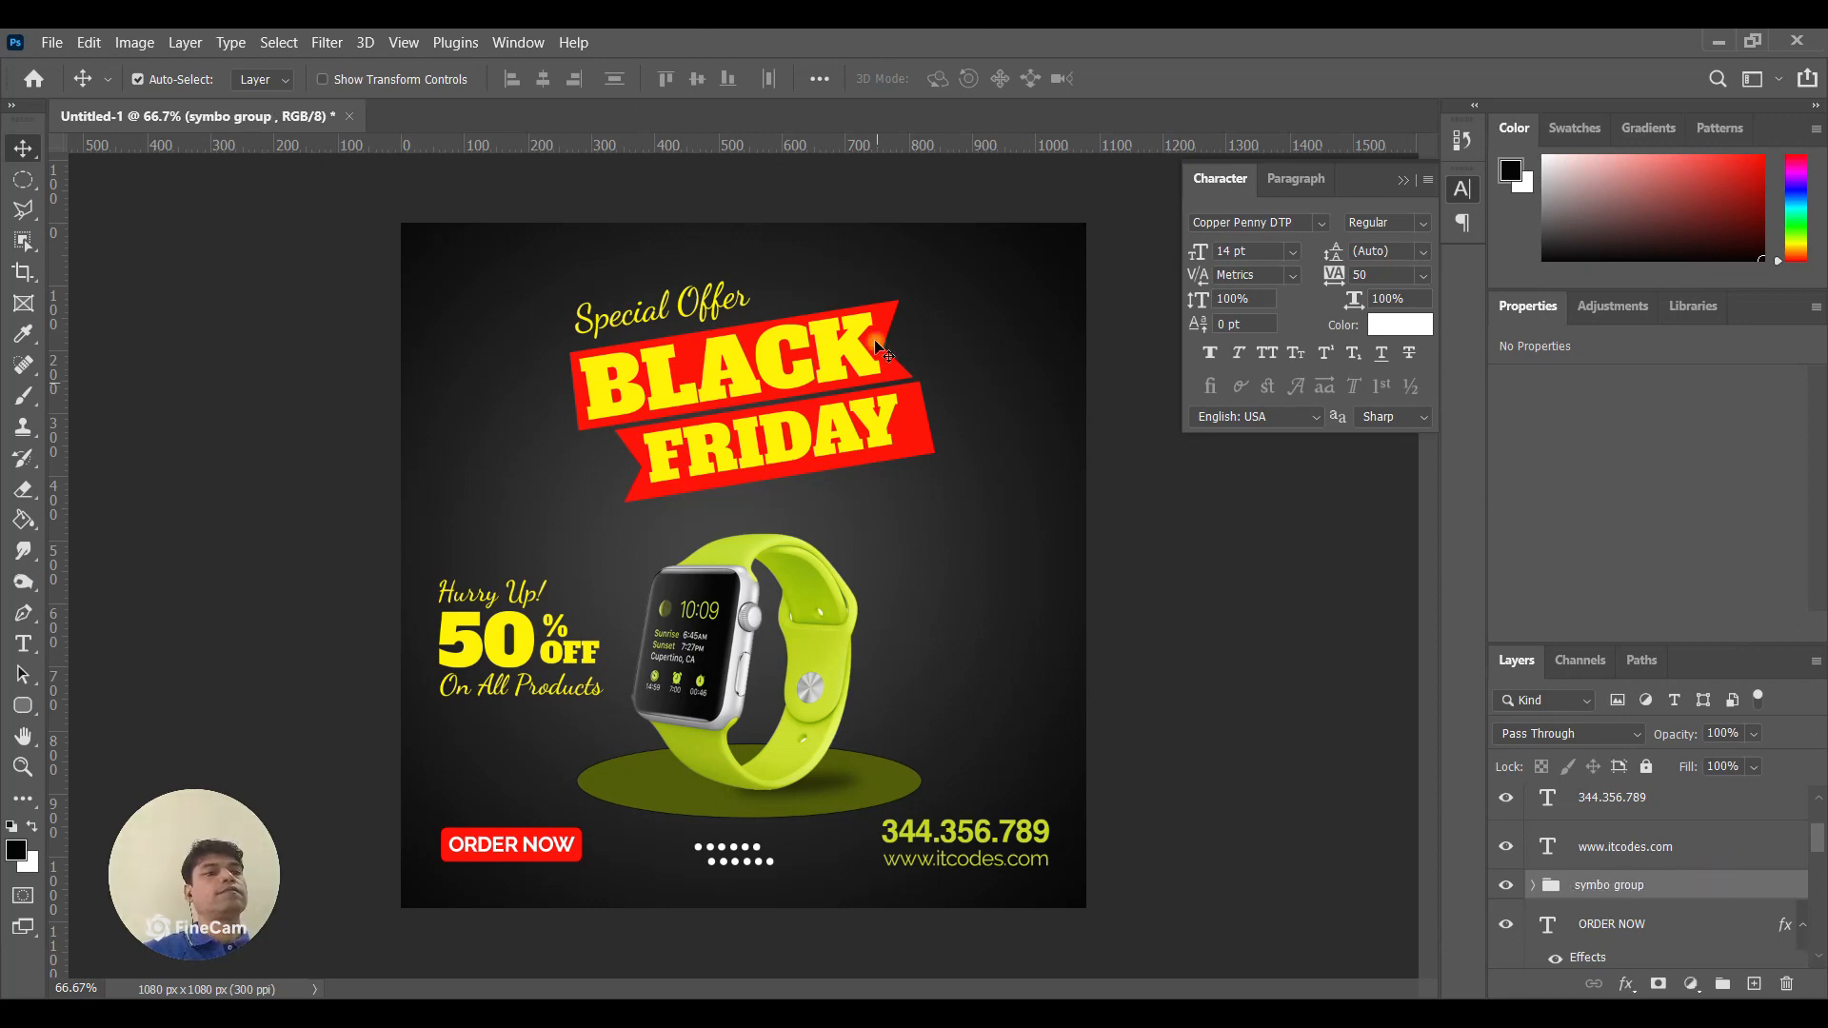
Nudge the symbo group slightly down and to the right.
{"action": "right_click", "coordinate": [1617, 885]}
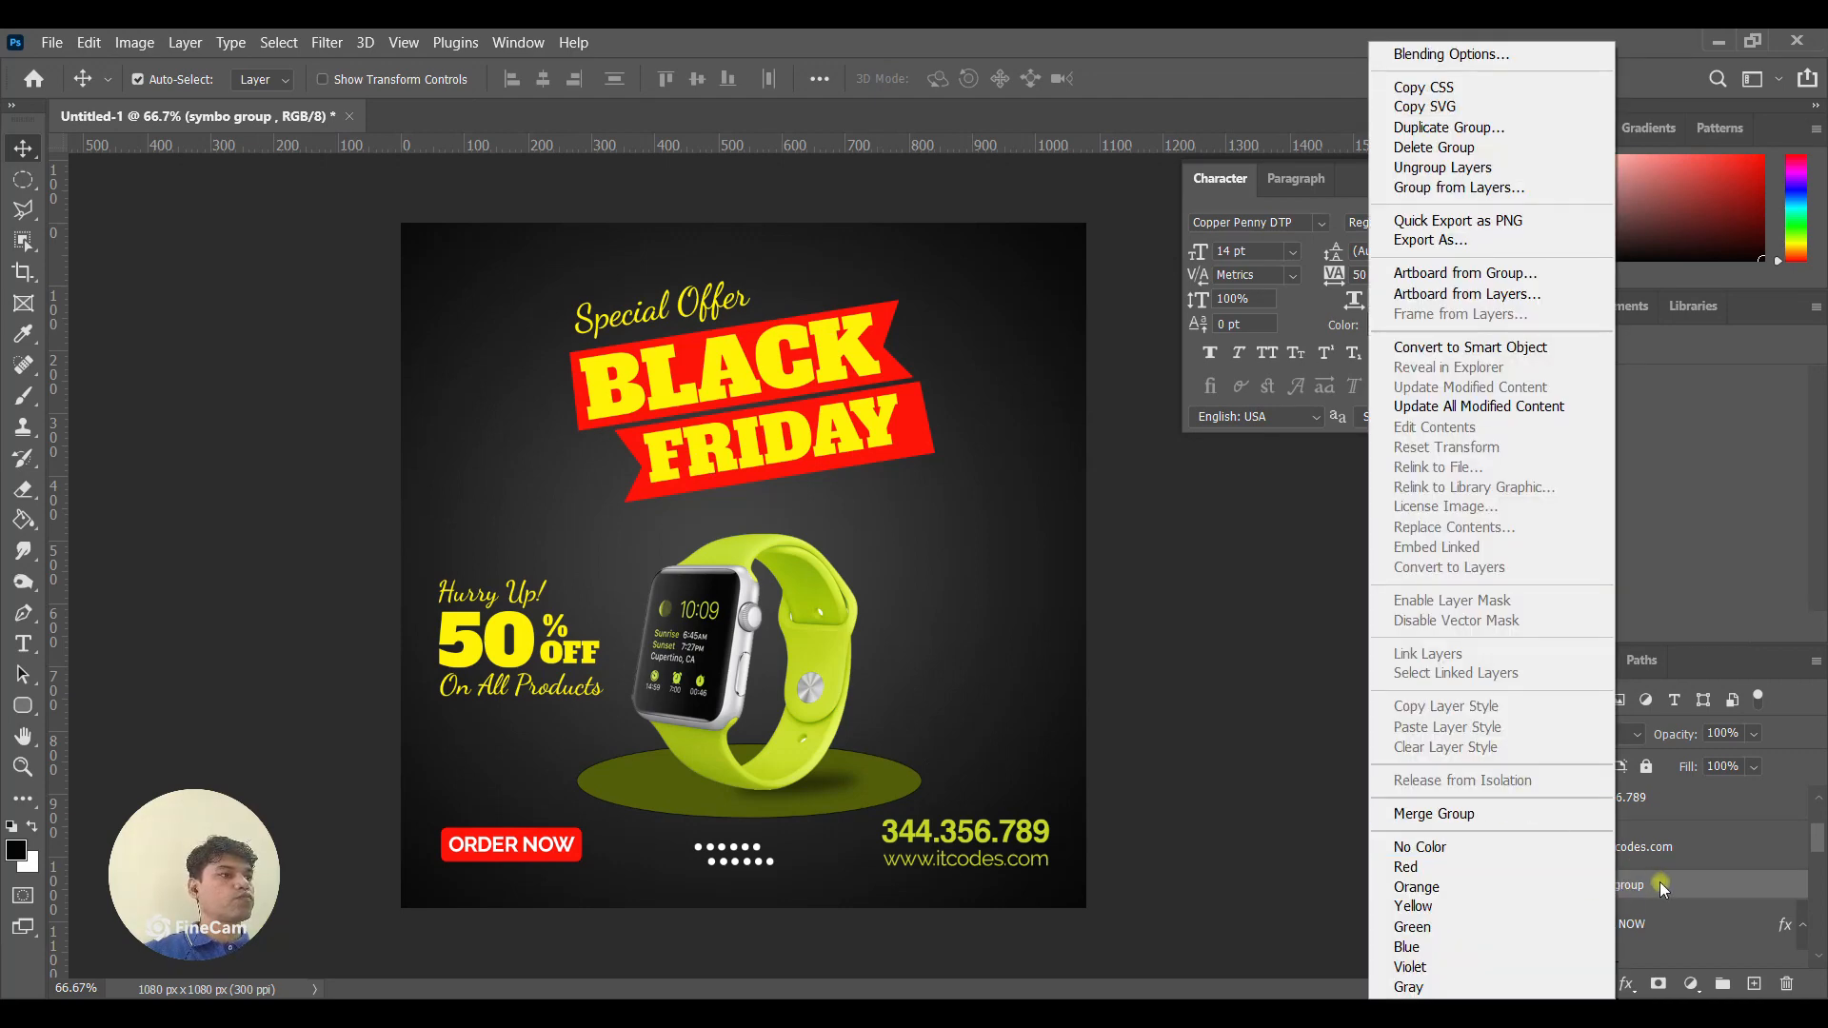
{"action": "left_click", "coordinate": [1660, 882]}
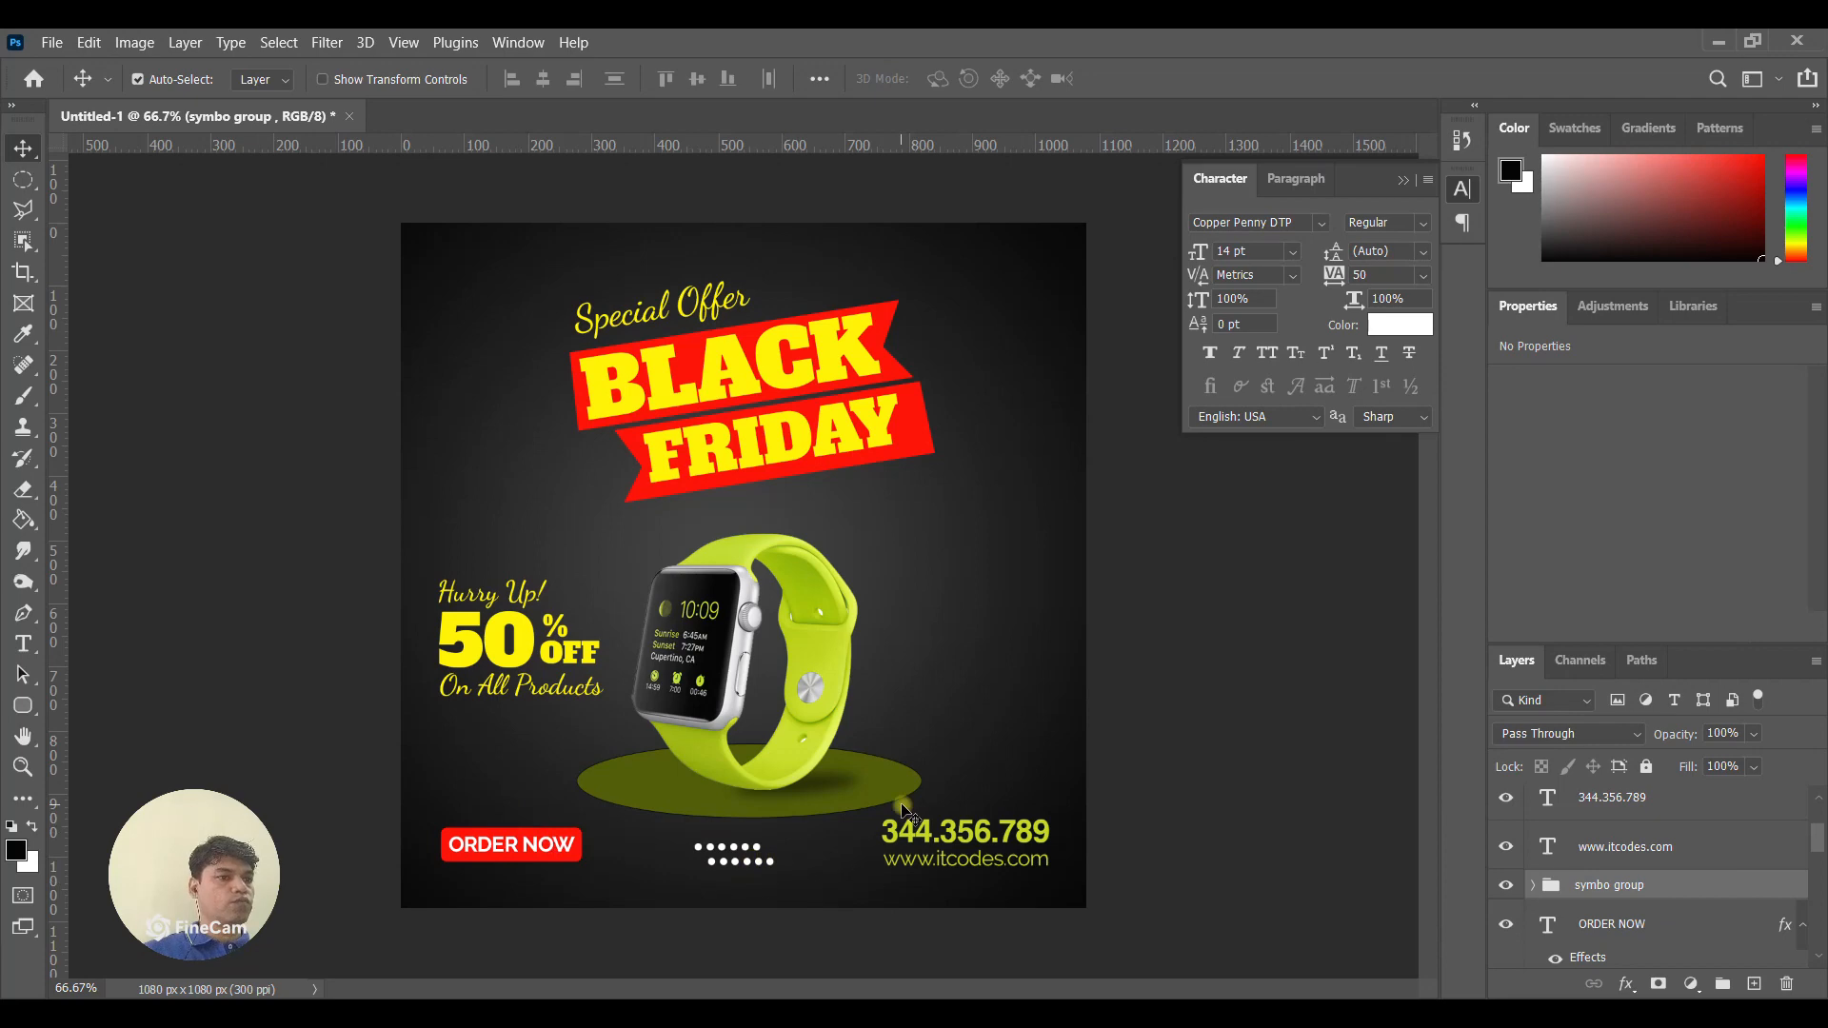
{"action": "key", "text": "Down"}
{"action": "key", "text": "Right"}
{"action": "key", "text": "Right"}
{"action": "key", "text": "Right"}
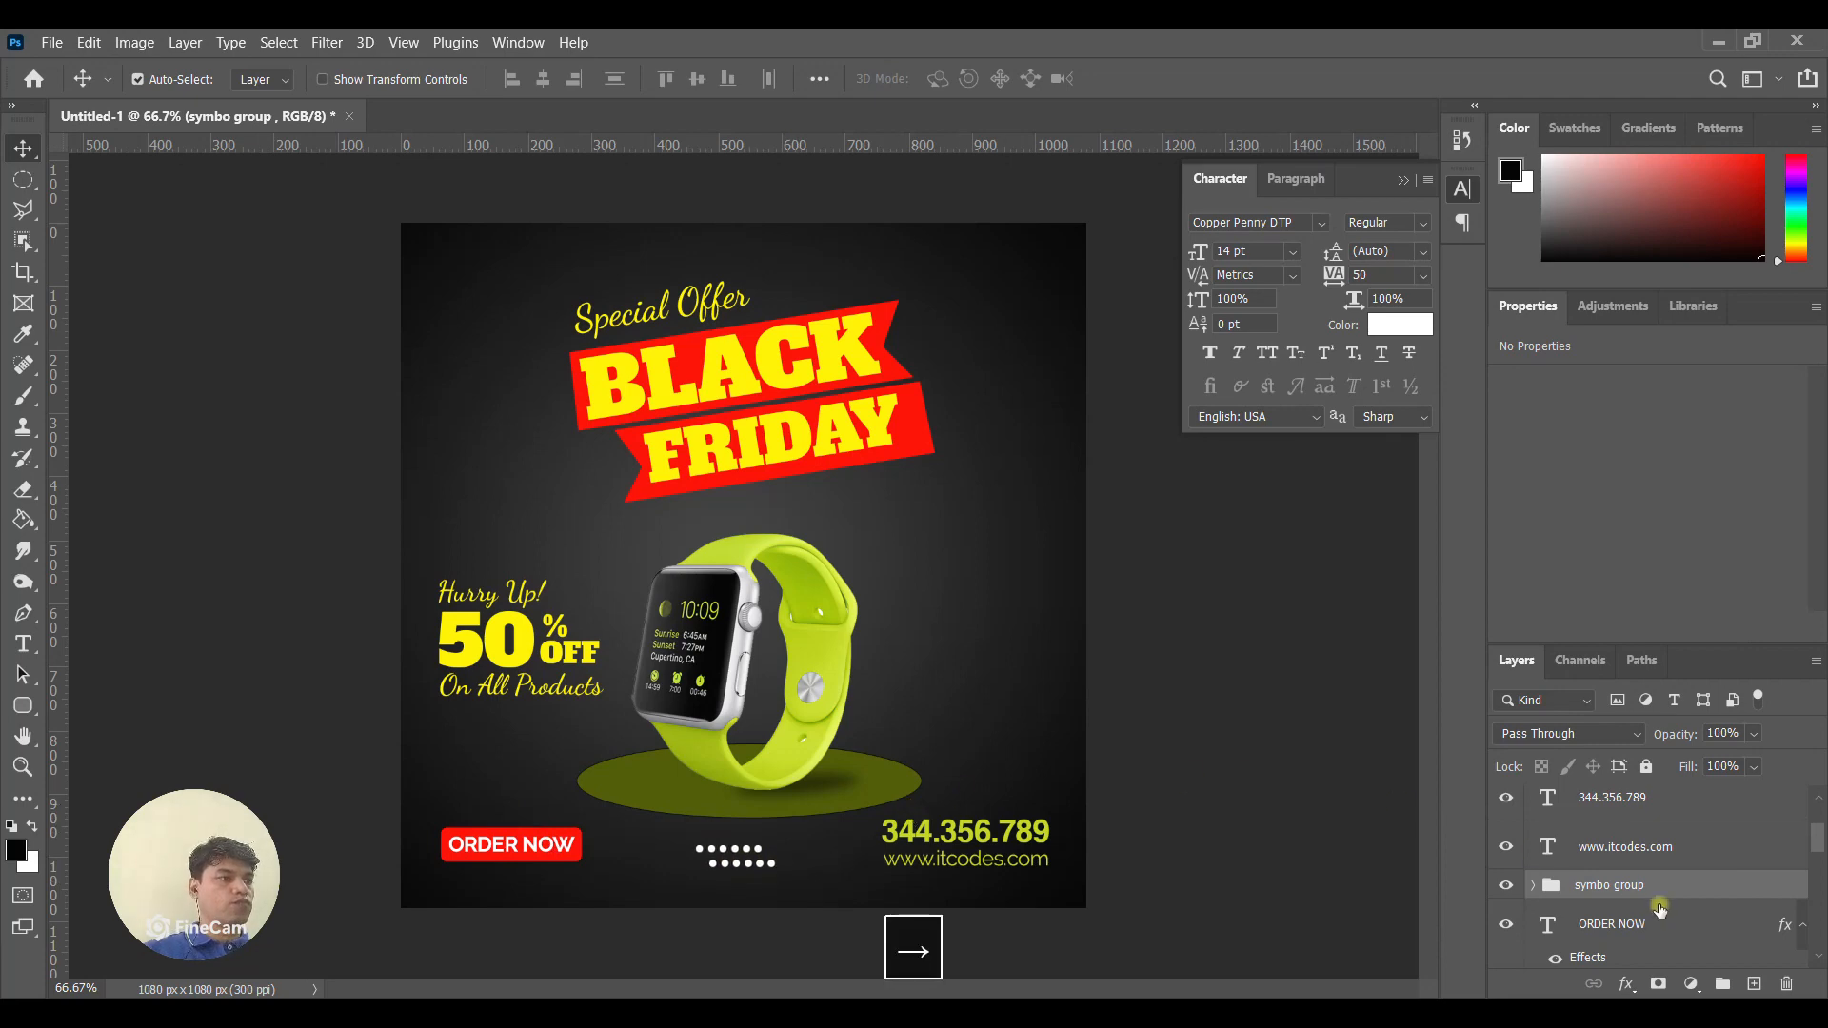
Duplicate the symbo group, move the copy to the right of the watch and put it into Free Transform.
{"action": "right_click", "coordinate": [1618, 885]}
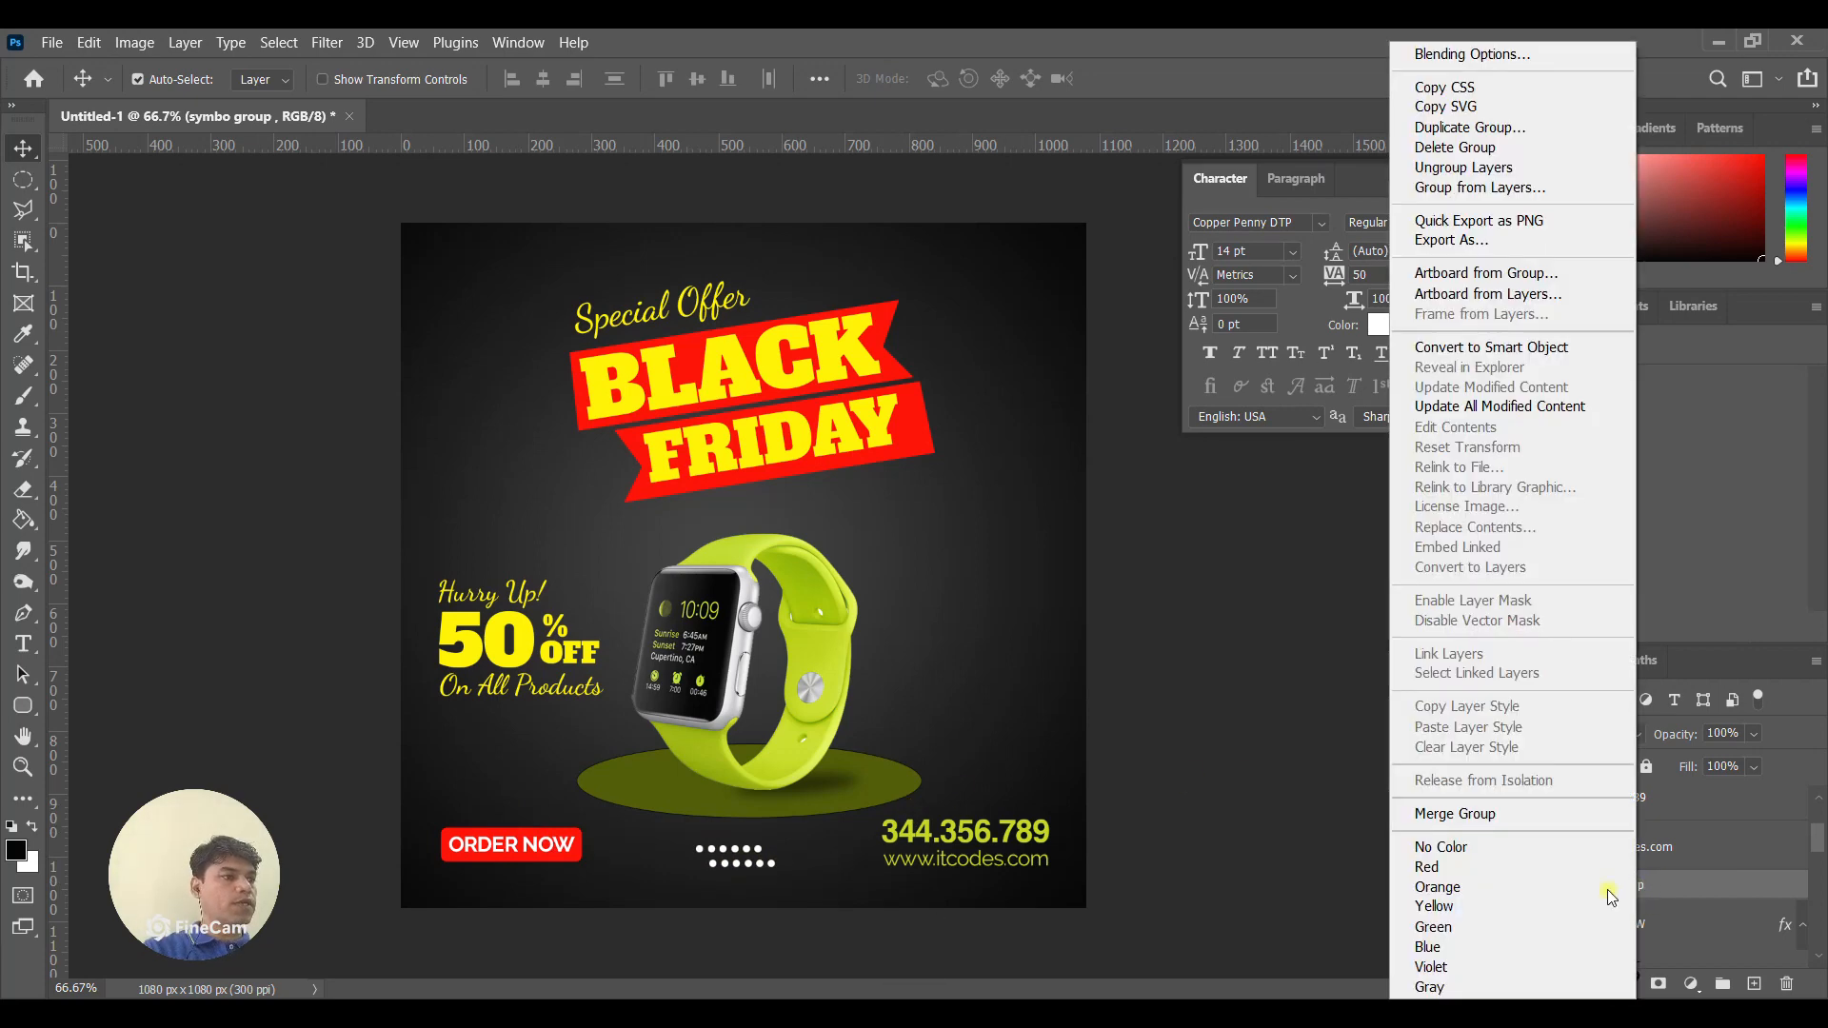
{"action": "left_click", "coordinate": [1471, 126]}
{"action": "left_click", "coordinate": [1116, 294]}
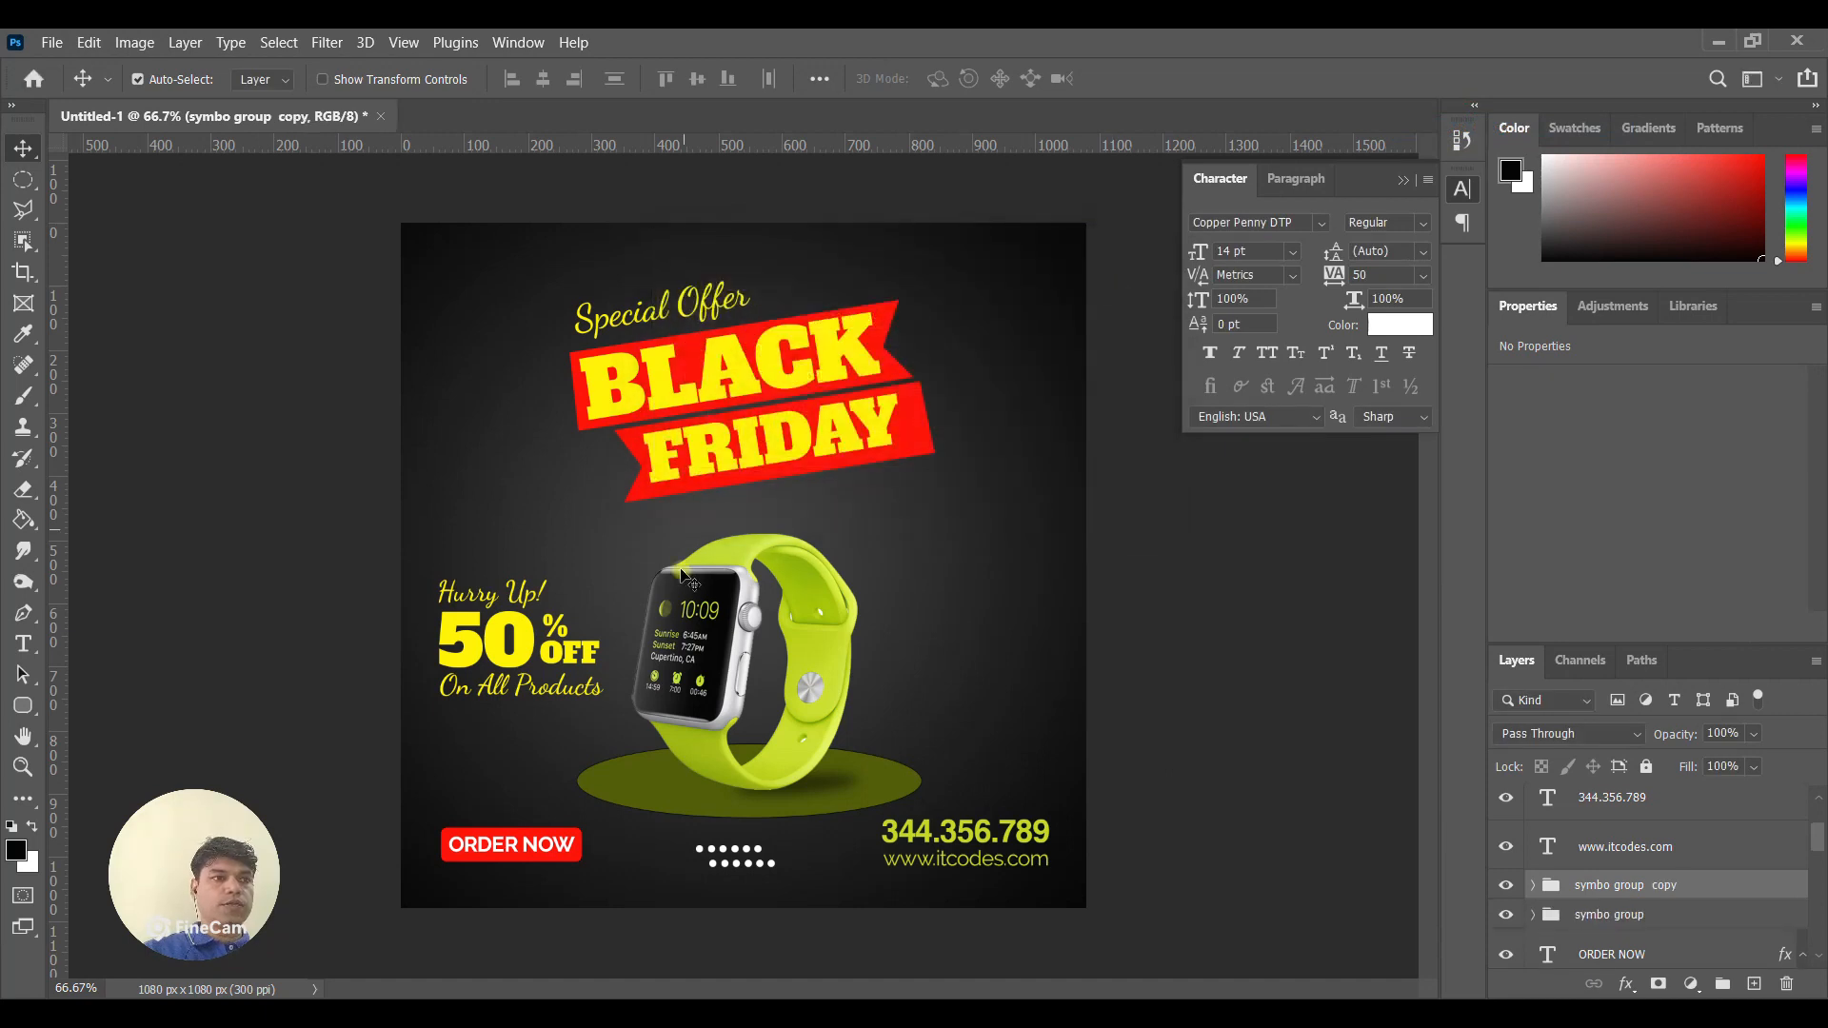
{"action": "left_click_drag", "start_coordinate": [747, 857], "coordinate": [1036, 547]}
{"action": "key", "text": "ctrl+t"}
Try to flip the copied dot group vertically.
{"action": "right_click", "coordinate": [1036, 547]}
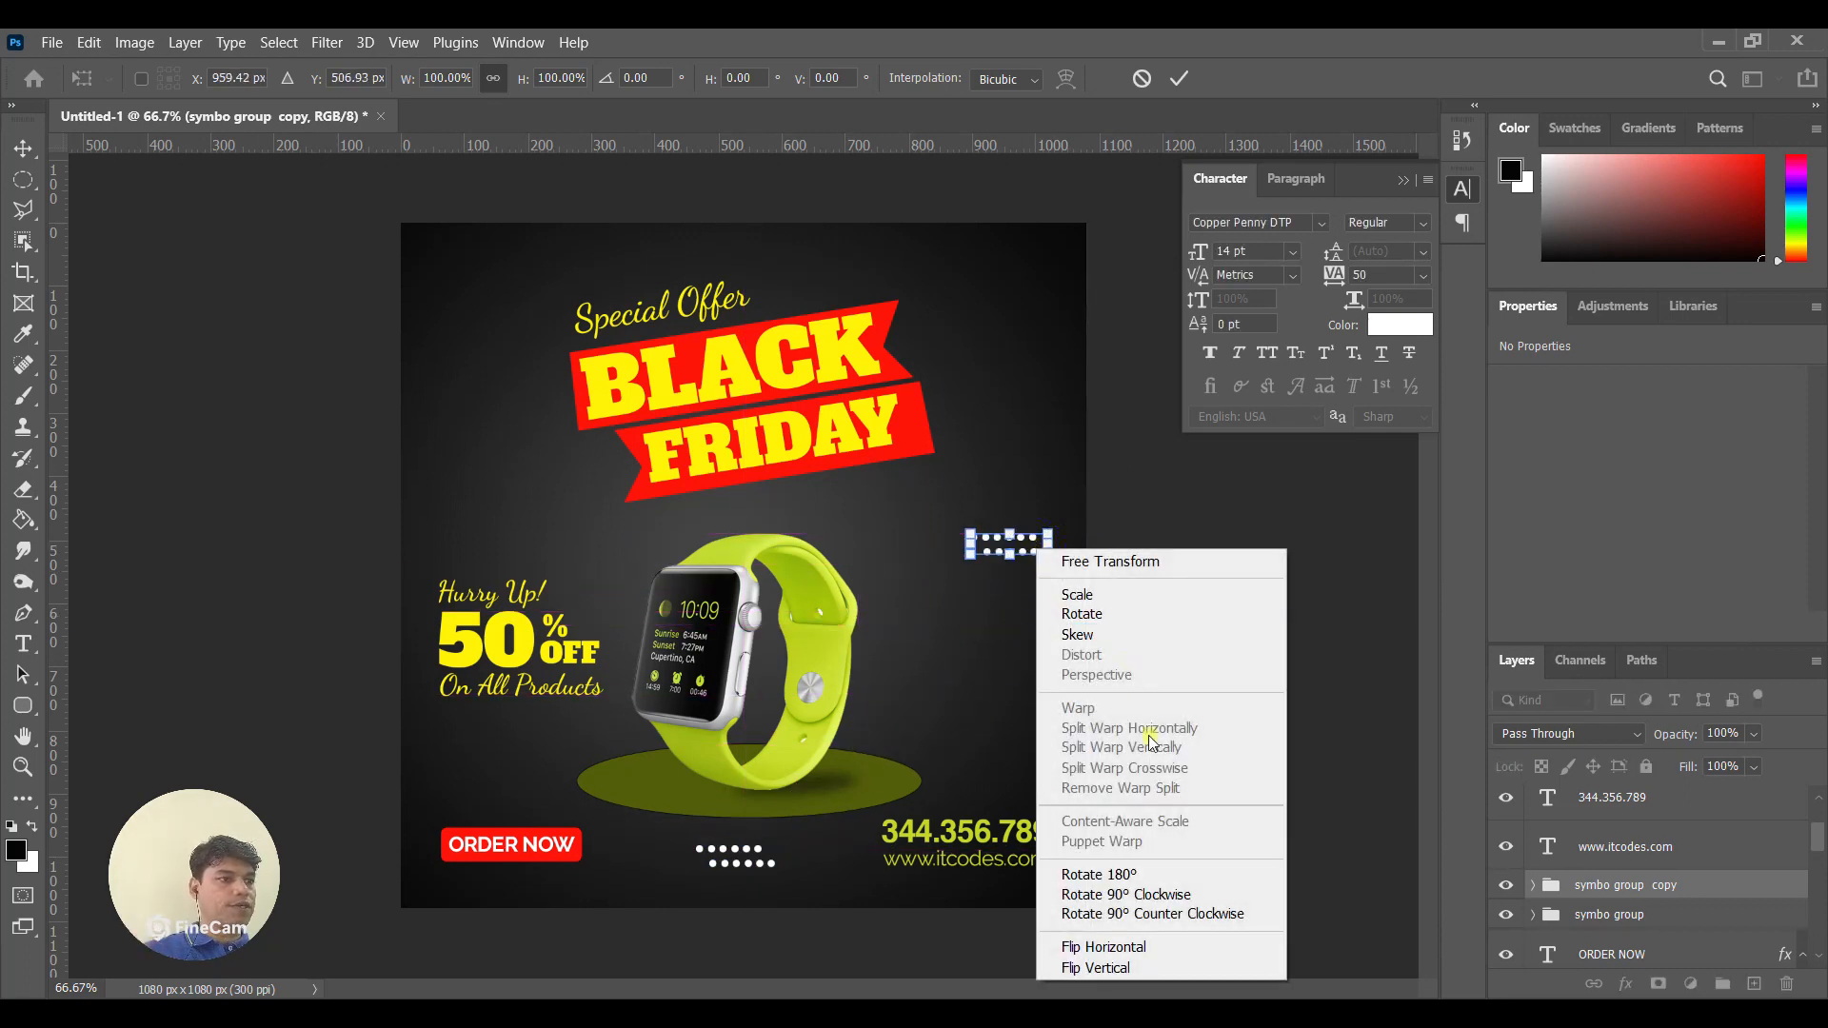
{"action": "left_click", "coordinate": [1179, 968]}
{"action": "key", "text": "ctrl+z"}
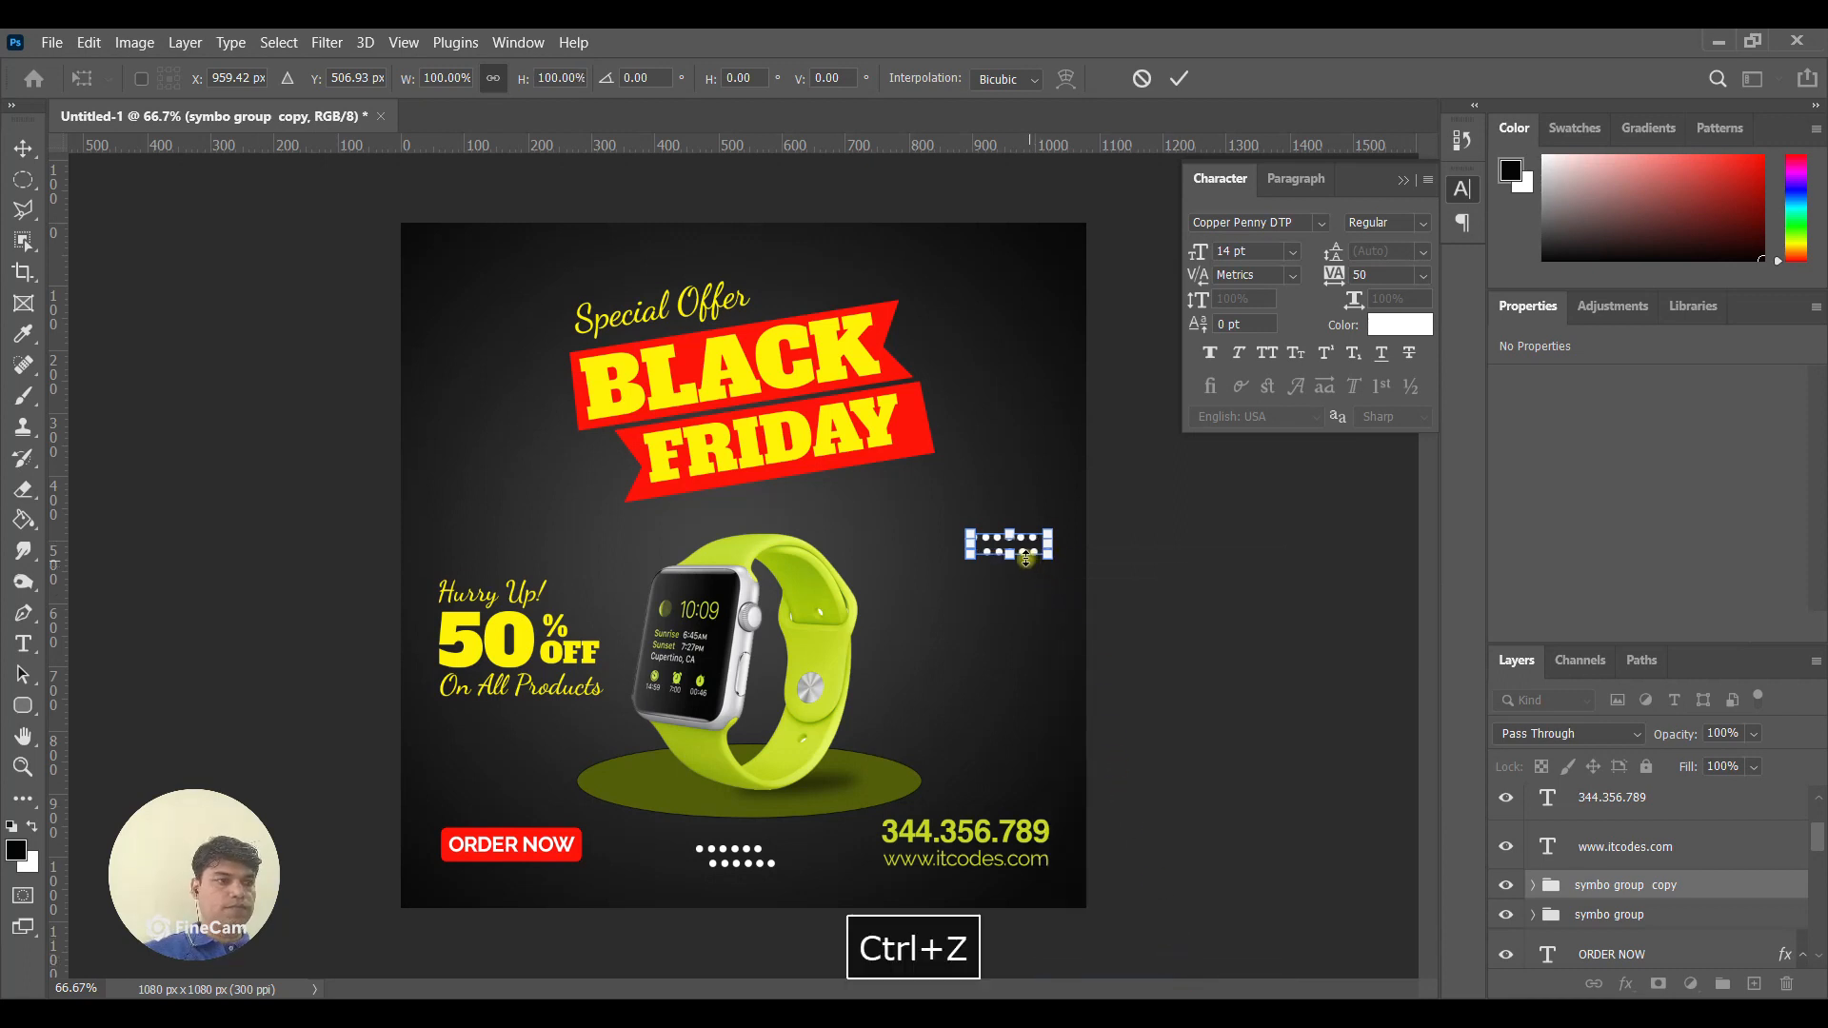
Rotate the copied dot group to -90 degrees so its rows run vertically.
{"action": "mouse_move", "coordinate": [1051, 520]}
{"action": "left_mouse_down"}
{"action": "mouse_move", "coordinate": [994, 474]}
{"action": "mouse_move", "coordinate": [1039, 517]}
{"action": "left_mouse_up"}
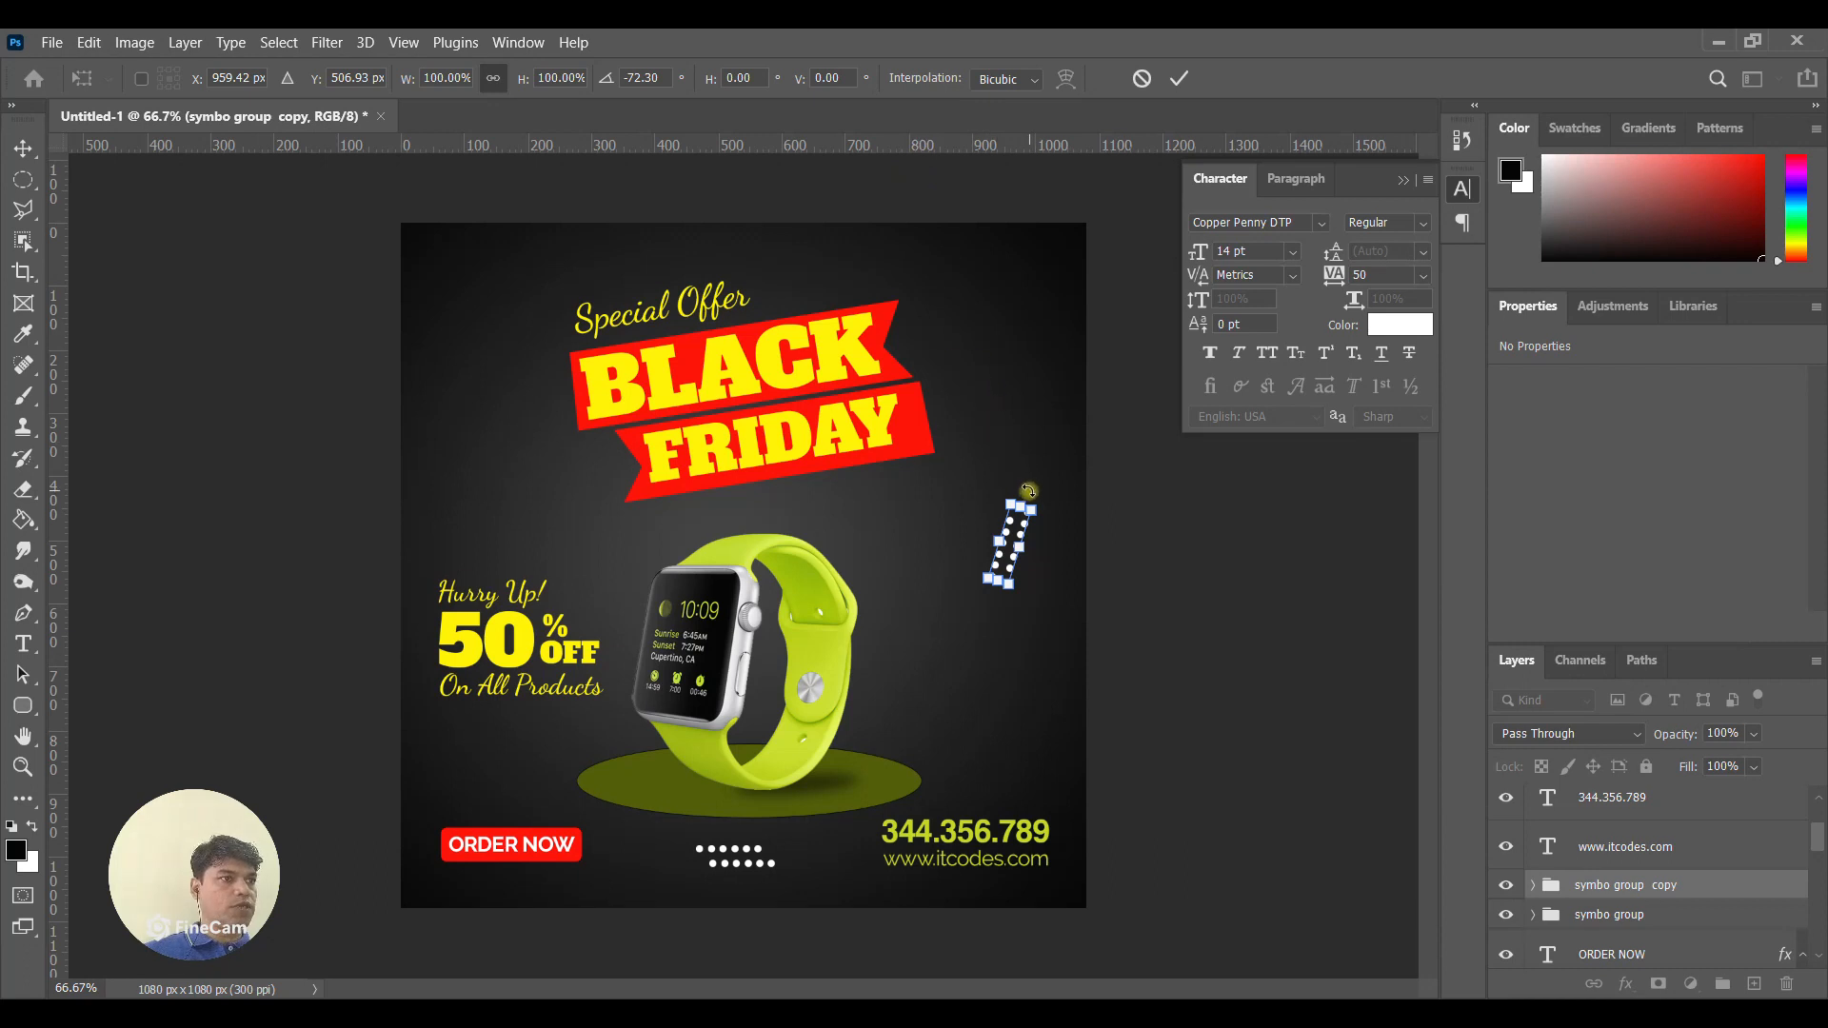
{"action": "left_click", "coordinate": [637, 78]}
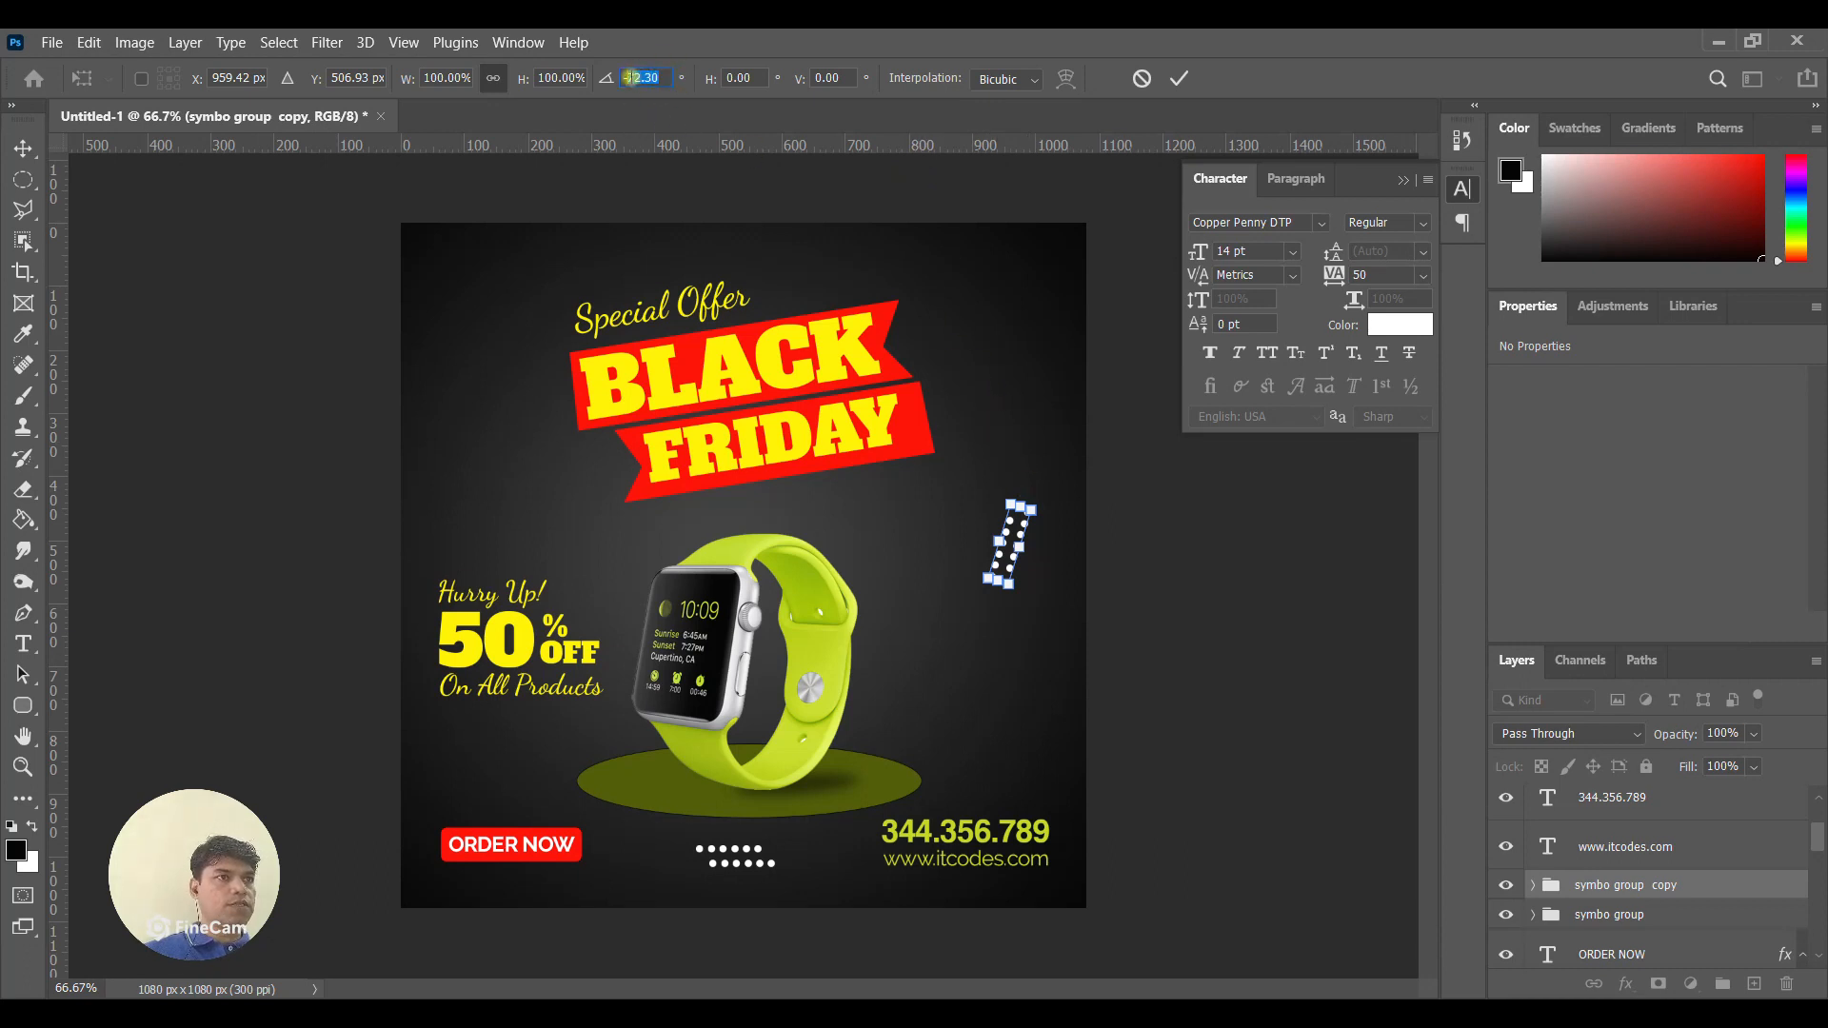
{"action": "type", "text": "-90"}
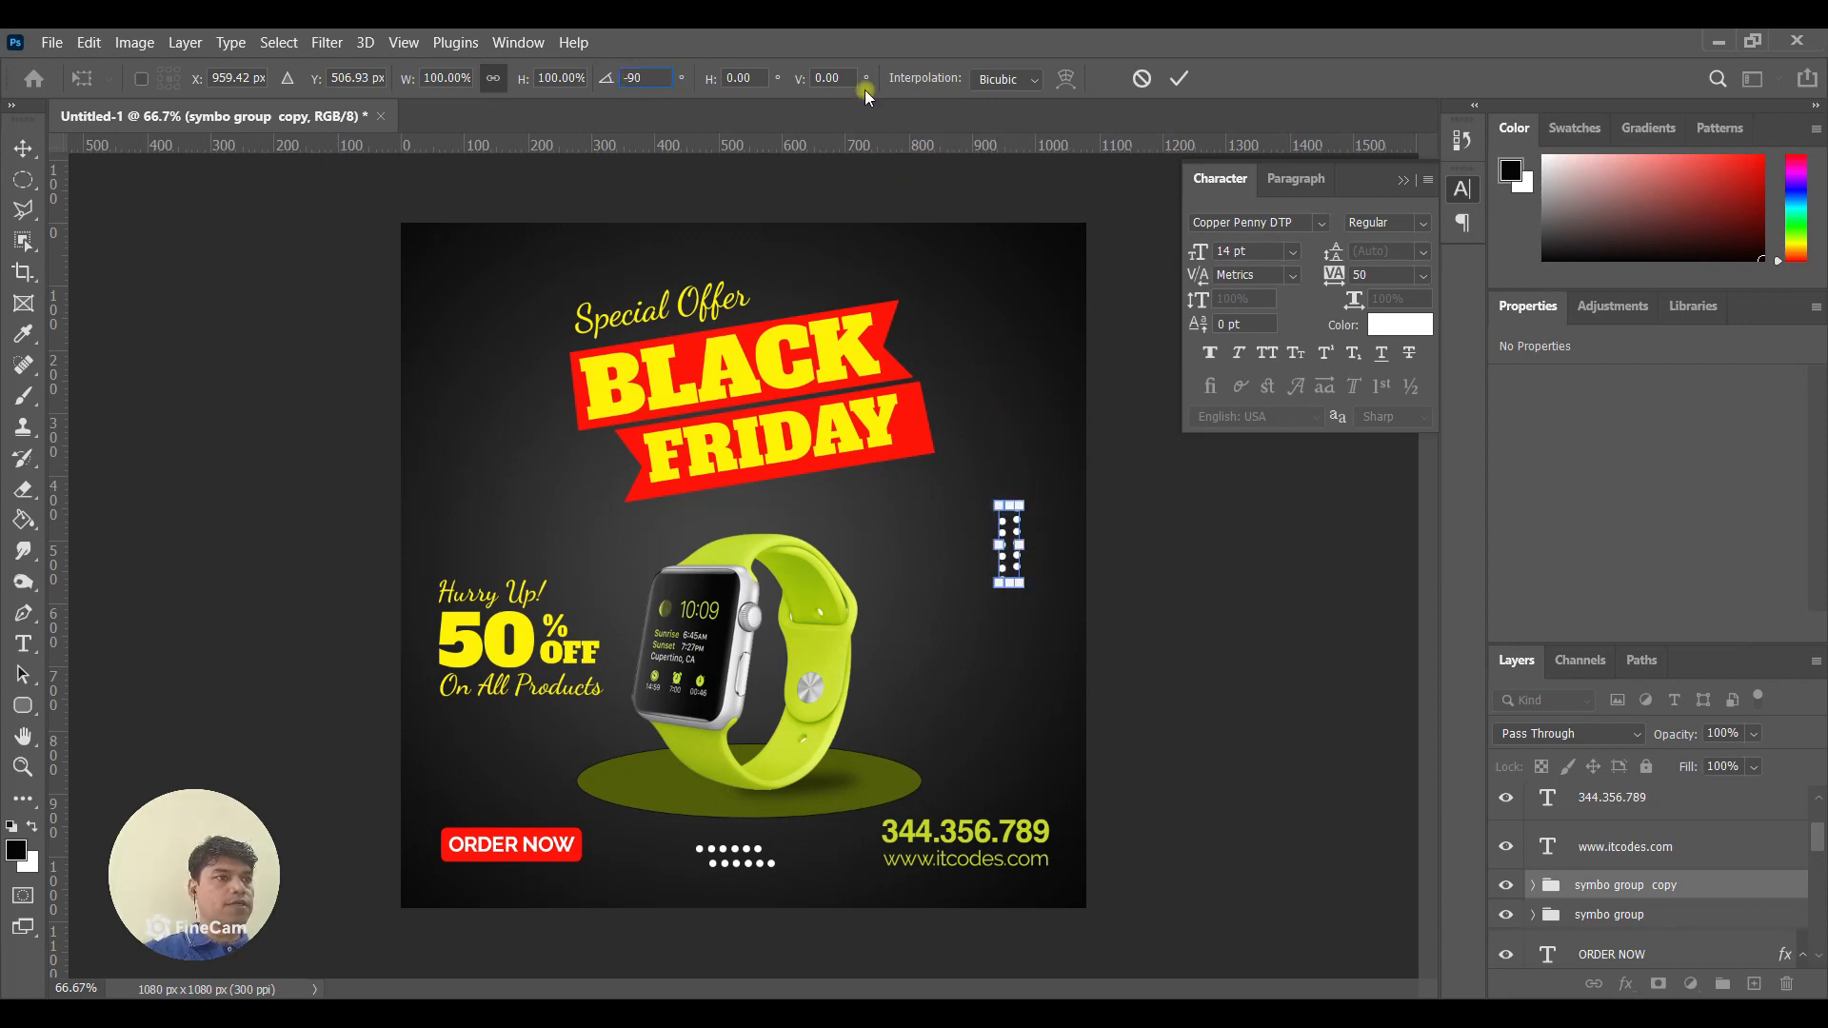
{"action": "left_click", "coordinate": [23, 147]}
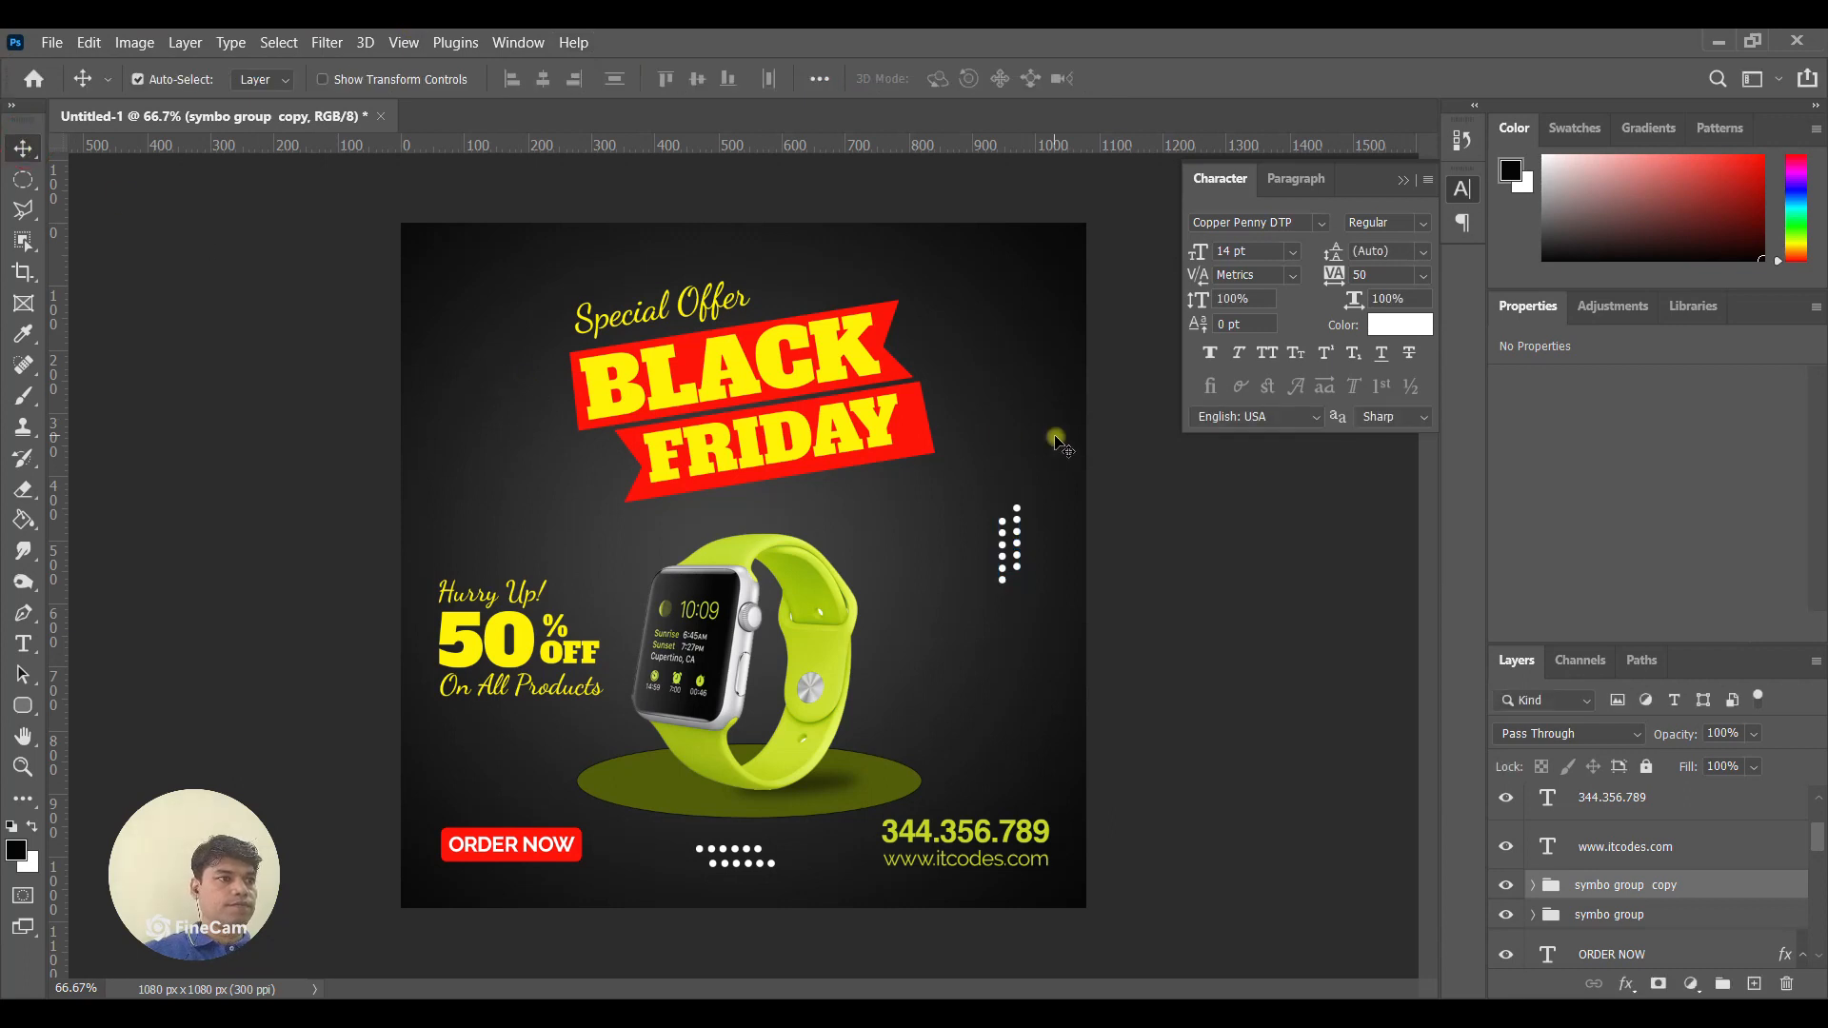
Nudge the vertical dot group right and down toward the poster's right edge beside the watch.
{"action": "key", "text": "Right"}
{"action": "key", "text": "Right"}
{"action": "key", "text": "Right"}
{"action": "key", "text": "Right"}
{"action": "key", "text": "Right"}
{"action": "key", "text": "Right"}
{"action": "key", "text": "Right"}
{"action": "key", "text": "Right"}
{"action": "key", "text": "Right"}
{"action": "key", "text": "Right"}
{"action": "key", "text": "Right"}
{"action": "key", "text": "Right"}
{"action": "key", "text": "Right"}
{"action": "key", "text": "Right"}
{"action": "key", "text": "Right"}
{"action": "key", "text": "Right"}
{"action": "key", "text": "Right"}
{"action": "key", "text": "Right"}
{"action": "key", "text": "Right"}
{"action": "key", "text": "Right"}
{"action": "key", "text": "Right"}
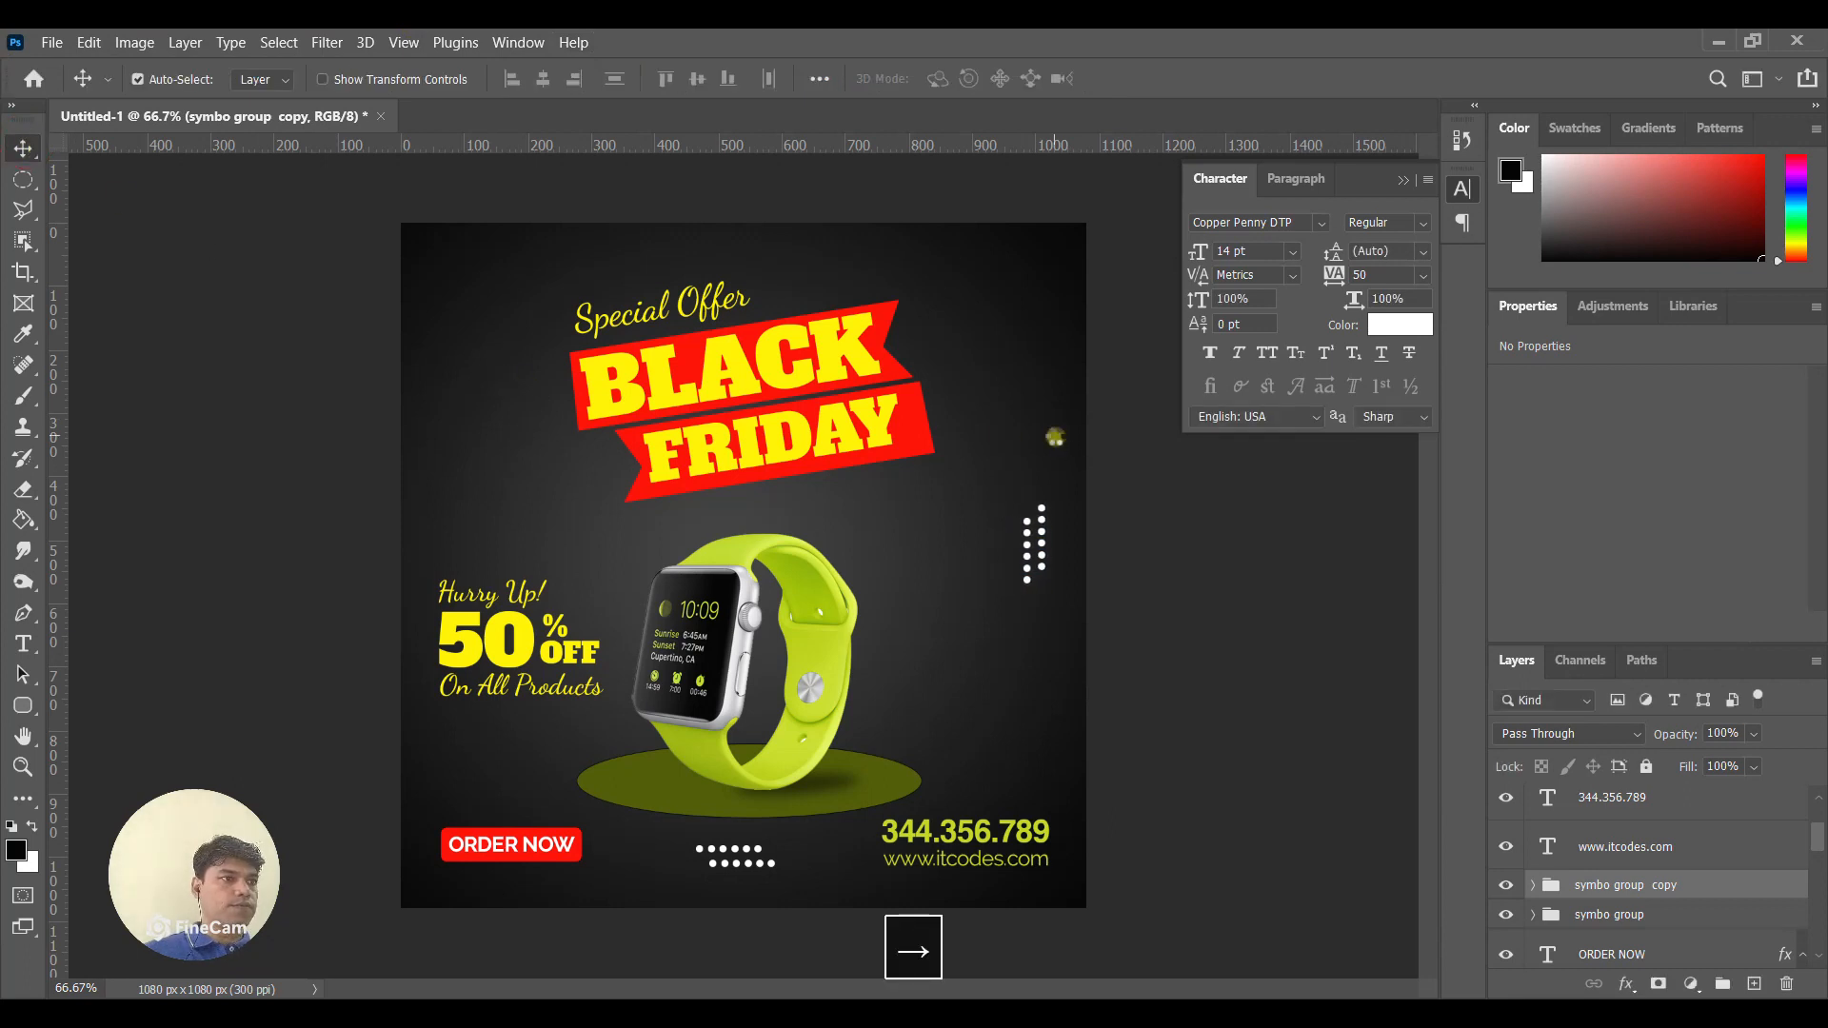
{"action": "key", "text": "Down"}
{"action": "key", "text": "Down"}
{"action": "key", "text": "Down"}
{"action": "key", "text": "Down"}
{"action": "key", "text": "Down"}
{"action": "key", "text": "Down"}
{"action": "key", "text": "Down"}
{"action": "key", "text": "Down"}
{"action": "key", "text": "Down"}
{"action": "key", "text": "Down"}
{"action": "key", "text": "Down"}
{"action": "key", "text": "Down"}
{"action": "key", "text": "Down"}
{"action": "key", "text": "Down"}
{"action": "key", "text": "Down"}
{"action": "key", "text": "Down"}
{"action": "key", "text": "Down"}
{"action": "key", "text": "Down"}
{"action": "key", "text": "Down"}
{"action": "key", "text": "Down"}
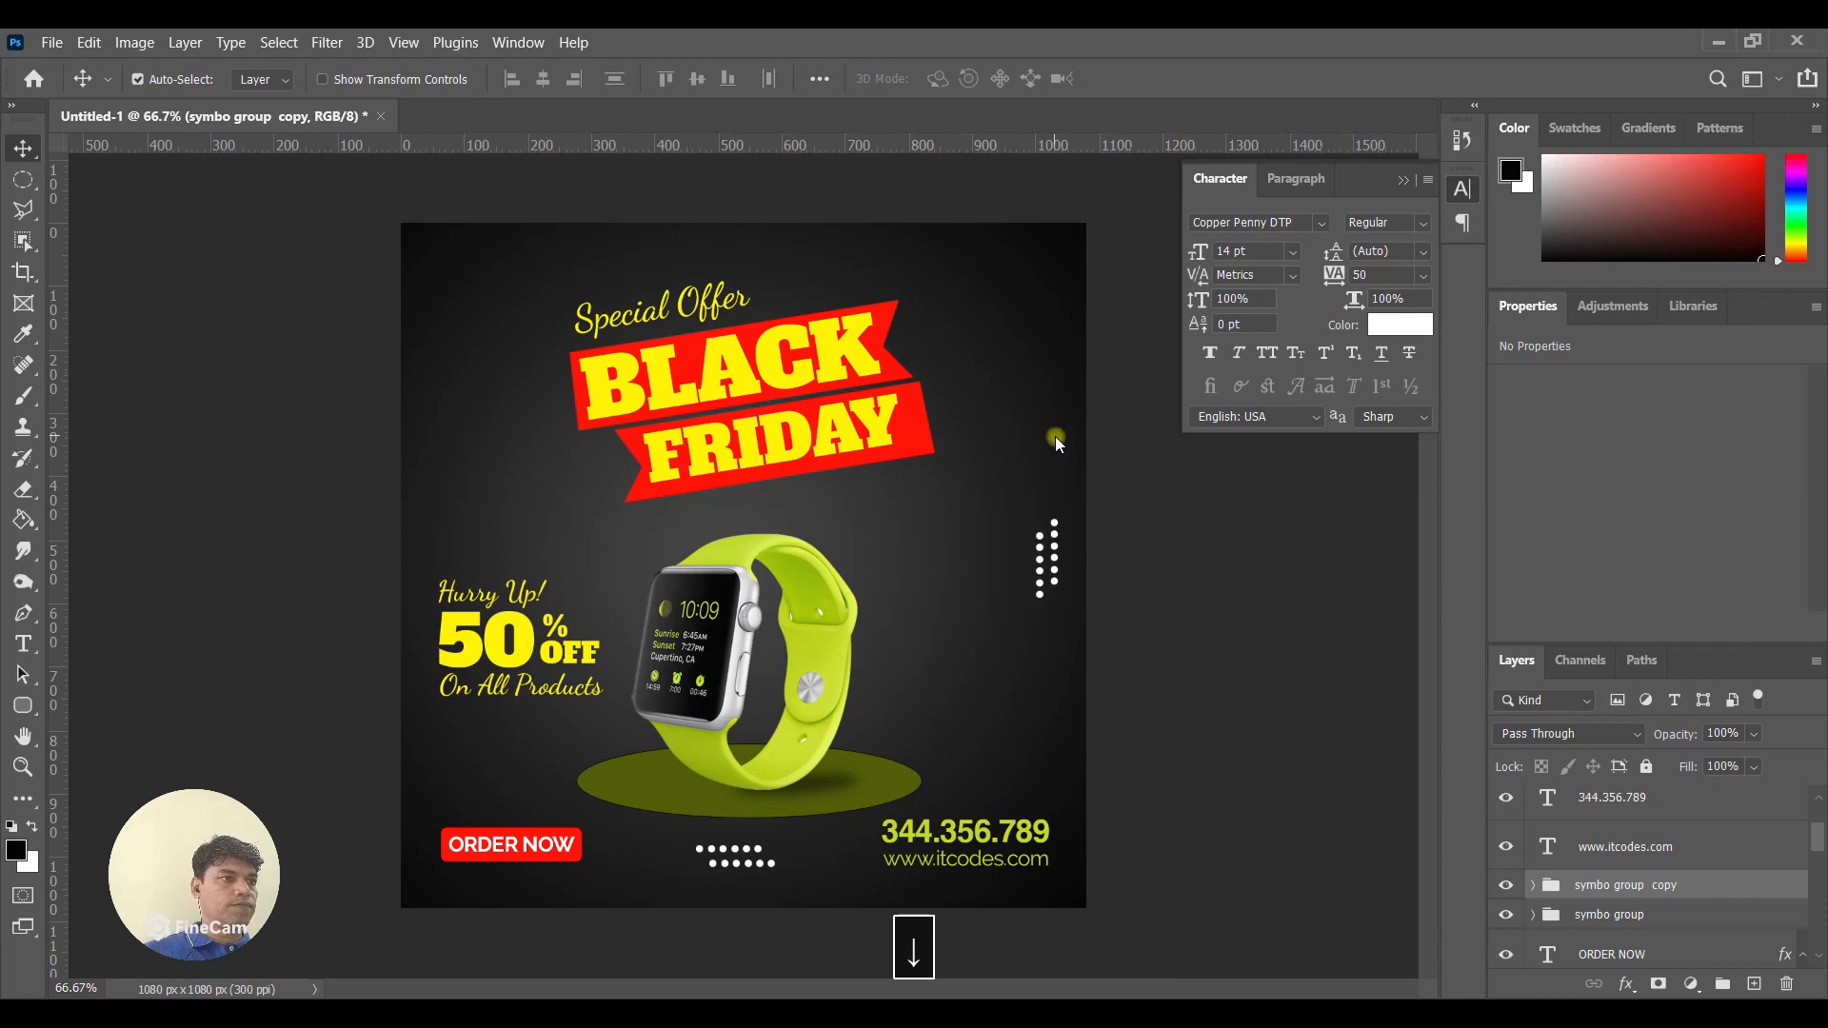
{"action": "key", "text": "Up"}
{"action": "key", "text": "Up"}
{"action": "key", "text": "Up"}
{"action": "key", "text": "Up"}
{"action": "key", "text": "Up"}
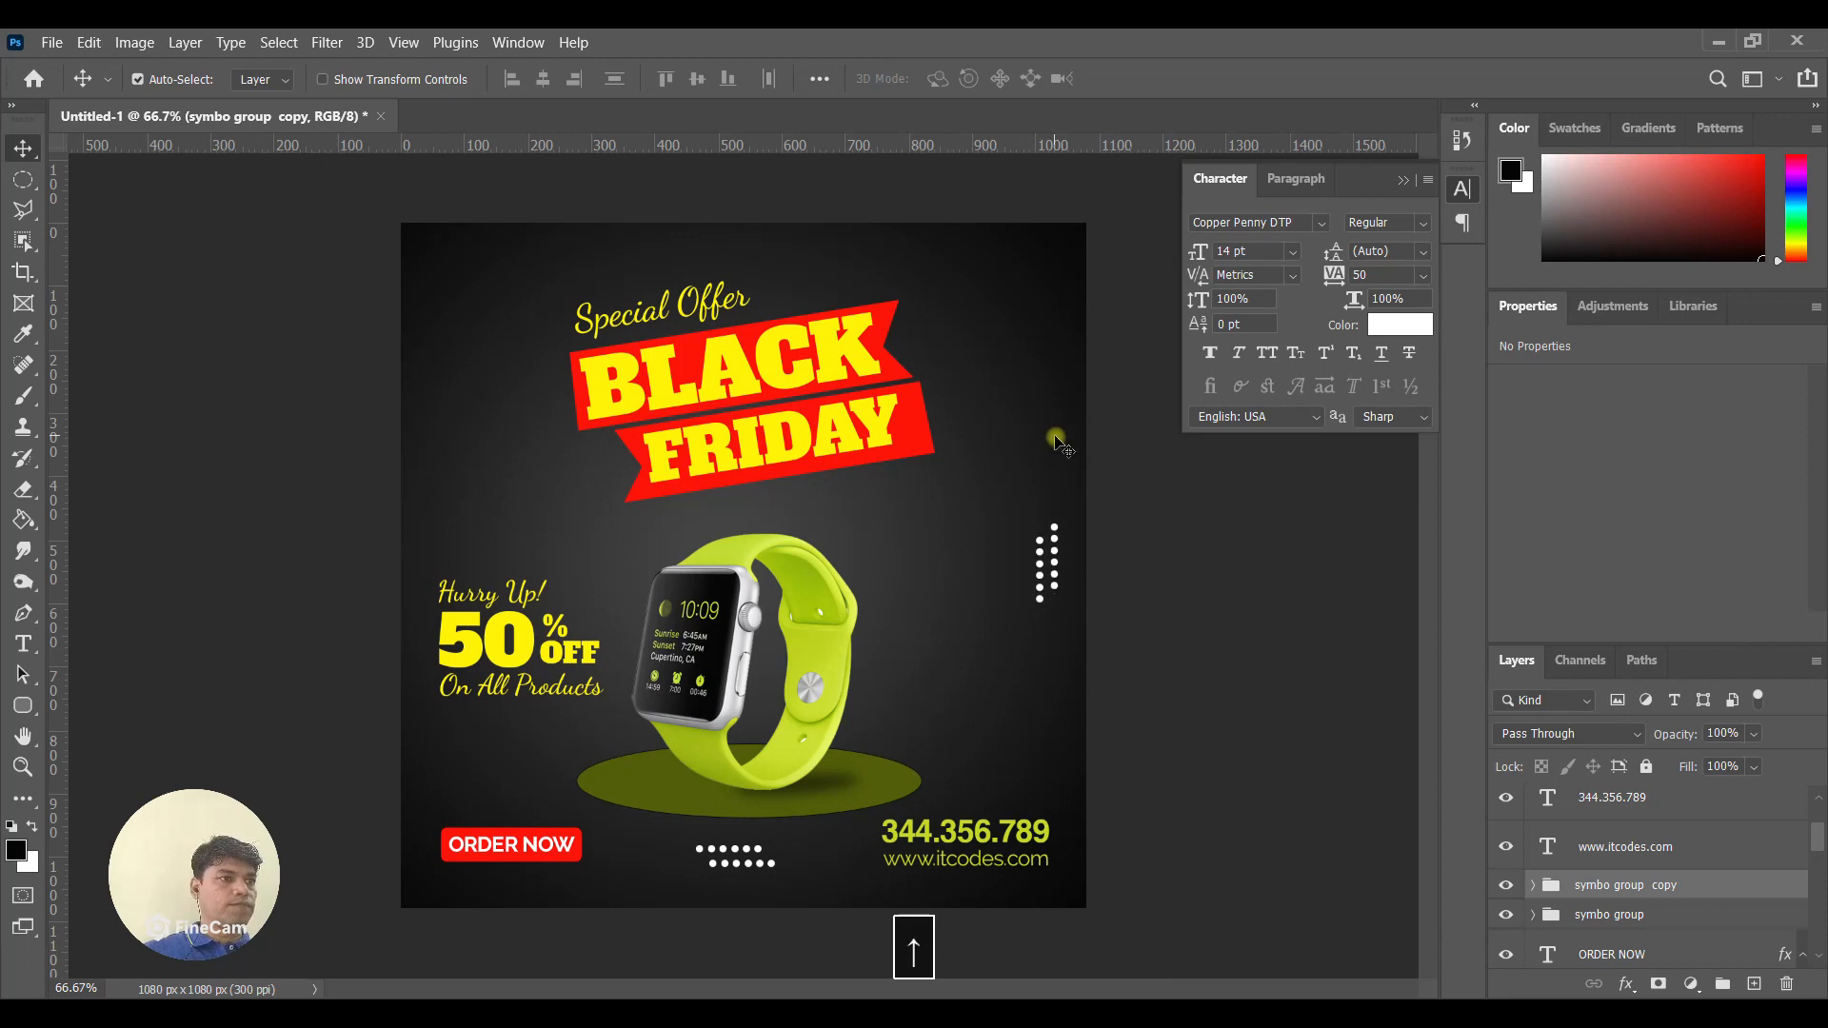
Duplicate the vertical dot group and move the copy into the poster's upper-left corner.
{"action": "right_click", "coordinate": [1661, 887]}
{"action": "left_click", "coordinate": [1543, 122]}
{"action": "left_click", "coordinate": [1122, 295]}
{"action": "key", "text": "ctrl+t"}
{"action": "left_click_drag", "start_coordinate": [1054, 545], "coordinate": [445, 279]}
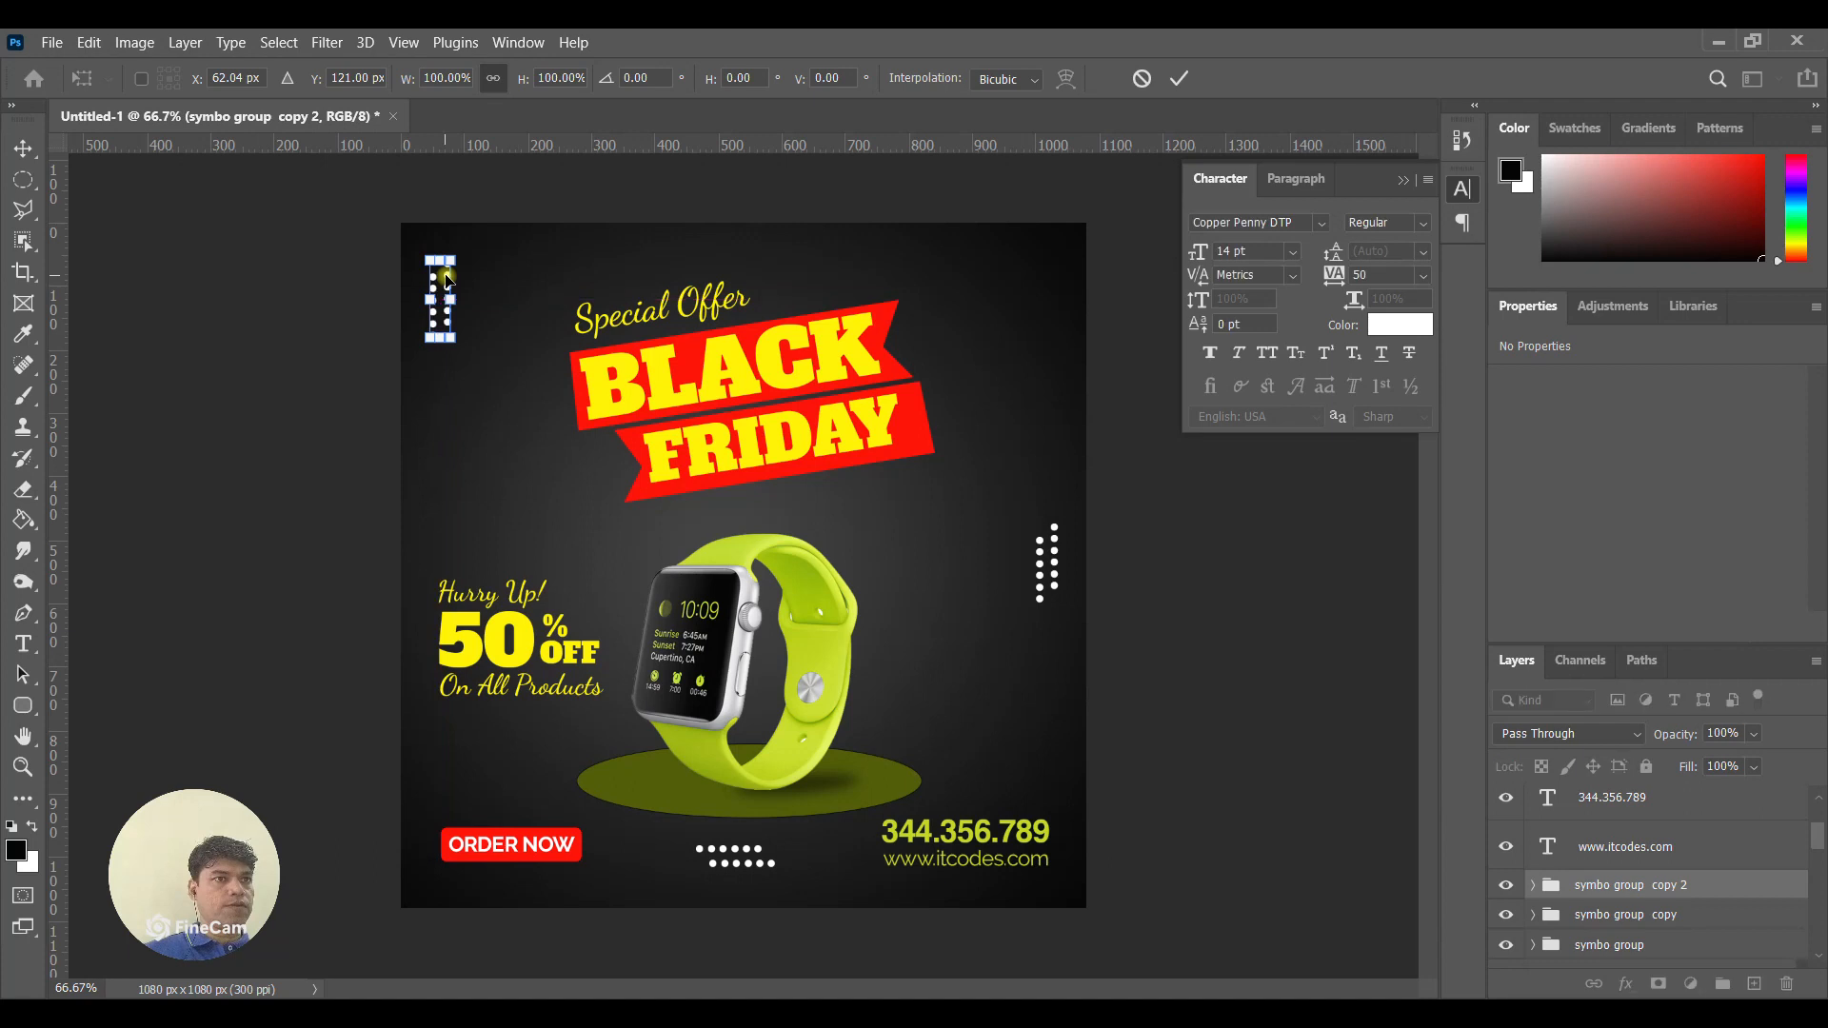
Flip the dot group in the poster's upper-left corner horizontally and apply the transform.
{"action": "right_click", "coordinate": [445, 276]}
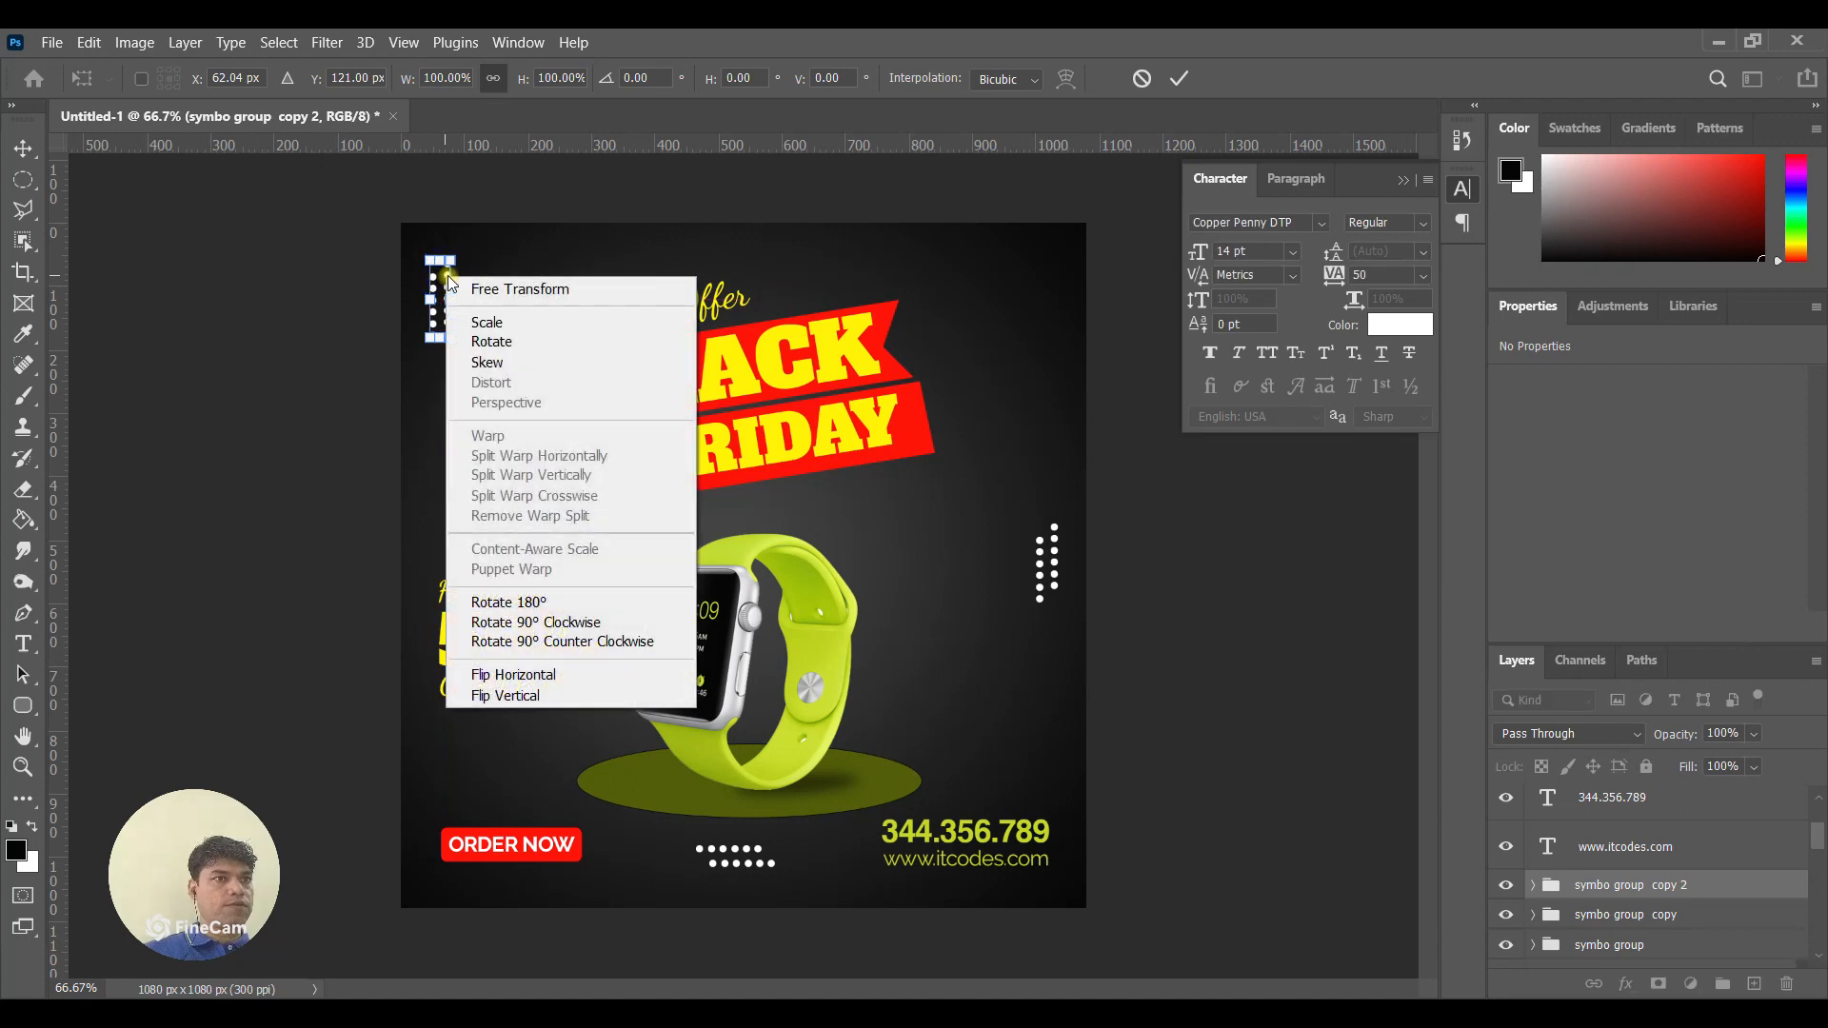
{"action": "left_click", "coordinate": [627, 674]}
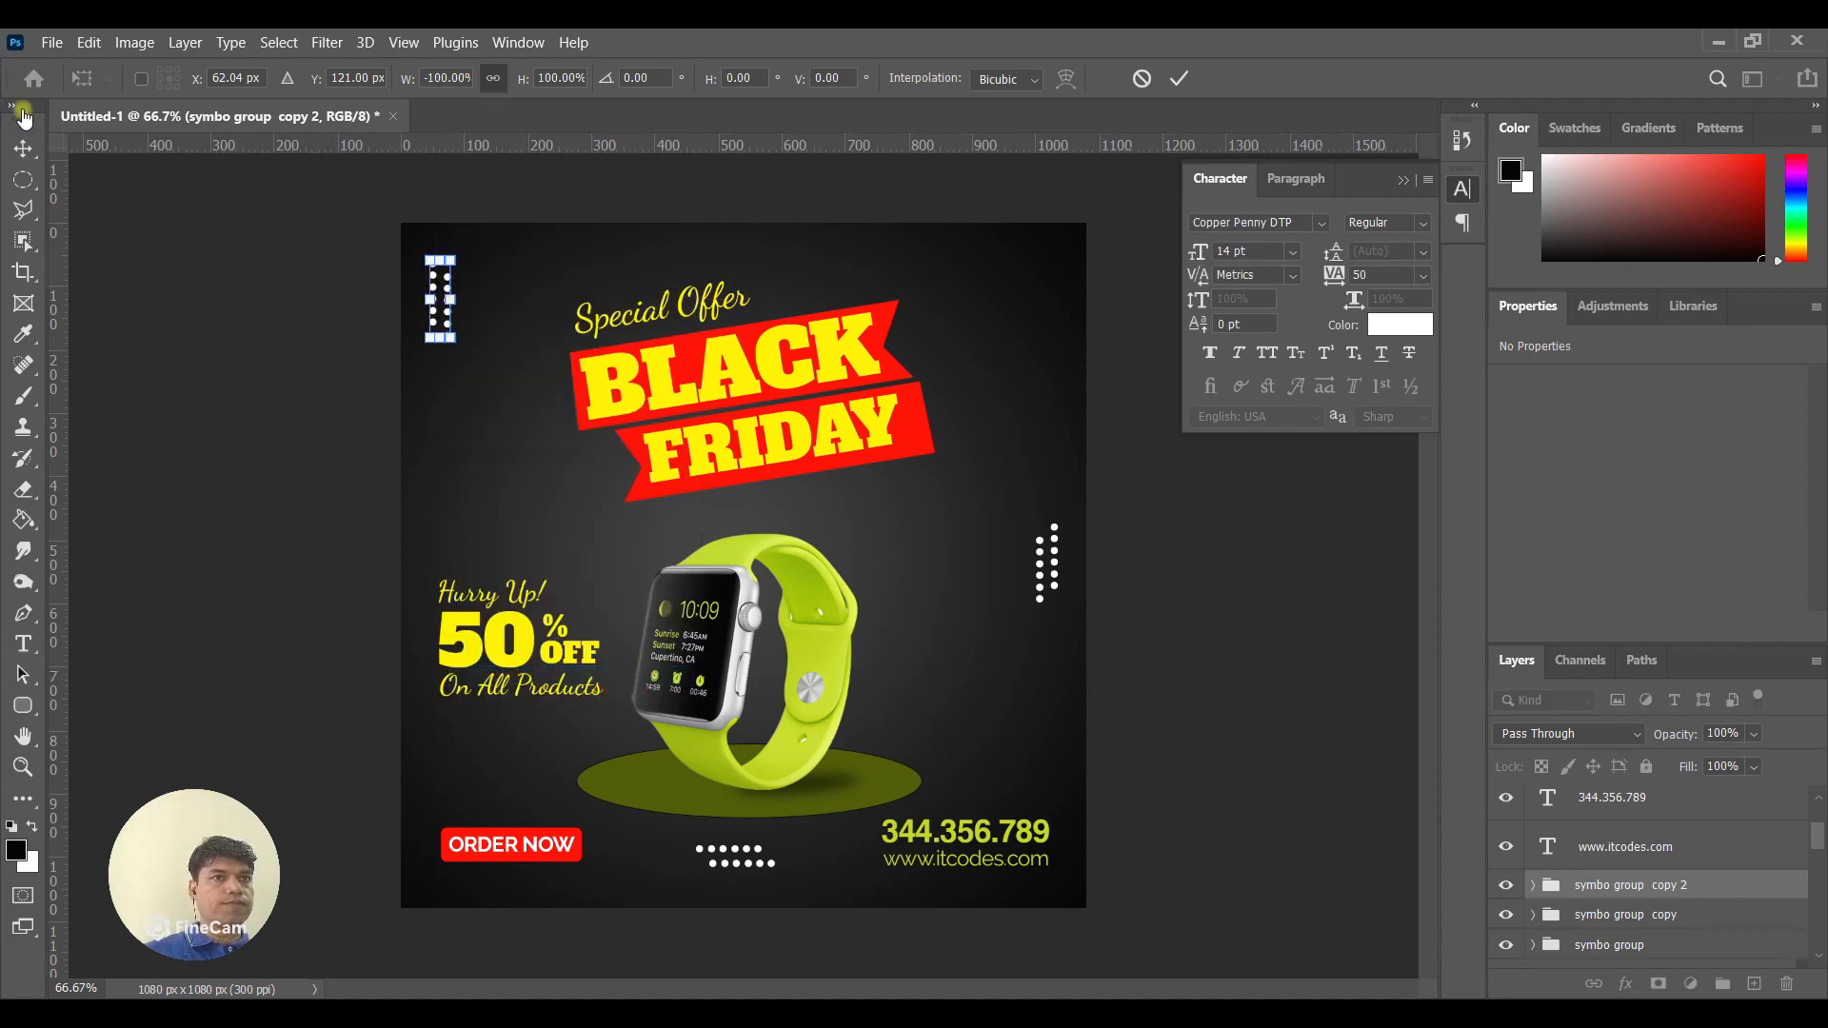
{"action": "key", "text": "Return"}
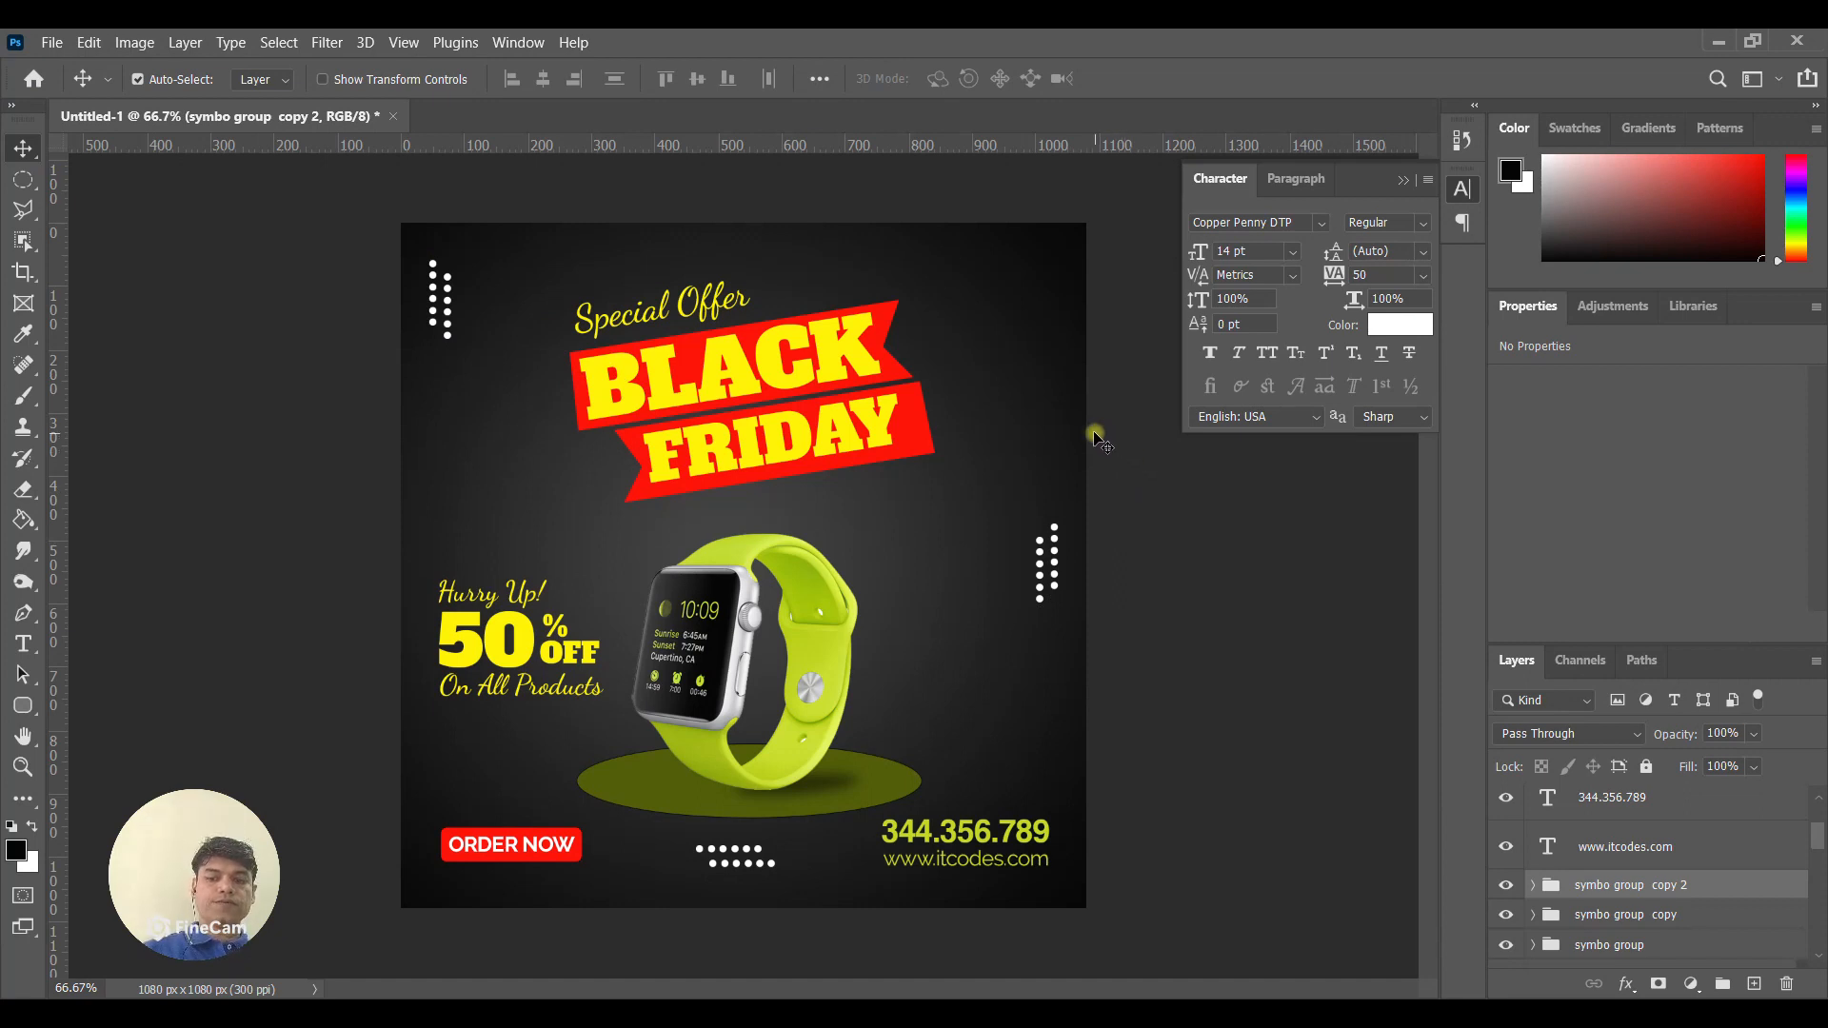
Add a white "+" text between the watch and the vertical dot group, set in Raleway SemiBold.
{"action": "left_click", "coordinate": [17, 642]}
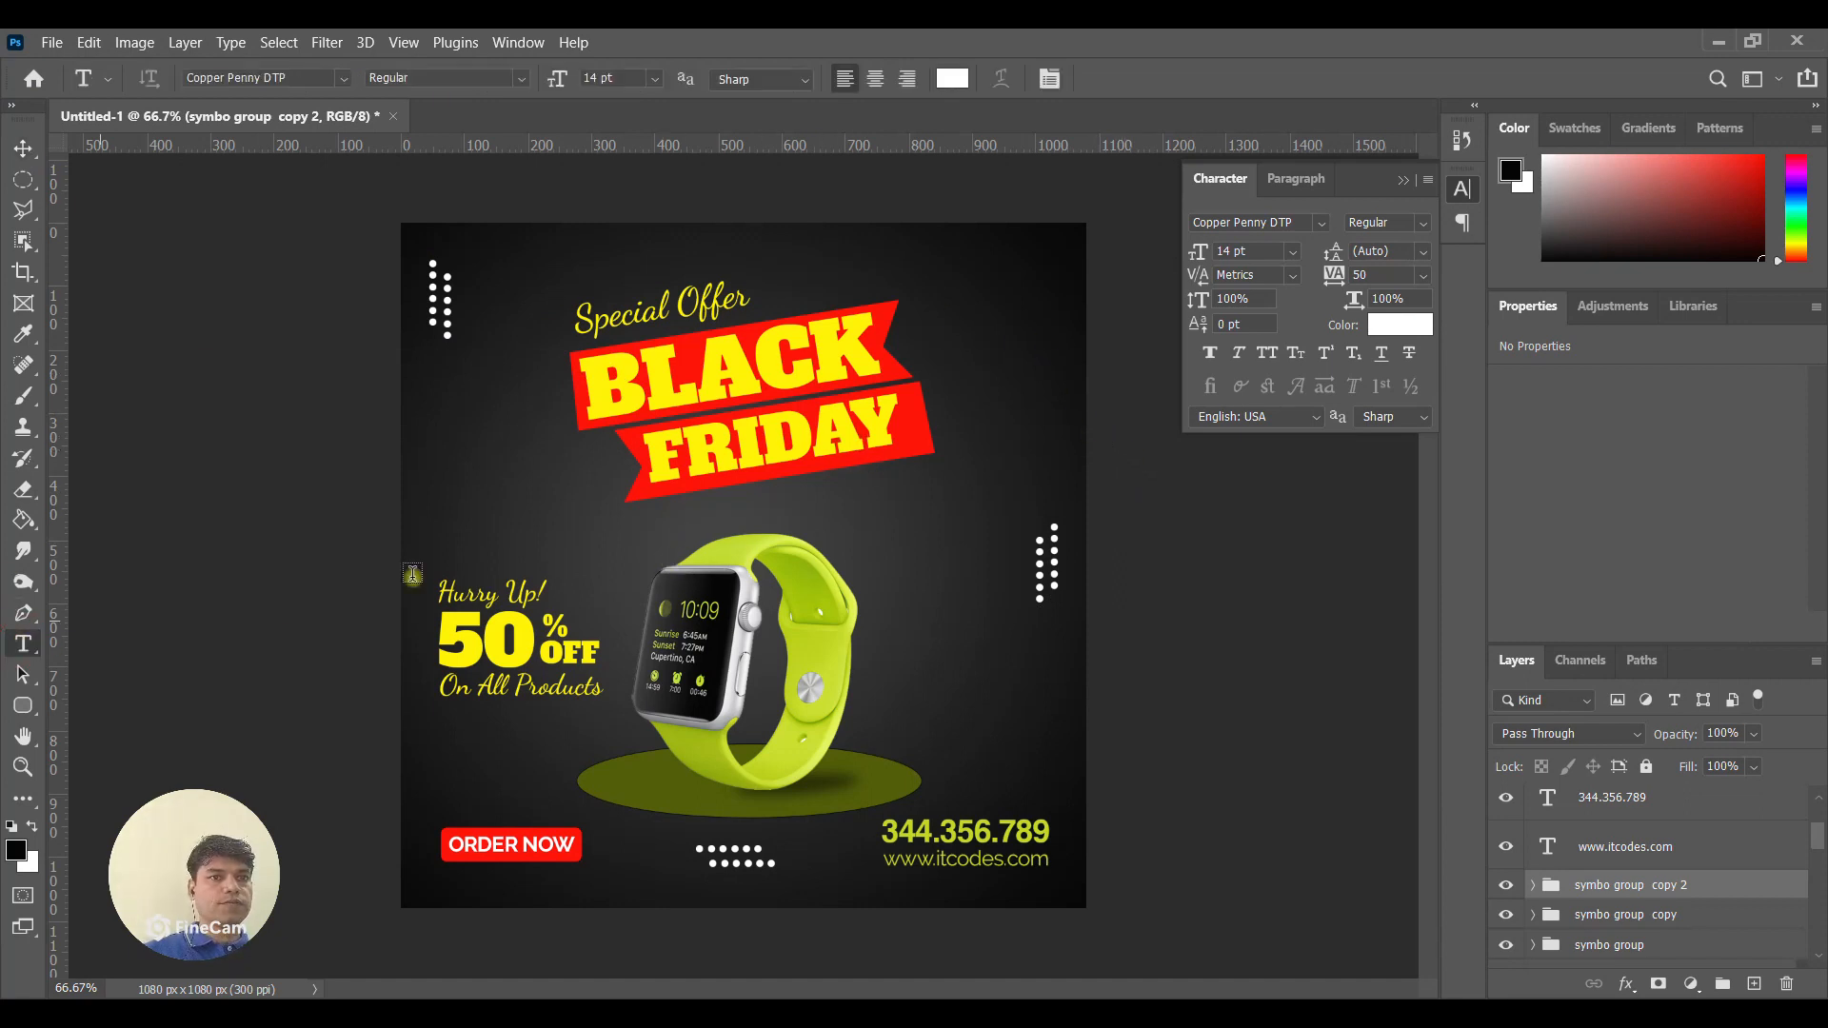
{"action": "left_click", "coordinate": [925, 567]}
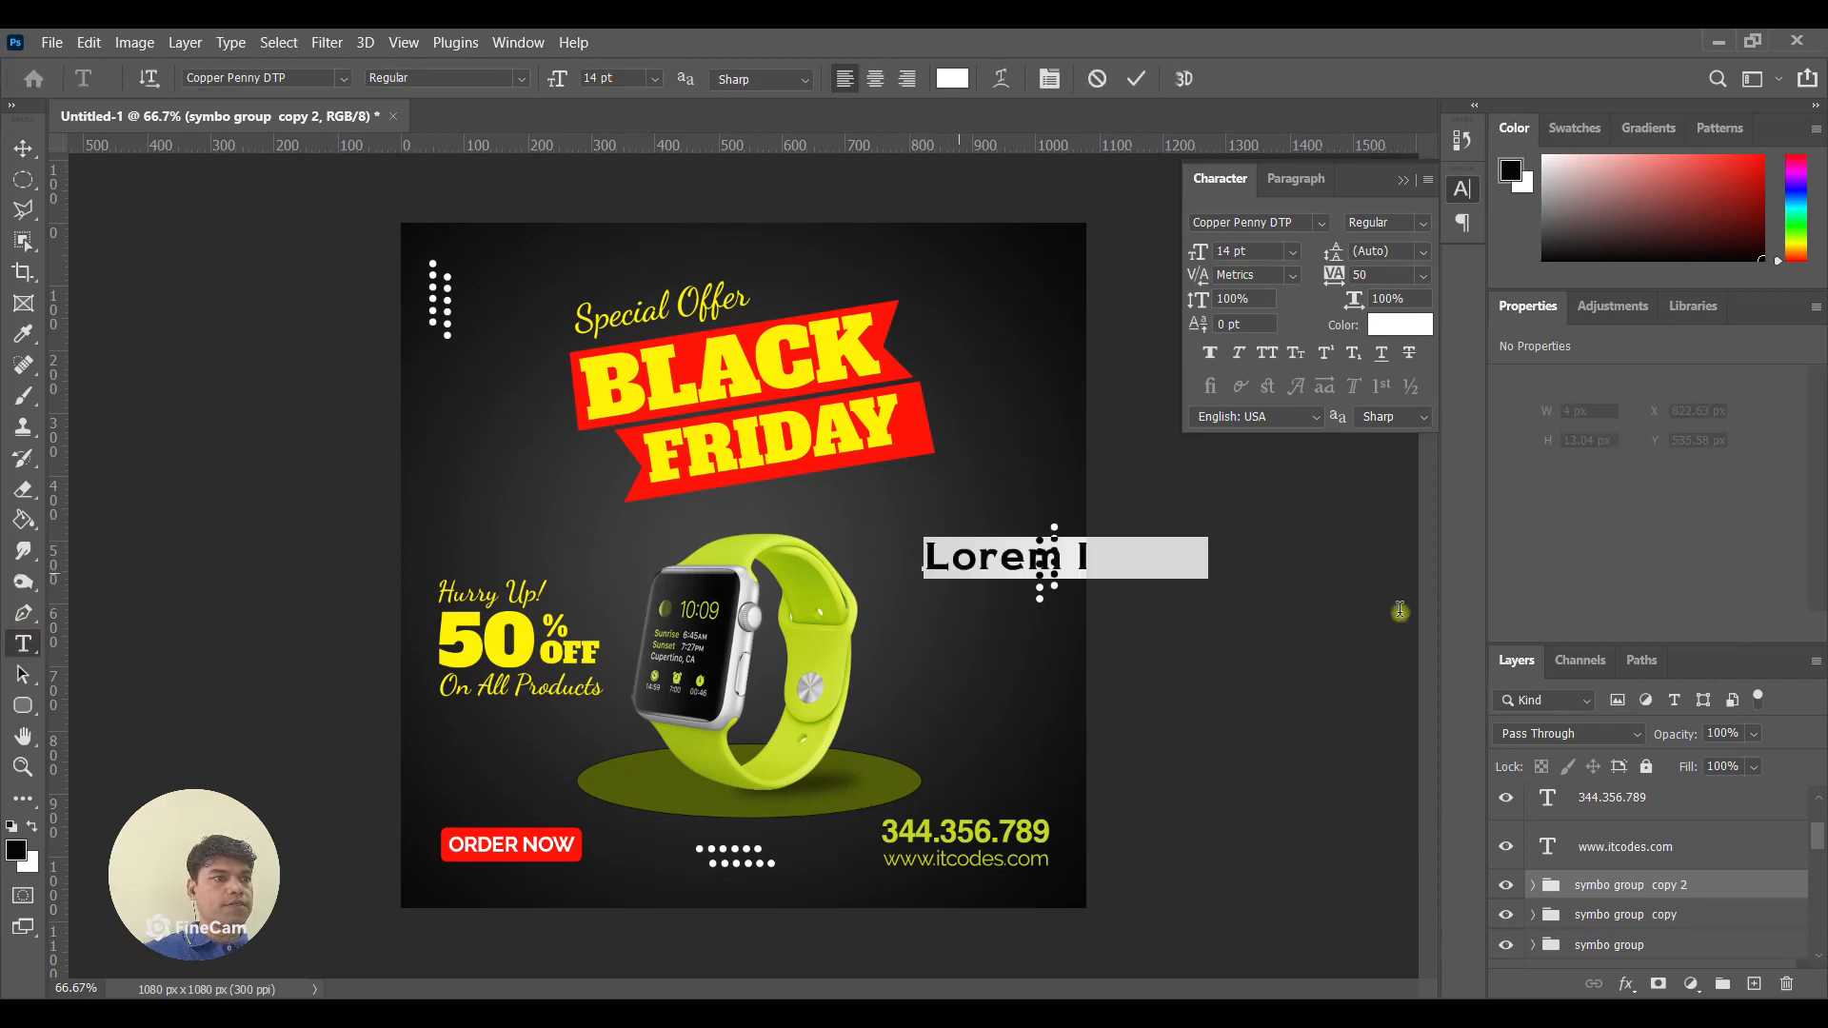
{"action": "key", "text": "Delete"}
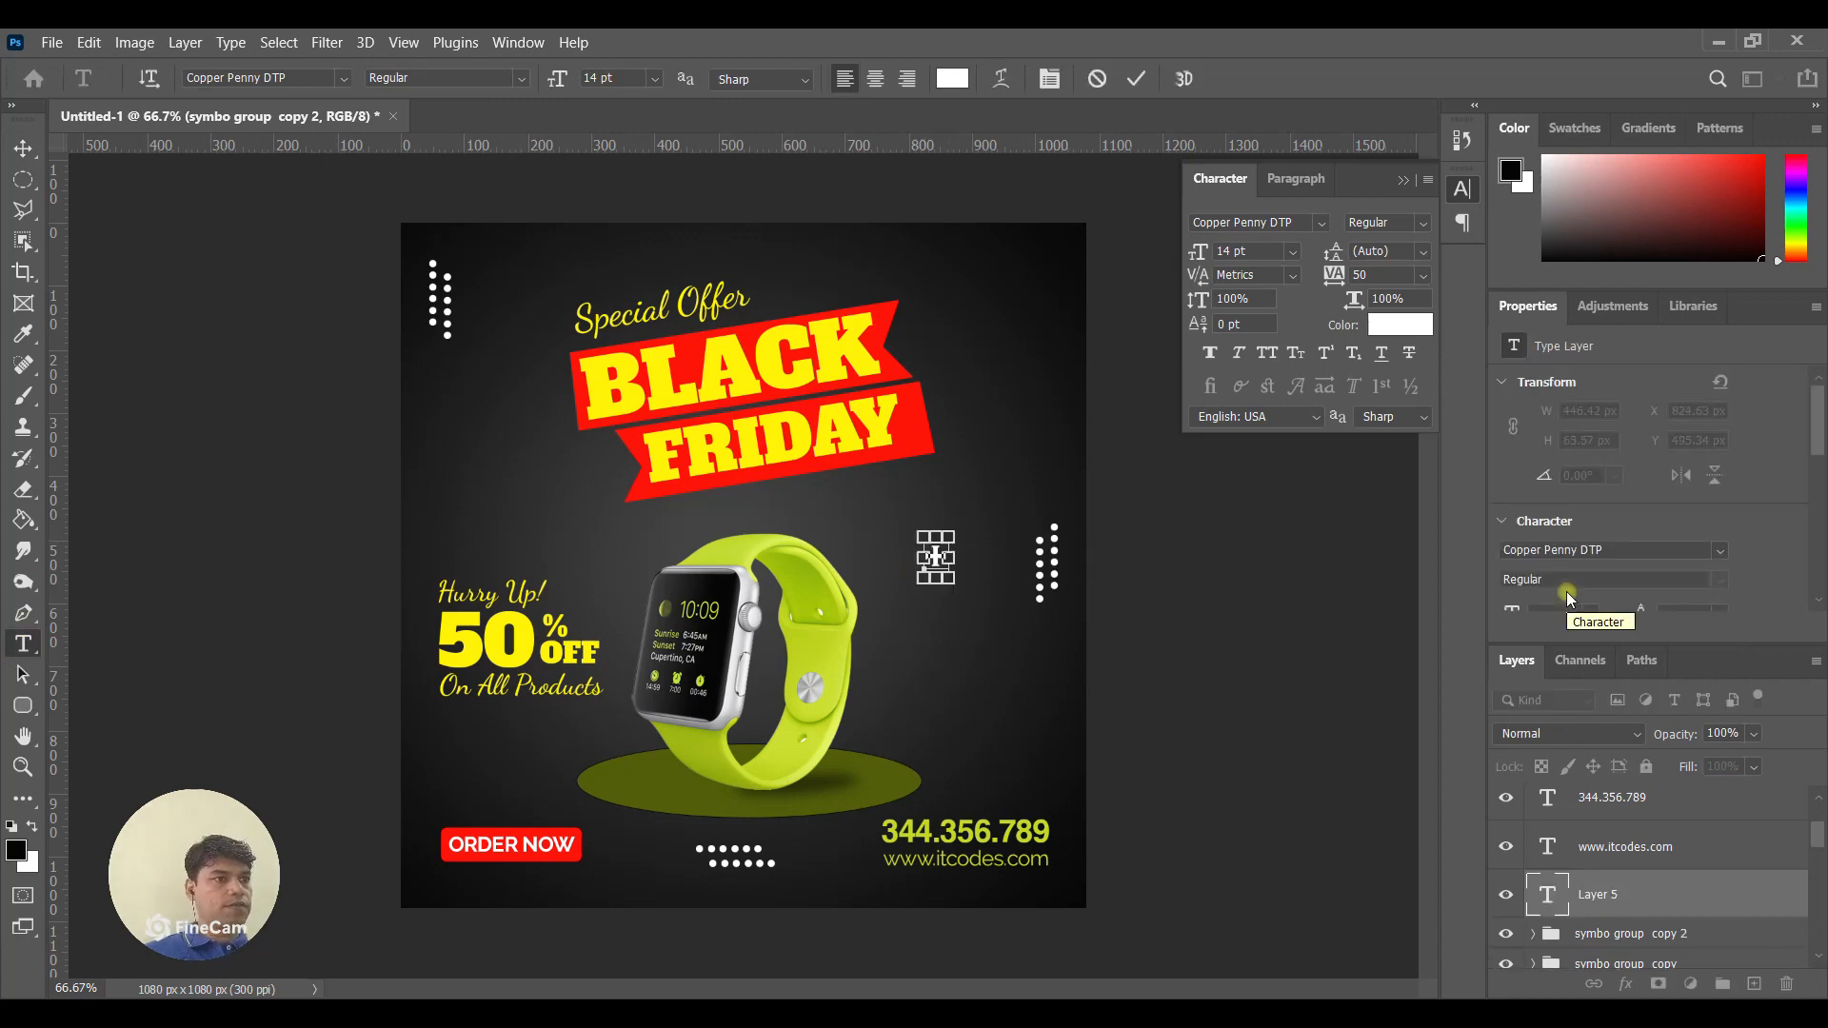
{"action": "key", "text": "ctrl+a"}
{"action": "left_click", "coordinate": [344, 78]}
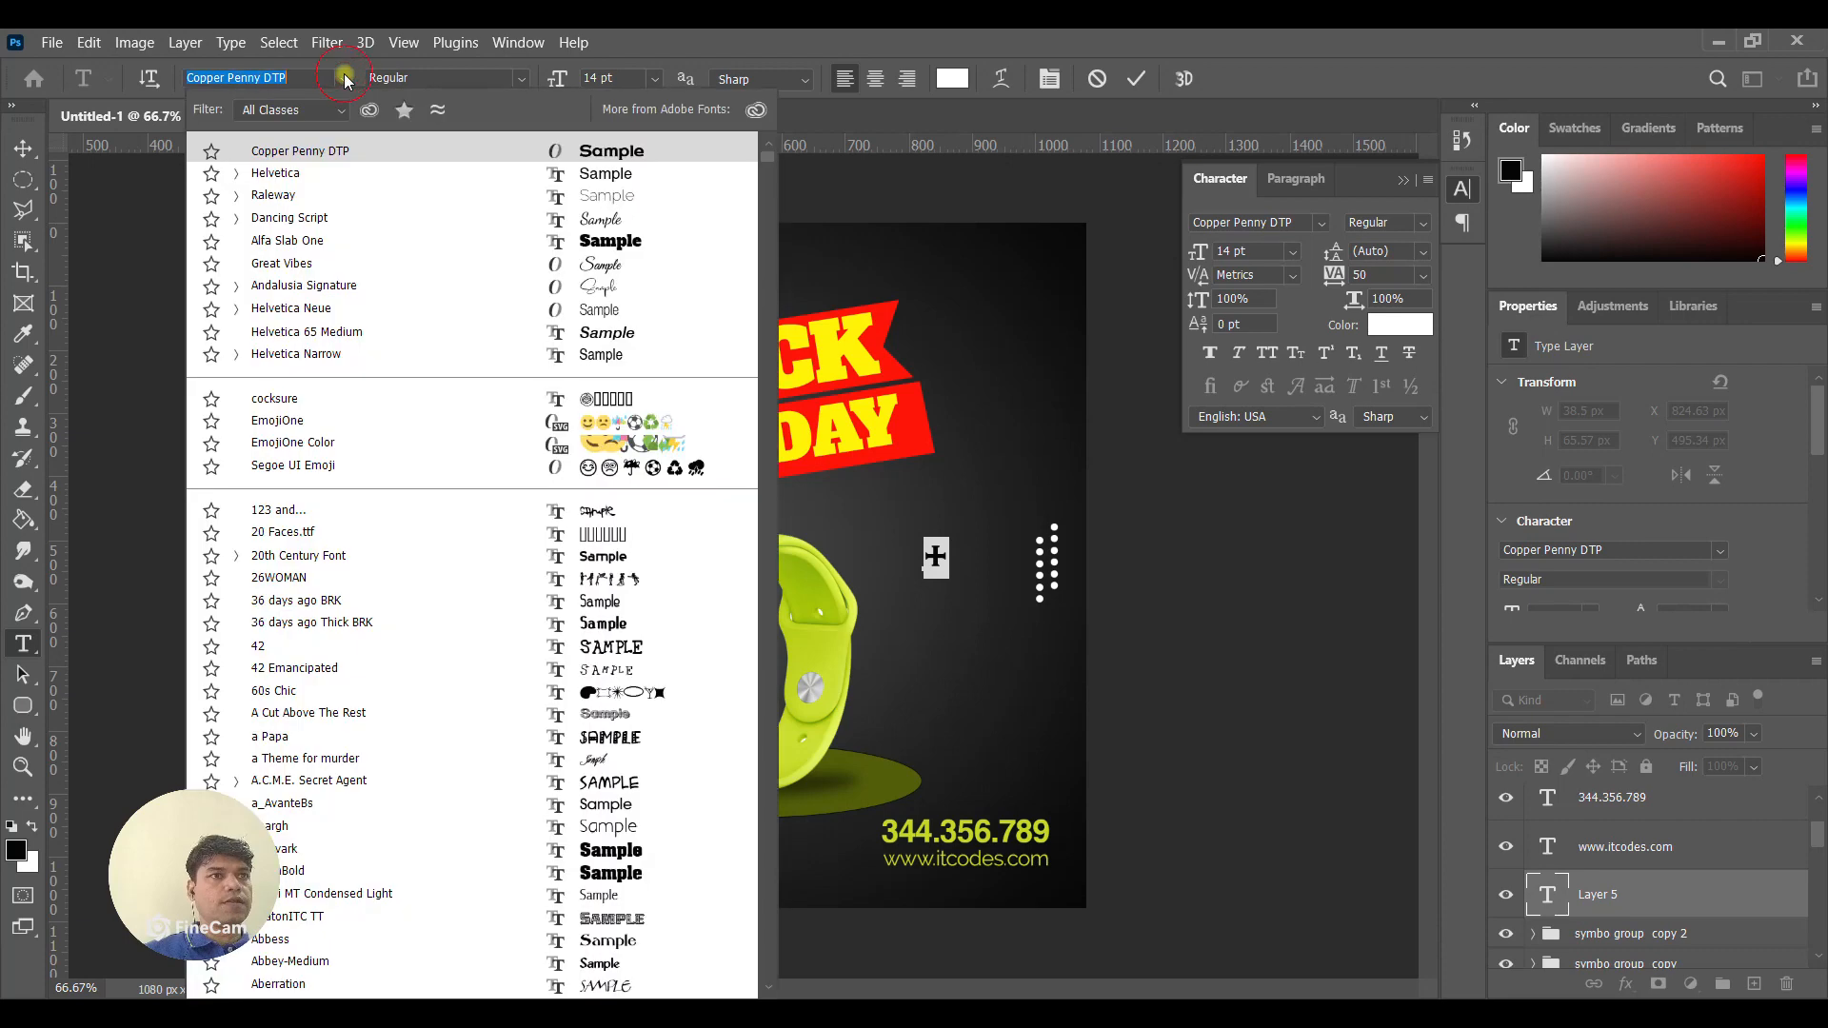
{"action": "left_click", "coordinate": [352, 195]}
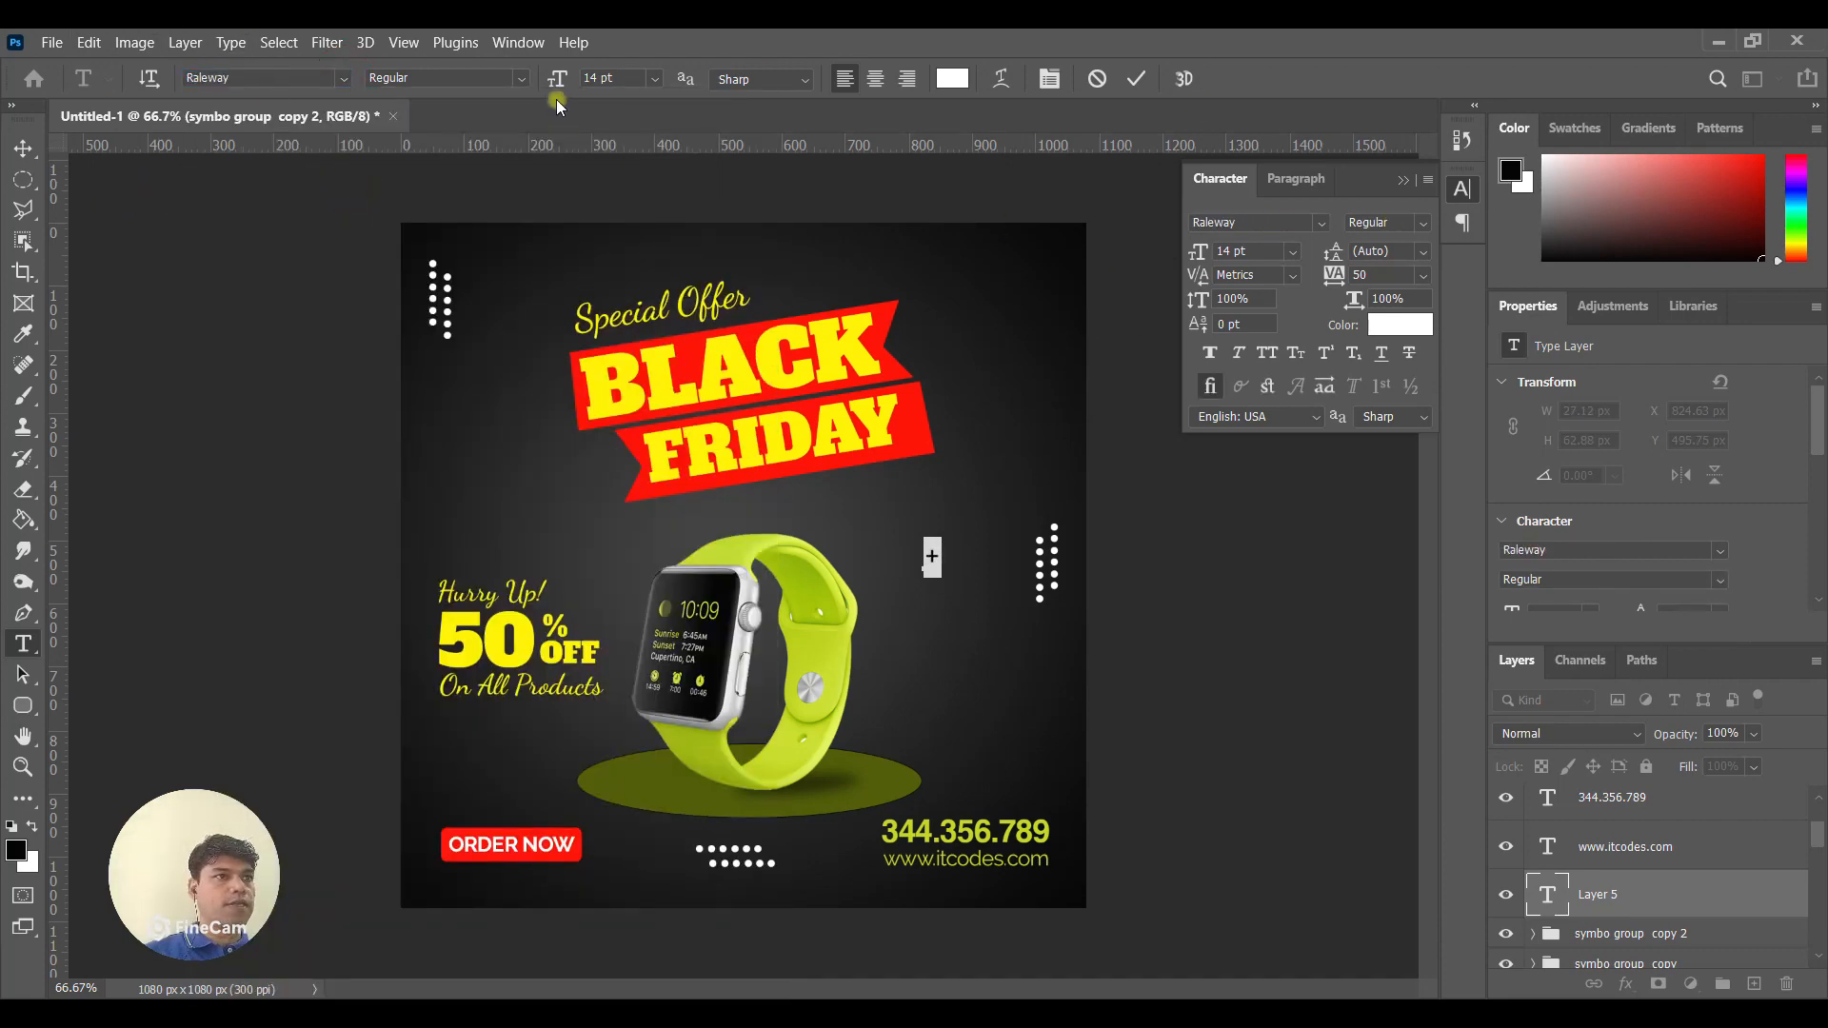
{"action": "left_click", "coordinate": [521, 78]}
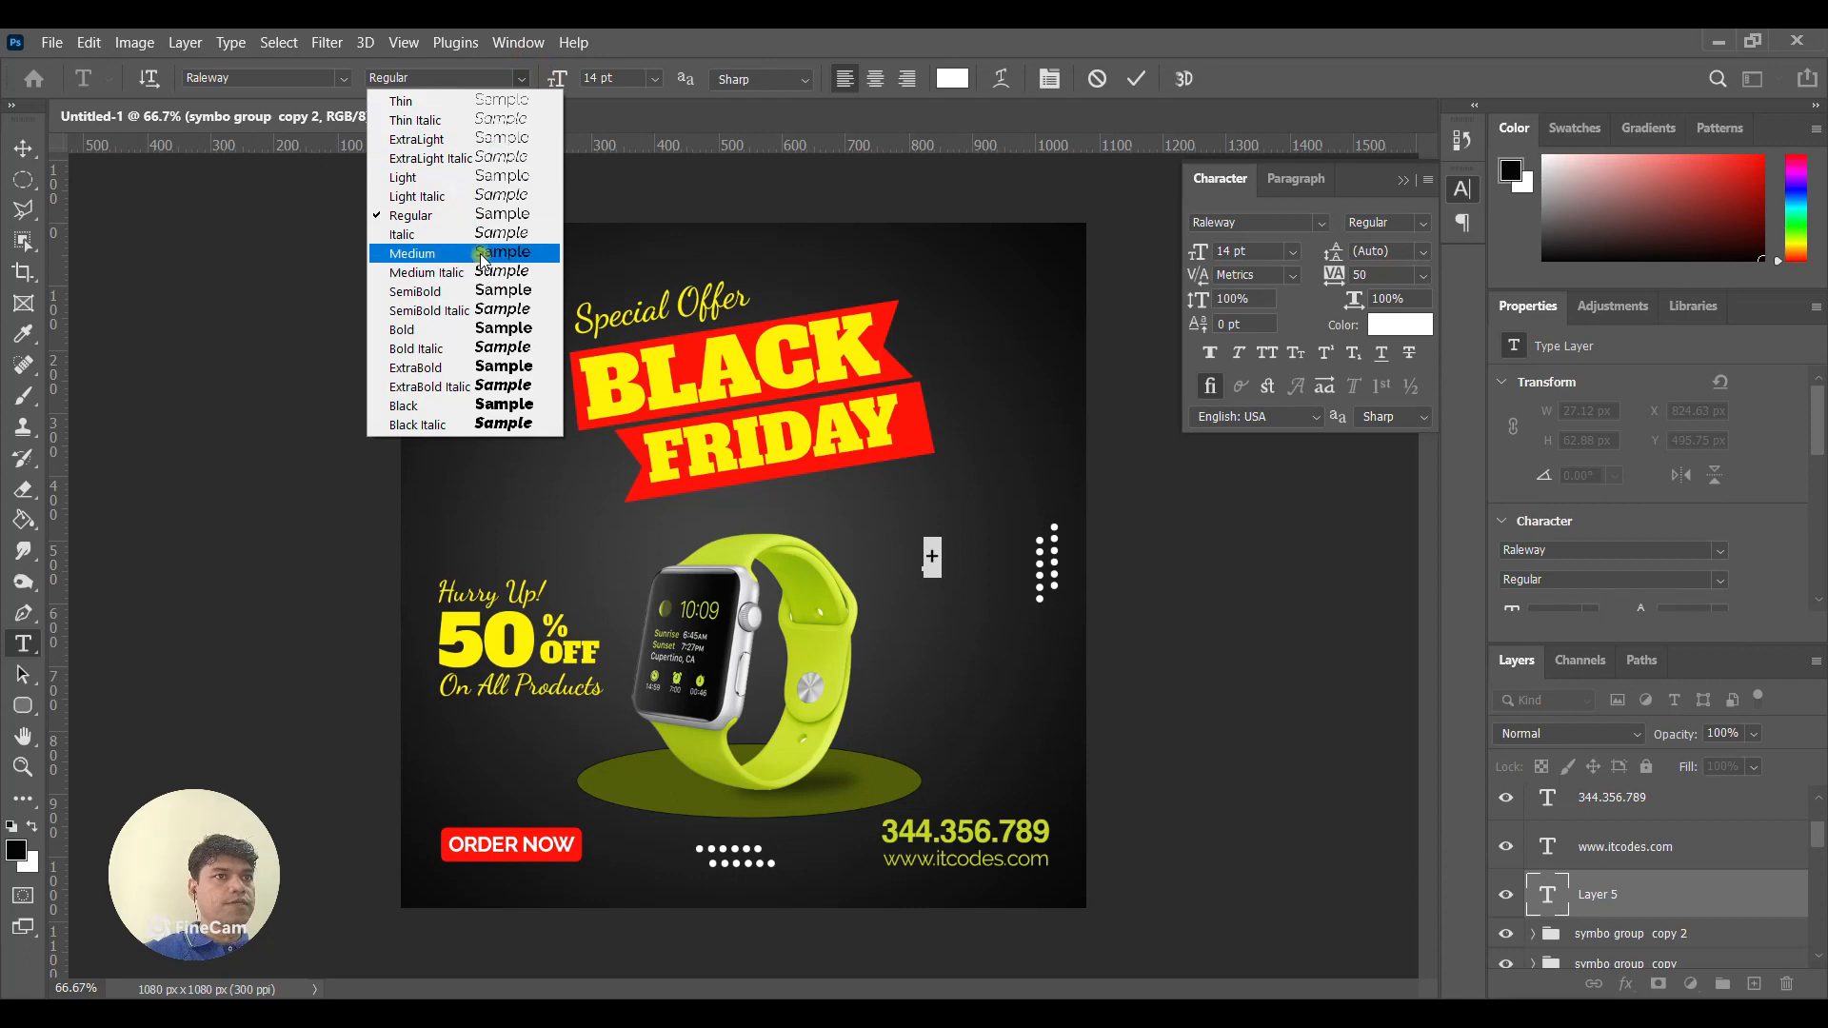
{"action": "left_click", "coordinate": [457, 291]}
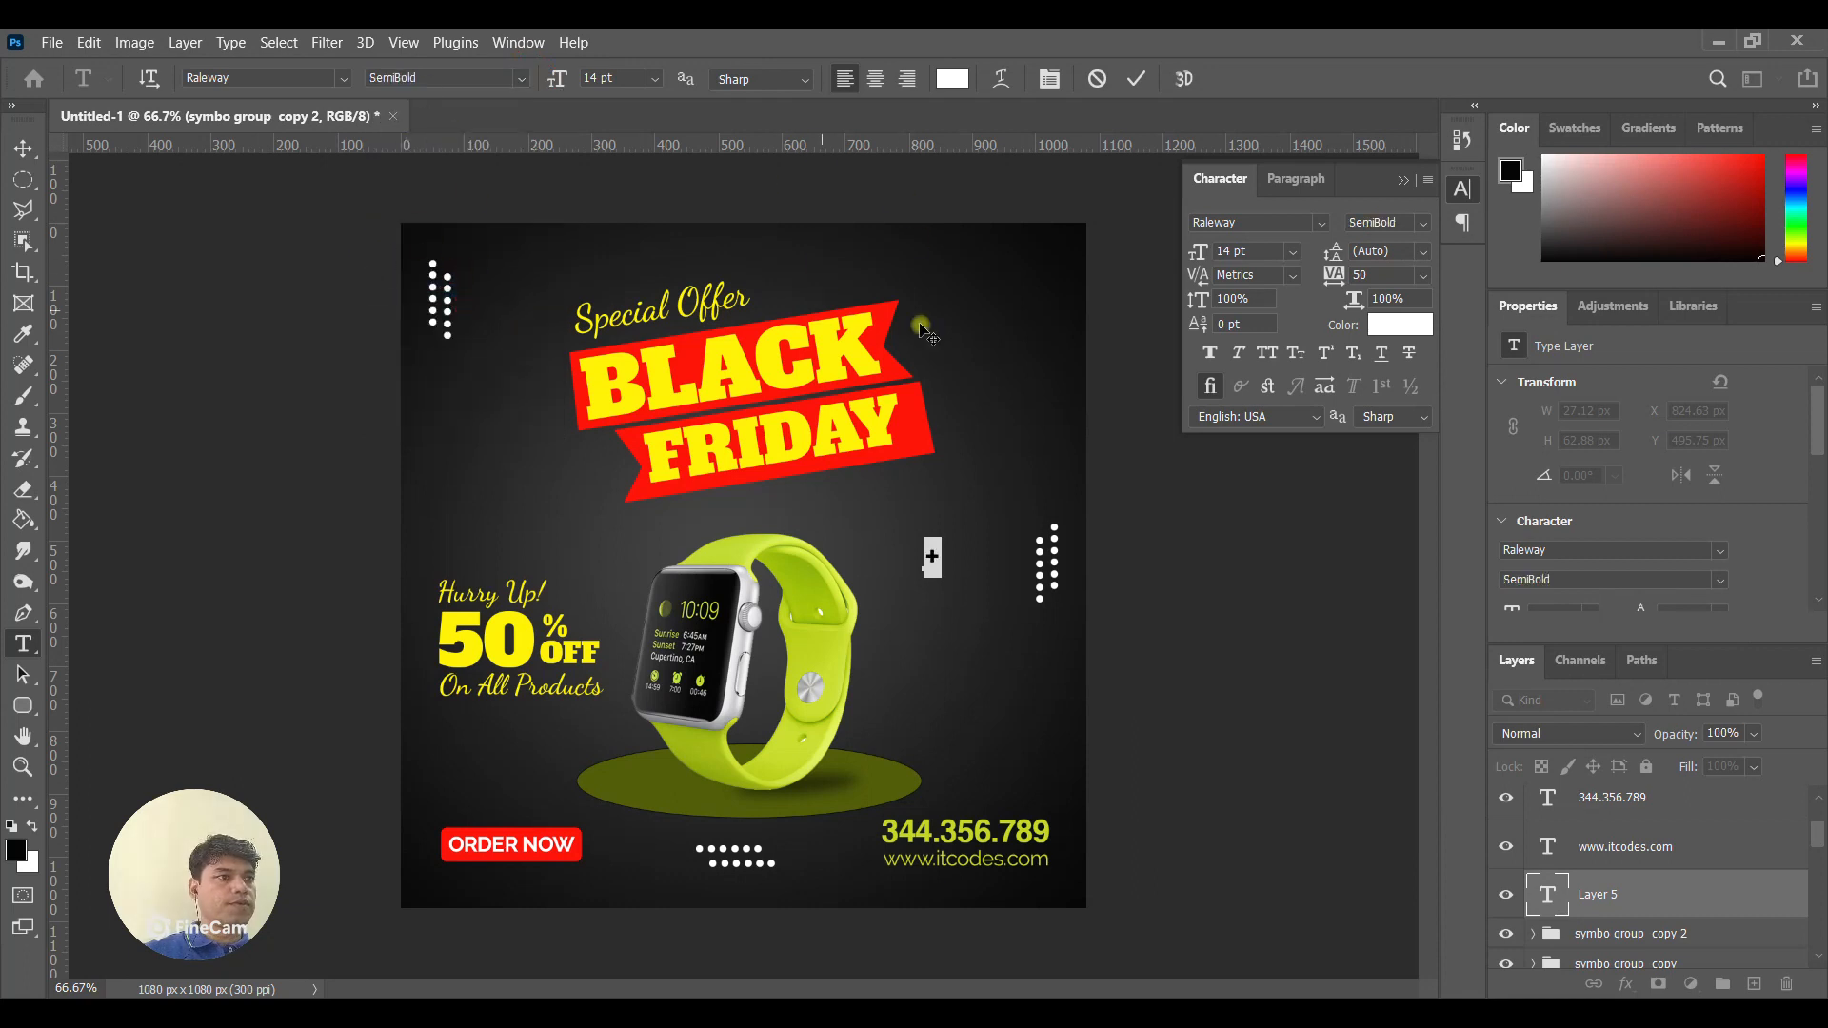
Set the plus sign's font size to 15 pt and move it slightly up and to the right.
{"action": "left_click", "coordinate": [619, 80]}
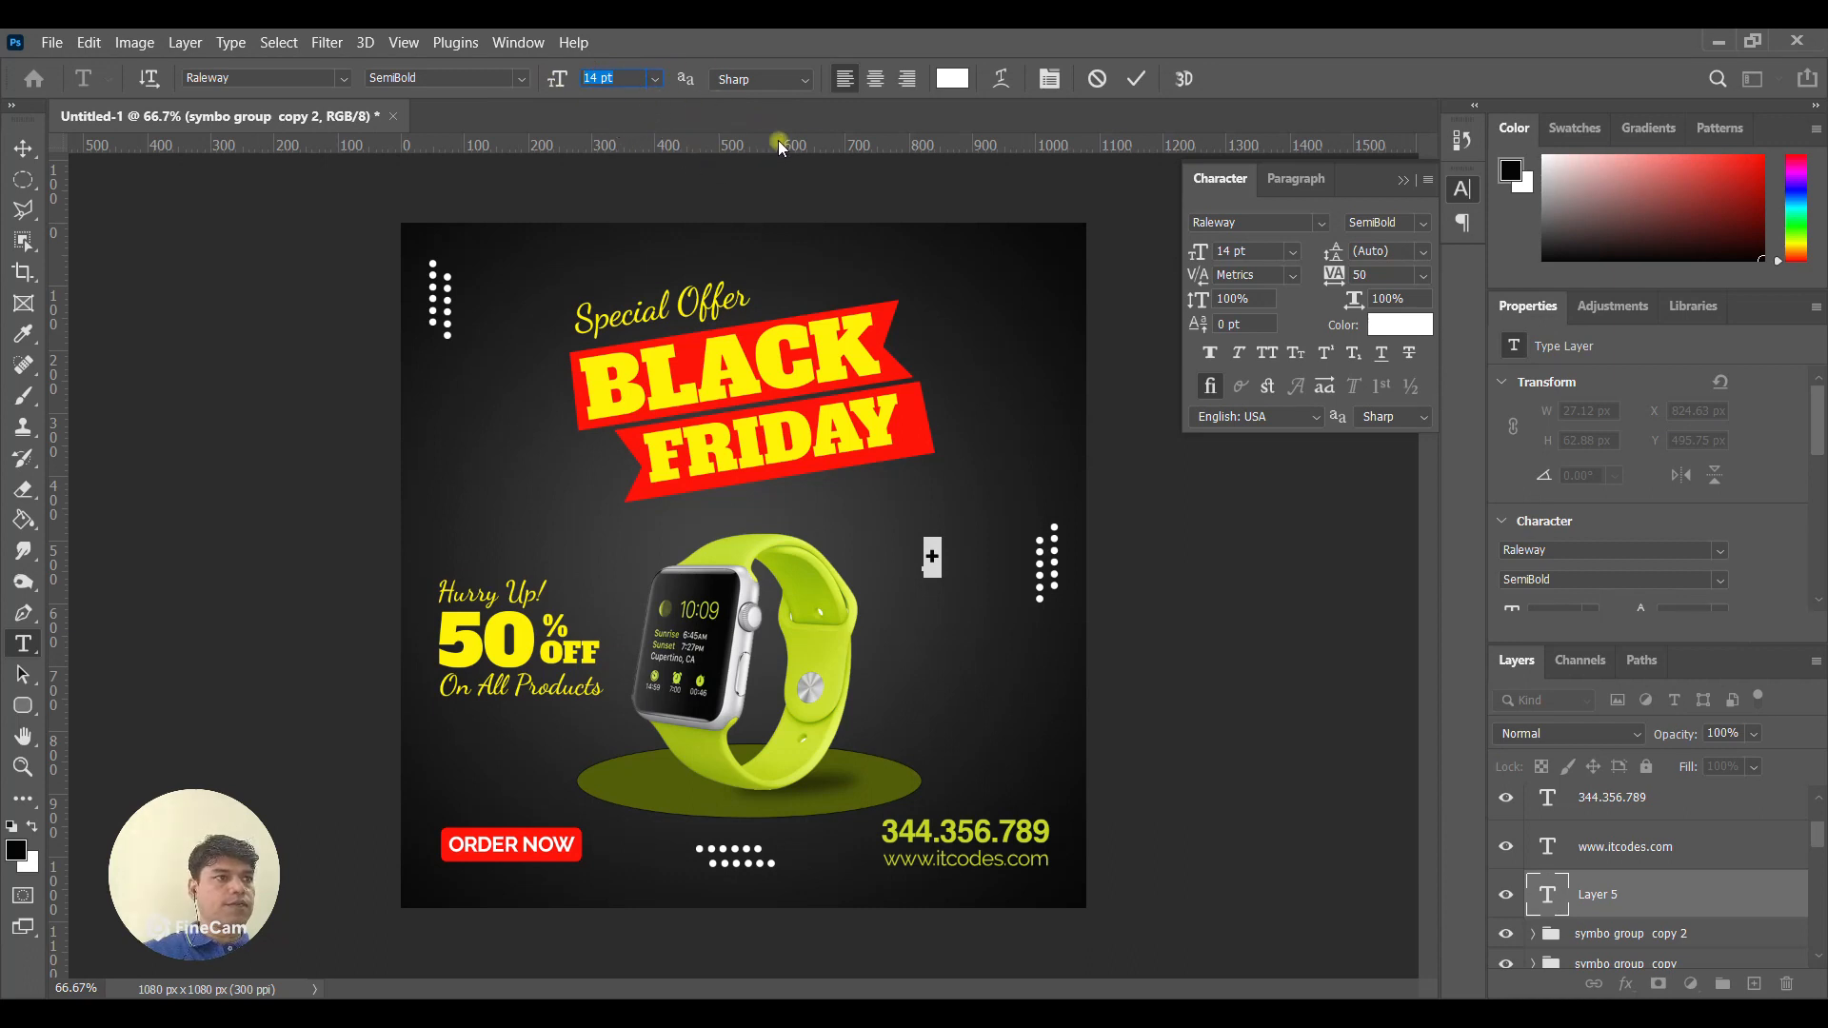
{"action": "type", "text": "15"}
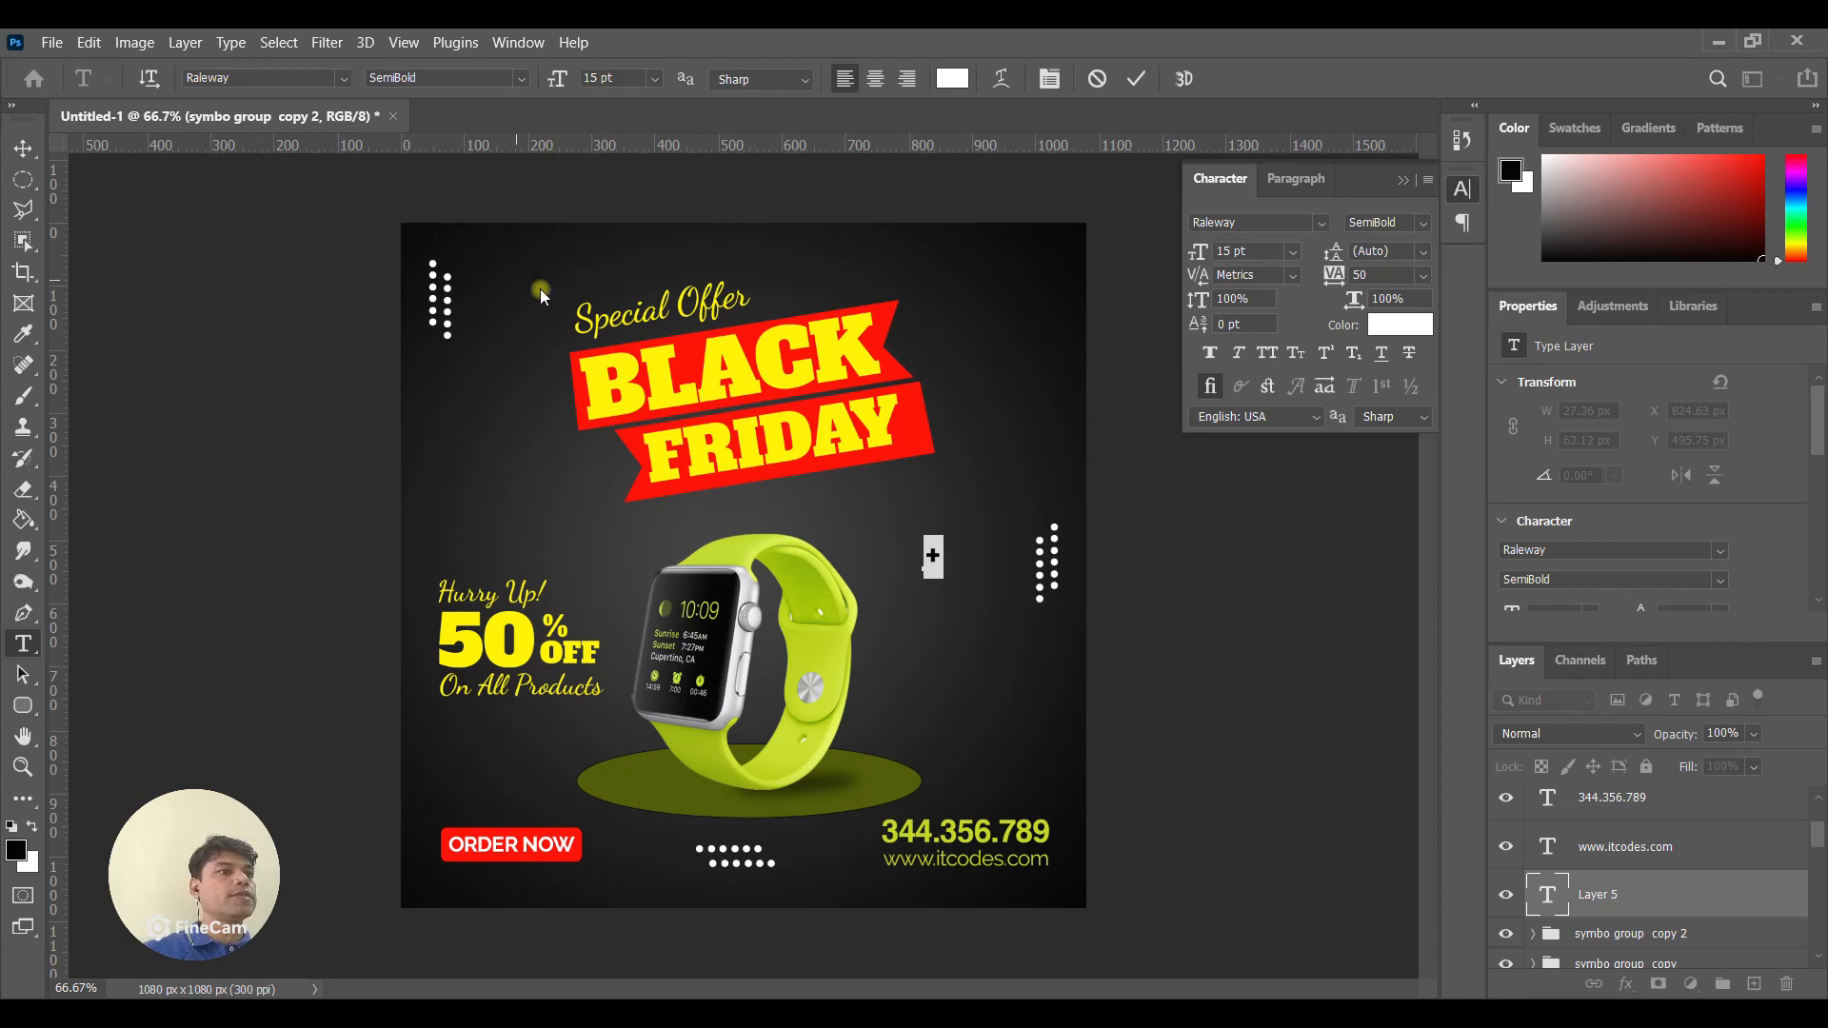
{"action": "left_click", "coordinate": [23, 148]}
{"action": "left_click_drag", "start_coordinate": [938, 562], "coordinate": [951, 547]}
Enlarge the plus sign's text, trying 18 pt first and settling on 24 pt.
{"action": "key", "text": "t"}
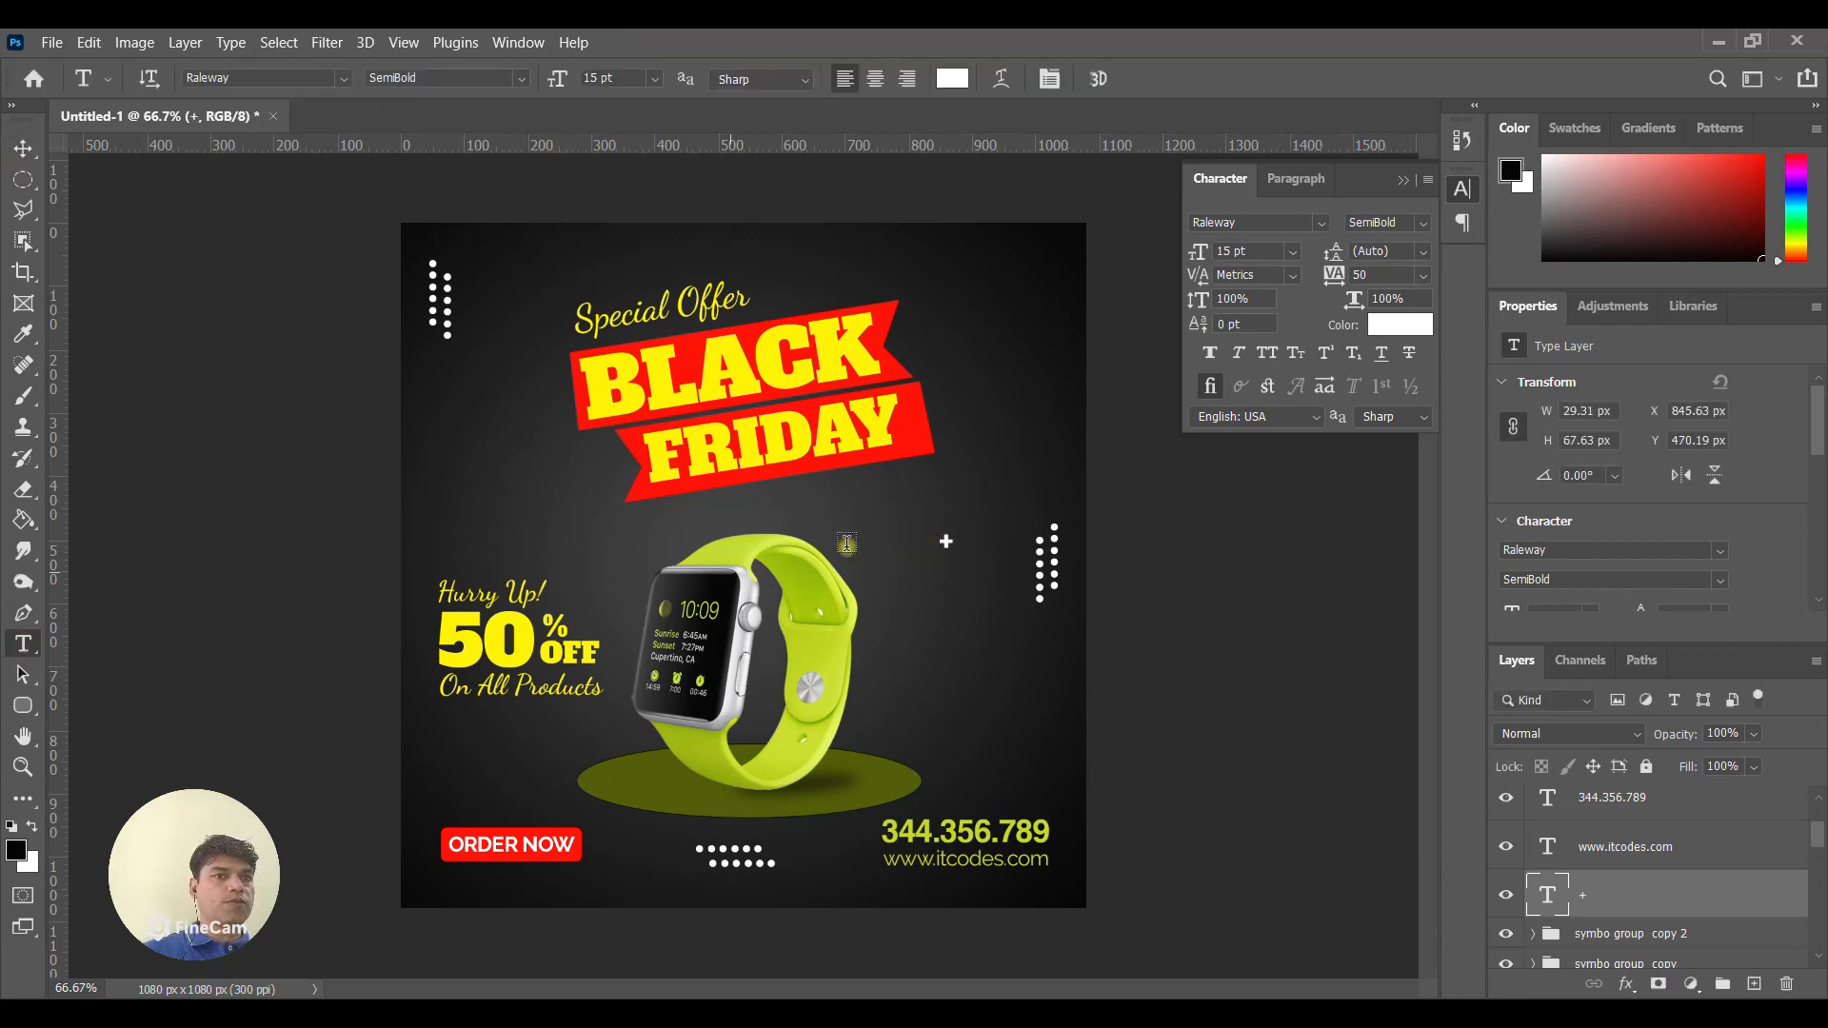
{"action": "double_click", "coordinate": [951, 543]}
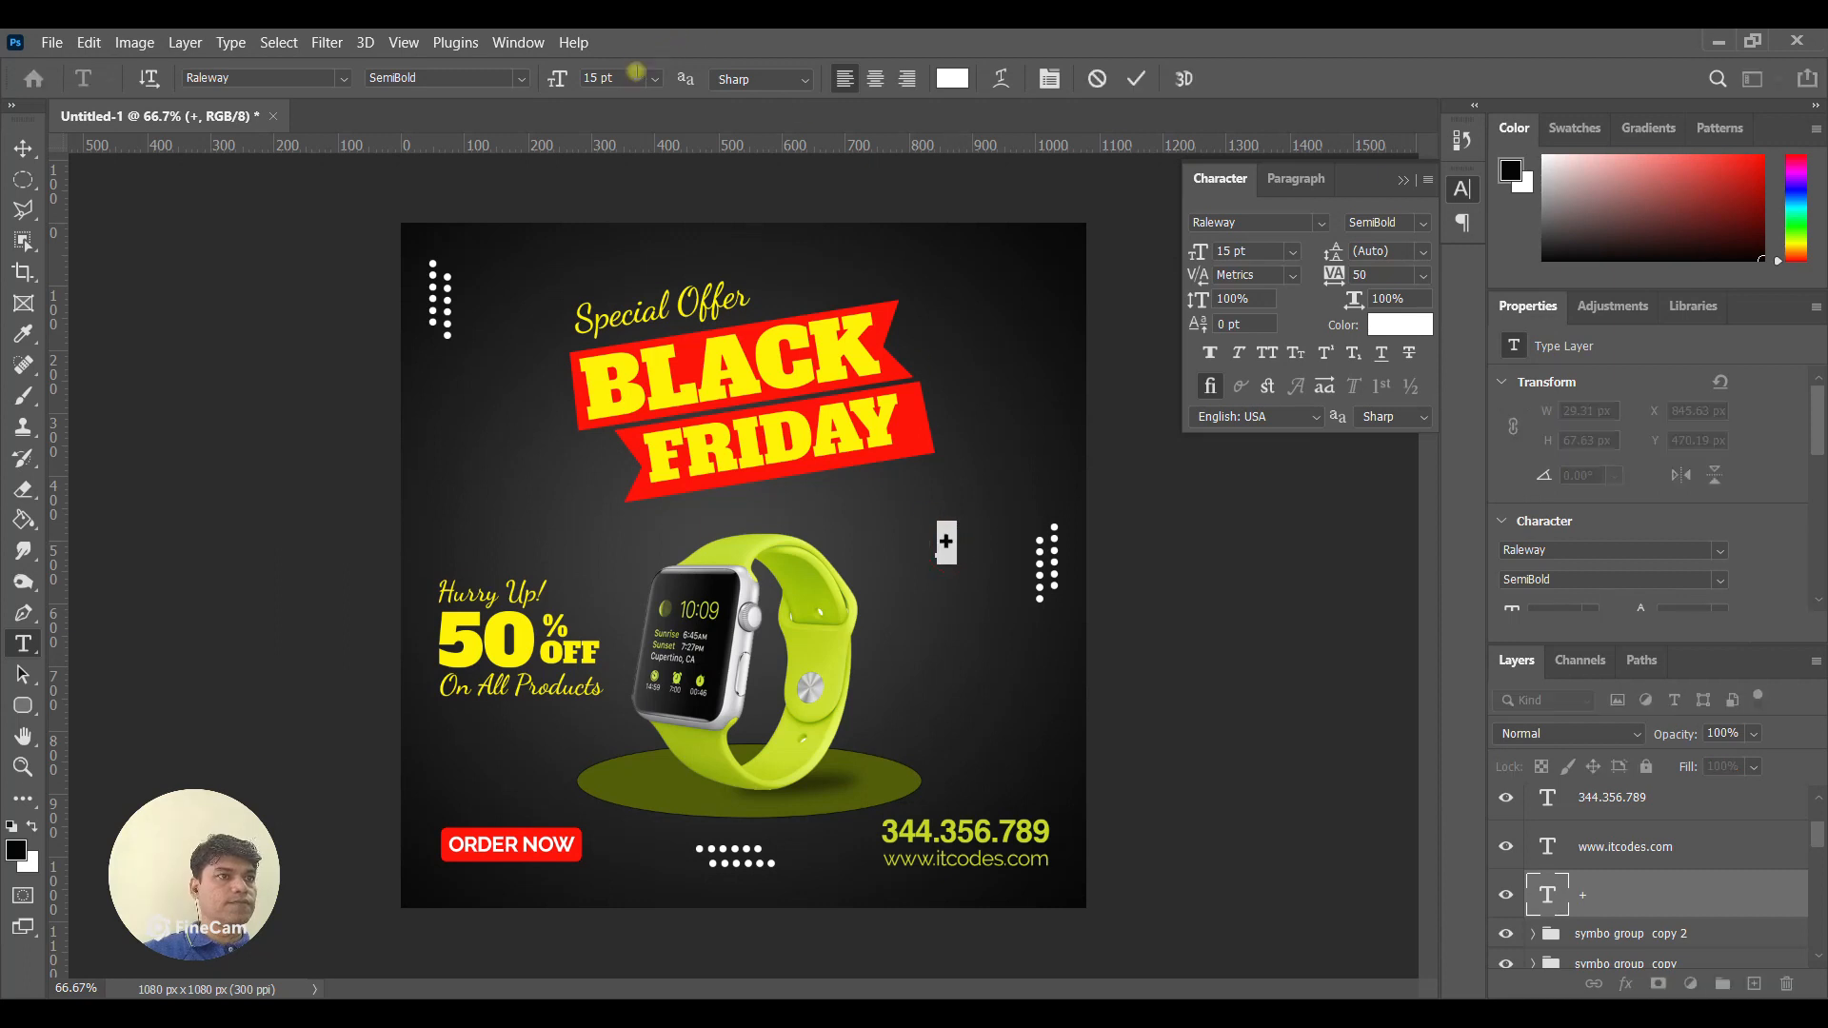
{"action": "left_click", "coordinate": [651, 80]}
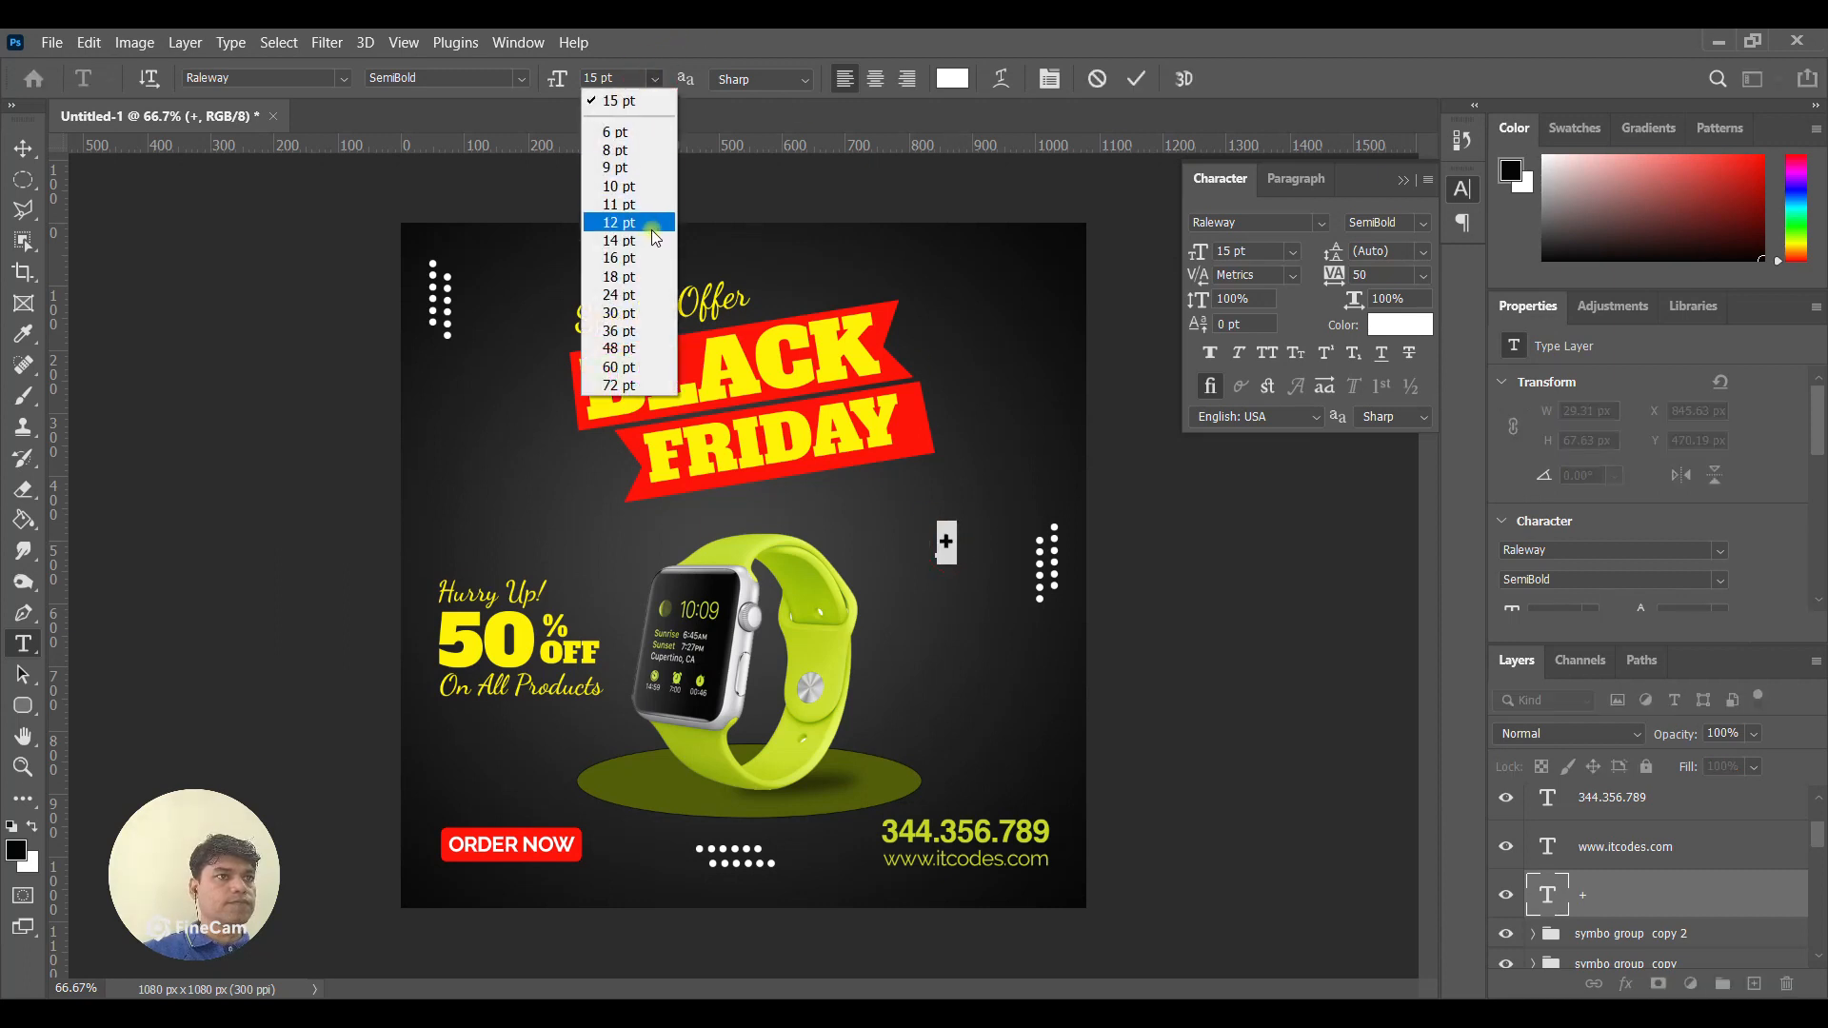
{"action": "left_click", "coordinate": [651, 277]}
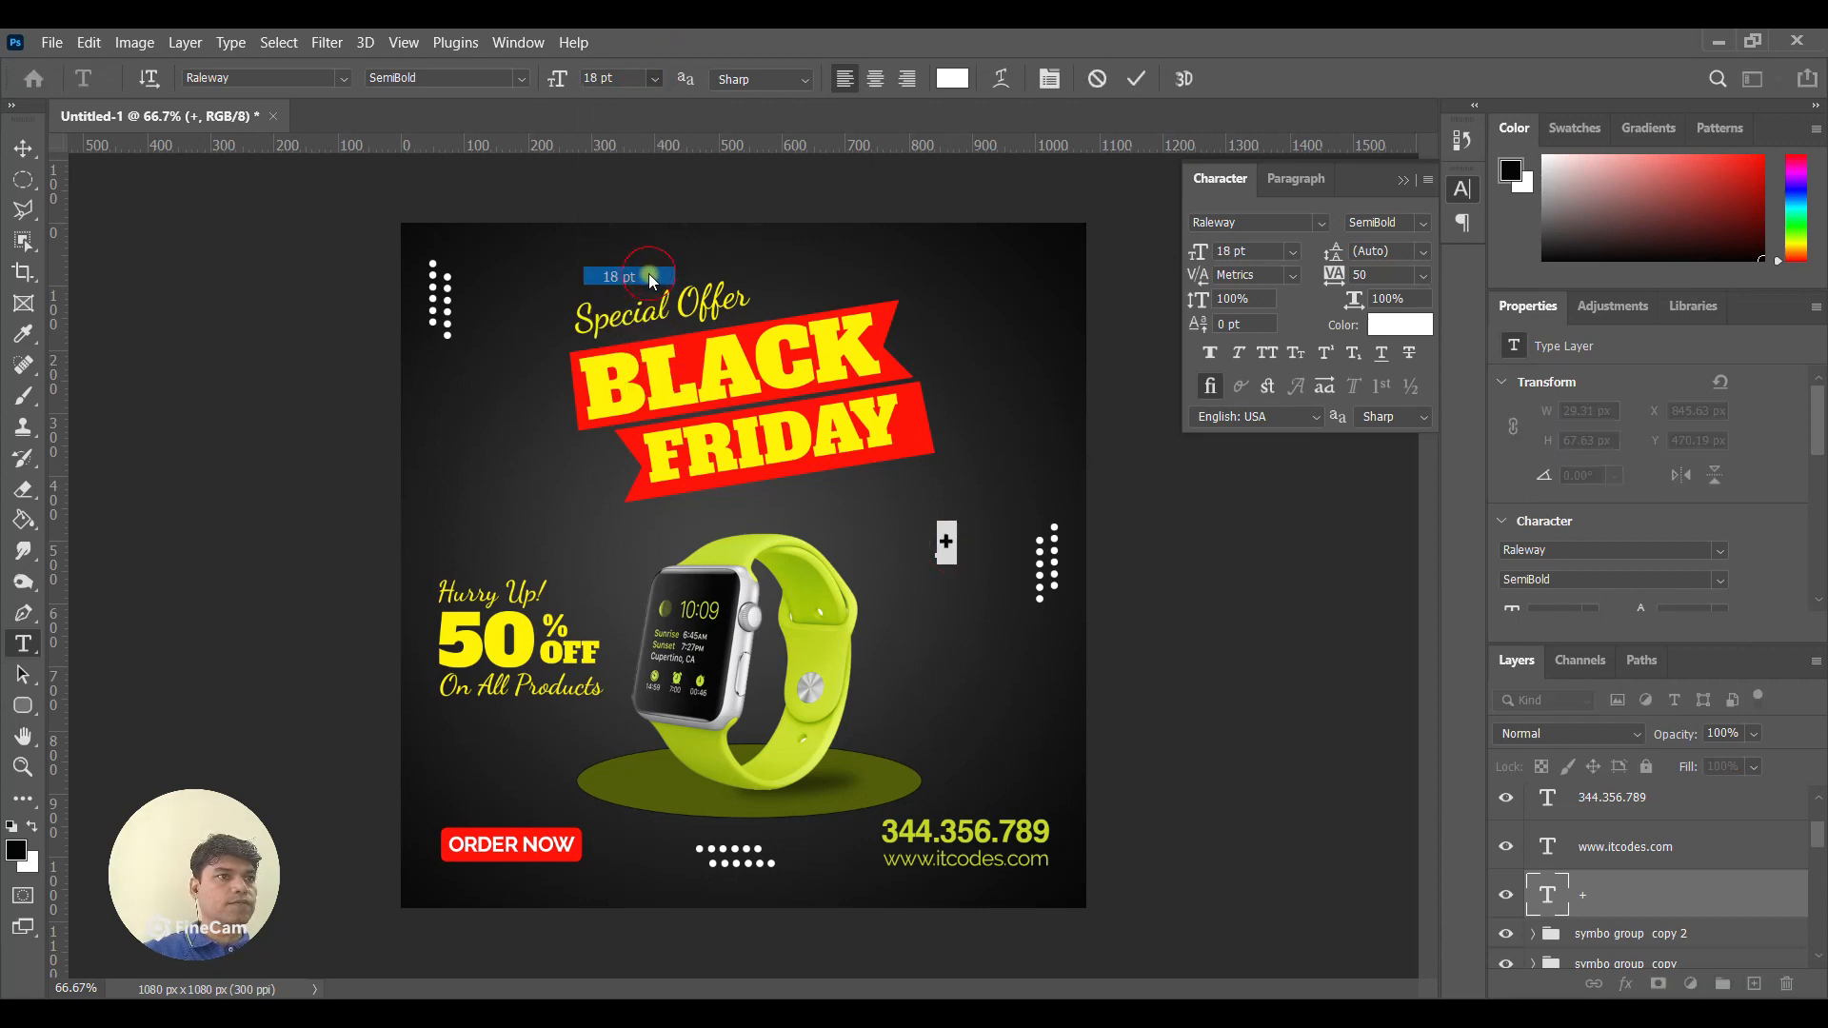
{"action": "left_click", "coordinate": [523, 78]}
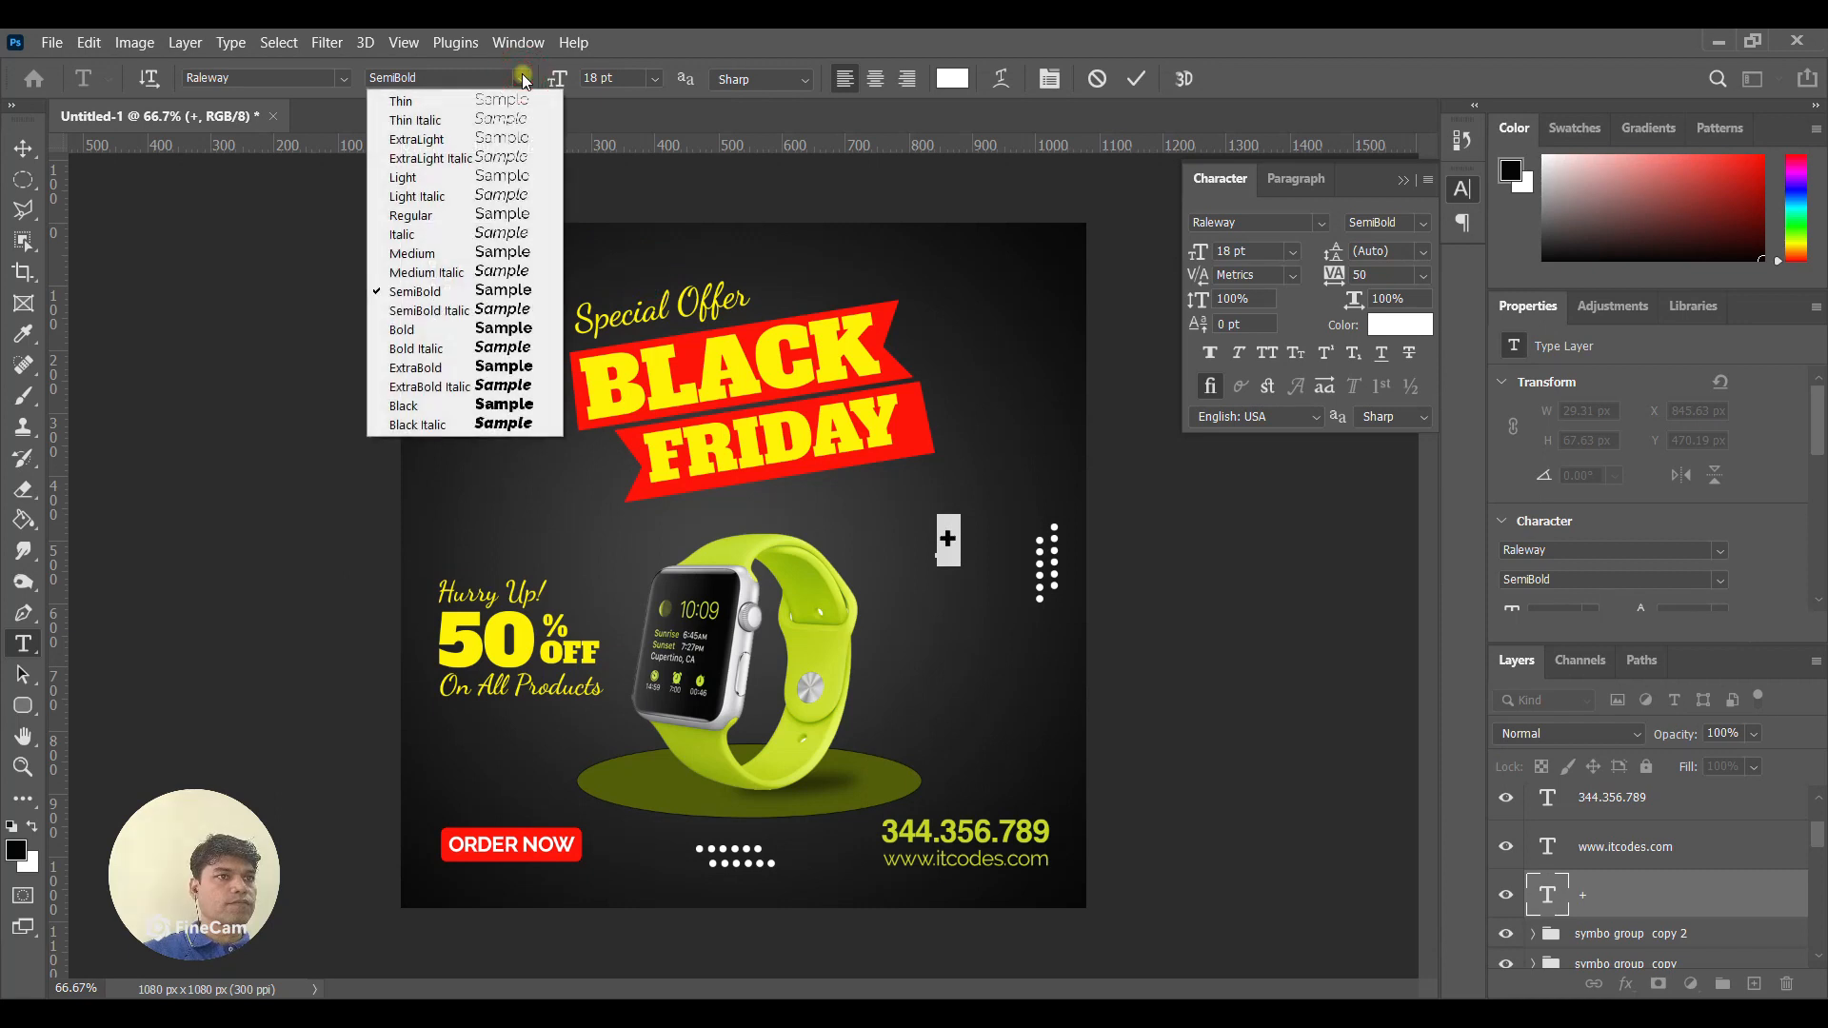
{"action": "left_click", "coordinate": [654, 78]}
{"action": "left_click", "coordinate": [629, 294]}
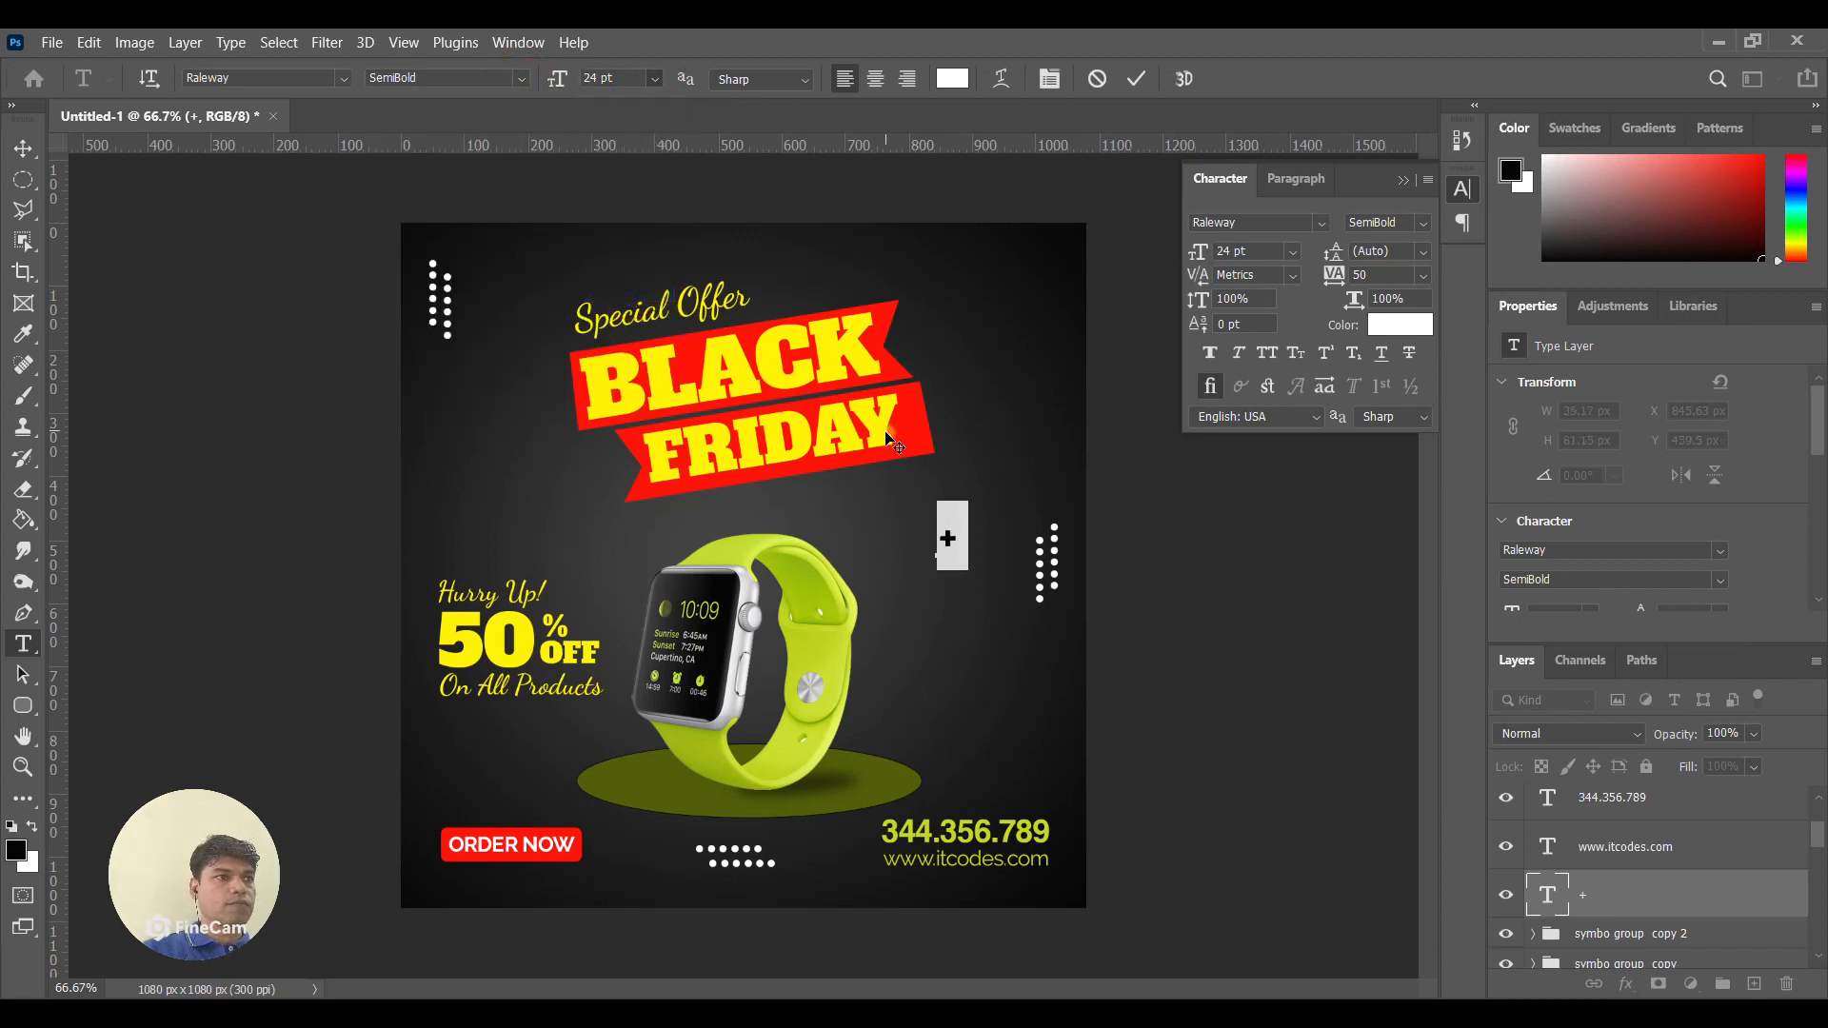
Set the plus sign's font weight to Medium and move it down close to the watch's right side.
{"action": "left_click", "coordinate": [520, 81]}
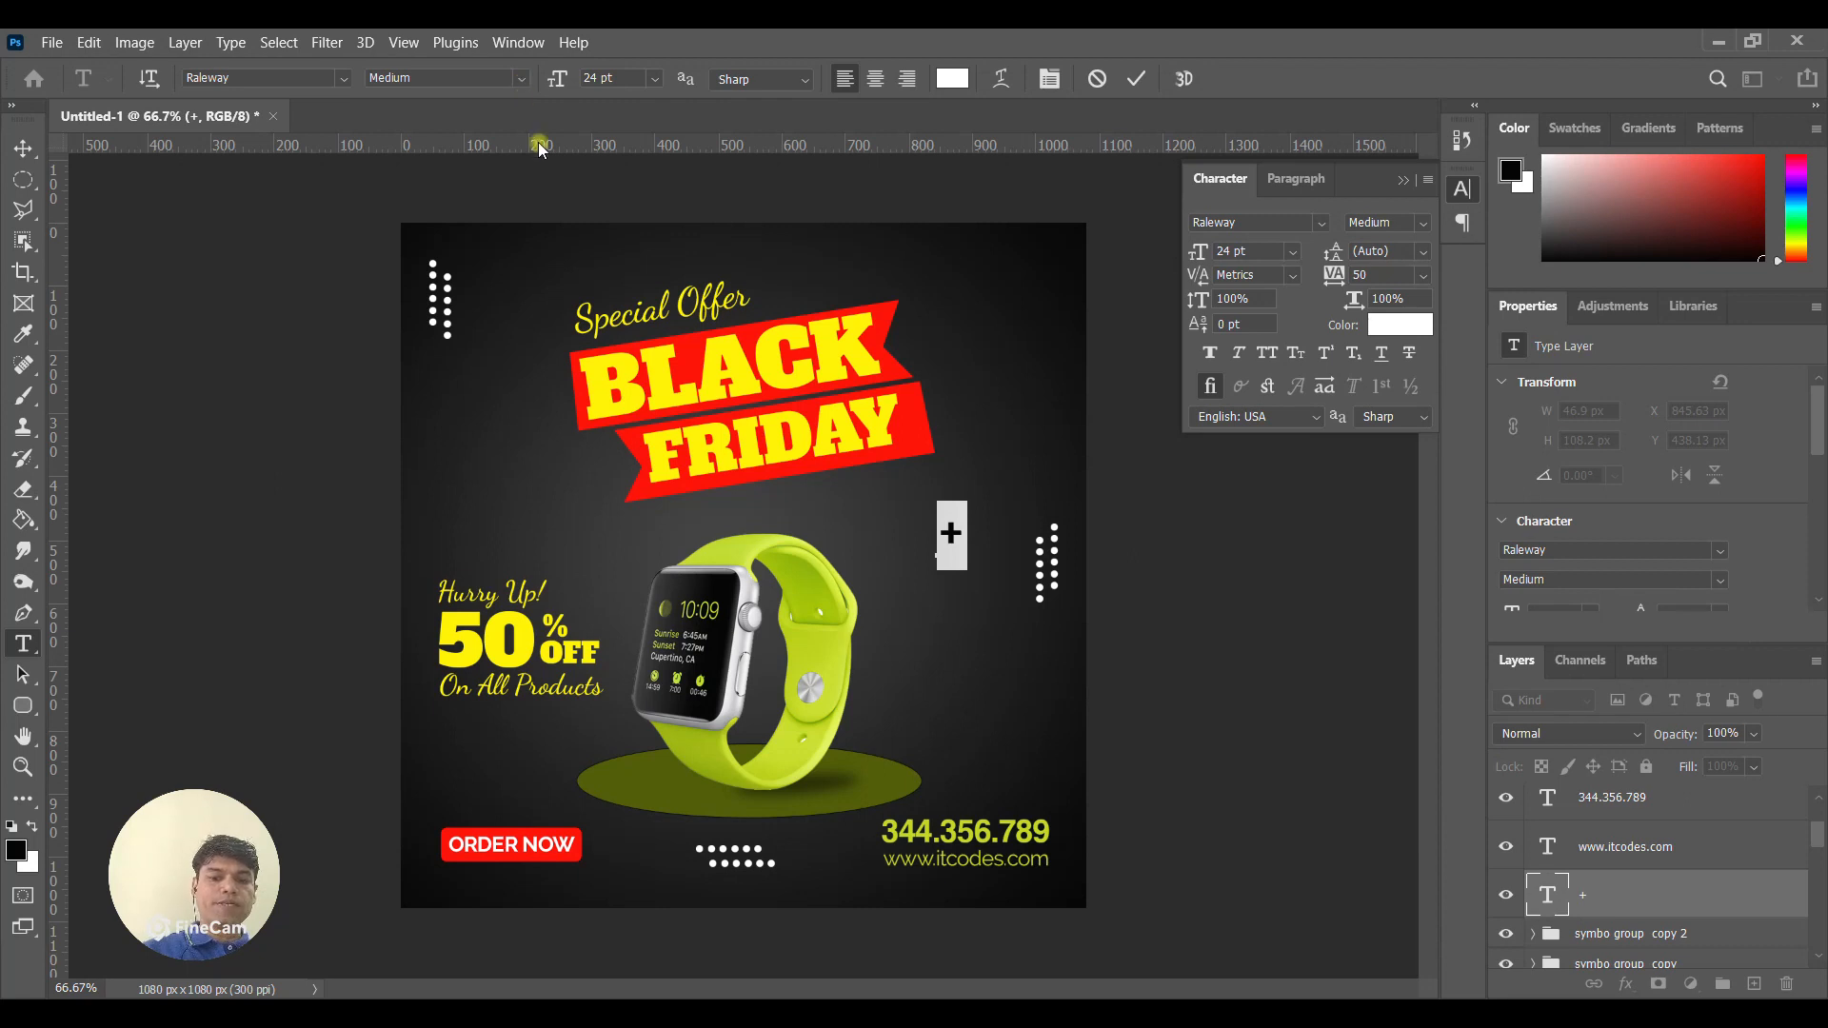
{"action": "left_click", "coordinate": [23, 147]}
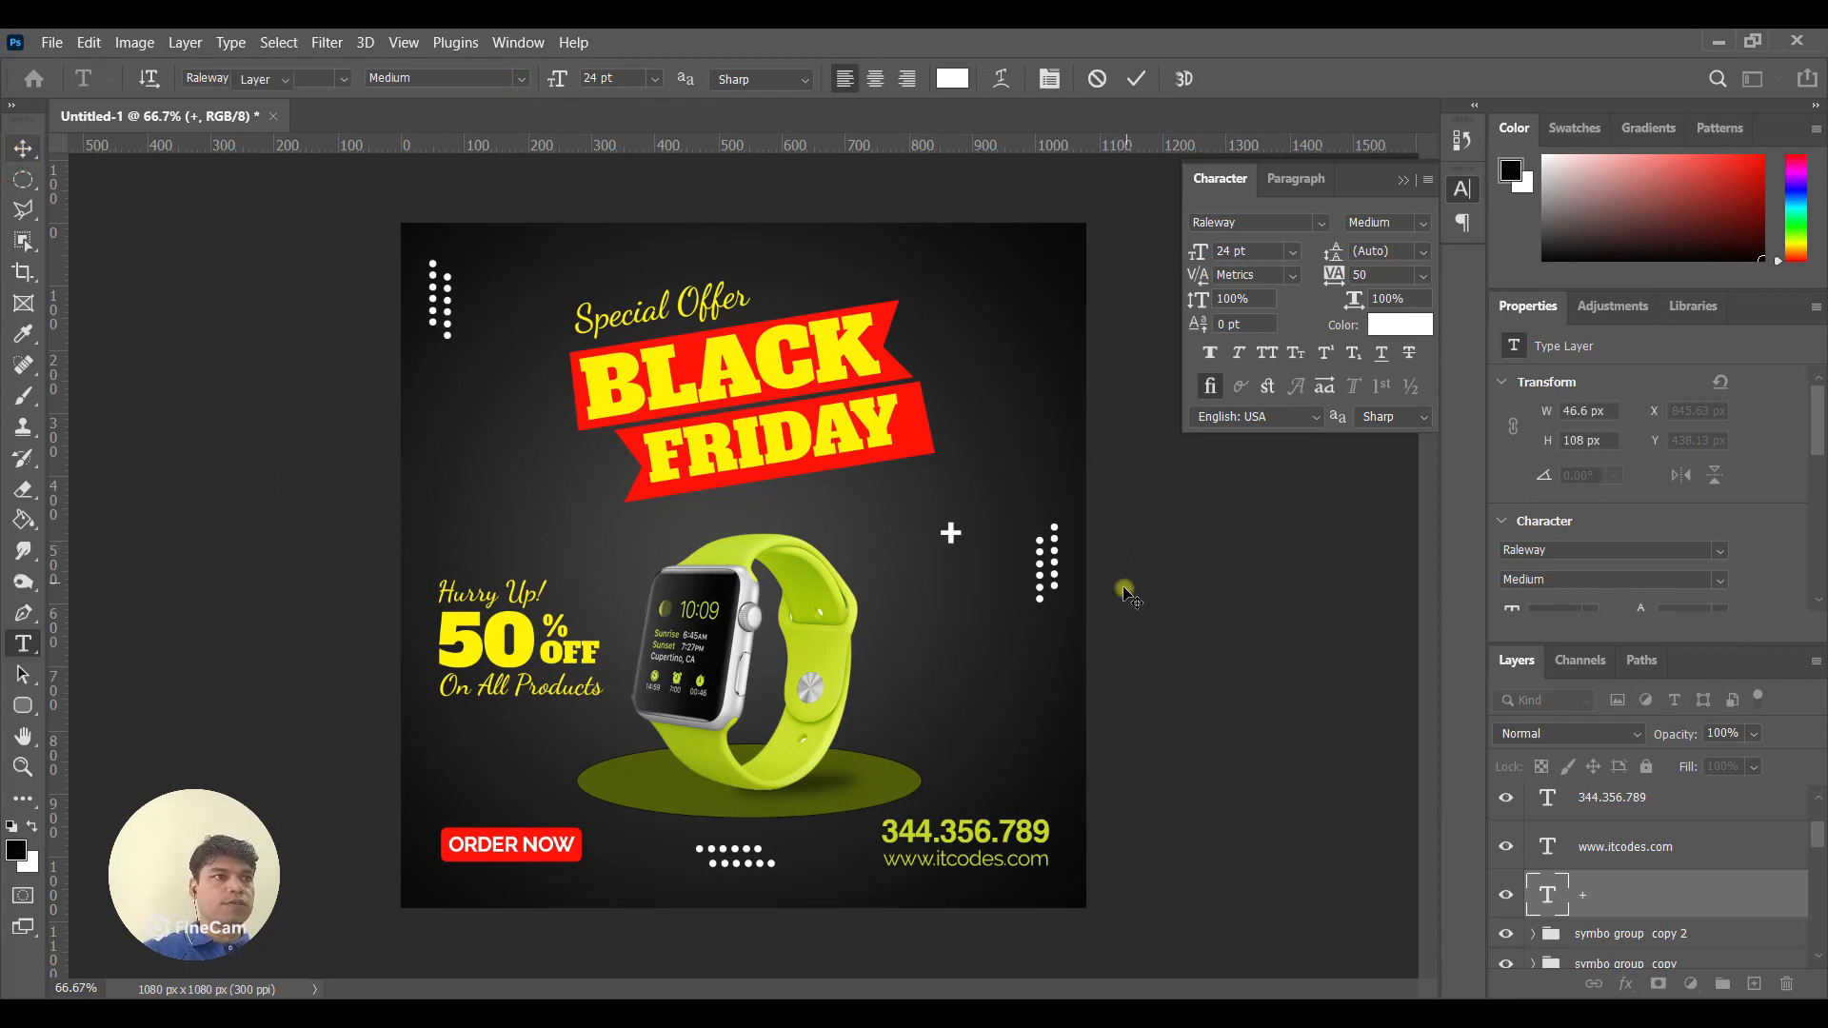
{"action": "left_click_drag", "start_coordinate": [952, 548], "coordinate": [908, 642]}
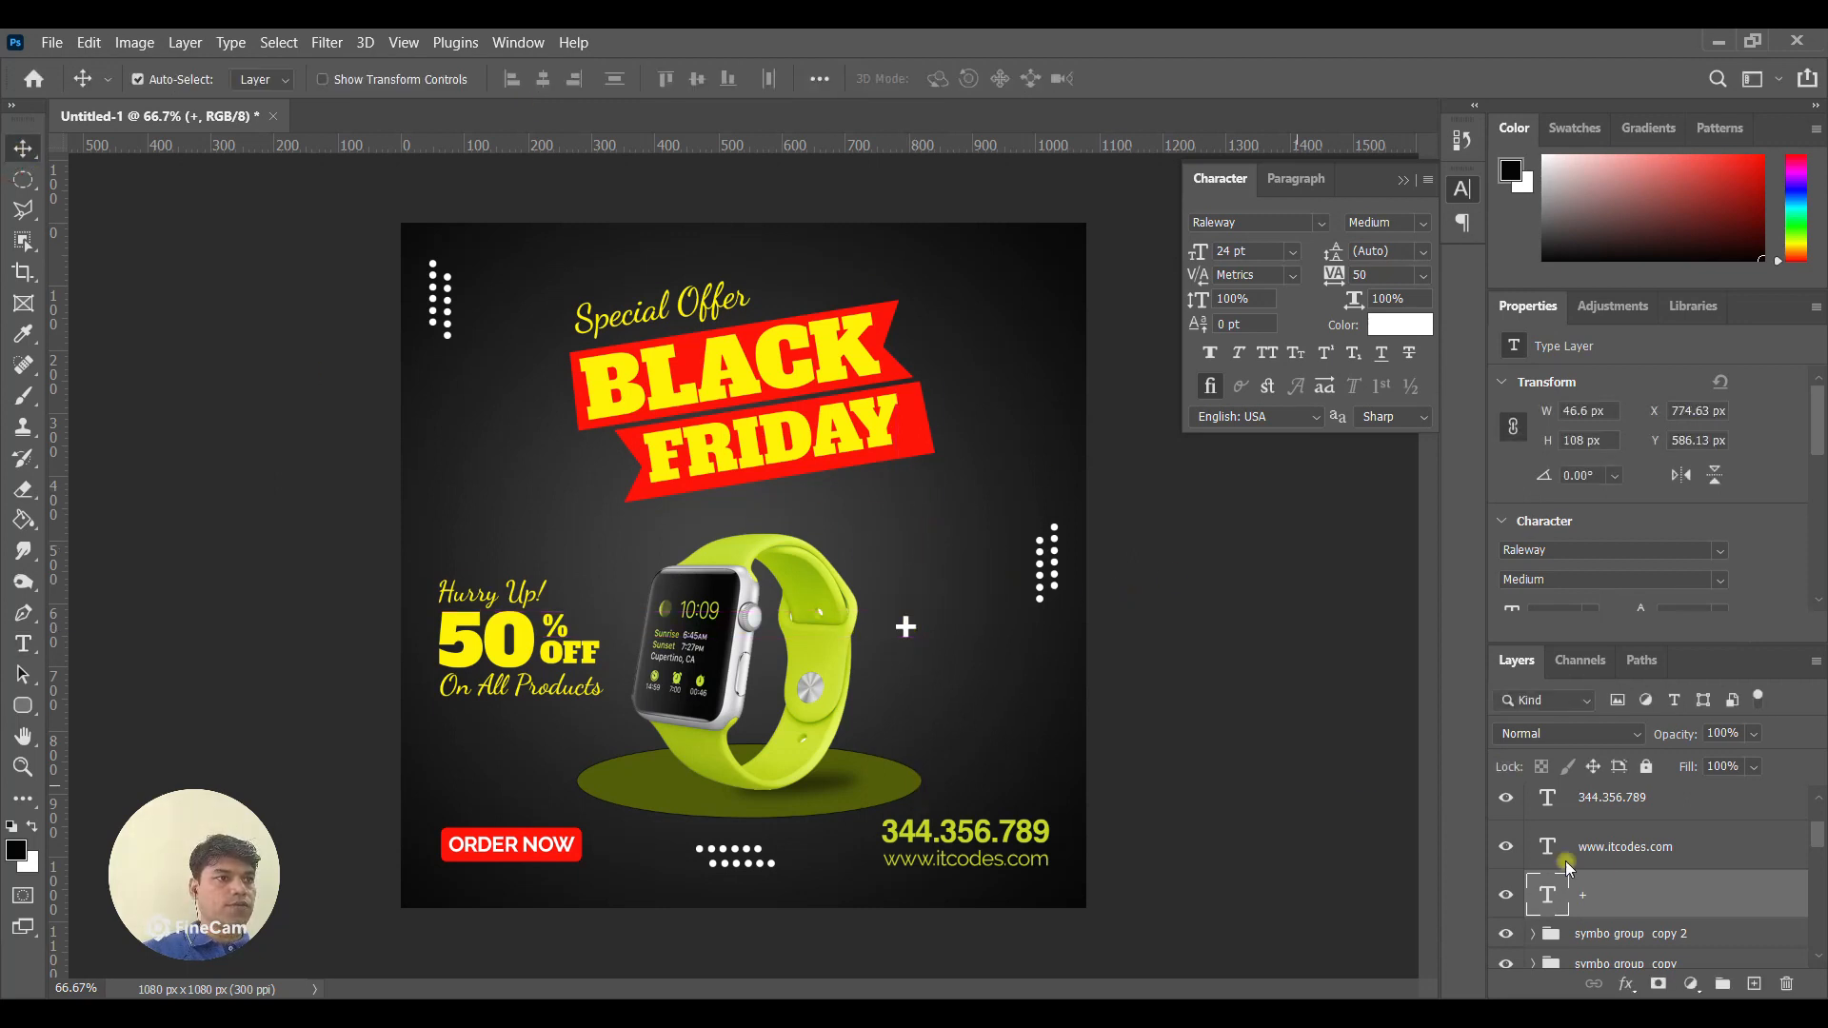
Duplicate the plus sign layer and place the copy to the right of the BLACK FRIDAY banner.
{"action": "right_click", "coordinate": [1600, 895]}
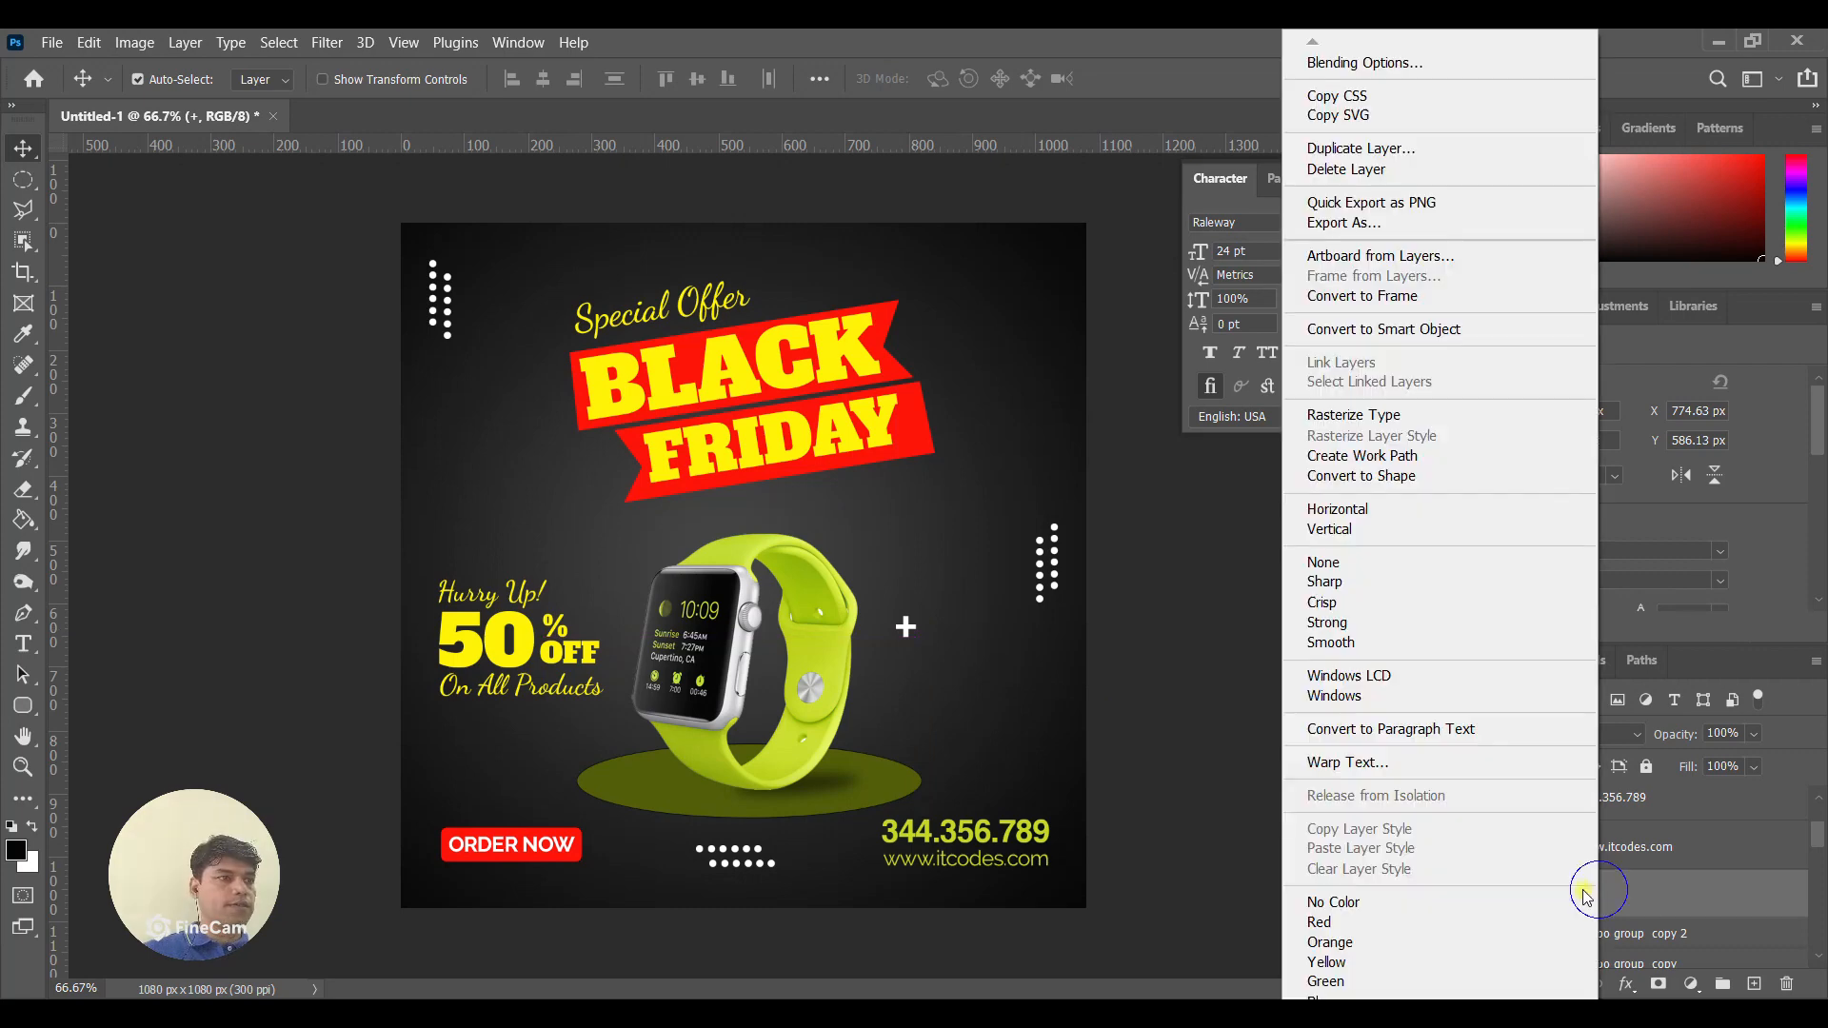
{"action": "left_click", "coordinate": [1295, 148]}
{"action": "left_click", "coordinate": [1090, 291]}
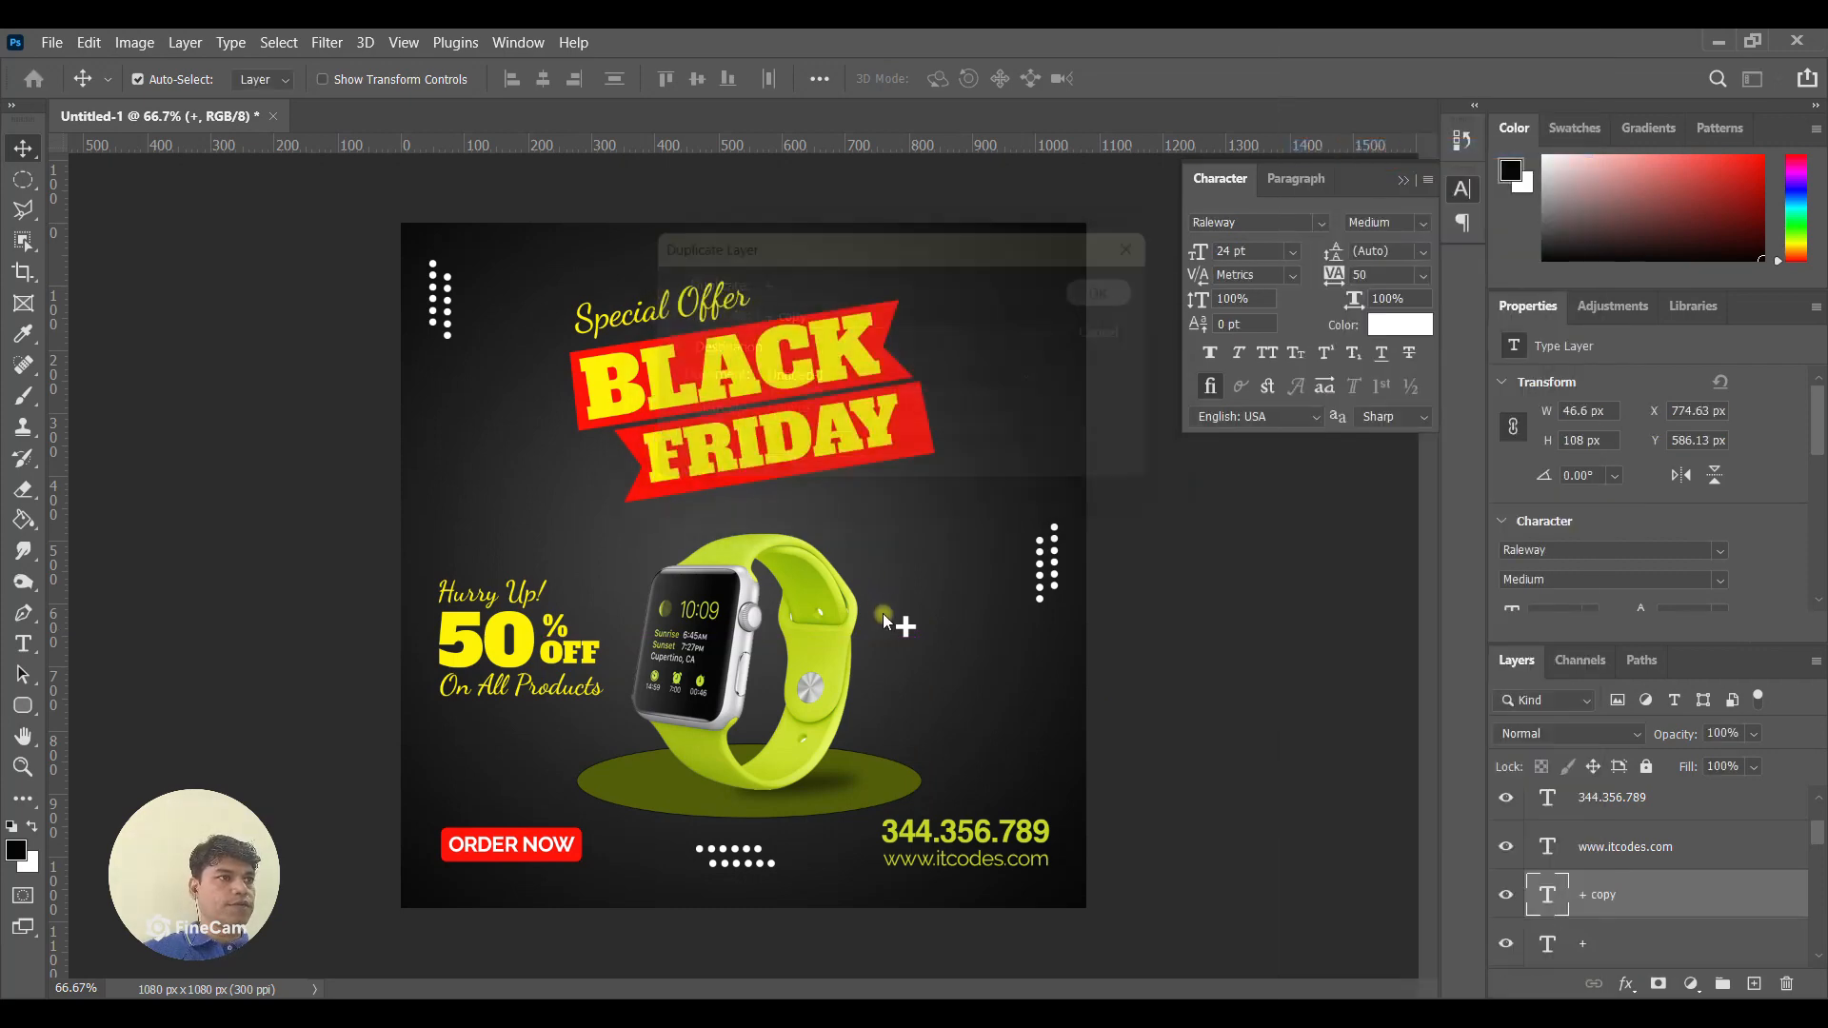
{"action": "left_click_drag", "start_coordinate": [907, 627], "coordinate": [992, 393]}
Duplicate the plus sign beside the banner and place the new copy just above the ORDER NOW button.
{"action": "right_click", "coordinate": [1704, 897]}
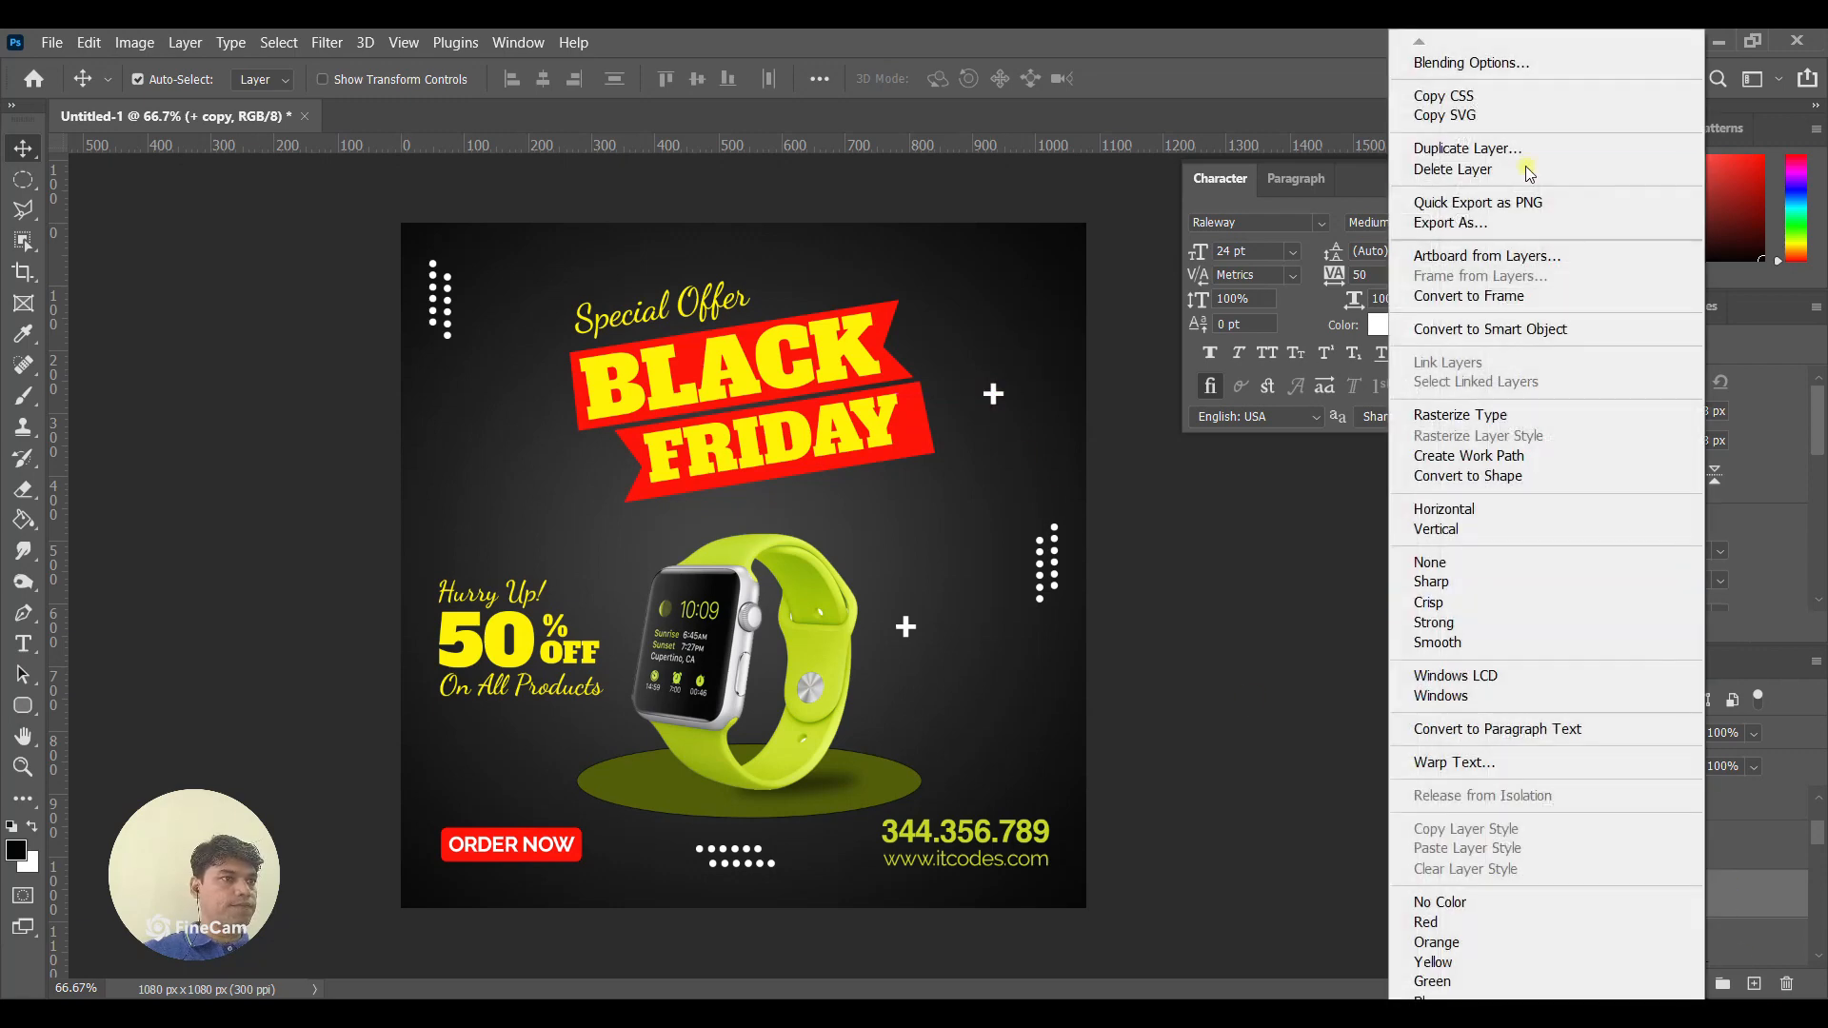
{"action": "left_click", "coordinate": [1475, 150]}
{"action": "left_click", "coordinate": [1093, 290]}
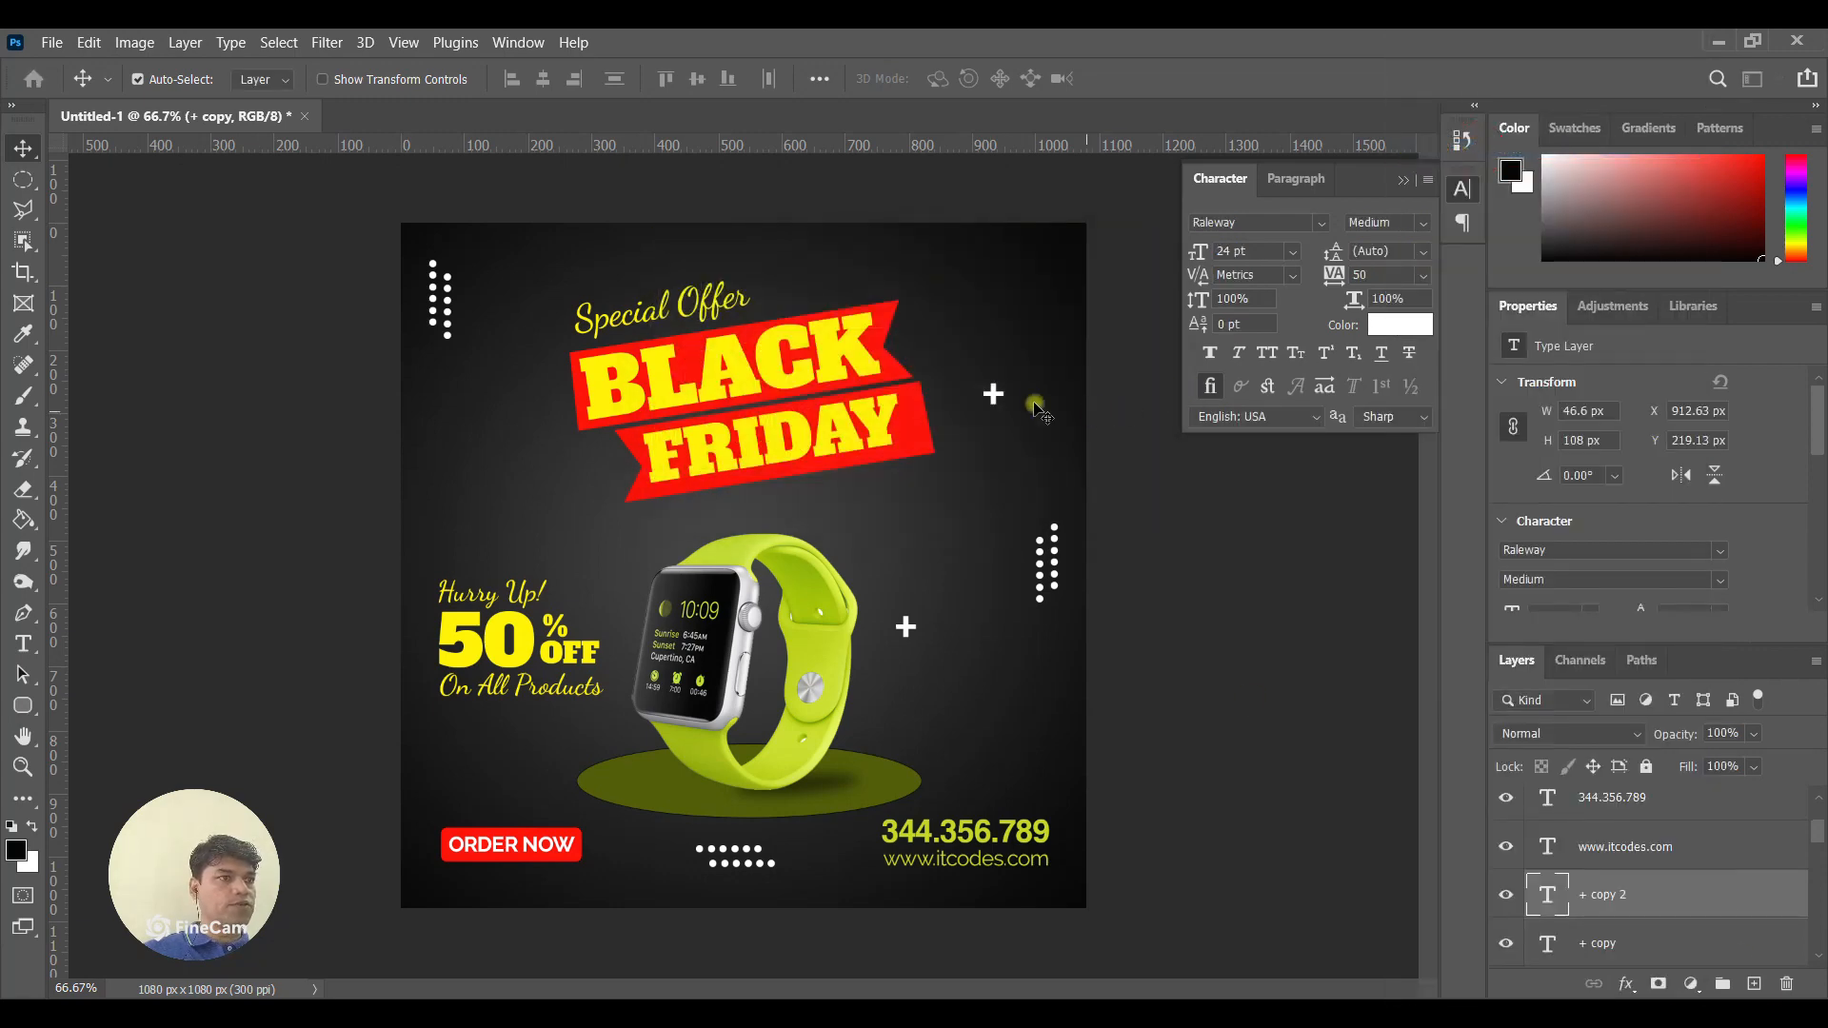
{"action": "left_click_drag", "start_coordinate": [992, 393], "coordinate": [492, 774]}
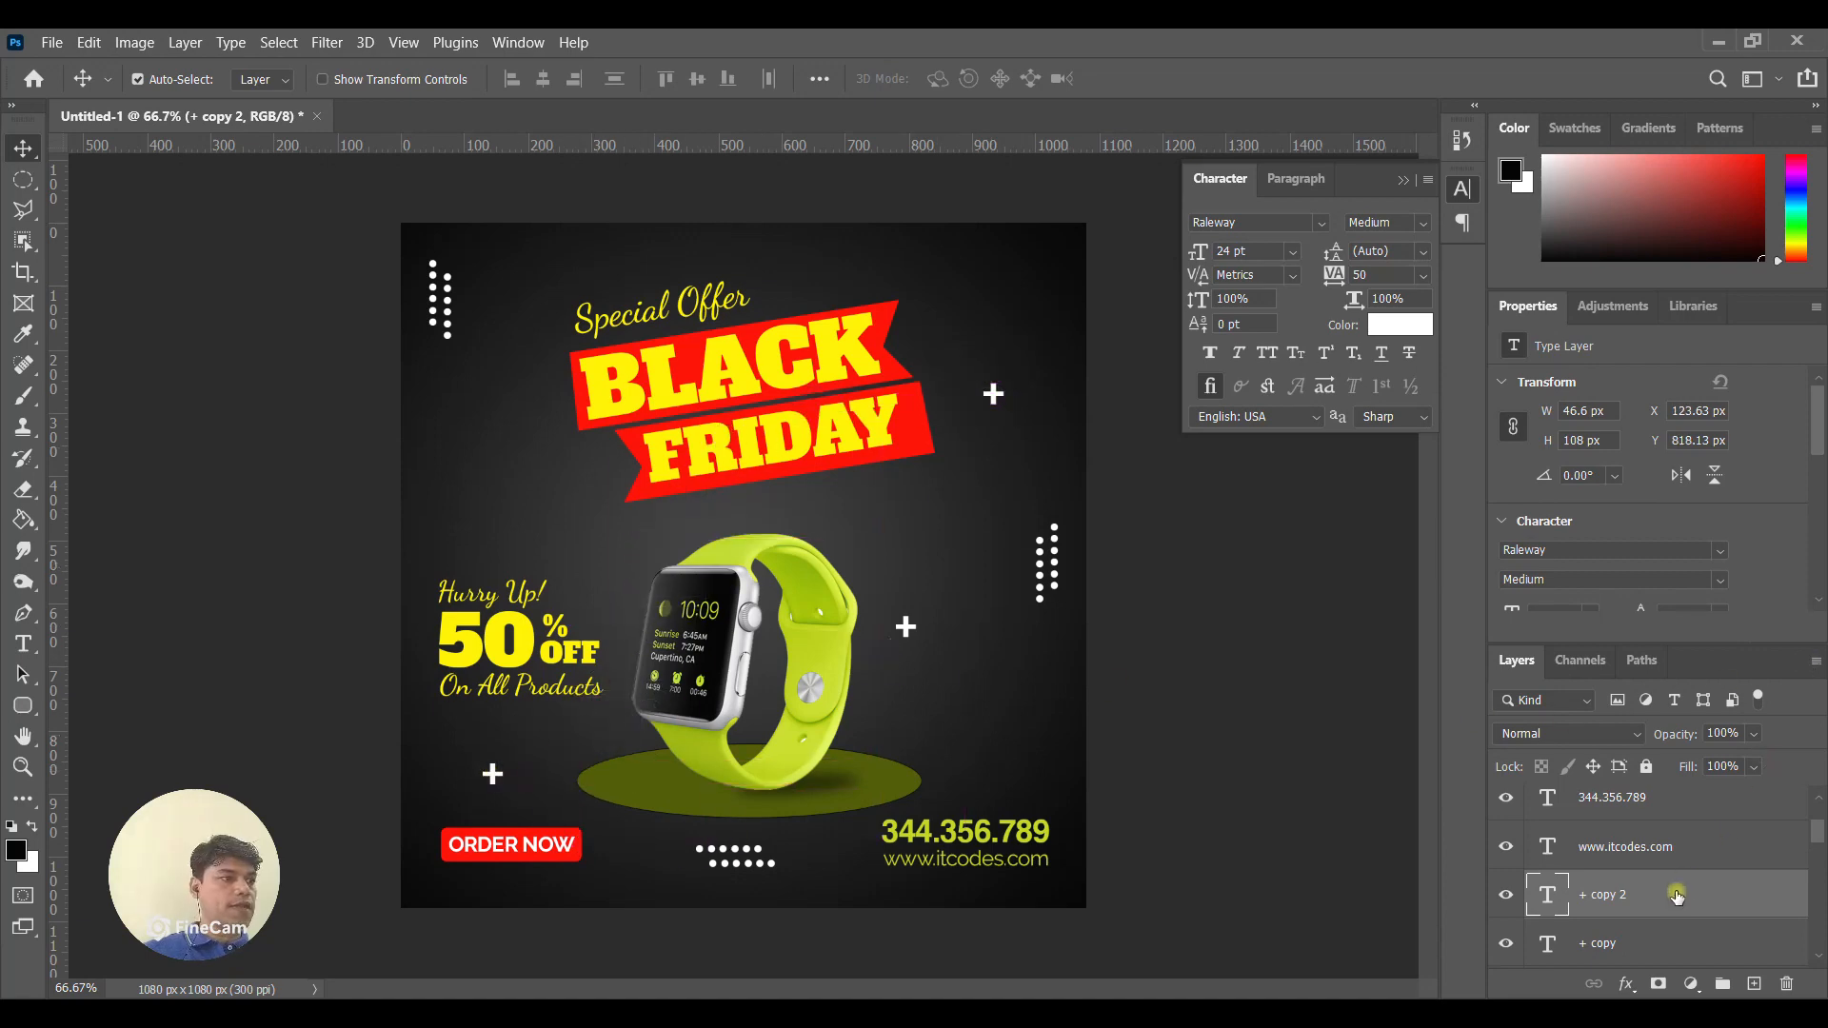
Duplicate the plus sign above the ORDER NOW button and place the copy near the poster's top edge, beside the upper-left dot group.
{"action": "right_click", "coordinate": [1676, 895]}
{"action": "left_click", "coordinate": [1475, 149]}
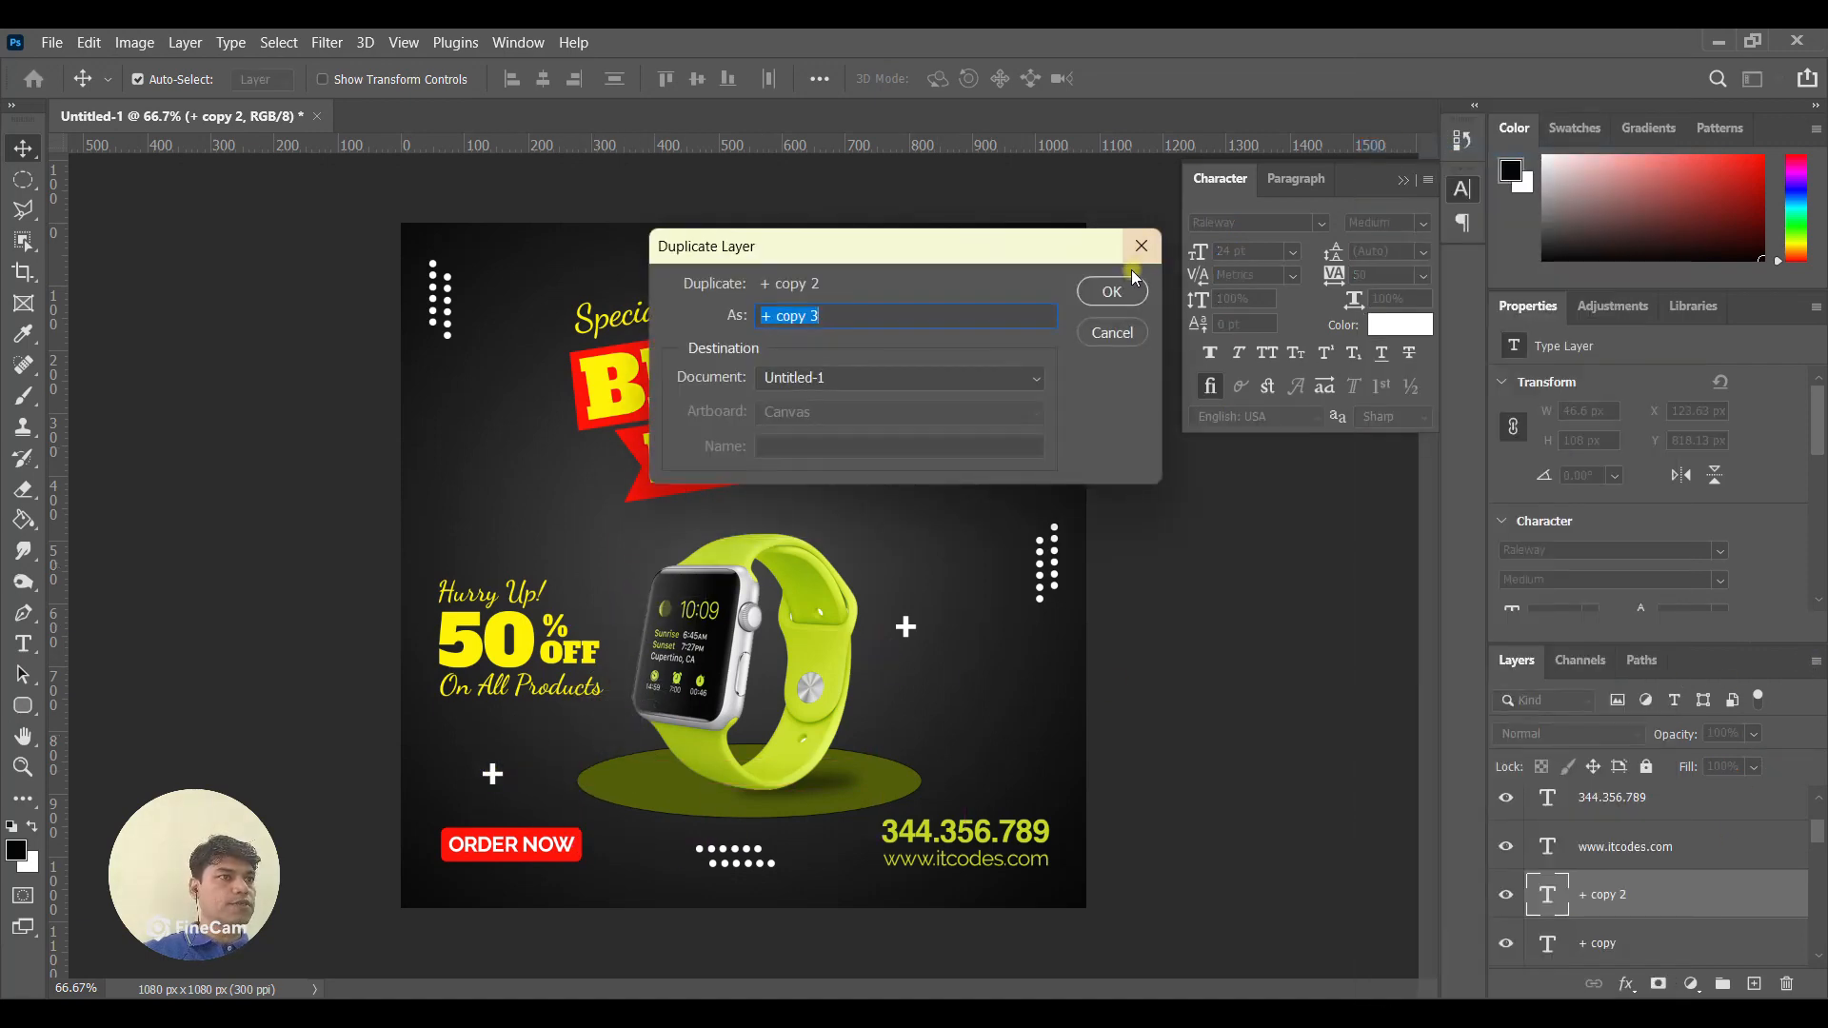
{"action": "left_click", "coordinate": [1095, 290]}
{"action": "left_click_drag", "start_coordinate": [492, 773], "coordinate": [510, 263]}
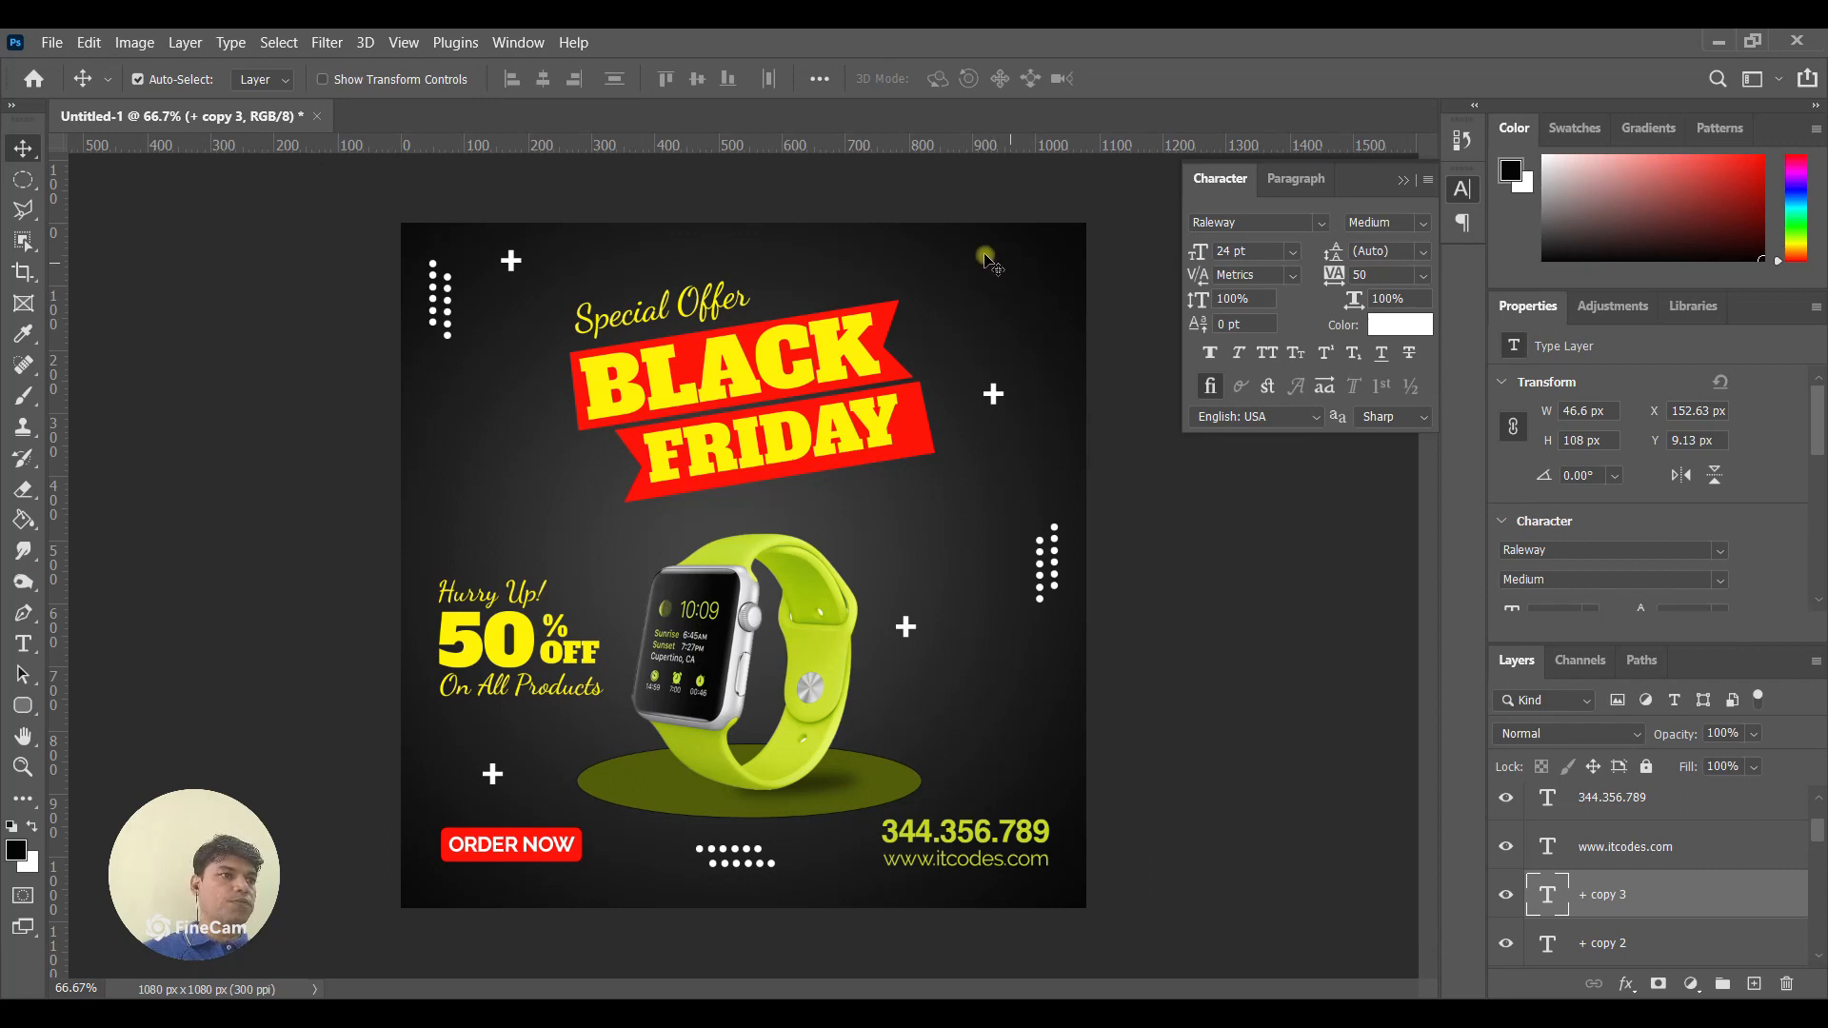
Add the text "LOGO" in the poster's upper-right corner at 9 pt.
{"action": "left_click", "coordinate": [27, 644]}
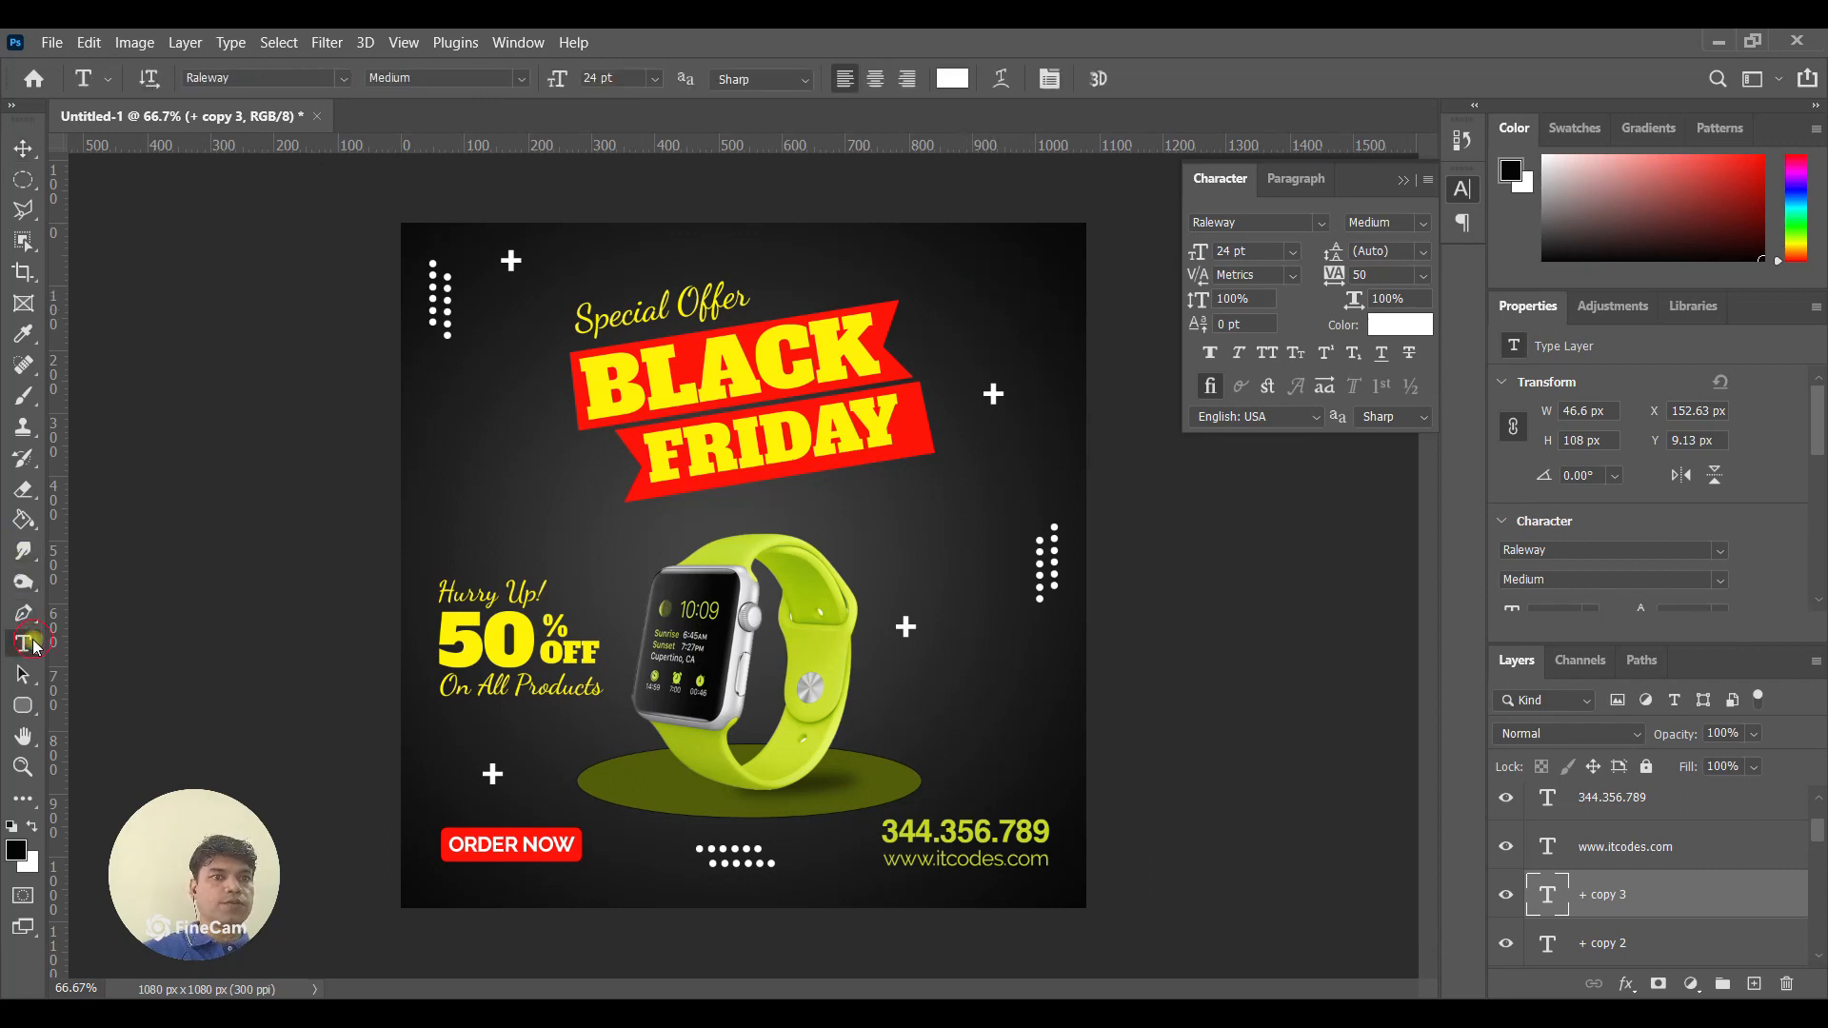
{"action": "left_click", "coordinate": [979, 283]}
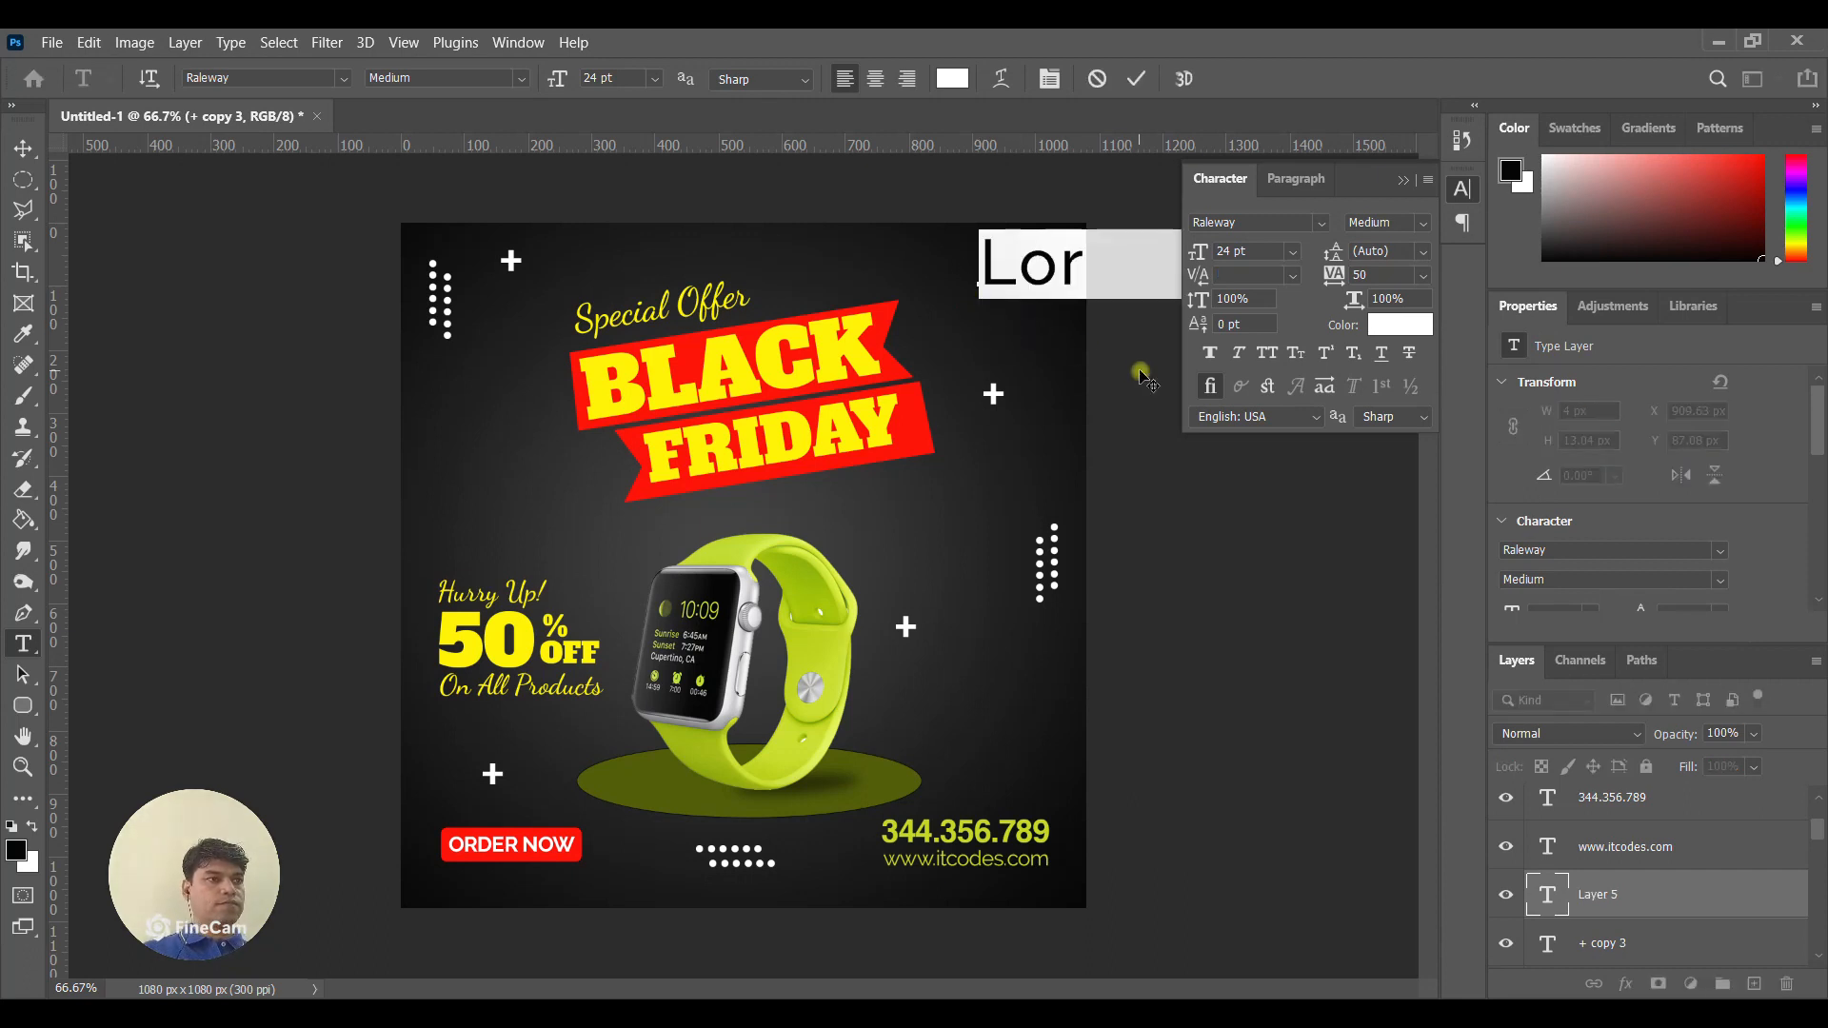
{"action": "type", "text": "LOG"}
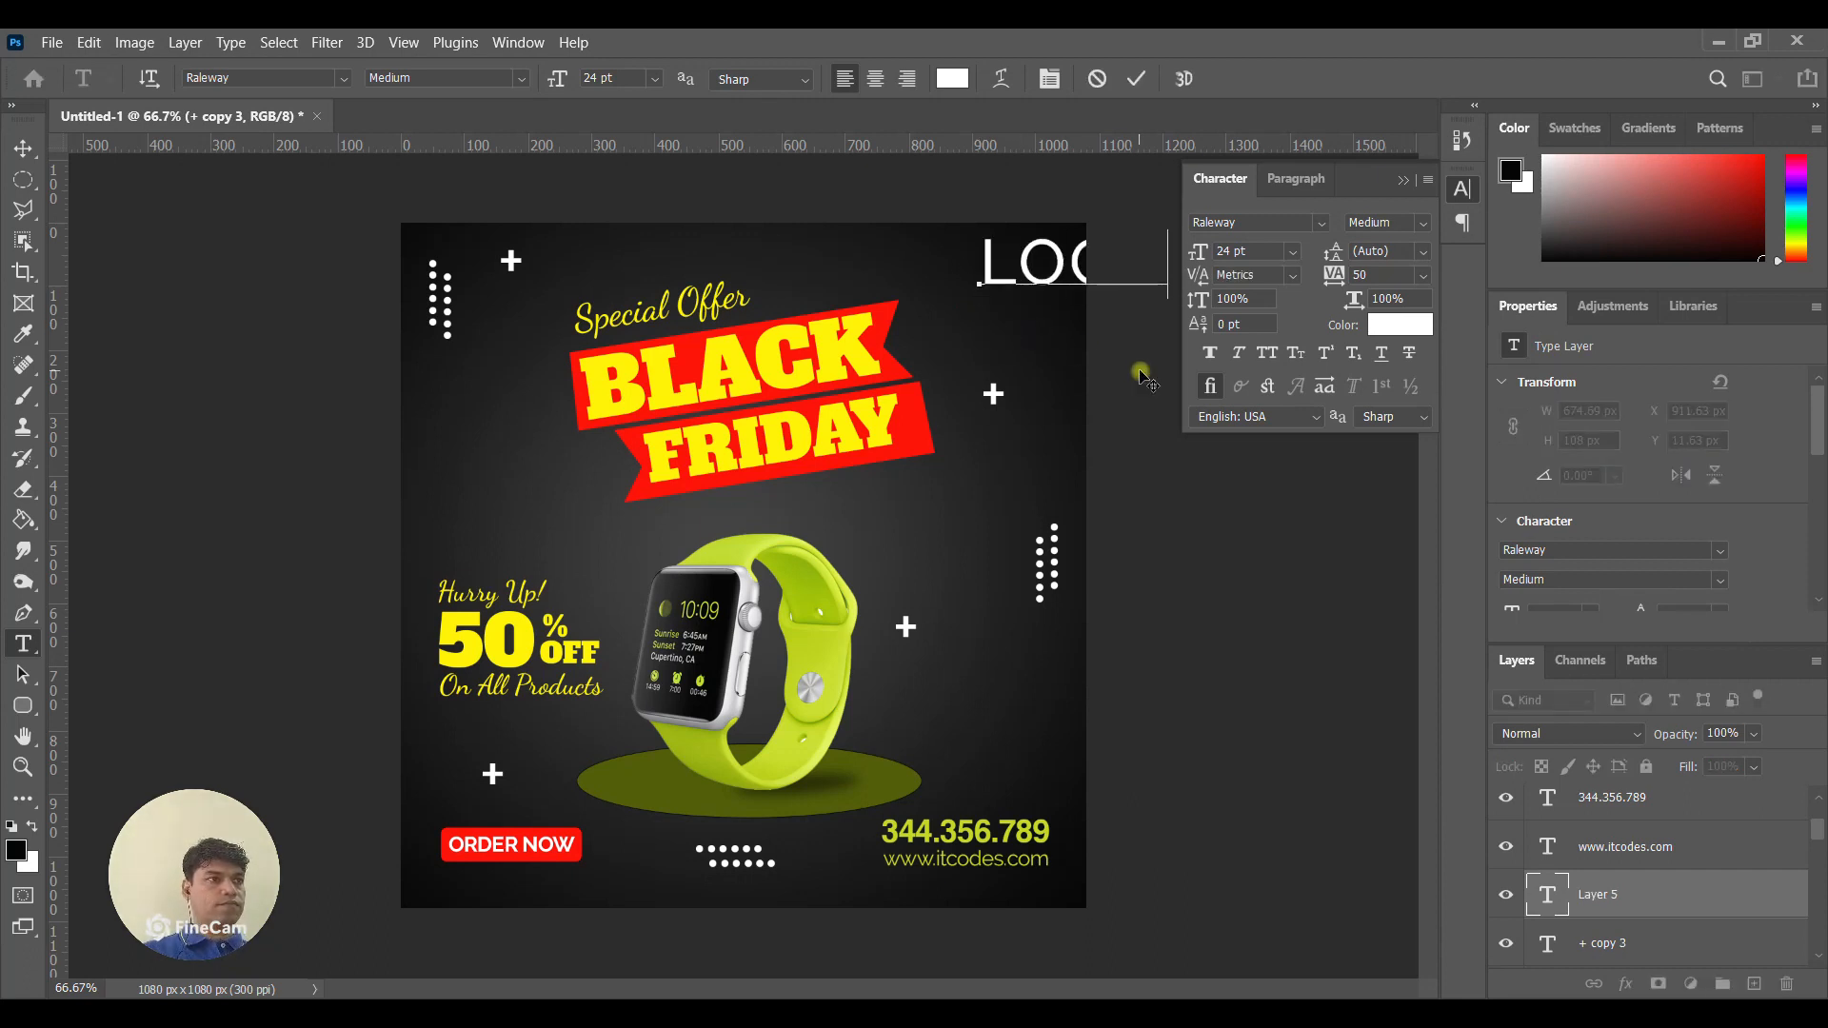
{"action": "key", "text": "ctrl+a"}
{"action": "left_click", "coordinate": [655, 78]}
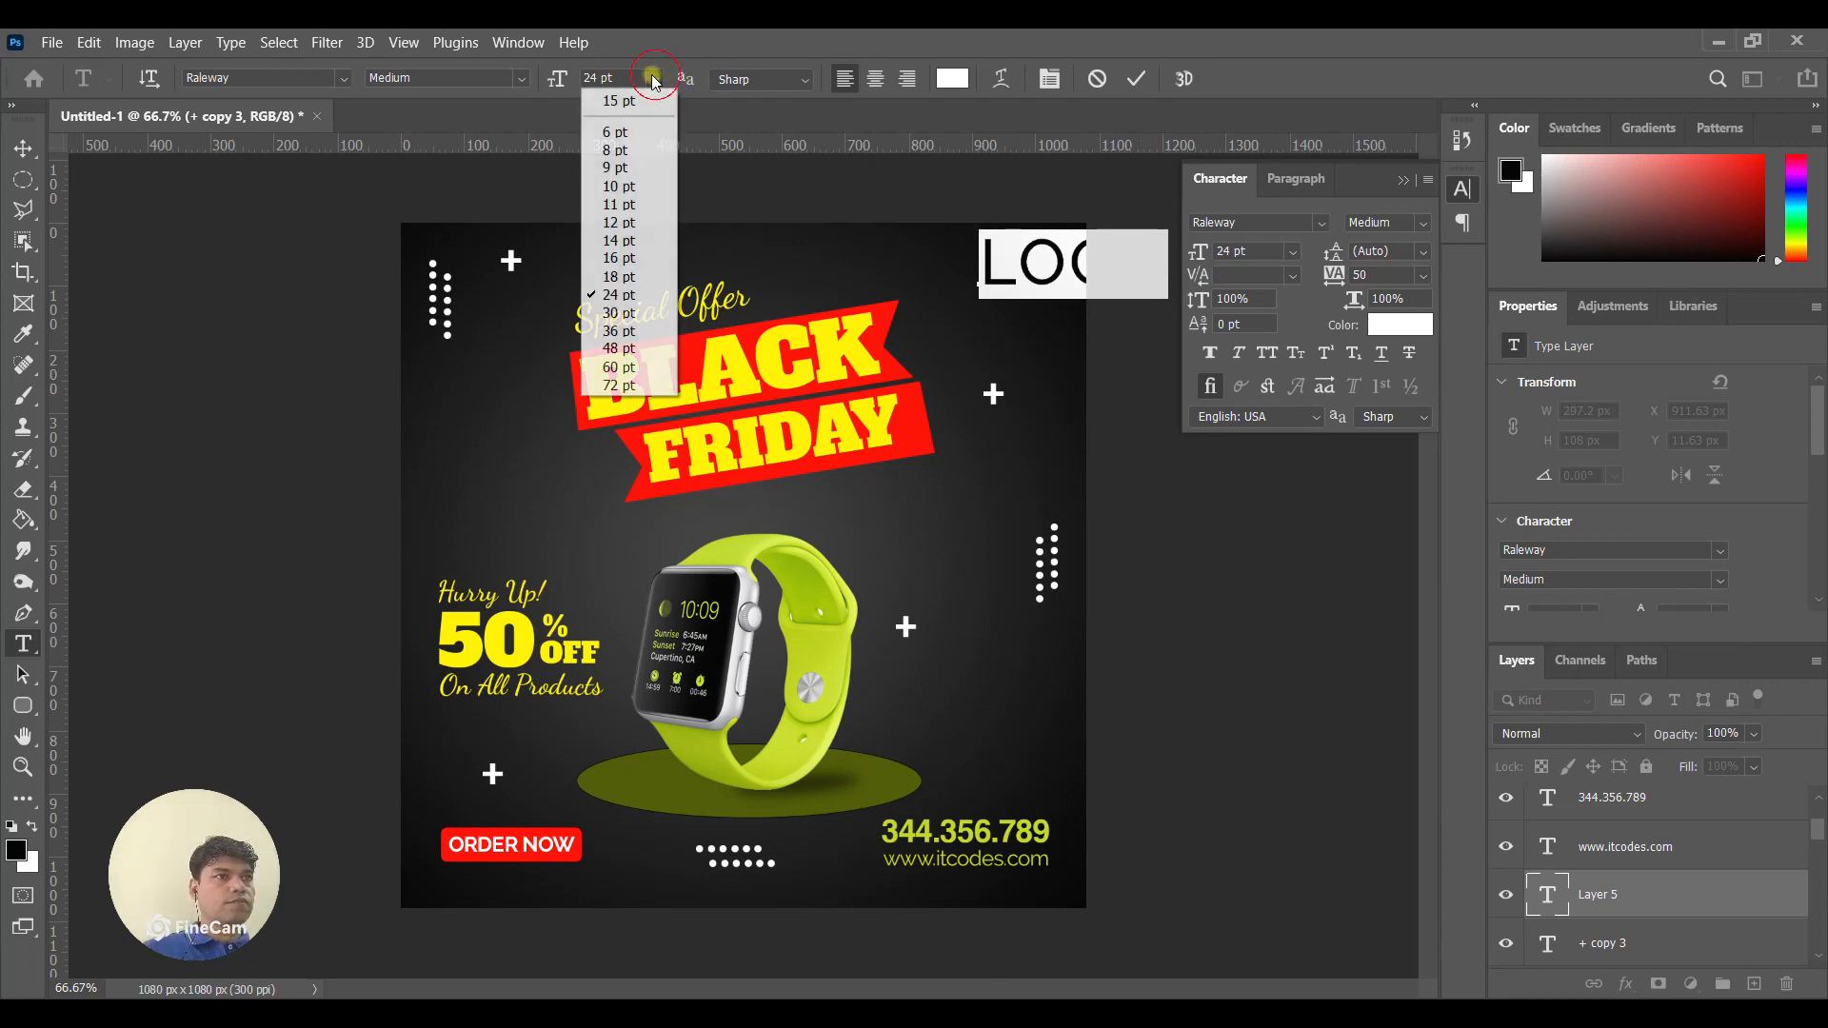
{"action": "left_click", "coordinate": [614, 167]}
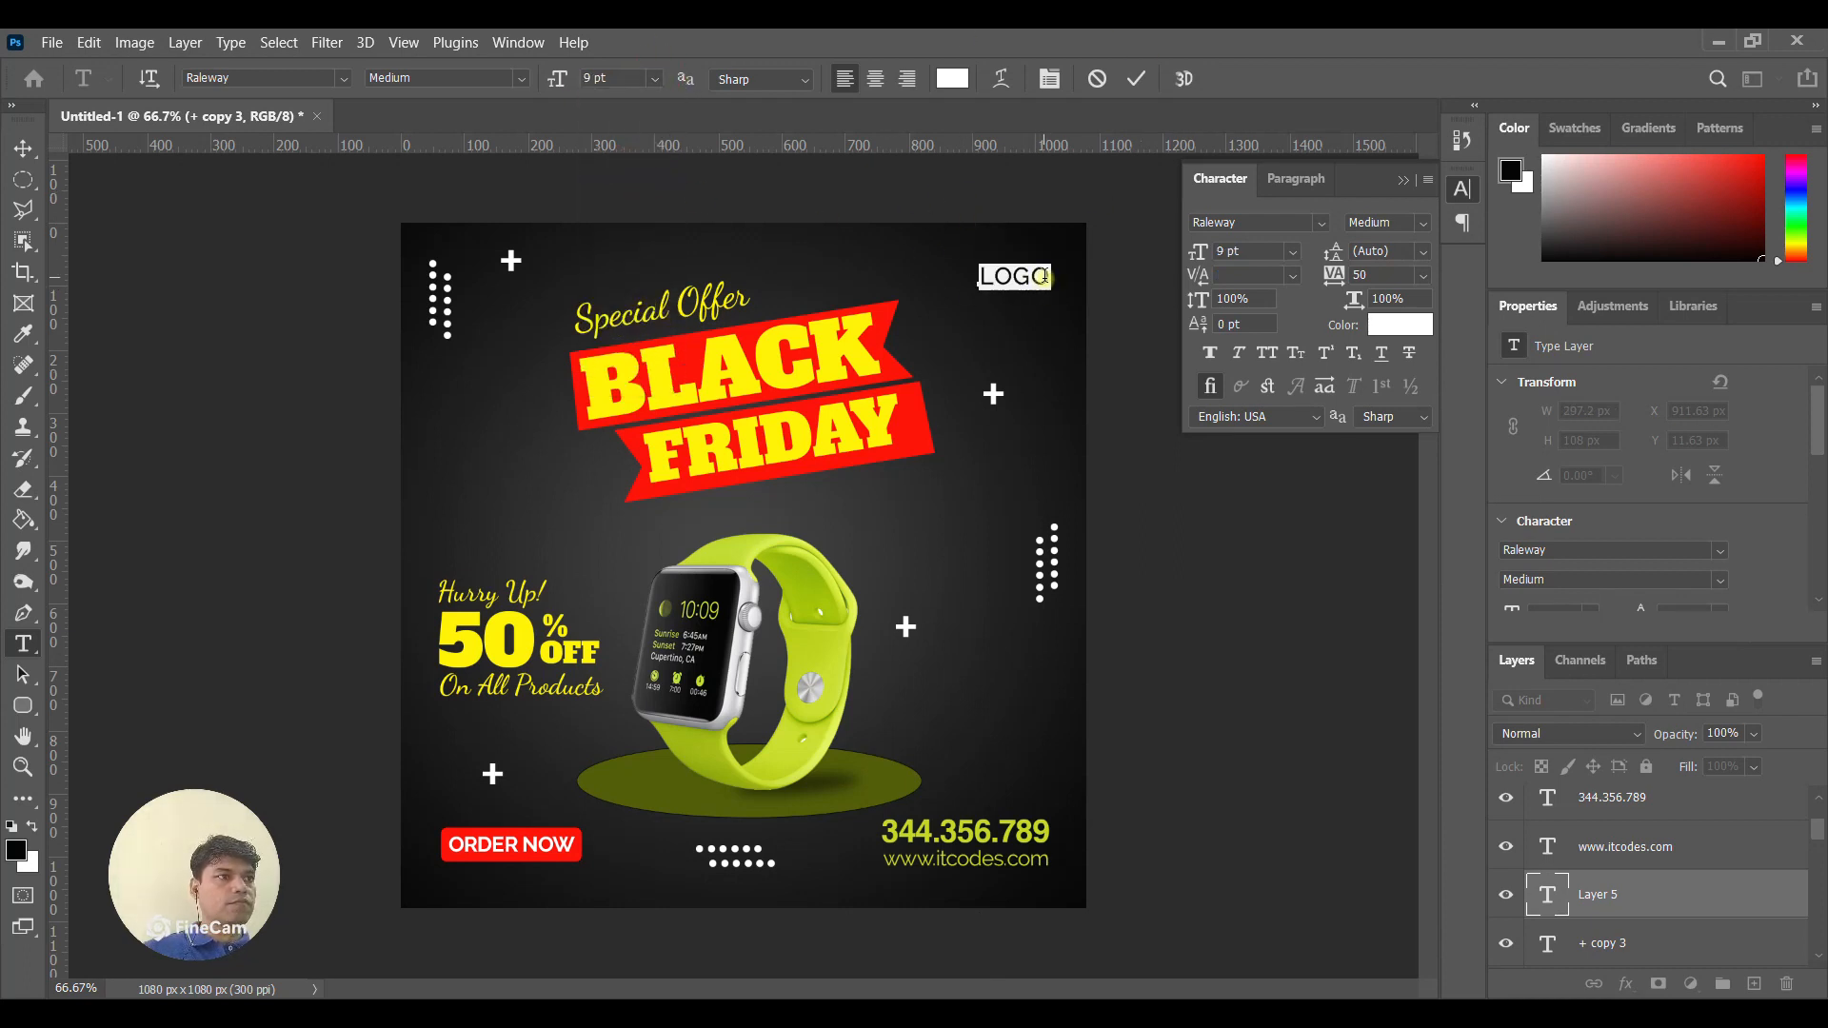
{"action": "left_click", "coordinate": [23, 147]}
Draw a small red flower custom shape from the Flowers set just beside the start of the LOGO text.
{"action": "left_click", "coordinate": [23, 705]}
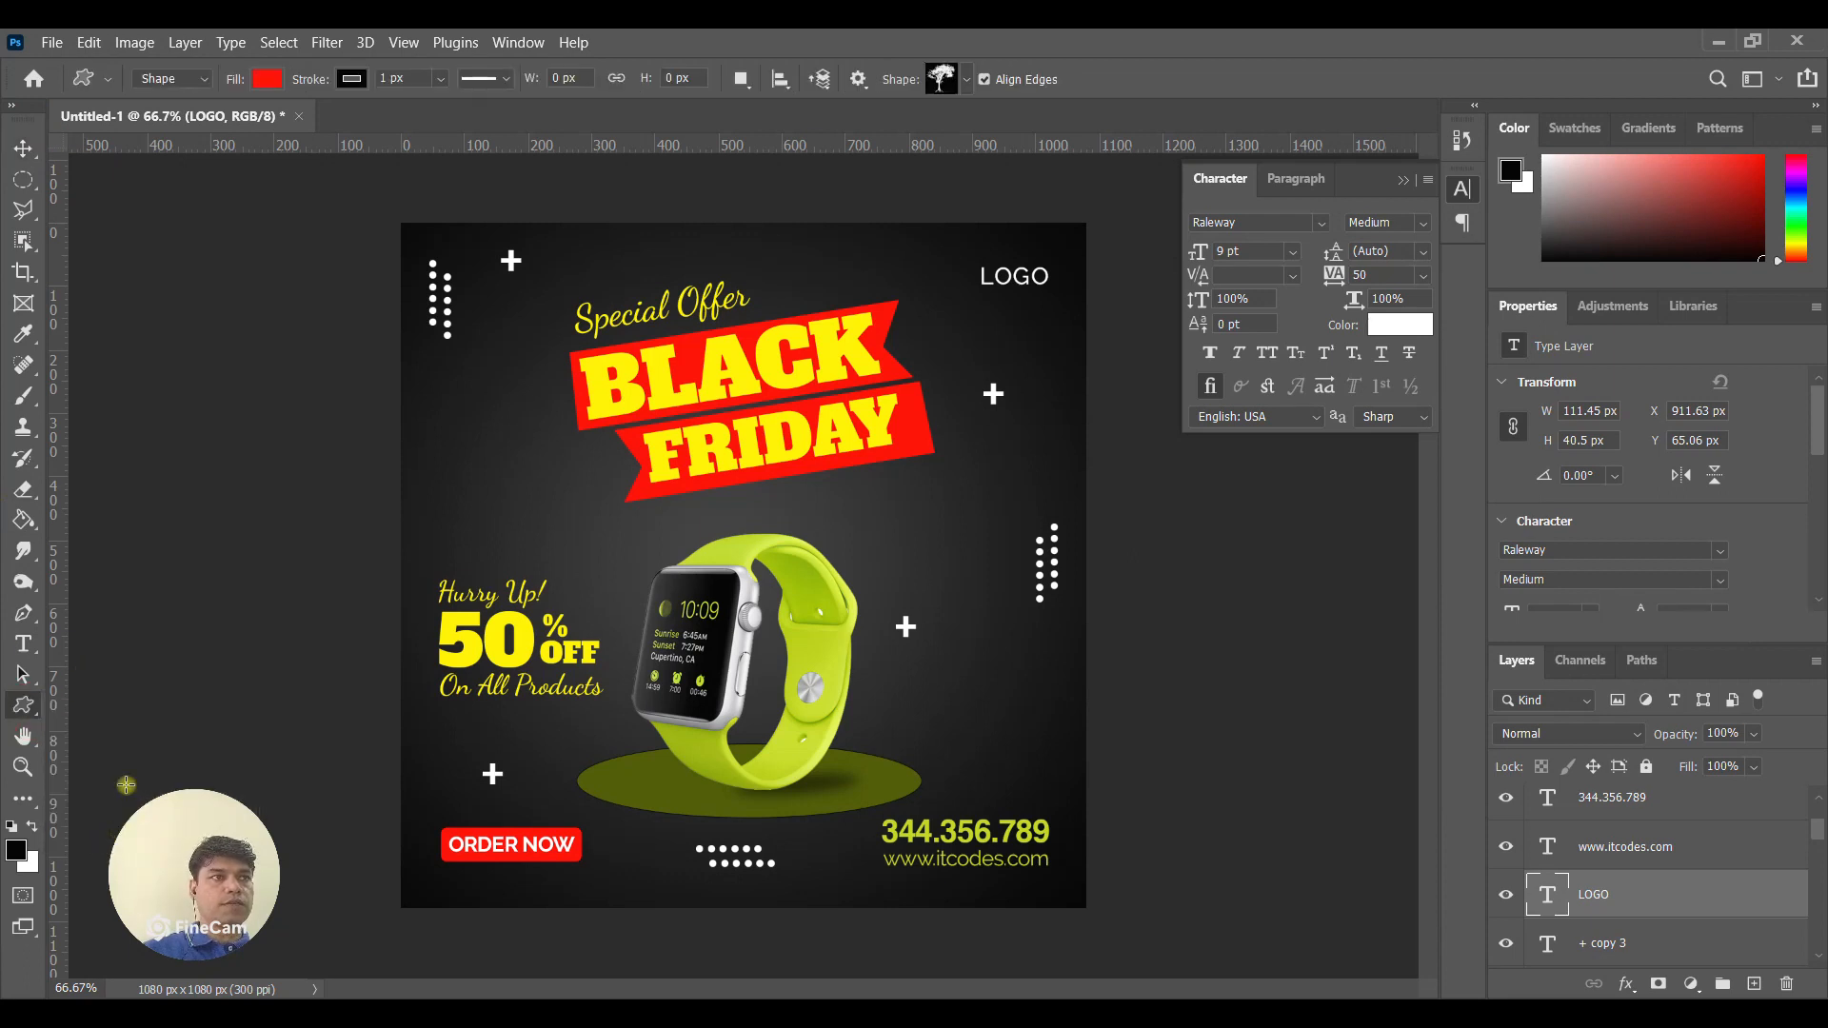
{"action": "left_click", "coordinate": [943, 79]}
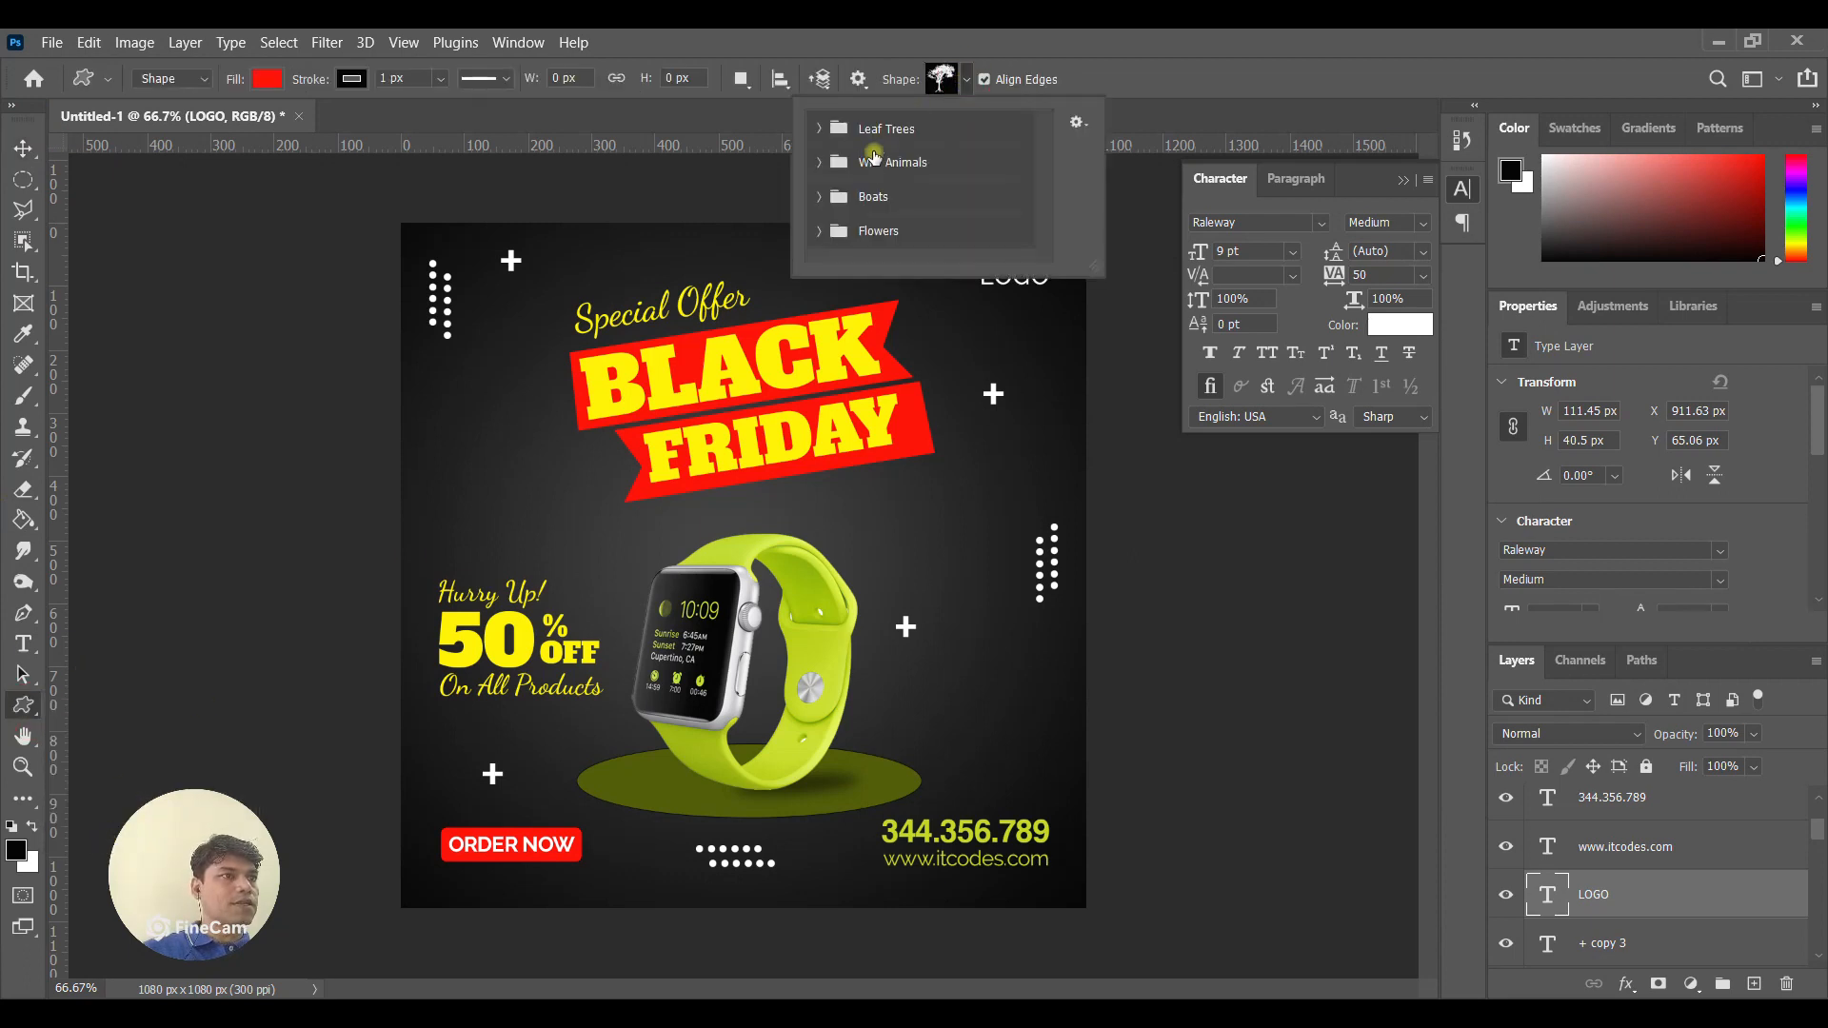
{"action": "left_click", "coordinate": [823, 130]}
{"action": "left_click", "coordinate": [825, 132]}
{"action": "left_click", "coordinate": [823, 160]}
{"action": "left_click", "coordinate": [823, 159]}
{"action": "left_click", "coordinate": [823, 195]}
{"action": "scroll", "coordinate": [938, 208], "scroll_direction": "down", "scroll_amount": 2}
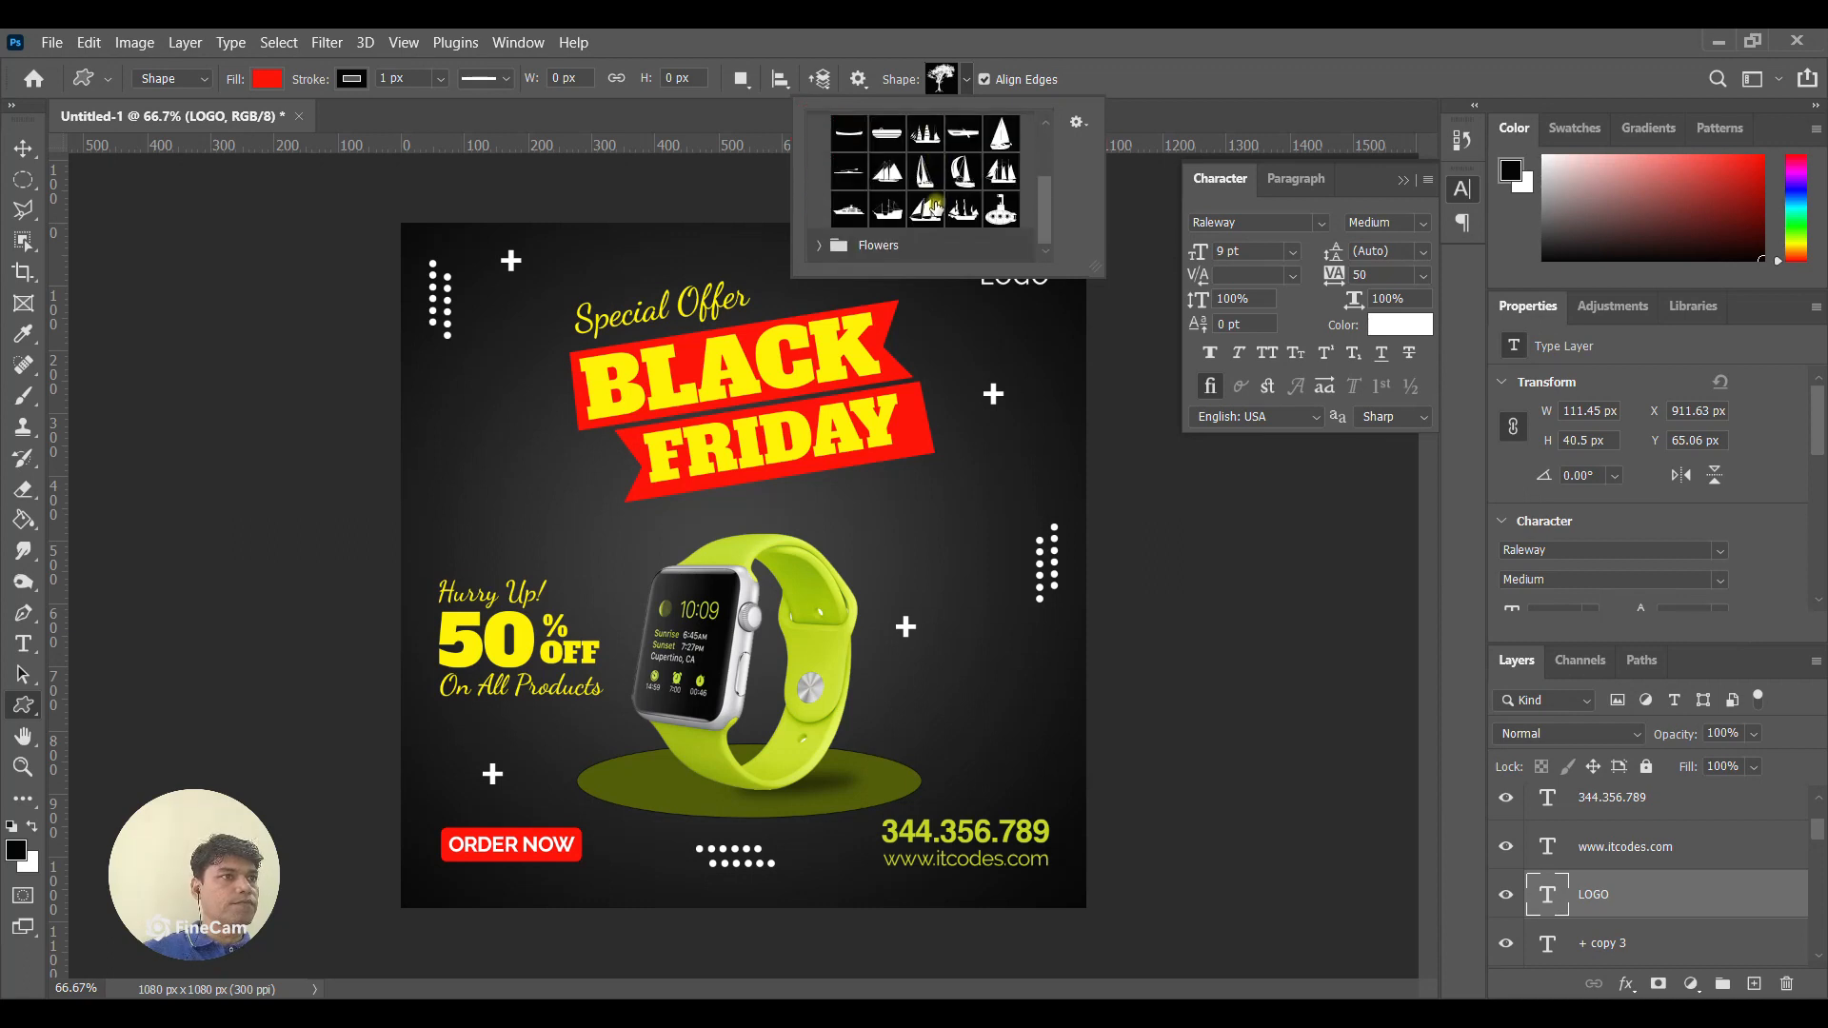
{"action": "left_click", "coordinate": [822, 245]}
{"action": "scroll", "coordinate": [876, 221], "scroll_direction": "down", "scroll_amount": 2}
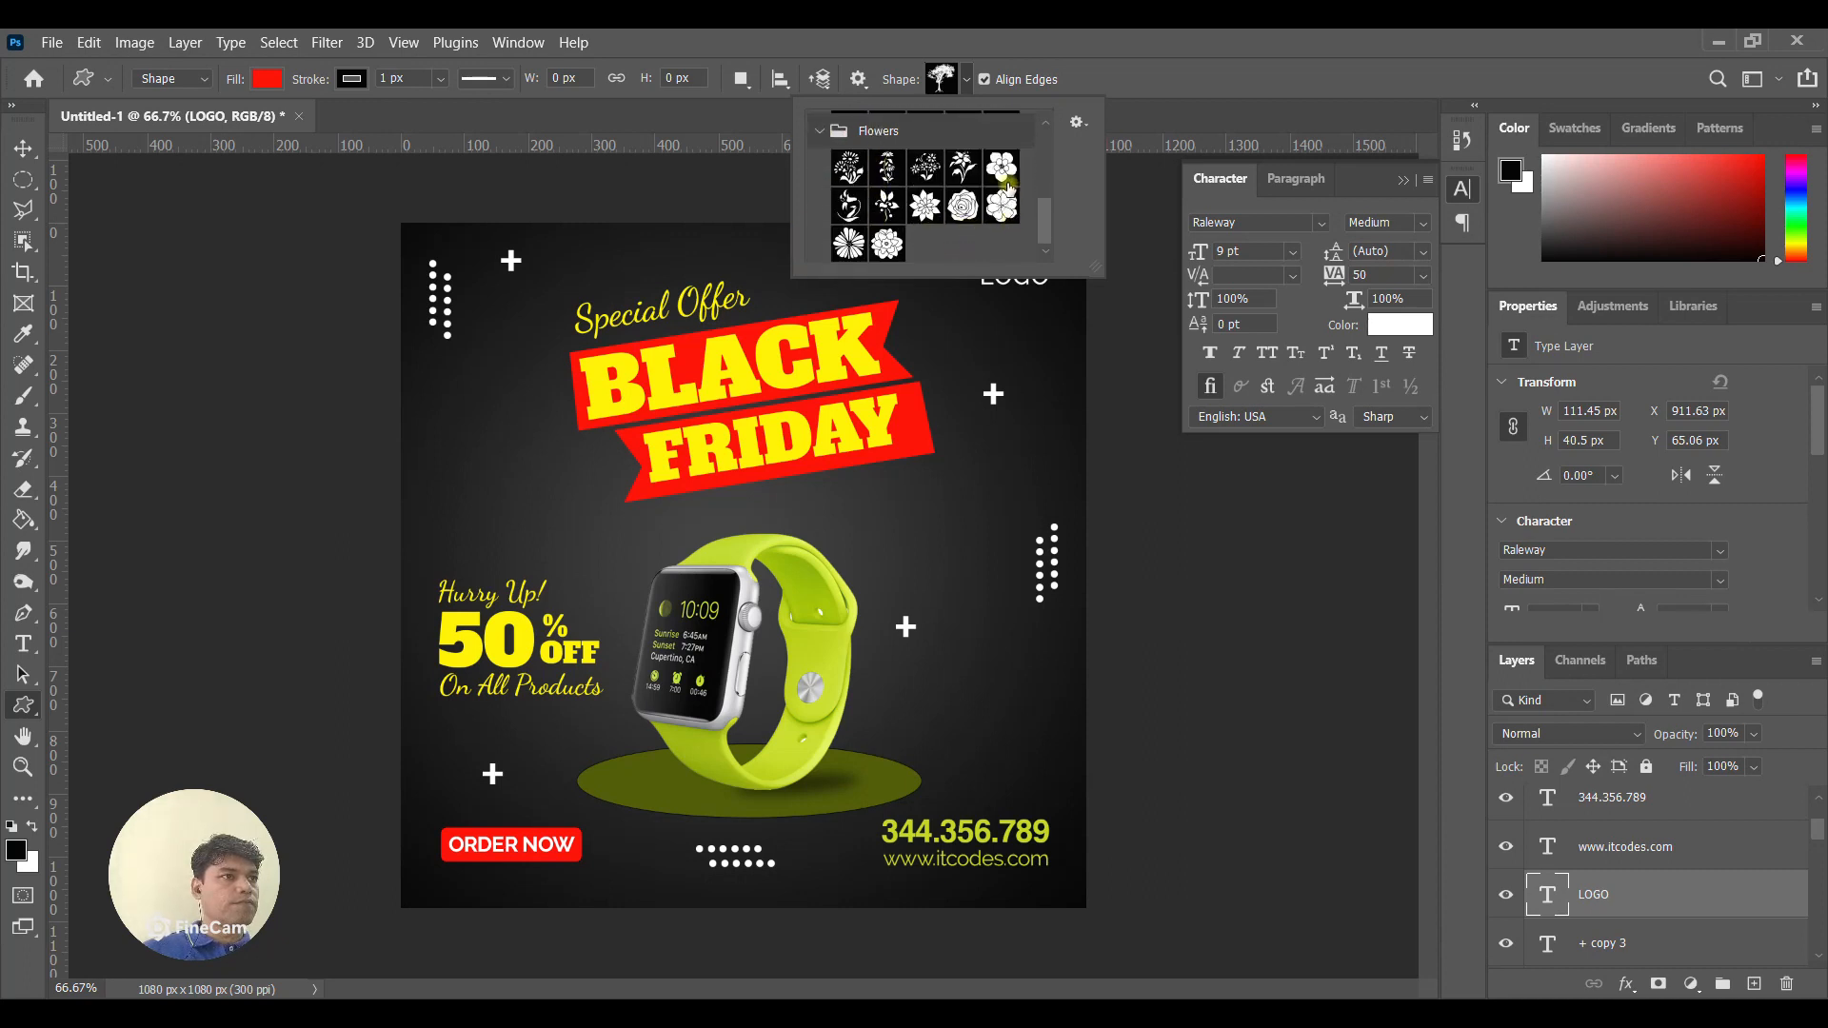
{"action": "left_click", "coordinate": [1002, 167]}
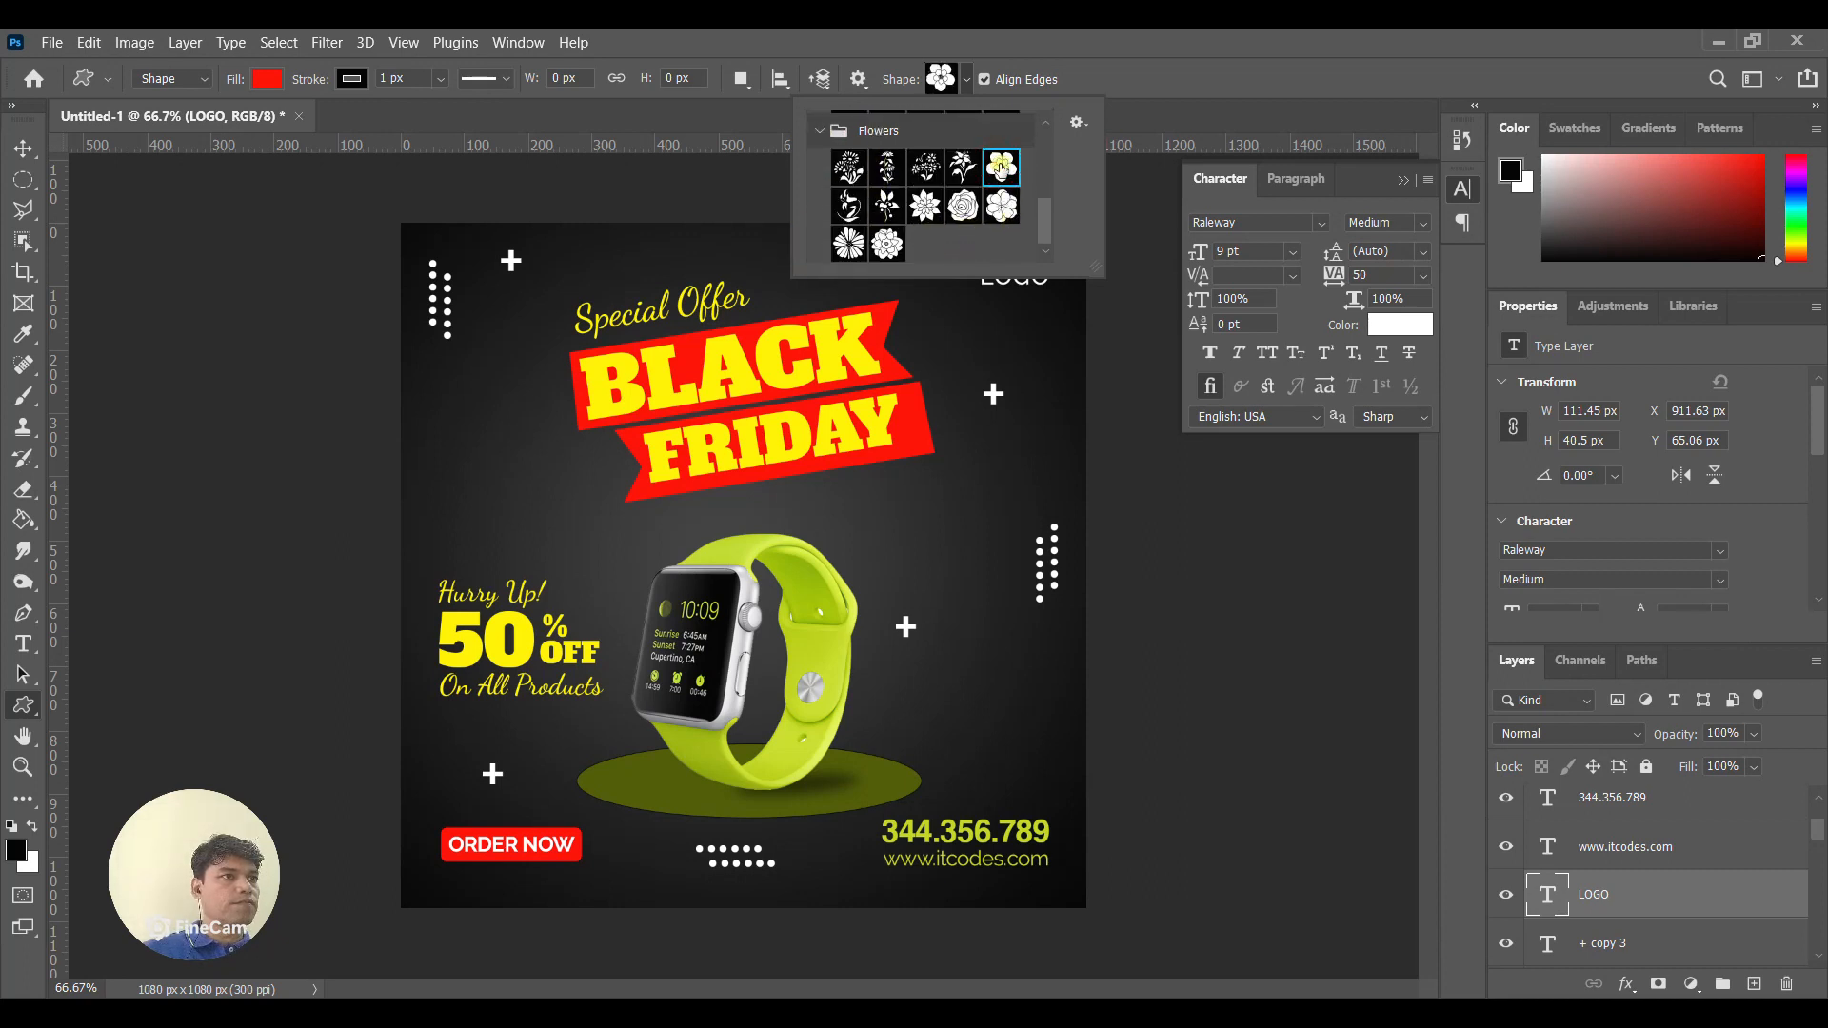
{"action": "left_click", "coordinate": [1162, 56]}
{"action": "left_click_drag", "start_coordinate": [938, 247], "coordinate": [970, 275]}
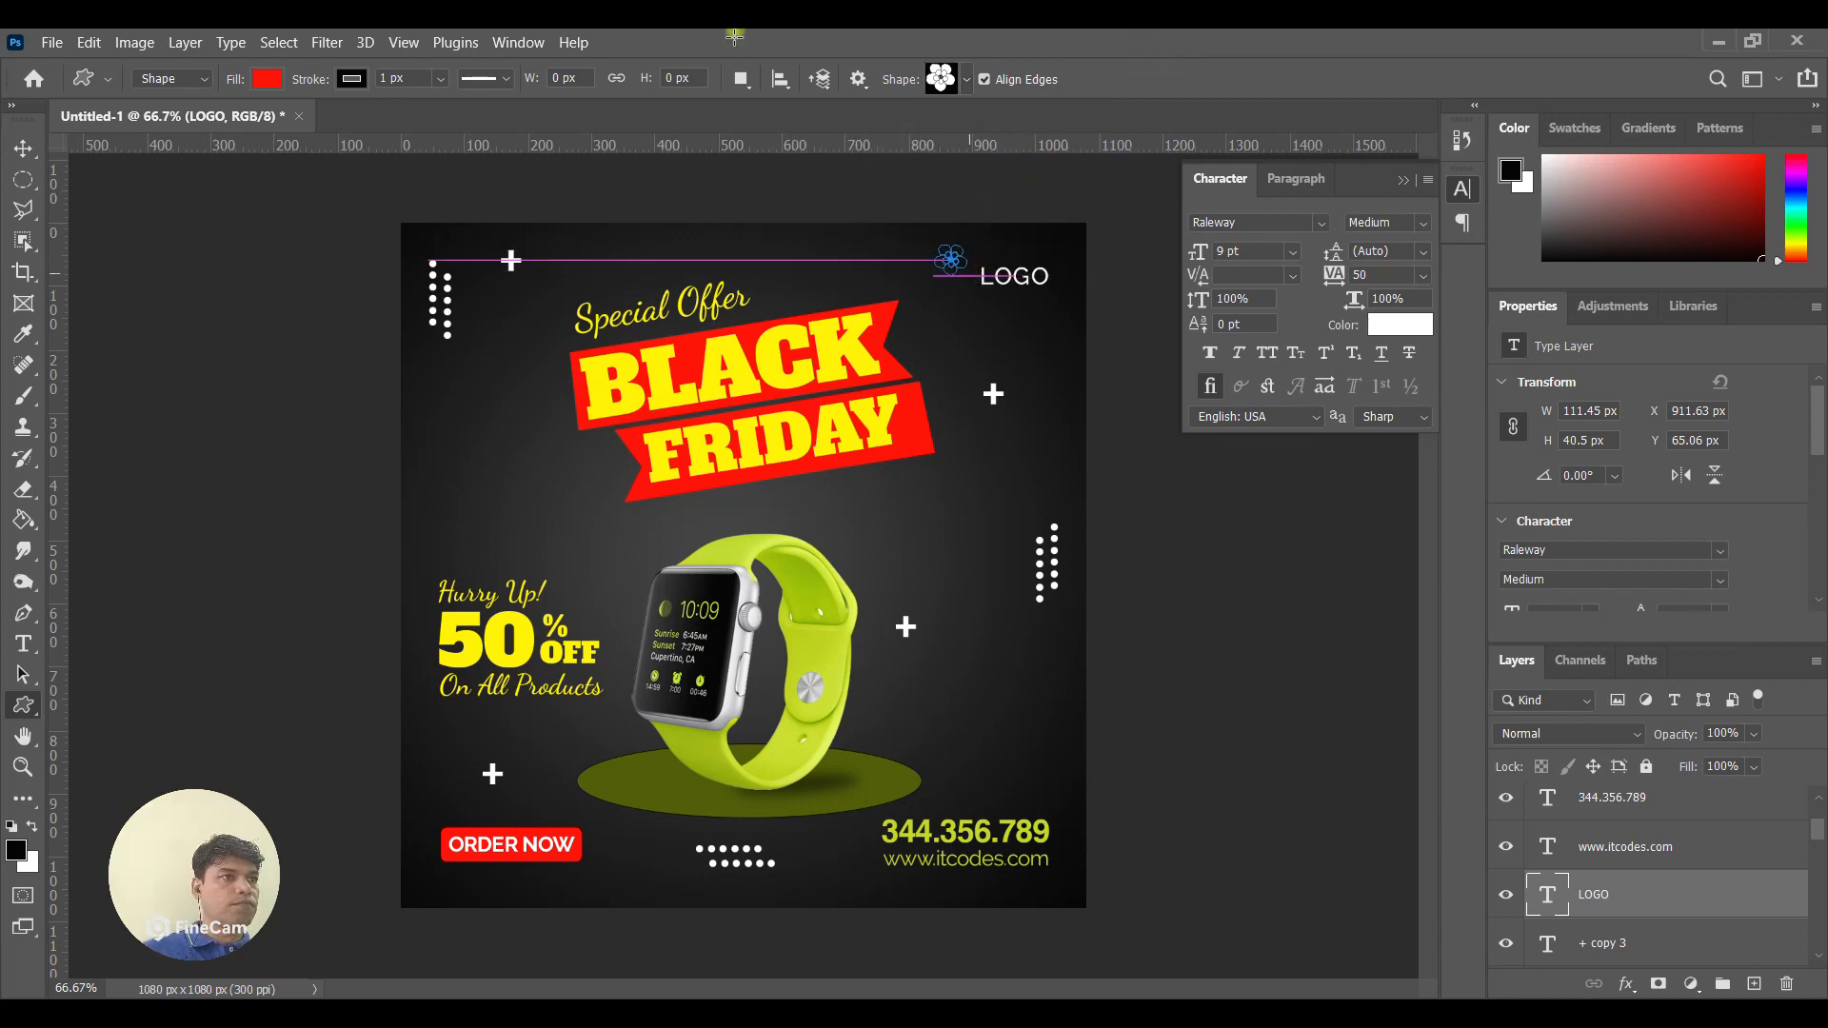
Line up the red flower shape and the LOGO text side by side in the poster's upper-right corner.
{"action": "left_click", "coordinate": [24, 149]}
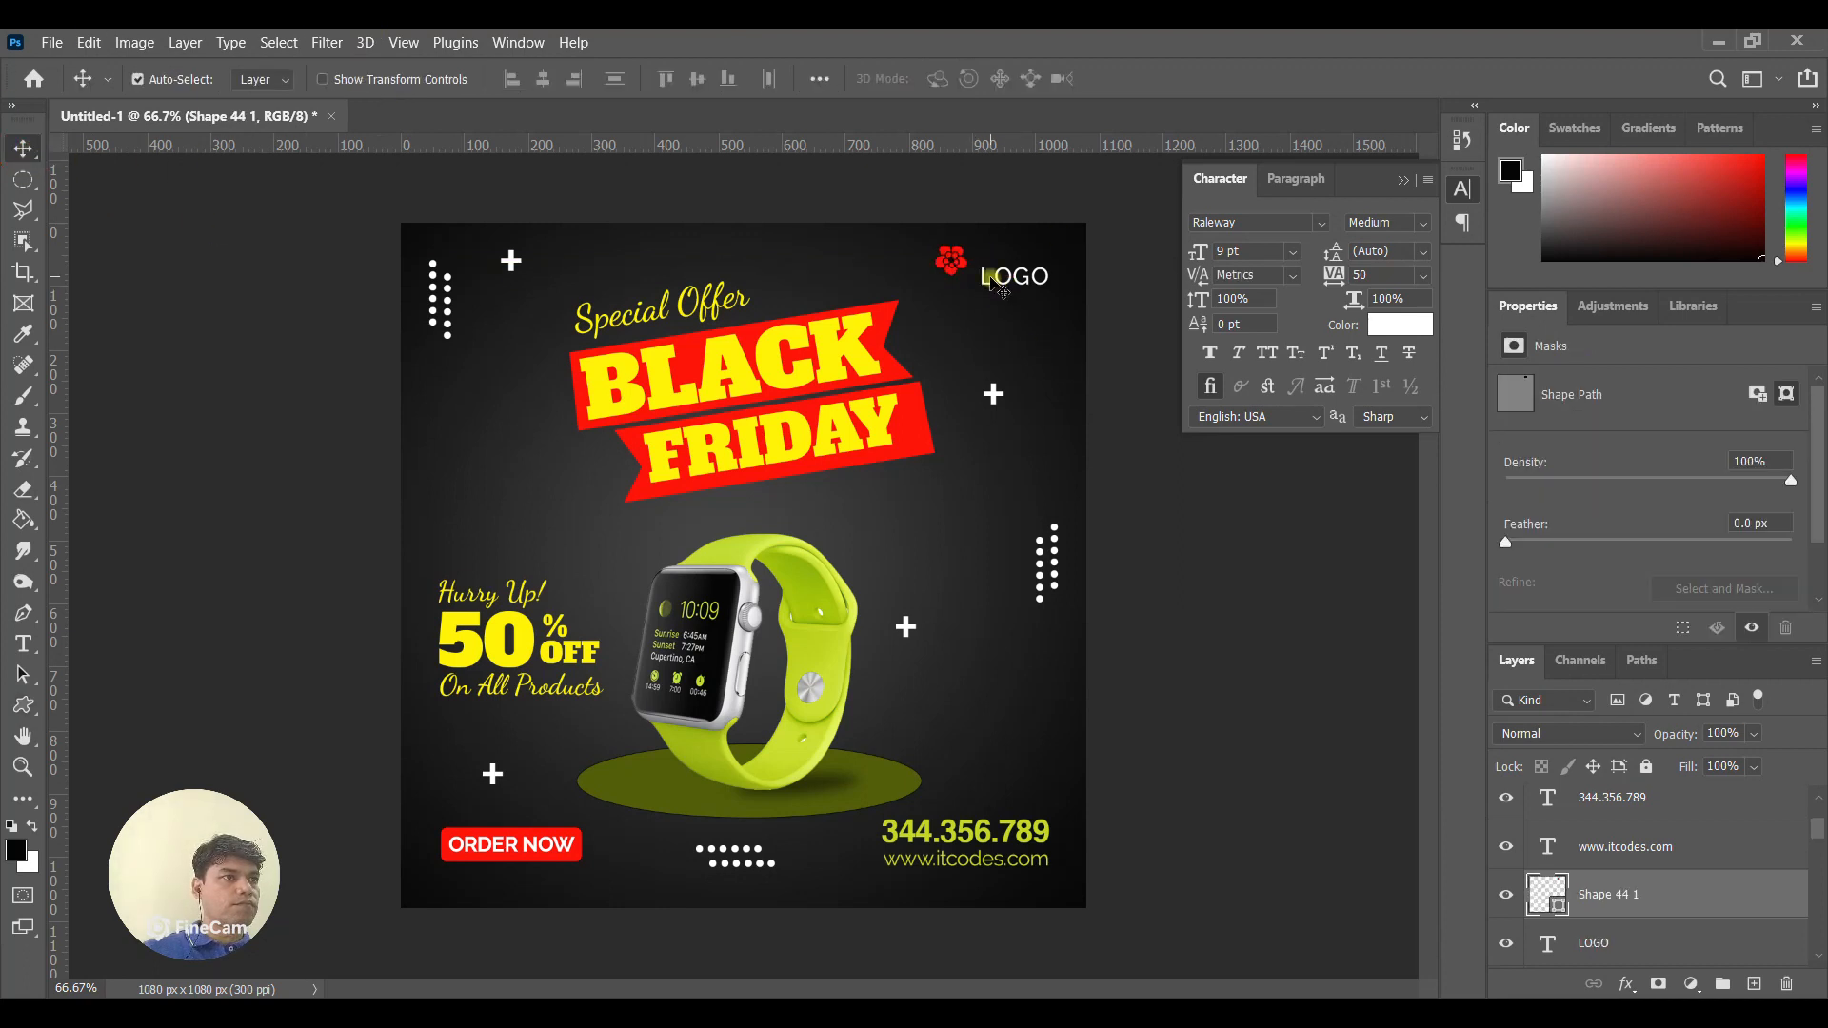
{"action": "left_click_drag", "start_coordinate": [952, 259], "coordinate": [1010, 270]}
{"action": "left_click", "coordinate": [1015, 277]}
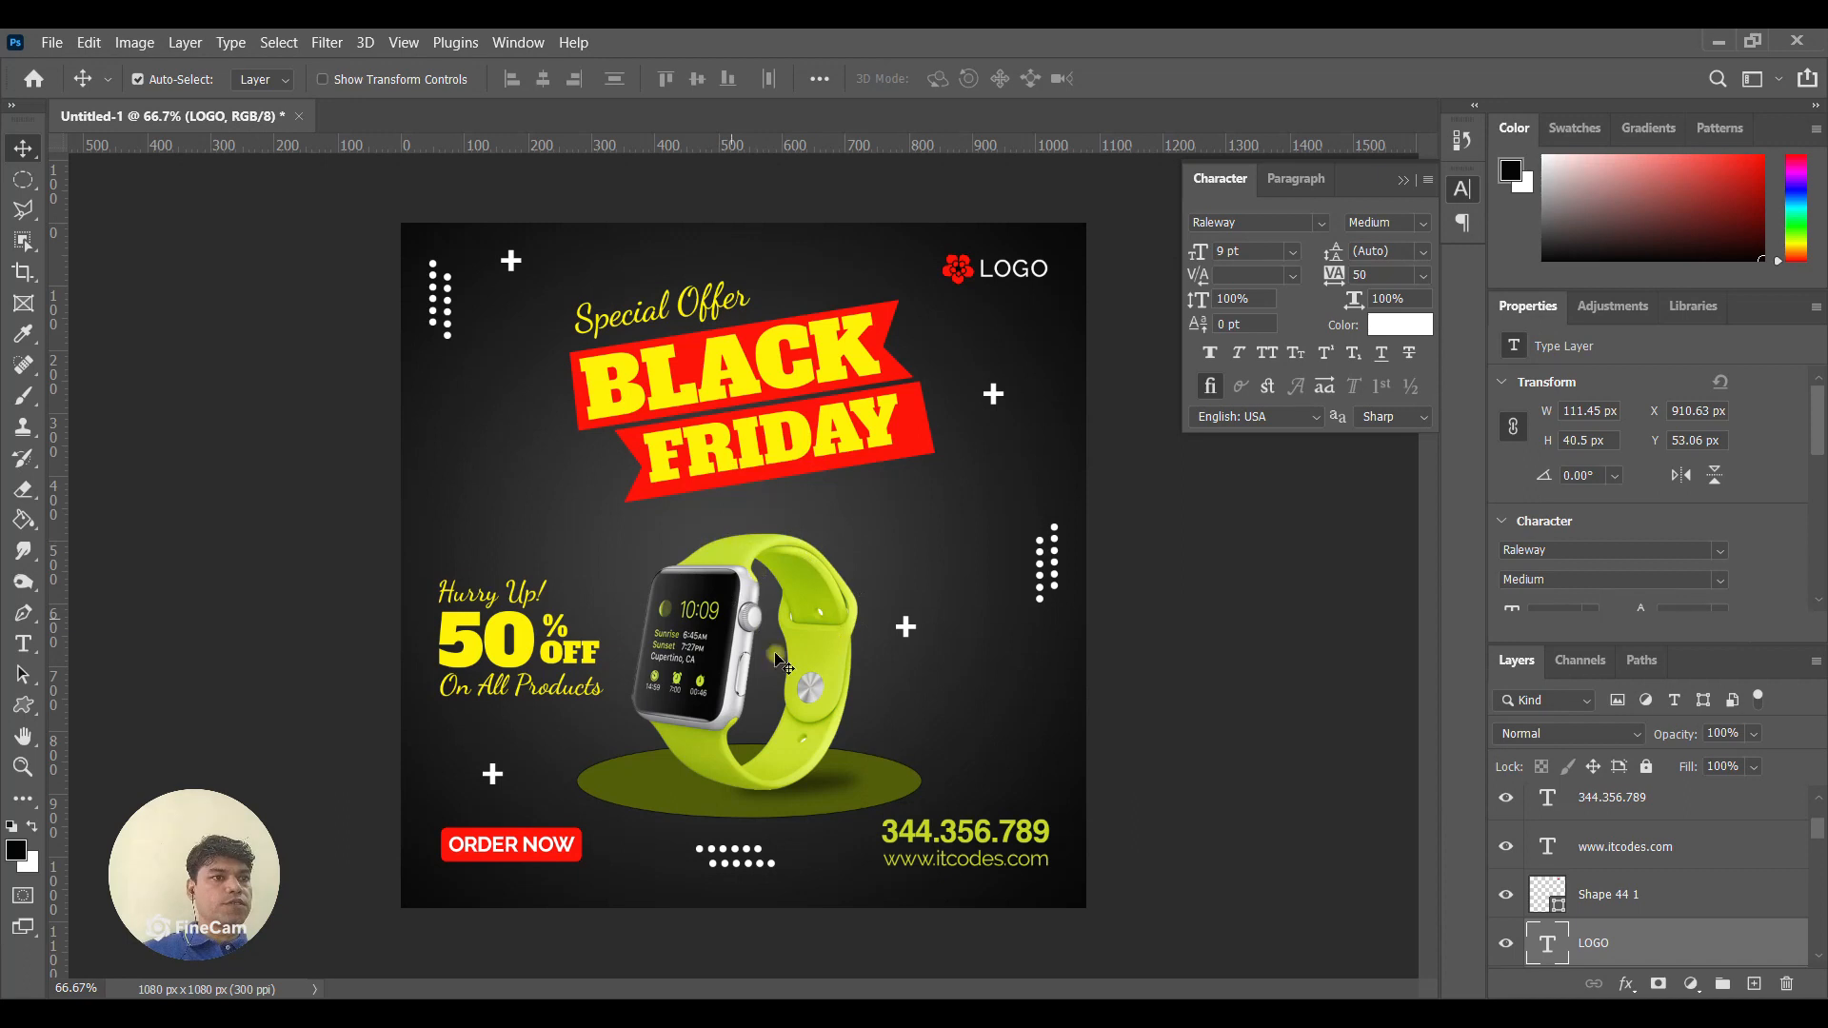
Set the size of the phone number text above the website address to 10 pt.
{"action": "left_click", "coordinate": [767, 621]}
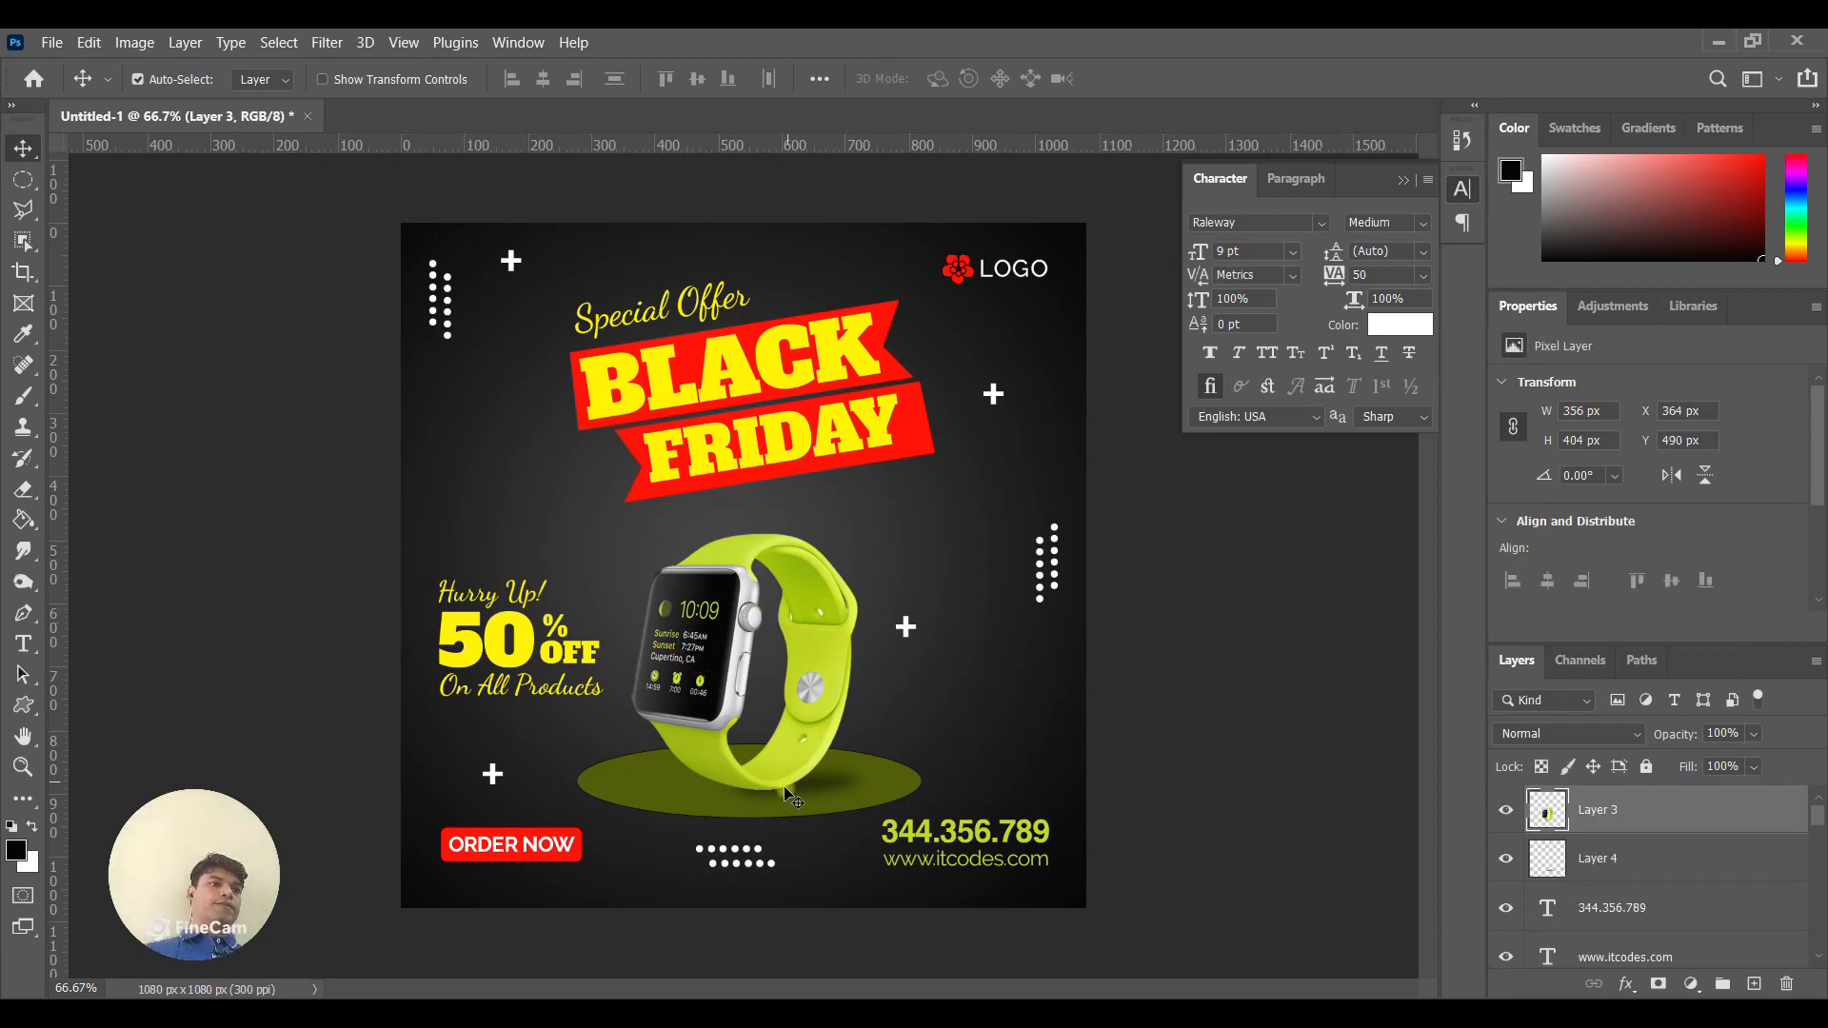
{"action": "left_click", "coordinate": [23, 645]}
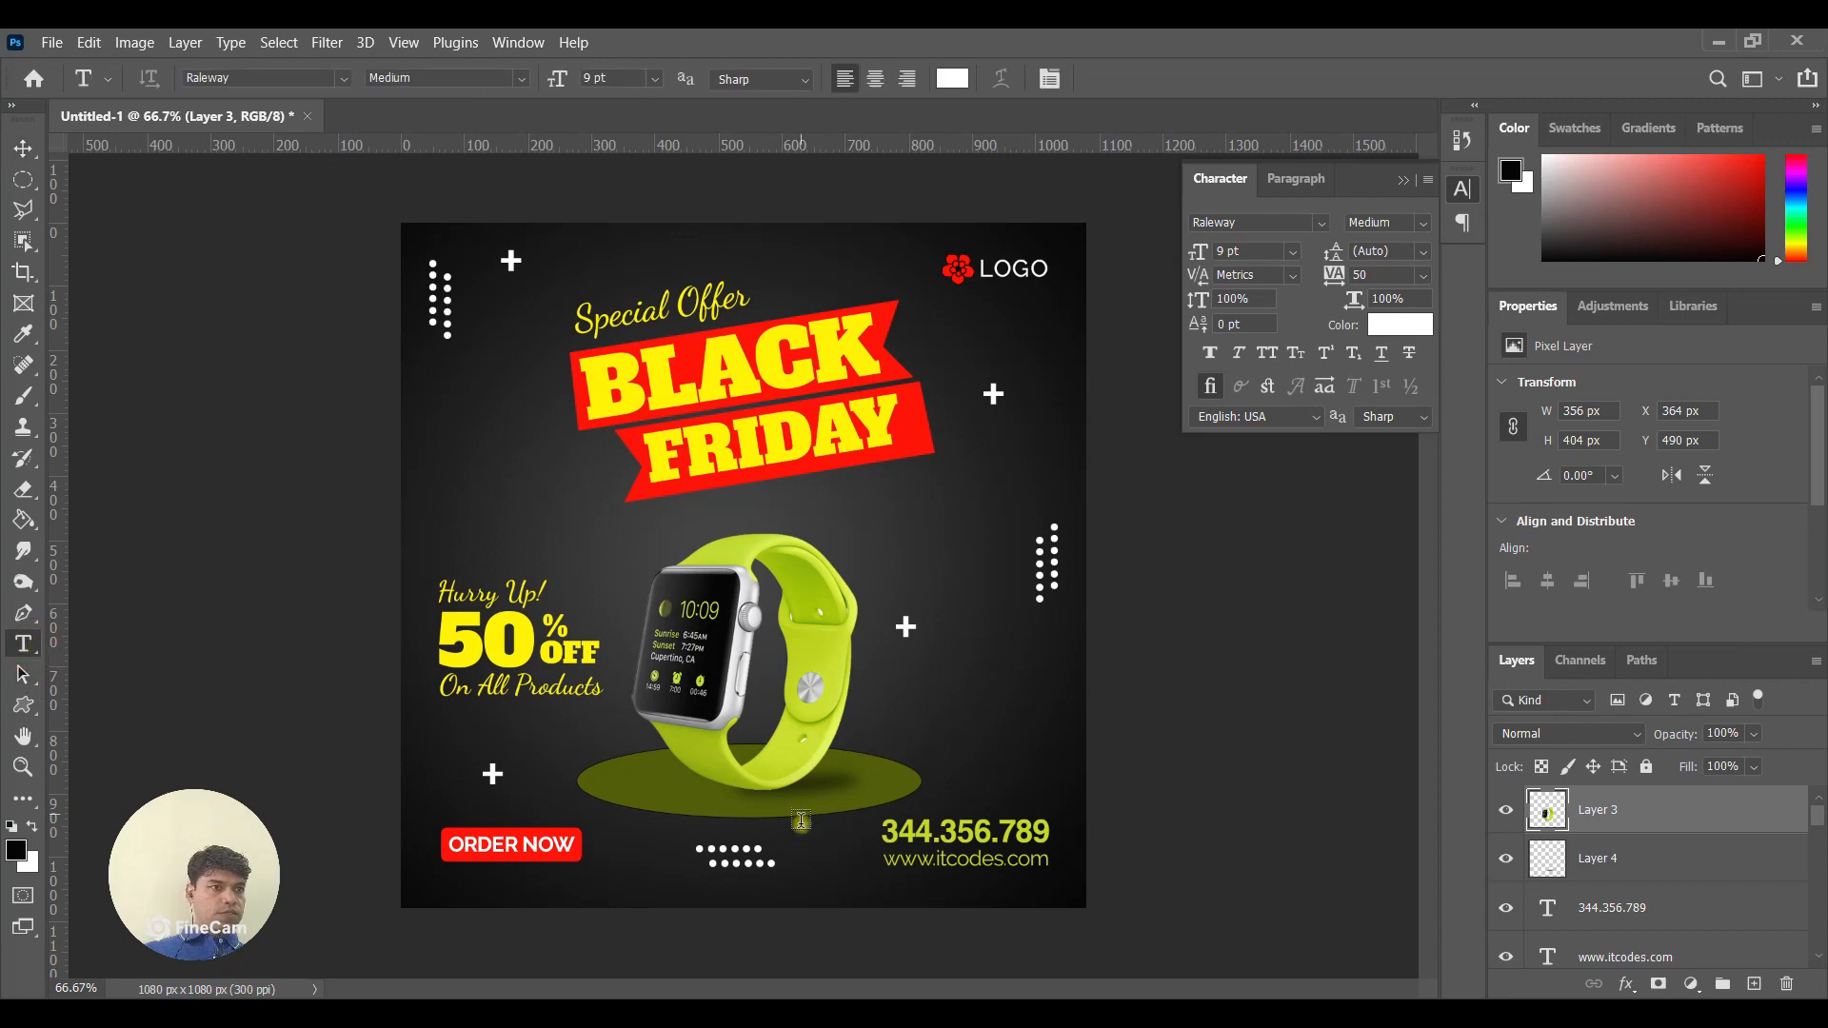
{"action": "left_click", "coordinate": [899, 835]}
{"action": "key", "text": "ctrl+a"}
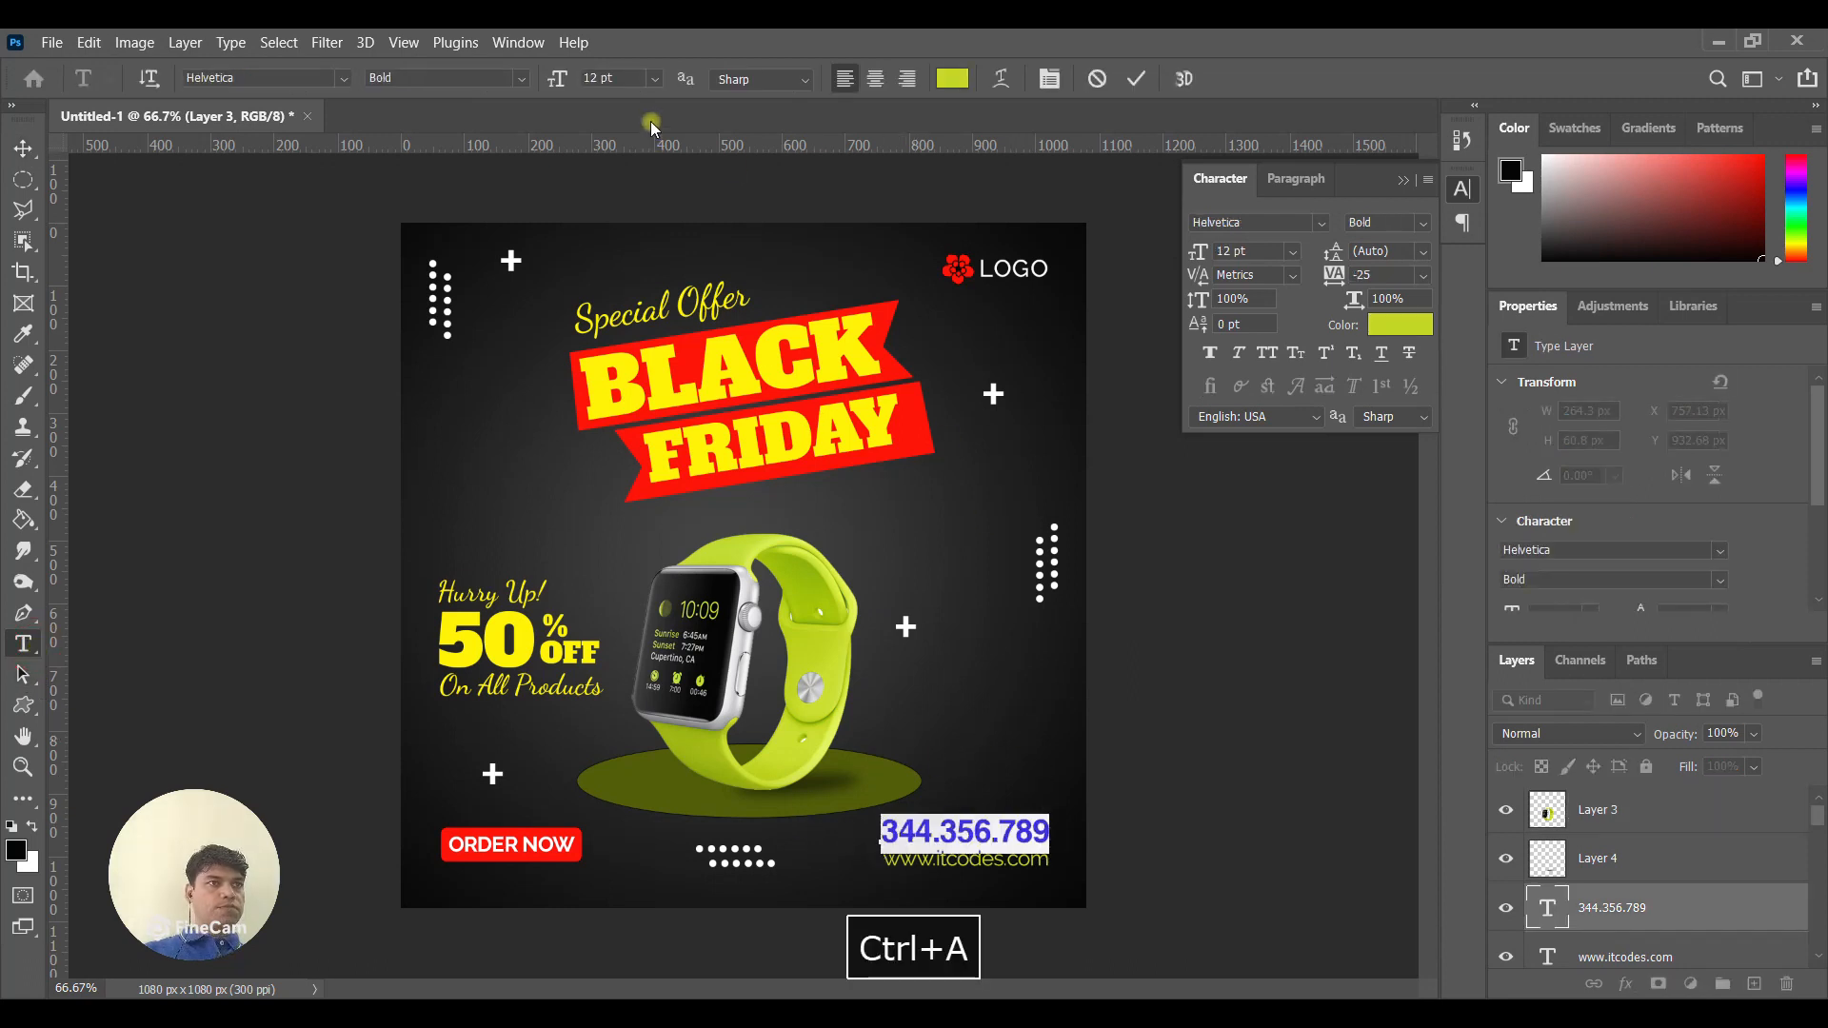
{"action": "left_click", "coordinate": [619, 79]}
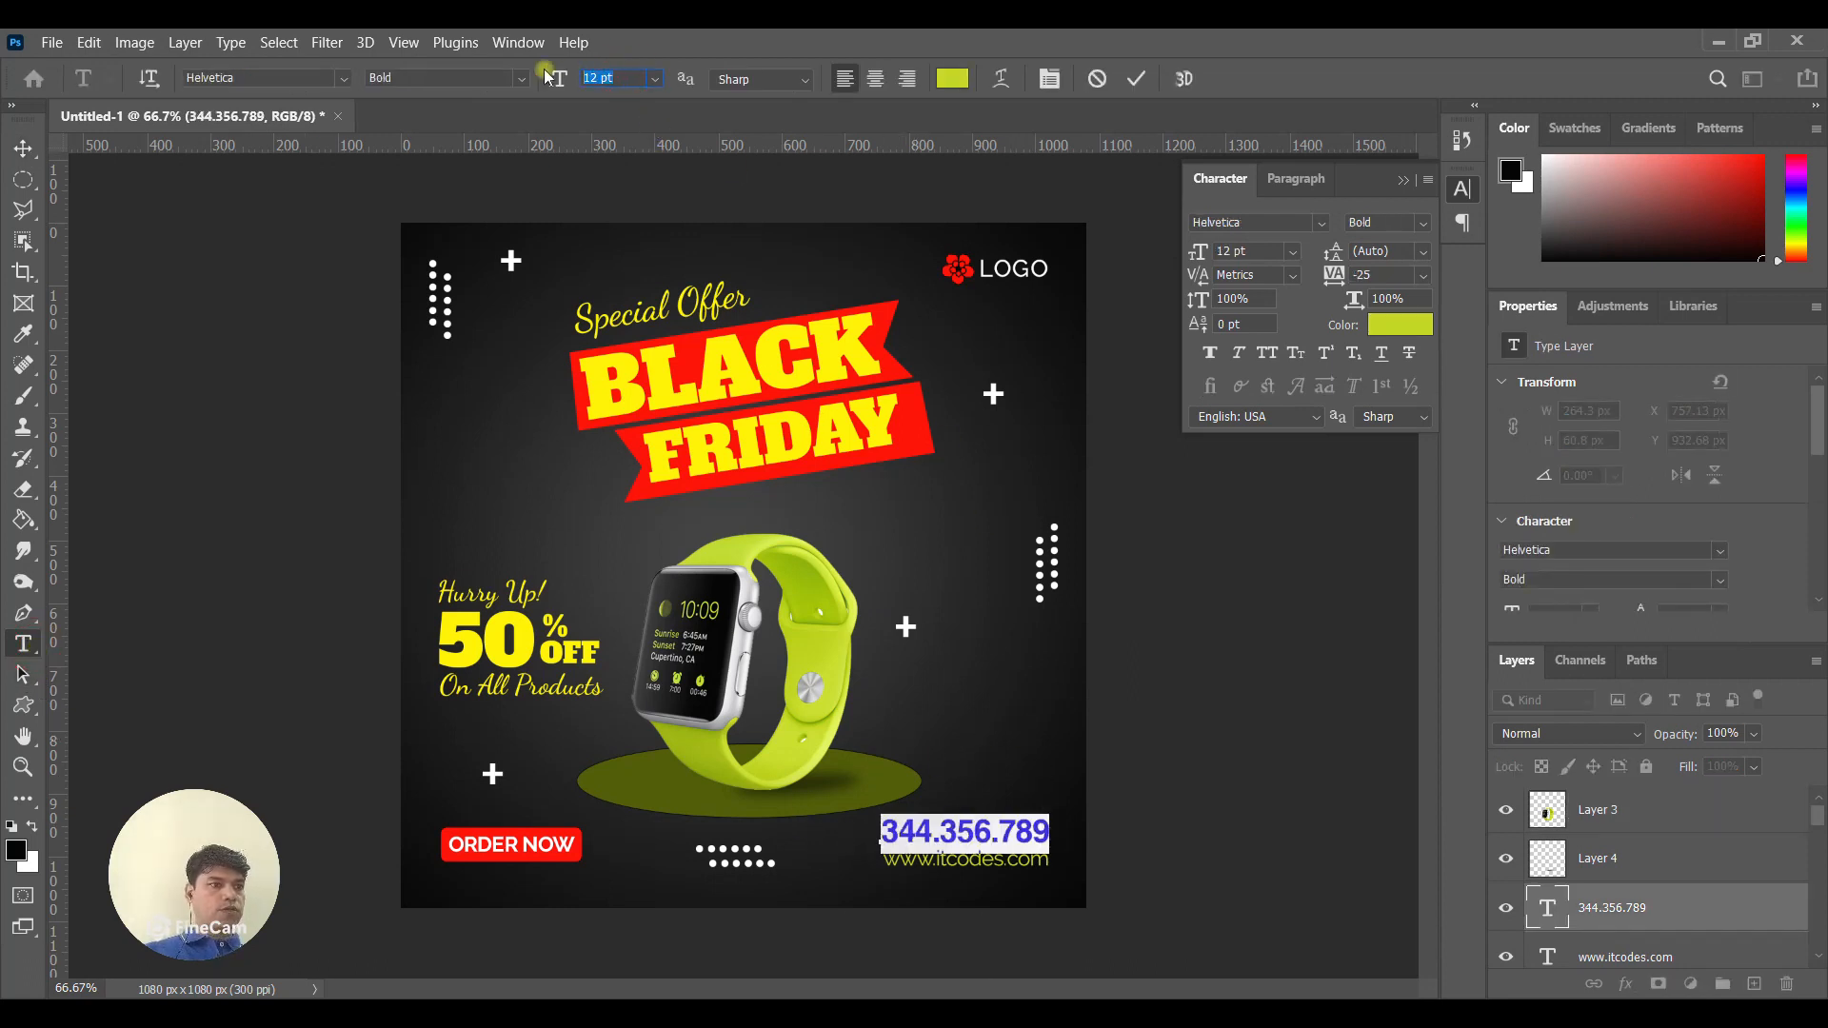
{"action": "key", "text": "Return"}
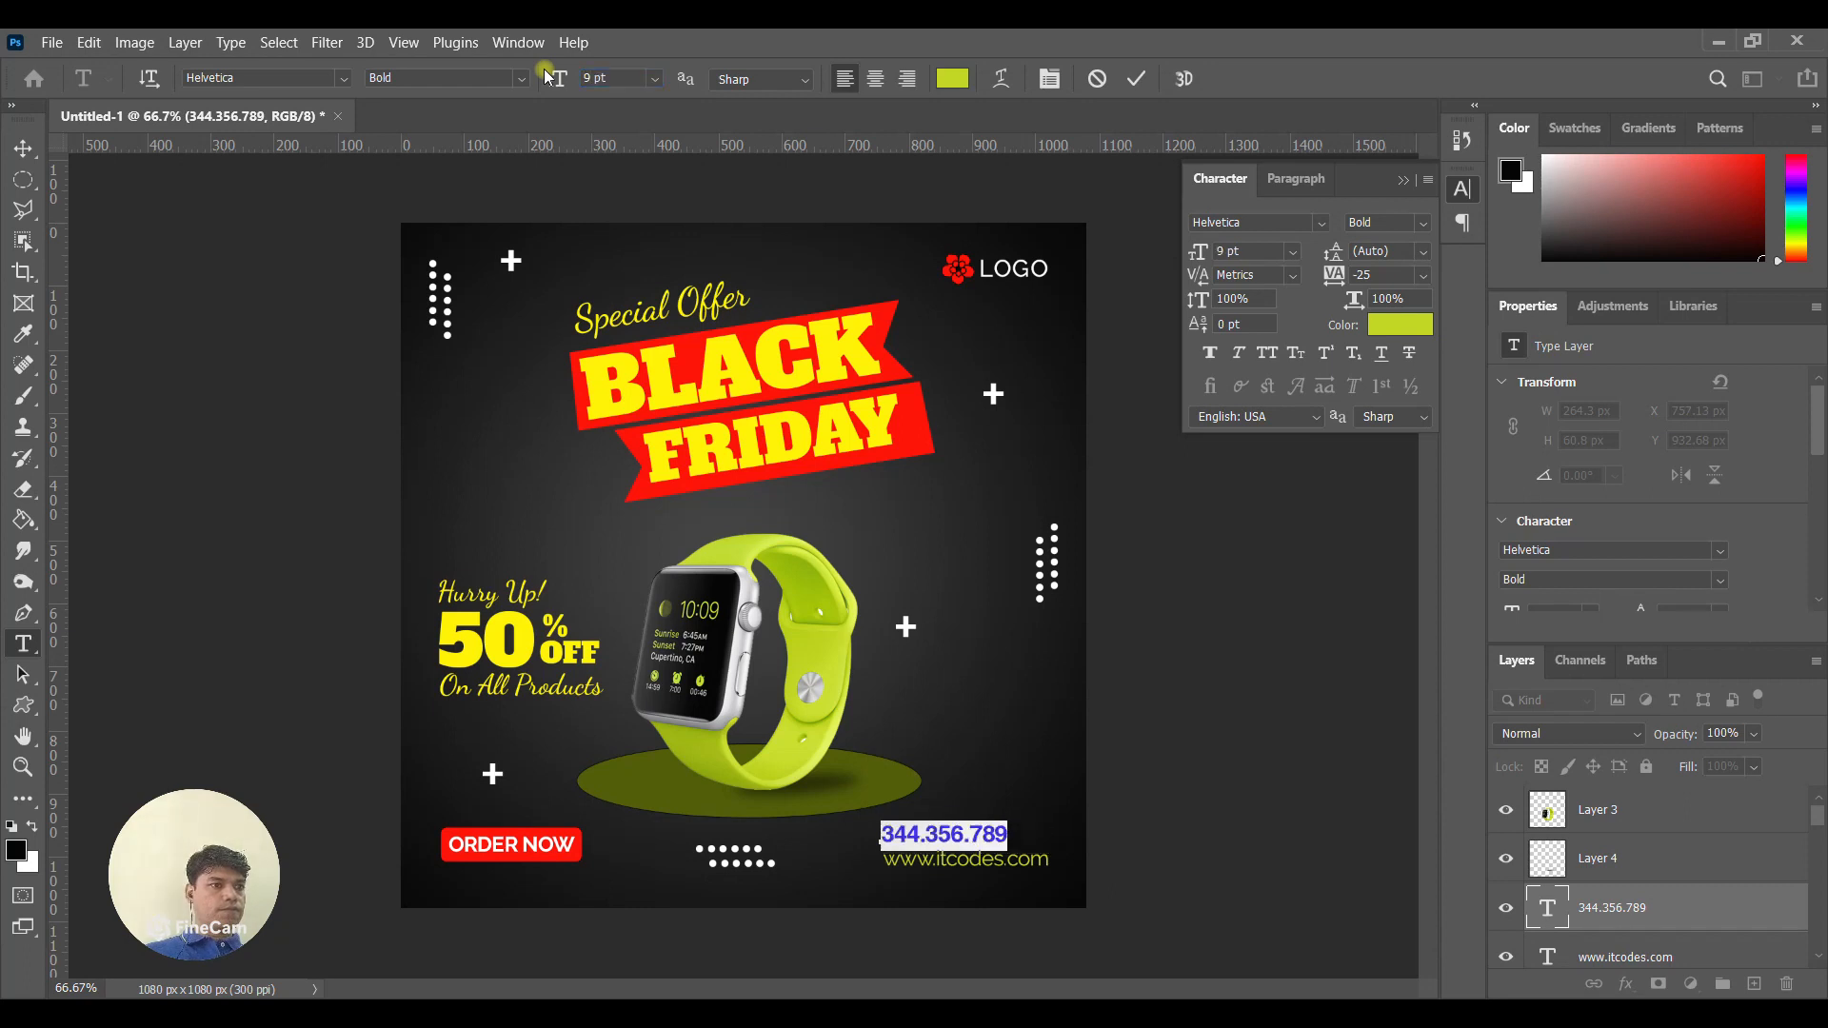
{"action": "left_click", "coordinate": [626, 80]}
{"action": "type", "text": "10"}
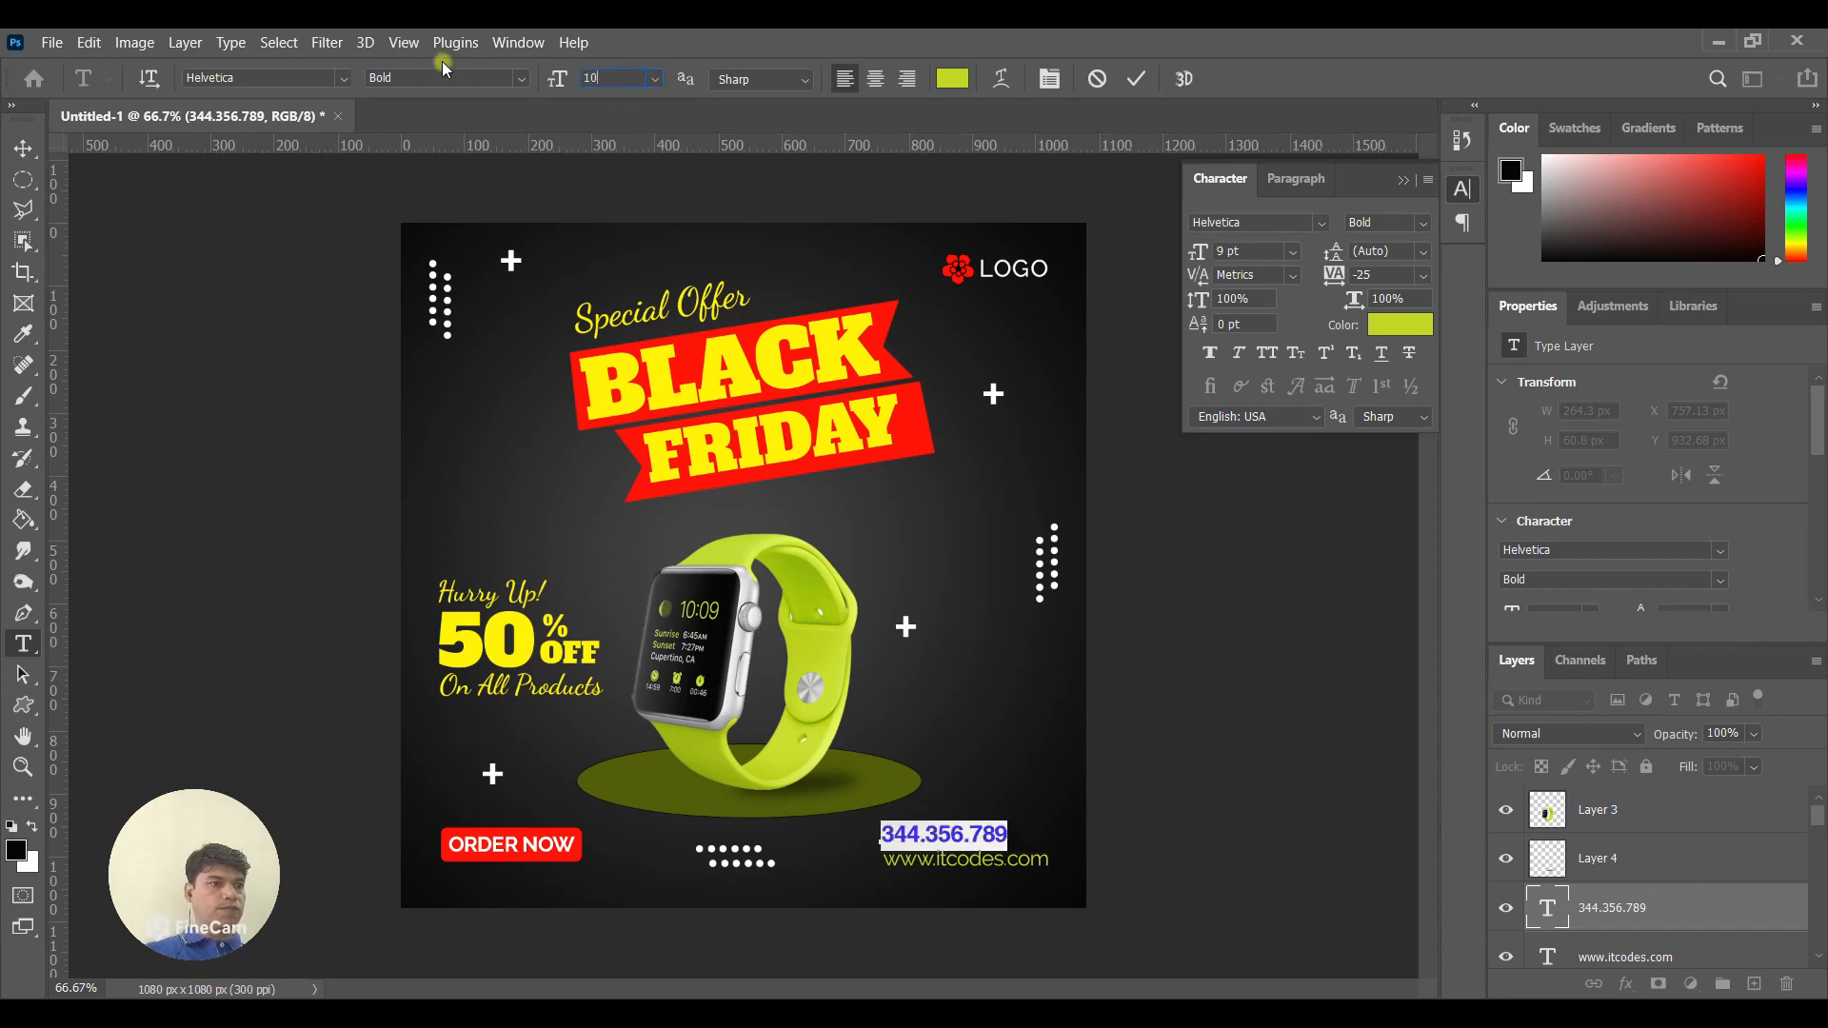
{"action": "key", "text": "Return"}
{"action": "left_click", "coordinate": [23, 149]}
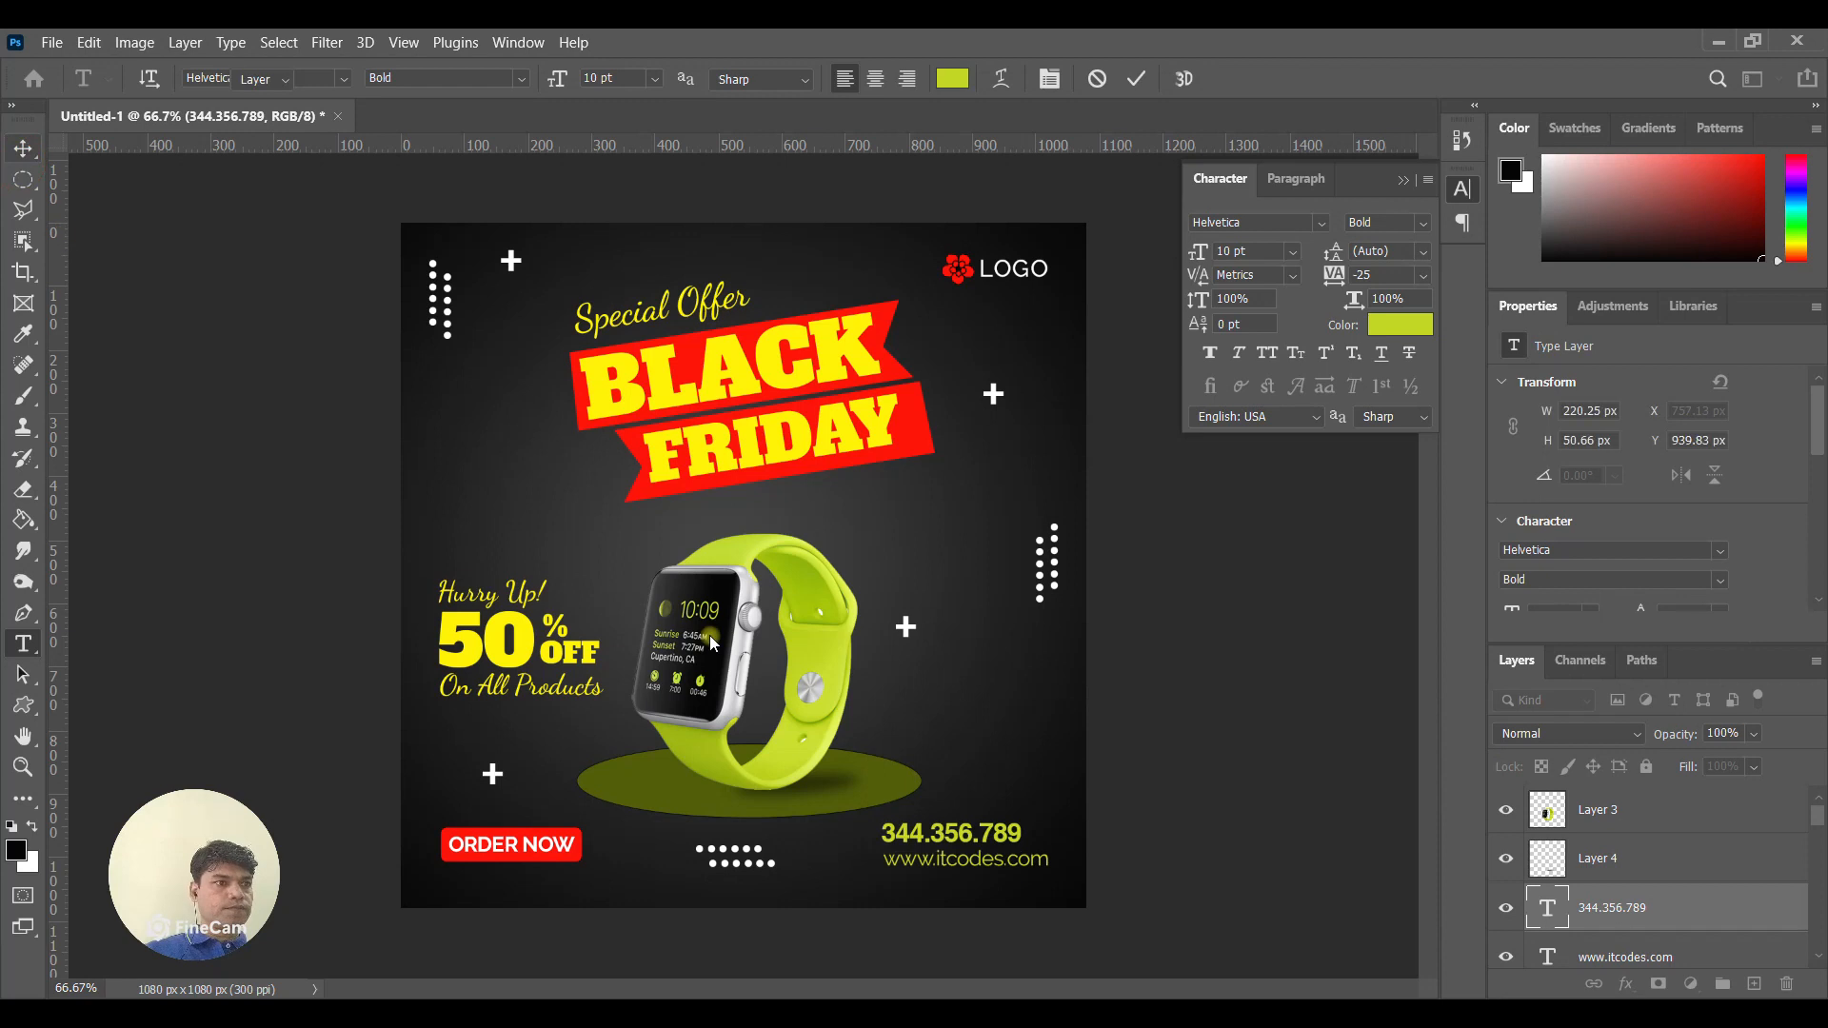
{"action": "left_click", "coordinate": [10, 647]}
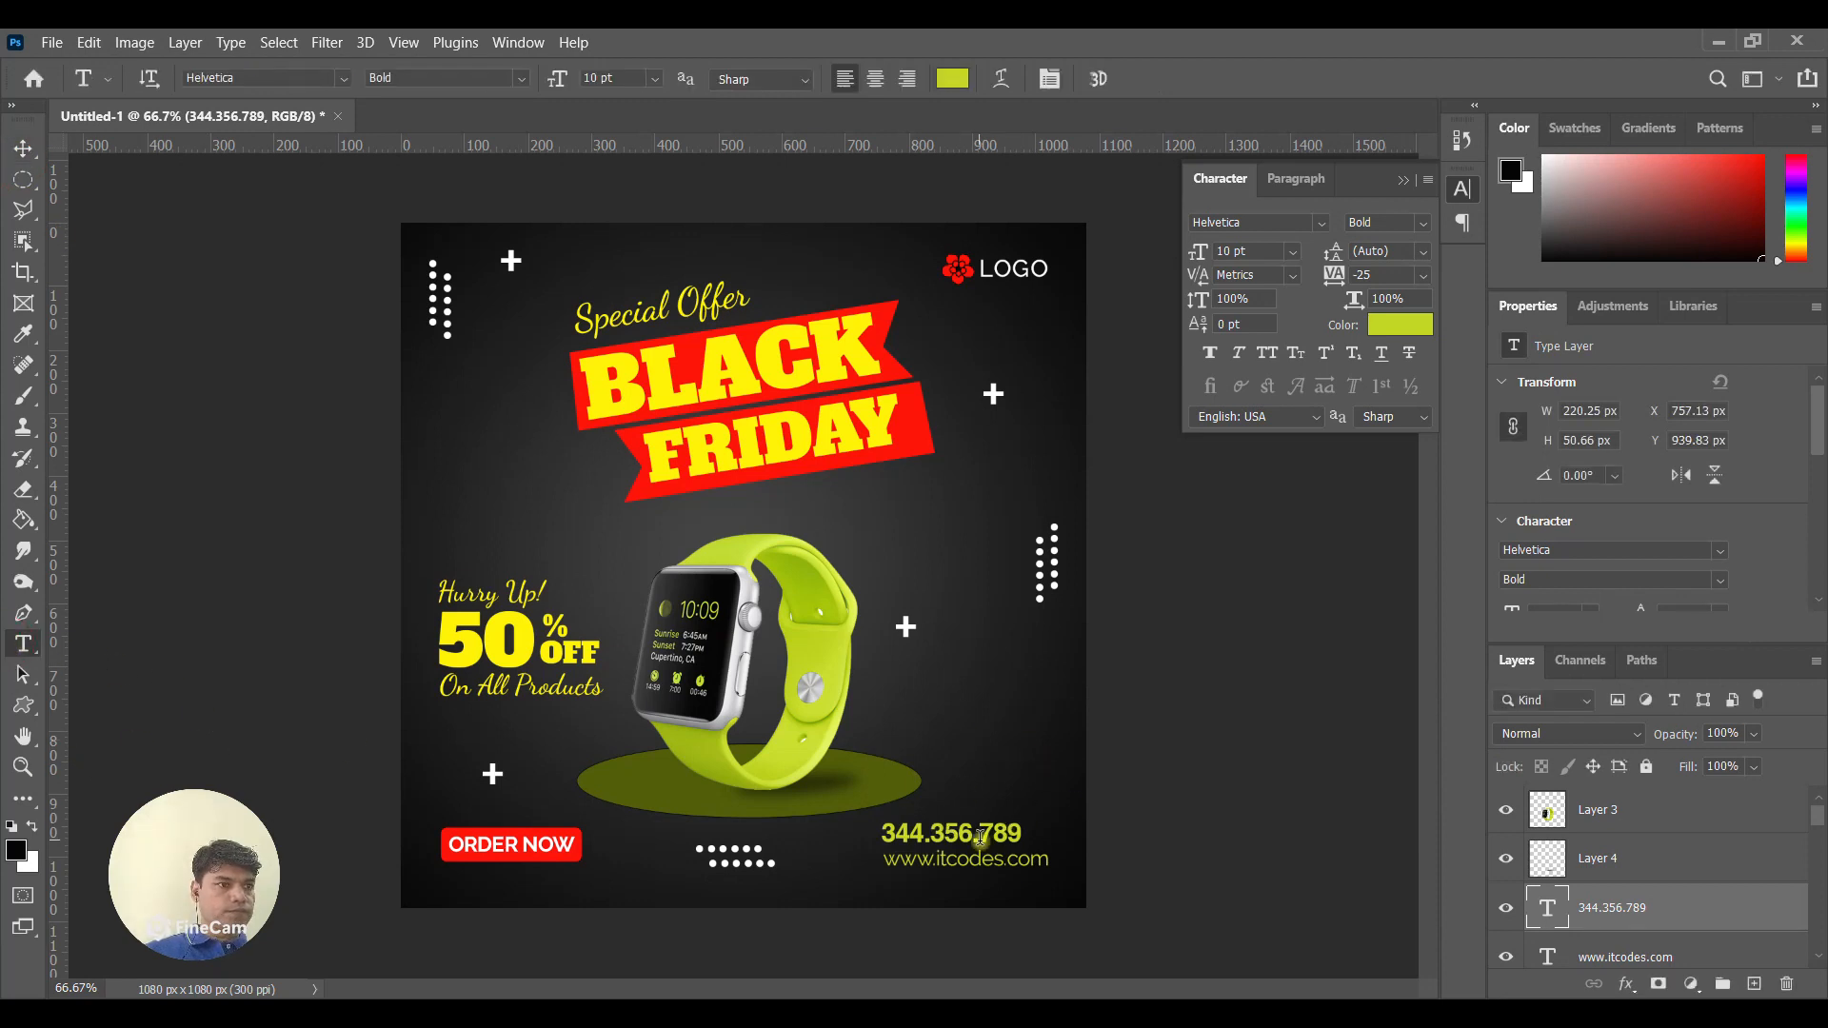
Nudge the website address text to the left so it sits centred under the phone number.
{"action": "left_click", "coordinate": [23, 148]}
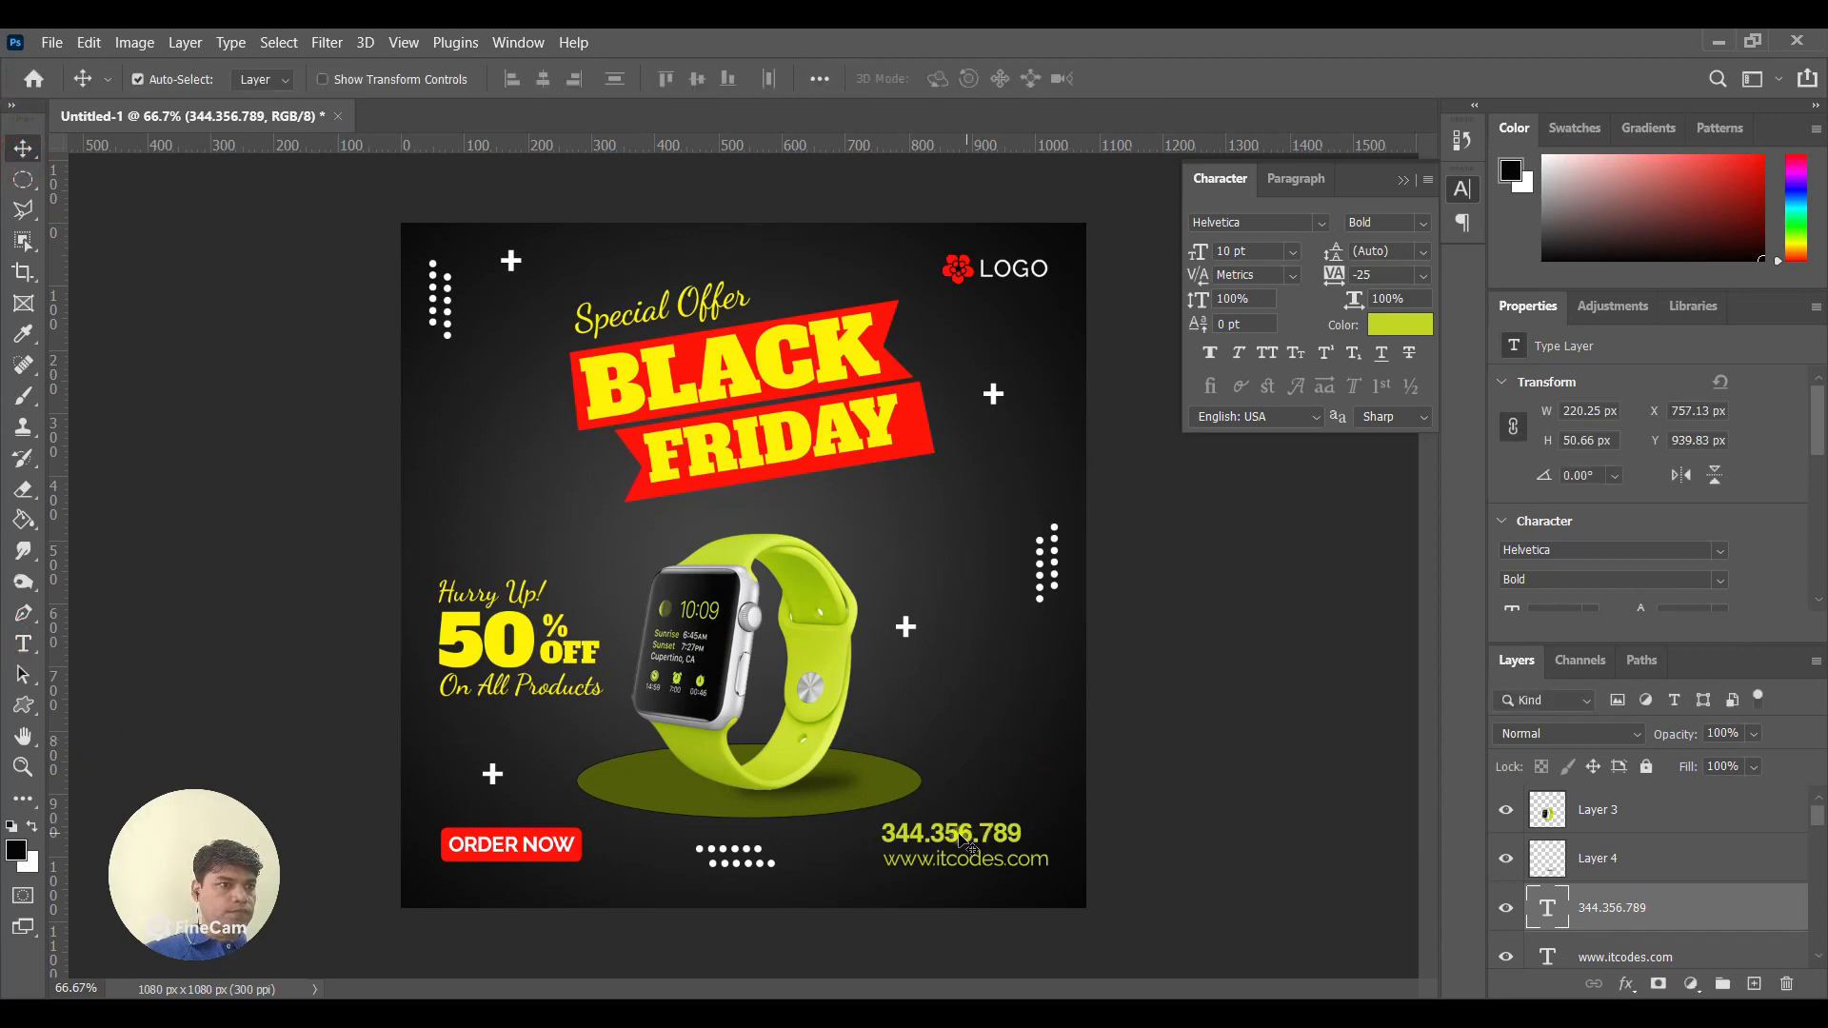
{"action": "left_click", "coordinate": [922, 862]}
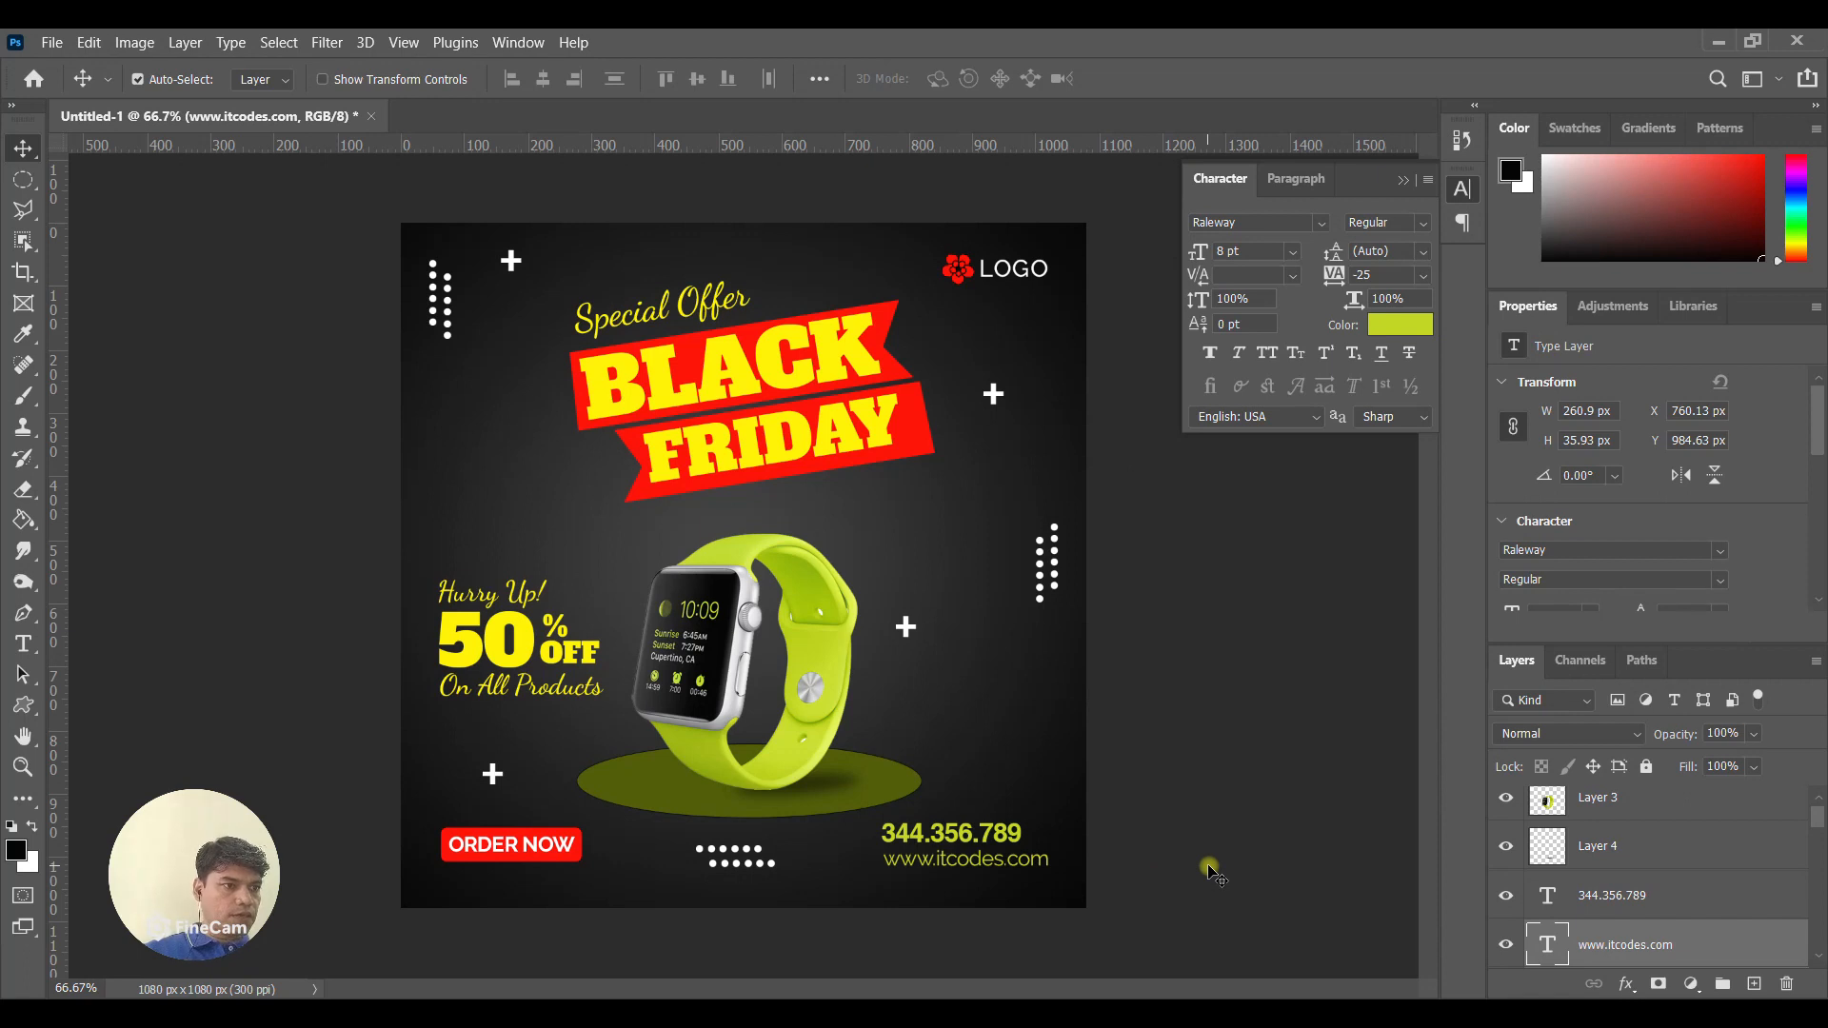
{"action": "key", "text": "Left"}
{"action": "key", "text": "Left"}
{"action": "key", "text": "Left"}
{"action": "key", "text": "Left"}
{"action": "key", "text": "Left"}
{"action": "key", "text": "Left"}
{"action": "key", "text": "Left"}
{"action": "key", "text": "Left"}
{"action": "key", "text": "Left"}
{"action": "key", "text": "Left"}
{"action": "key", "text": "Left"}
{"action": "key", "text": "Left"}
{"action": "key", "text": "Left"}
{"action": "key", "text": "Left"}
{"action": "key", "text": "Left"}
{"action": "key", "text": "Left"}
{"action": "key", "text": "Left"}
{"action": "key", "text": "Left"}
{"action": "key", "text": "Left"}
{"action": "key", "text": "Left"}
{"action": "key", "text": "Left"}
{"action": "key", "text": "Down"}
{"action": "key", "text": "Right"}
{"action": "key", "text": "Right"}
{"action": "key", "text": "Down"}
{"action": "key", "text": "Up"}
{"action": "key", "text": "Up"}
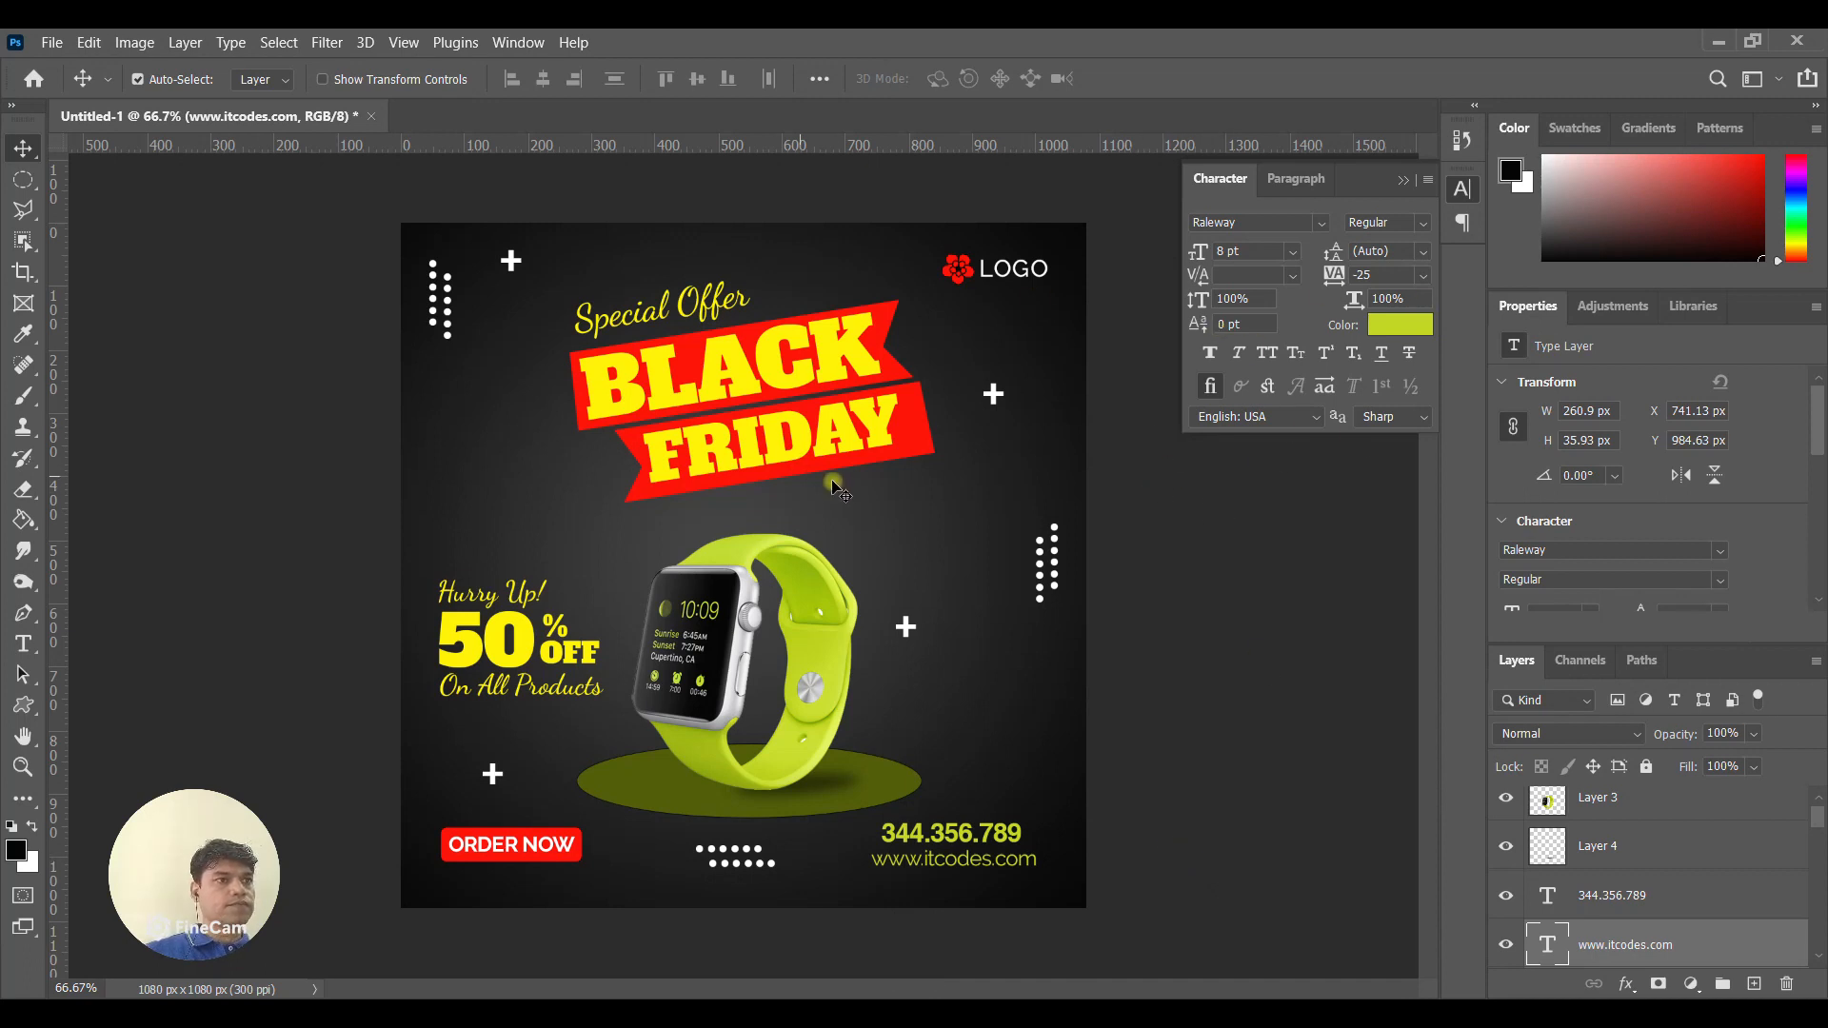
Nudge the "Special Offer" text a few pixels left and down, closer to the BLACK banner.
{"action": "left_click", "coordinate": [833, 372]}
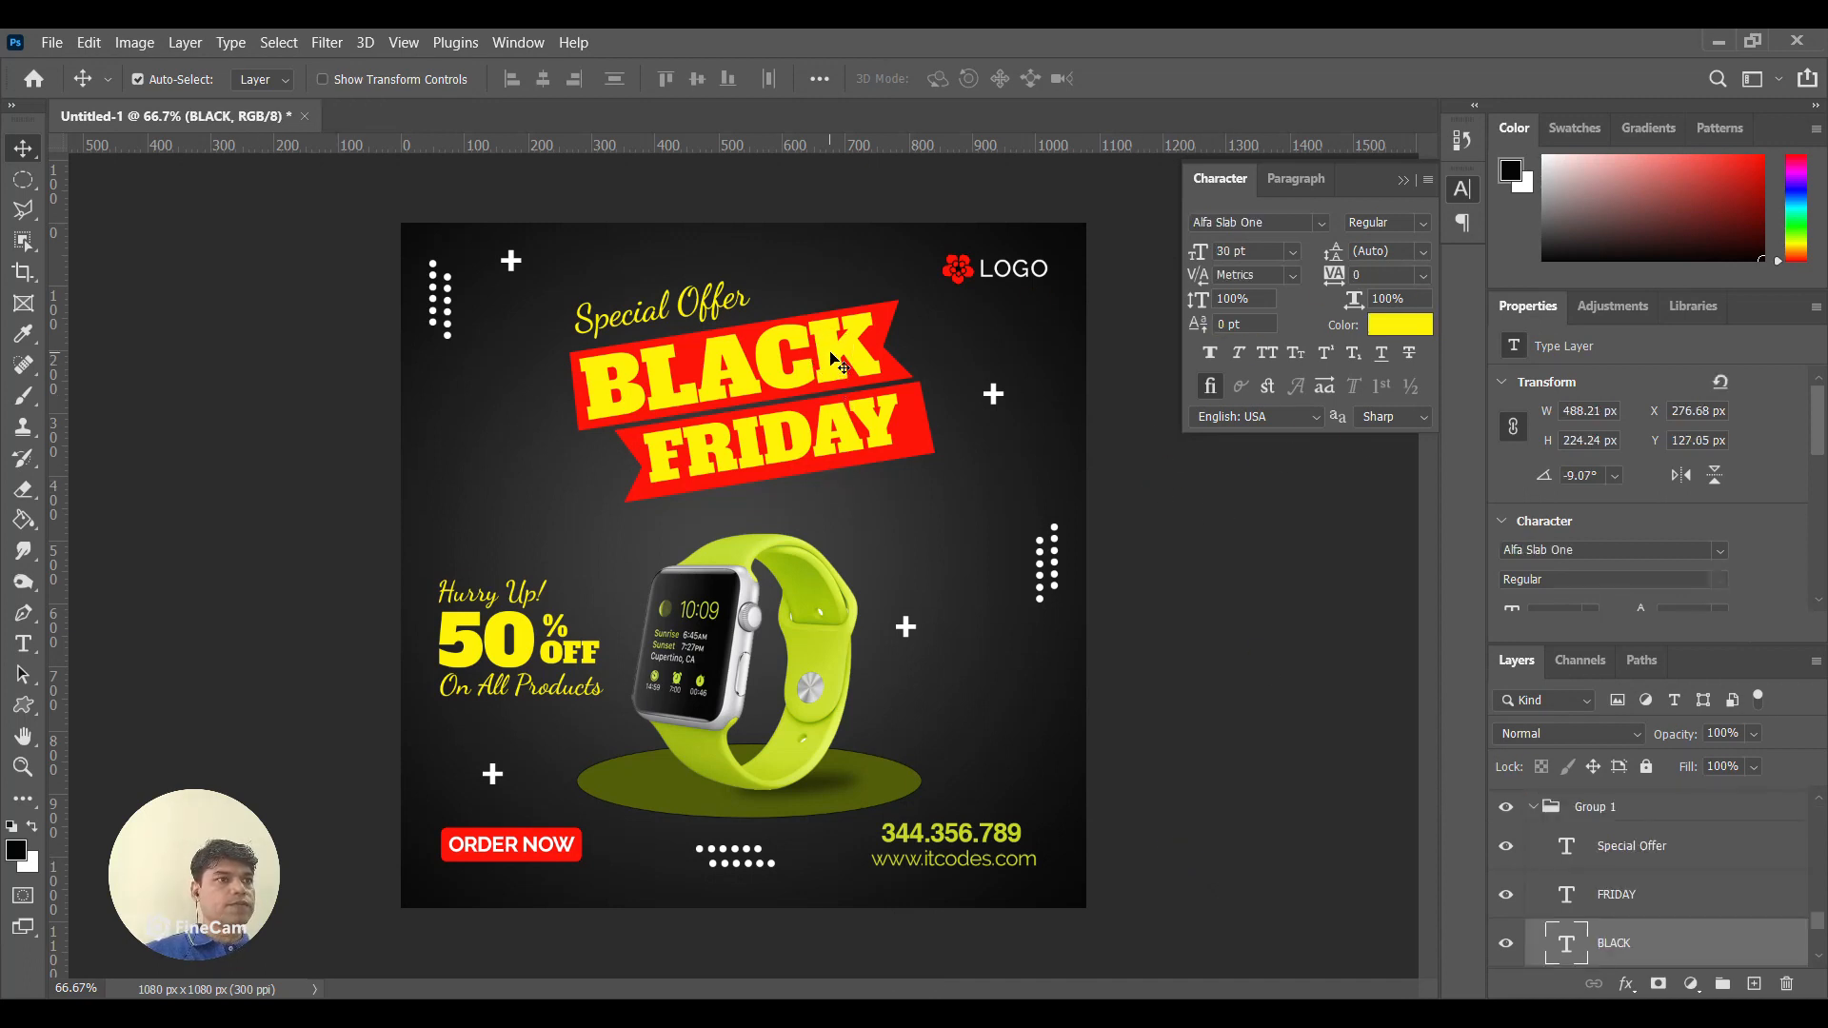
{"action": "left_click", "coordinate": [705, 302]}
{"action": "key", "text": "Left"}
{"action": "key", "text": "Left"}
{"action": "key", "text": "Left"}
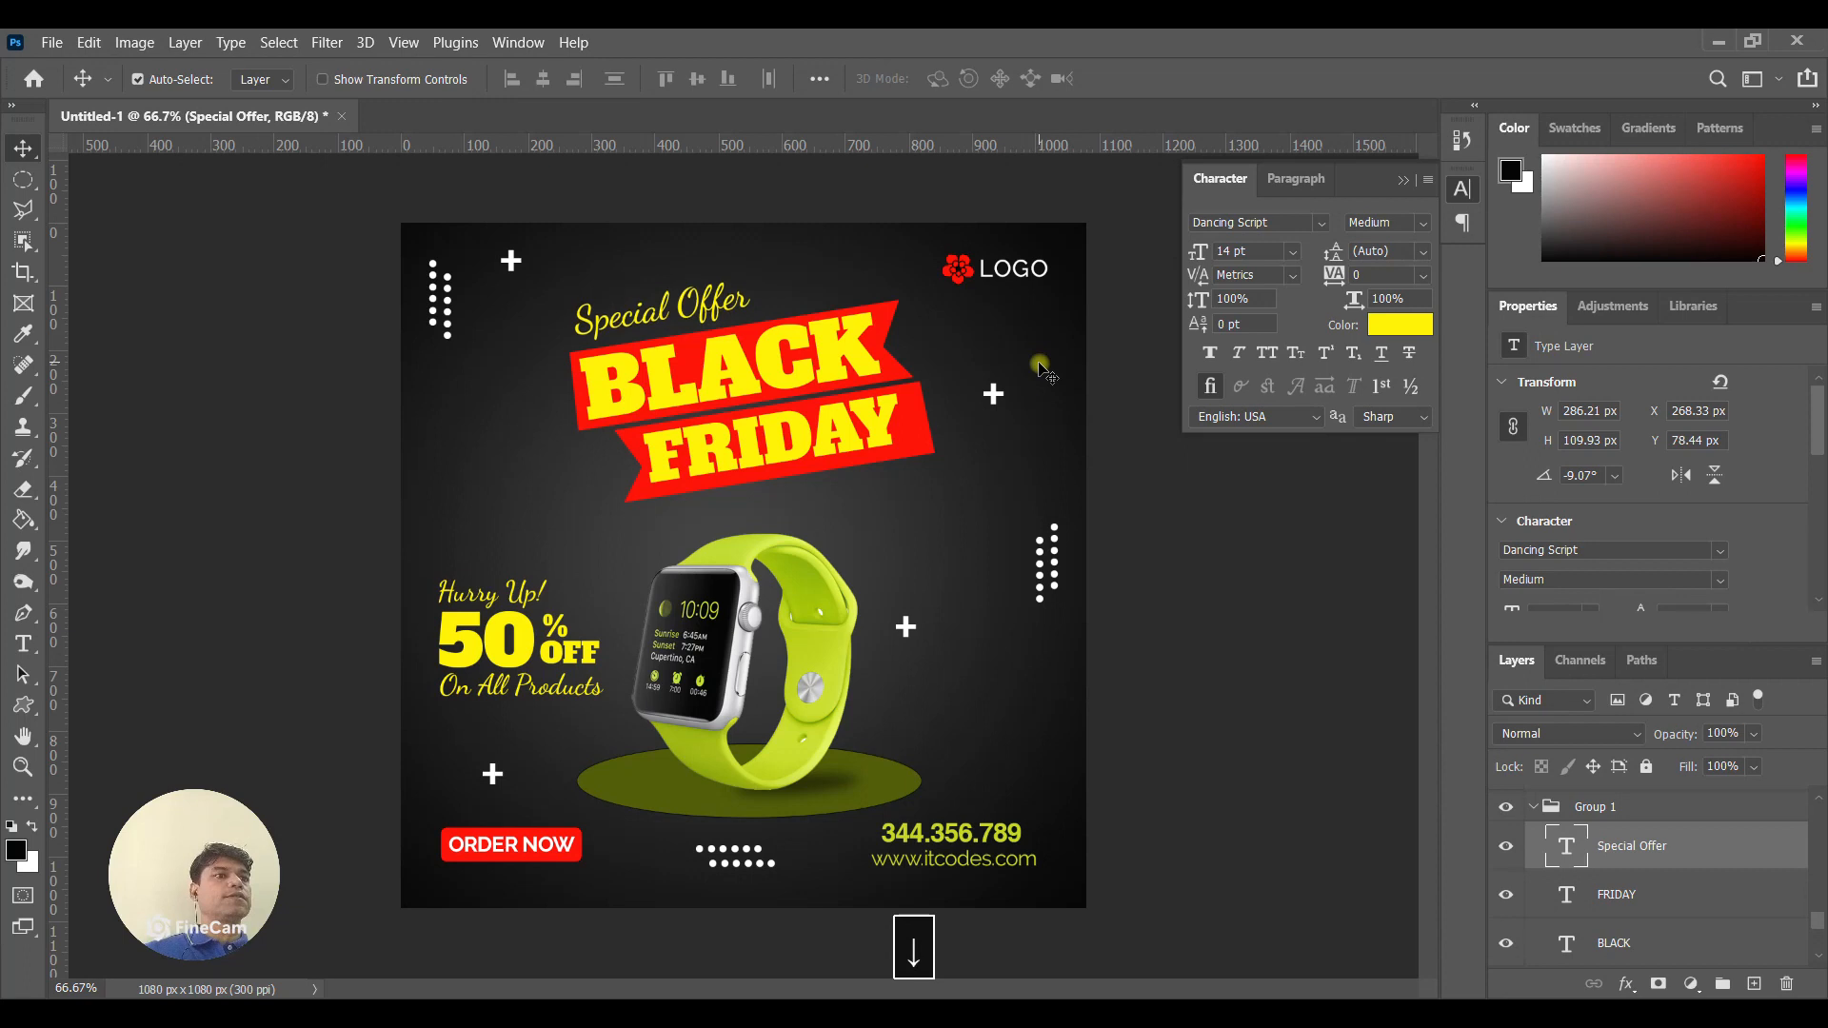
{"action": "key", "text": "Left"}
{"action": "key", "text": "Left"}
{"action": "key", "text": "Down"}
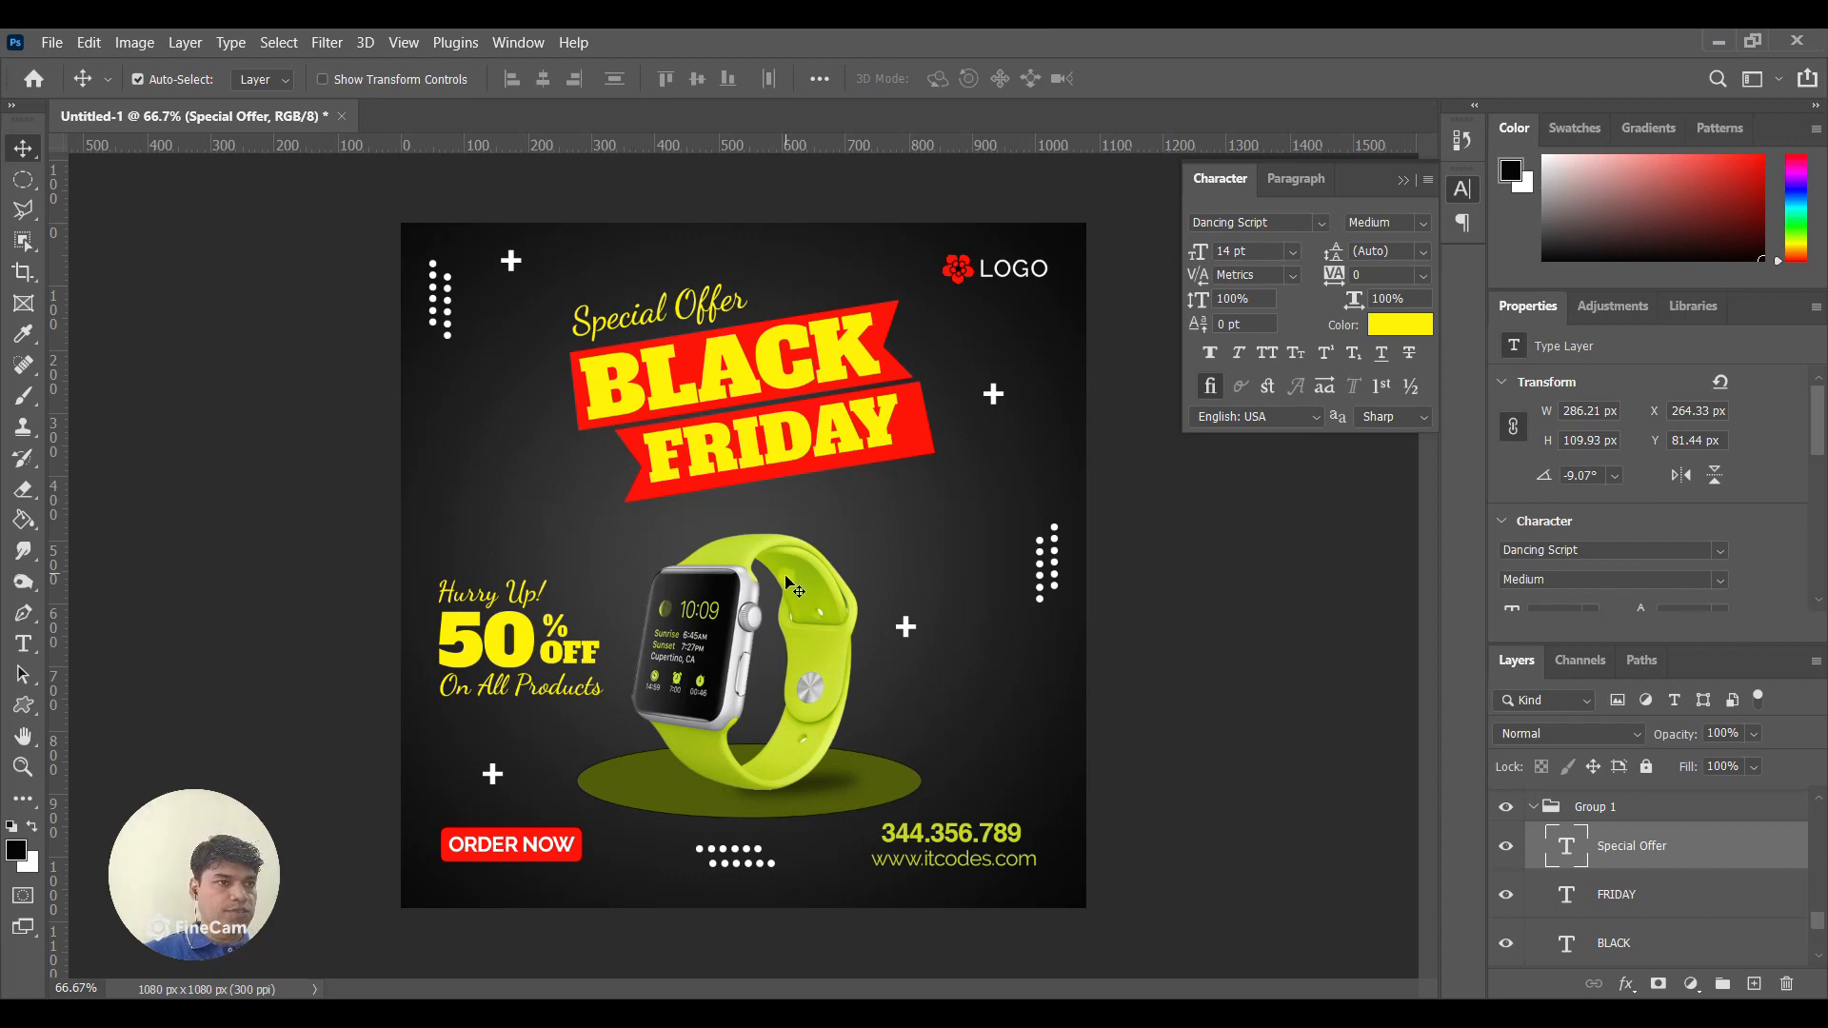
Select the dark background layer and choose the Foreground to Transparent preset from the Basics set for the Gradient tool.
{"action": "left_click", "coordinate": [837, 659]}
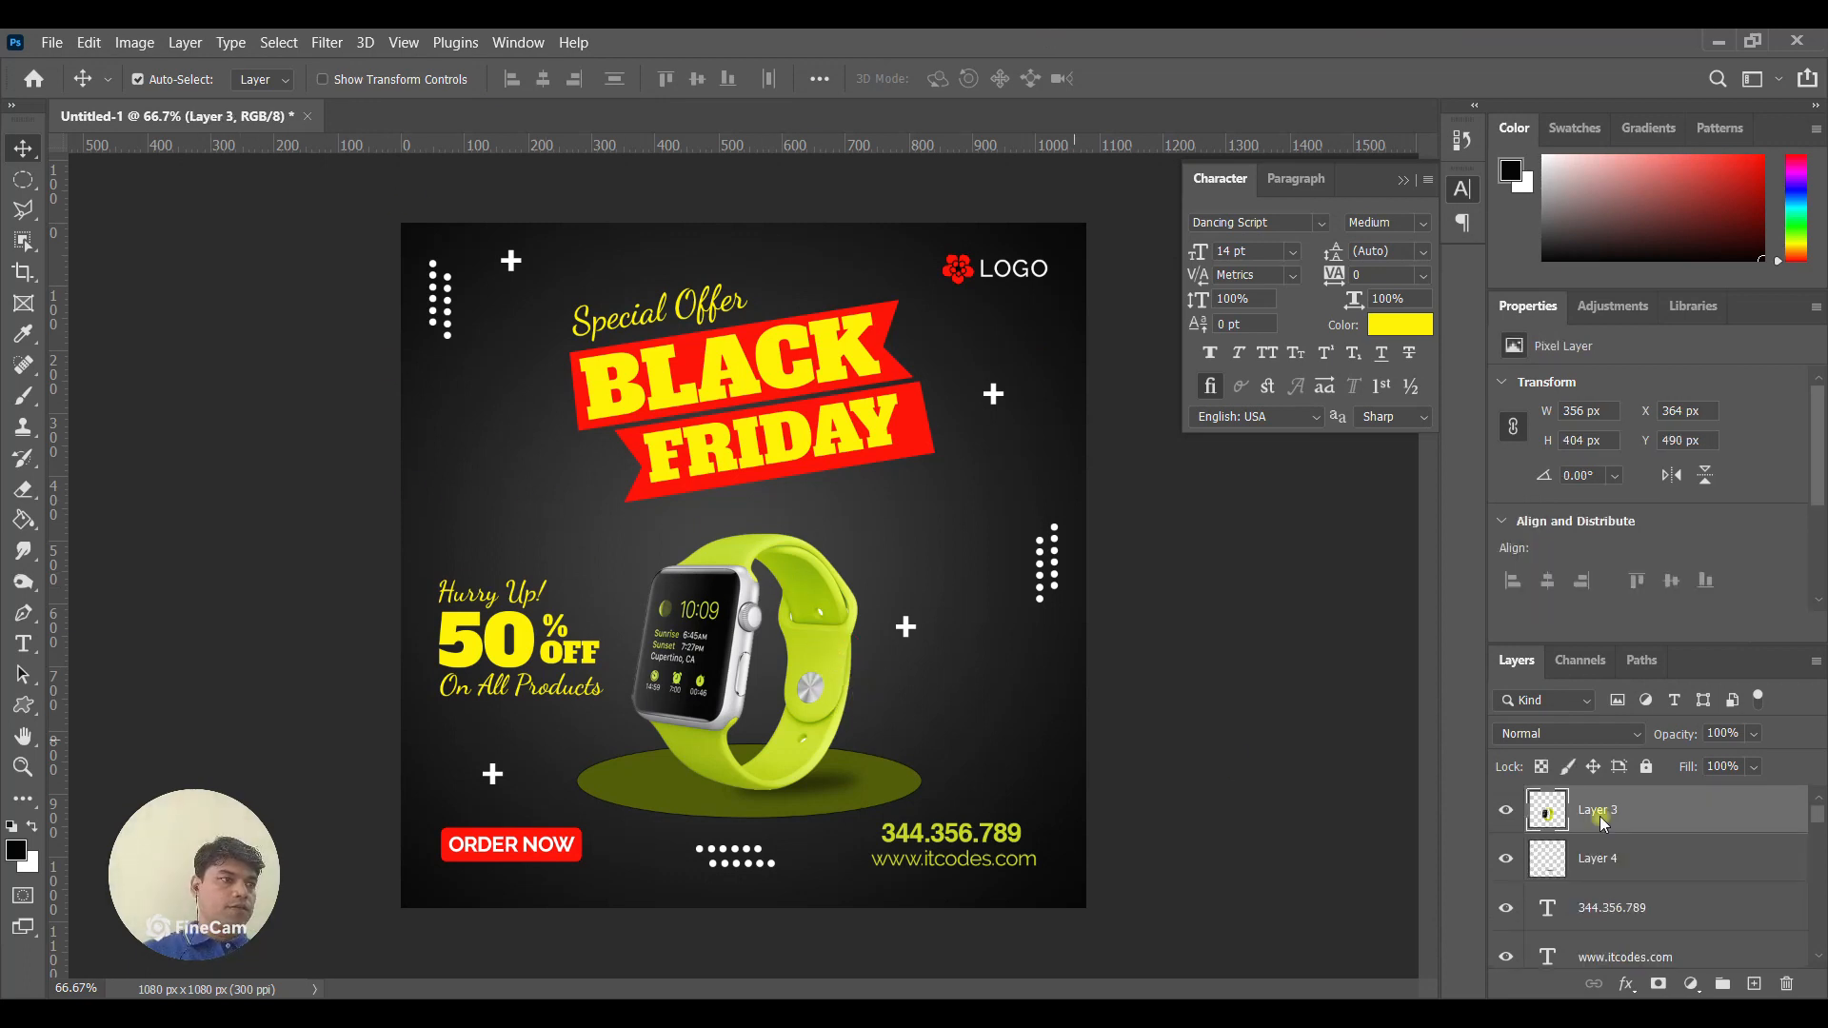
{"action": "left_click_drag", "start_coordinate": [1819, 819], "coordinate": [1818, 938]}
{"action": "left_click", "coordinate": [1681, 920]}
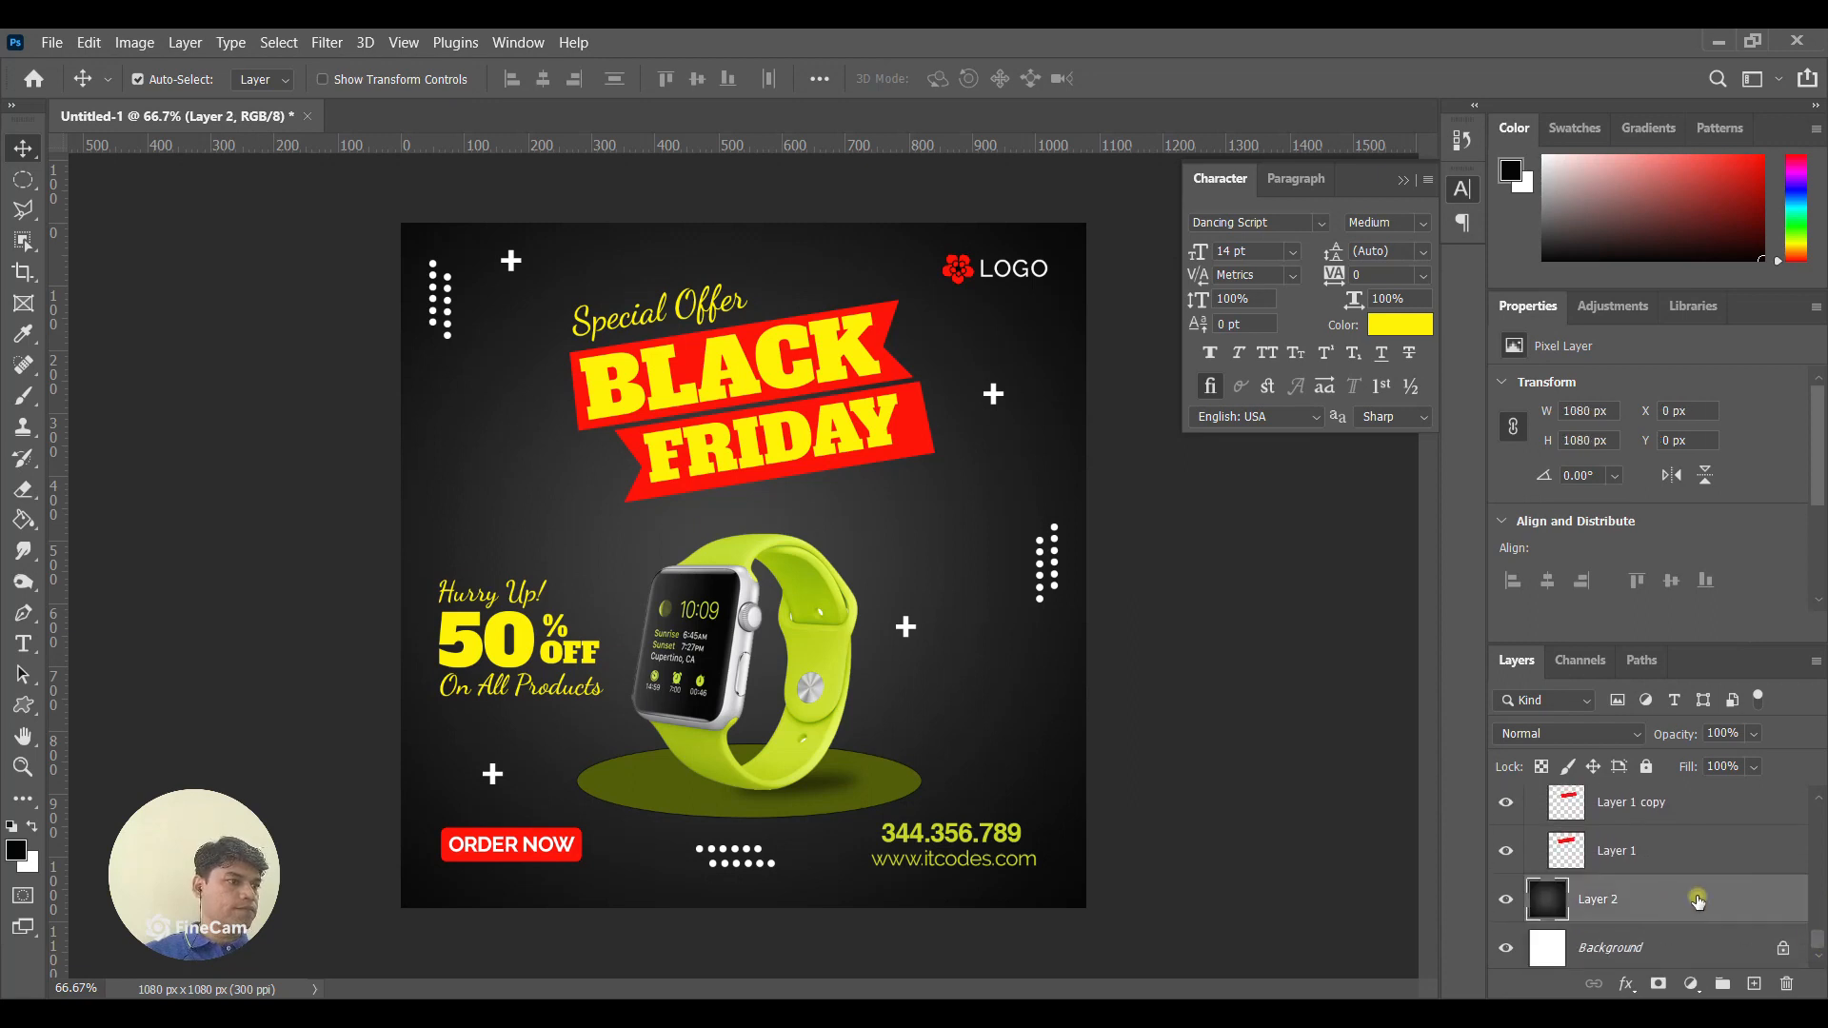
{"action": "left_click_drag", "start_coordinate": [23, 520], "coordinate": [88, 522]}
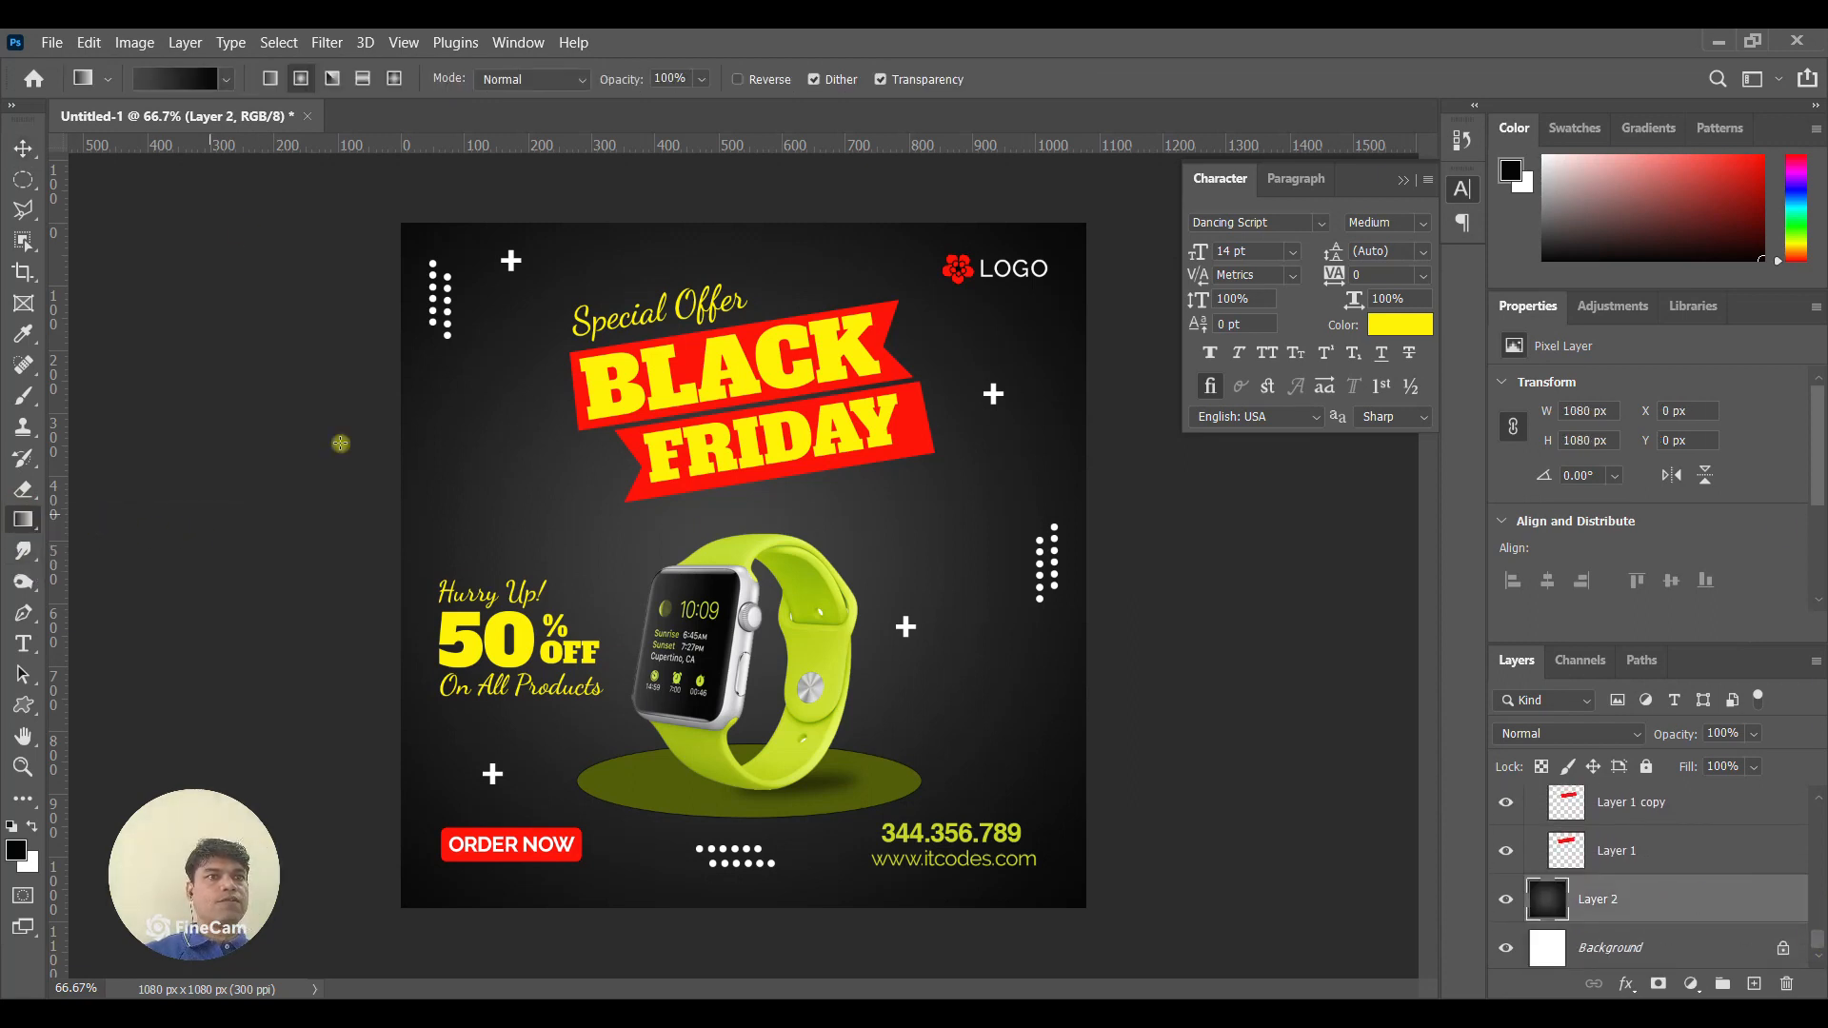
{"action": "left_click", "coordinate": [225, 83]}
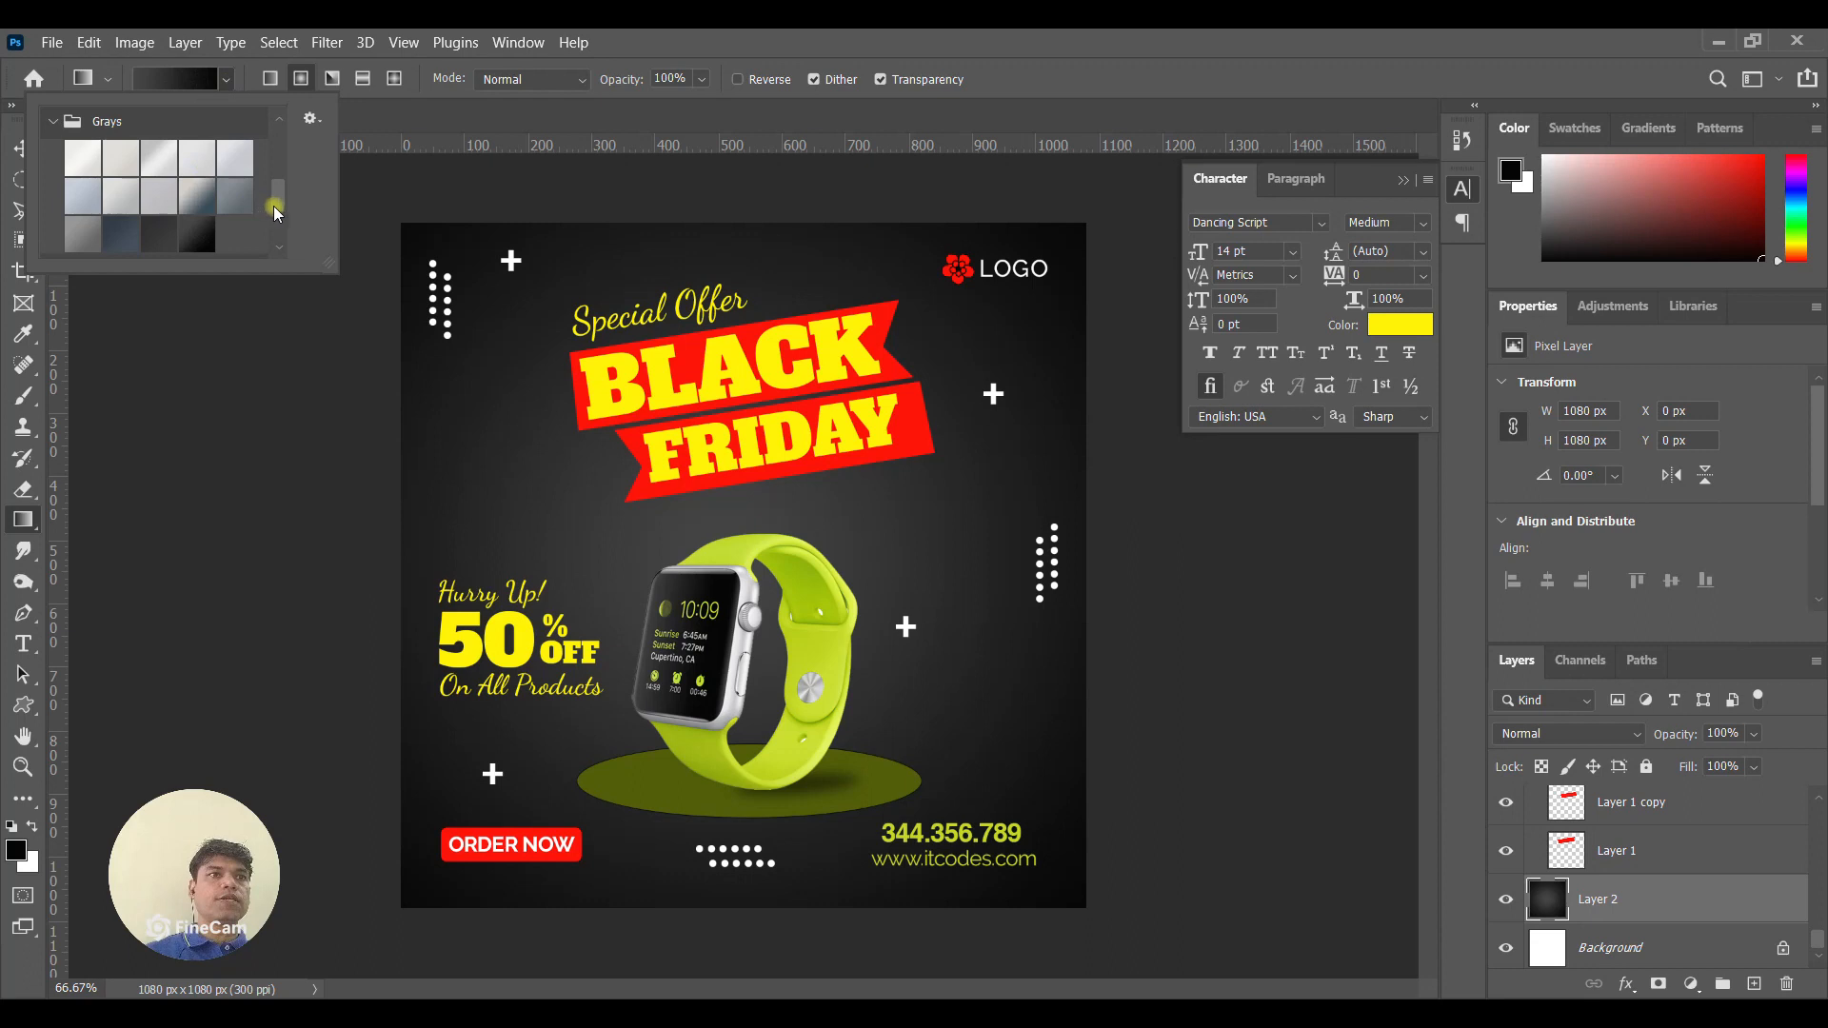
{"action": "left_click_drag", "start_coordinate": [273, 212], "coordinate": [264, 121]}
{"action": "left_click", "coordinate": [53, 122]}
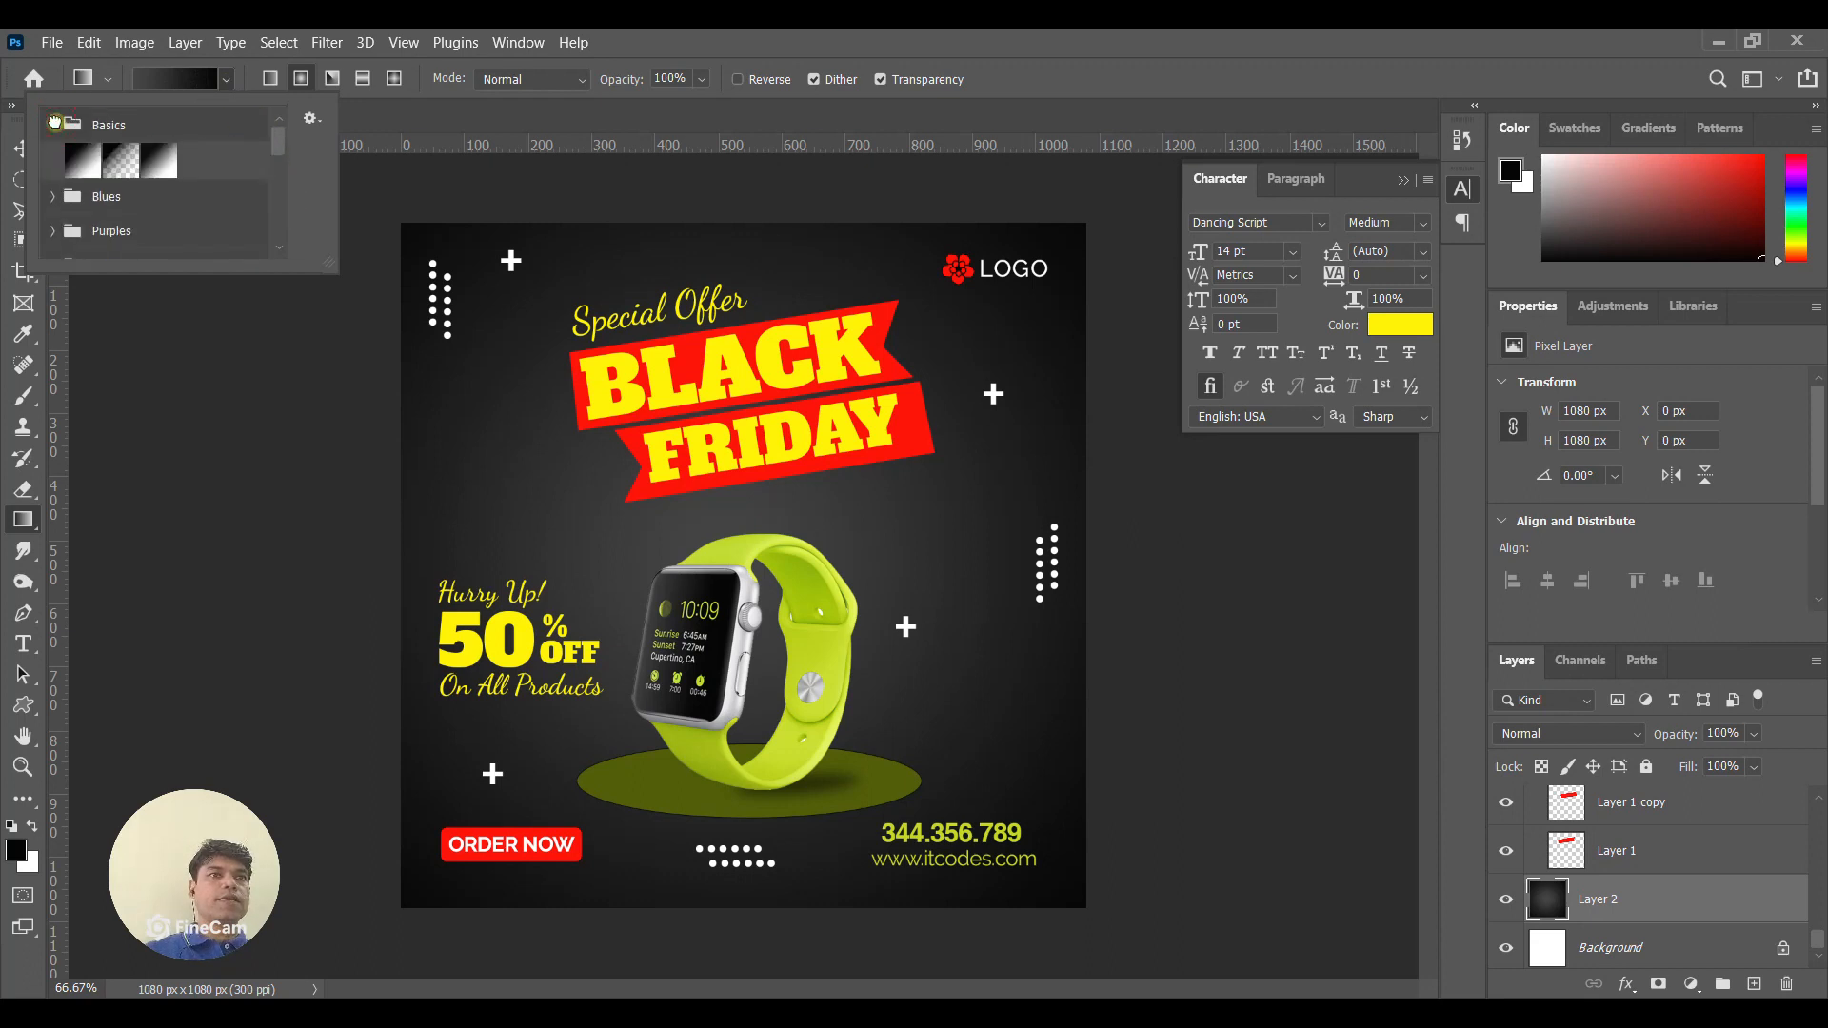
{"action": "left_click", "coordinate": [121, 165]}
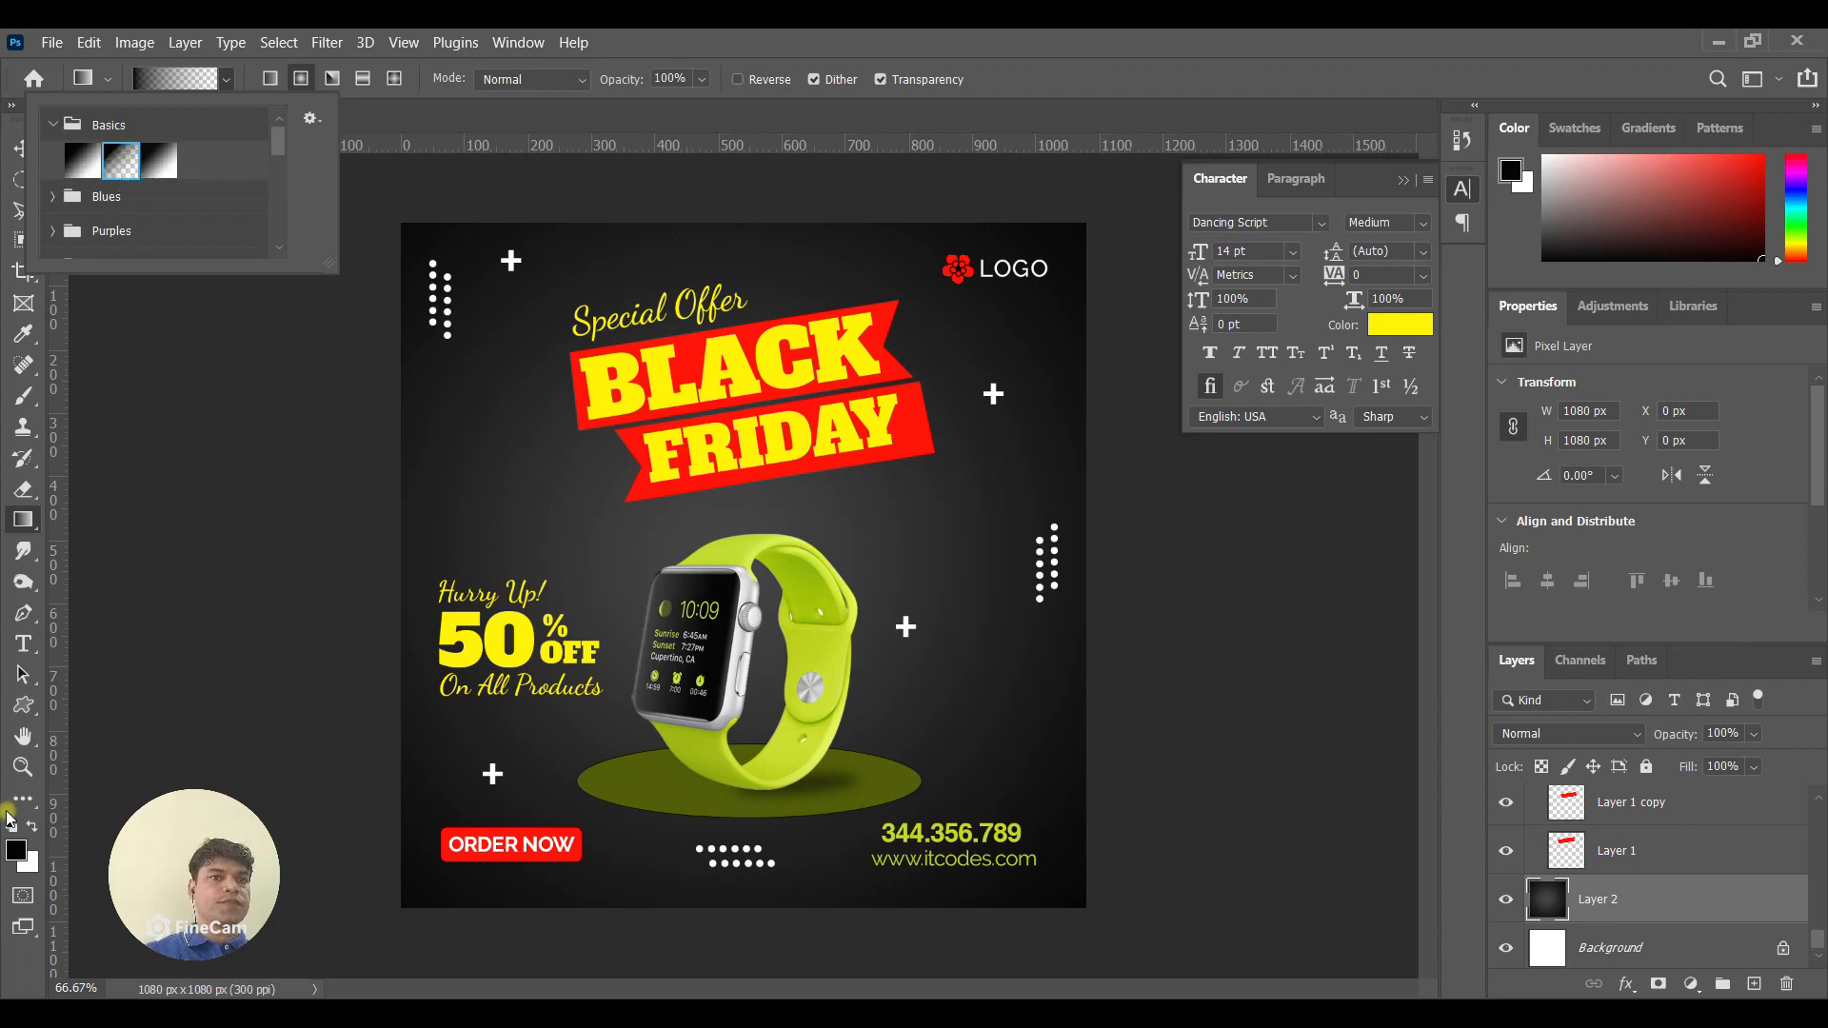
{"action": "left_click", "coordinate": [769, 54]}
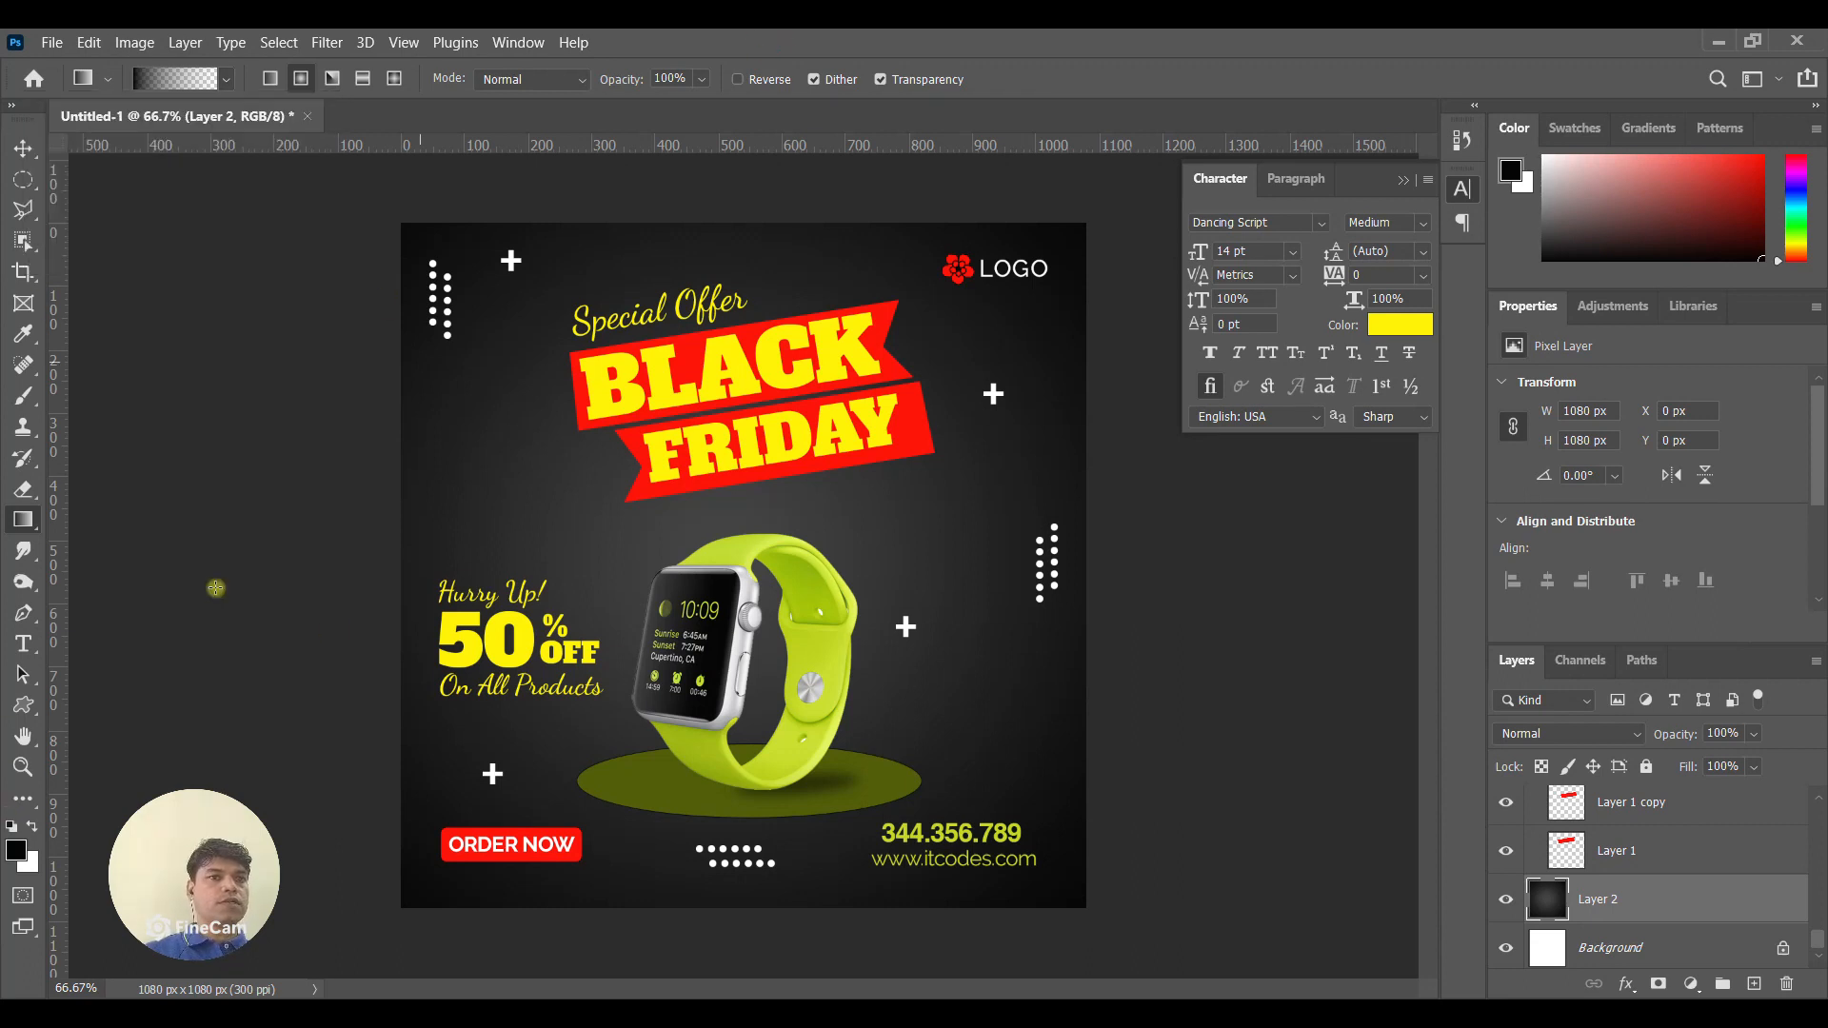
Set the foreground colour to white, ffffff.
{"action": "left_click", "coordinate": [17, 851]}
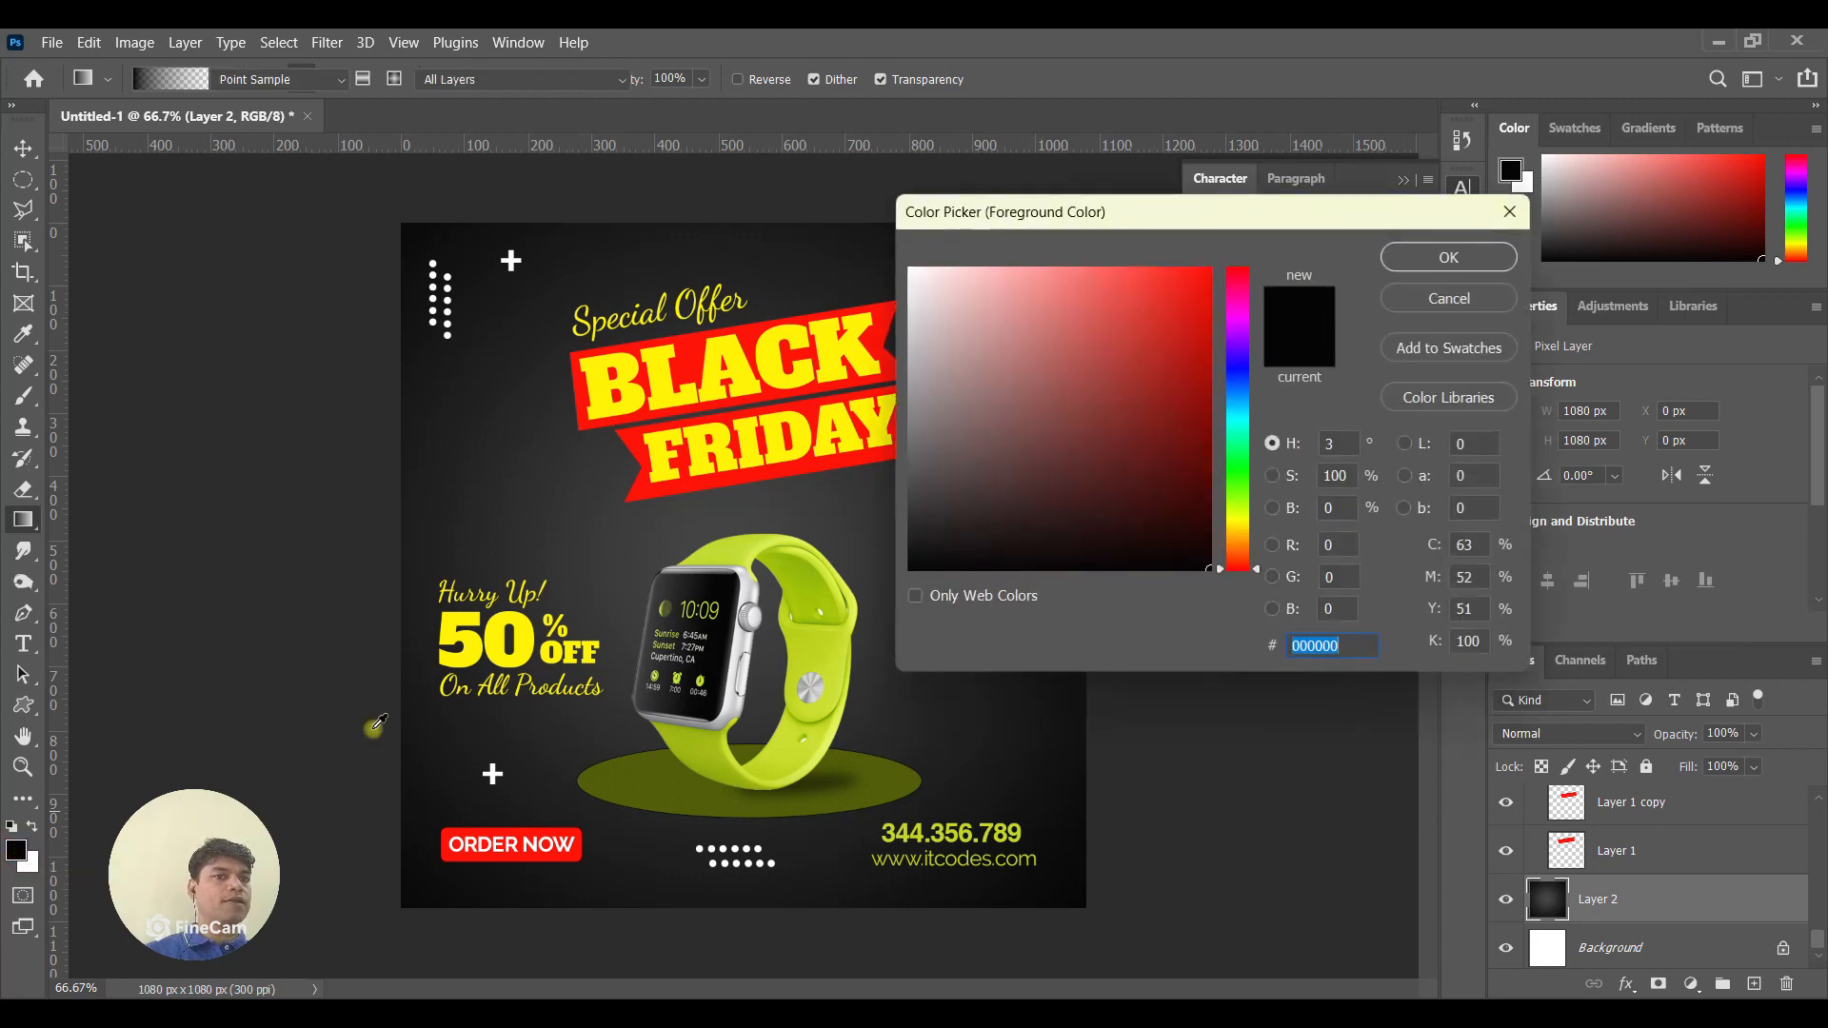
{"action": "left_click", "coordinate": [1175, 342]}
{"action": "type", "text": "ffffff"}
{"action": "left_click", "coordinate": [1438, 257]}
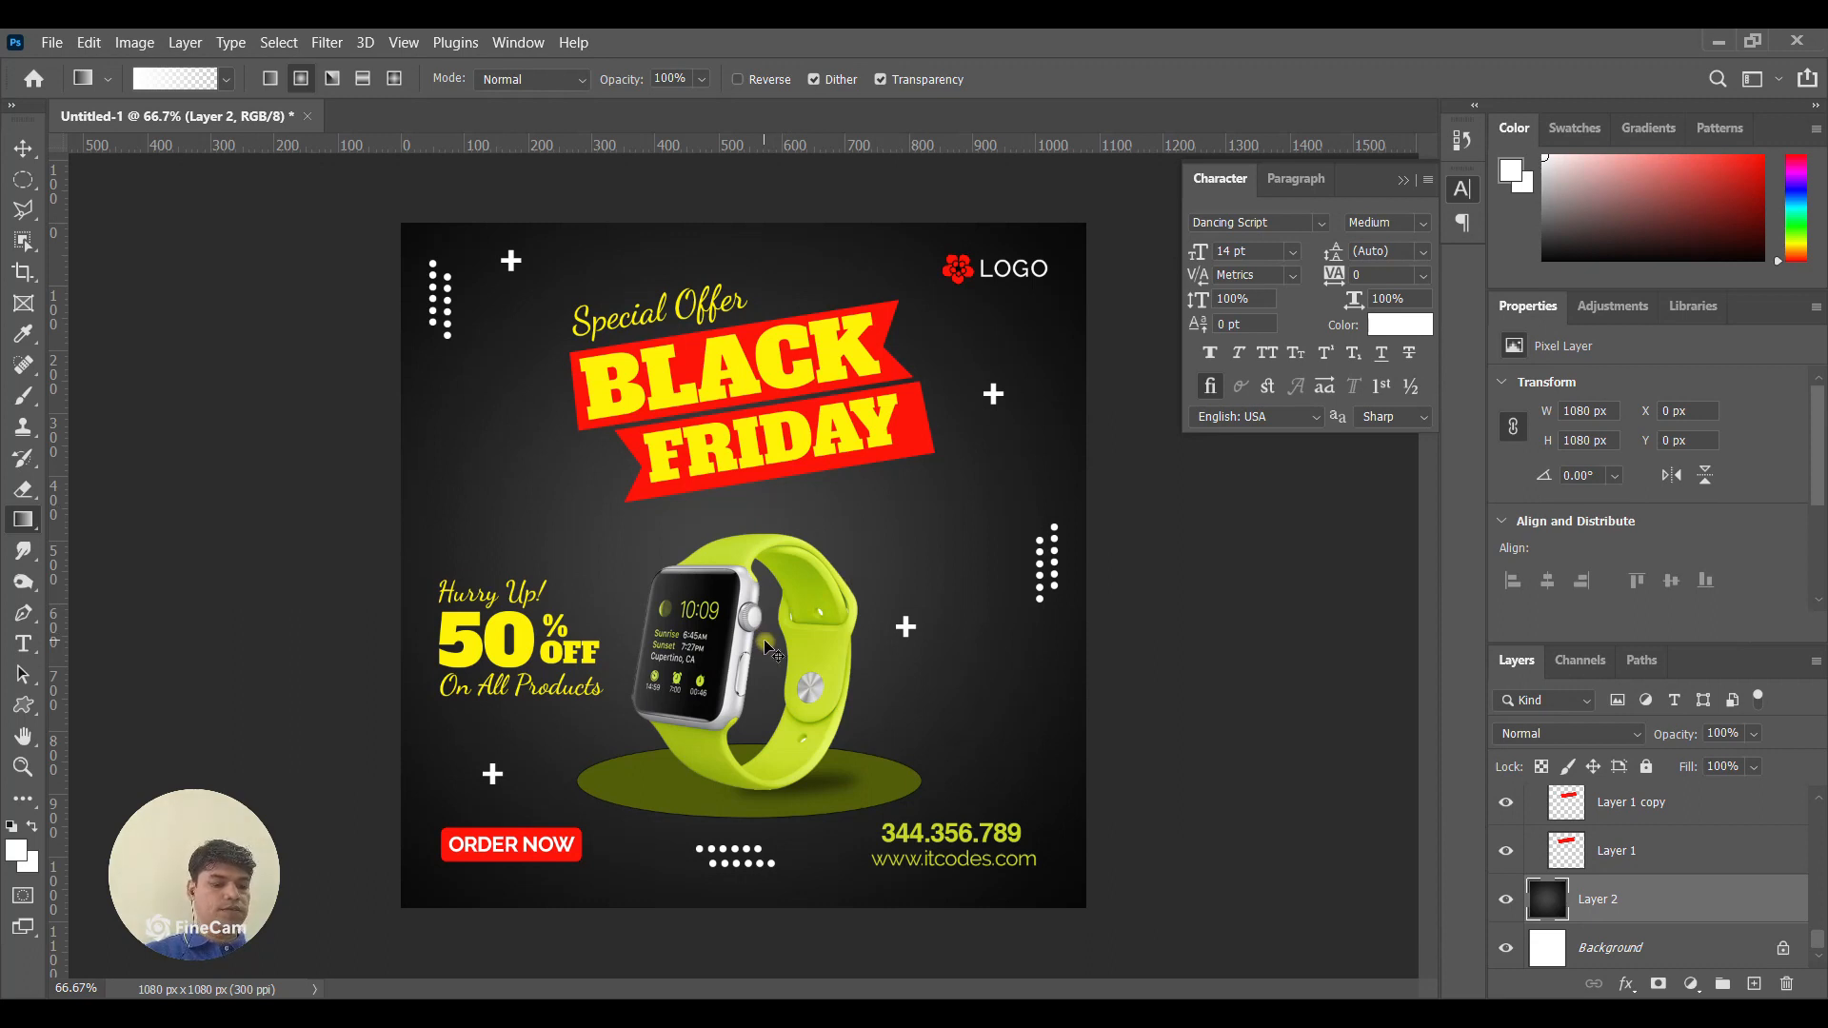
Add a new layer above the dark background and draw a white radial gradient glow about 471 px wide behind the watch.
{"action": "key", "text": "ctrl+shift+n"}
{"action": "key", "text": "Return"}
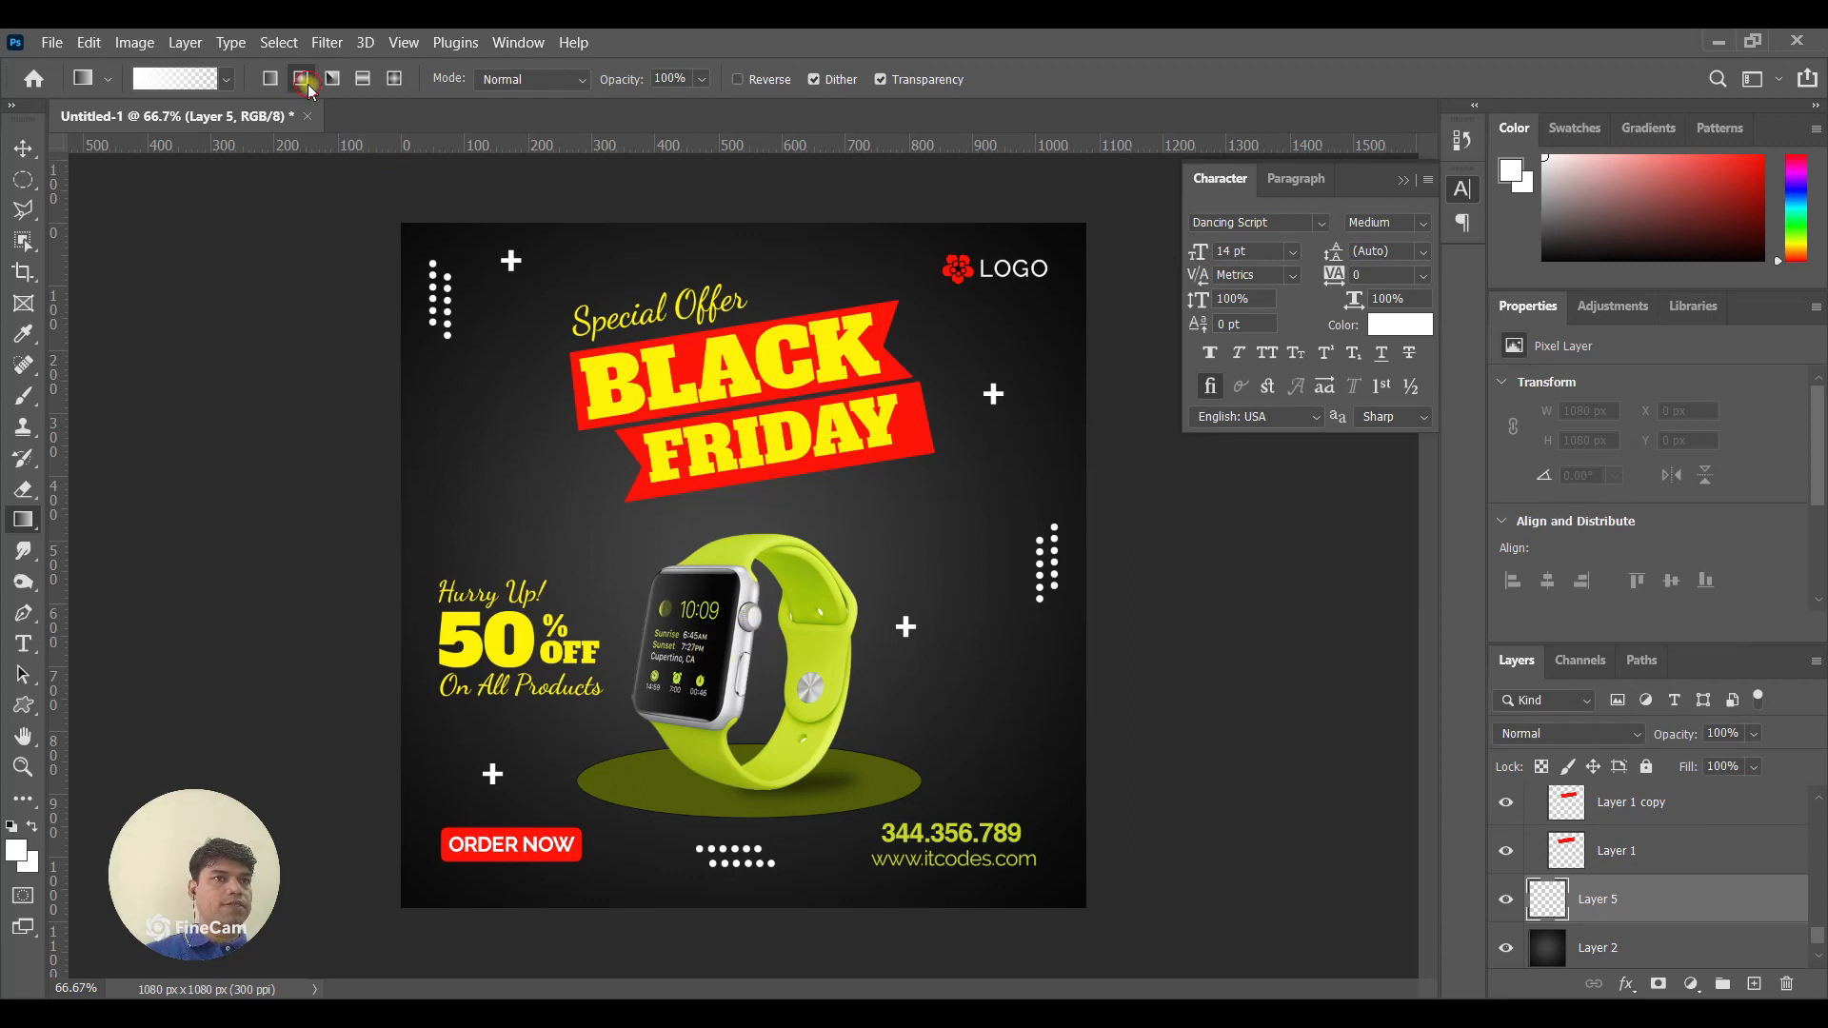
{"action": "left_click", "coordinate": [154, 82]}
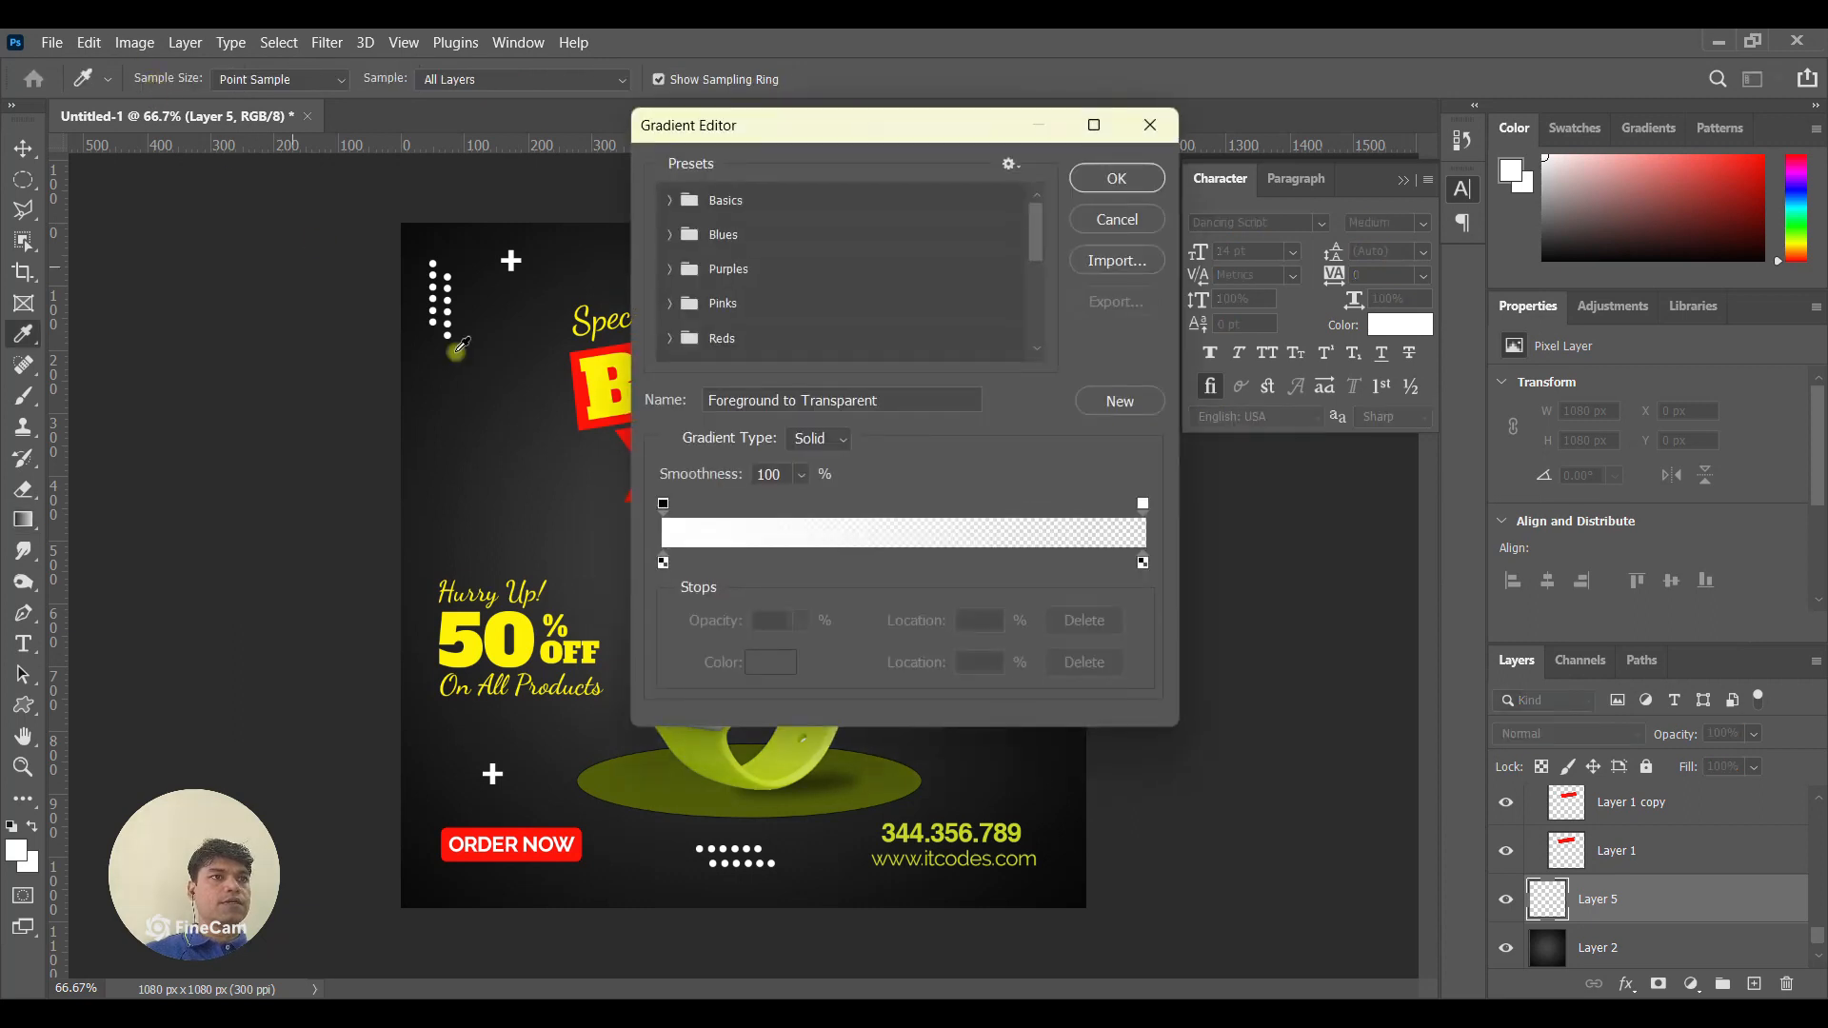
{"action": "left_click", "coordinate": [1109, 217]}
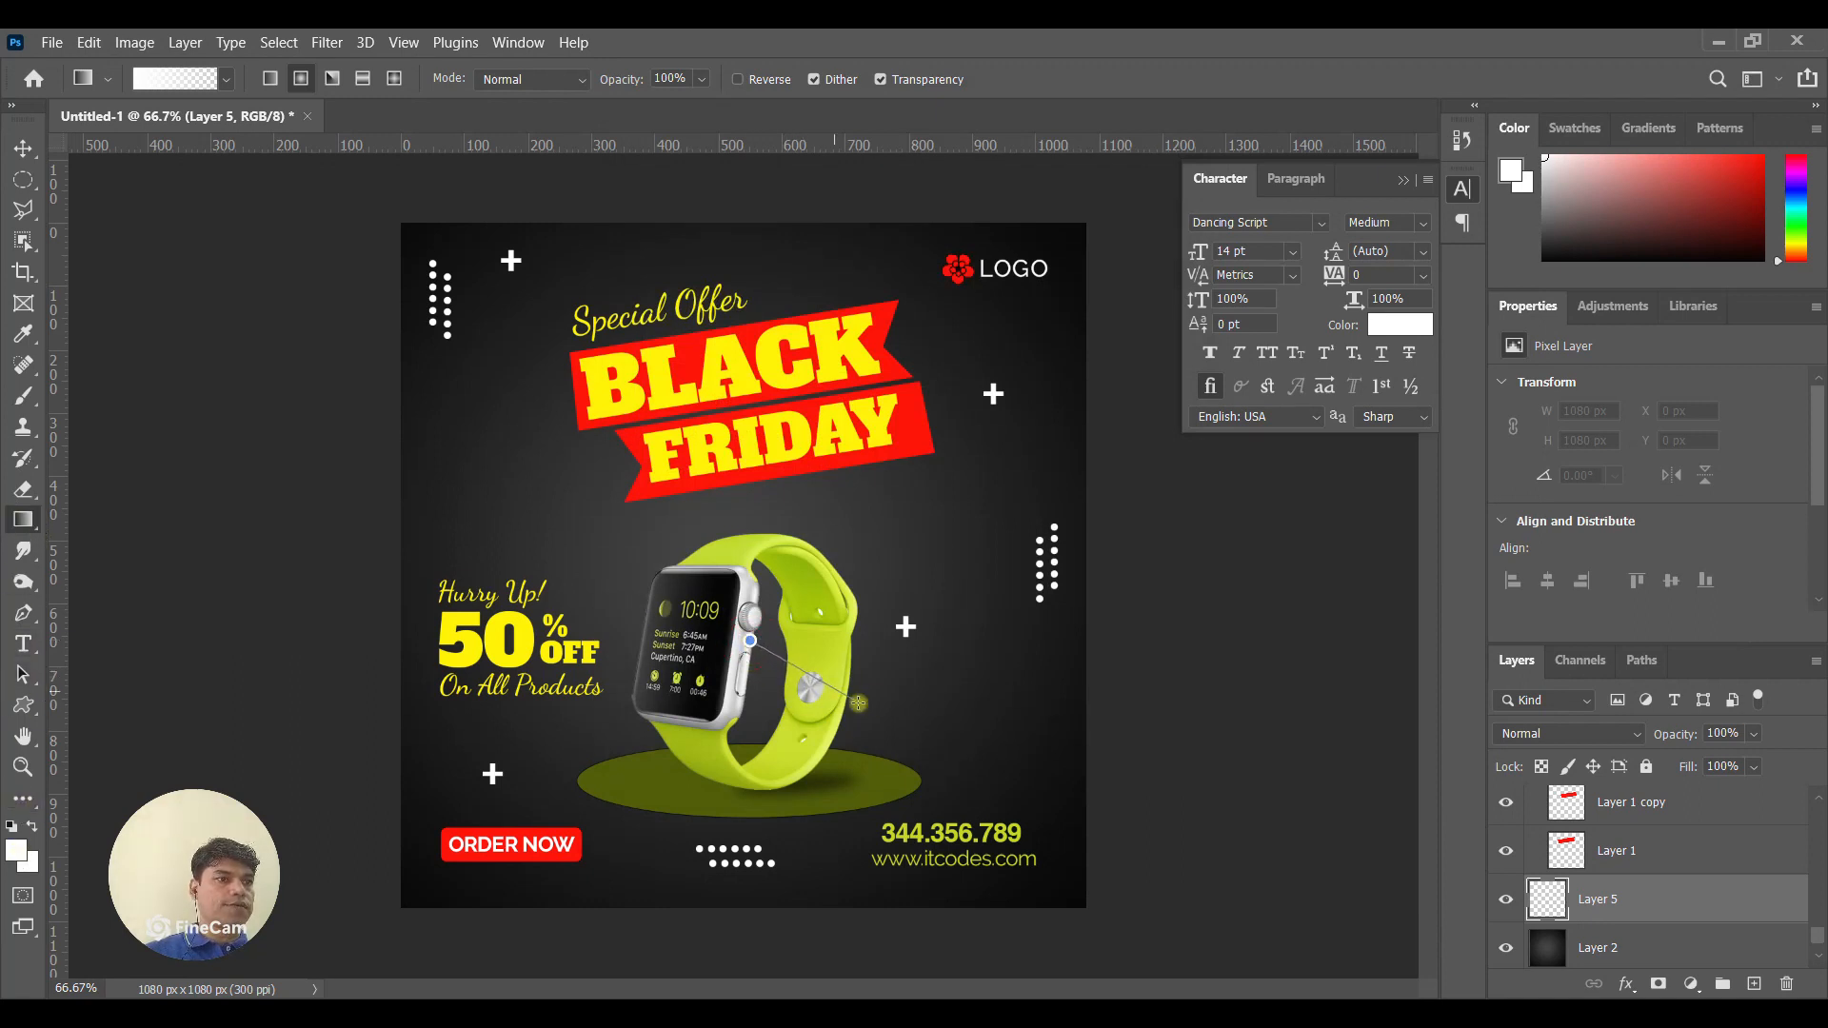
{"action": "left_click_drag", "start_coordinate": [881, 714], "coordinate": [880, 713]}
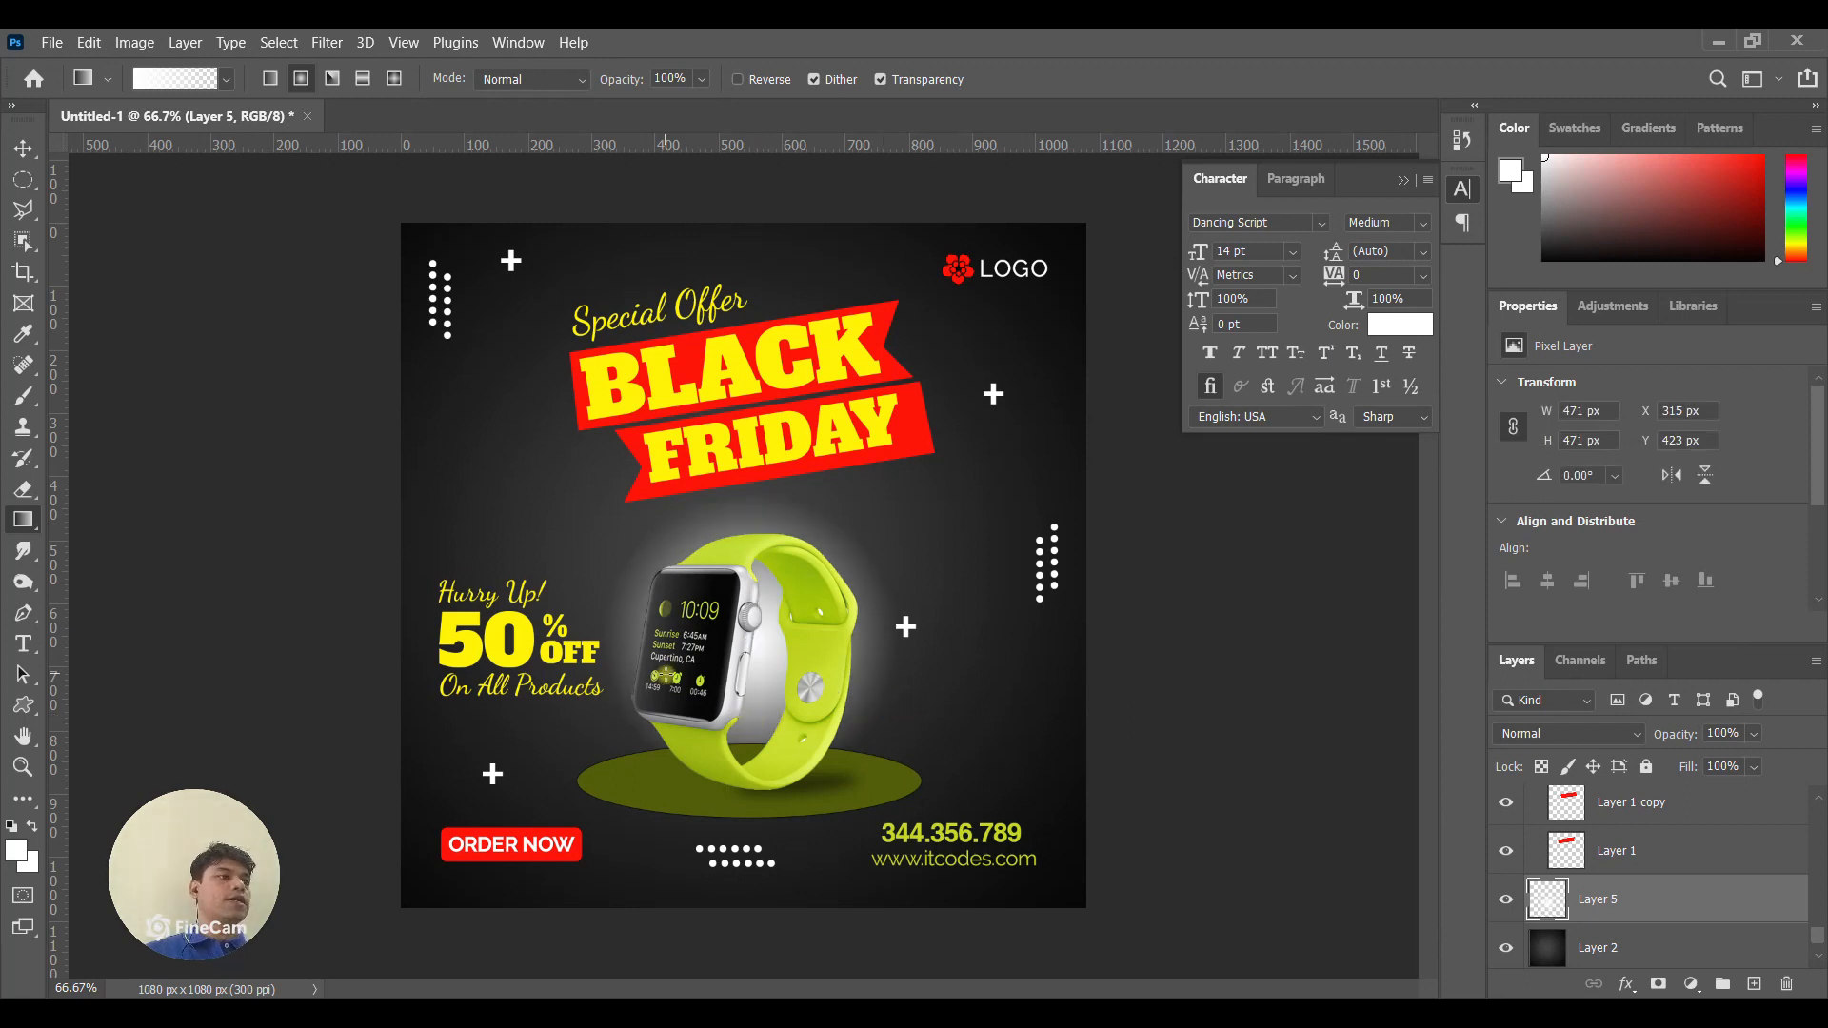
Set the blend mode of the white glow layer behind the watch to Overlay.
{"action": "left_click", "coordinate": [1629, 741]}
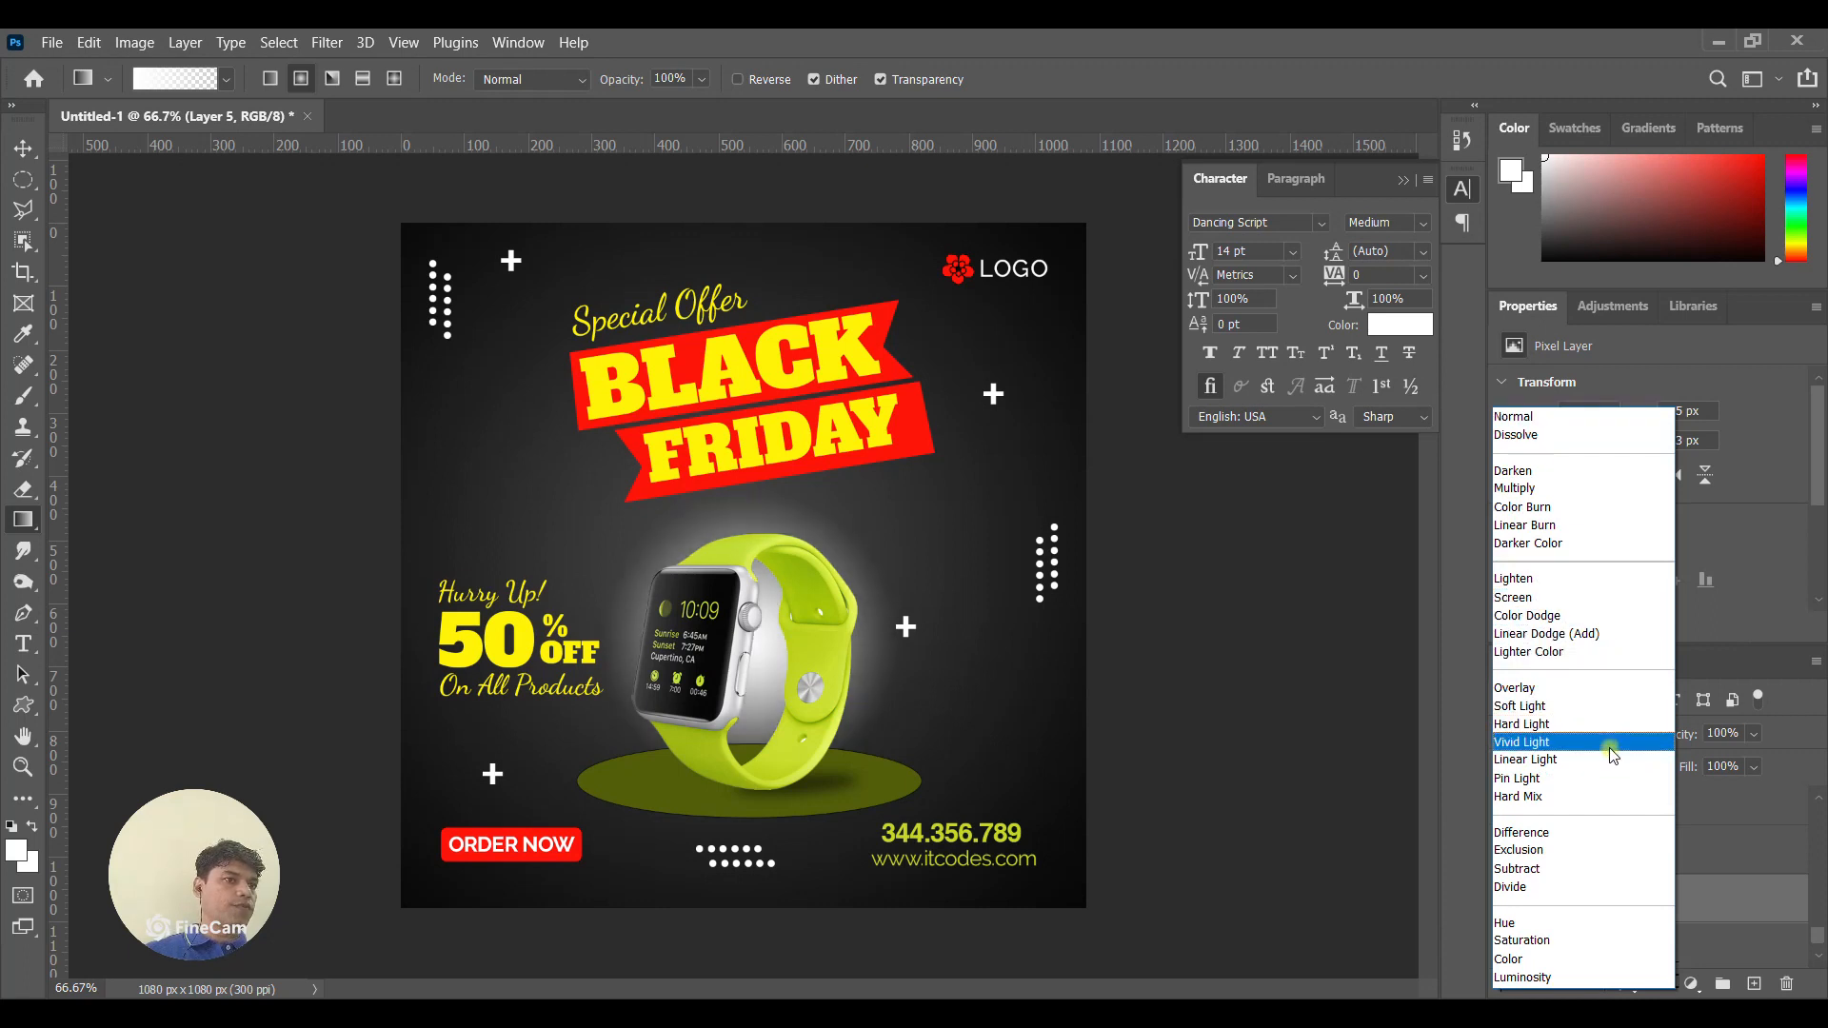
{"action": "left_click", "coordinate": [1709, 668]}
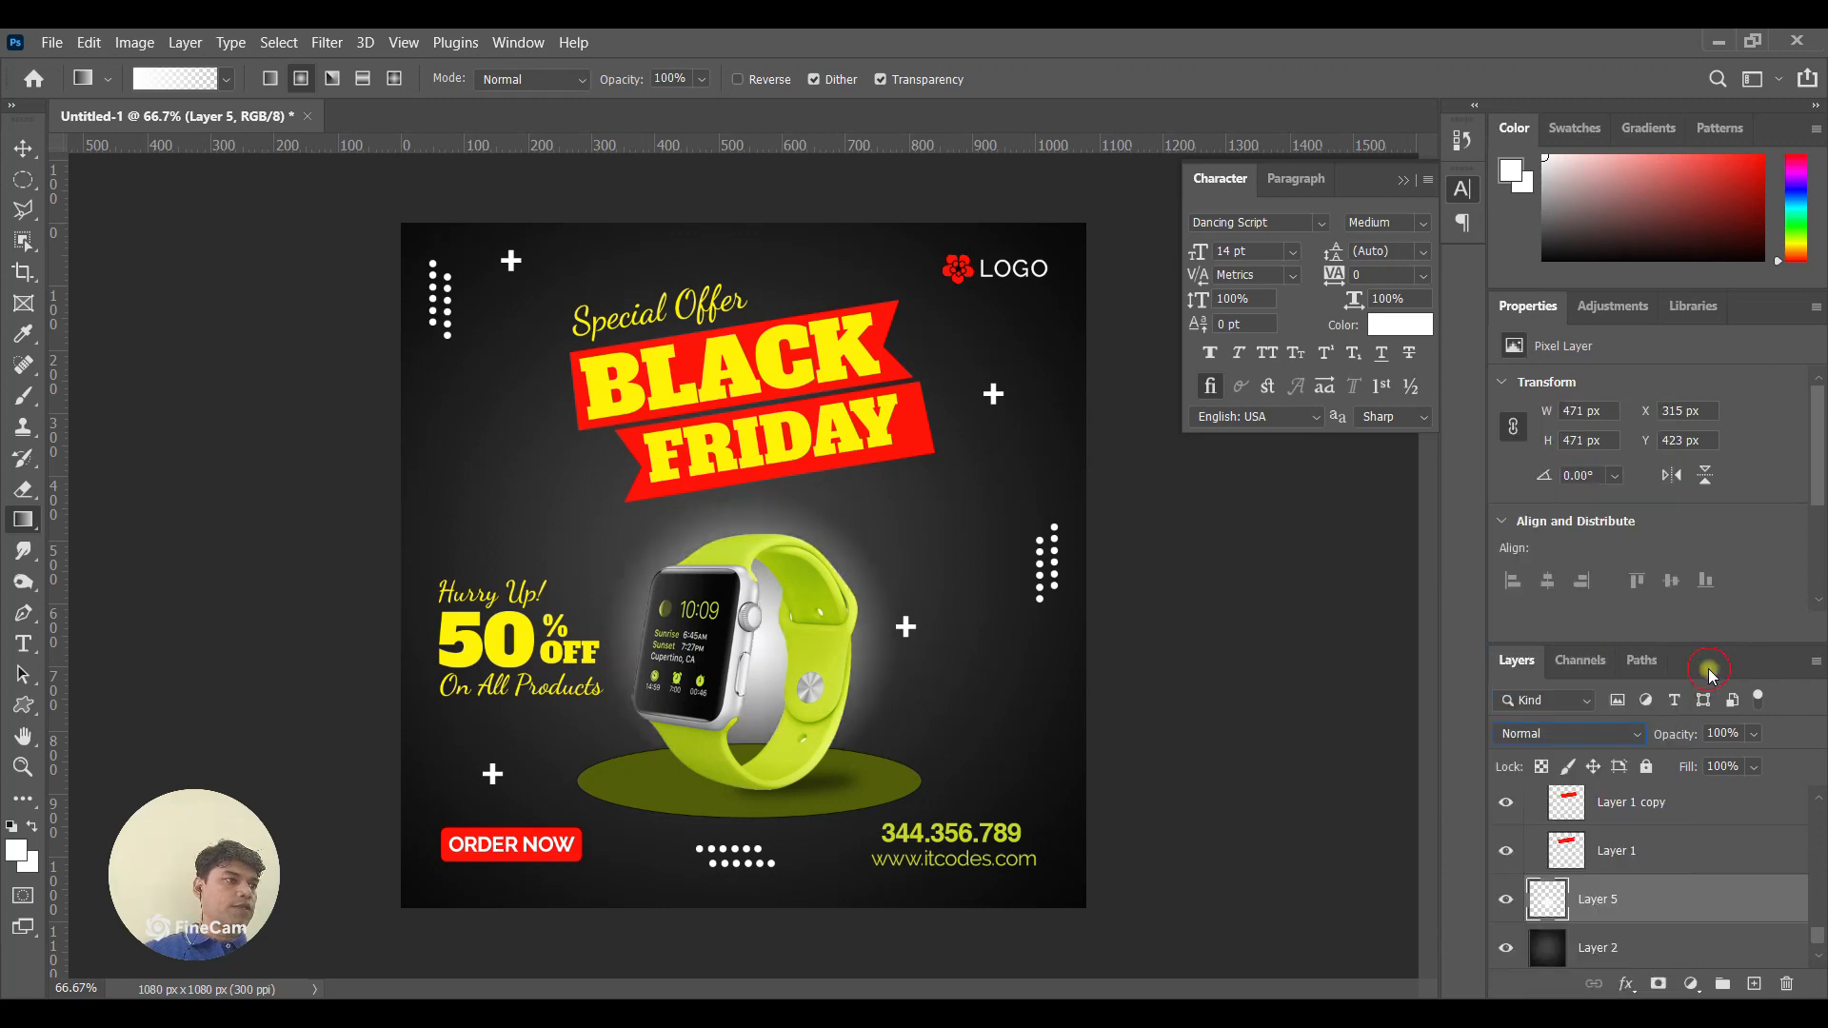
{"action": "left_click", "coordinate": [1571, 731]}
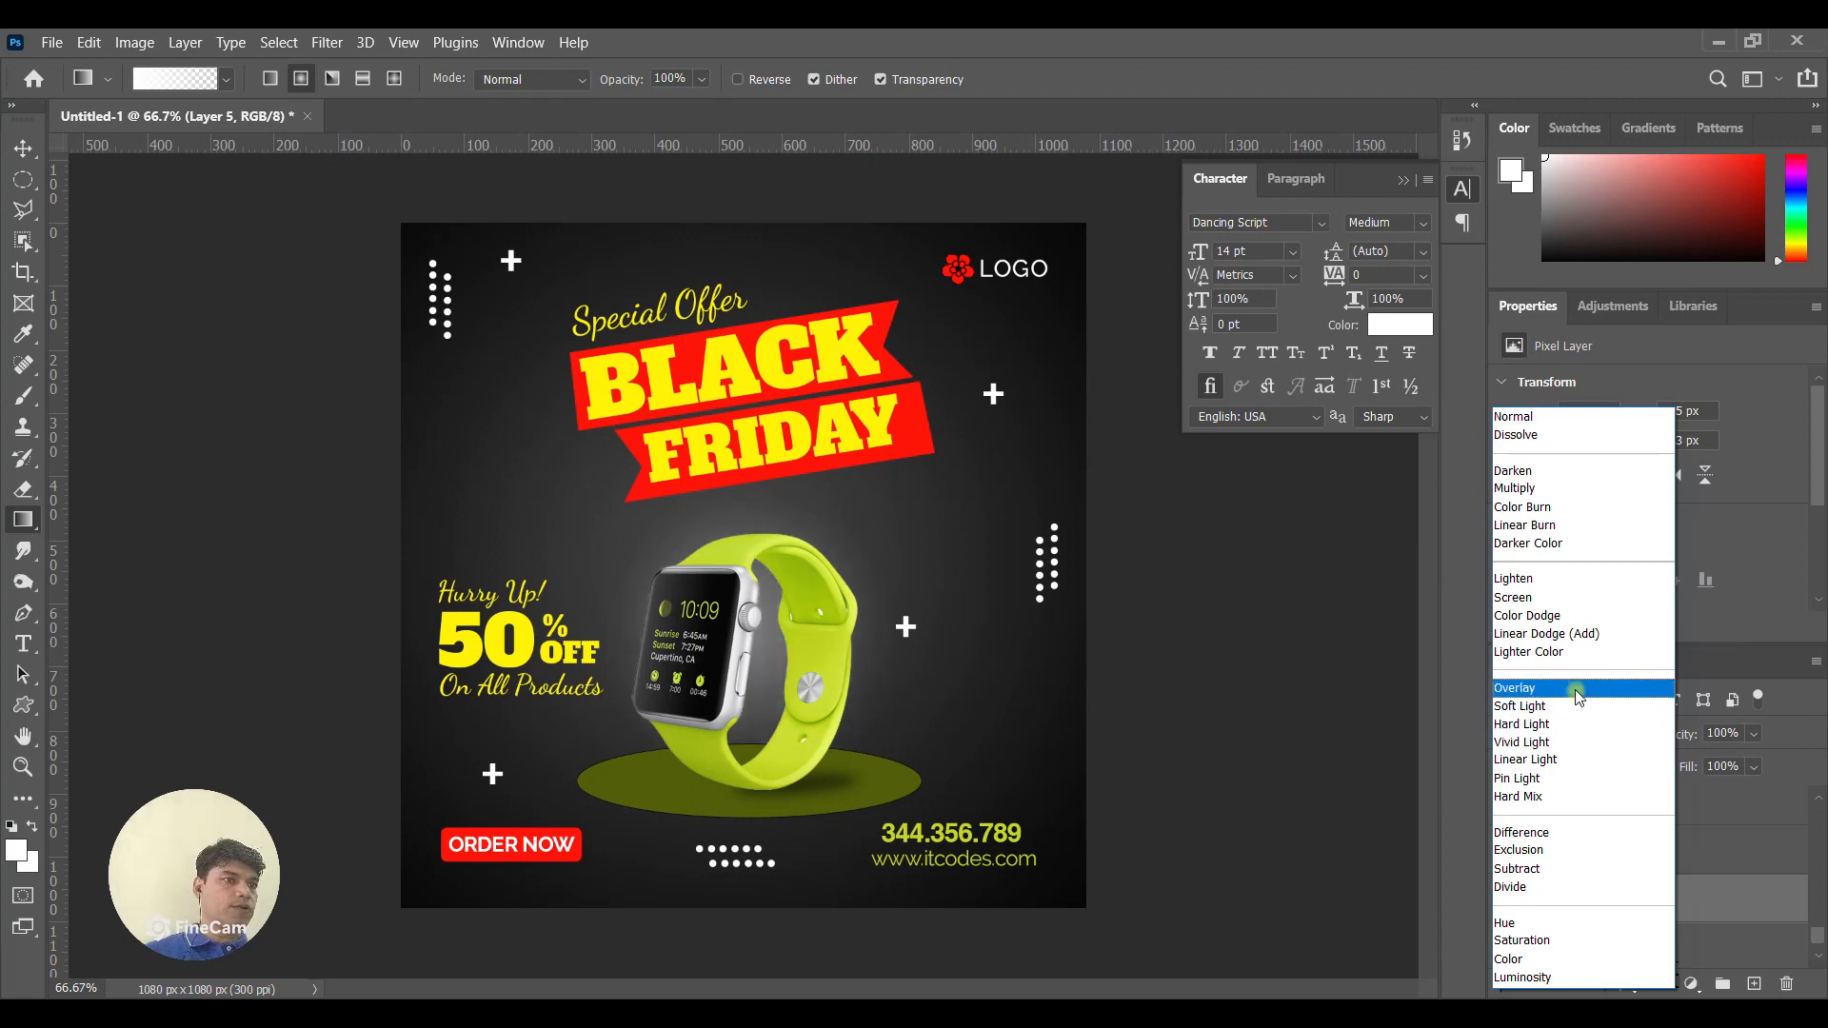
{"action": "left_click", "coordinate": [1575, 687]}
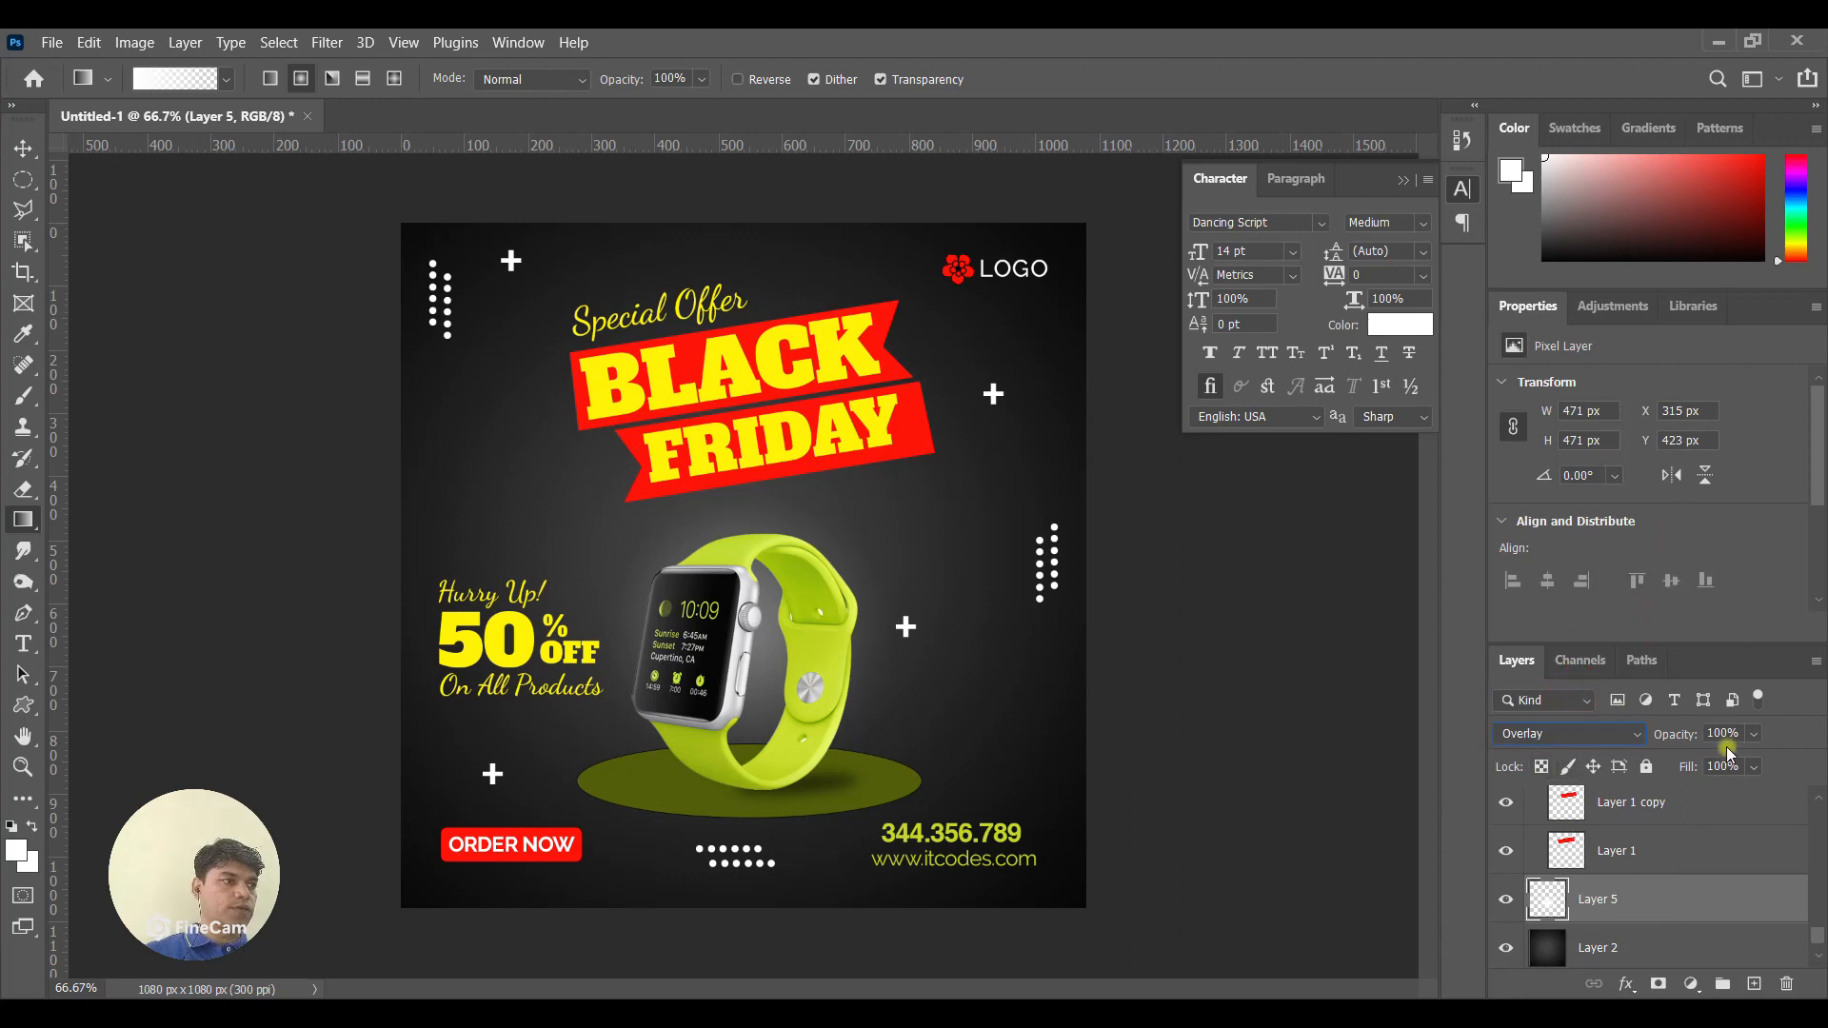
Toggle the visibility of the glow layer repeatedly to compare the poster with and without it.
{"action": "left_click", "coordinate": [1508, 905]}
{"action": "left_click", "coordinate": [1509, 904]}
{"action": "left_click", "coordinate": [1508, 905]}
{"action": "left_click", "coordinate": [1509, 906]}
{"action": "left_click", "coordinate": [1508, 905]}
{"action": "left_click", "coordinate": [1508, 904]}
{"action": "left_click", "coordinate": [1508, 904]}
{"action": "left_click", "coordinate": [1508, 905]}
{"action": "left_click", "coordinate": [1508, 905]}
{"action": "left_click", "coordinate": [1508, 906]}
{"action": "left_click", "coordinate": [1508, 906]}
{"action": "left_click", "coordinate": [1508, 907]}
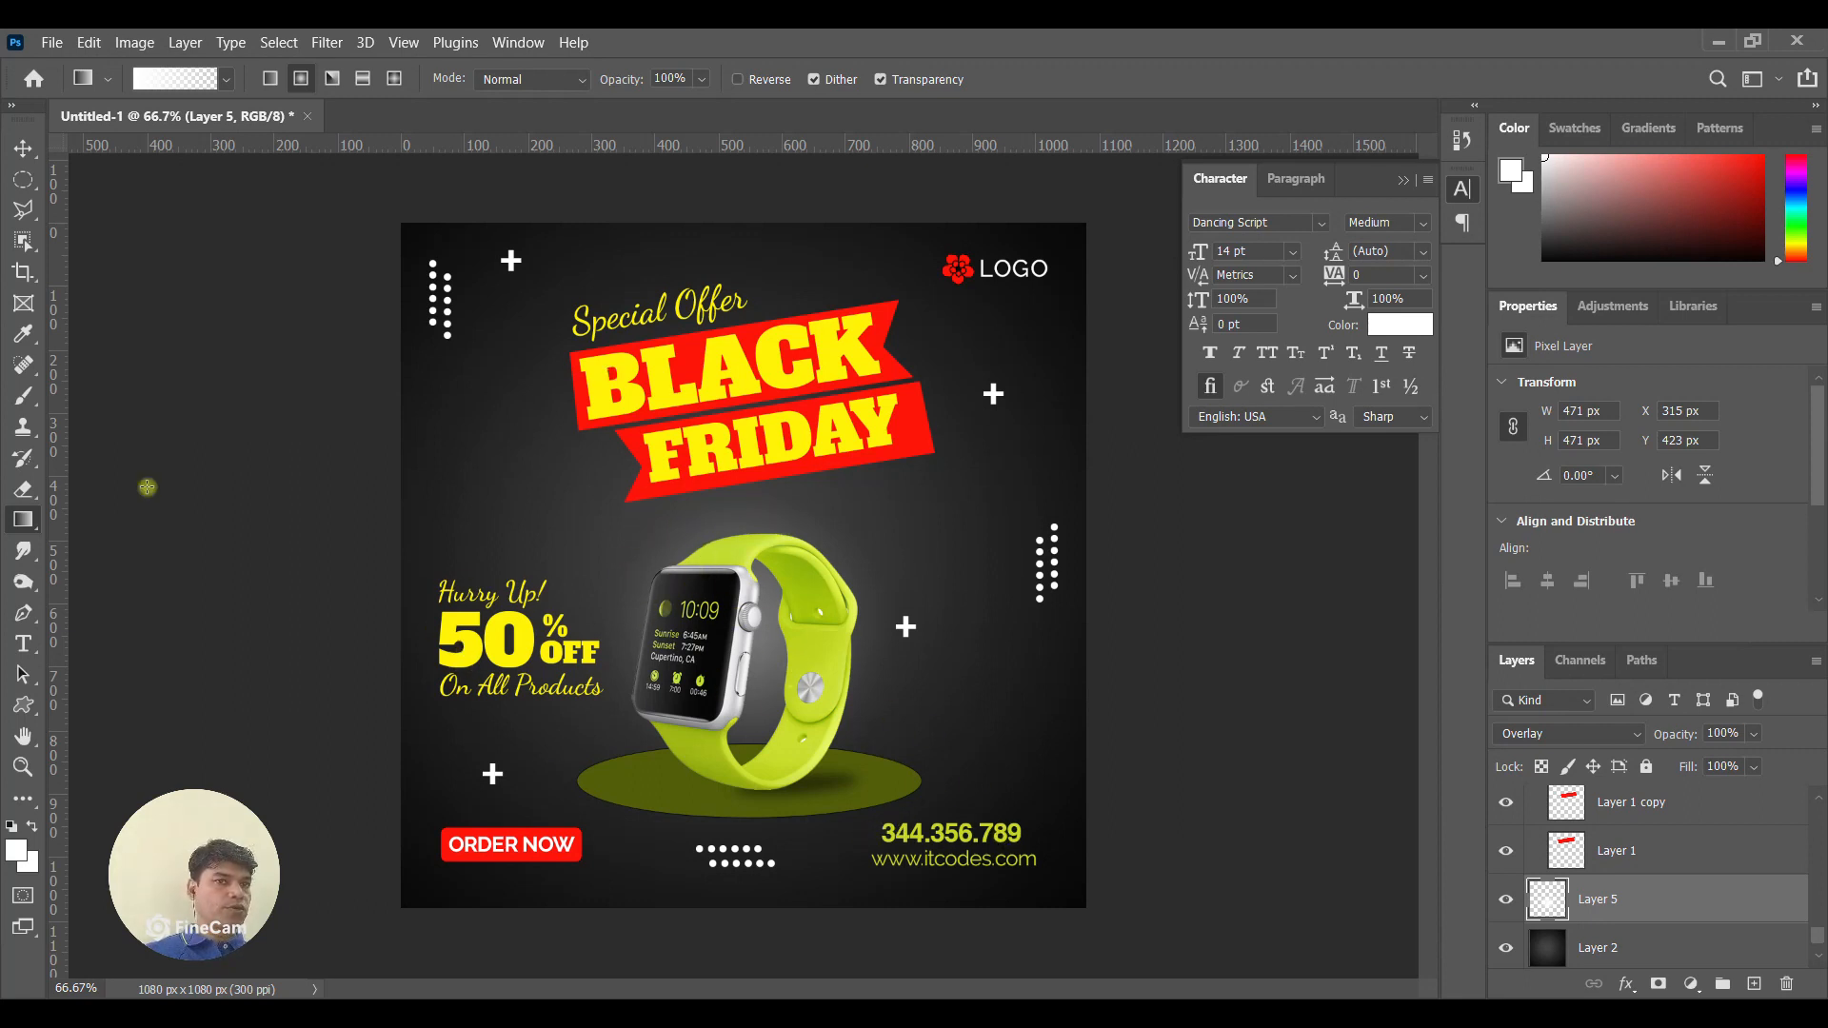
Apply a Color Overlay to the FRIDAY text in yellow-green c4d924, sampled from the watch strap.
{"action": "left_click", "coordinate": [23, 149]}
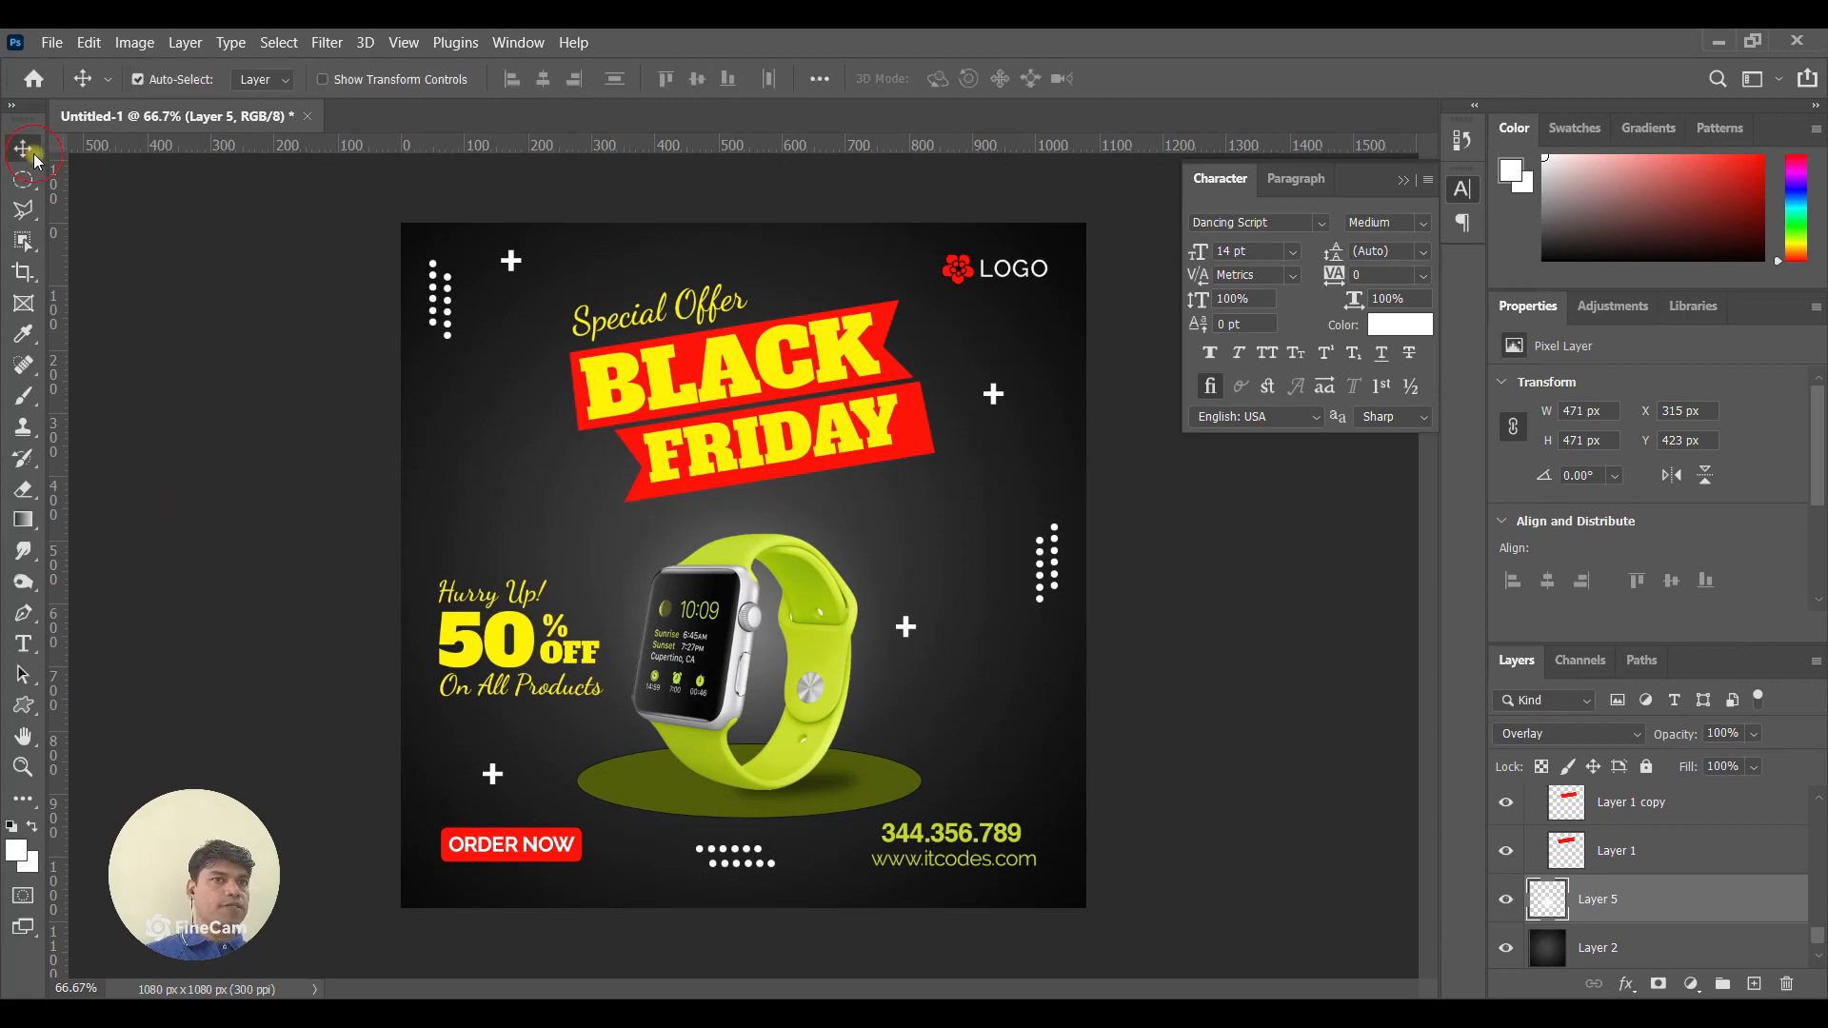
{"action": "left_click", "coordinate": [887, 419]}
{"action": "right_click", "coordinate": [1657, 817]}
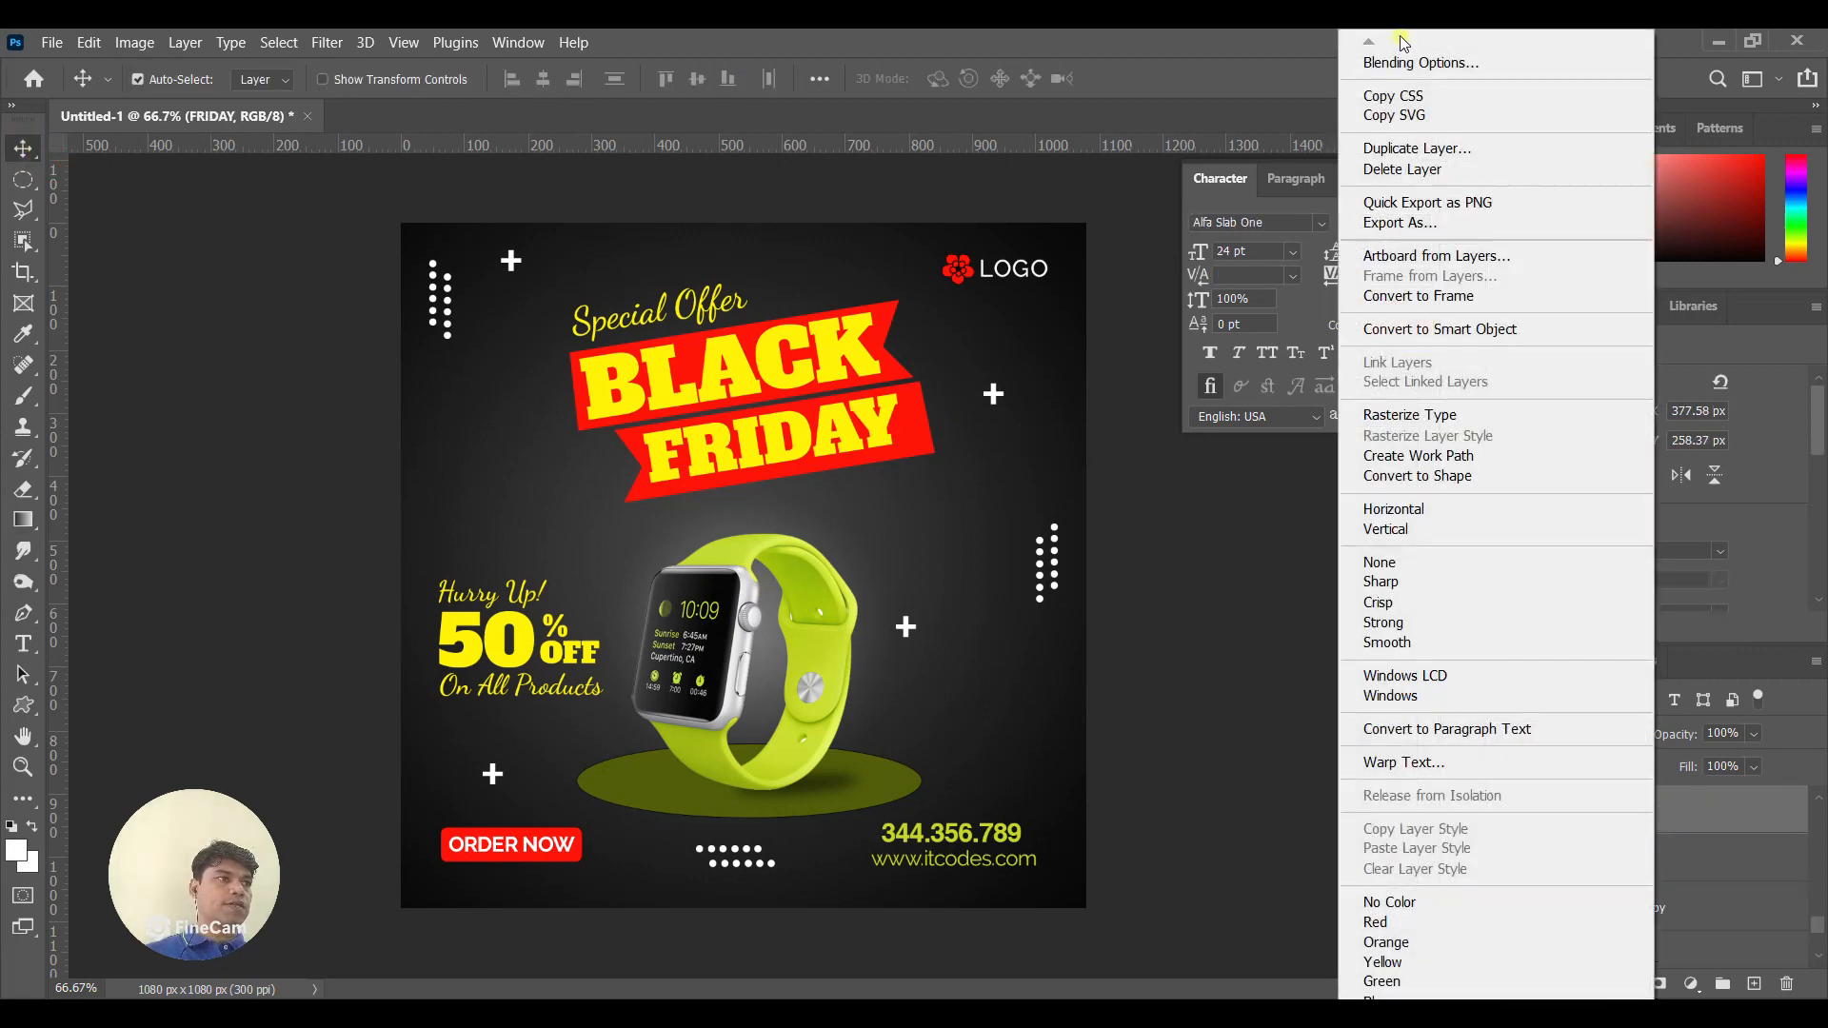
{"action": "left_click", "coordinate": [1400, 60]}
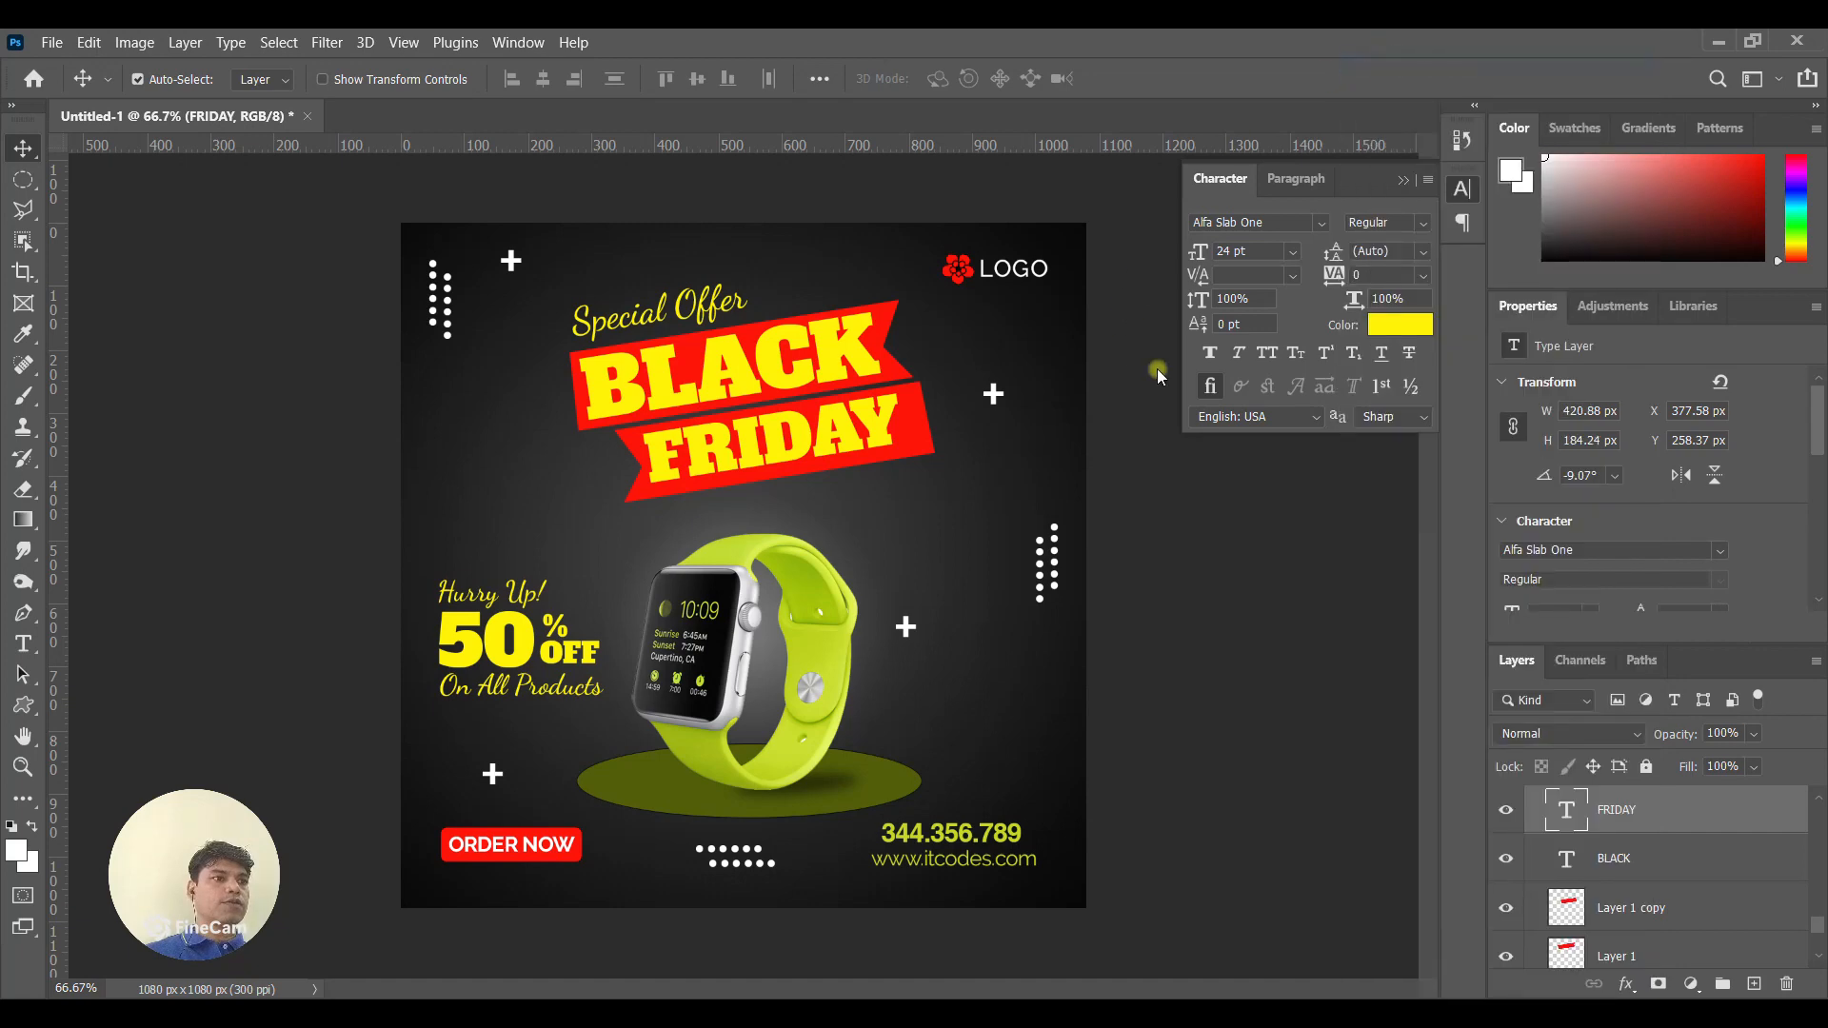
{"action": "left_click", "coordinate": [987, 472]}
{"action": "left_click", "coordinate": [1462, 230]}
{"action": "left_click", "coordinate": [834, 653]}
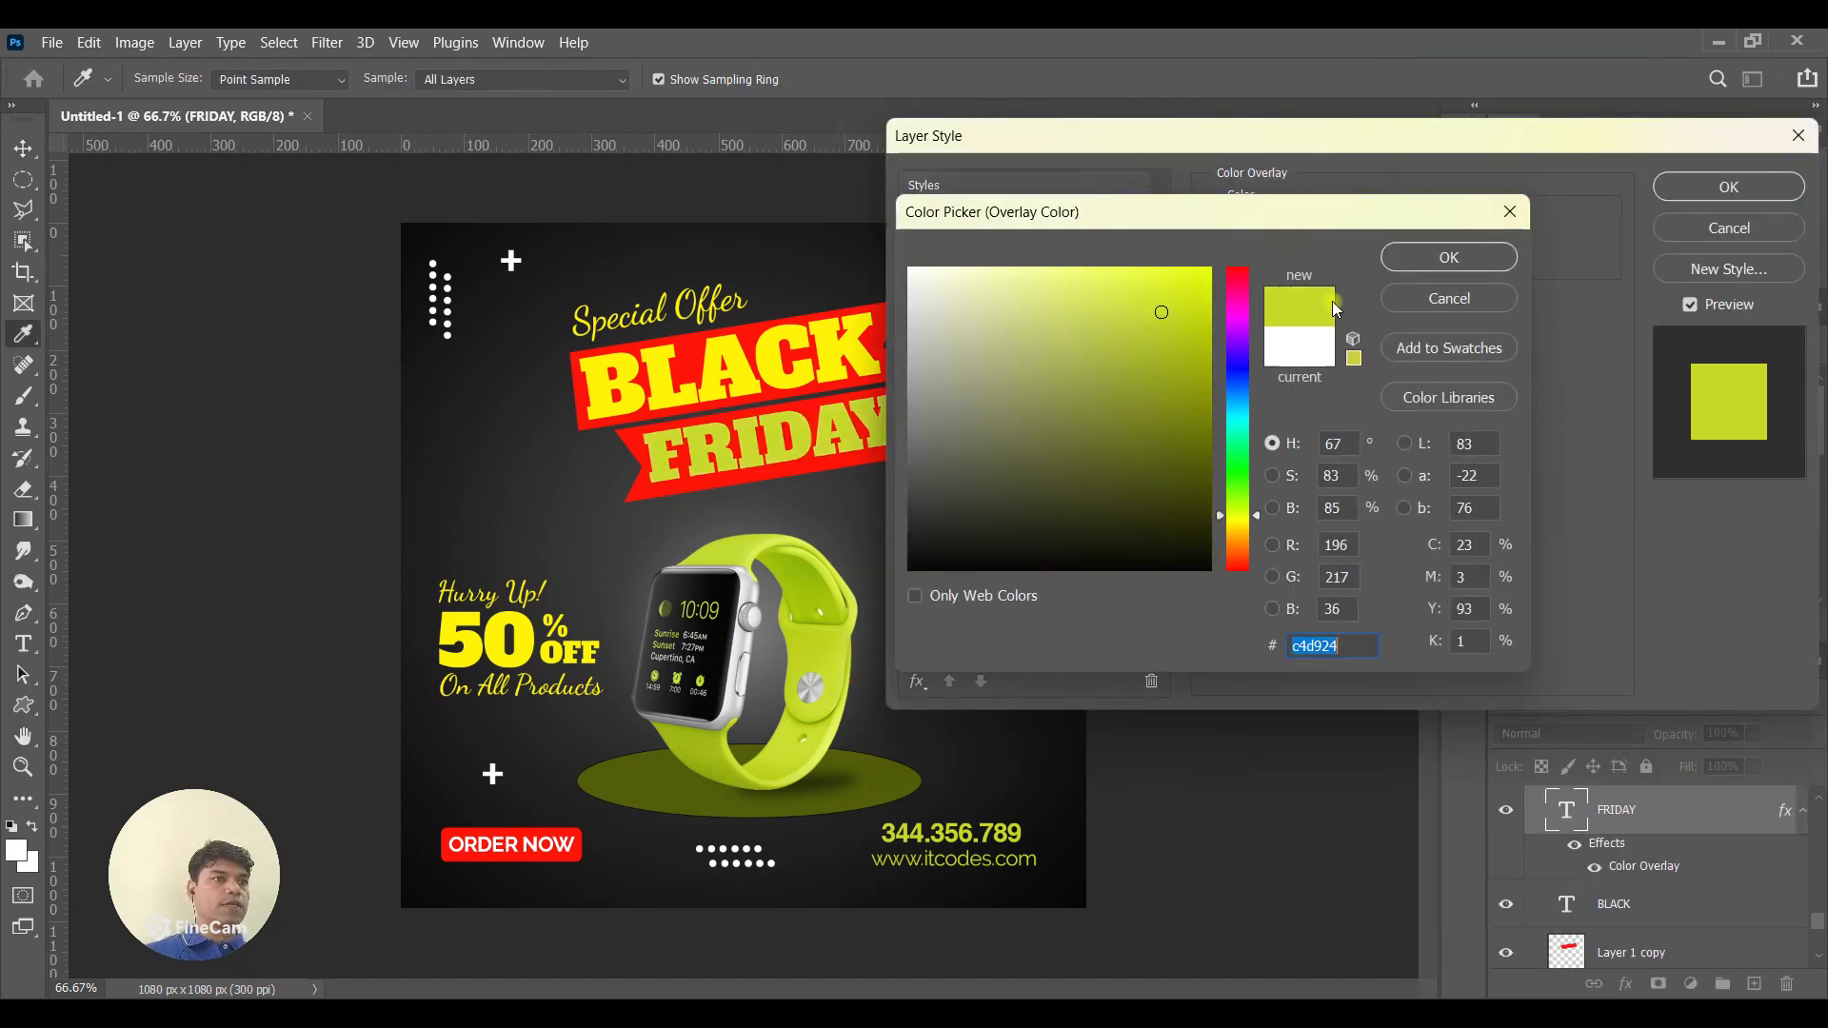
{"action": "left_click", "coordinate": [1449, 257]}
{"action": "left_click", "coordinate": [1728, 186]}
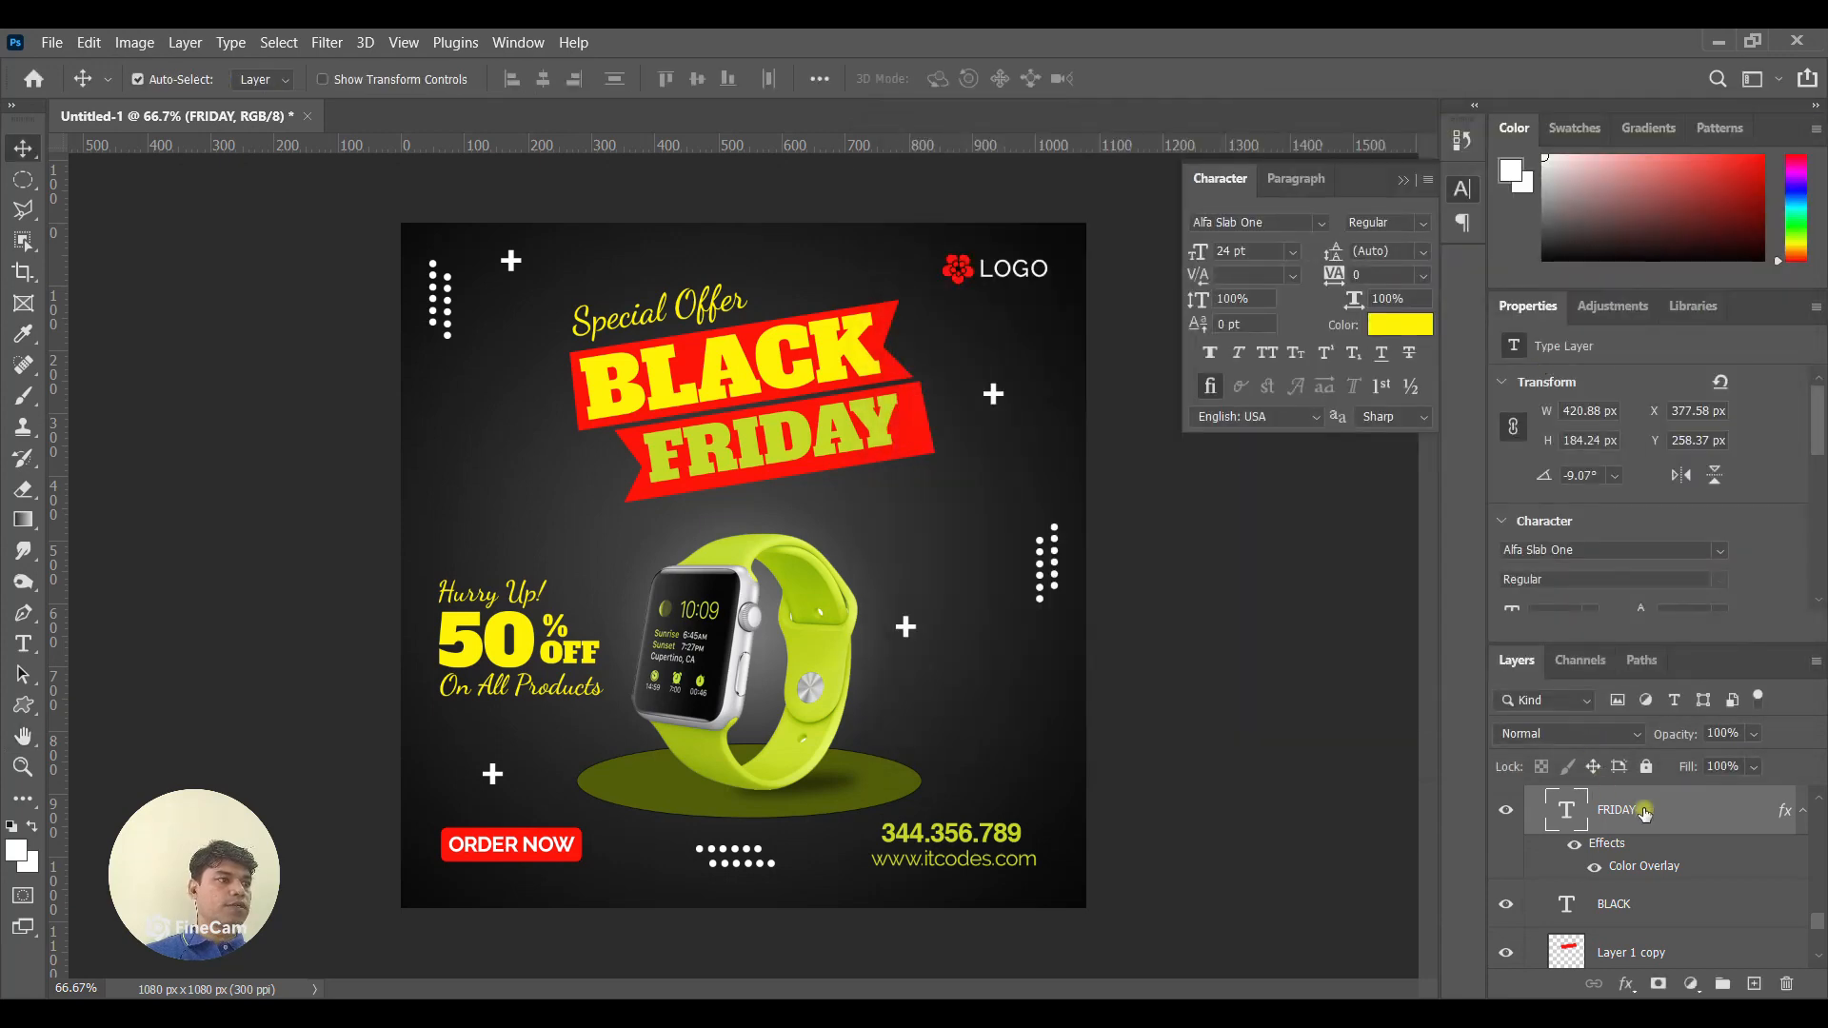
Copy the layer style of the FRIDAY text and paste it onto the BLACK text.
{"action": "right_click", "coordinate": [1645, 812]}
{"action": "left_click", "coordinate": [1433, 825]}
{"action": "left_click", "coordinate": [844, 358]}
{"action": "right_click", "coordinate": [1635, 910]}
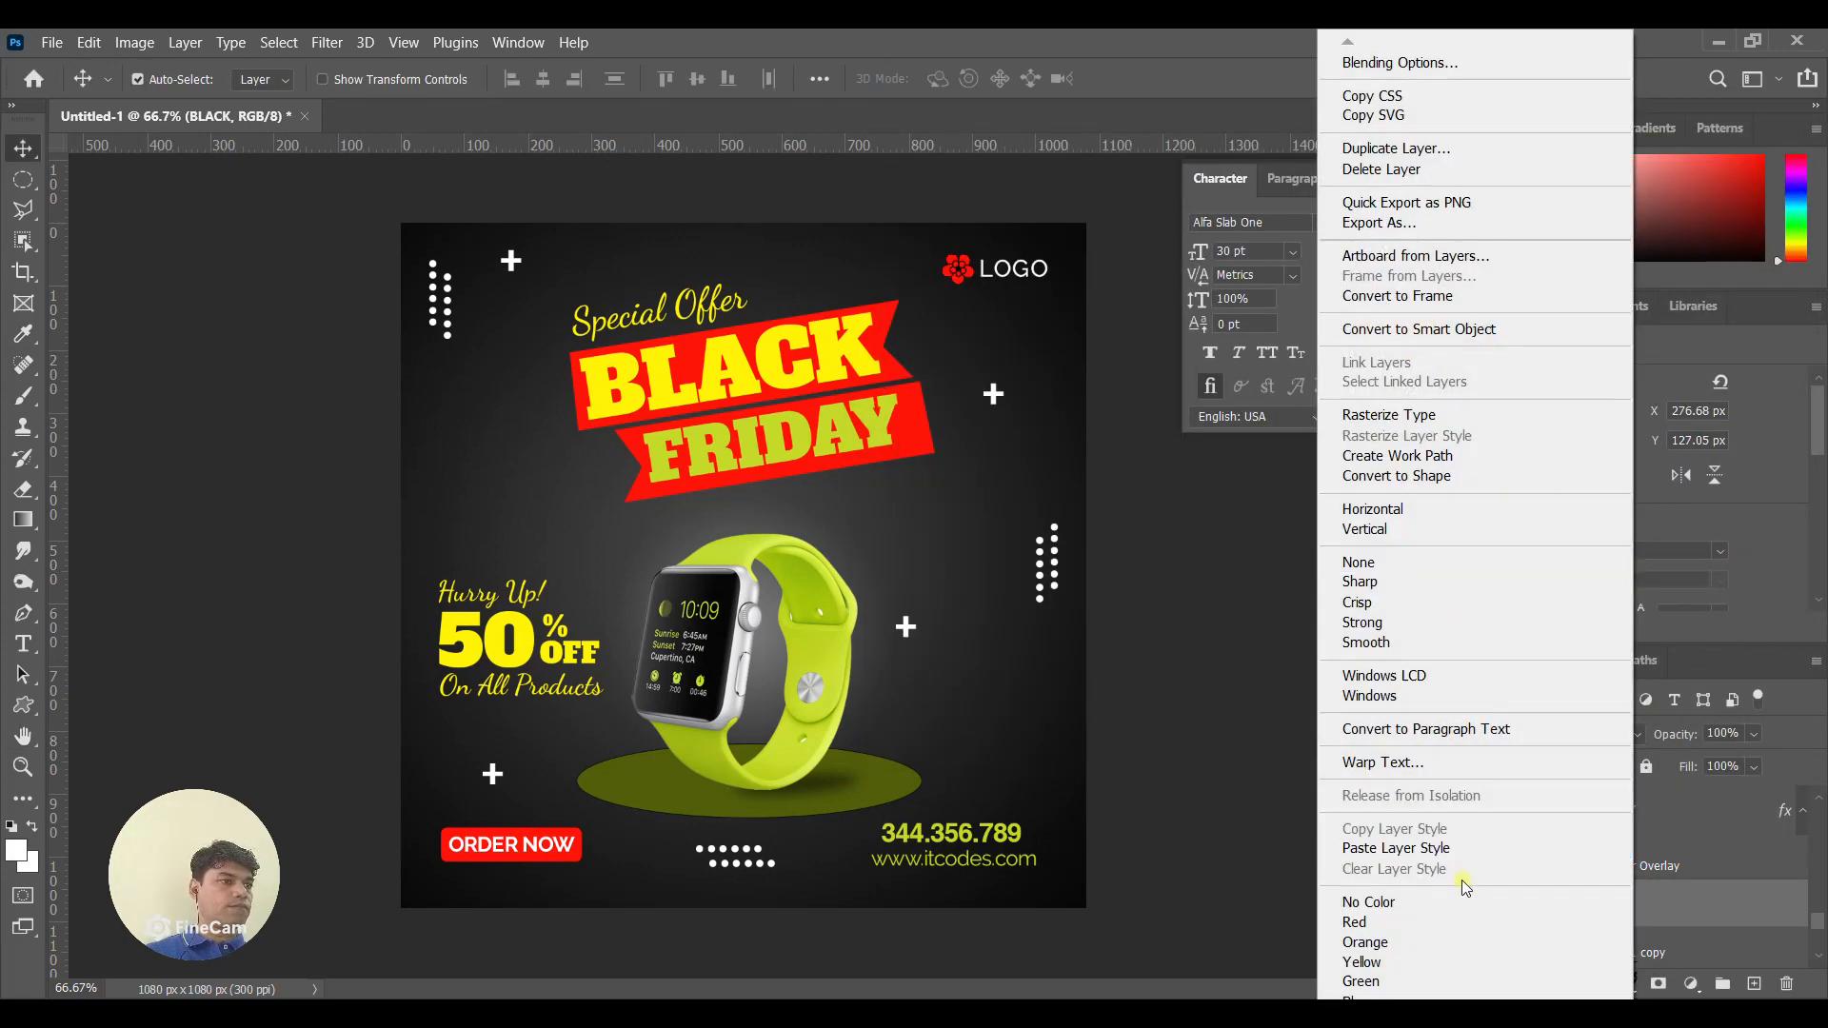
{"action": "left_click", "coordinate": [1457, 847]}
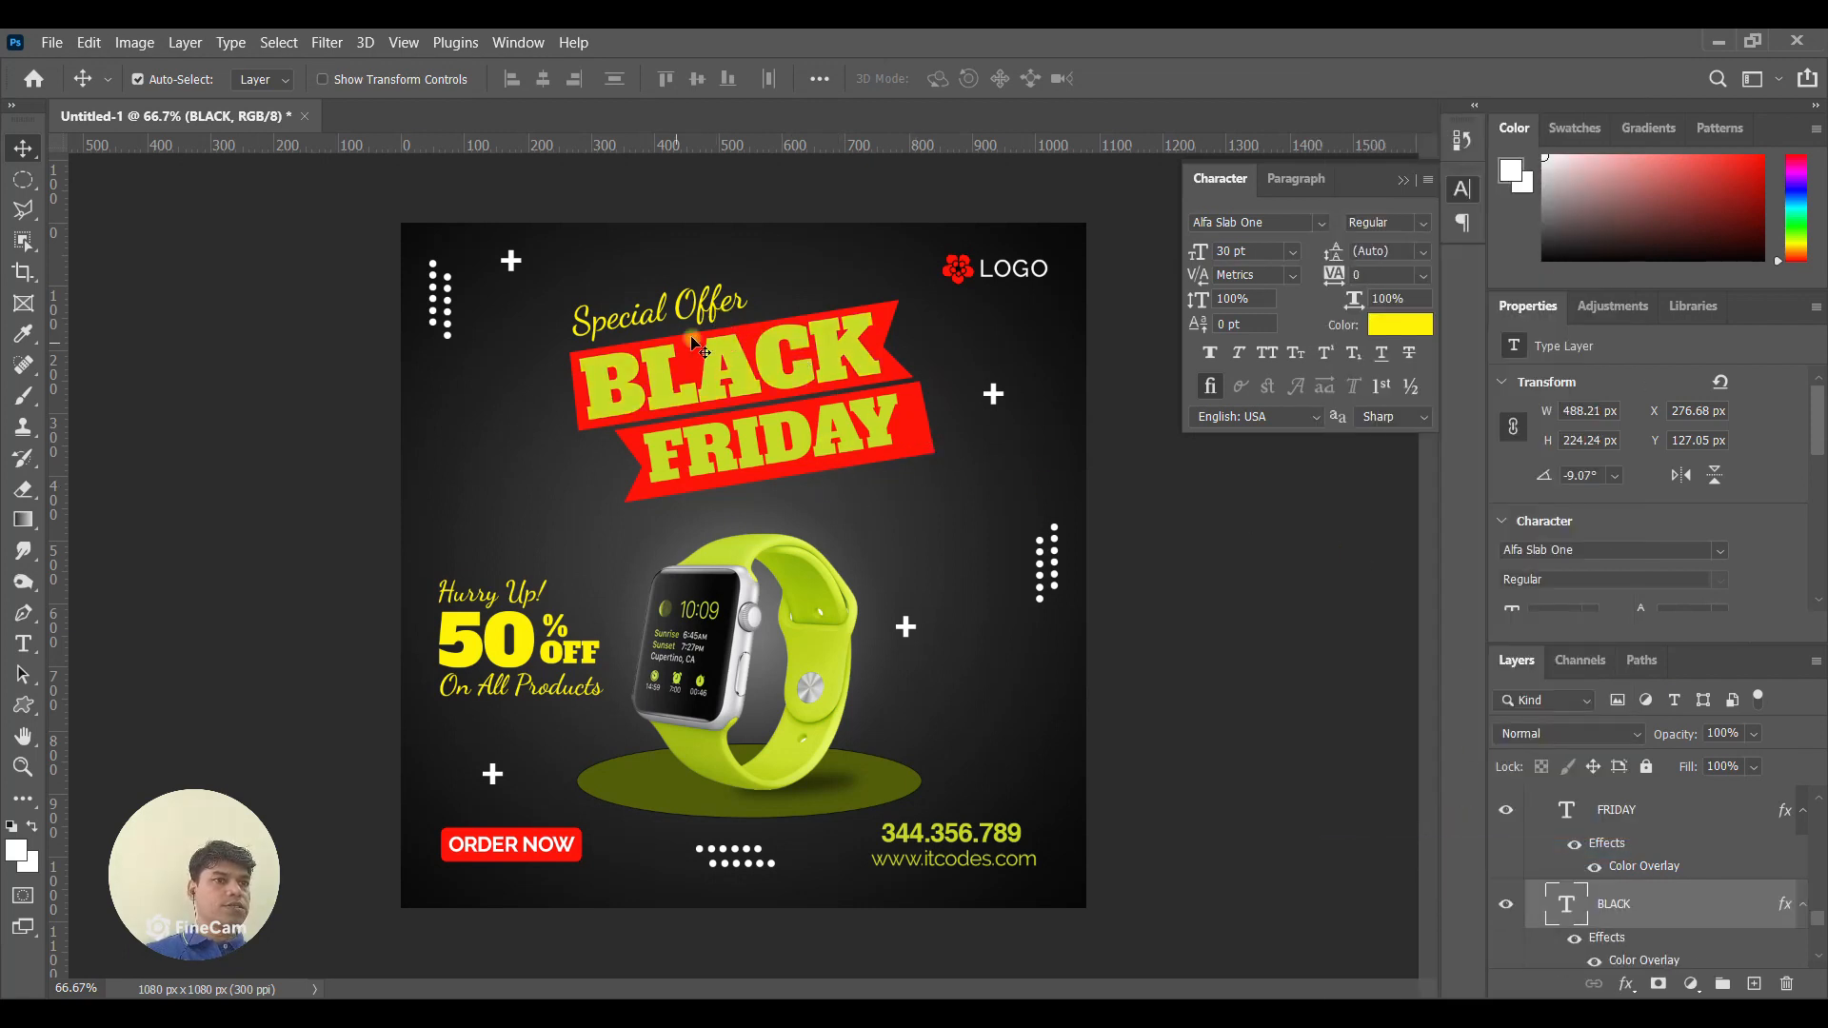
Add a yellow-green Color Overlay at 100% opacity to the "Special Offer" text.
{"action": "left_click", "coordinate": [701, 306]}
{"action": "right_click", "coordinate": [1666, 817]}
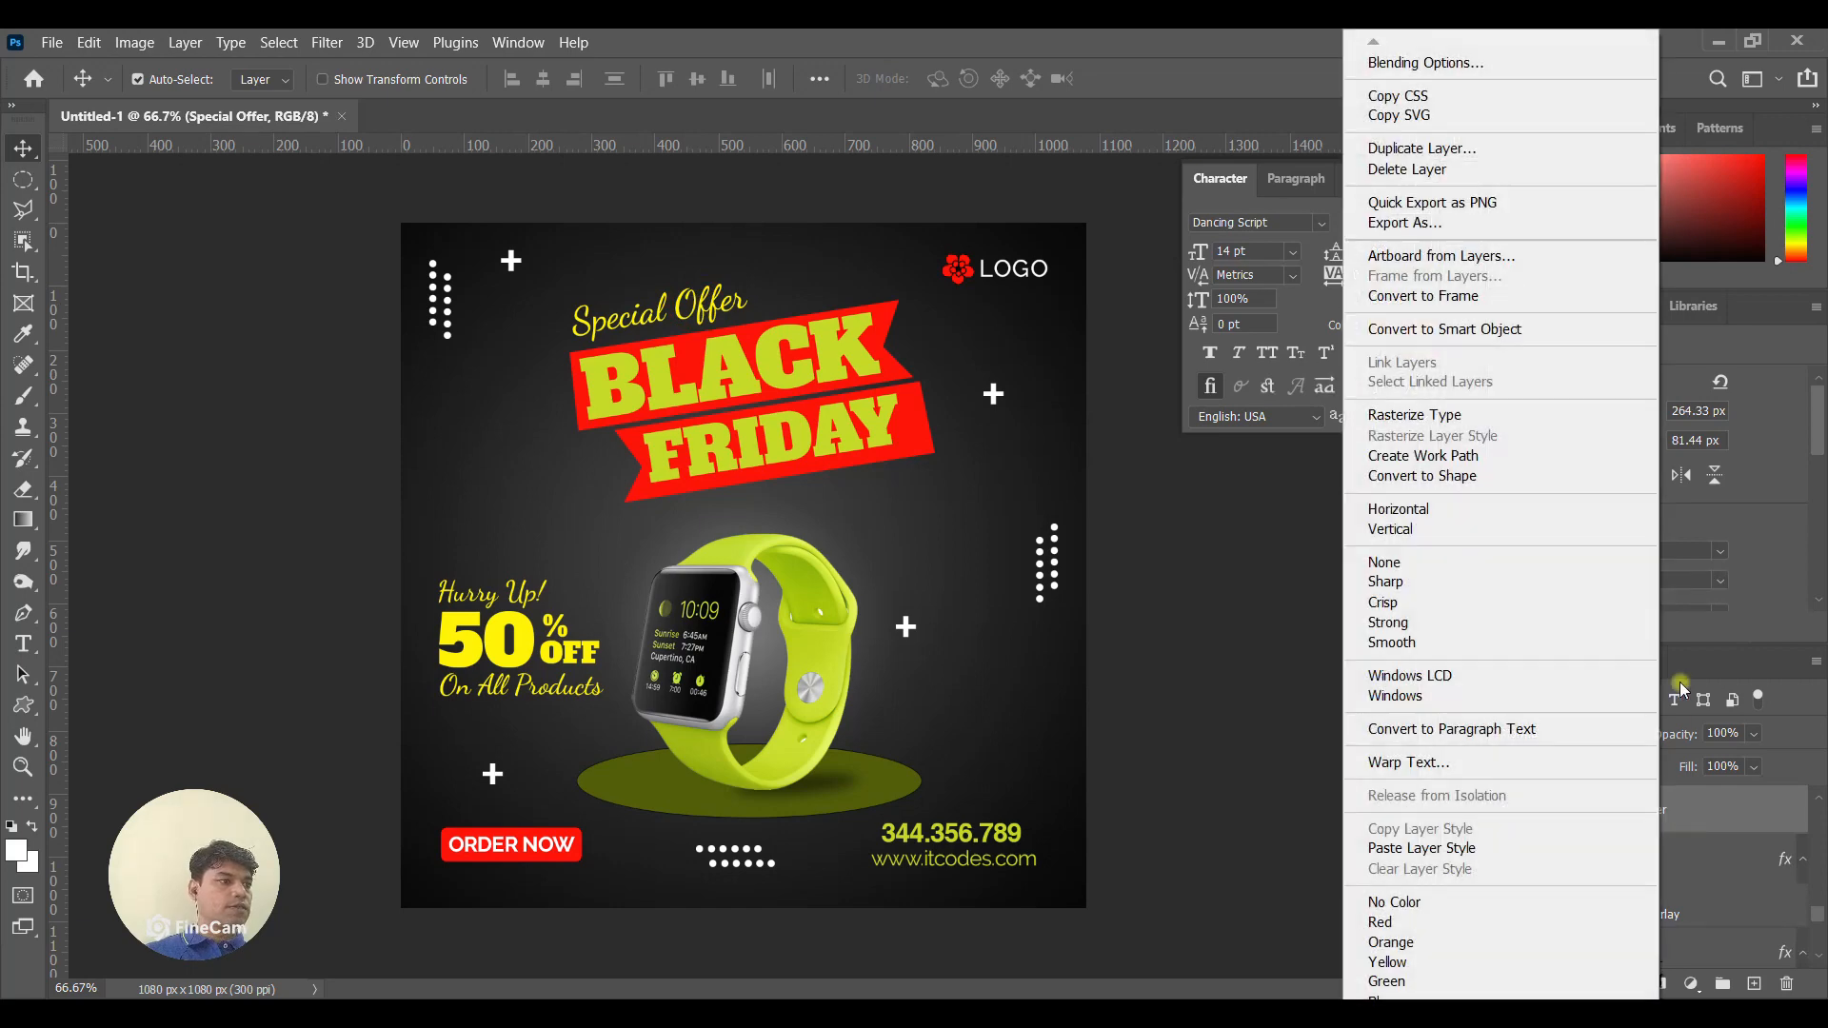
{"action": "left_click", "coordinate": [1509, 61]}
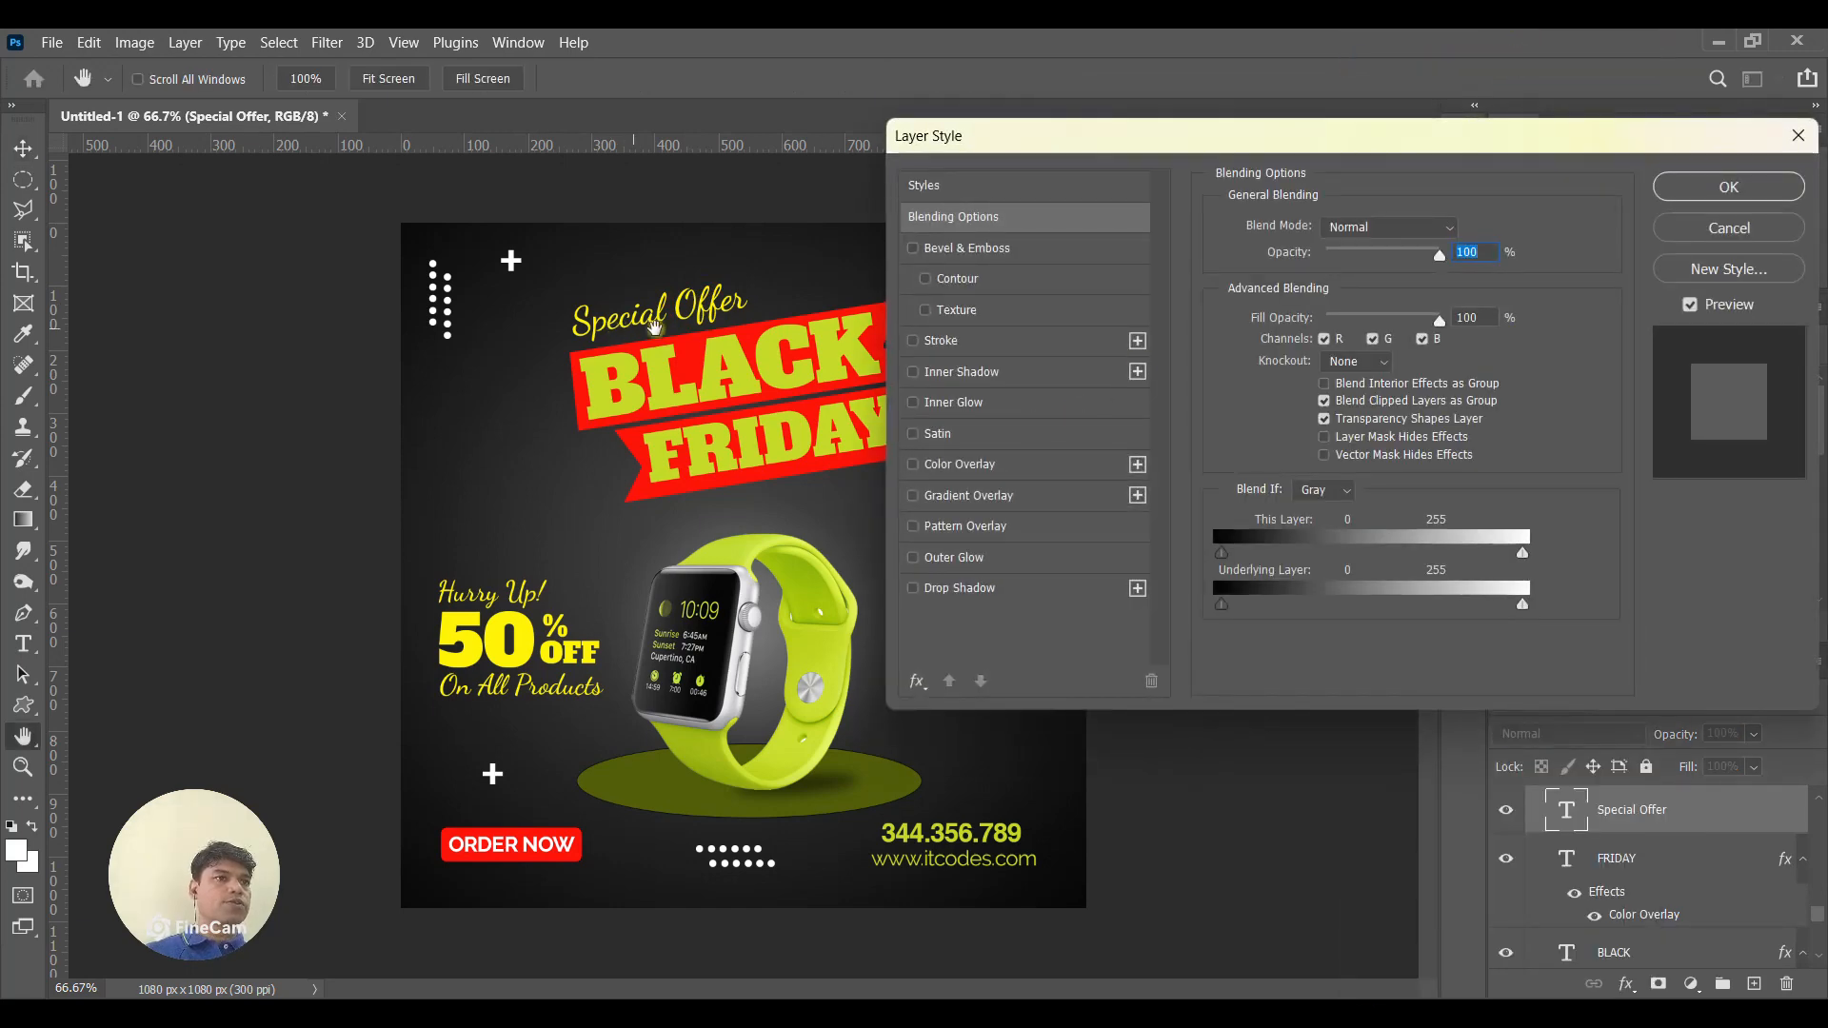
{"action": "left_click", "coordinate": [991, 466]}
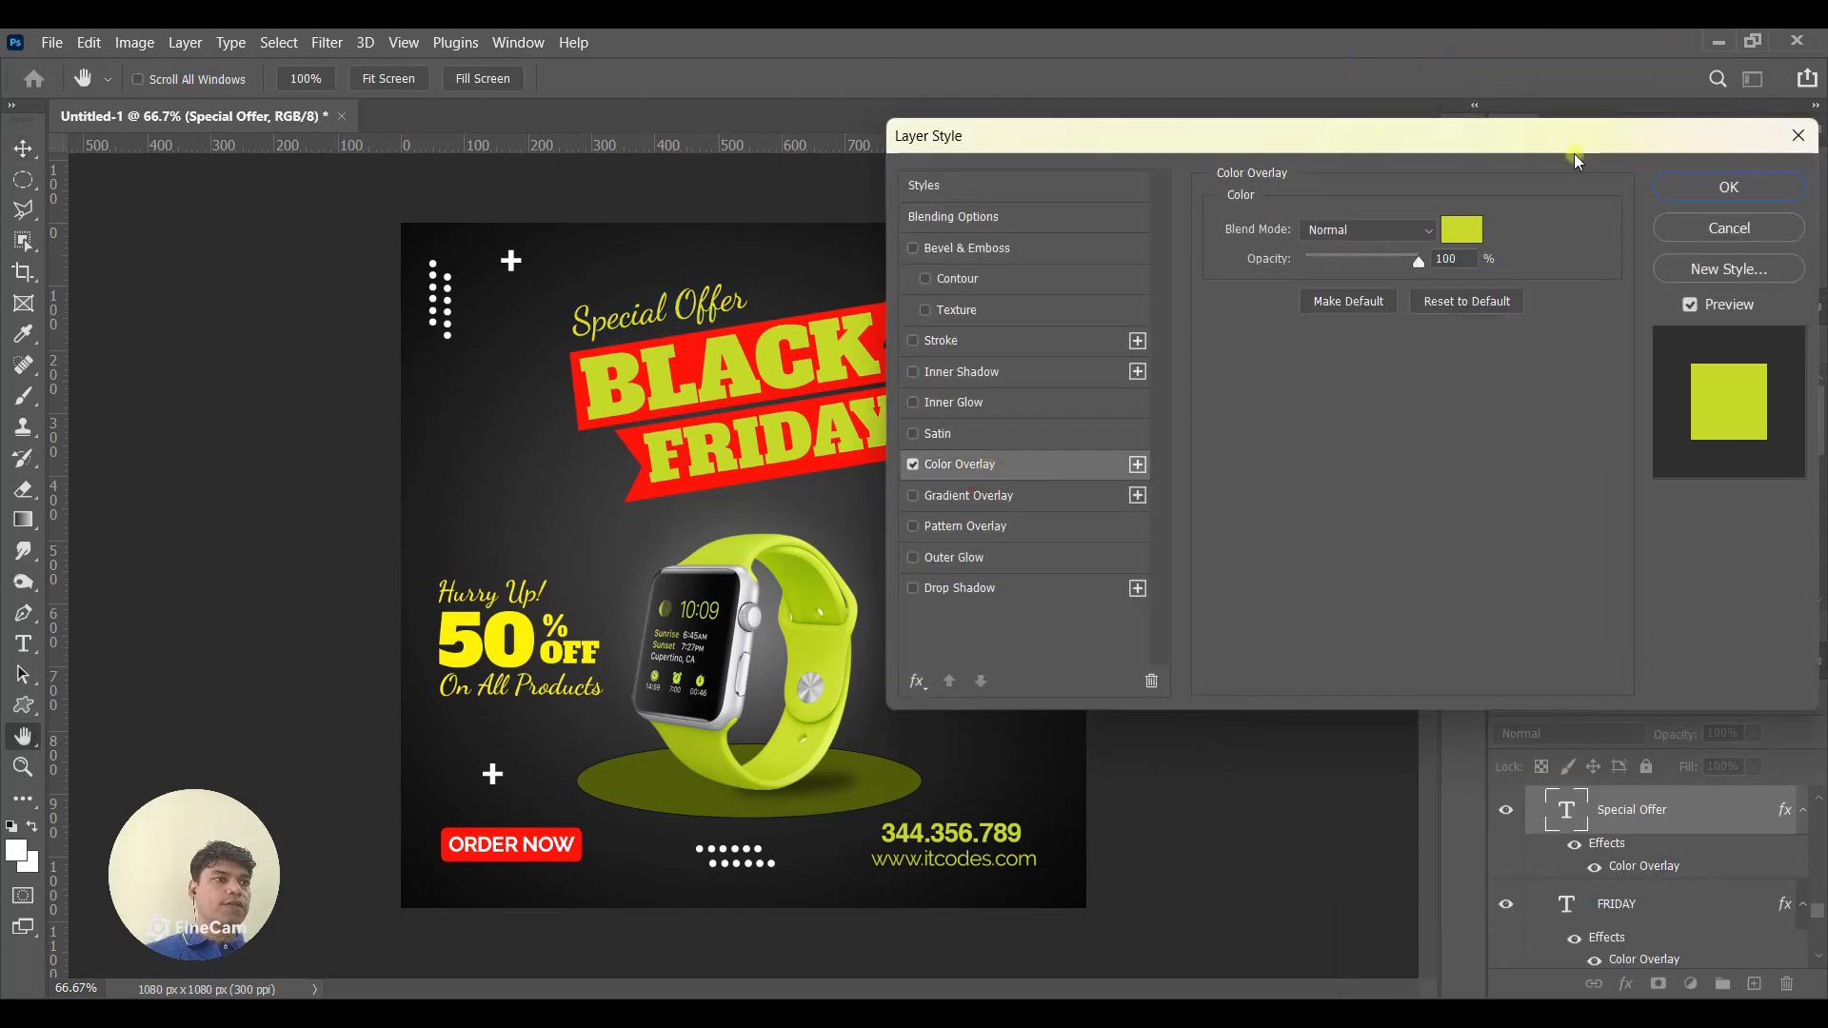
{"action": "left_click", "coordinate": [1703, 189]}
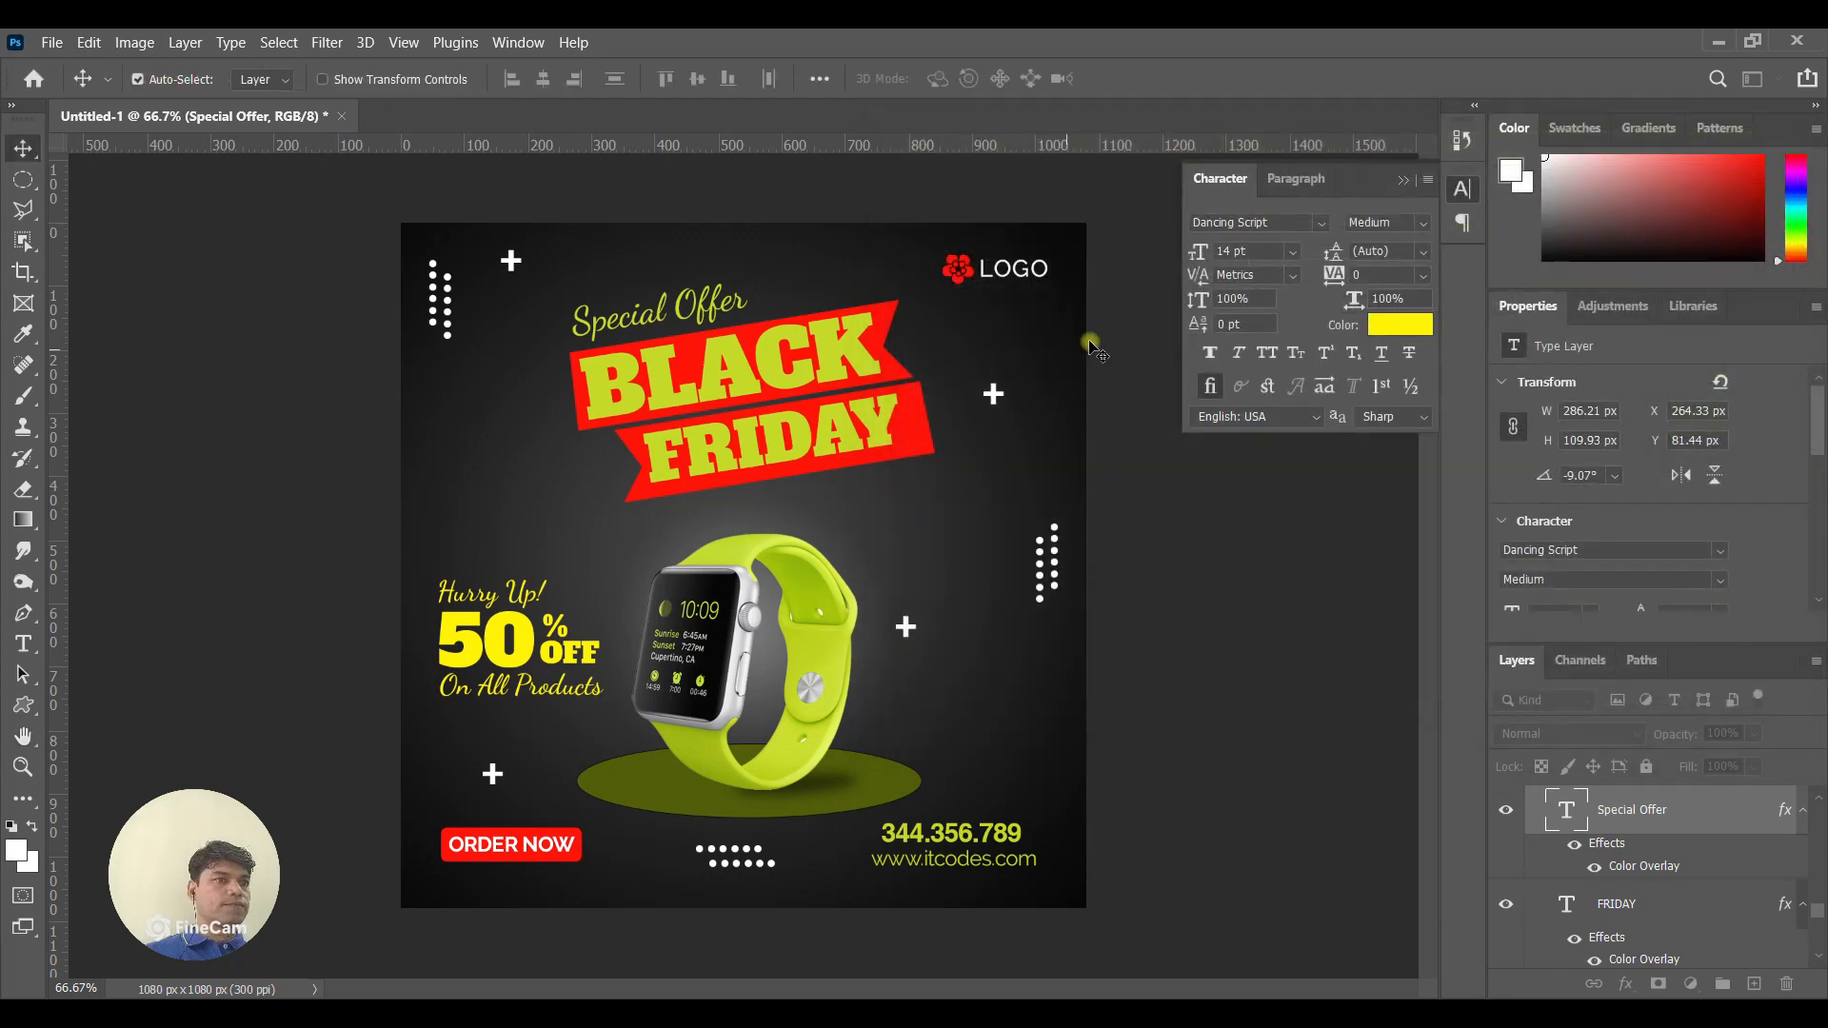
Apply a white Color Overlay, ffffff, to the large "50" text.
{"action": "left_click", "coordinate": [533, 651]}
{"action": "right_click", "coordinate": [1633, 810]}
{"action": "left_click", "coordinate": [1426, 68]}
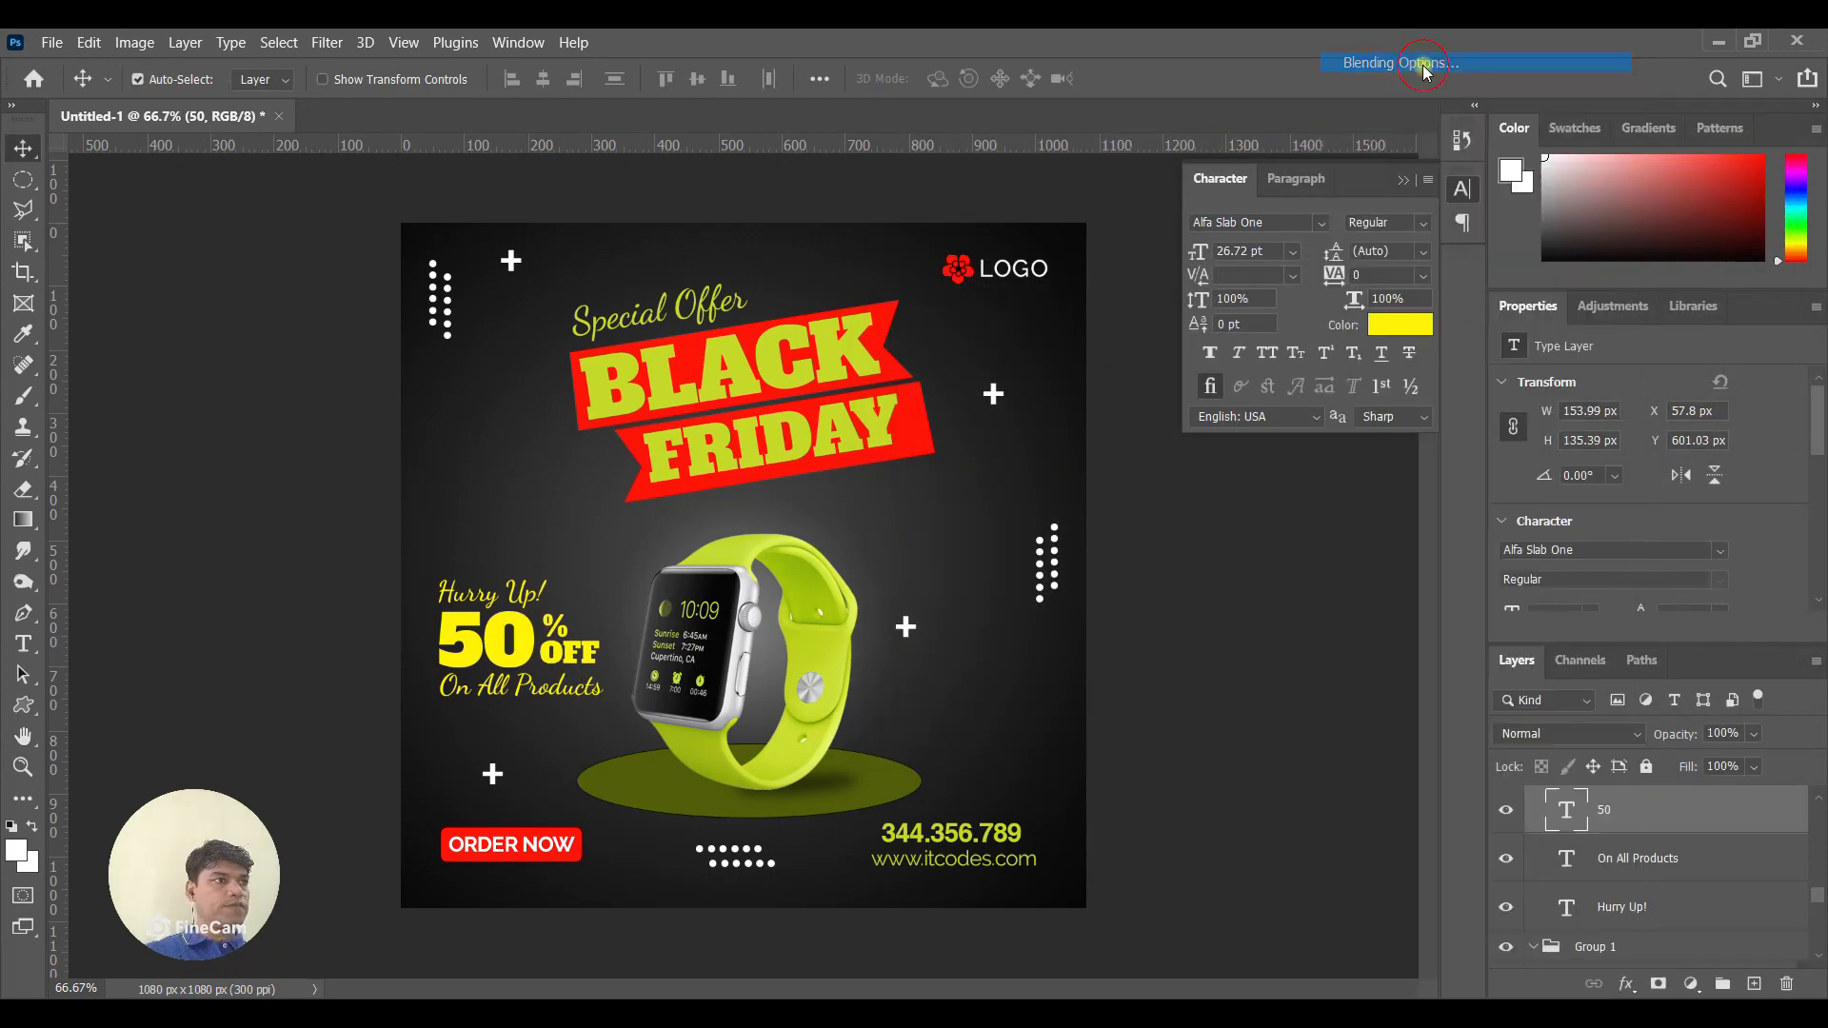
{"action": "left_click", "coordinate": [966, 464]}
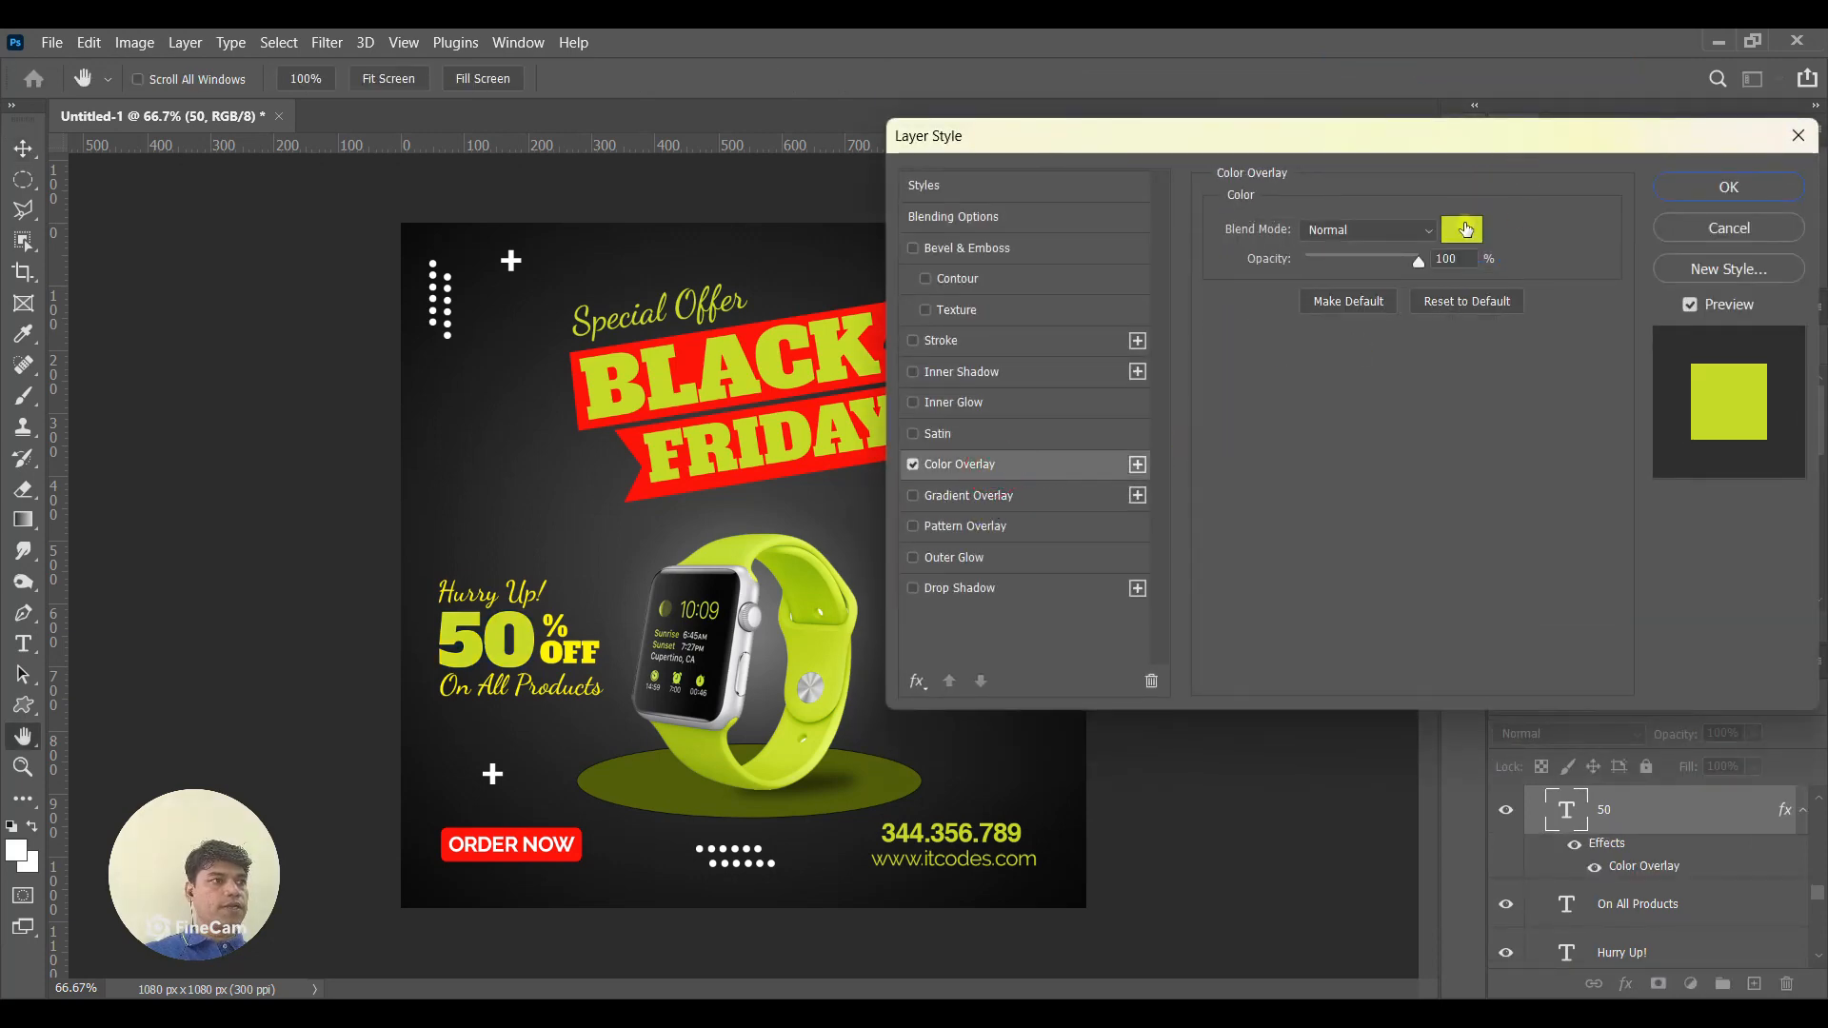
{"action": "left_click", "coordinate": [1463, 229]}
{"action": "left_click", "coordinate": [911, 269]}
{"action": "left_click", "coordinate": [1421, 259]}
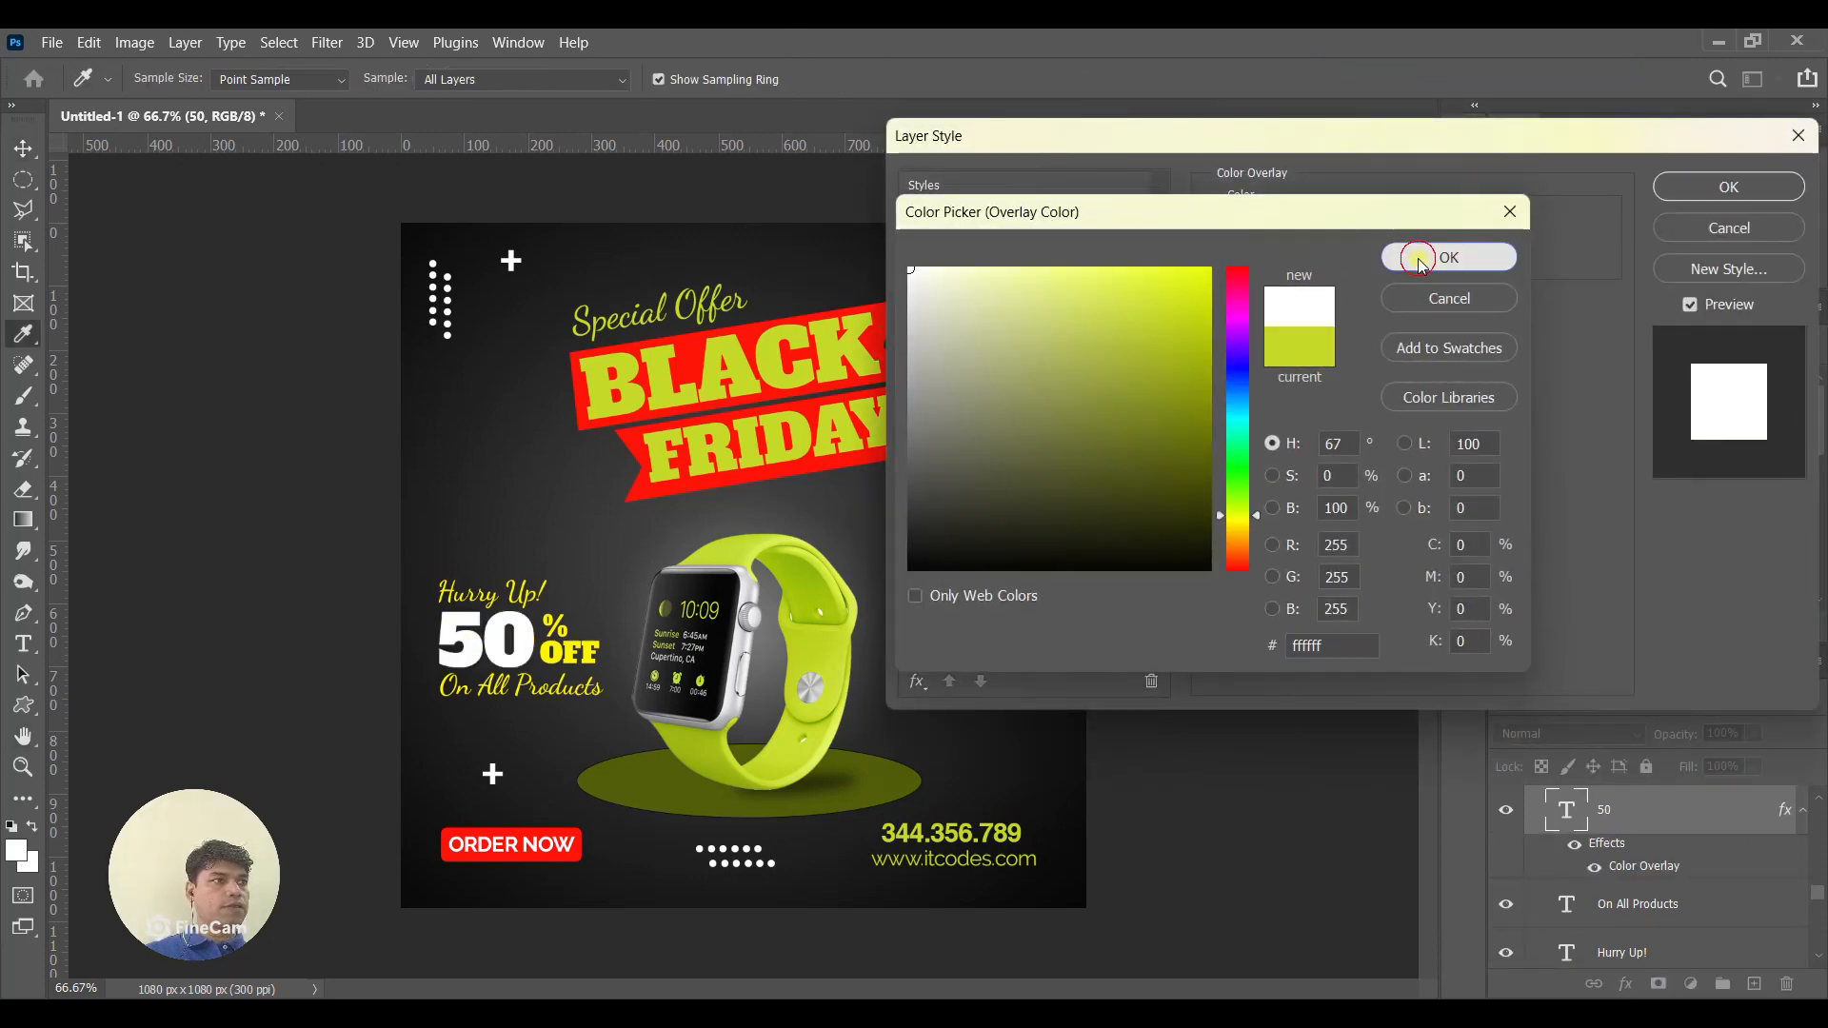
{"action": "left_click", "coordinate": [1725, 186]}
Paste the copied yellow-green layer style onto the "OFF" text.
{"action": "left_click", "coordinate": [598, 655]}
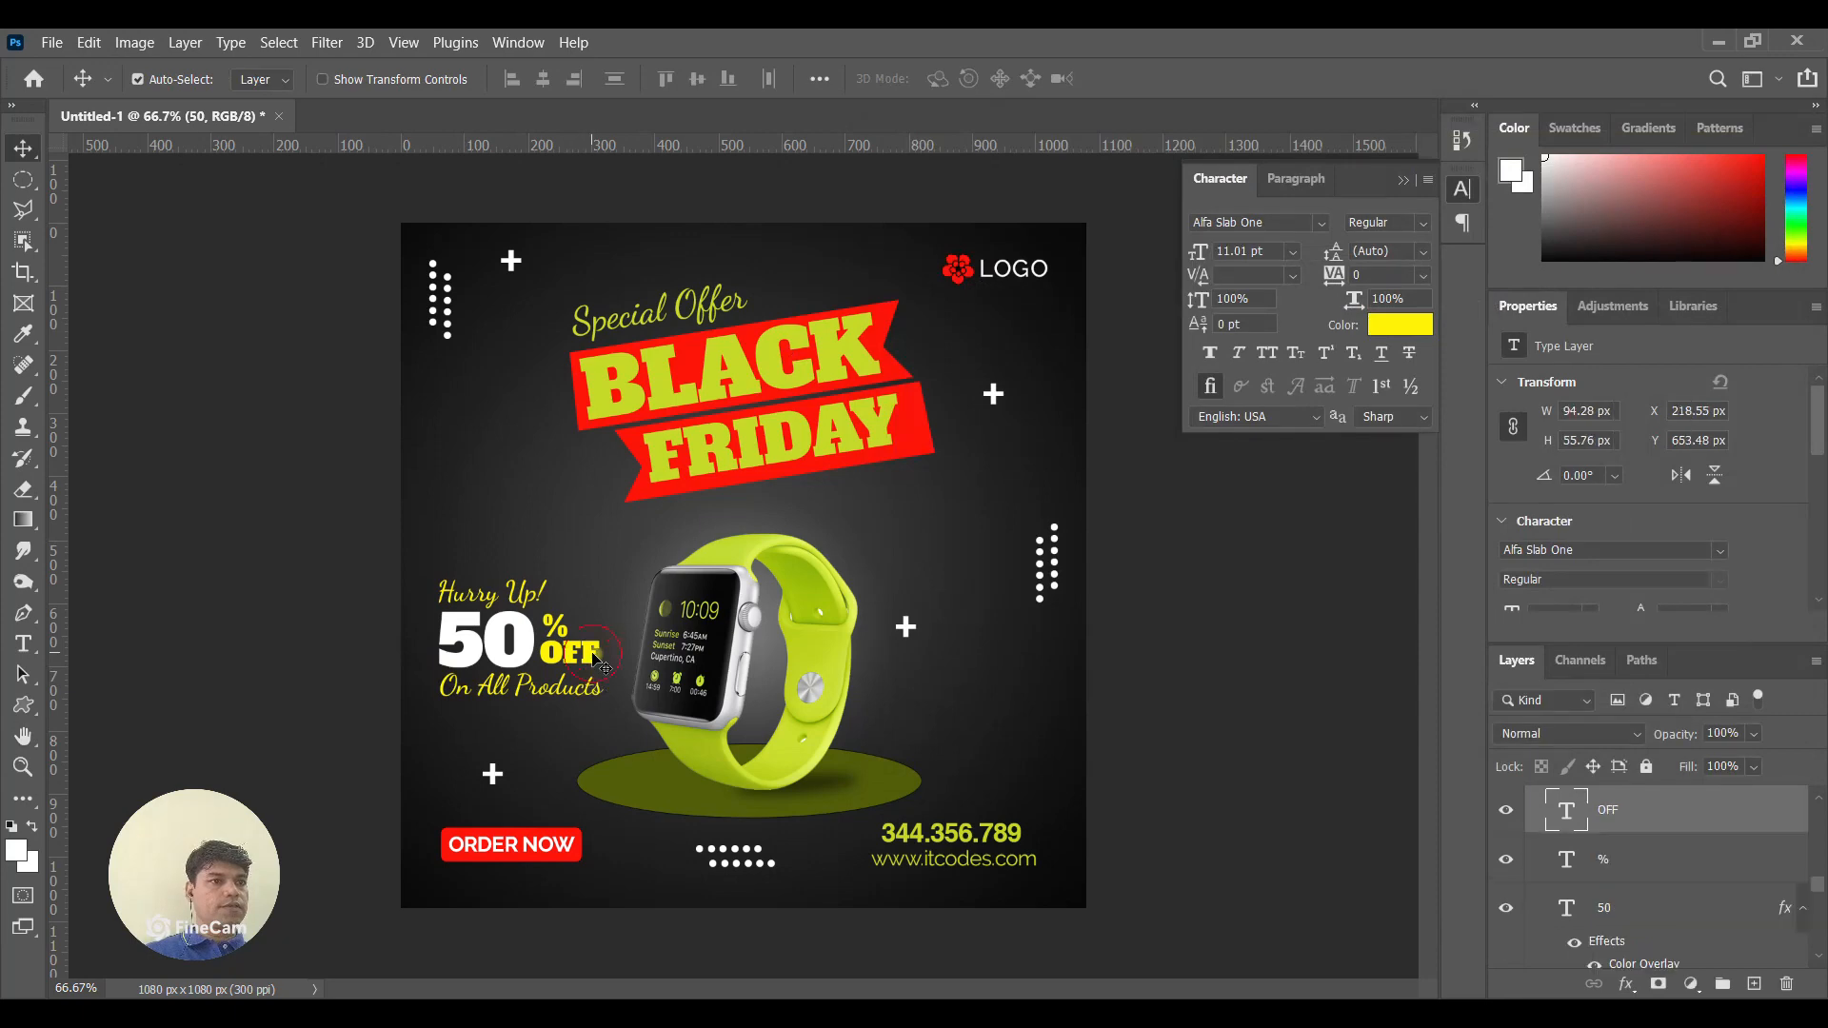
{"action": "right_click", "coordinate": [1662, 805]}
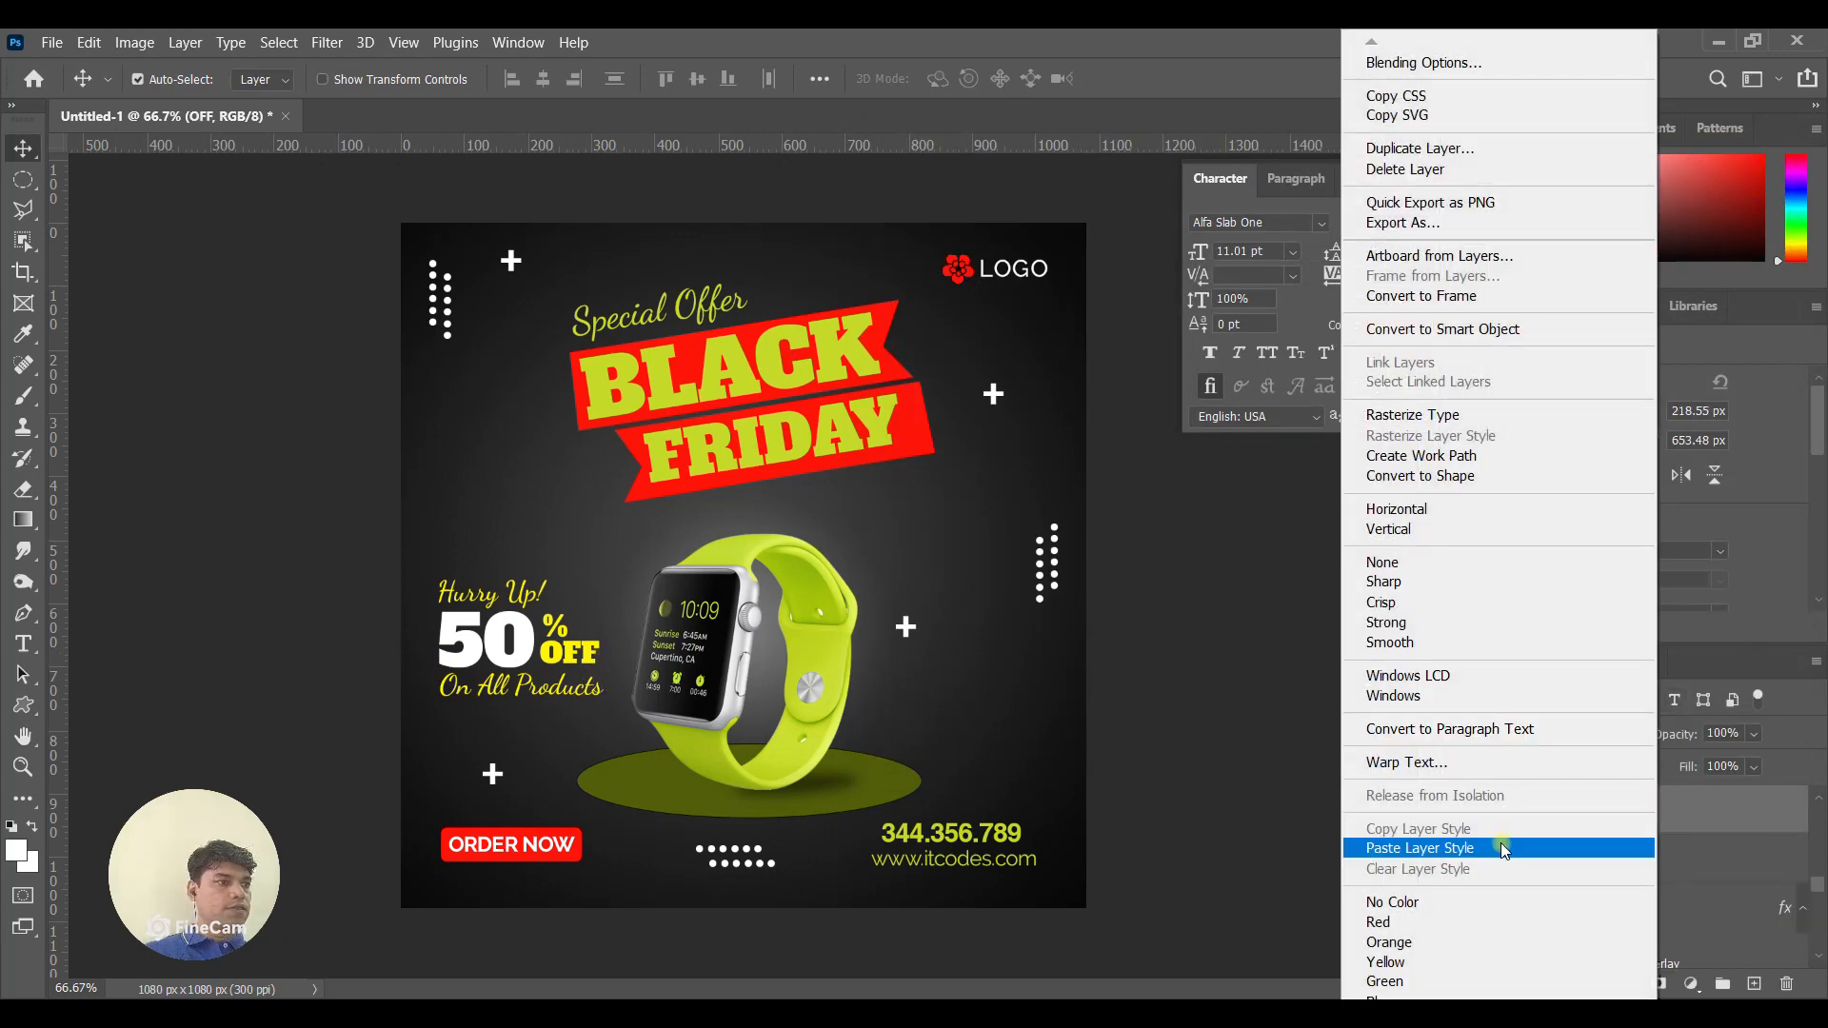
{"action": "left_click", "coordinate": [1502, 848]}
Nudge the "On All Products" text a few pixels down and paste the yellow-green layer style onto it.
{"action": "left_click", "coordinate": [571, 705]}
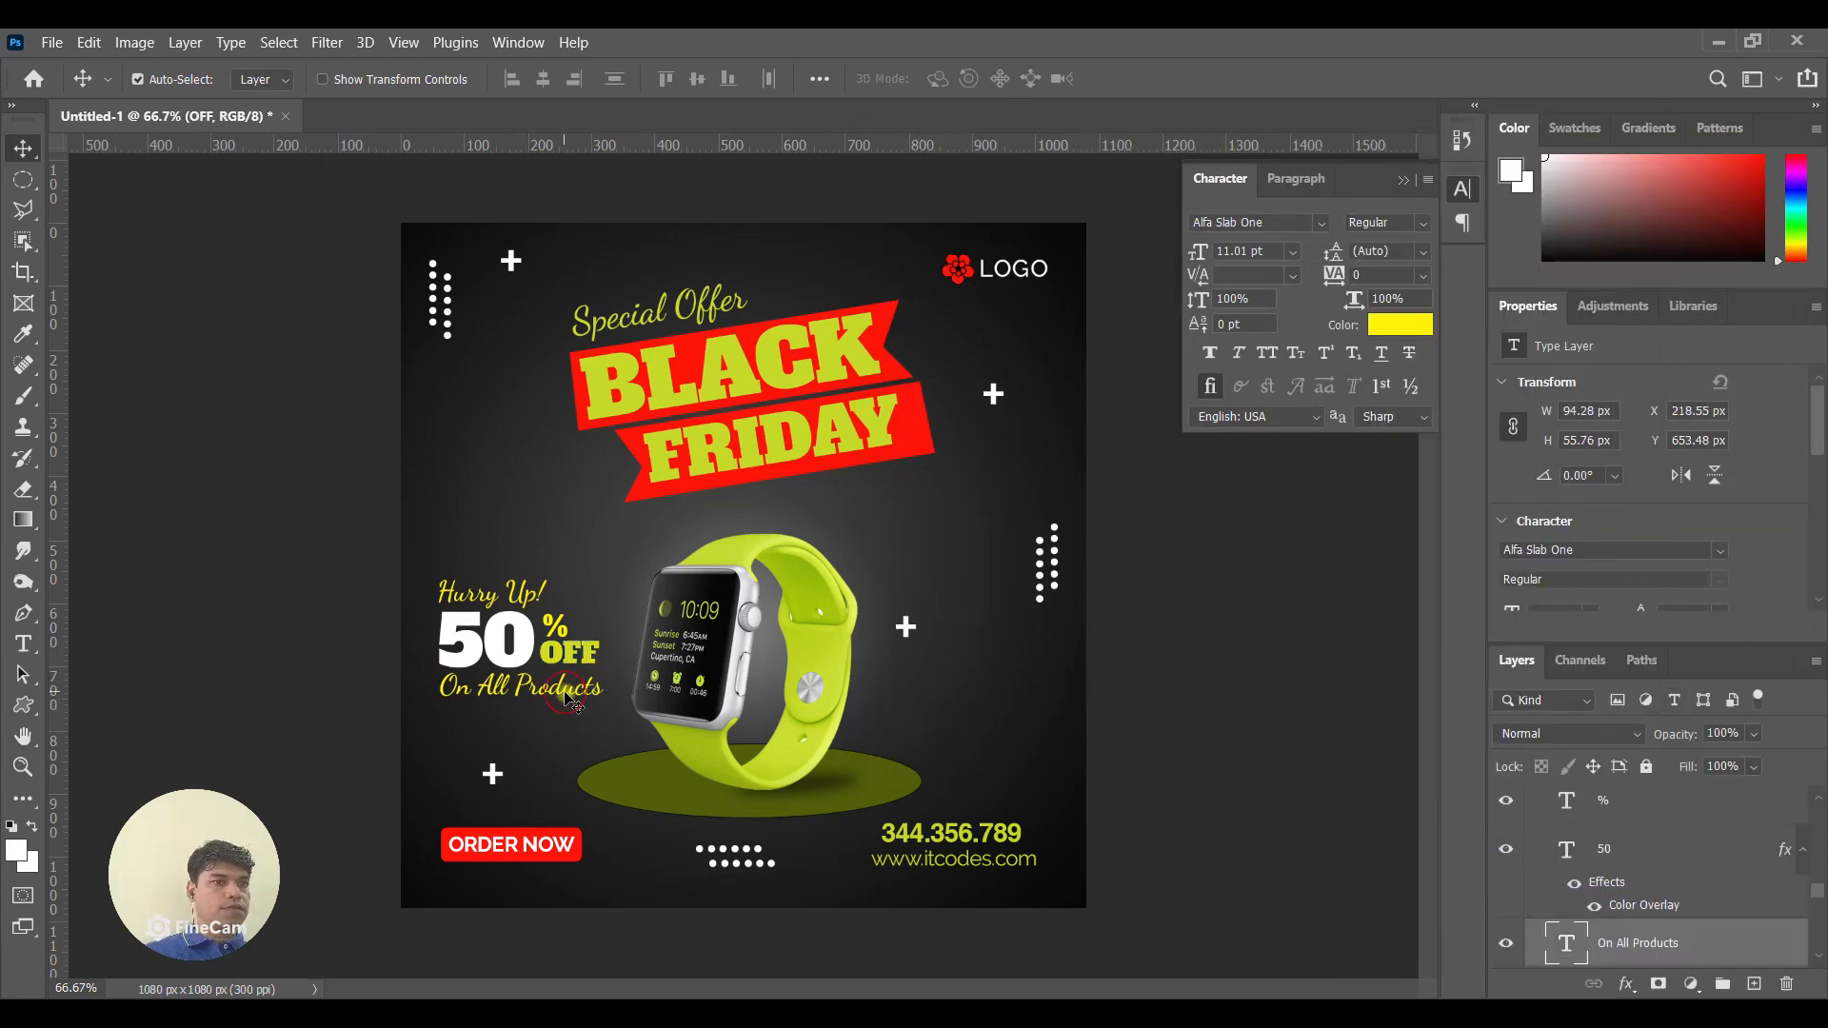
{"action": "key", "text": "Down"}
{"action": "key", "text": "Down"}
{"action": "key", "text": "Down"}
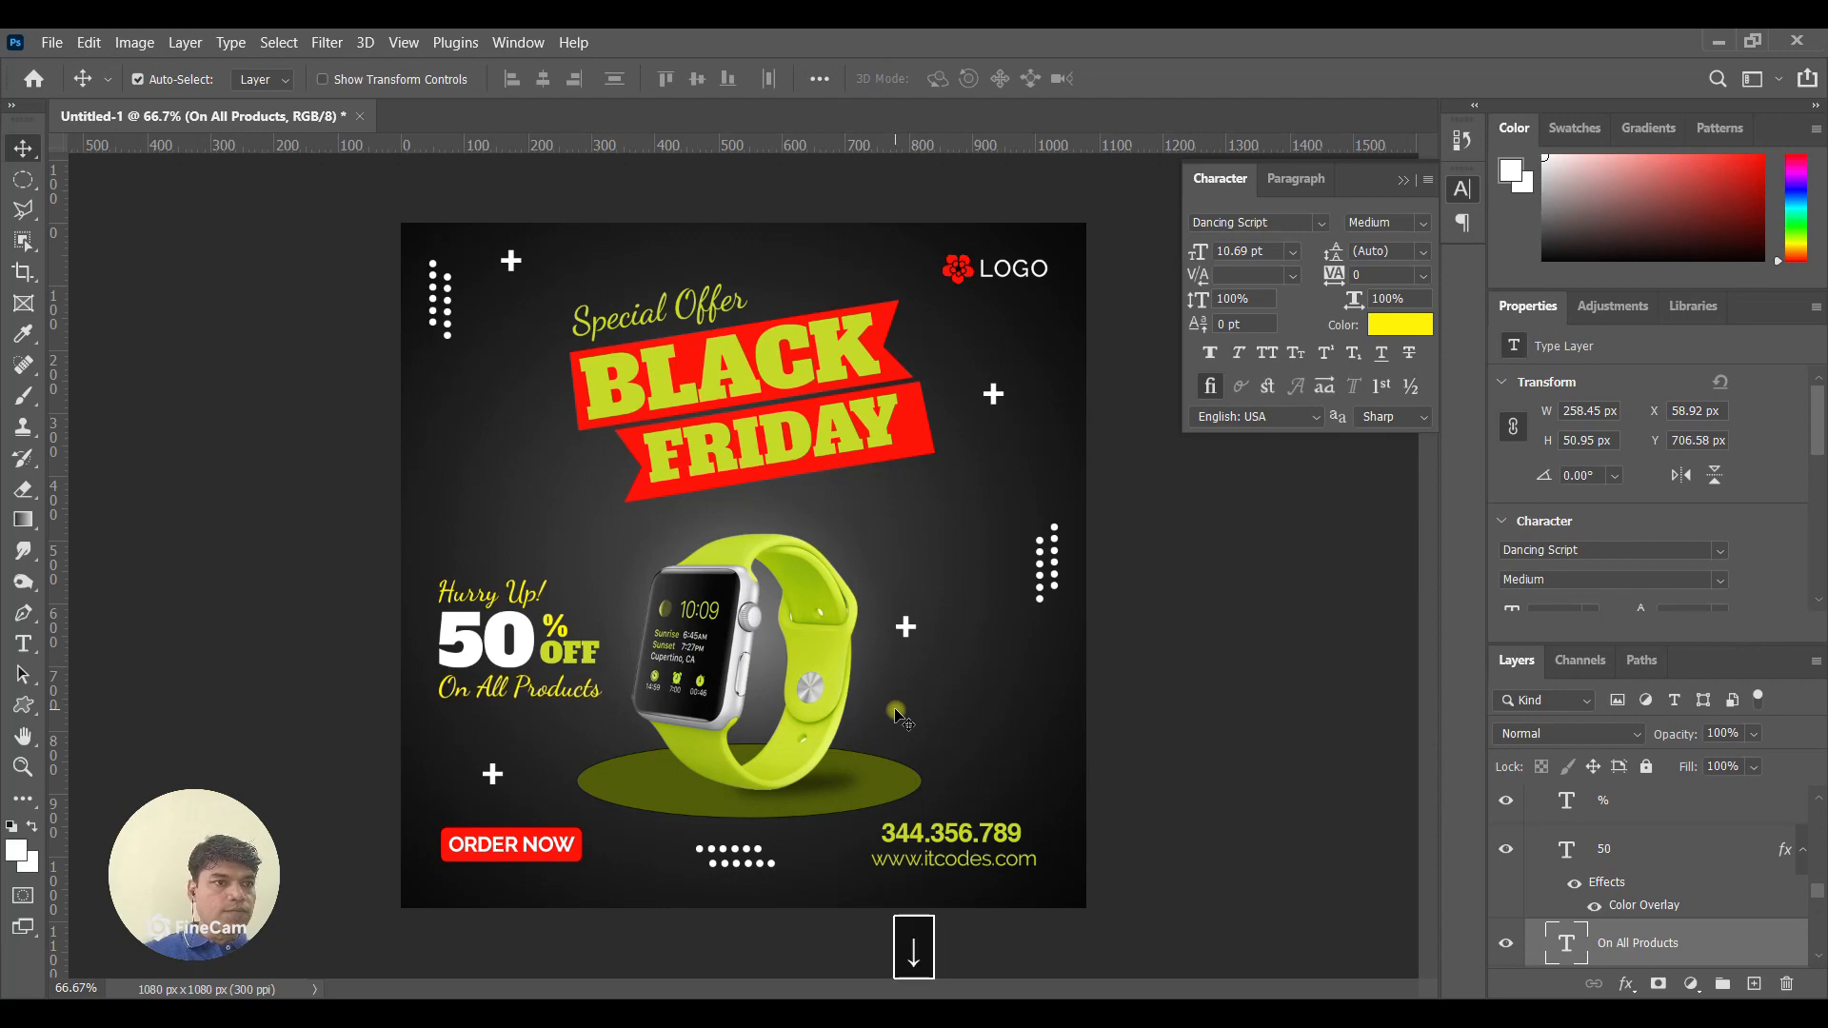
{"action": "right_click", "coordinate": [1716, 935]}
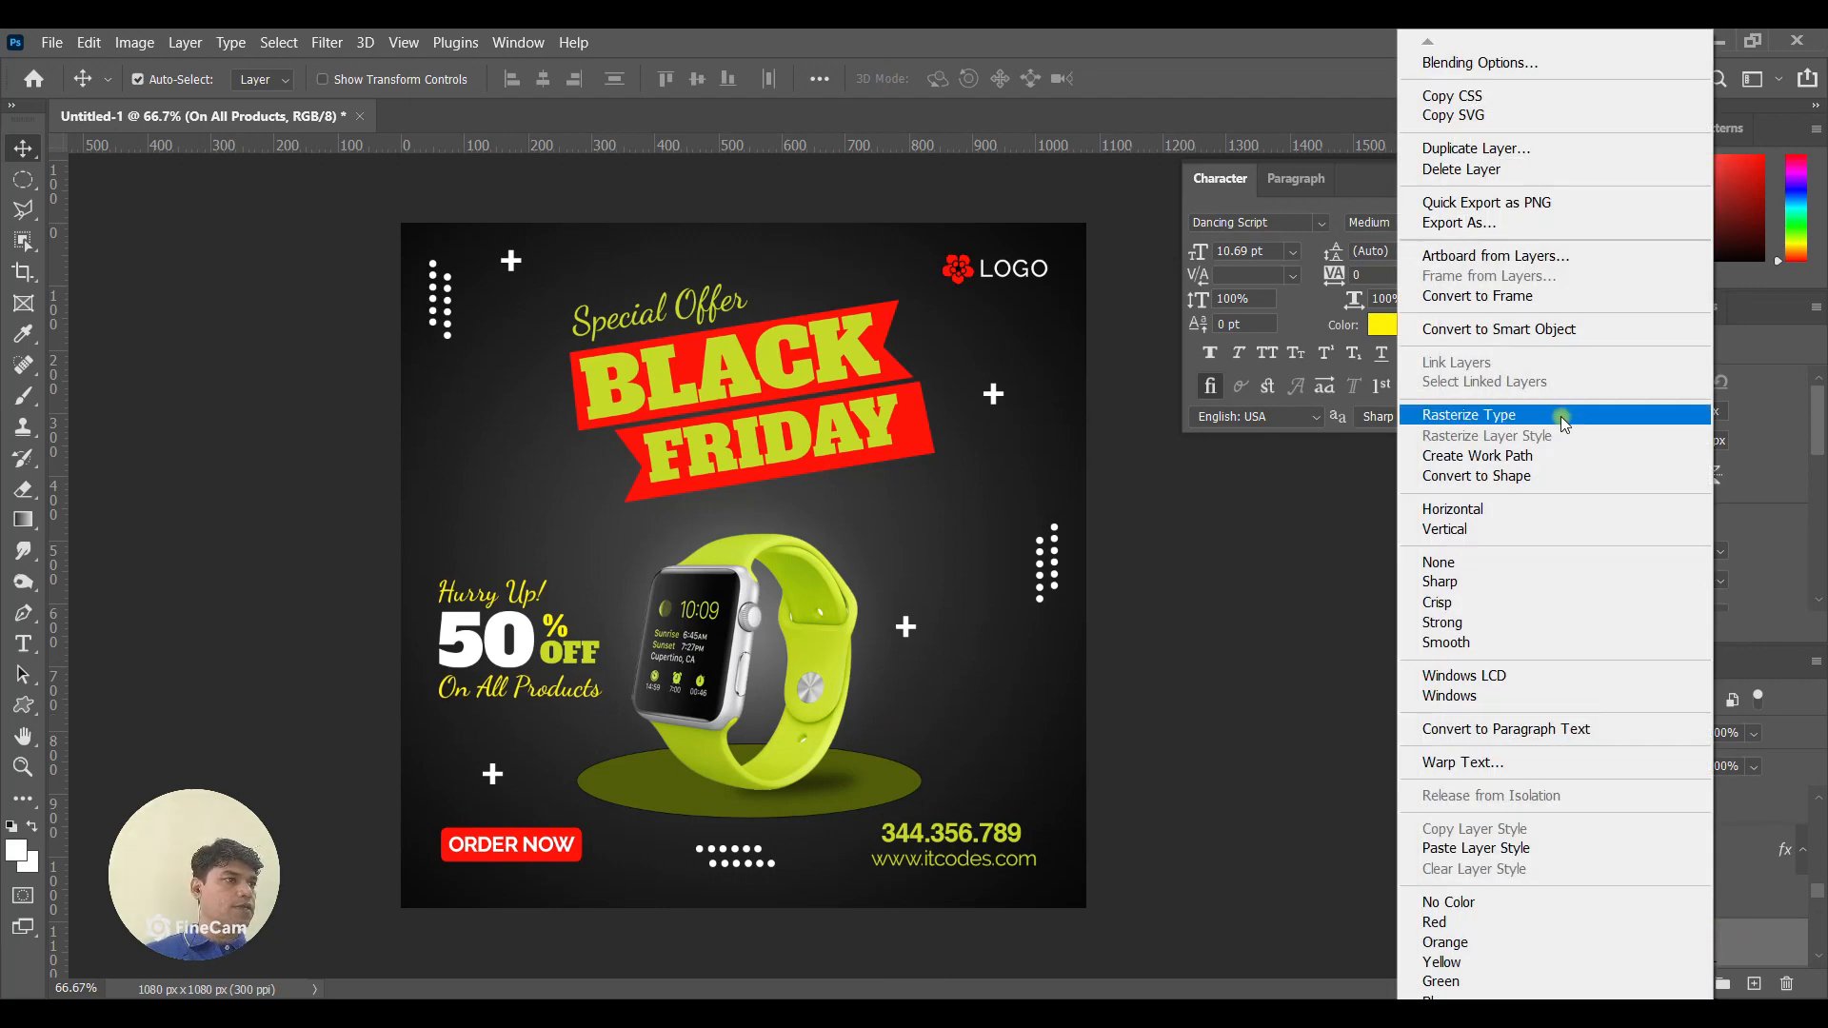
{"action": "left_click", "coordinate": [1526, 848]}
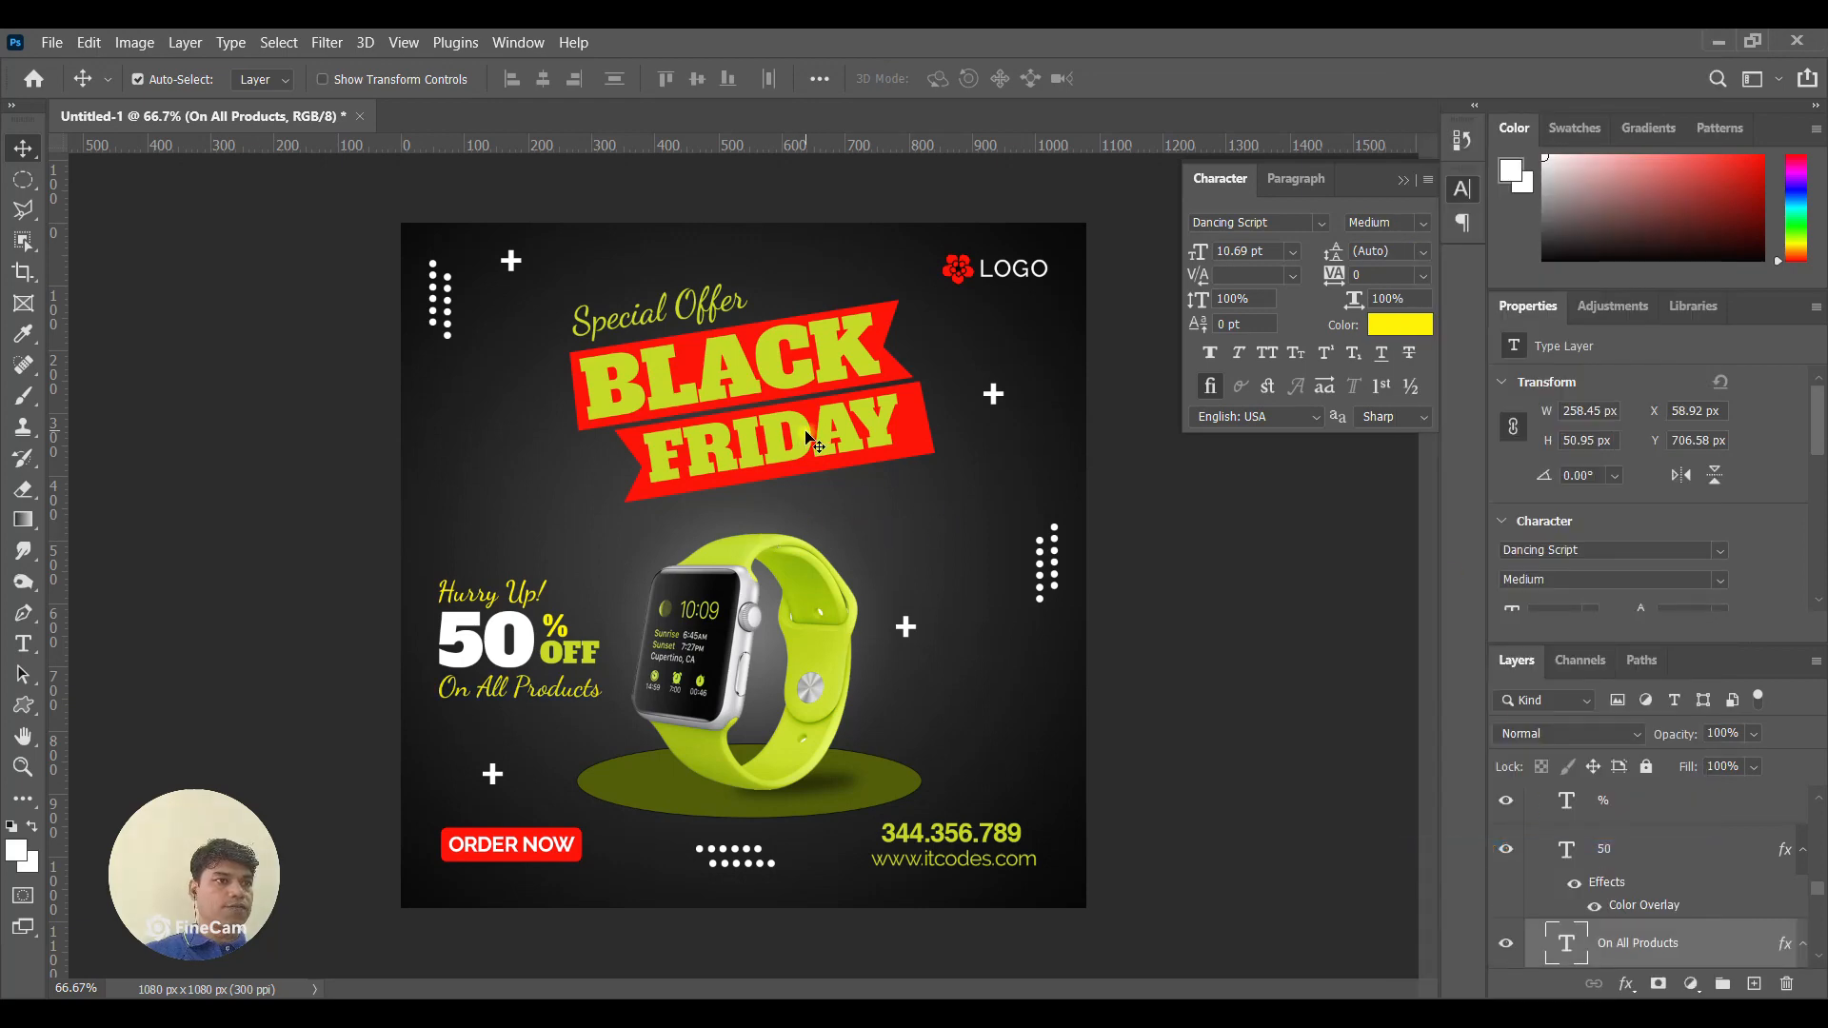
Paste the yellow-green layer style onto the "Hurry Up!" text.
{"action": "left_click", "coordinate": [530, 601]}
{"action": "right_click", "coordinate": [1665, 944]}
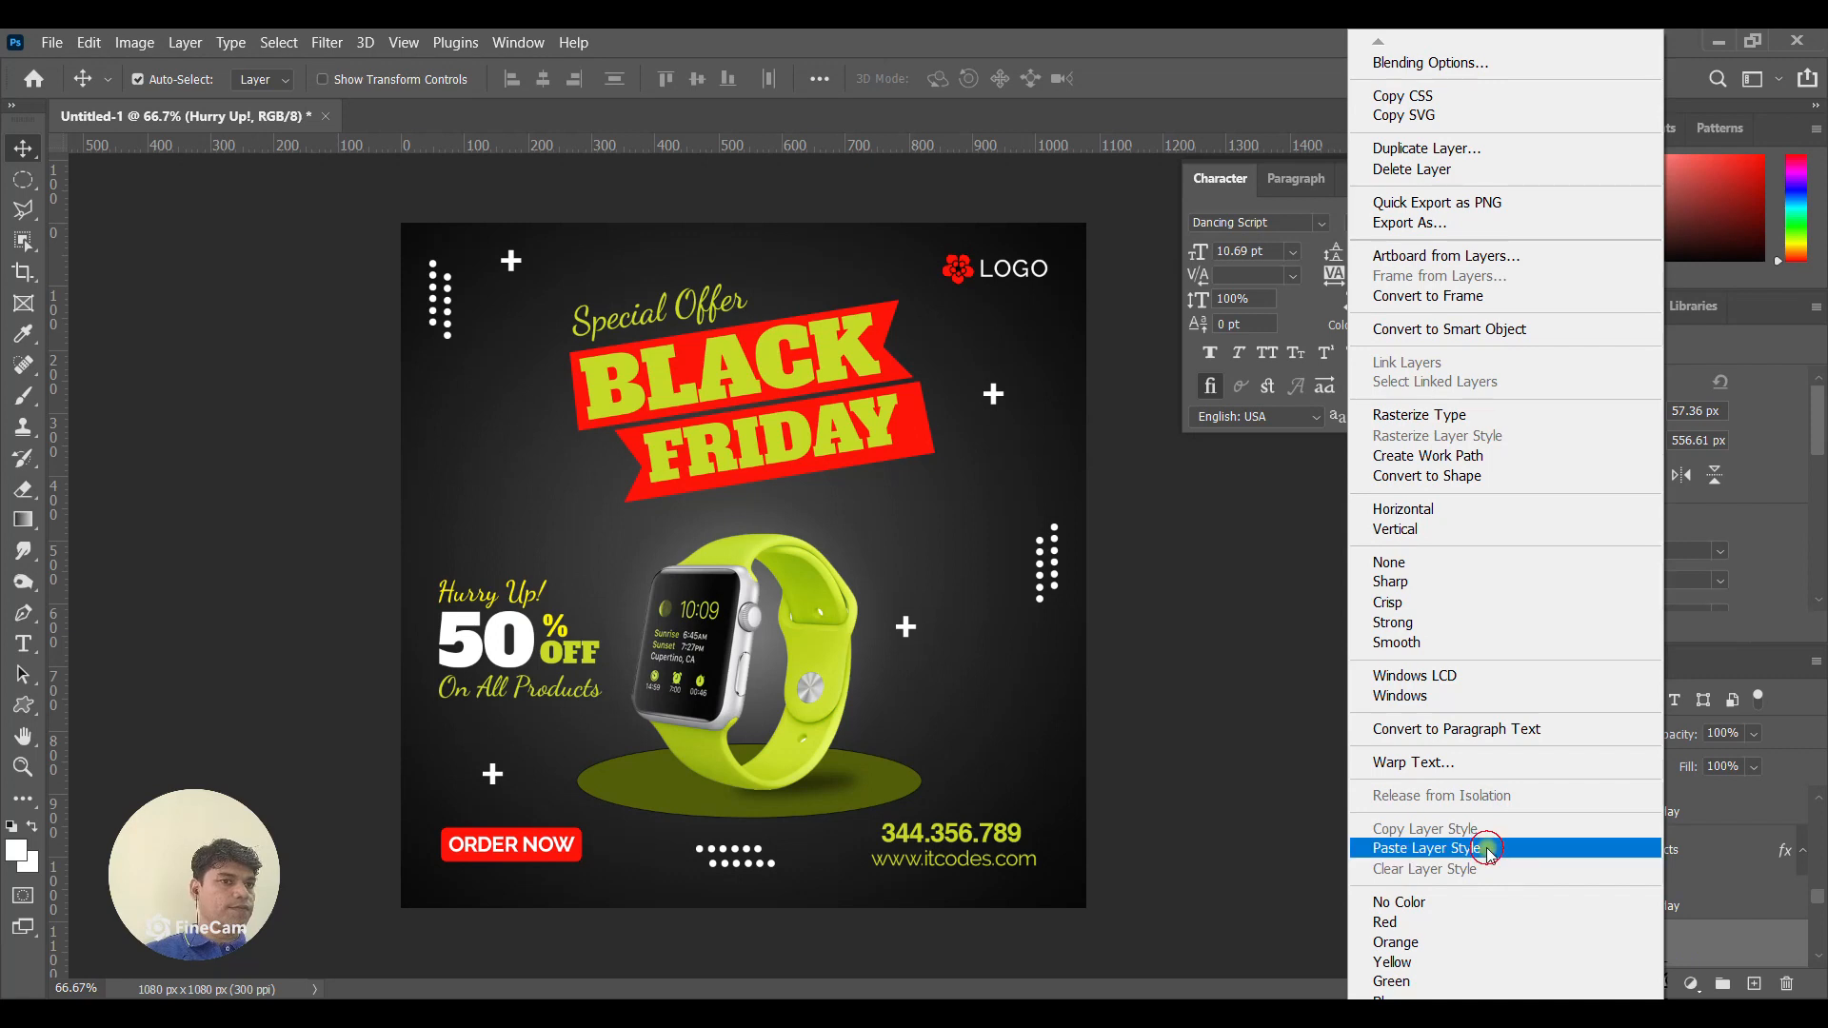
{"action": "left_click", "coordinate": [1482, 848]}
Nudge the "Hurry Up!" text about 9 px up and 3 px right above the "50".
{"action": "key", "text": "Up"}
{"action": "key", "text": "Up"}
{"action": "key", "text": "Up"}
{"action": "key", "text": "Up"}
{"action": "key", "text": "Up"}
{"action": "key", "text": "Right"}
{"action": "key", "text": "Right"}
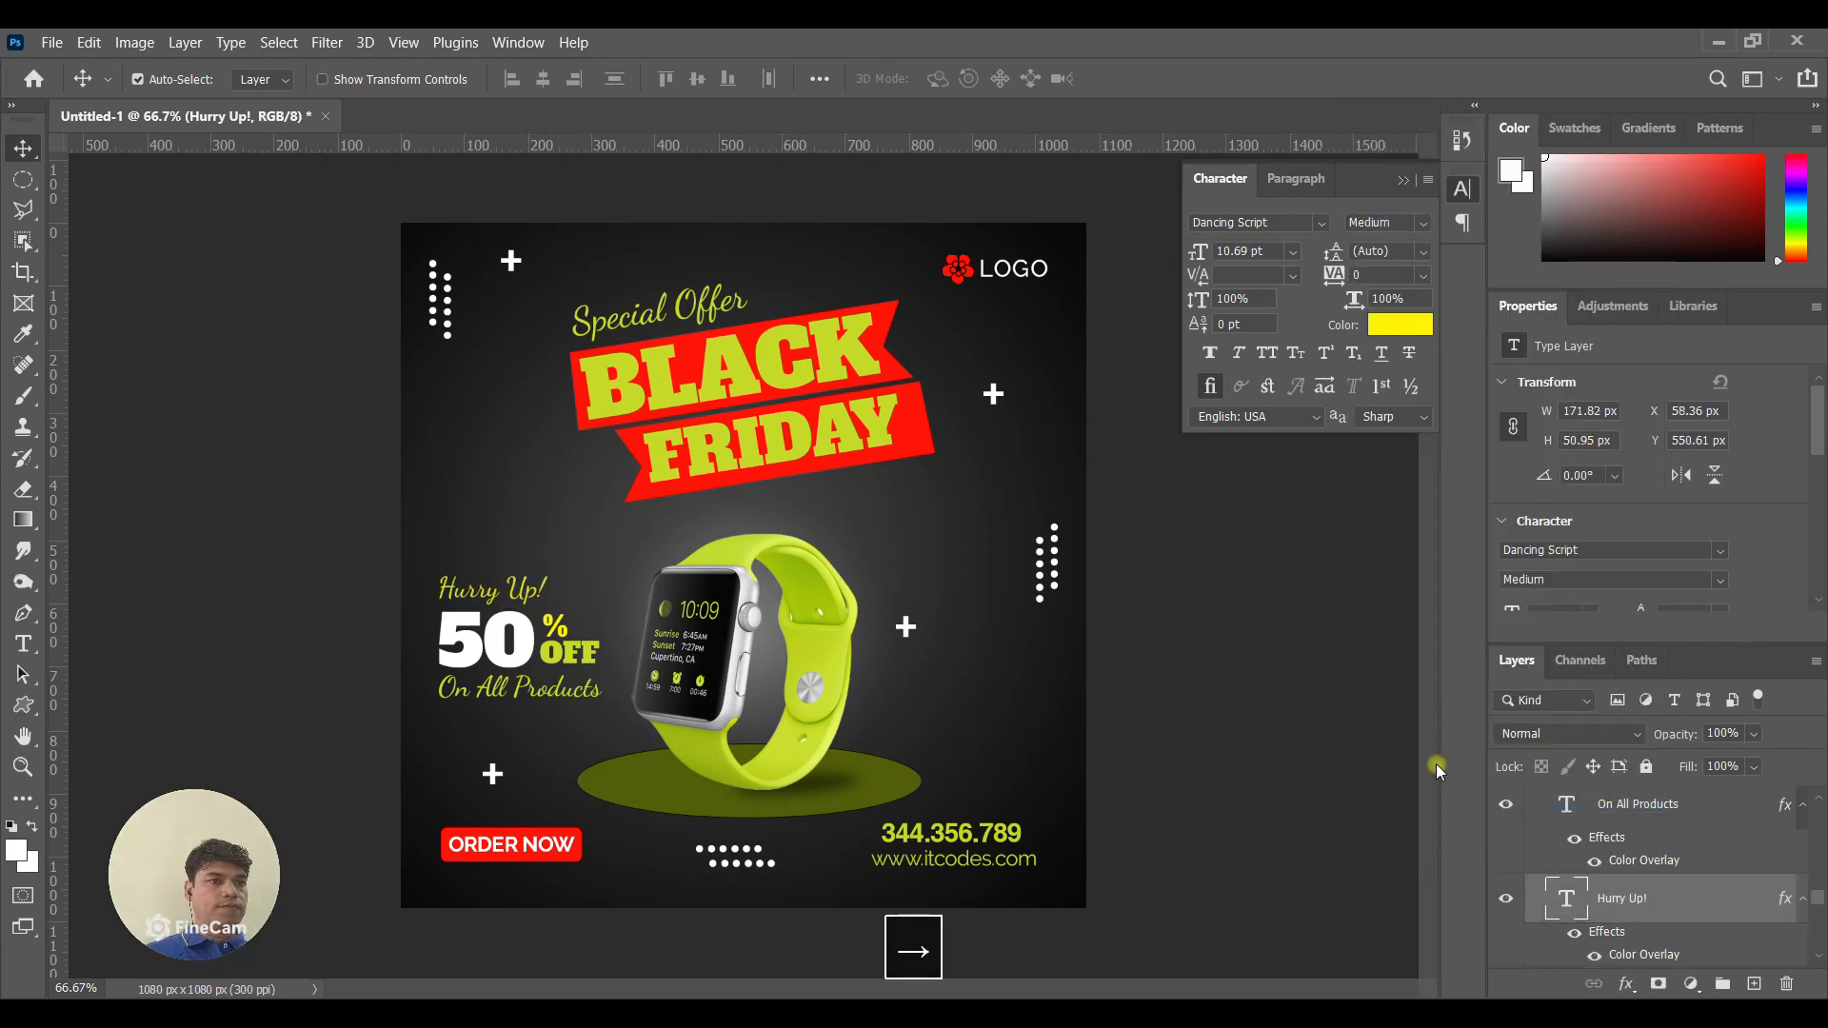
{"action": "key", "text": "Up"}
{"action": "key", "text": "Up"}
{"action": "key", "text": "Up"}
{"action": "key", "text": "Up"}
{"action": "key", "text": "Up"}
{"action": "key", "text": "Right"}
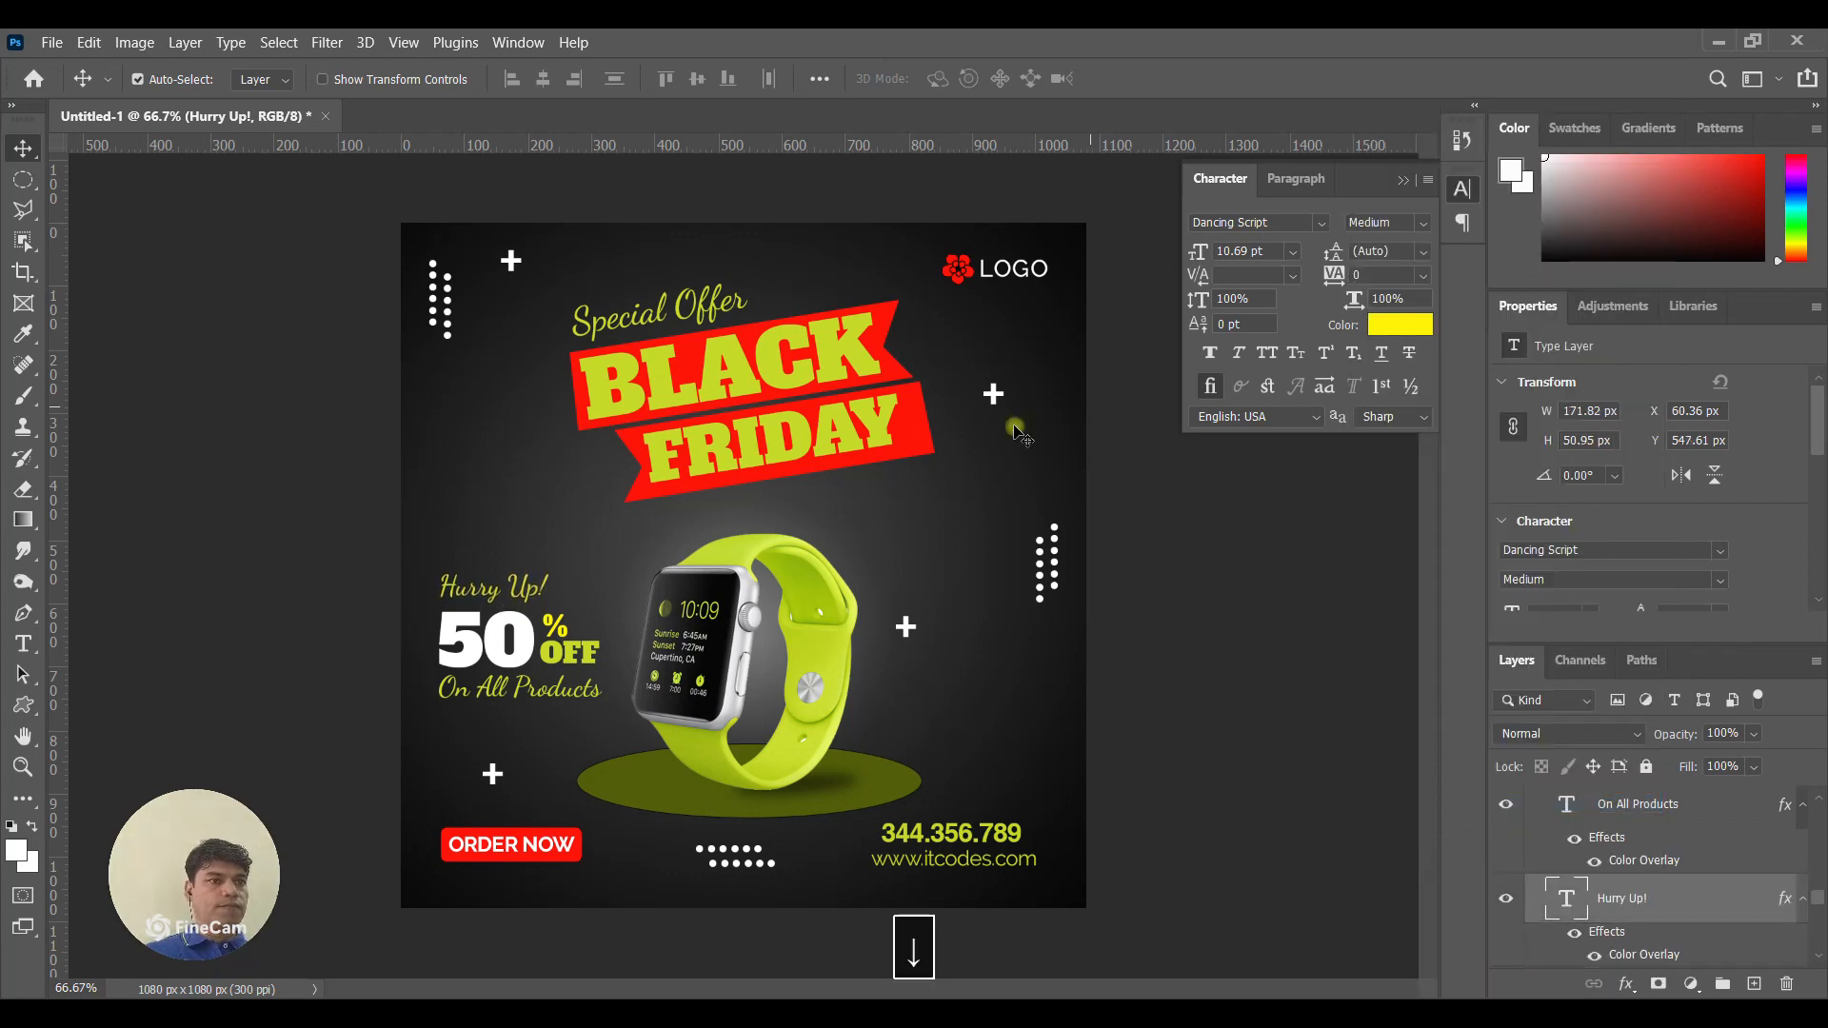
Nudge the large "50" text about 3 px left and 4 px up.
{"action": "left_click", "coordinate": [486, 638]}
{"action": "key", "text": "Left"}
{"action": "key", "text": "Left"}
{"action": "key", "text": "Left"}
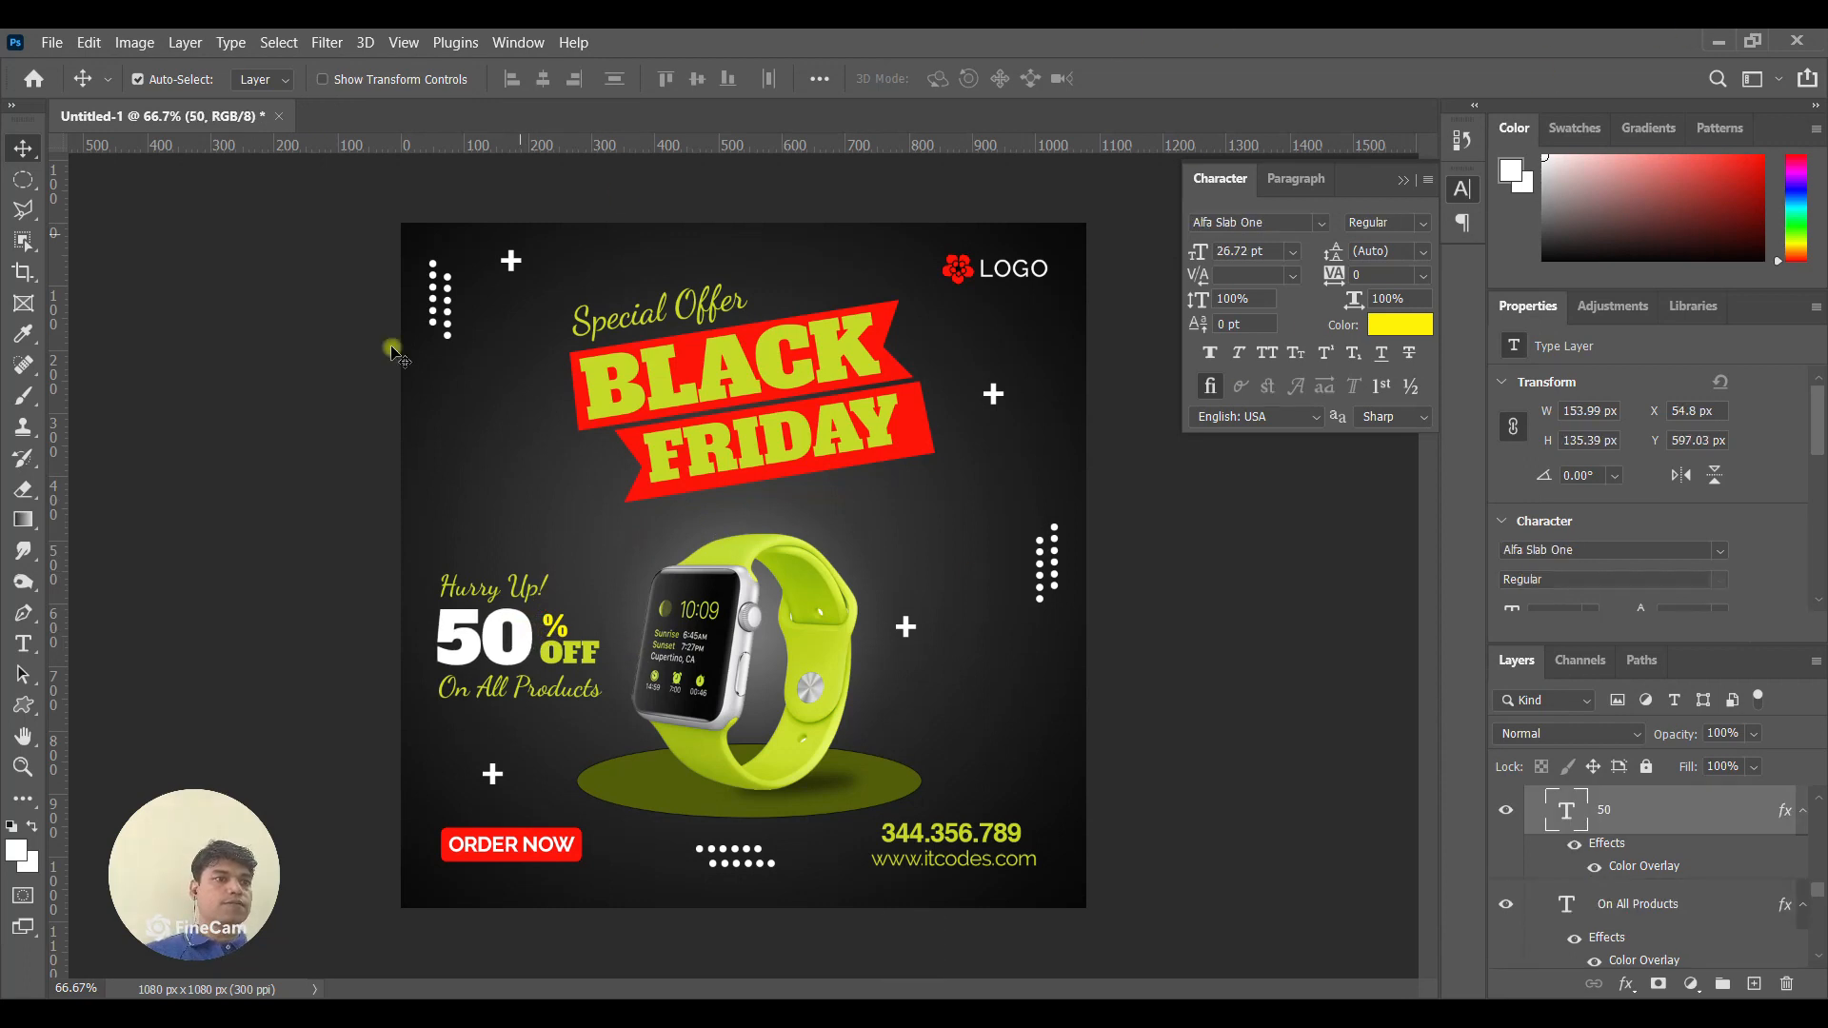
Add a white Color Overlay at 100% opacity to the "%" sign.
{"action": "left_click", "coordinate": [558, 633]}
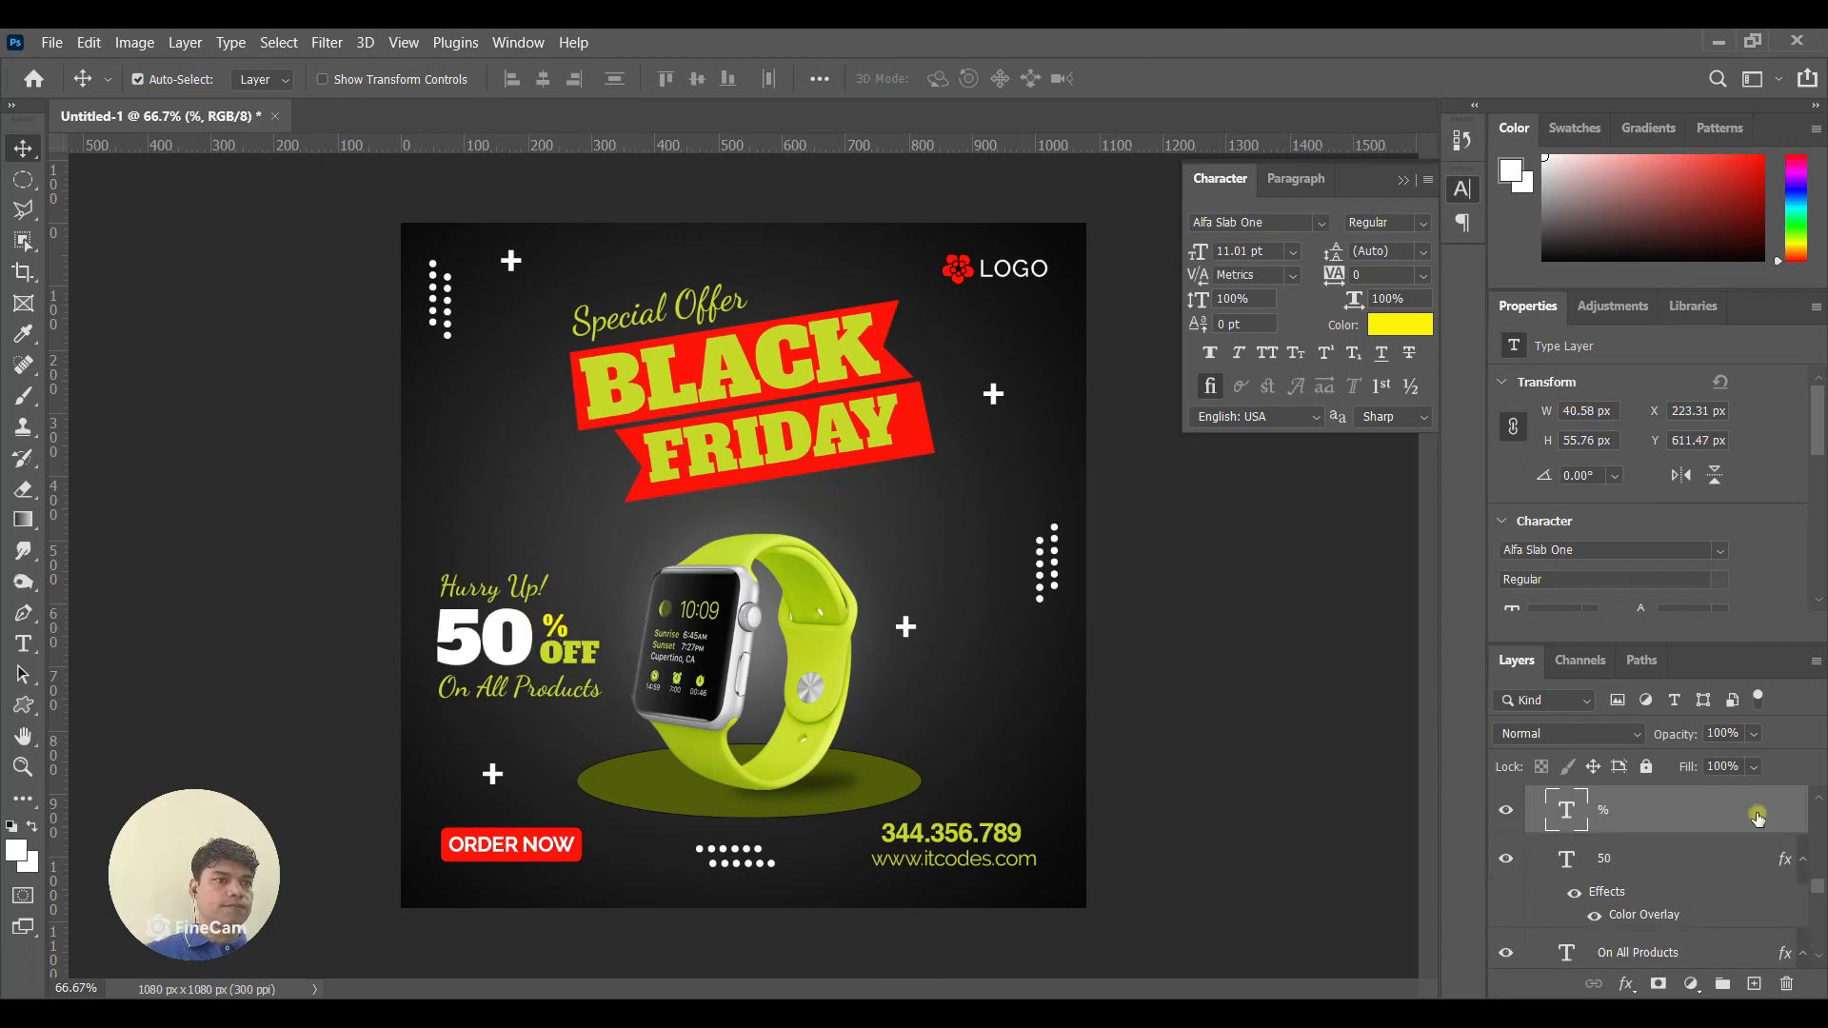
{"action": "right_click", "coordinate": [1705, 805]}
{"action": "left_click", "coordinate": [1481, 63]}
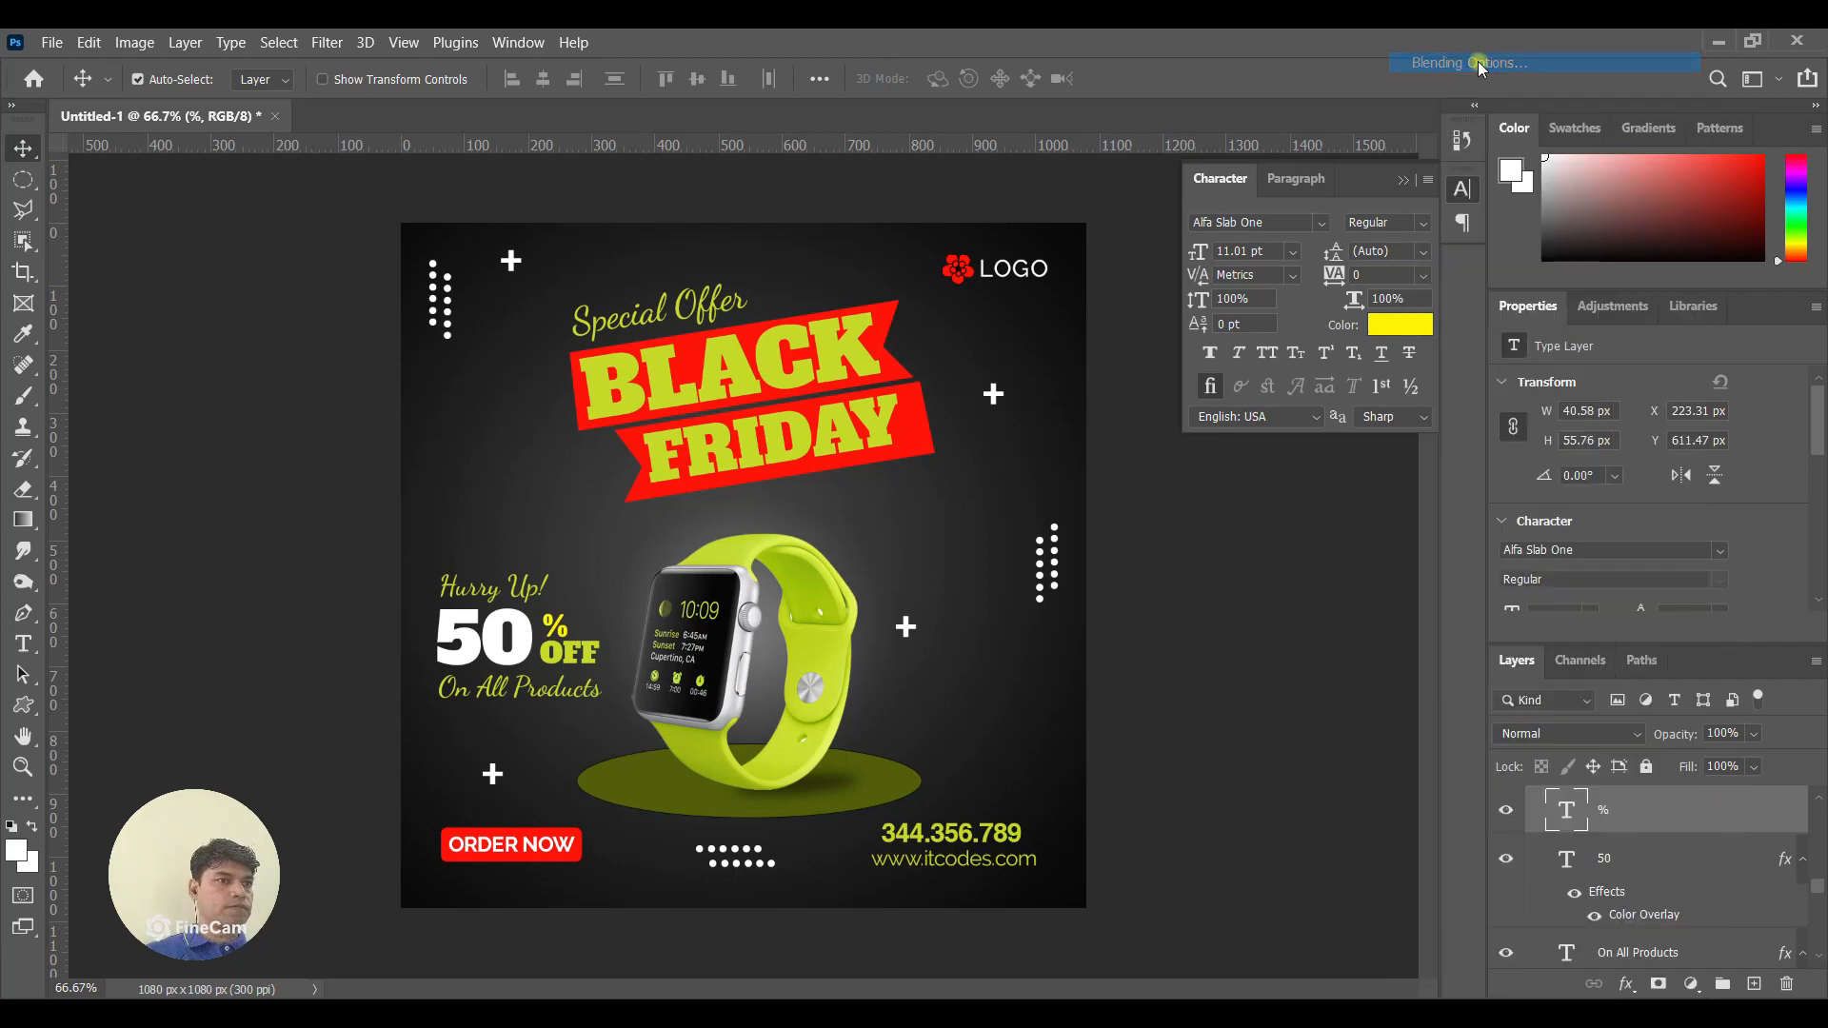
{"action": "left_click", "coordinate": [1010, 464]}
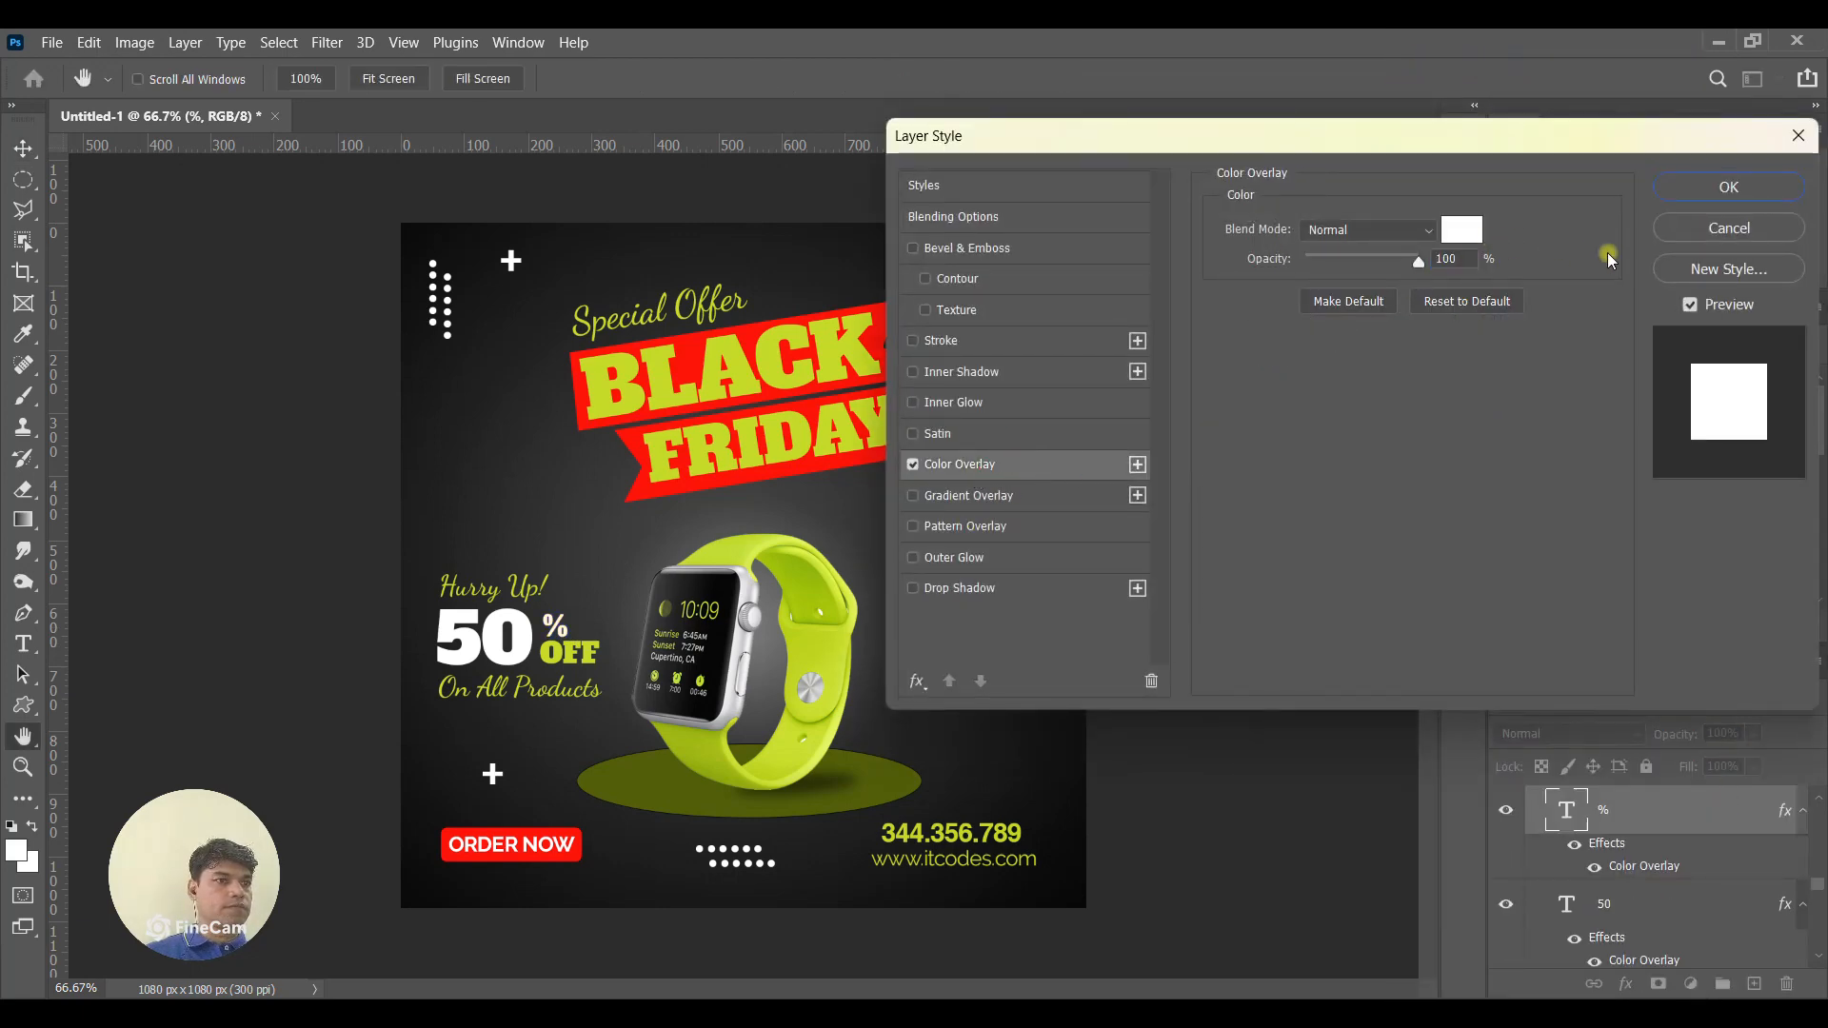
{"action": "left_click", "coordinate": [1725, 186]}
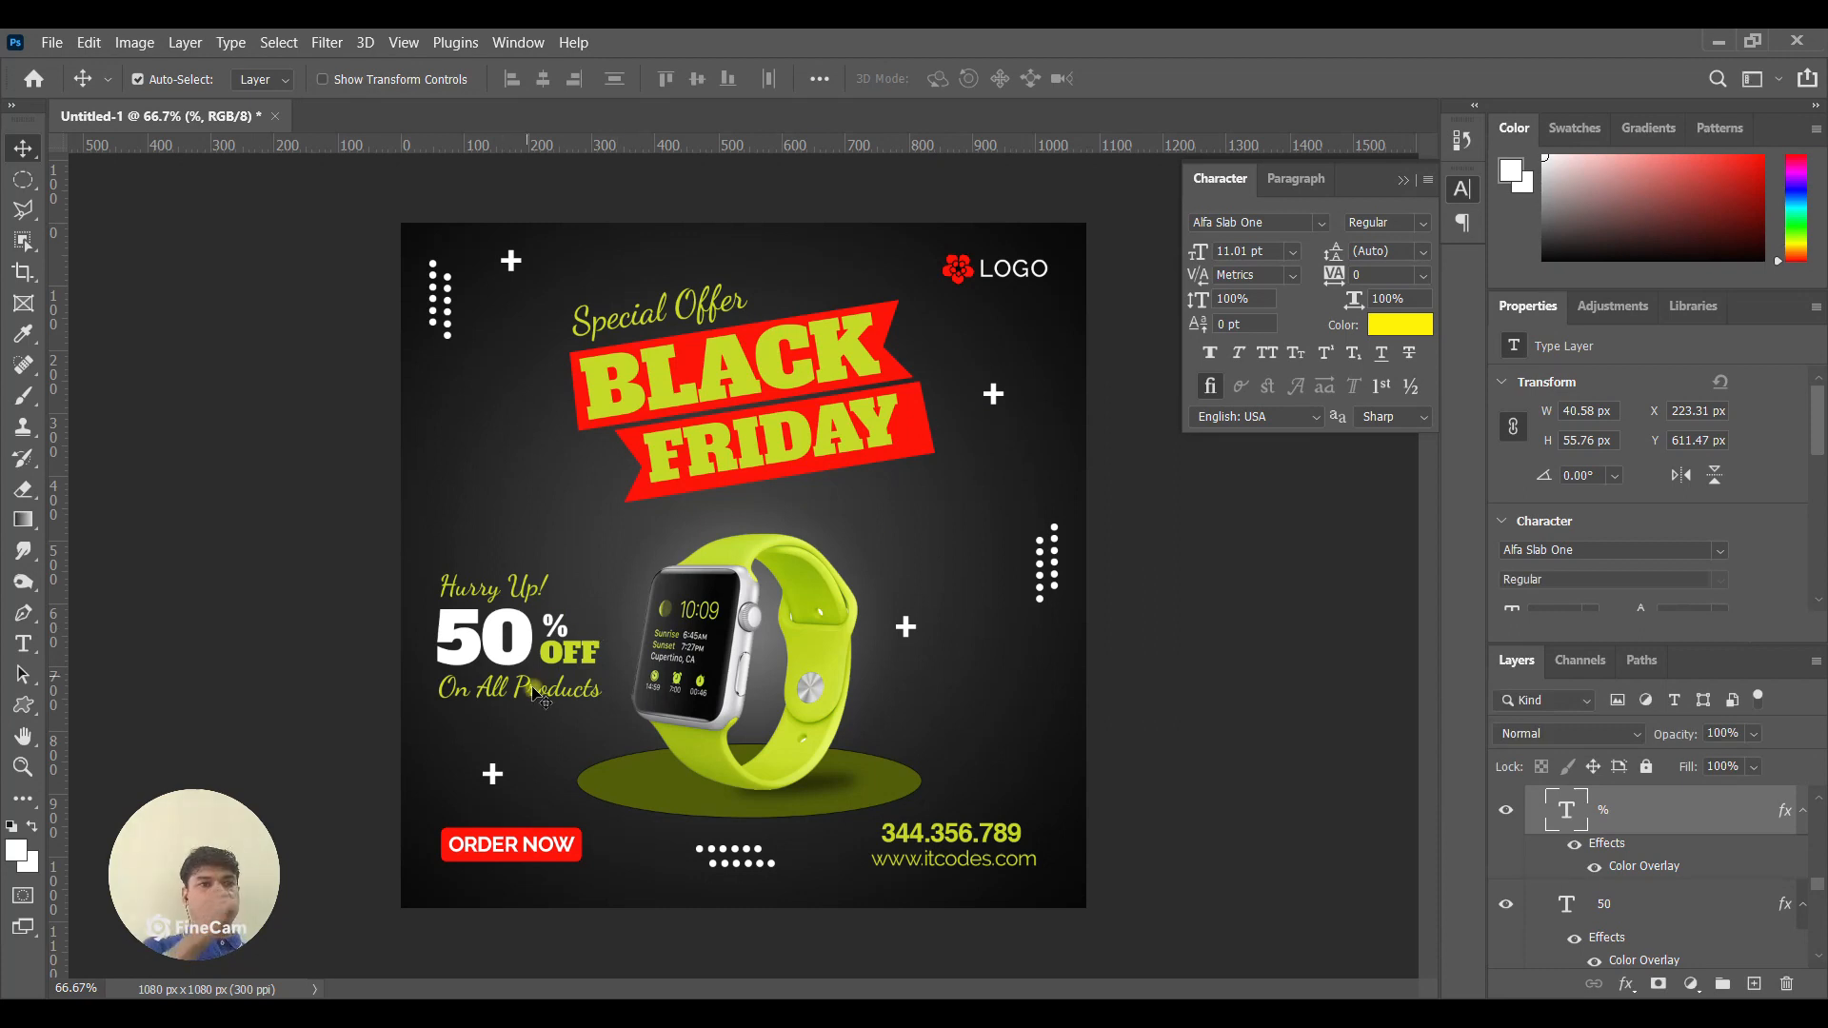
Nudge the red ribbon behind FRIDAY about 6 px left and 1 px down.
{"action": "left_click", "coordinate": [917, 440]}
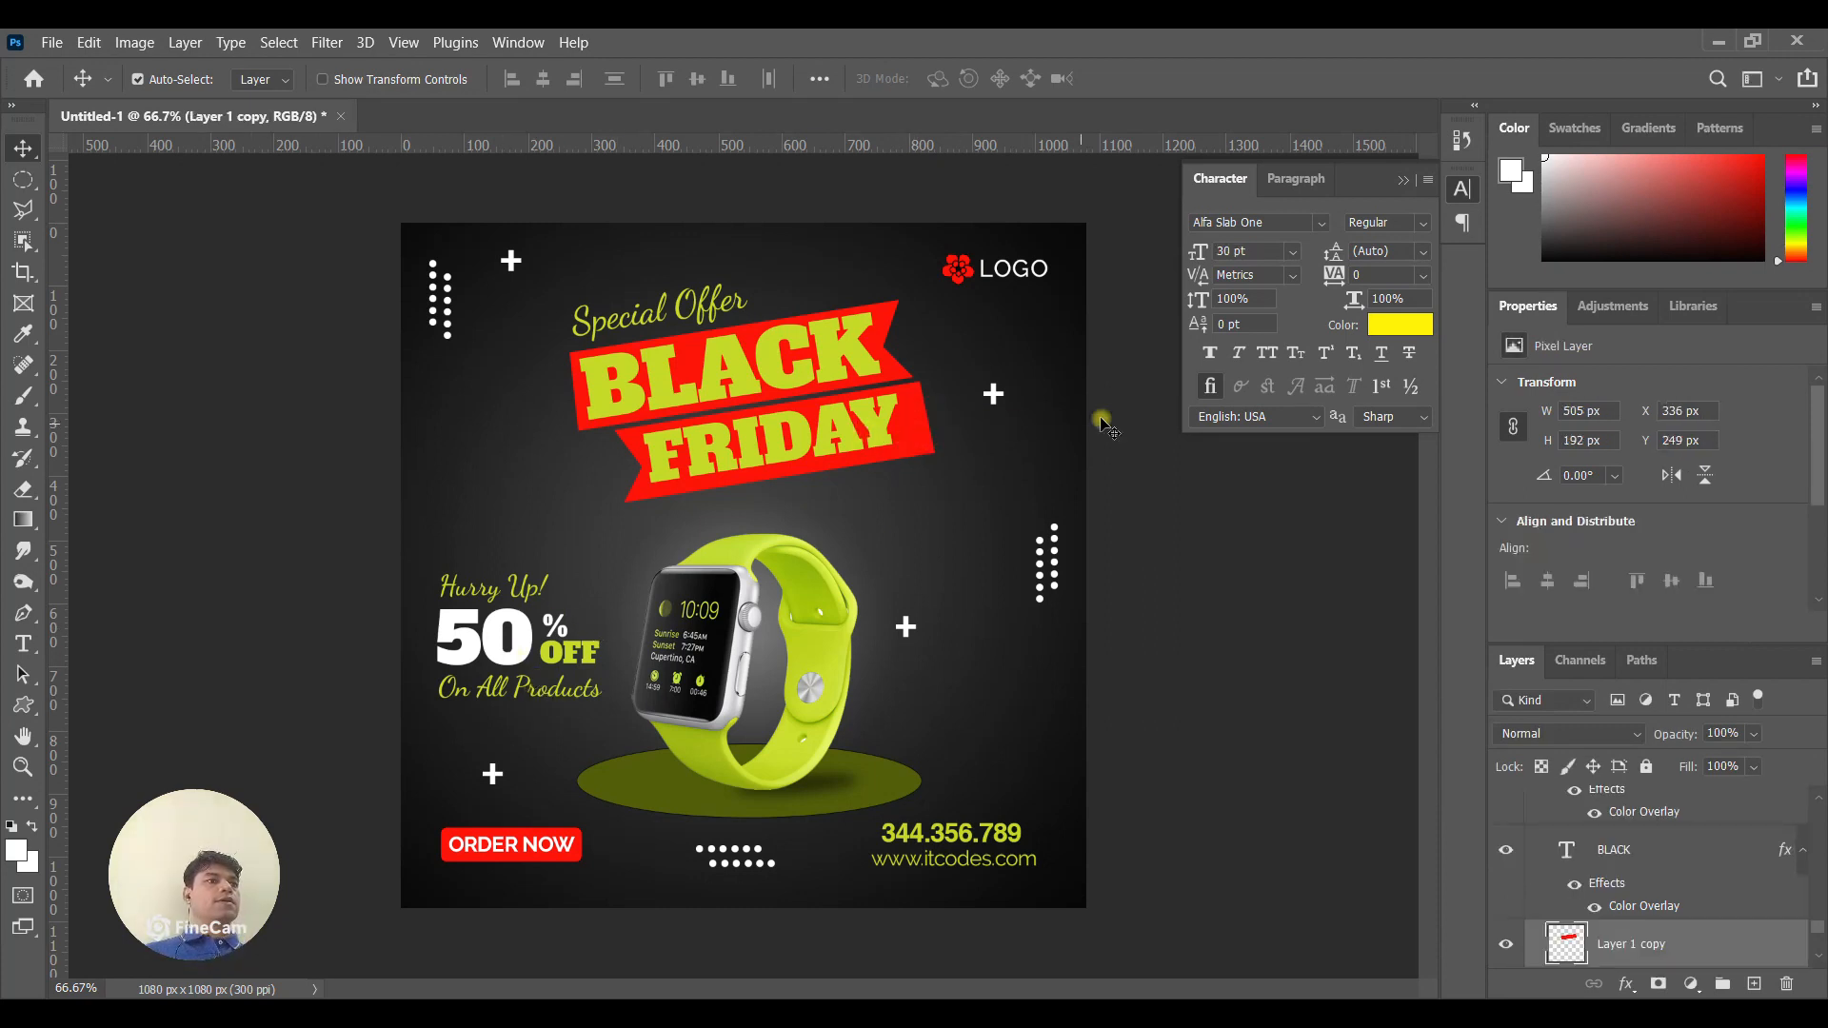
{"action": "key", "text": "Left"}
{"action": "key", "text": "Left"}
{"action": "key", "text": "Left"}
{"action": "key", "text": "Up"}
{"action": "key", "text": "Up"}
{"action": "key", "text": "Left"}
{"action": "key", "text": "Left"}
{"action": "key", "text": "Left"}
{"action": "key", "text": "Down"}
{"action": "key", "text": "Down"}
{"action": "key", "text": "Down"}
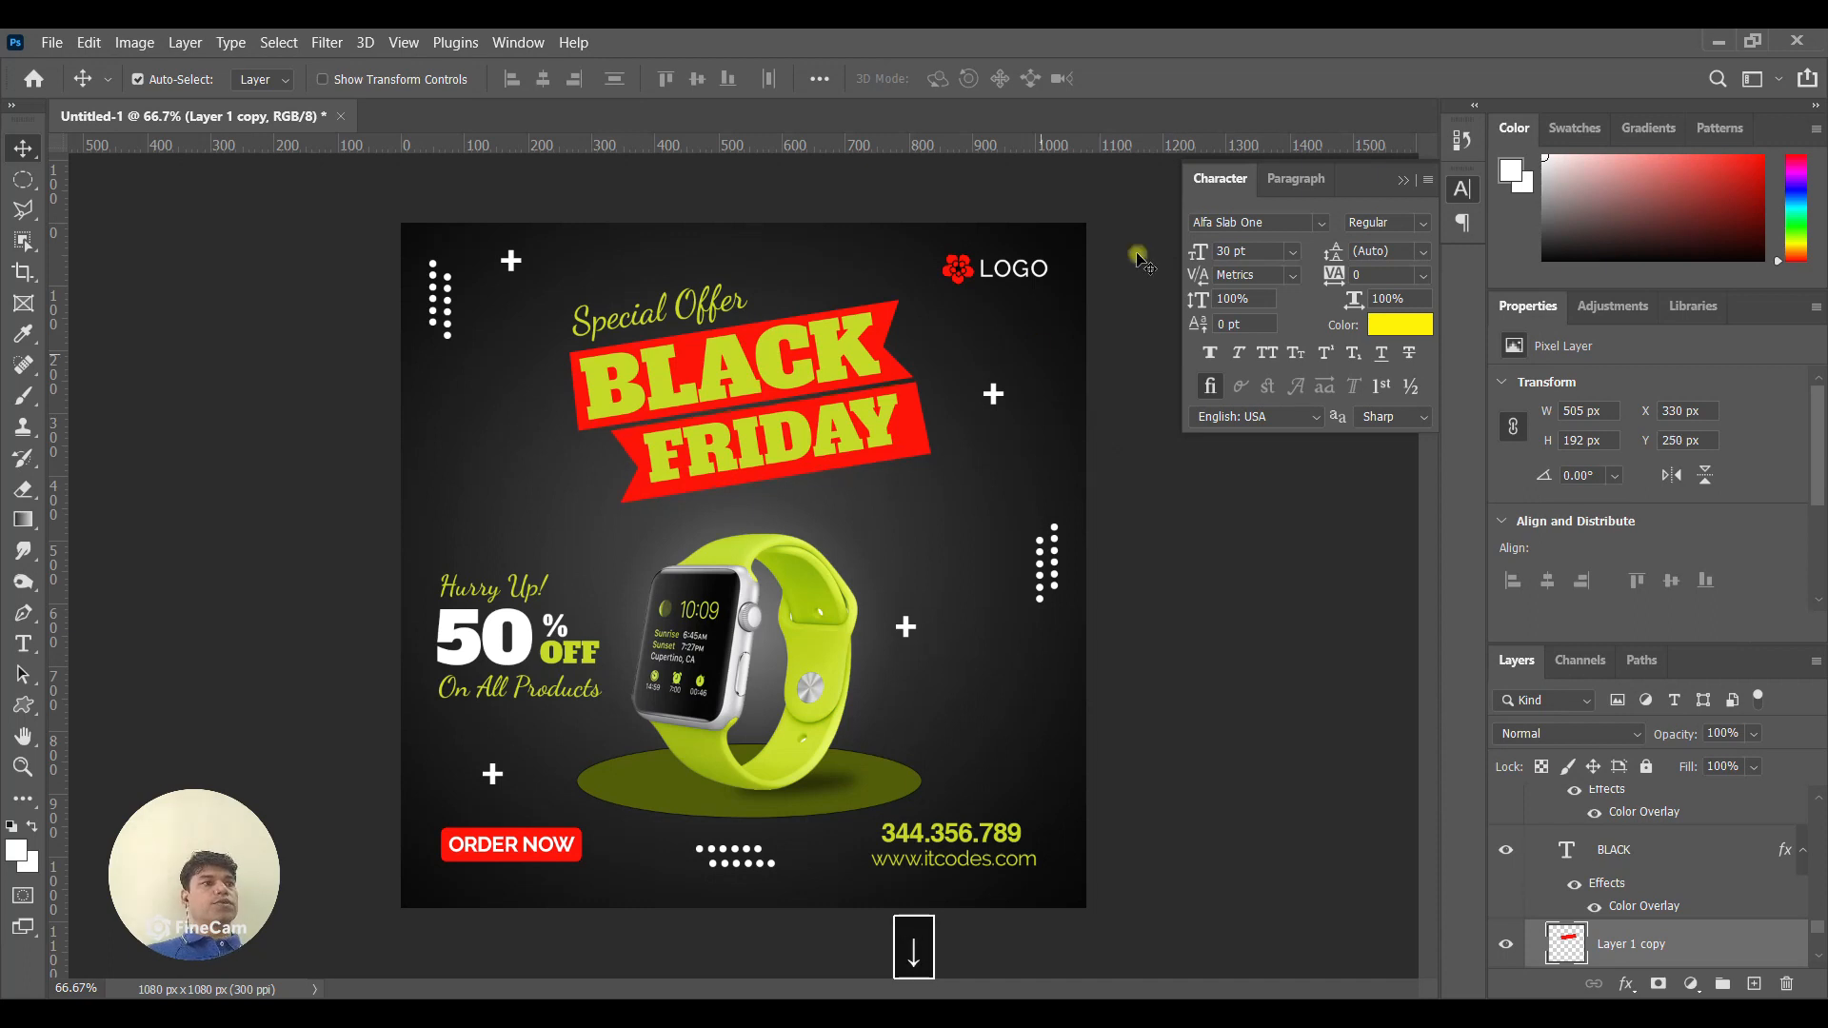
{"action": "key", "text": "ctrl"}
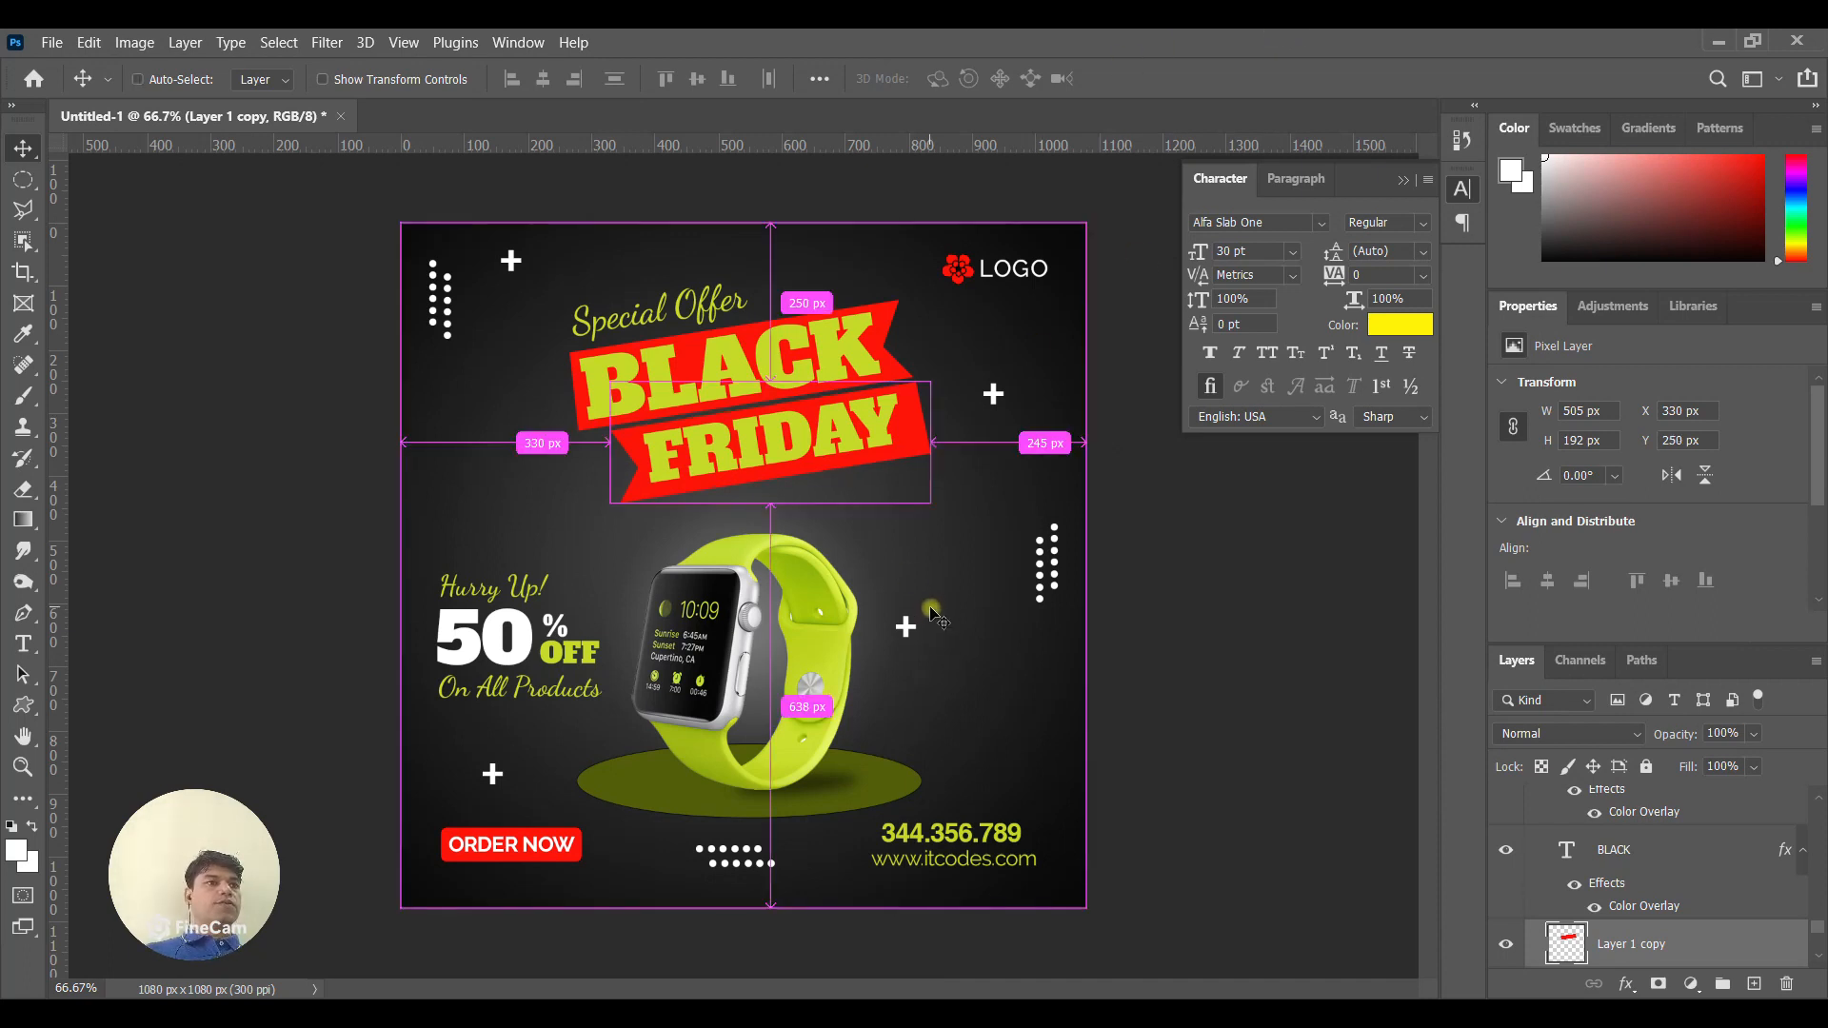